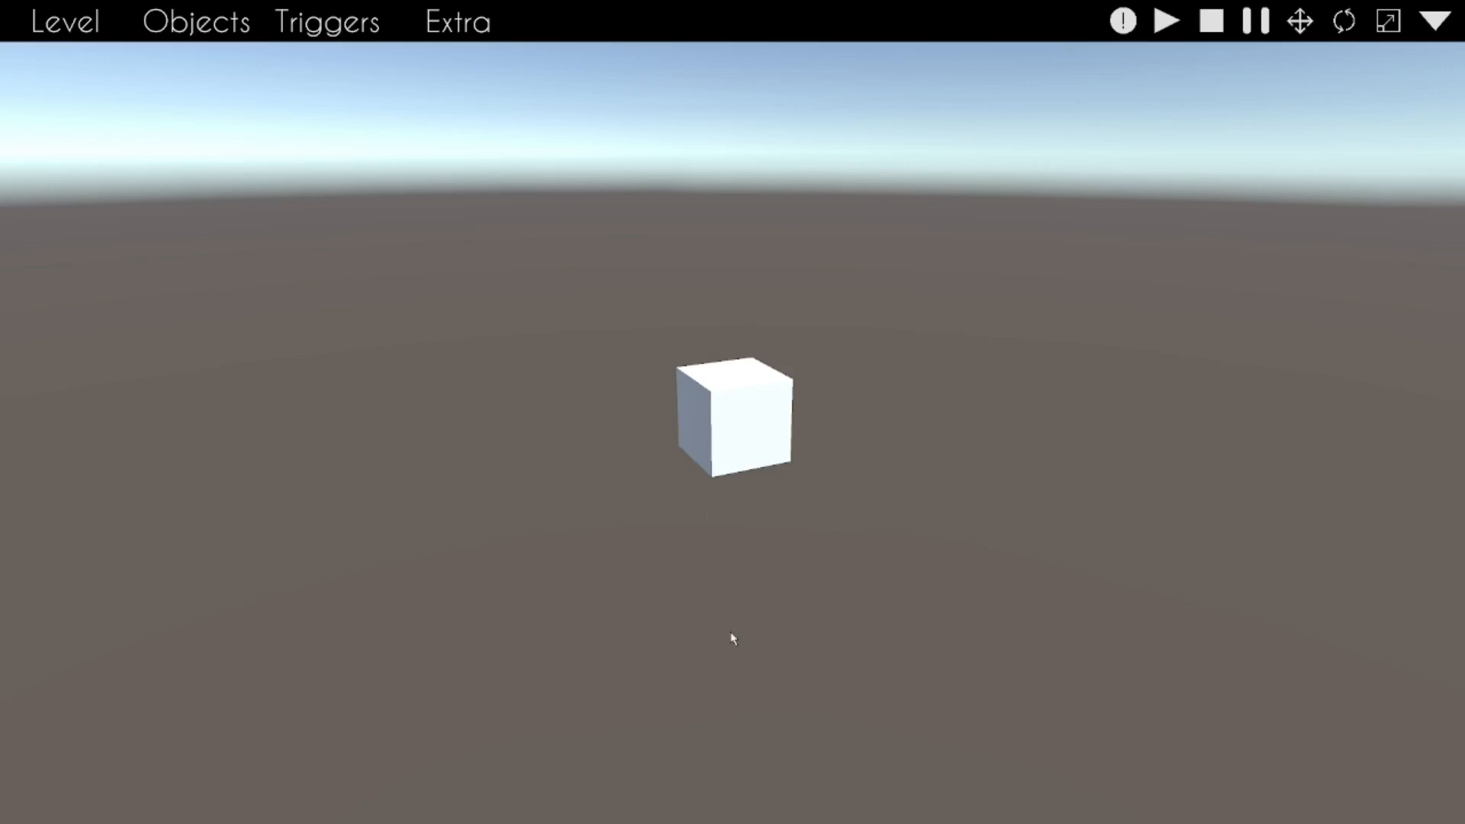
Step: Import "Dancing Line Soundtrack - The Piano.mp3" from C:\DLsong as the level's song
left_click(67, 29)
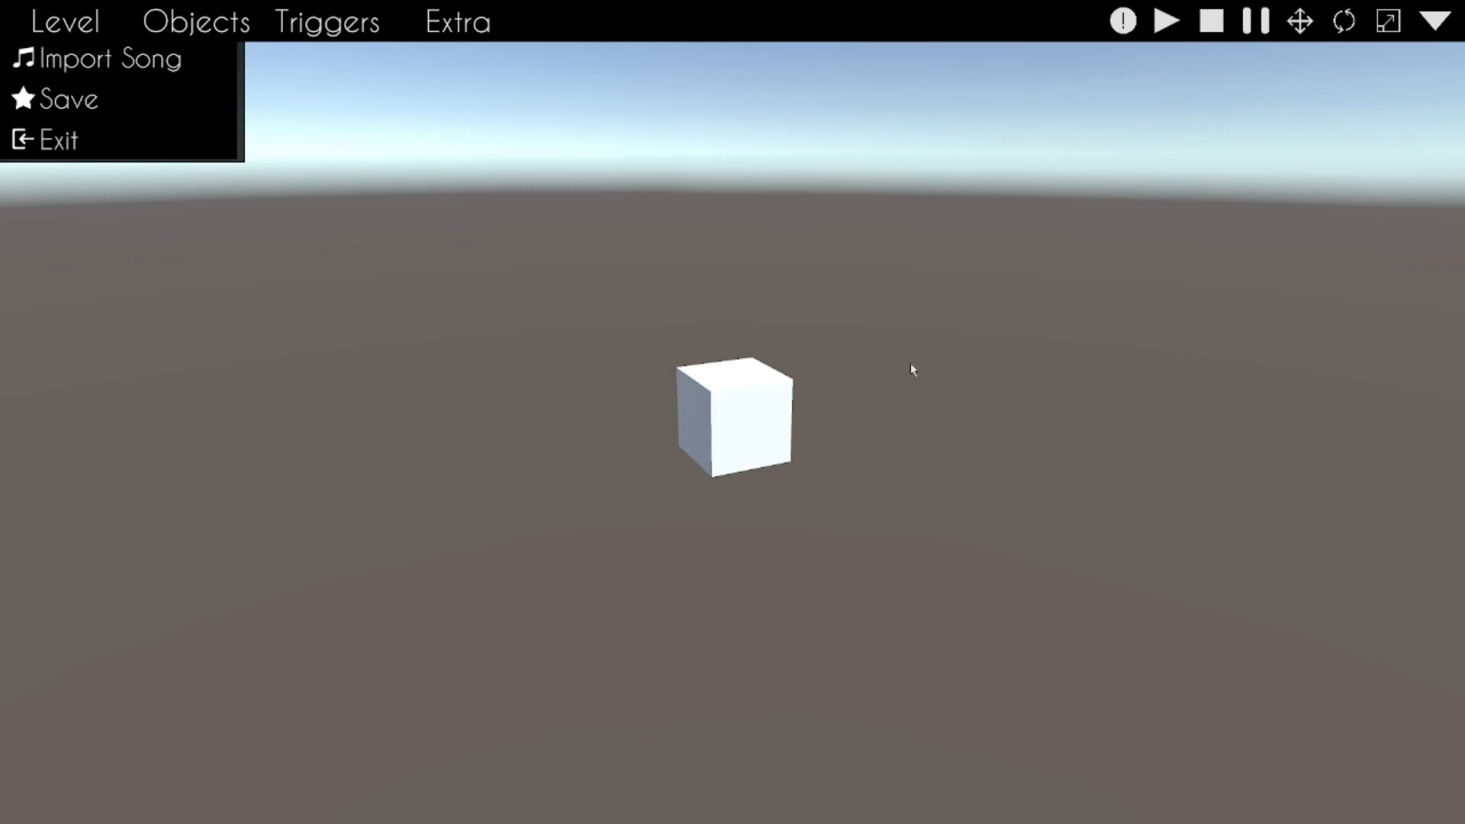
left_click(164, 61)
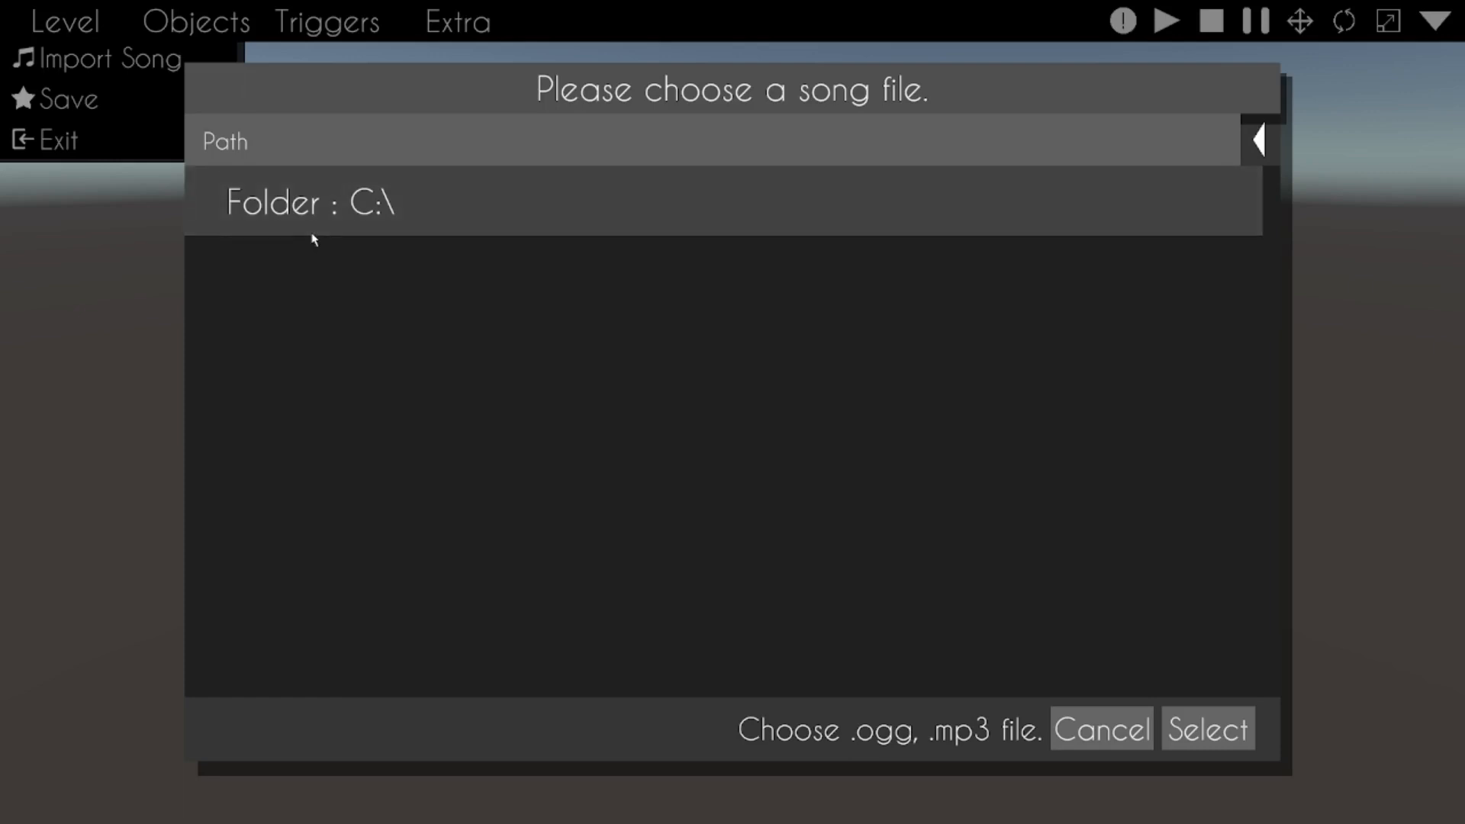
left_click(301, 144)
left_click(429, 223)
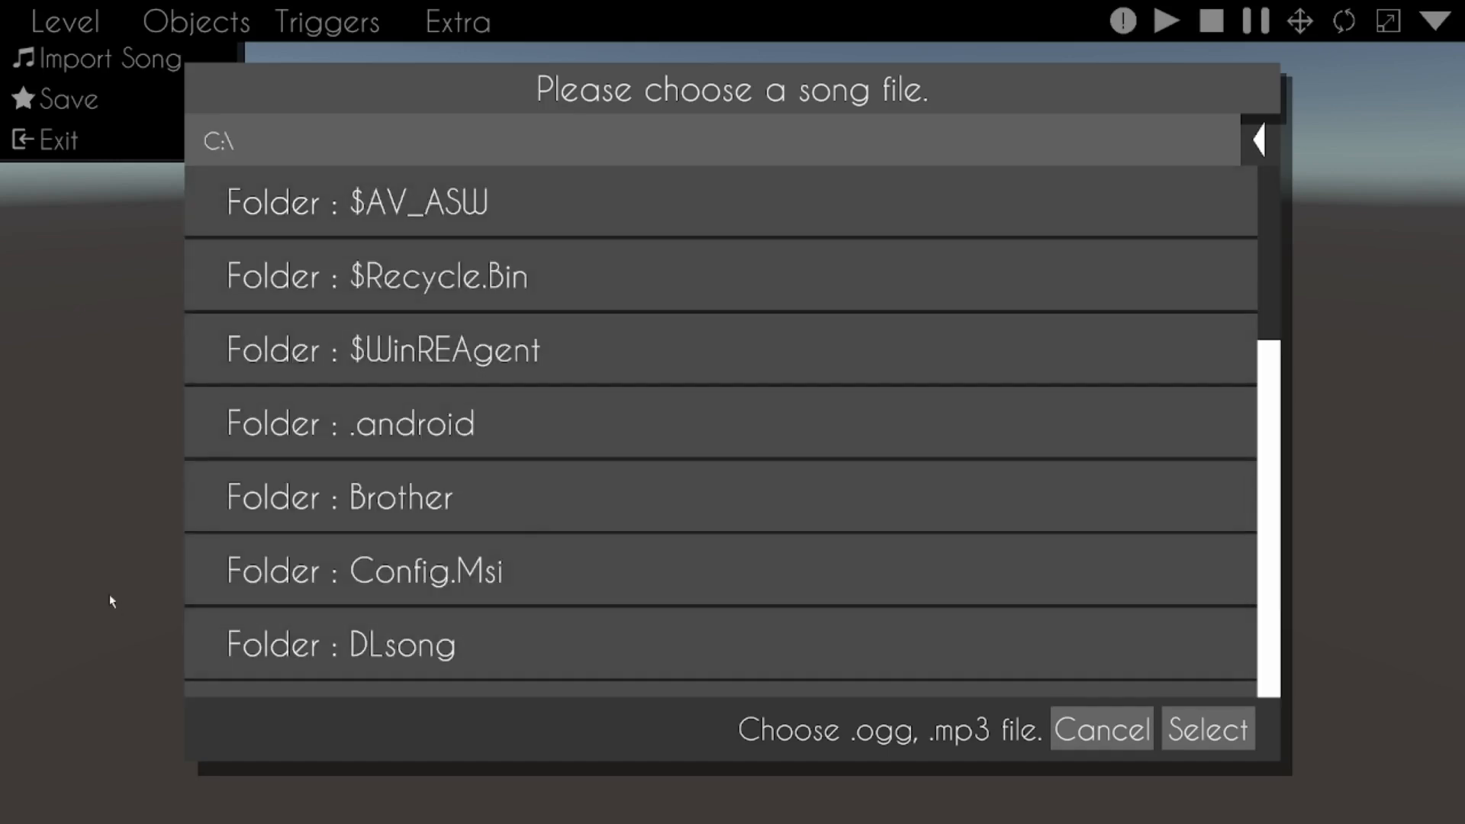
left_click(305, 648)
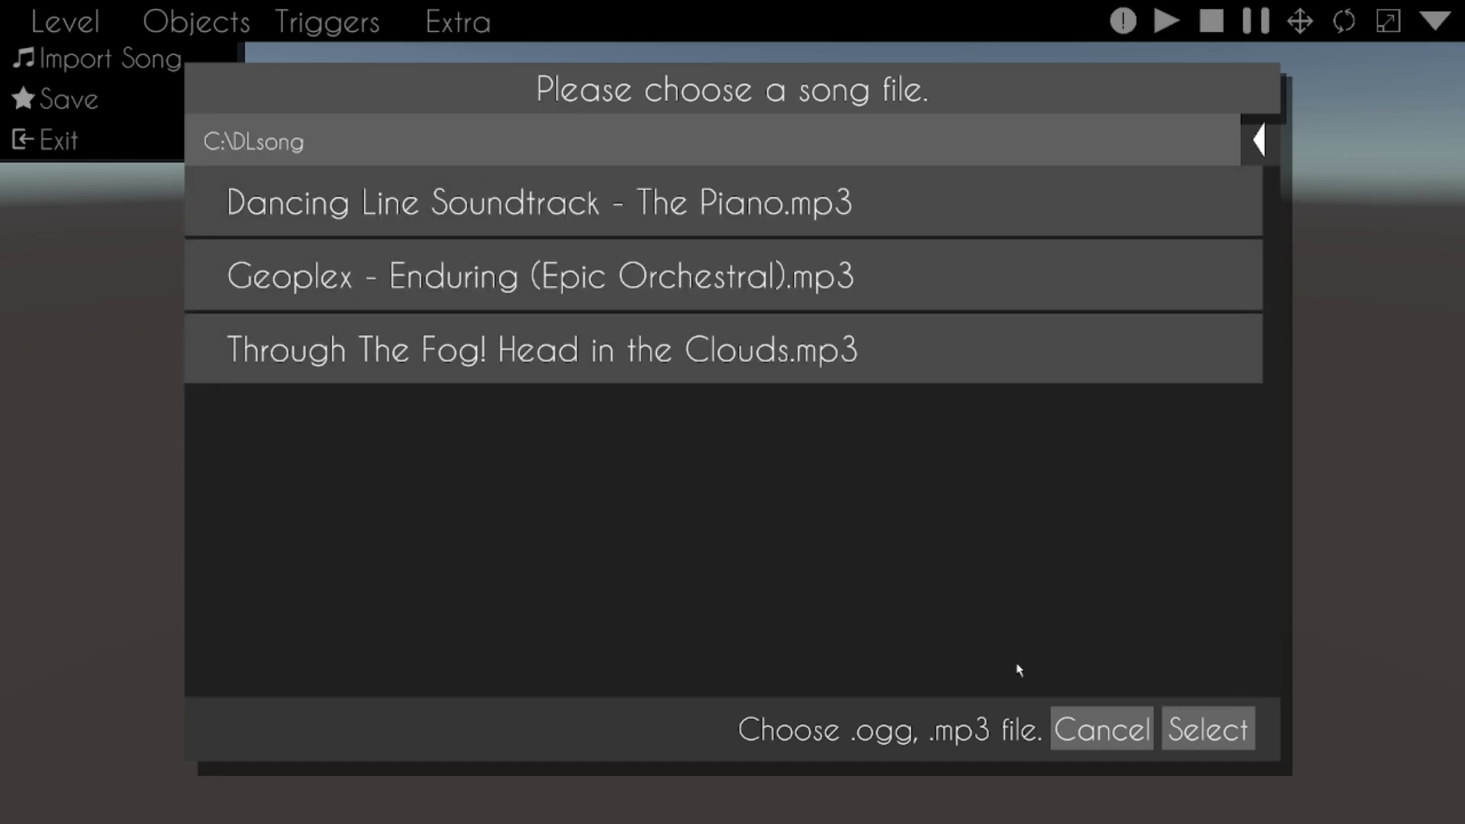
scroll(664, 581, "up", 2)
left_click(544, 206)
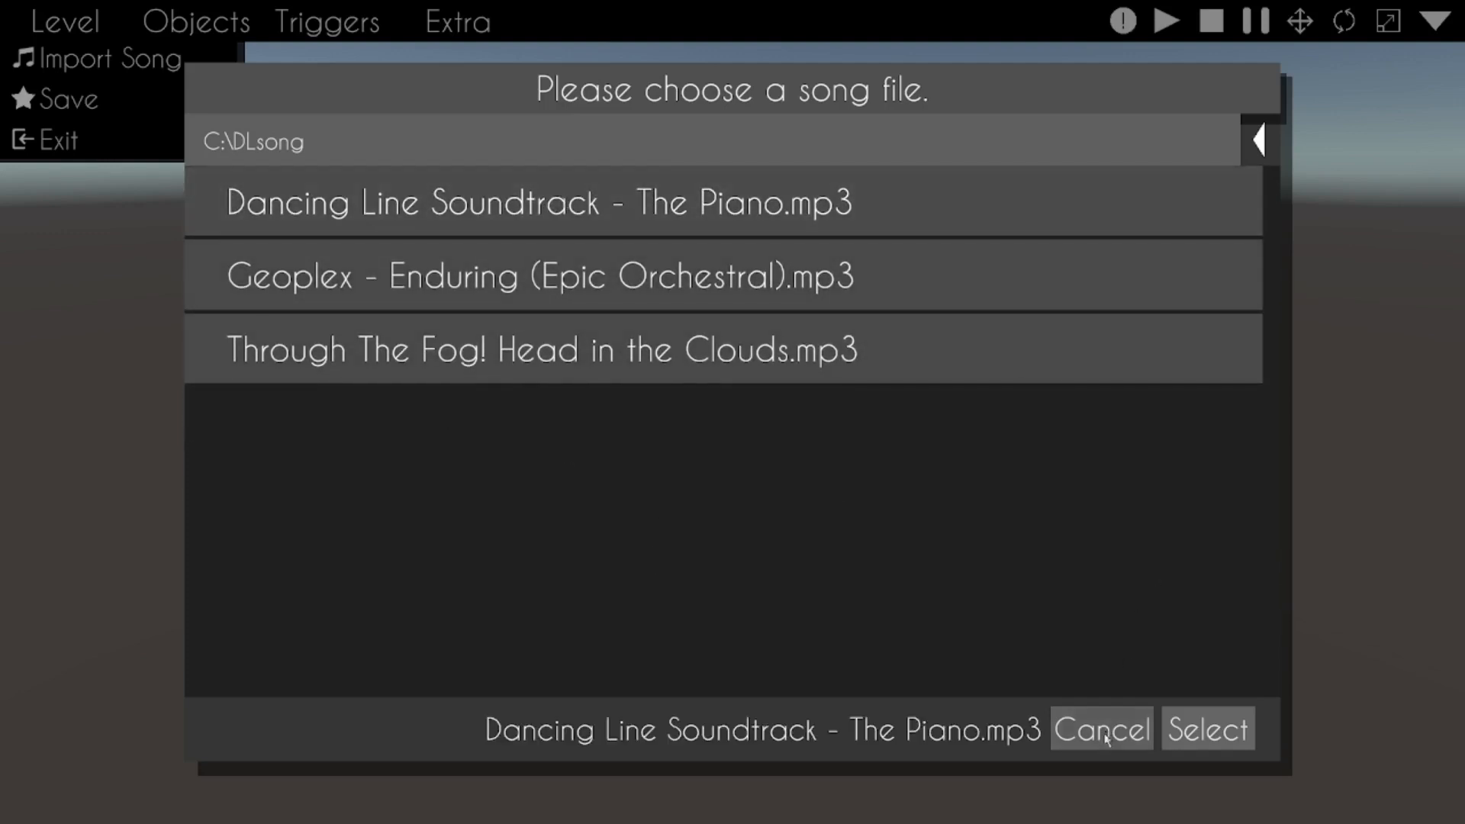
left_click(1187, 717)
left_click(46, 26)
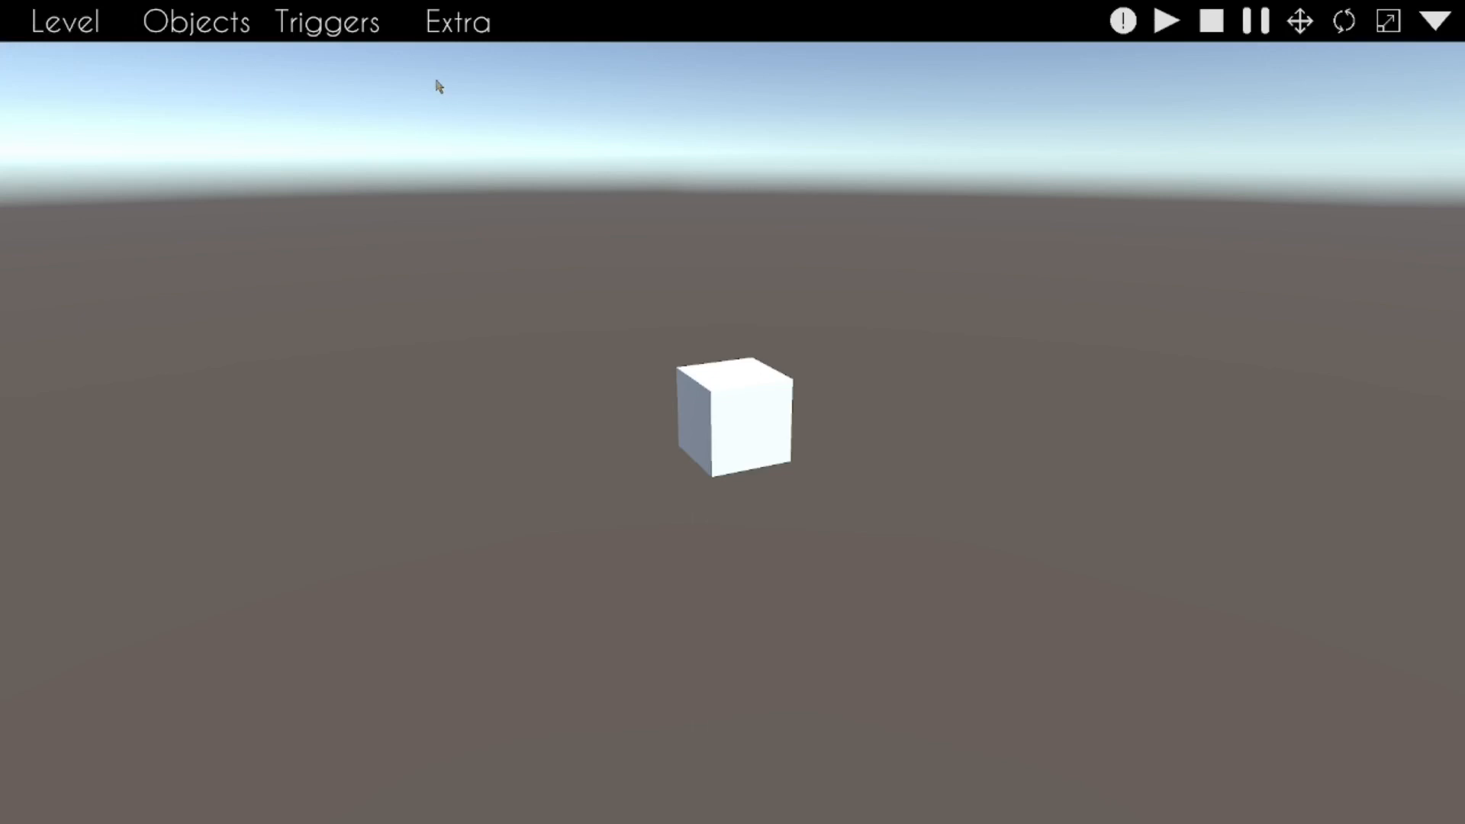
Step: Add a cube object to the level beside the existing start cube
right_click_drag(911, 416, 945, 396)
left_click(196, 22)
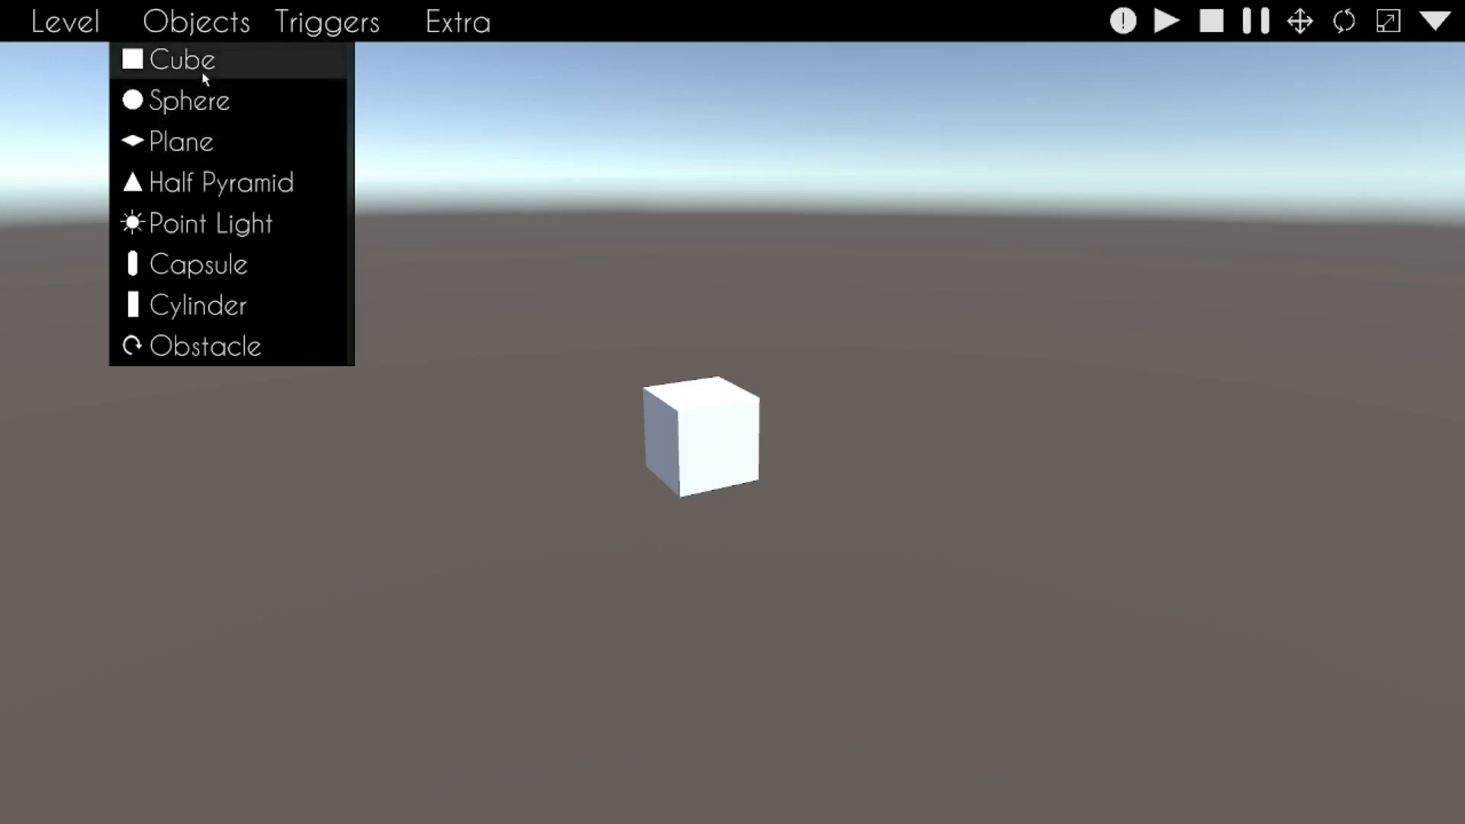
left_click(202, 74)
right_click_drag(892, 285, 942, 267)
key("d")
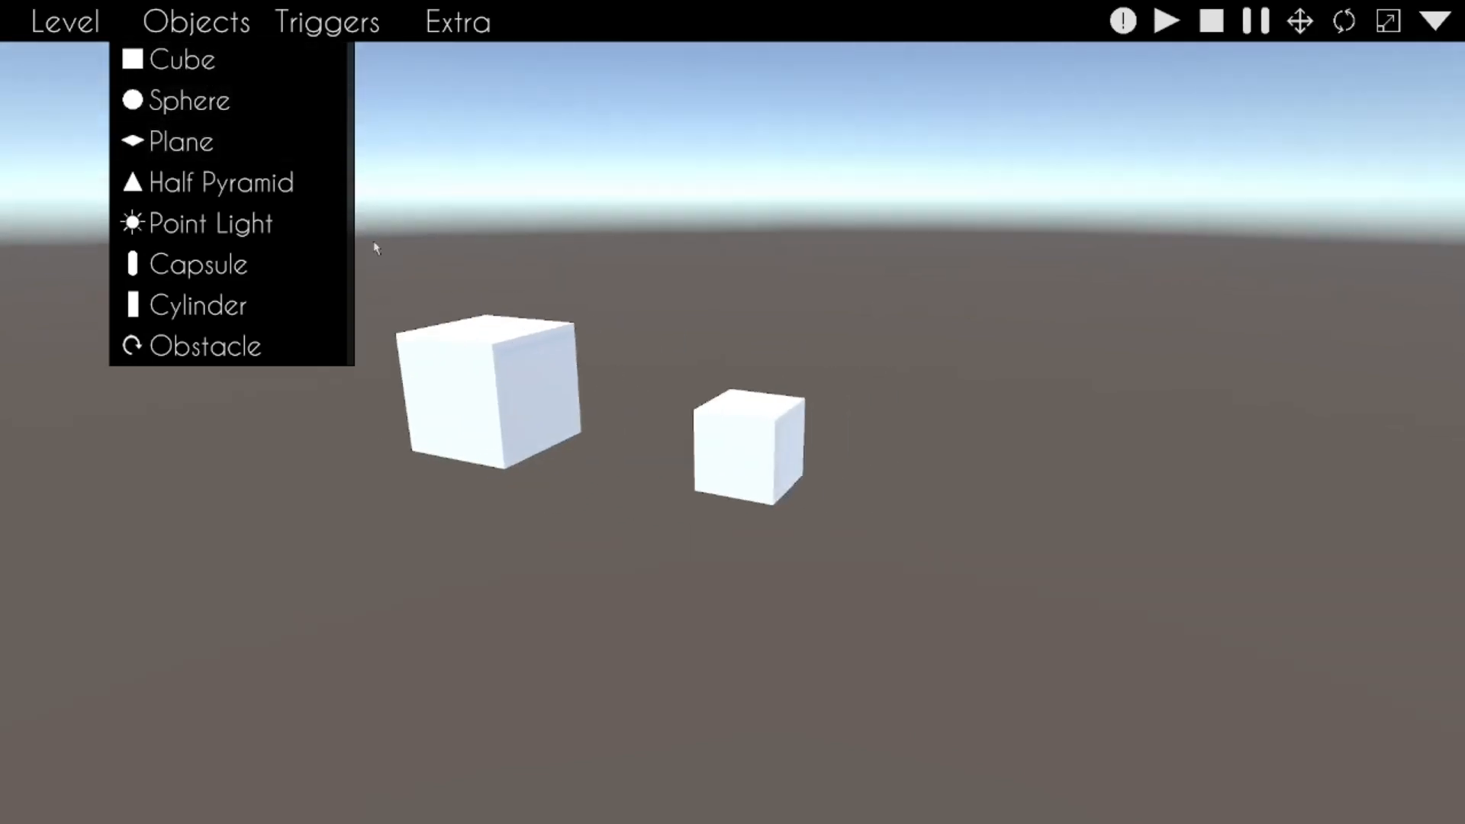
Step: Add a plane object to the level and delete it again
left_click(239, 145)
right_click_drag(733, 412, 732, 439)
key("s")
left_click(674, 414)
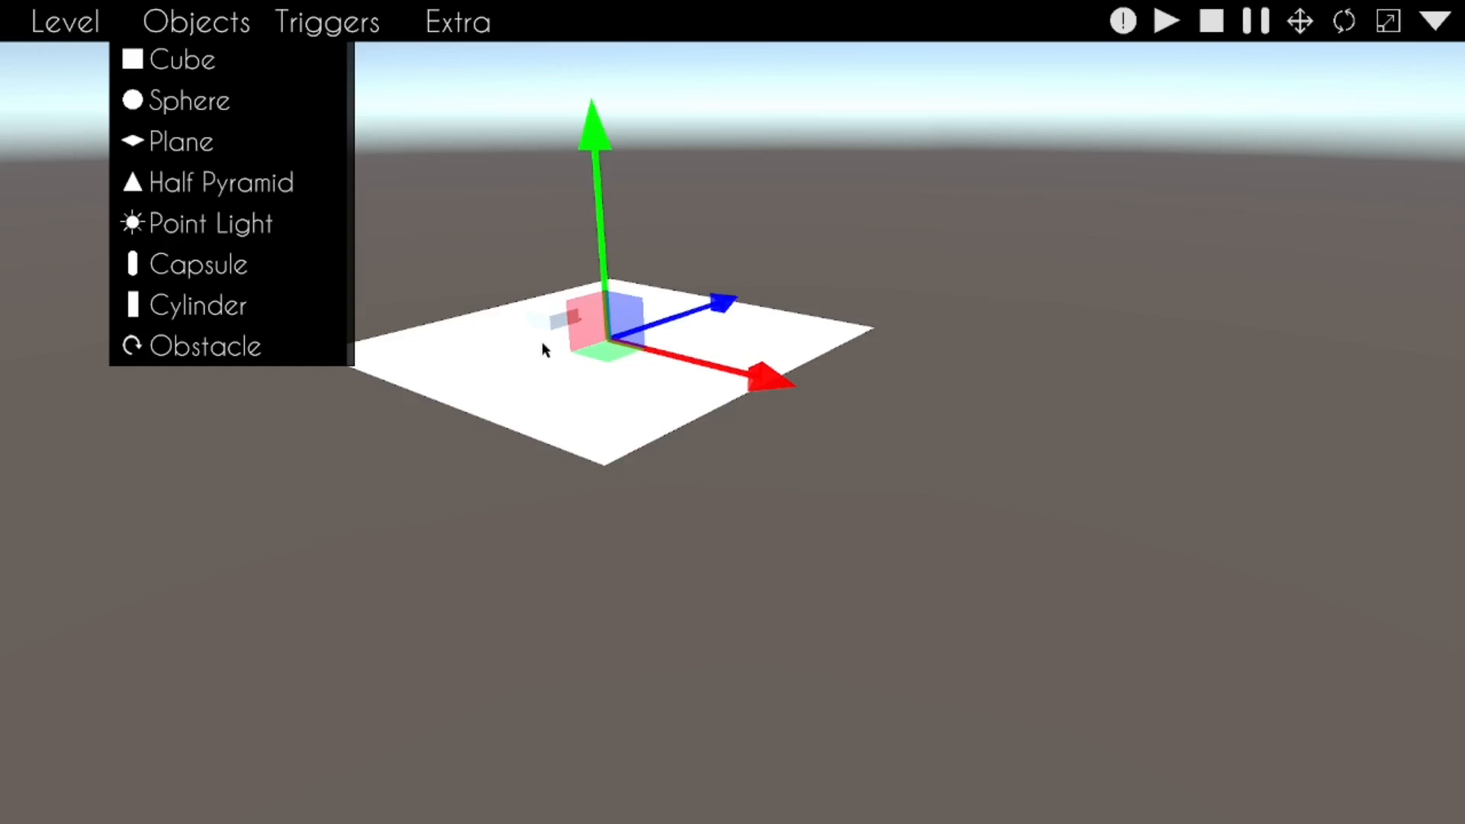
key("Delete")
Step: Select the added cube and switch its transform gizmo through the rotate, scale and move modes
key("a")
right_click_drag(578, 530, 656, 553)
key("w")
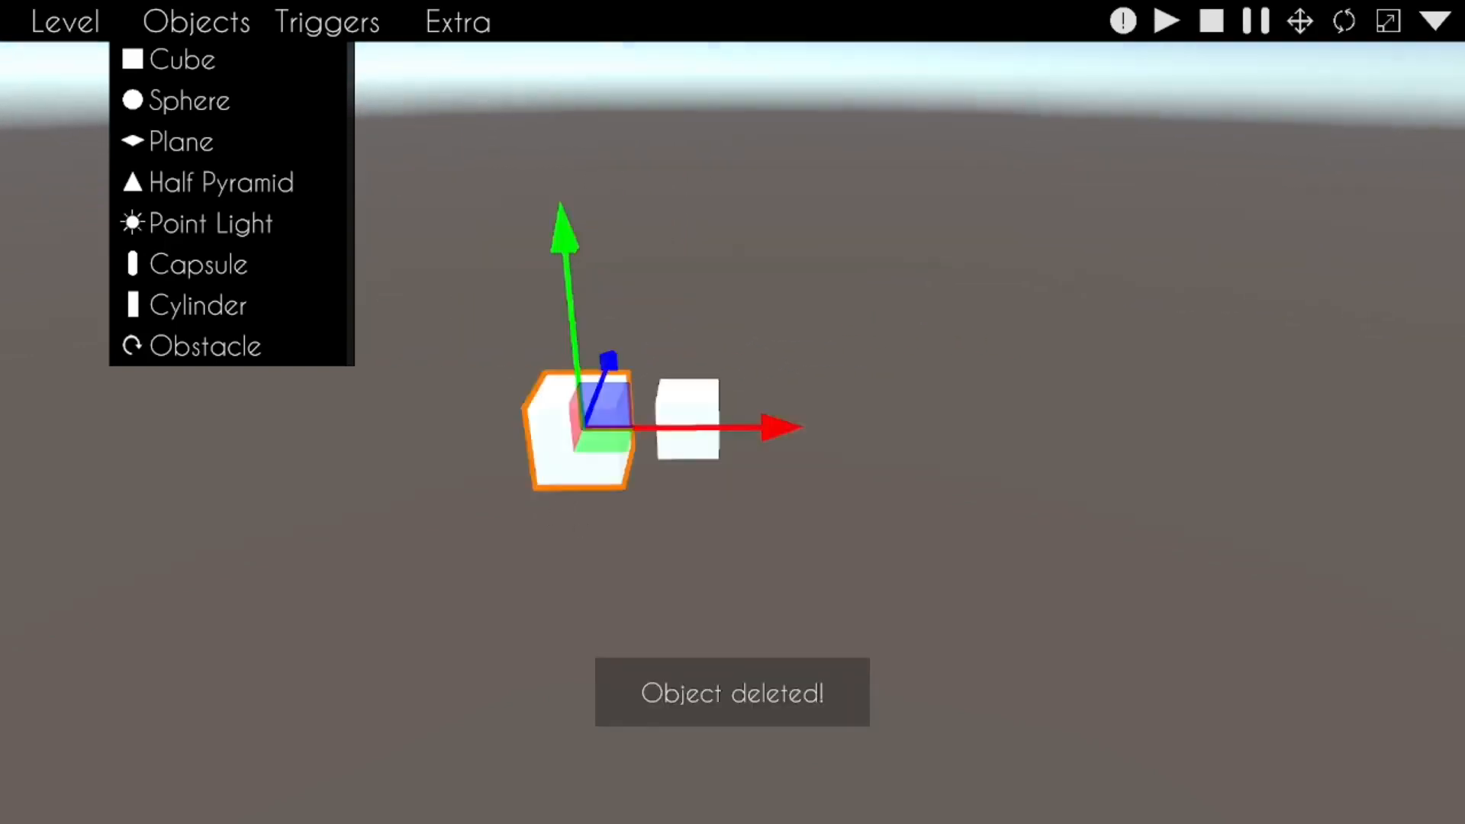
key("e")
key("a")
right_click_drag(609, 217, 824, 412)
key("w")
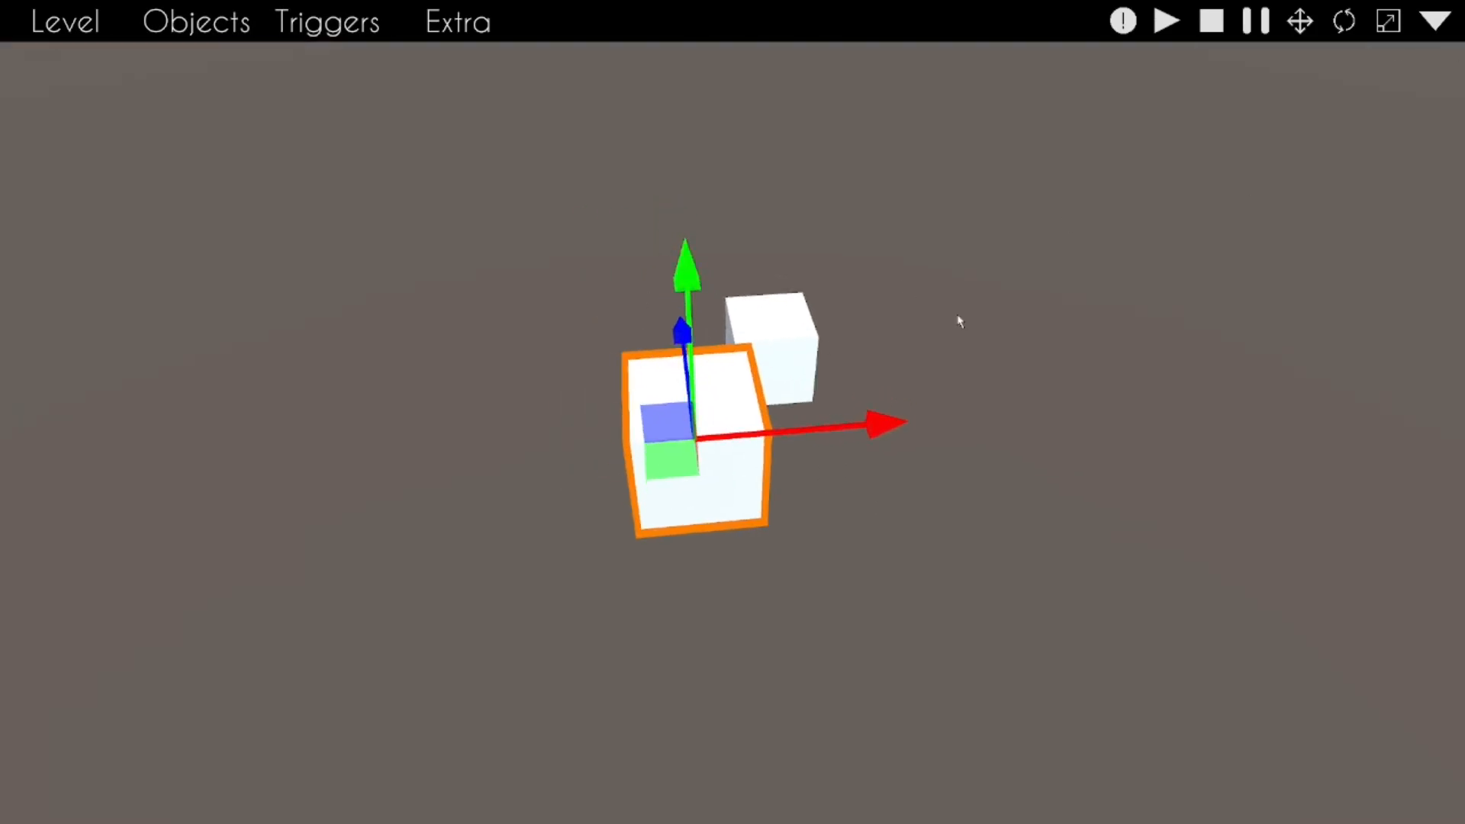
right_click_drag(1072, 294, 1106, 259)
key("q")
key("a")
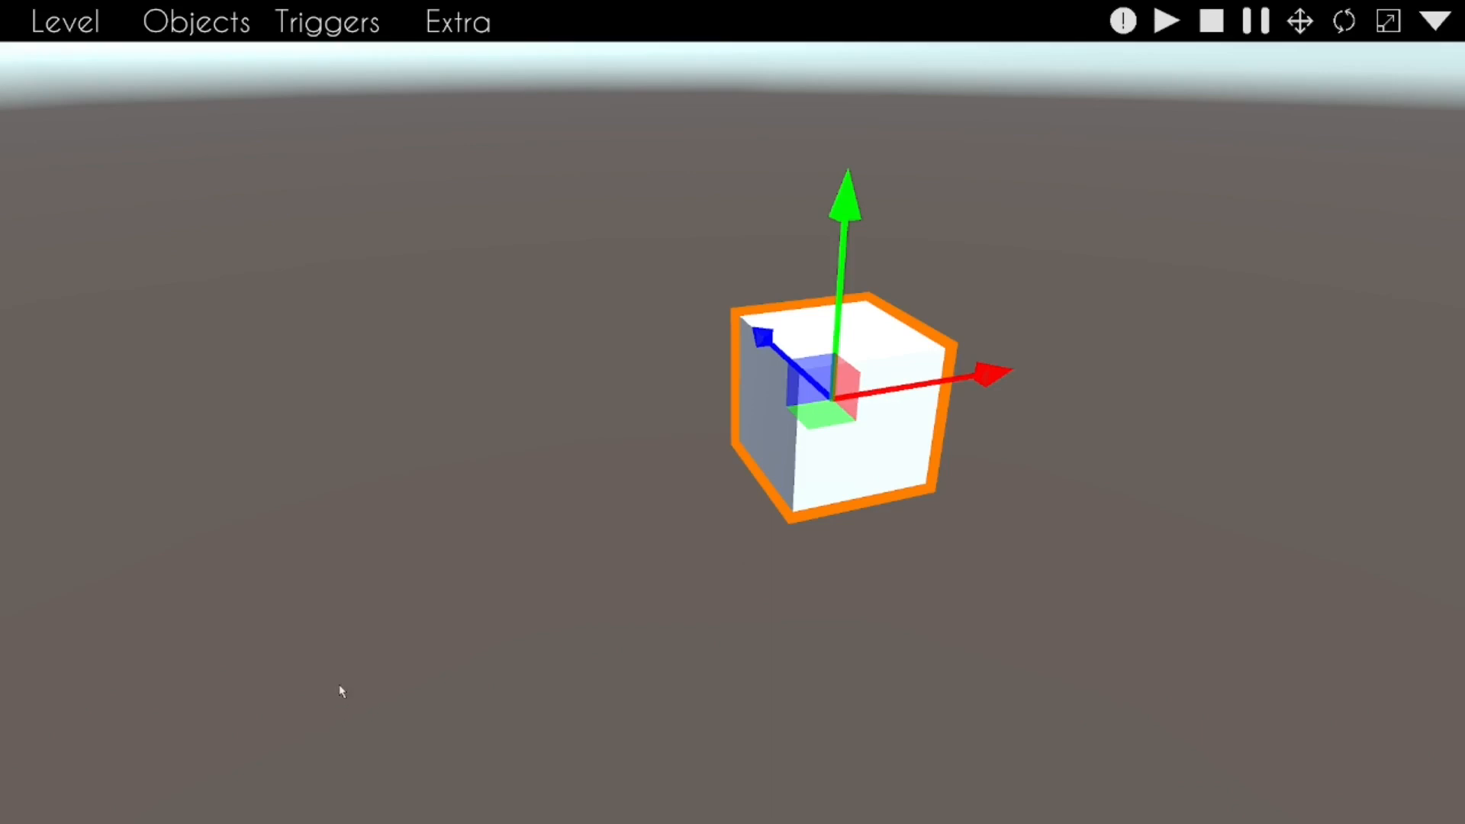
key("e")
key("r")
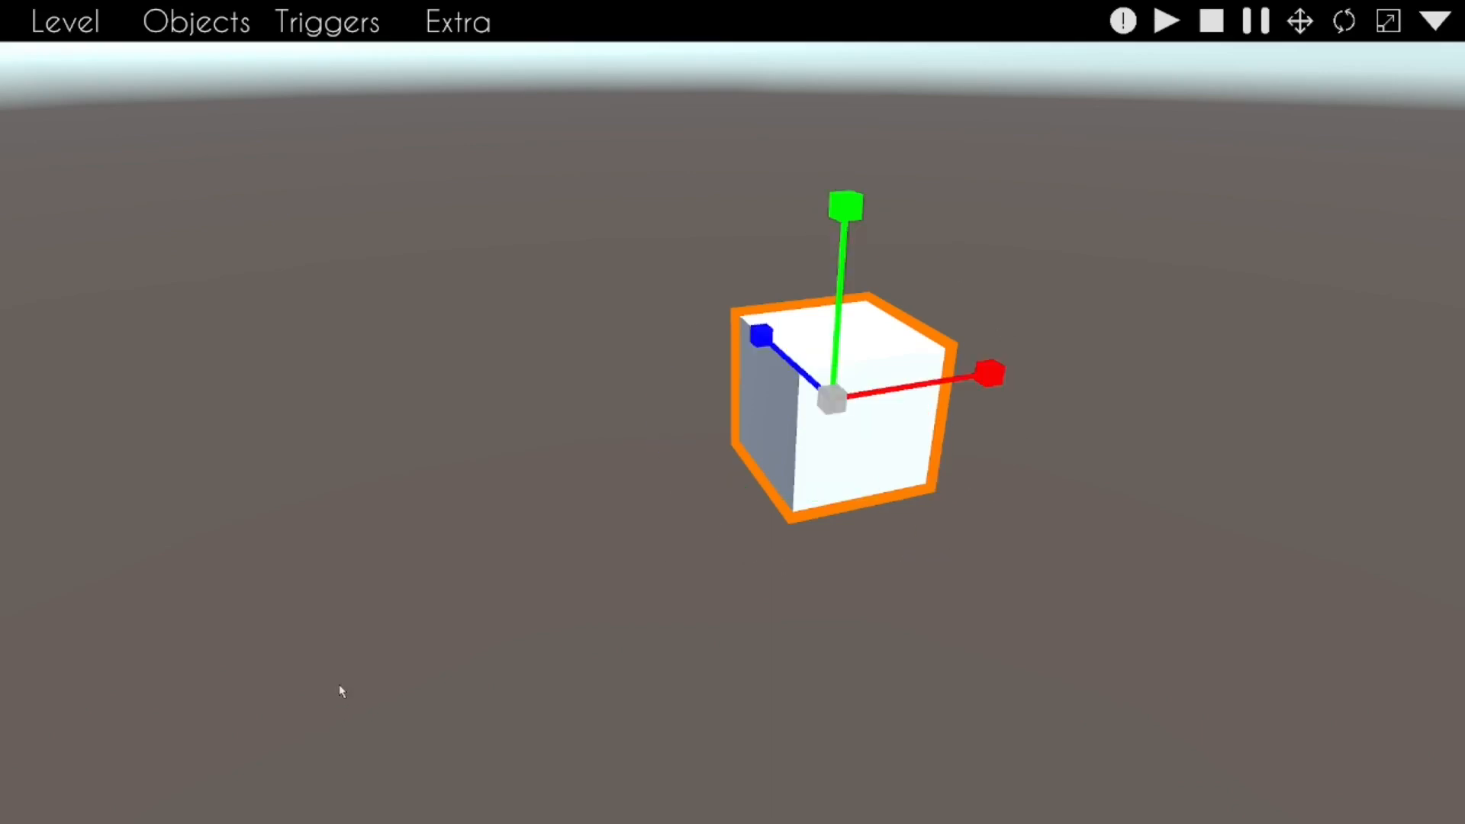
key("w")
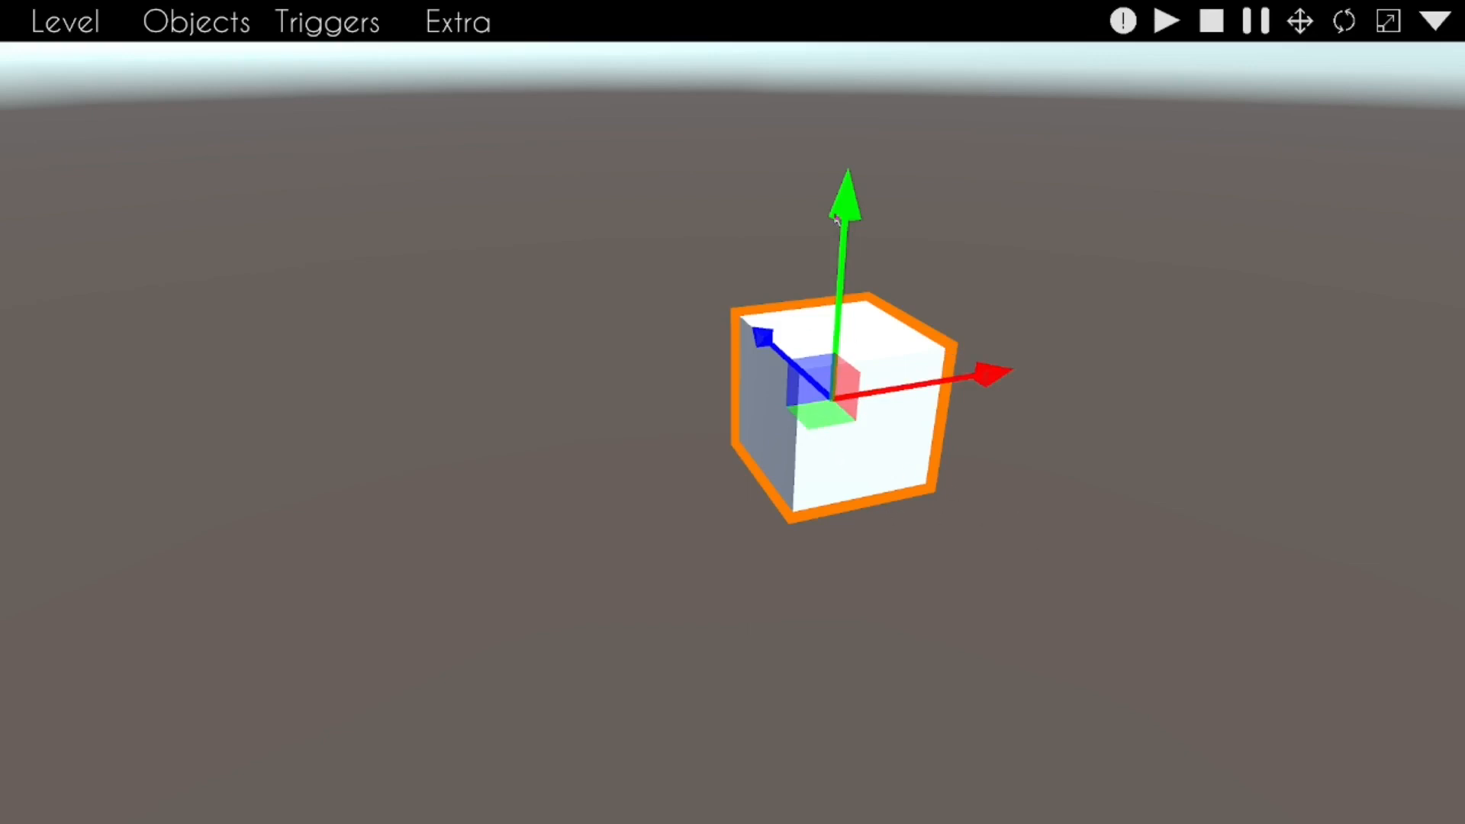
key("e")
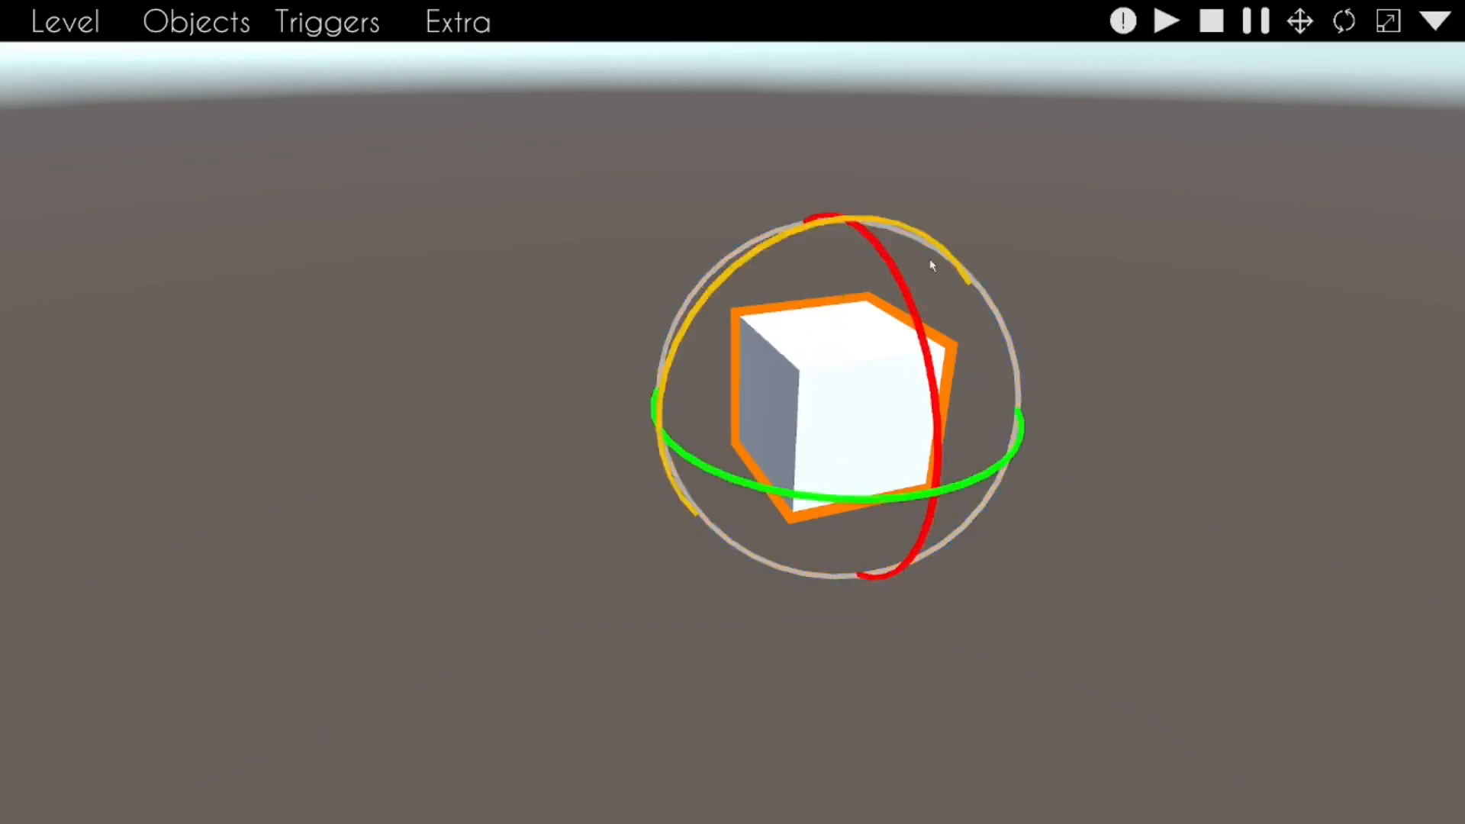
key("w")
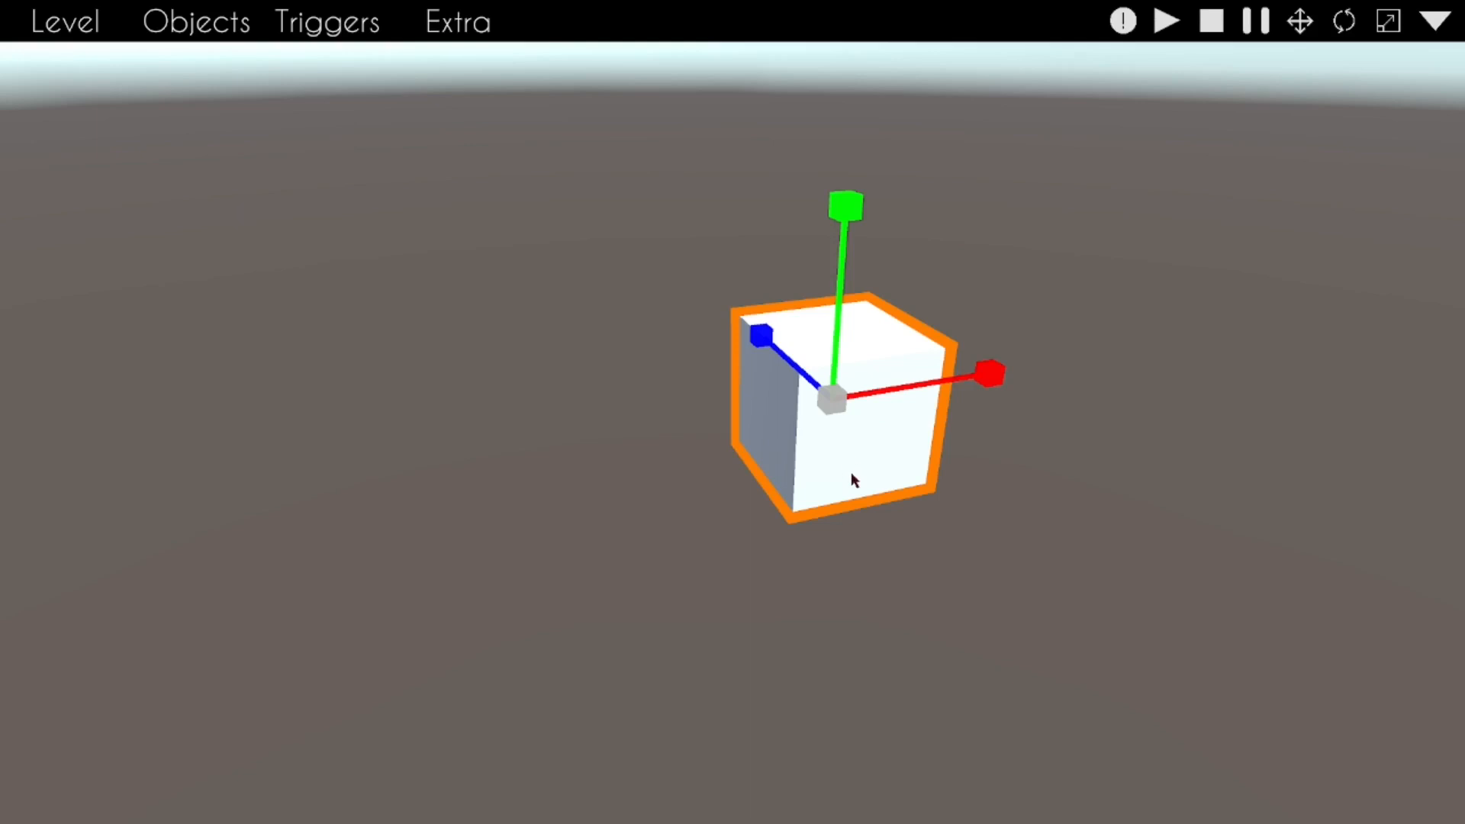
Step: Try moving the added cube around the start cube along two axes at once with the planar move handles
key("w")
right_click_drag(1019, 537, 721, 417)
left_click_drag(693, 429, 775, 279)
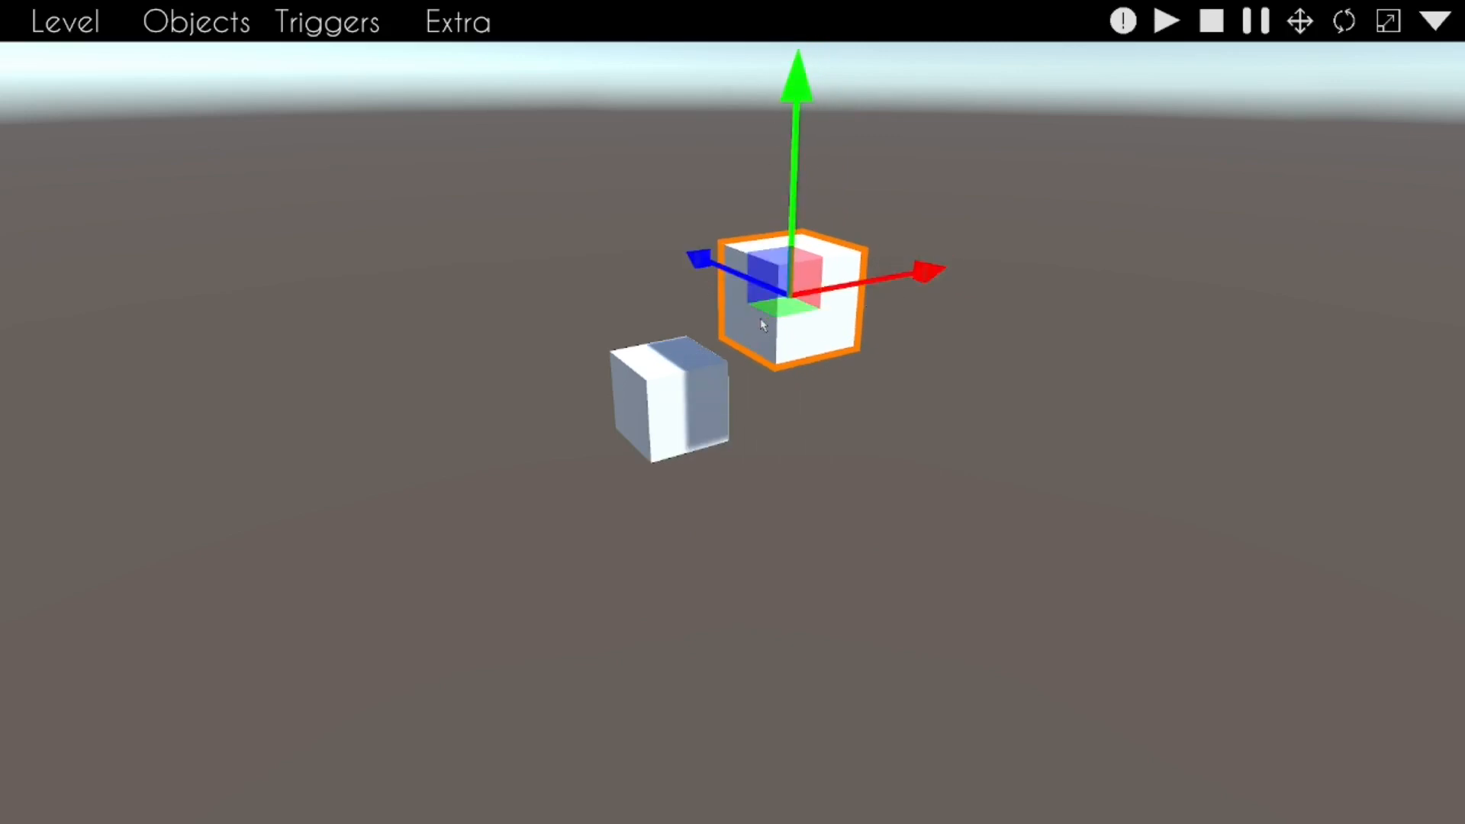
left_click_drag(769, 317, 653, 481)
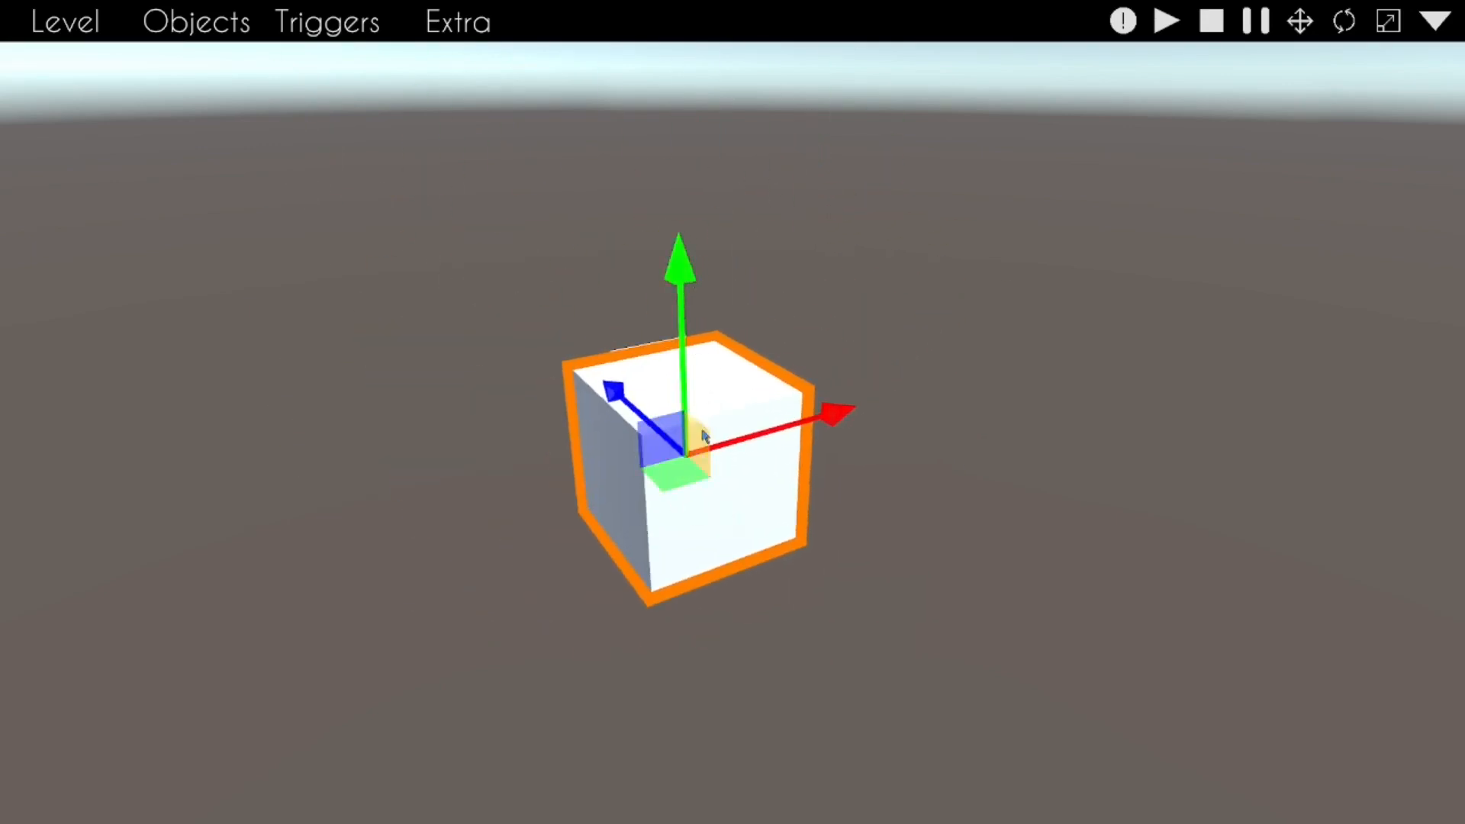
left_click_drag(652, 444, 685, 526)
Step: Position the added cube directly beneath the start cube
right_click_drag(867, 508, 763, 547)
right_click_drag(732, 412, 753, 412)
key("s")
left_click_drag(770, 407, 727, 405)
right_click_drag(598, 532, 717, 500)
key("a")
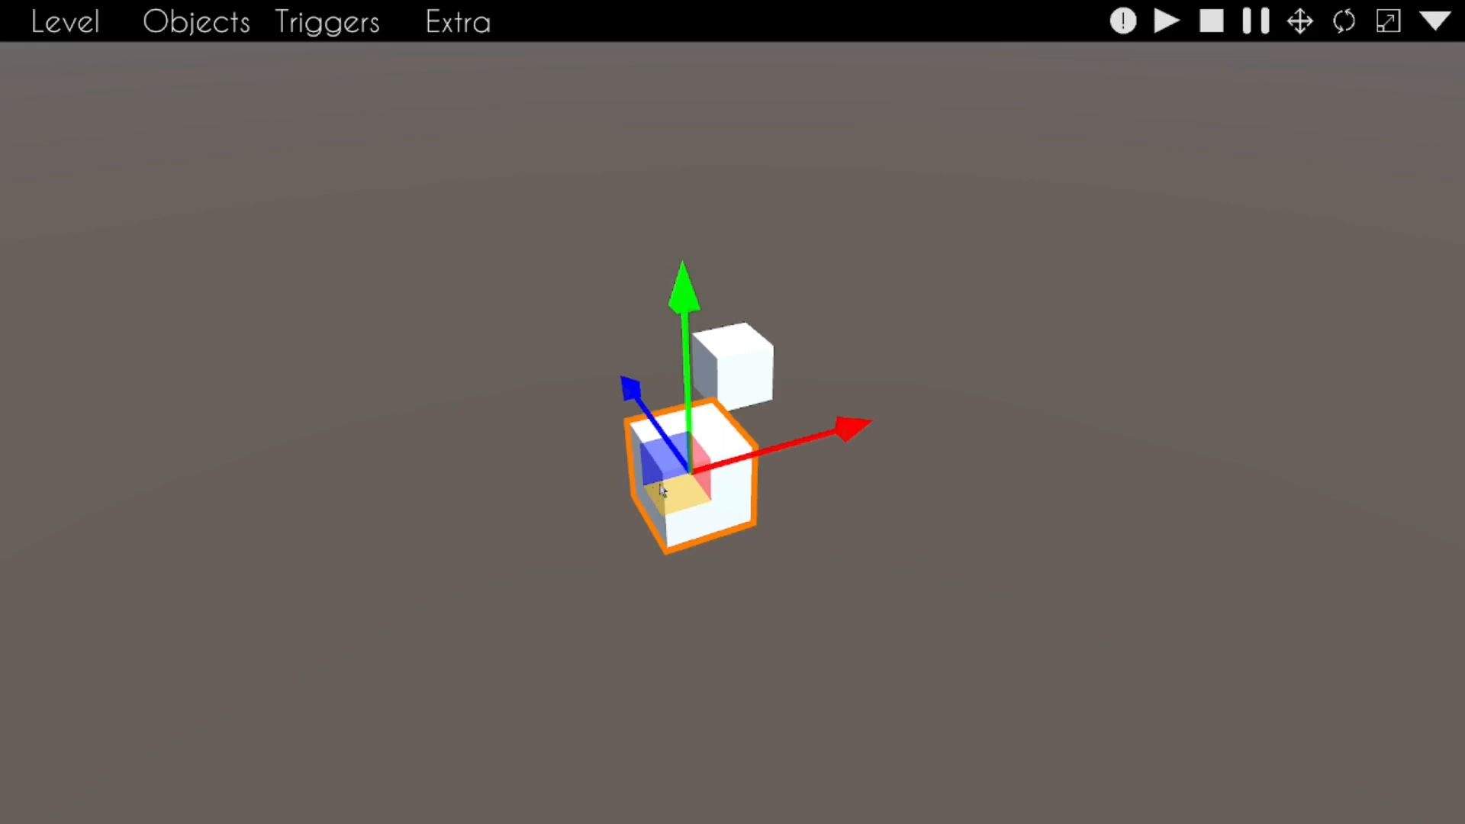
left_click_drag(684, 305, 681, 564)
left_click_drag(692, 686, 721, 473)
left_click_drag(731, 358, 729, 306)
left_click(844, 606)
left_click(726, 469)
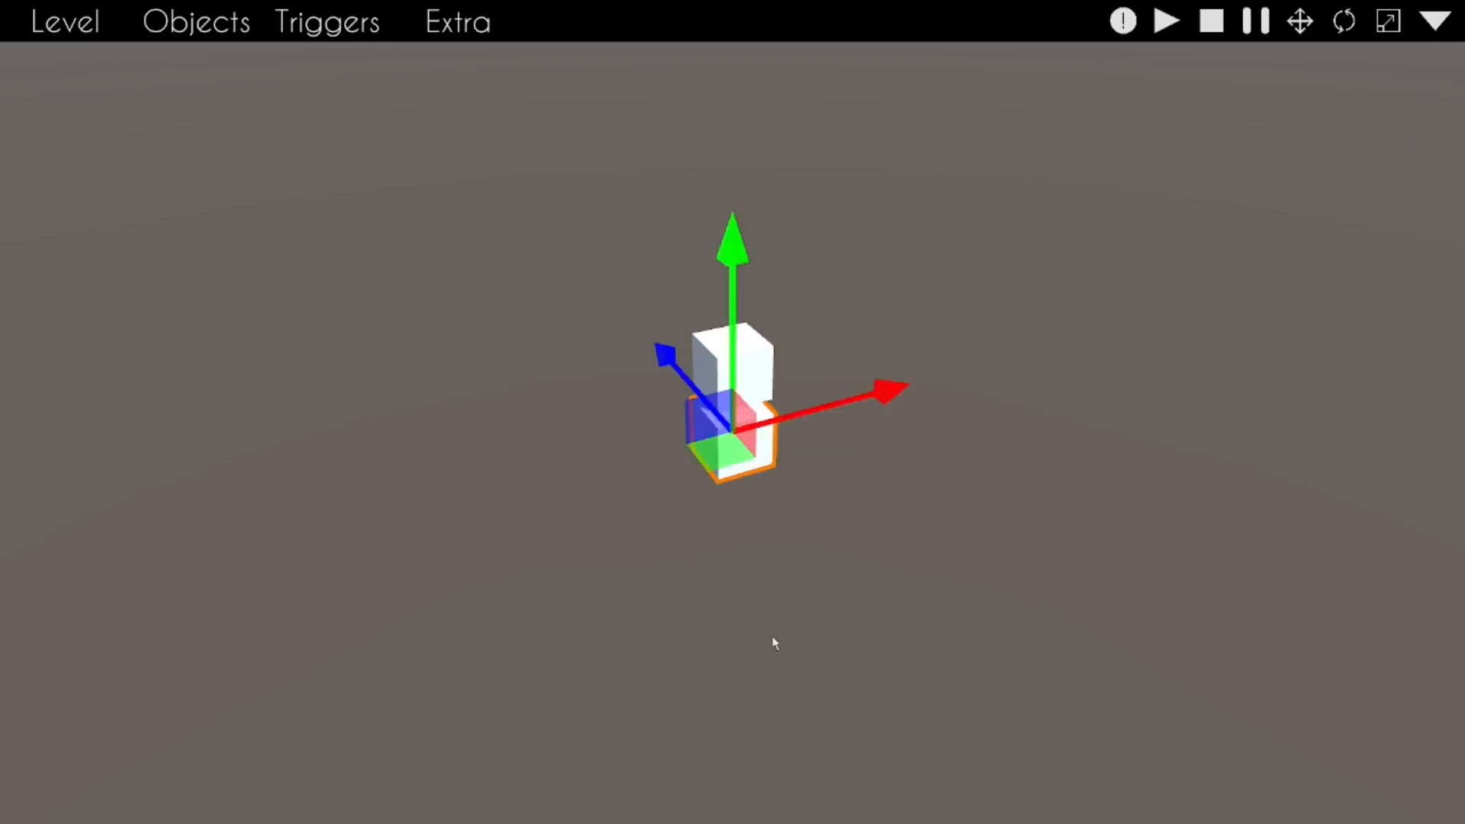
Step: Duplicate the lower cube and move the copy out in front of the two stacked cubes
key("e")
key("ctrl+c")
key("ctrl+v")
key("w")
left_click_drag(714, 433, 582, 667)
right_click_drag(815, 564, 870, 568)
key("w")
left_click(887, 589)
key("s")
right_click_drag(732, 413, 727, 420)
left_click(727, 420)
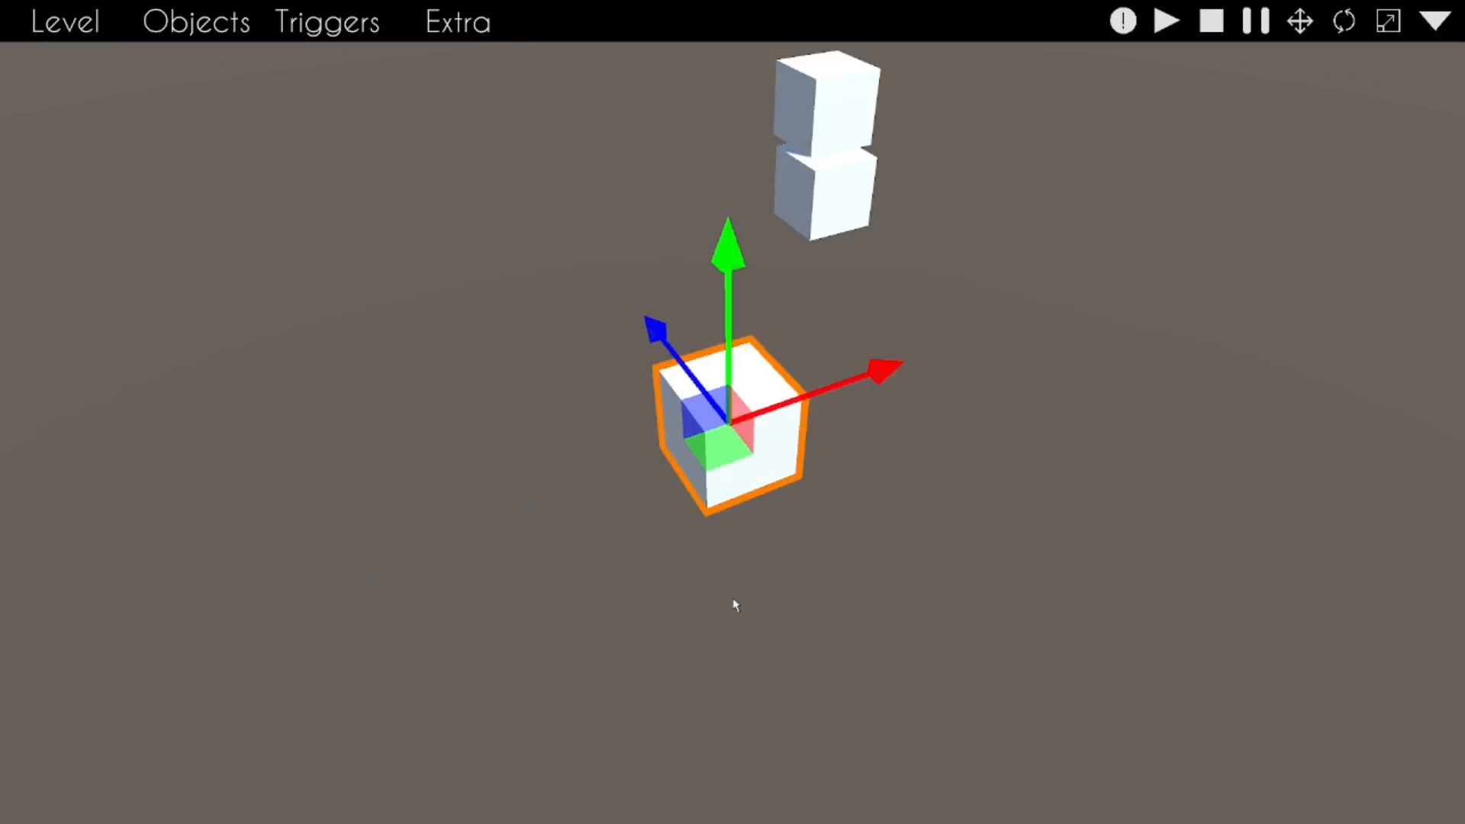
Step: Rotate the duplicated cube around its different axes with the rotate gizmo, and delete it
key("e")
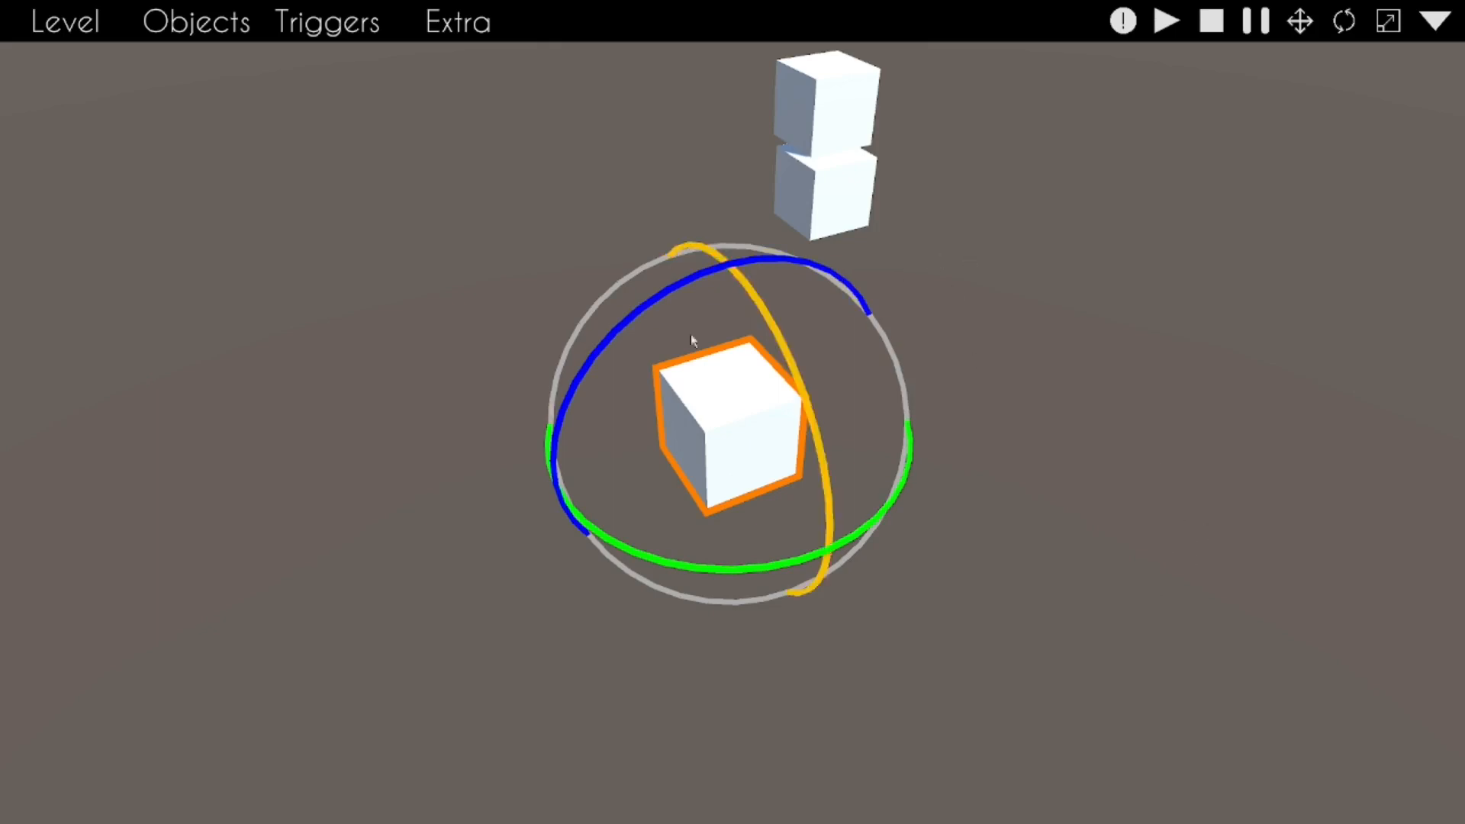
left_click_drag(715, 270, 858, 267)
left_click_drag(784, 353, 839, 565)
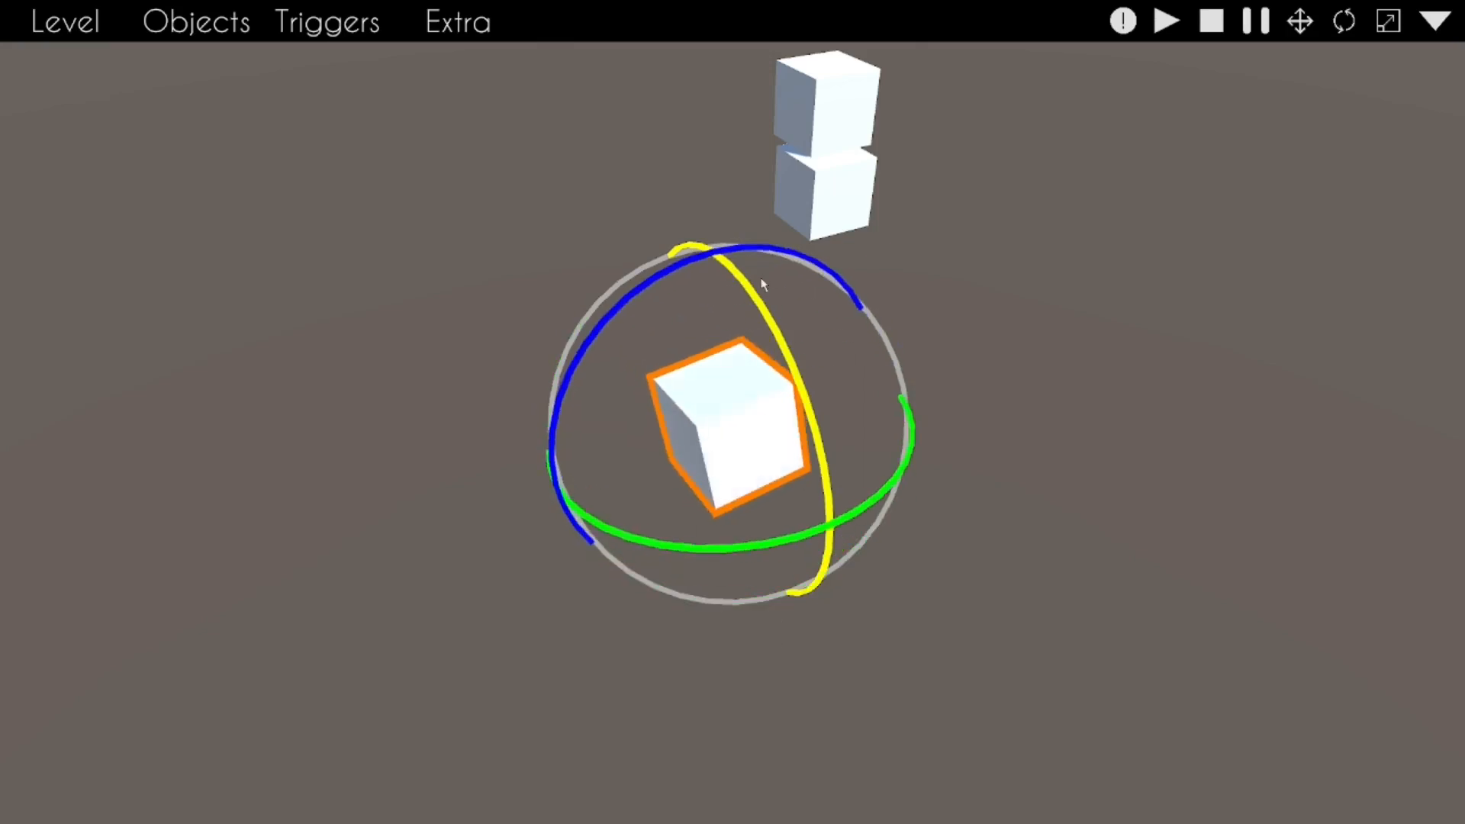
mouse_move(887, 520)
left_mouse_down()
mouse_move(1025, 483)
mouse_move(889, 542)
left_mouse_up()
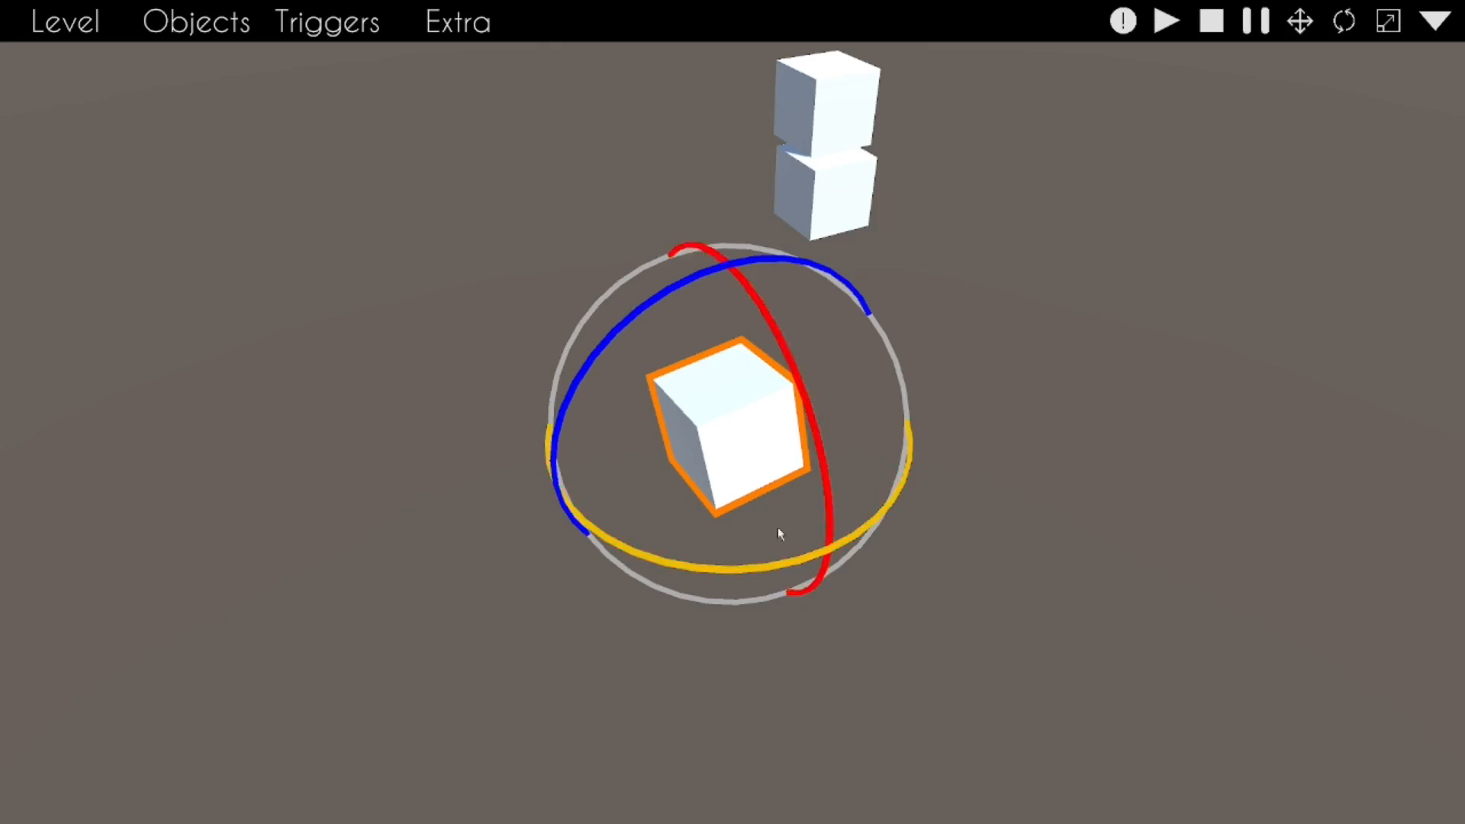
left_click_drag(693, 368, 782, 230)
left_click_drag(706, 284, 762, 382)
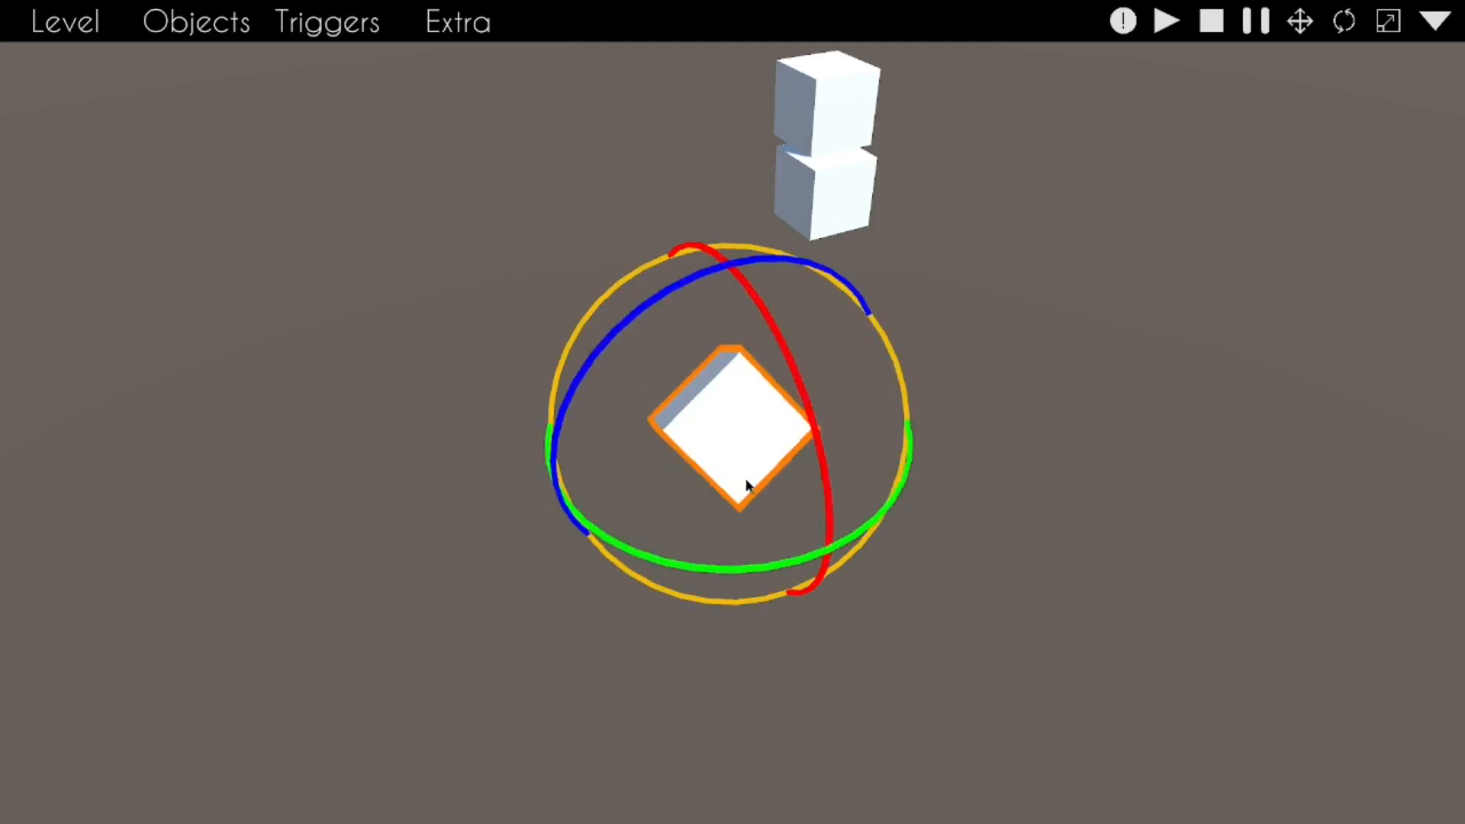
key("Delete")
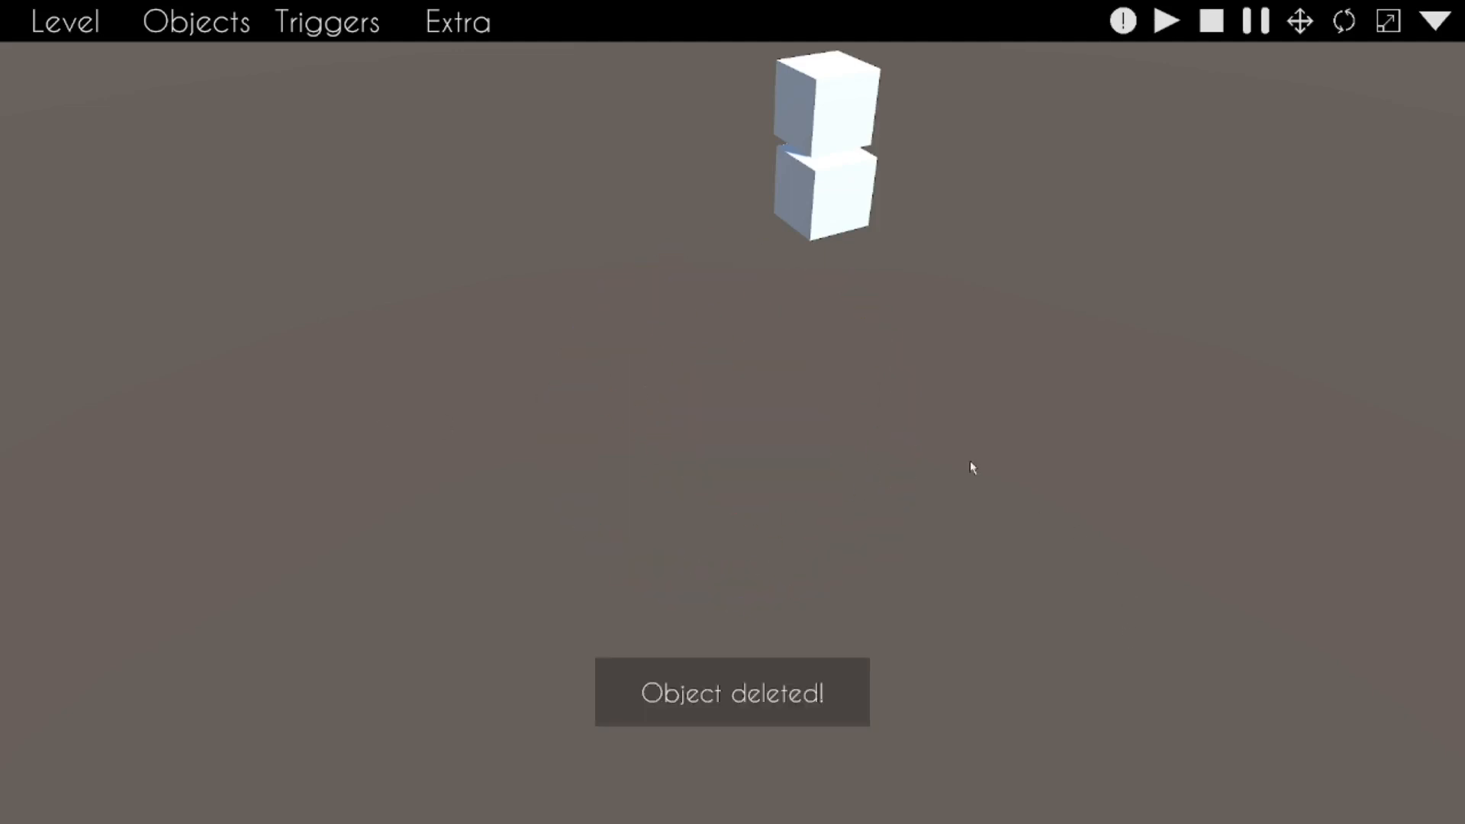
Step: Select the upper cube and briefly check its transform properties
left_click(763, 310)
left_click(1435, 21)
left_click(1435, 21)
key("w")
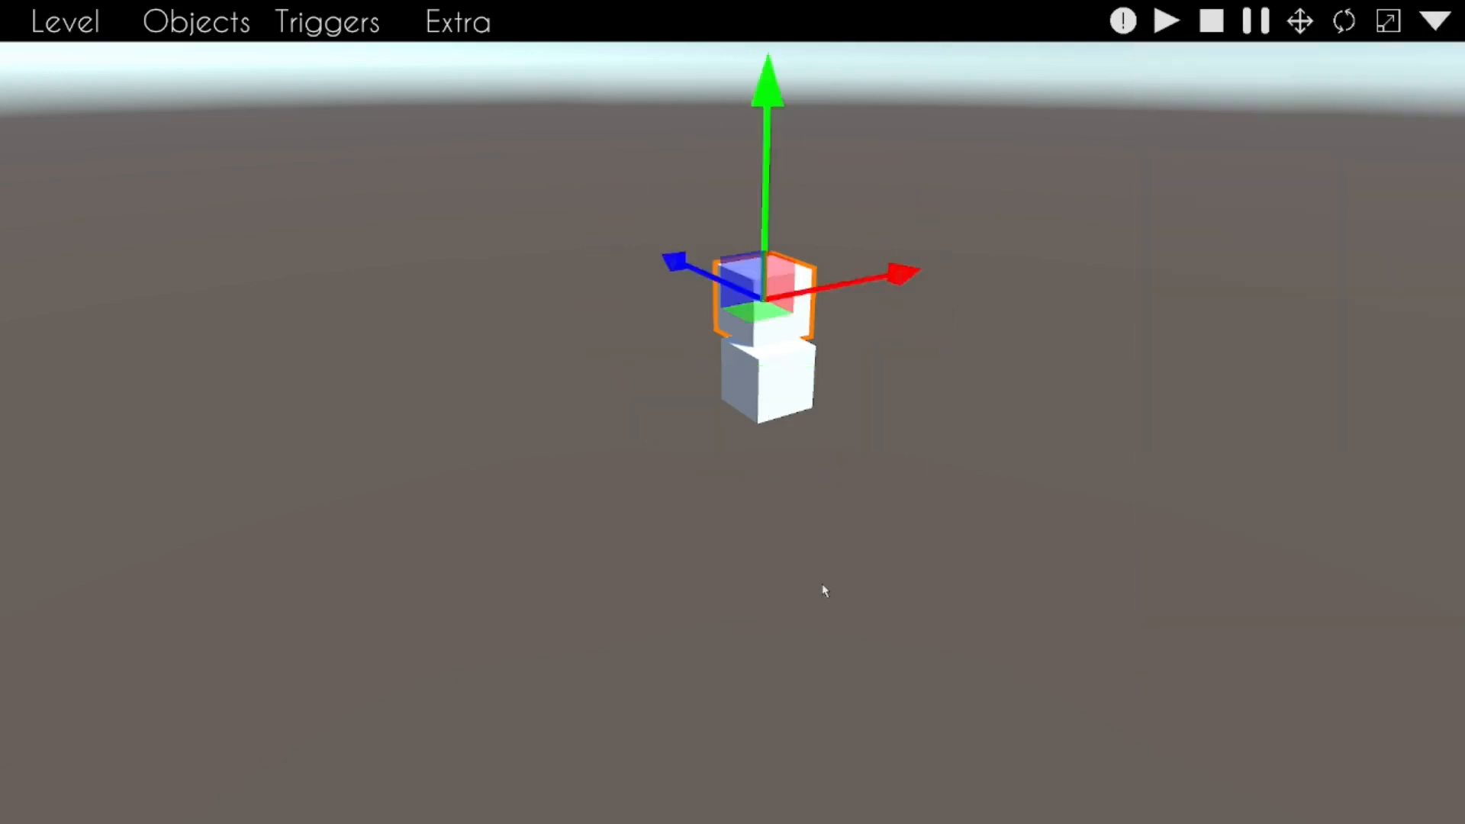
Step: Select the lower cube and scale it up uniformly to several times its size
left_click(772, 410)
key("w")
key("d")
right_click_drag(889, 619, 888, 588)
key("r")
right_click_drag(678, 525, 677, 550)
key("w")
key("e")
right_click_drag(732, 412, 705, 438)
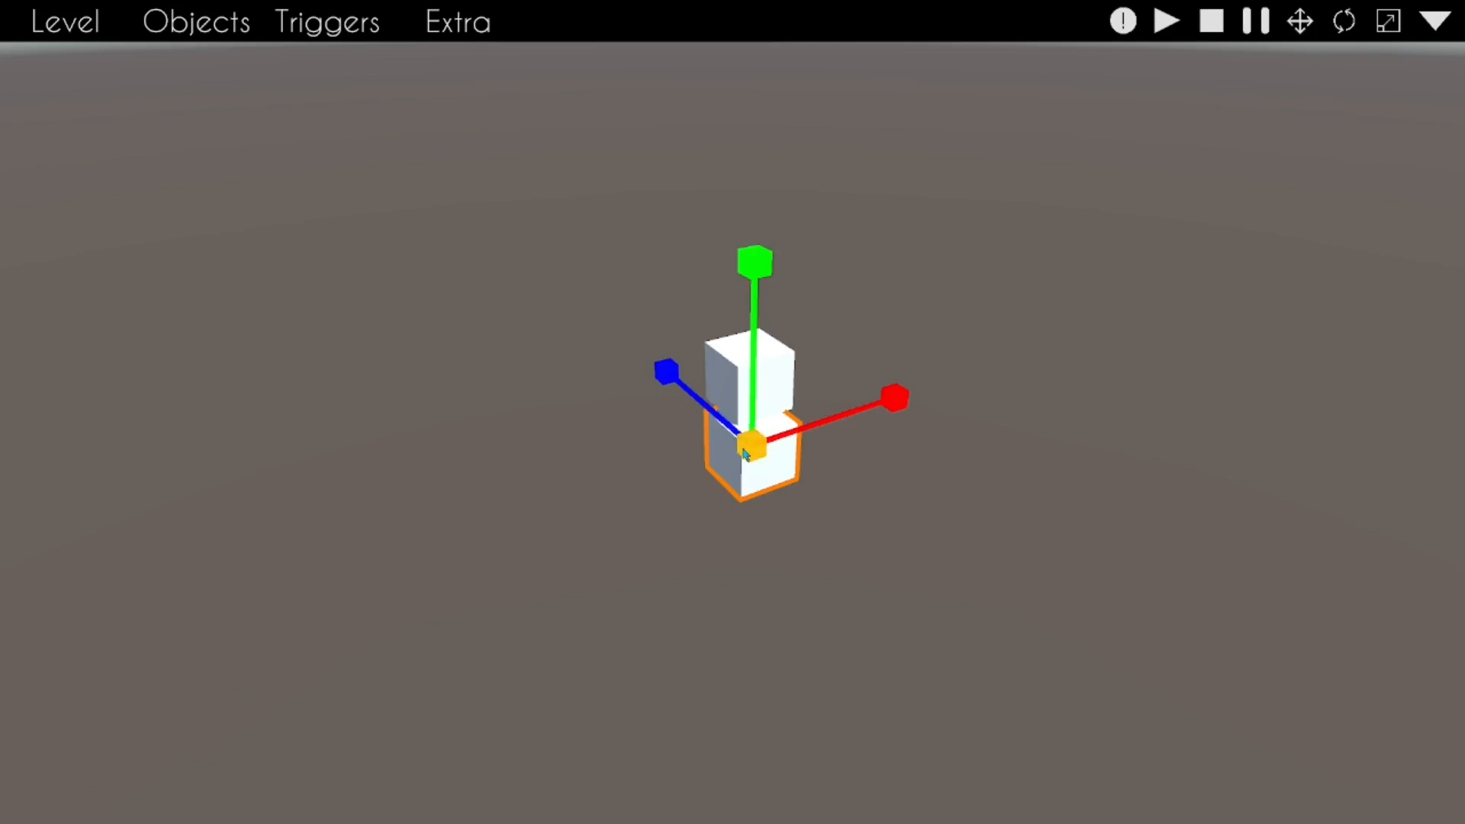
right_click_drag(803, 490, 807, 474)
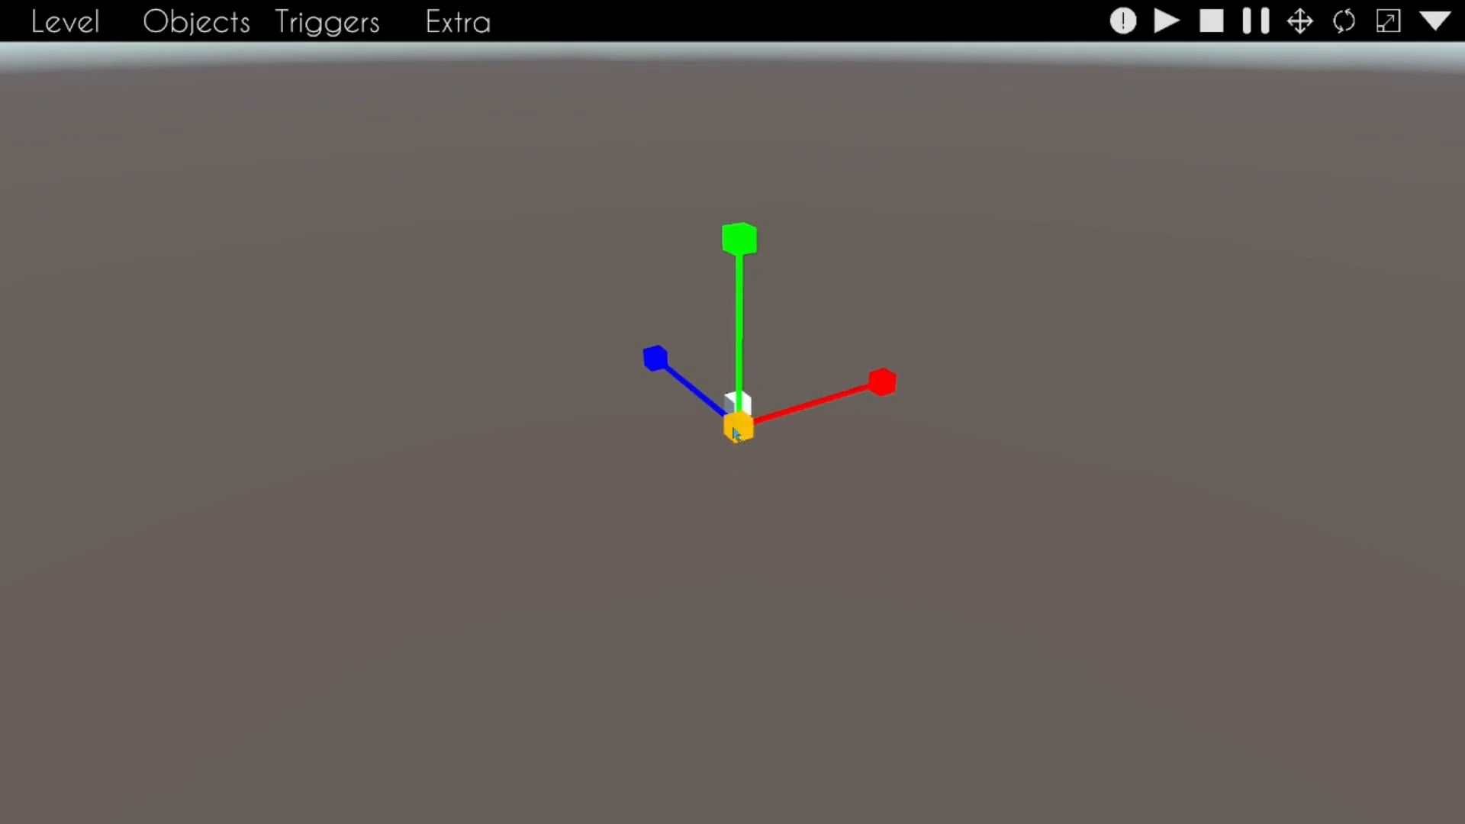
right_click_drag(763, 484, 734, 385)
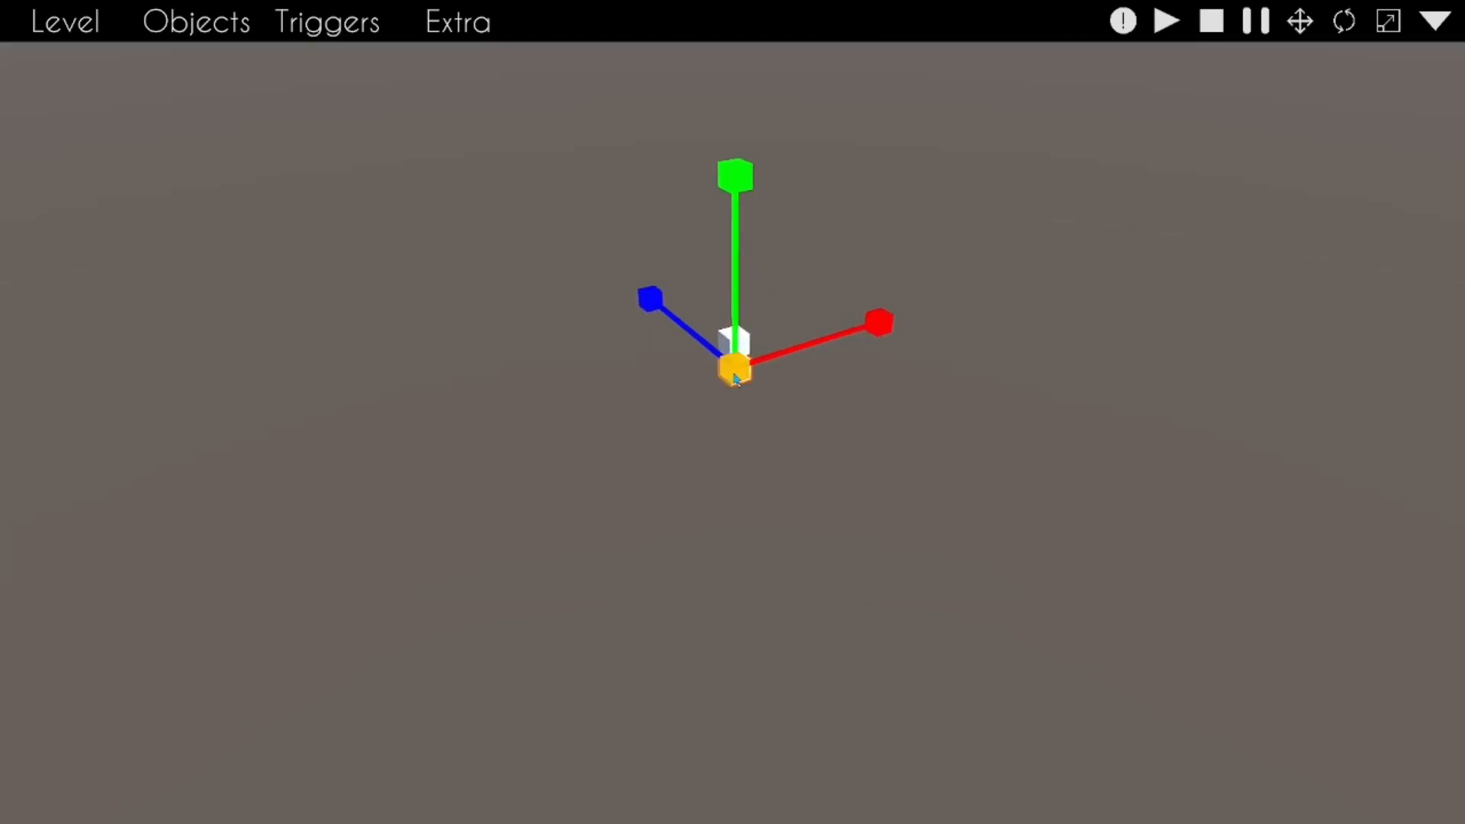
left_click_drag(737, 377, 1167, 84)
right_click_drag(1167, 83, 733, 413)
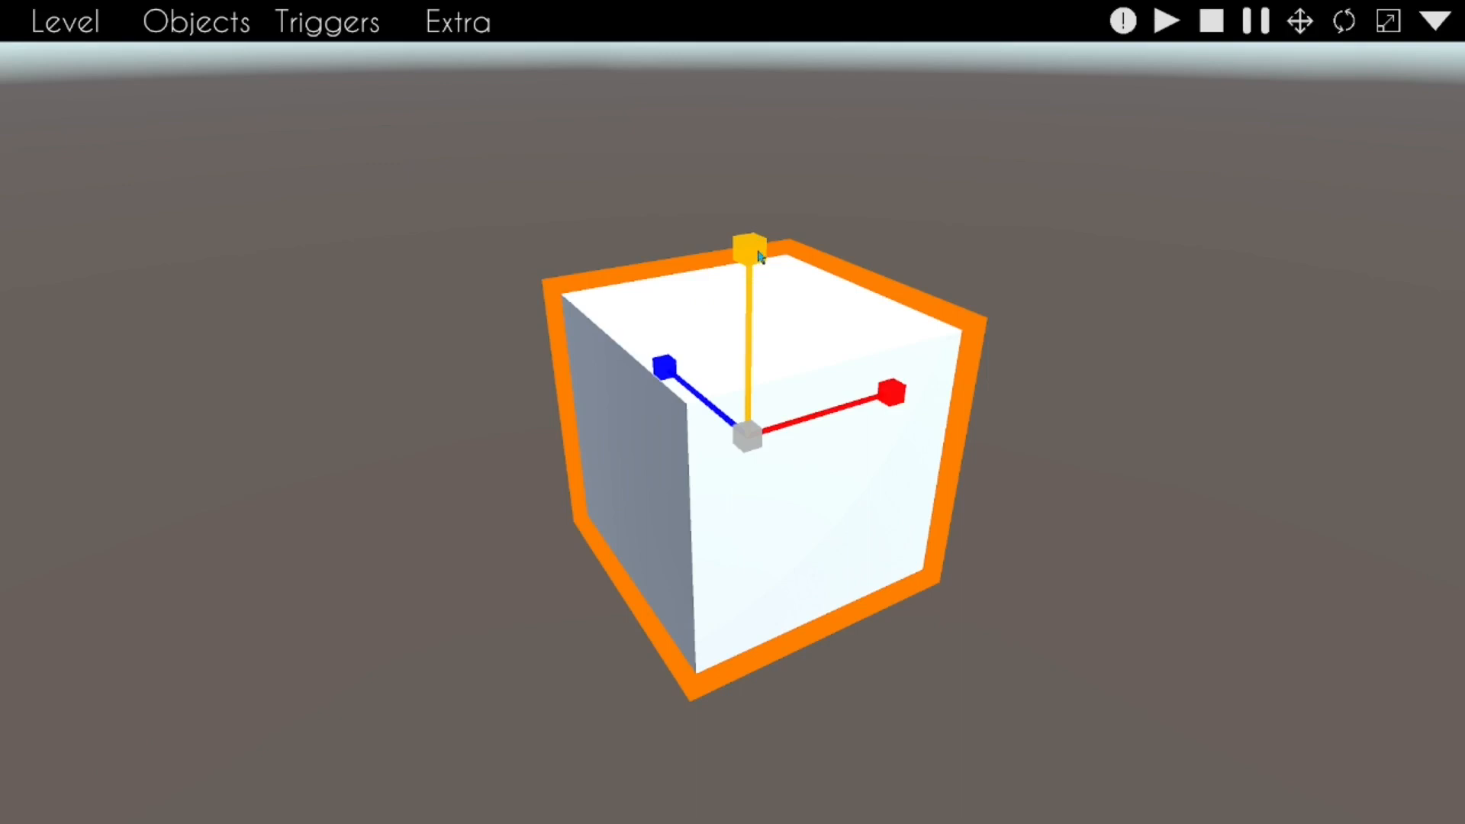
Step: Scale the enlarged cube separately along its Y, X and Z axes to form a flatter box
left_click_drag(758, 259, 751, 332)
left_click_drag(891, 394, 847, 386)
left_click_drag(670, 379, 655, 321)
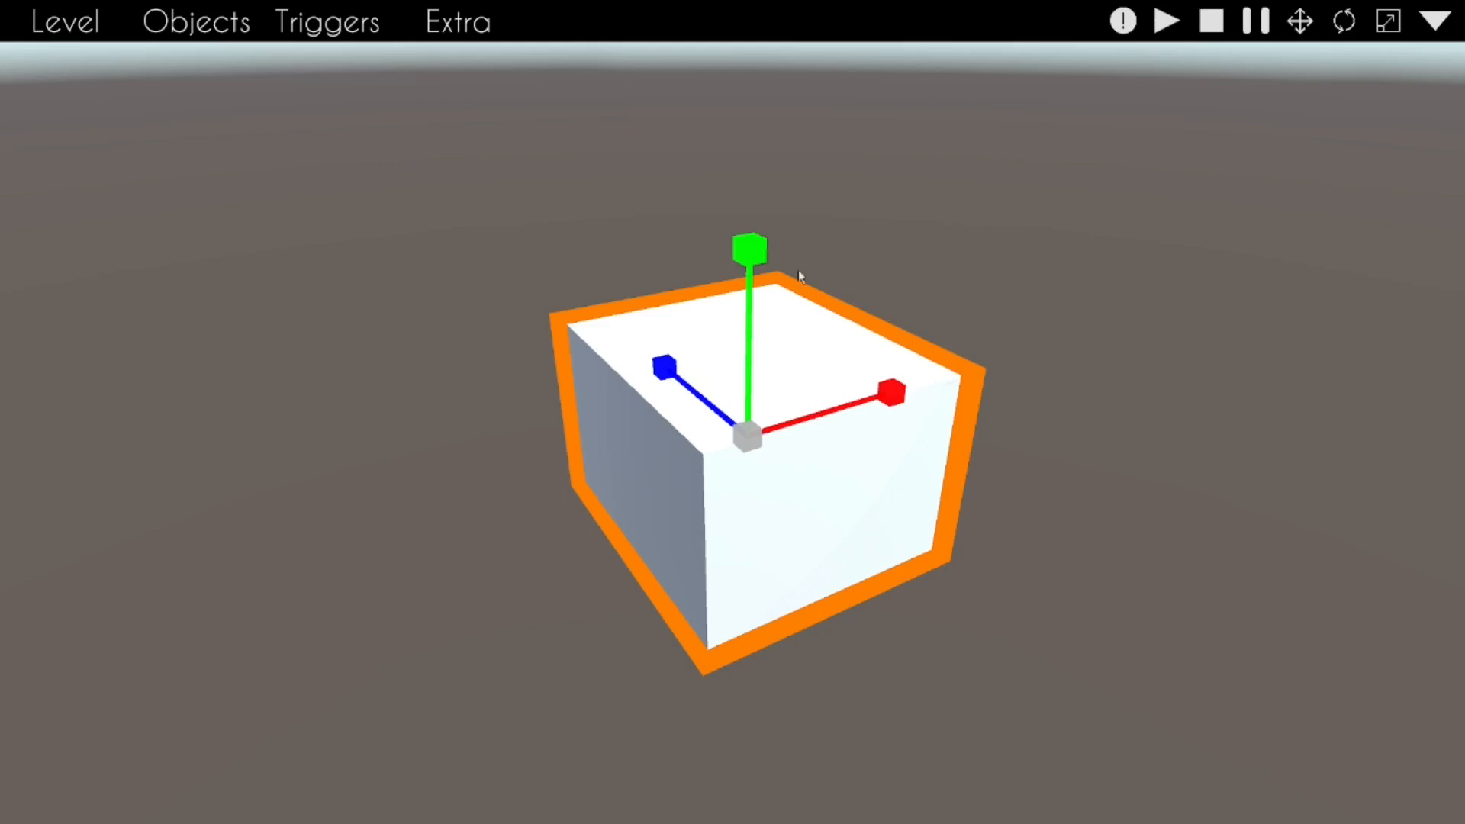
Step: Enlarge the flattened box into a wide platform with a scale of about 85 × 7 × 97
left_click_drag(751, 261, 1297, 153)
scroll(751, 428, "down", 4)
mouse_move(732, 412)
right_mouse_down()
mouse_move(686, 374)
mouse_move(747, 420)
right_mouse_up()
key("s")
scroll(863, 328, "up", 5)
Step: Move the platform under the start cube, to about X 40.4, Y -2.8, Z 45, with the cube near one corner
key("w")
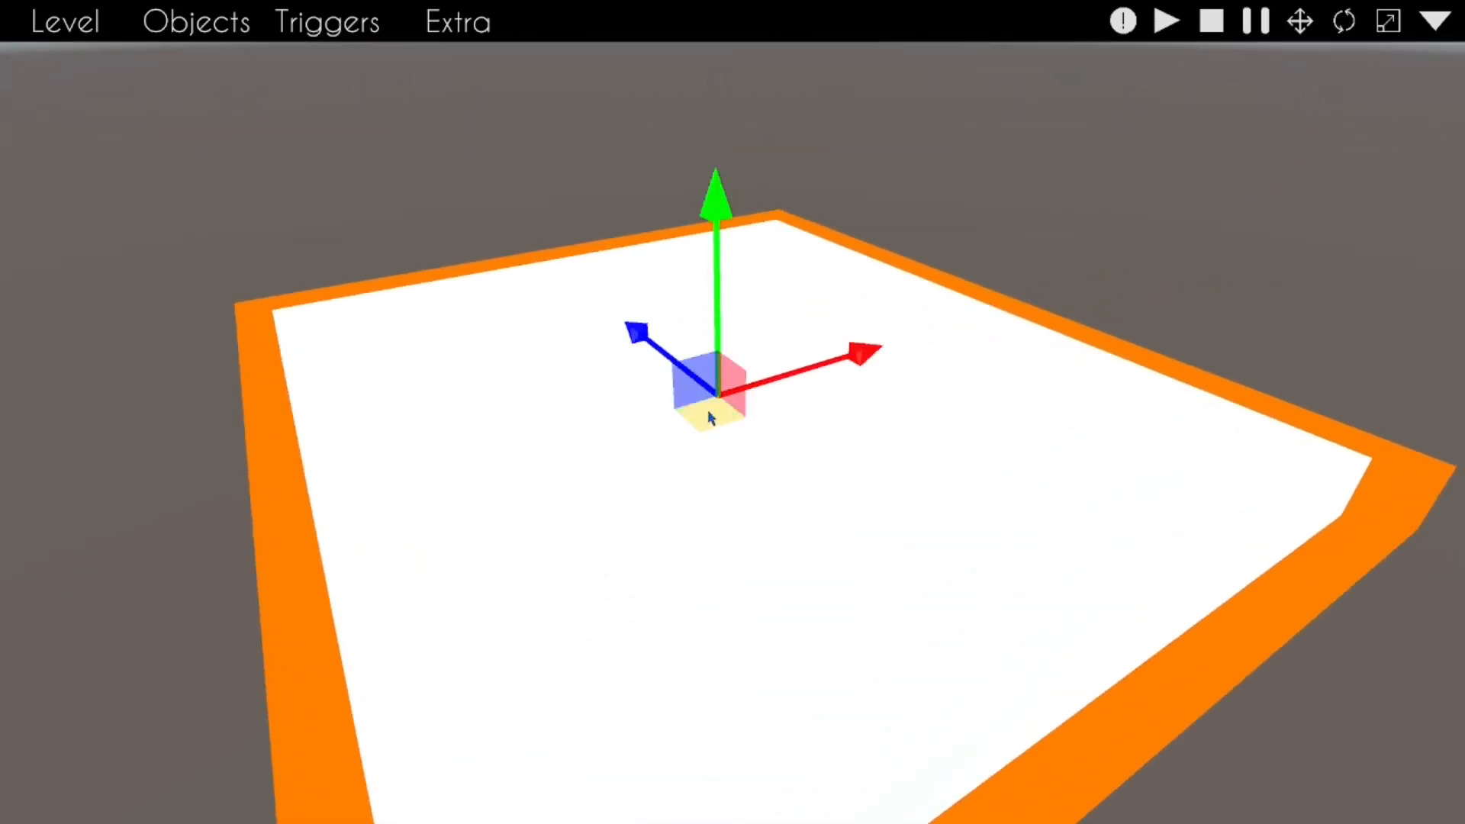
scroll(719, 256, "down", 4)
left_click_drag(719, 254, 765, 245)
key("w")
right_click_drag(762, 269, 731, 253)
key("w")
right_click_drag(732, 412, 743, 378)
left_click_drag(805, 76, 805, 73)
Step: Reselect the platform and examine its position, scale and rotation values in the transform properties
left_click(1015, 116)
left_click(1009, 421)
left_click(1433, 23)
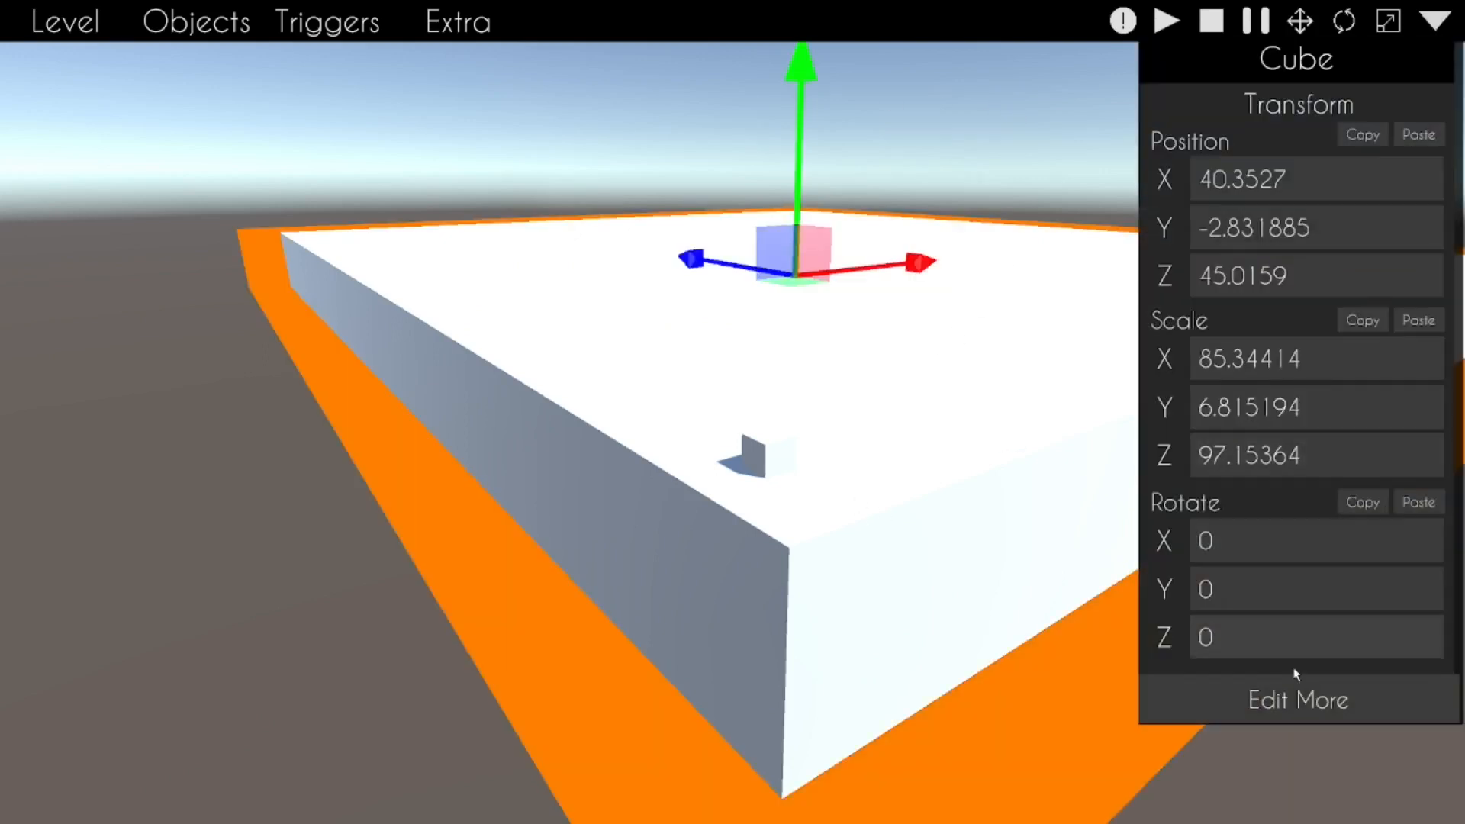
left_click(1434, 23)
left_click(1439, 24)
left_click(1439, 24)
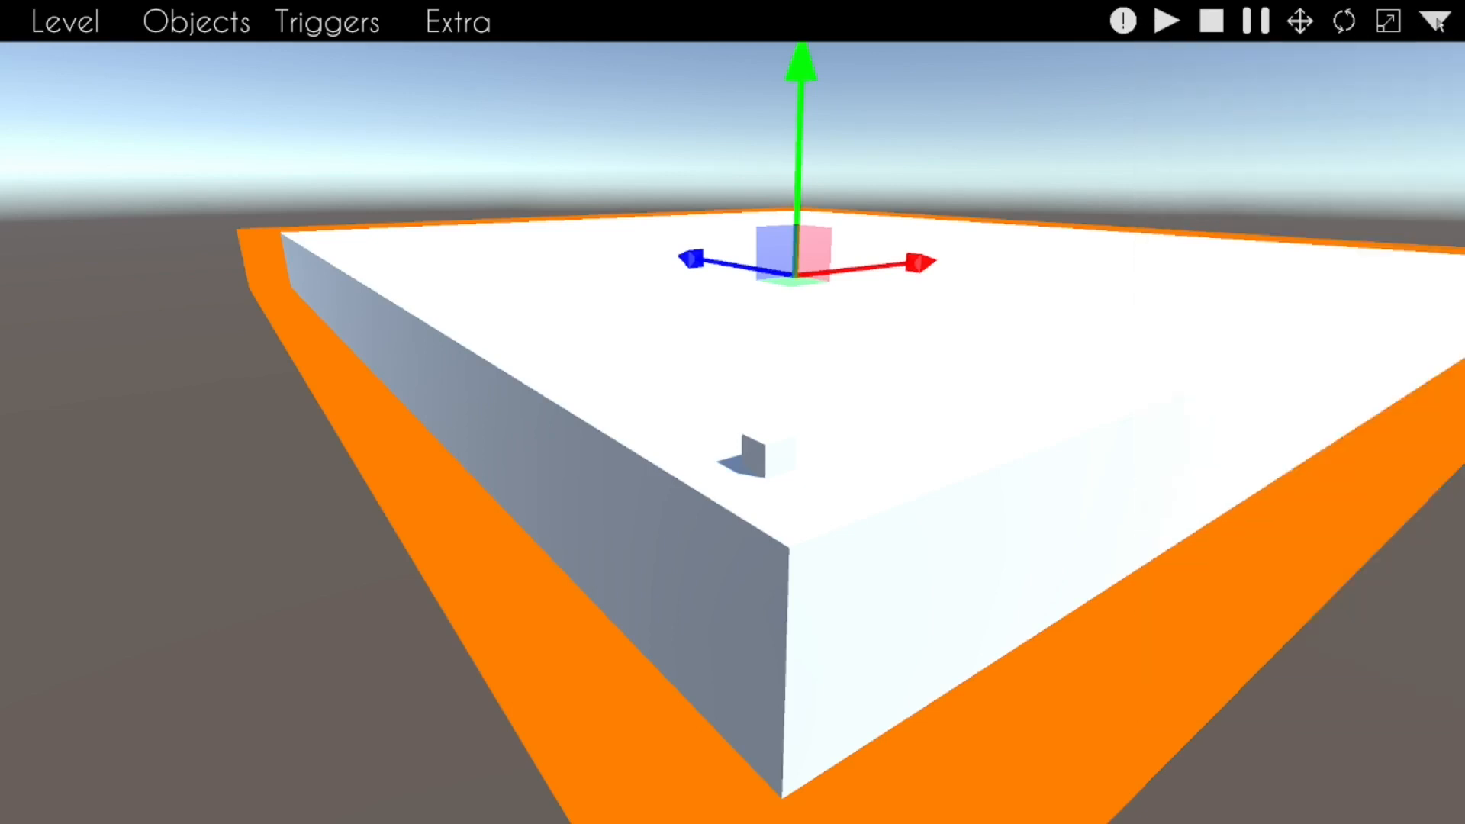
Step: Open the platform's additional object settings and examine its Group and Color sections
left_click(1436, 22)
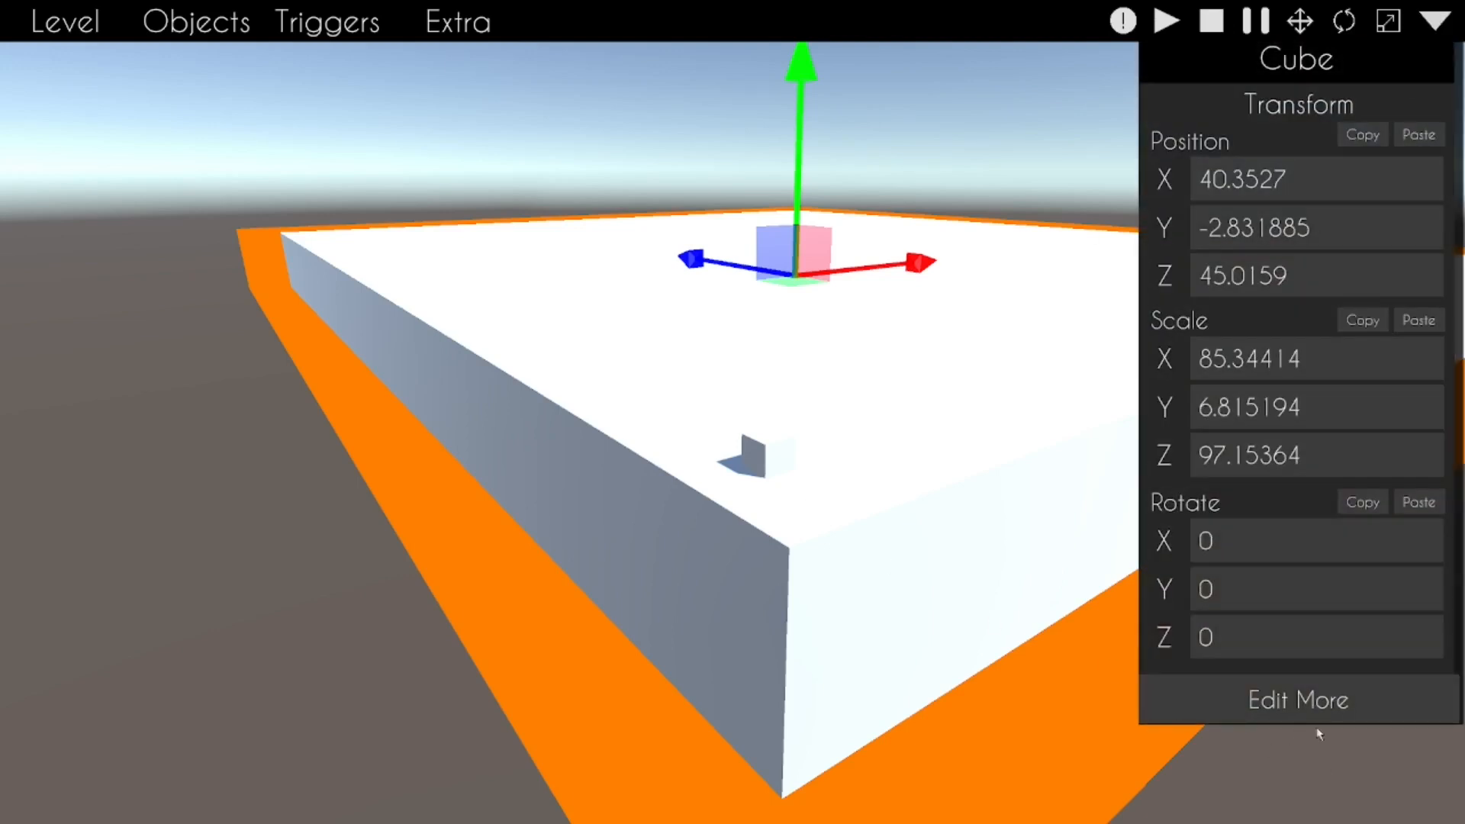
left_click(1311, 705)
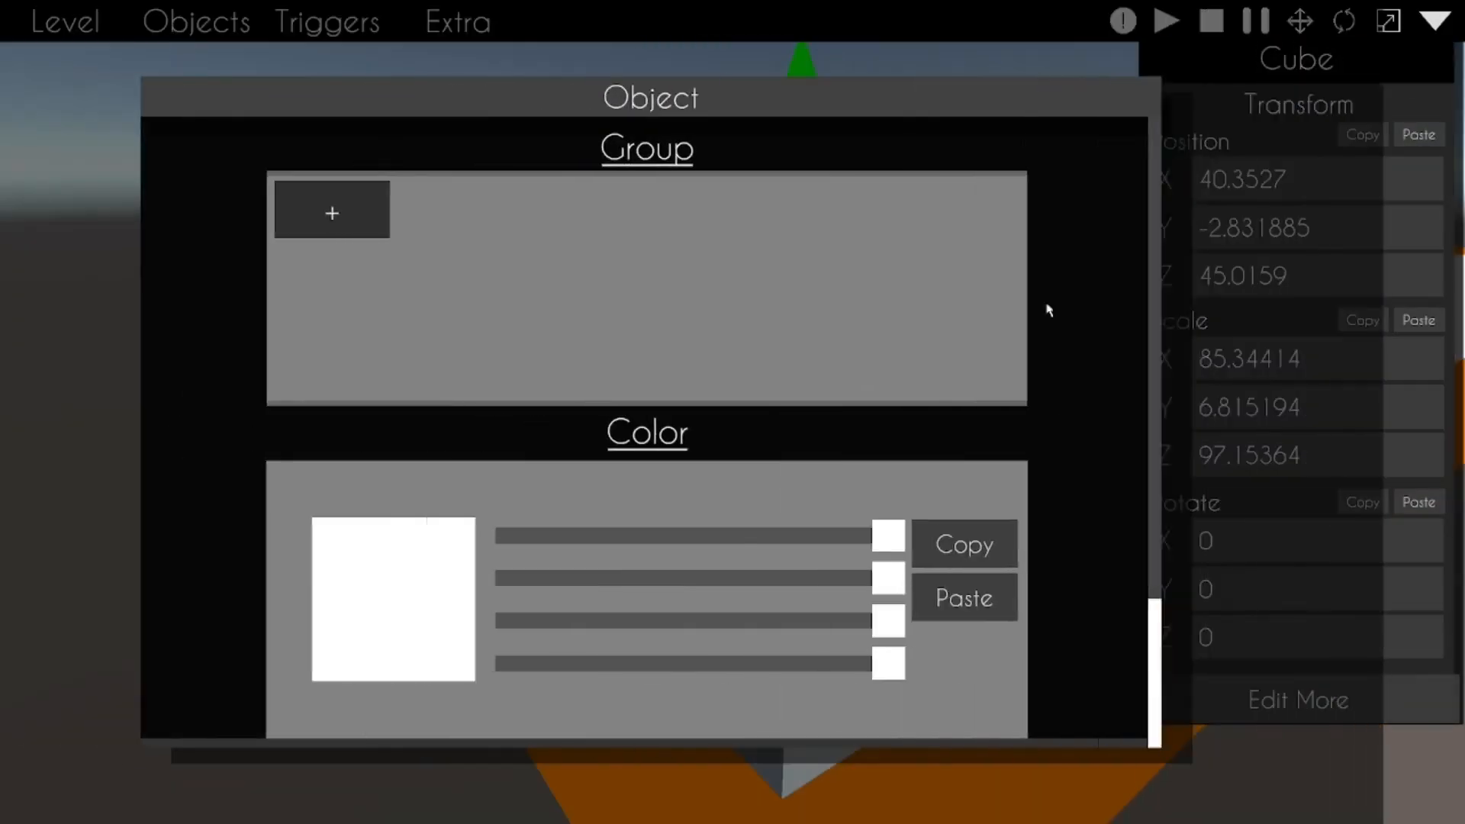
scroll(1132, 213, "down", 4)
left_click(854, 714)
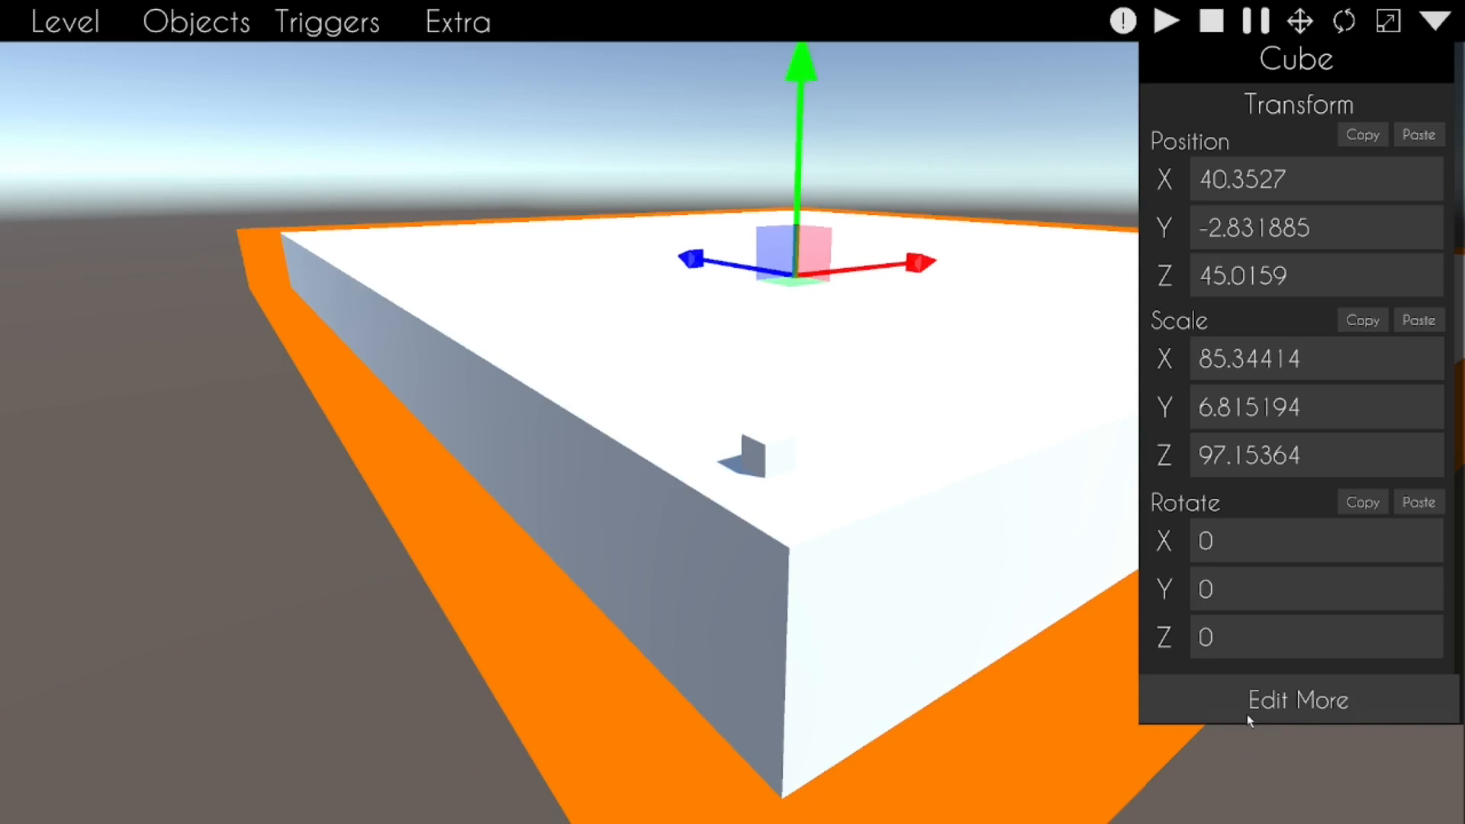
left_click(1261, 690)
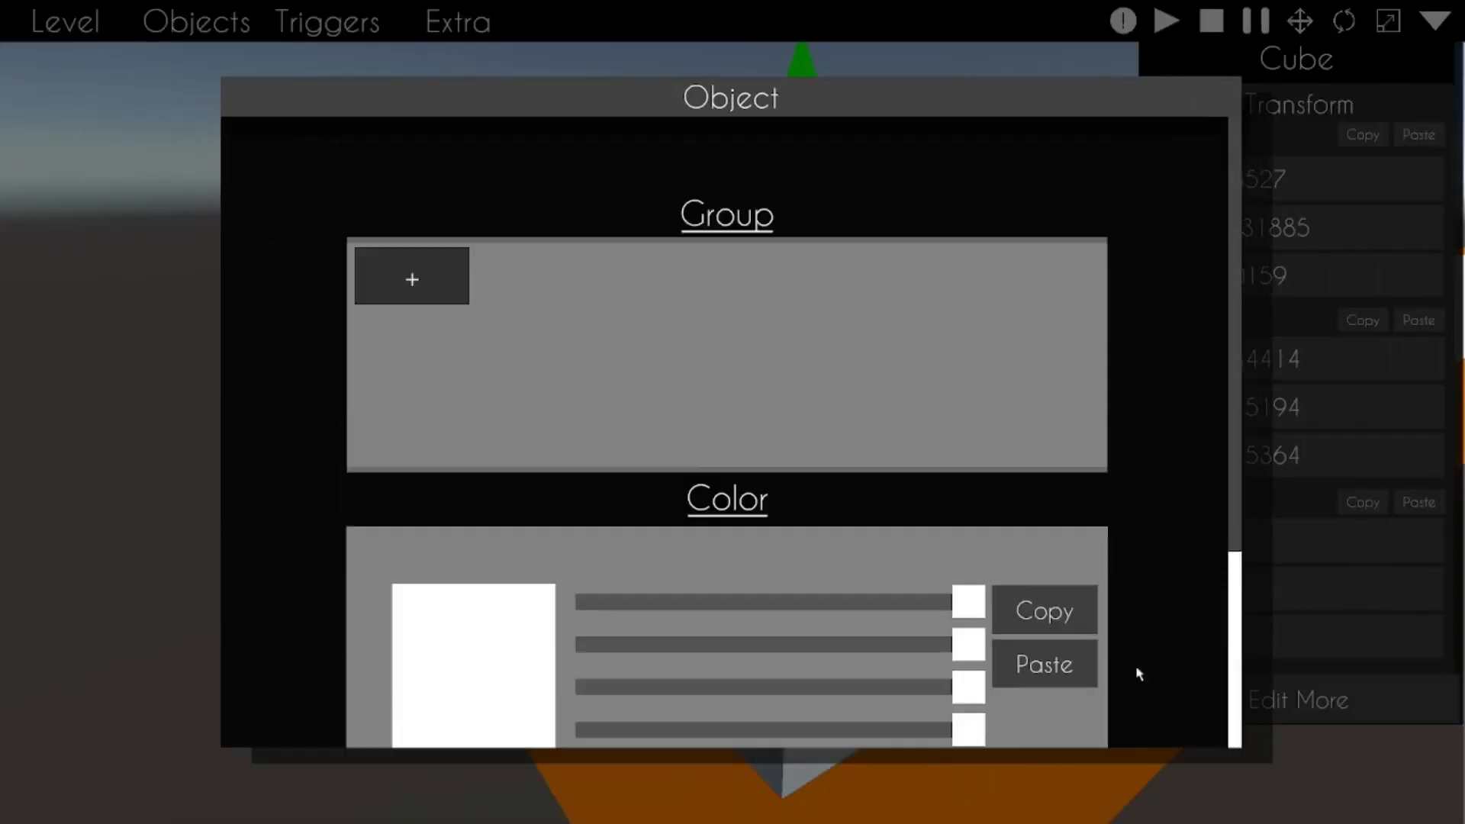
left_click(410, 214)
left_click(454, 212)
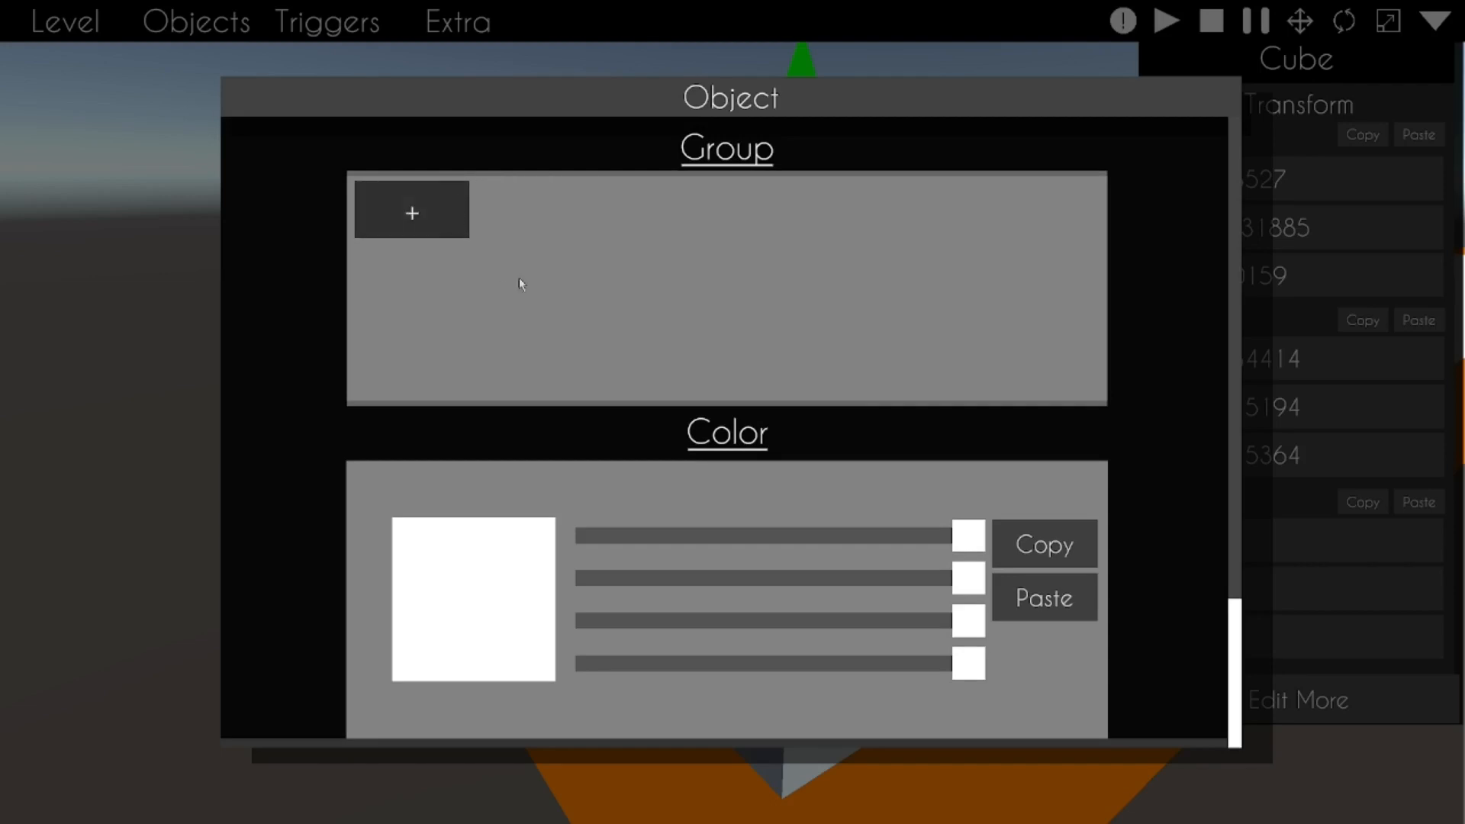
left_click(412, 215)
left_click(453, 213)
Step: Try black as the platform's colour by reducing its red, green and blue channels to minimum
scroll(1153, 508, "down", 3)
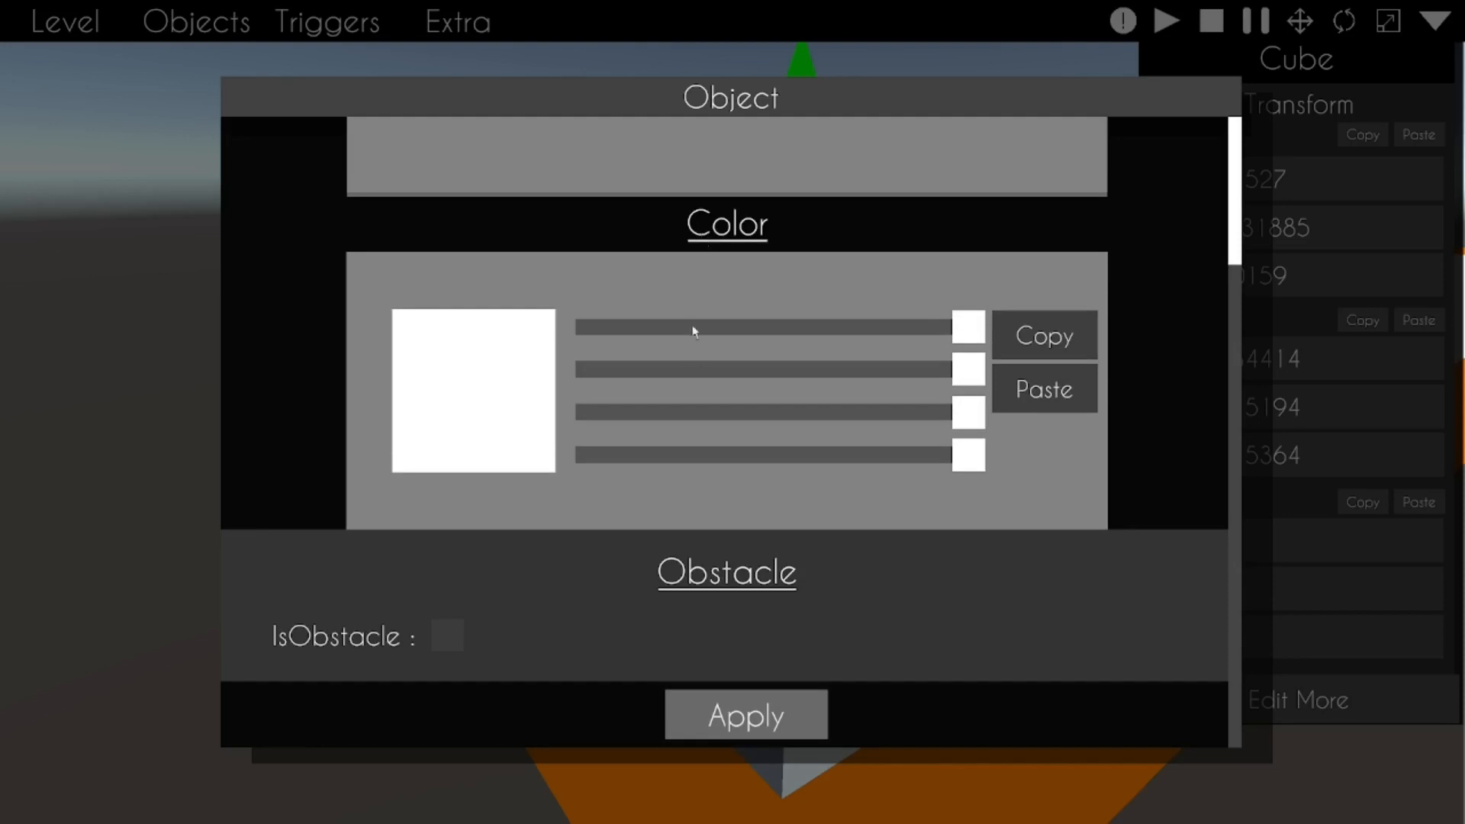
left_click_drag(968, 327, 752, 326)
left_click_drag(843, 332, 591, 370)
left_click_drag(968, 412, 591, 412)
scroll(749, 333, "up", 2)
left_click_drag(965, 377, 588, 425)
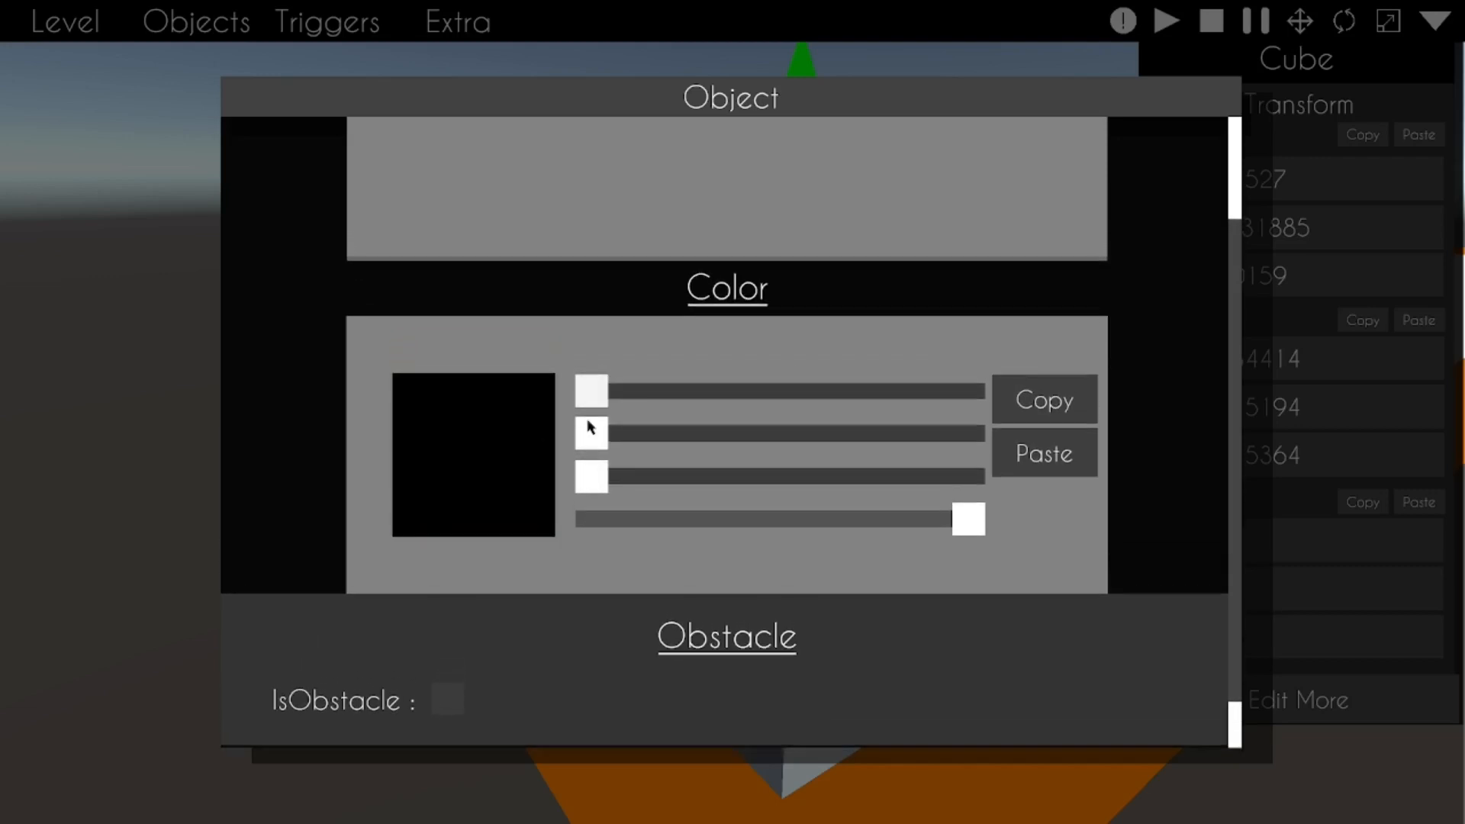
scroll(621, 321, "down", 1)
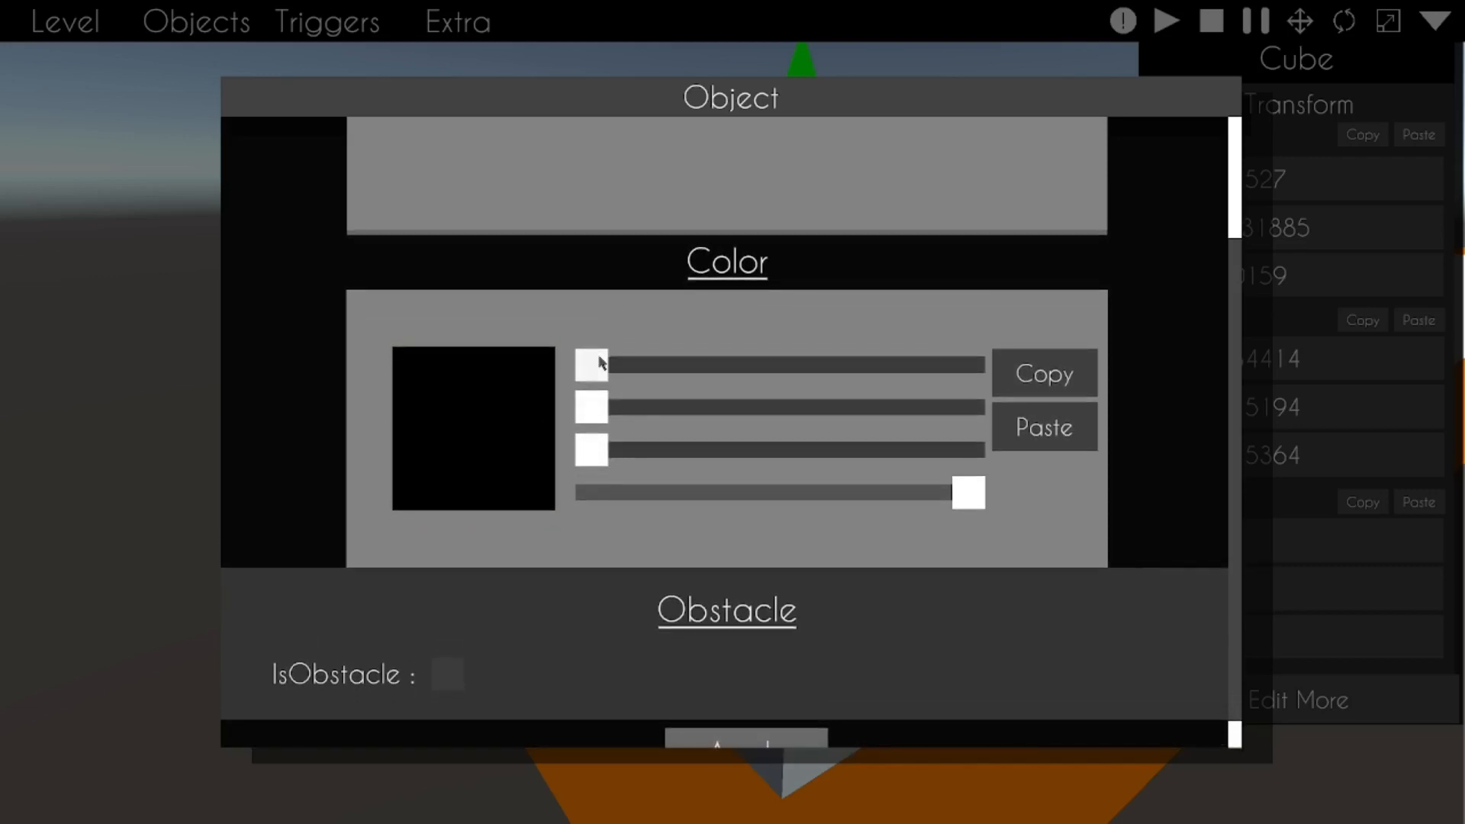
left_click_drag(608, 380, 573, 468)
Step: Try orange for the platform by maximizing red and setting green to about two thirds, with blue at minimum
left_click_drag(599, 379, 992, 371)
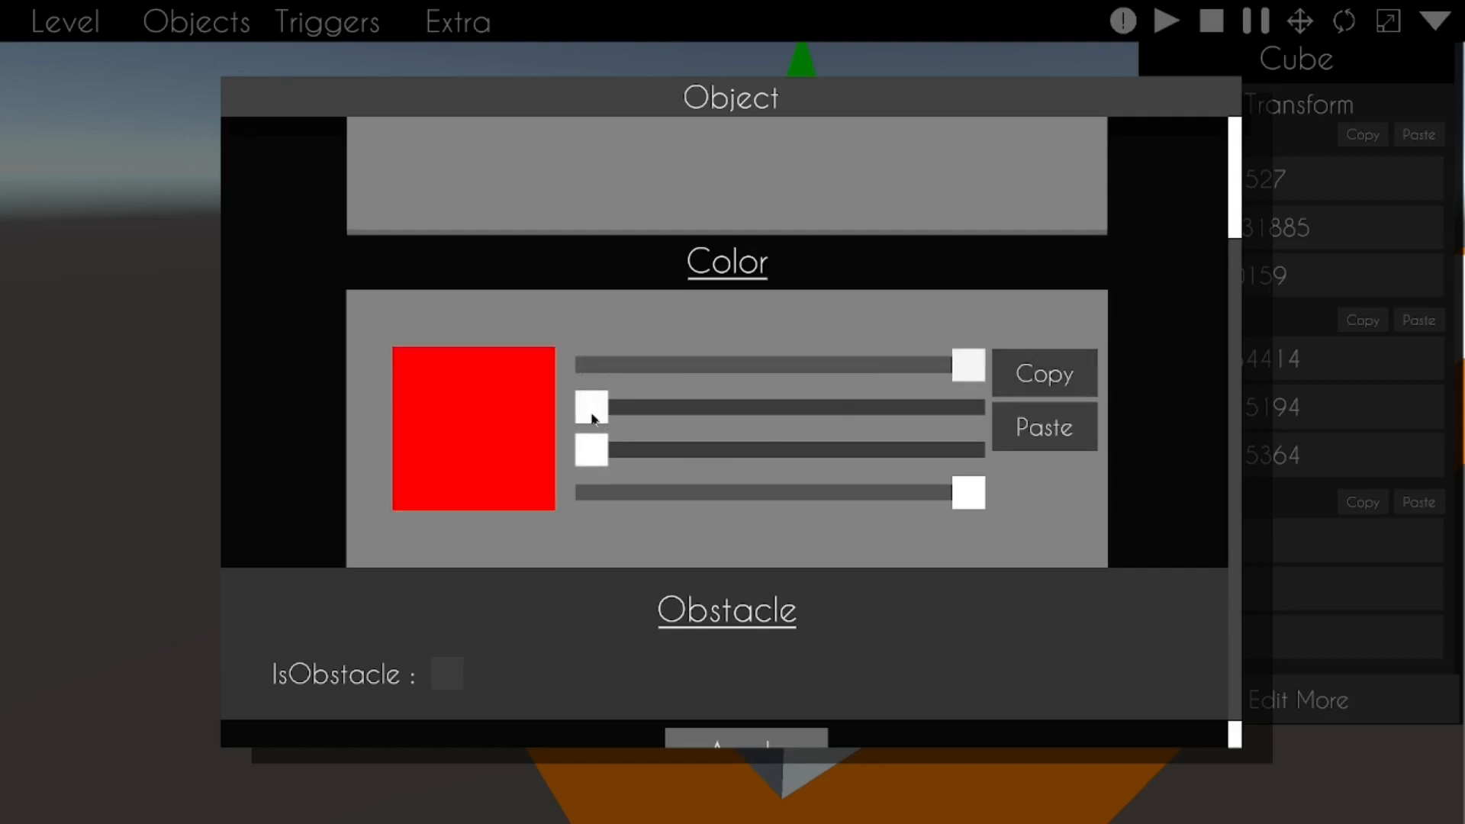
left_click_drag(591, 416, 1122, 412)
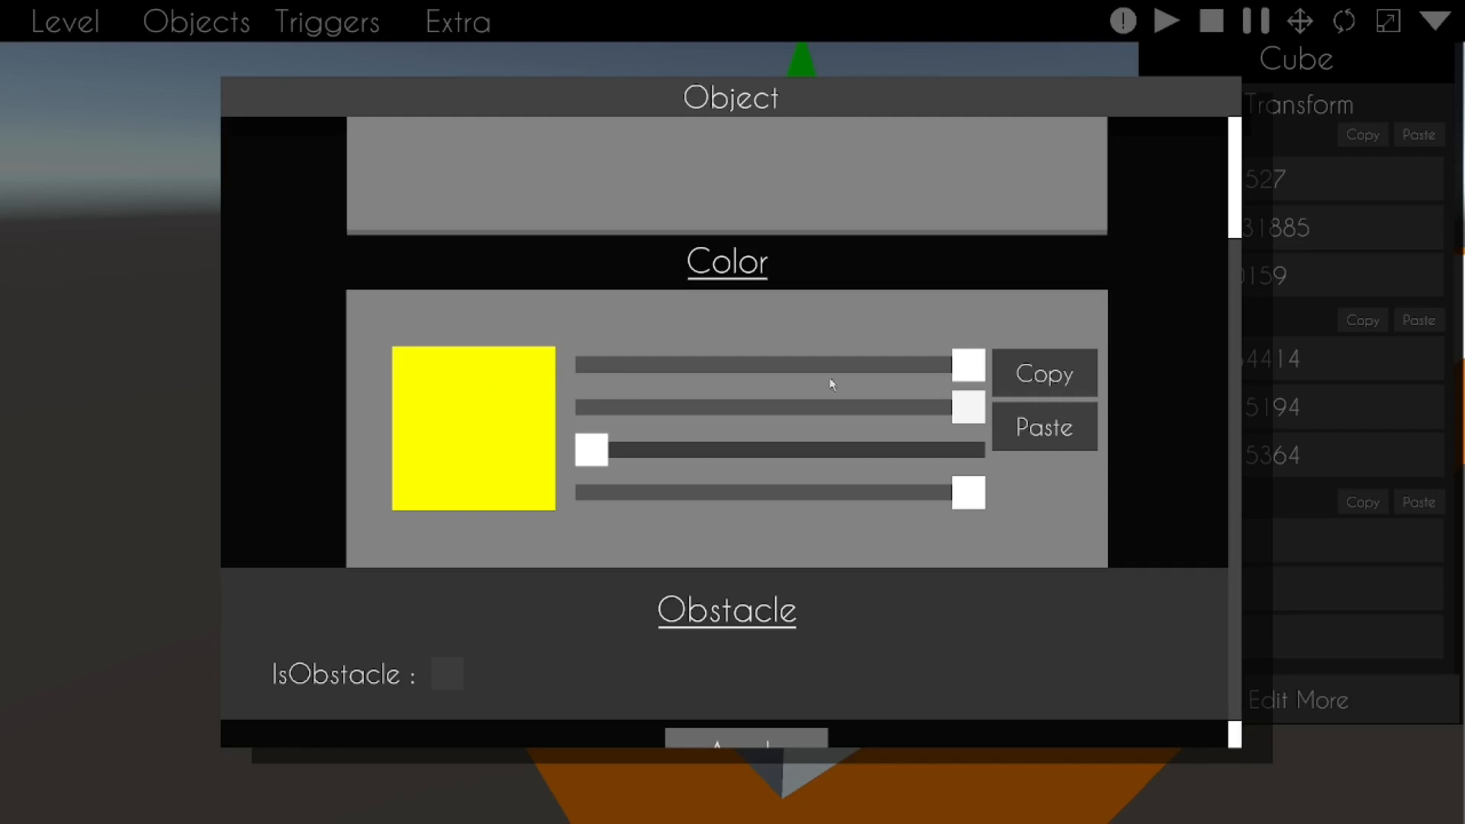
left_click_drag(923, 413, 846, 420)
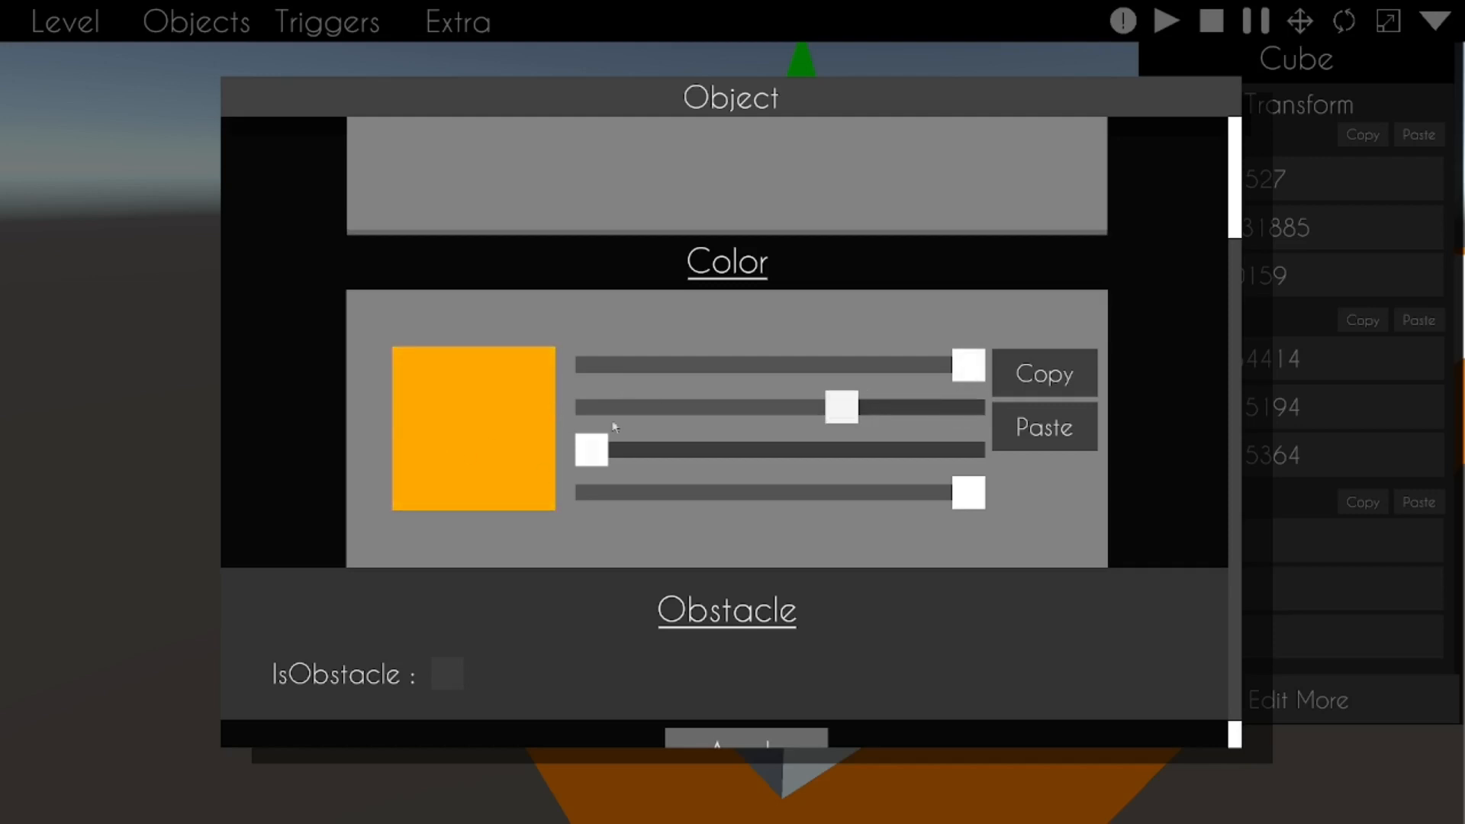
Step: Try dark blue for the platform, with red and green at minimum and blue at just over a third
left_click_drag(843, 413, 1046, 455)
left_click_drag(968, 366, 731, 467)
mouse_move(603, 378)
left_mouse_down()
mouse_move(877, 399)
mouse_move(592, 374)
left_mouse_up()
left_click_drag(858, 416, 584, 412)
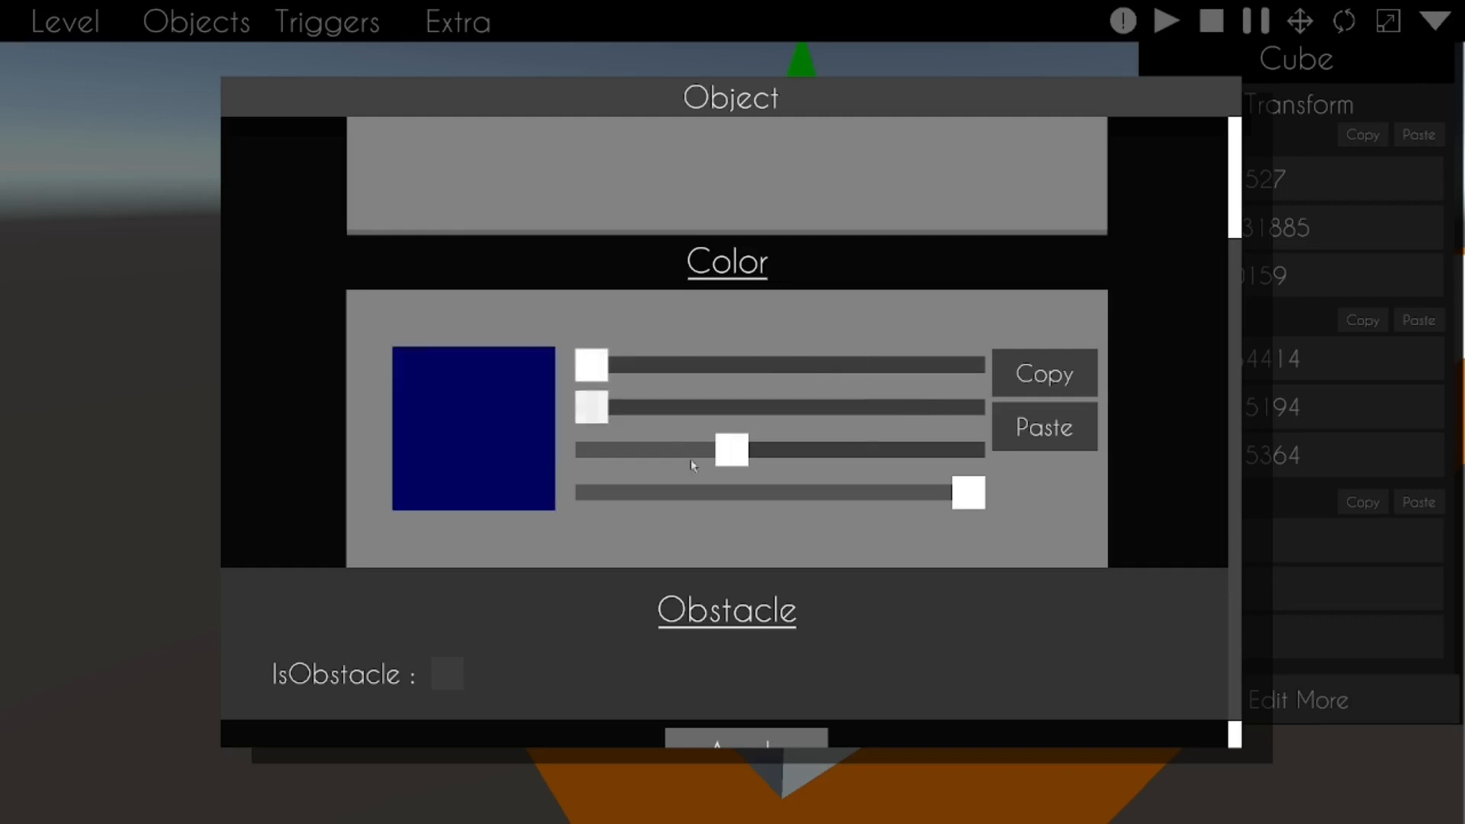
Step: Try pure red for the platform by removing blue and raising the red channel to maximum
left_click_drag(690, 461, 407, 469)
left_click_drag(605, 380, 1005, 369)
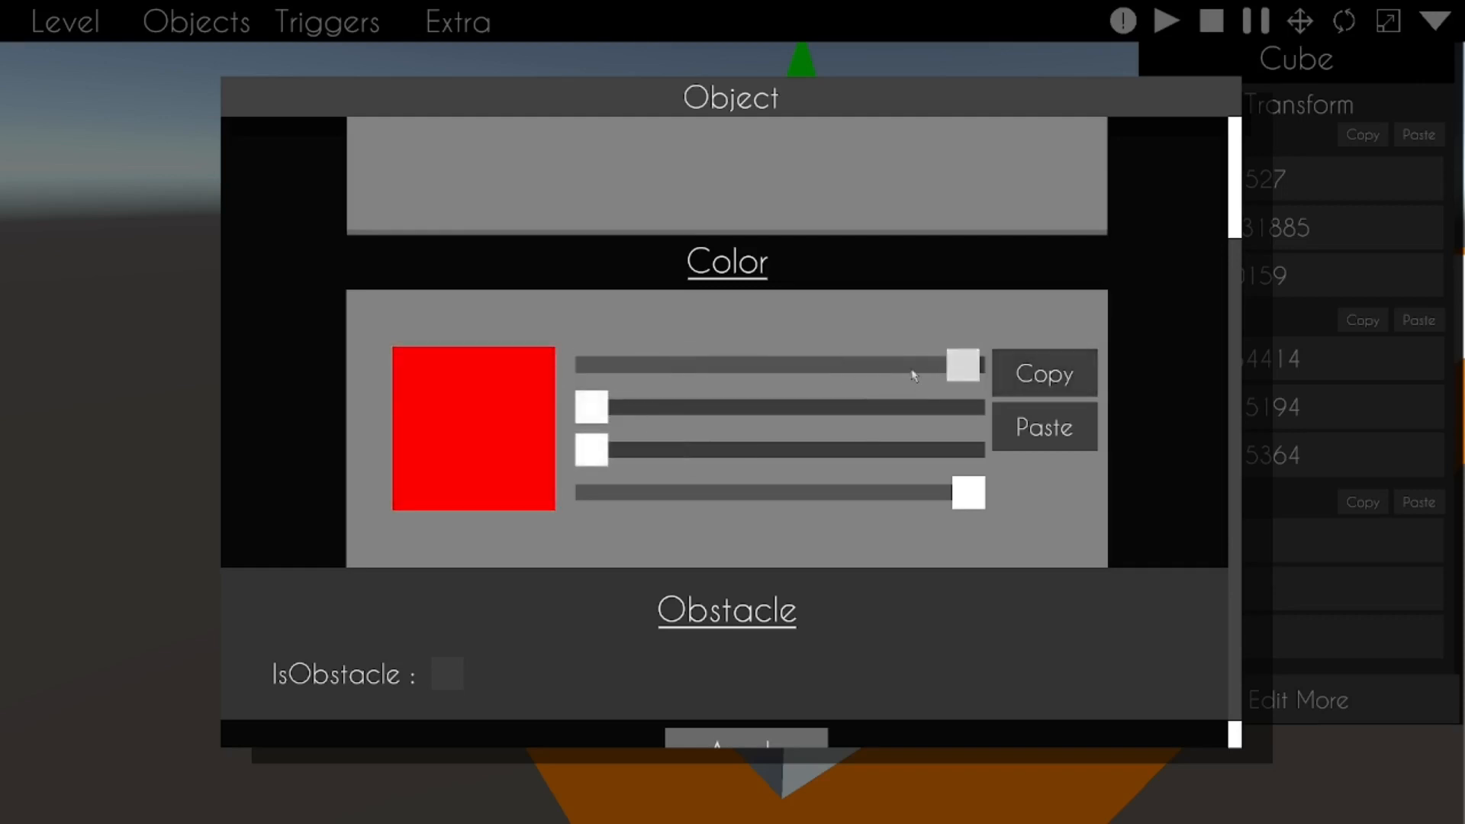
left_click_drag(913, 374, 901, 376)
mouse_move(597, 416)
left_mouse_down()
mouse_move(634, 417)
mouse_move(586, 416)
left_mouse_up()
left_click_drag(896, 375, 972, 366)
Step: Try a peach tone for the platform by raising green to about 70% and blue to about half
left_click_drag(611, 408, 973, 410)
left_click_drag(644, 455, 794, 454)
left_click_drag(962, 412, 853, 427)
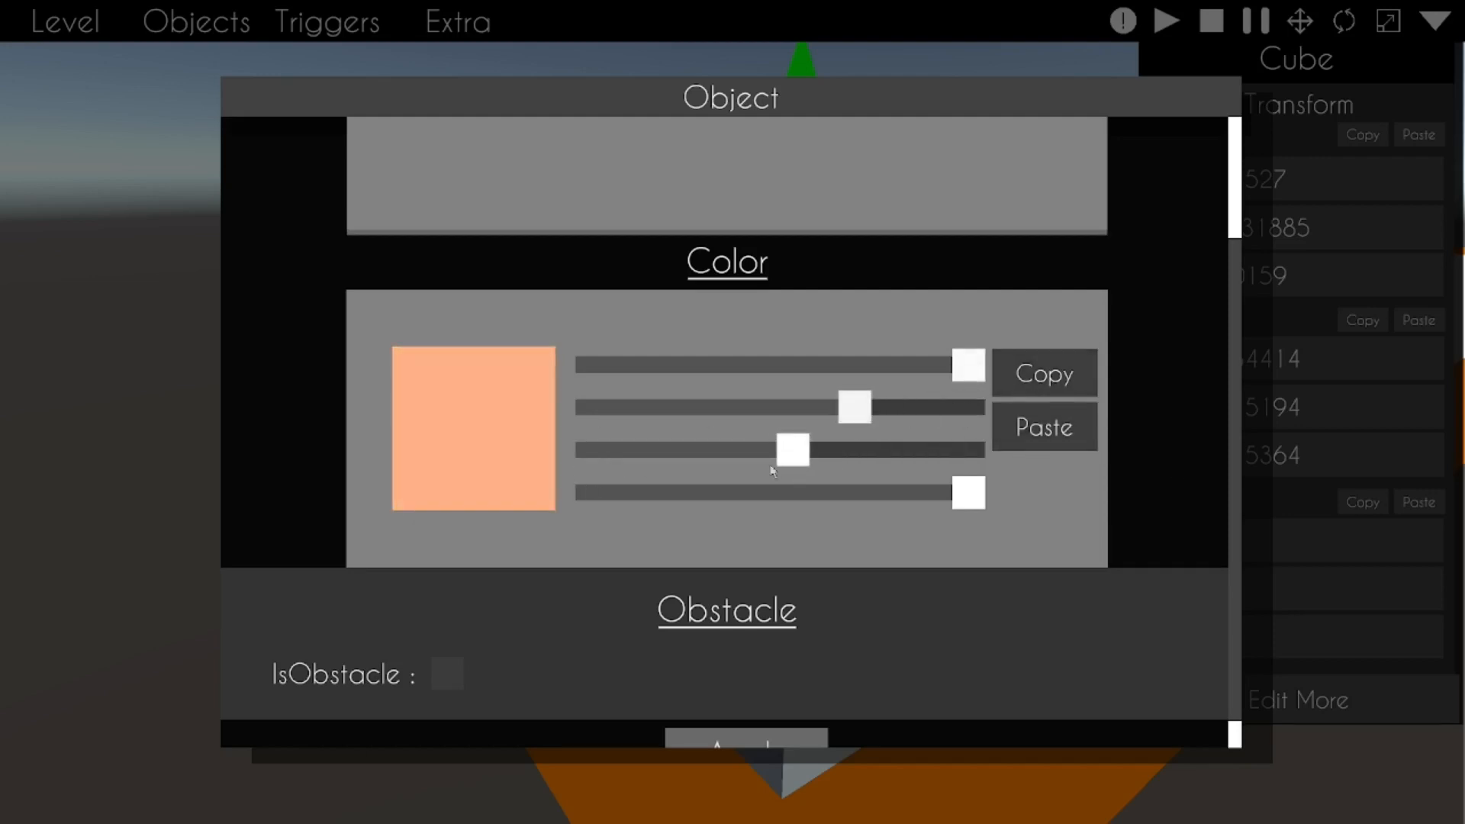
Step: Try blue and green tones for the platform by removing red and varying the green and blue channels
left_click_drag(973, 366, 592, 367)
left_click_drag(851, 409, 669, 409)
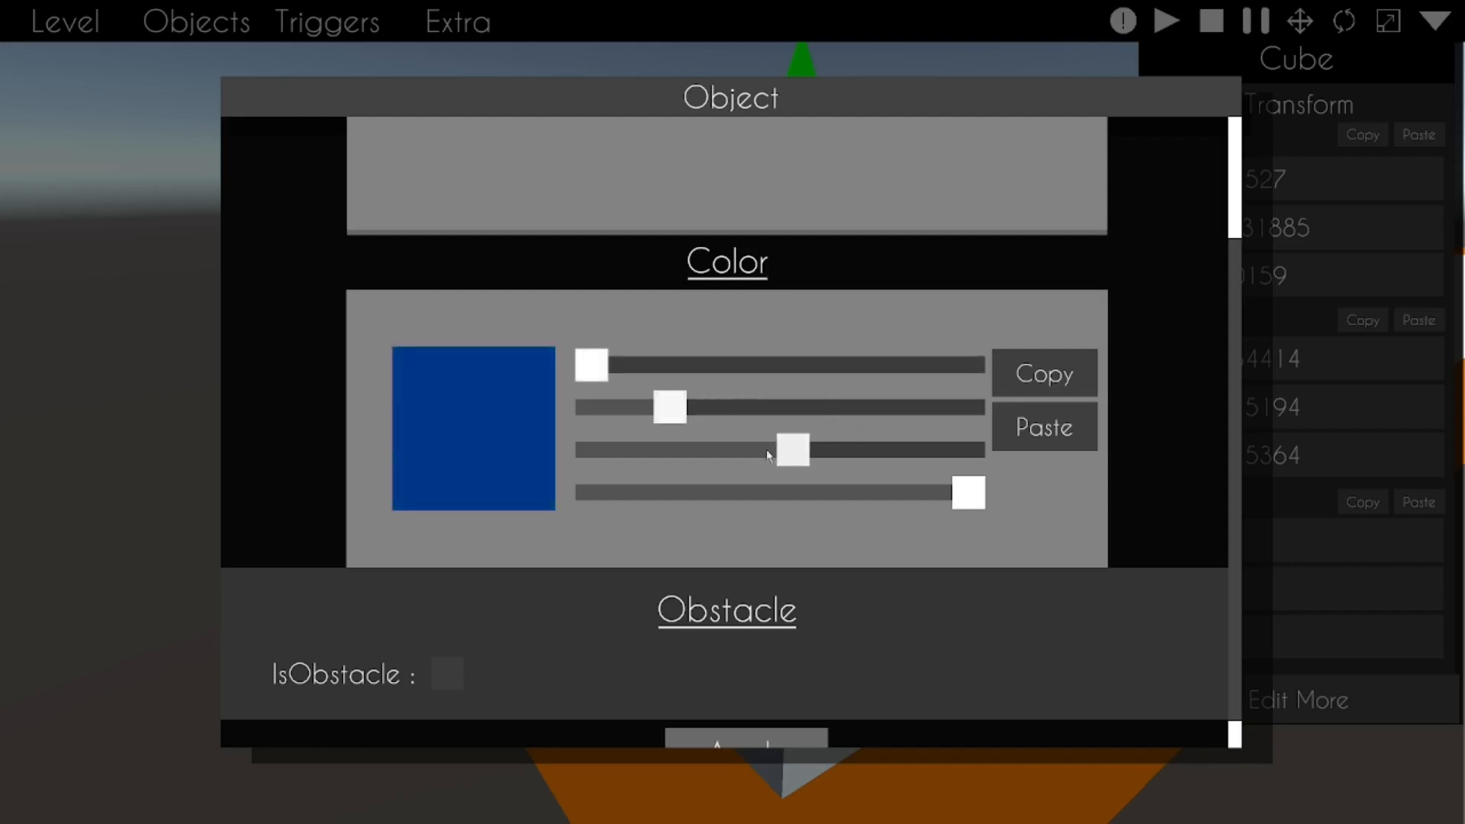
left_click_drag(786, 451, 623, 473)
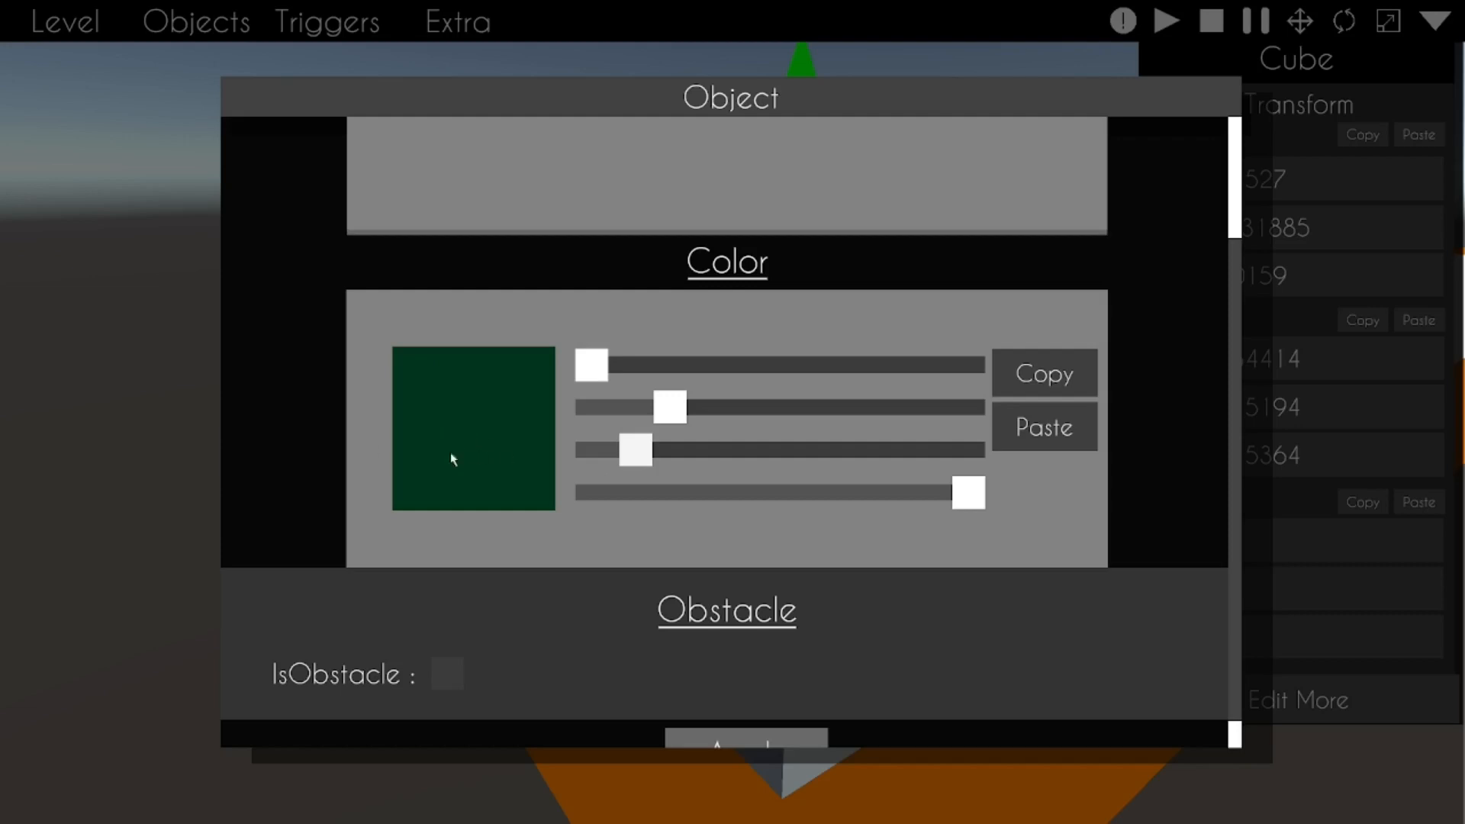
left_click_drag(670, 409, 881, 409)
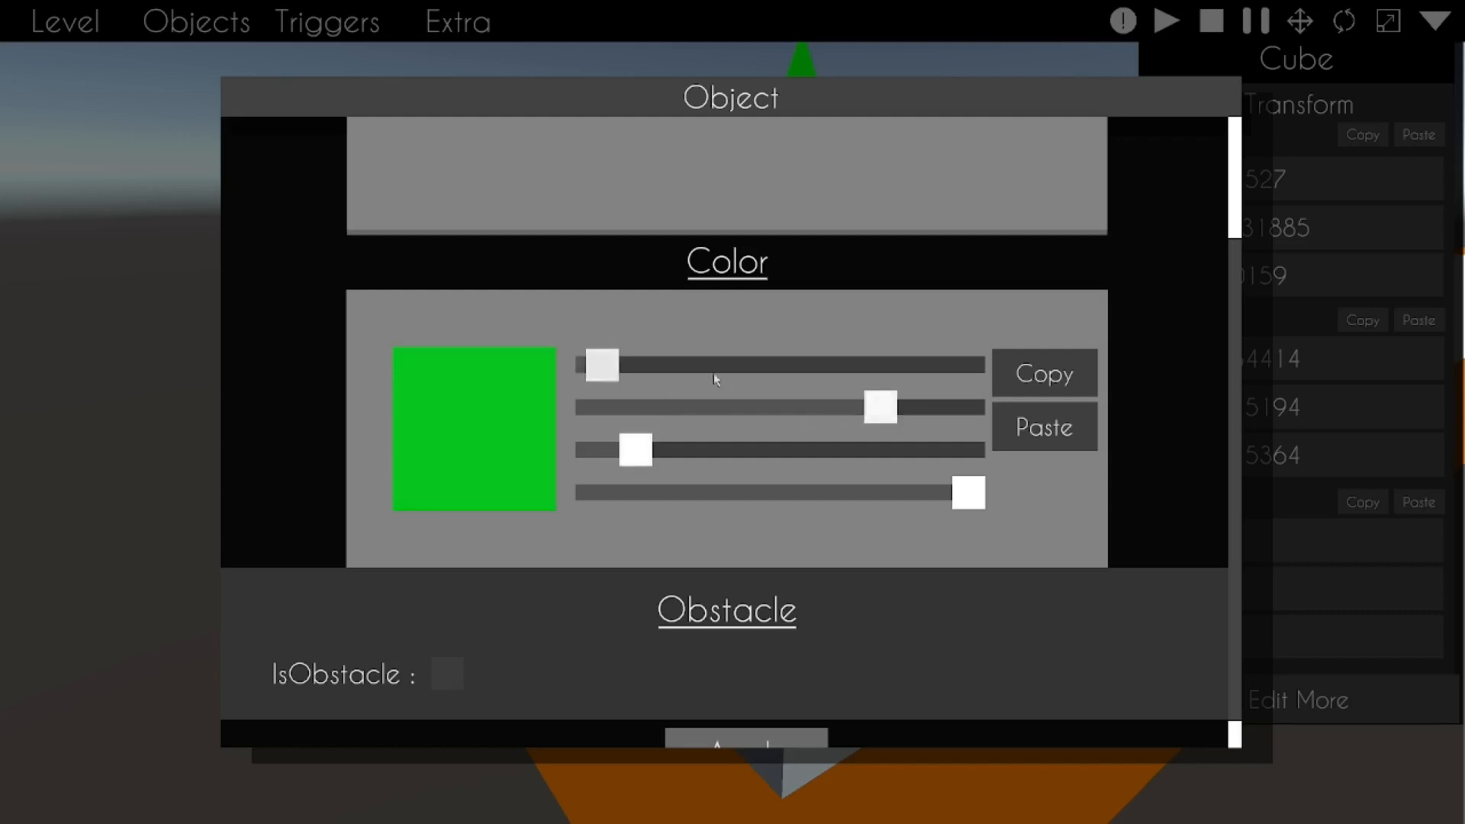
Step: Mix a pale beige for the platform with high red, slightly lower green and medium-high blue, copy it and apply the change
left_click_drag(716, 379, 980, 368)
mouse_move(909, 409)
left_mouse_down()
mouse_move(837, 409)
mouse_move(899, 409)
left_mouse_up()
left_click_drag(637, 452, 867, 472)
left_click_drag(898, 407, 879, 451)
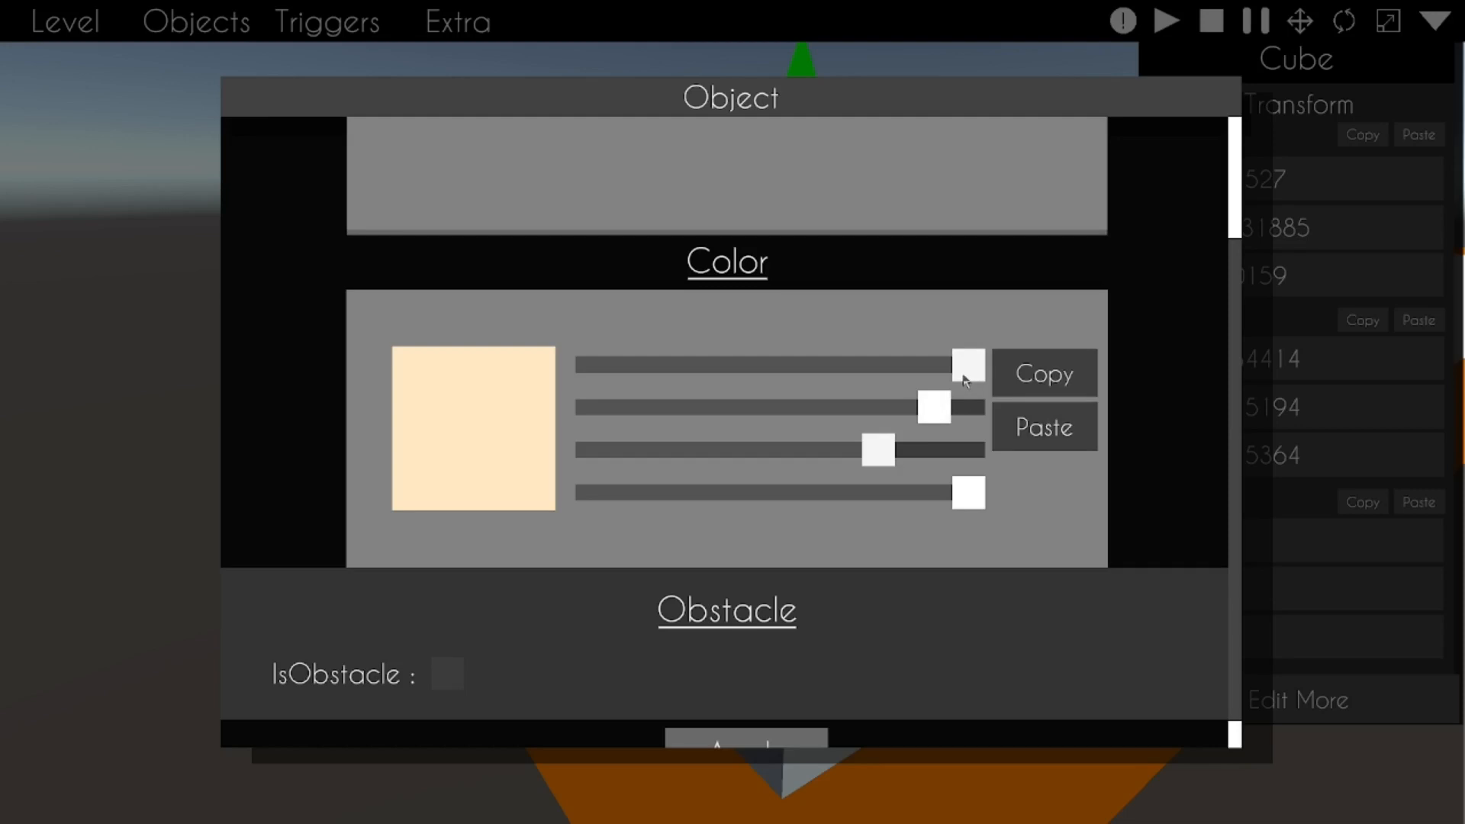
left_click_drag(949, 375, 930, 375)
left_click_drag(927, 408, 862, 462)
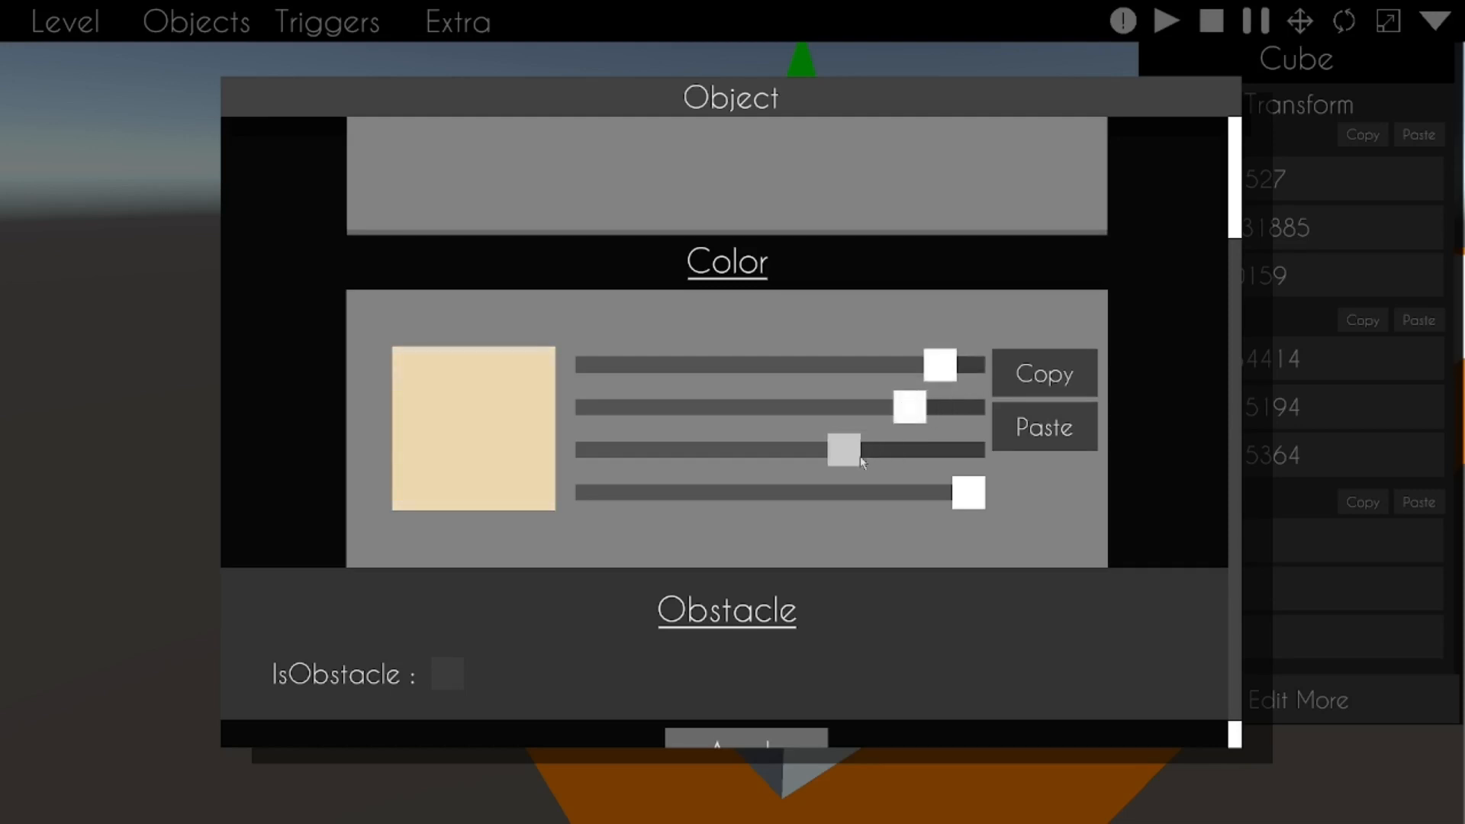
scroll(1155, 358, "down", 2)
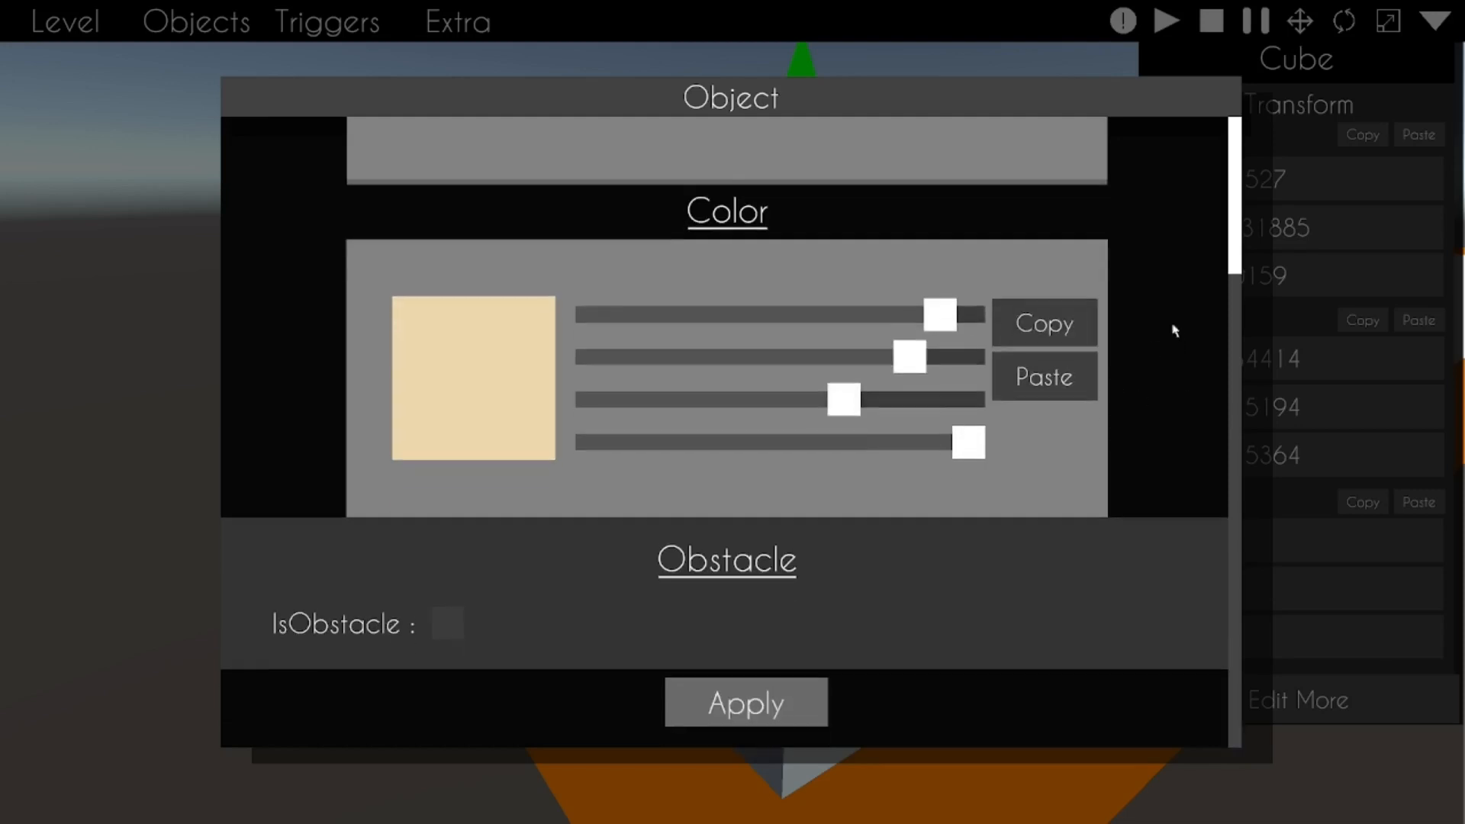
left_click(782, 713)
Step: Paste the platform's beige colour onto the player cube and apply it
left_click(745, 452)
left_click(1292, 705)
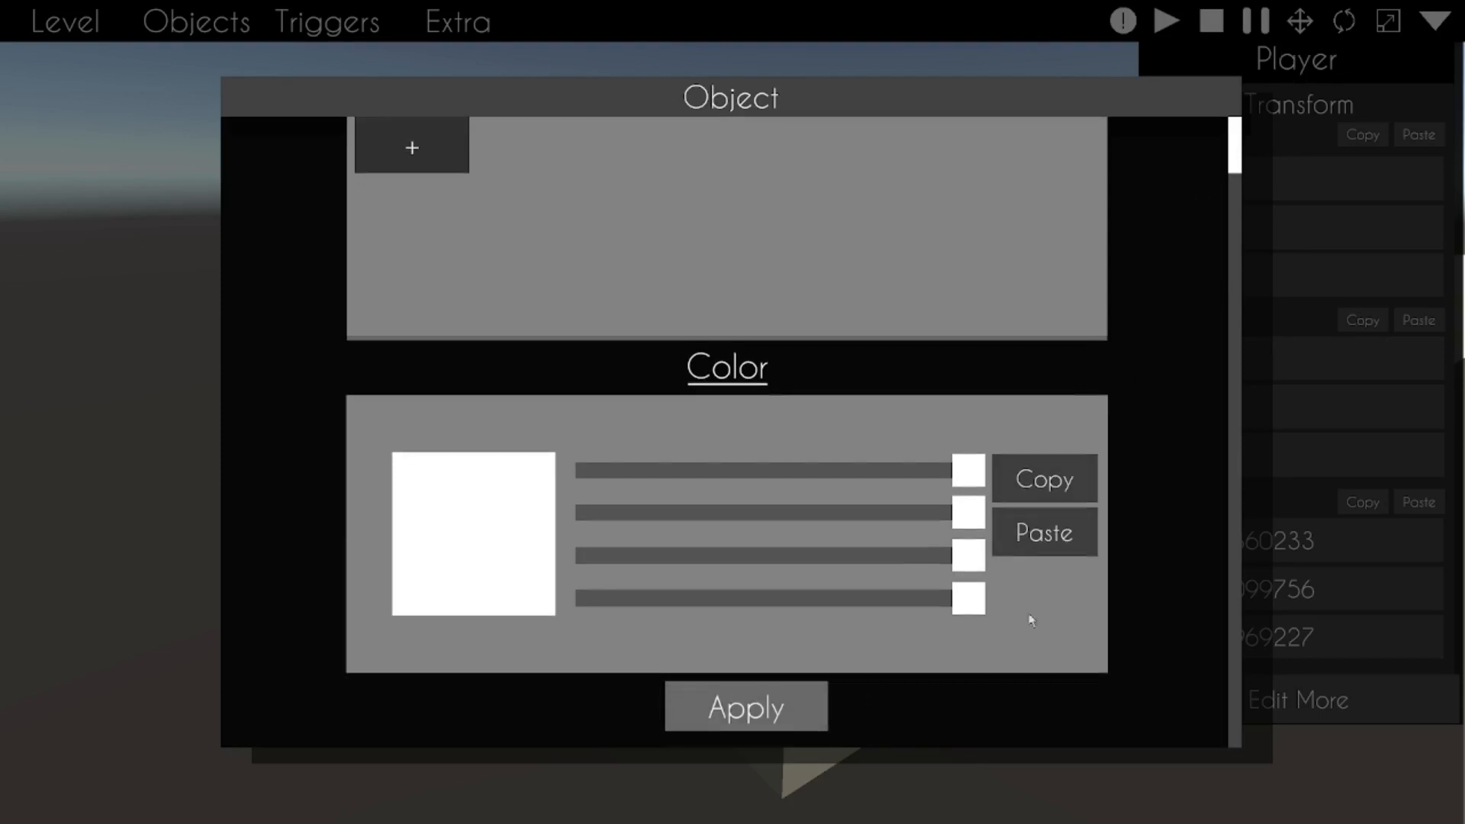
left_click(1025, 550)
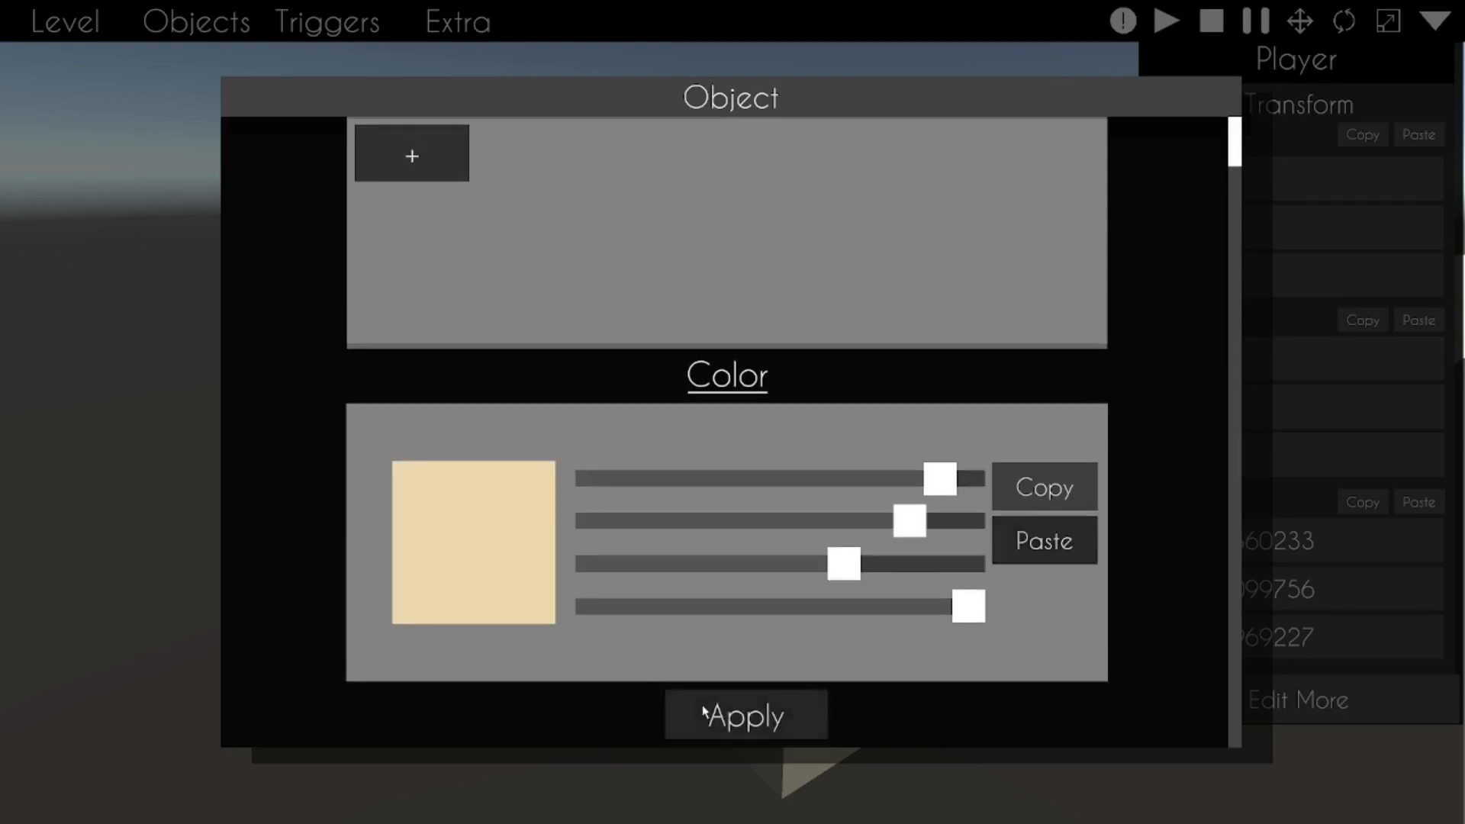
left_click(679, 709)
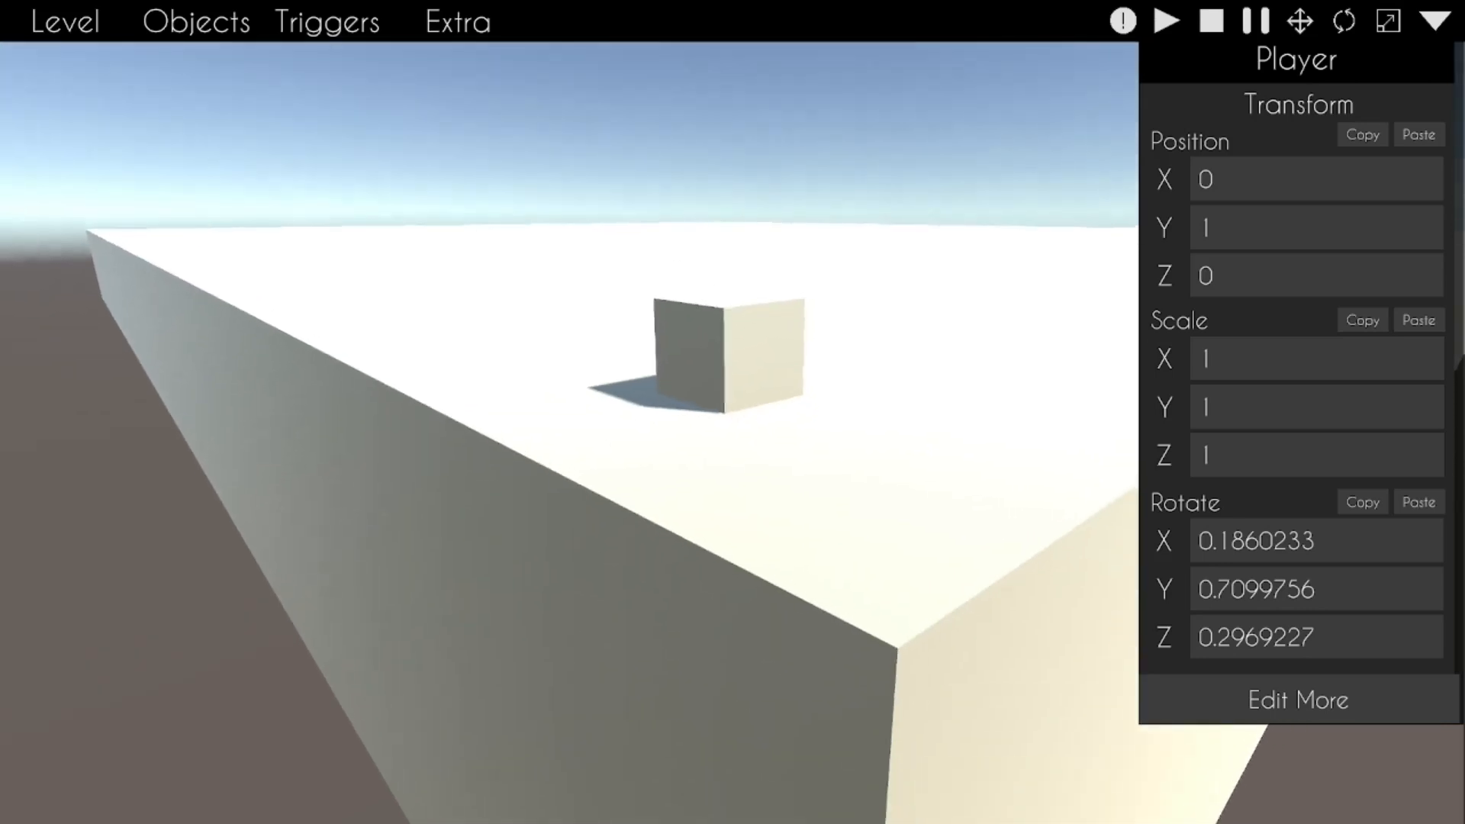
Step: Lower the platform slightly beneath the player cube, to a Y position of about -2.96
left_click(680, 451)
left_click_drag(718, 96, 718, 90)
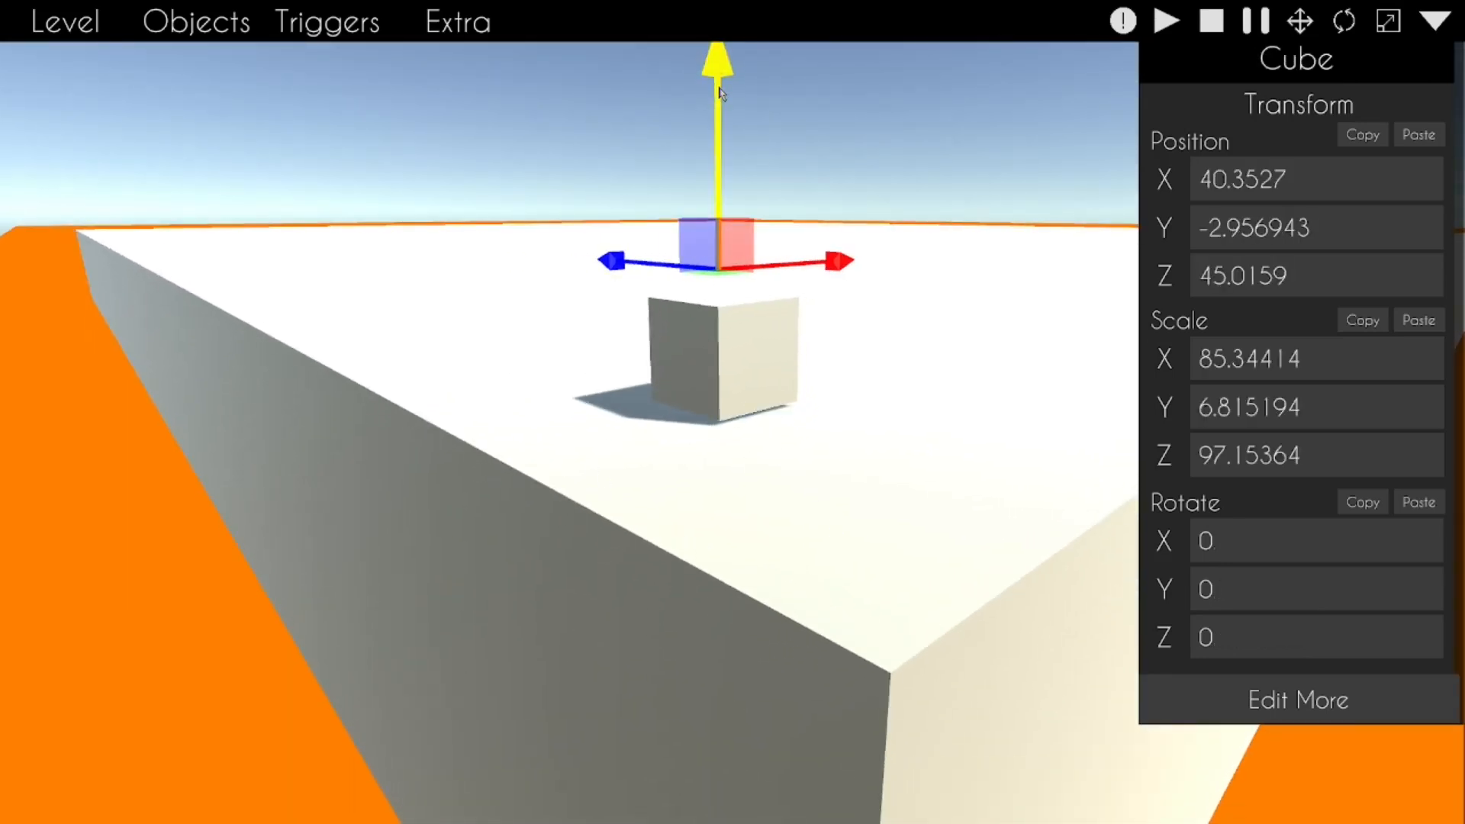
left_click(819, 320)
right_click_drag(819, 321, 839, 452)
Step: Colour the player cube orange with maximum red, medium green and no blue, apply it and hide its transform properties
left_click(713, 414)
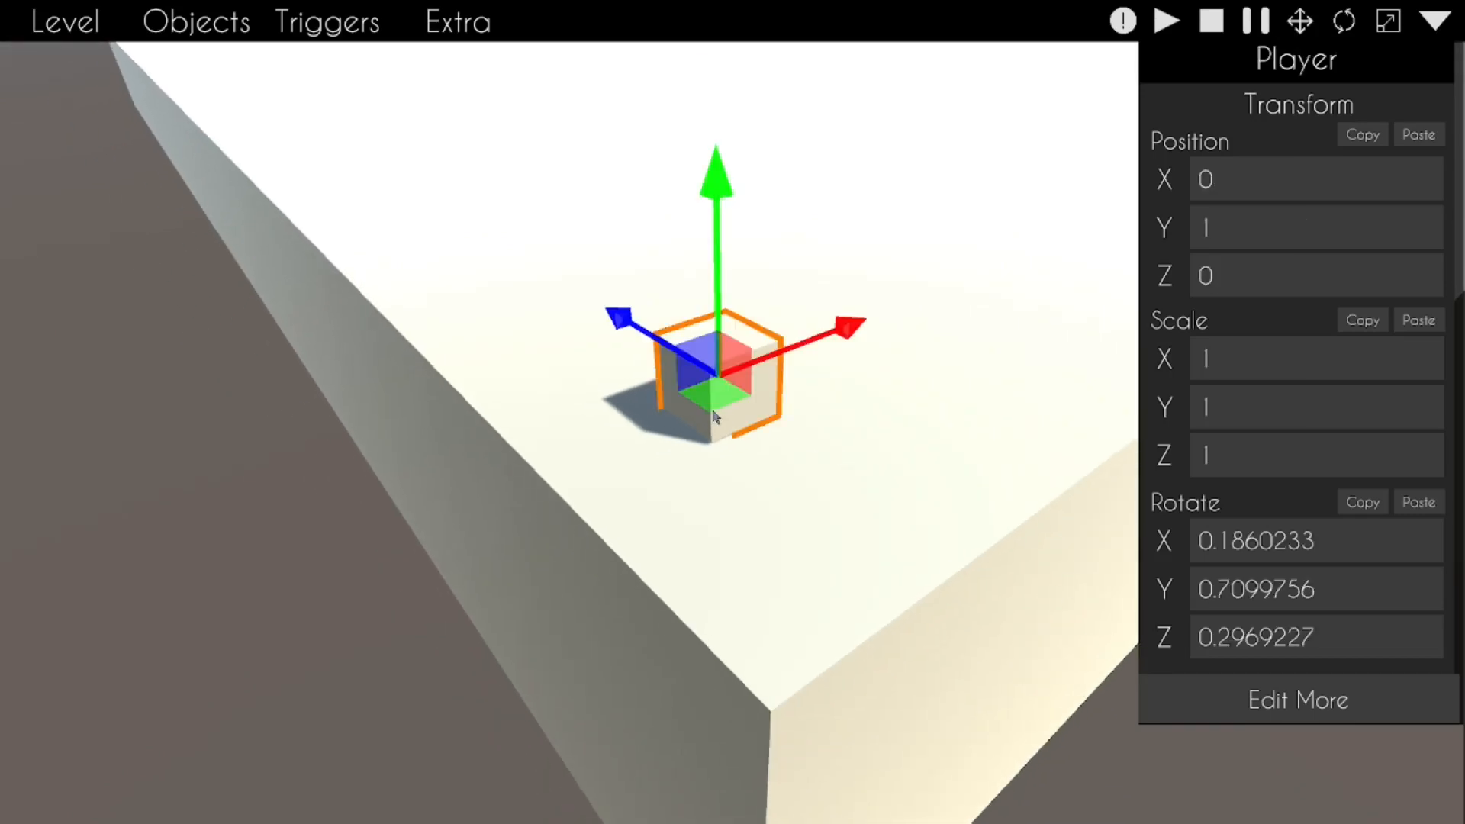
left_click(1271, 699)
left_click_drag(939, 478, 840, 481)
left_click_drag(904, 528, 968, 479)
left_click_drag(844, 564, 538, 575)
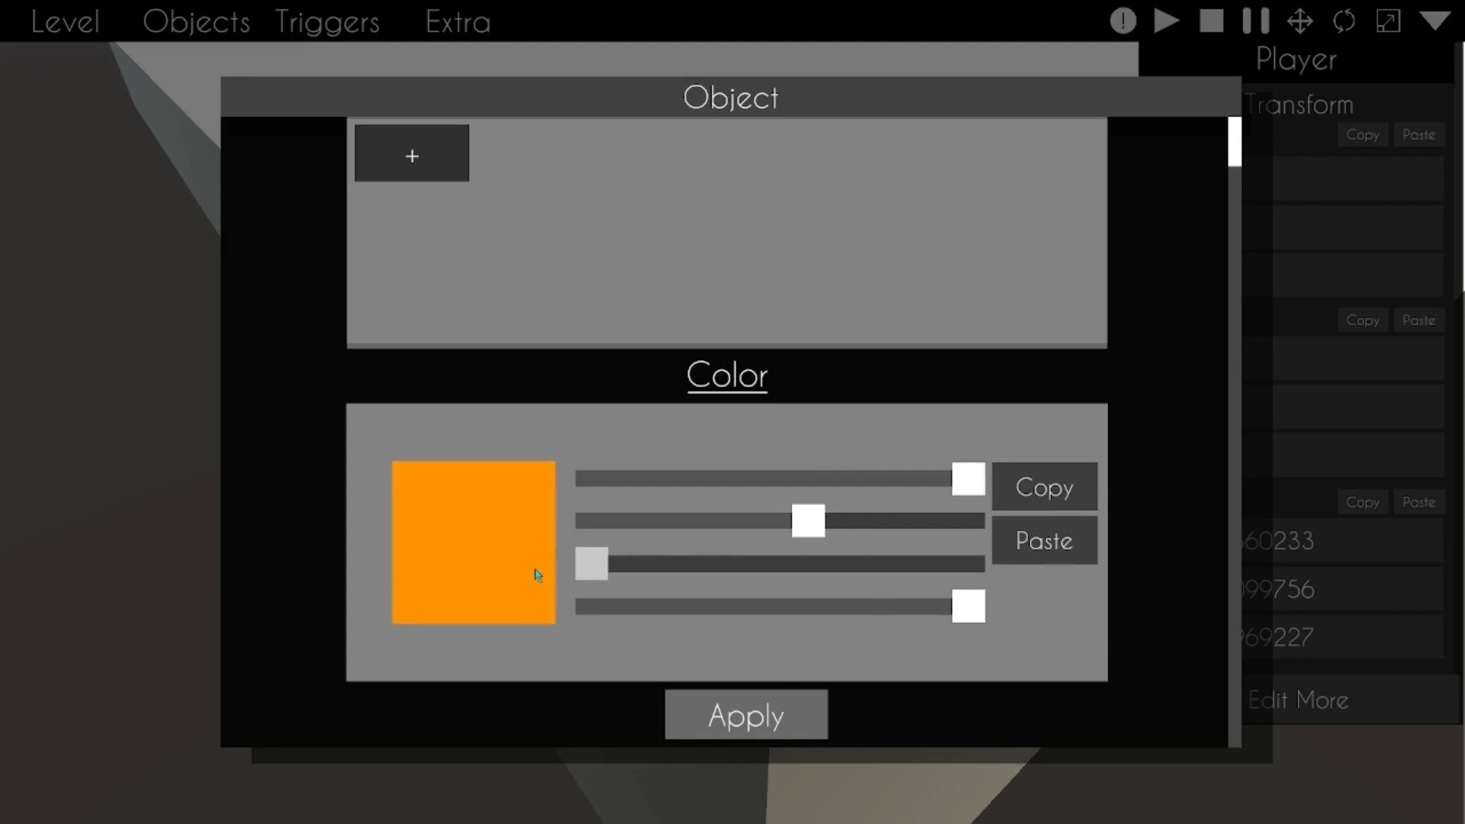
left_click(786, 700)
mouse_move(373, 749)
right_mouse_down()
mouse_move(351, 778)
mouse_move(357, 743)
right_mouse_up()
key("s")
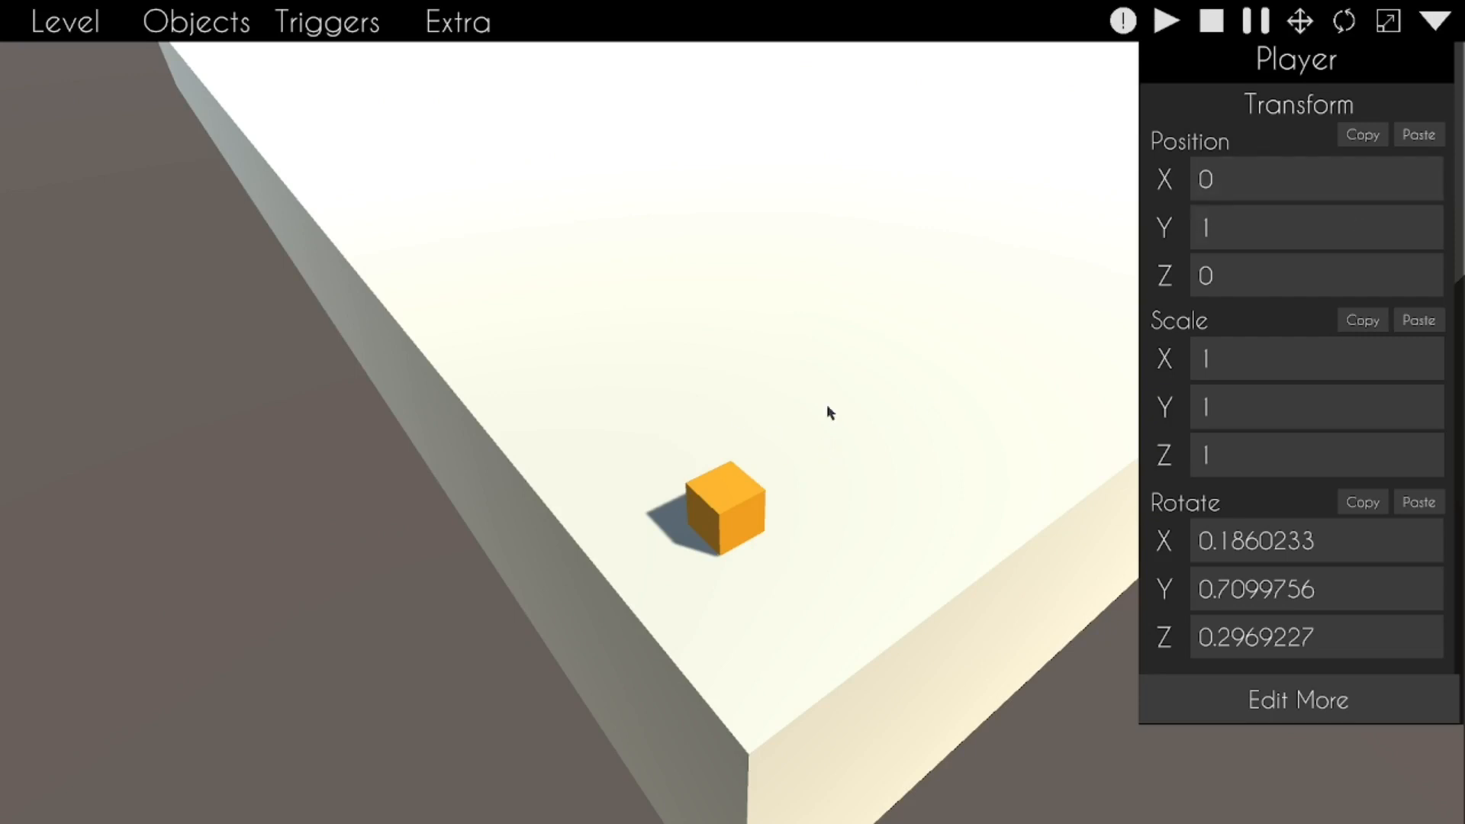
left_click(1435, 24)
Step: Read the Help text on camera controls, object selection and the object and gizmo shortcuts, and close it
key("s")
mouse_move(1300, 218)
right_mouse_down()
mouse_move(1299, 179)
mouse_move(1302, 207)
right_mouse_up()
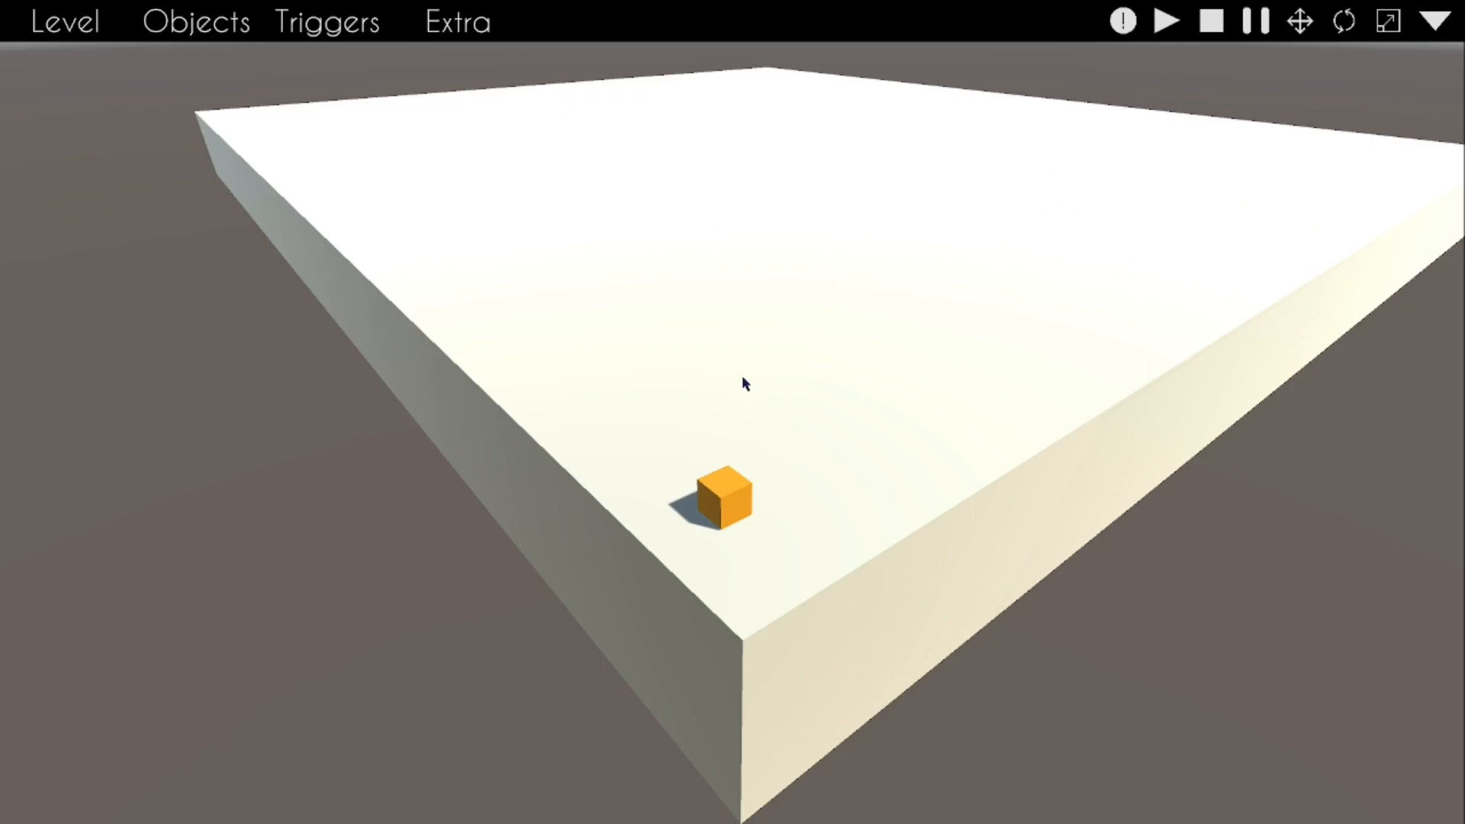
key("w")
right_click_drag(507, 286, 507, 293)
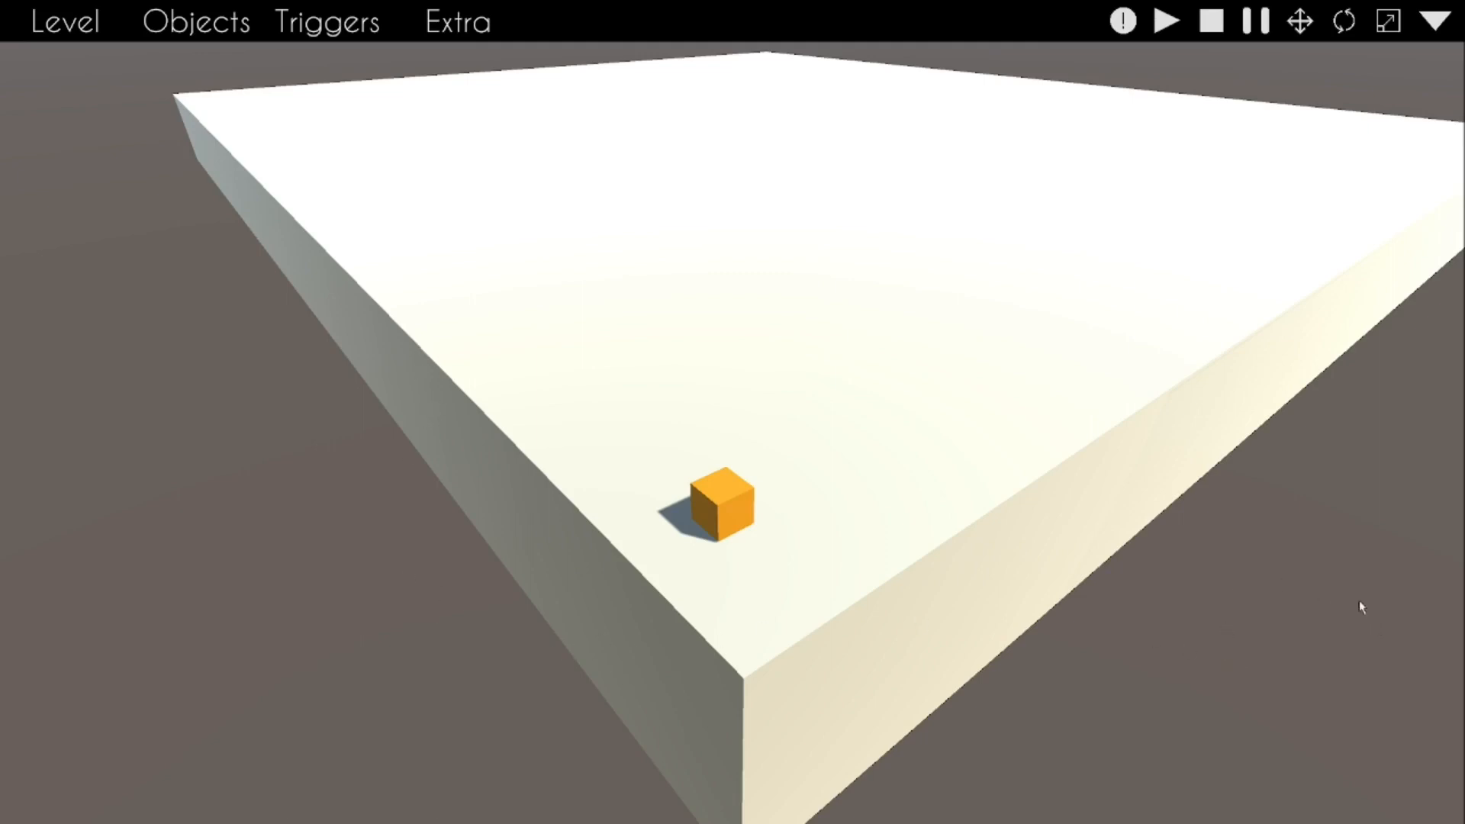
left_click(1123, 22)
scroll(866, 392, "down", 5)
scroll(847, 534, "up", 5)
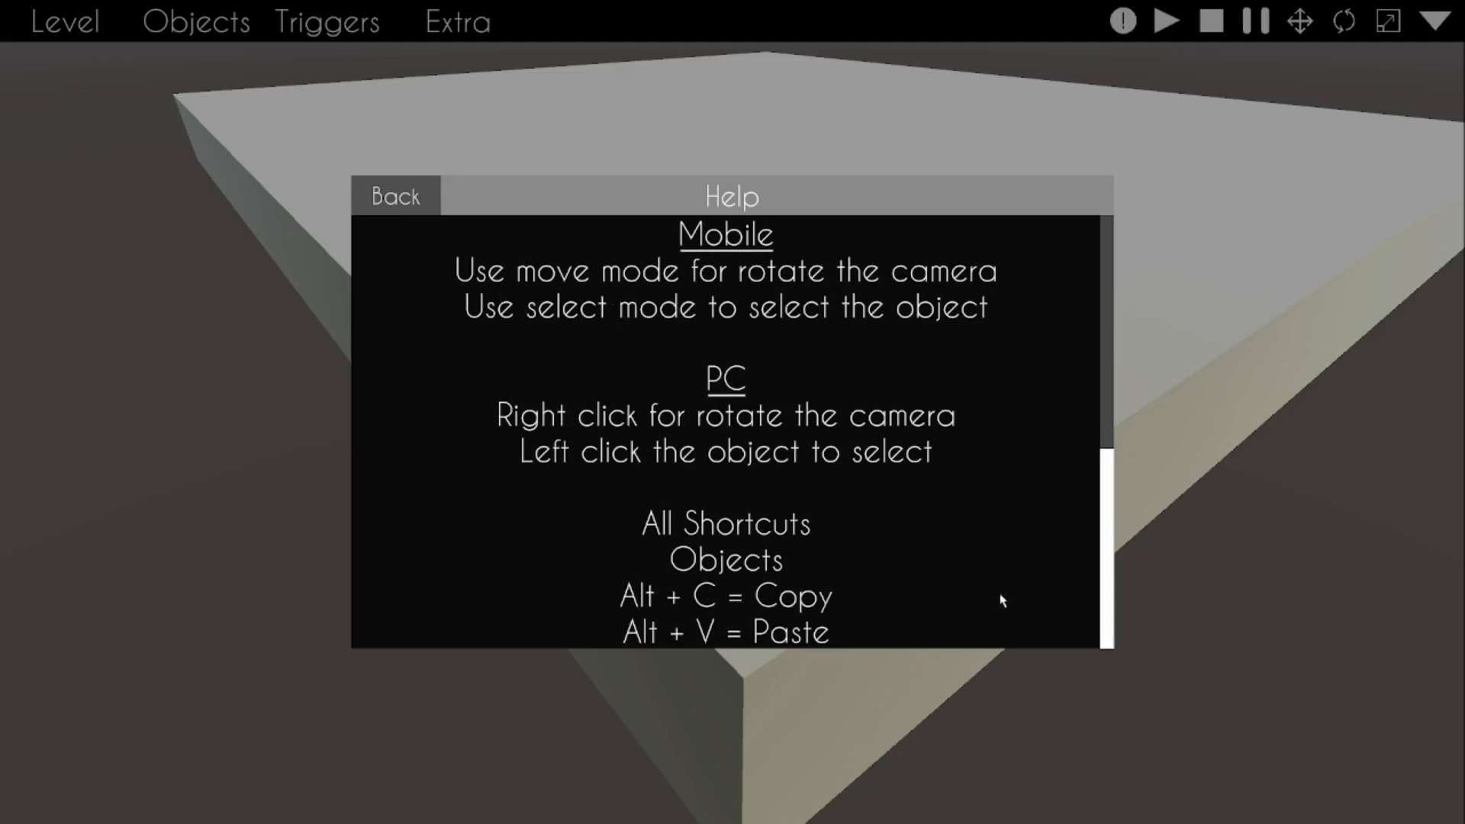
left_click_drag(998, 602, 1010, 219)
left_click_drag(938, 455, 915, 507)
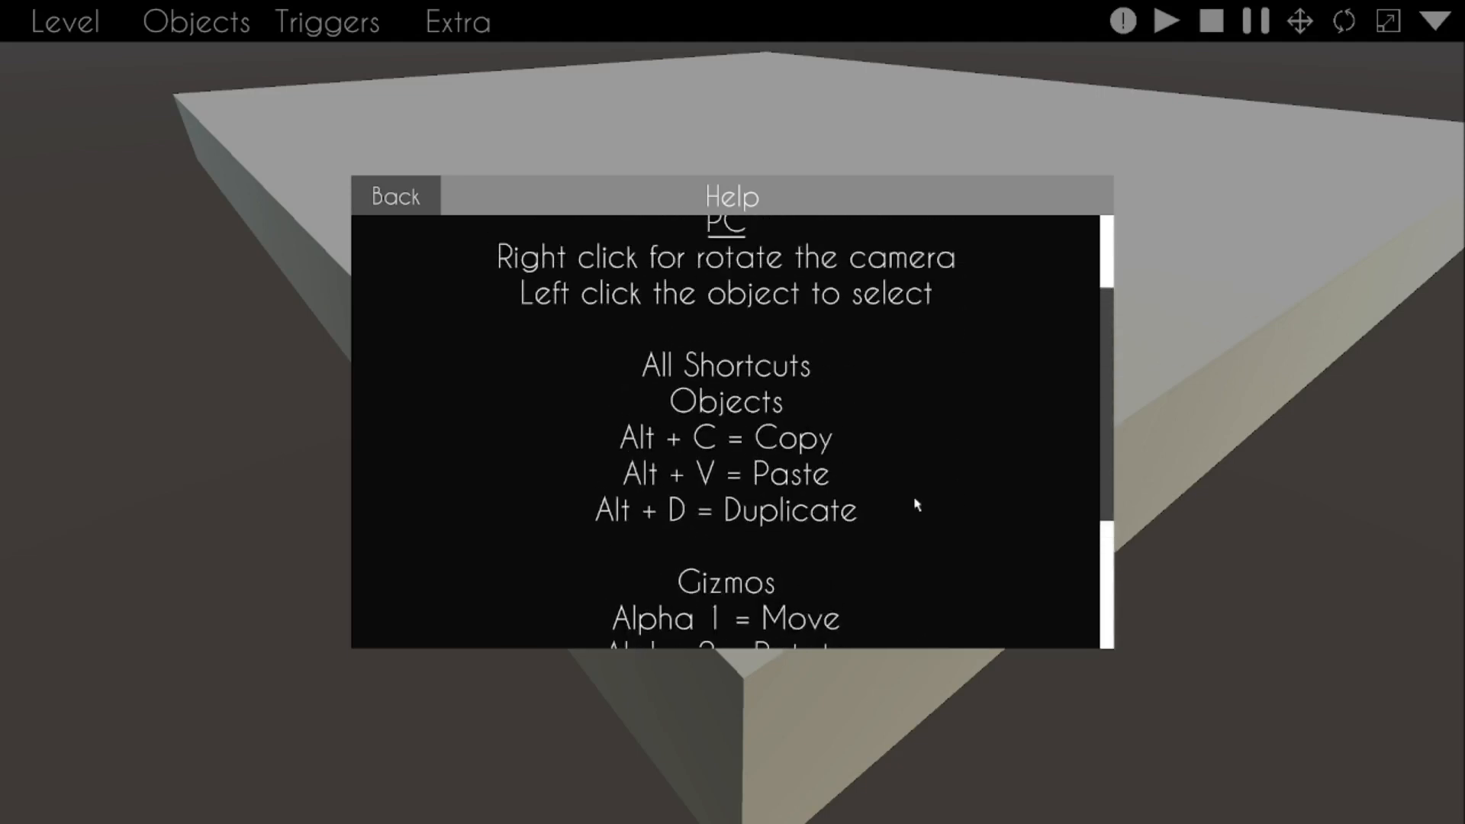
left_click(408, 207)
Step: Examine the beige platform and orange player cube from several distances and camera angles
key("s")
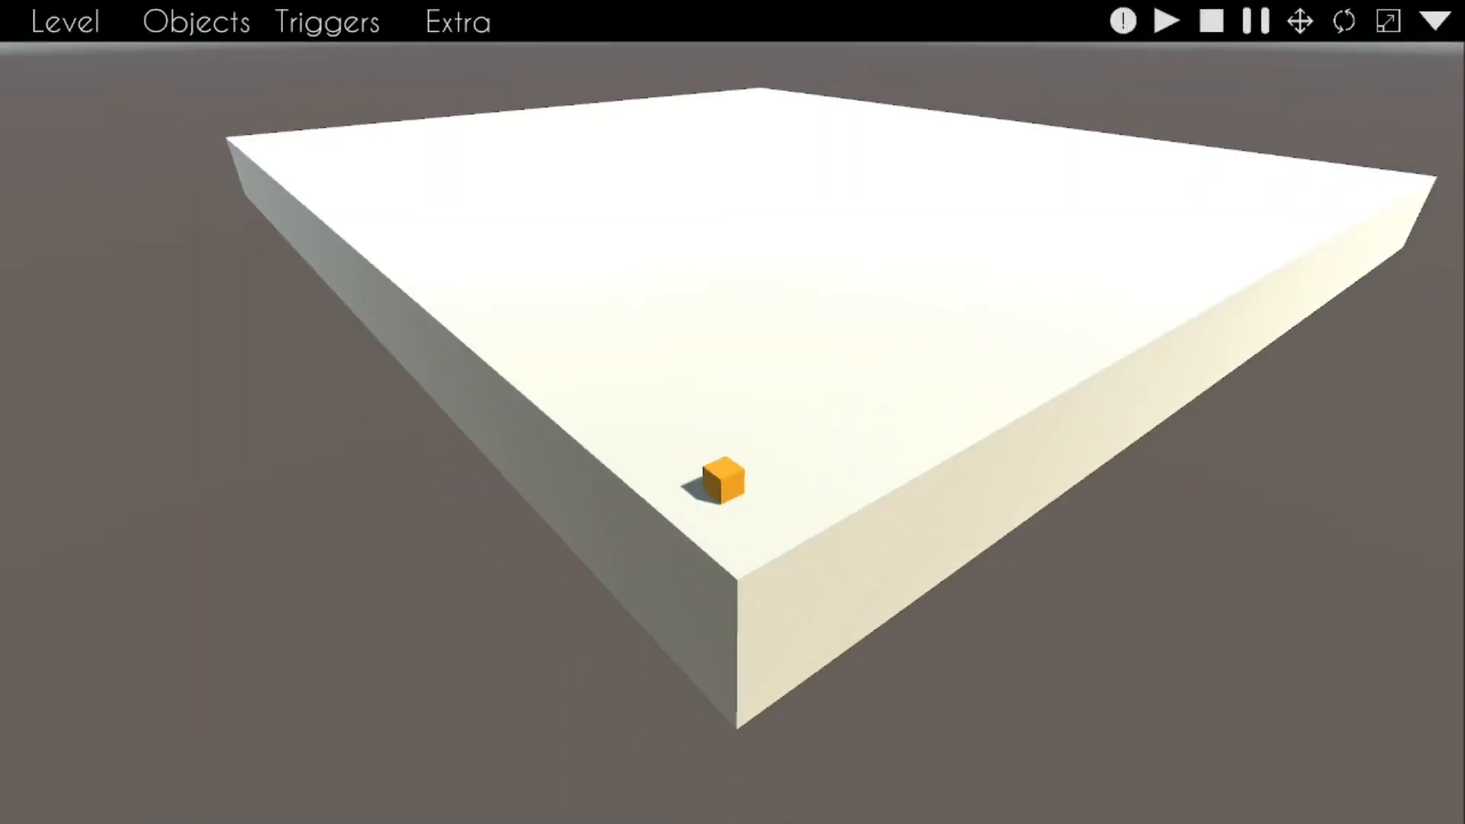
key("a")
right_click_drag(692, 515, 778, 517)
key("w")
key("s")
key("w")
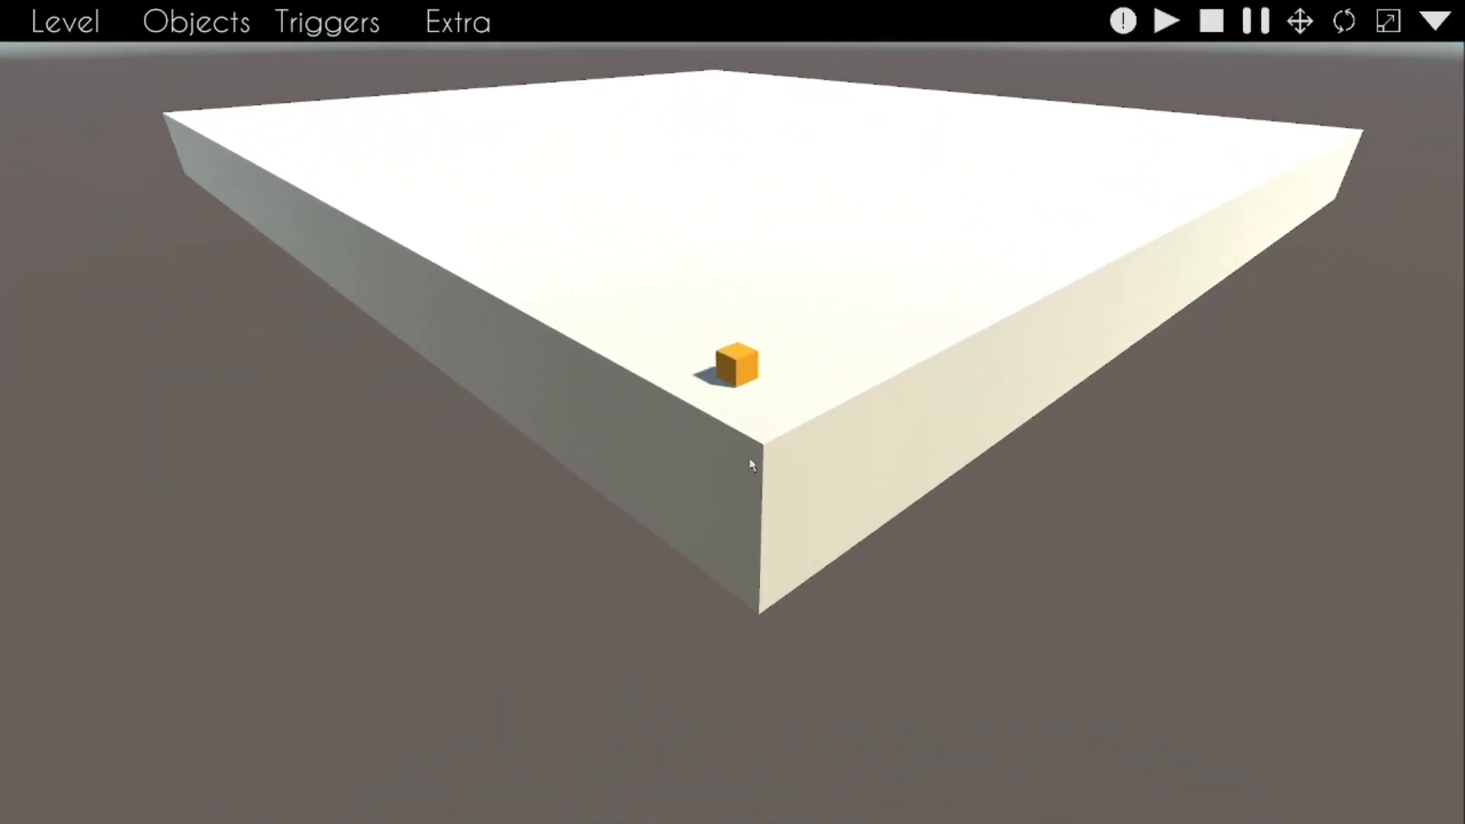
right_click_drag(1019, 493, 1034, 432)
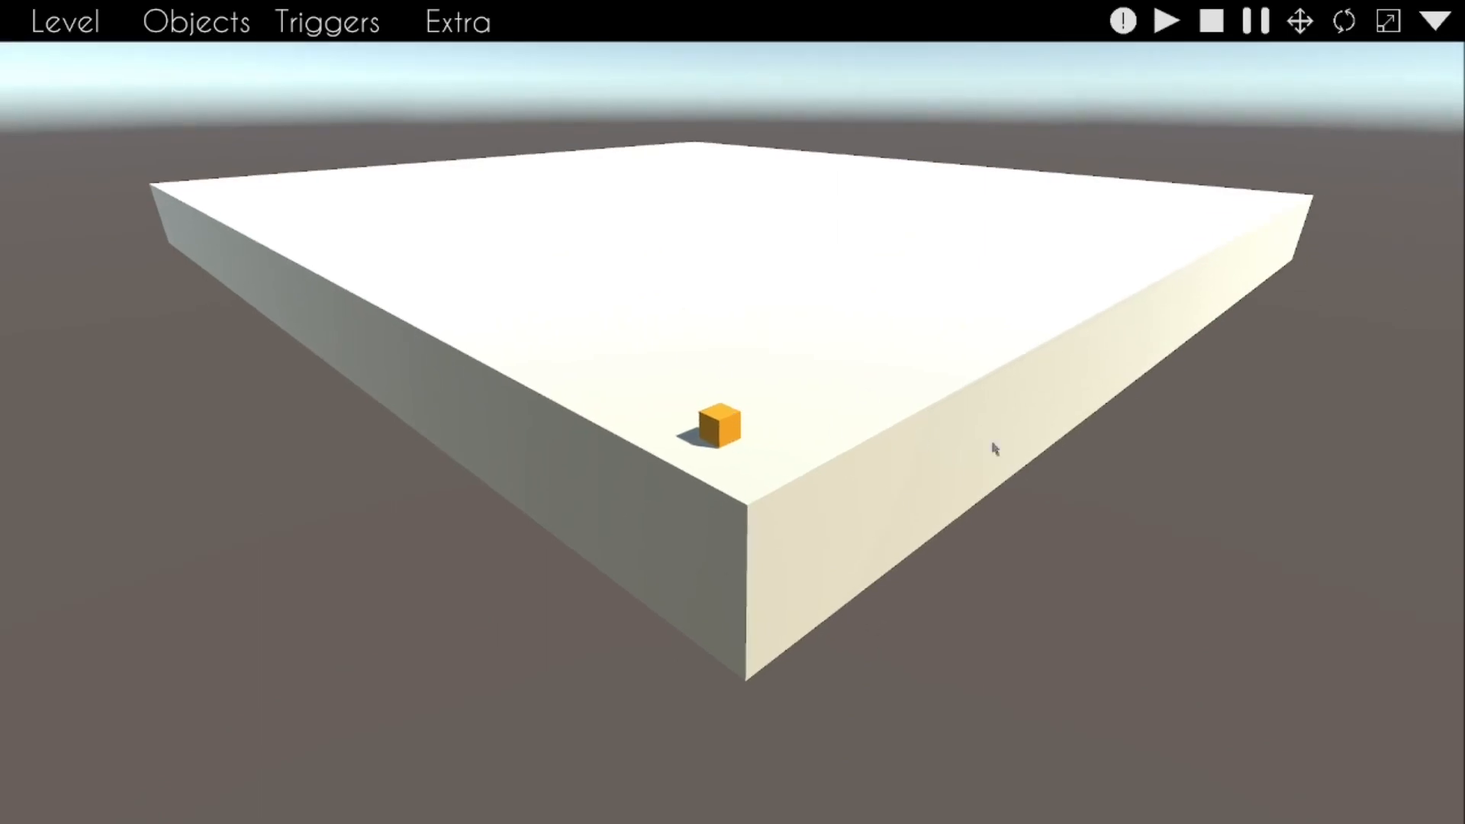
right_click_drag(993, 444, 991, 429)
right_click_drag(686, 446, 1450, 412)
mouse_move(732, 412)
right_mouse_down()
mouse_move(641, 412)
mouse_move(1297, 408)
mouse_move(1068, 473)
mouse_move(687, 419)
mouse_move(730, 416)
right_mouse_up()
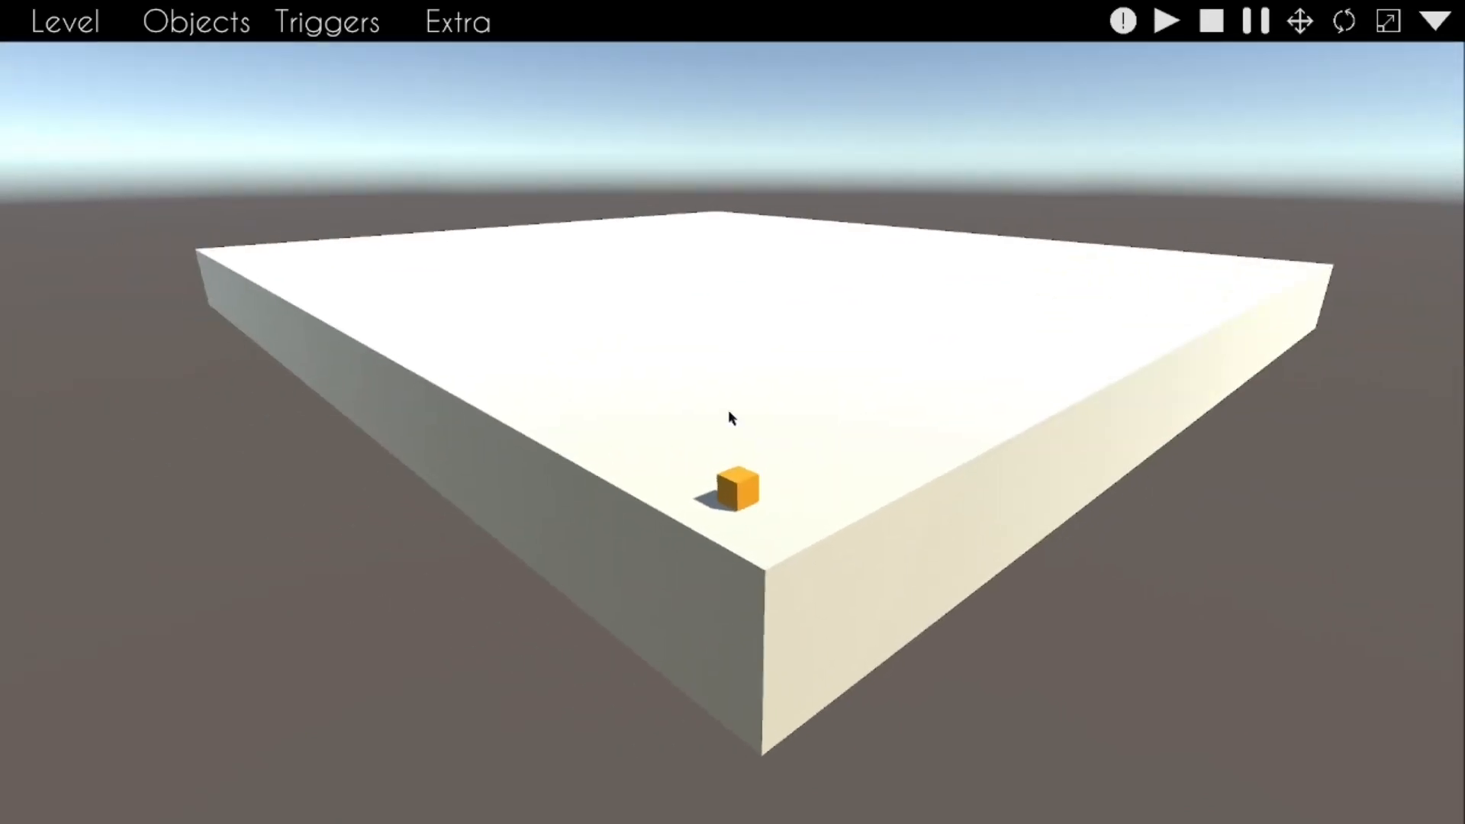
Step: Select and deselect the player cube and the platform in turn, ending with the platform selected
left_click(758, 463)
left_click(1187, 644)
left_click(769, 497)
left_click(734, 501)
left_click(977, 512)
left_click(1266, 643)
left_click(844, 507)
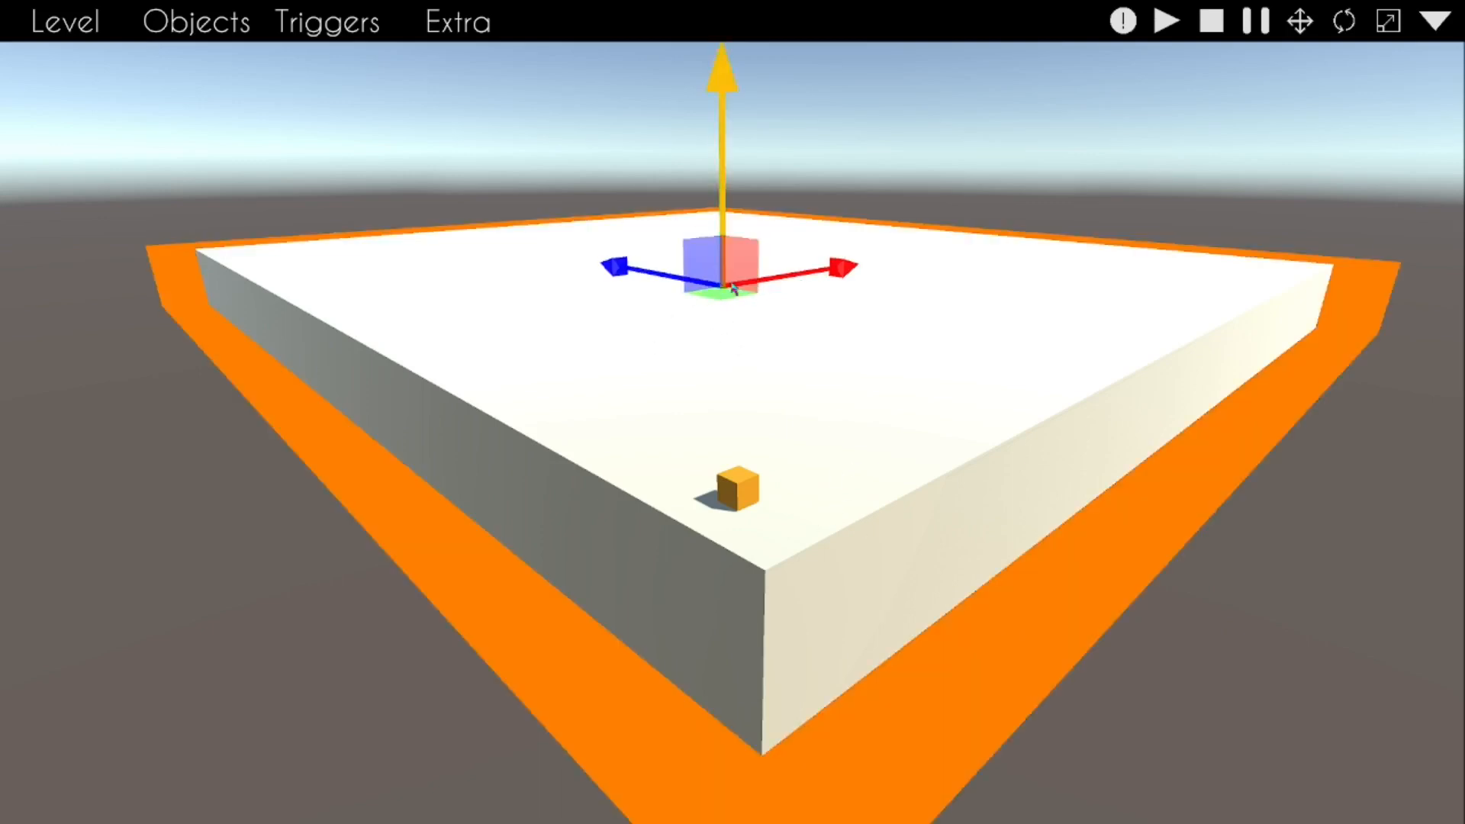
Step: Switch the platform's gizmo between rotate, move and scale, return it to move and deselect the platform
key("e")
key("w")
key("e")
key("w")
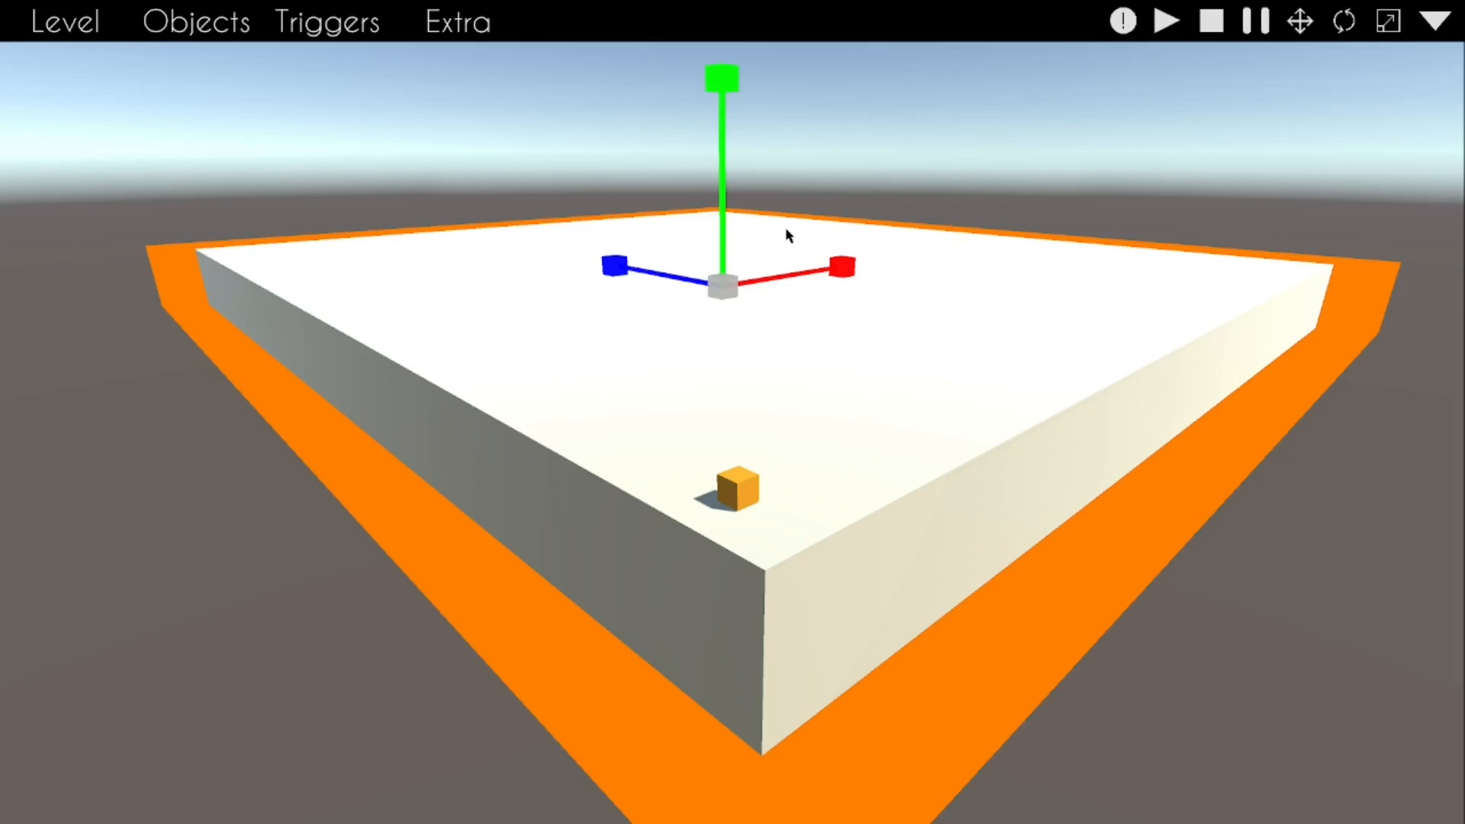
key("r")
key("w")
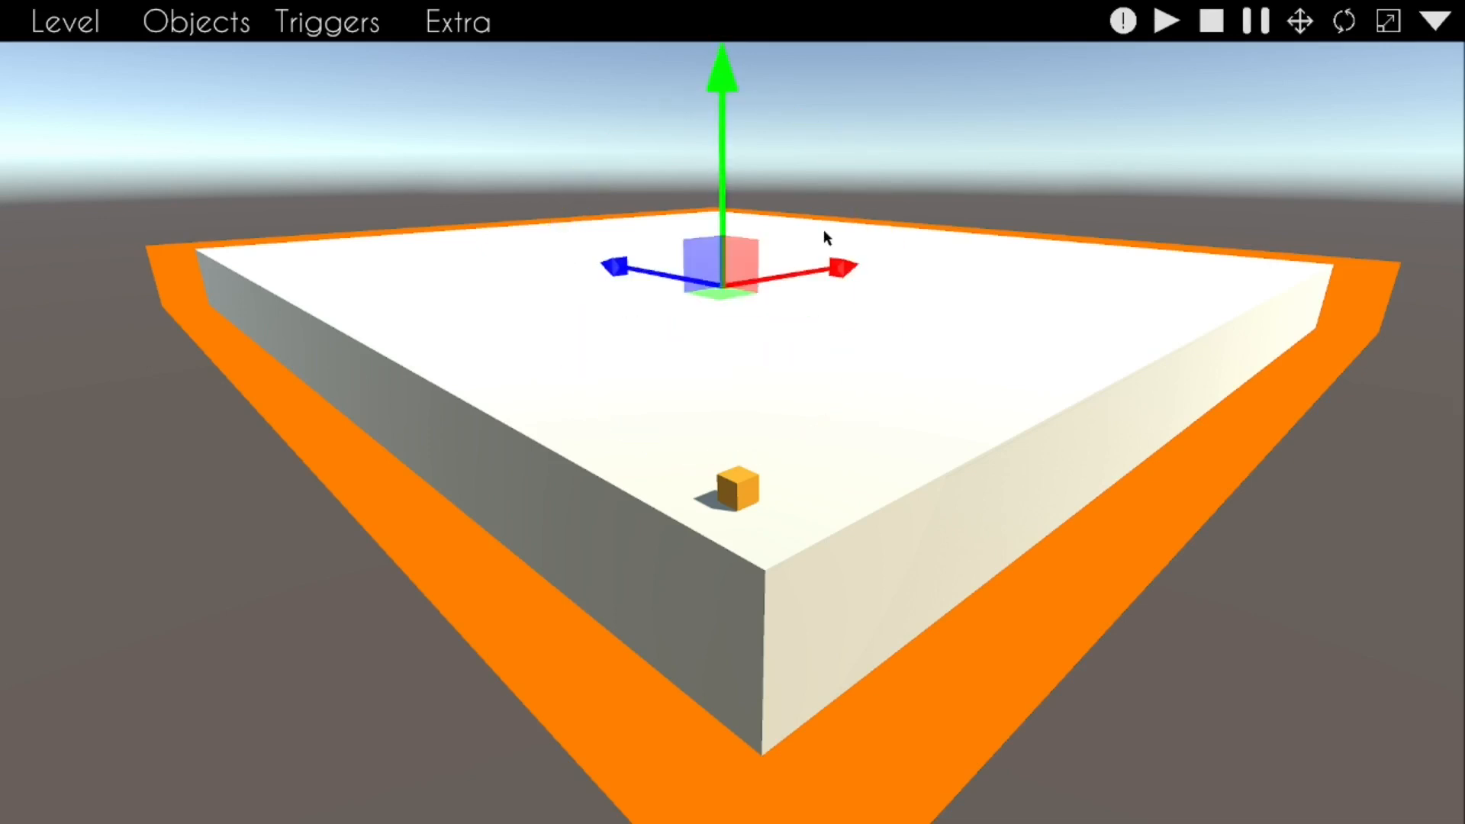
left_click(1045, 143)
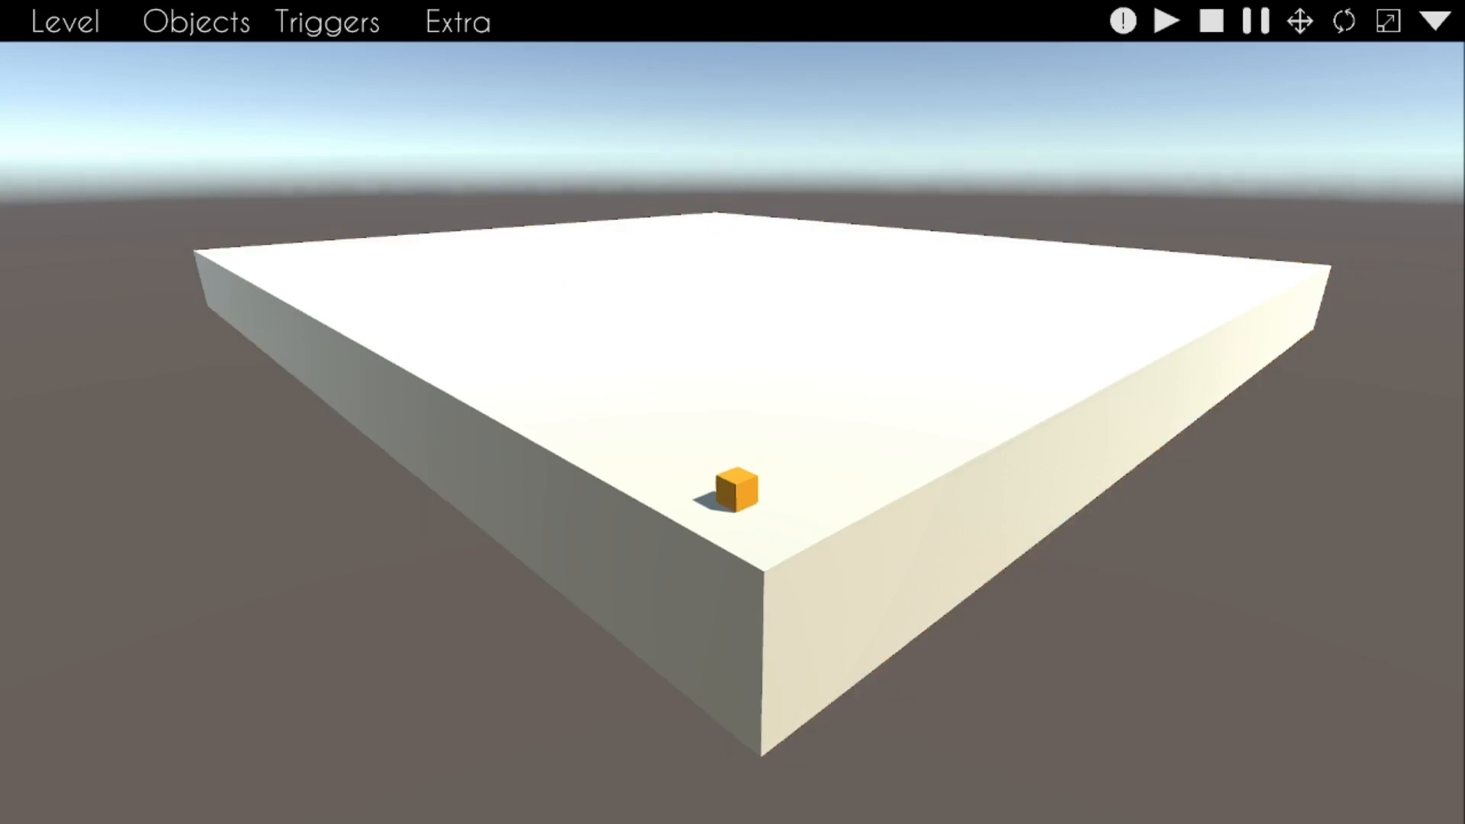
Step: Examine the platform and player cube while moving the camera forward, back, sideways, up and down and turning it
right_click_drag(733, 412, 727, 406)
mouse_move(835, 560)
right_mouse_down()
mouse_move(861, 563)
mouse_move(853, 572)
right_mouse_up()
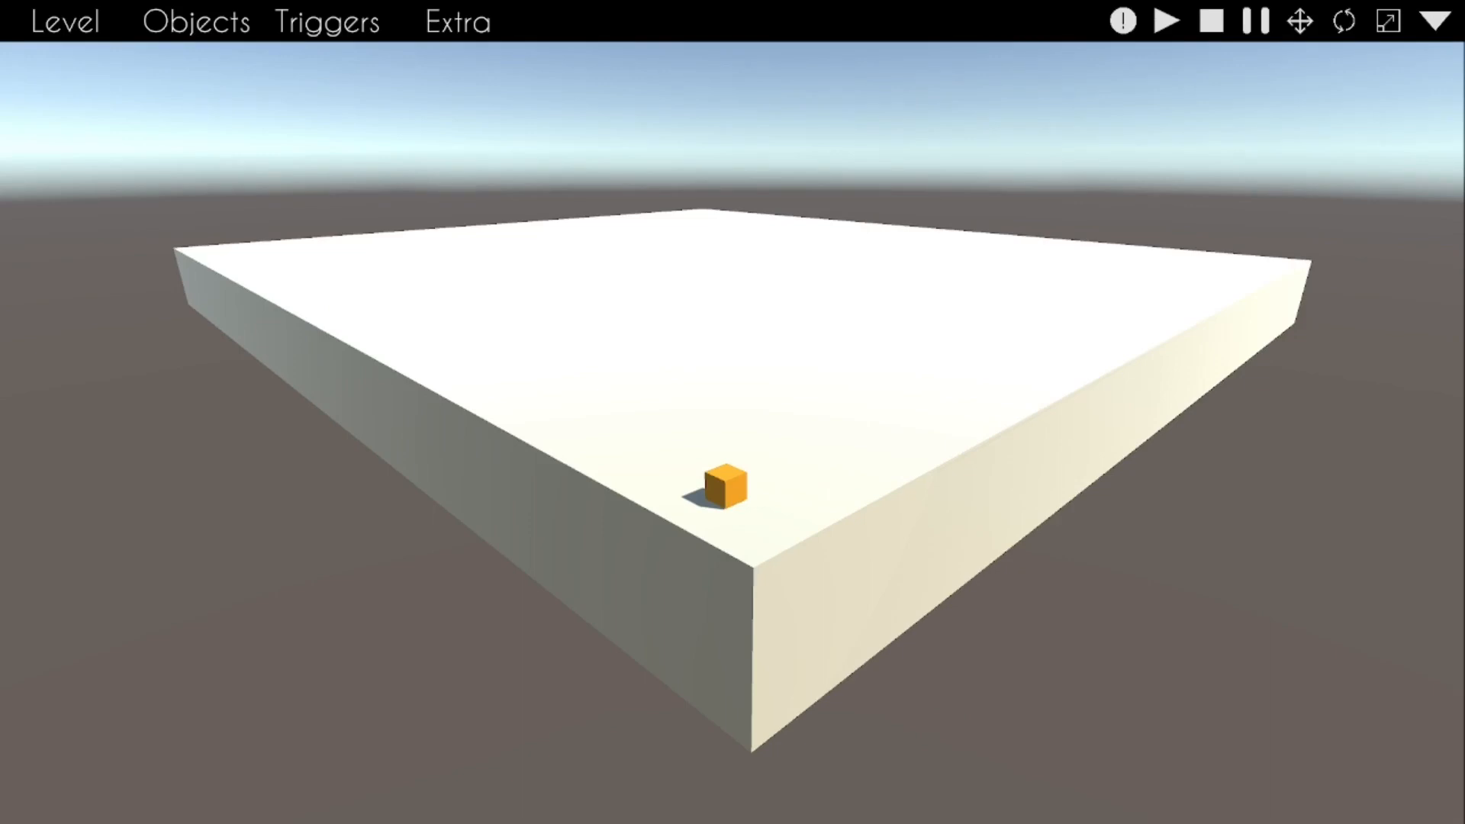
mouse_move(853, 572)
right_mouse_down()
mouse_move(835, 545)
mouse_move(850, 556)
right_mouse_up()
key("s")
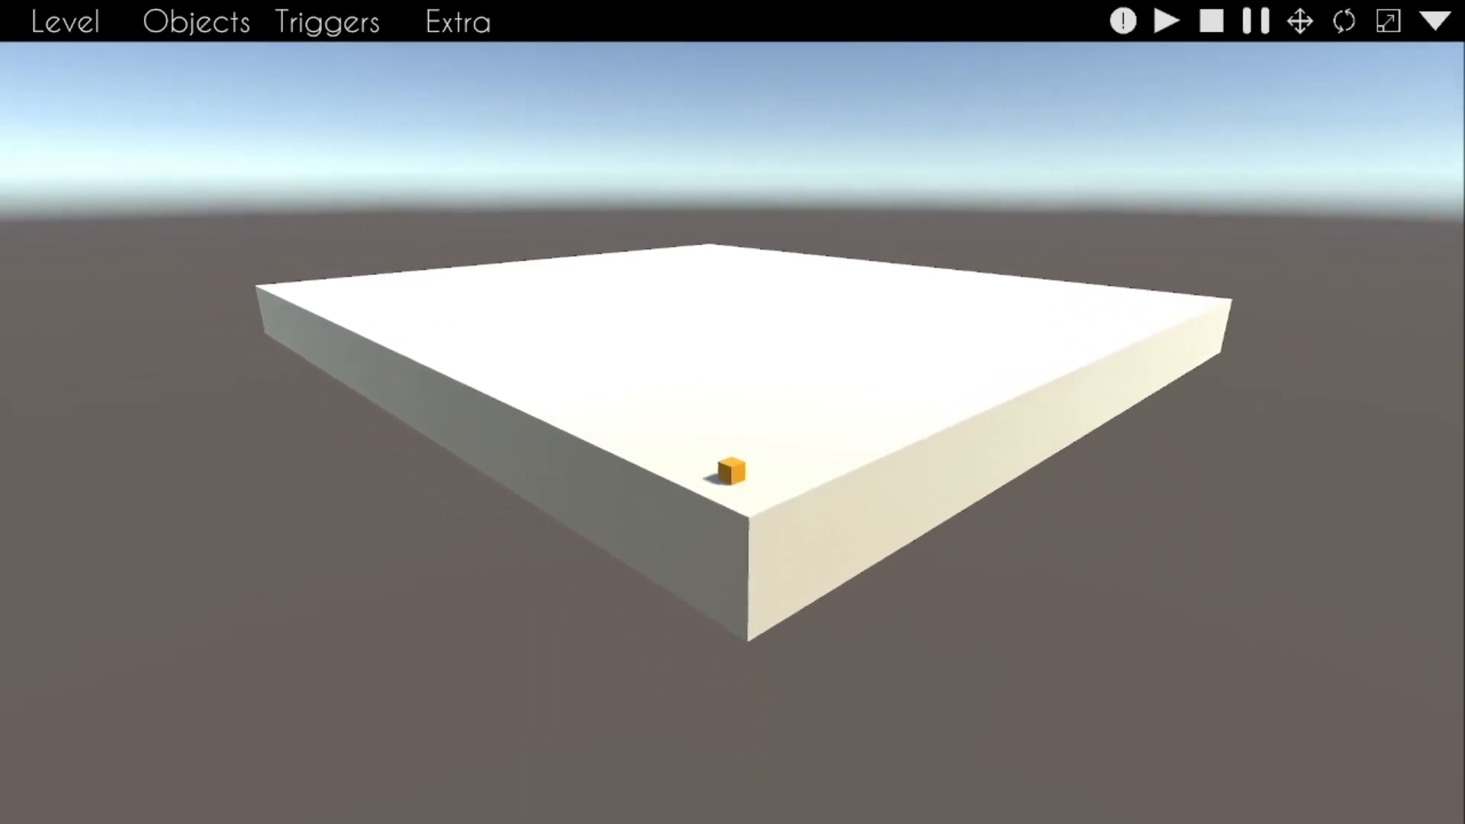
key("w")
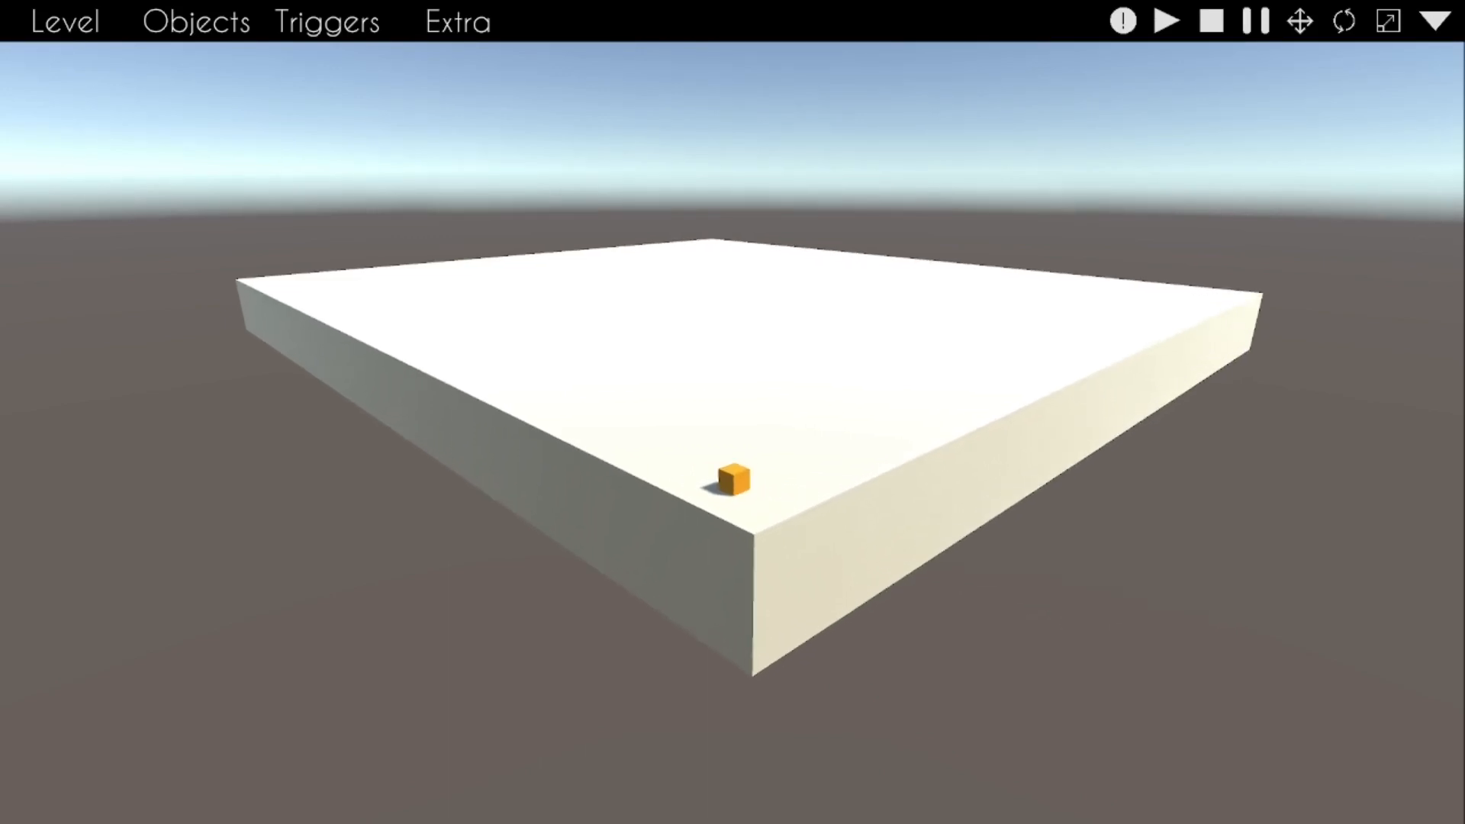
key("a")
key("d")
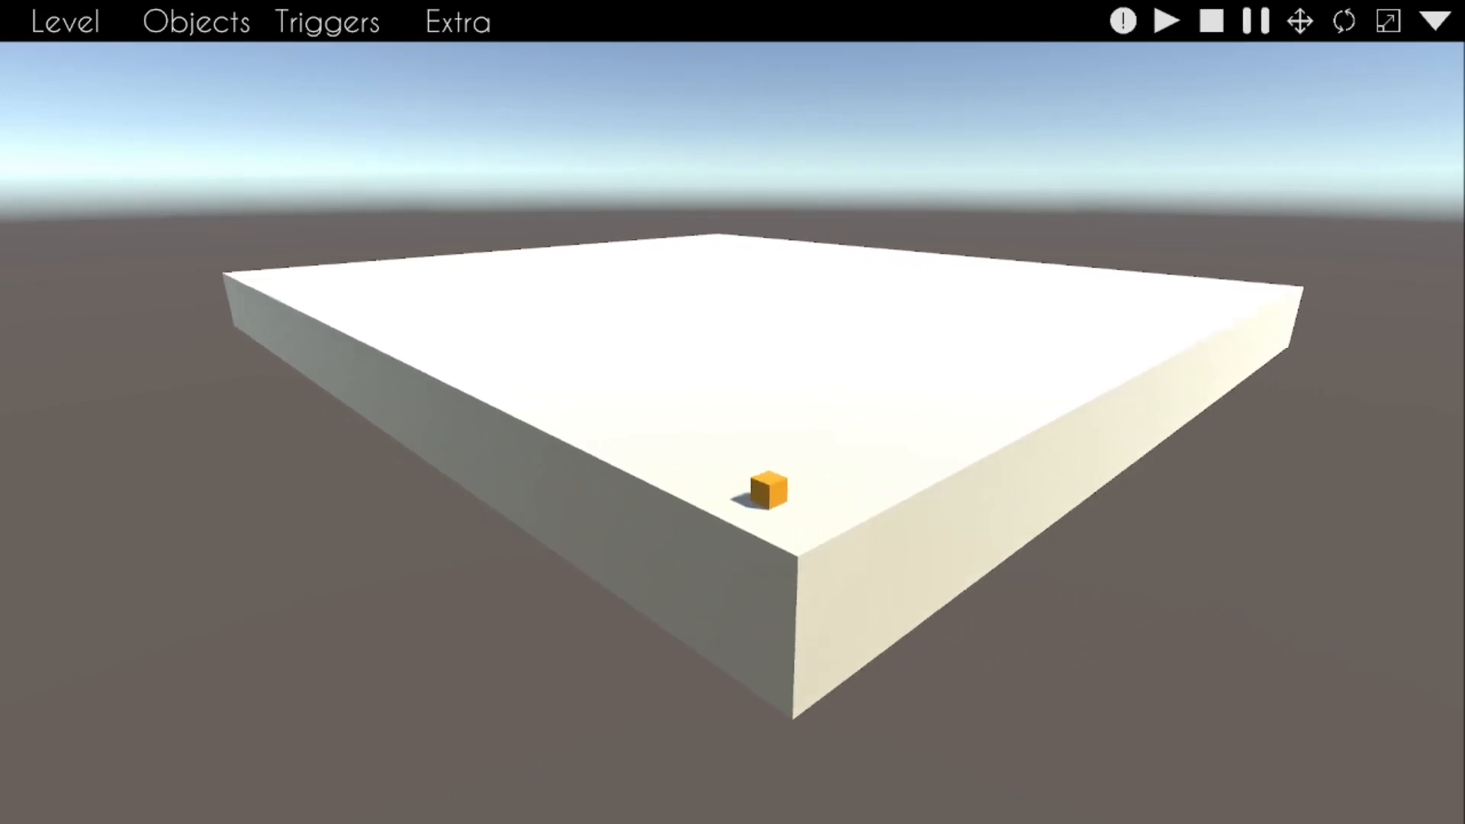
key("a")
key("d")
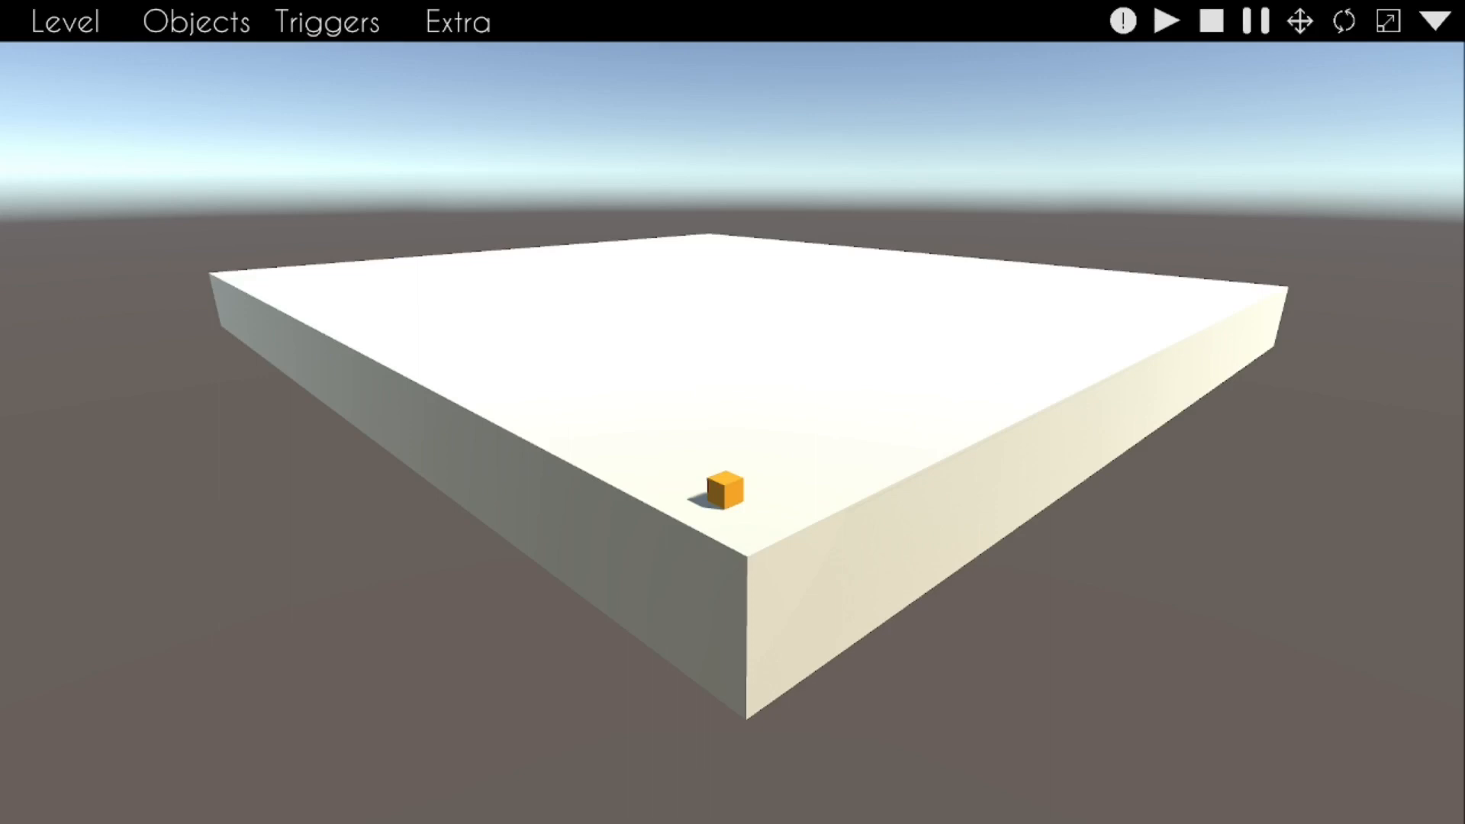
key("q")
key("e")
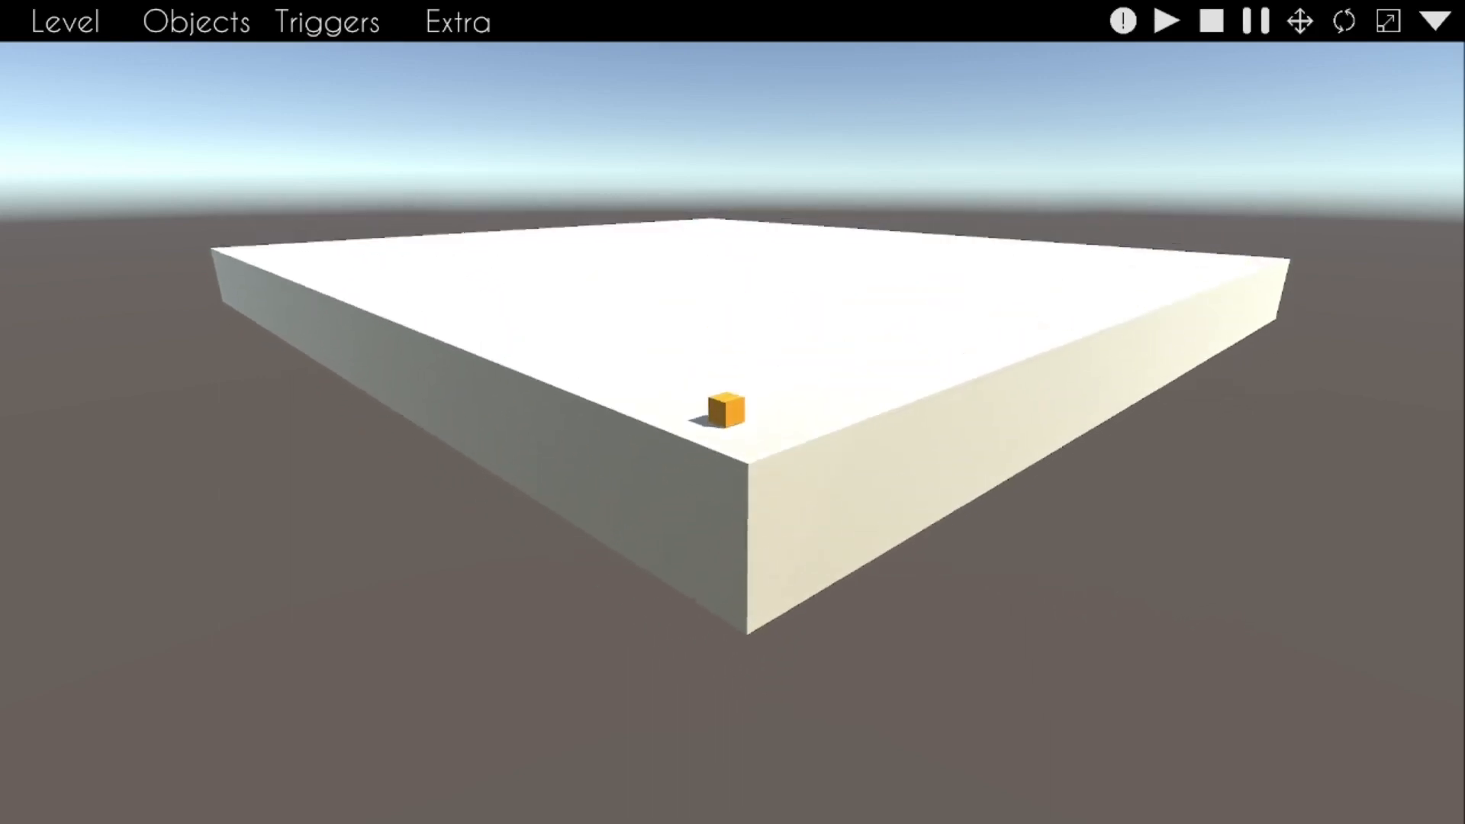
key("e")
mouse_move(732, 401)
right_mouse_down()
mouse_move(728, 431)
mouse_move(722, 418)
right_mouse_up()
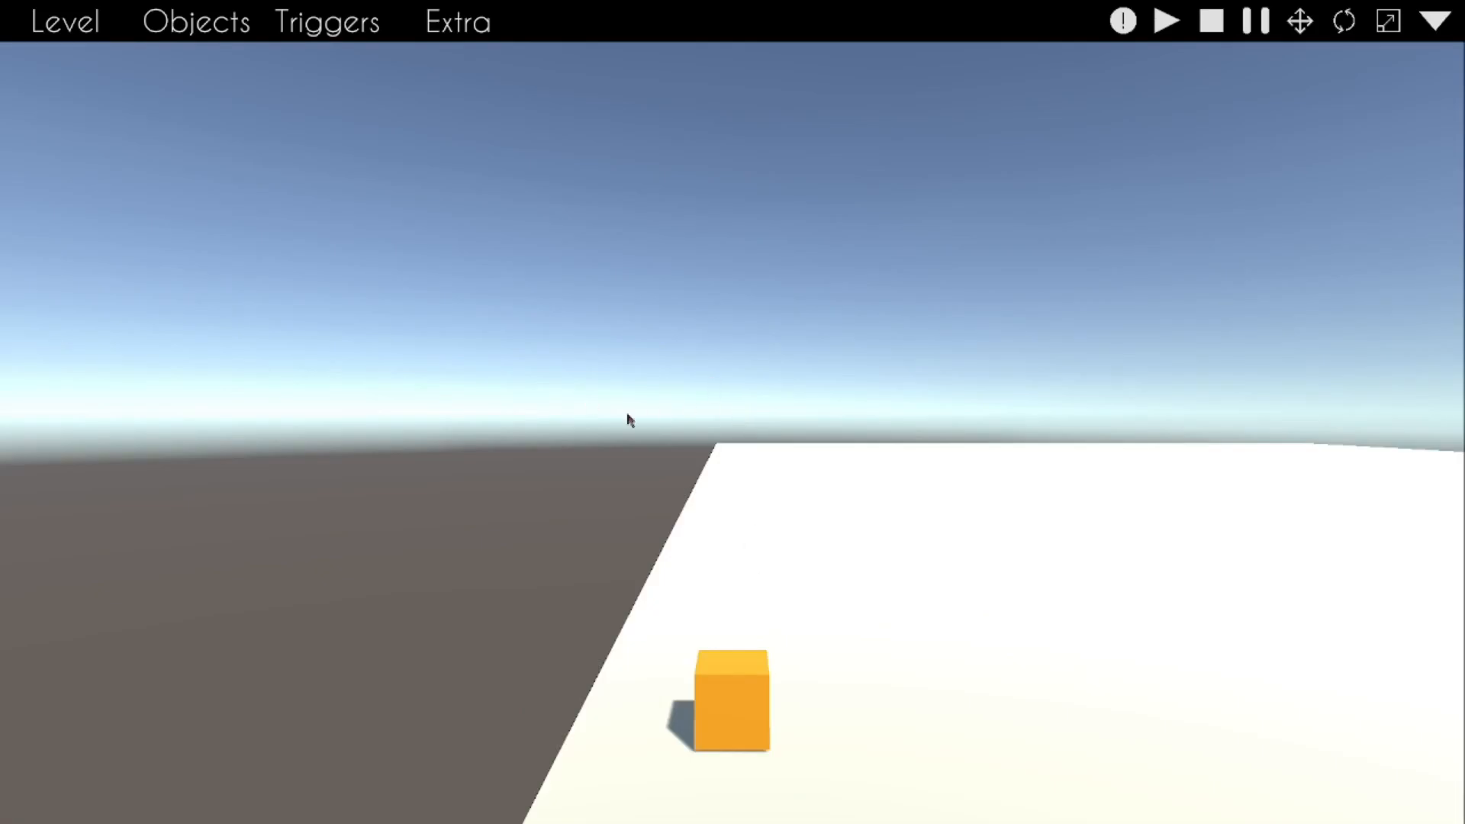
key("s")
key("a")
right_click_drag(565, 553, 630, 595)
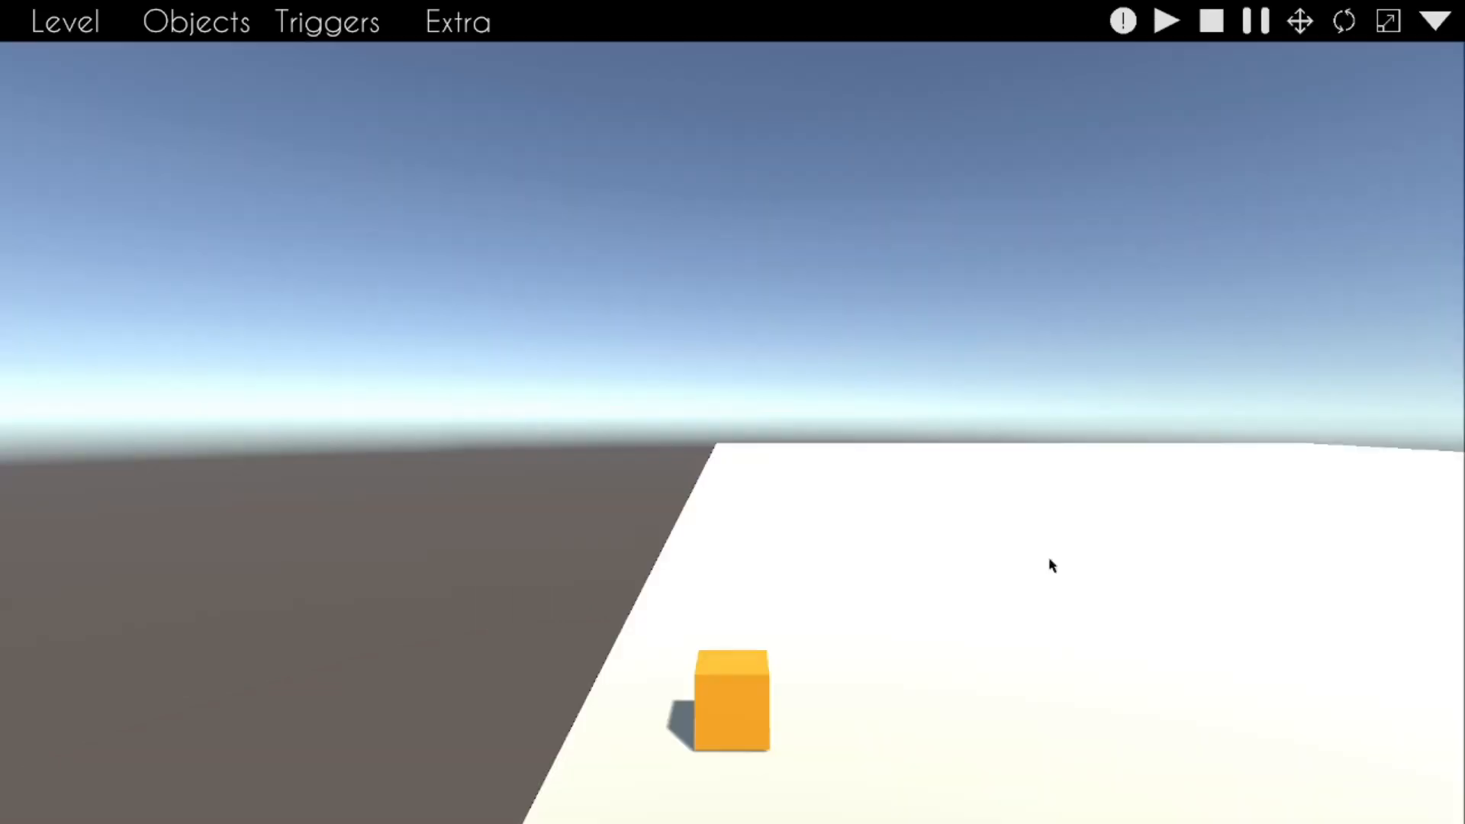
right_click_drag(1050, 562, 1079, 587)
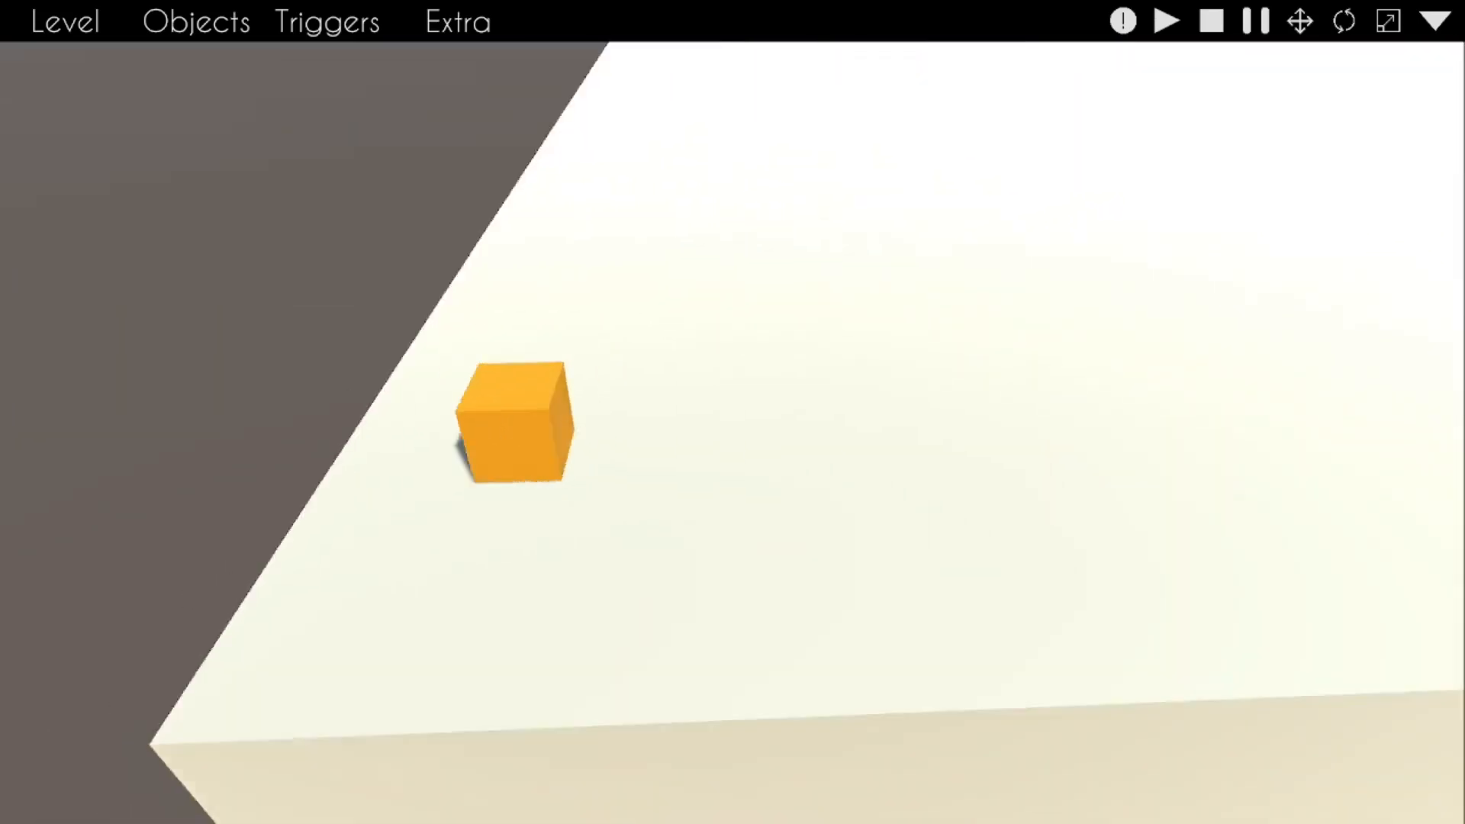
right_click_drag(1079, 587, 1091, 591)
right_click_drag(732, 458, 729, 412)
Step: Select the player cube to inspect its move gizmo, and deselect it
left_click(707, 487)
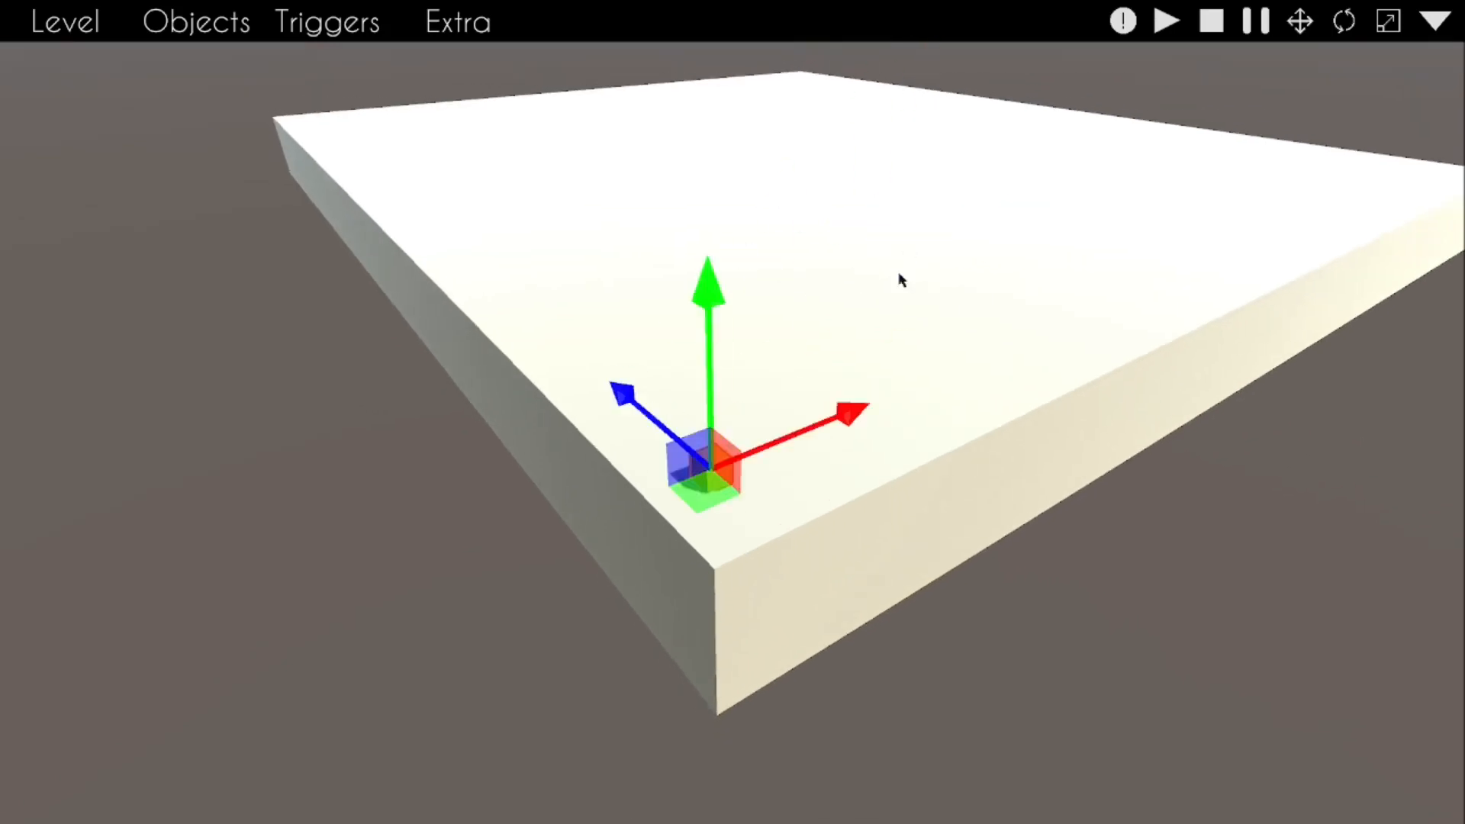
left_click_drag(687, 513, 1090, 407)
key("e")
key("w")
left_click(1107, 640)
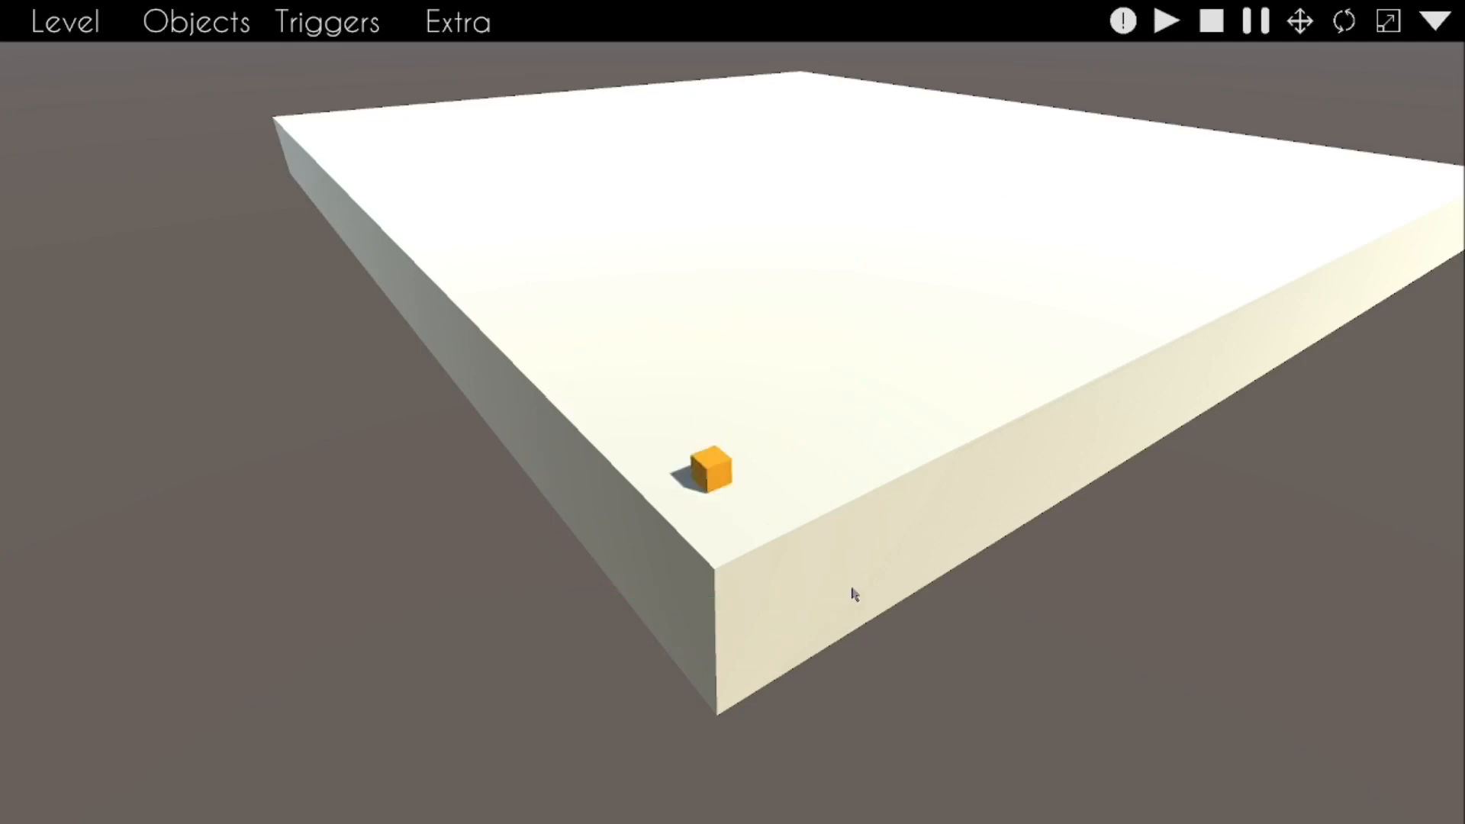
Step: Fly around the player cube and the platform's near corner, viewing them from close up and from varied heights and angles
right_click_drag(1027, 717, 1055, 700)
key("w")
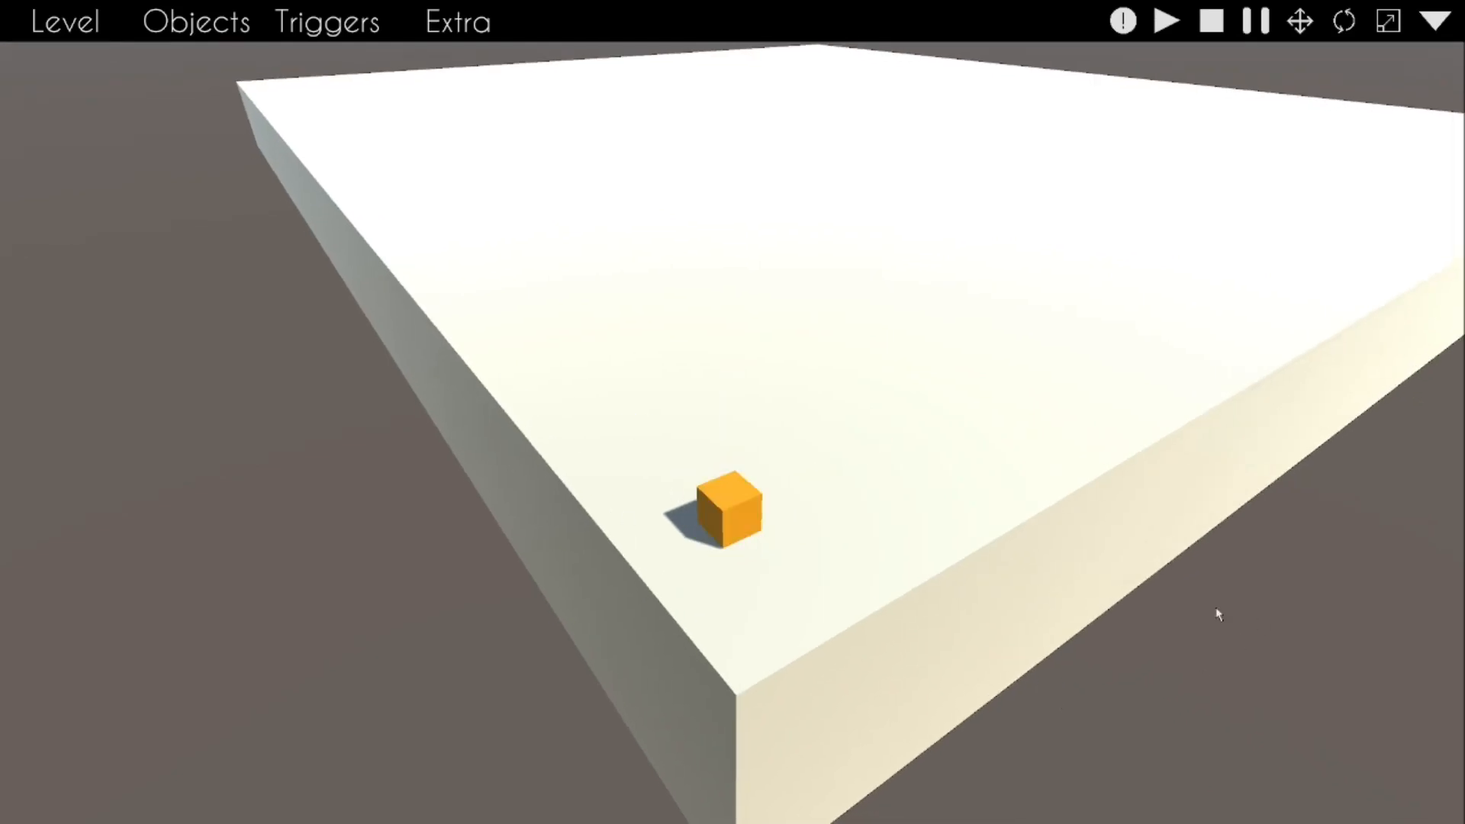
right_click_drag(1095, 722, 1117, 721)
key("r")
key("s")
right_click_drag(724, 386, 973, 424)
key("a")
key("w")
key("d")
key("s")
key("s")
key("s")
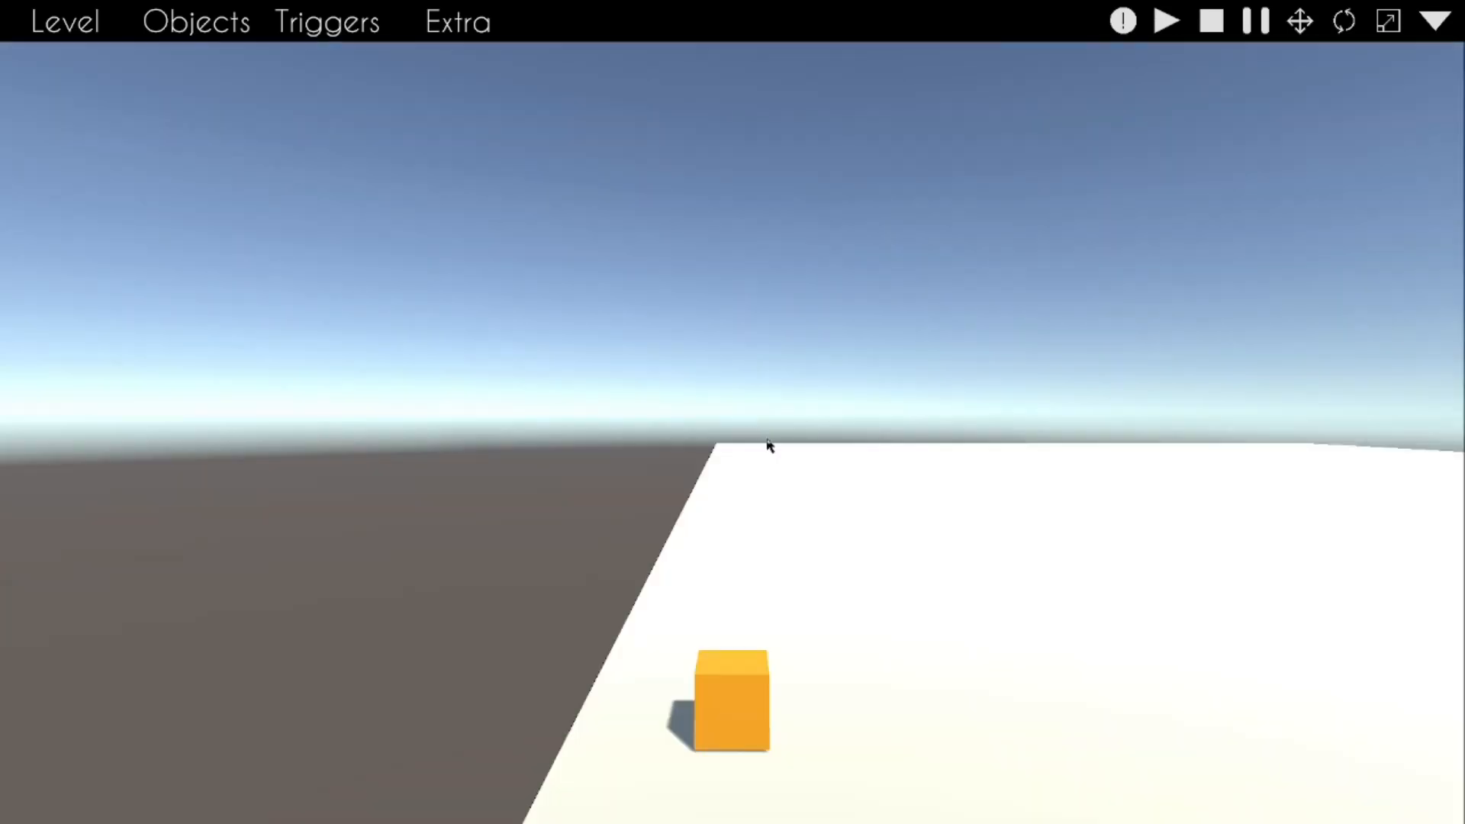
right_click_drag(768, 445, 831, 483)
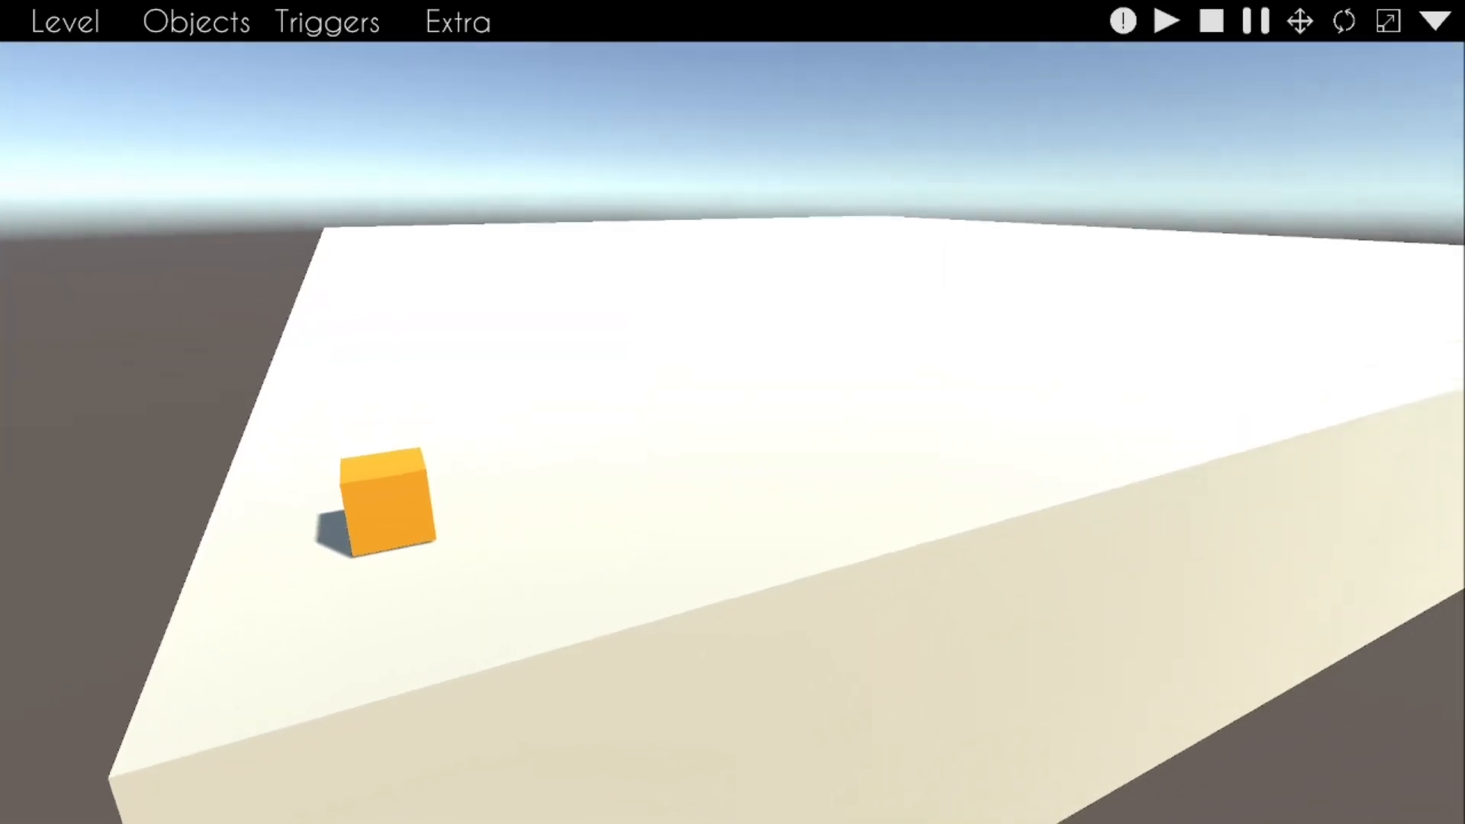
key("a")
right_click_drag(666, 345, 1041, 347)
key("s")
key("d")
key("w")
key("a")
key("w")
key("s")
key("e")
key("q")
key("w")
key("s")
key("w")
key("a")
key("e")
key("a")
key("w")
key("a")
key("w")
key("s")
key("d")
key("w")
key("d")
key("w")
key("a")
key("w")
key("s")
key("a")
key("d")
key("w")
key("w")
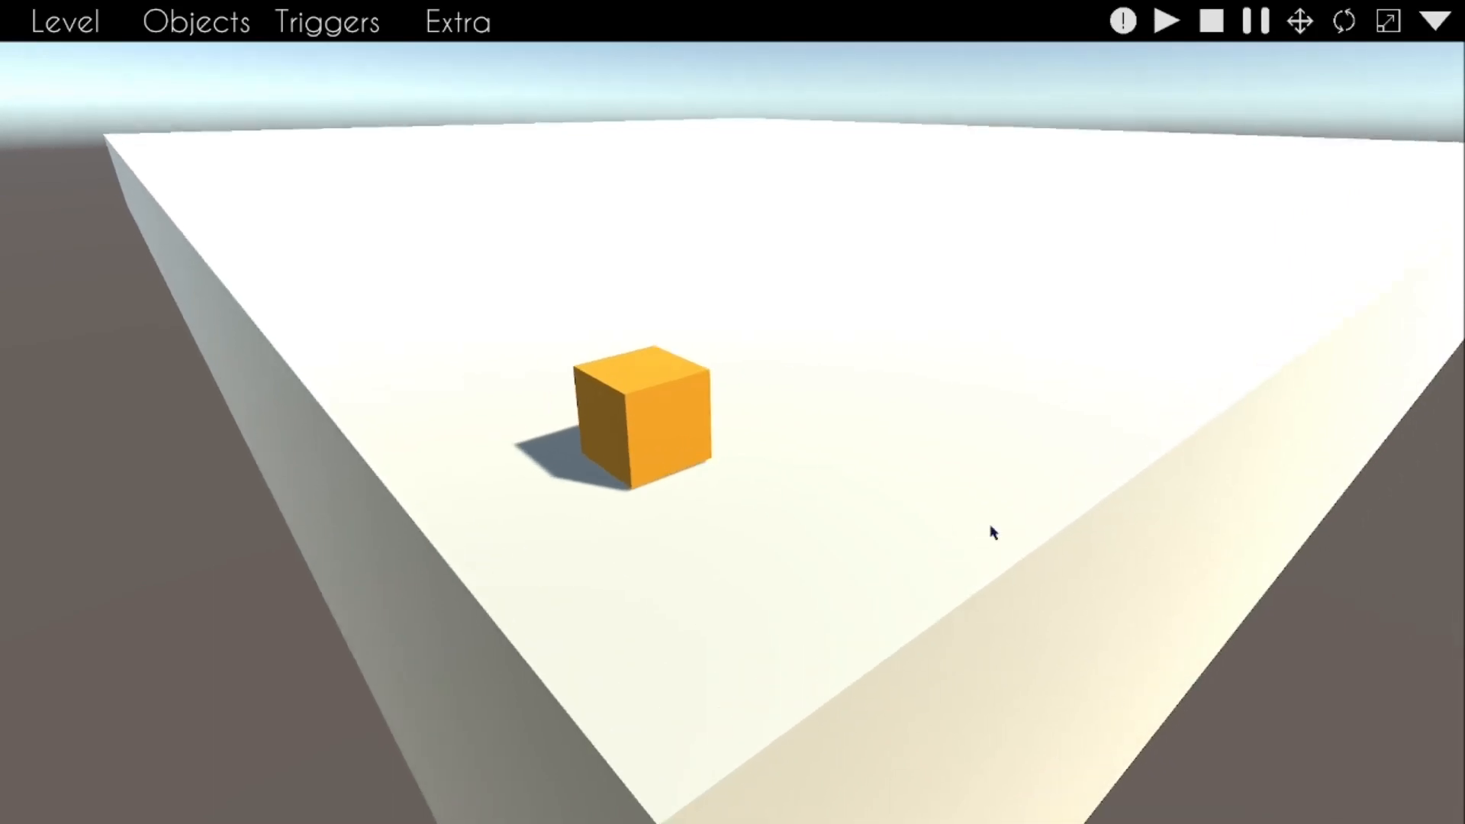
Step: Add a sphere above the platform, near the player cube
right_click_drag(641, 264, 640, 242)
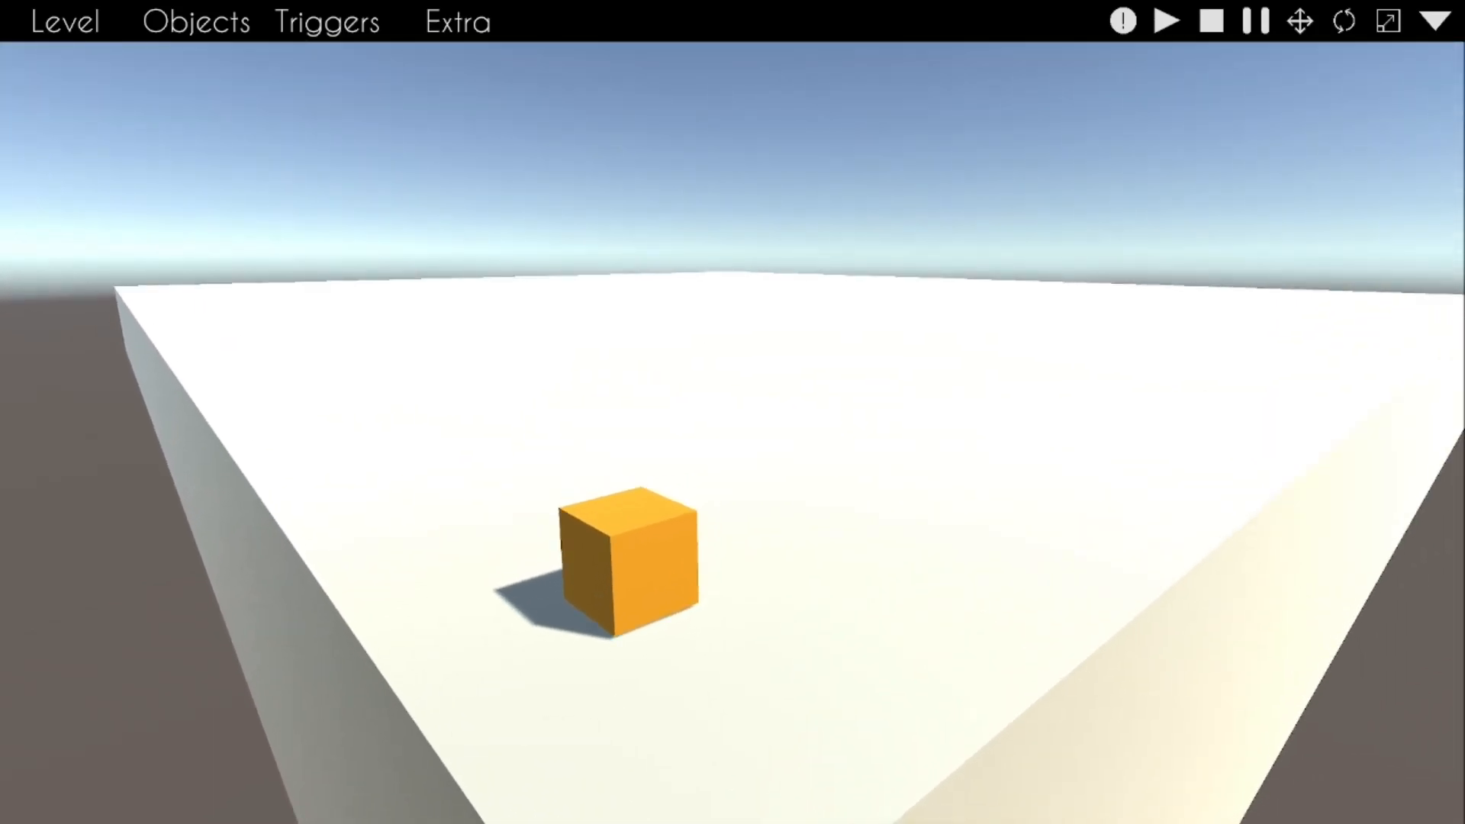
key("w")
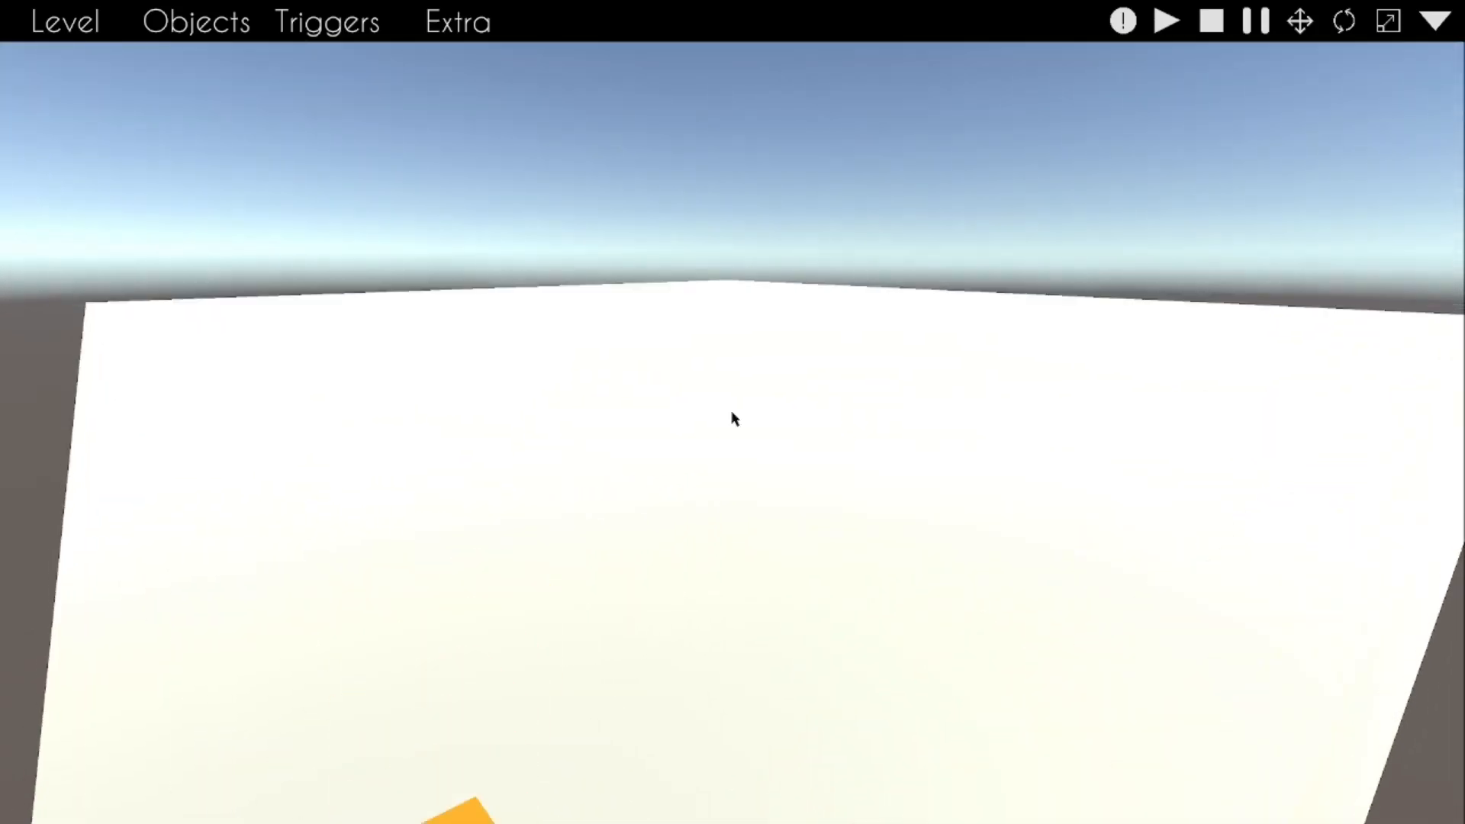
left_click(168, 38)
left_click(214, 116)
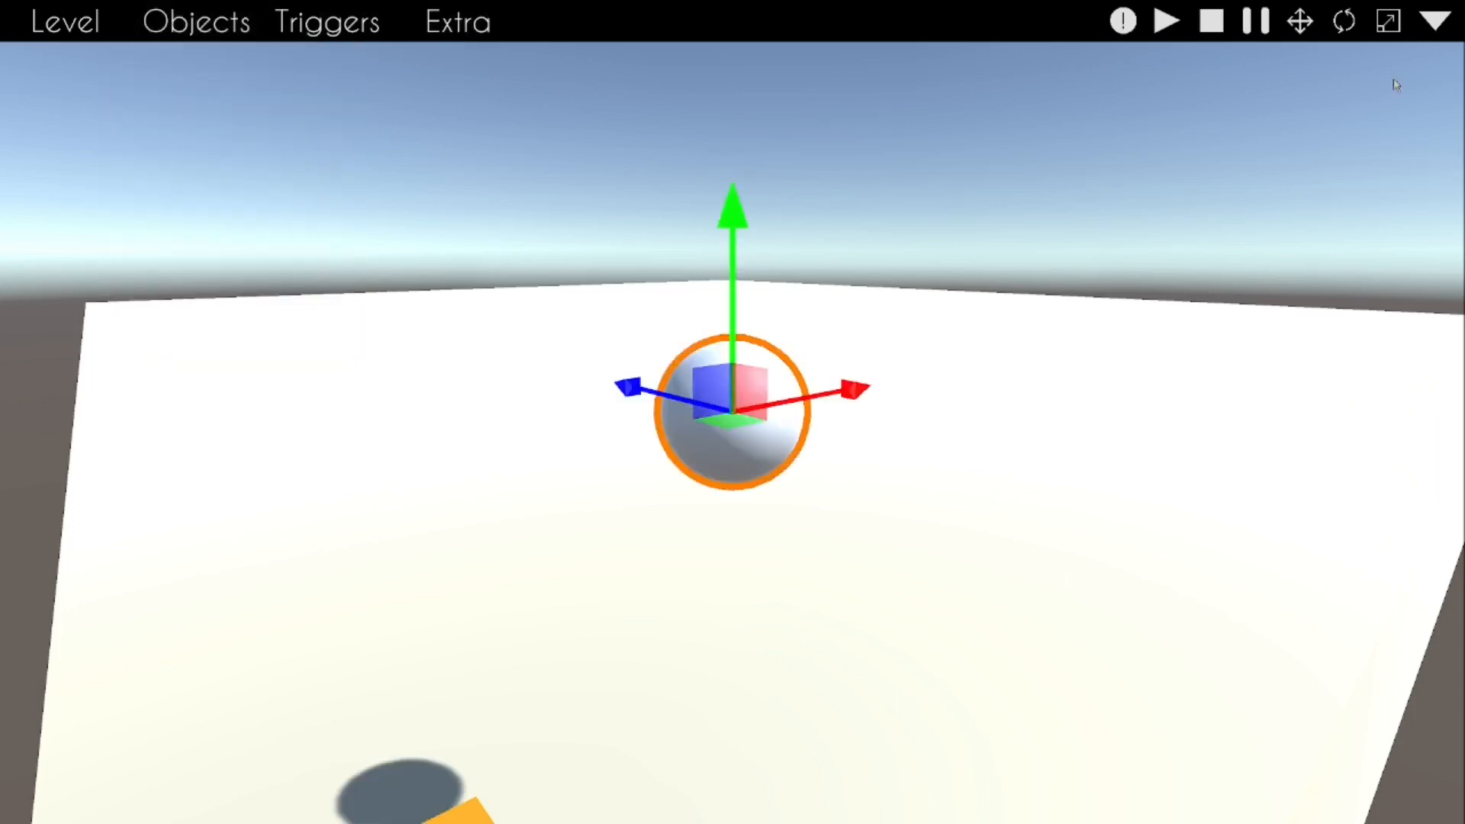
Step: Colour the sphere near-black by lowering its red, green and blue values, and apply the colour
left_click(1431, 27)
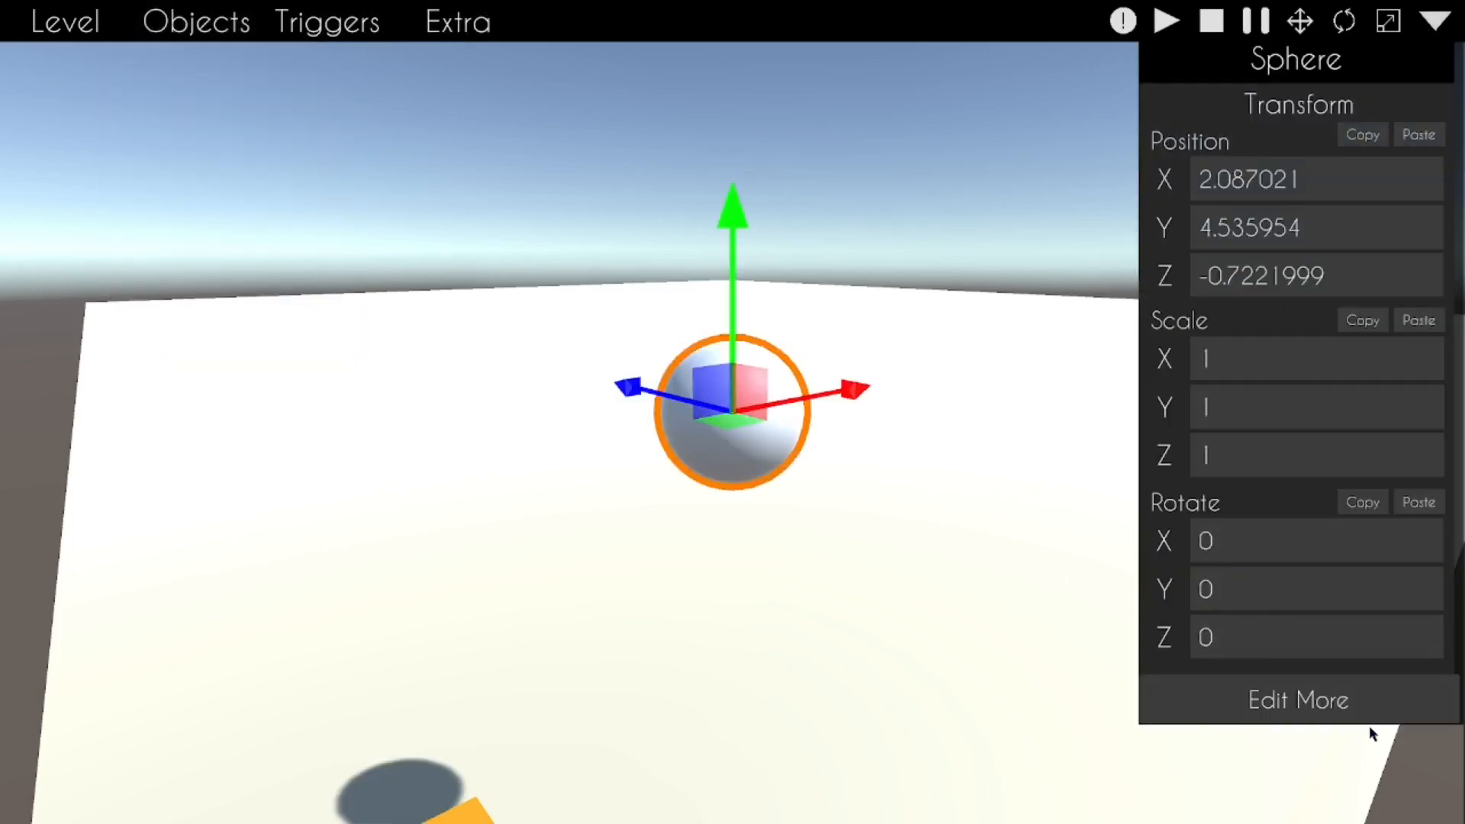
left_click(1358, 700)
left_click_drag(688, 487, 557, 515)
left_click_drag(633, 551, 490, 605)
left_click_drag(626, 598, 529, 623)
scroll(809, 676, "down", 3)
left_click(719, 709)
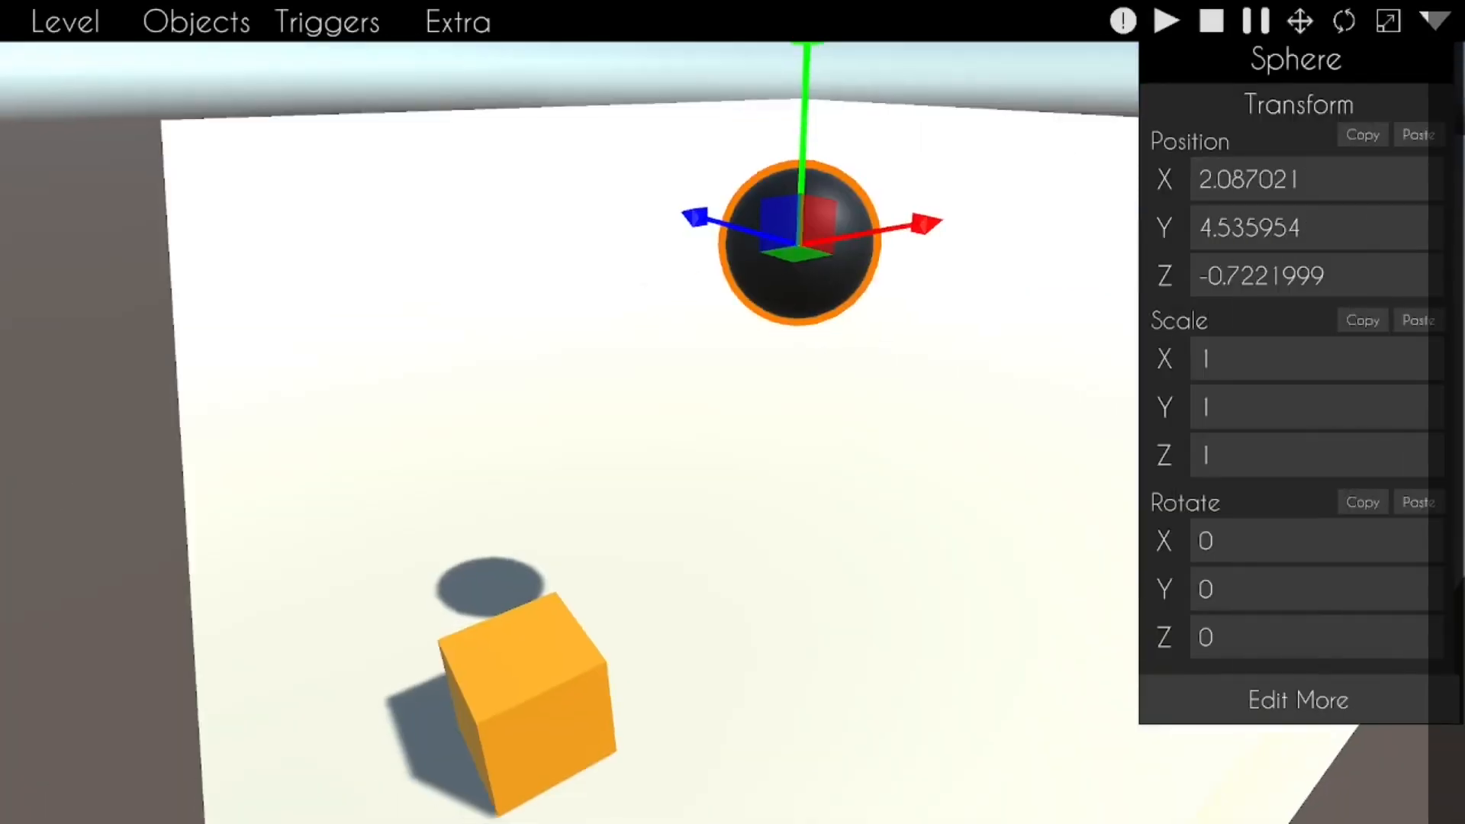
Step: Move the black sphere down onto the platform's surface near the player cube and hide its transform properties
left_click_drag(792, 256, 773, 155)
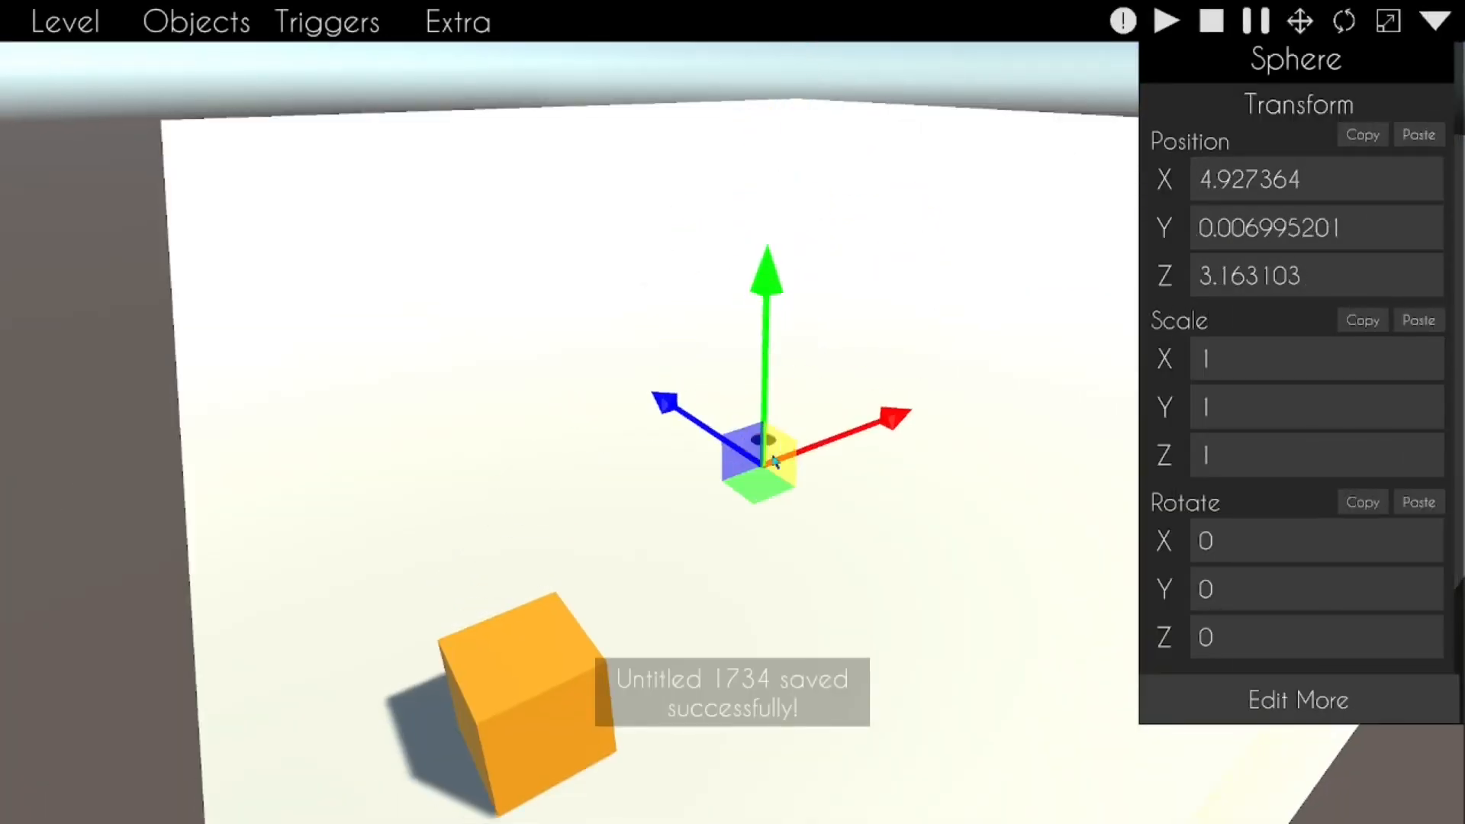
left_click(727, 475)
key("w")
right_click_drag(724, 470, 733, 405)
key("s")
left_click(822, 313)
right_click_drag(761, 353, 730, 381)
key("e")
left_click(1436, 20)
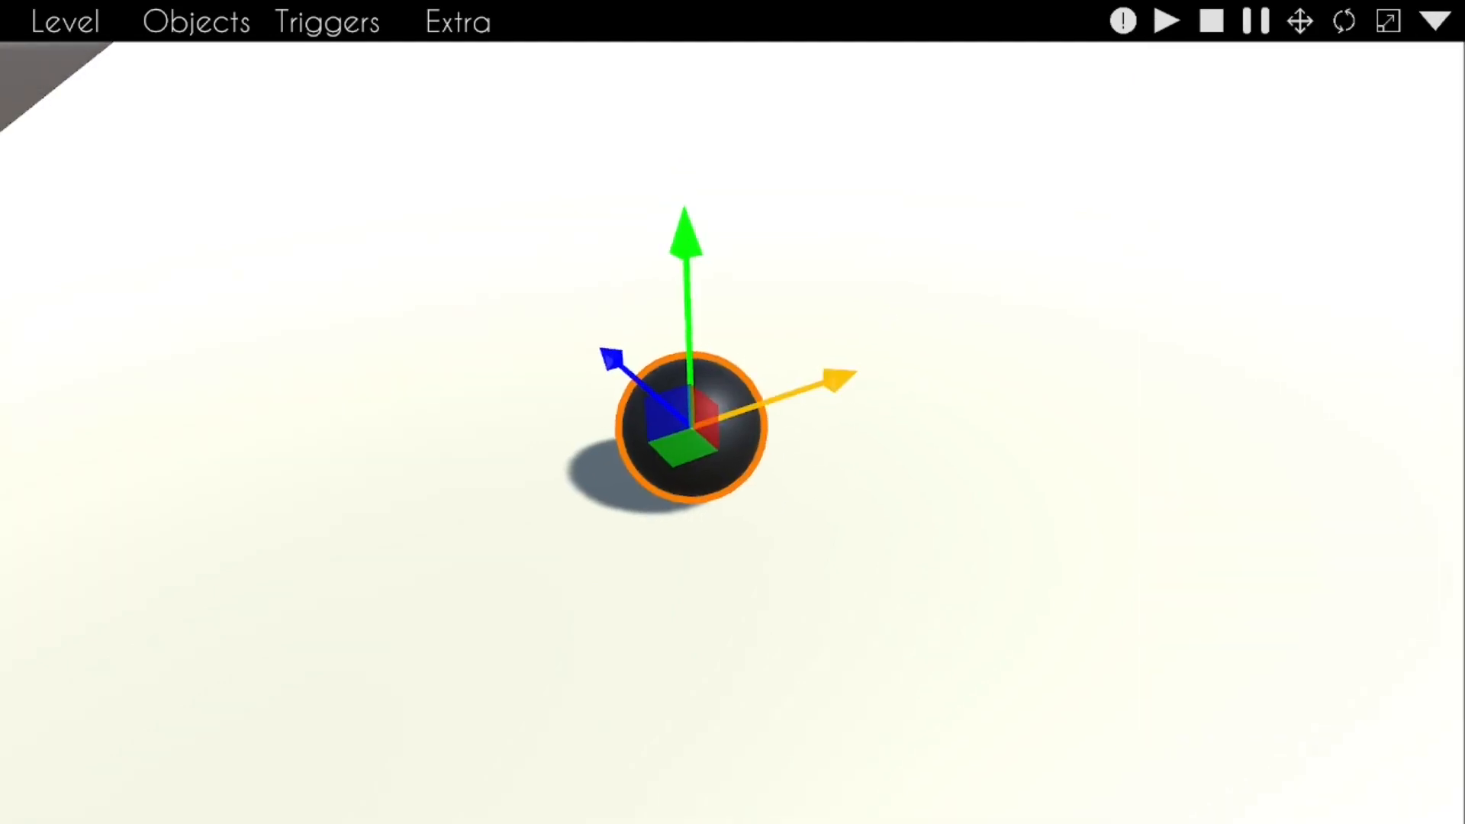
Step: Read the object copy, paste and duplicate shortcuts in the Help text, and close it
right_click_drag(761, 531, 731, 412)
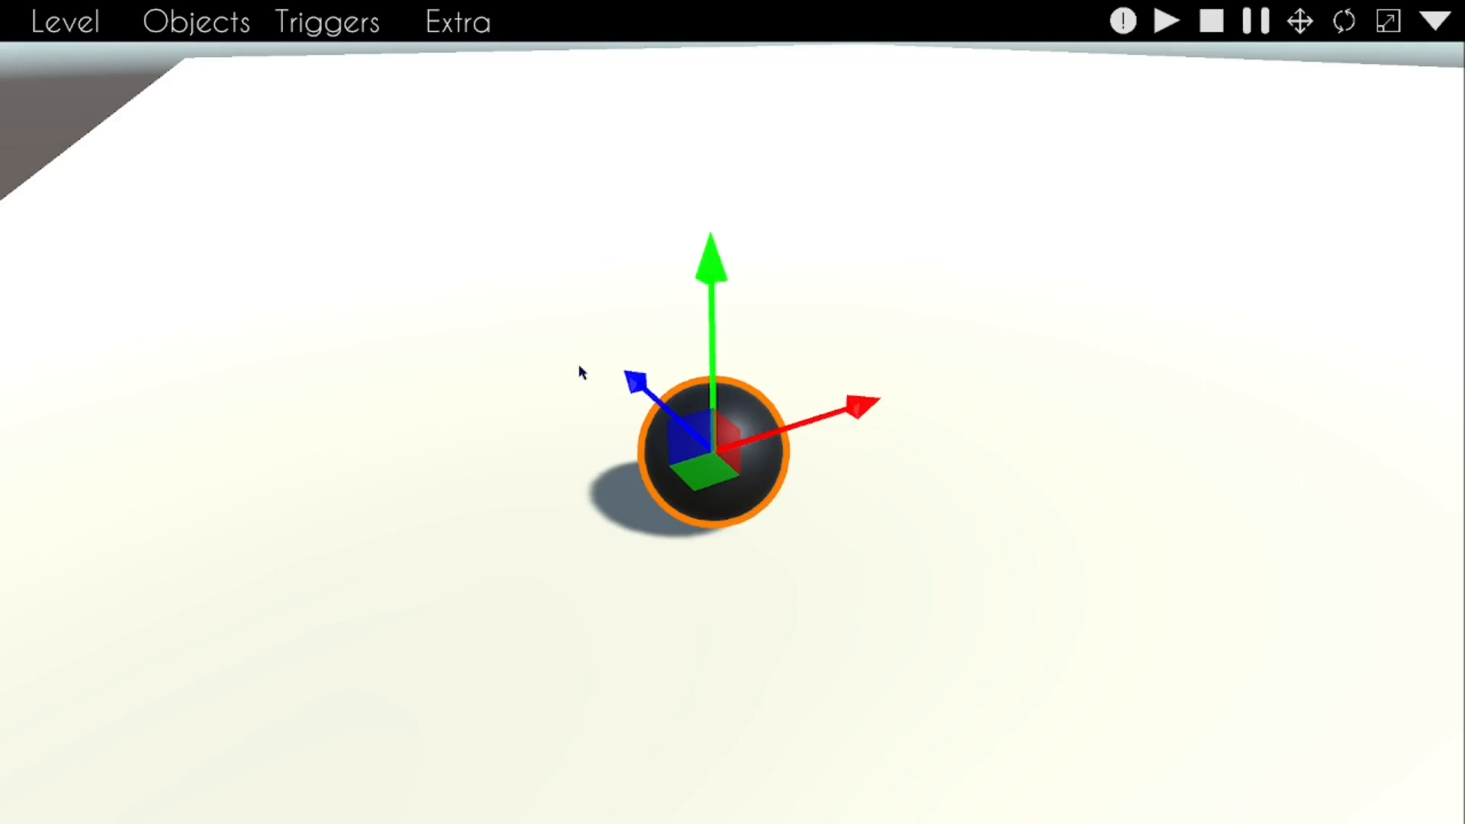
left_click(1123, 18)
left_click_drag(939, 543, 981, 330)
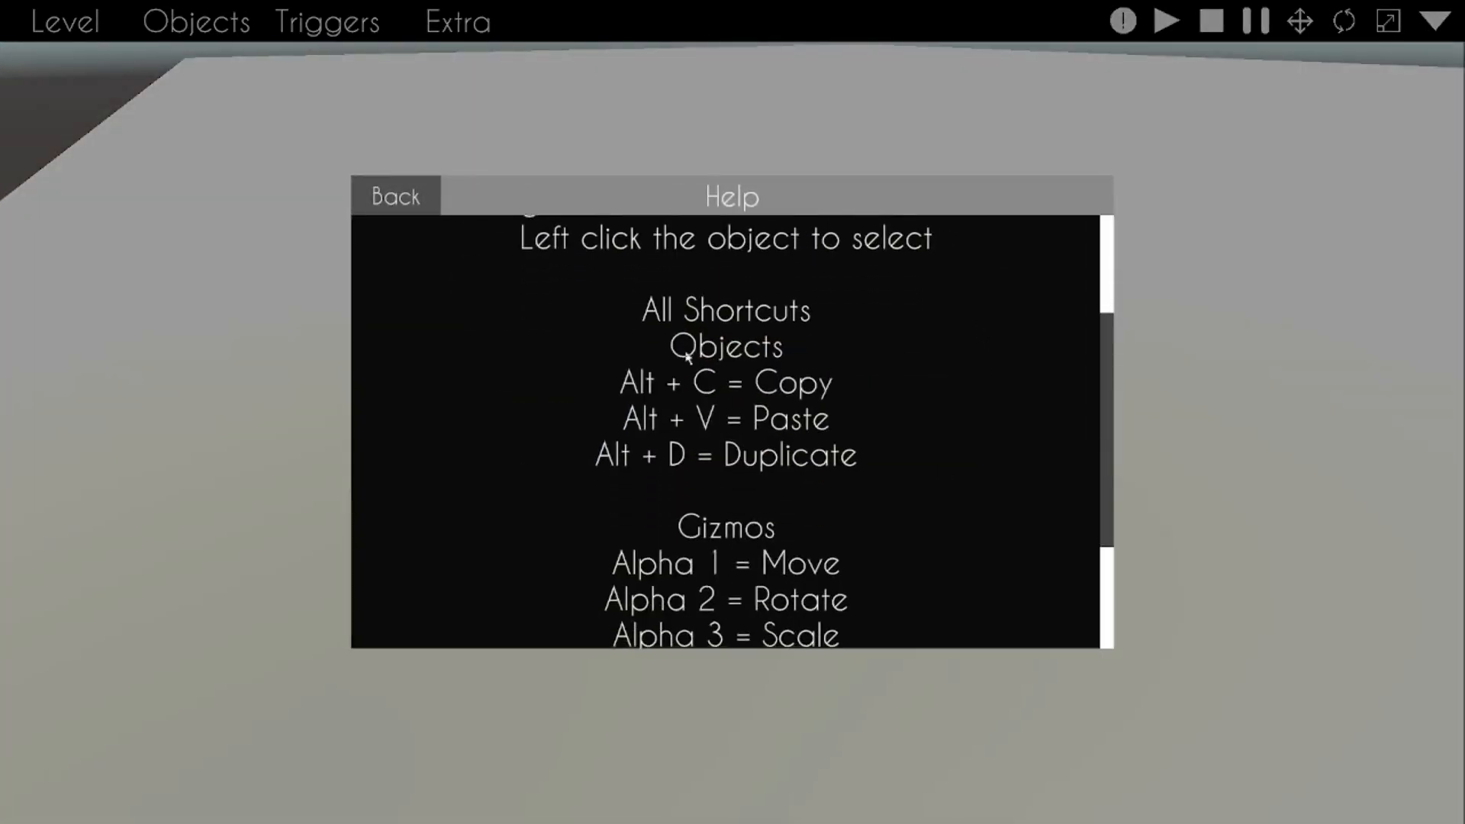
left_click(396, 196)
Step: Copy and paste the black sphere, and place the copy on the platform just behind the original
key("ctrl+c")
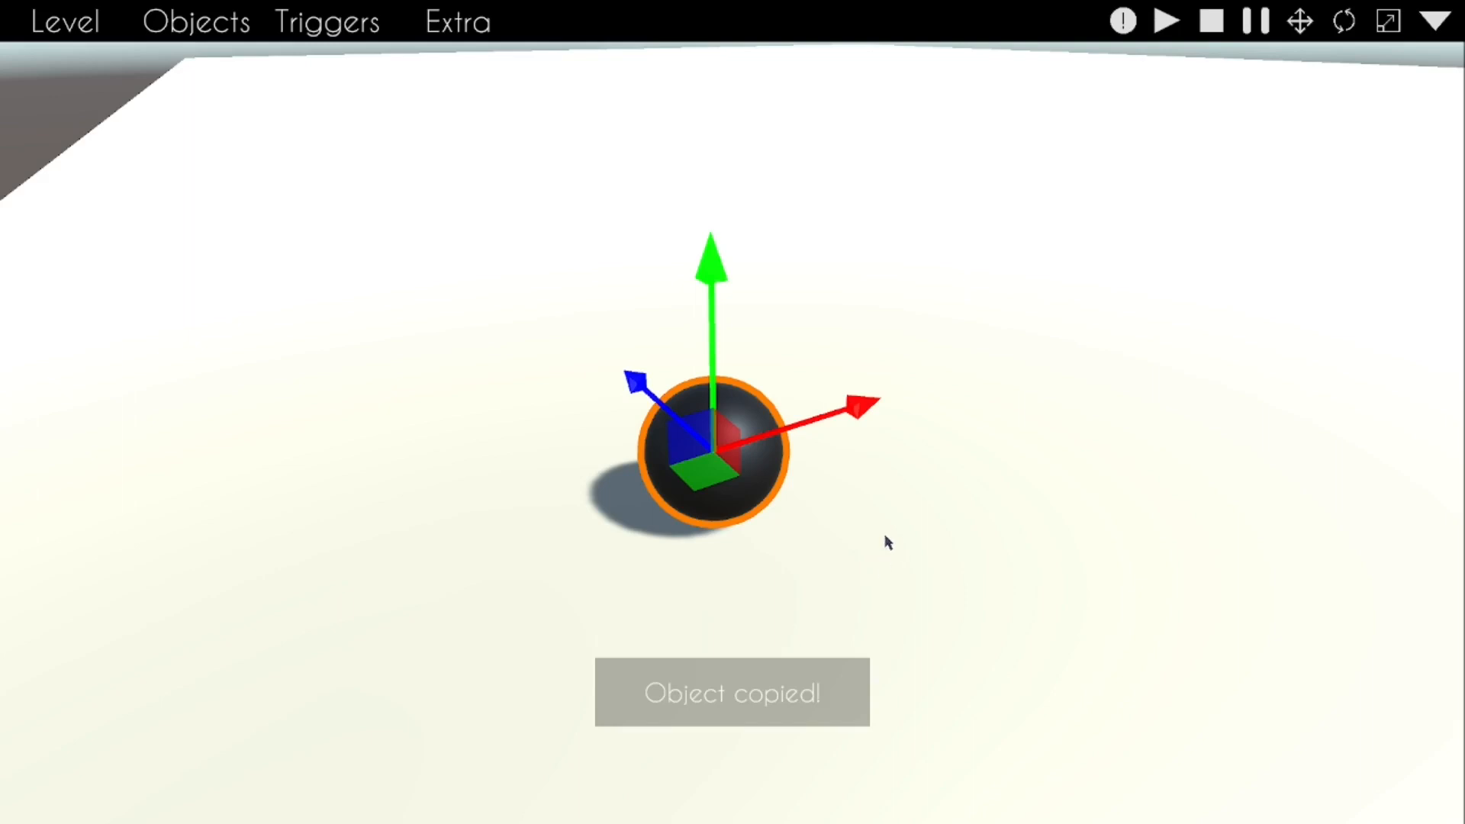
key("ctrl+v")
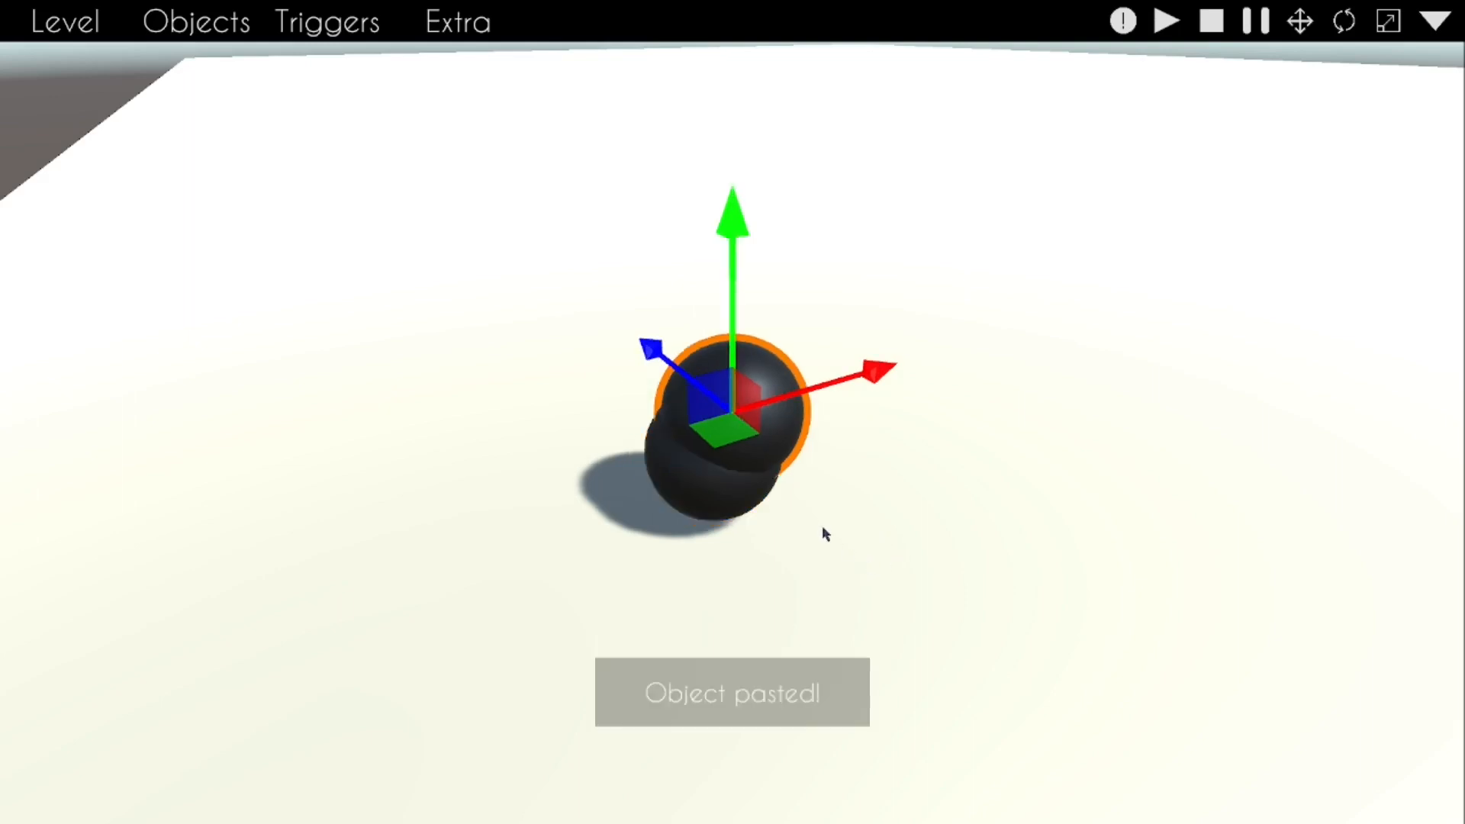
left_click_drag(723, 433, 831, 336)
right_click_drag(831, 335, 733, 404)
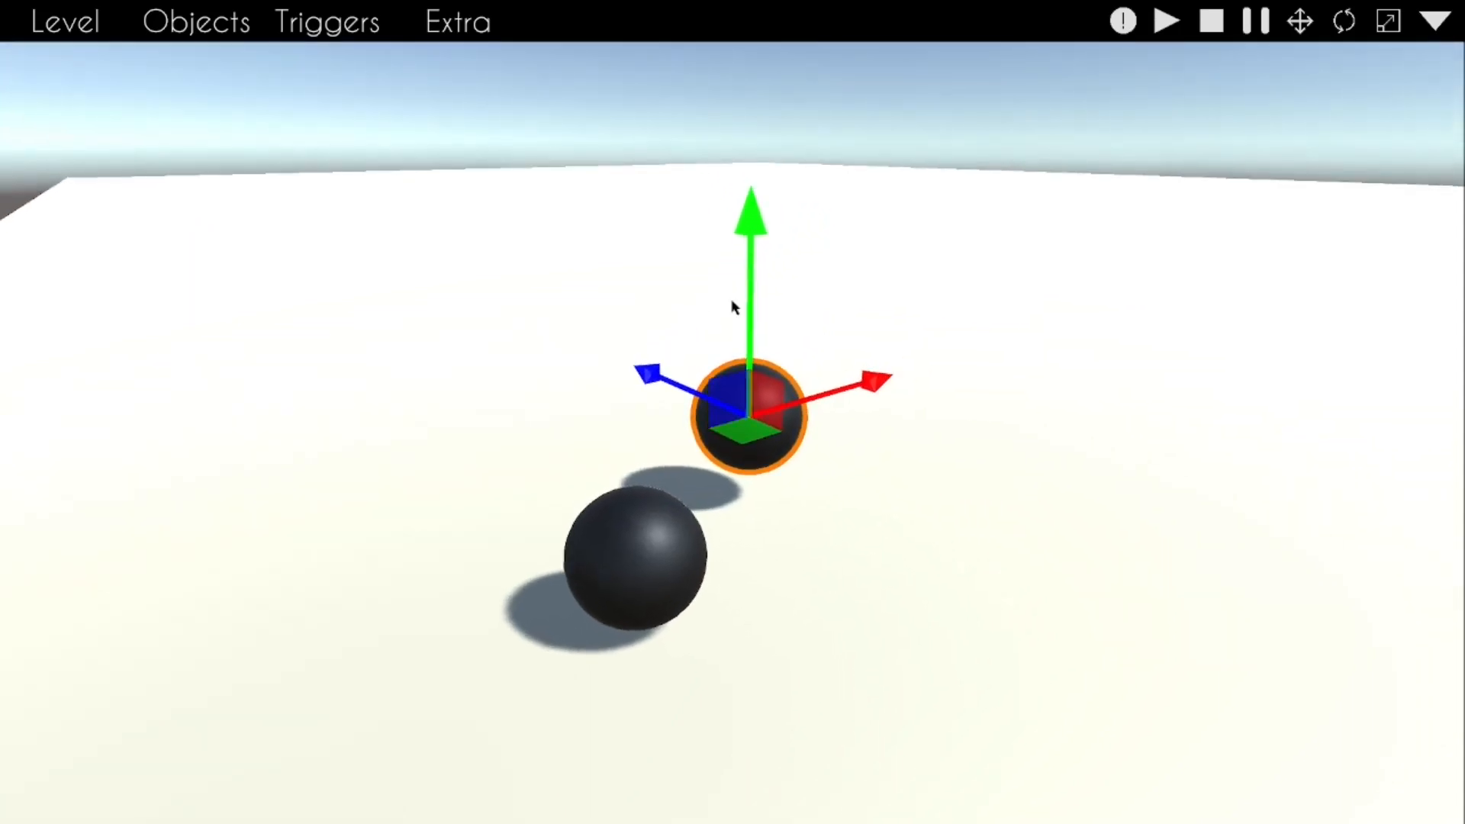
left_click_drag(754, 245, 754, 290)
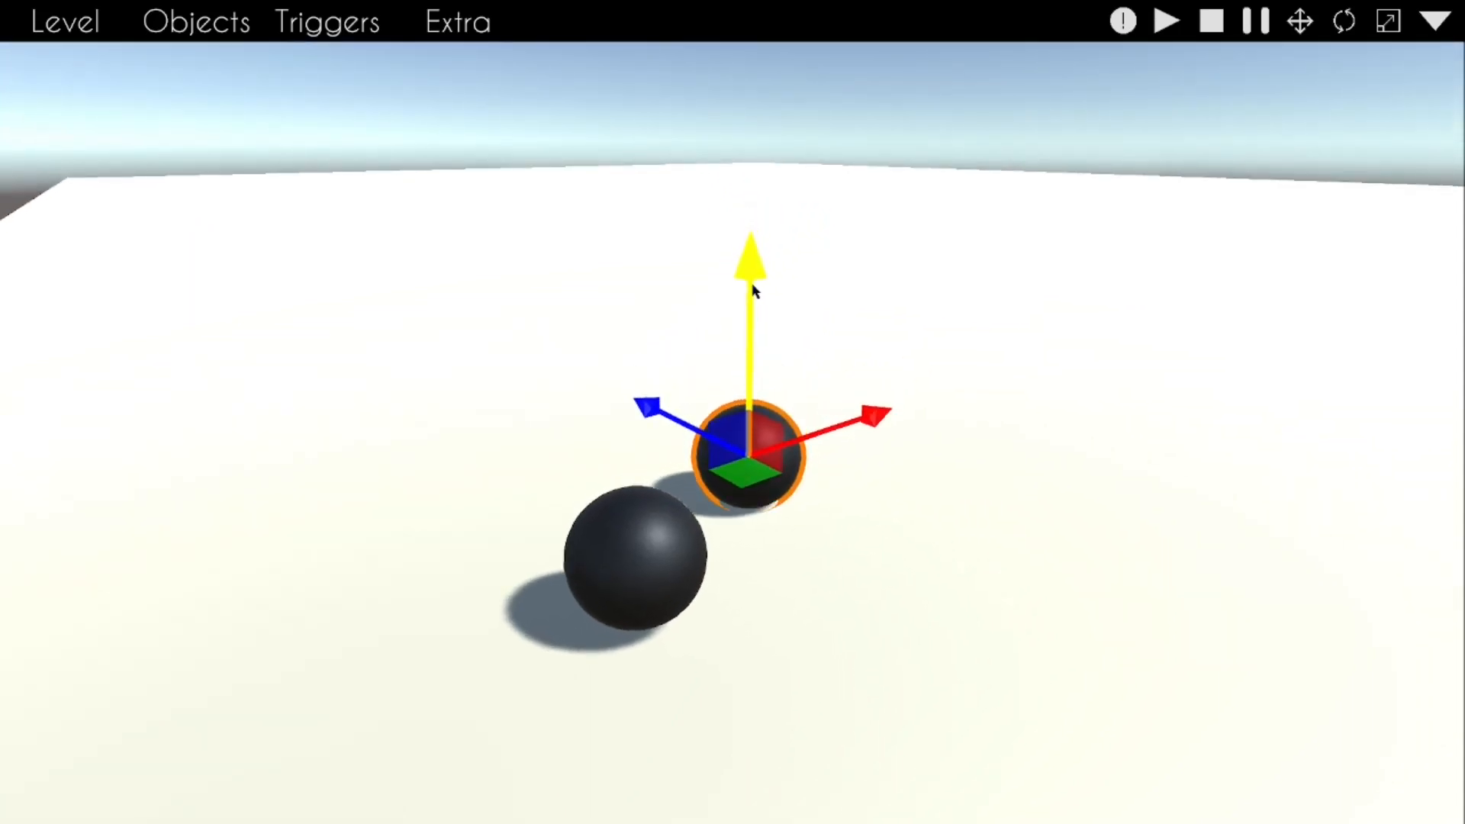
Step: Paste another copy of the original black sphere above the platform, and delete that copy
left_click(643, 546)
key("ctrl+c")
right_click_drag(967, 585, 735, 419)
key("s")
key("ctrl+v")
left_click(932, 595)
right_click_drag(931, 595, 801, 649)
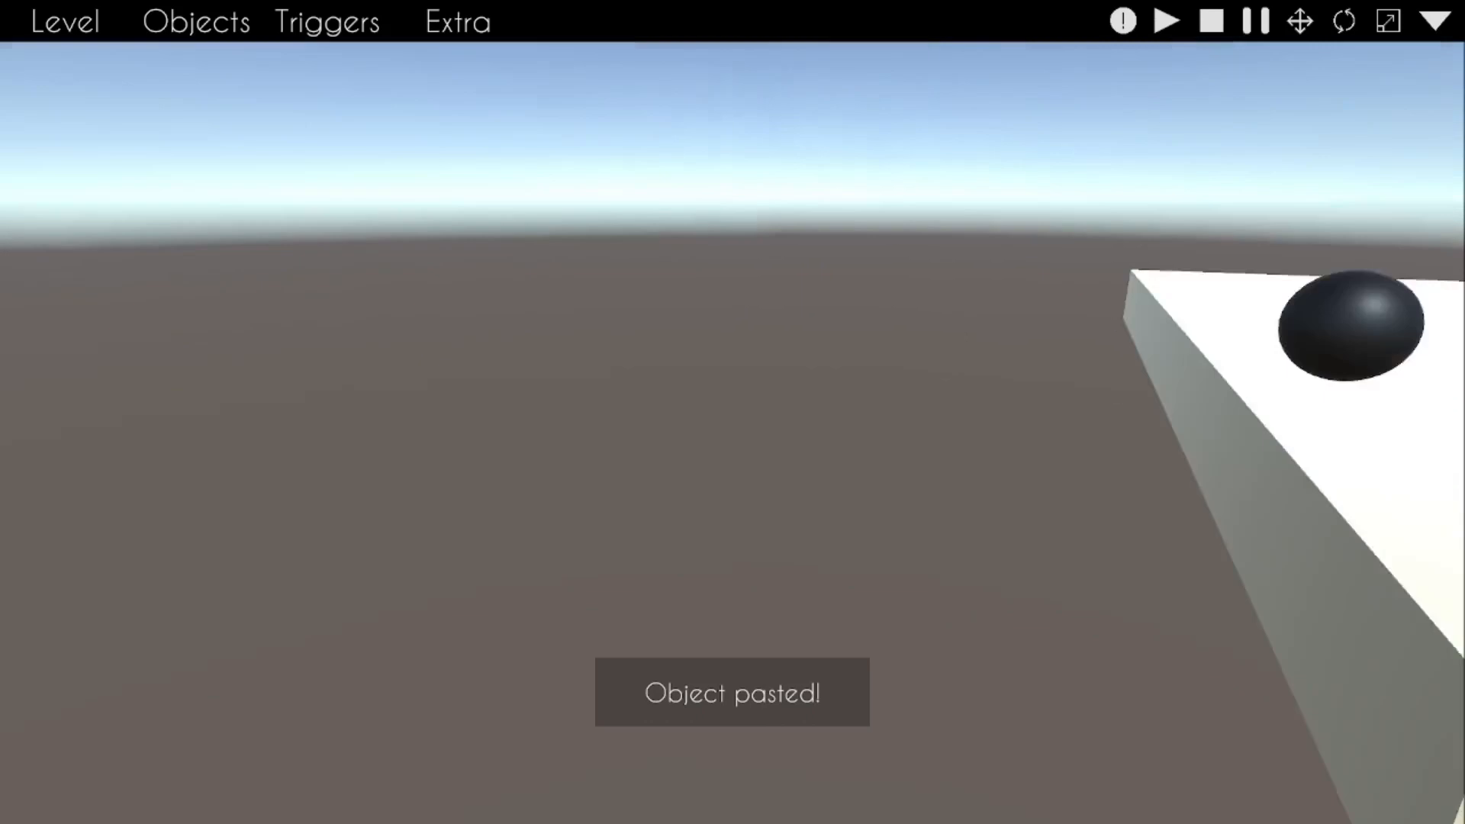
right_click_drag(732, 412, 744, 382)
key("s")
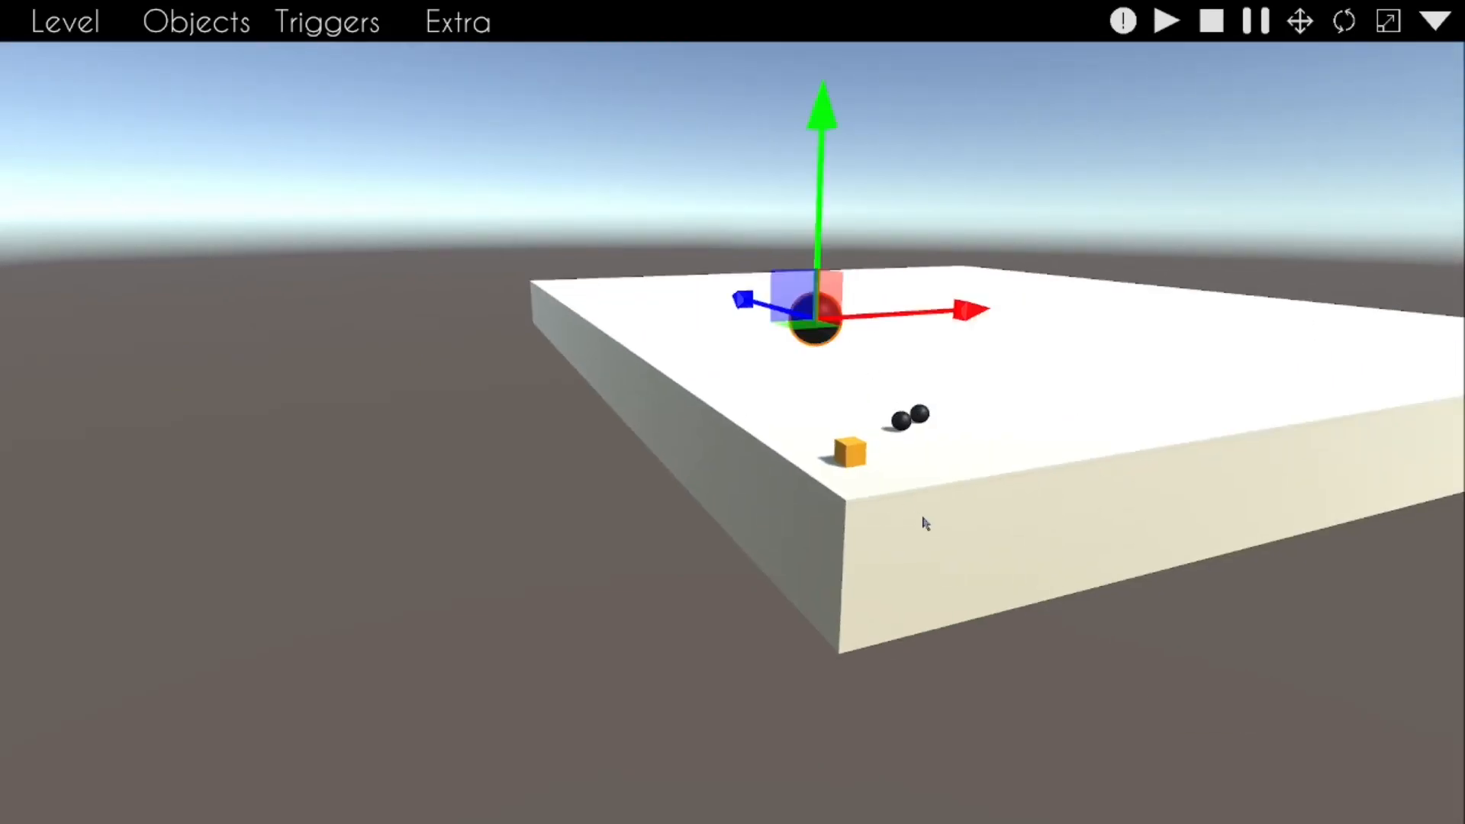
key("Delete")
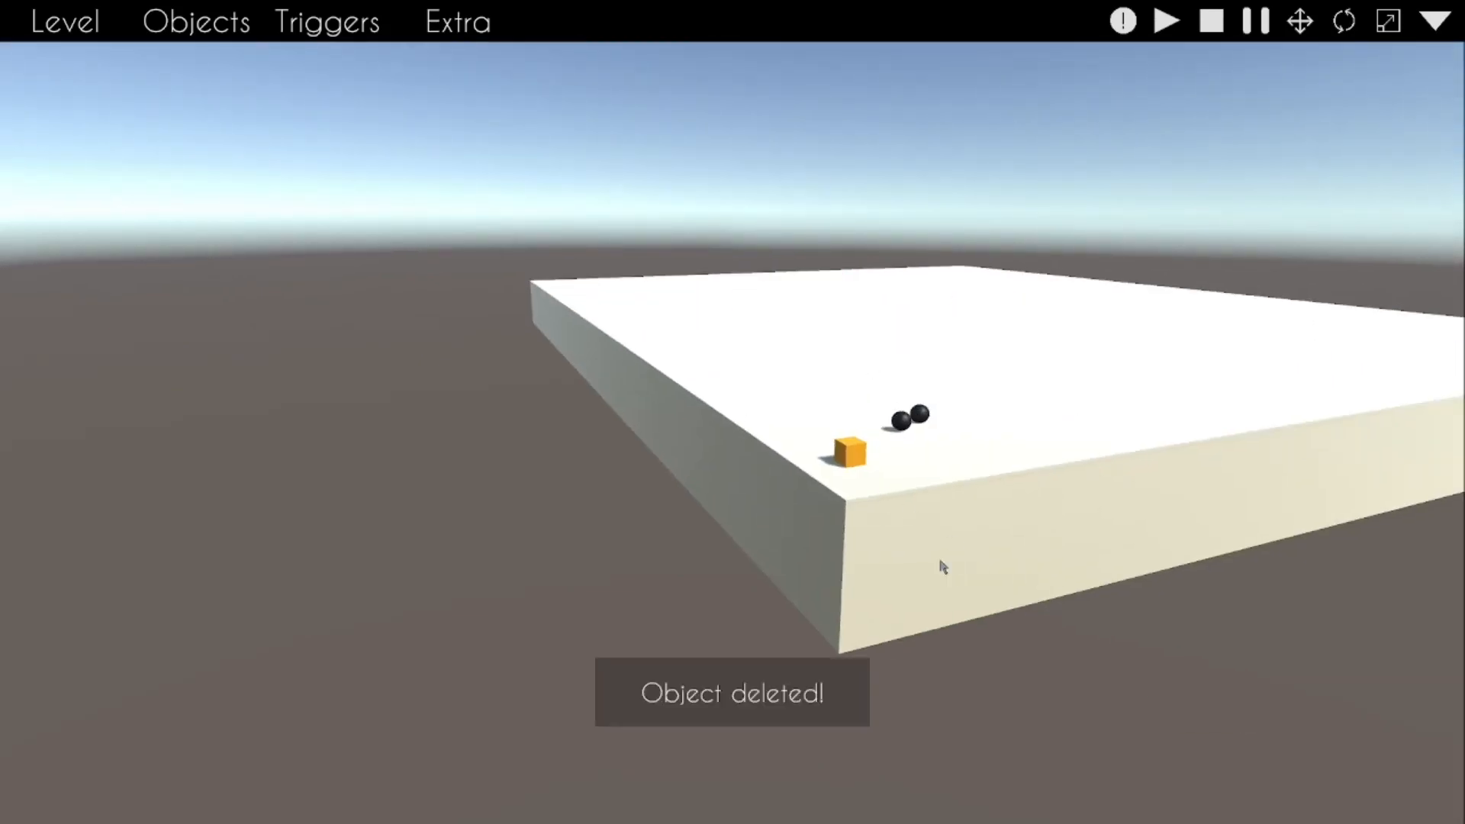
Step: Delete the black sphere copy that sits just behind the original on the platform
left_click(921, 415)
key("Delete")
key("w")
right_click_drag(849, 544, 682, 380)
Step: Copy and paste the remaining black sphere above the platform, and delete the pasted copy
left_click(682, 379)
key("ctrl+c")
key("ctrl+v")
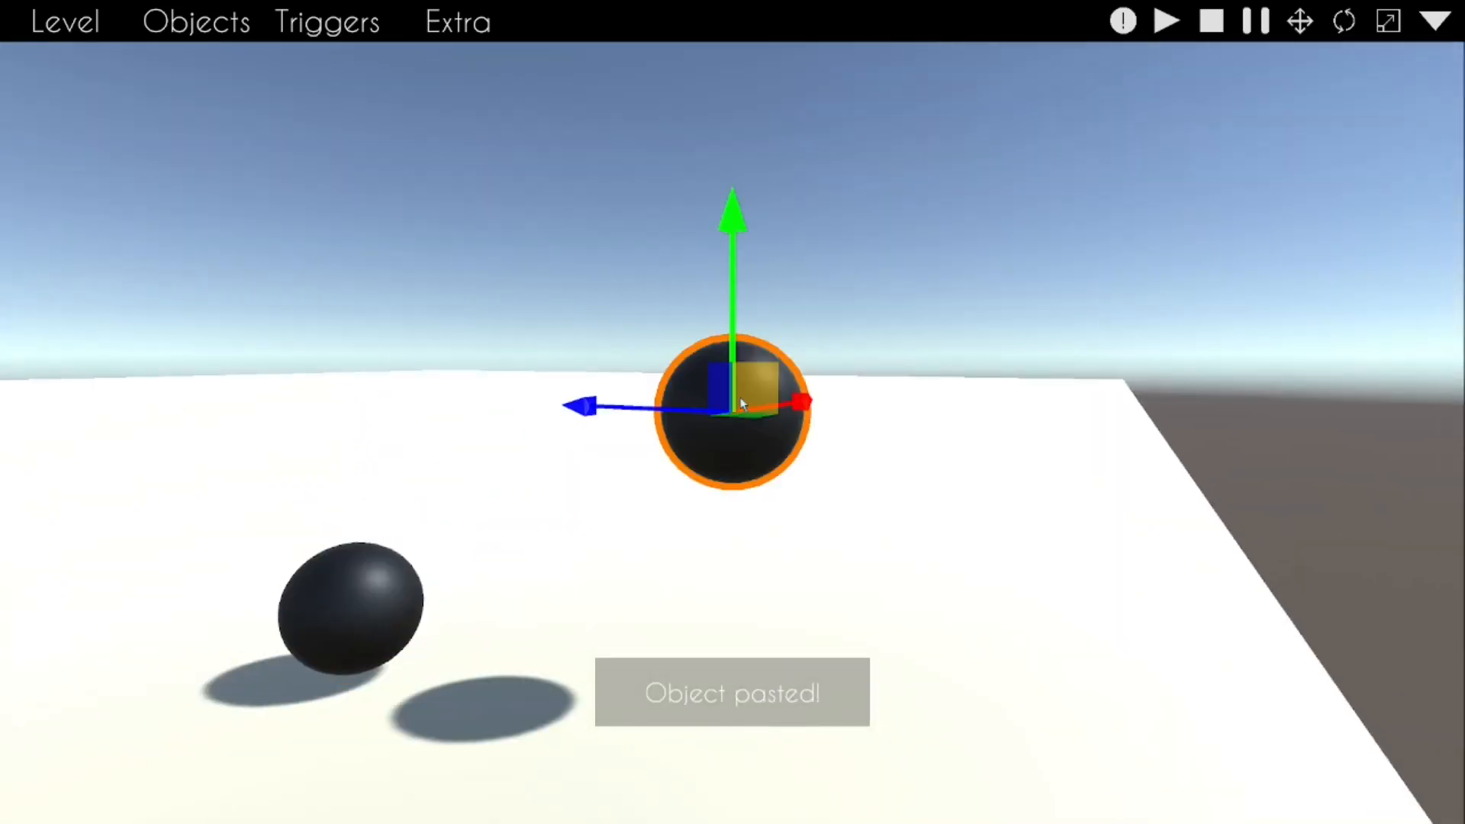
key("Delete")
right_click_drag(742, 401, 725, 418)
left_click(834, 378)
key("Delete")
Step: Select the remaining black sphere, and read the duplicate, gizmo, save and playback shortcuts in the Help text
right_click_drag(834, 378, 793, 358)
key("s")
left_click(916, 305)
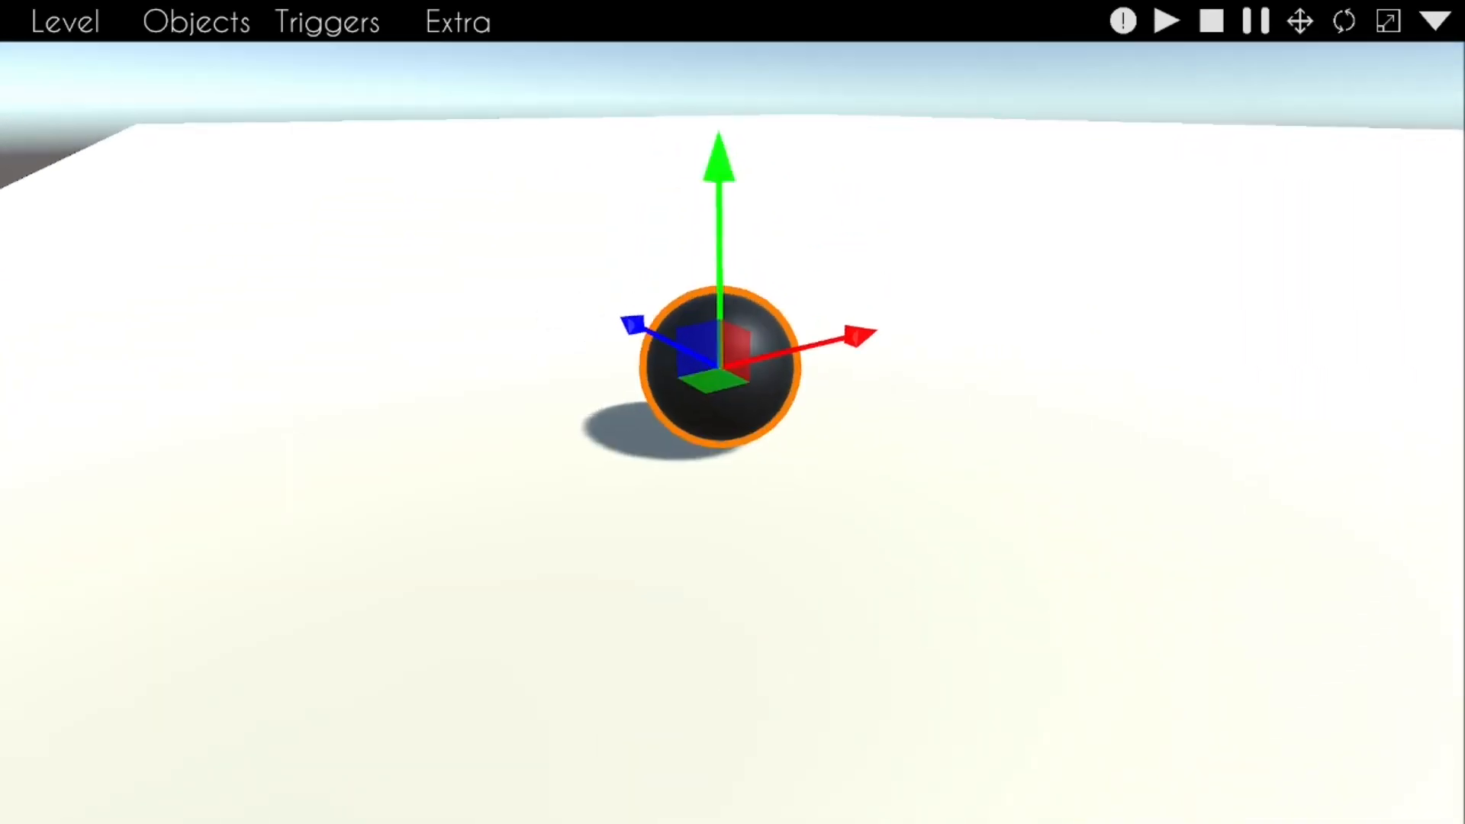
left_click(1126, 21)
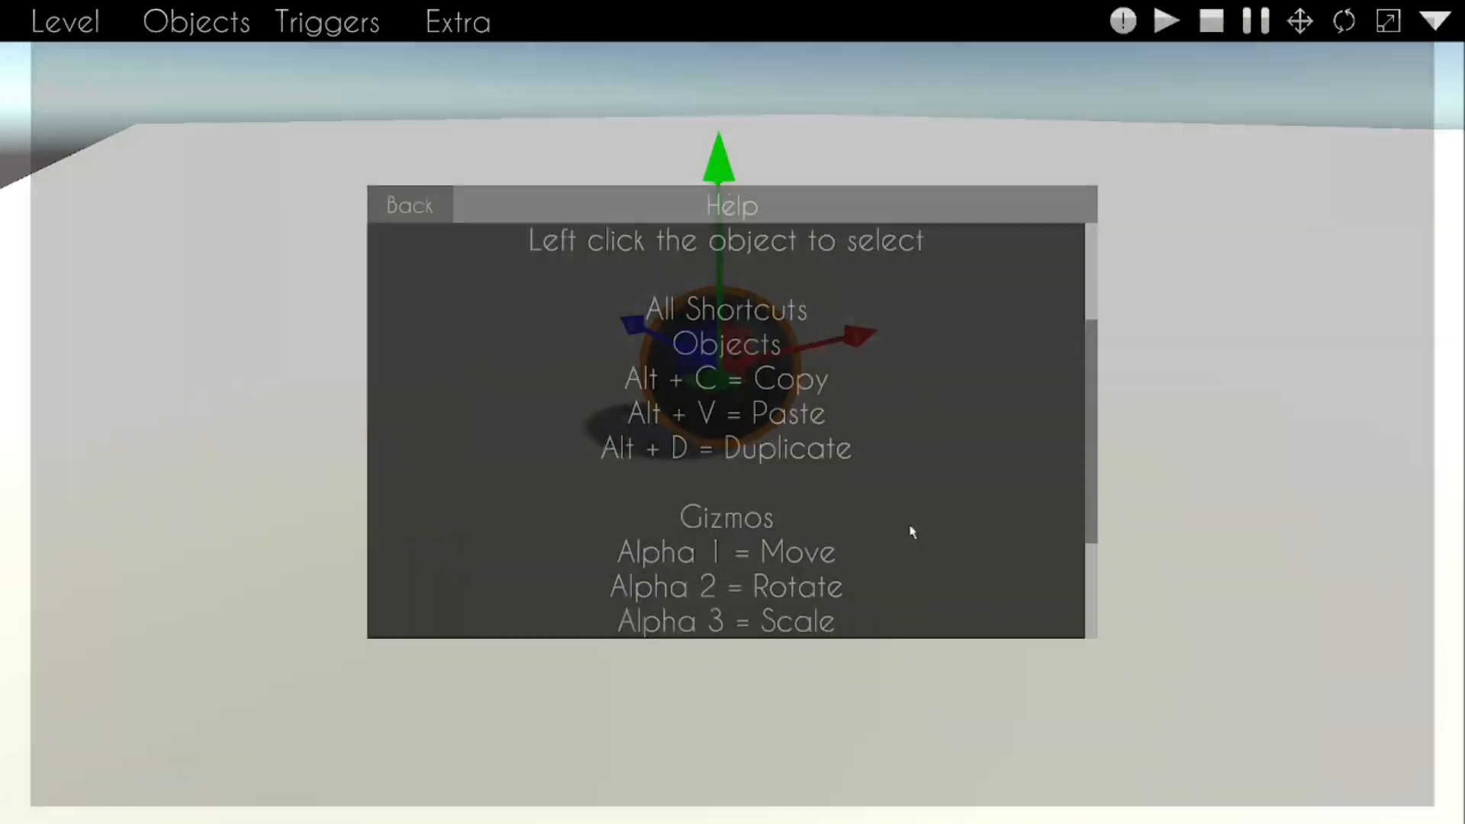
scroll(925, 373, "down", 5)
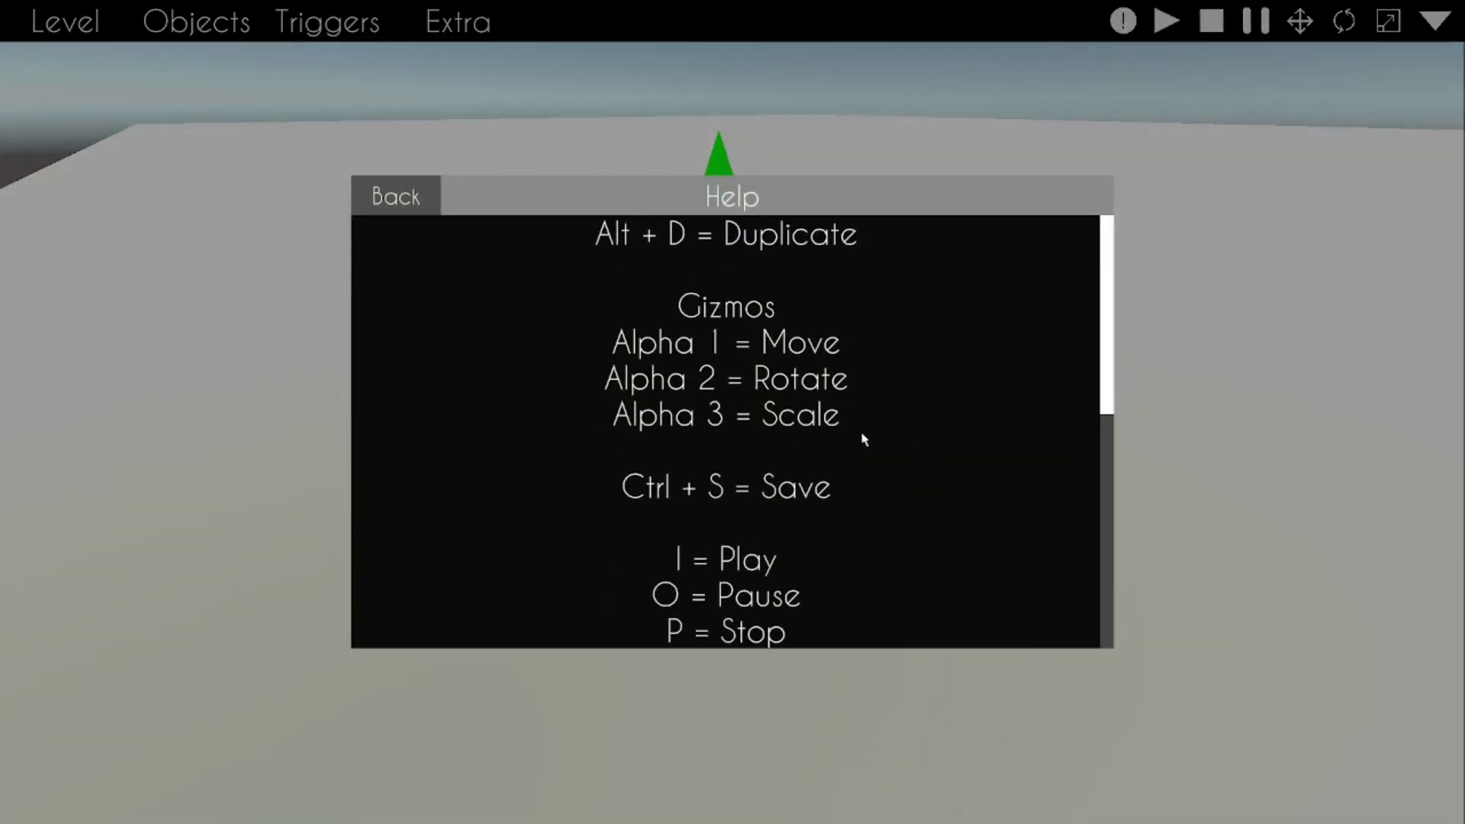
scroll(885, 473, "up", 3)
left_click(423, 194)
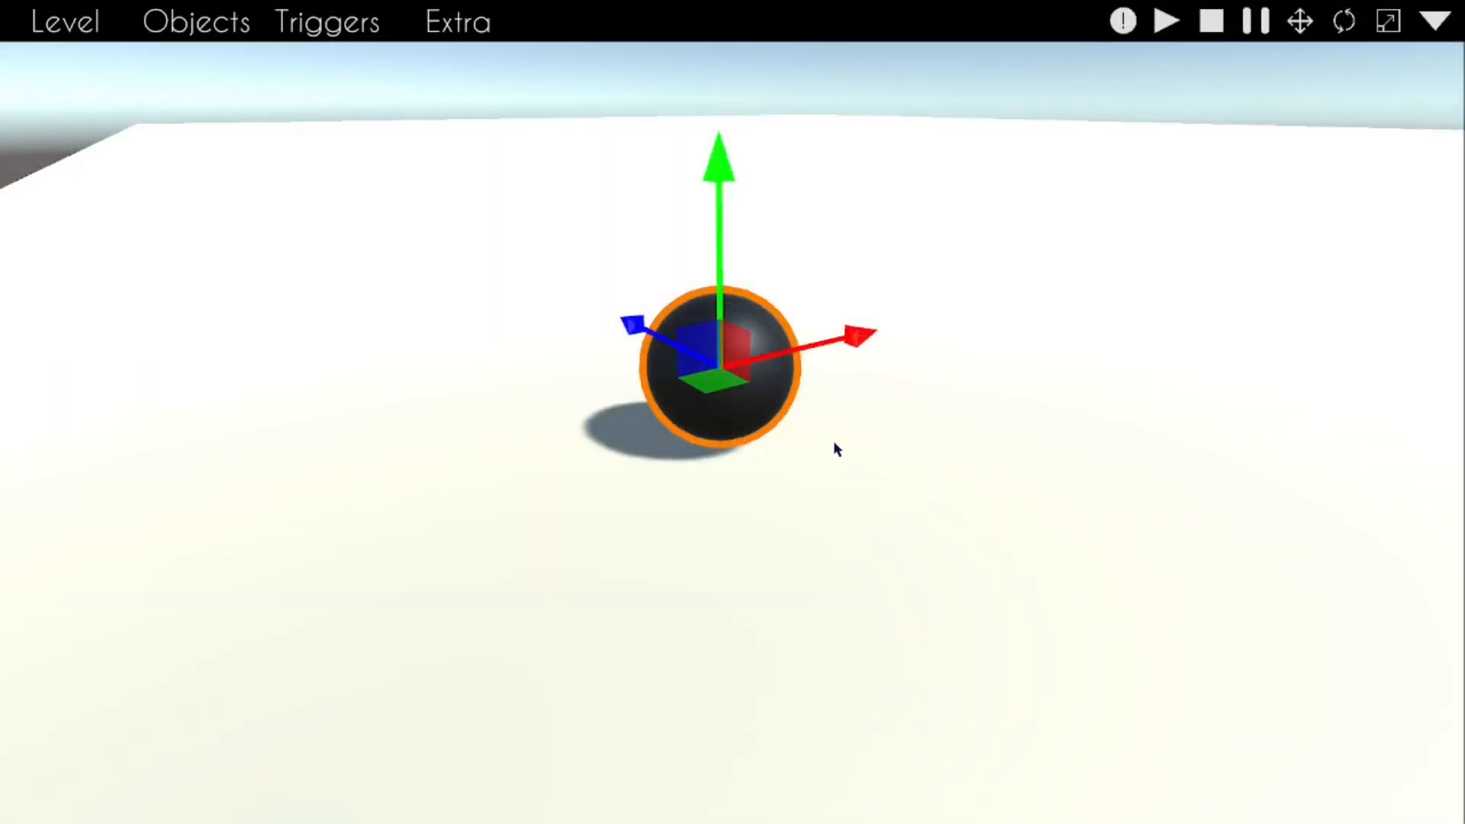
Step: Duplicate the black sphere in place, and move the duplicate aside on the platform before deleting it
key("ctrl+c")
key("ctrl+d")
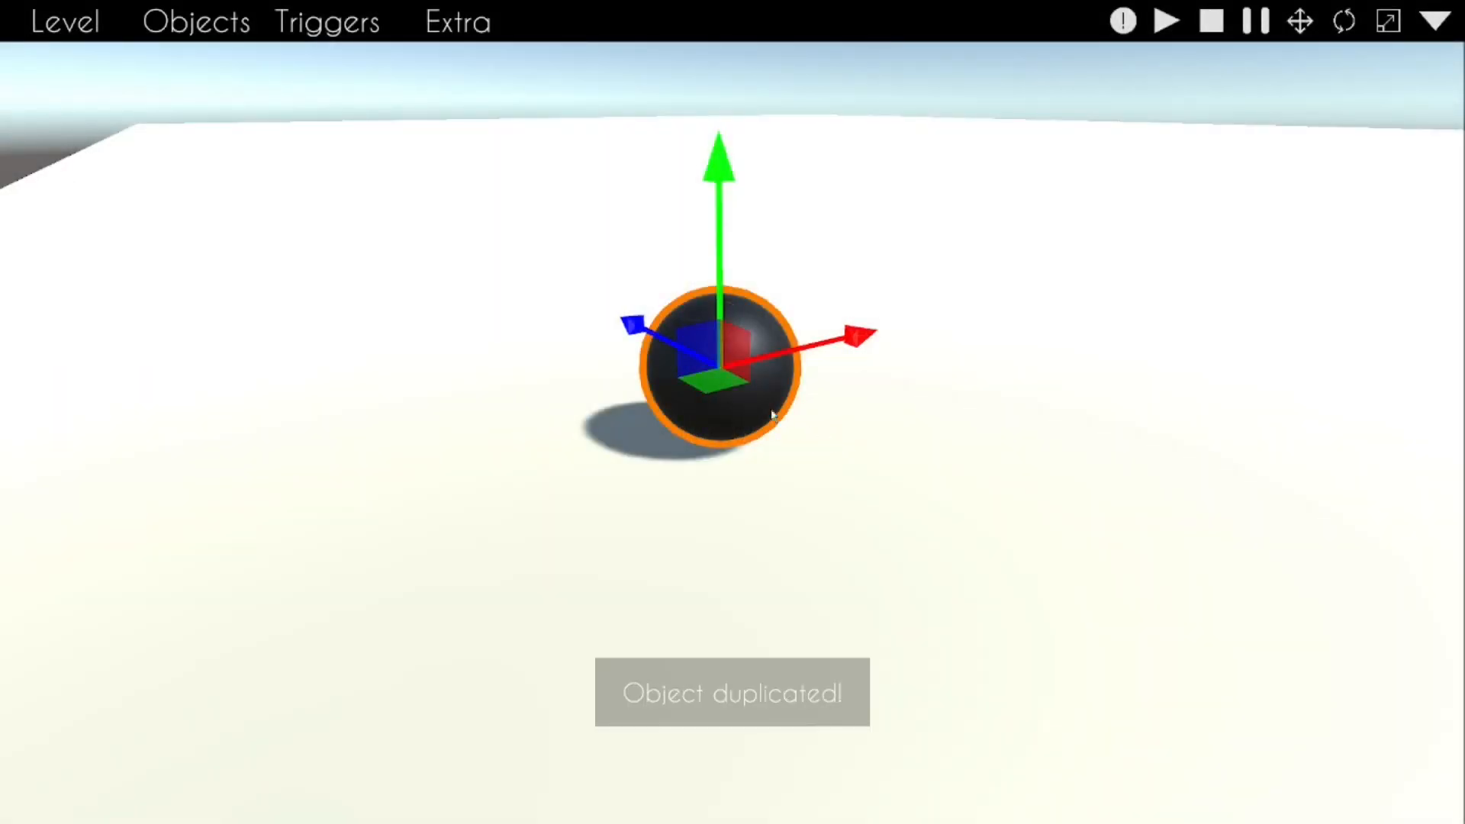
left_click_drag(715, 383, 813, 477)
key("Delete")
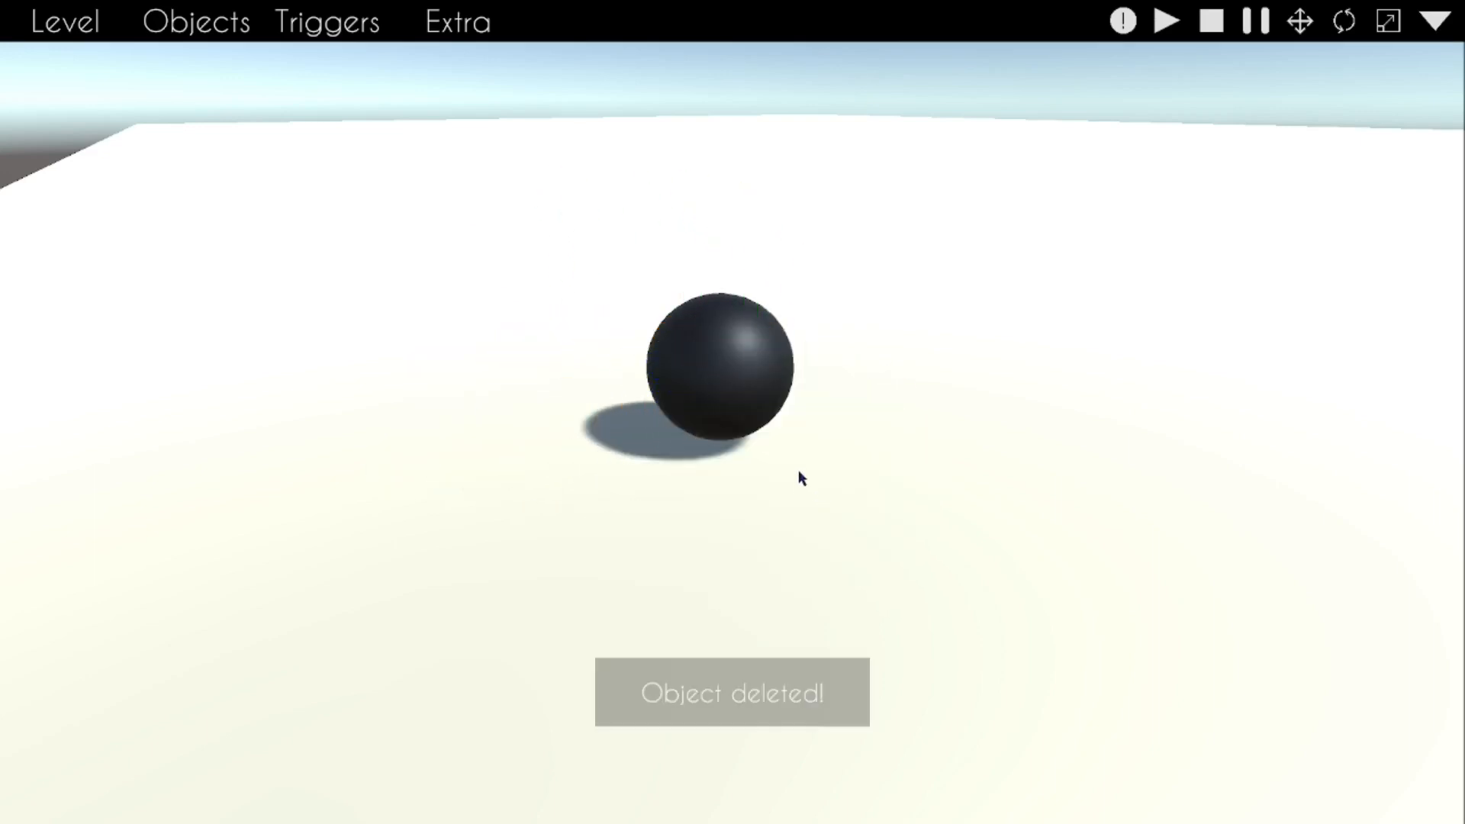
Step: Show the black sphere's transform properties and rename the object Ball
right_click_drag(798, 471, 809, 503)
key("s")
mouse_move(732, 412)
right_mouse_down()
mouse_move(687, 503)
mouse_move(686, 450)
mouse_move(725, 420)
right_mouse_up()
key("s")
left_click(723, 444)
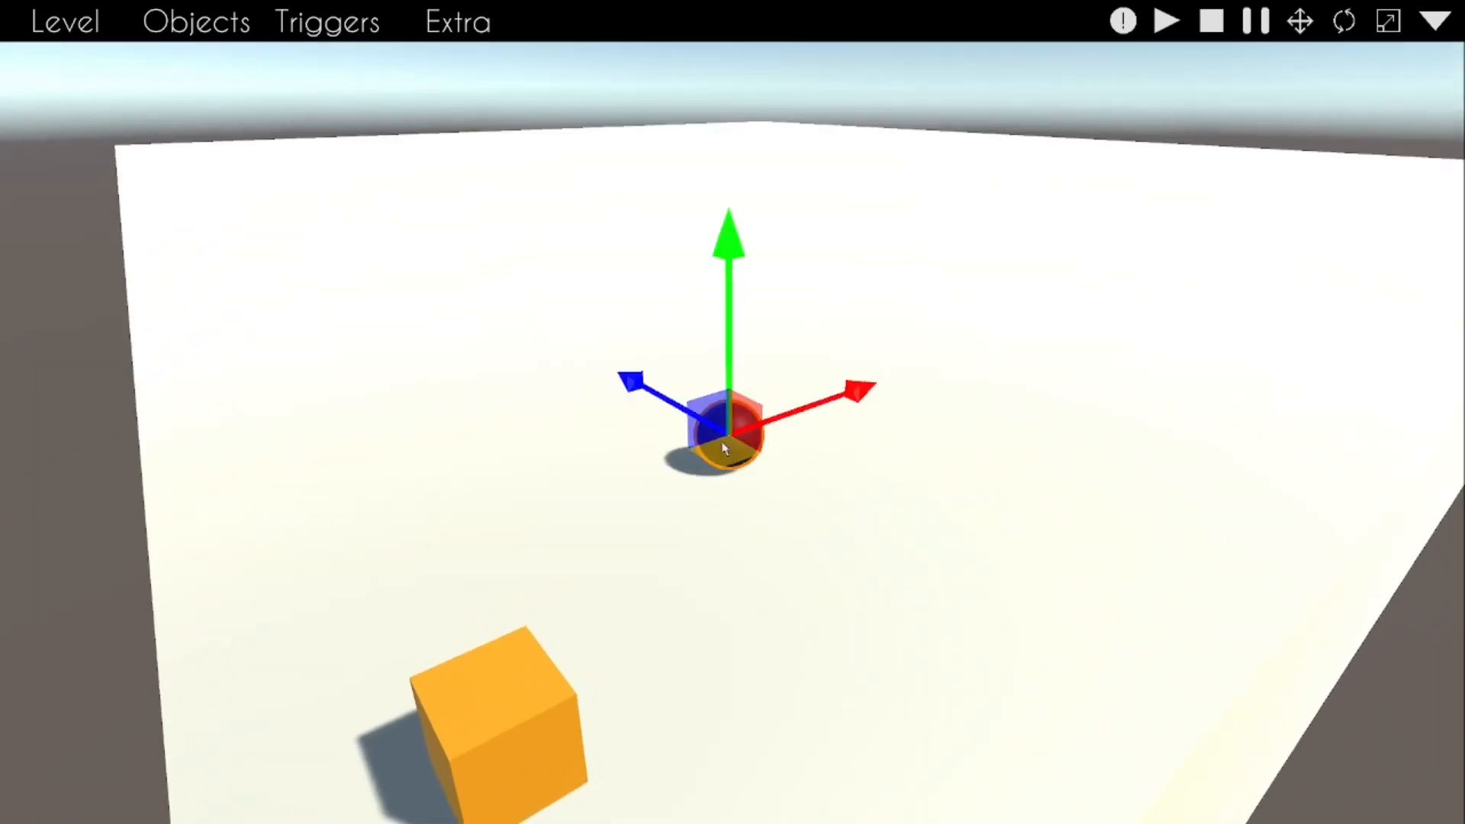
left_click(1438, 21)
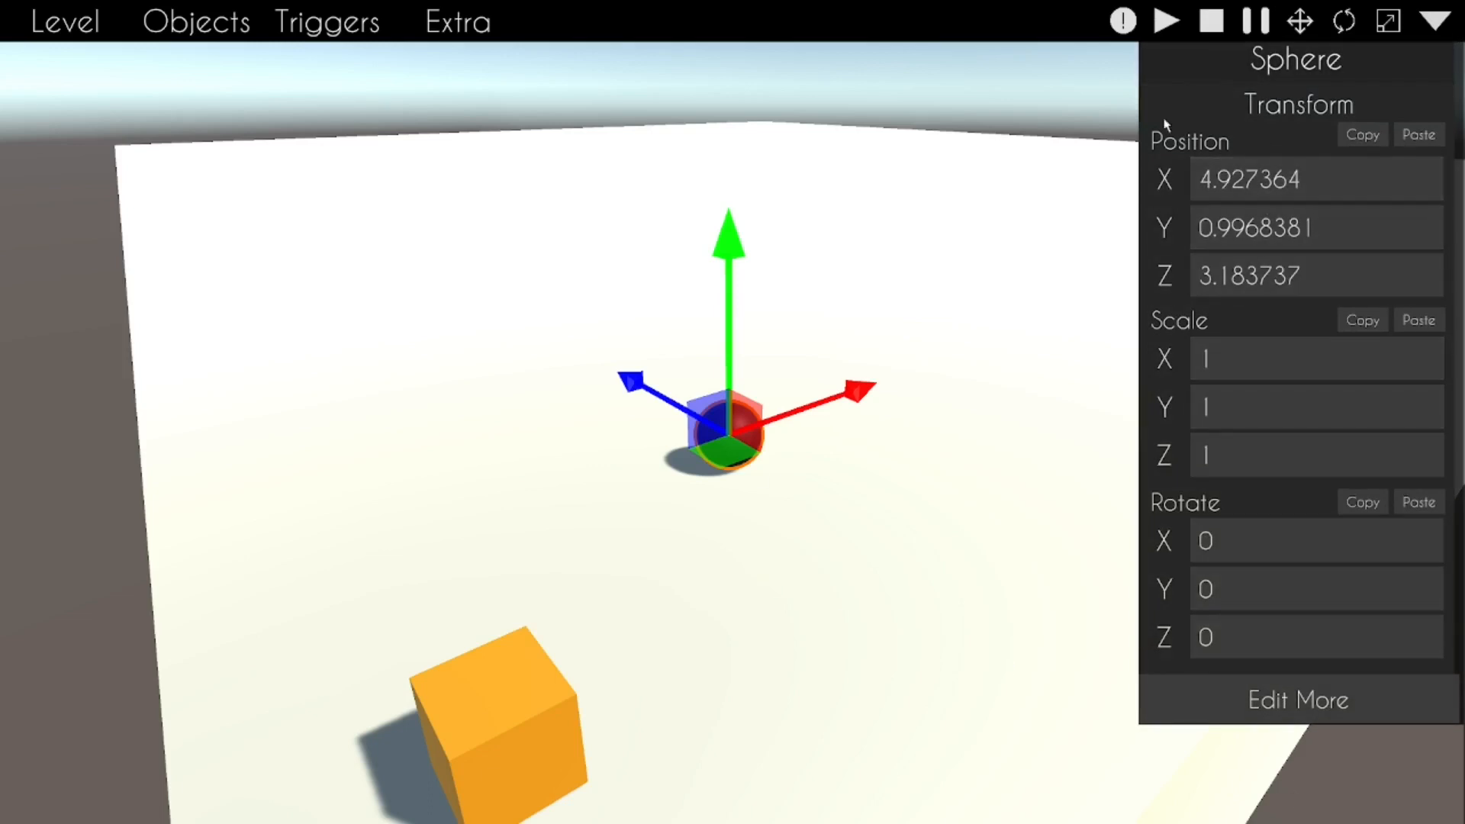
double_click(1335, 77)
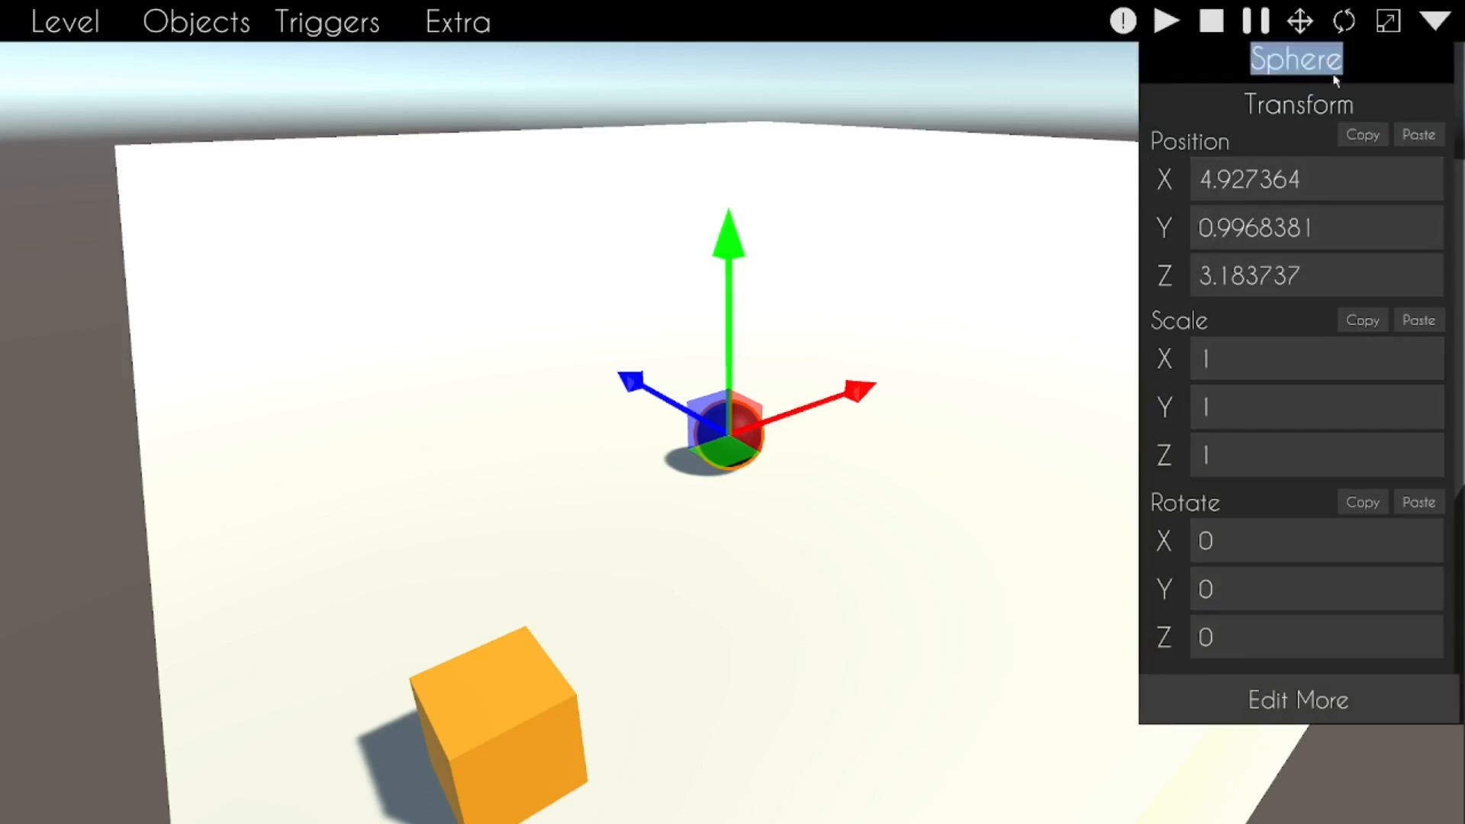
type("Ball")
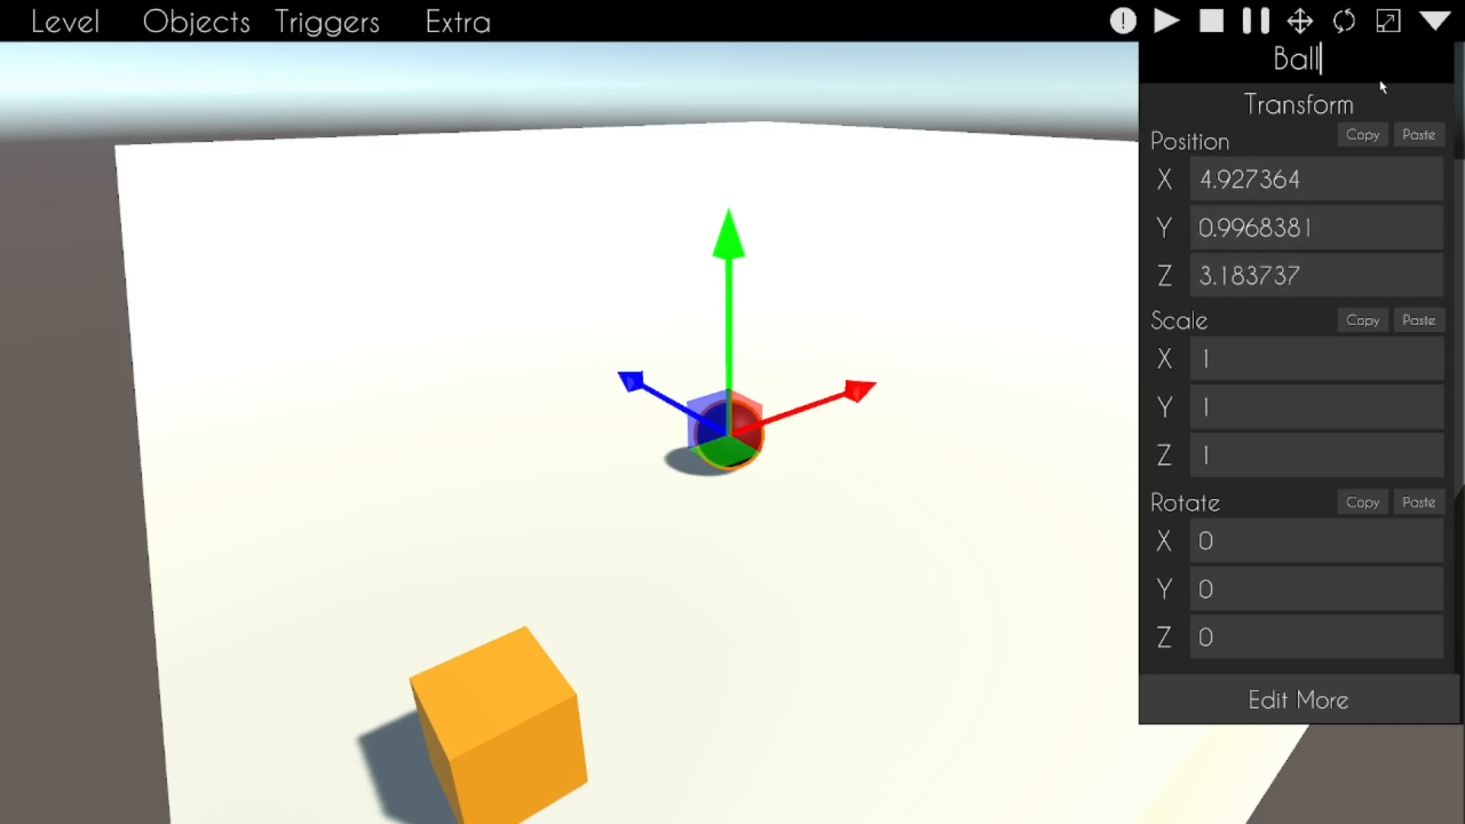
Step: Copy and paste Ball above the platform, paste a copy of that clone, and delete both clones
left_click(1011, 109)
left_click(749, 432)
key("ctrl+c")
key("ctrl+v")
double_click(1282, 65)
left_click(903, 457)
left_click(726, 425)
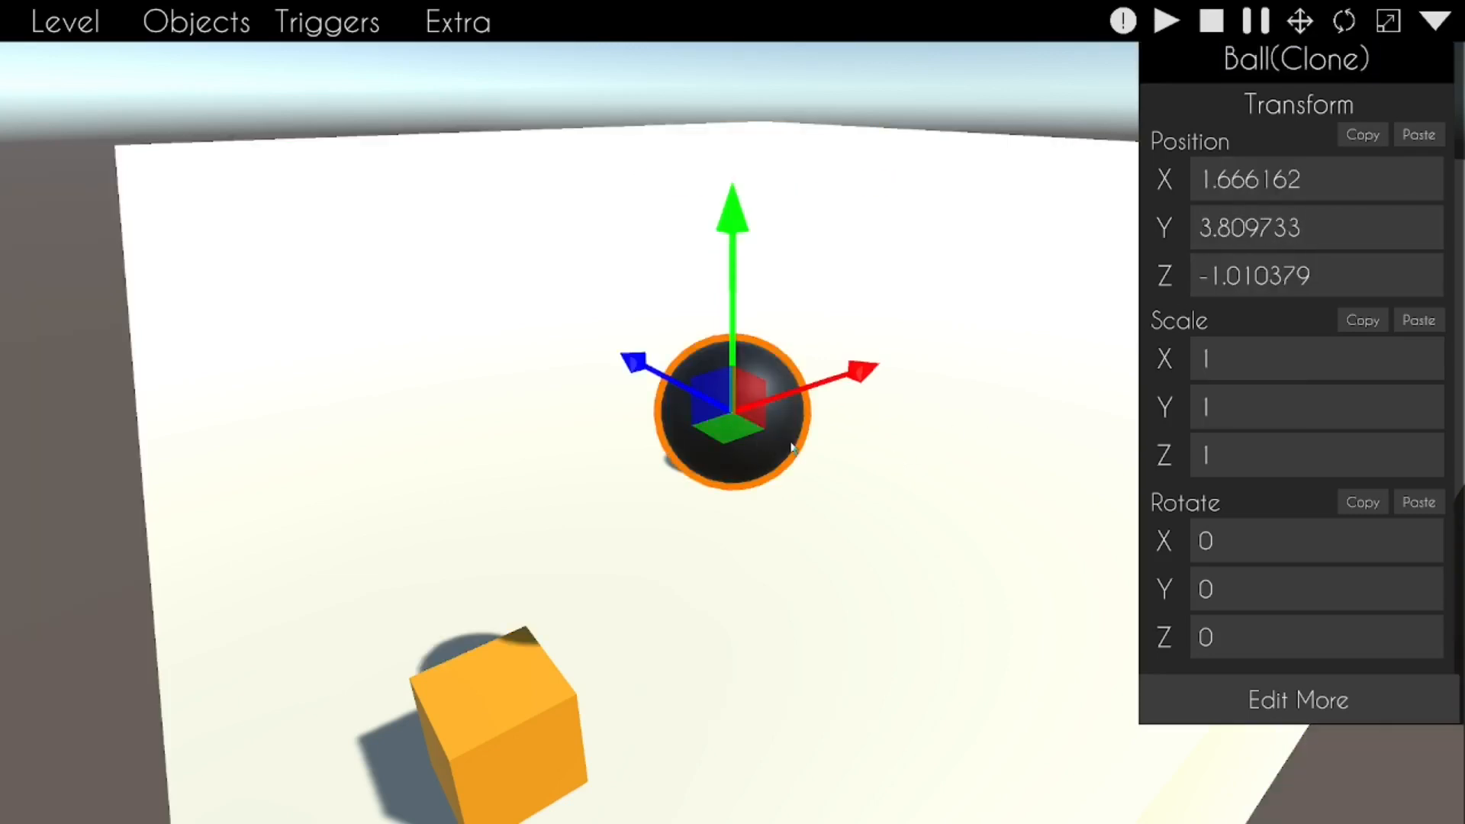
key("ctrl+c")
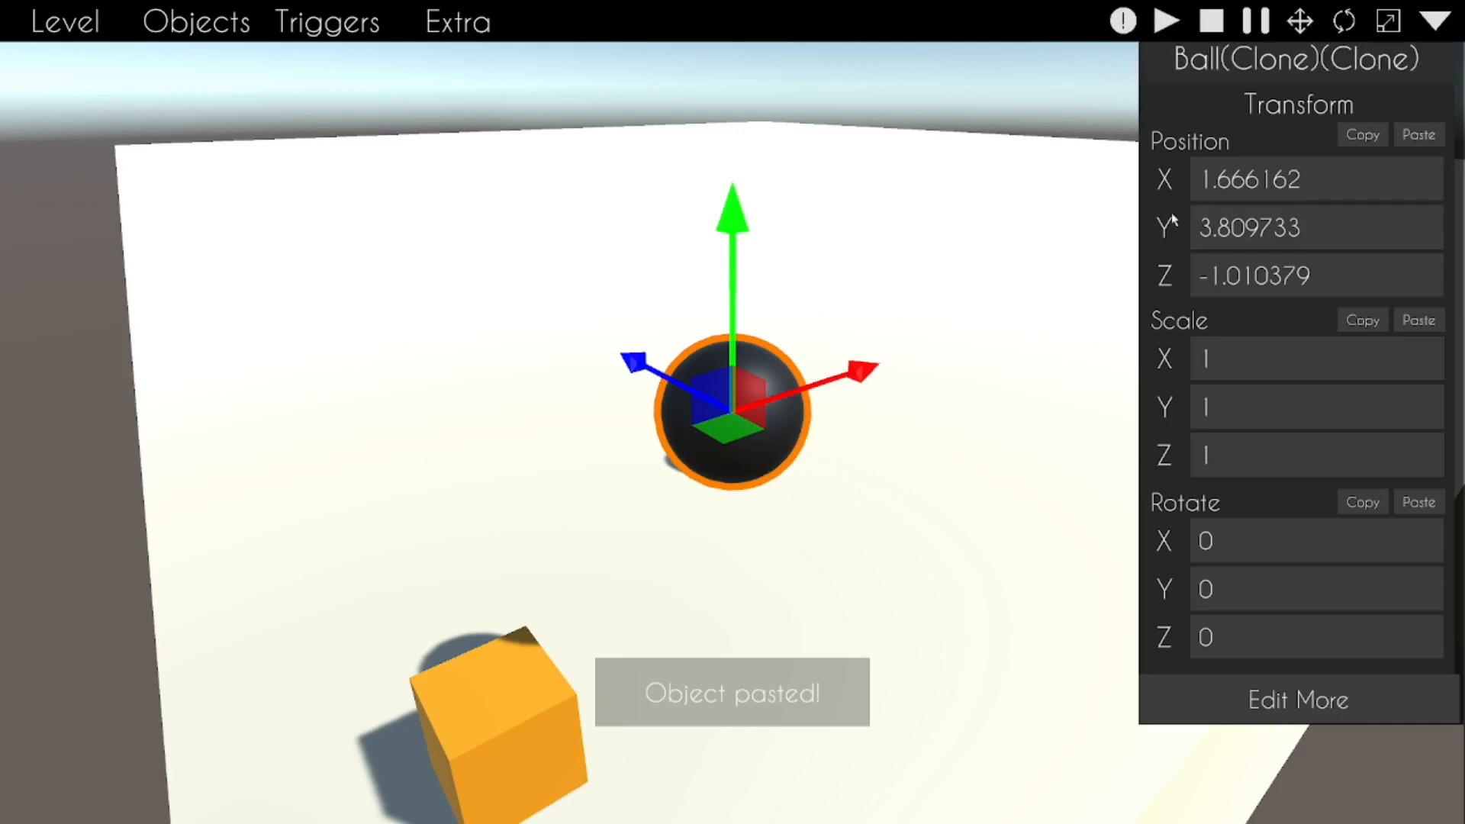
key("Delete")
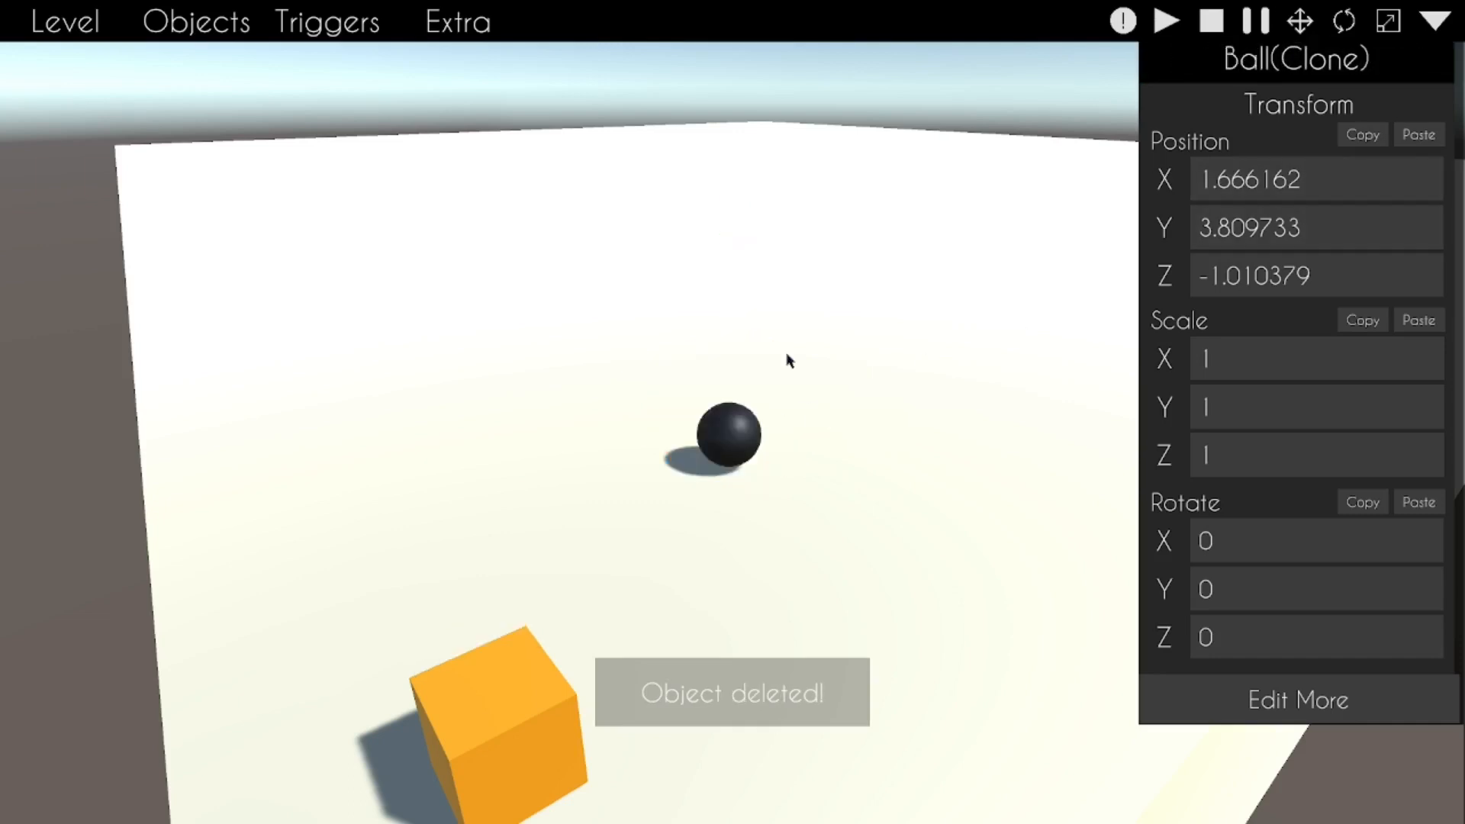
Step: Move Ball across the platform's surface to about X 2.8, Z 10.35
left_click(743, 463)
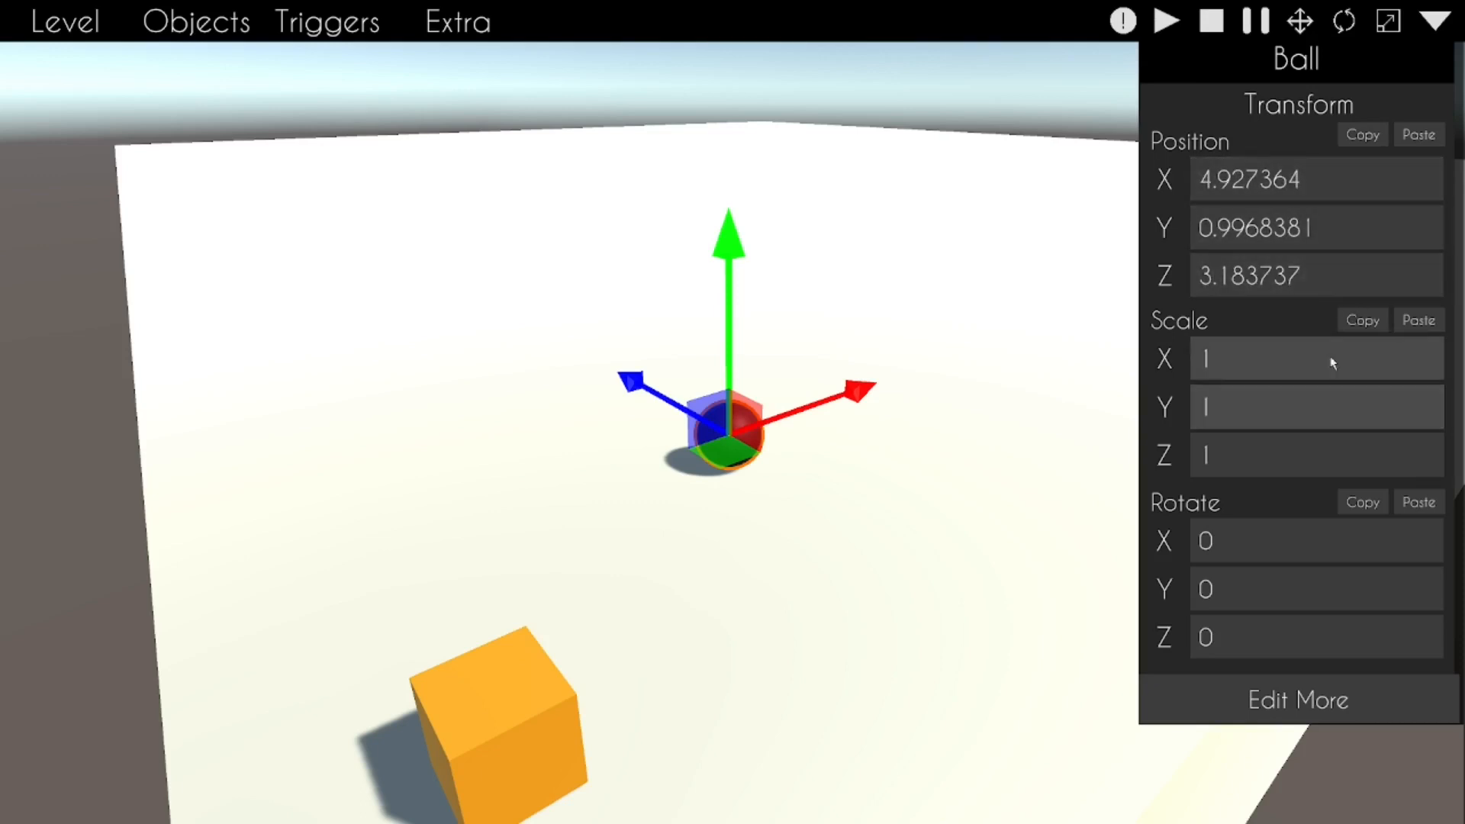
left_click_drag(726, 453, 428, 358)
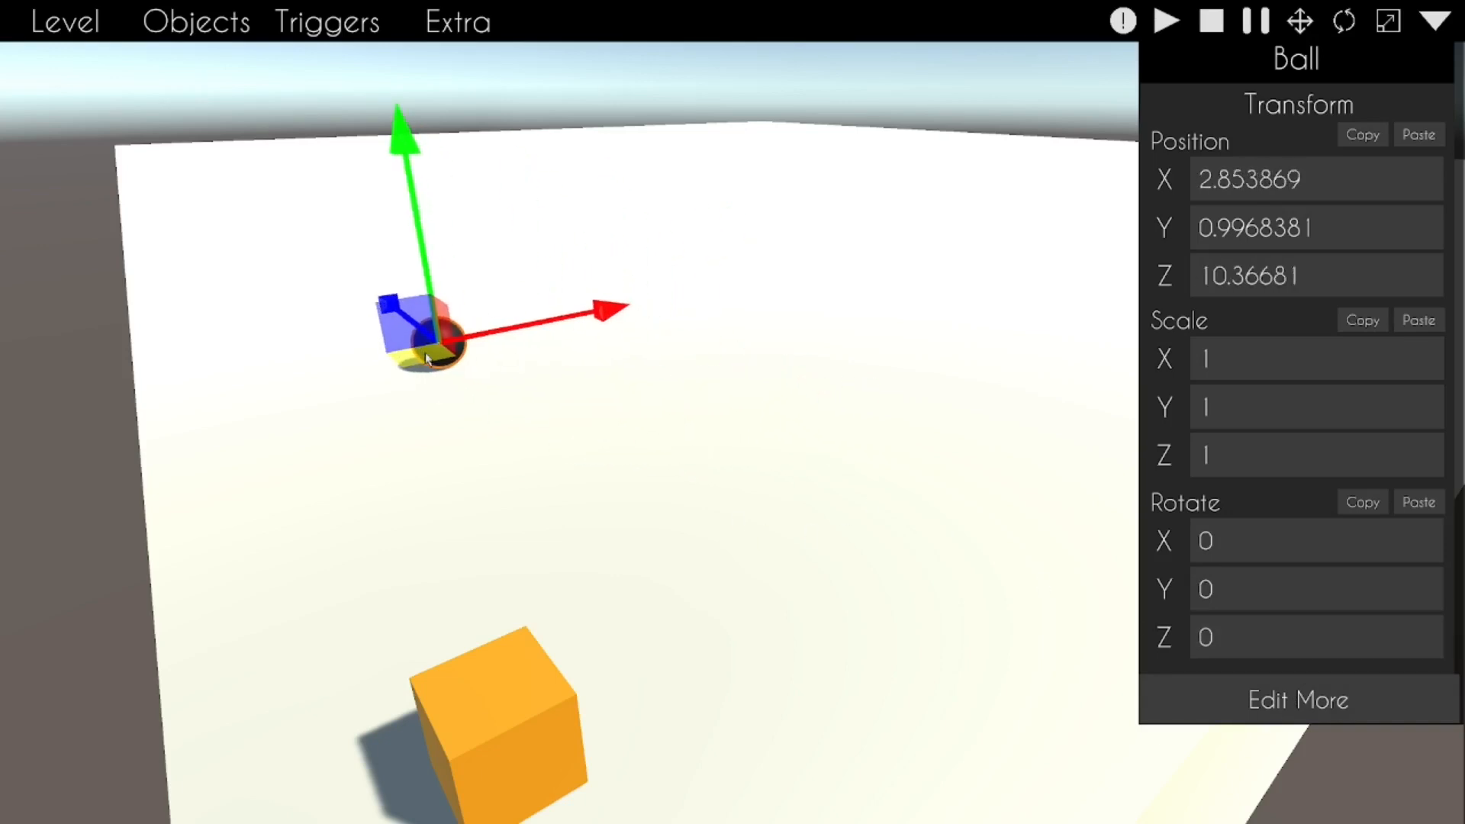
Step: Look through the available object types and add a new cube to the level
left_click(210, 10)
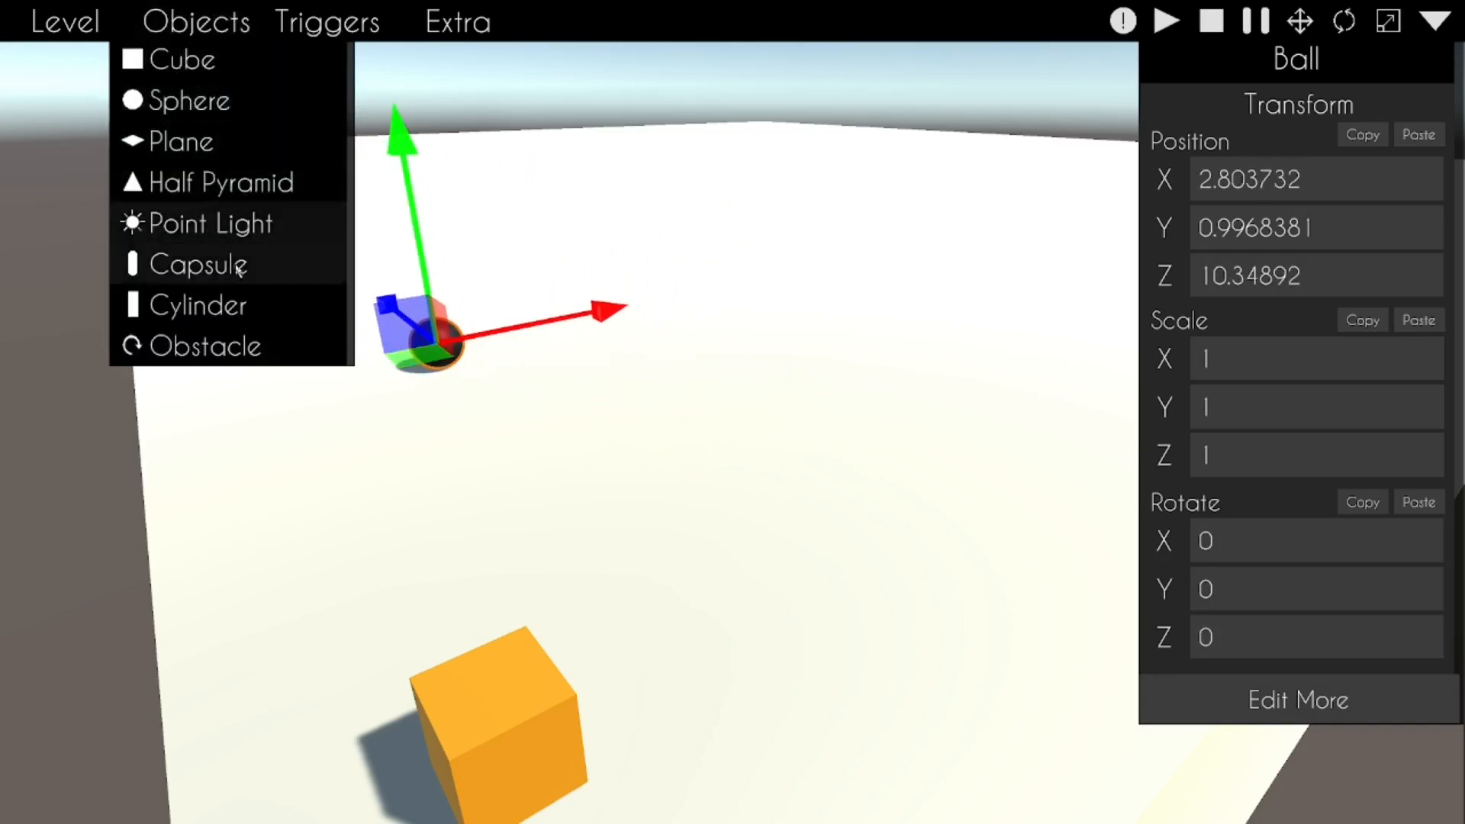
scroll(219, 221, "down", 3)
left_click(204, 35)
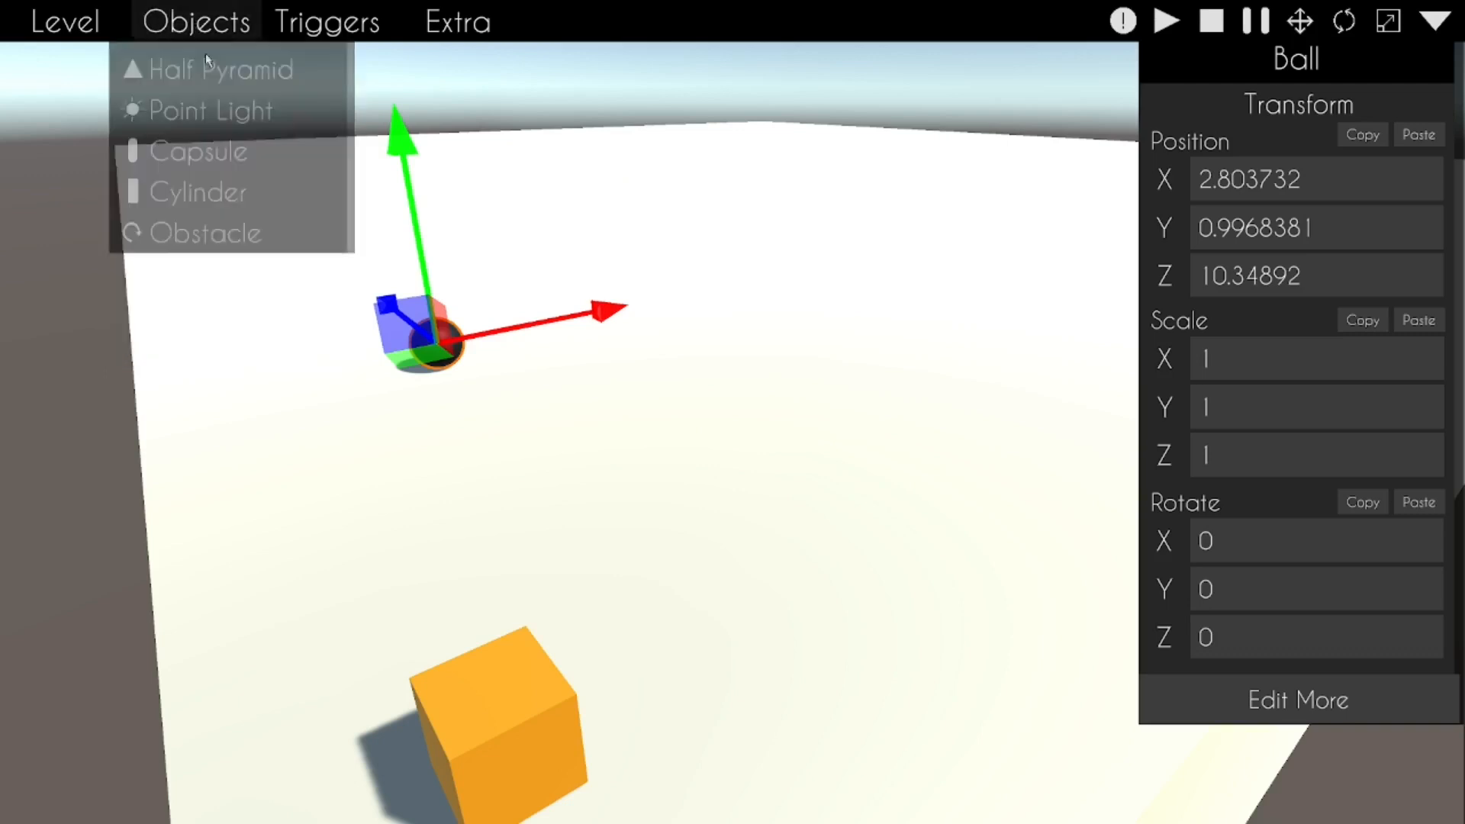
left_click(204, 23)
left_click(203, 62)
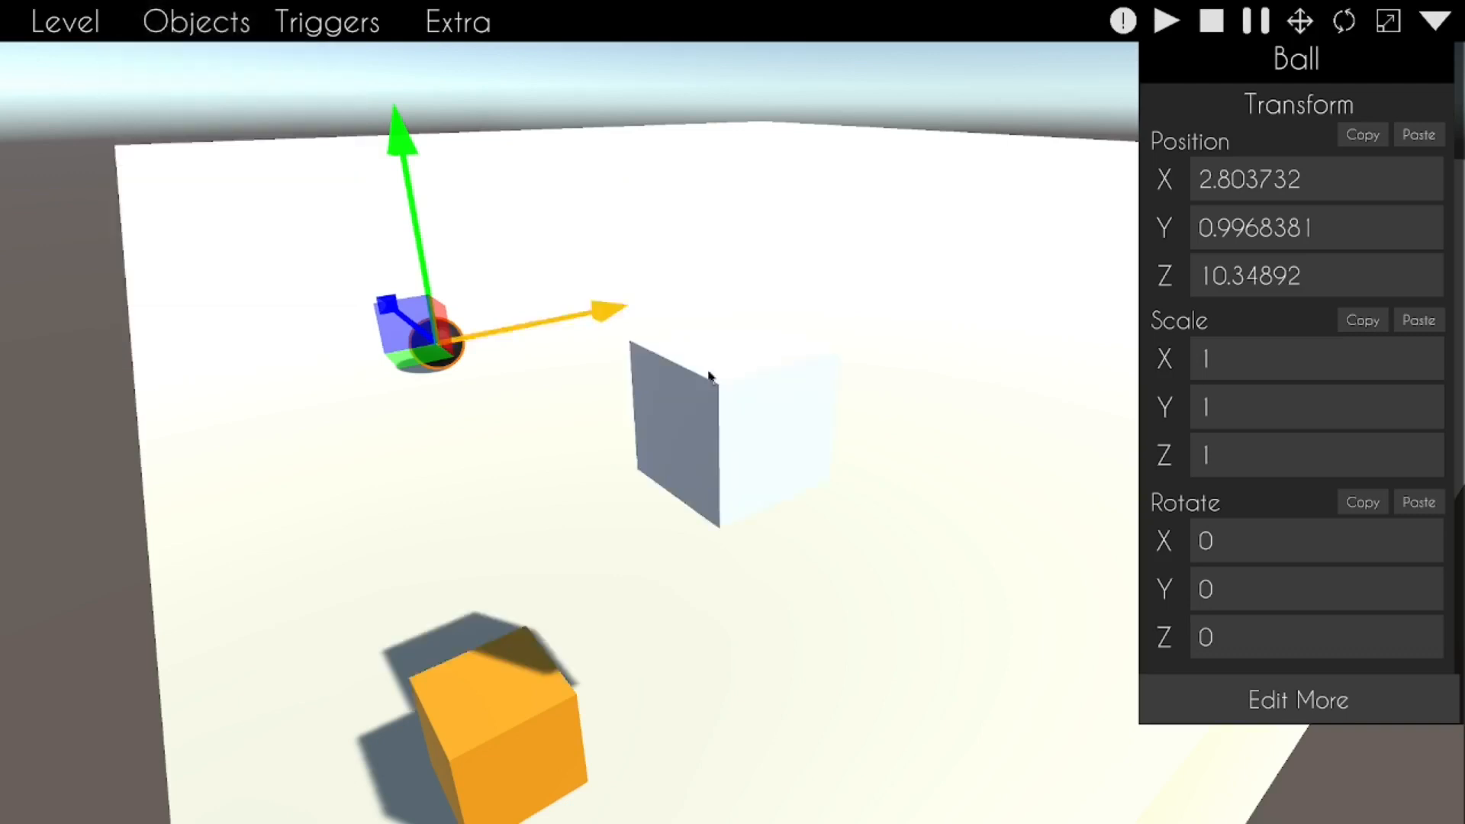
Step: Set the new cube's colour to black and apply the change
left_click(1348, 707)
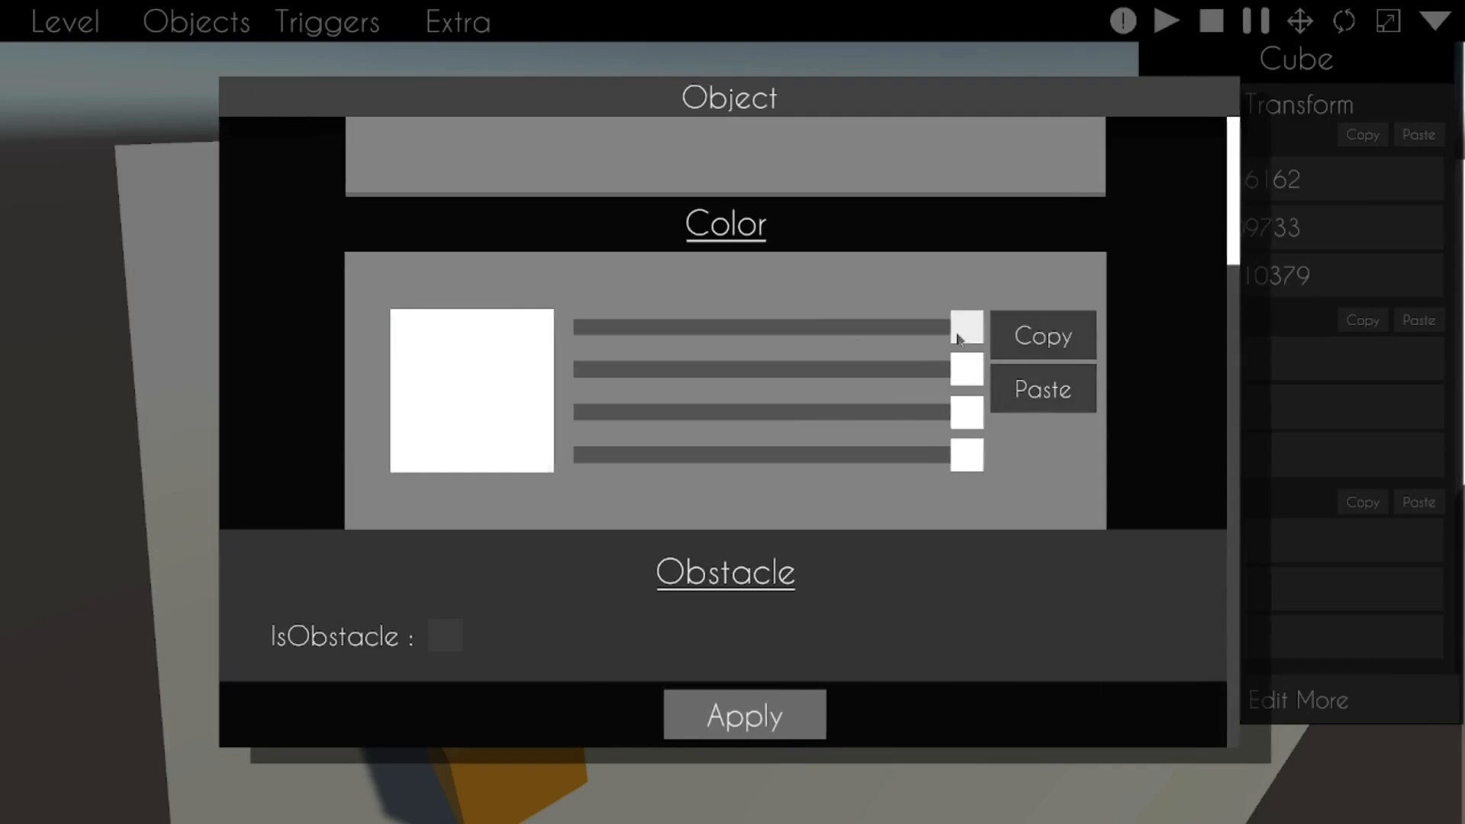
left_click_drag(959, 333, 574, 336)
left_click_drag(964, 374, 574, 376)
left_click_drag(965, 412, 580, 412)
left_click(746, 714)
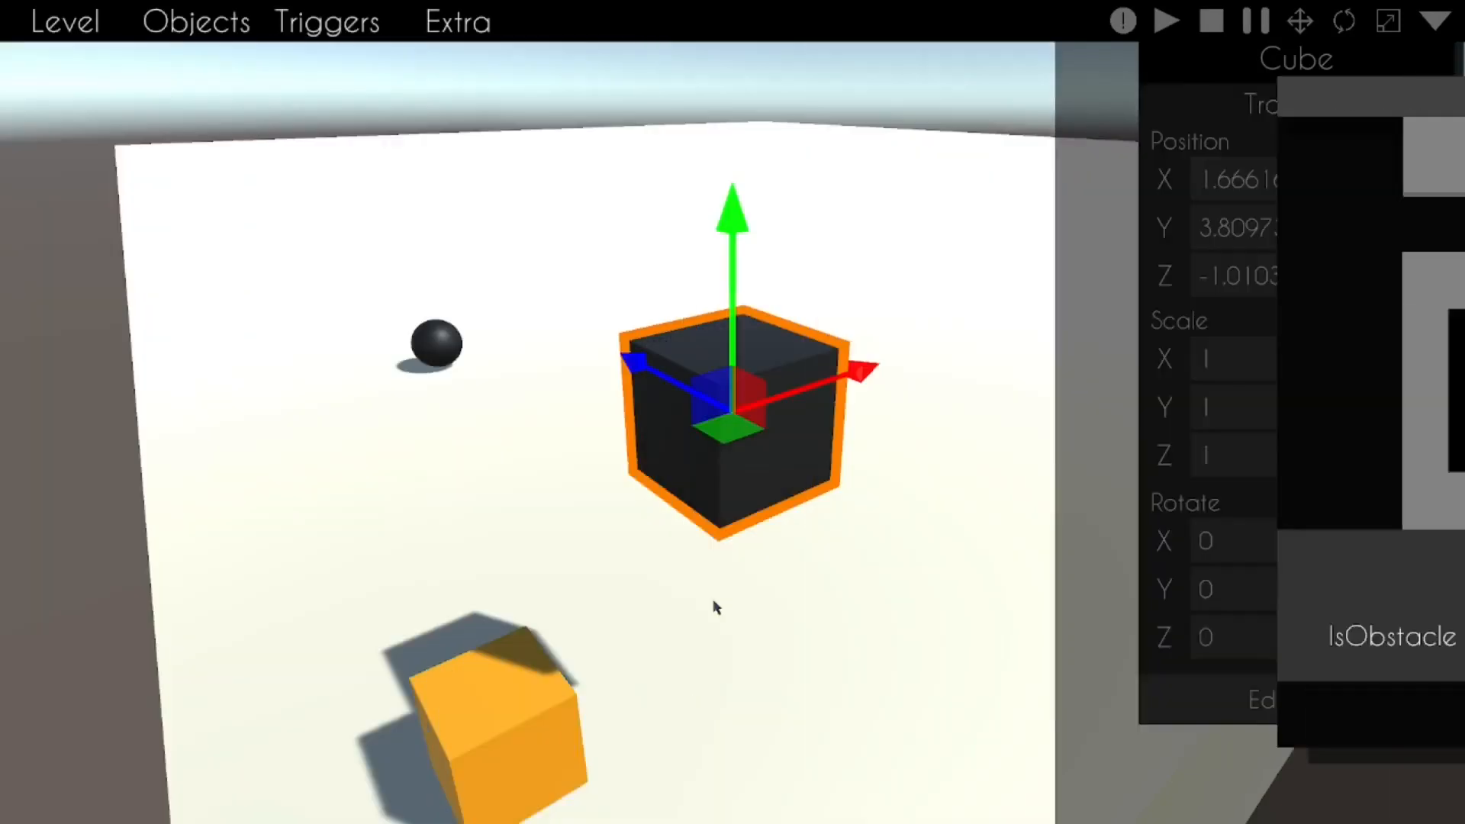
Step: Move the black cube across the platform and enlarge it uniformly to a scale of about 2.8
left_click_drag(732, 428, 862, 200)
key("e")
key("r")
key("w")
left_click_drag(744, 264, 774, 212)
left_click_drag(775, 213, 771, 294)
Step: Reselect the black cube and shift it along its axes to about X 7.18, Y 1.87, Z 5.32
left_click(629, 441)
right_click_drag(629, 441, 640, 447)
key("w")
key("w")
right_click_drag(734, 406, 734, 483)
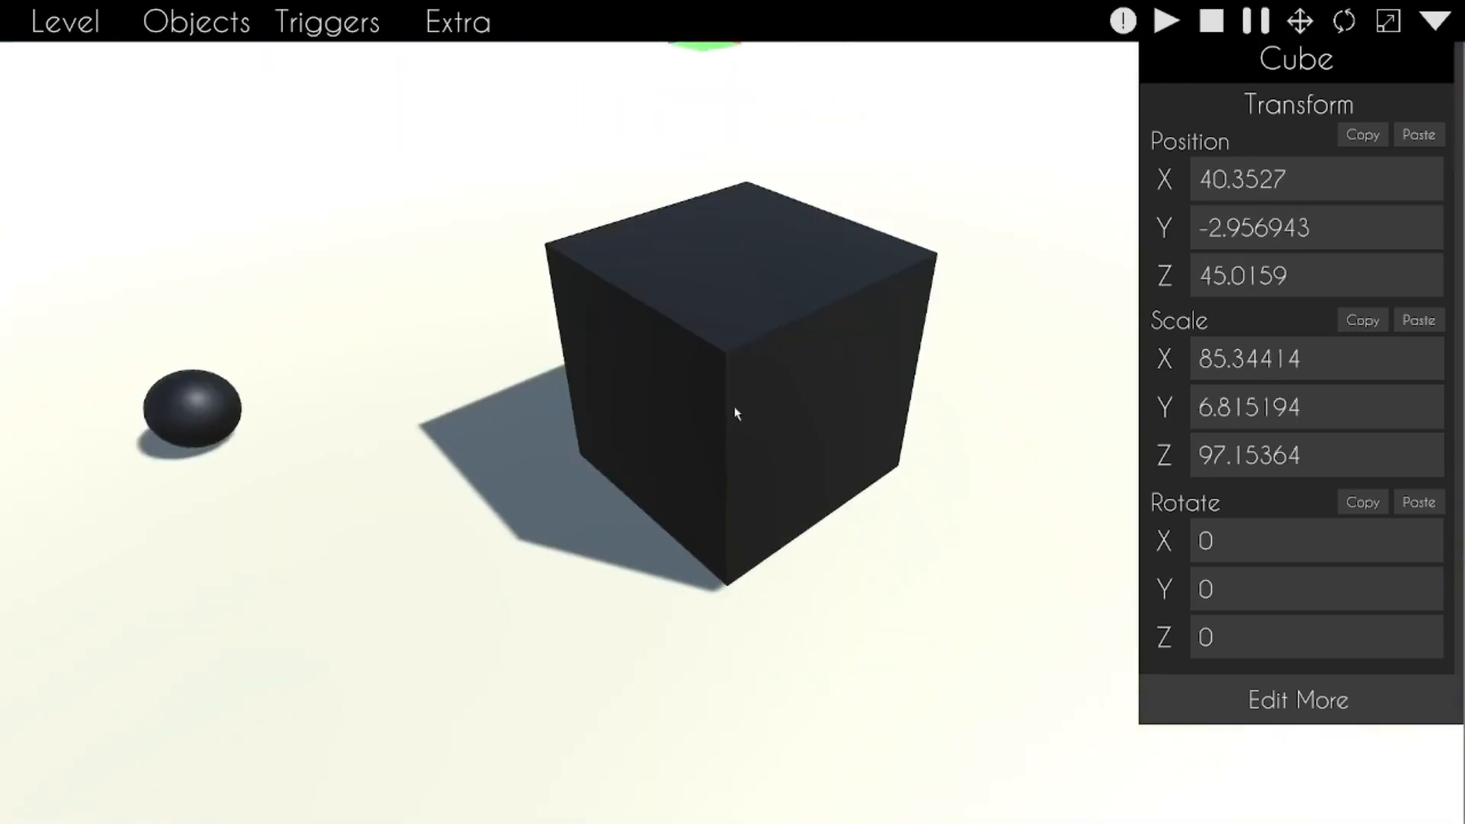
left_click(787, 395)
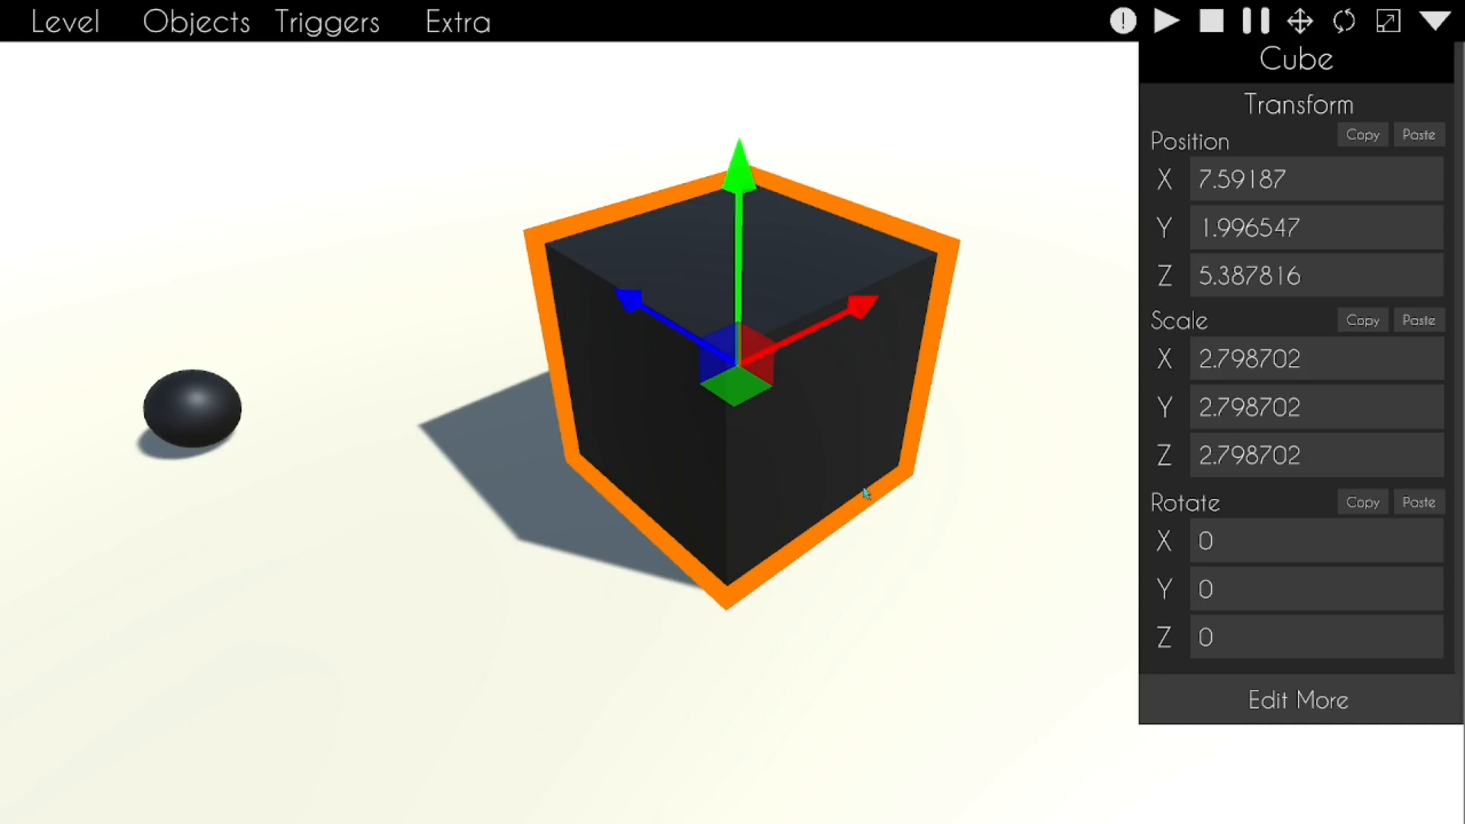
right_click_drag(863, 488, 873, 472)
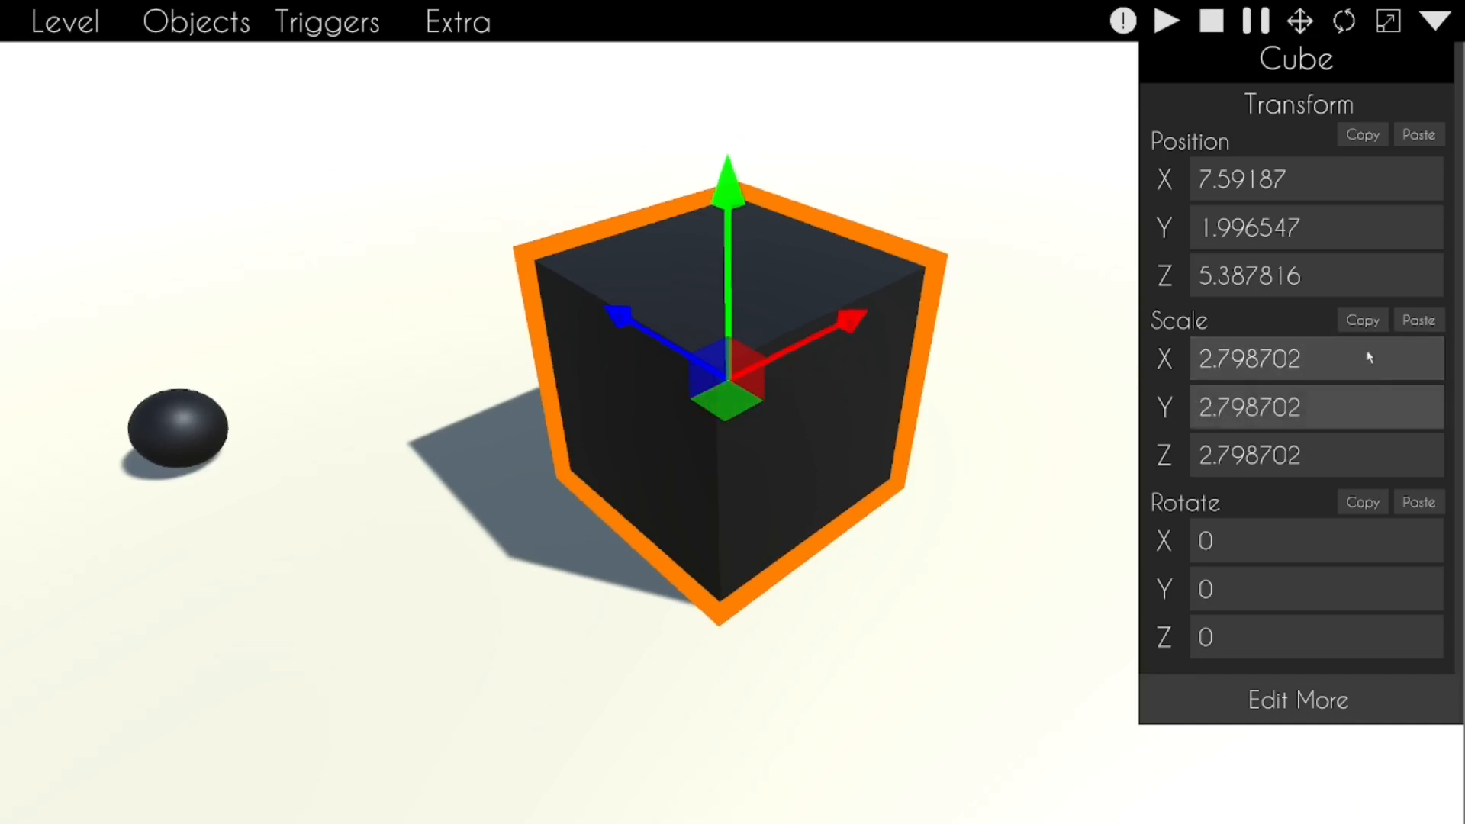
key("r")
left_click_drag(732, 388, 702, 467)
key("w")
mouse_move(681, 199)
left_mouse_down()
mouse_move(680, 4)
mouse_move(681, 210)
left_mouse_up()
left_click_drag(607, 329, 534, 305)
left_click_drag(763, 320, 696, 428)
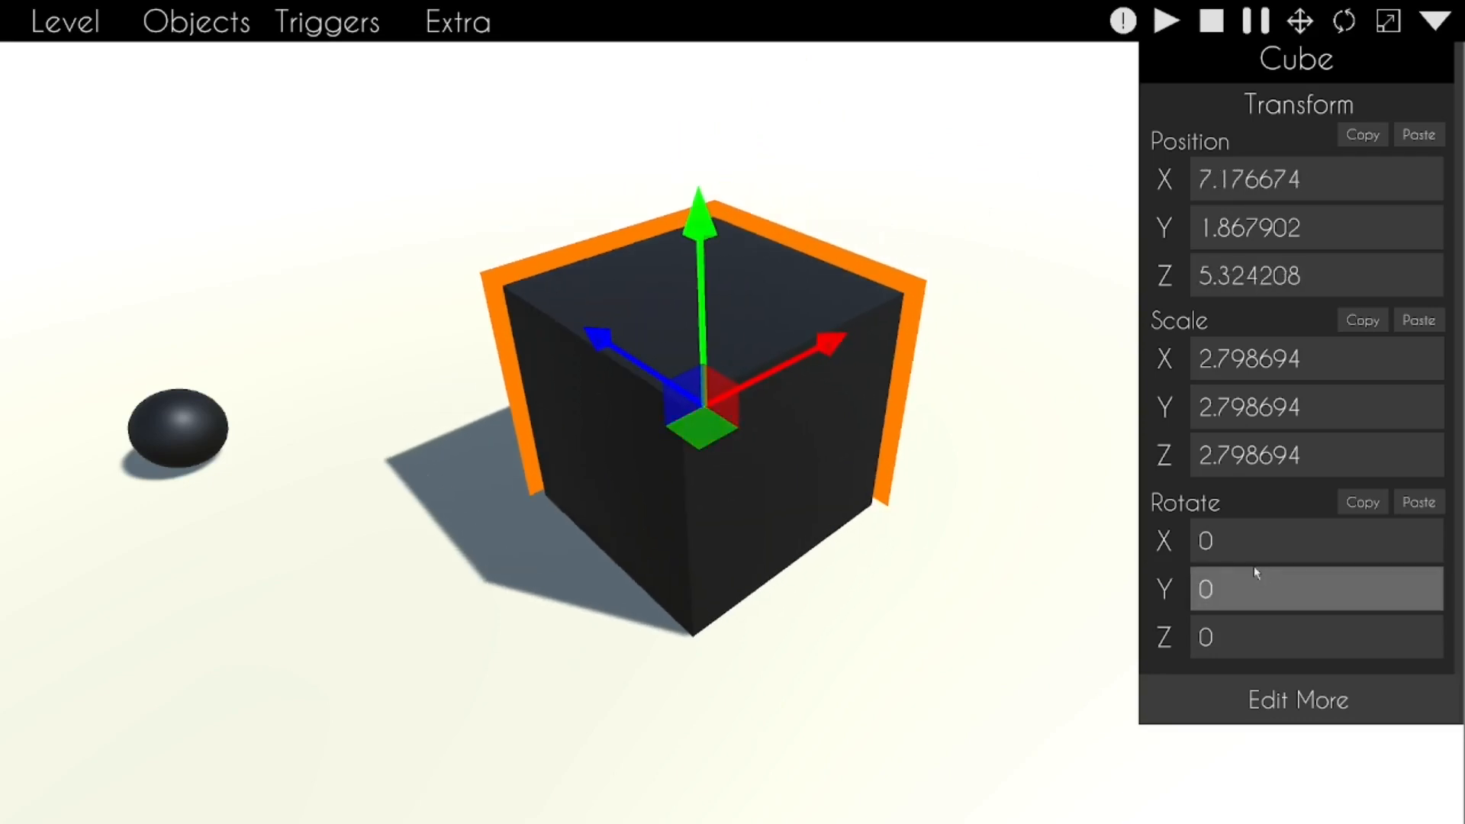
Step: Rotate the black cube freely to about X 304, Y 353, Z 19 degrees
key("e")
left_click_drag(723, 253, 649, 396)
left_click_drag(632, 301, 898, 437)
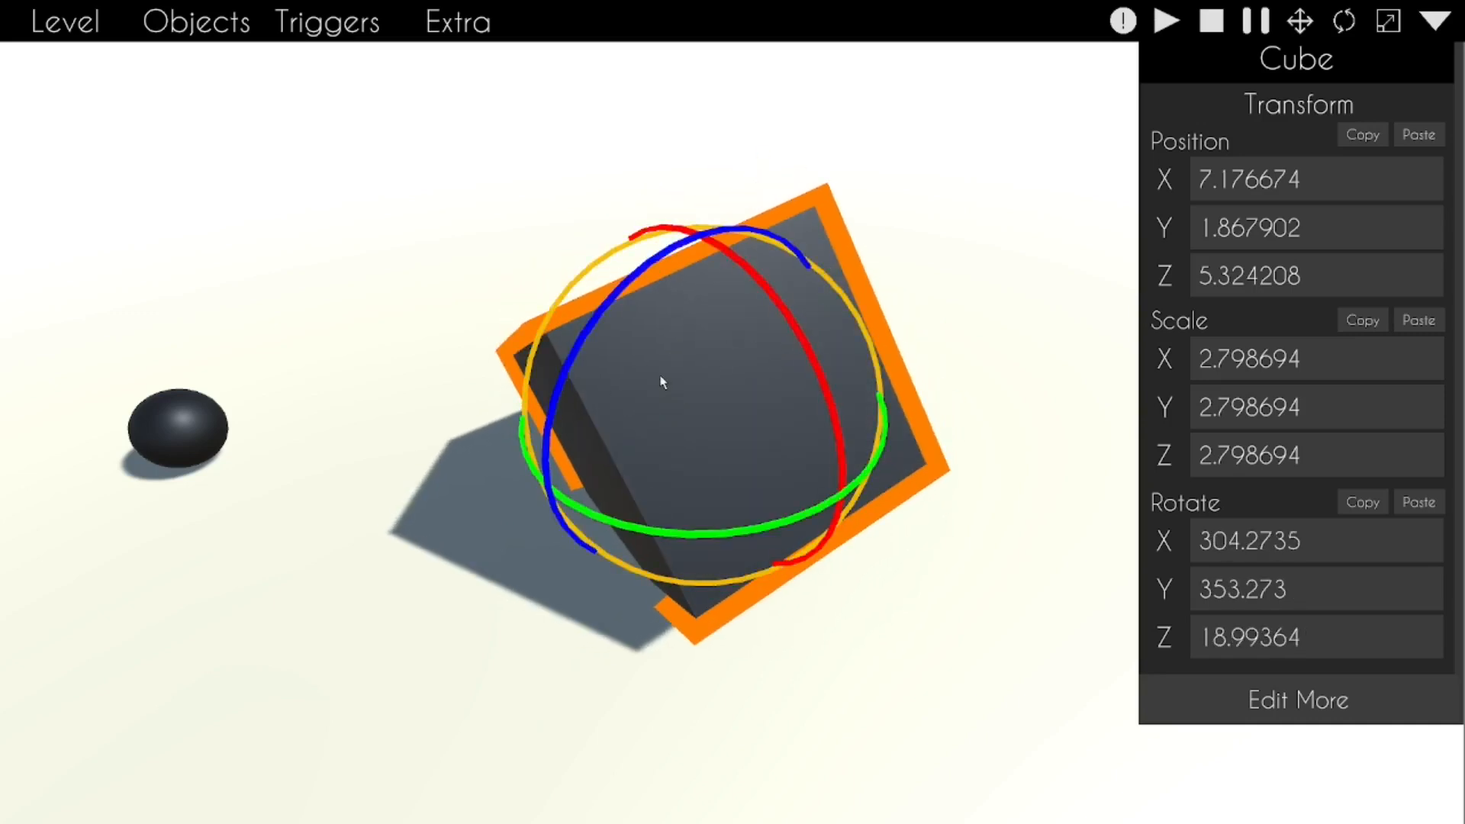
Step: Set the black cube's X, Y and Z rotation to 0
left_click(1260, 551)
type("0")
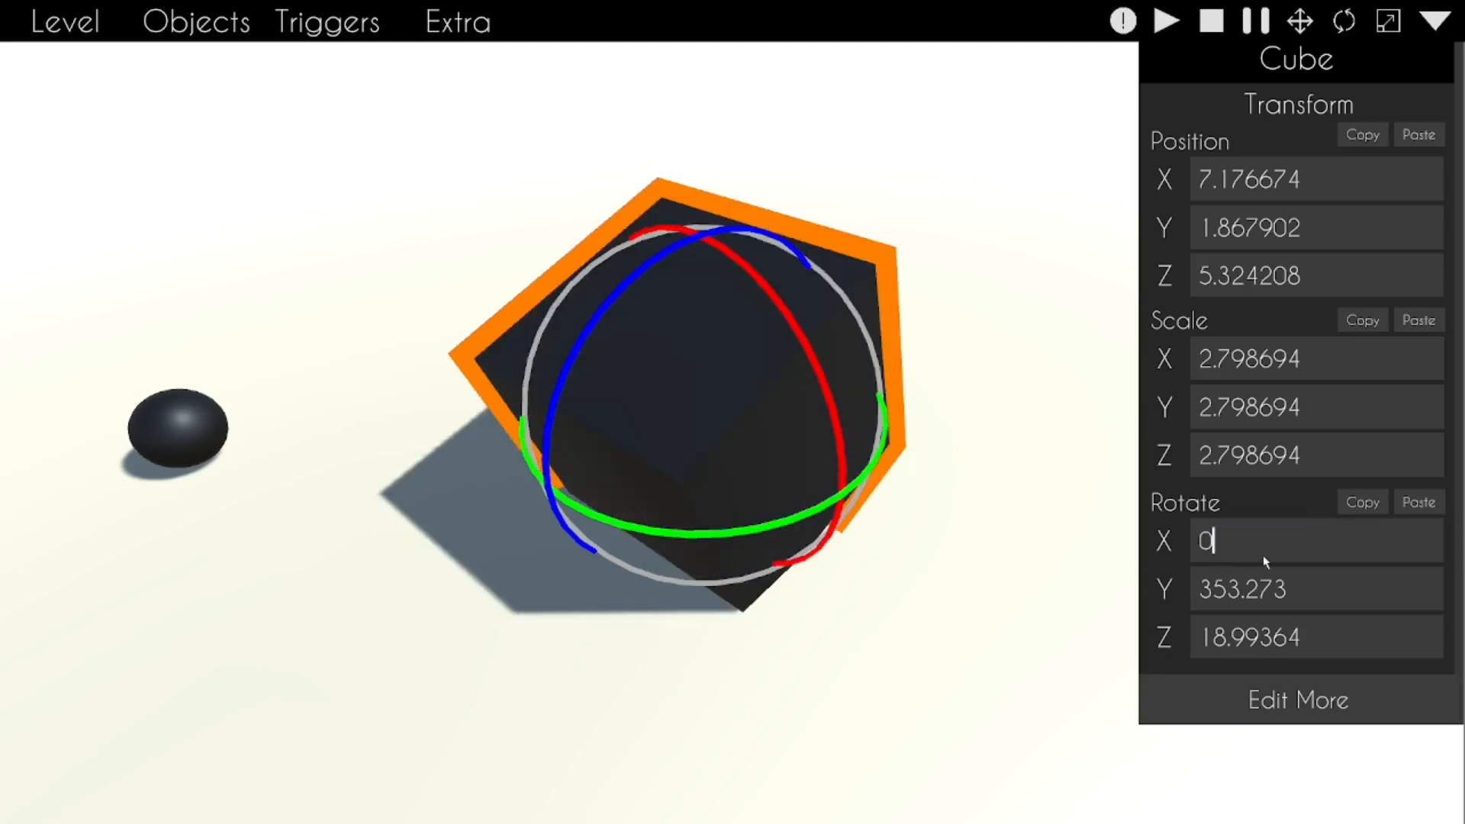
left_click(1289, 594)
type("0")
left_click(1284, 642)
type("0")
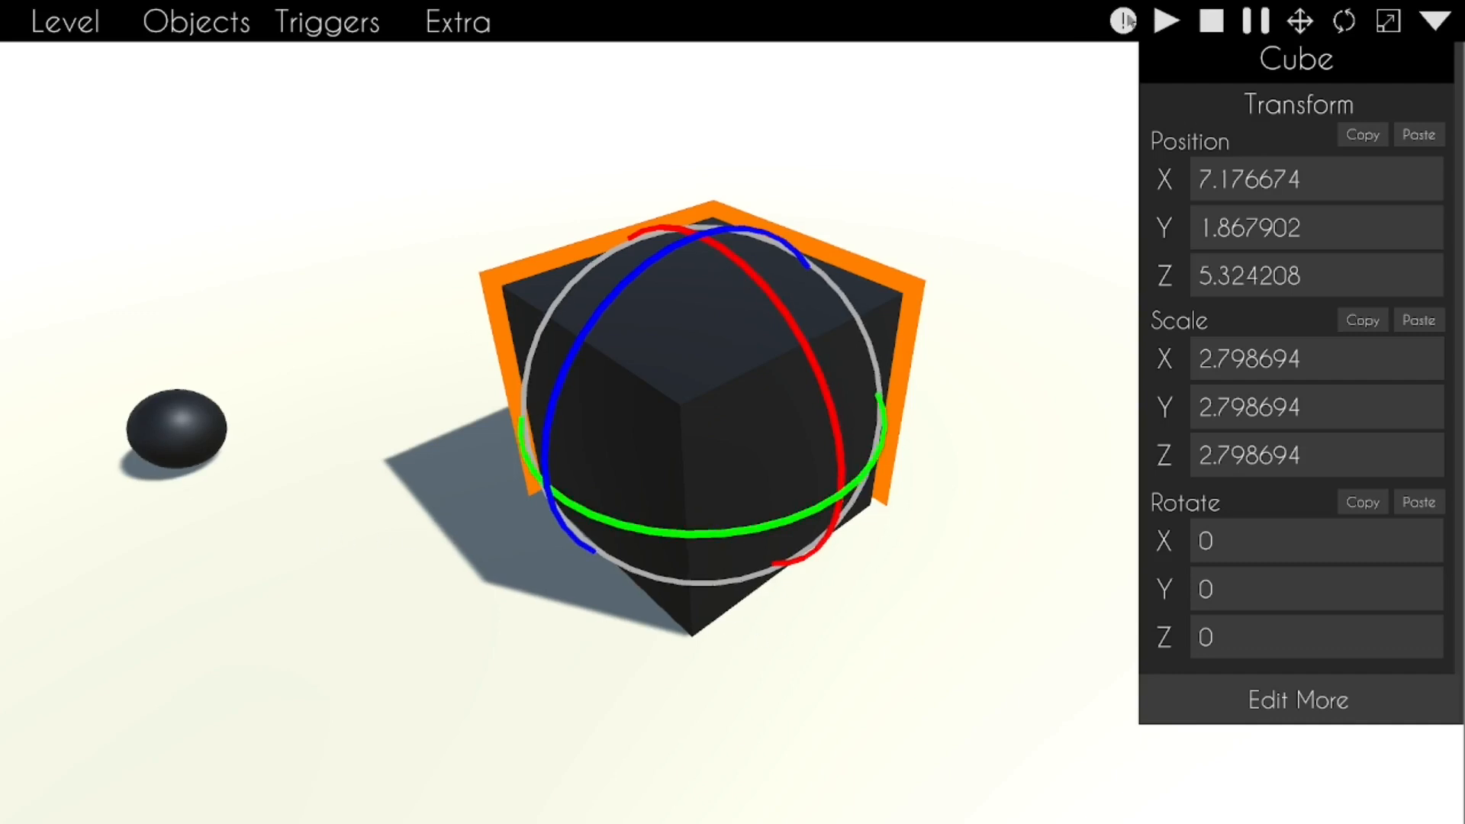
Step: Copy the black cube and paste a clone of it above the platform
mouse_move(754, 530)
right_mouse_down()
mouse_move(775, 334)
mouse_move(732, 412)
mouse_move(759, 408)
mouse_move(733, 412)
mouse_move(733, 477)
right_mouse_up()
left_click(769, 323)
left_click(774, 416)
key("w")
key("ctrl+c")
key("ctrl+v")
key("s")
Step: Copy the original black cube's position values and paste them onto the cloned cube
left_click(706, 468)
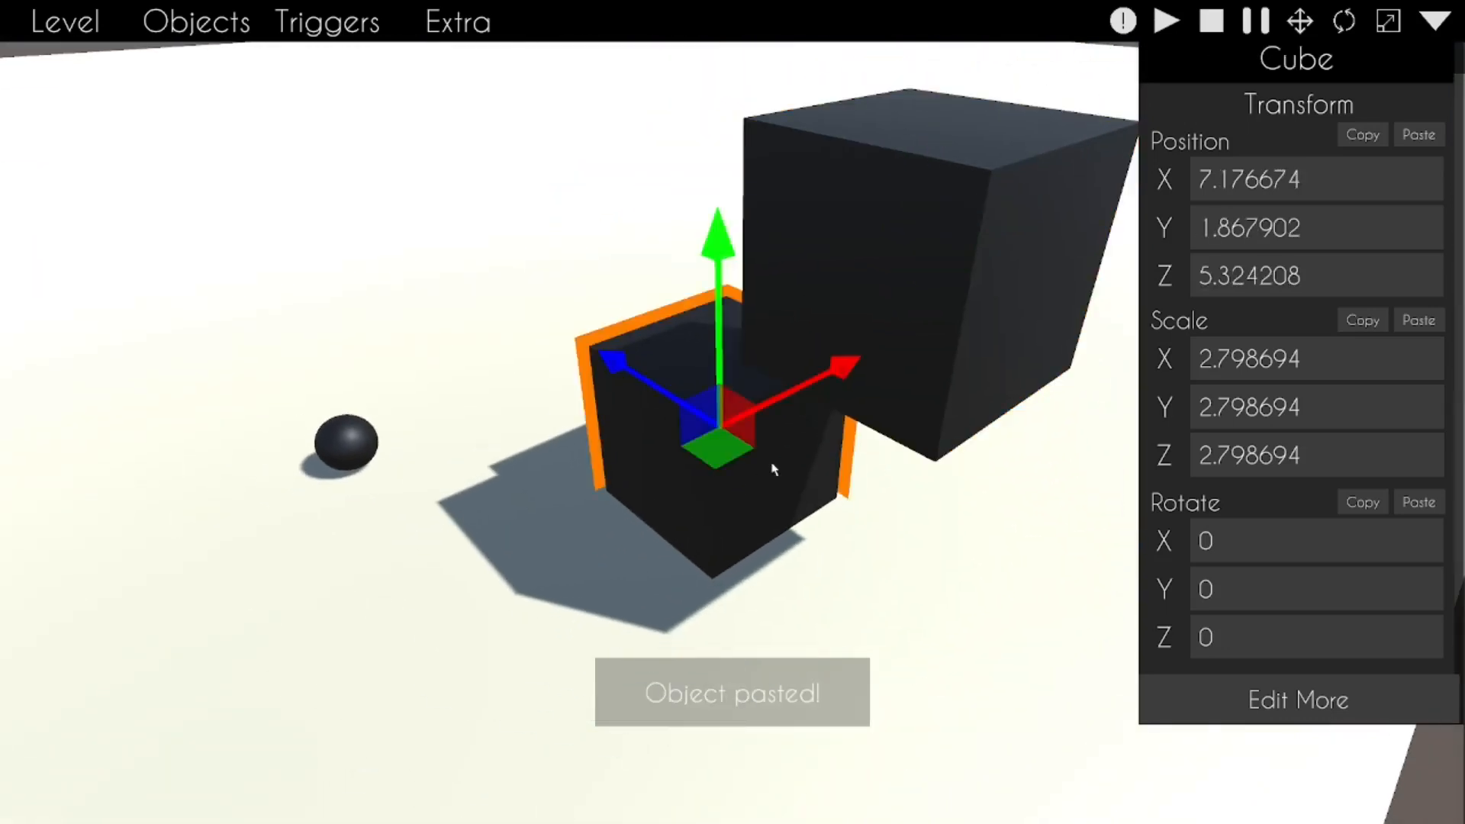
left_click(1362, 135)
left_click(1029, 267)
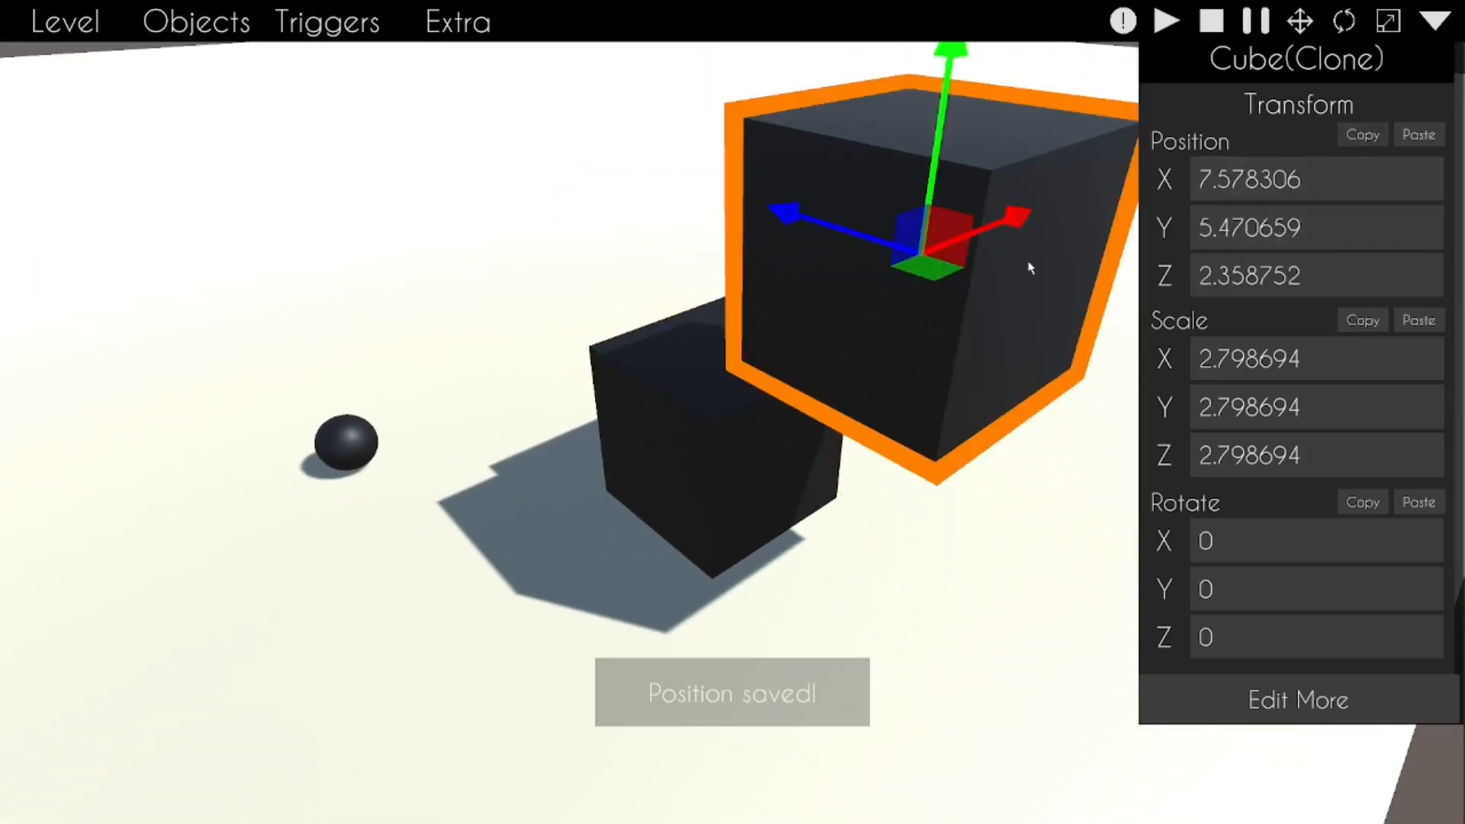
left_click(712, 441)
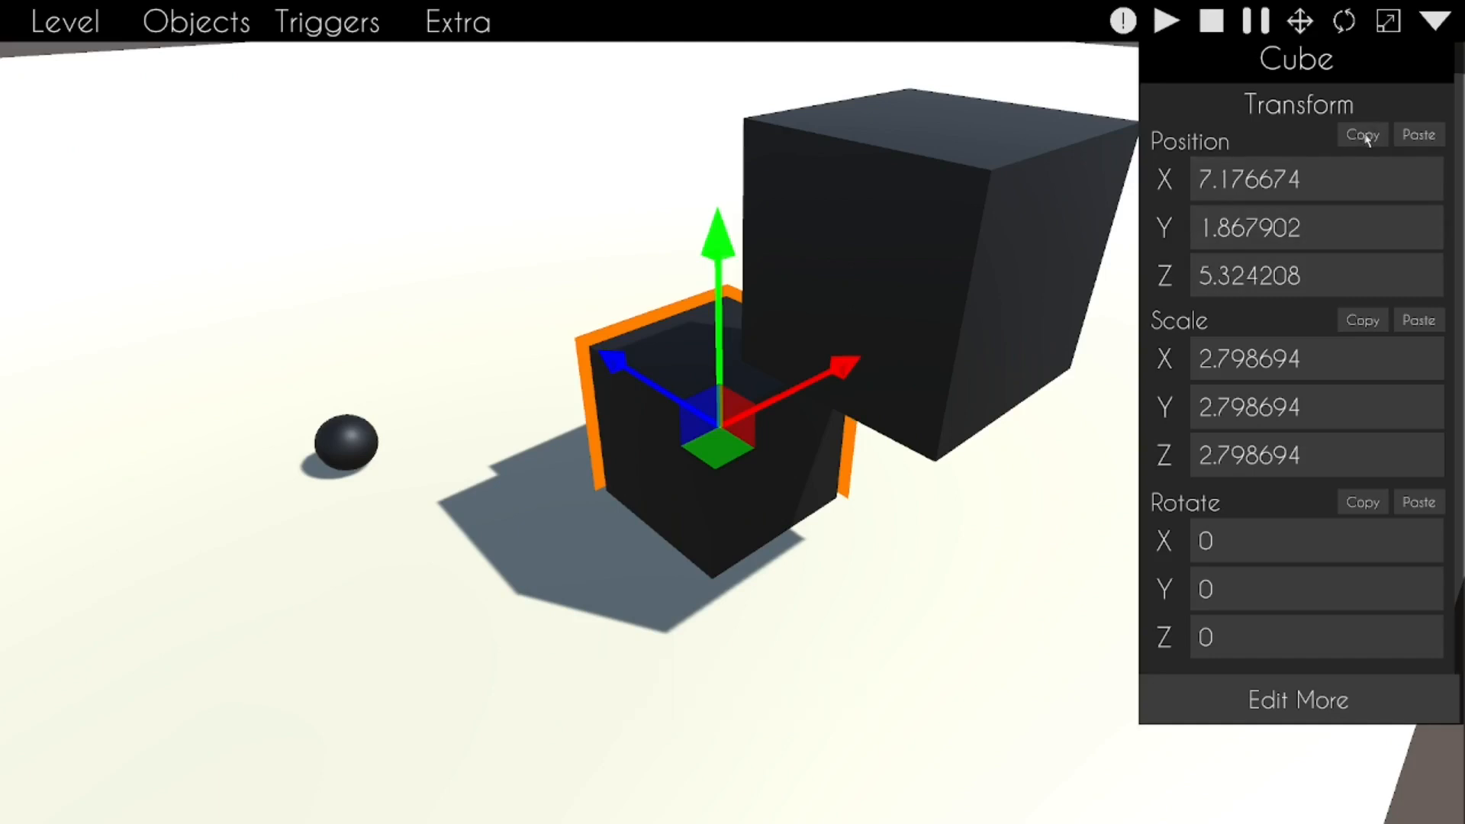
left_click(1362, 139)
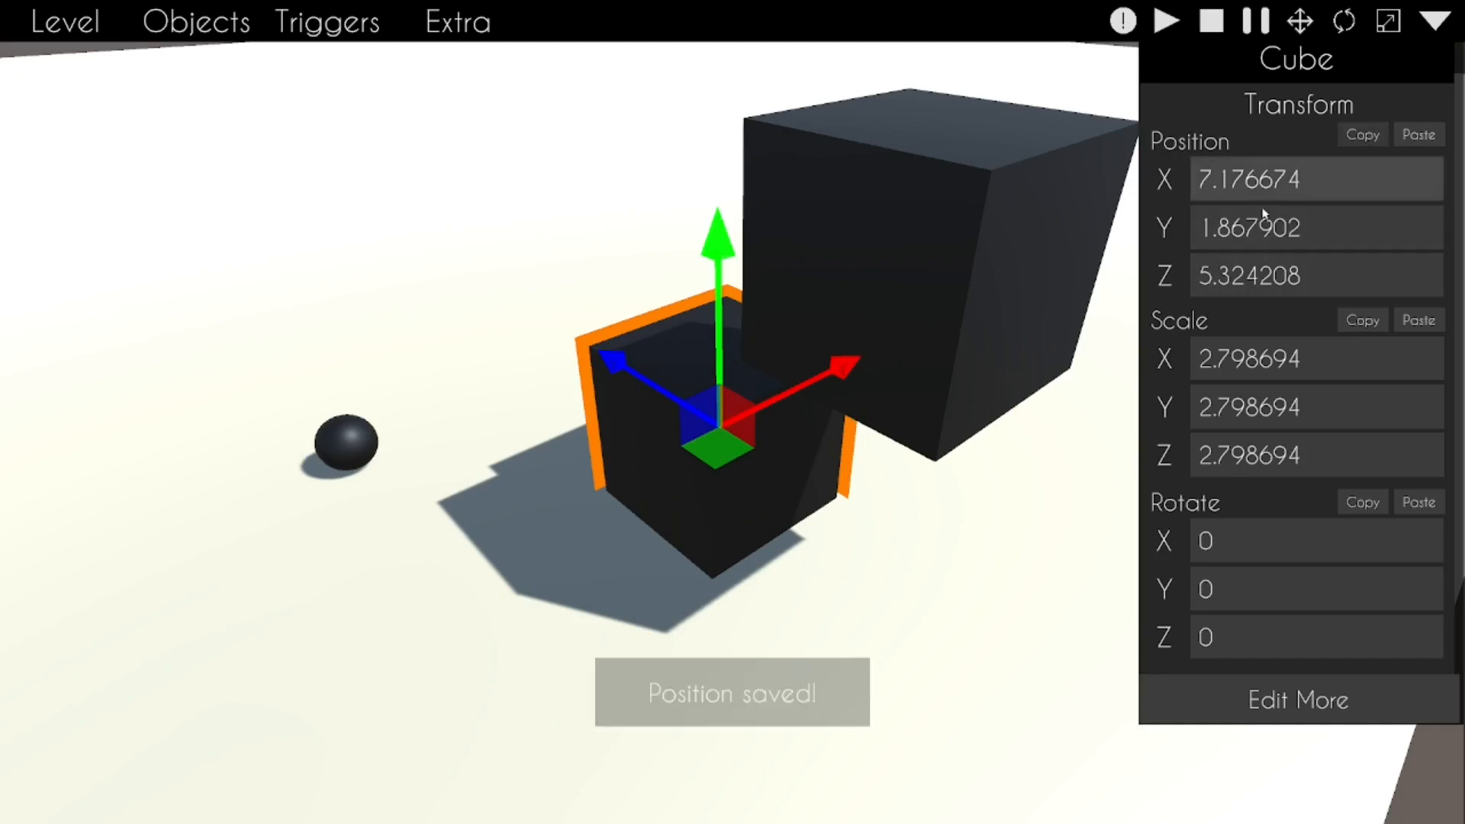
left_click(1064, 359)
left_click(1420, 136)
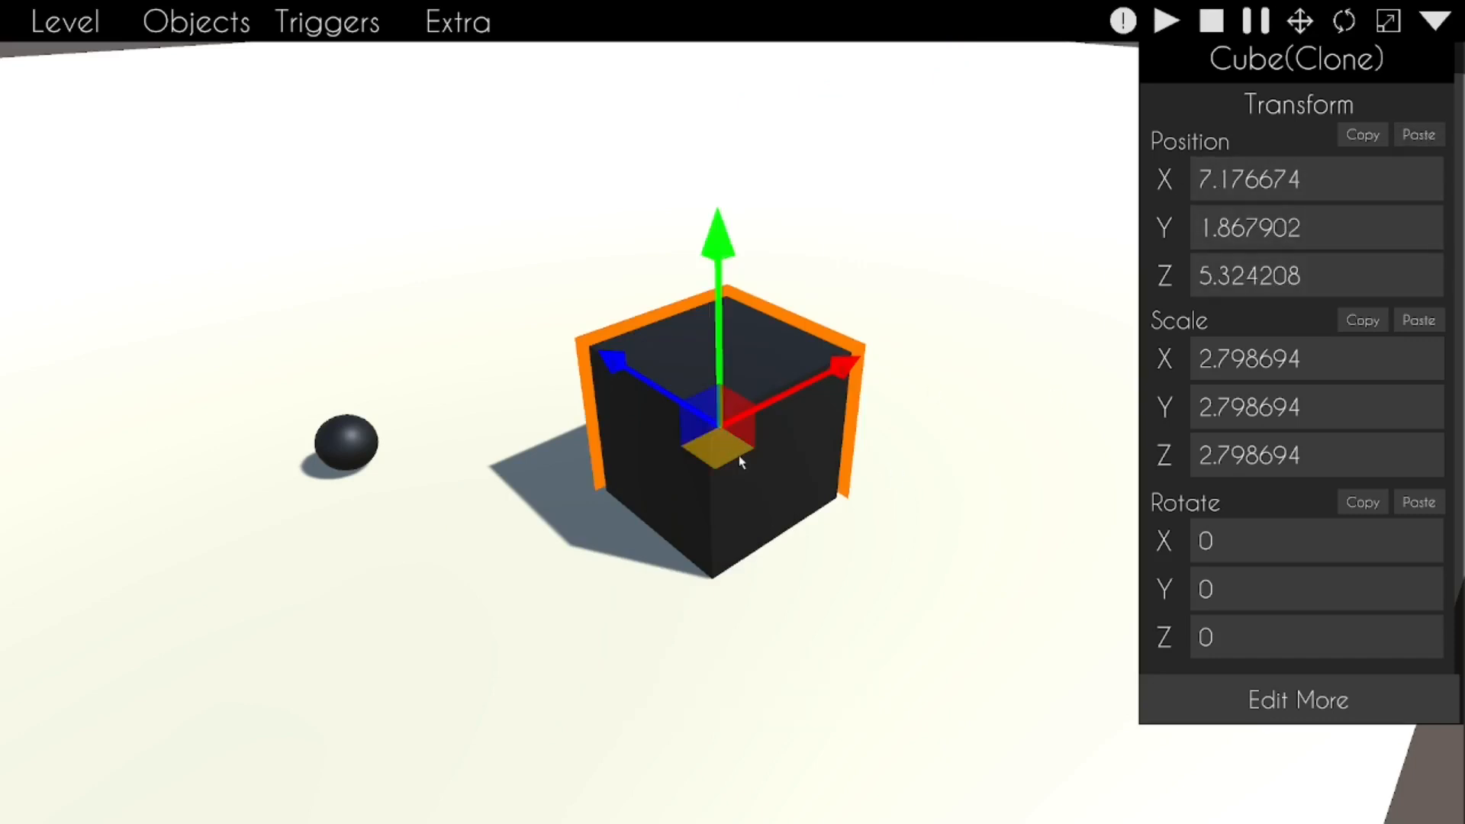
Step: Move the cloned cube away from the original and scale it to about 8.8 by 0.83 by 1.87
left_click_drag(683, 478, 505, 519)
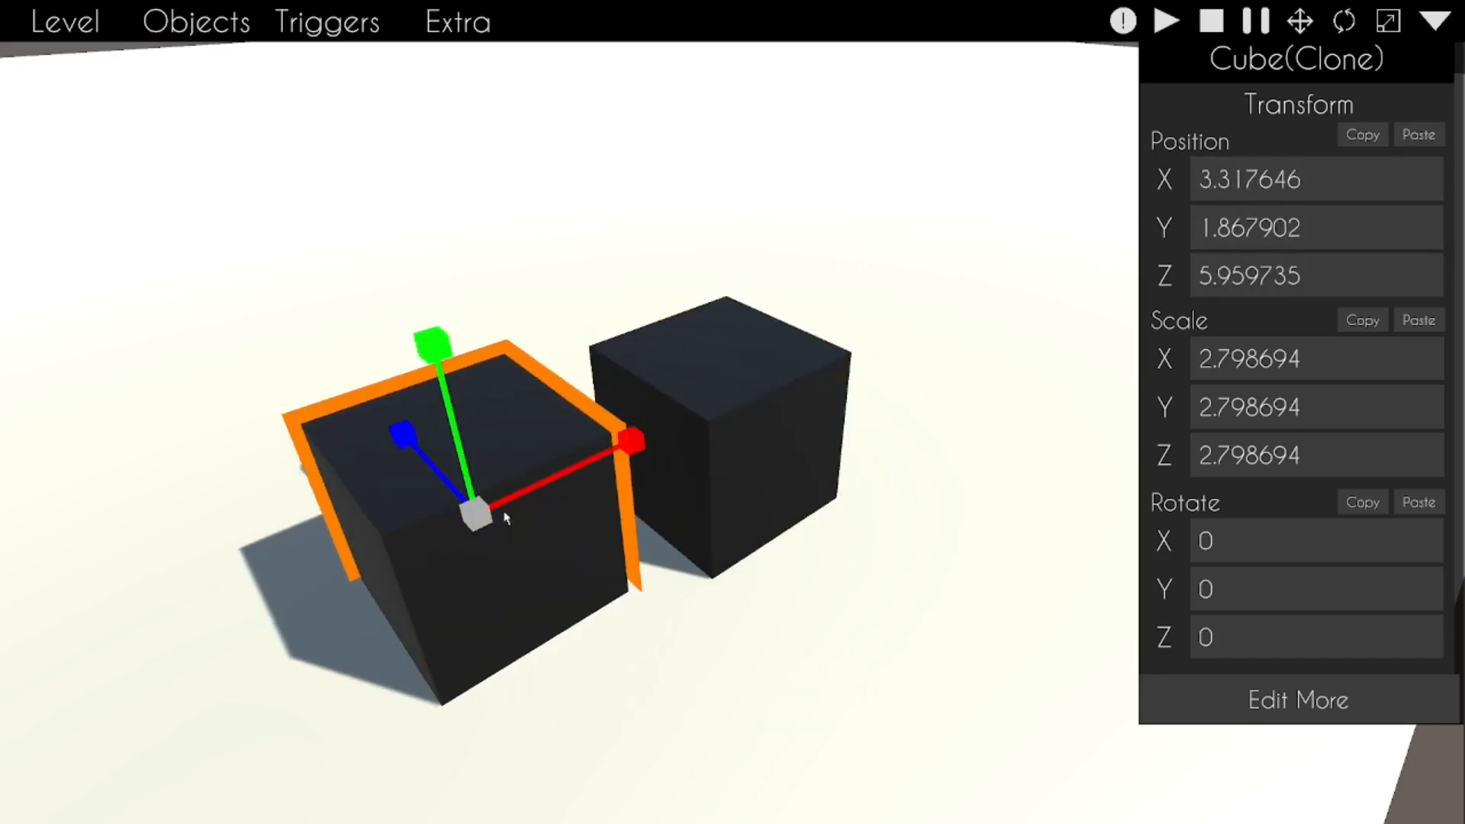
left_click_drag(633, 441, 847, 381)
left_click_drag(404, 436, 436, 471)
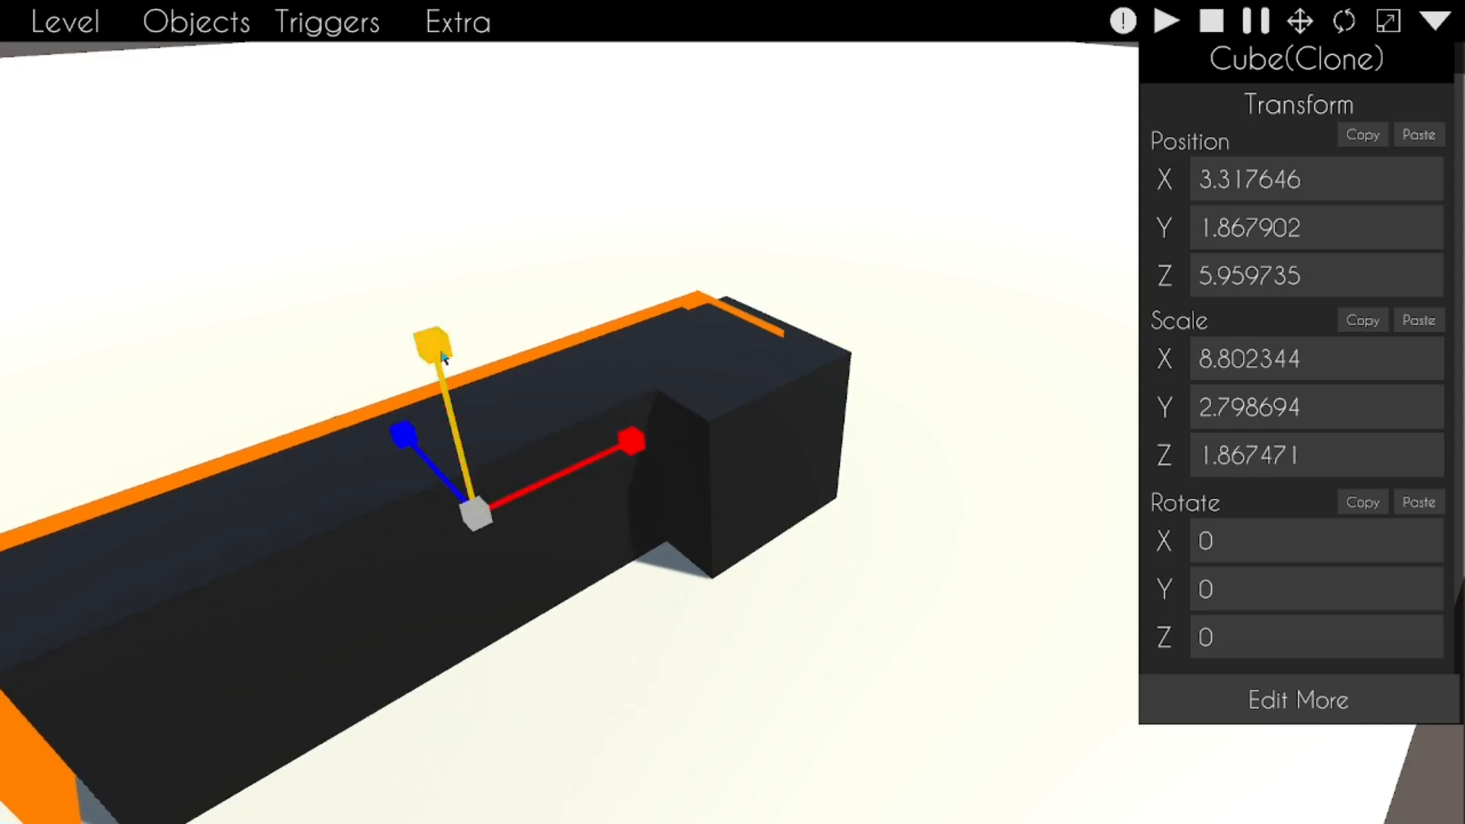
left_click_drag(436, 349, 445, 490)
Step: Paste the copied position onto the stretched clone and delete that clone
left_click(1418, 134)
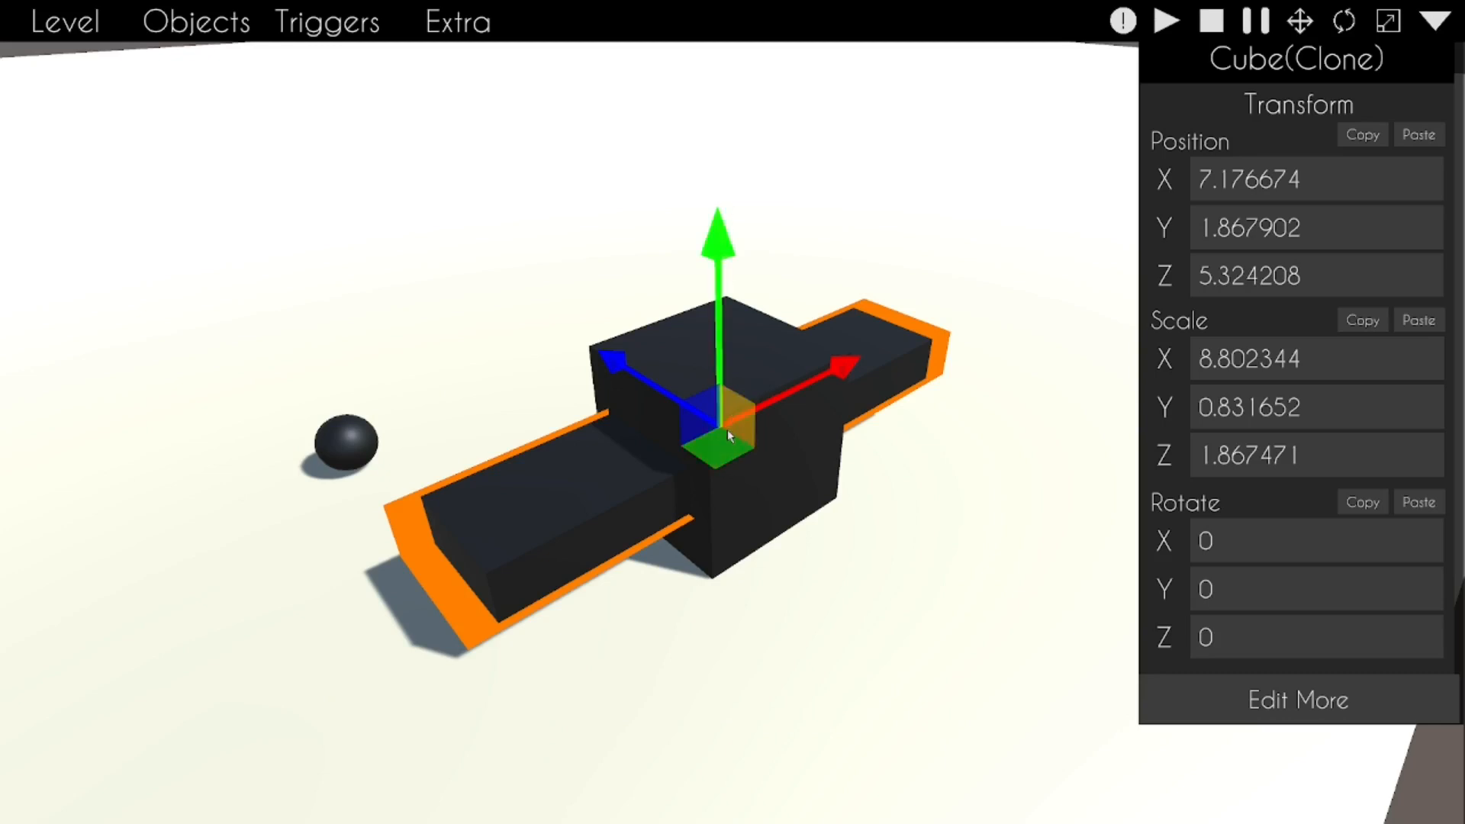
key("Delete")
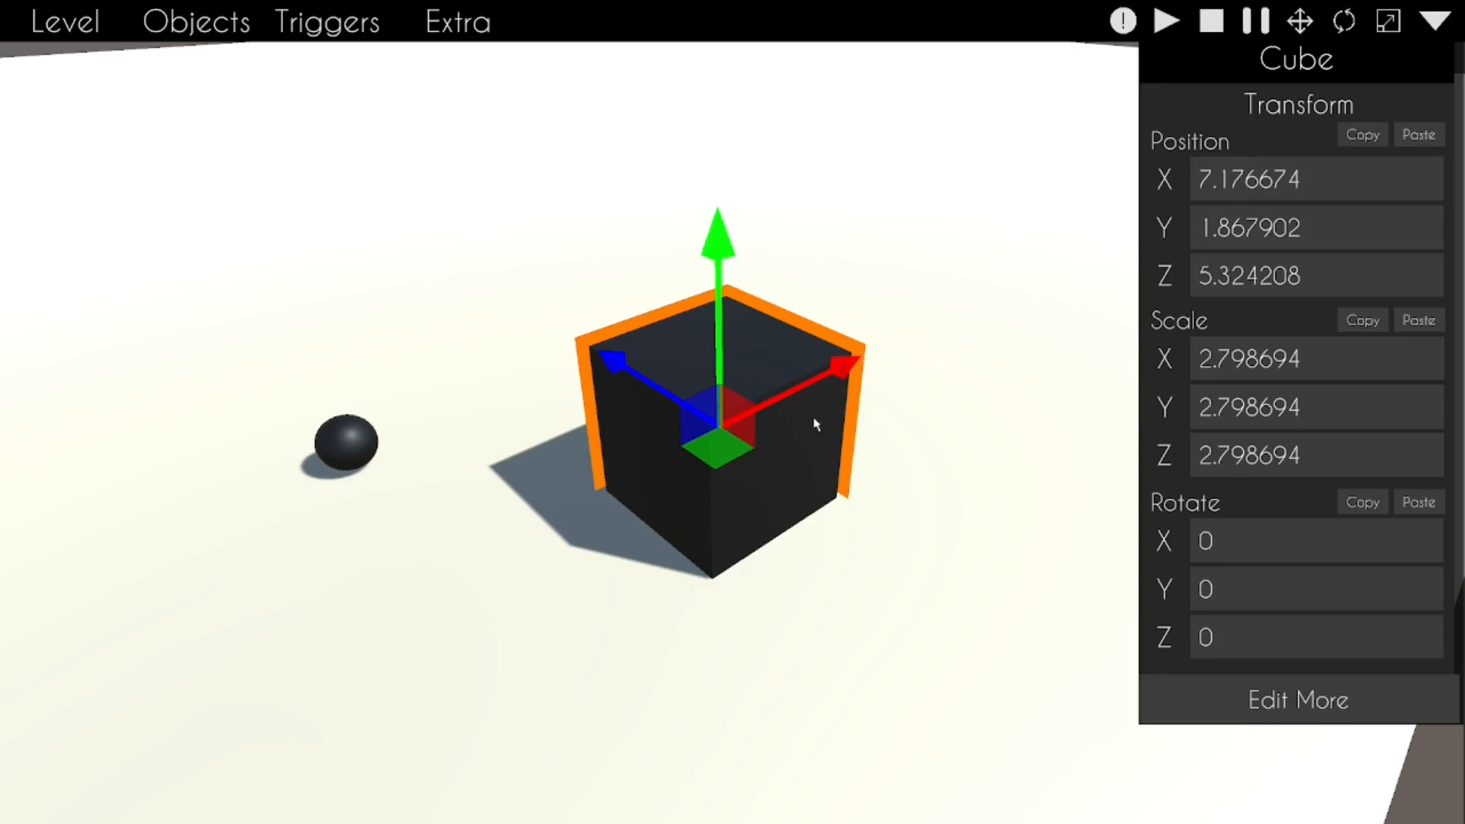
Step: Copy the black cube and paste another clone of it
key("ctrl+c")
mouse_move(849, 499)
right_mouse_down()
mouse_move(732, 412)
mouse_move(877, 366)
mouse_move(763, 371)
mouse_move(733, 404)
mouse_move(763, 374)
right_mouse_up()
key("ctrl+v")
key("s")
key("w")
Step: Move the new clone against the original cube, at about X 7.45, Y 1.85, Z 4.29
mouse_move(922, 392)
left_mouse_down()
mouse_move(754, 700)
mouse_move(716, 665)
mouse_move(711, 567)
left_mouse_up()
key("w")
mouse_move(712, 567)
right_mouse_down()
mouse_move(737, 557)
mouse_move(661, 360)
right_mouse_up()
key("d")
left_click_drag(633, 358, 627, 322)
right_click_drag(627, 322, 688, 401)
key("w")
key("s")
key("w")
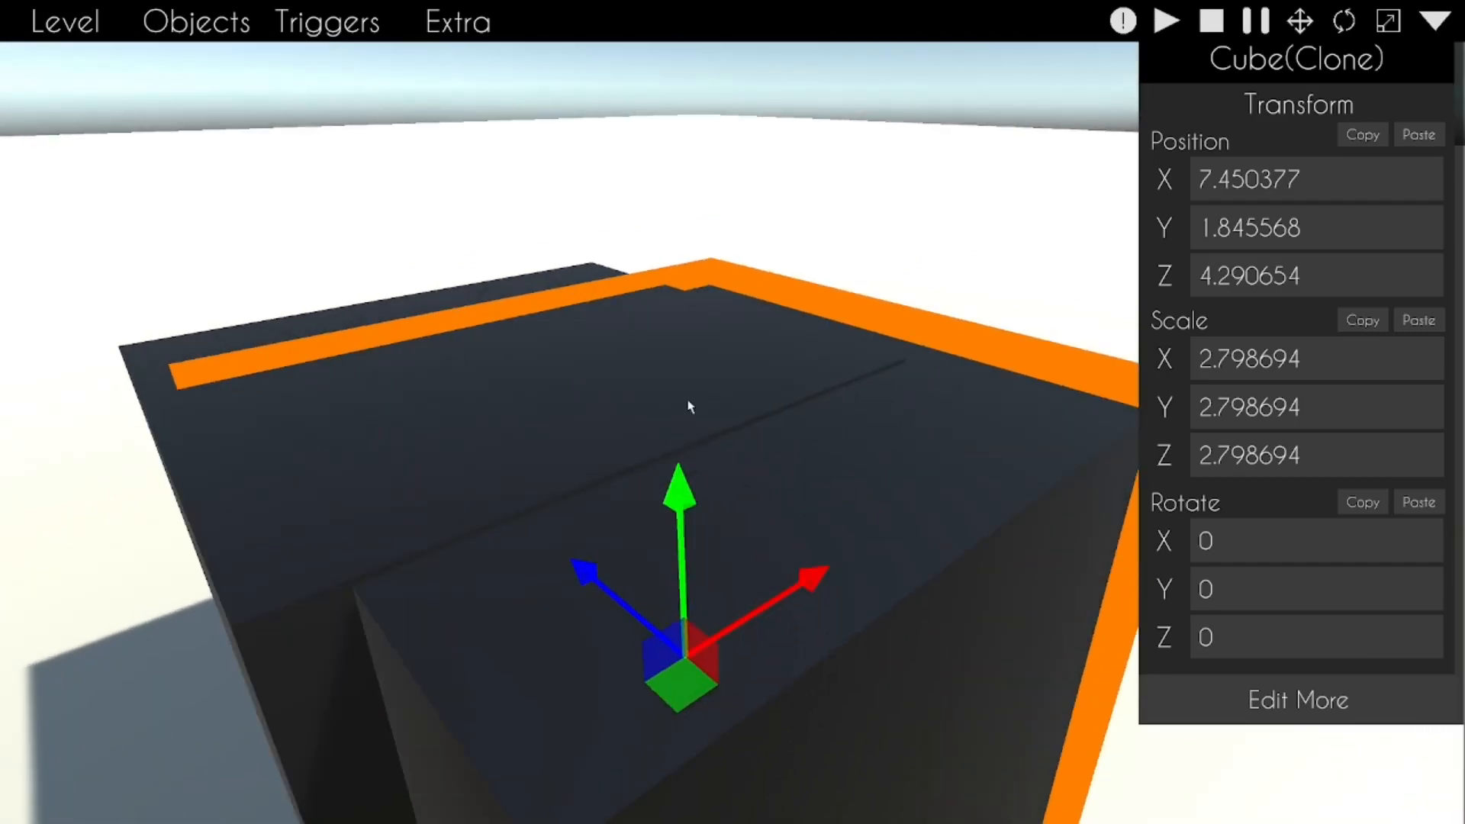
Step: Raise the clone to about Y 1.87 to level its top with the original cube
left_click_drag(685, 481, 682, 476)
key("a")
right_click_drag(681, 478, 679, 538)
key("d")
key("s")
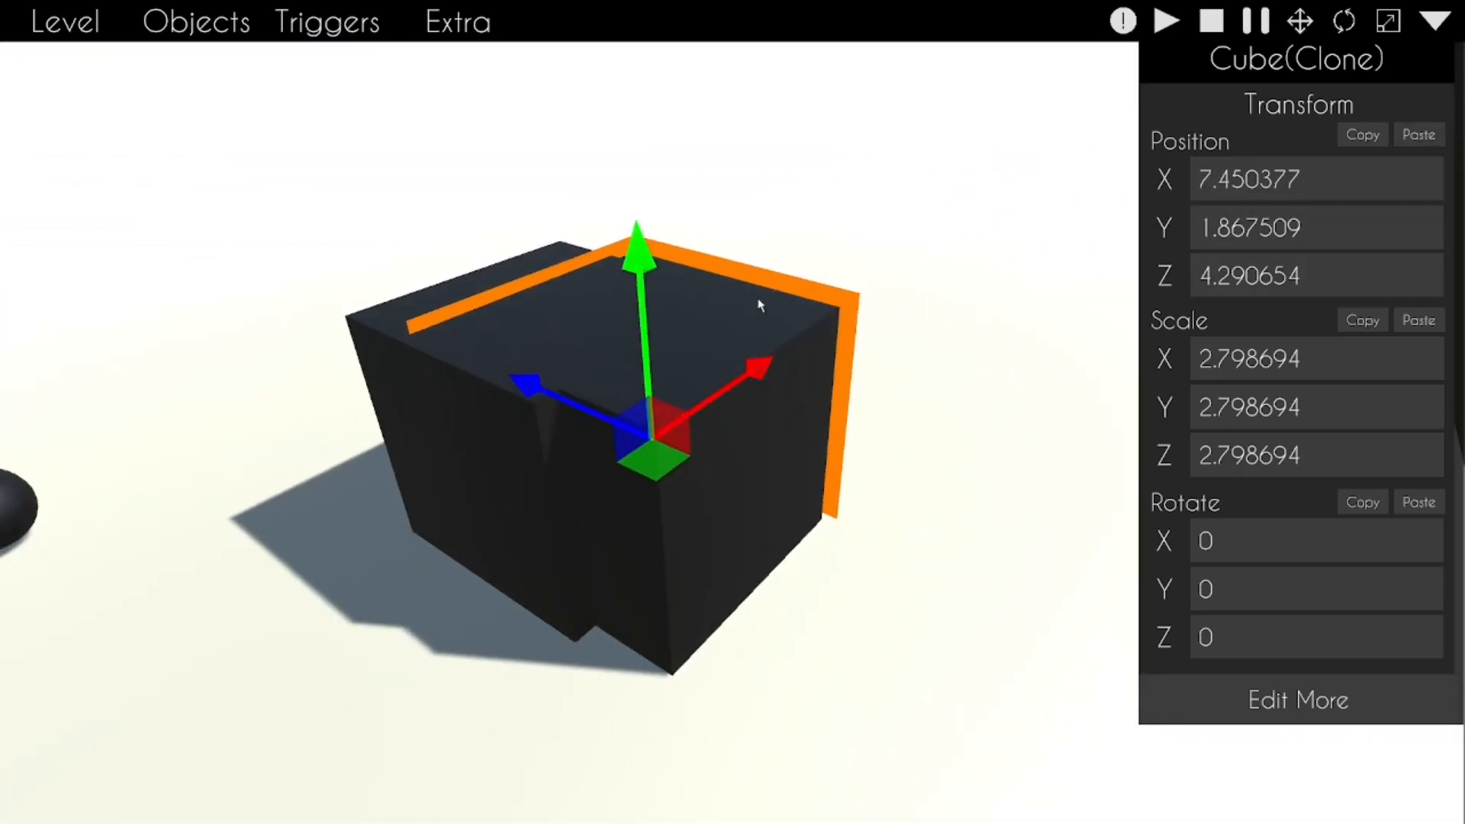
Step: Paste the original cube's position onto the clone and stretch the clone's X scale to about 9.09
left_click(1409, 142)
right_click_drag(561, 458, 428, 469)
key("d")
left_click_drag(659, 471, 1241, 480)
key("r")
Step: Move the stretched clone along the X axis to about X 12.8, in line with the original cube
key("w")
key("d")
mouse_move(752, 404)
right_mouse_down()
mouse_move(778, 412)
mouse_move(740, 412)
right_mouse_up()
key("s")
left_click_drag(804, 424, 886, 426)
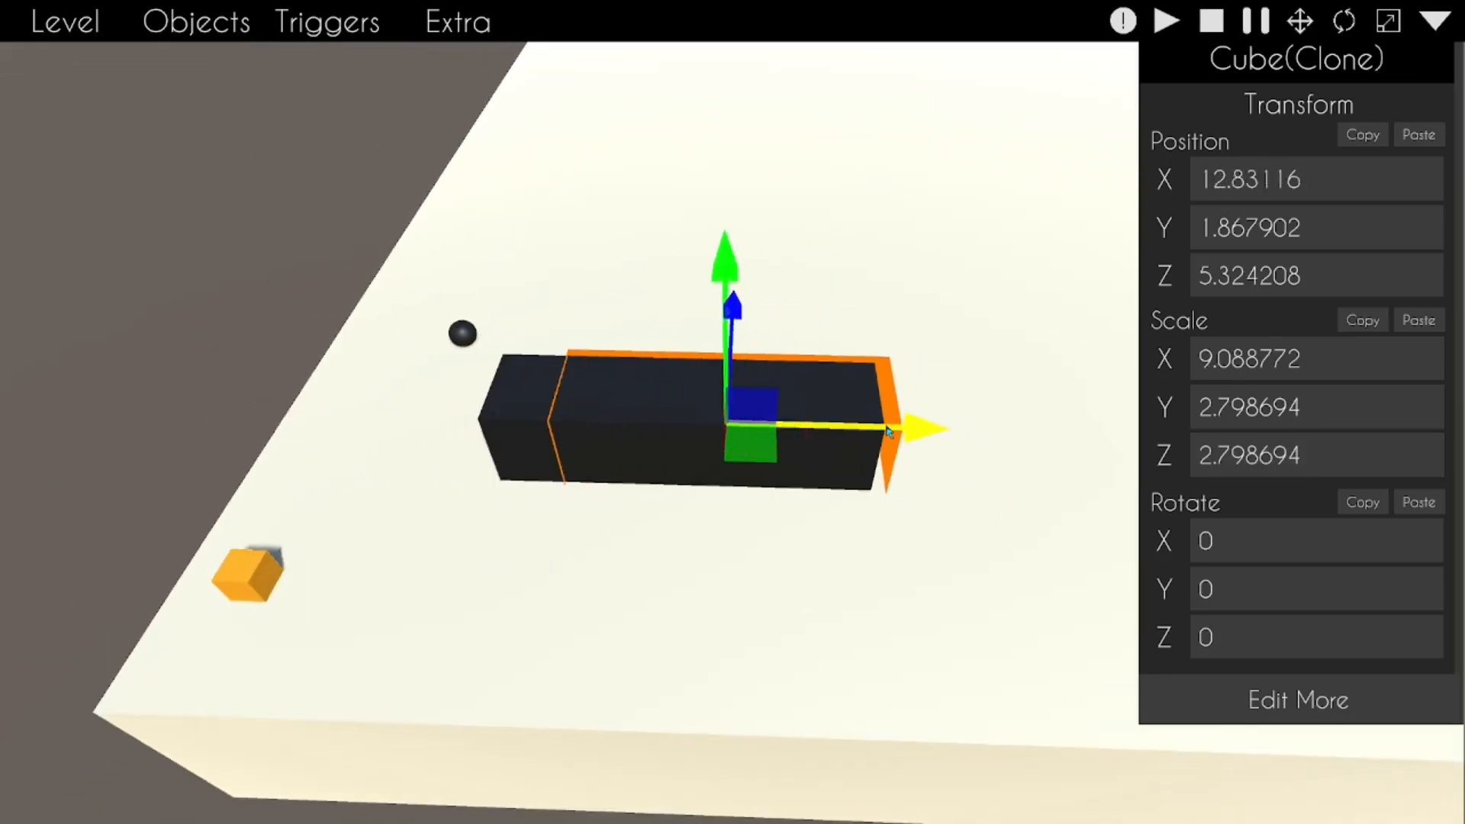
left_click(224, 455)
left_click(824, 445)
left_click(530, 434)
left_click(820, 416)
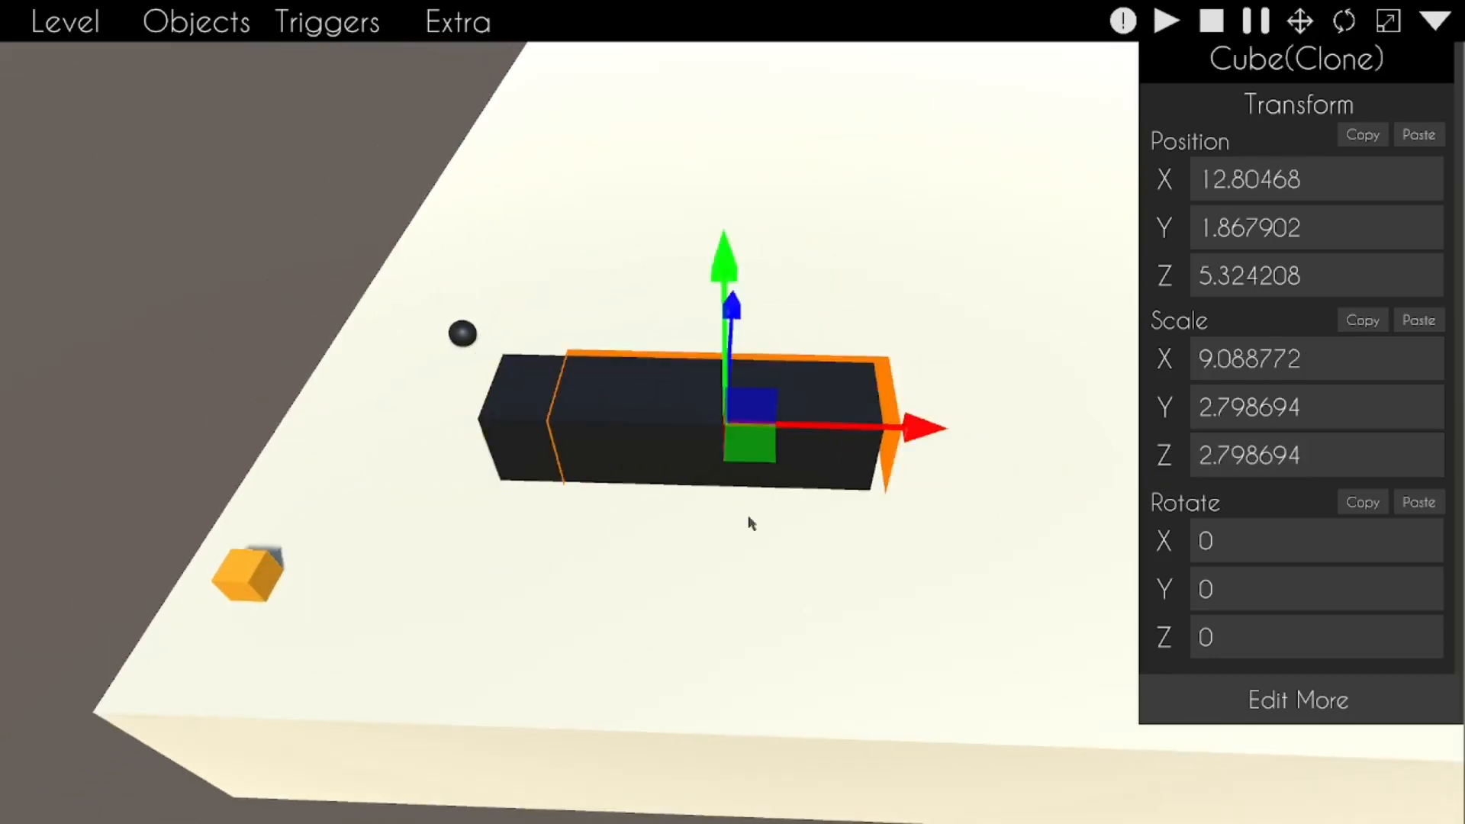
Step: Examine how the stretched clone lines up with the original cube, and delete the clone
right_click_drag(748, 517, 725, 507)
key("w")
right_click_drag(725, 412, 735, 409)
key("a")
left_click(672, 416)
left_click(963, 498)
mouse_move(831, 566)
right_mouse_down()
mouse_move(862, 561)
mouse_move(886, 671)
right_mouse_up()
key("s")
left_click(1000, 808)
left_click(800, 460)
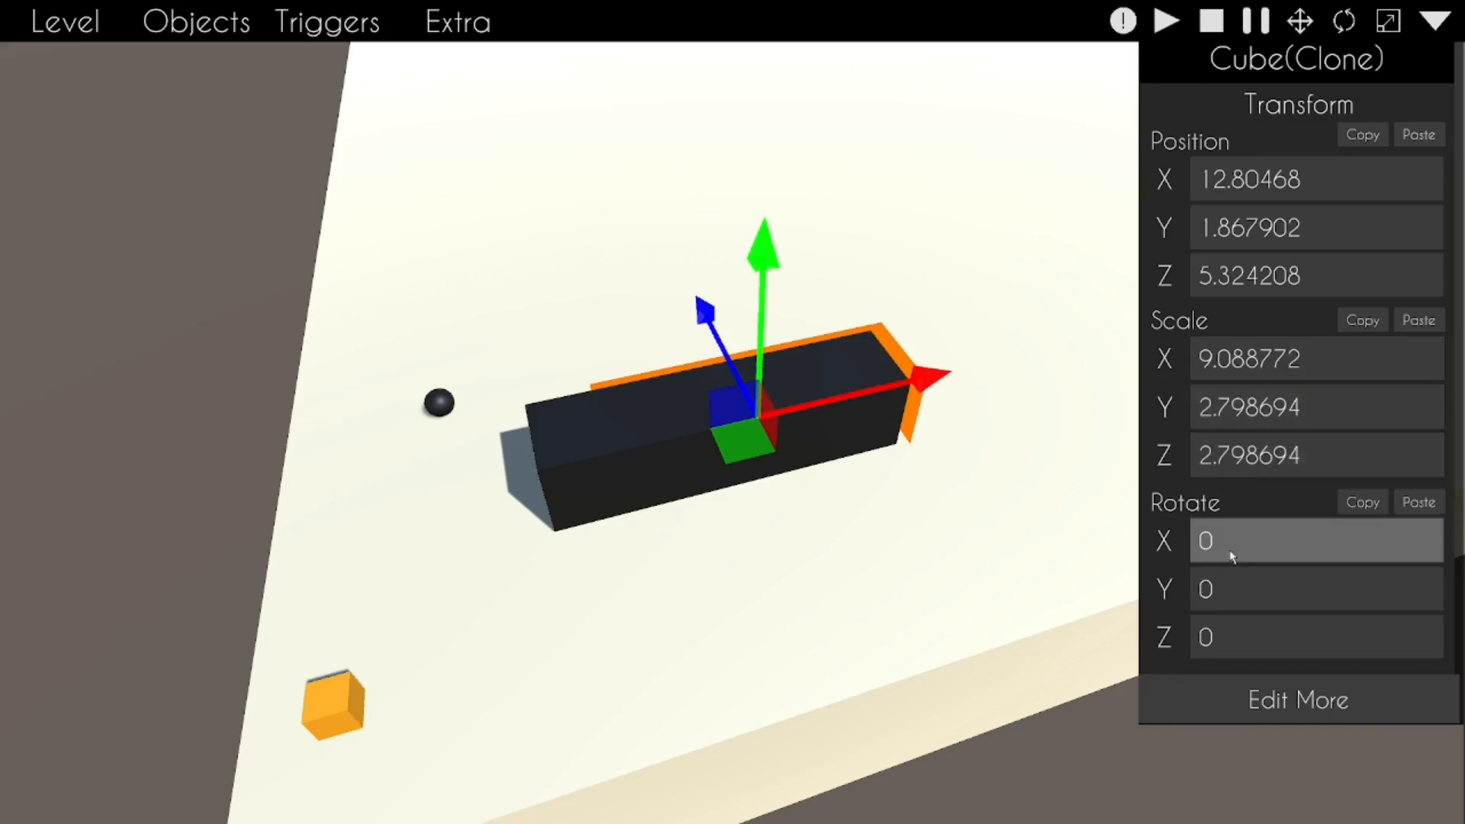
key("Delete")
right_click_drag(790, 520, 753, 578)
key("w")
key("s")
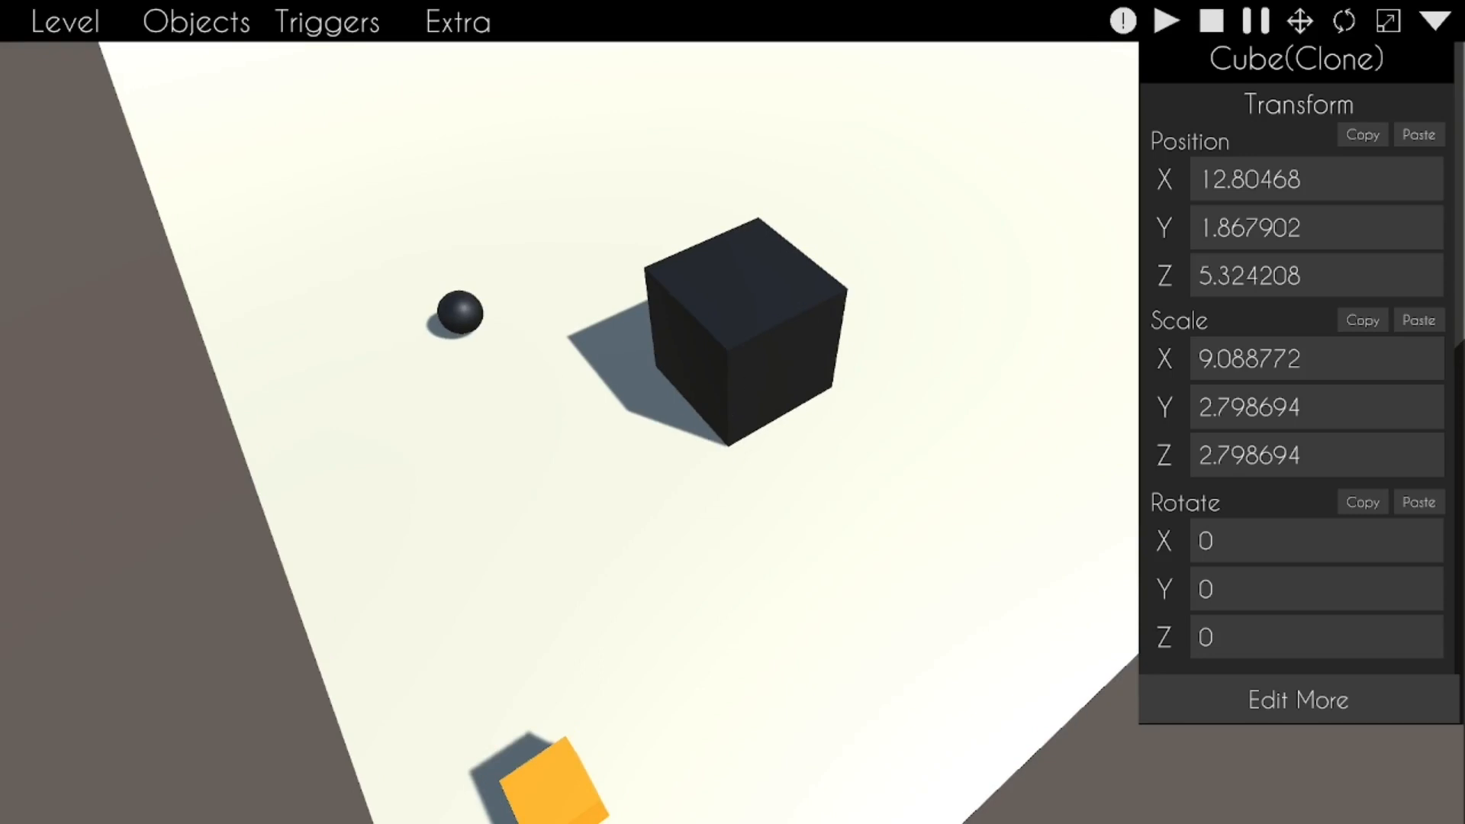
Step: Show the original black cube's transform properties and close them again
left_click(1439, 14)
left_click(802, 377)
scroll(1187, 157, "down", 1)
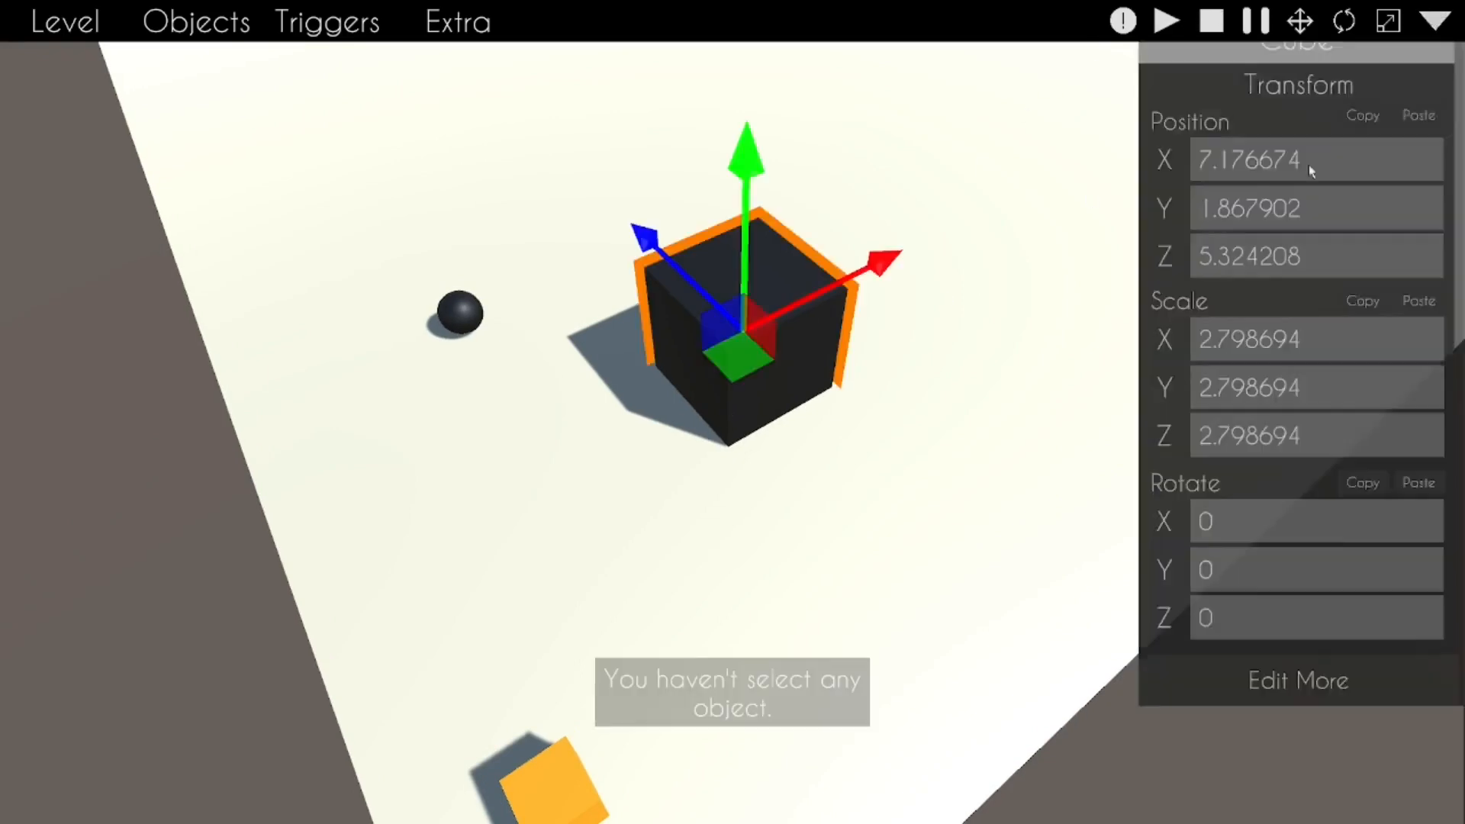
left_click(1244, 712)
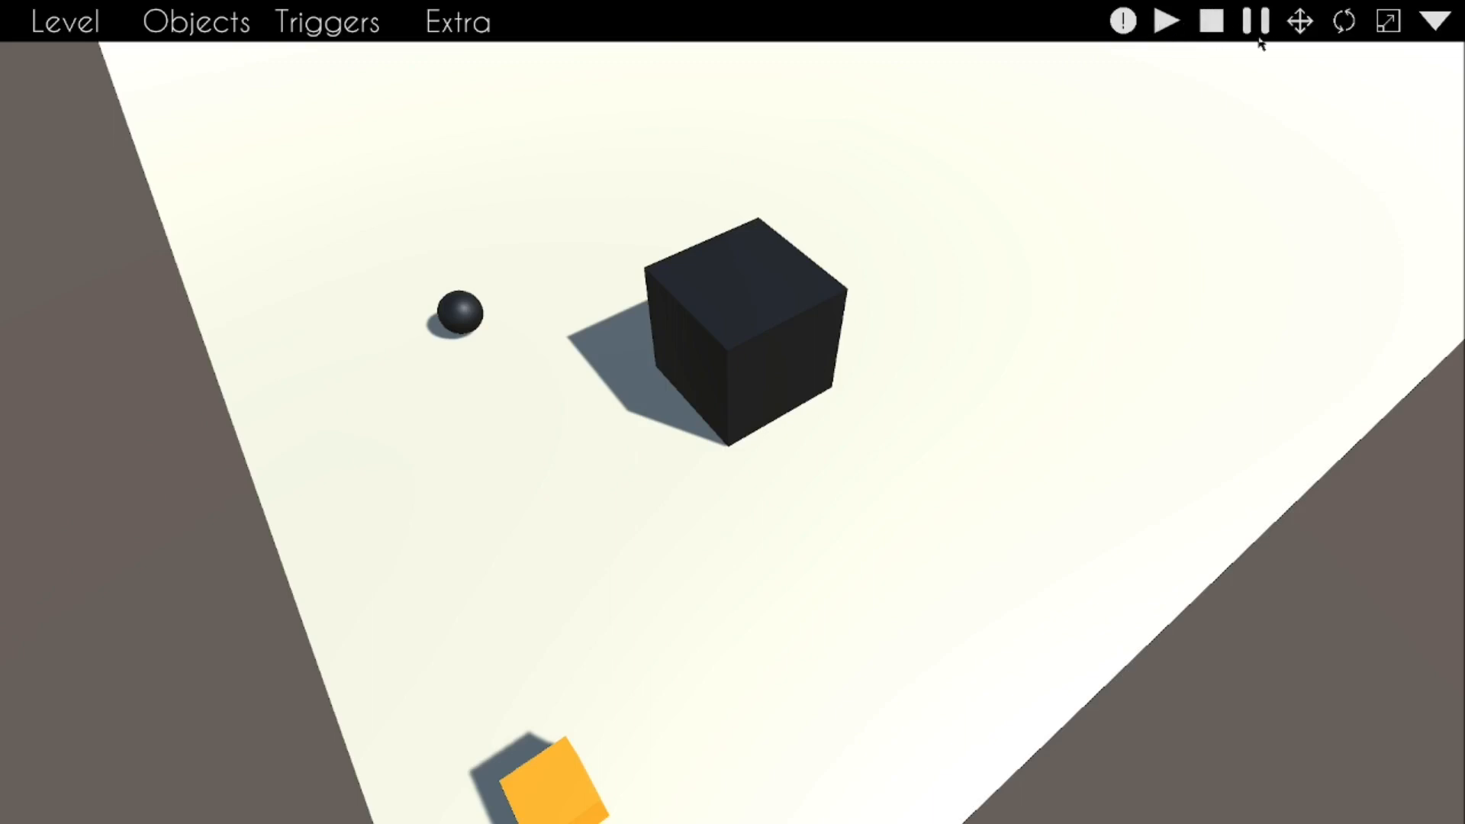
Step: Playtest the level, steering the orange line through a series of turns past the black cube
left_click(1172, 26)
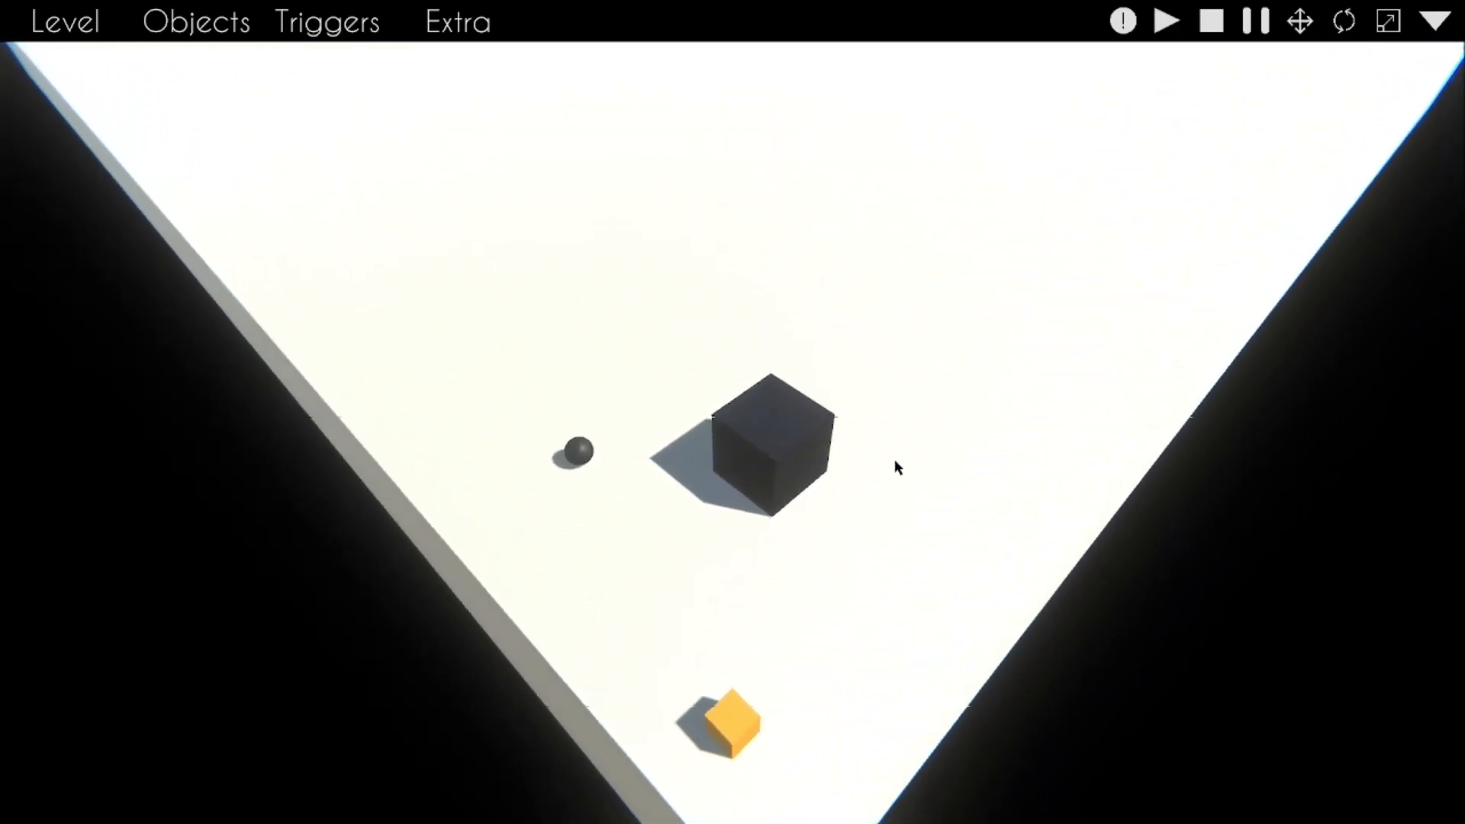
left_click(950, 613)
left_click(961, 608)
left_click(969, 611)
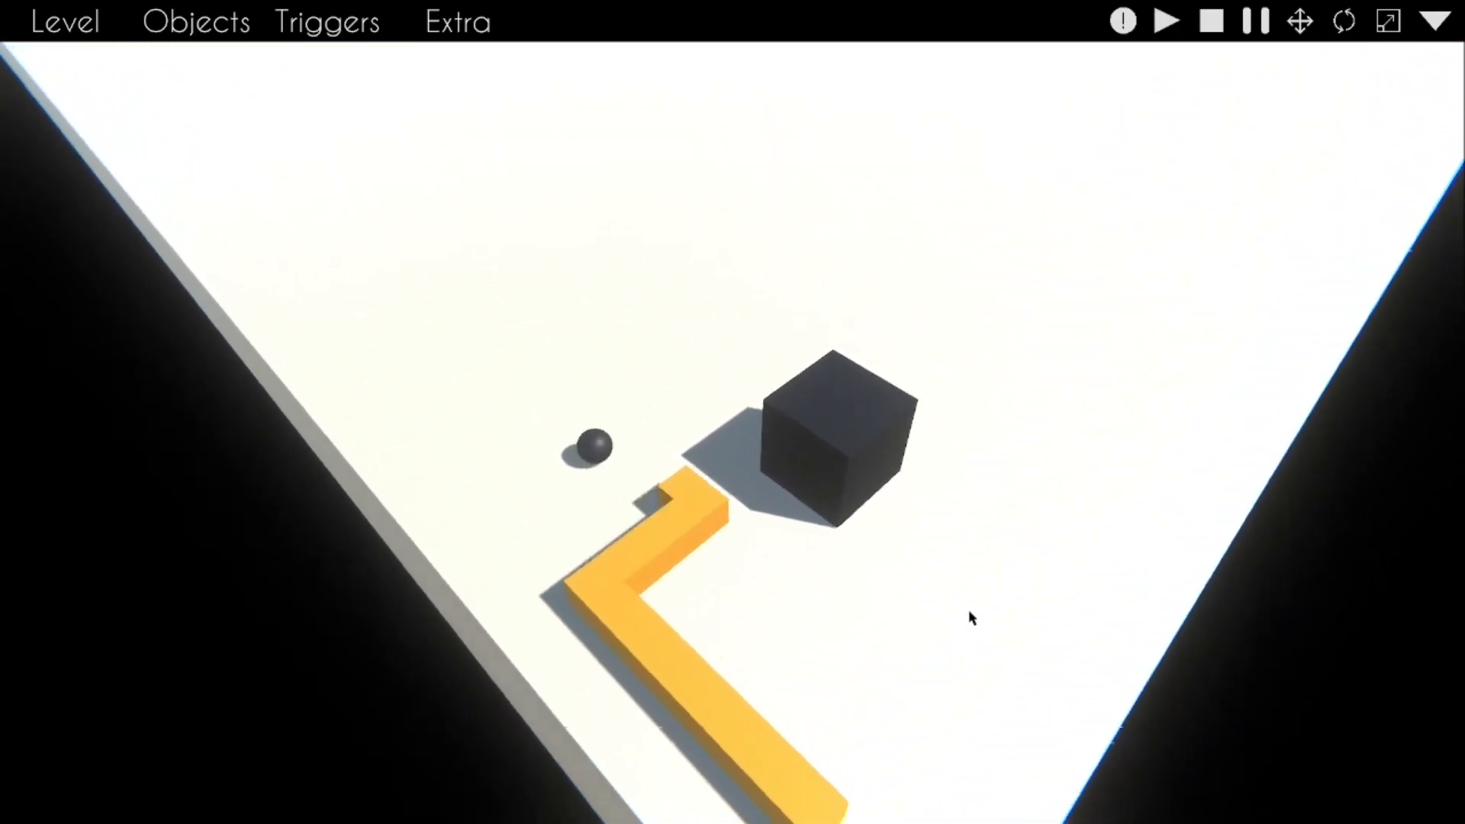
left_click(972, 610)
left_click(976, 608)
left_click(977, 603)
left_click(977, 595)
left_click(977, 588)
left_click(972, 574)
left_click(966, 560)
left_click(964, 555)
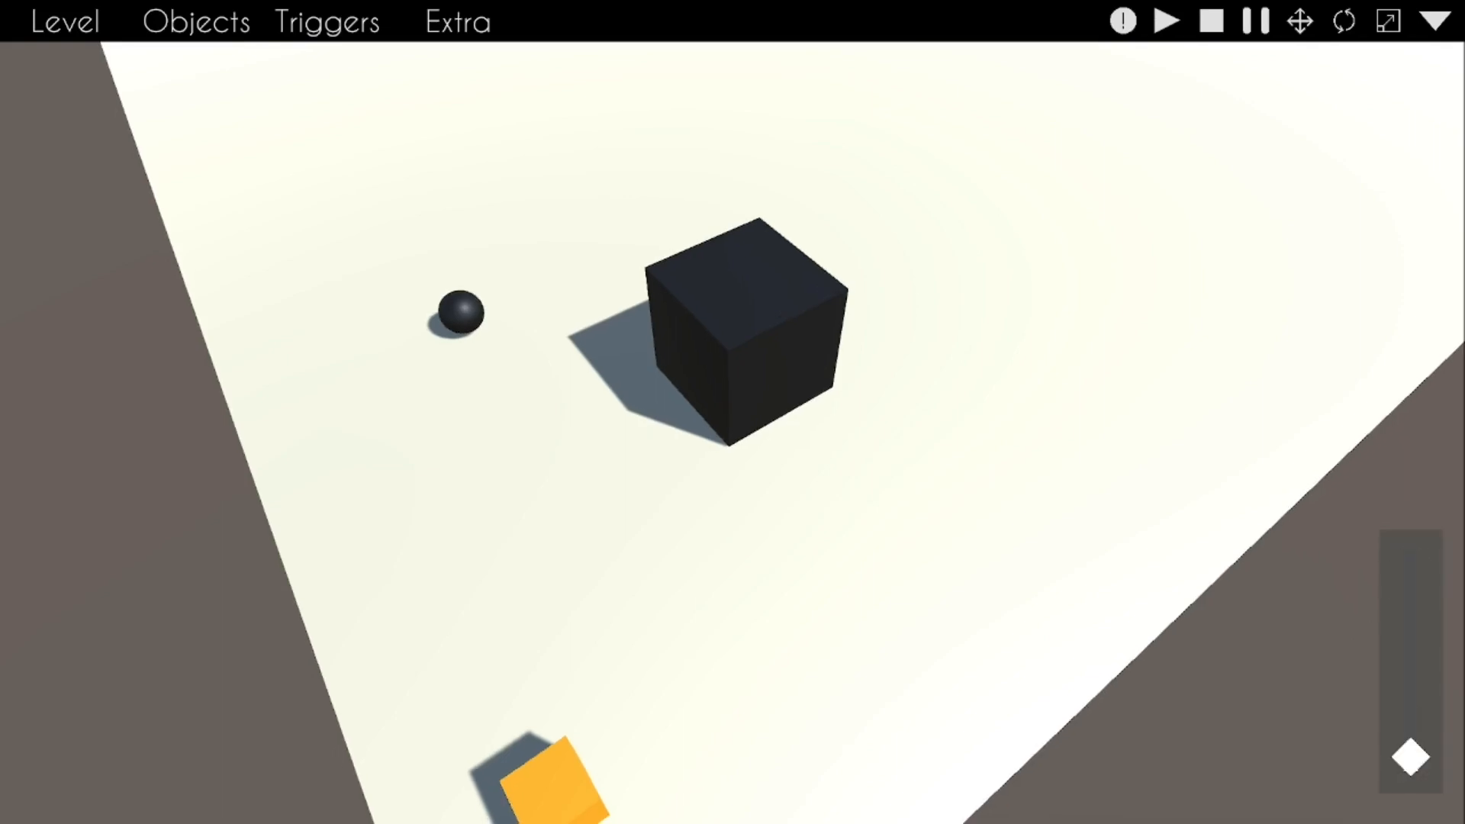
right_click_drag(733, 441, 648, 441)
scroll(734, 441, "down", 5)
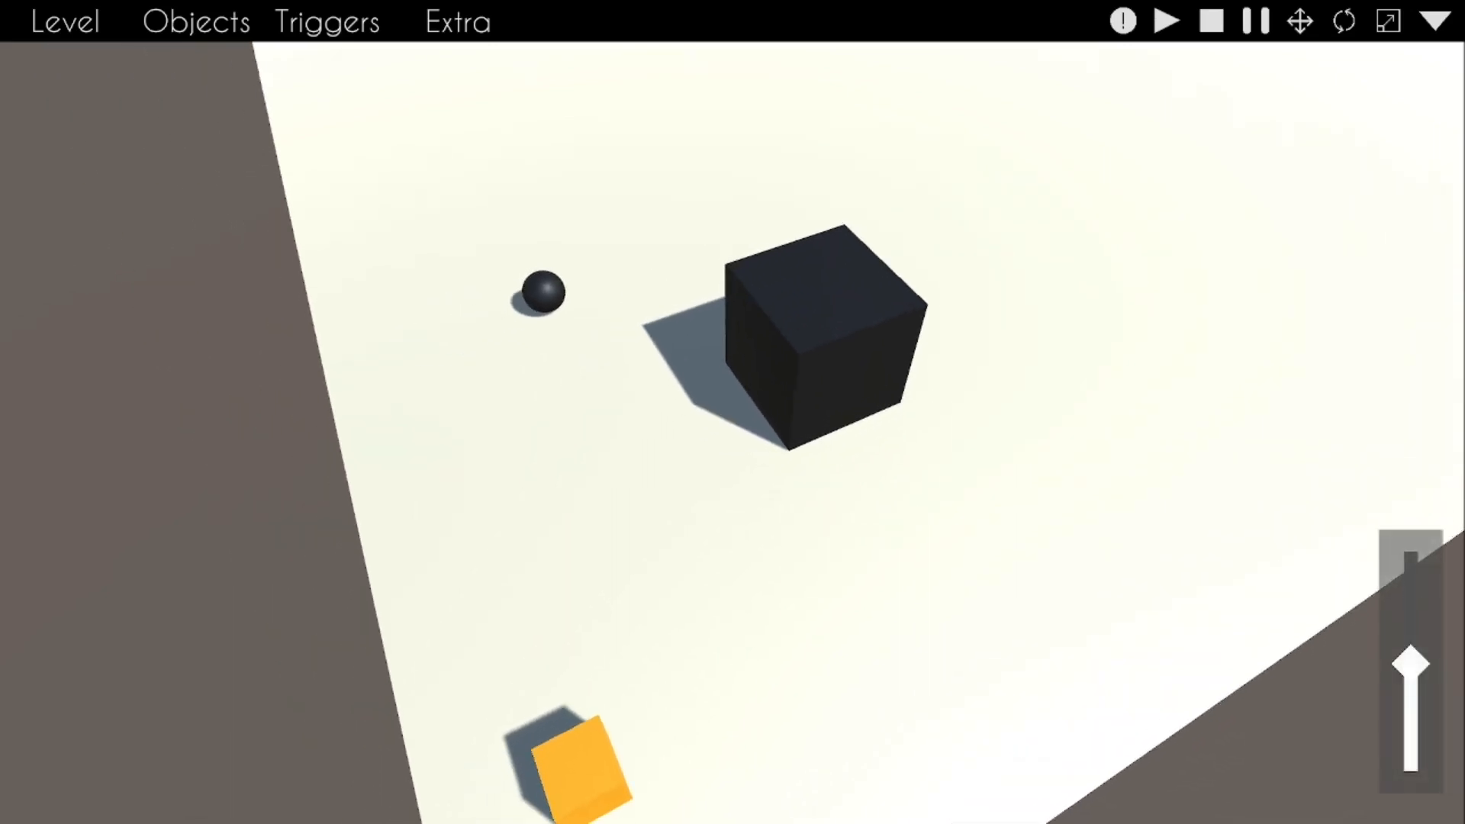
scroll(713, 417, "down", 10)
right_click_drag(705, 352, 713, 418)
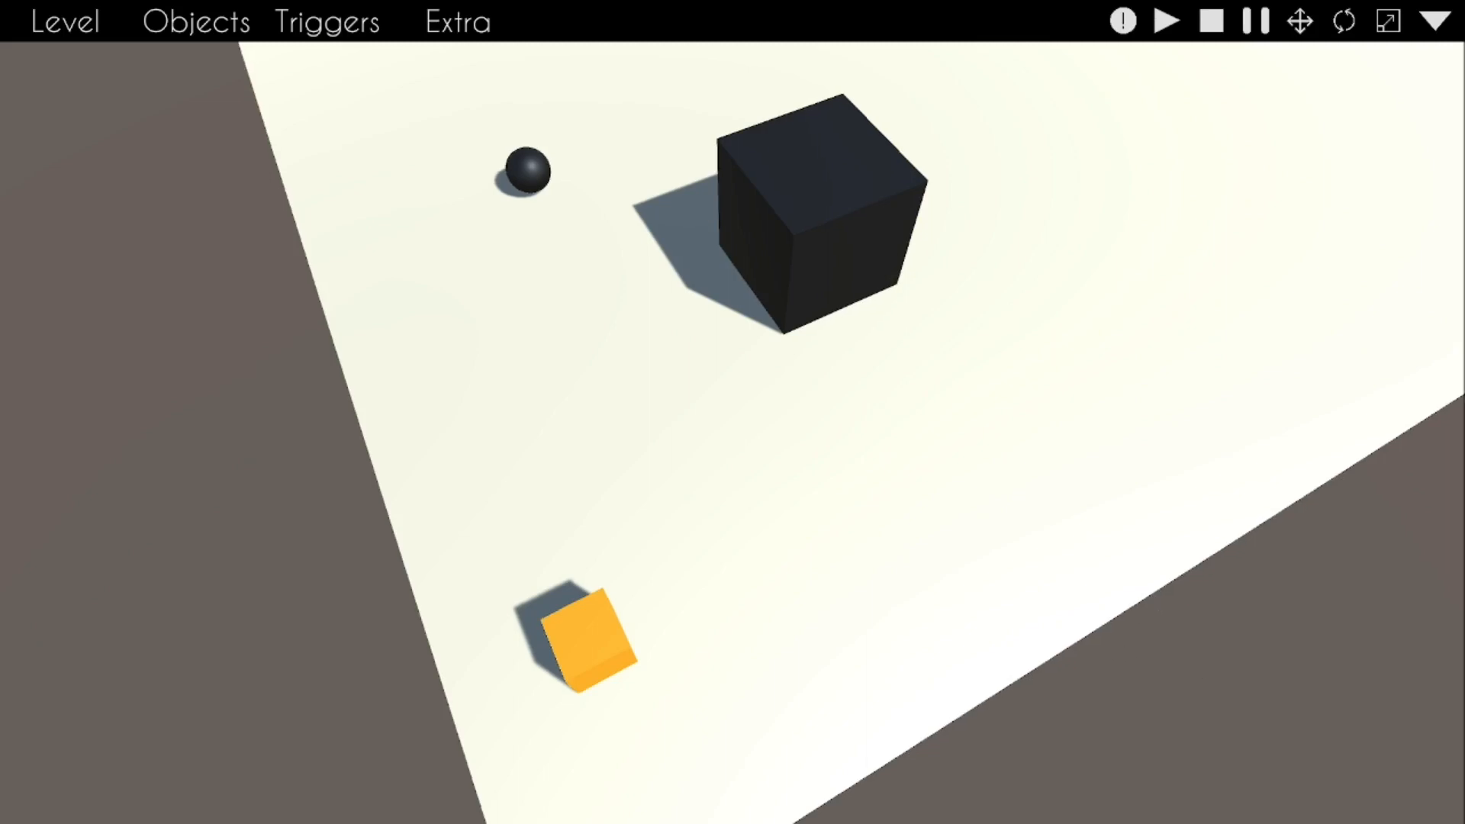
right_click_drag(732, 412, 732, 418)
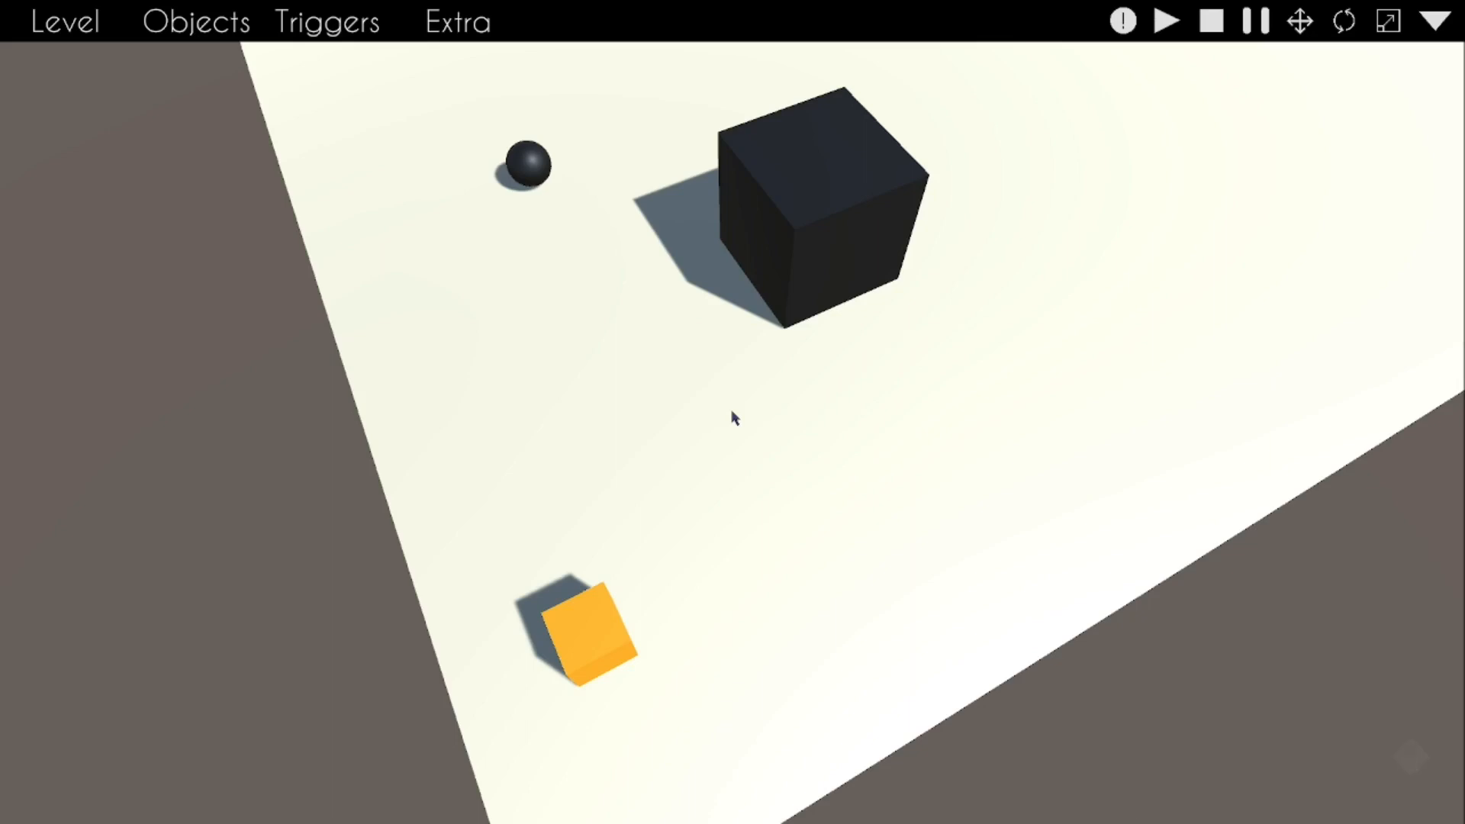
right_click_drag(732, 412, 738, 412)
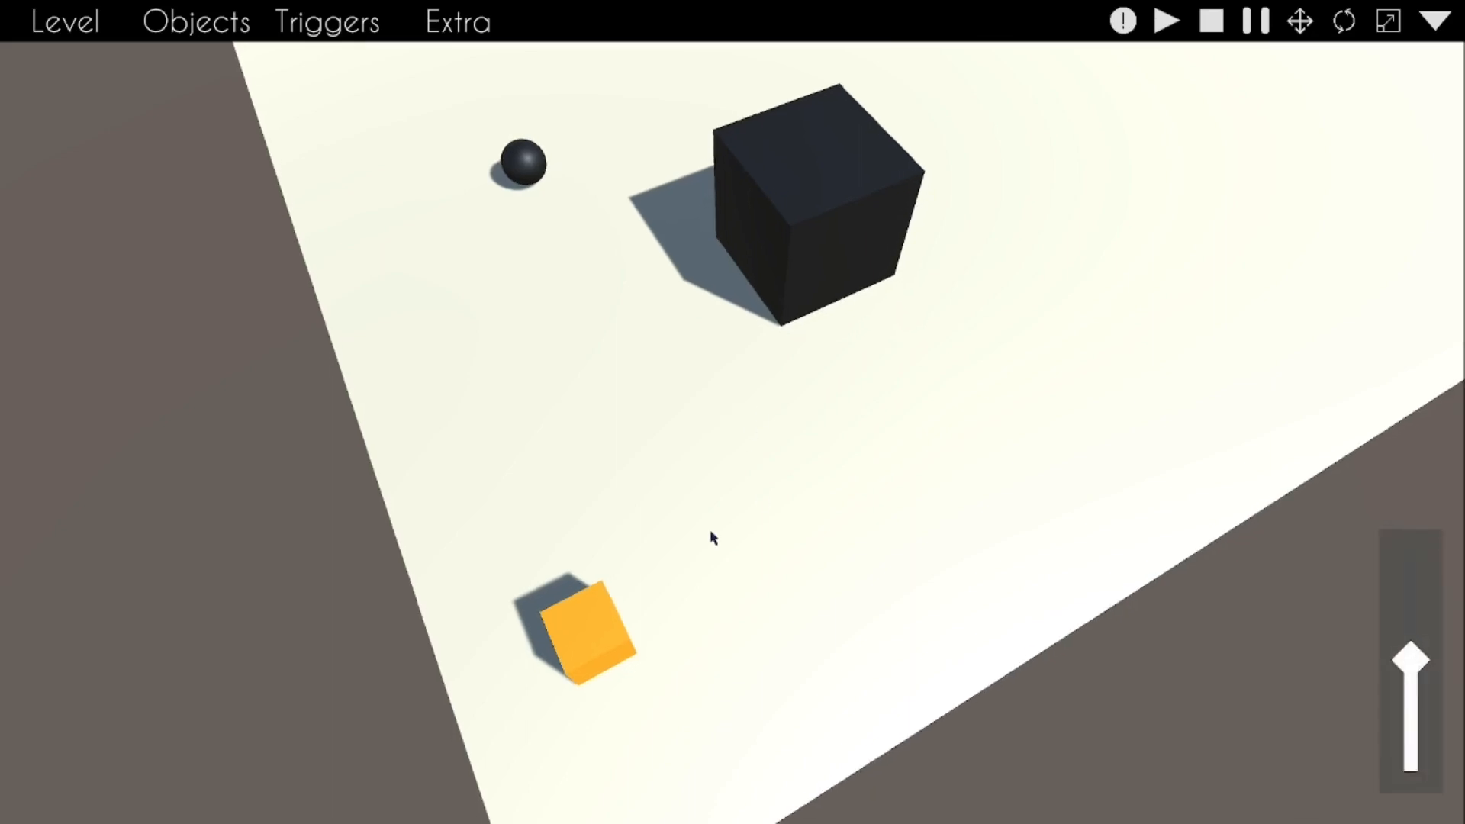
Step: Run a short playtest with a few turns between the sphere and the black cube, and return to editing
key("space")
left_click(1013, 691)
left_click(1014, 693)
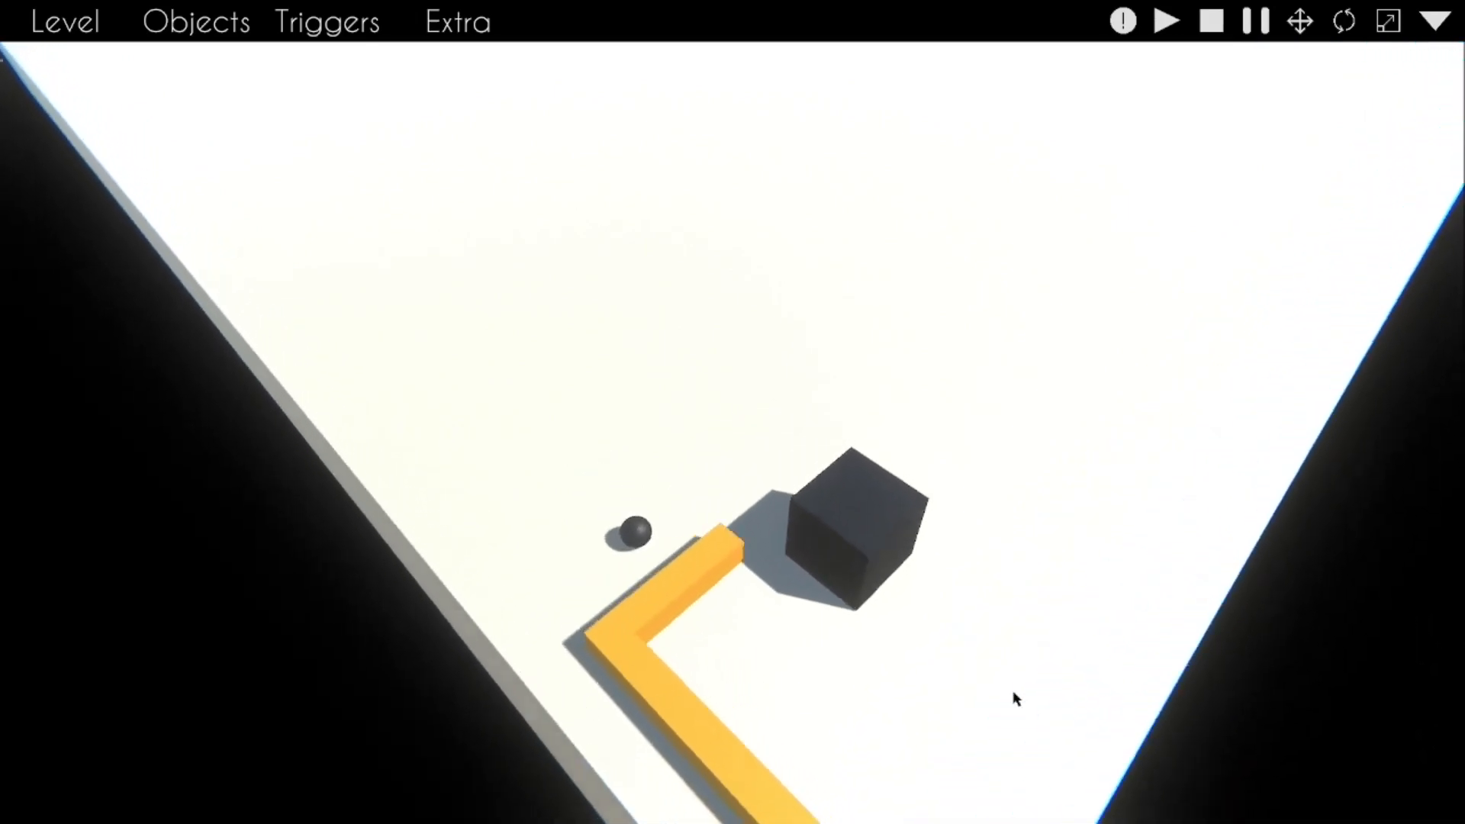
left_click(1014, 692)
left_click(1013, 693)
left_click(1001, 694)
key("Escape")
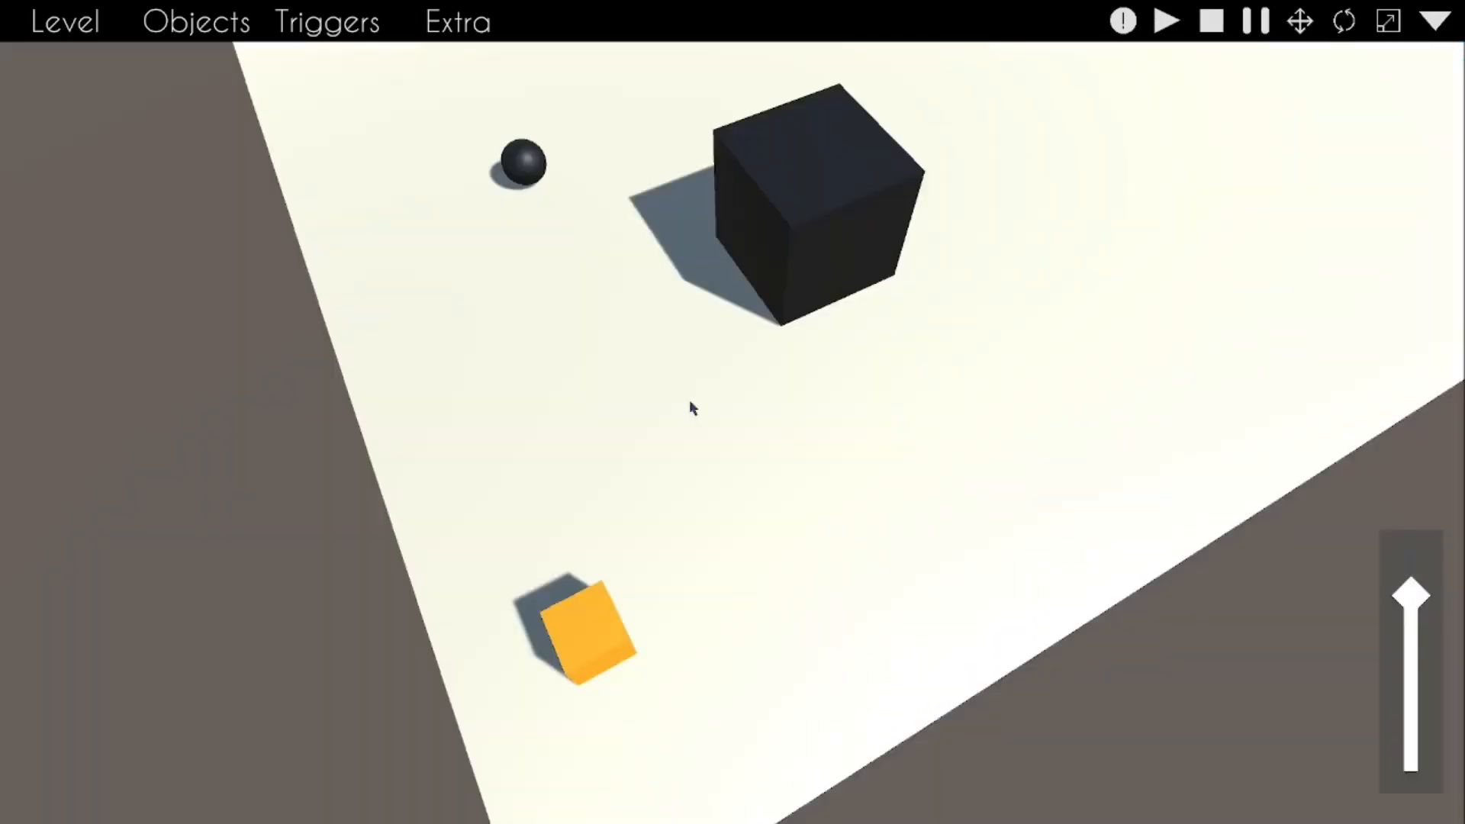
Step: Import a song file from the DLsong folder into the level
left_click(49, 22)
left_click(77, 60)
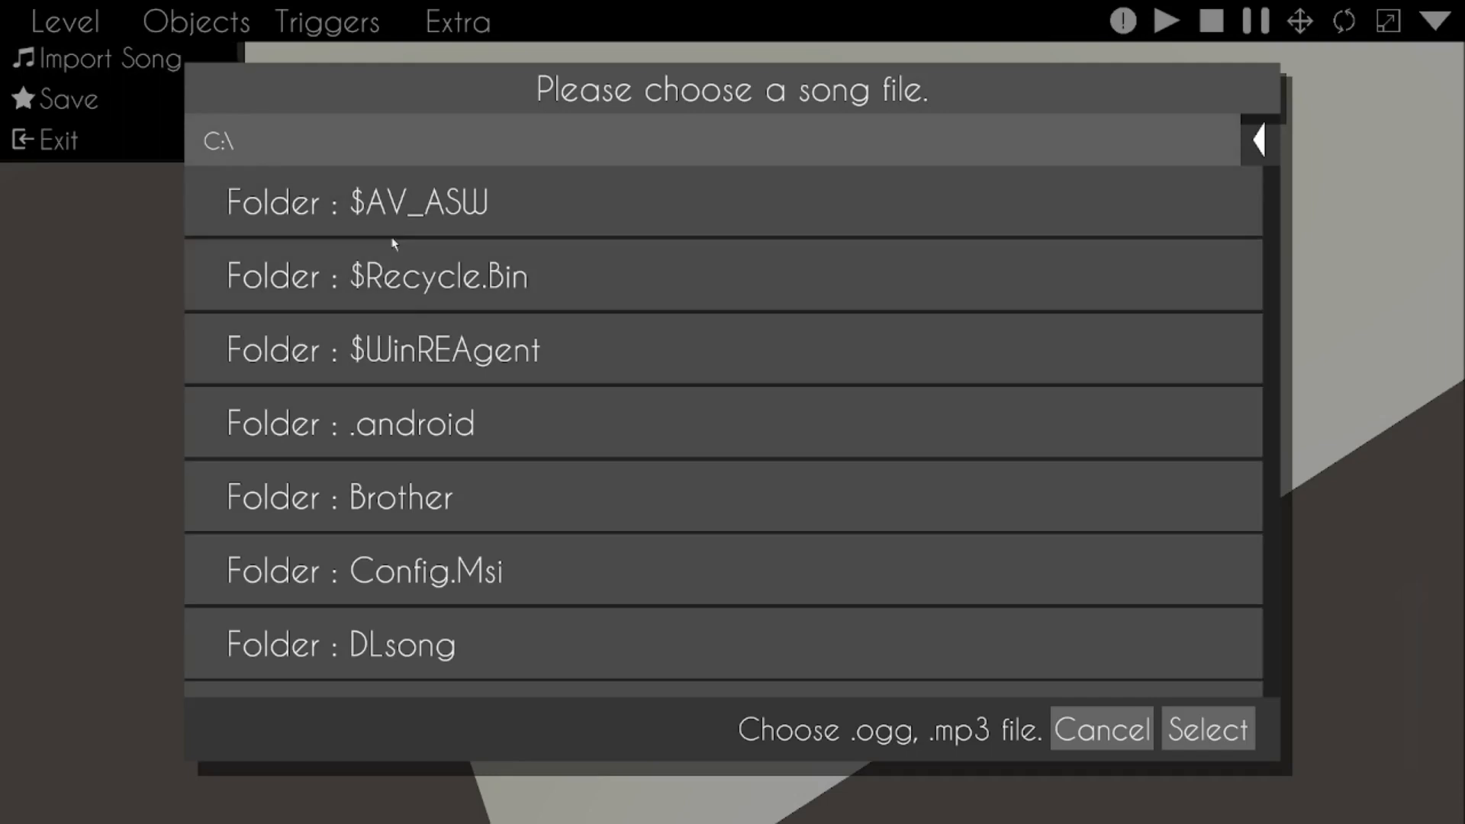
left_click(427, 645)
left_click(731, 213)
left_click(1208, 729)
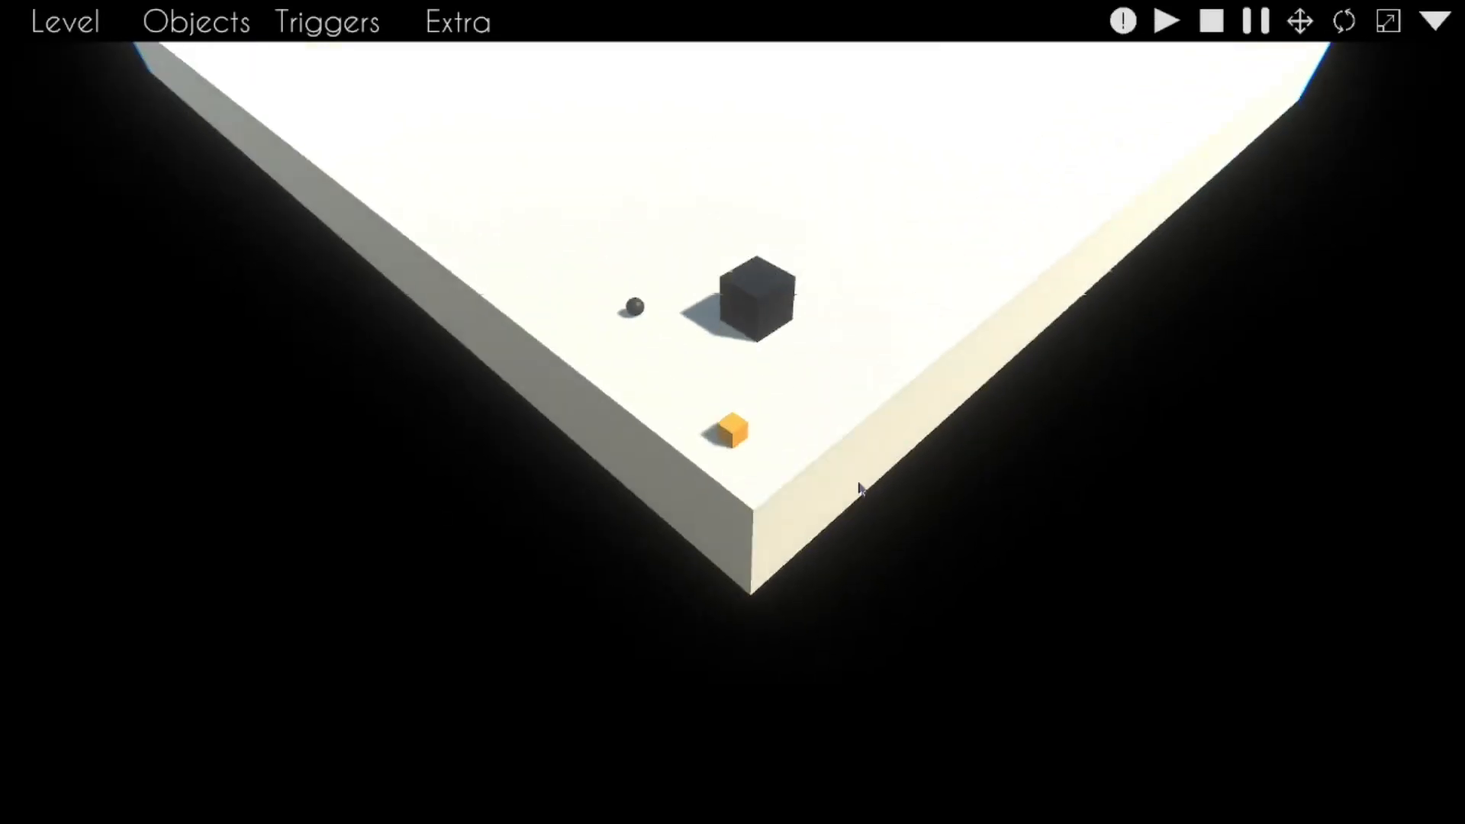
Step: Playtest the level with the imported song, steering the line in repeated zigzags across the platform
left_click(998, 566)
left_click(998, 566)
left_click(990, 557)
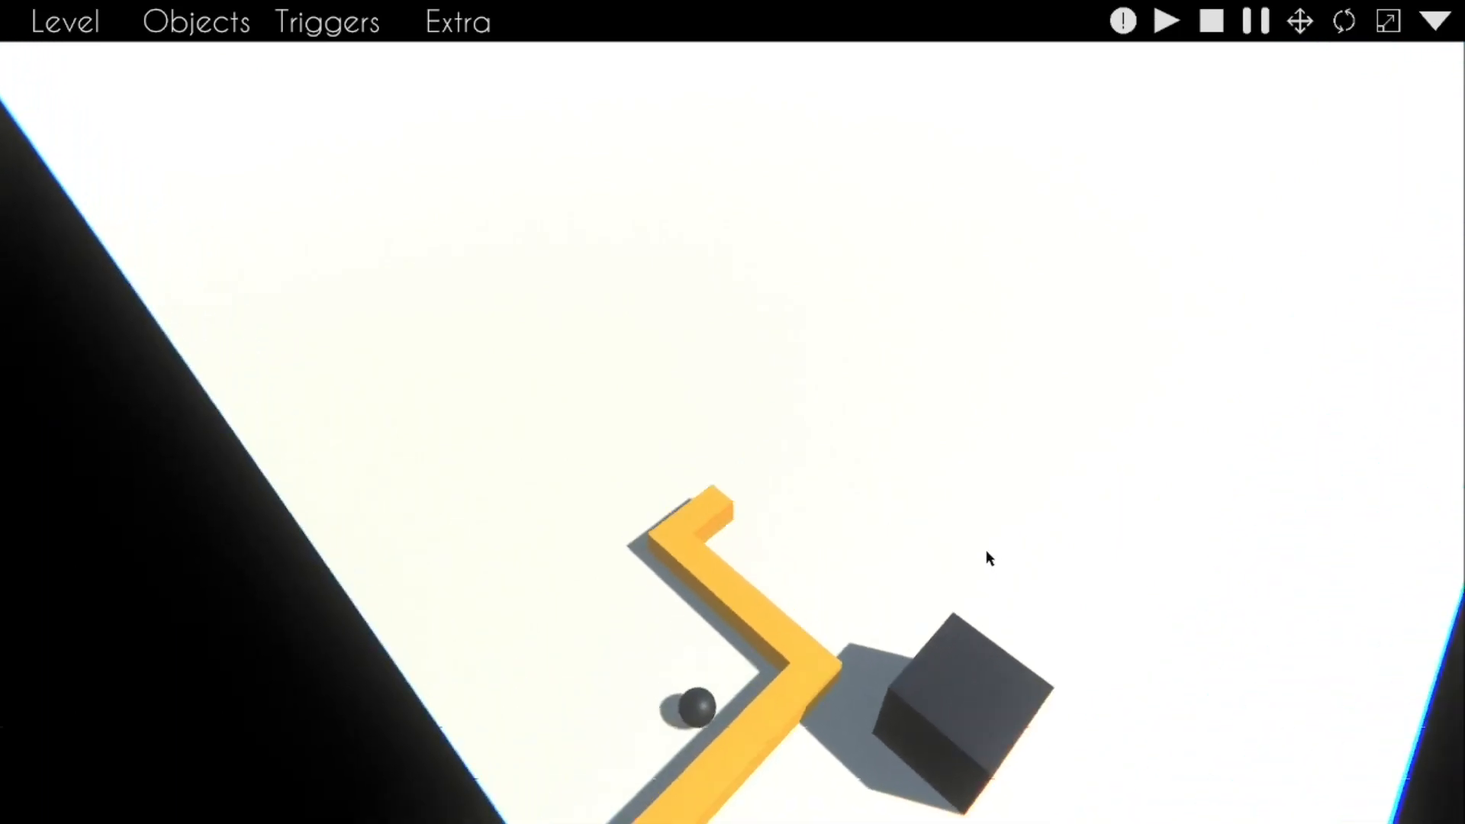
left_click(982, 538)
left_click(982, 538)
left_click(982, 539)
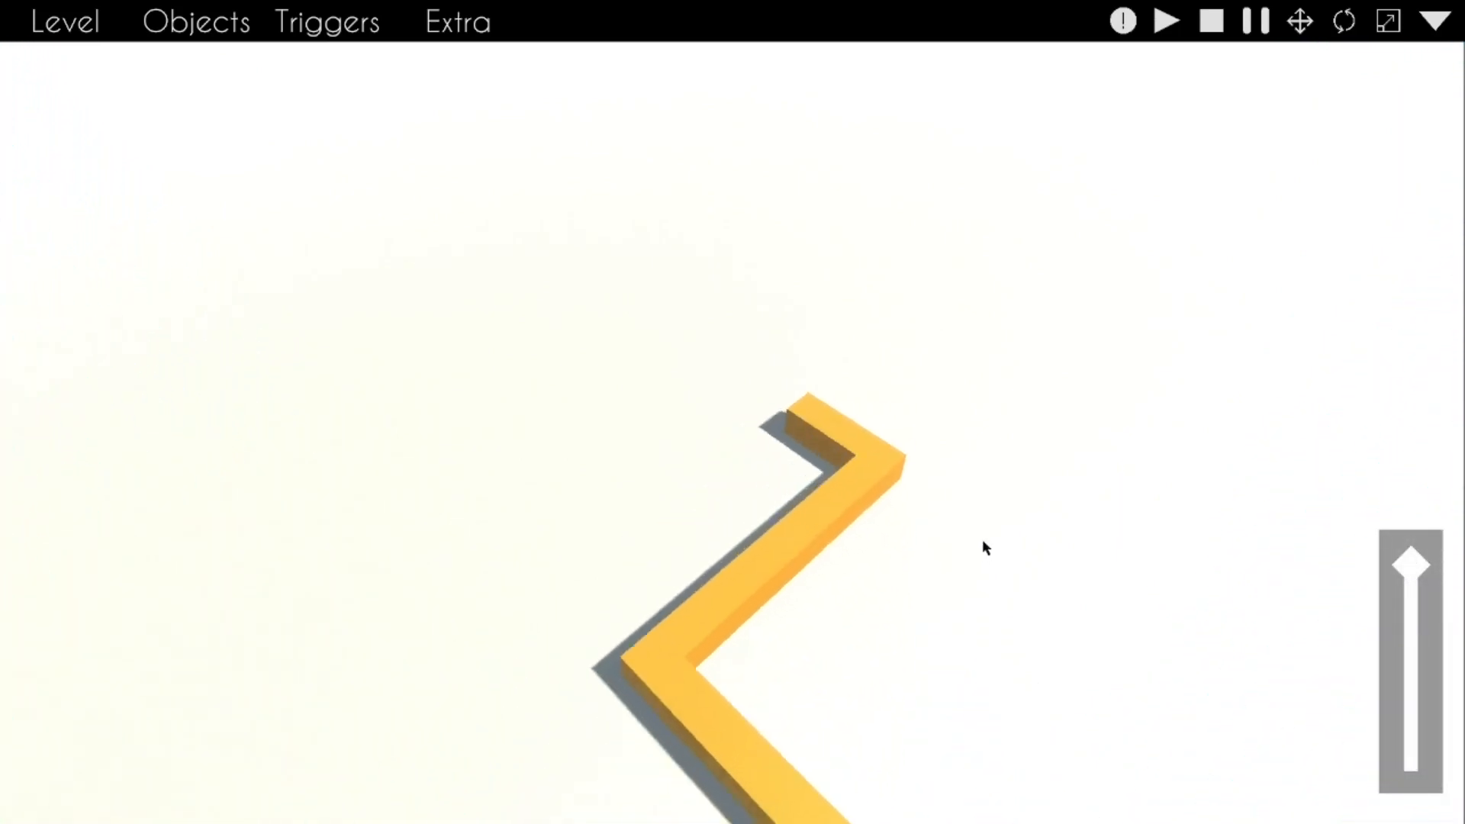
left_click(983, 541)
left_click(983, 541)
left_click(983, 541)
left_click(983, 541)
left_click(982, 541)
left_click(982, 541)
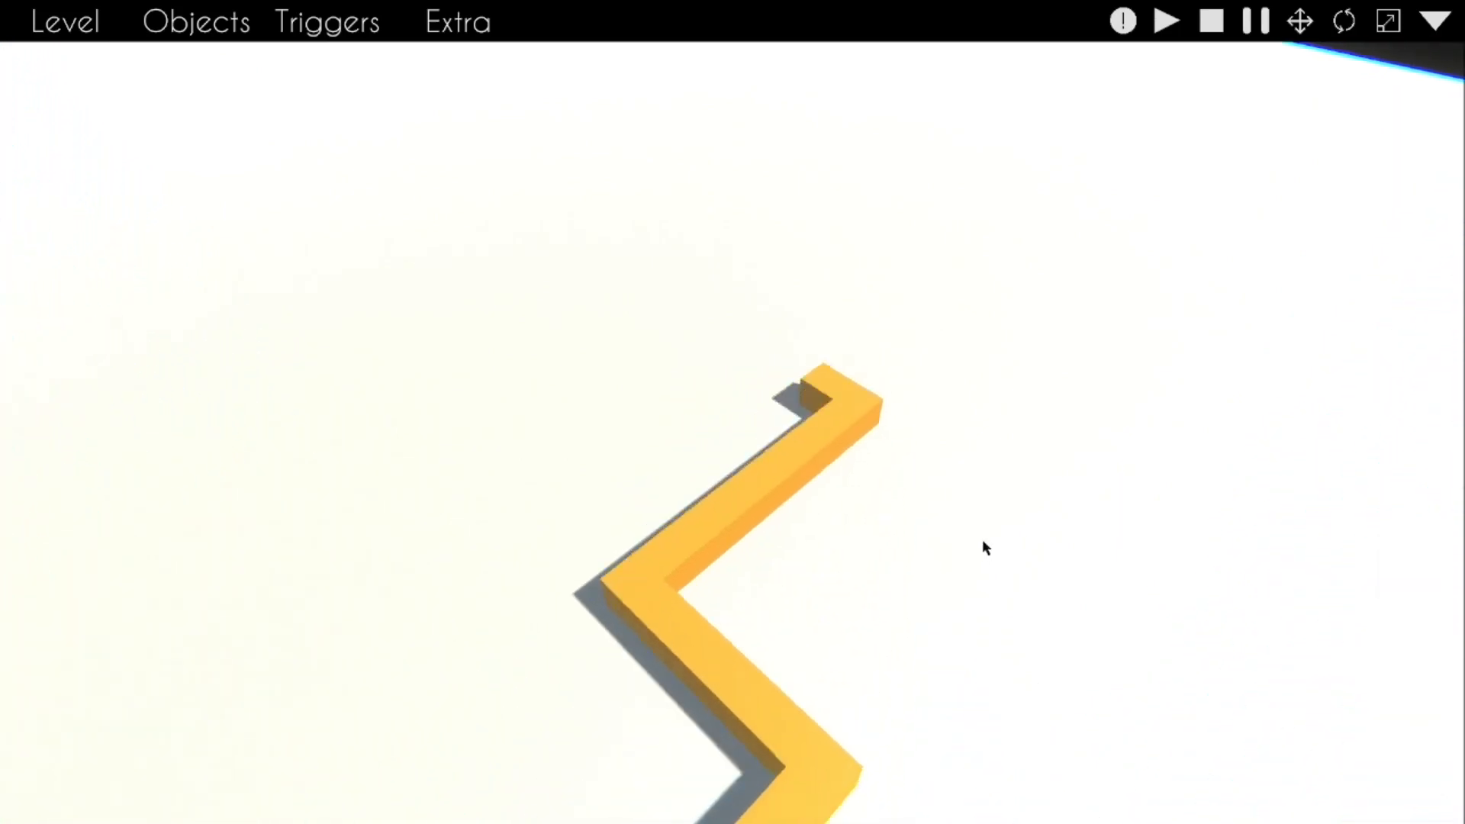
left_click(983, 541)
left_click(981, 540)
left_click(981, 540)
left_click(981, 540)
left_click(980, 540)
left_click(980, 539)
left_click(980, 539)
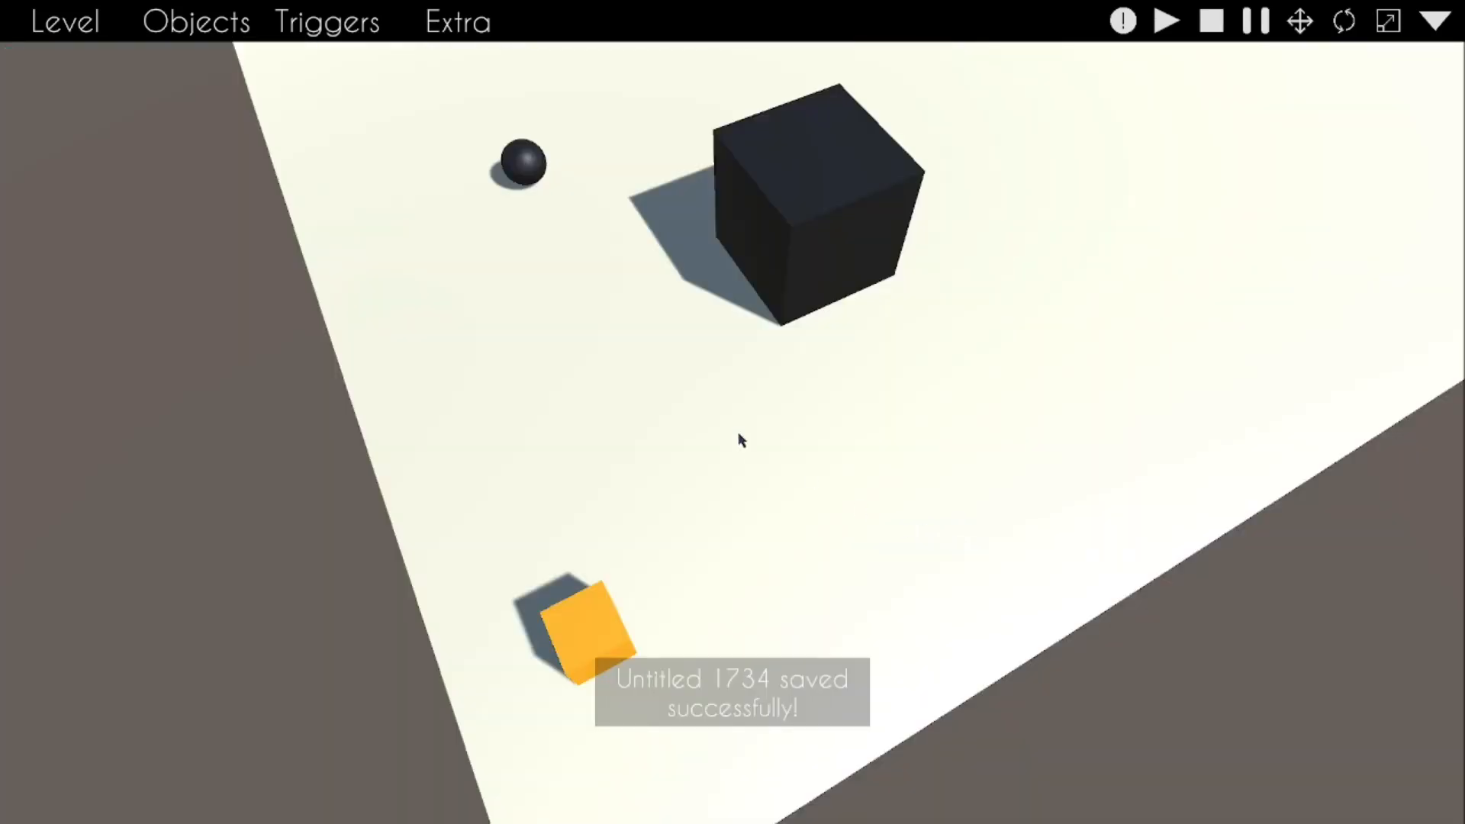
Step: Playtest the level again, turning the line several times along the platform's edge
mouse_move(737, 434)
right_mouse_down()
mouse_move(746, 282)
mouse_move(735, 428)
mouse_move(733, 415)
right_mouse_up()
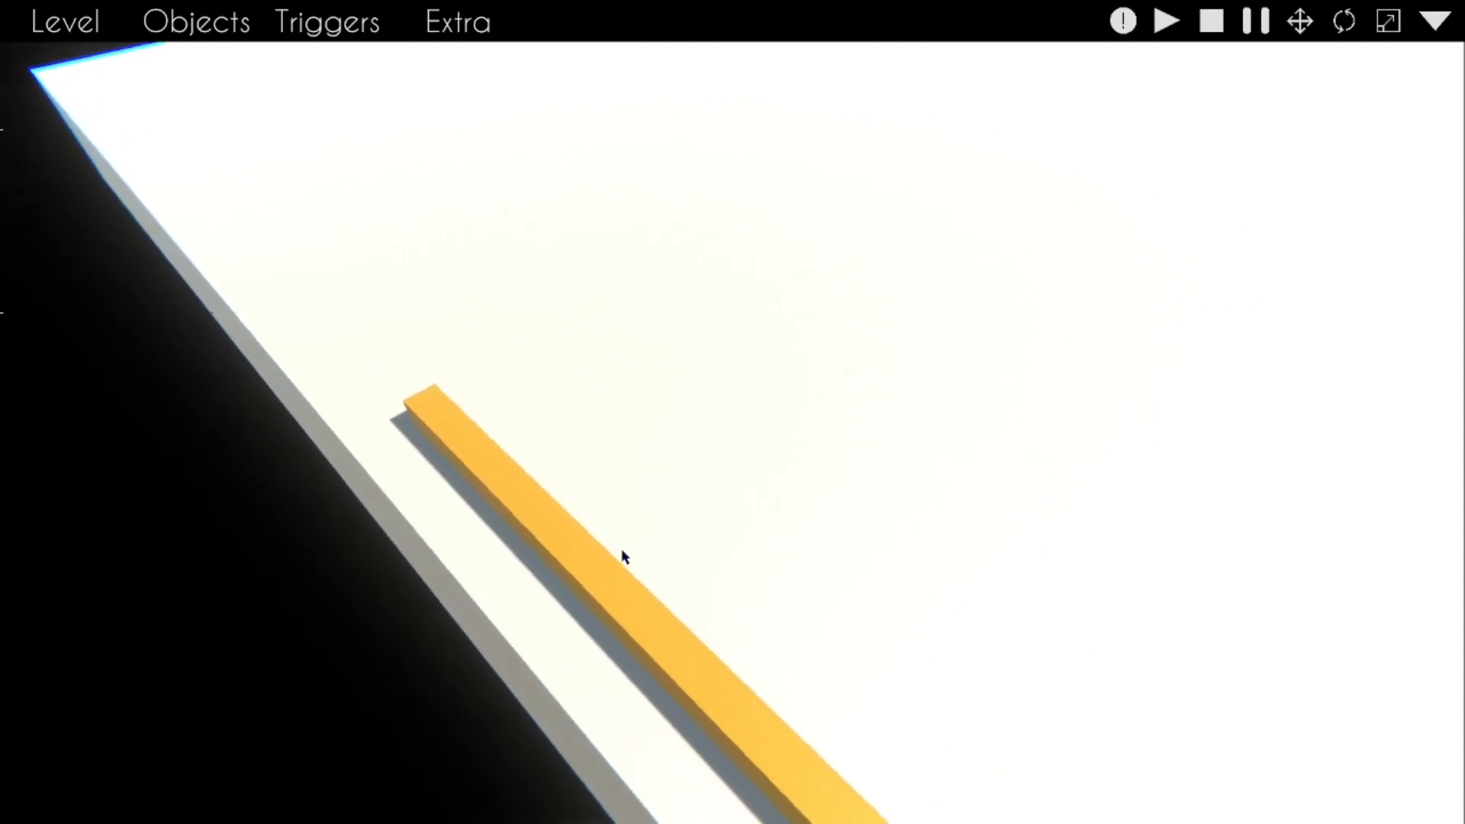
left_click(624, 551)
left_click(624, 550)
left_click(624, 551)
left_click(624, 551)
left_click(624, 550)
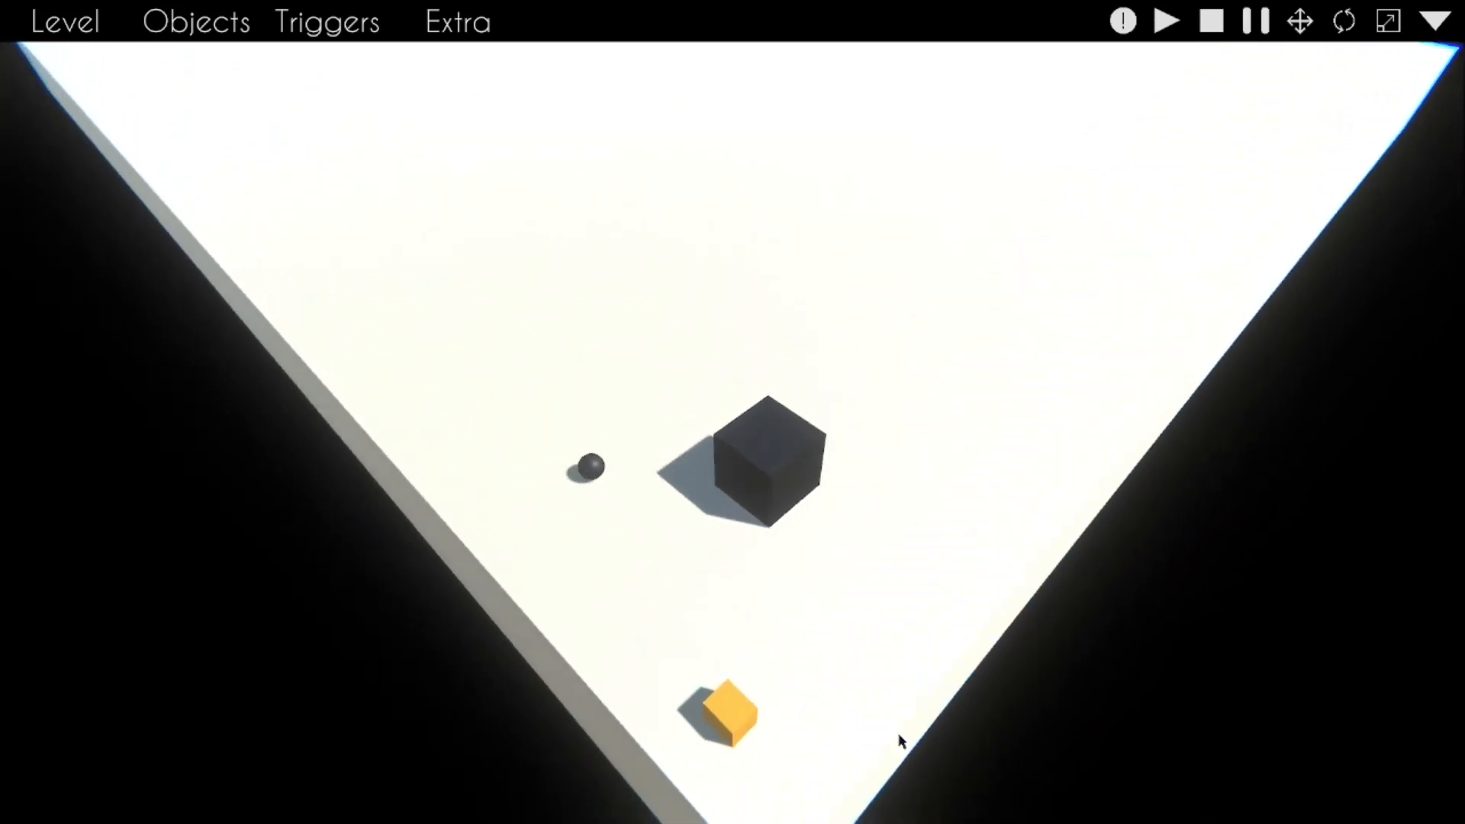
Step: Start the line from its initial position, make a couple of turns and exit the playtest
left_click(959, 754)
left_click(964, 755)
left_click(982, 751)
key("Escape")
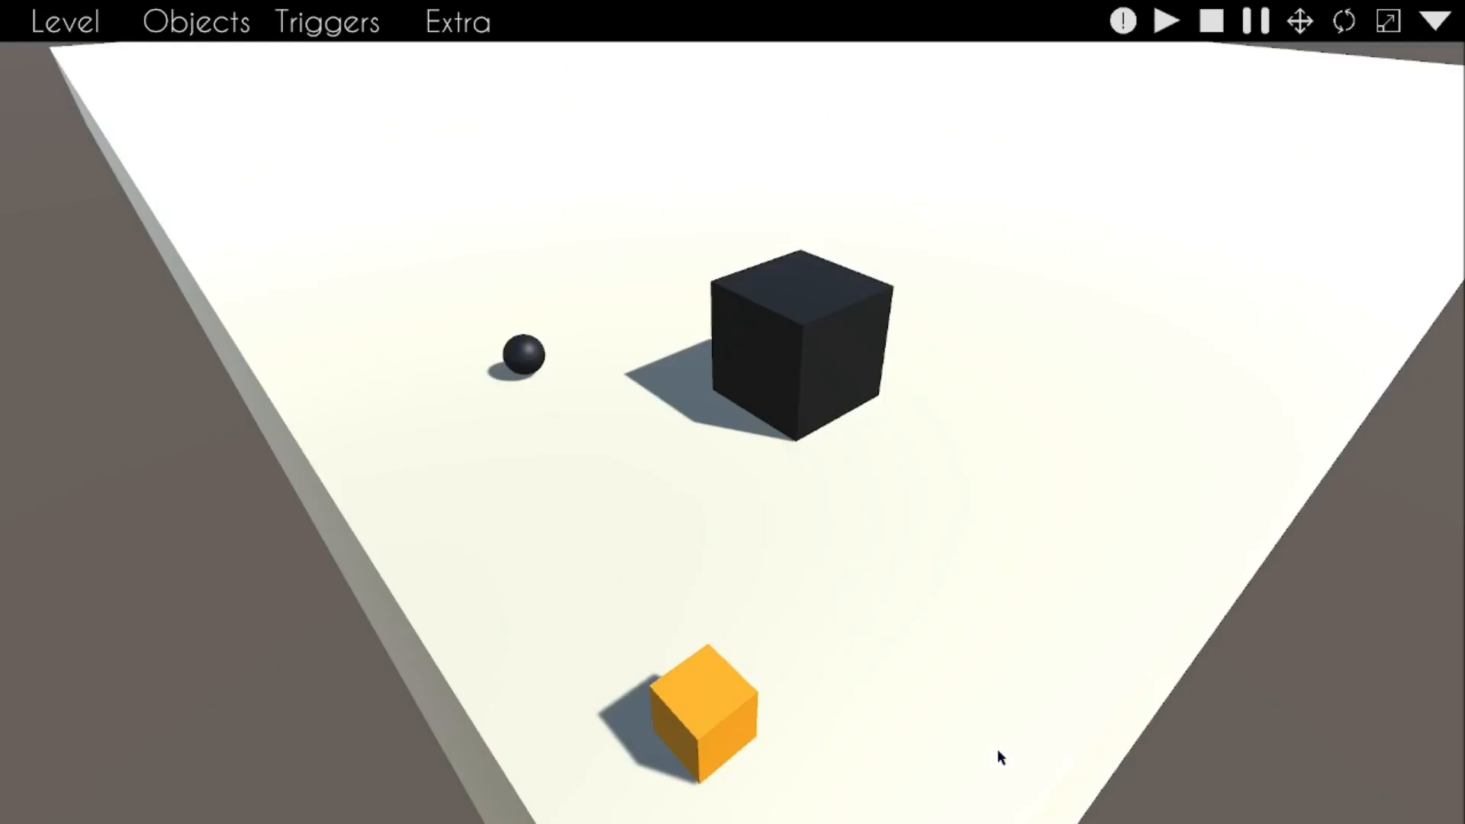
Step: Playtest the level, steering the line past the black cube and in repeated zigzags across the platform so it leaves a trail
key("p")
key("p")
right_click_drag(720, 299, 735, 400)
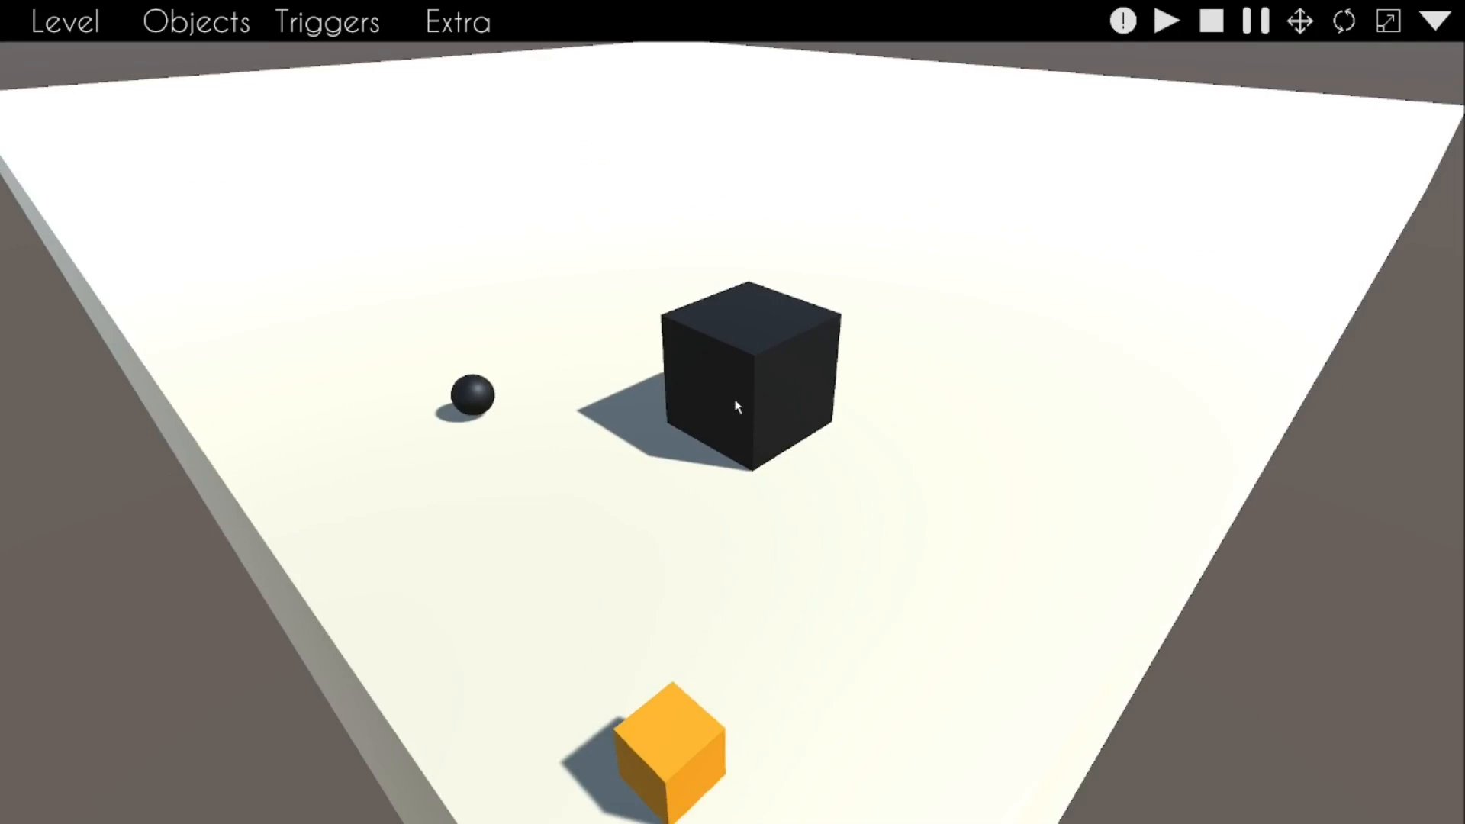
right_click_drag(736, 401, 706, 385)
key("p")
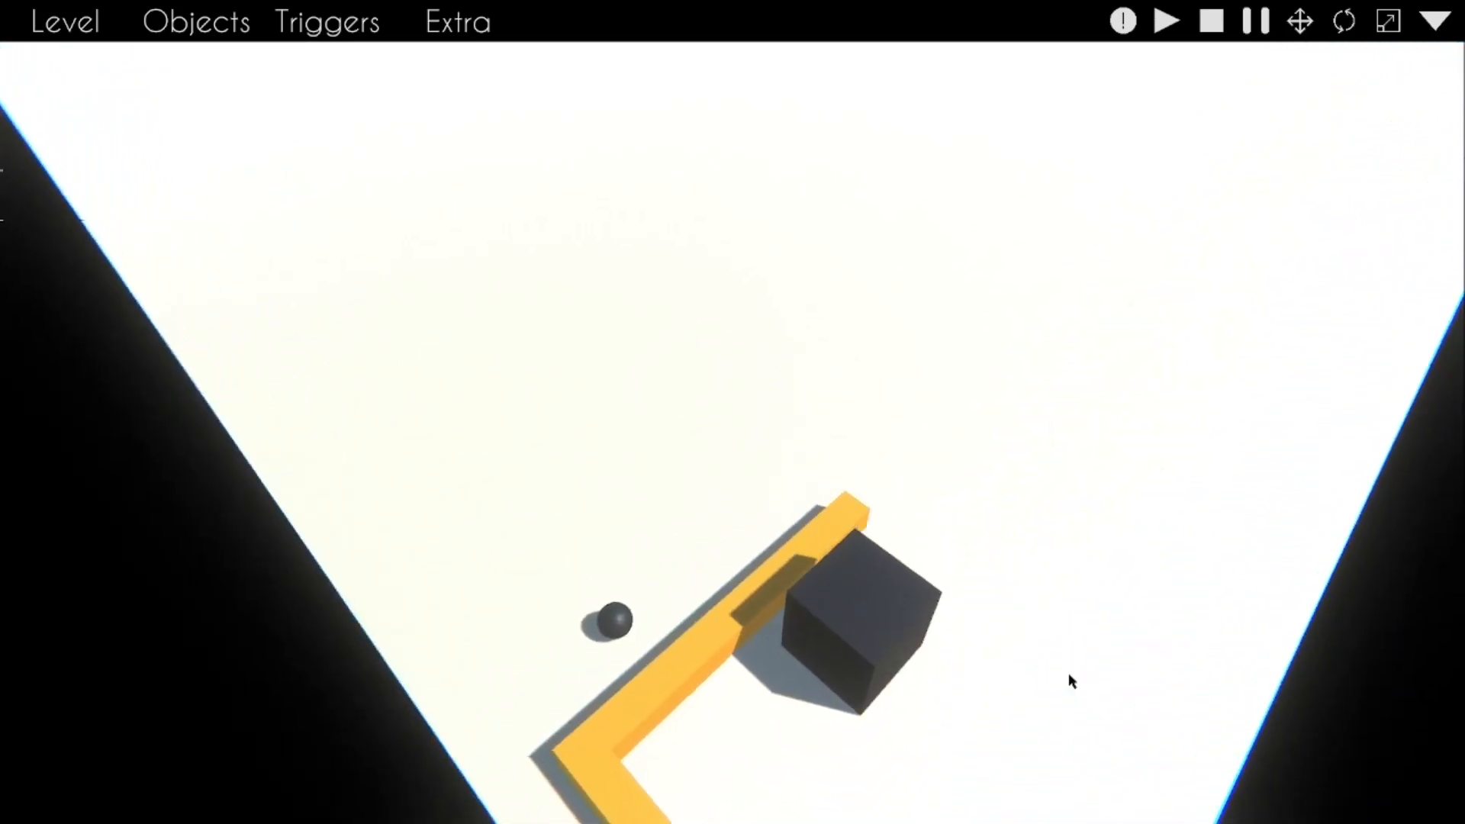
left_click(960, 603)
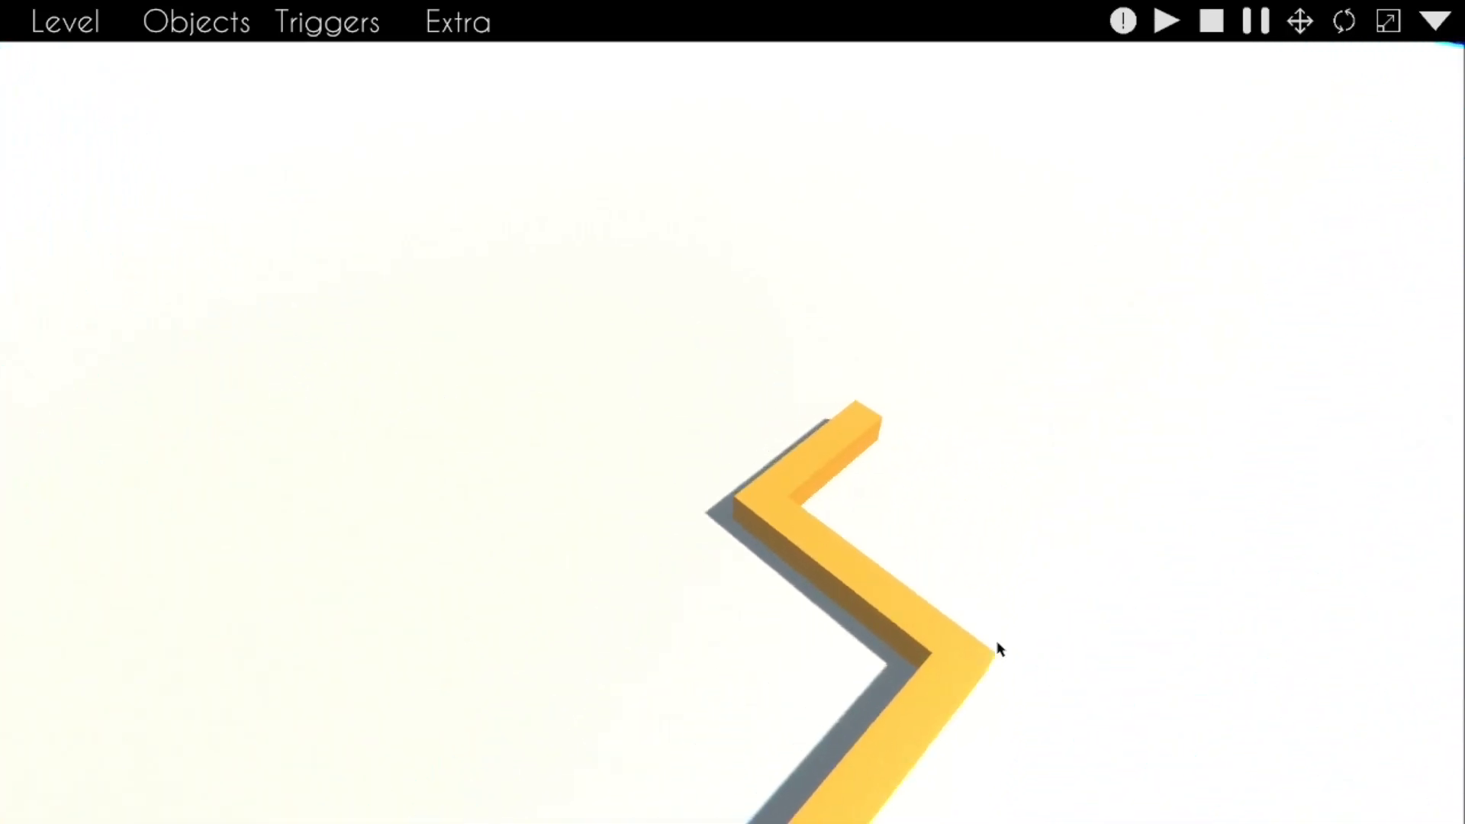
left_click(1101, 670)
left_click(1103, 670)
left_click(1104, 670)
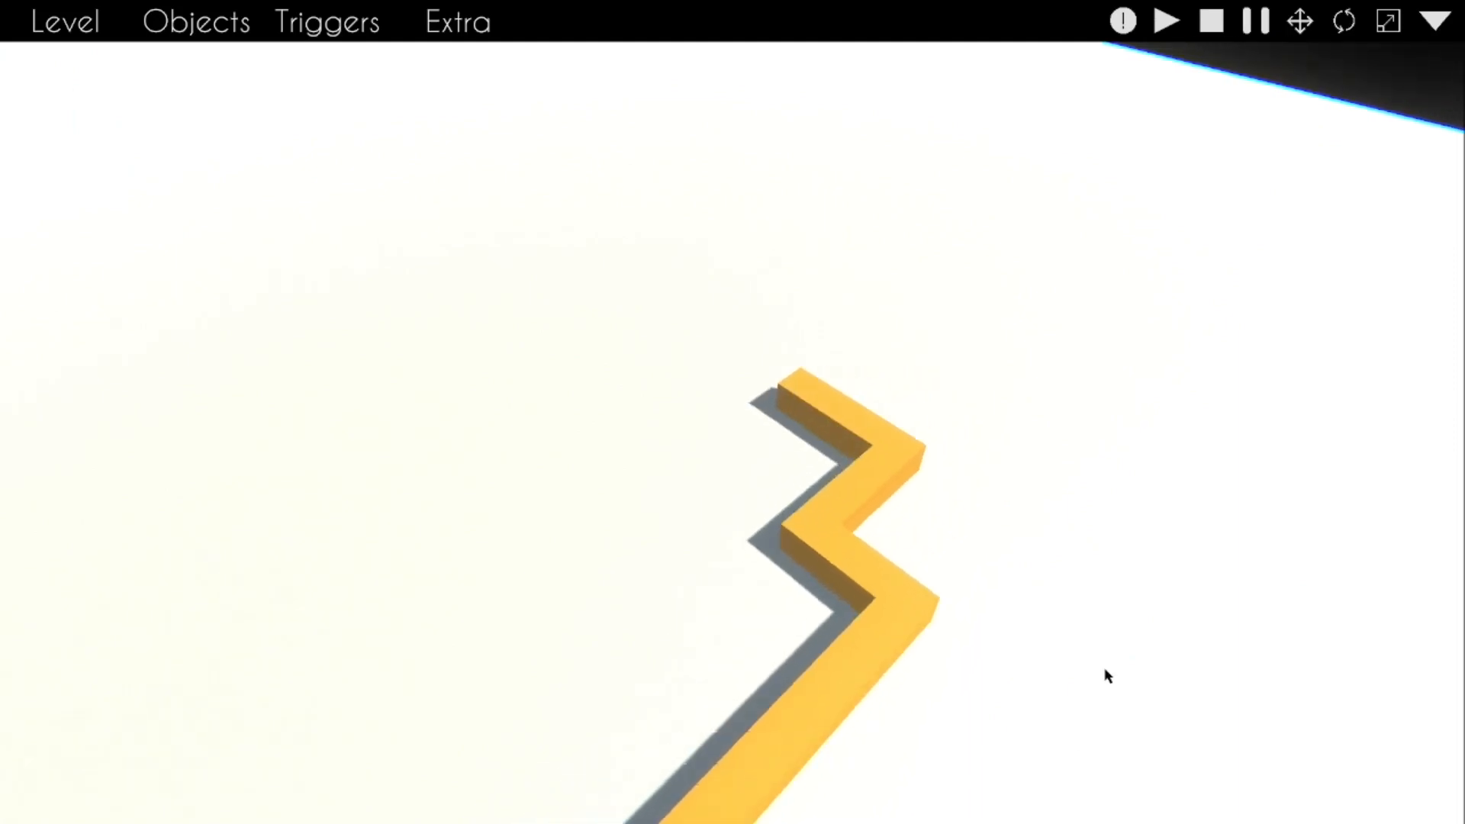
left_click(1105, 670)
left_click(1107, 671)
left_click(1109, 671)
left_click(1109, 672)
left_click(1109, 671)
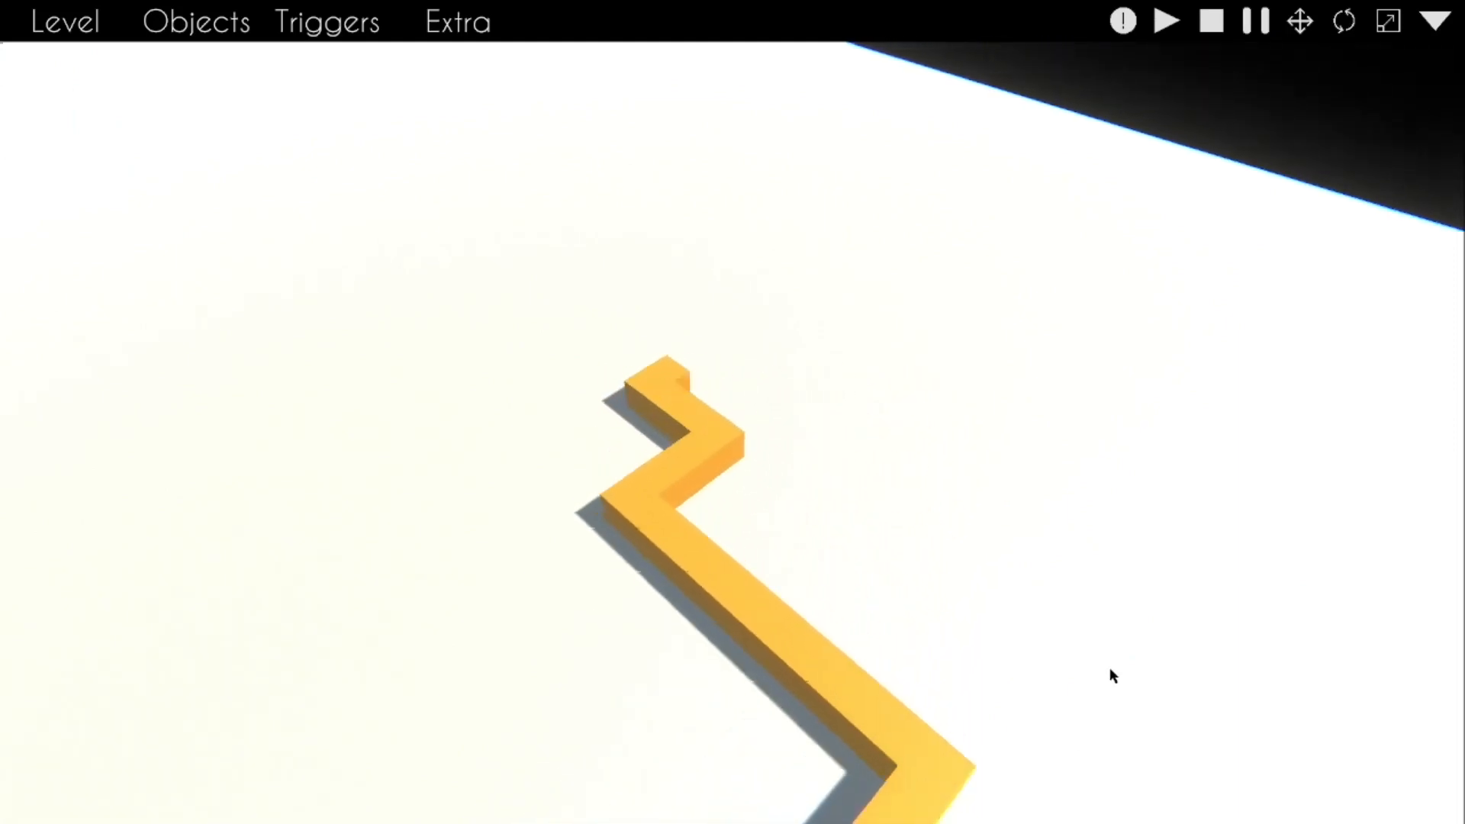
left_click(1109, 670)
left_click(1109, 670)
left_click(1111, 670)
left_click(1113, 669)
left_click(1115, 674)
left_click(1116, 674)
left_click(1115, 675)
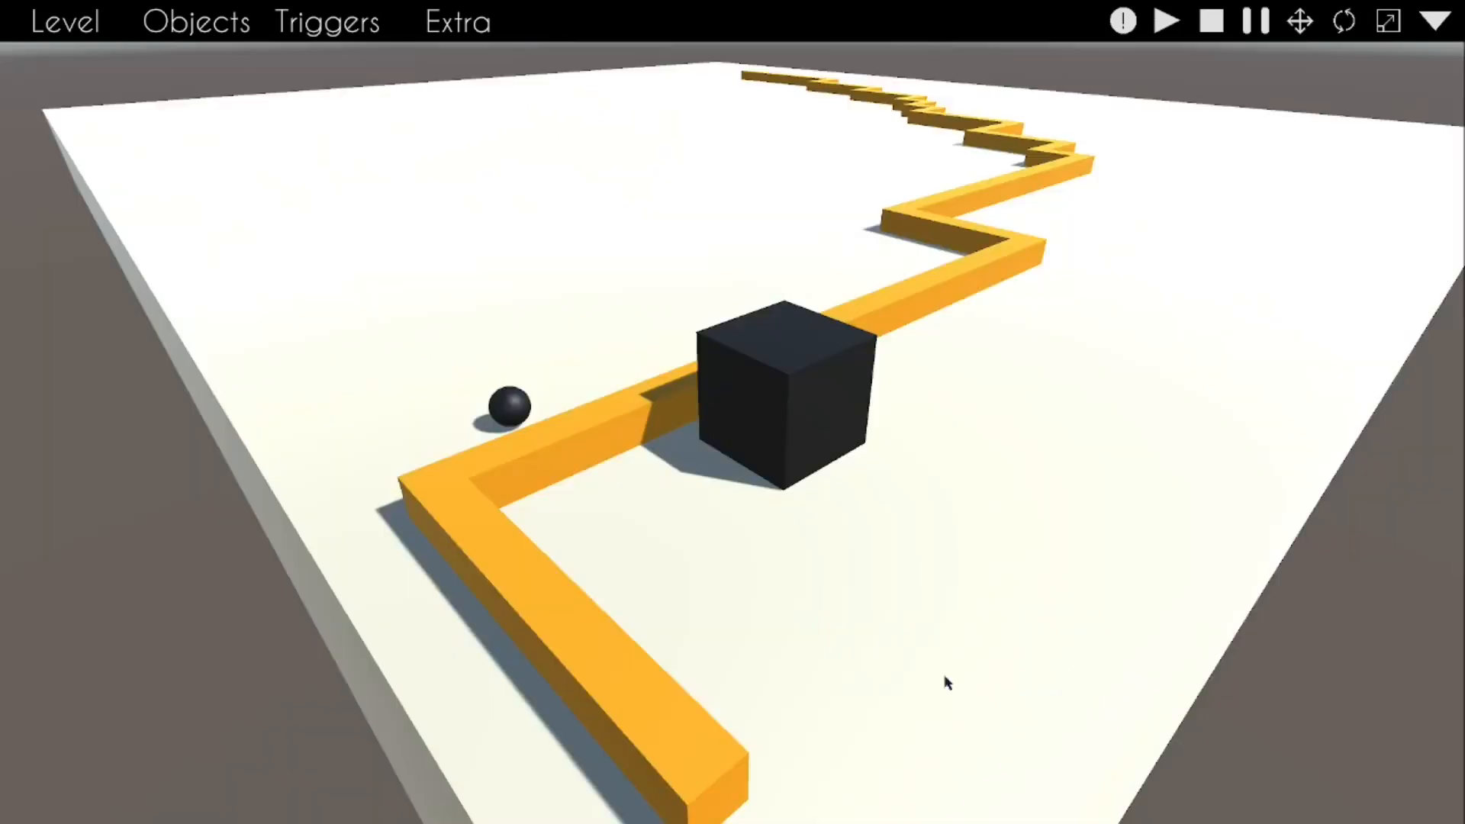
Step: Examine the zigzag trail the line left across the platform after the playtest
right_click_drag(947, 681, 672, 488)
key("w")
key("s")
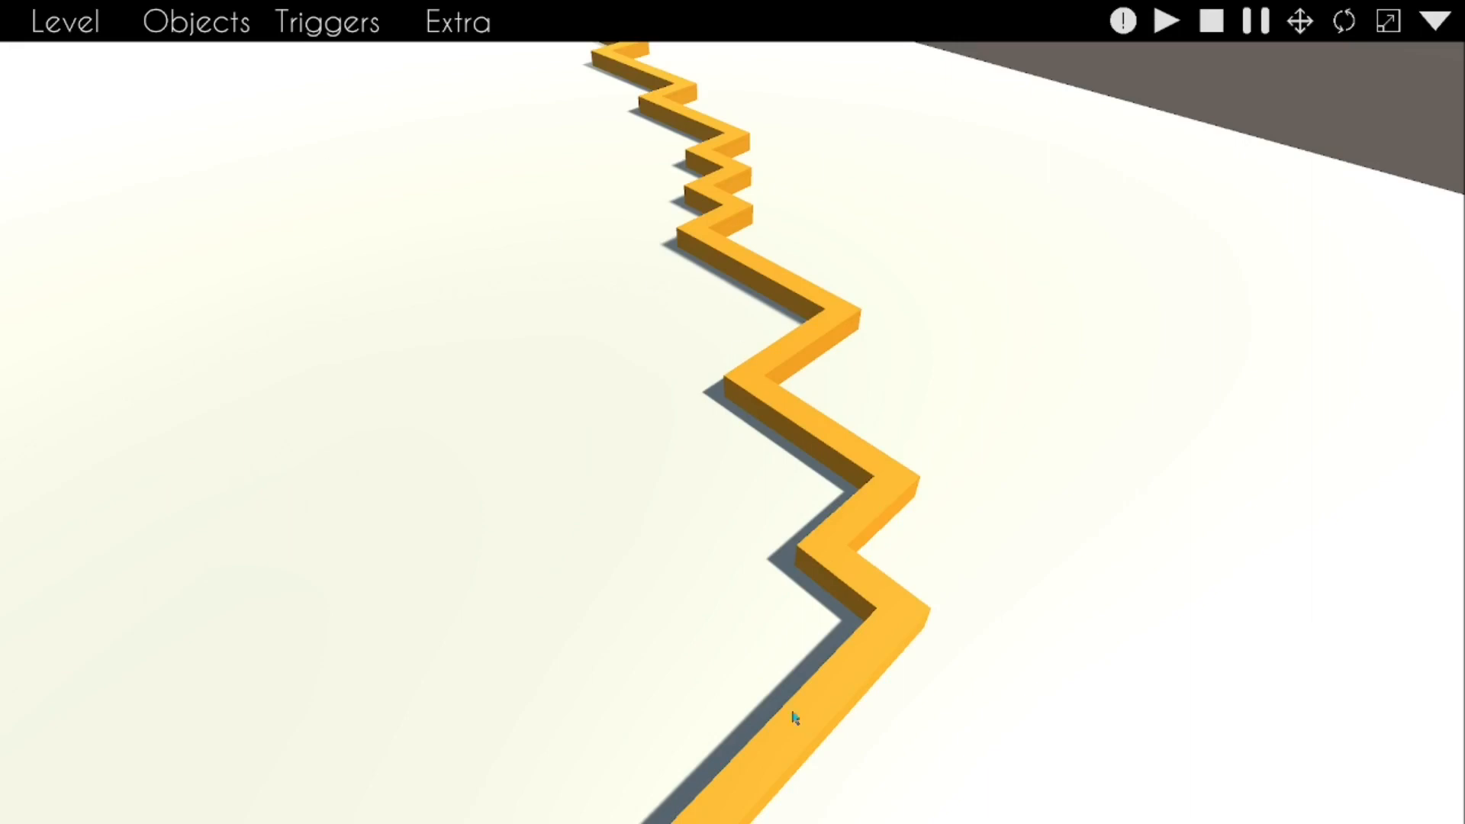
right_click_drag(861, 655, 853, 616)
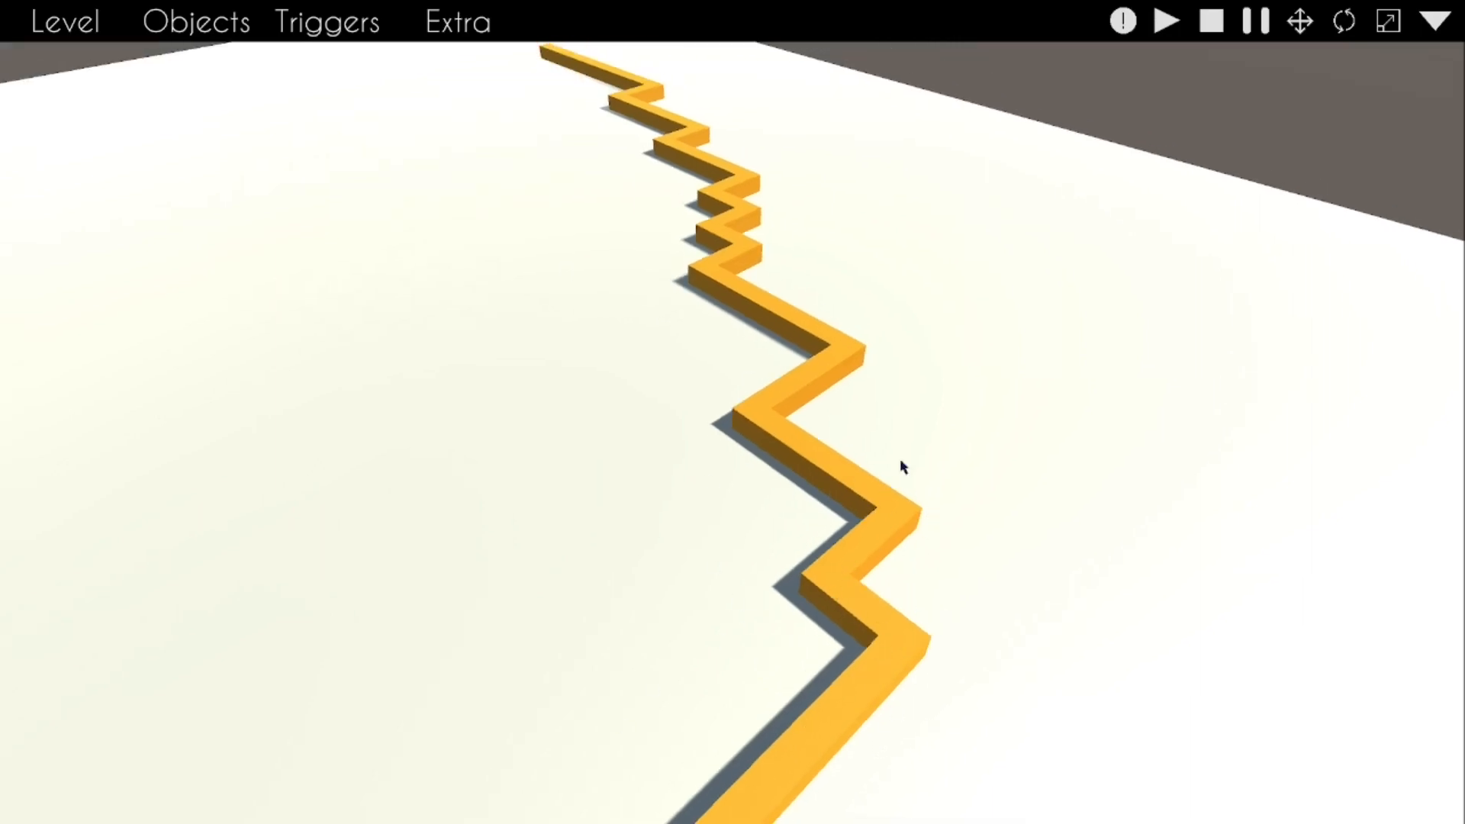
right_click_drag(958, 565, 980, 613)
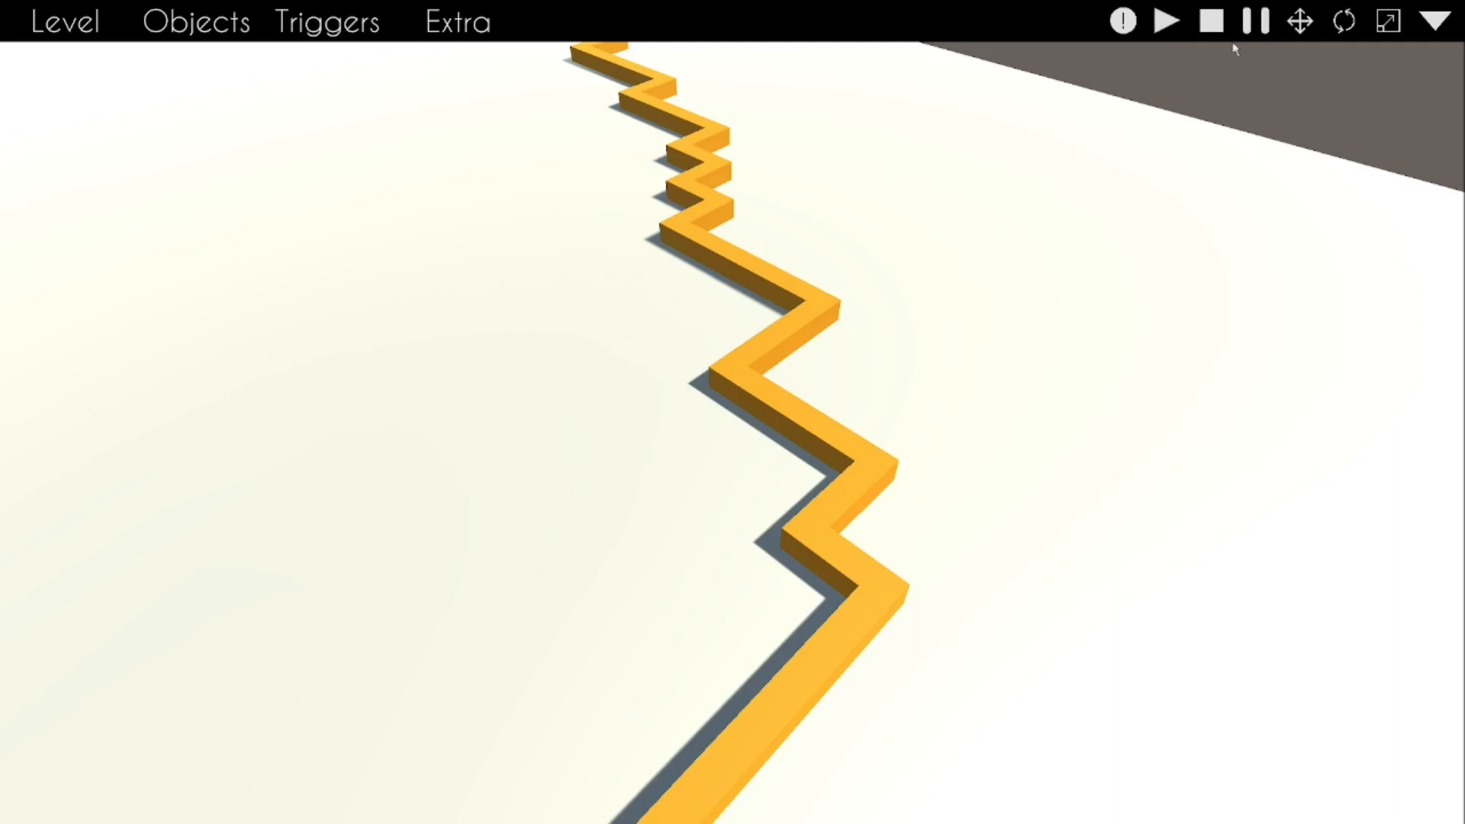
left_click(1203, 29)
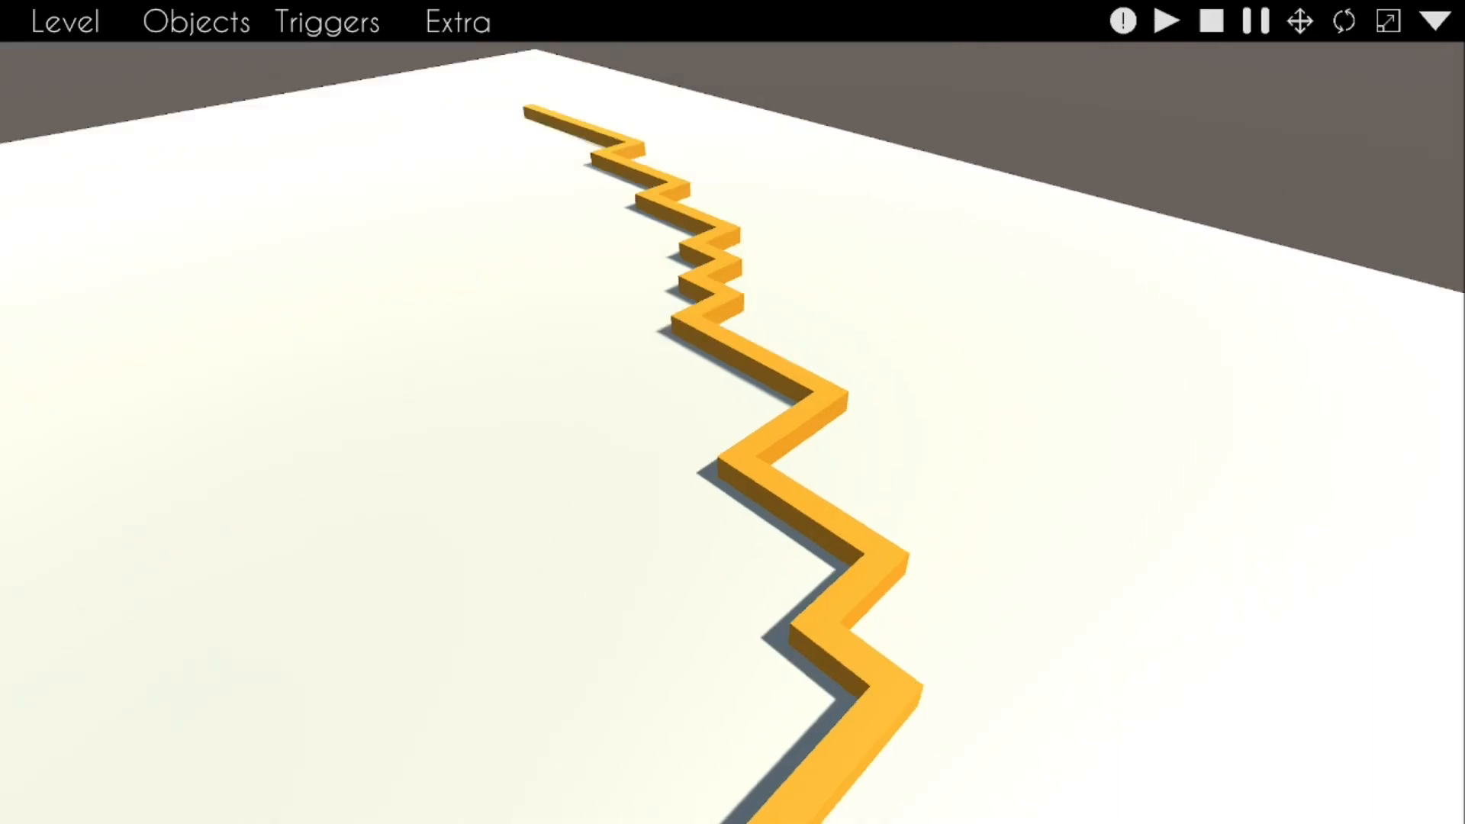
right_click_drag(748, 379, 729, 423)
key("w")
key("s")
key("d")
right_click_drag(796, 478, 798, 526)
key("w")
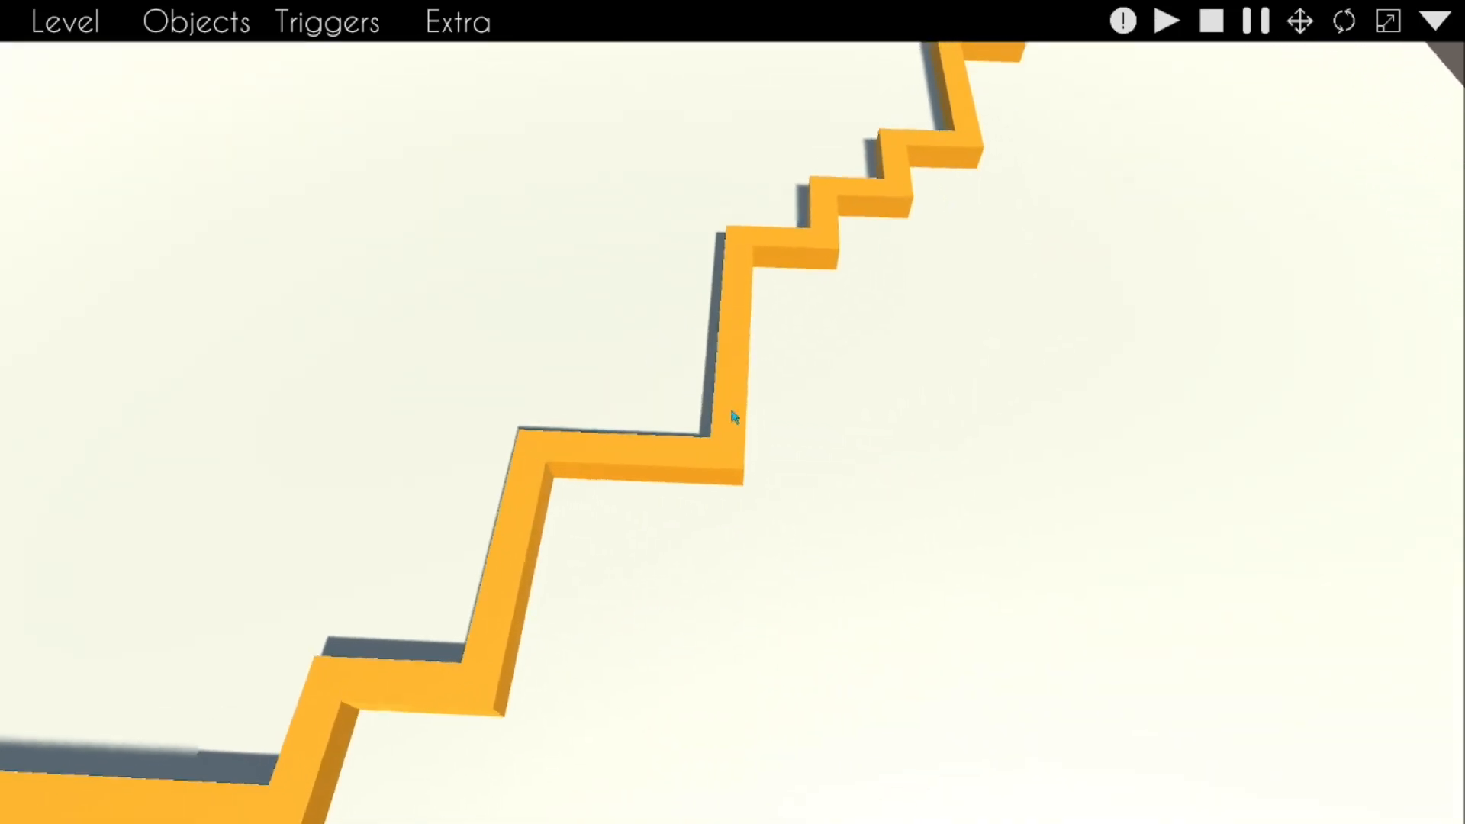
Step: Create a road under one long segment of the trail with the Road maker, keeping size 1, 1, 1 and disabling Auto animation
left_click(733, 413)
left_click_drag(1036, 417, 1019, 572)
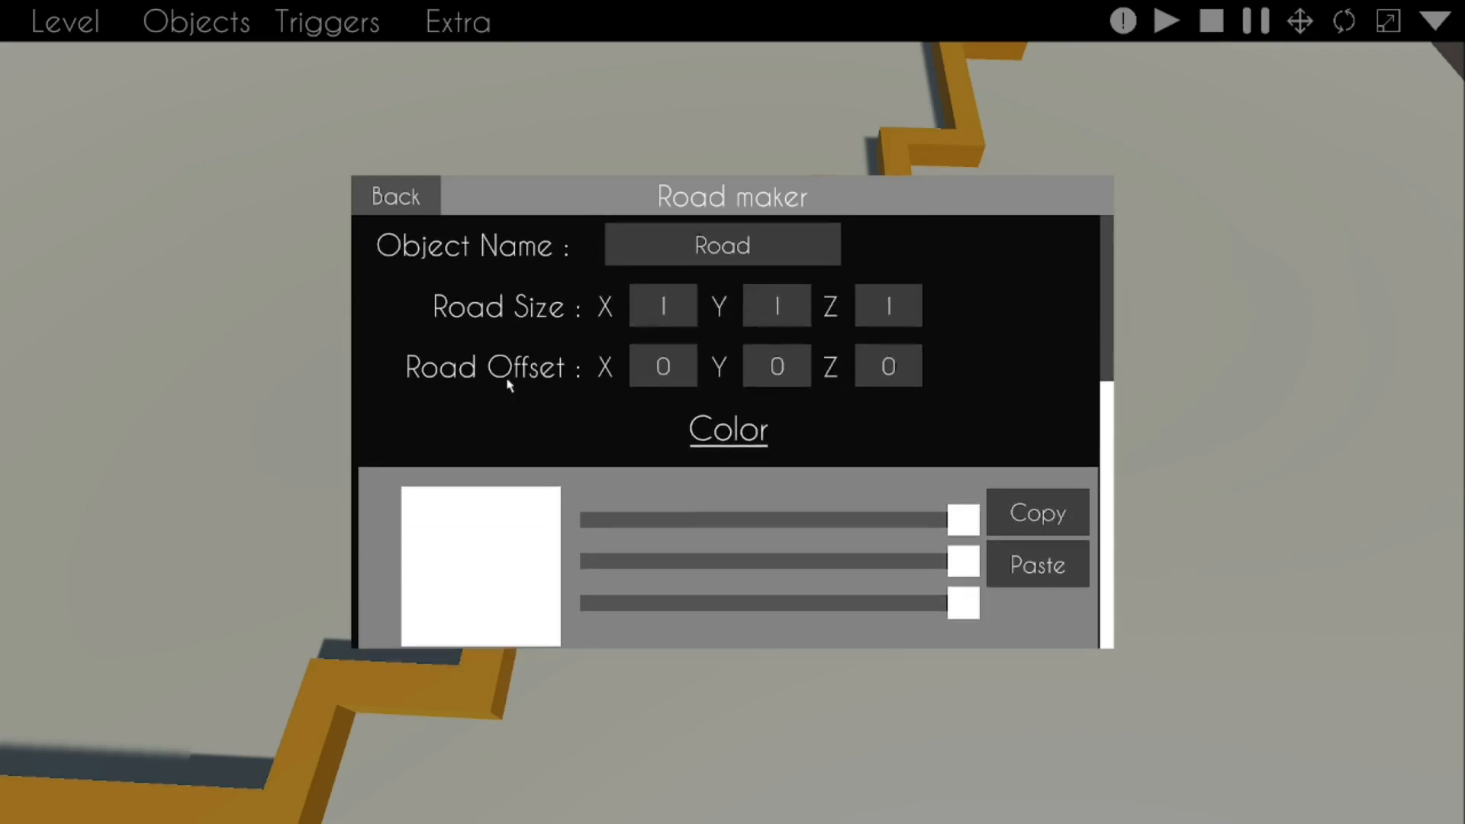
scroll(509, 386, "down", 10)
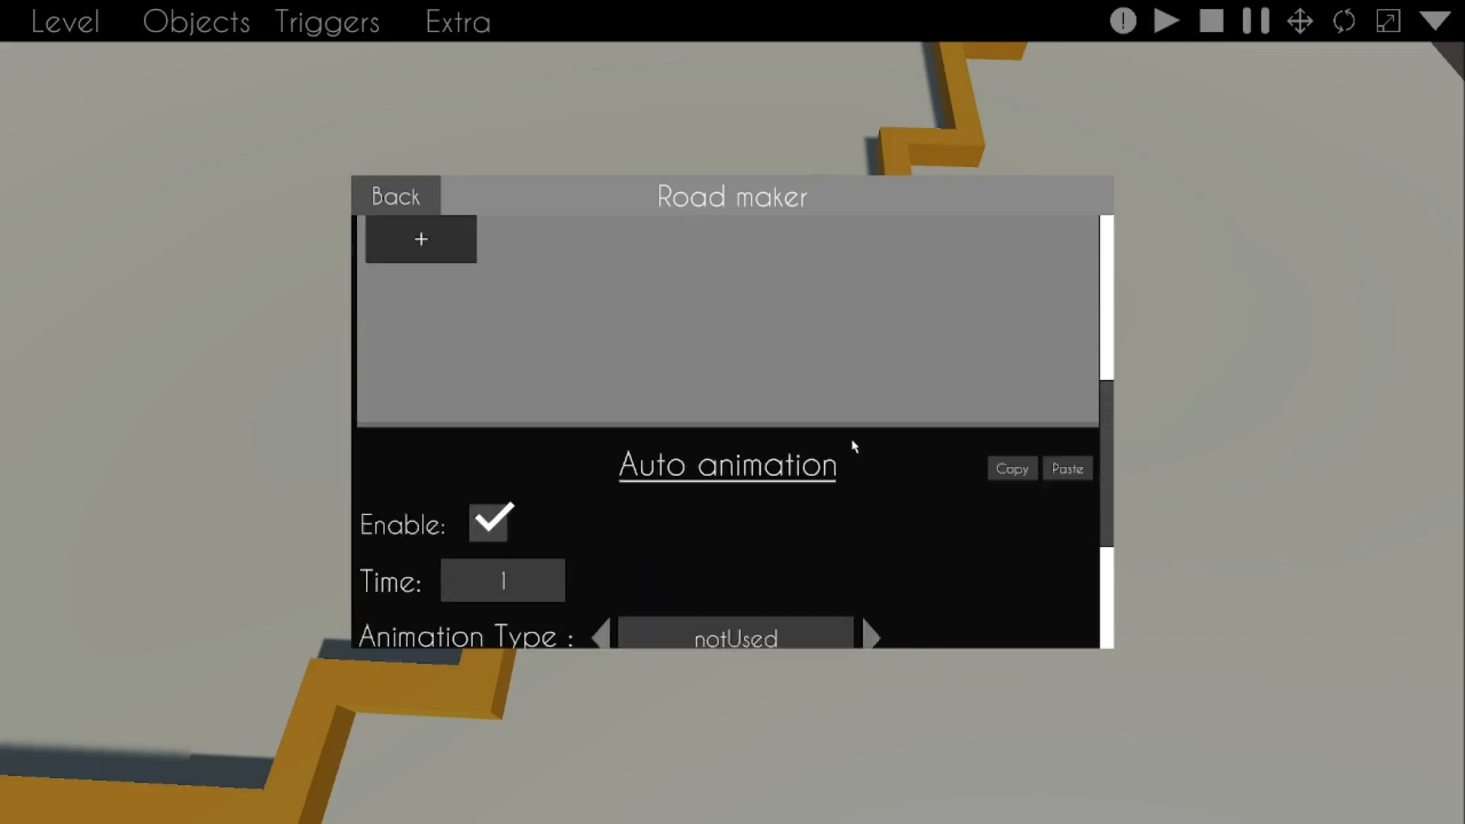
scroll(853, 446, "down", 3)
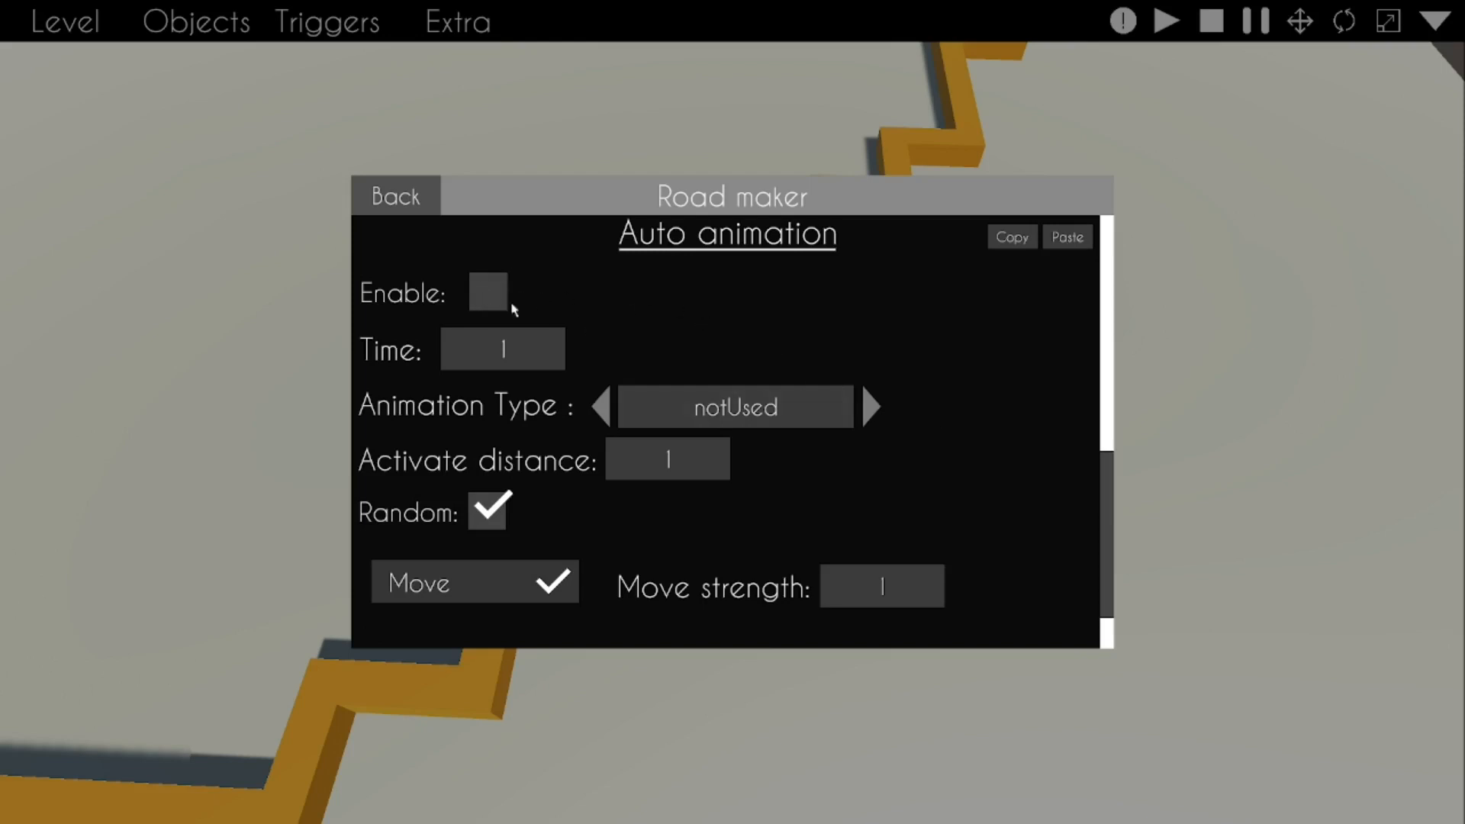
scroll(852, 350, "down", 2)
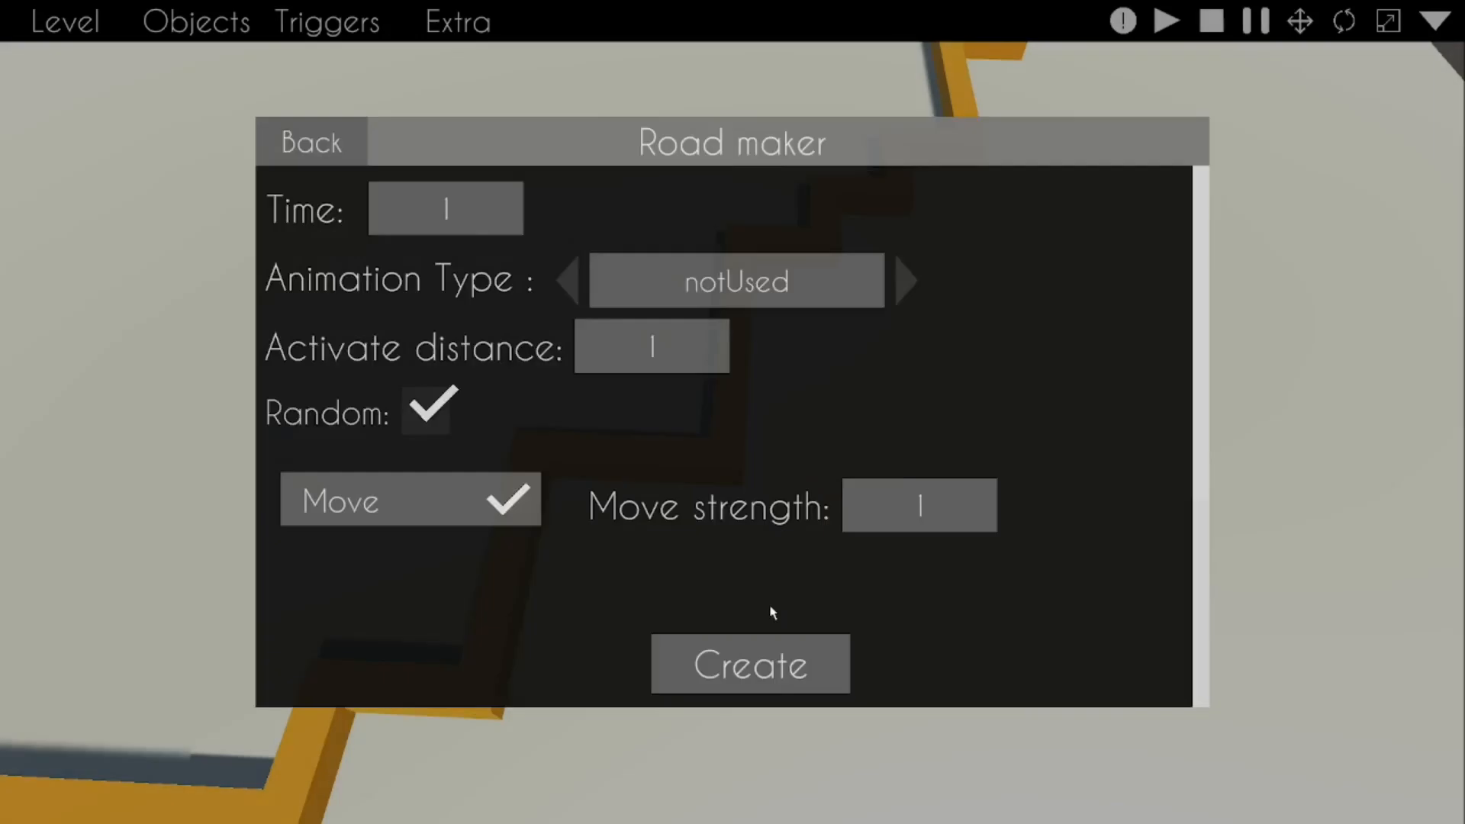
left_click(772, 610)
right_click_drag(960, 504, 908, 389)
key("s")
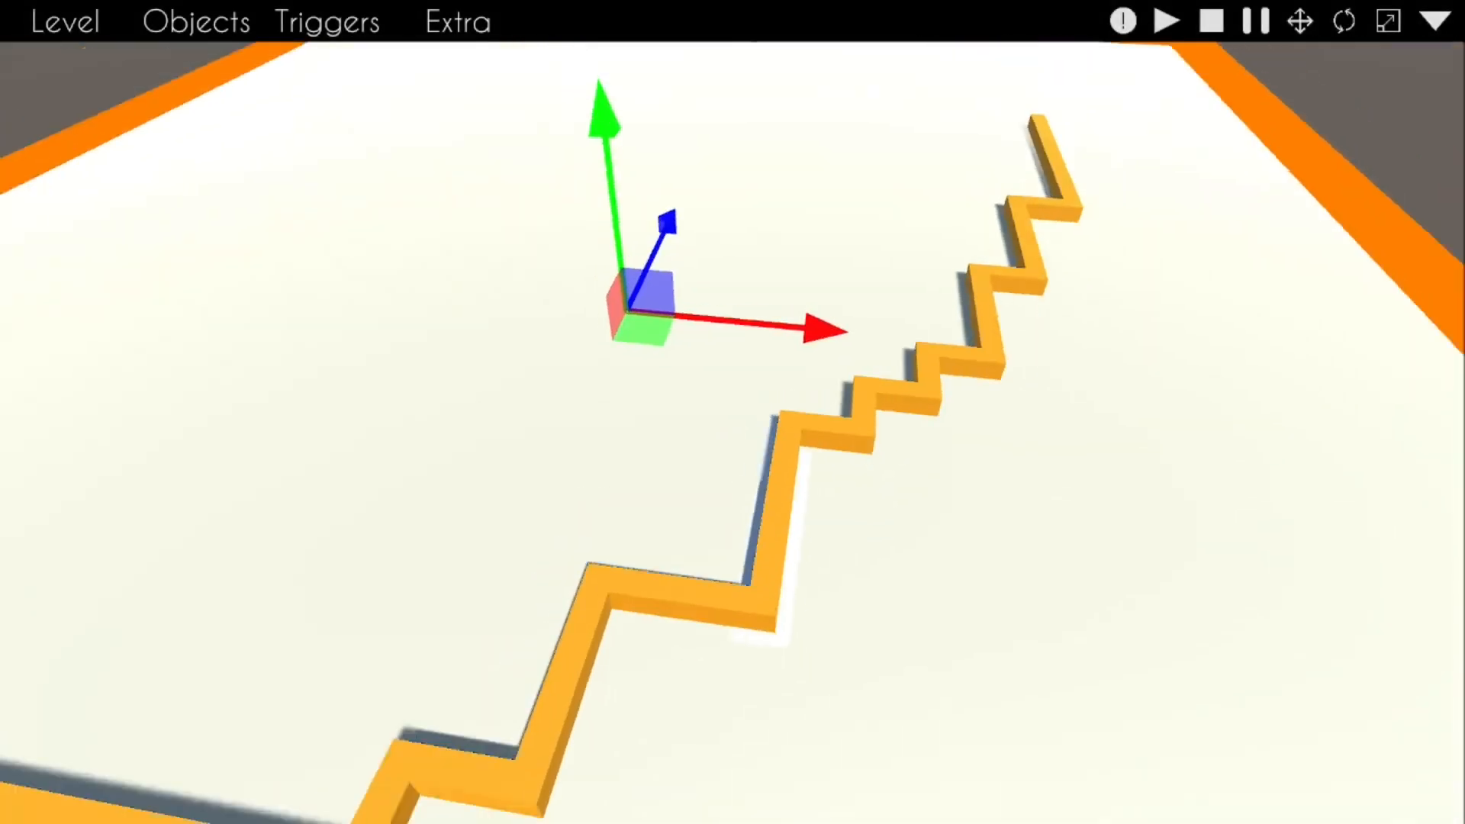
Step: Lower the platform below the trail to expose the created road and inspect it from the side
left_click_drag(610, 144, 642, 634)
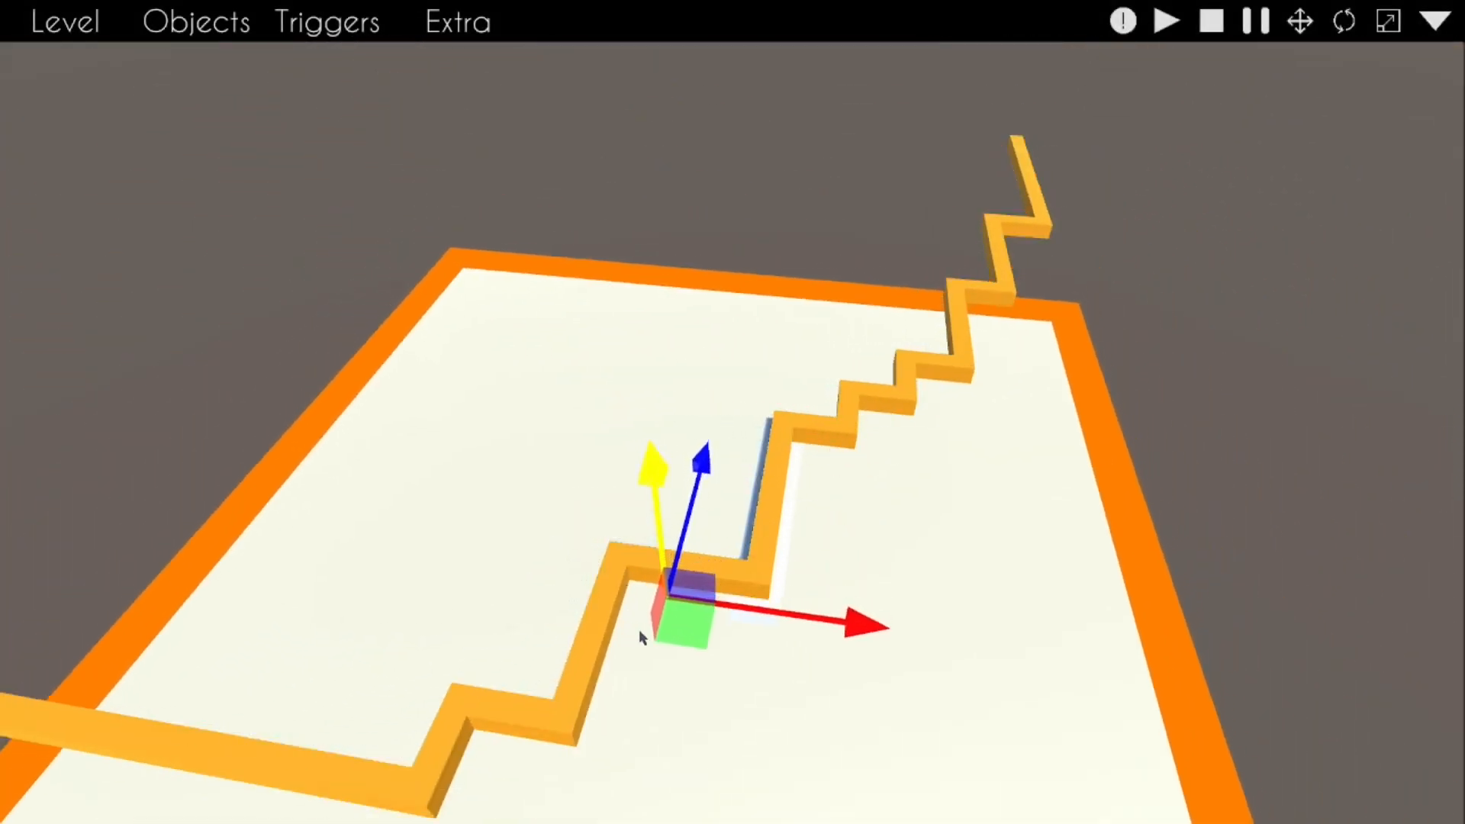
key("w")
right_click_drag(643, 634, 508, 574)
key("w")
key("d")
key("q")
key("e")
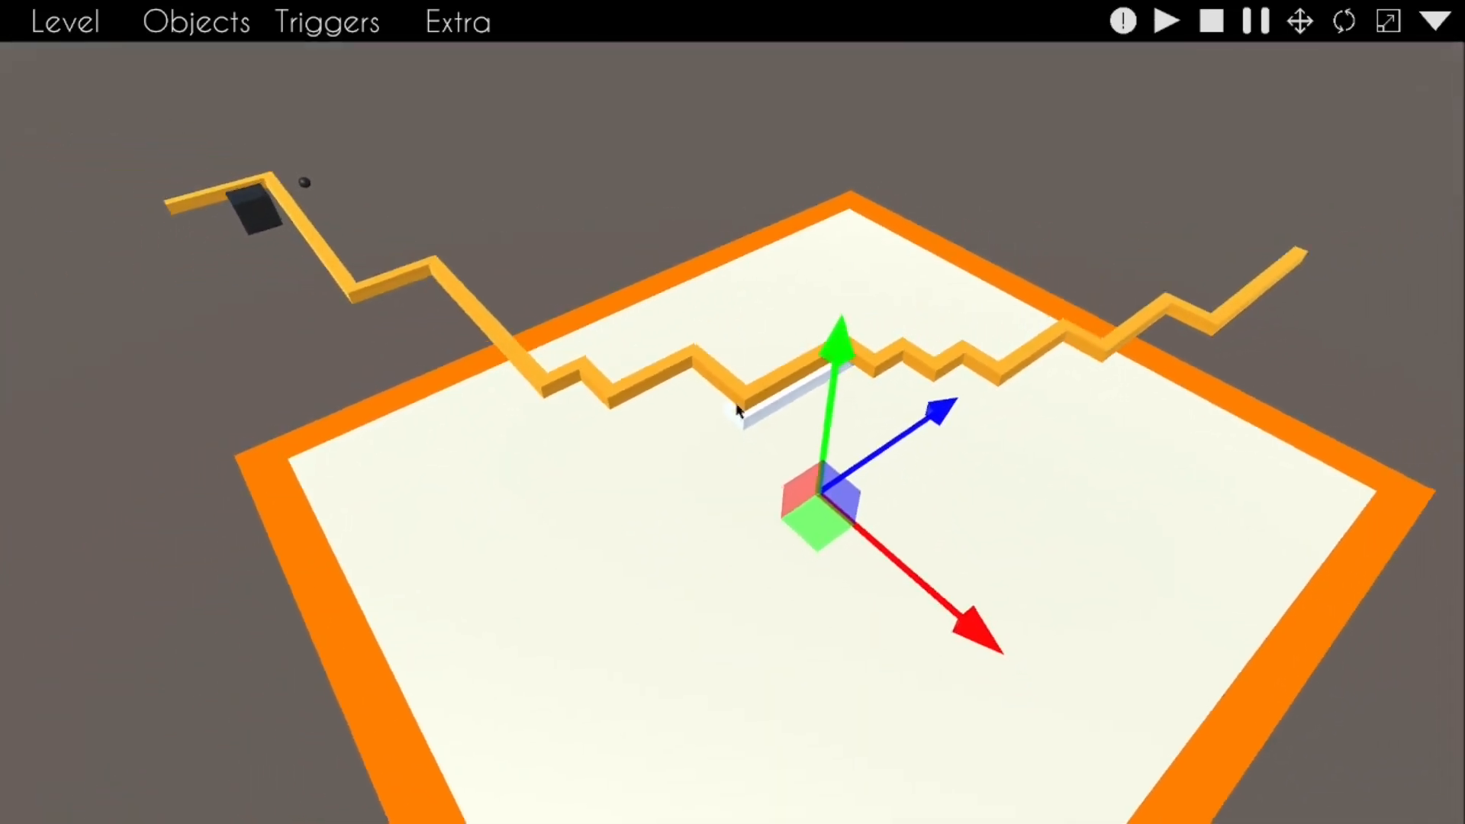
Step: Raise the platform back up under the trail and delete the created road
left_click_drag(839, 372, 868, 132)
left_click(758, 416)
key("Delete")
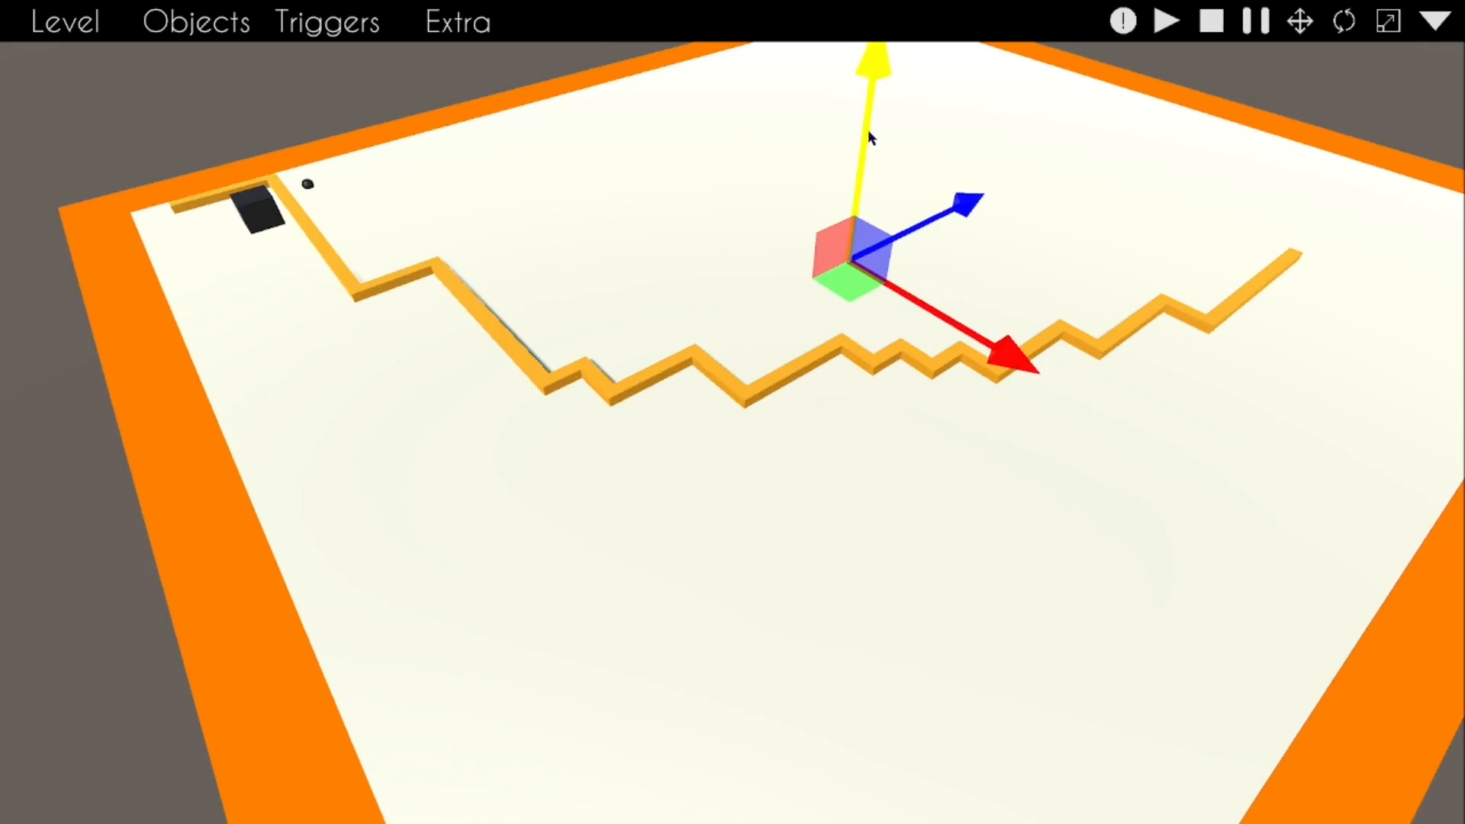
Step: Add a new cube to the level near the middle of the zigzag trail
right_click_drag(868, 134, 794, 95)
right_click_drag(732, 412, 845, 332)
left_click_drag(660, 232, 663, 229)
left_click(589, 318)
right_click_drag(589, 317, 883, 415)
key("w")
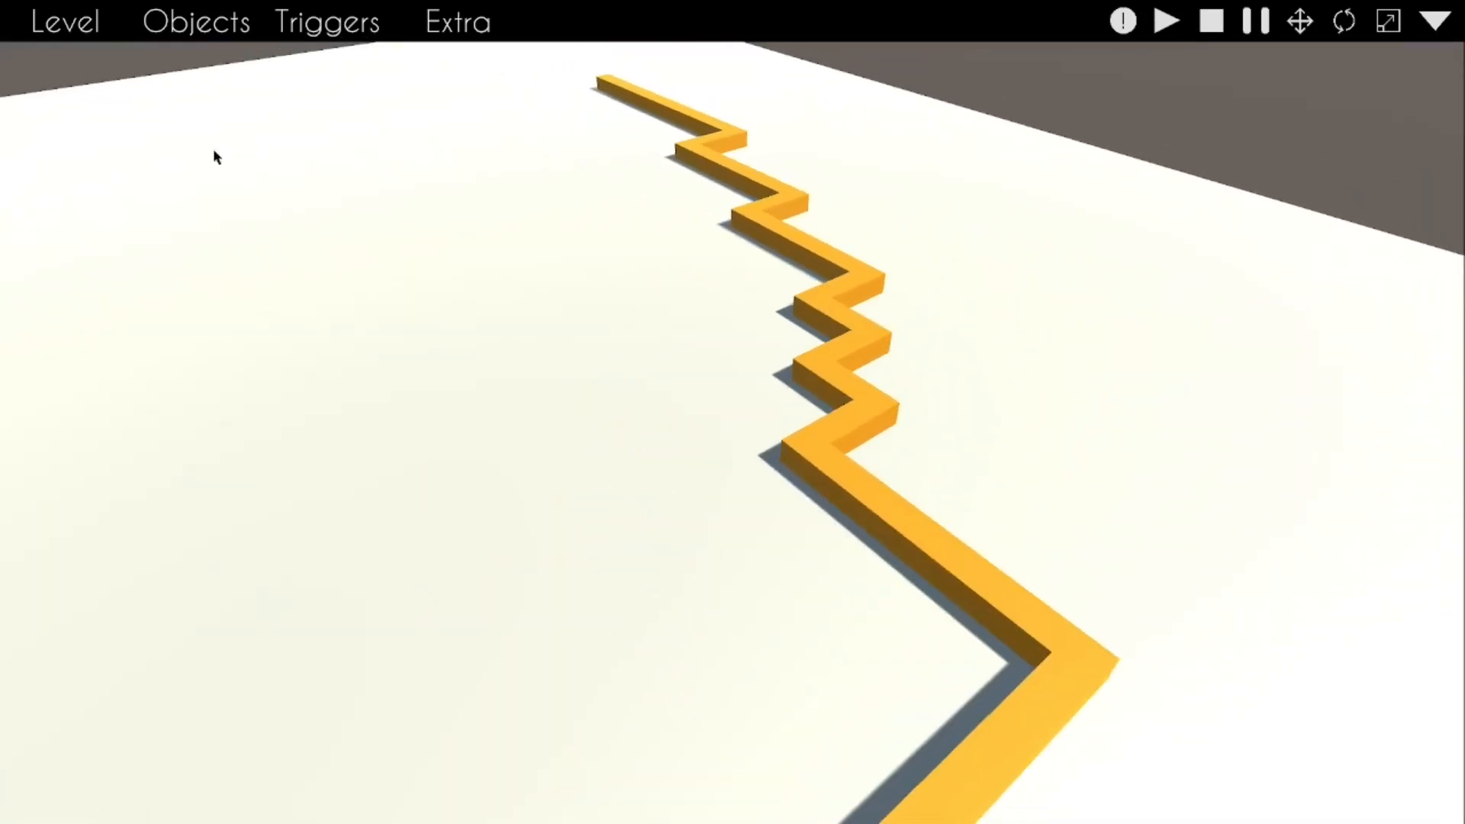
left_click(327, 23)
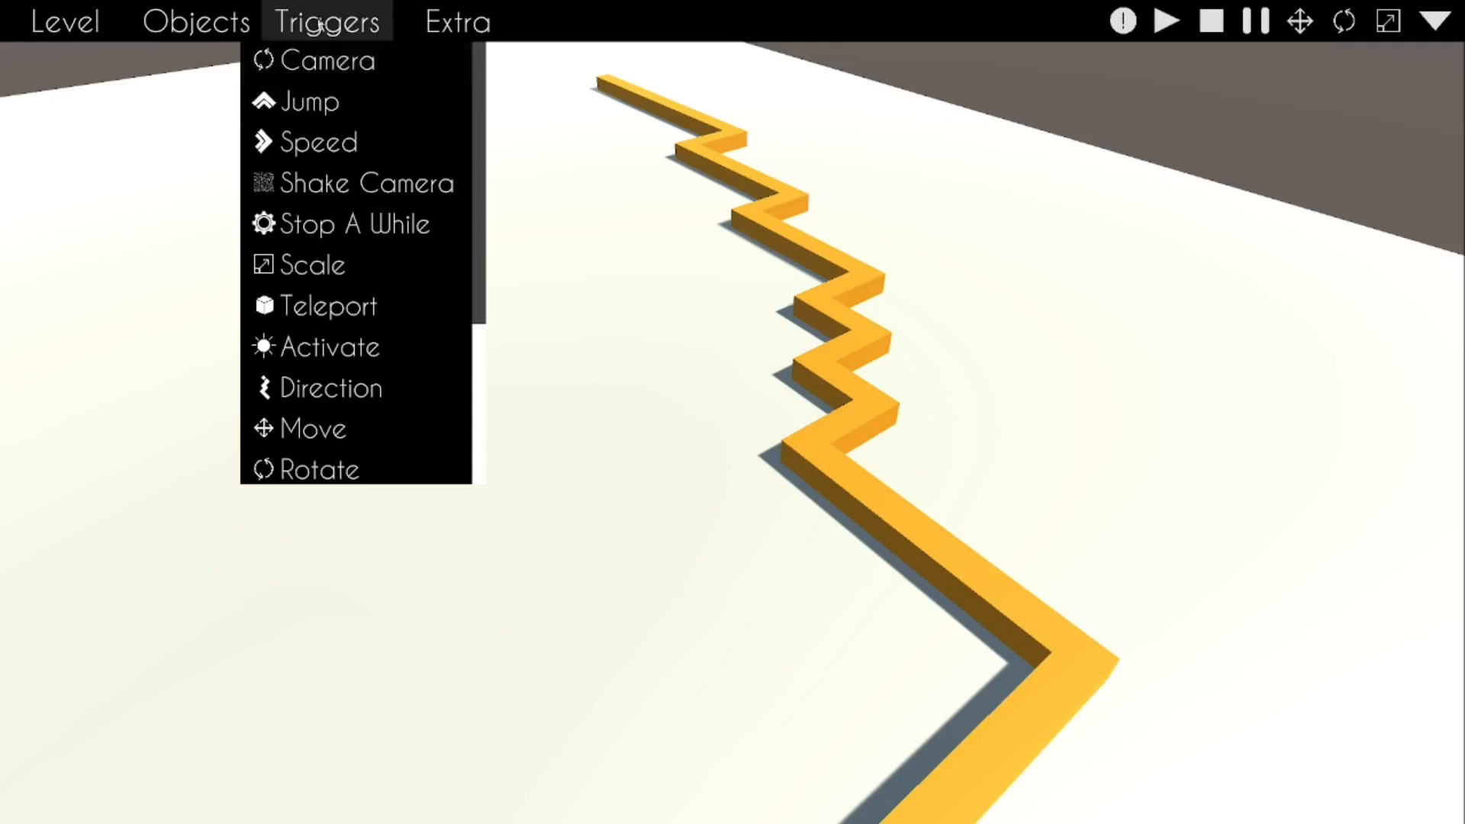
left_click(196, 23)
left_click(197, 74)
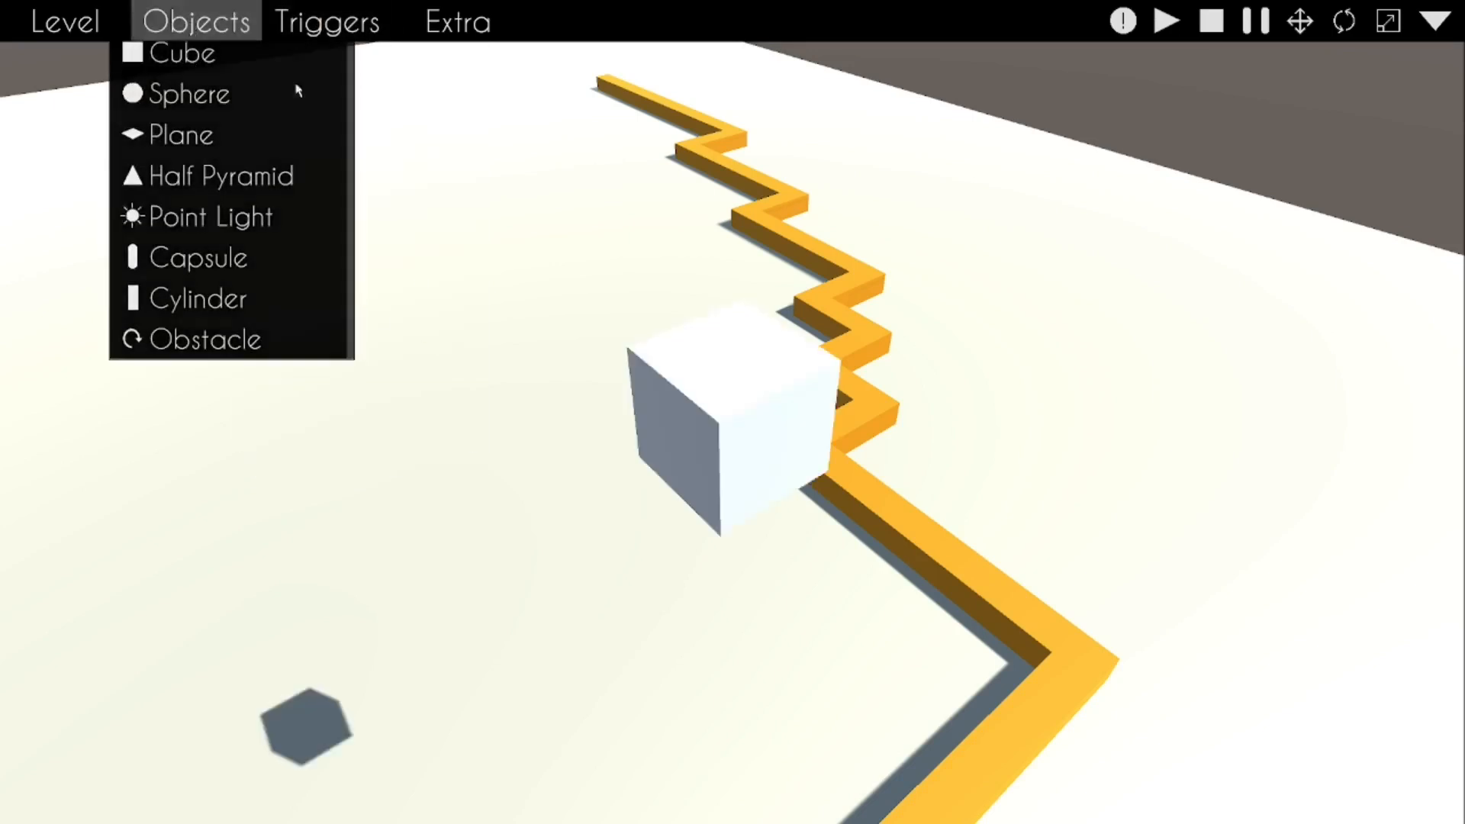
Step: Colour the new cube black by reducing red, green and blue to zero, and apply the change
left_click(1299, 683)
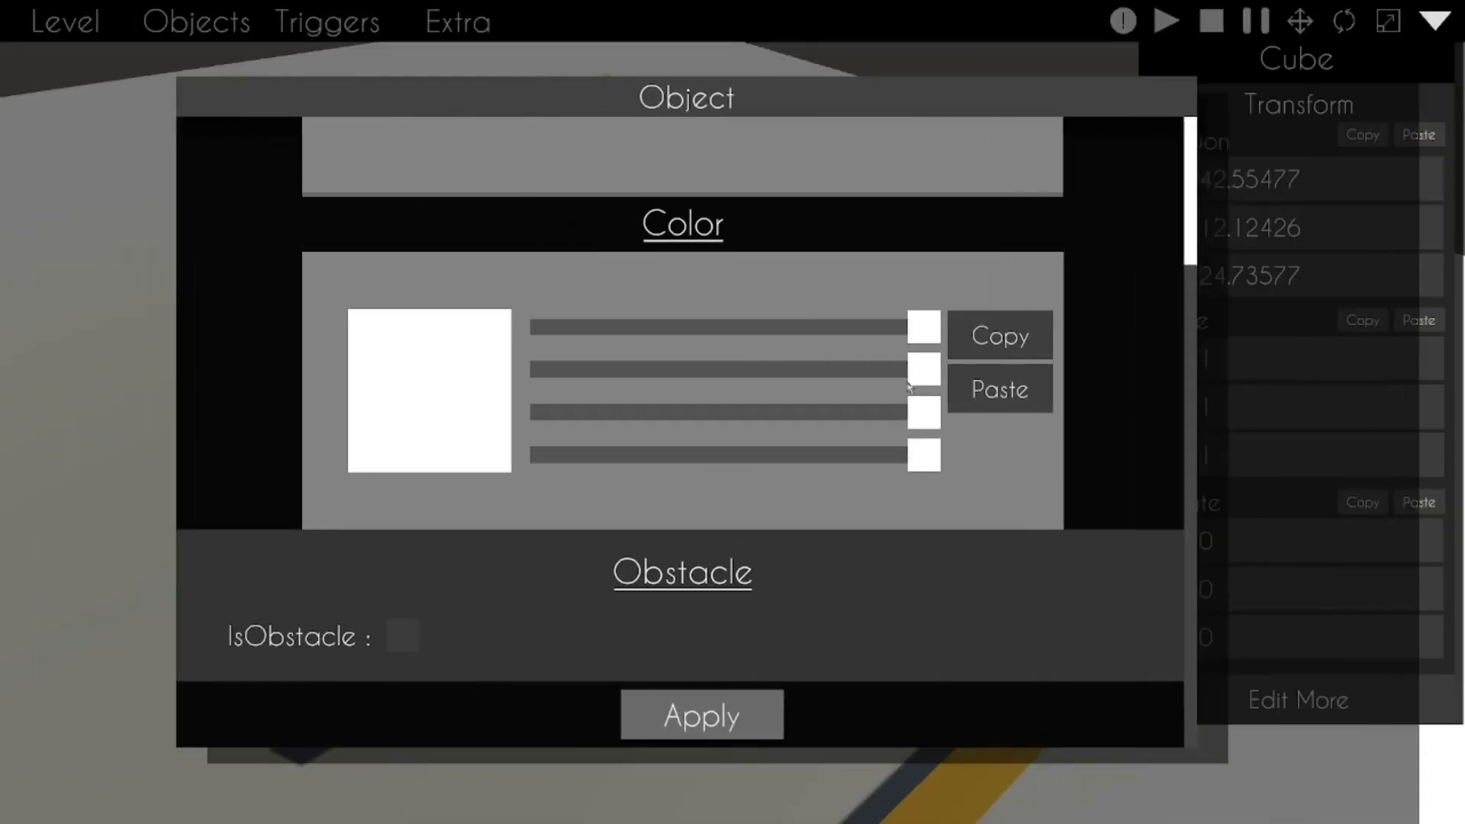
left_click_drag(968, 327, 398, 352)
left_click_drag(969, 369, 512, 398)
left_click_drag(968, 412, 533, 489)
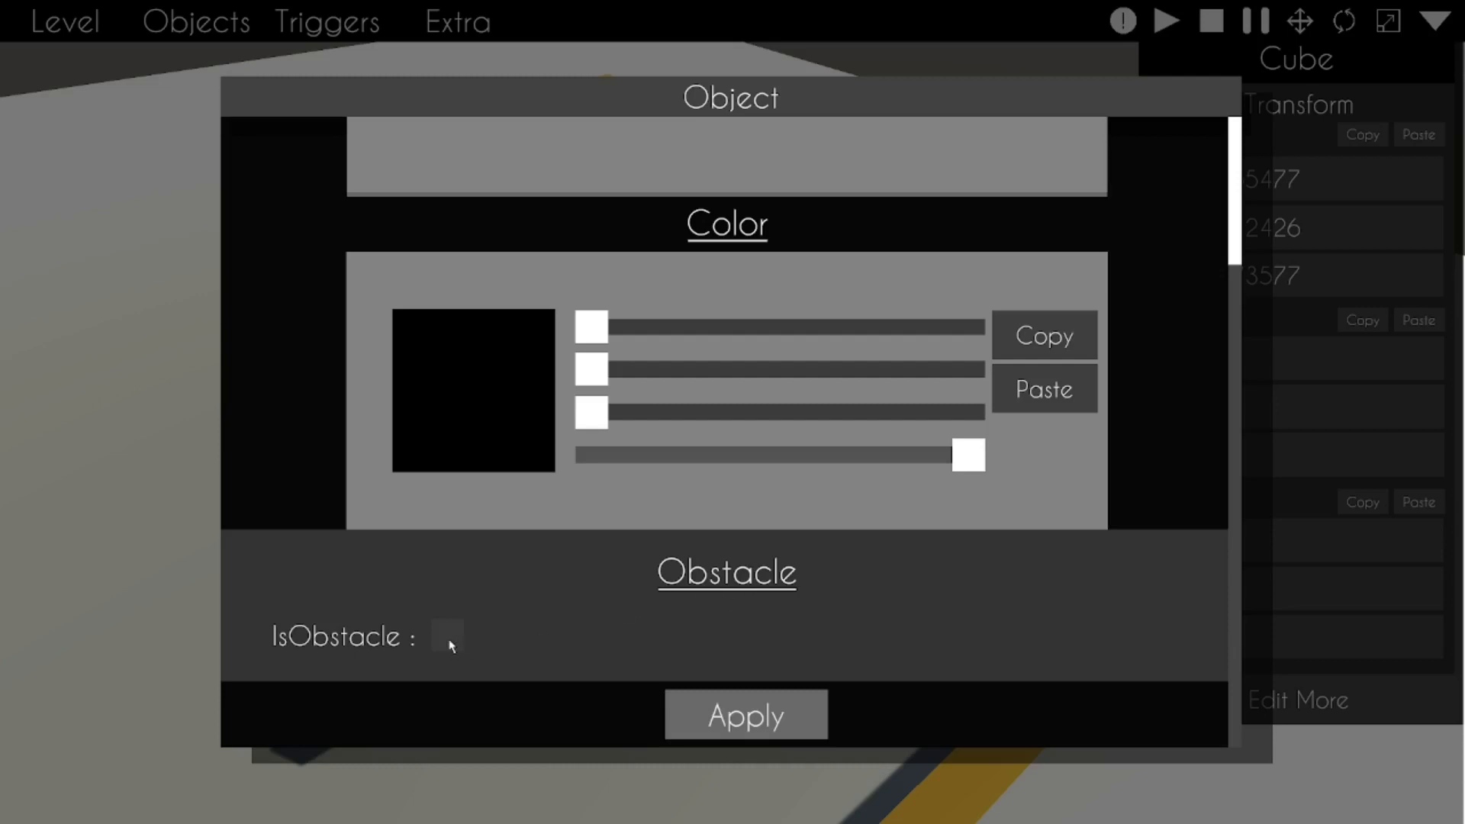
left_click(732, 710)
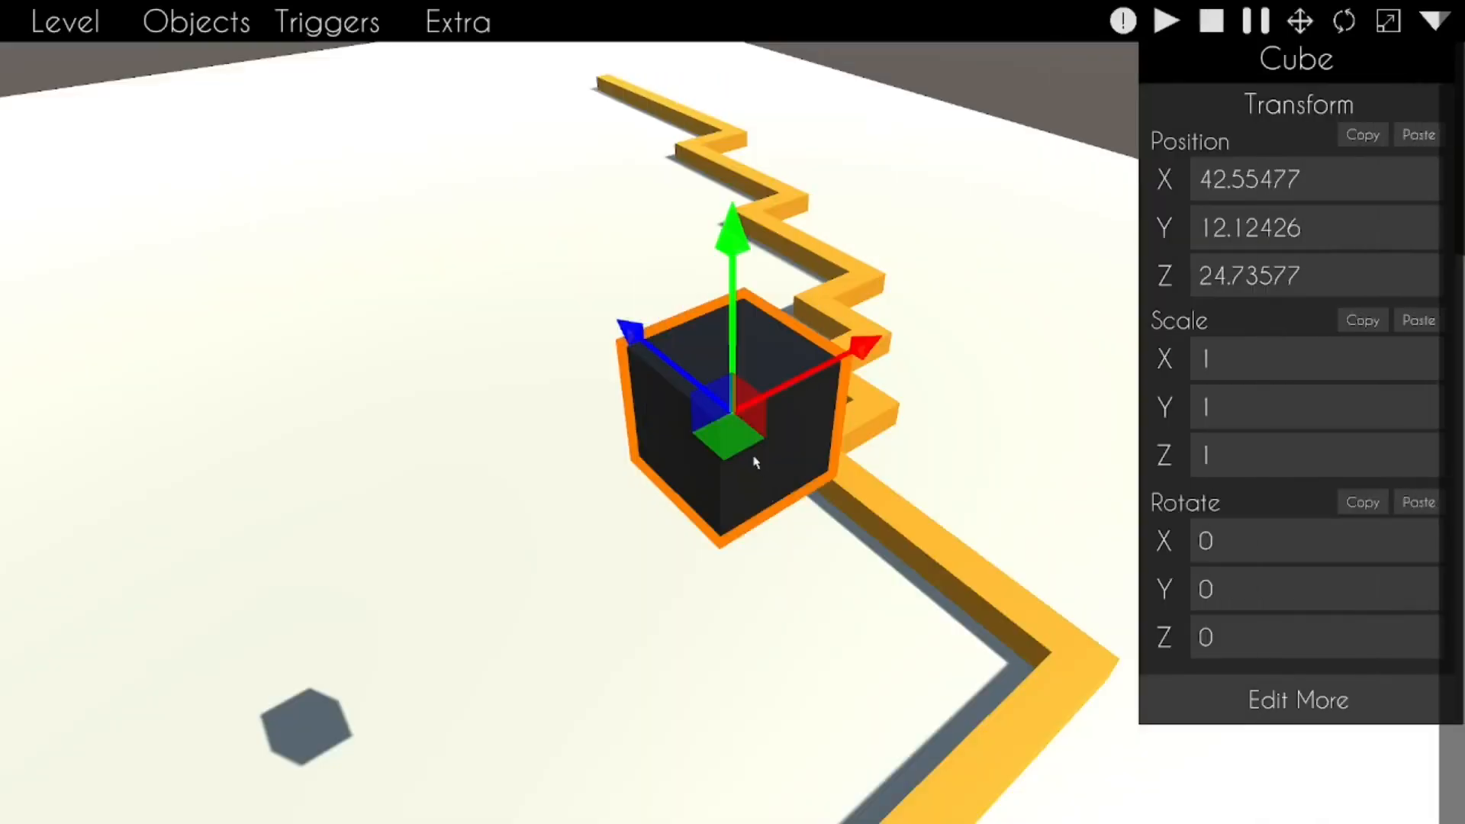
Step: Lower the black cube to the platform beside the trail and scale it into a flat block about 8.28 × 1.01 × 8.28
left_click_drag(725, 416, 980, 187)
left_click_drag(728, 238, 713, 547)
left_click_drag(733, 412, 715, 190)
key("w")
left_click_drag(737, 248, 737, 537)
right_click_drag(737, 537, 752, 687)
left_click_drag(698, 328, 699, 254)
right_click_drag(700, 253, 583, 447)
left_click_drag(375, 403, 518, 574)
left_click_drag(613, 492, 824, 372)
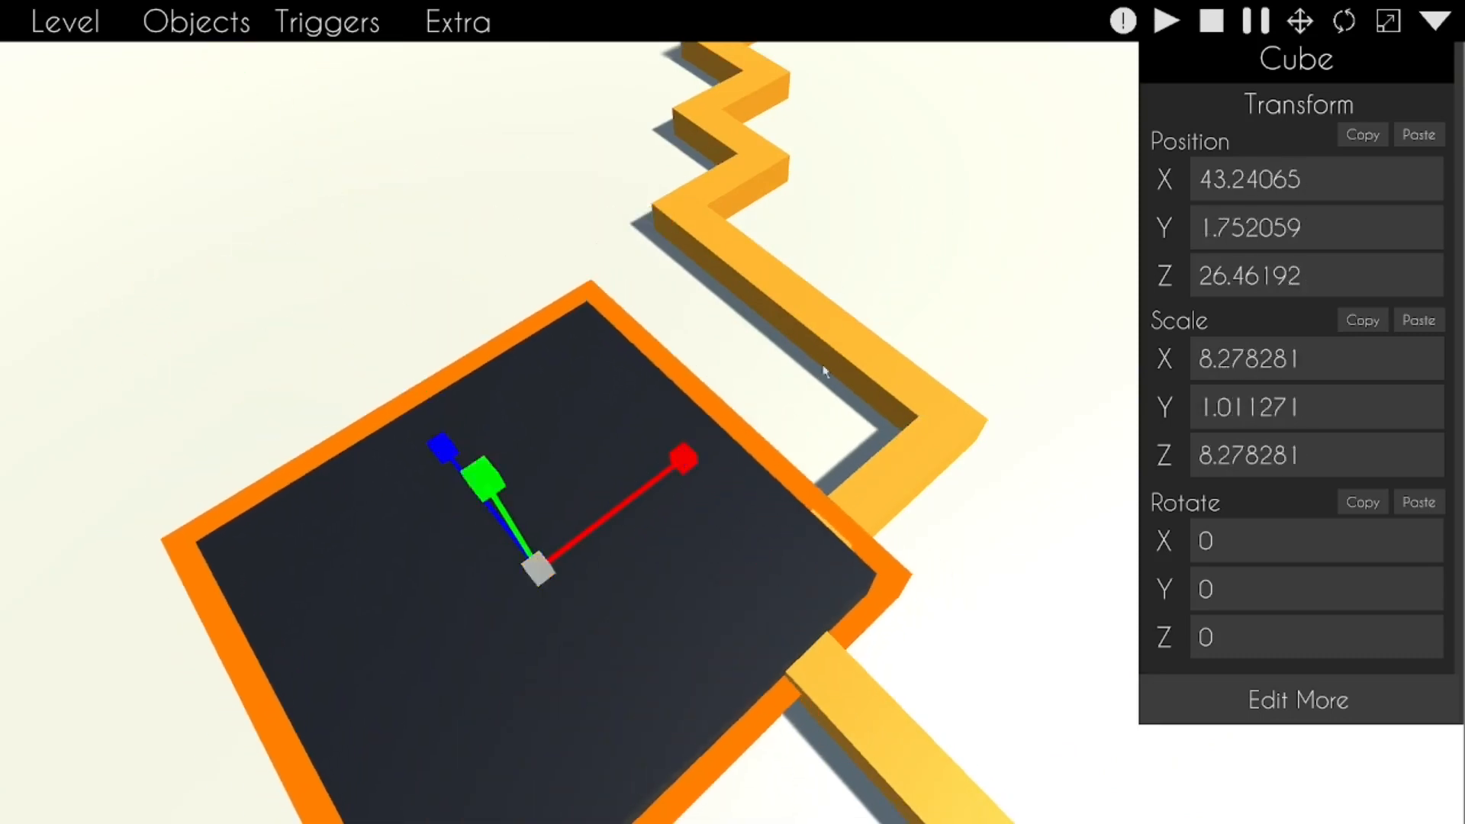
Step: Fit the flat block beside the trail and increase its height scale to about 2.59
left_click_drag(528, 611, 568, 436)
left_click_drag(546, 298, 560, 366)
left_click_drag(604, 479, 606, 462)
right_click_drag(606, 462, 374, 473)
Step: Duplicate the black block and place the copies on both sides of the trail near the tight zigzags
left_click_drag(540, 432, 1103, 484)
right_click_drag(1104, 484, 1149, 515)
left_click_drag(857, 520, 950, 412)
key("w")
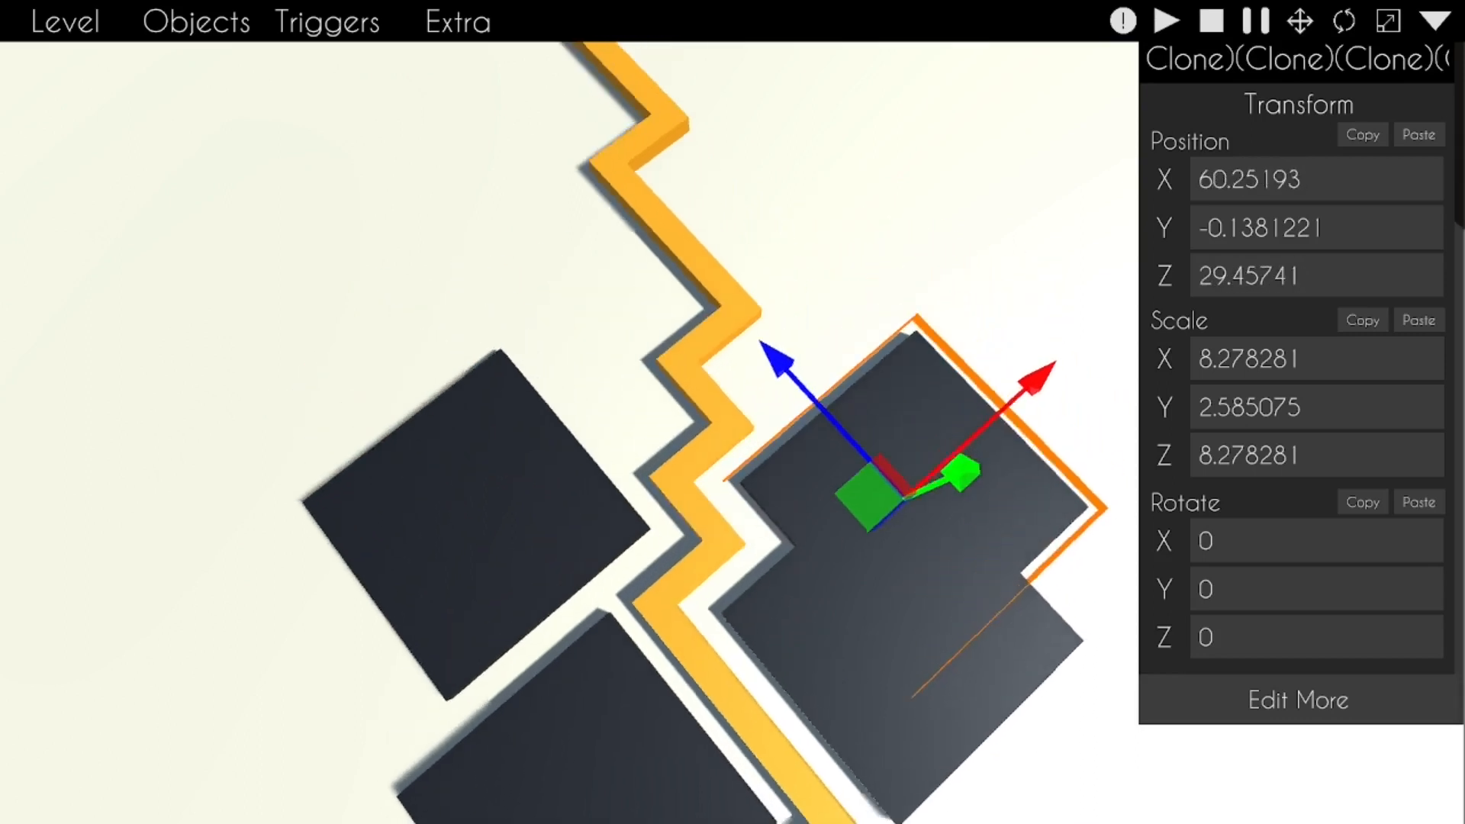
Step: Continue duplicating the block along both edges of the tight zigzags, staggering the copies to follow each turn
scroll(794, 305, "down", 2)
key("ctrl+d")
left_click_drag(838, 556, 495, 479)
left_click_drag(585, 494, 923, 473)
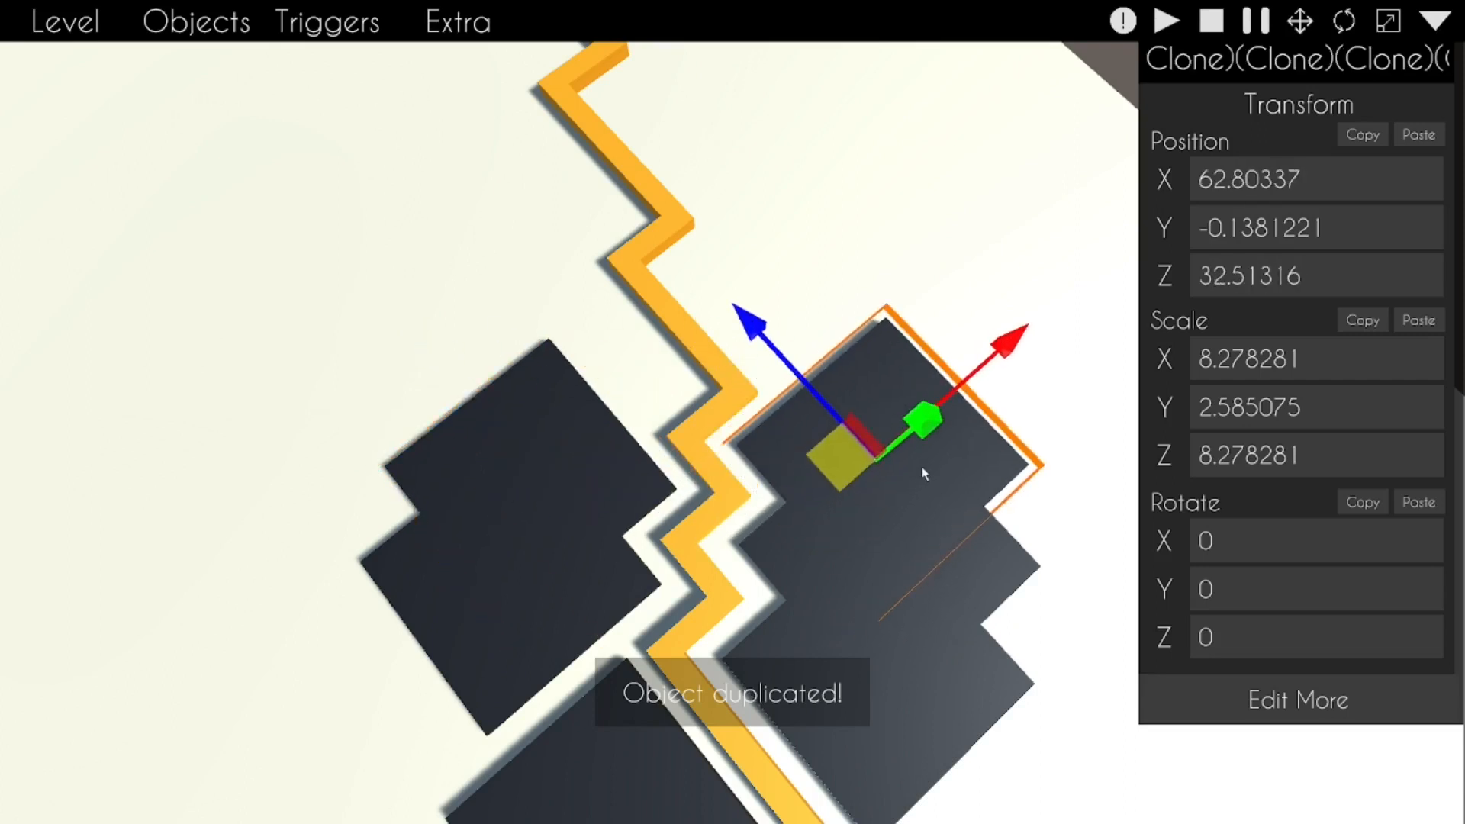
left_click_drag(776, 470, 843, 305)
key("w")
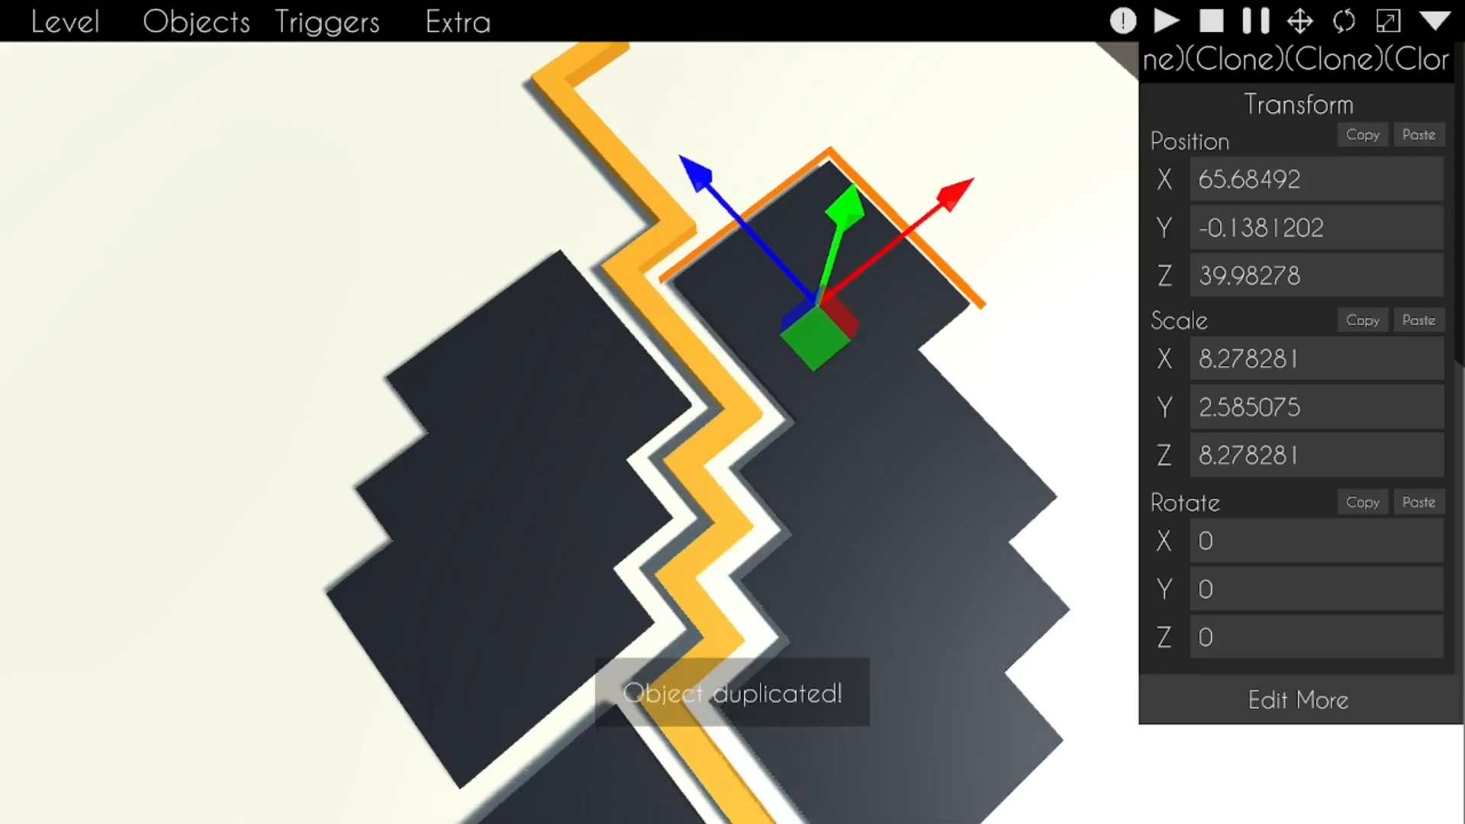
Step: Duplicate the block further along the trail and place it beside the next long segment, at about X 68.67, Z 48.80
mouse_move(772, 502)
left_mouse_down()
mouse_move(624, 503)
mouse_move(470, 441)
mouse_move(779, 336)
mouse_move(755, 304)
left_mouse_up()
key("ctrl+d")
scroll(736, 412, "up", 3)
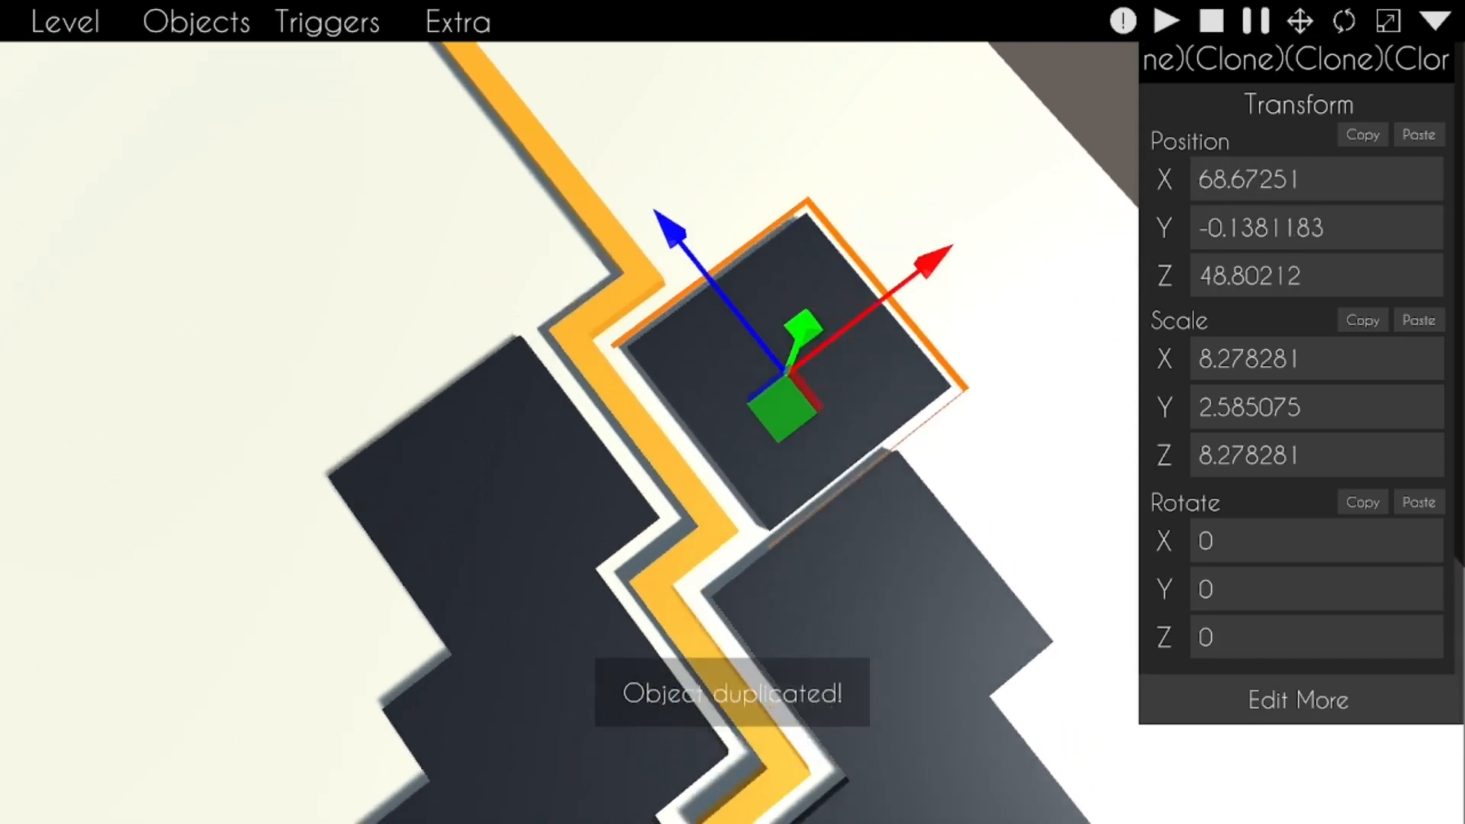
key("w")
key("s")
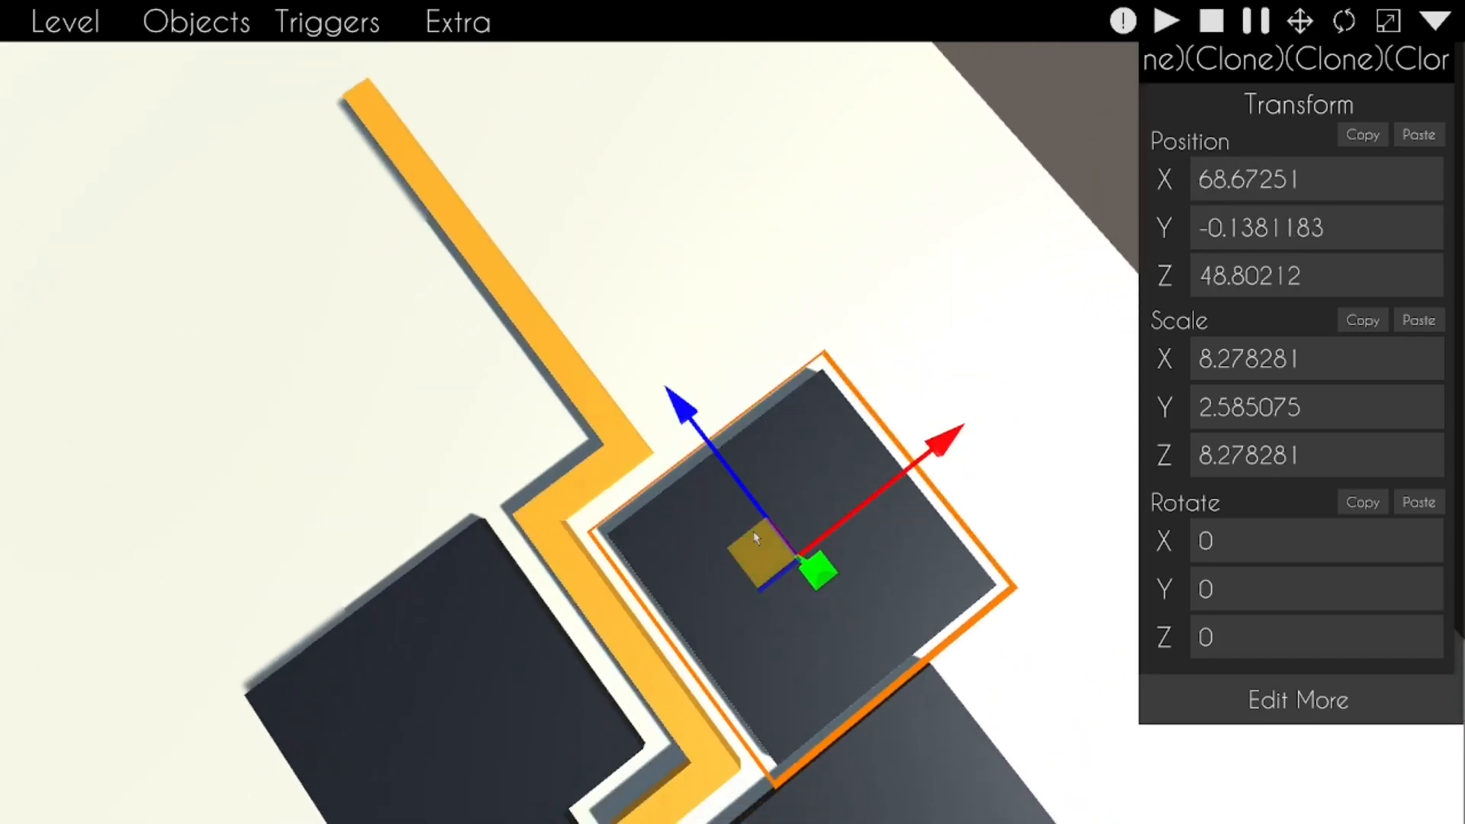
Step: Duplicate blocks up to the trail's final segment and place another copy at the corner before the tight zigzags
key("ctrl+c")
mouse_move(749, 560)
left_mouse_down()
mouse_move(345, 421)
mouse_move(675, 374)
mouse_move(744, 277)
left_mouse_up()
key("ctrl+d")
right_click_drag(738, 278, 643, 336)
left_click(643, 336)
right_click_drag(622, 231, 386, 577)
left_click(1435, 23)
right_click_drag(1114, 321, 797, 425)
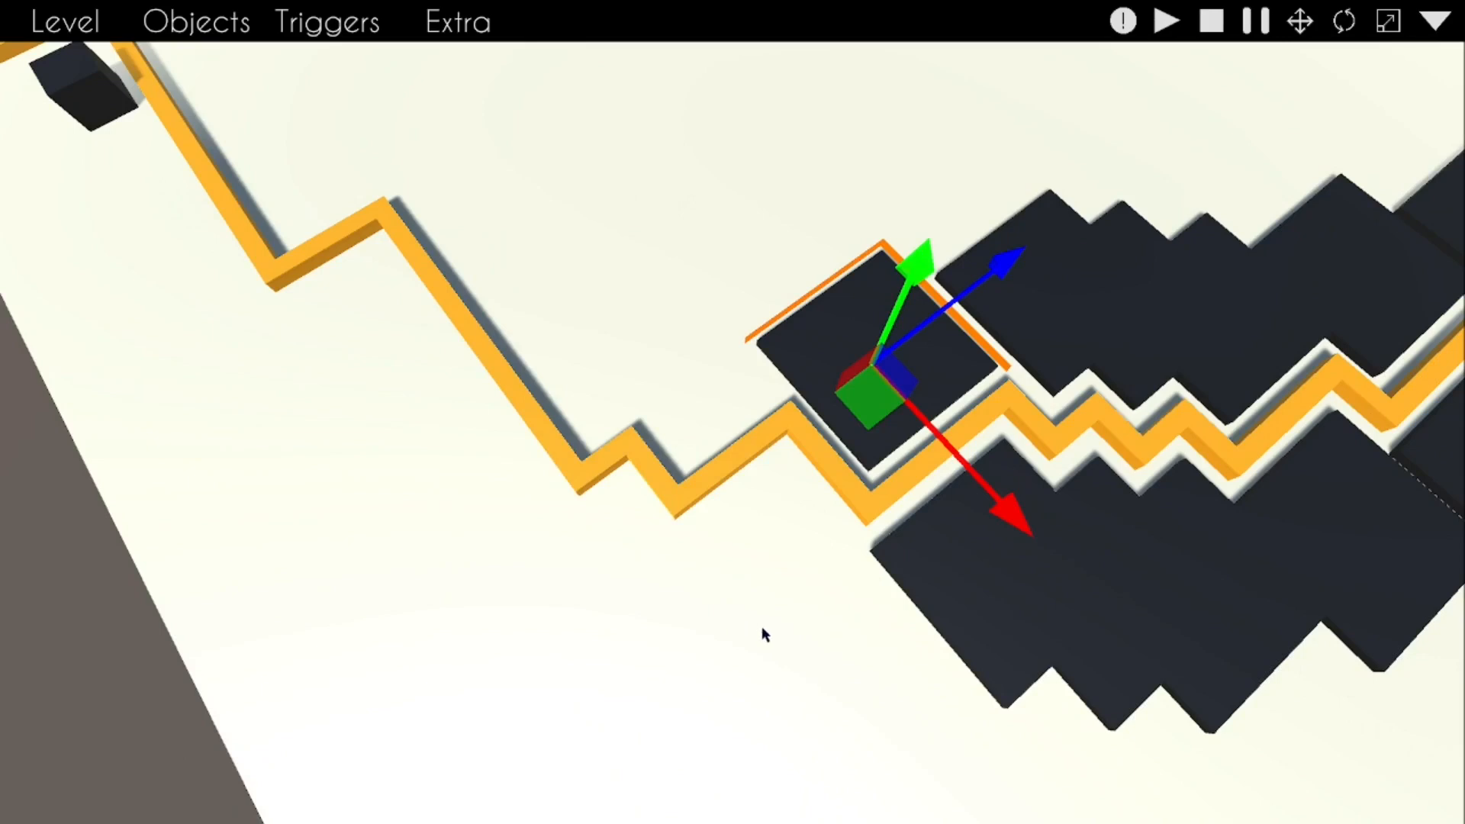
Step: Copy the selected block, stretch the pasted copy along X into a long strip, and move it towards the trail's start
key("ctrl+c")
right_click_drag(763, 633, 966, 498)
key("ctrl+v")
left_click_drag(927, 568, 579, 545)
left_click_drag(647, 700, 678, 797)
right_click_drag(678, 656, 728, 534)
scroll(721, 408, "down", 5)
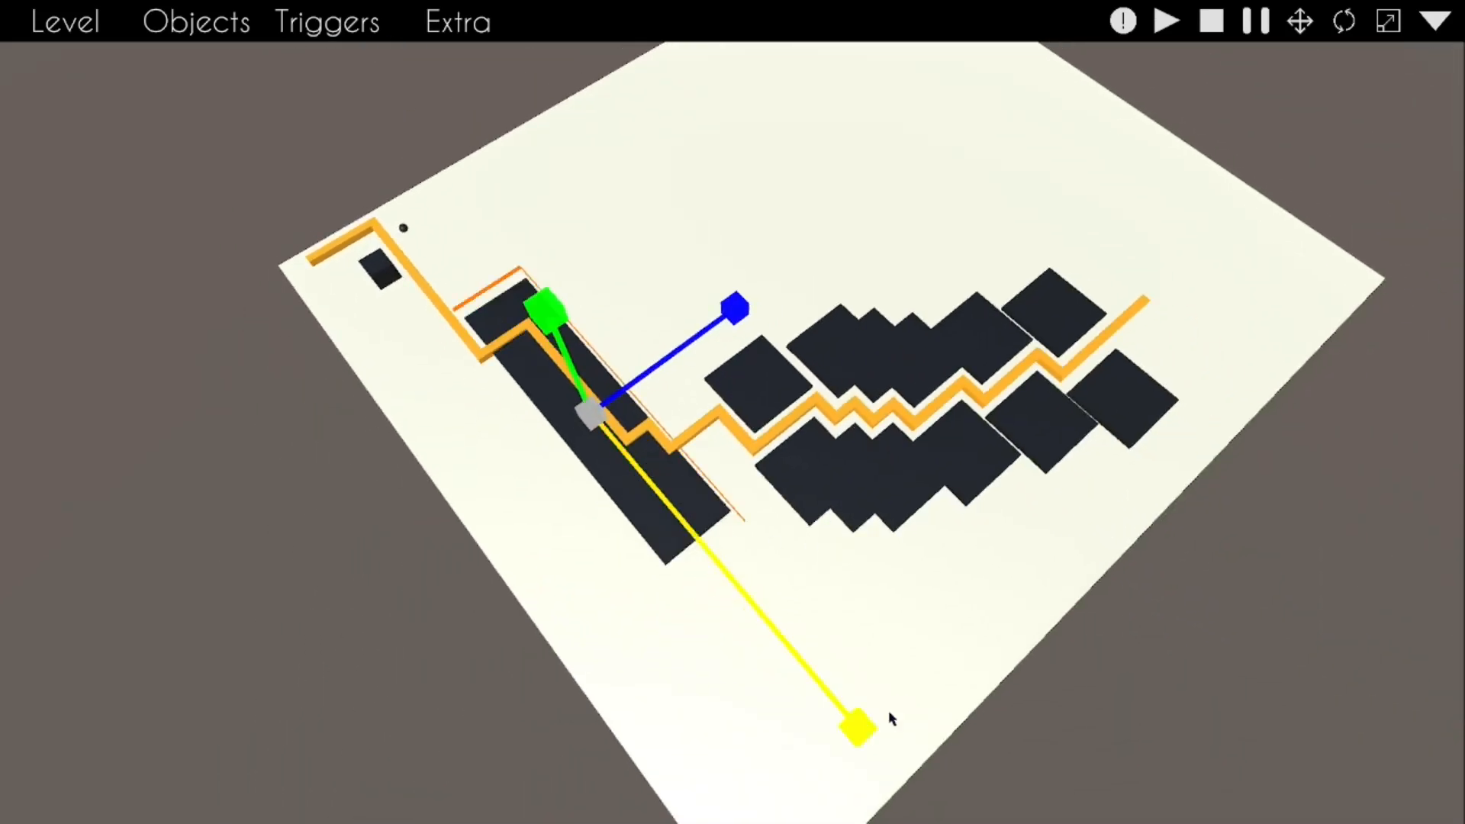
left_click_drag(699, 503, 592, 452)
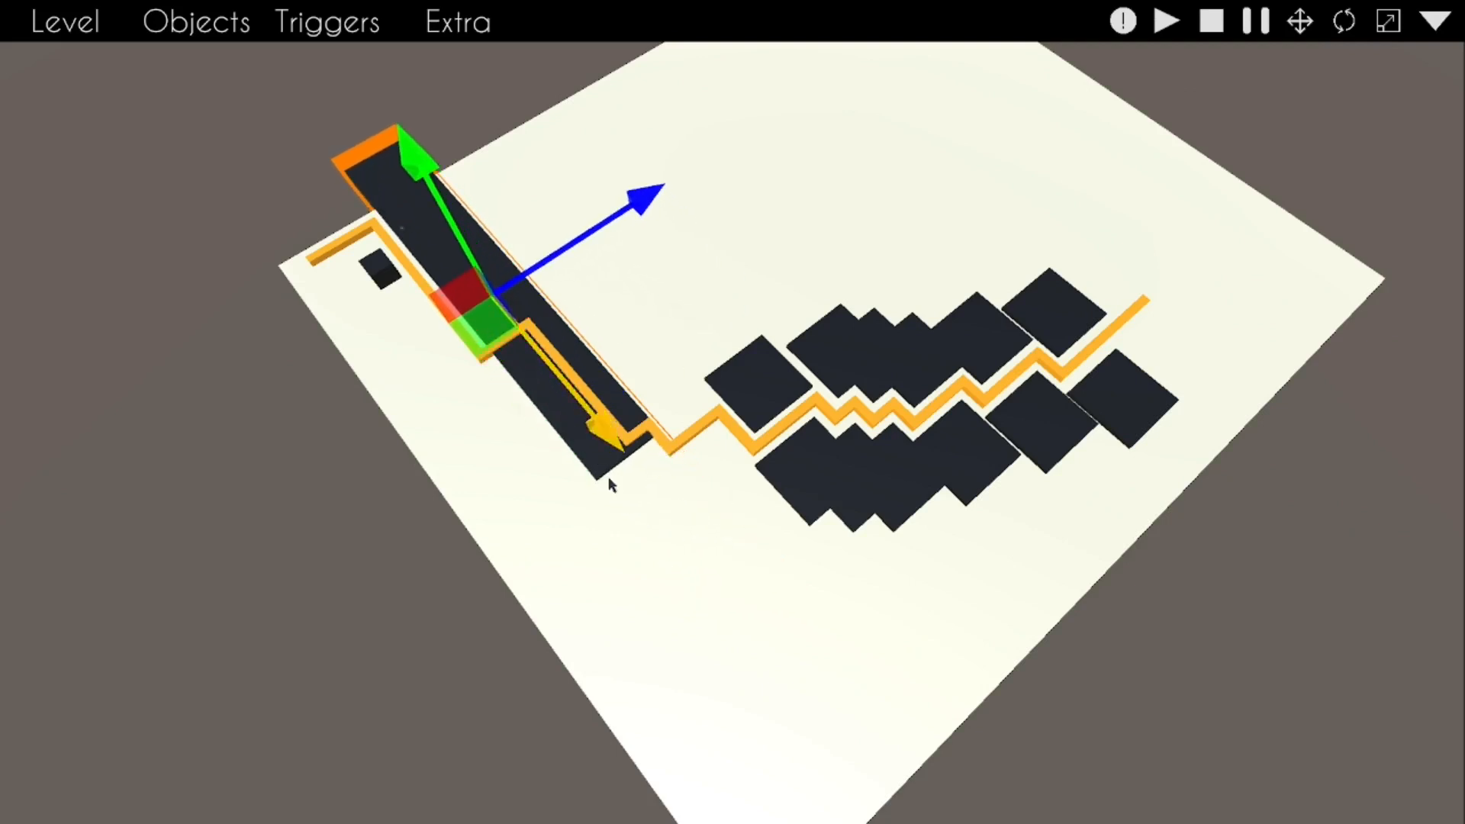
Step: Playtest the level by turning the line at each corner through the tight zigzags, and stop near the last blocks
key("p")
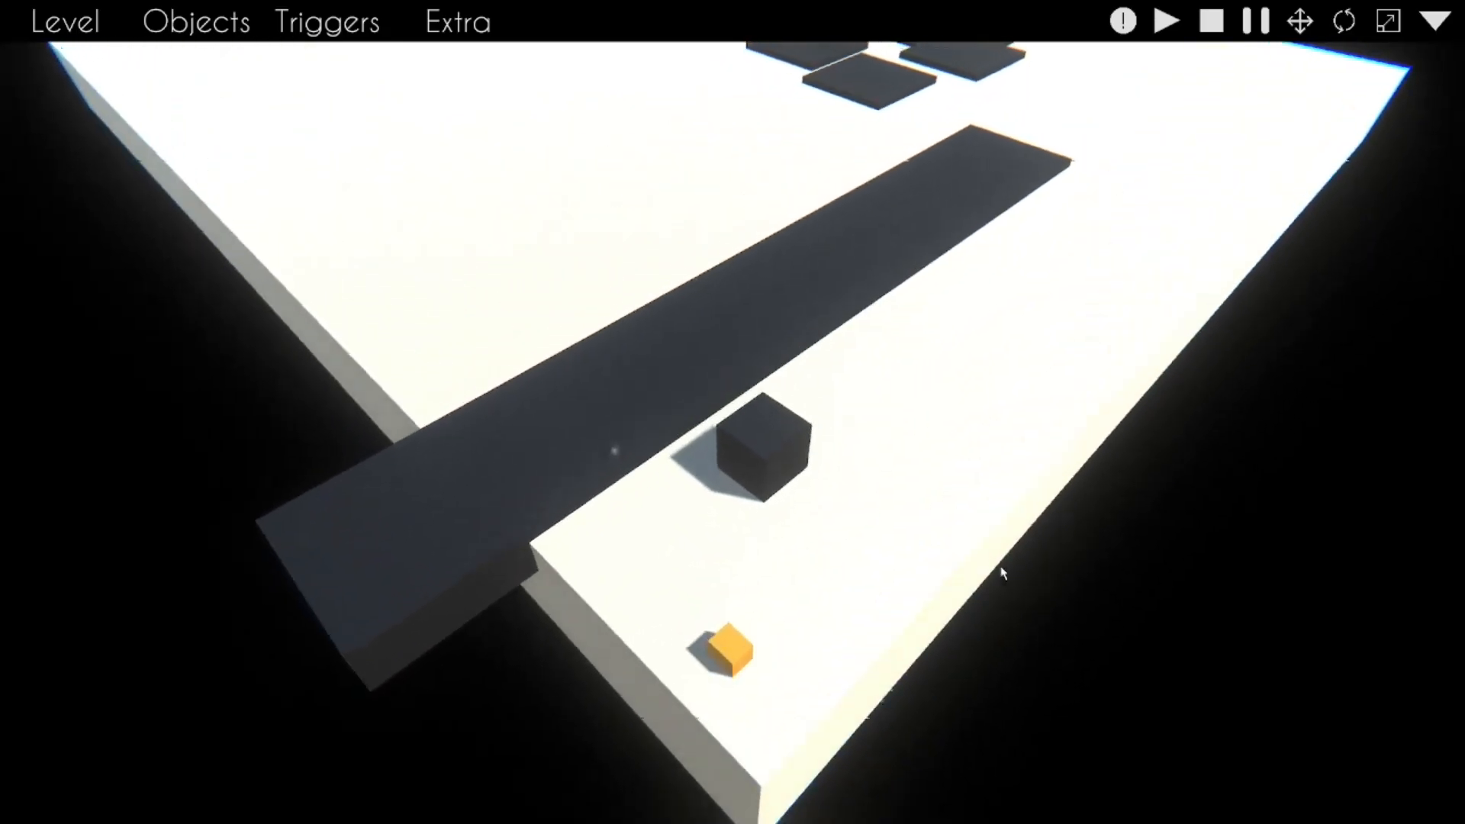
left_click(1003, 572)
left_click(1003, 567)
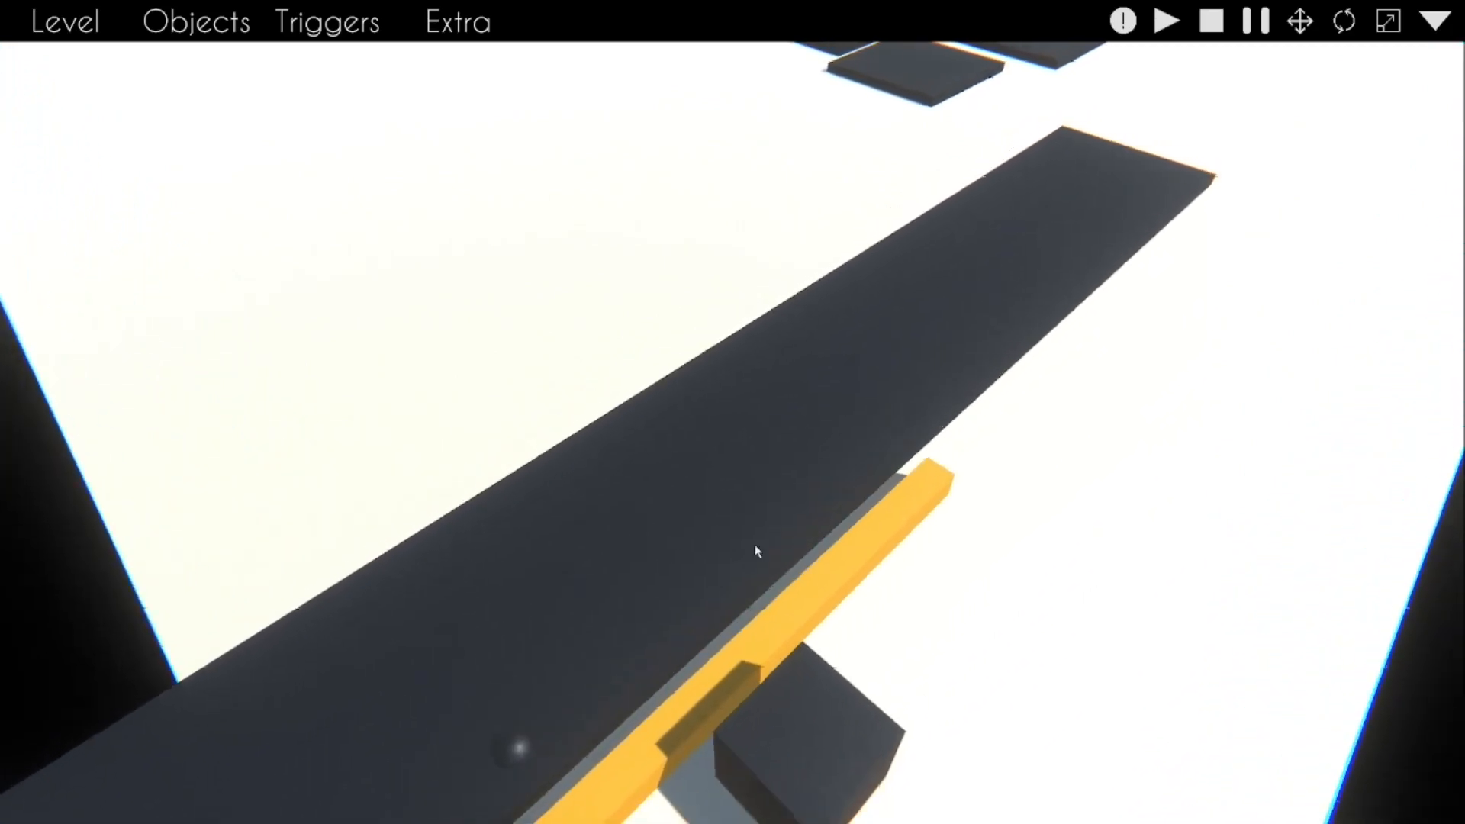
left_click(1131, 554)
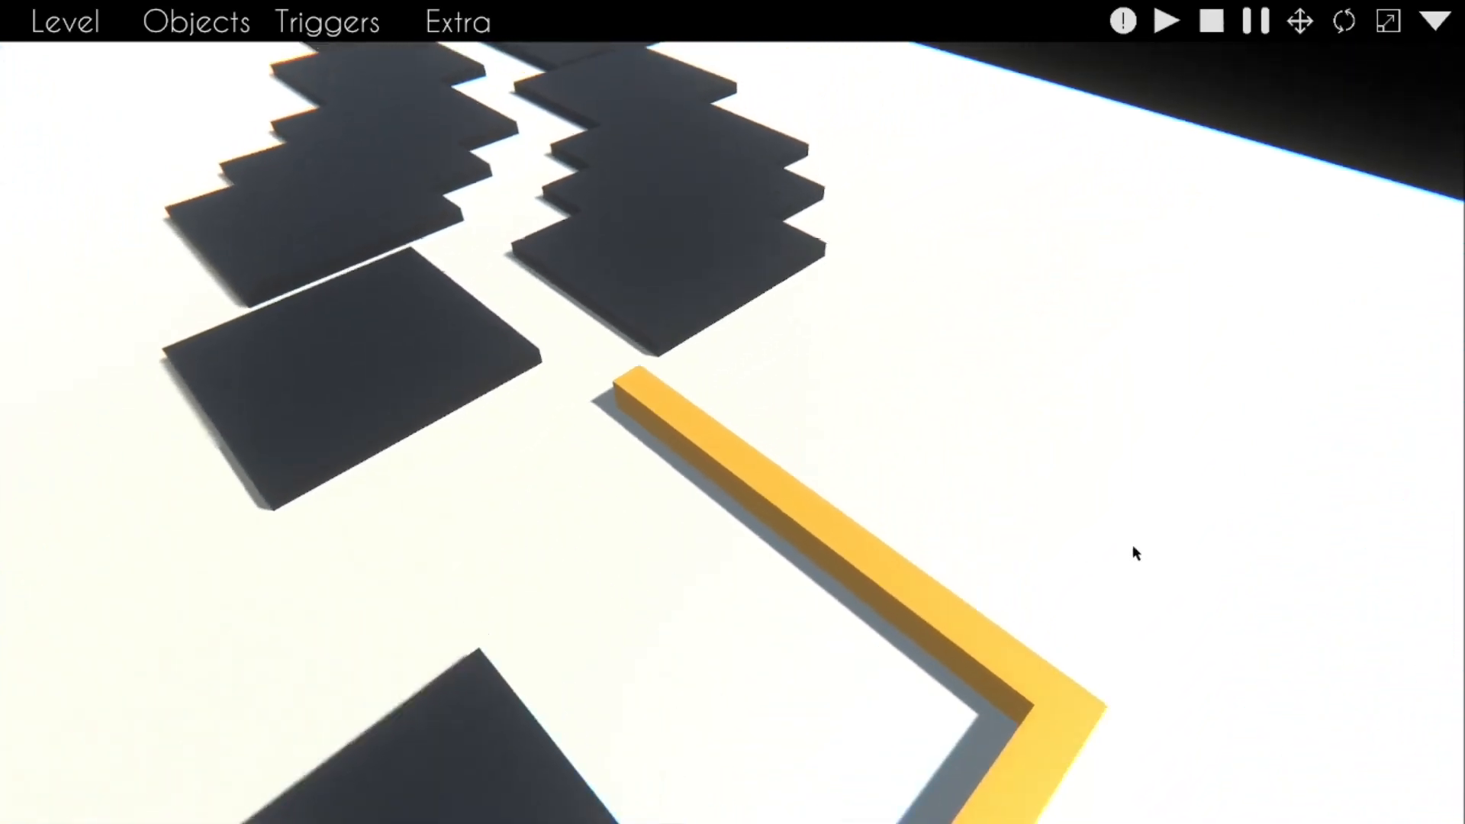
left_click(1126, 544)
left_click(1126, 543)
left_click(1128, 542)
left_click(1130, 542)
left_click(1132, 542)
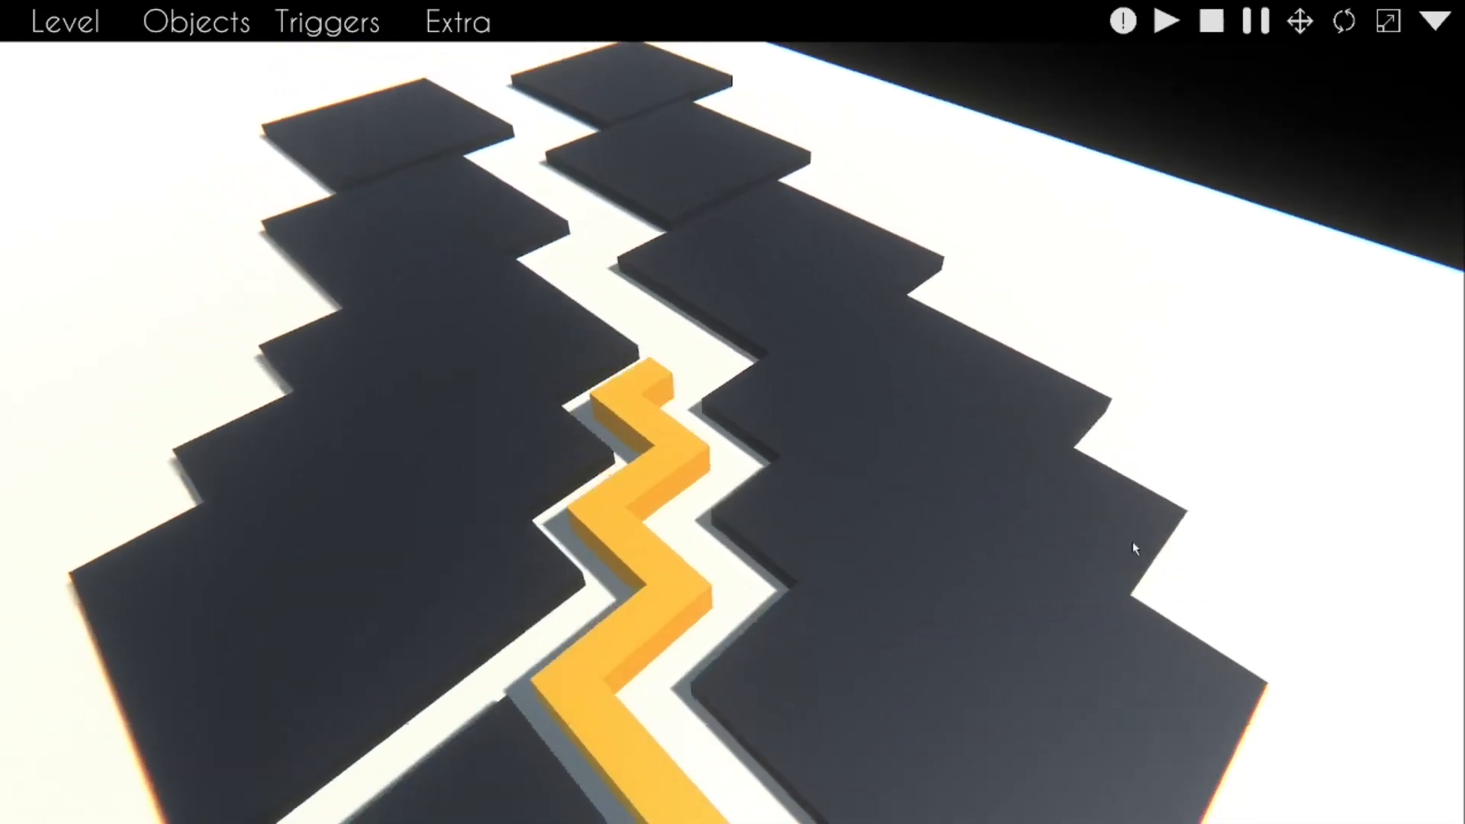
left_click(1133, 542)
left_click(1135, 542)
left_click(1133, 541)
left_click(1134, 542)
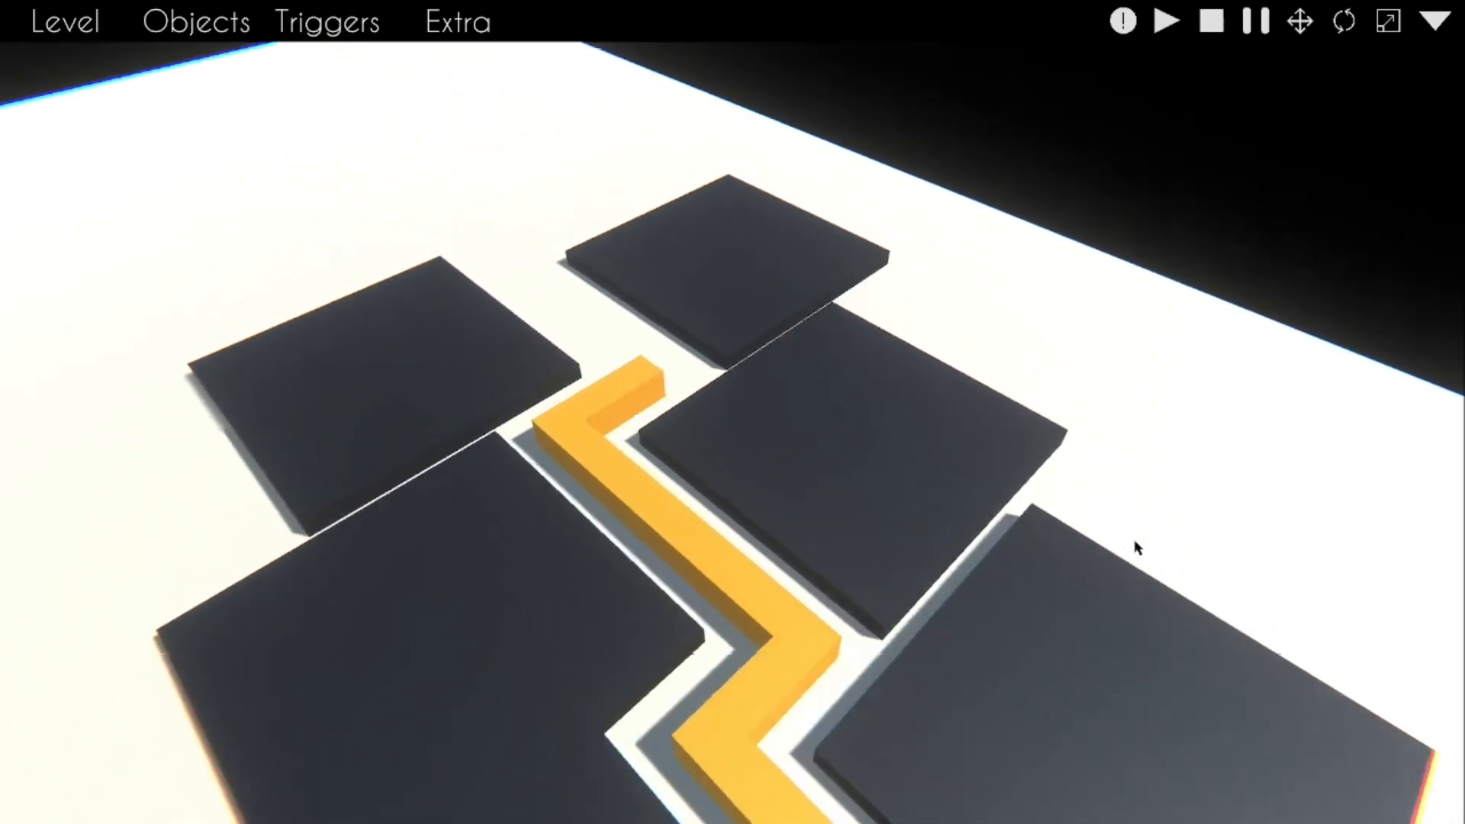
left_click(1132, 541)
key("Escape")
Step: Playtest the level again up to the trail's final long segment, and stop there to keep the line trail as a guide
right_click_drag(598, 387, 783, 252)
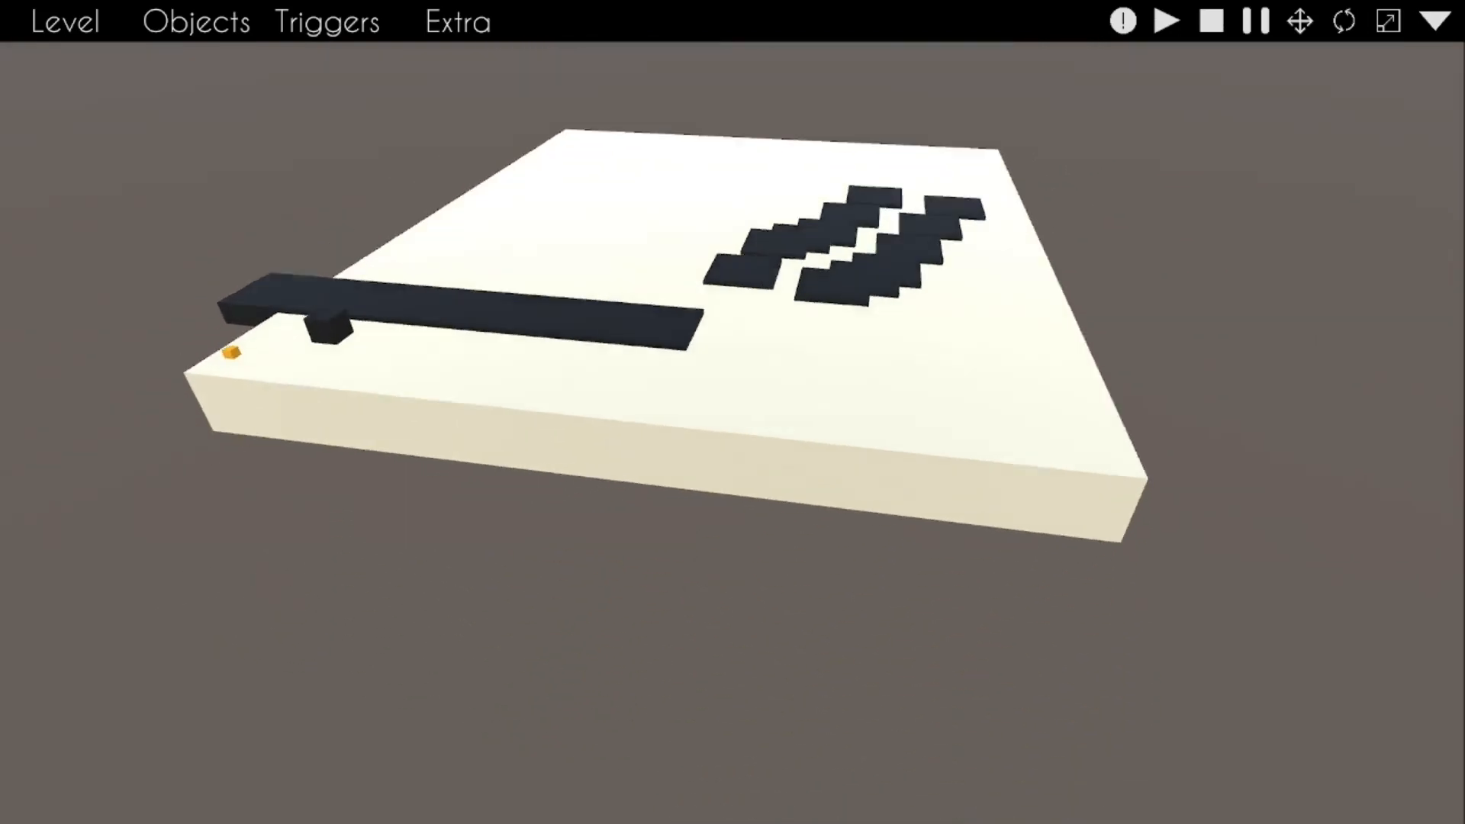
key("q")
key("w")
key("e")
key("s")
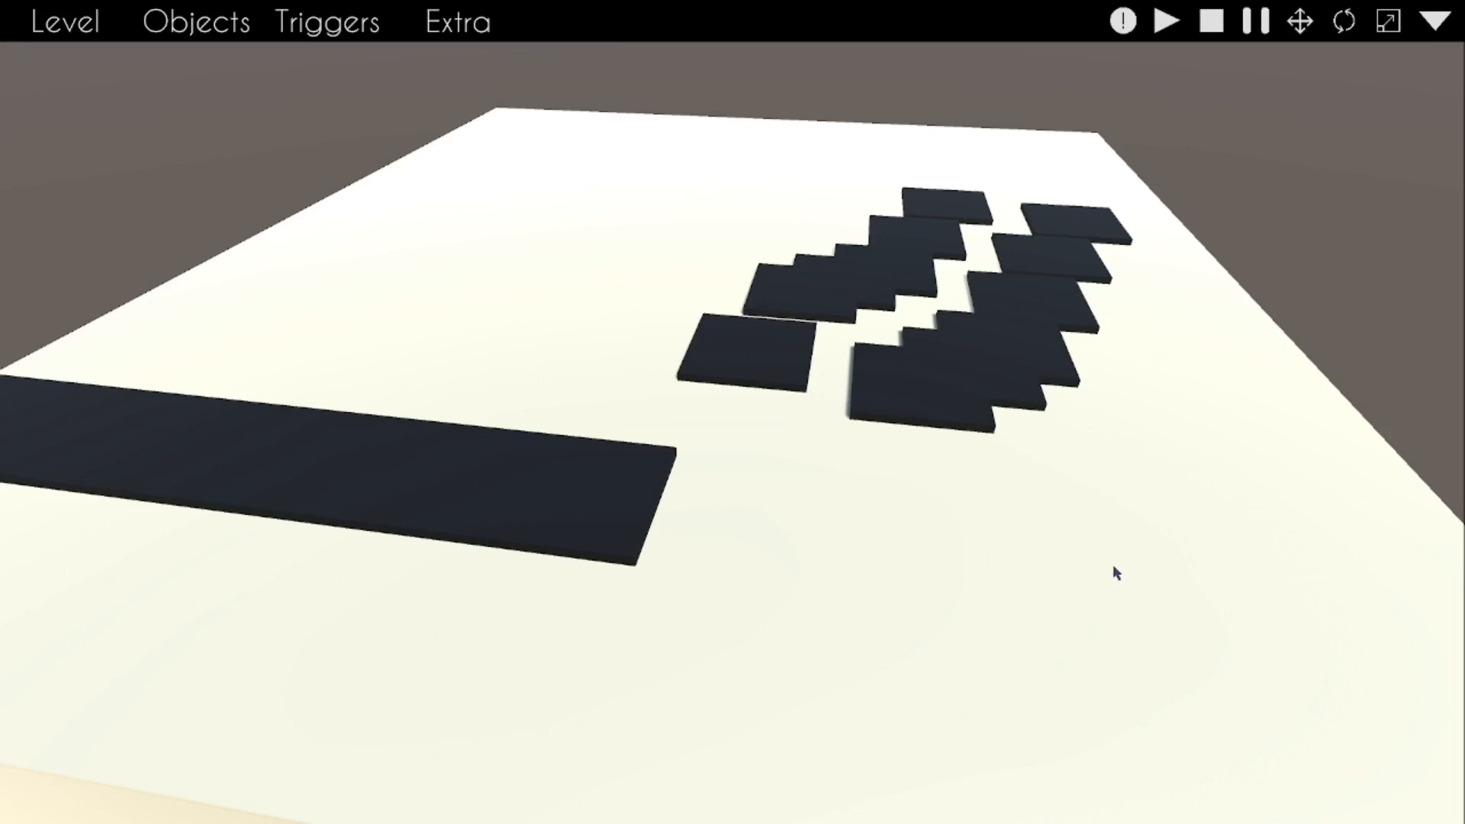
key("space")
left_click(1187, 647)
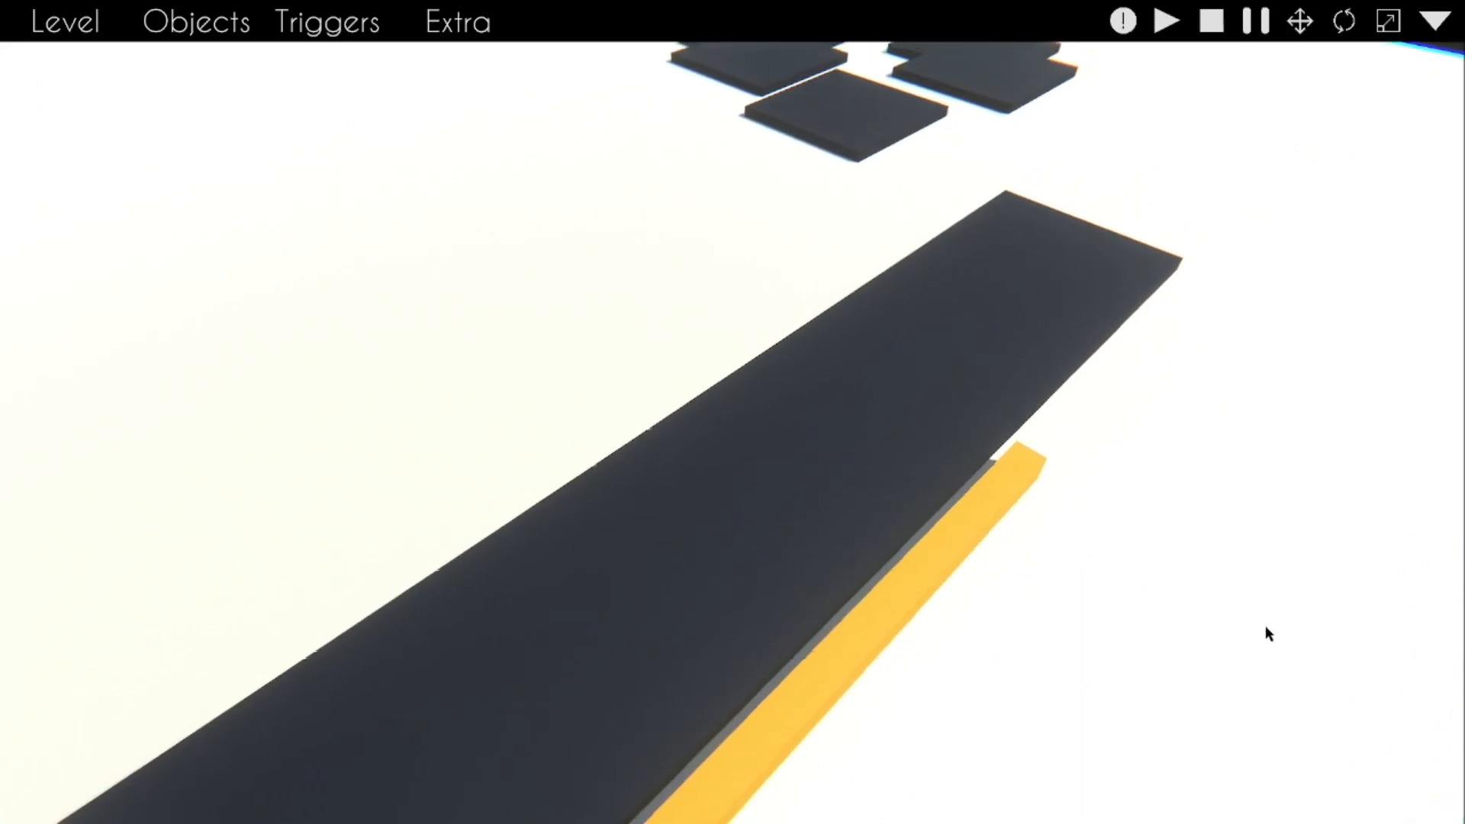
left_click(1262, 625)
left_click(1260, 625)
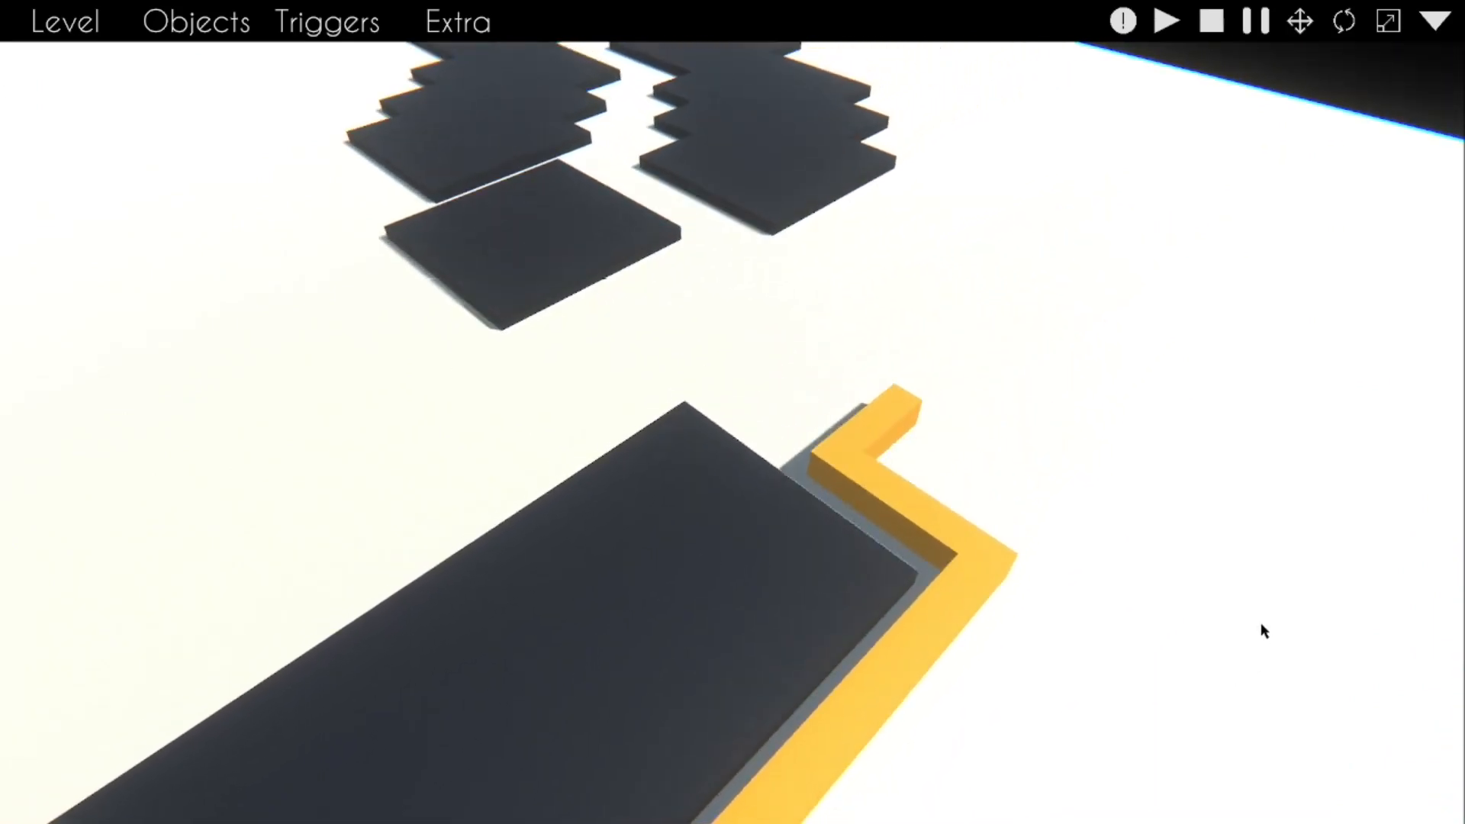
left_click(1261, 624)
left_click(1261, 621)
left_click(1260, 621)
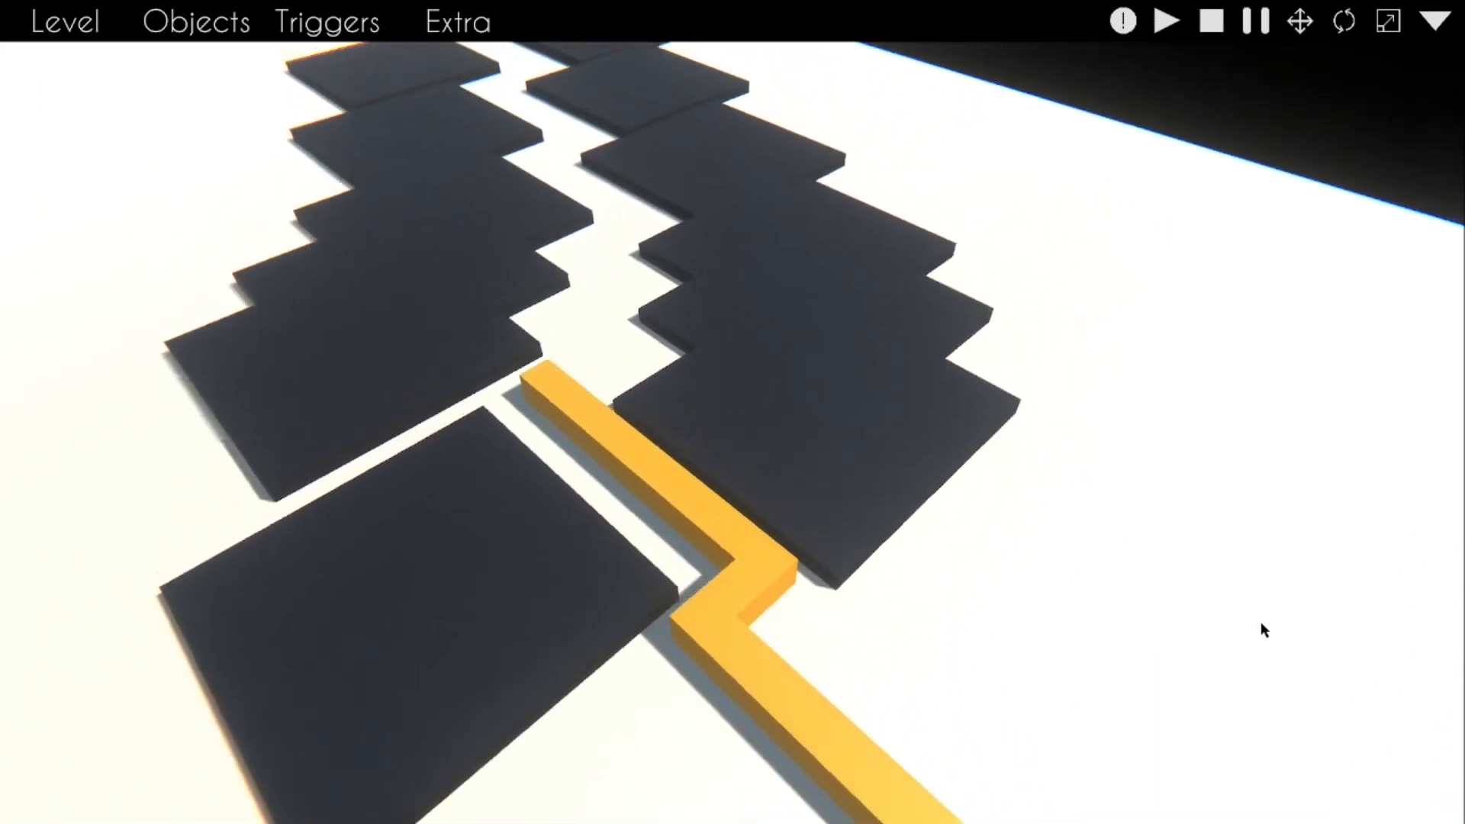
left_click(1263, 620)
left_click(1263, 621)
left_click(1262, 620)
left_click(1268, 620)
left_click(1272, 620)
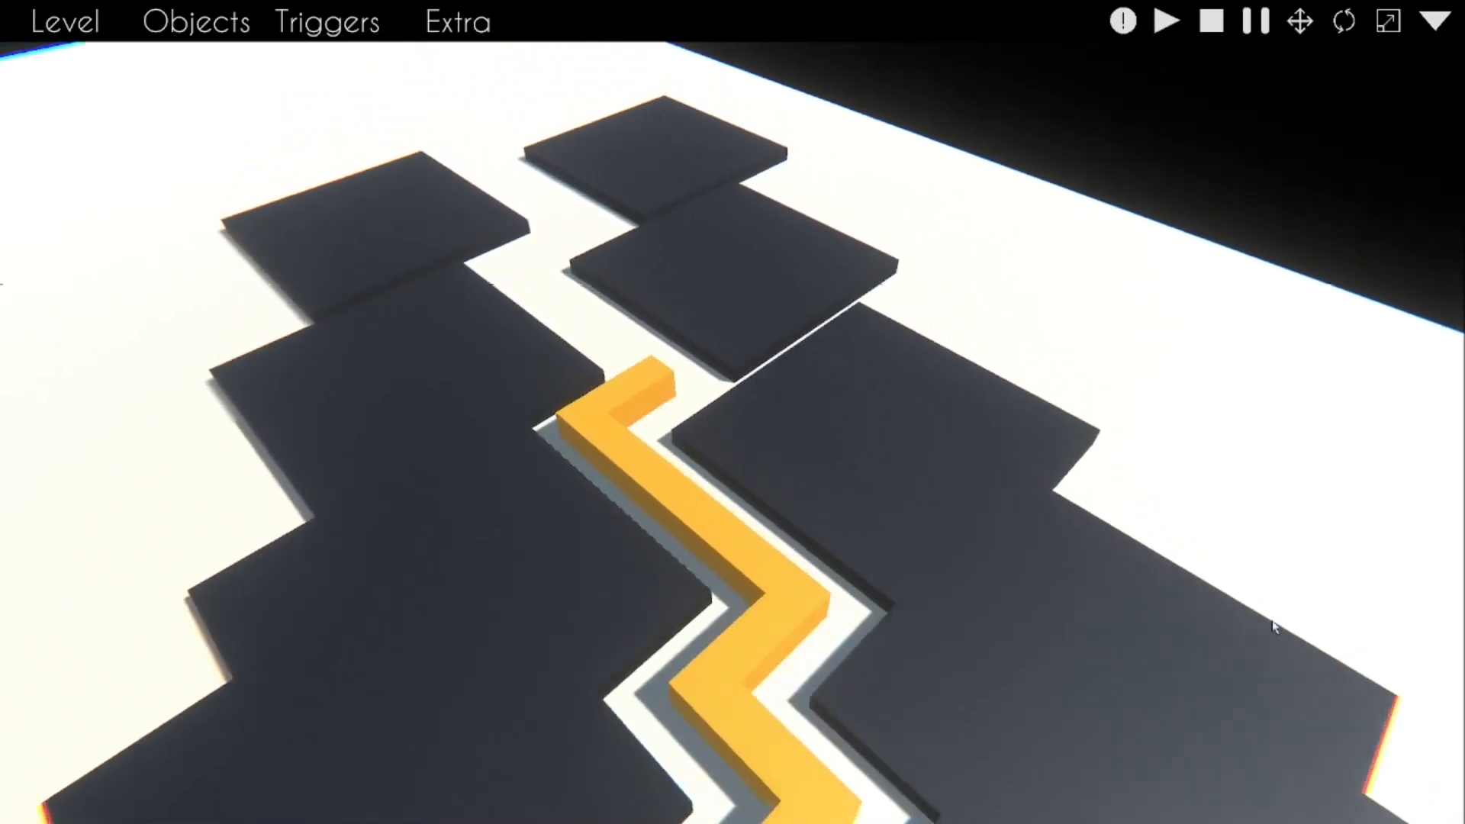
left_click(1272, 621)
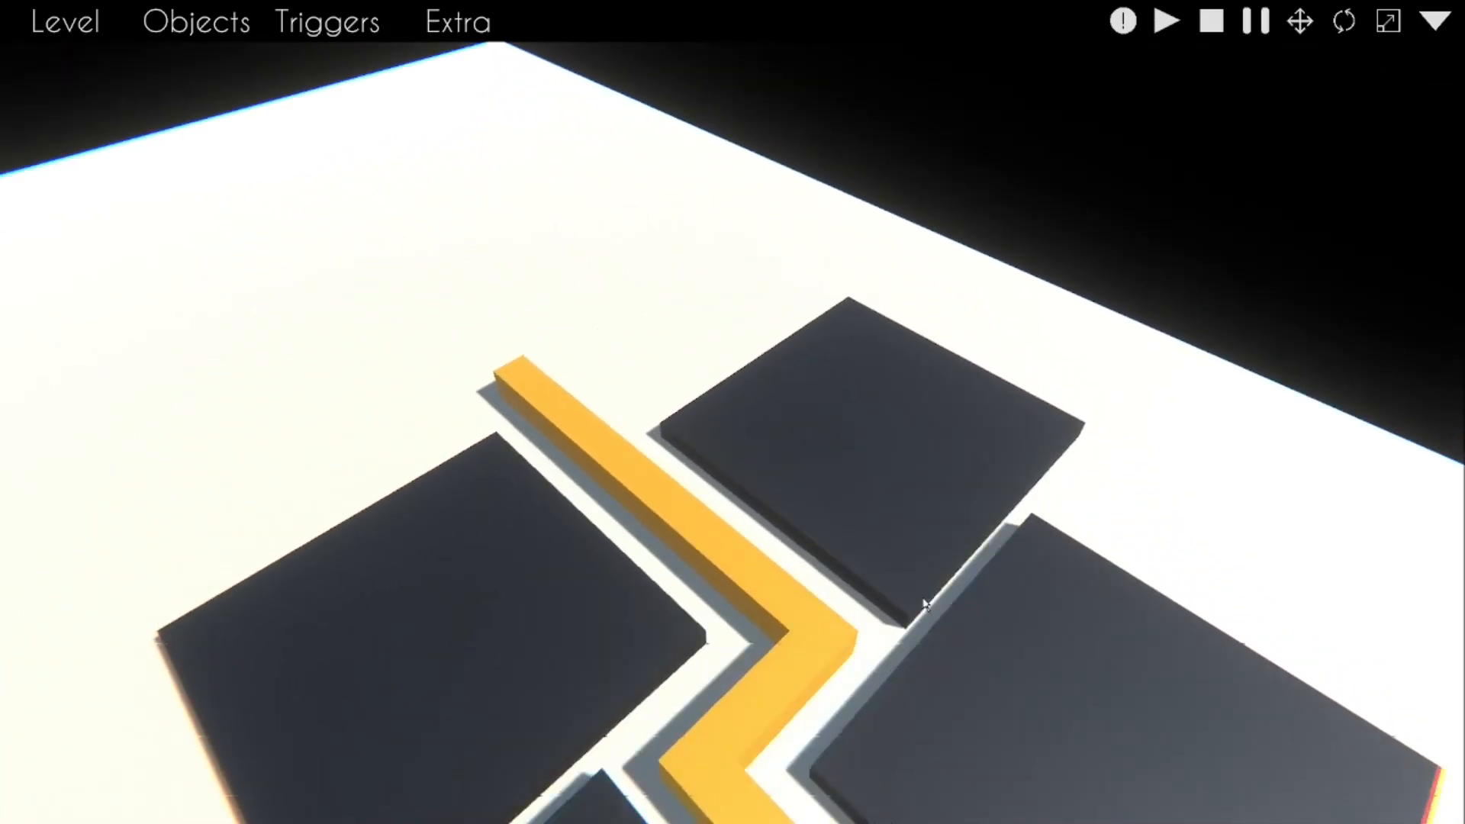
key("Escape")
Step: Delete the long black strip, the black blocks on both sides of the trail and the white floor, keeping the small cube
right_click_drag(672, 572, 663, 456)
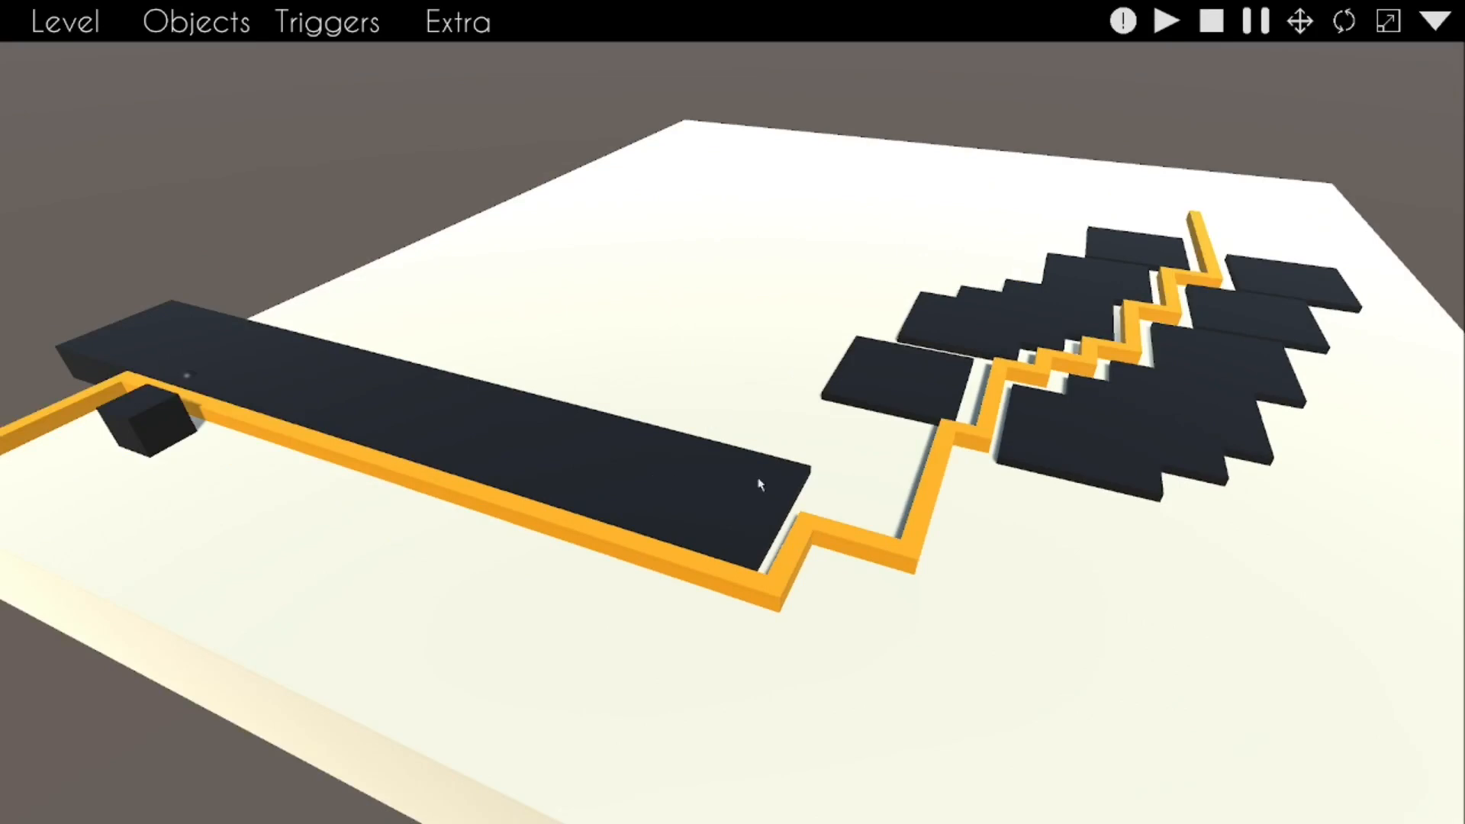
right_click_drag(758, 483, 718, 534)
right_click_drag(733, 412, 731, 419)
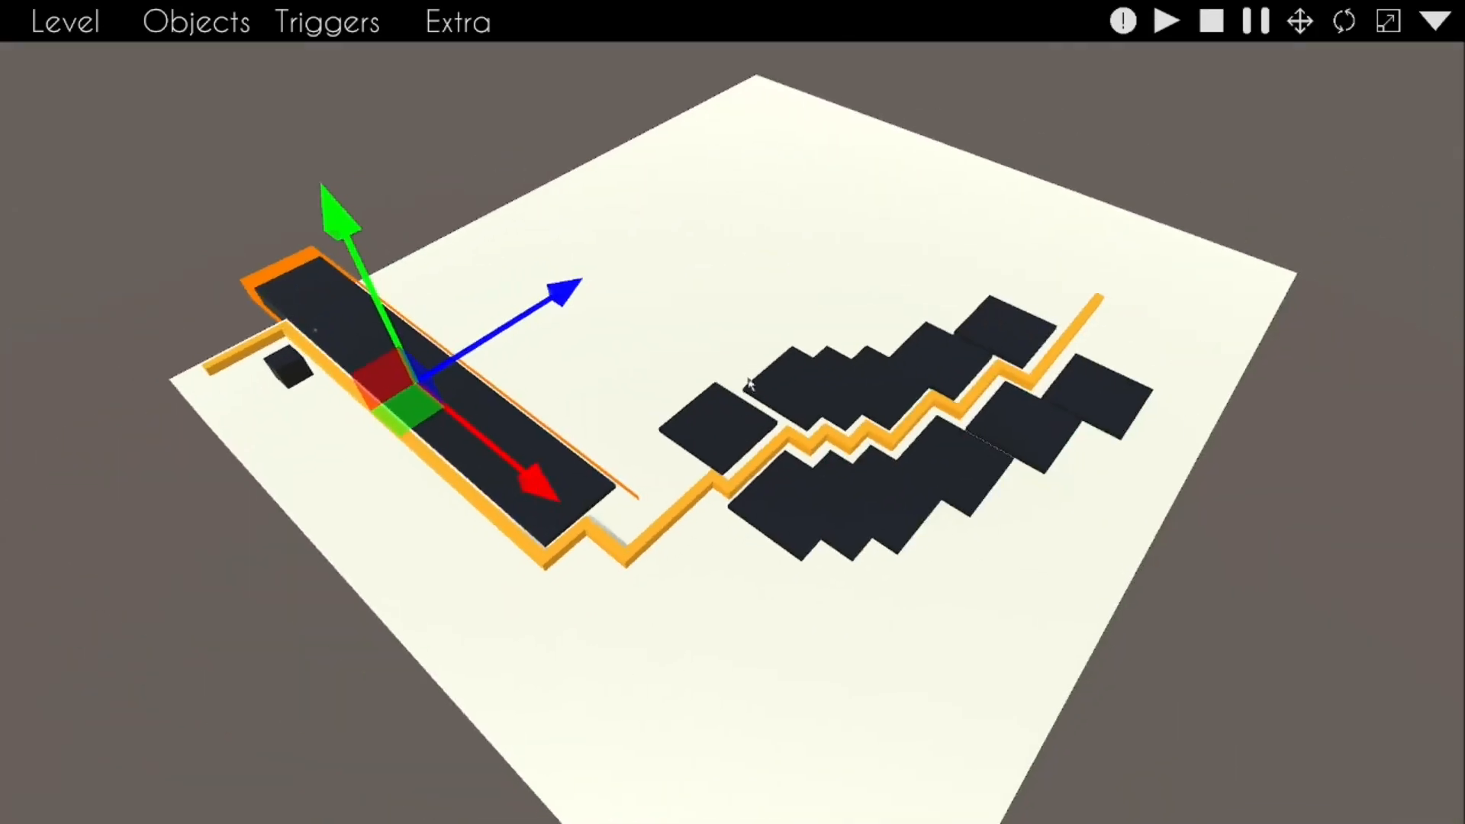
key("Delete")
left_click(717, 412)
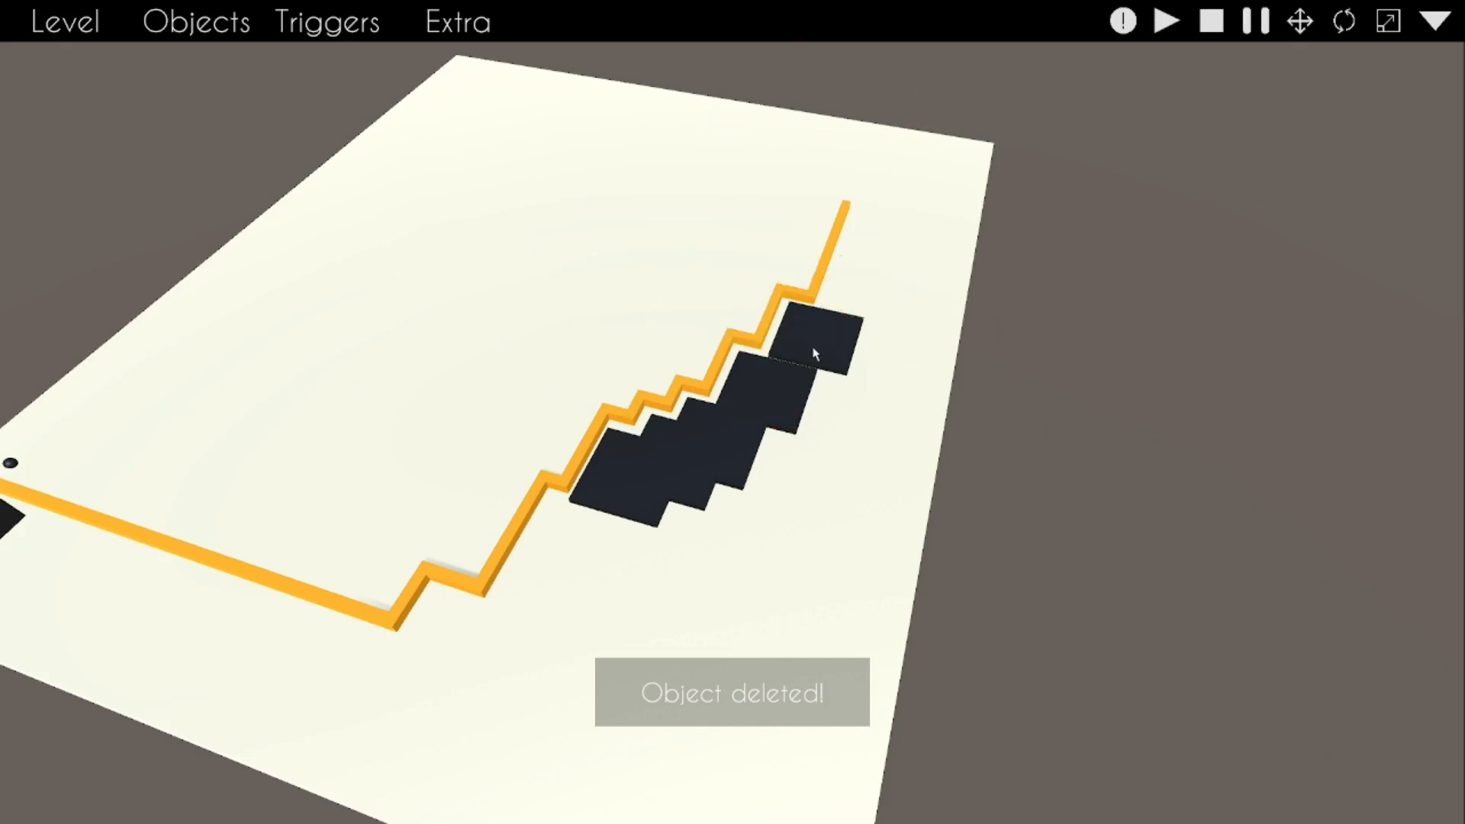
key("Delete")
right_click_drag(696, 470, 863, 463)
right_click_drag(733, 412, 728, 496)
left_click(789, 597)
key("Delete")
right_click_drag(790, 597, 778, 496)
right_click_drag(732, 412, 734, 418)
Step: Change the small black cube's colour to grey by raising its colour channels to similar levels, and apply it
key("w")
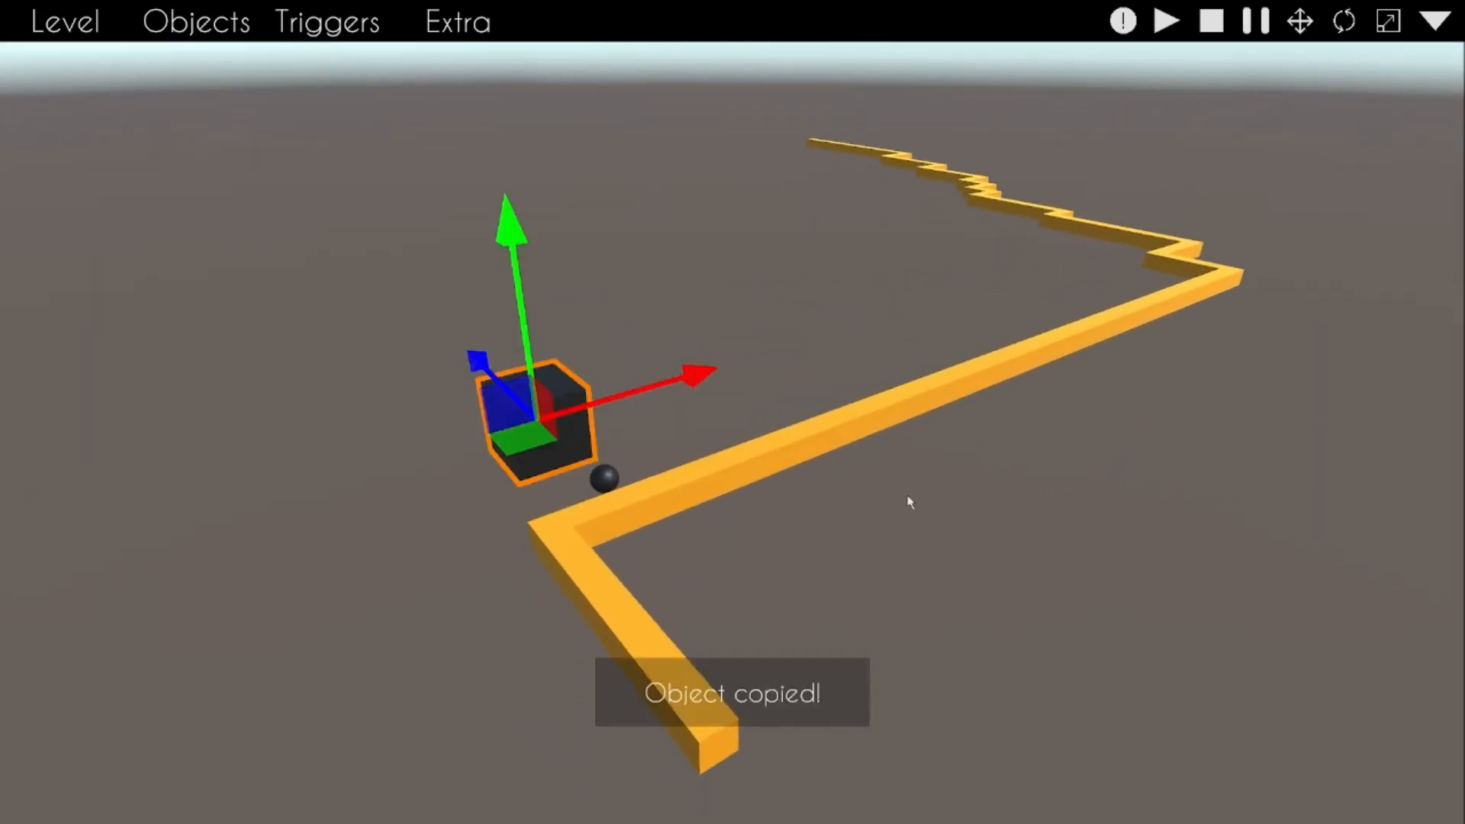
left_click(1435, 21)
left_click(1302, 706)
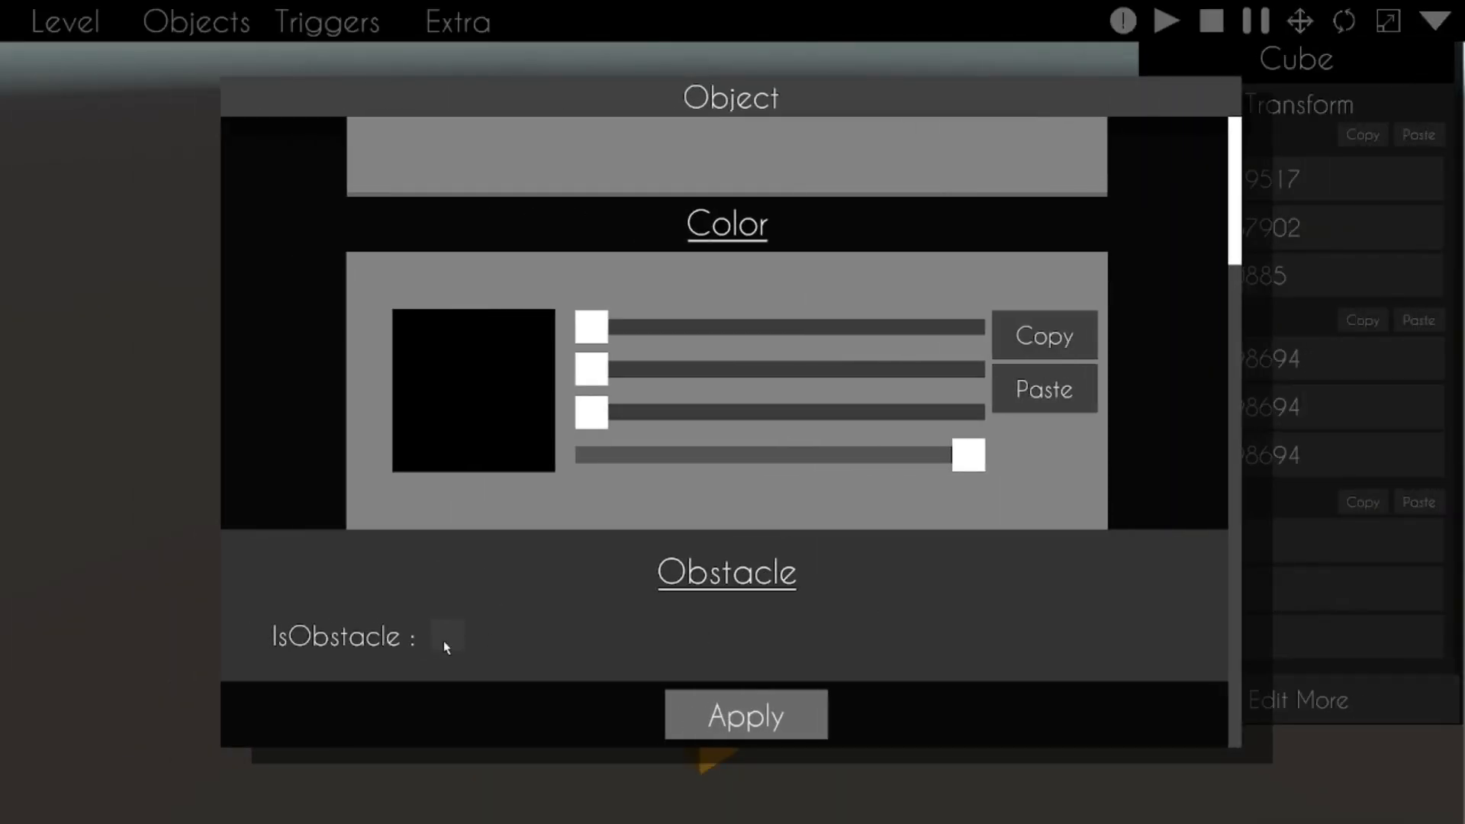
left_click_drag(621, 334, 737, 329)
left_click_drag(594, 371, 744, 378)
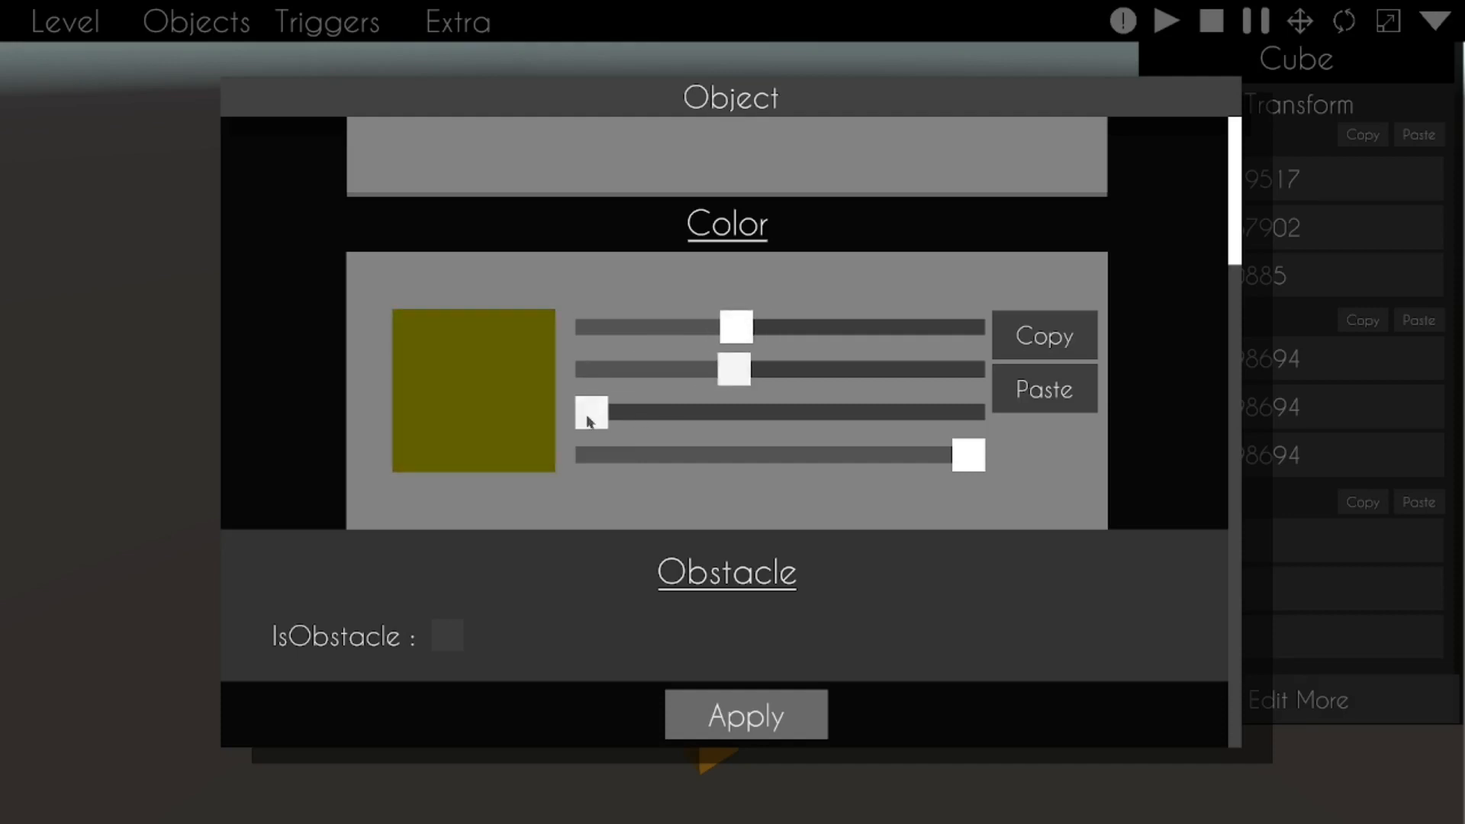
left_click(745, 715)
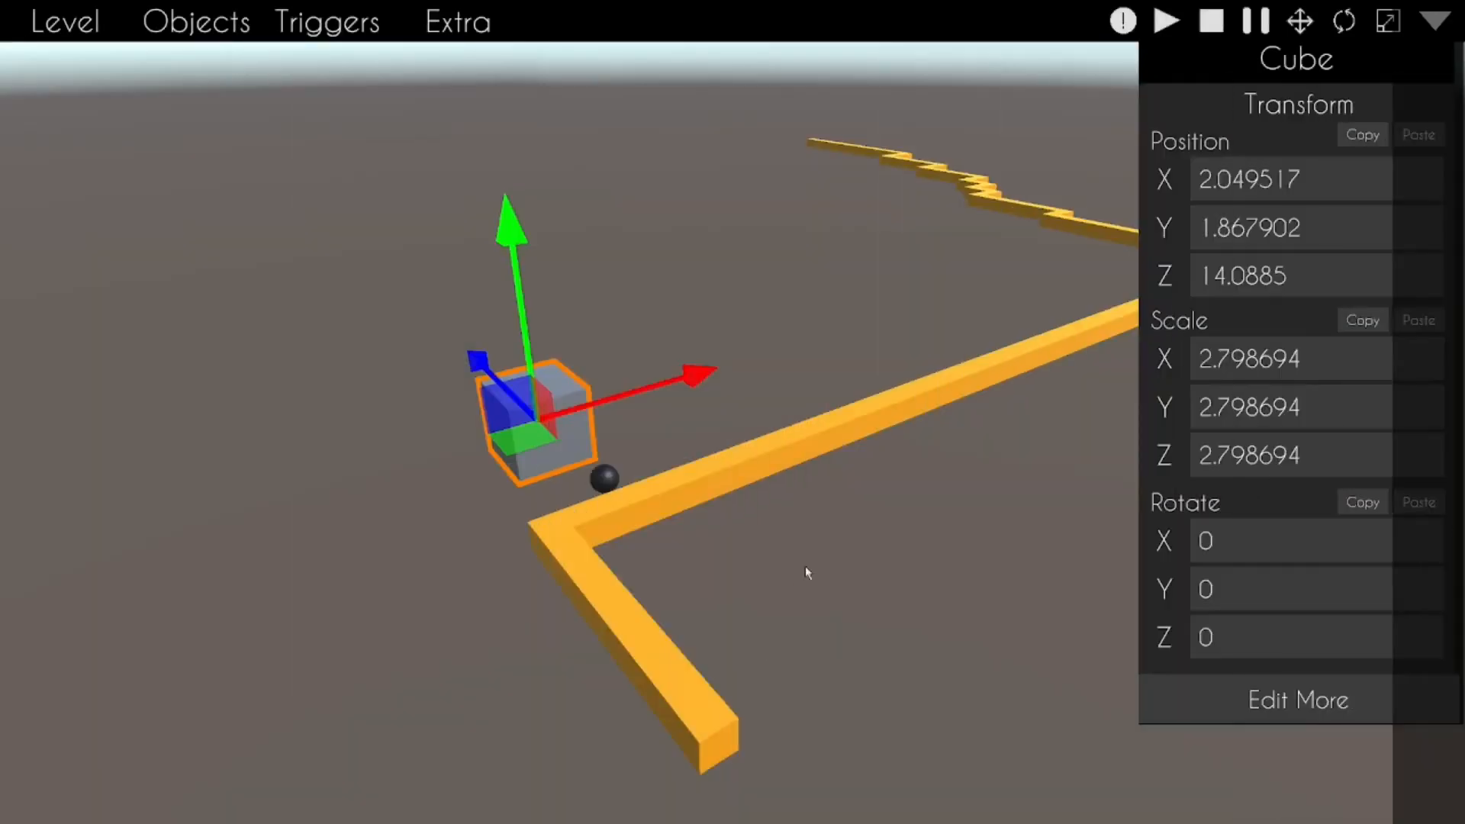
Step: Duplicate the grey cube and place the copy beneath the trail's first segment, at about X 0.01, Y -0.99, Z 2.95
right_click_drag(813, 543, 732, 412)
key("ctrl+c")
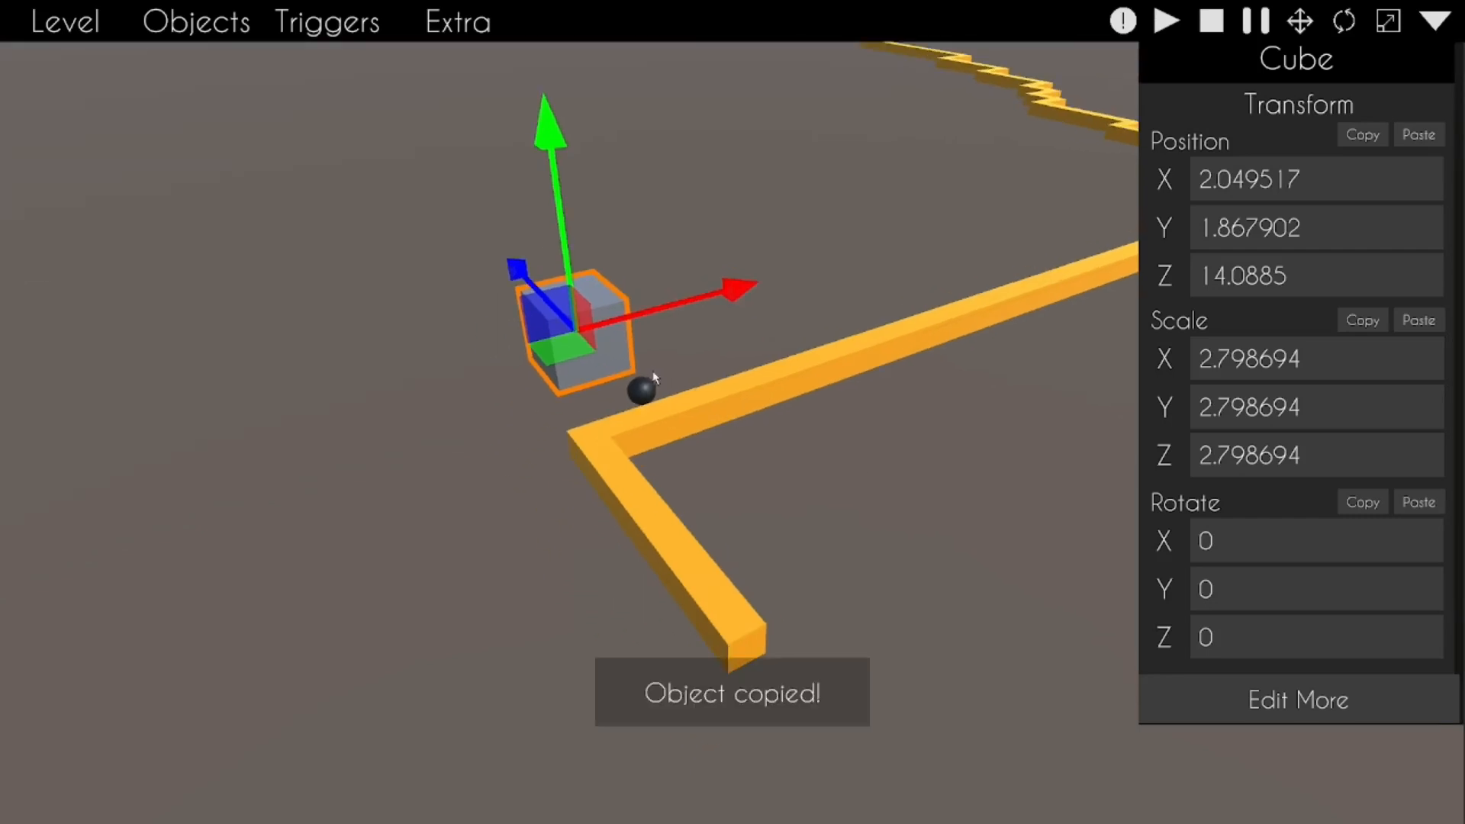
left_click_drag(543, 329, 650, 565)
right_click_drag(713, 418, 722, 388)
key("w")
left_click_drag(599, 242, 598, 450)
right_click_drag(597, 450, 553, 385)
key("w")
left_click_drag(486, 381, 494, 426)
right_click_drag(493, 427, 572, 400)
key("a")
left_click(974, 534)
left_click(672, 472)
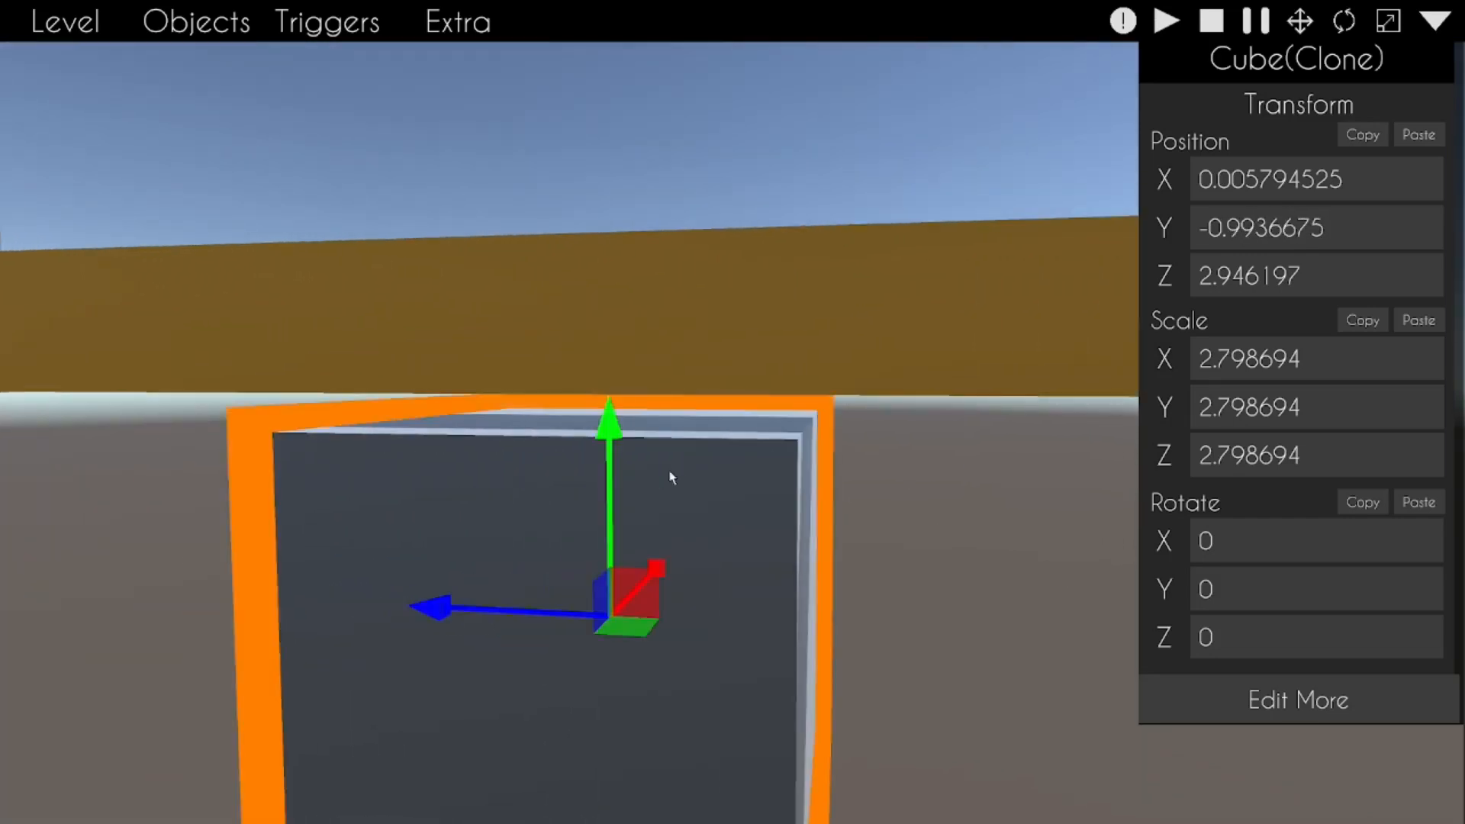
Step: Raise the copied cube to about Y -0.80 so its top meets the underside of the trail
mouse_move(711, 396)
right_mouse_down()
mouse_move(752, 420)
mouse_move(731, 381)
right_mouse_up()
key("s")
key("d")
key("a")
key("w")
left_click_drag(642, 384, 639, 355)
left_click(638, 162)
Step: Stretch the copied cube along Z into a platform as long as the trail's first segment, and centre it beneath that segment
right_click_drag(638, 161, 534, 504)
key("s")
key("d")
key("d")
right_click_drag(733, 412, 534, 412)
key("a")
right_click_drag(753, 455, 938, 450)
key("s")
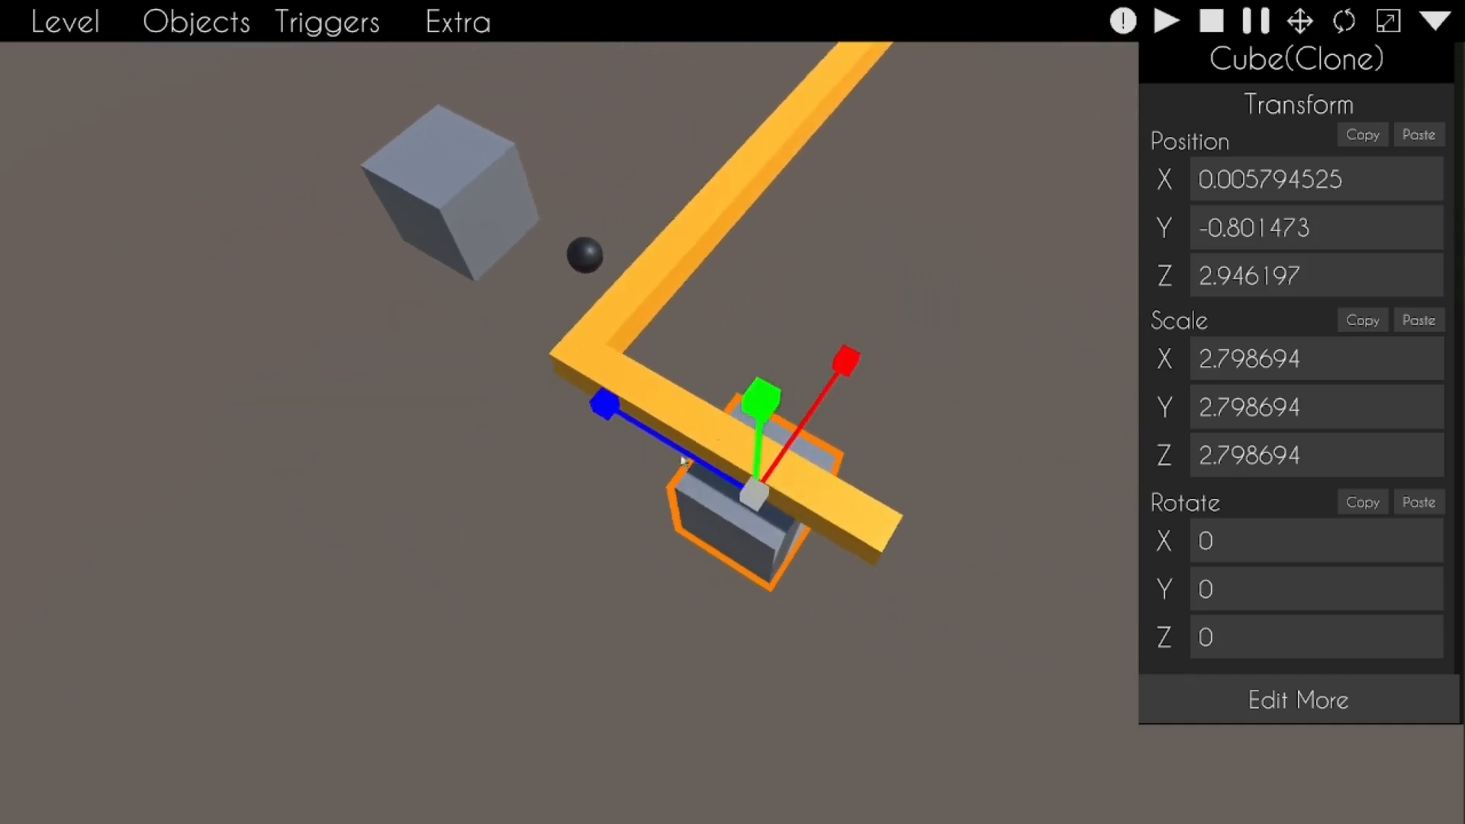
left_click(1431, 17)
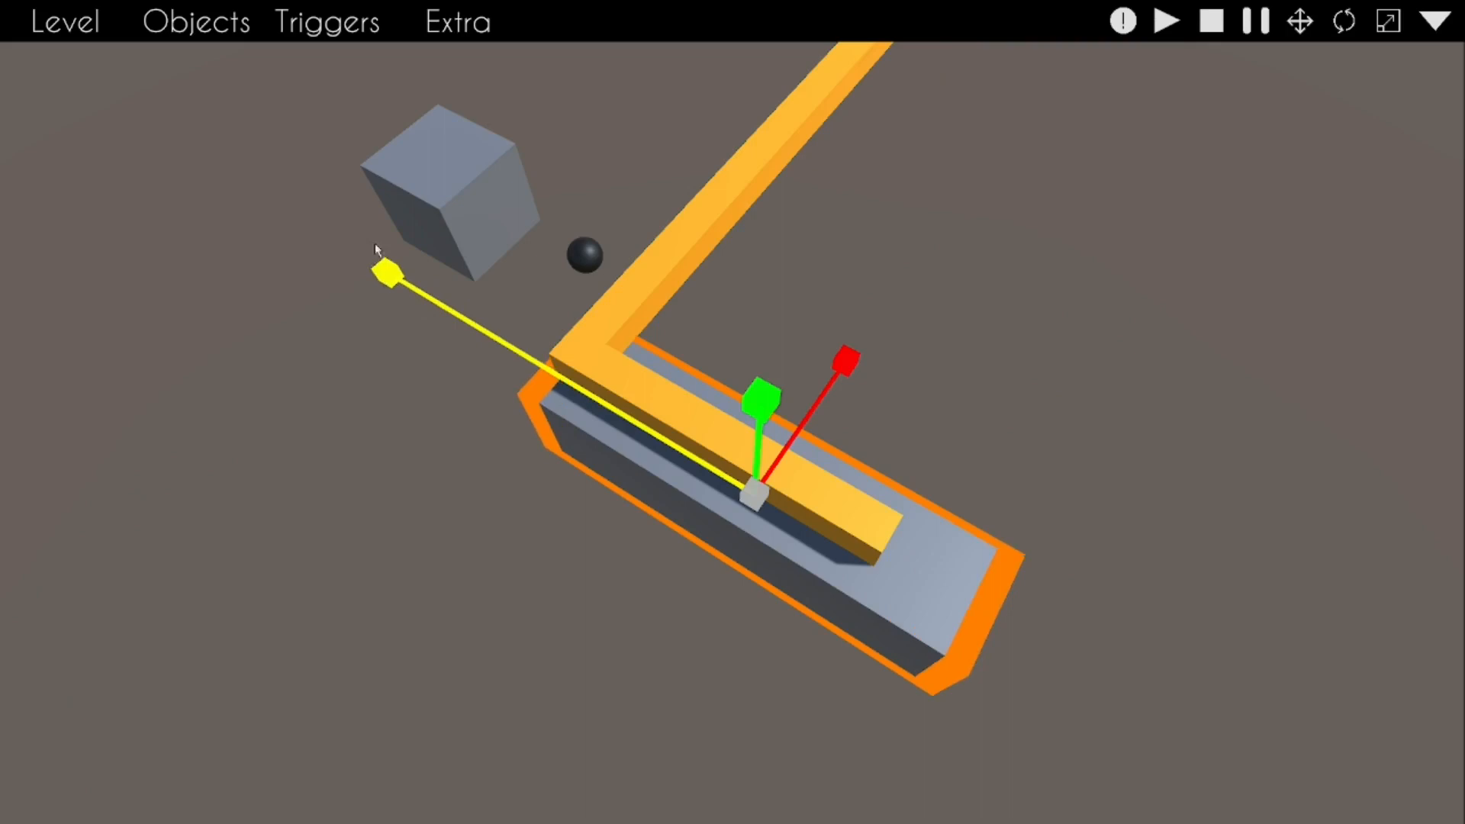
left_click_drag(708, 461, 553, 391)
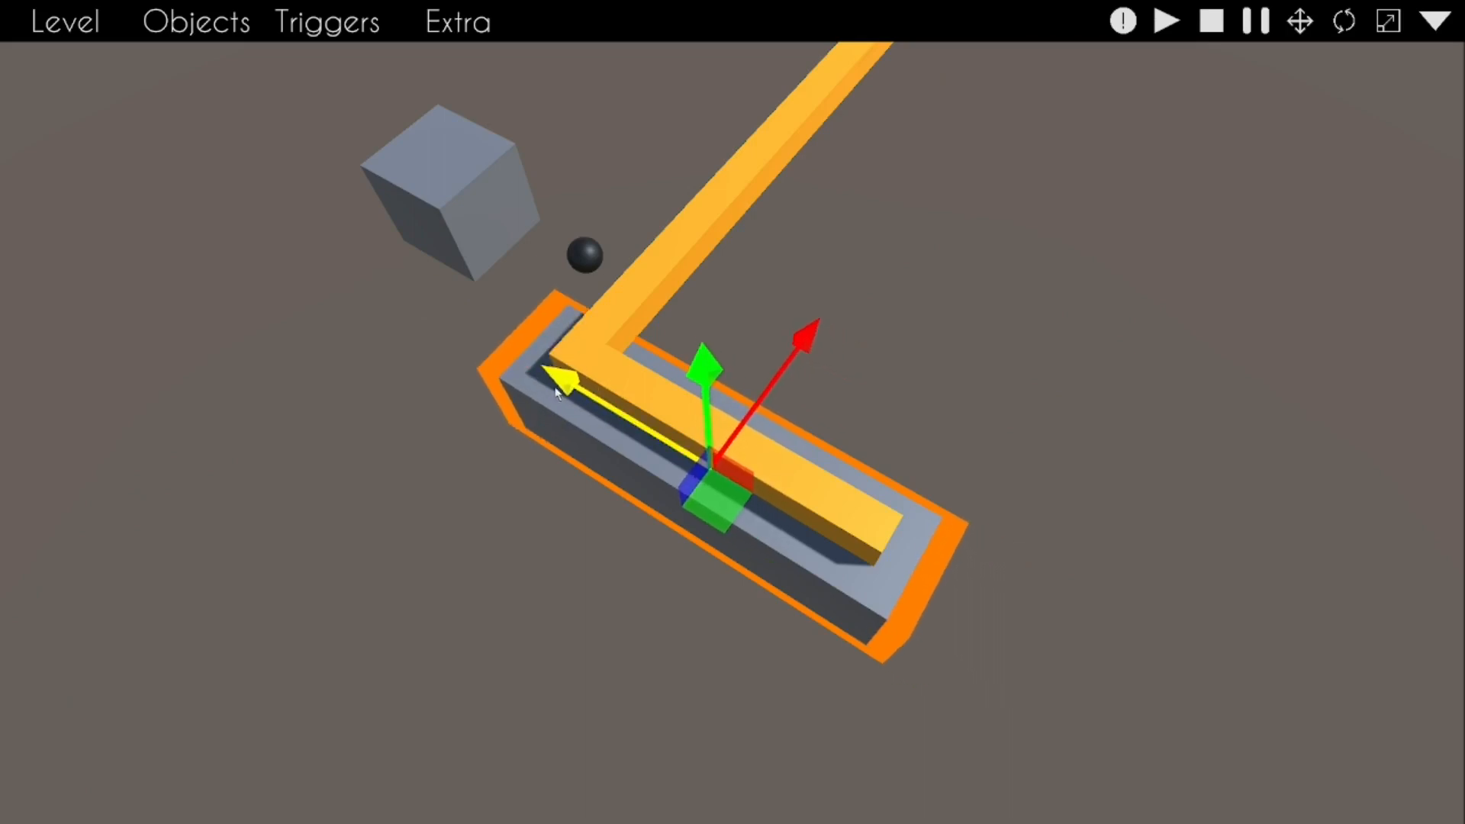
Step: Duplicate the platform, turn the copy a quarter turn about the vertical axis, and position it along the trail's second segment
key("ctrl+d")
key("e")
right_click_drag(761, 371, 698, 488)
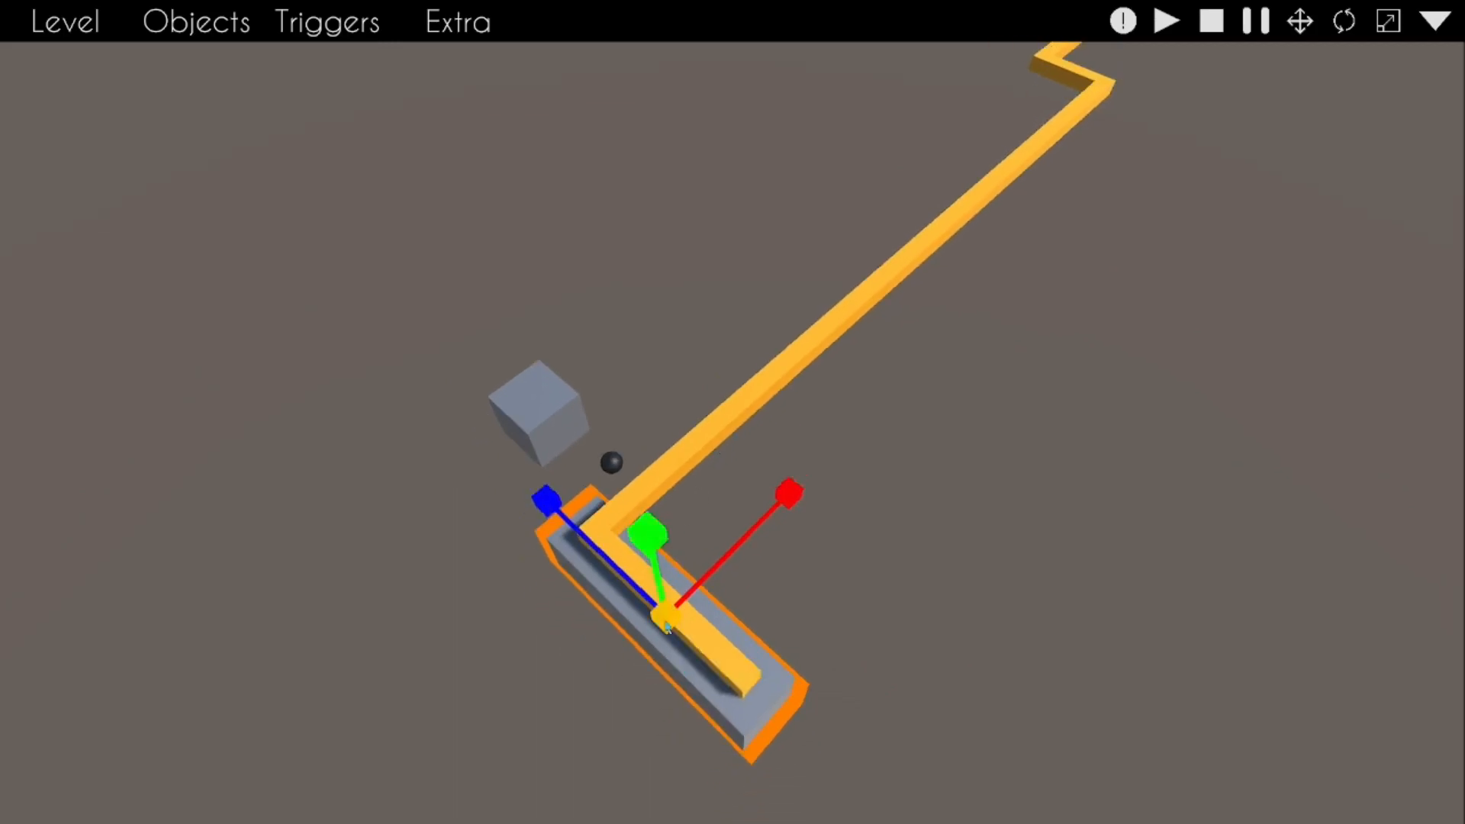
left_click_drag(666, 626, 802, 406)
key("e")
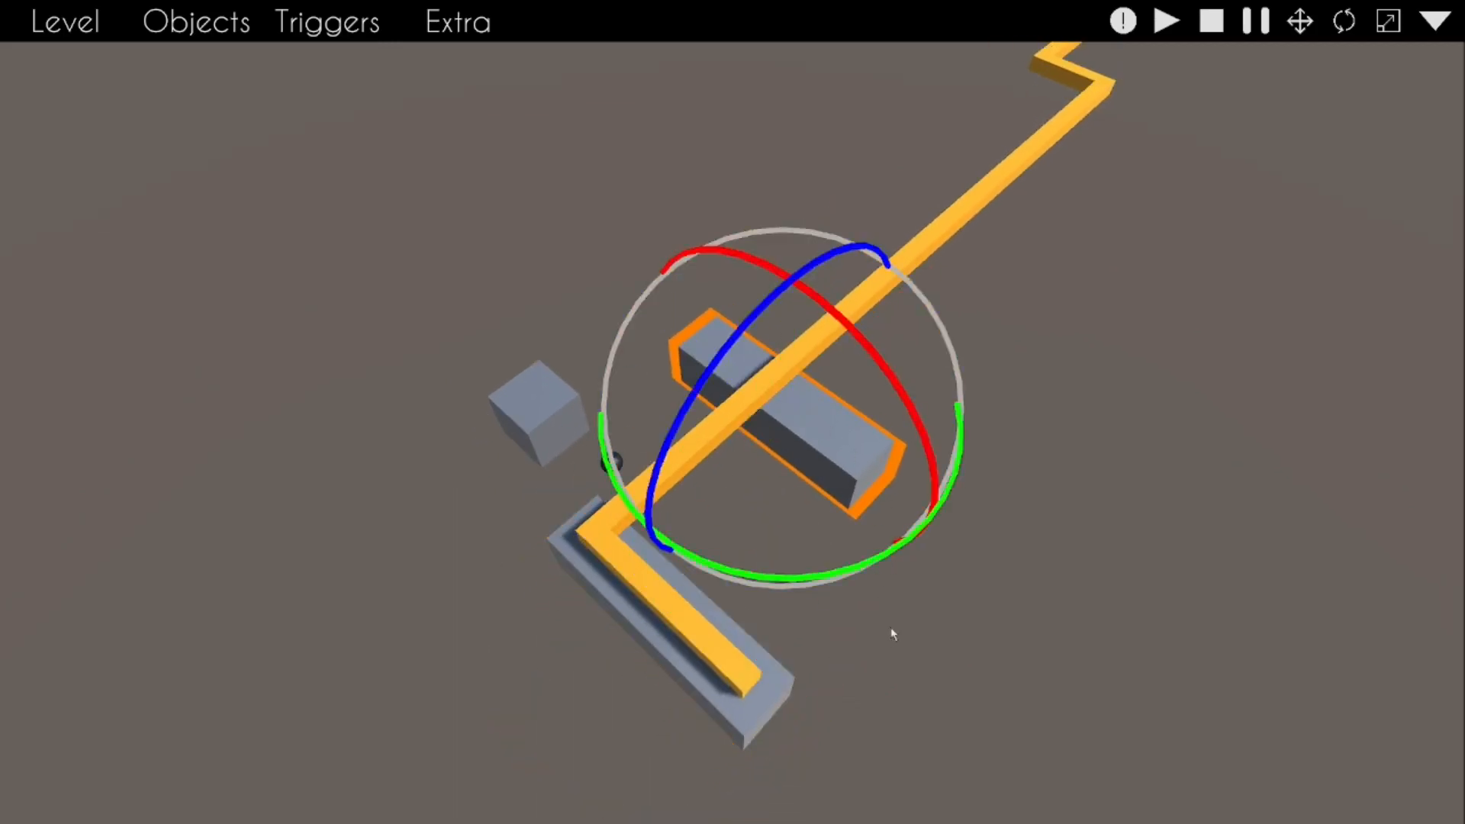
left_click_drag(892, 556, 560, 586)
left_click_drag(446, 557, 393, 543)
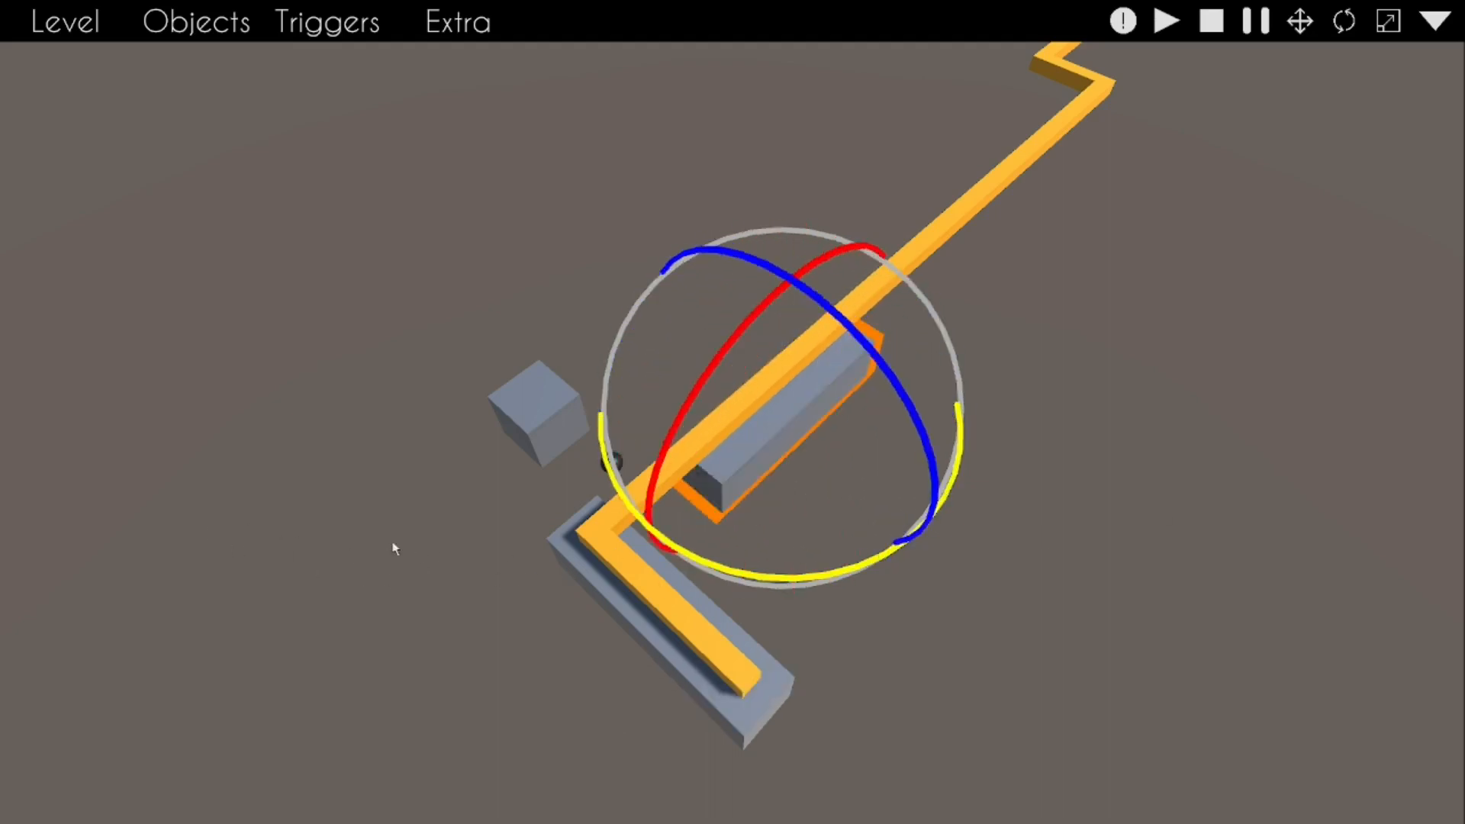
key("w")
left_click_drag(793, 441, 723, 479)
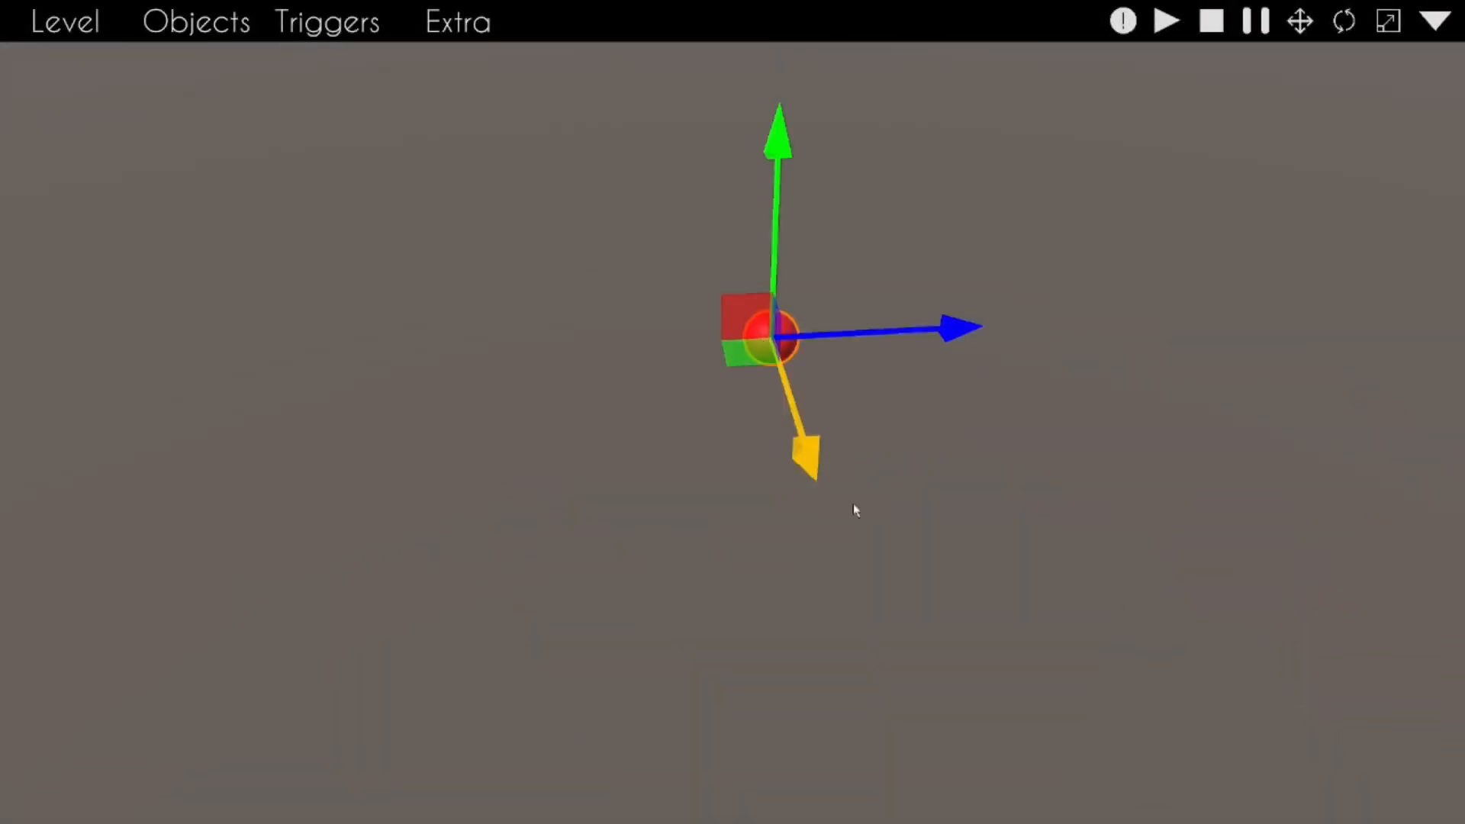
Step: Delete the selected red sphere
key("Delete")
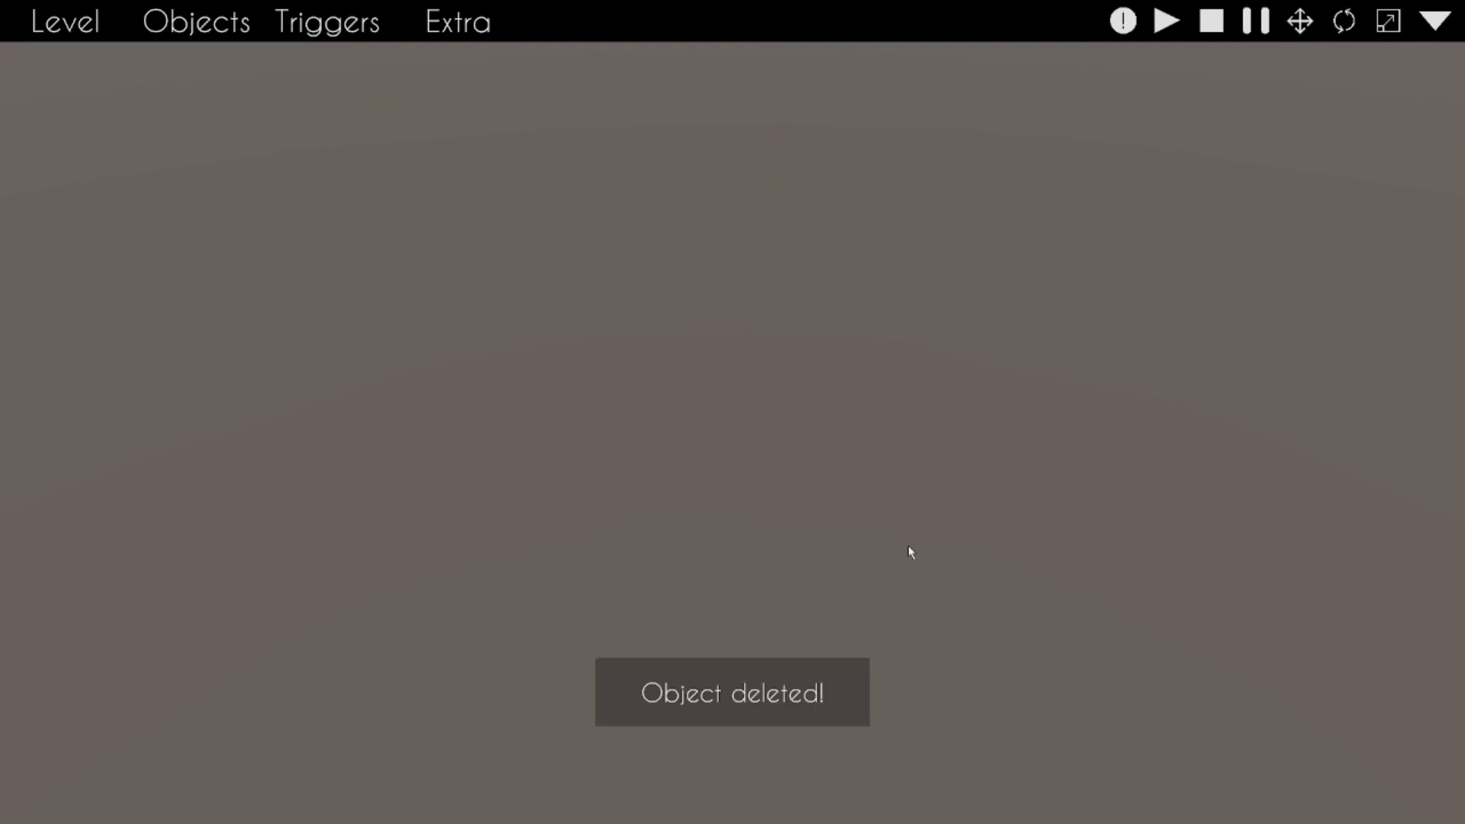
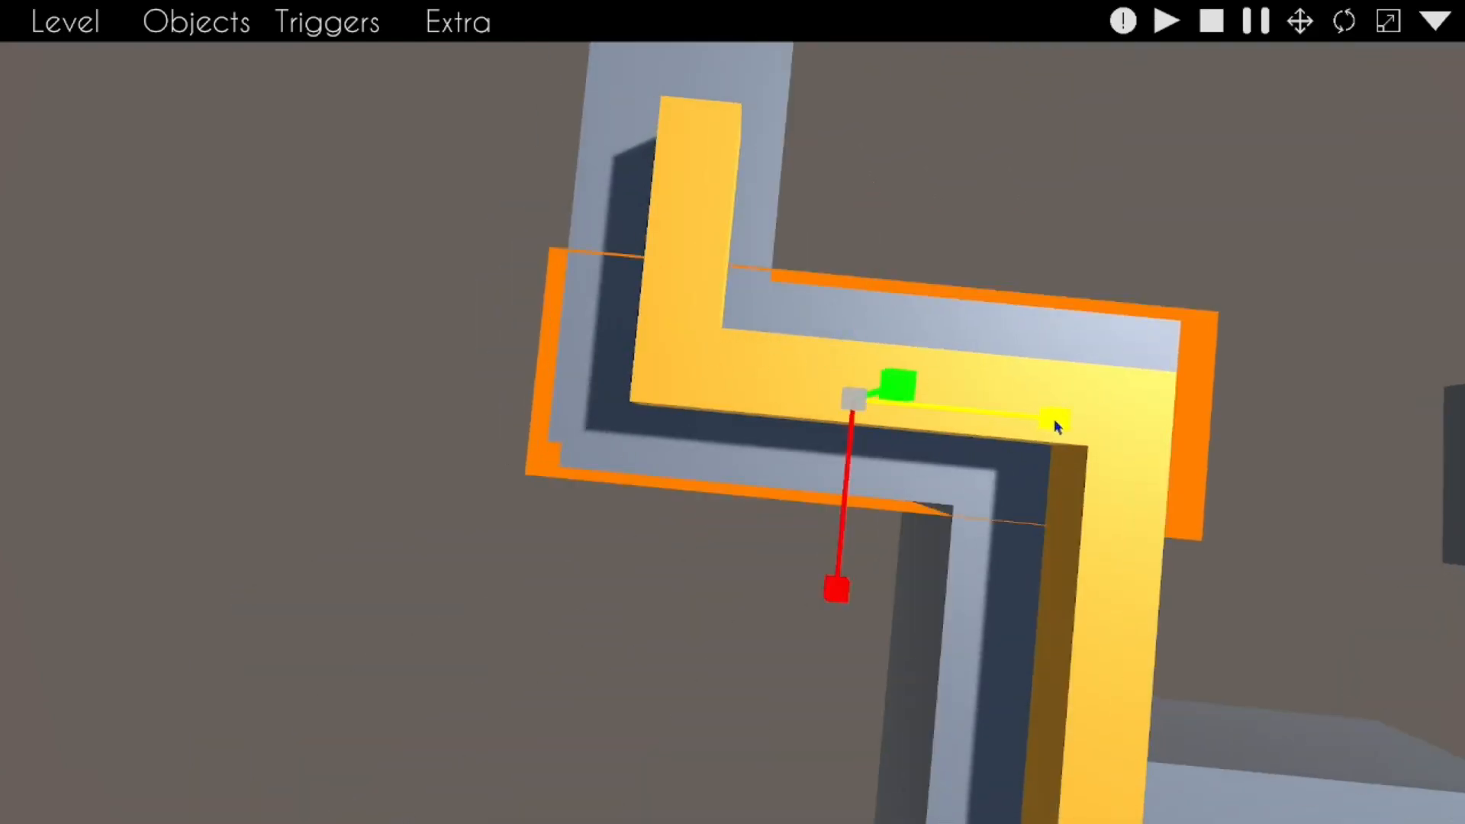
Step: Follow the grey platforms along the zigzag trail and examine how they line up beneath the line and with each other
key("d")
right_click_drag(644, 471, 527, 442)
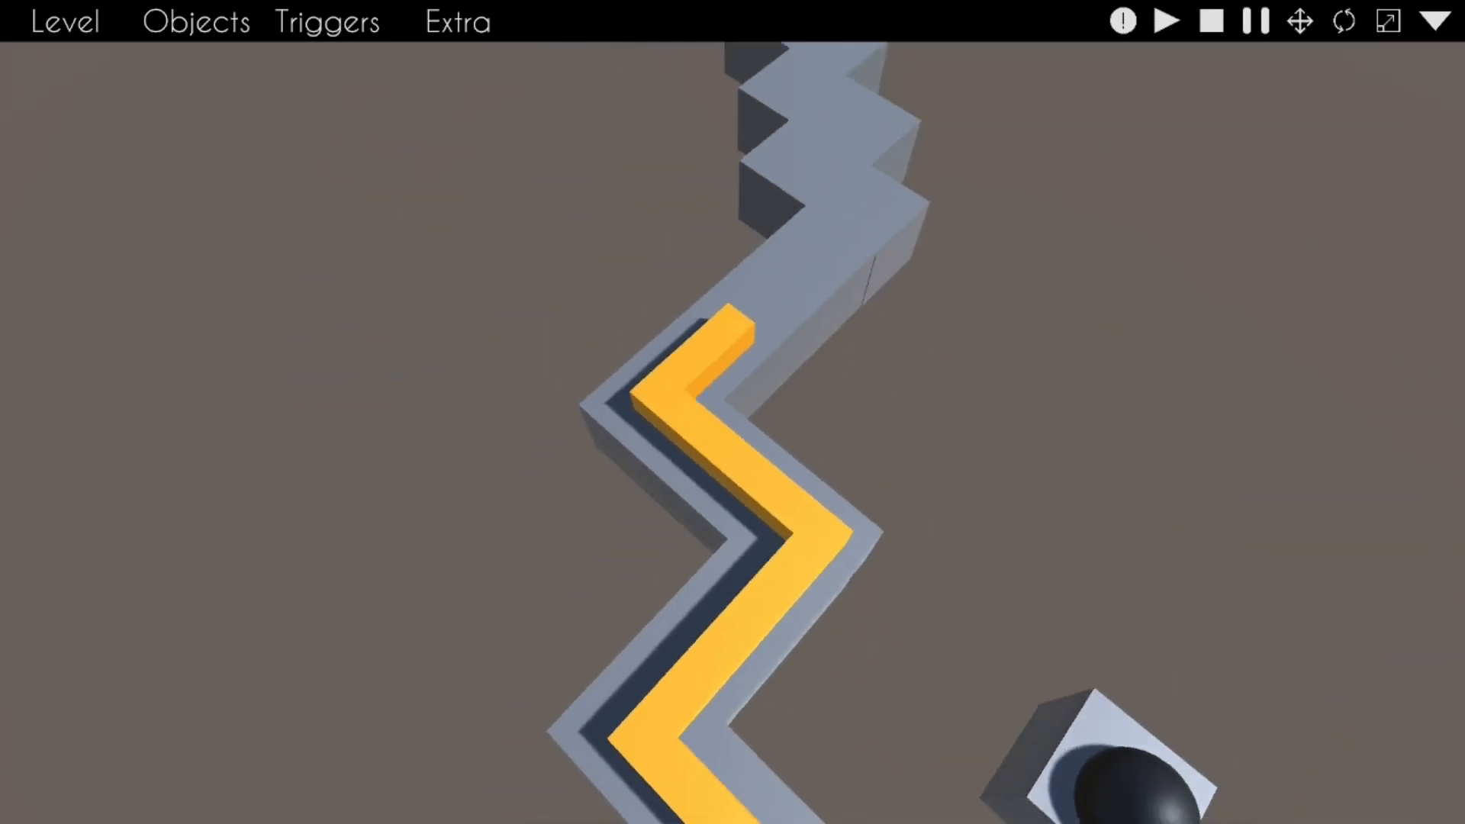
key("s")
right_click_drag(732, 428, 656, 423)
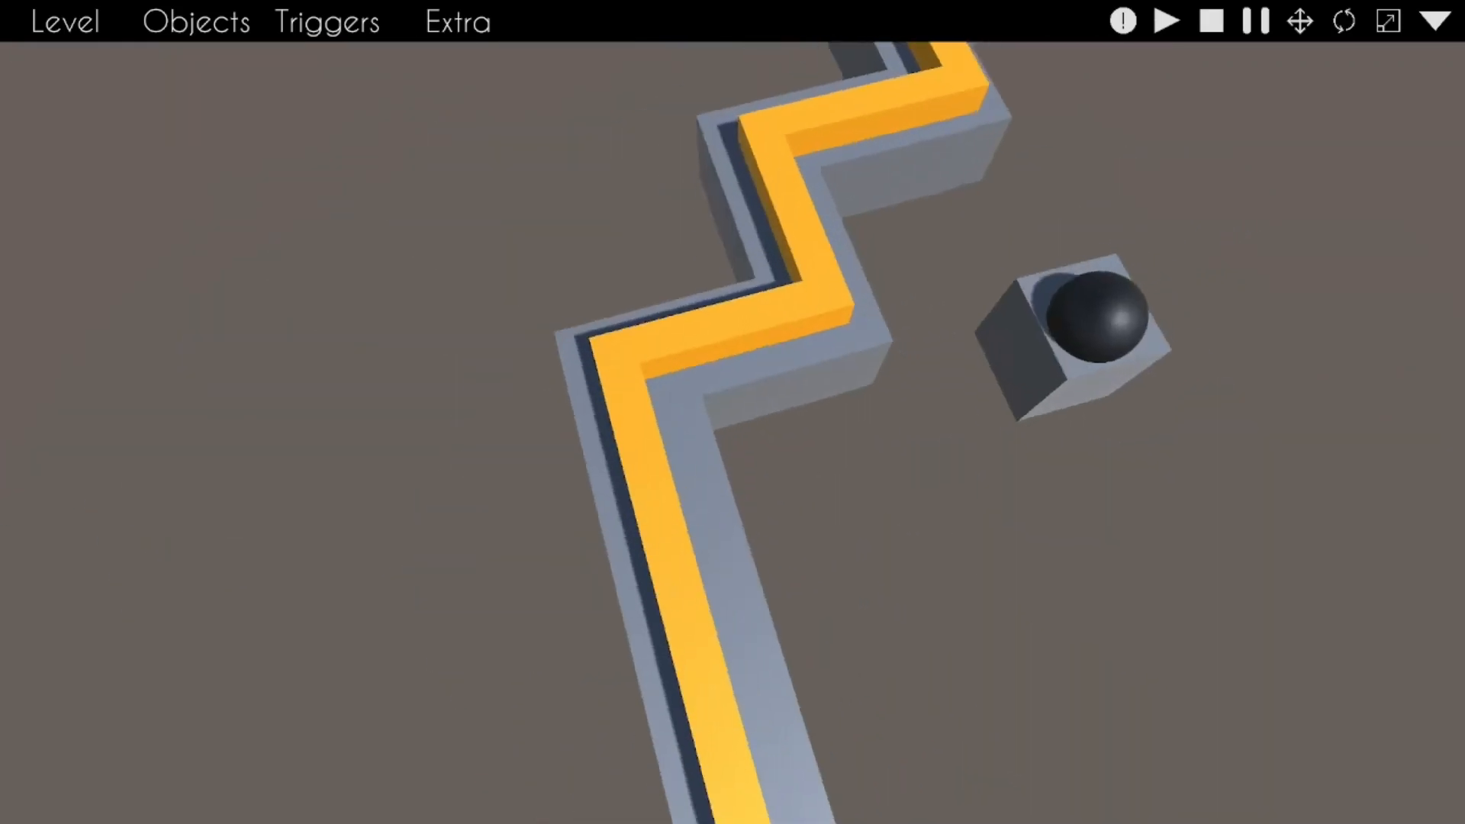
right_click_drag(824, 431, 730, 437)
key("s")
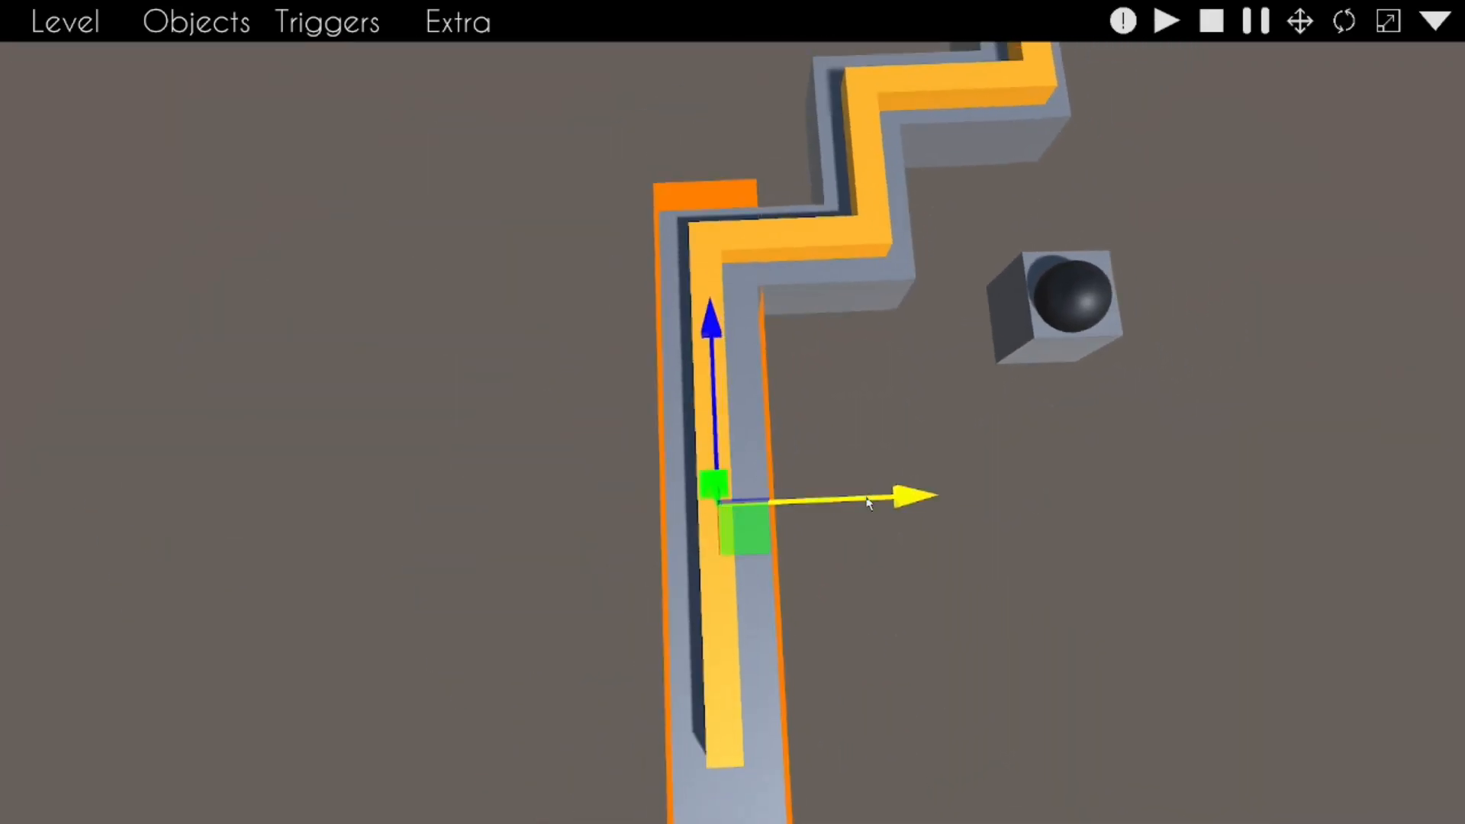
right_click_drag(1042, 662, 1091, 534)
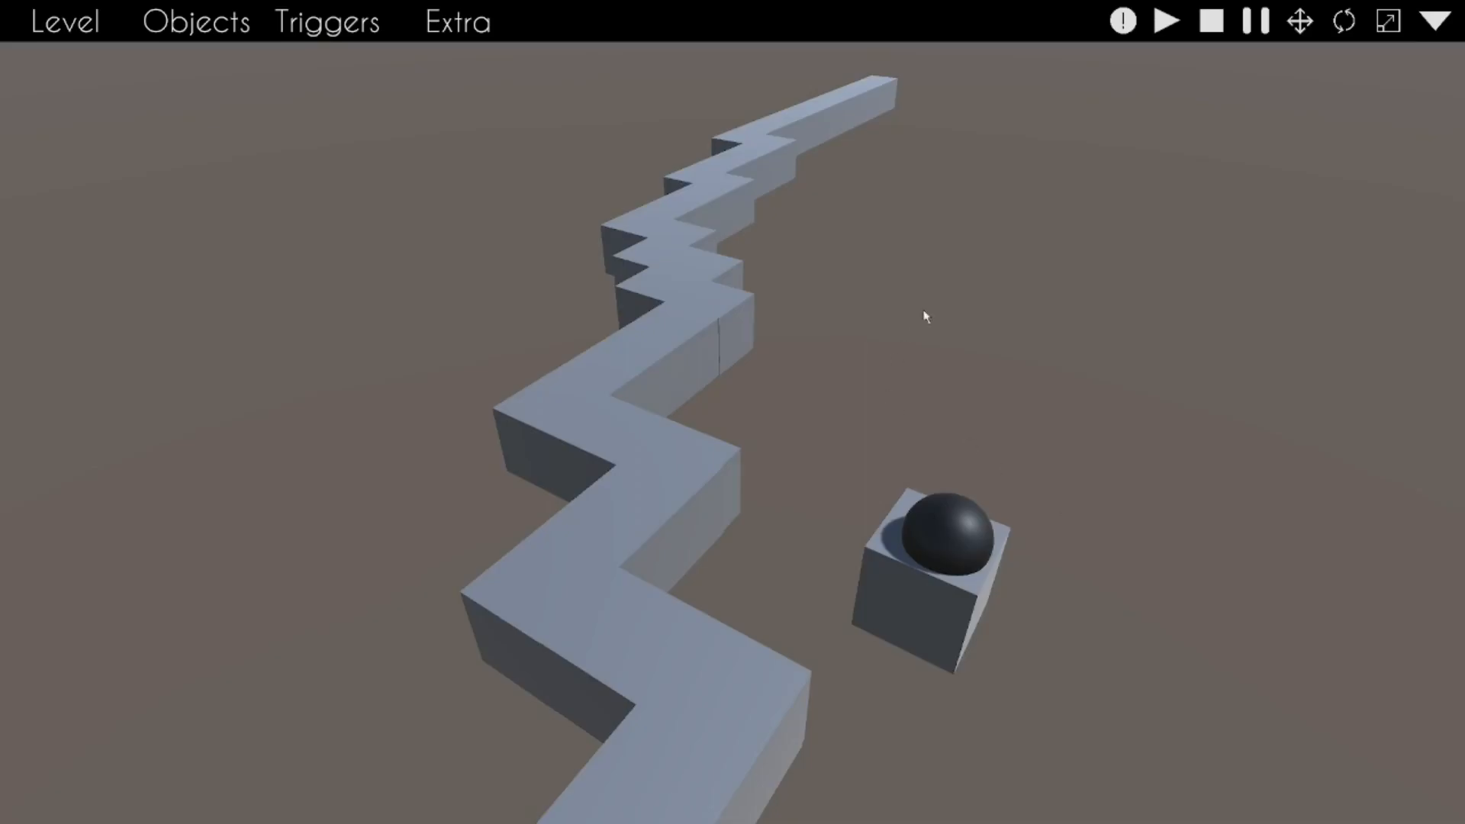
right_click_drag(962, 311, 776, 368)
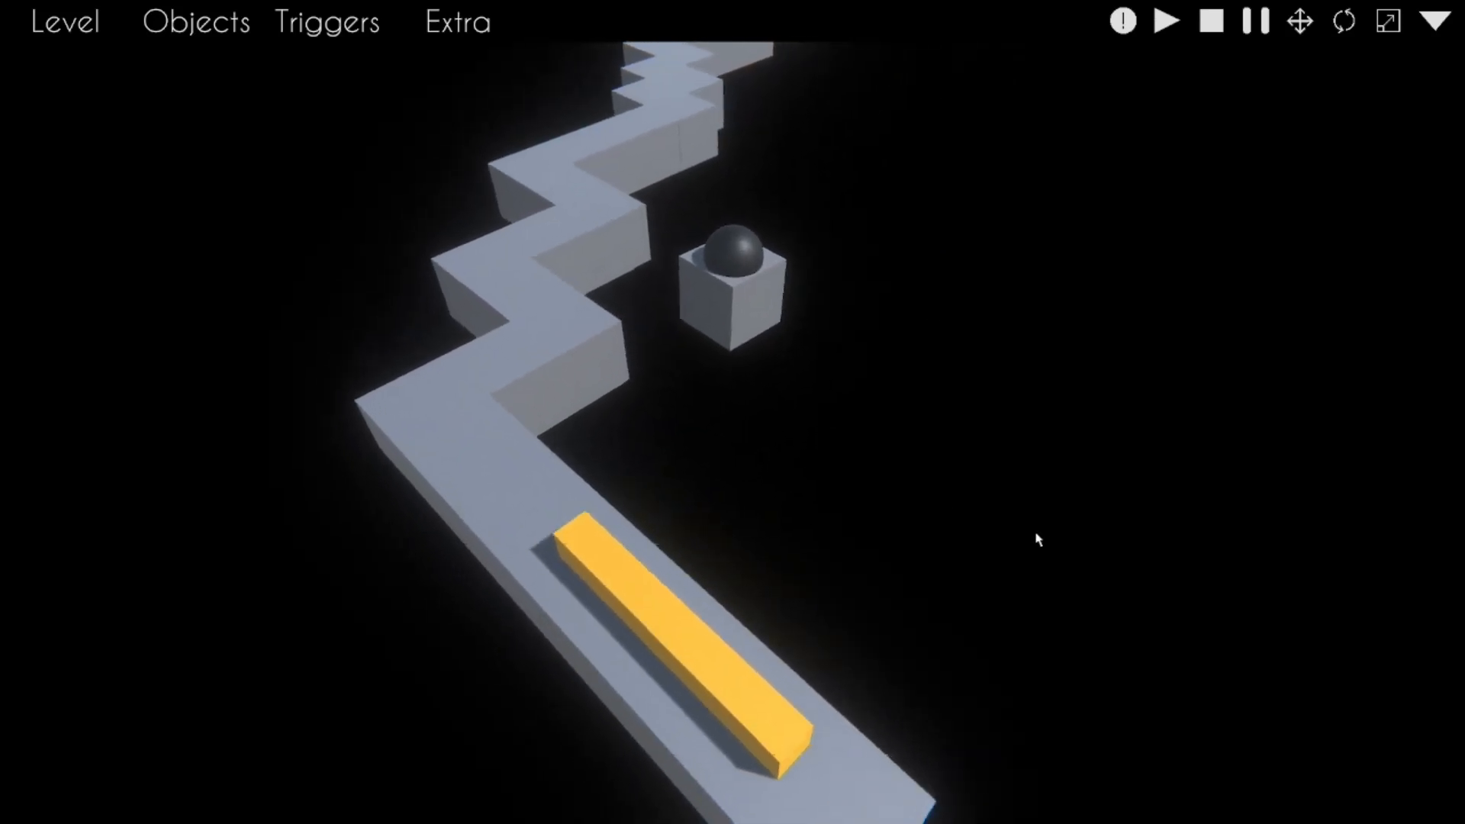
Step: Playtest the level, turning the line at every corner so its trail follows the grey platforms past the last one
left_click(965, 578)
left_click(967, 578)
left_click(967, 576)
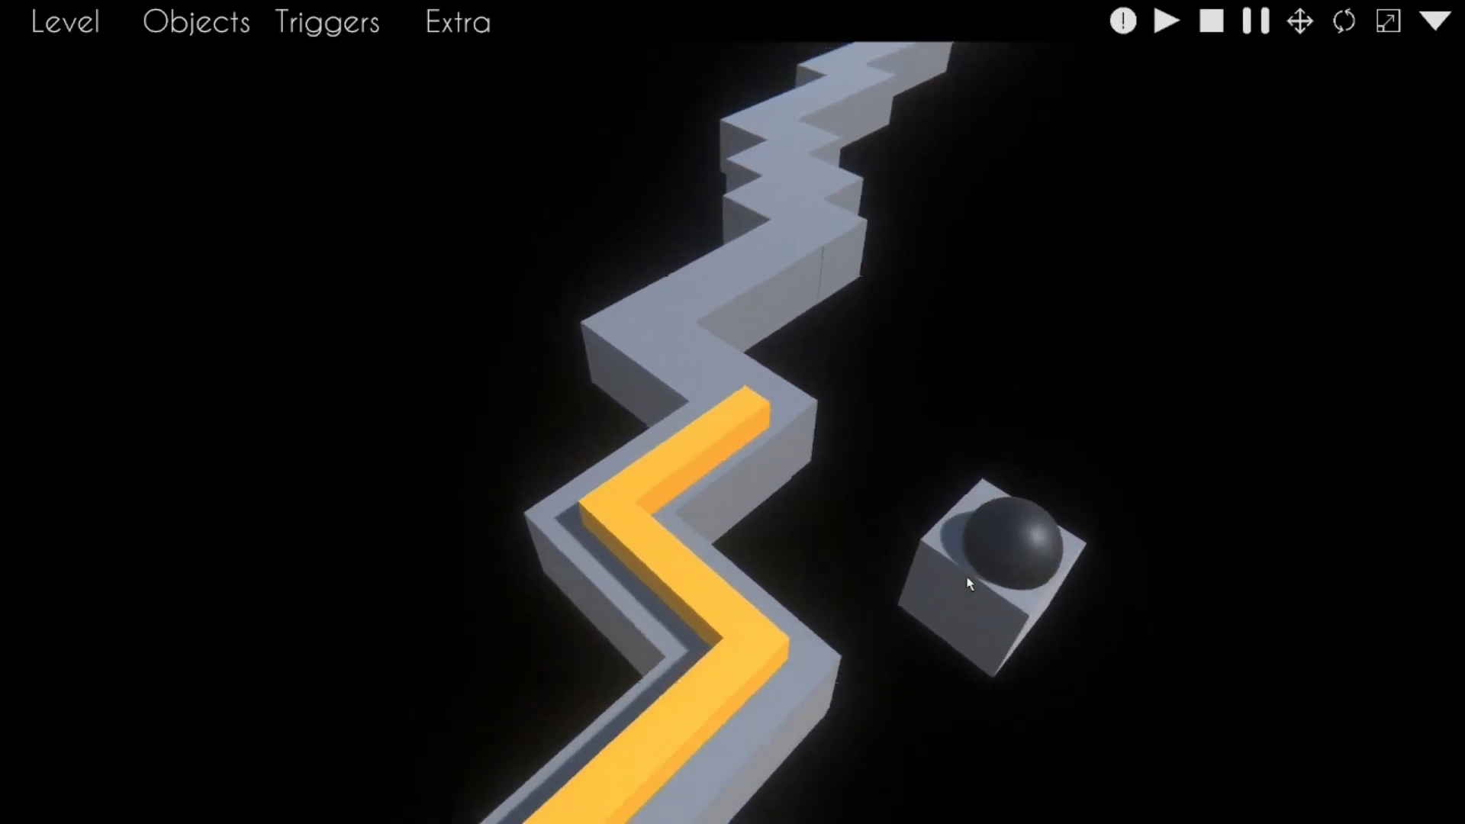
left_click(968, 584)
left_click(967, 584)
left_click(968, 584)
left_click(968, 583)
left_click(967, 583)
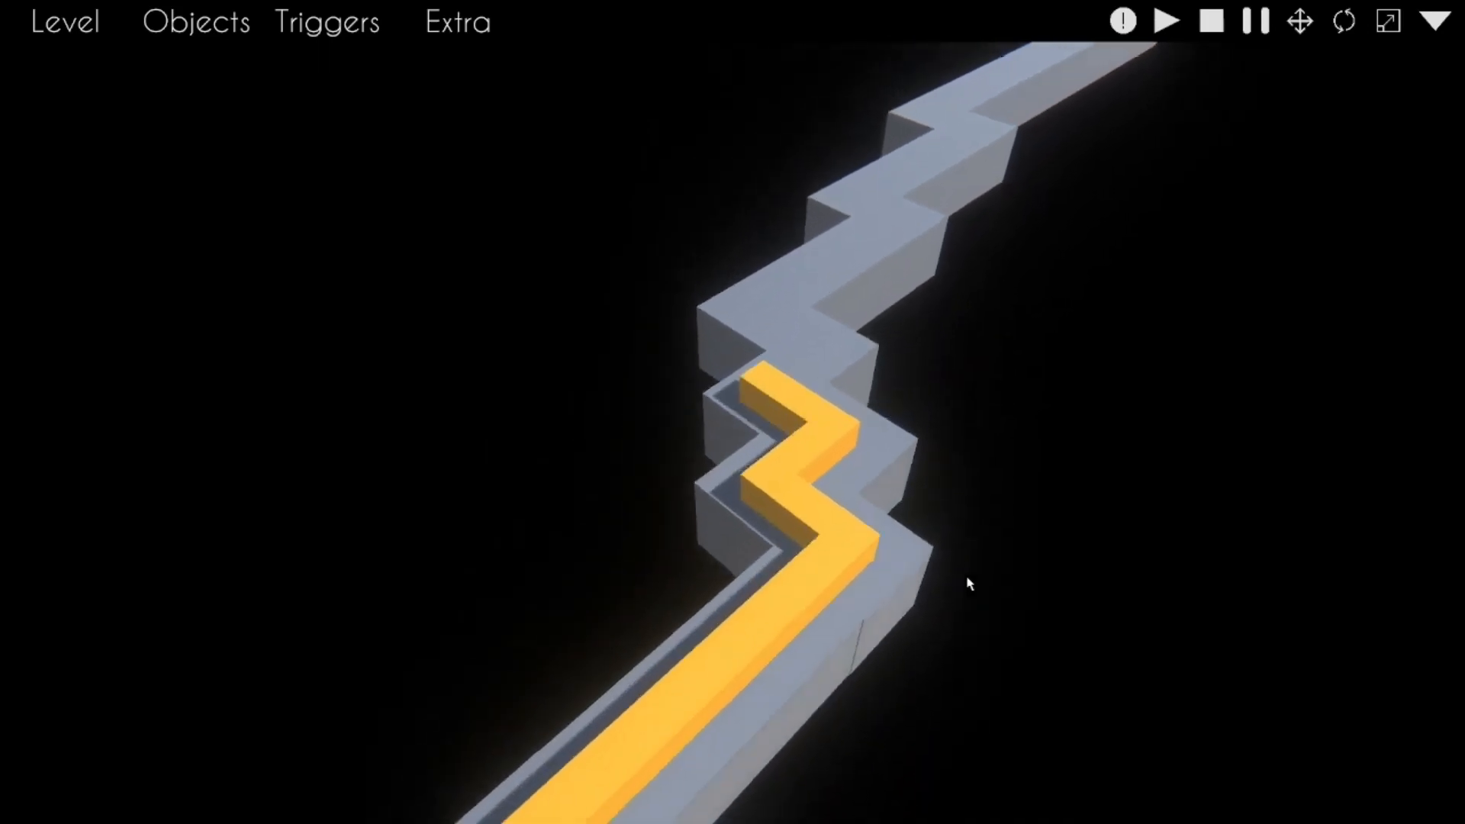
left_click(967, 579)
left_click(963, 537)
left_click(963, 537)
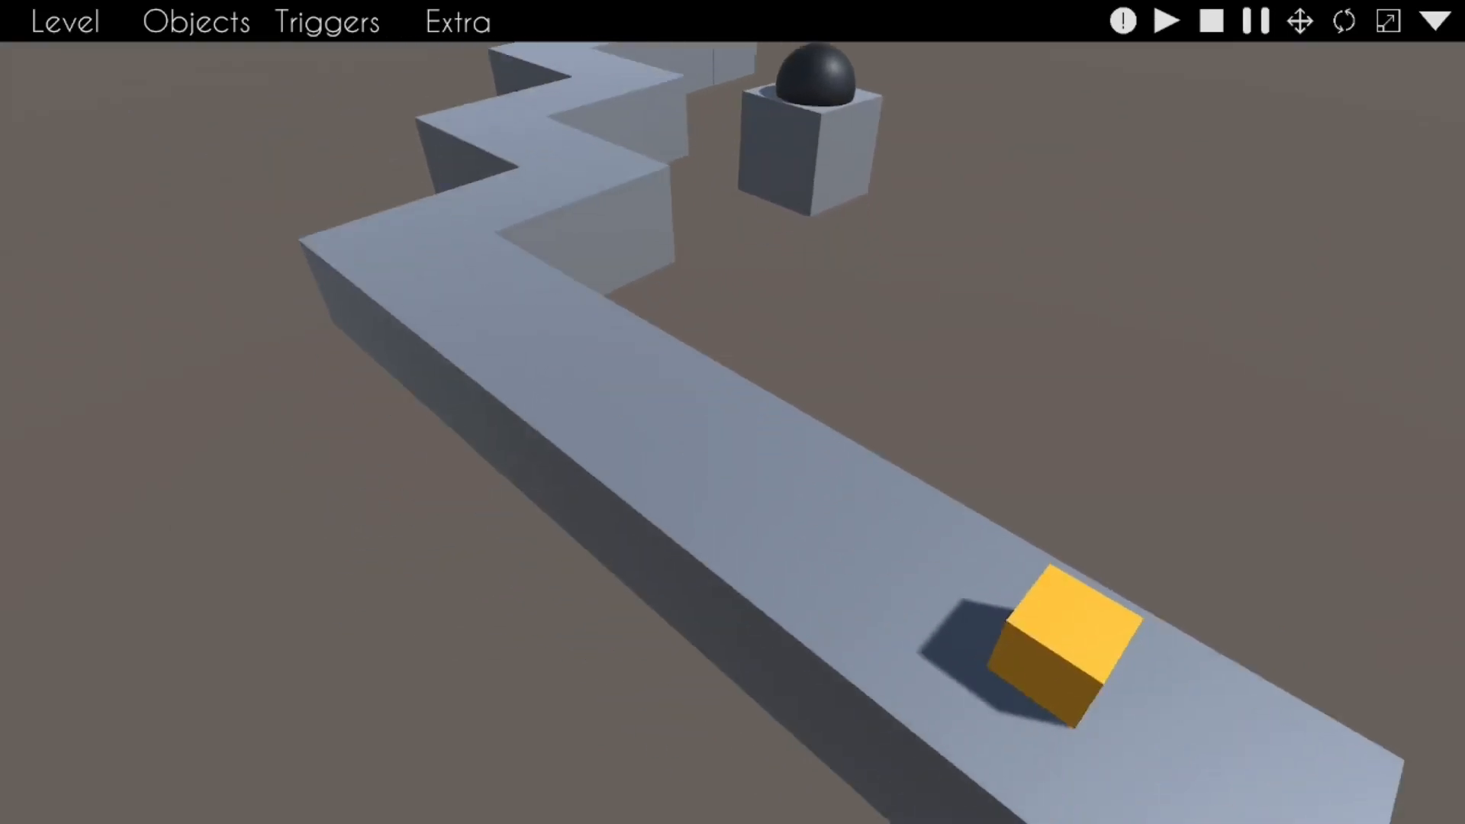
left_click(485, 30)
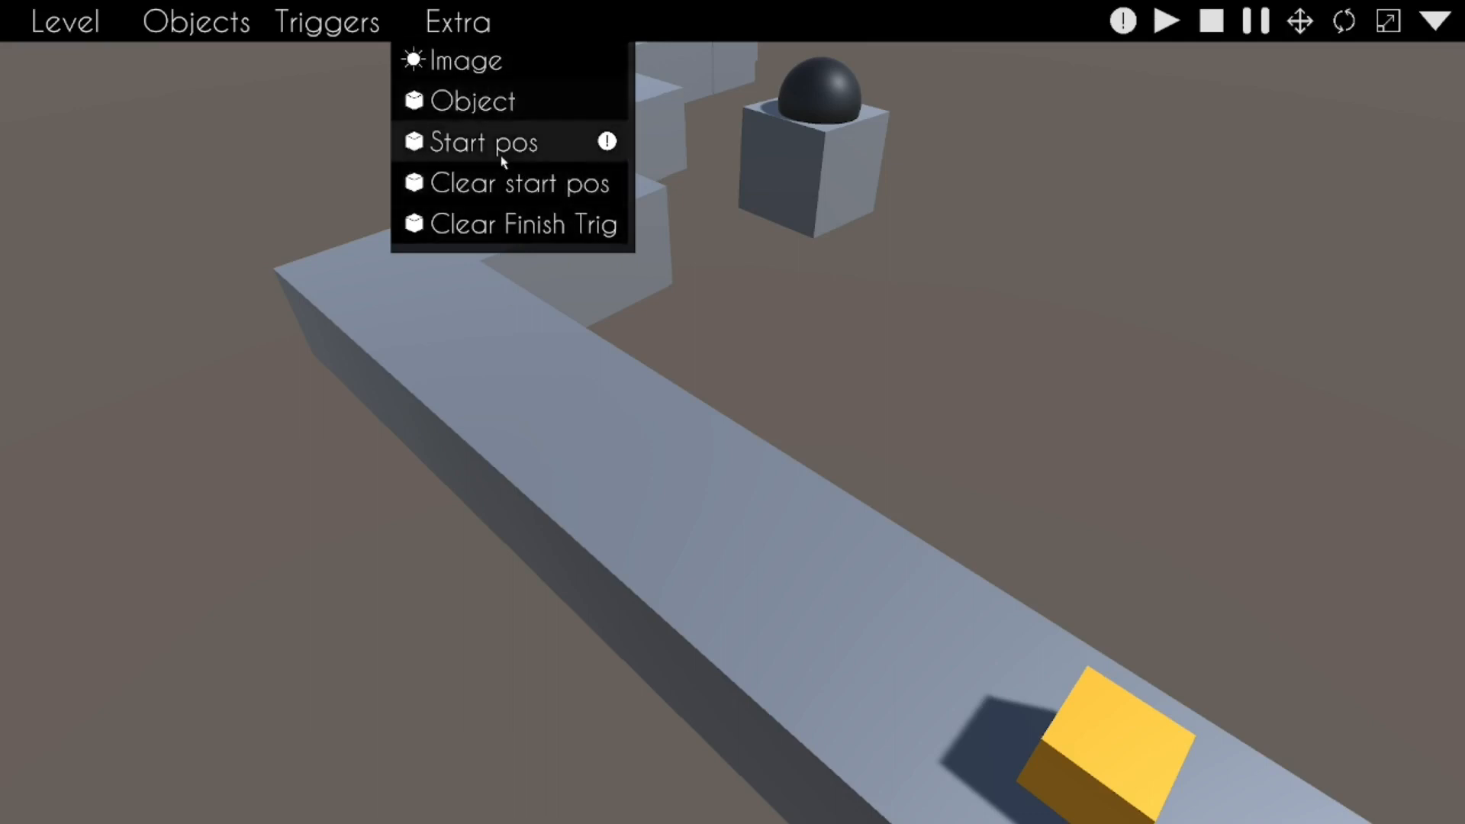
left_click(458, 33)
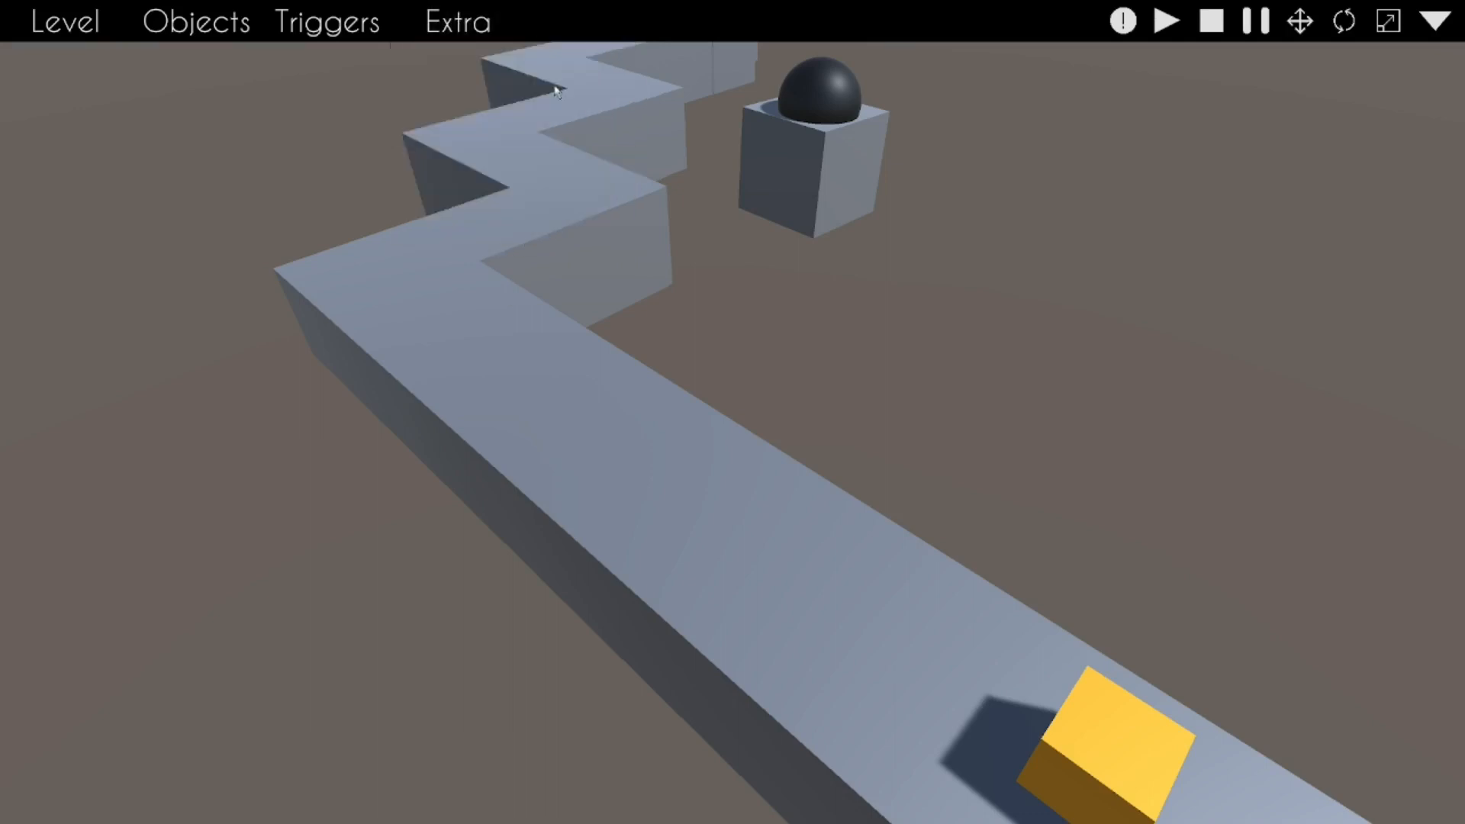
Step: Duplicate the long end platform, turn the copy a quarter turn about the vertical axis, and place it along the trail's final turn
right_click_drag(1059, 428, 1079, 373)
key("s")
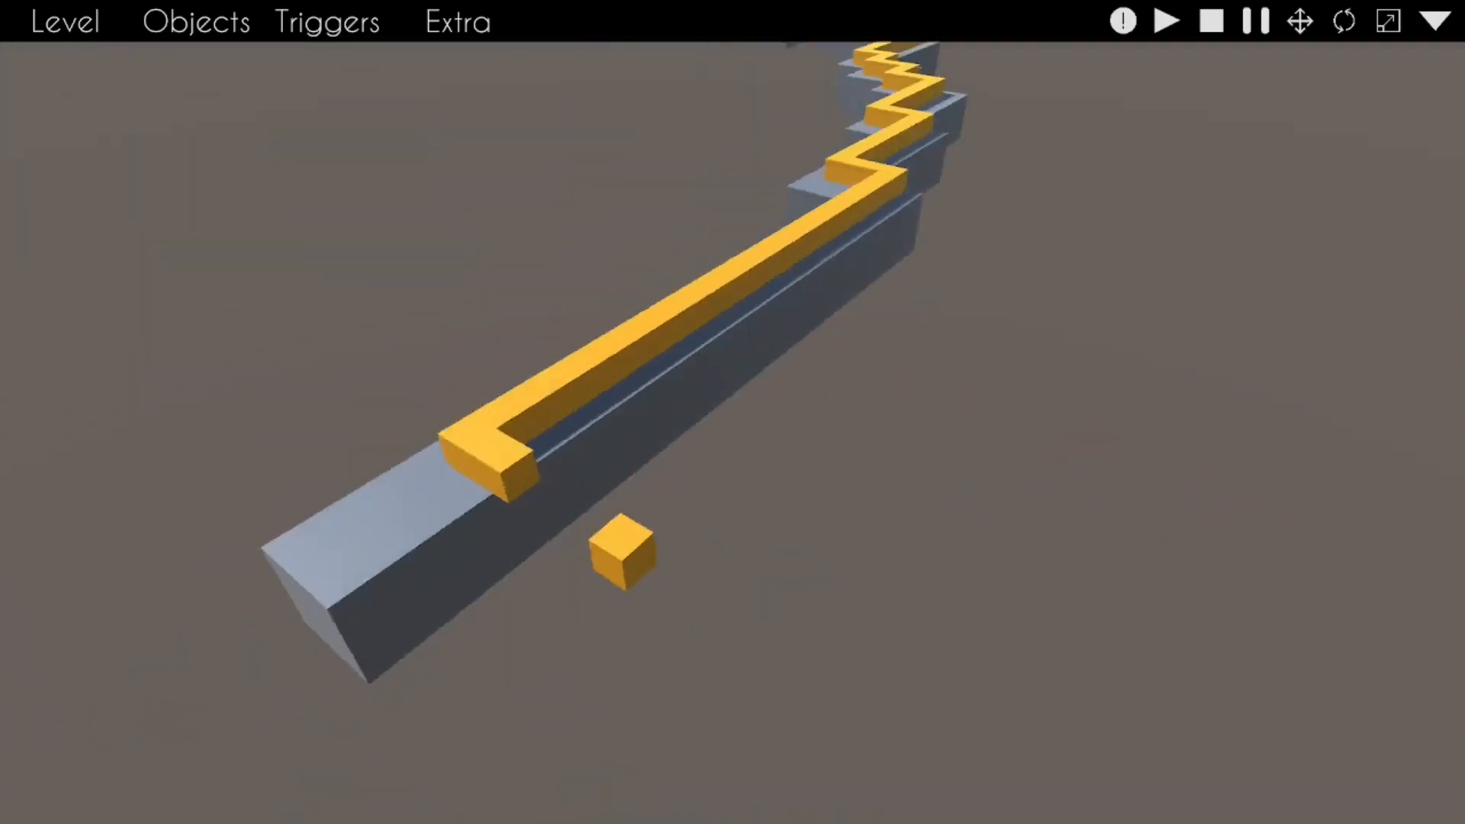
left_click(754, 437)
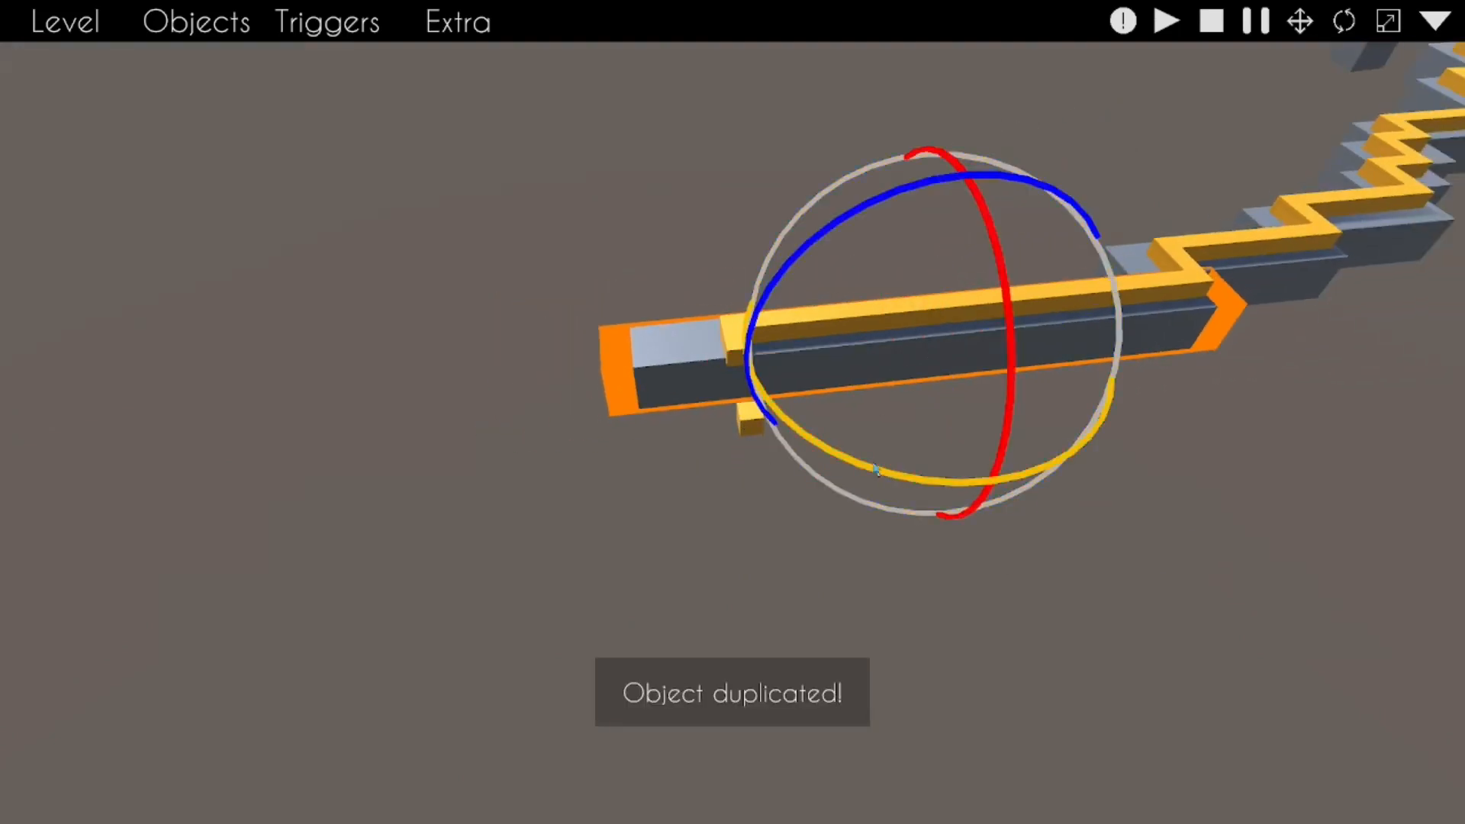
left_click_drag(932, 369, 676, 572)
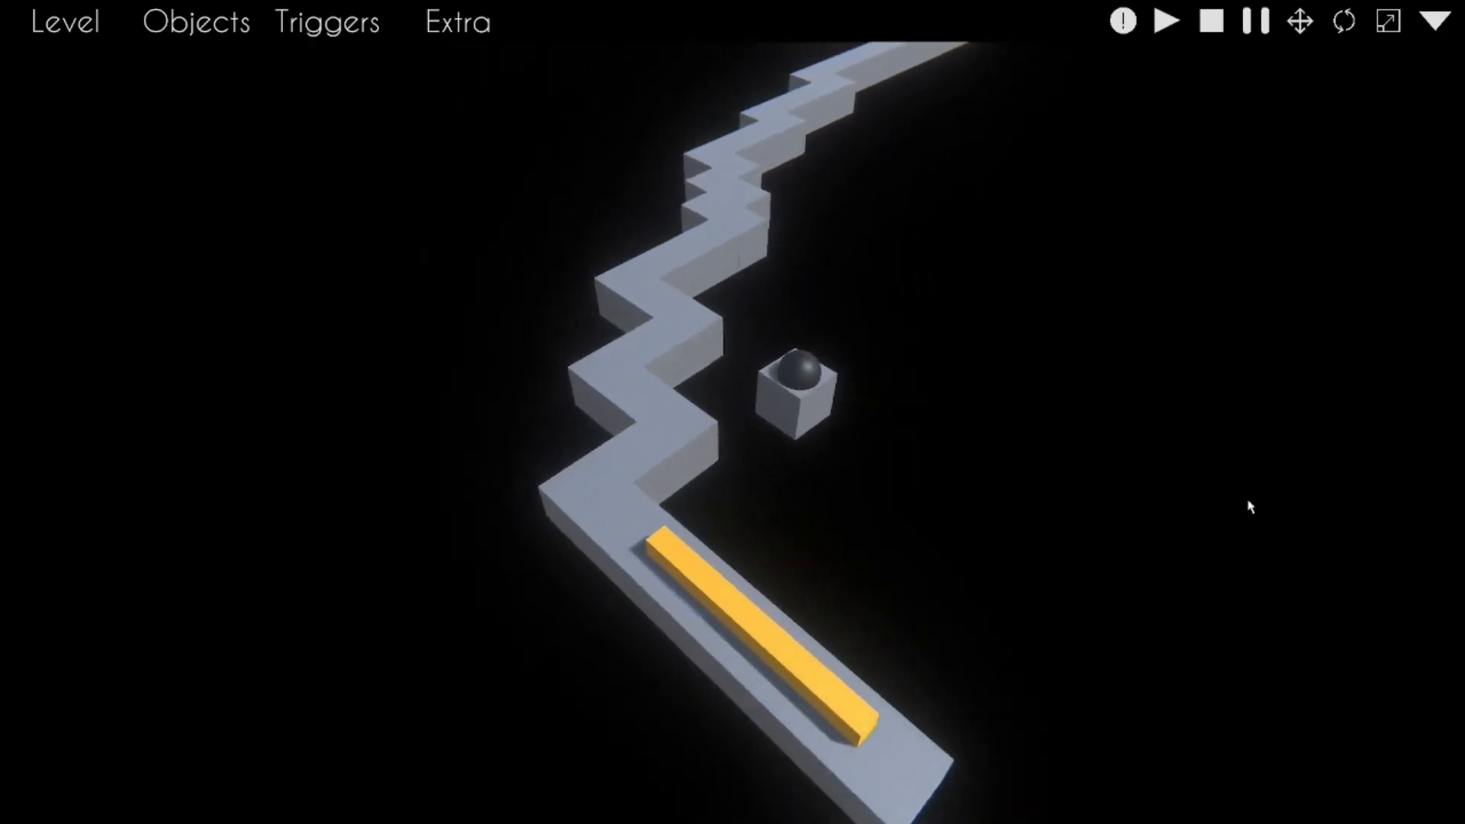
Step: Playtest the whole path from the beginning, turning at each corner until the long platforms at the end, and inspect that end section
left_click(1224, 520)
left_click(1224, 520)
left_click(1224, 520)
left_click(1224, 520)
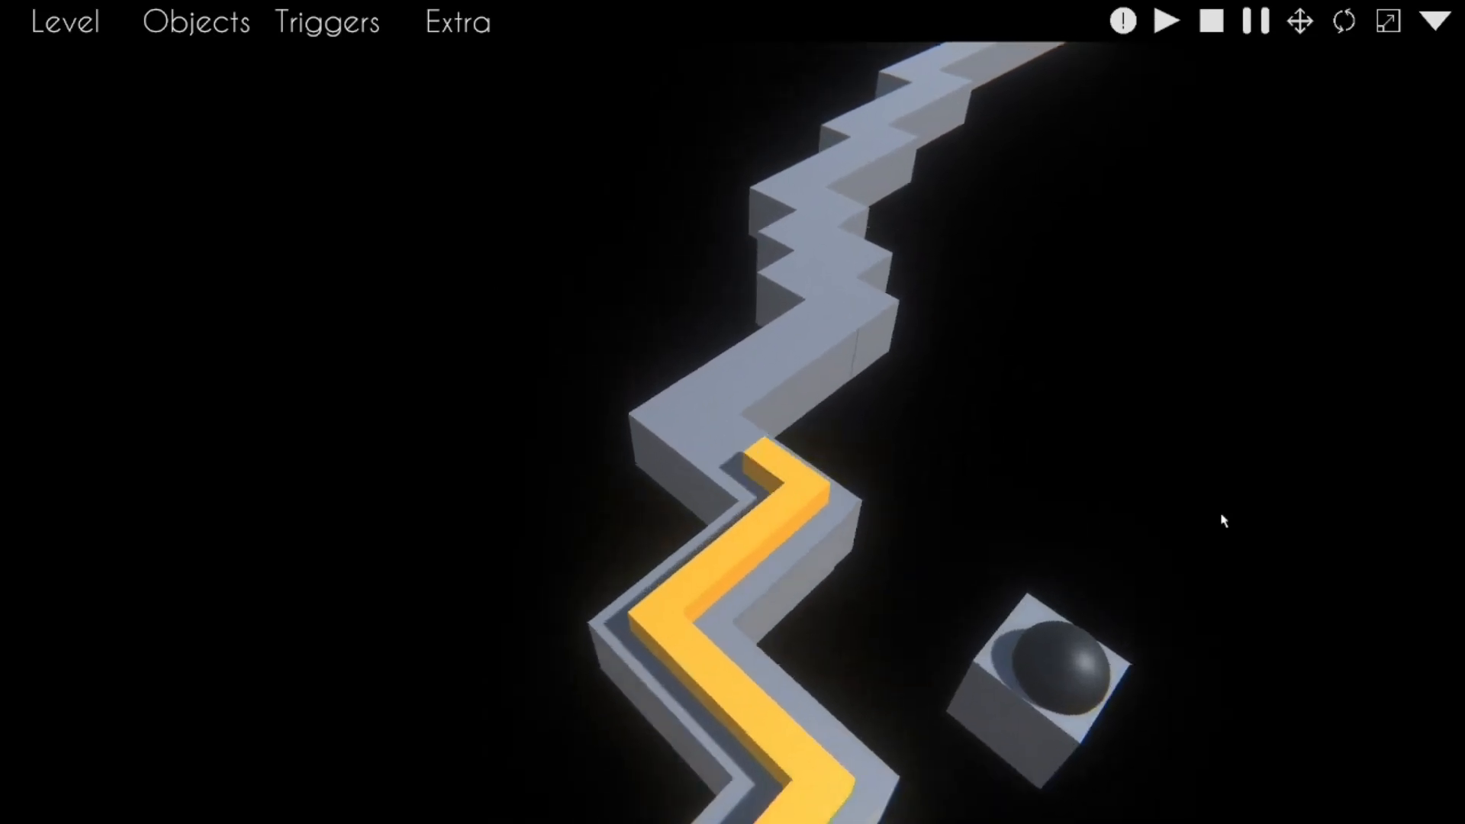
left_click(1224, 520)
left_click(1226, 520)
left_click(1225, 520)
left_click(1226, 519)
left_click(1227, 519)
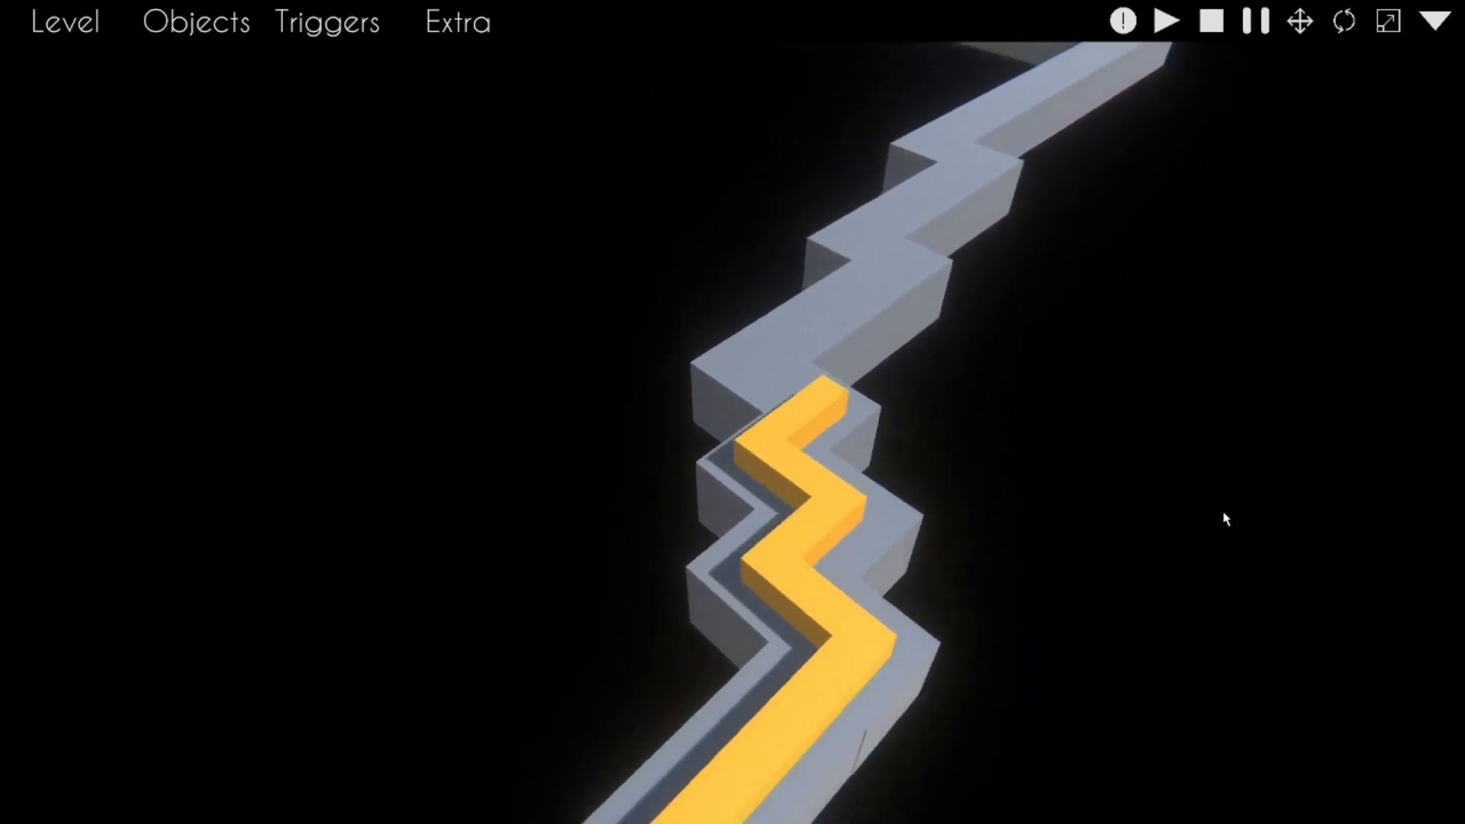
left_click(1226, 518)
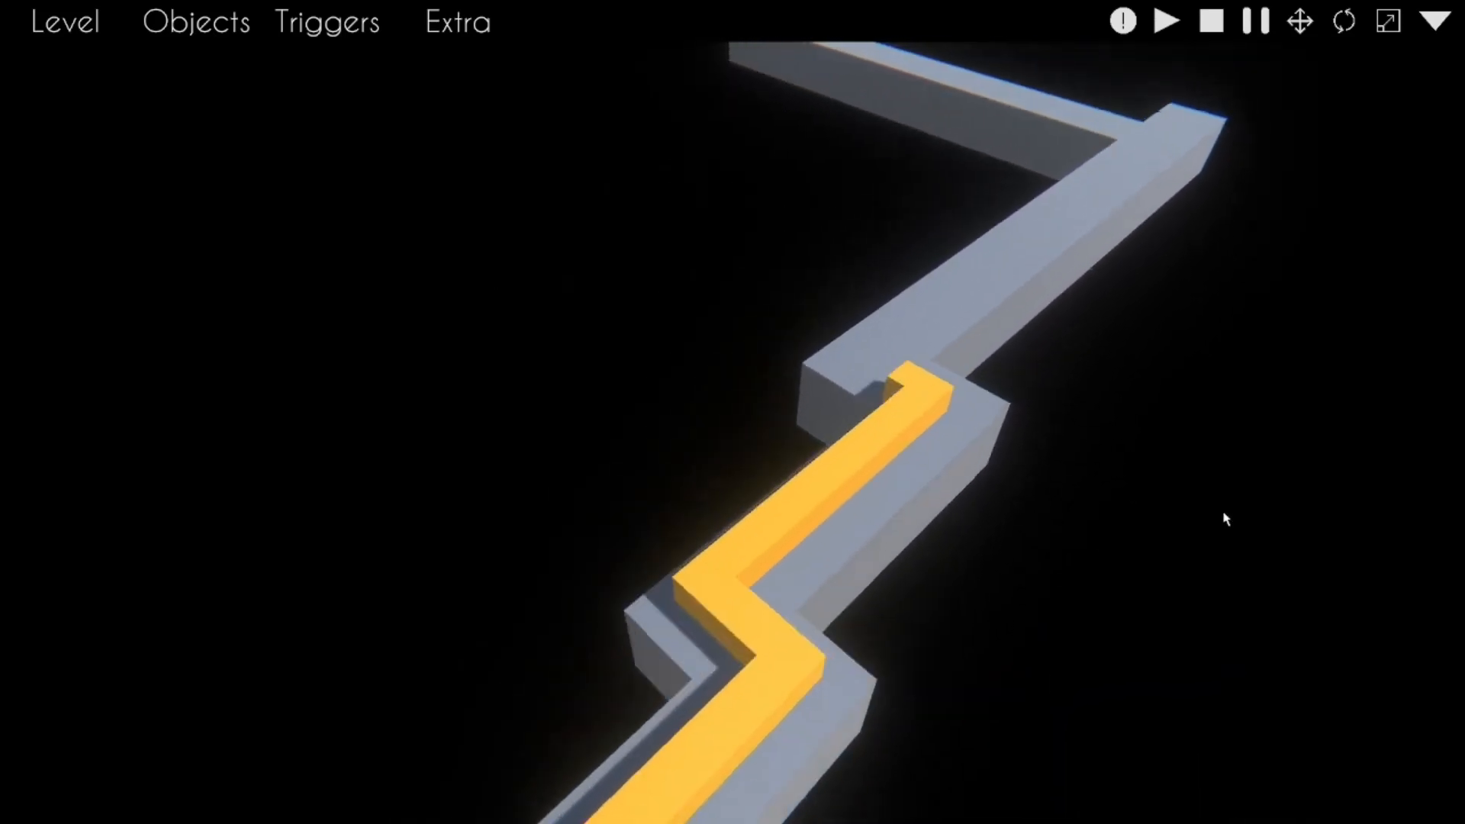
left_click(1226, 519)
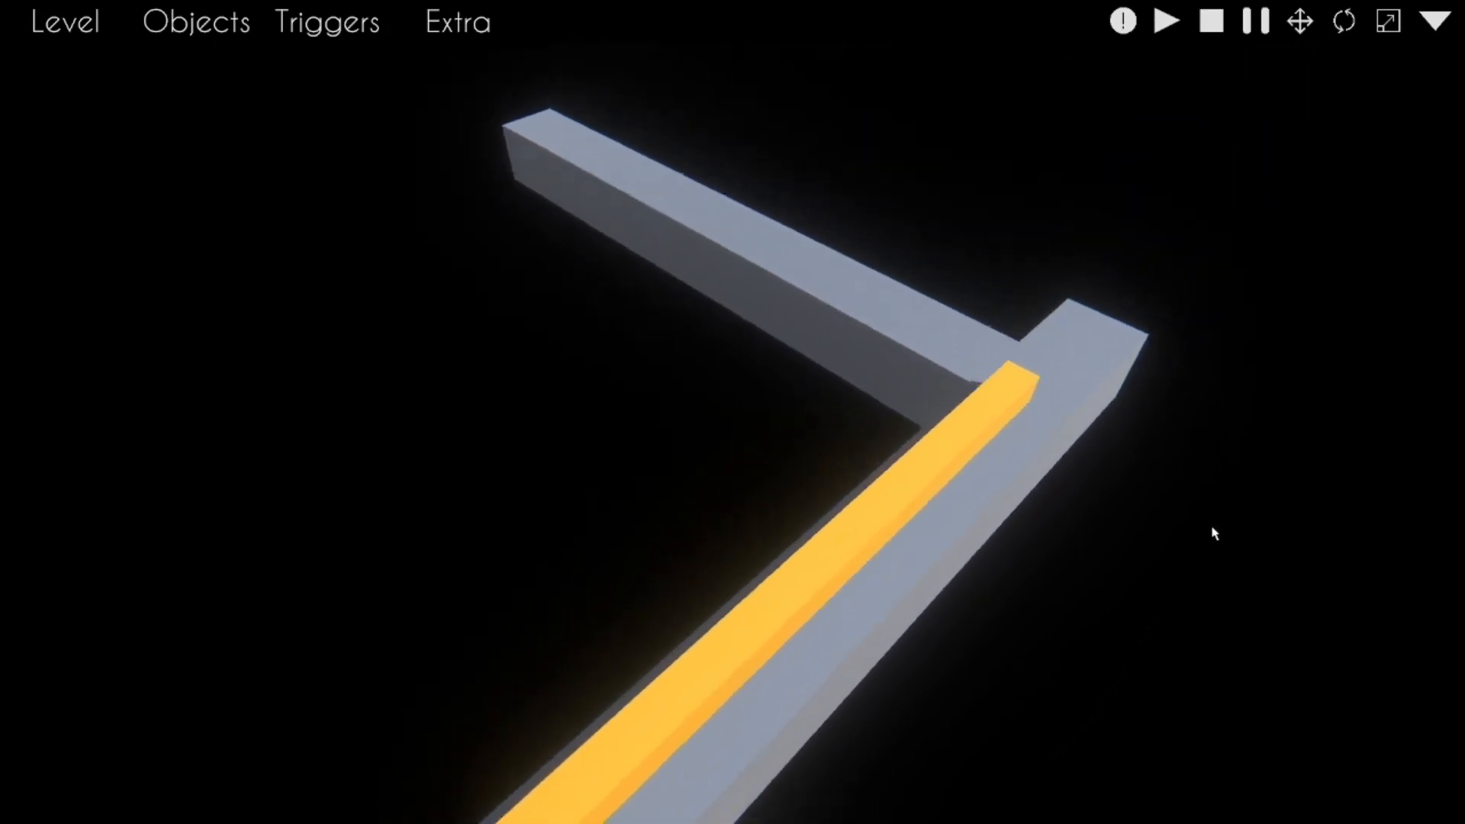
left_click(1210, 528)
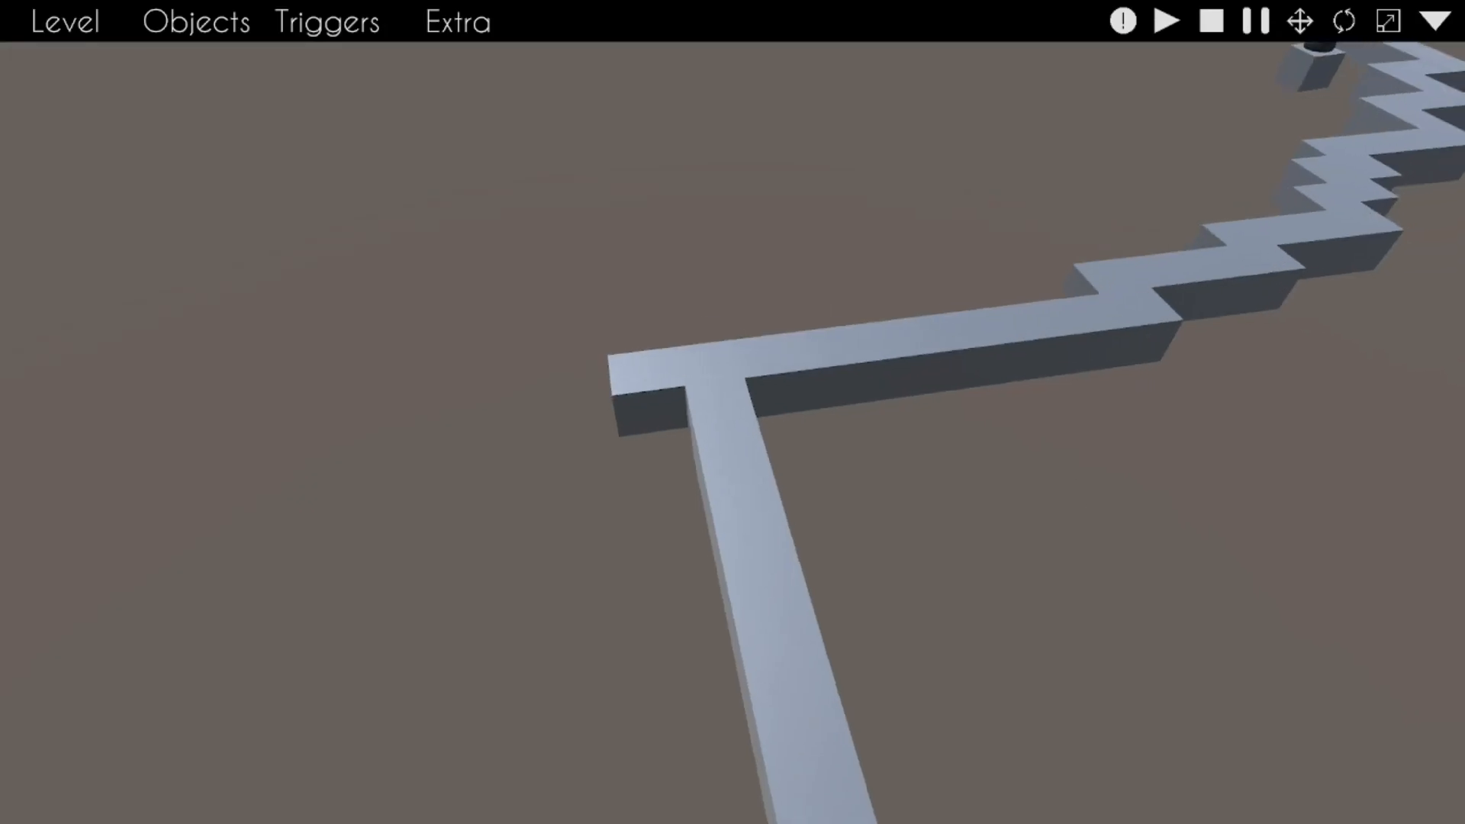
right_click_drag(732, 412, 305, 427)
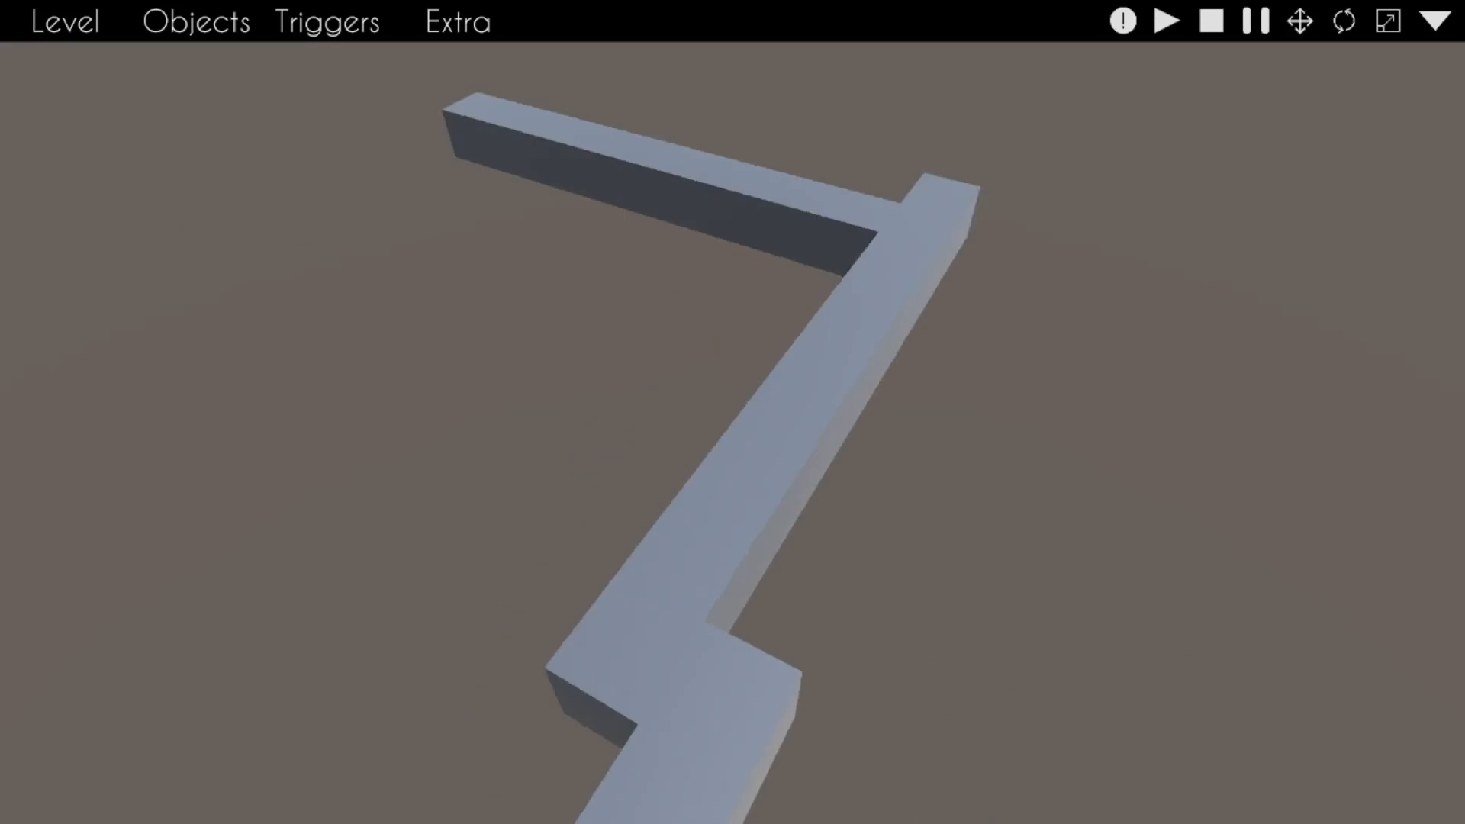
Step: Playtest up to the beginning of the last long straight platform, stop there, and add a start position at the line's end
left_click(447, 28)
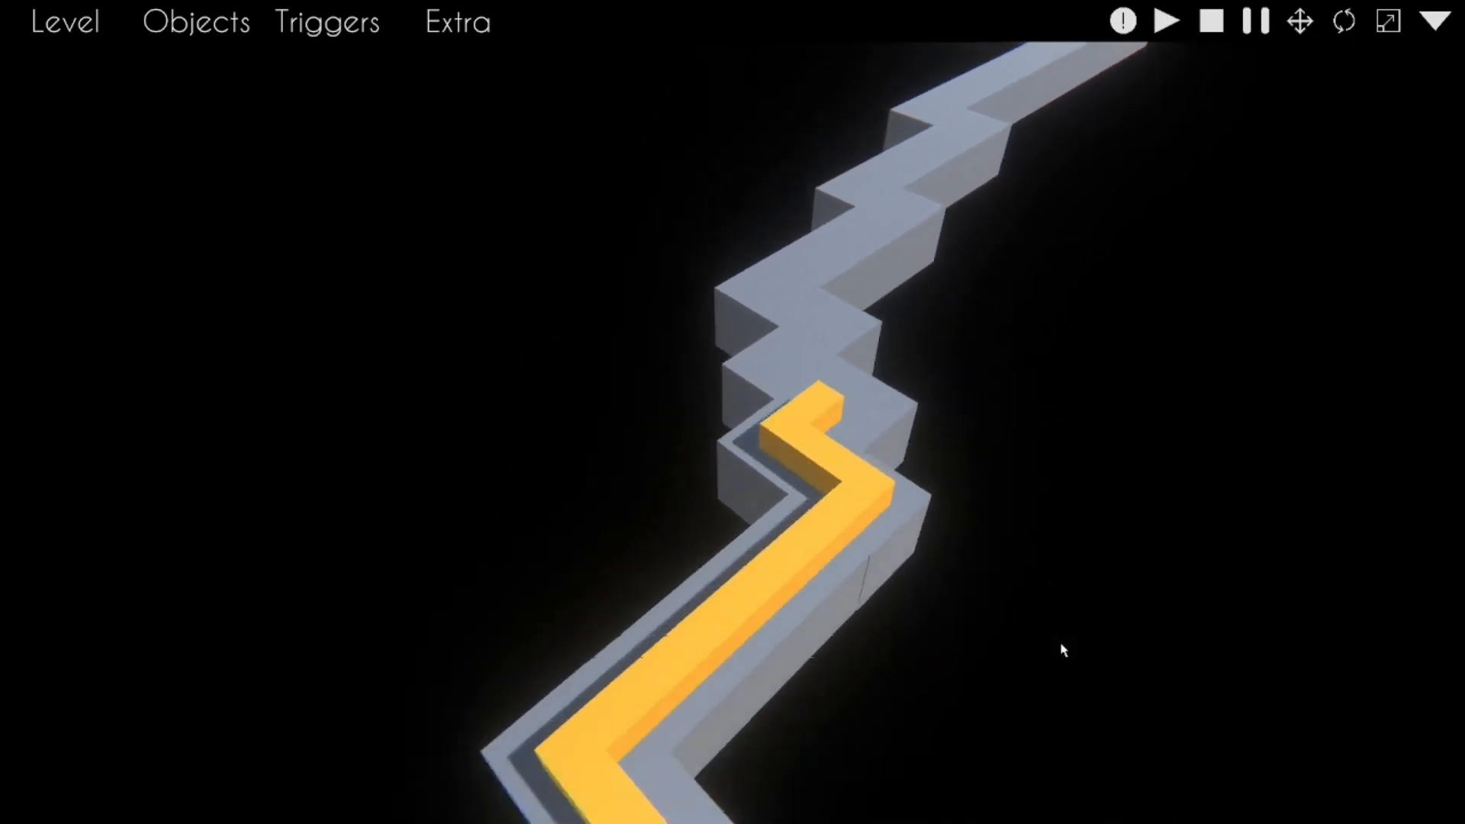
left_click(1063, 650)
left_click(1064, 649)
left_click(1064, 644)
left_click(1065, 644)
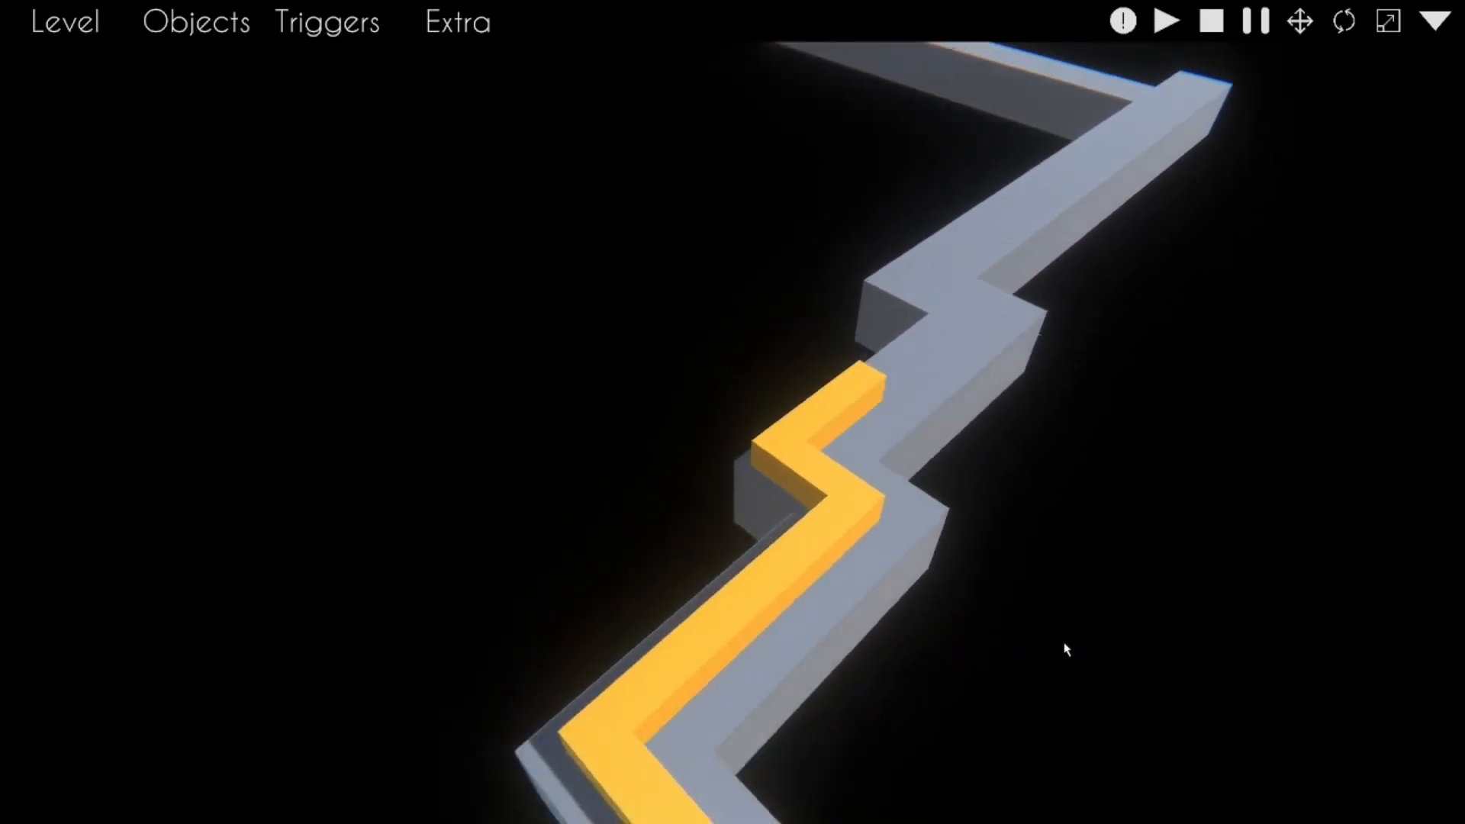
left_click(1067, 644)
left_click(1069, 641)
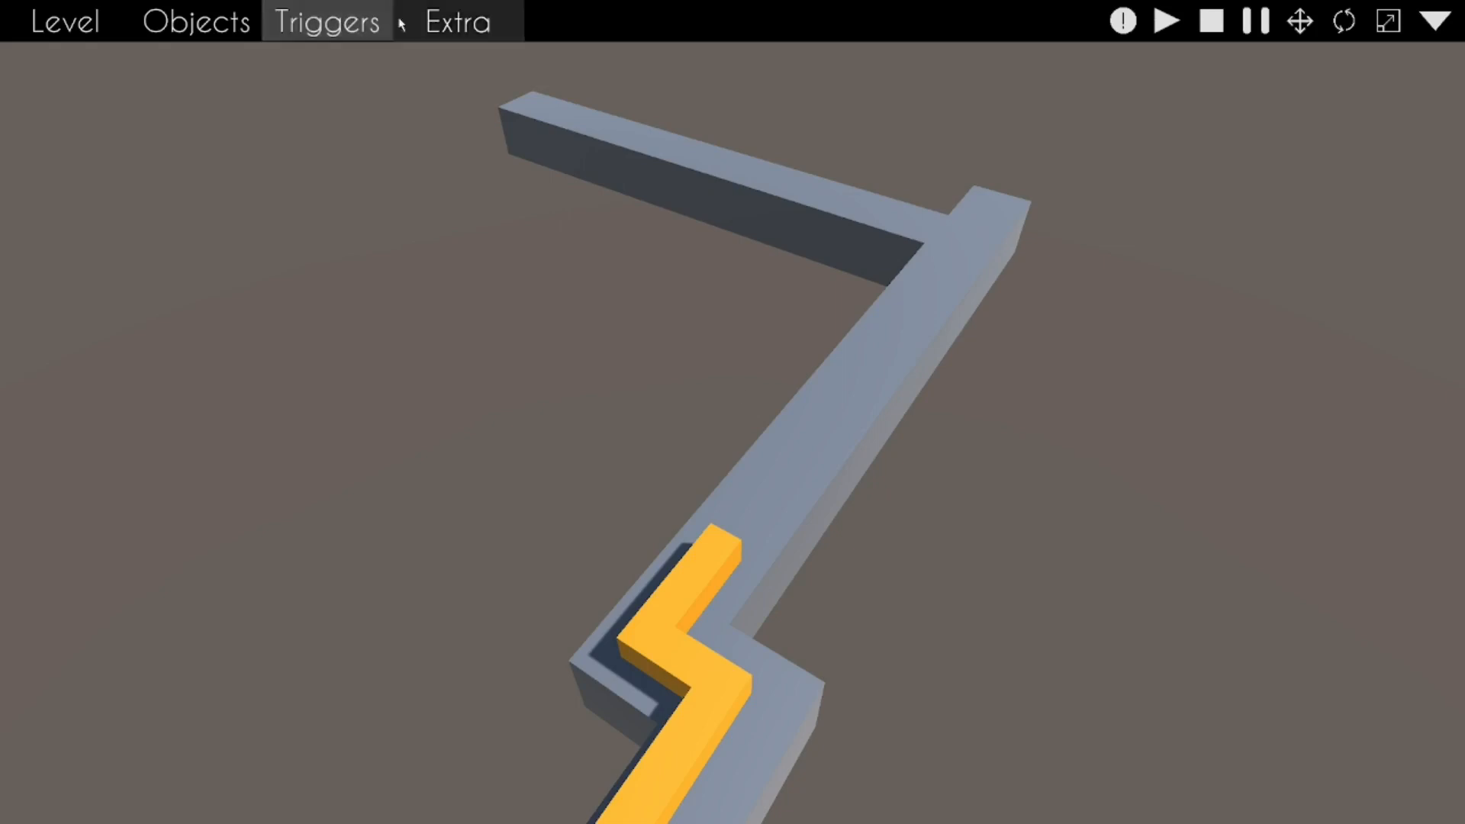
left_click(432, 28)
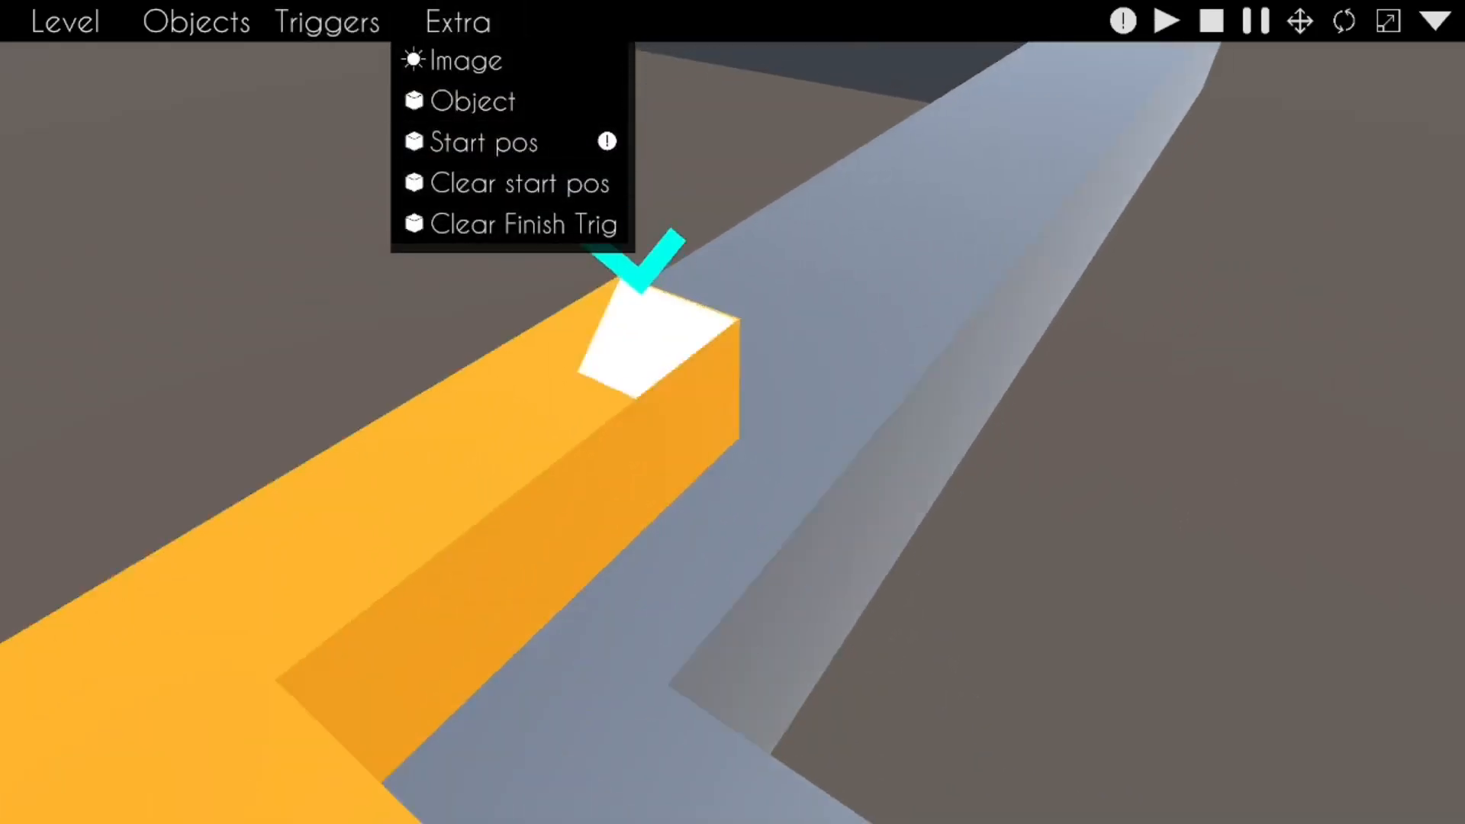
left_click(454, 100)
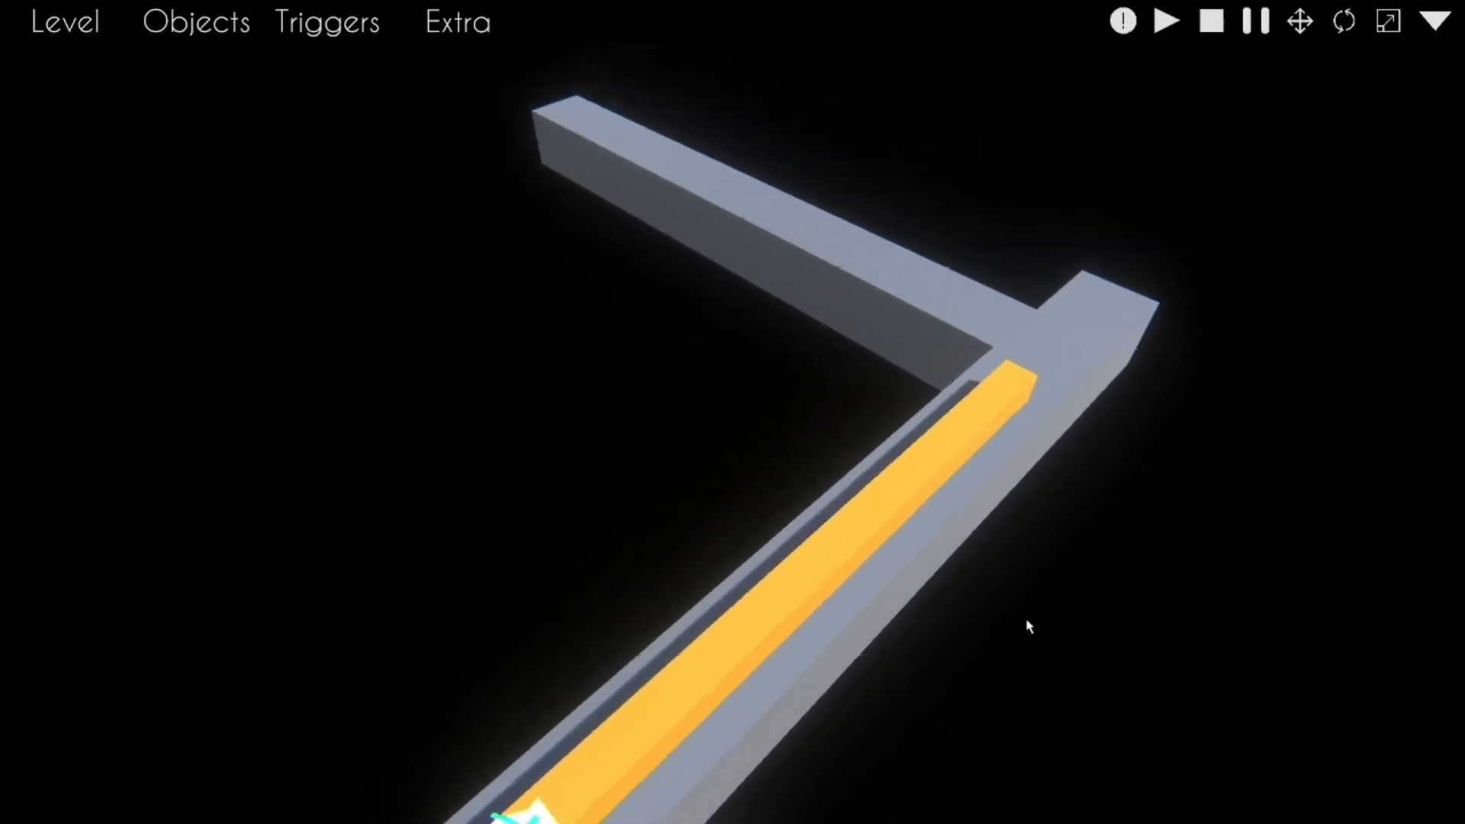
Step: Playtest the level from the new start position on the long platform
key("Escape")
right_click_drag(959, 680, 740, 392)
key("space")
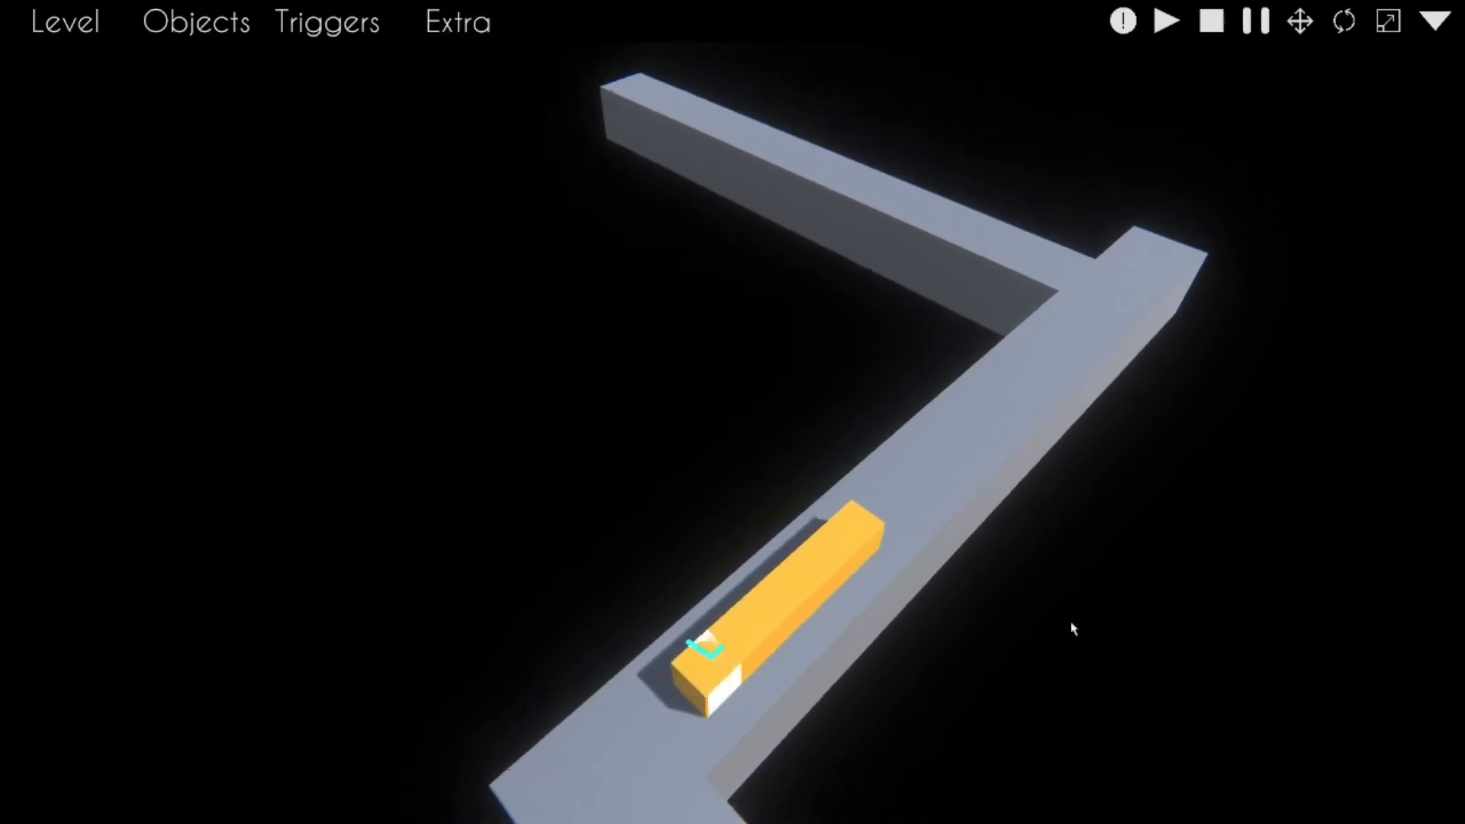
left_click(1181, 664)
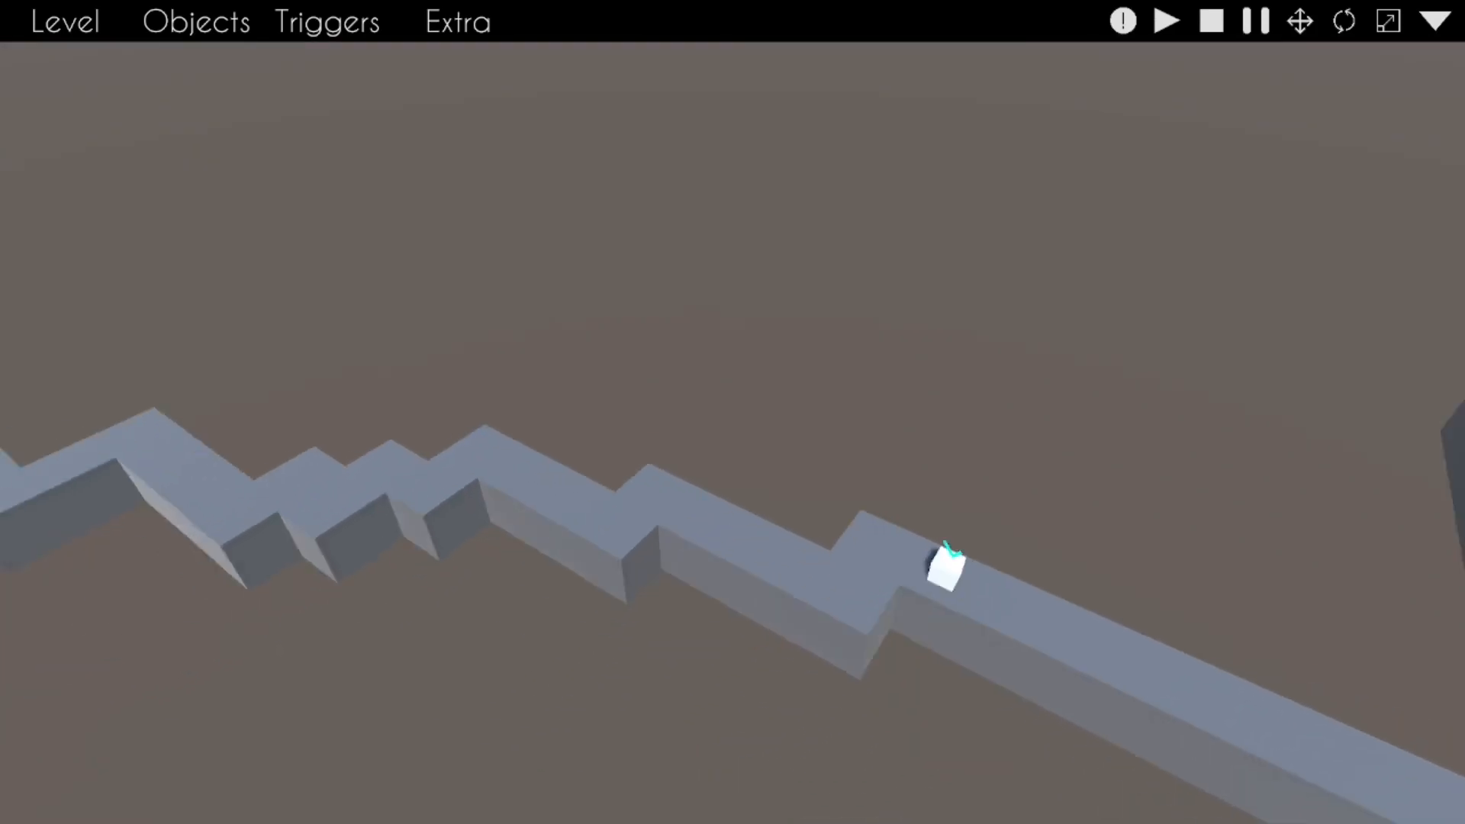
Step: Examine the start position marker from several sides and how it sits on the long platform within the zigzag path
key("s")
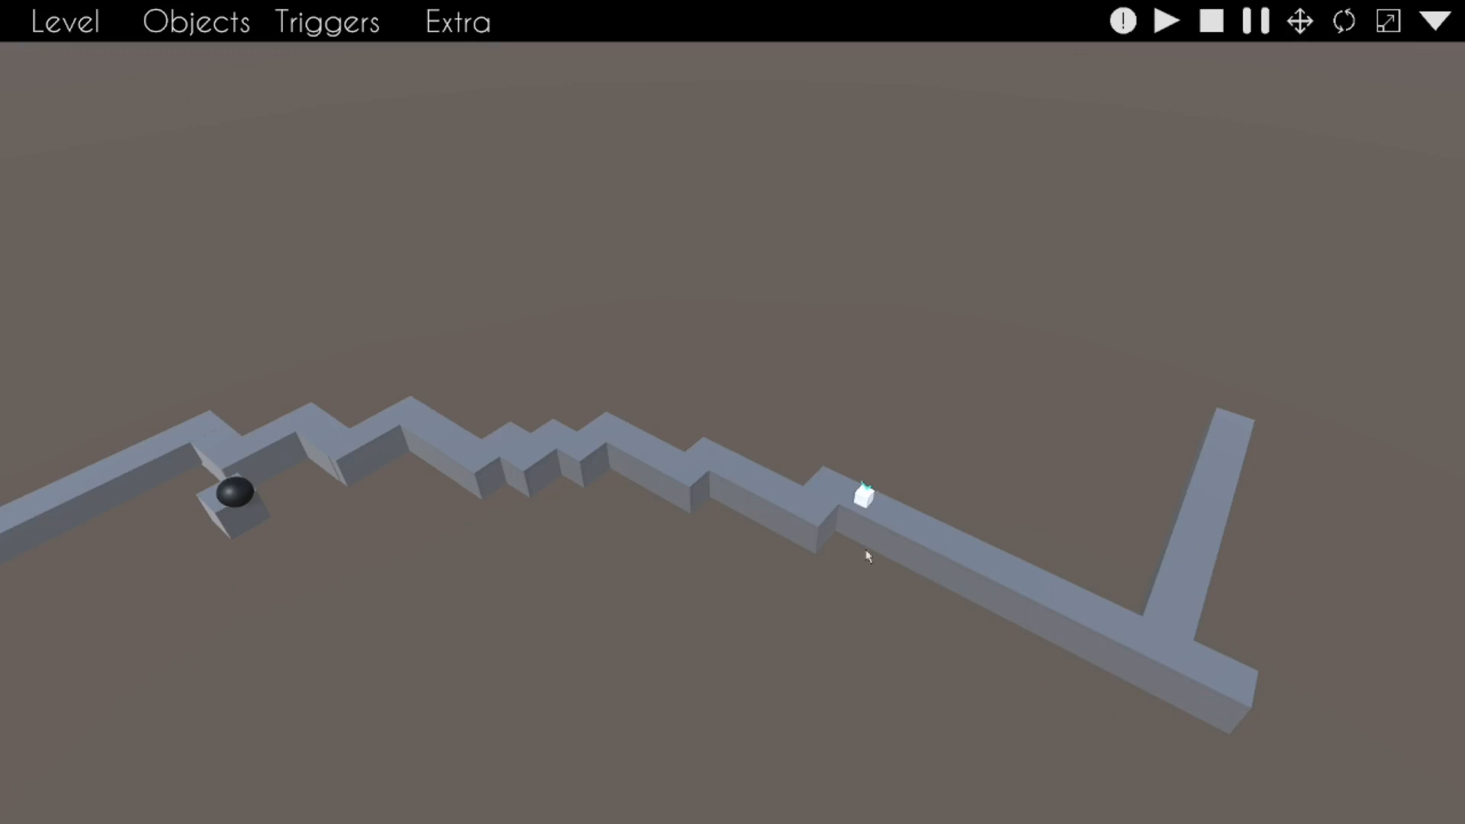
key("w")
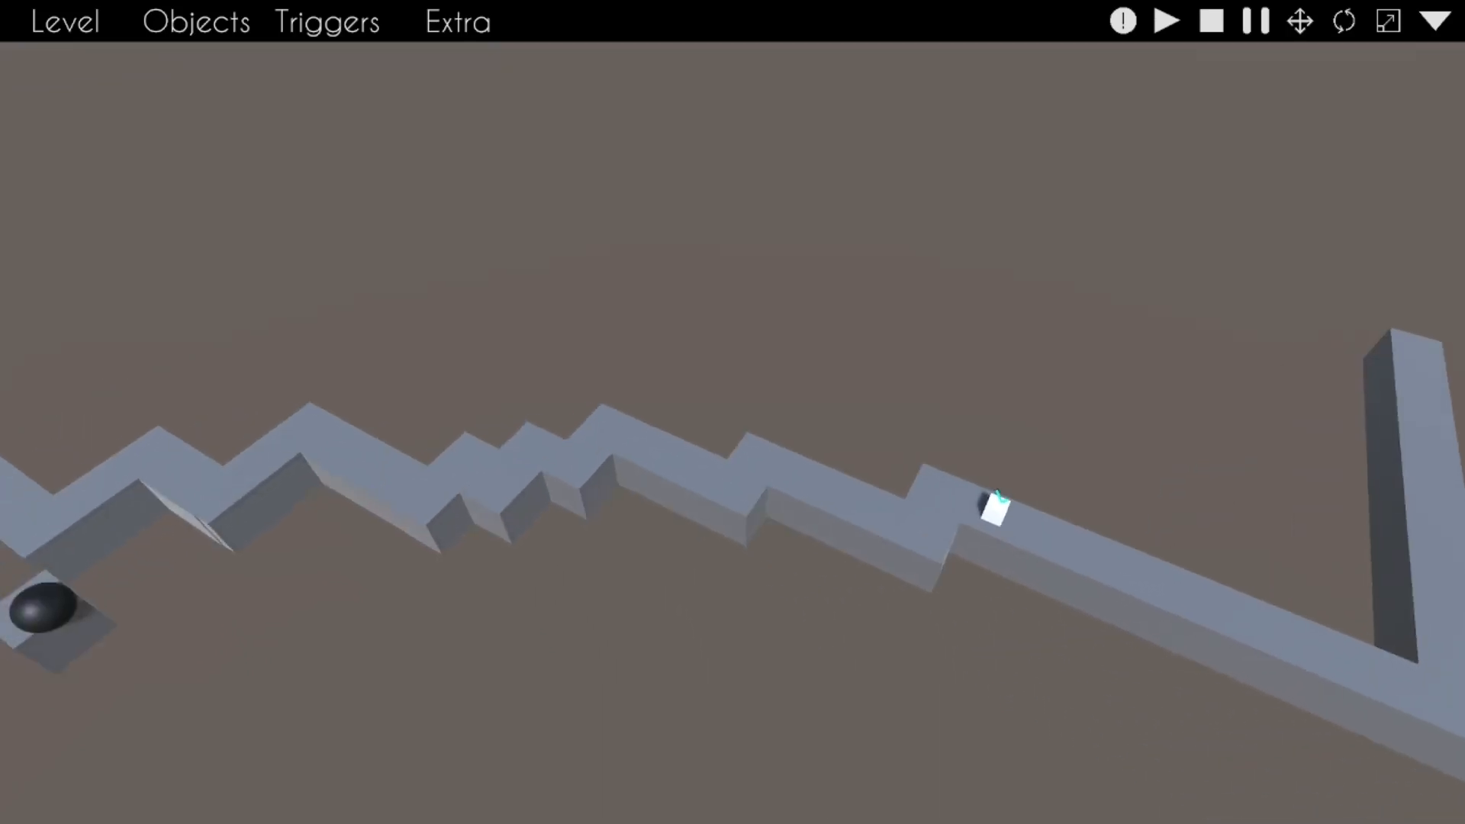
key("s")
key("a")
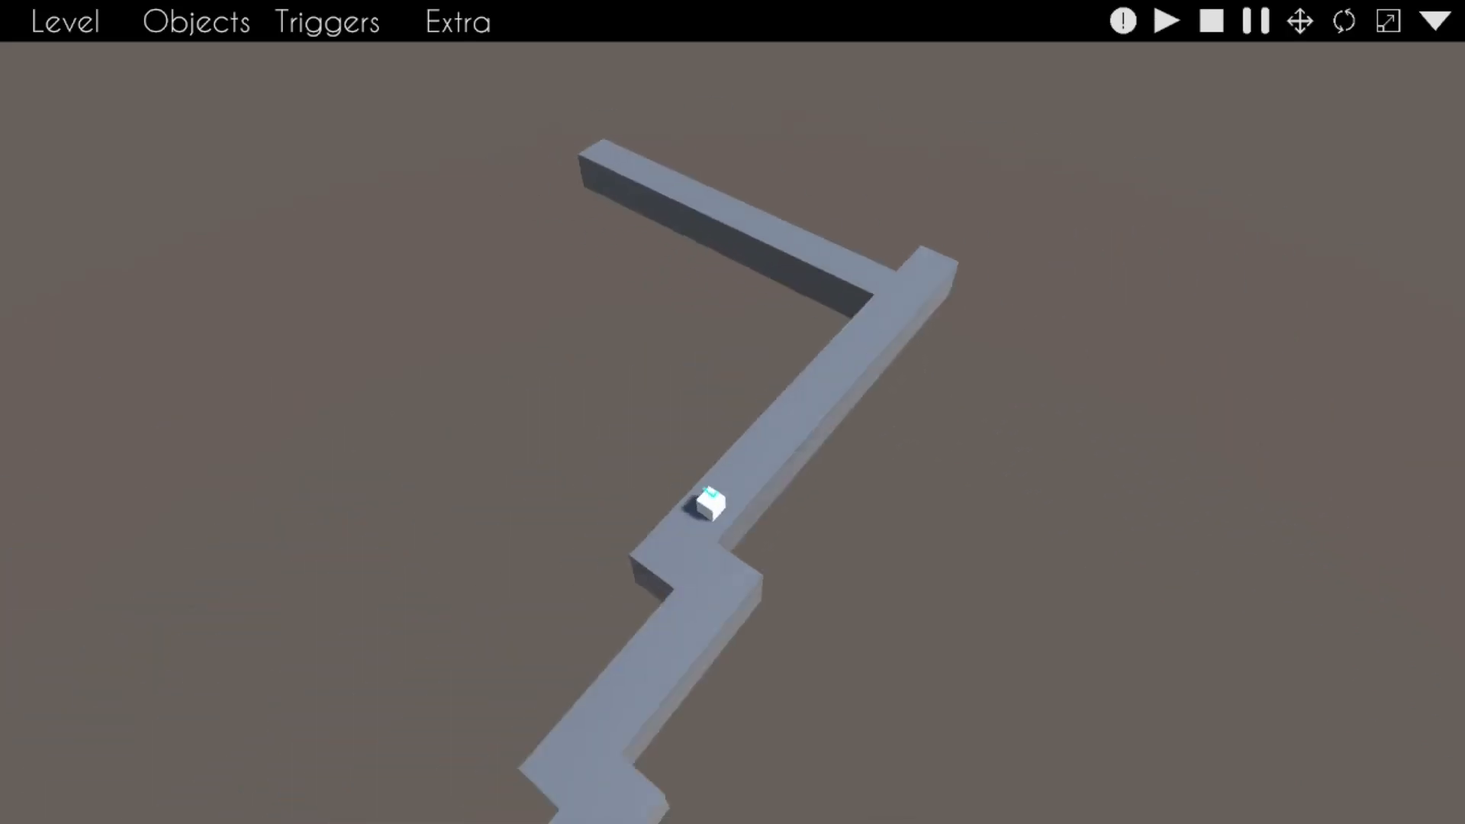
key("w")
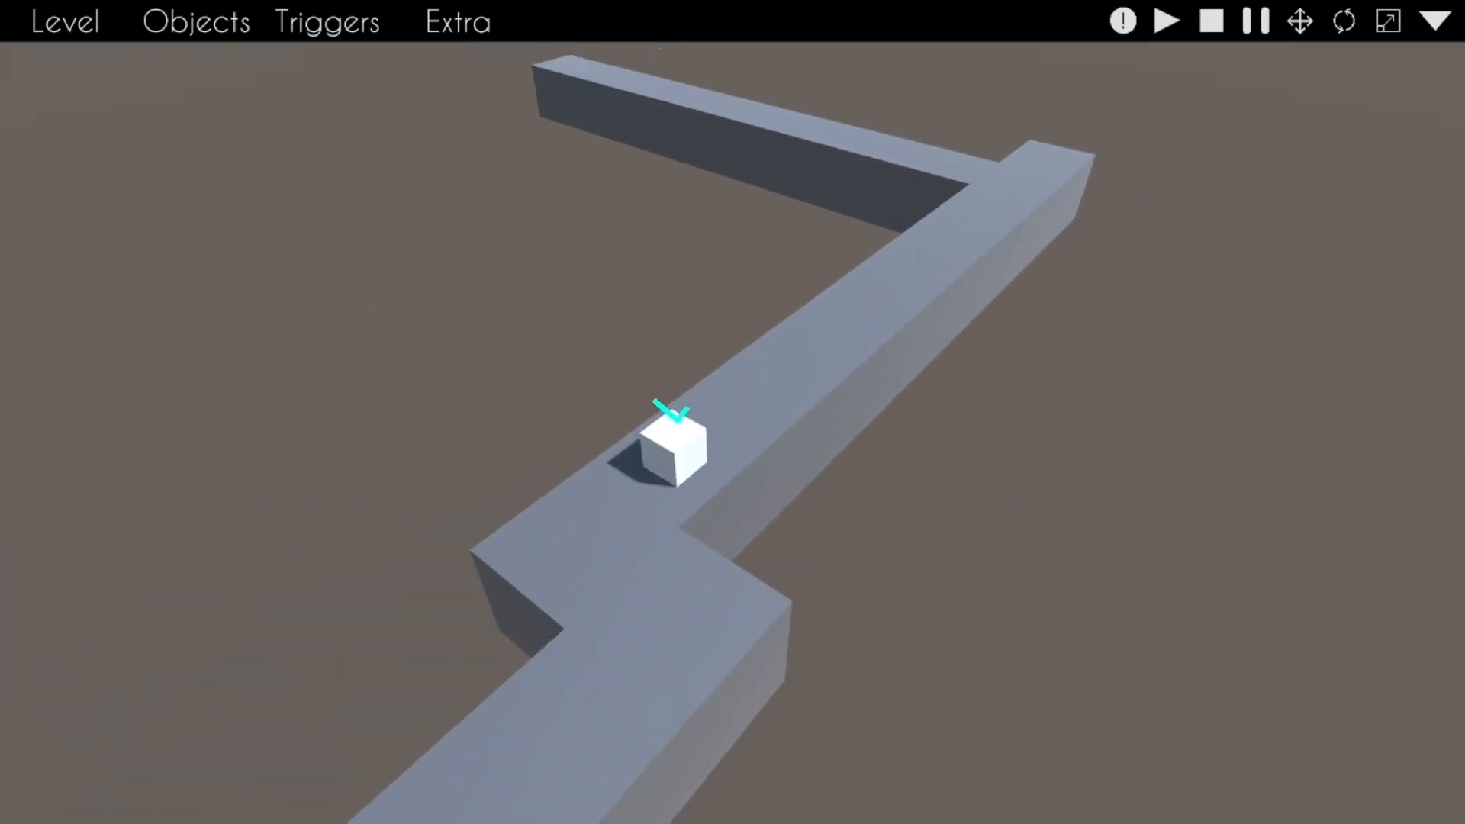
key("a")
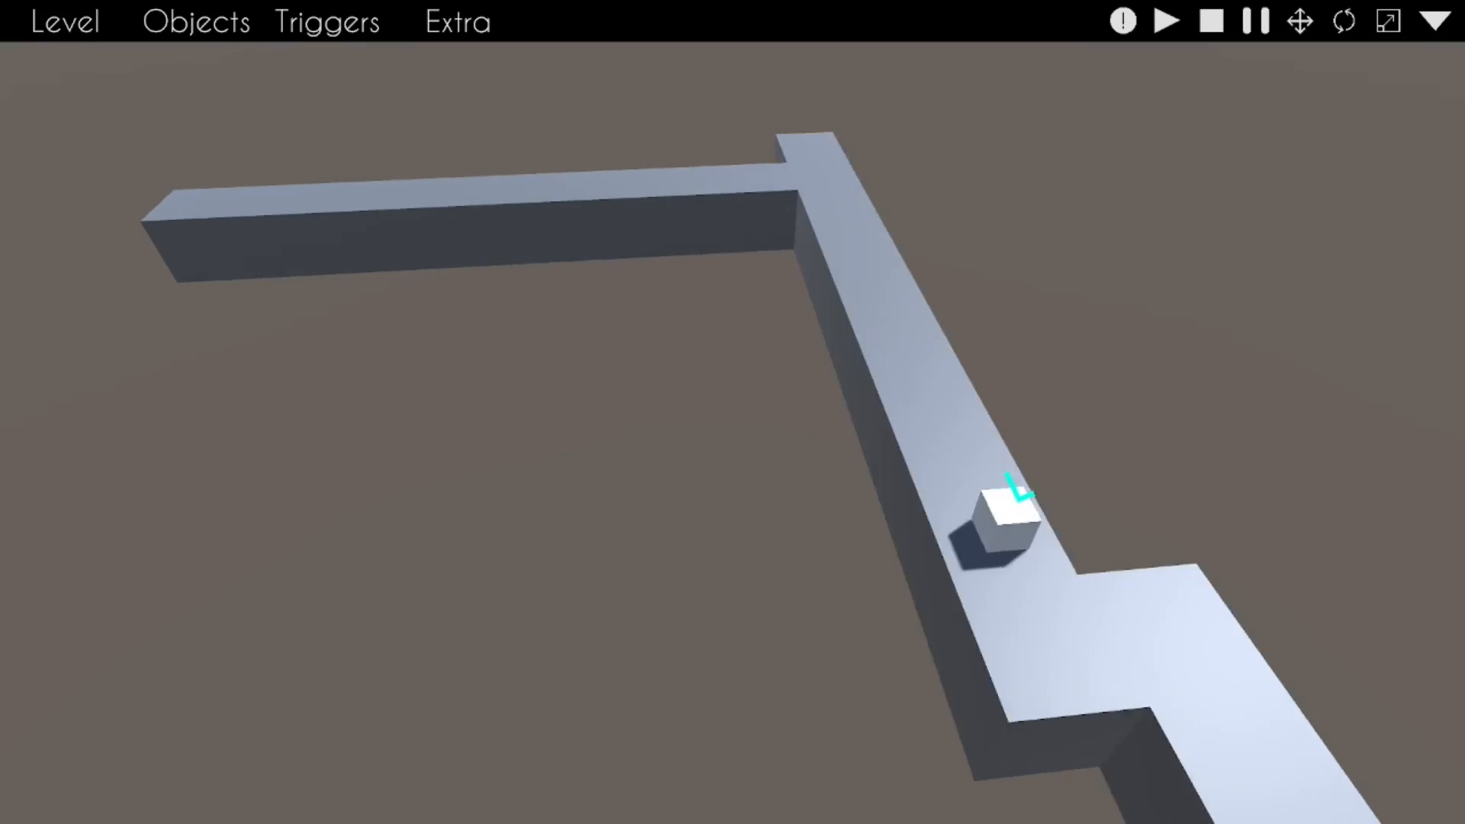
key("d")
key("a")
key("a")
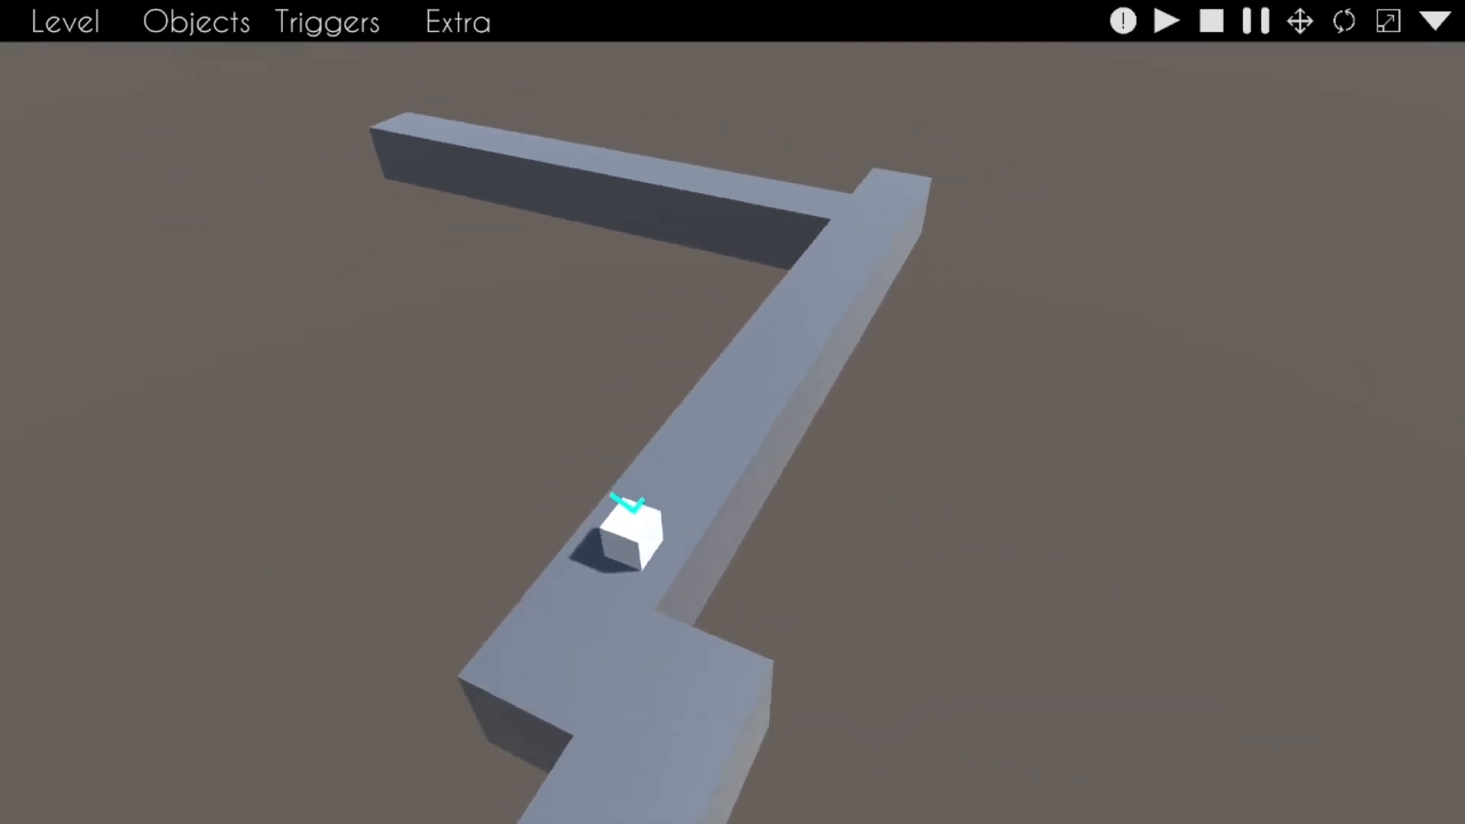
key("d")
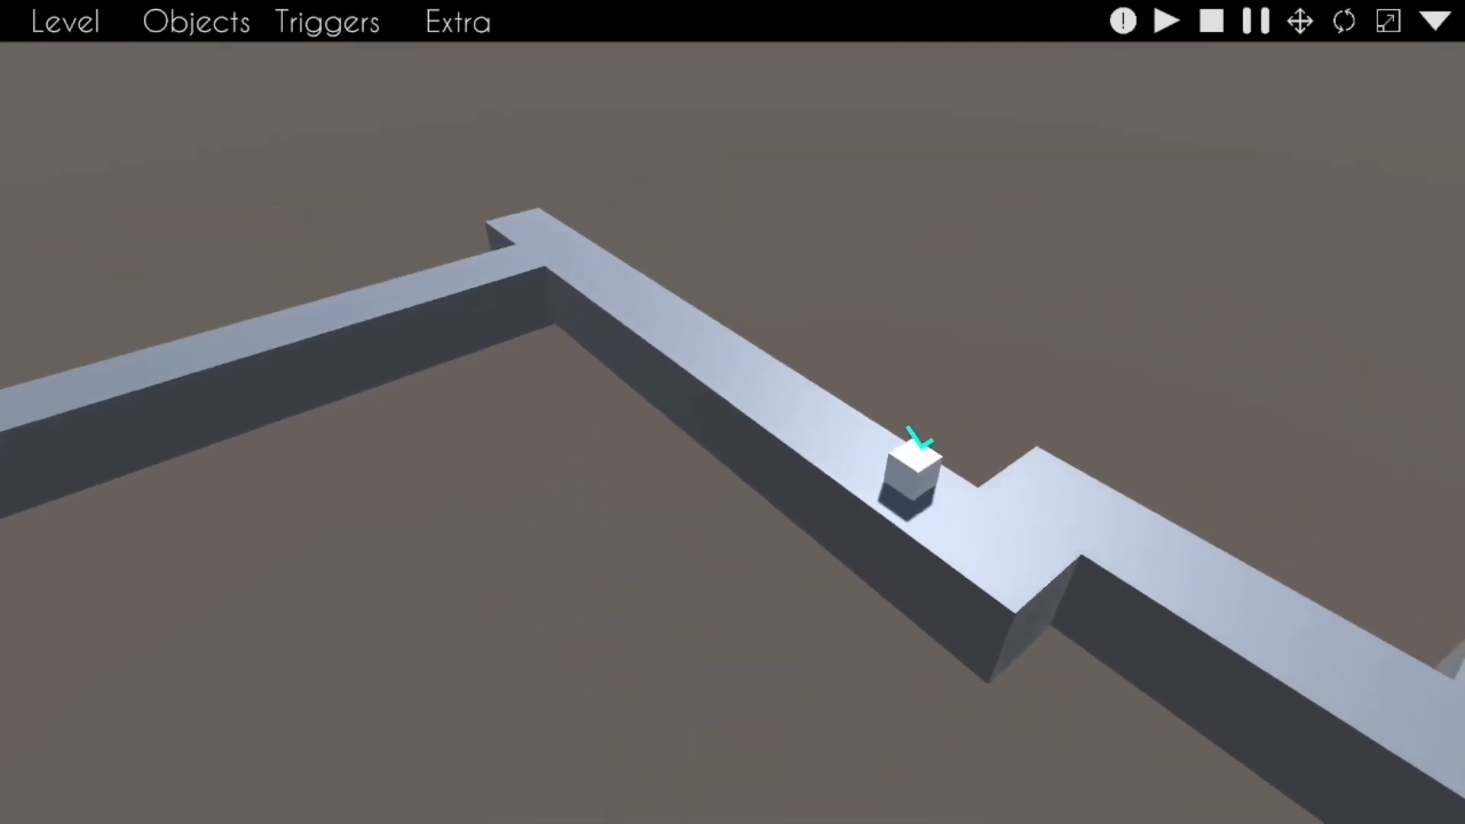
key("d")
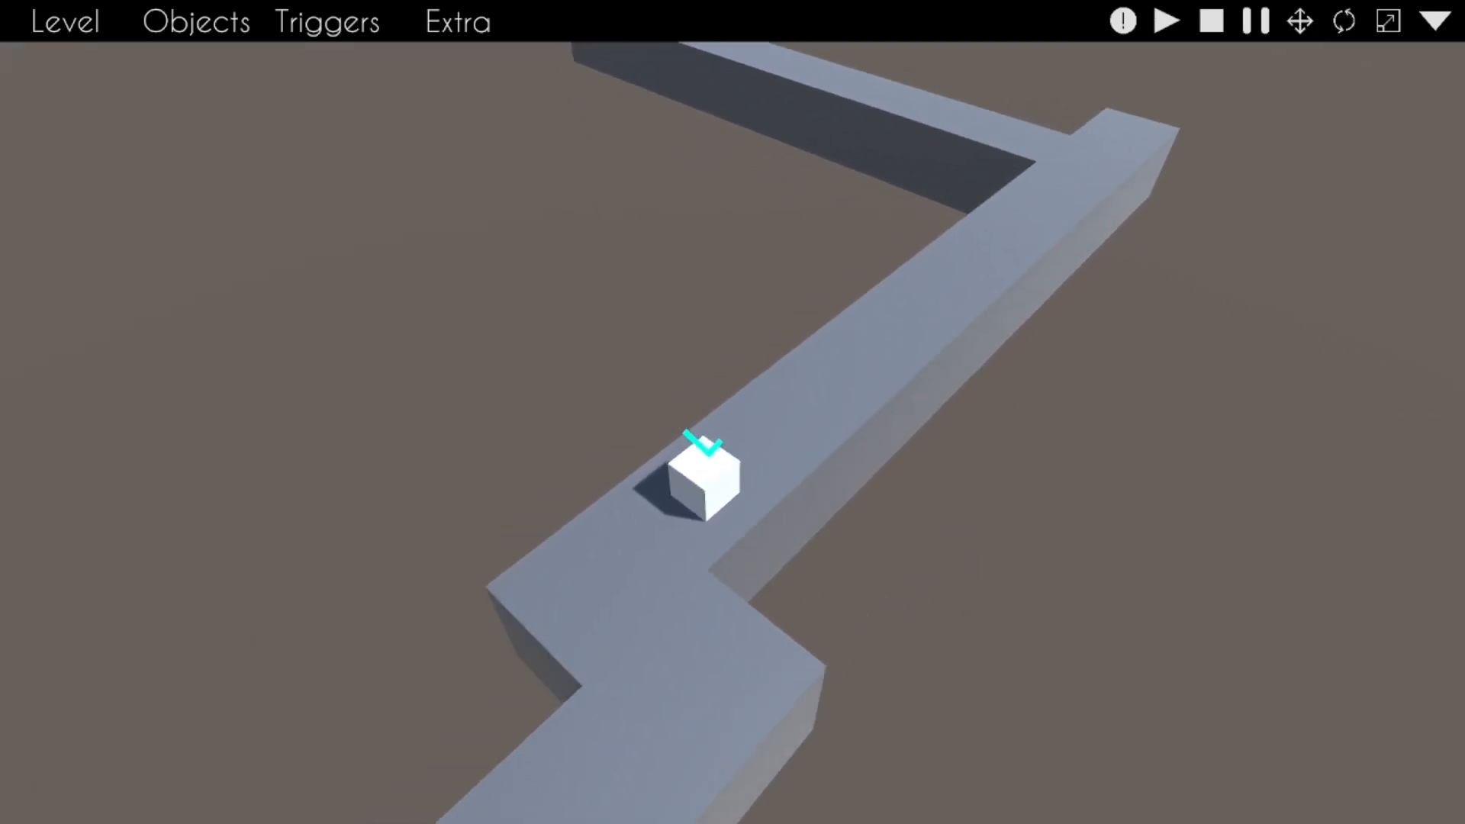
key("d")
key("e")
Step: Clear the custom start position from the long platform
key("a")
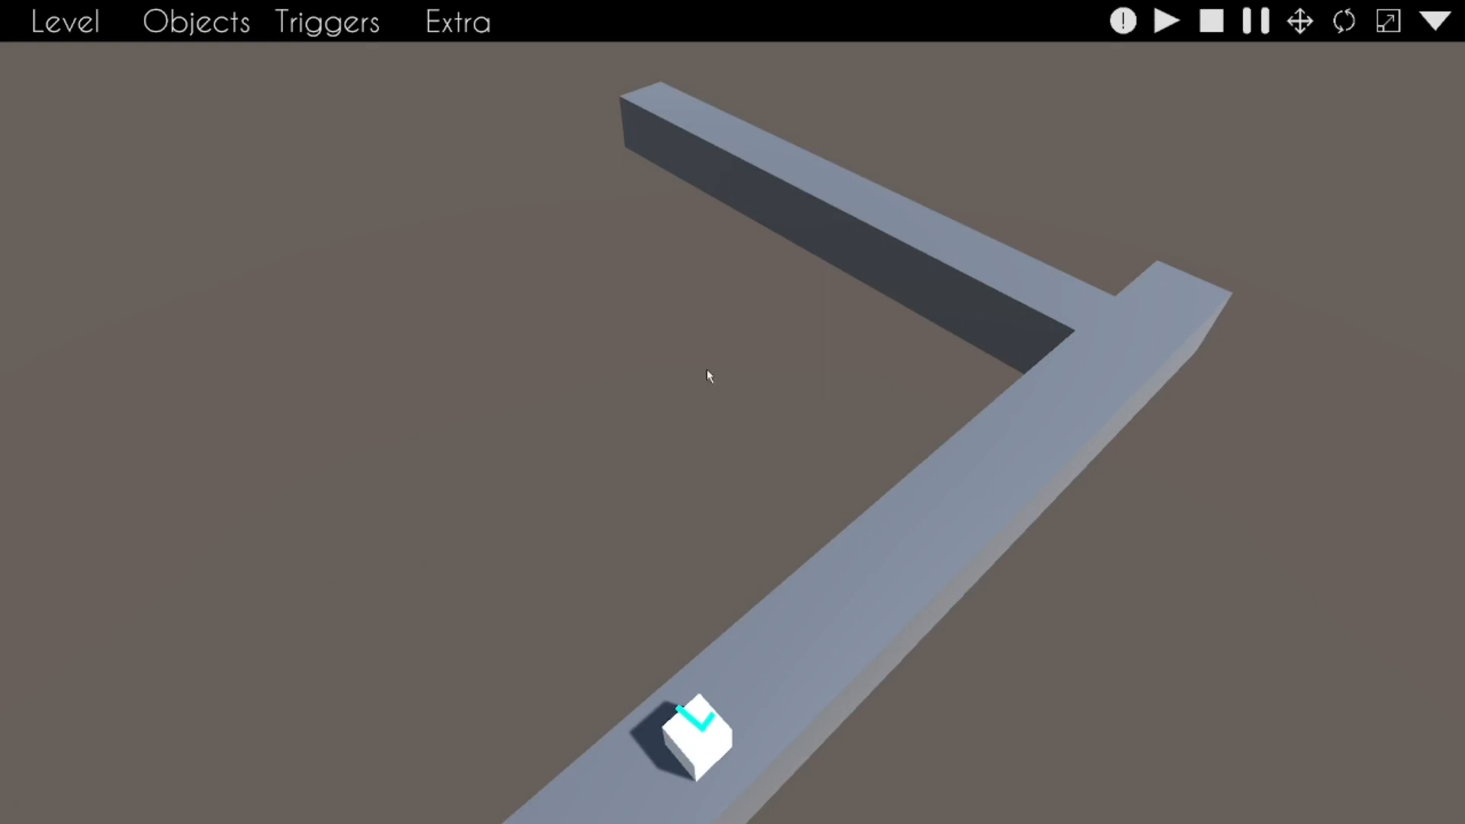
key("s")
right_click_drag(581, 265, 736, 395)
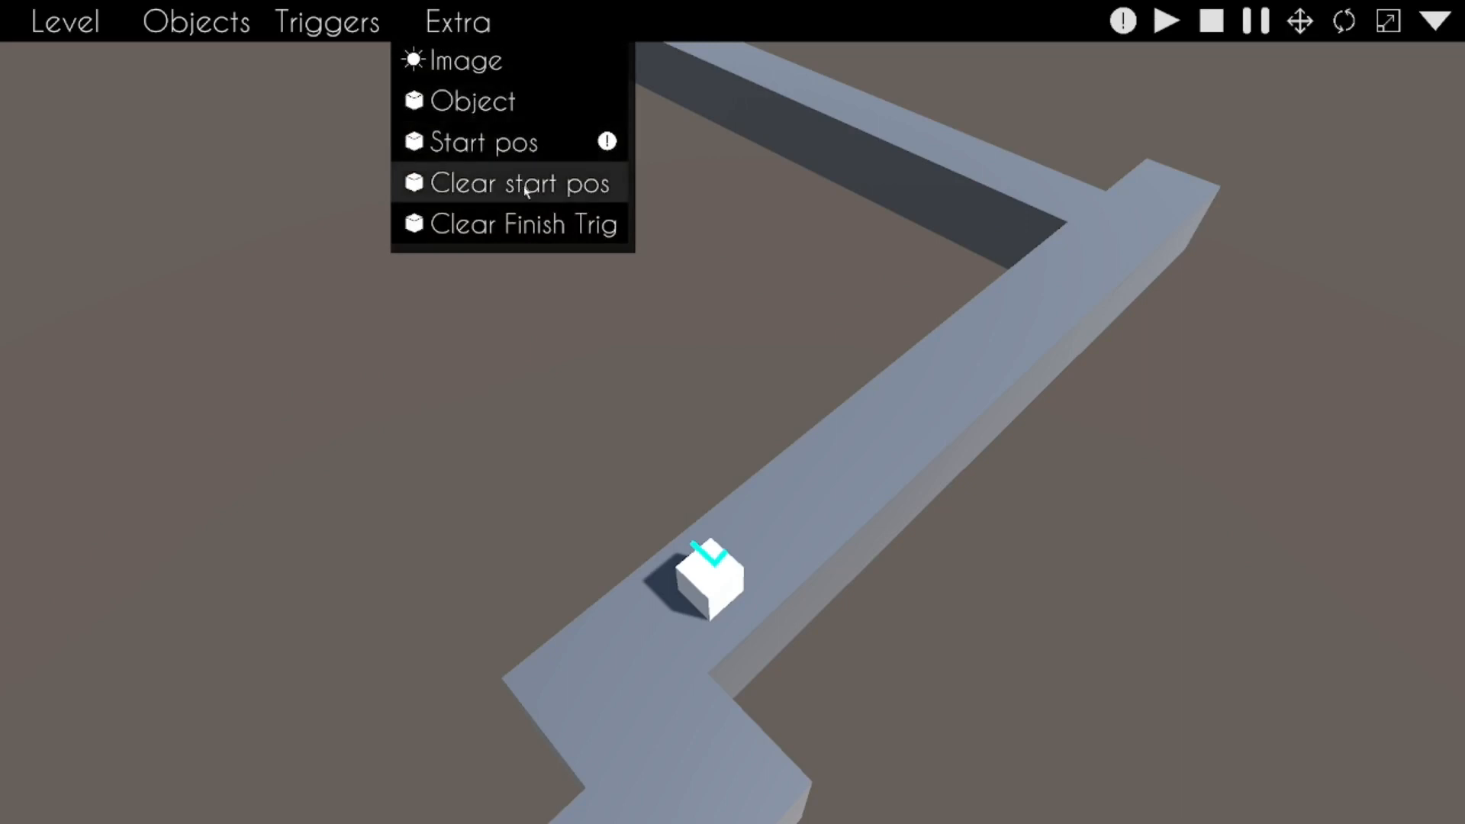
Step: Add a trigger block across the long platform and delete it again
left_click(354, 33)
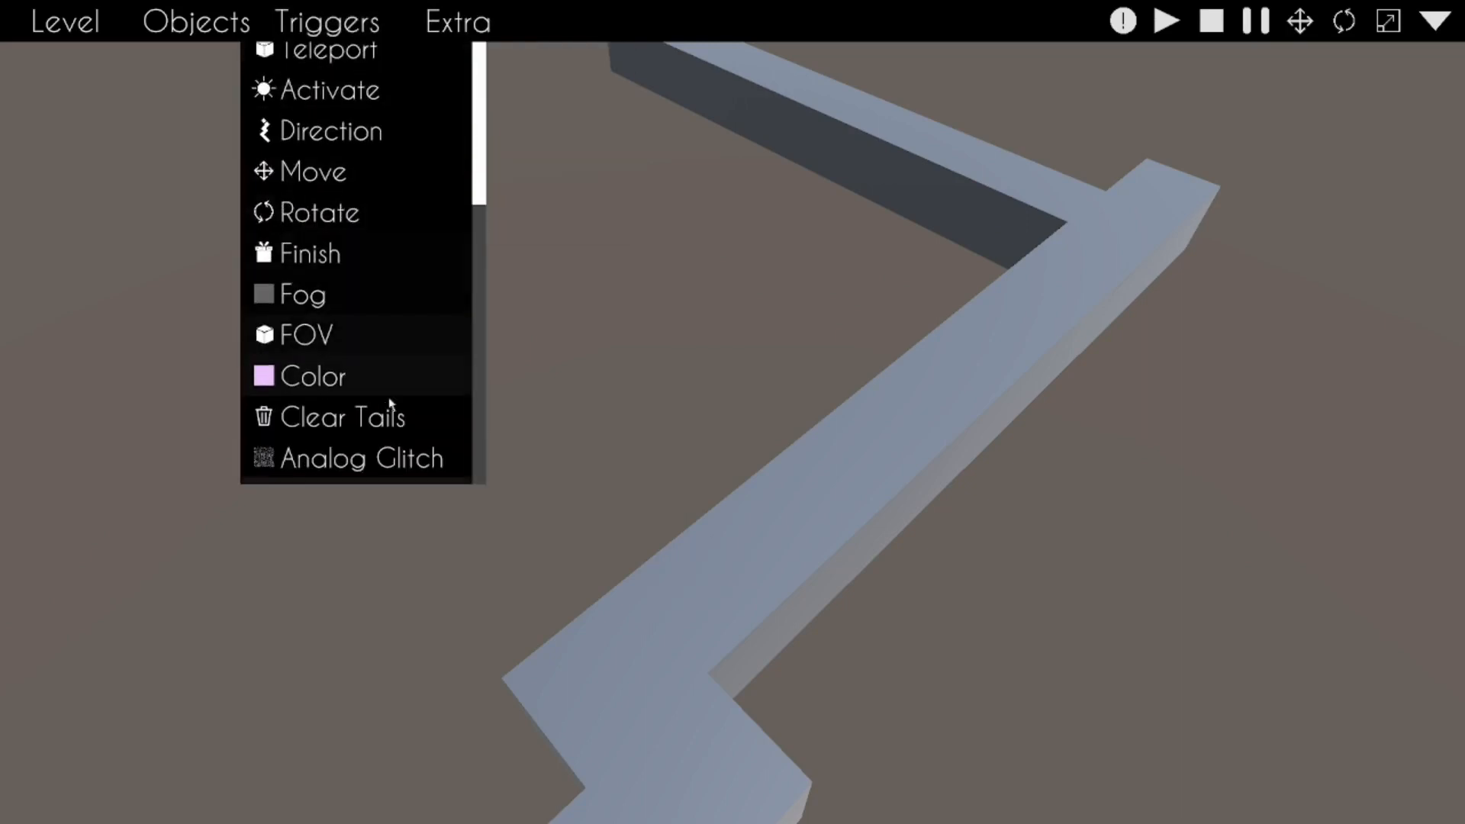
left_click(359, 277)
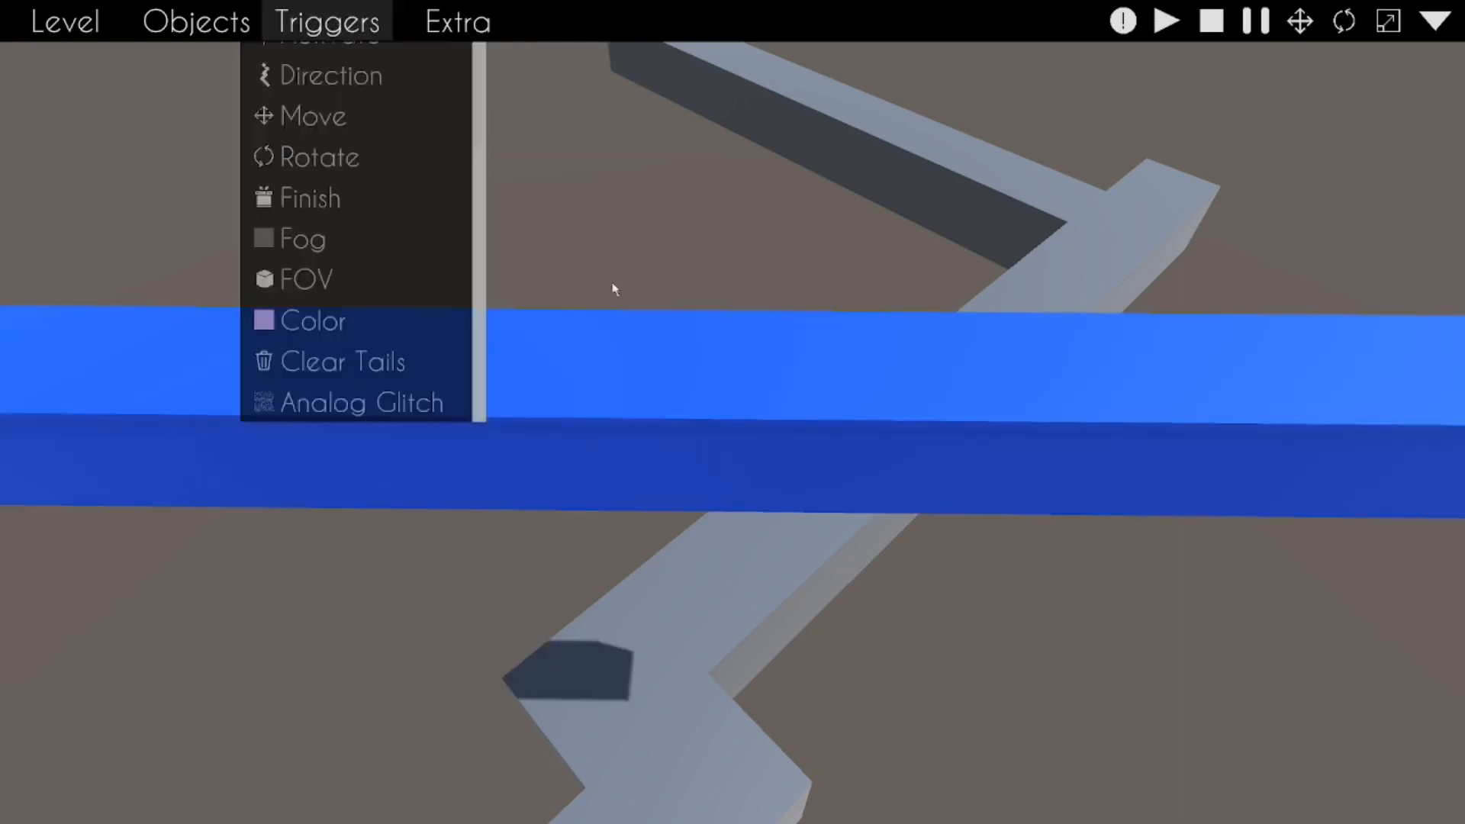
left_click(610, 360)
key("Delete")
Step: Start an object import from the level's resources and browse to the C:\DLsong folder
left_click(442, 40)
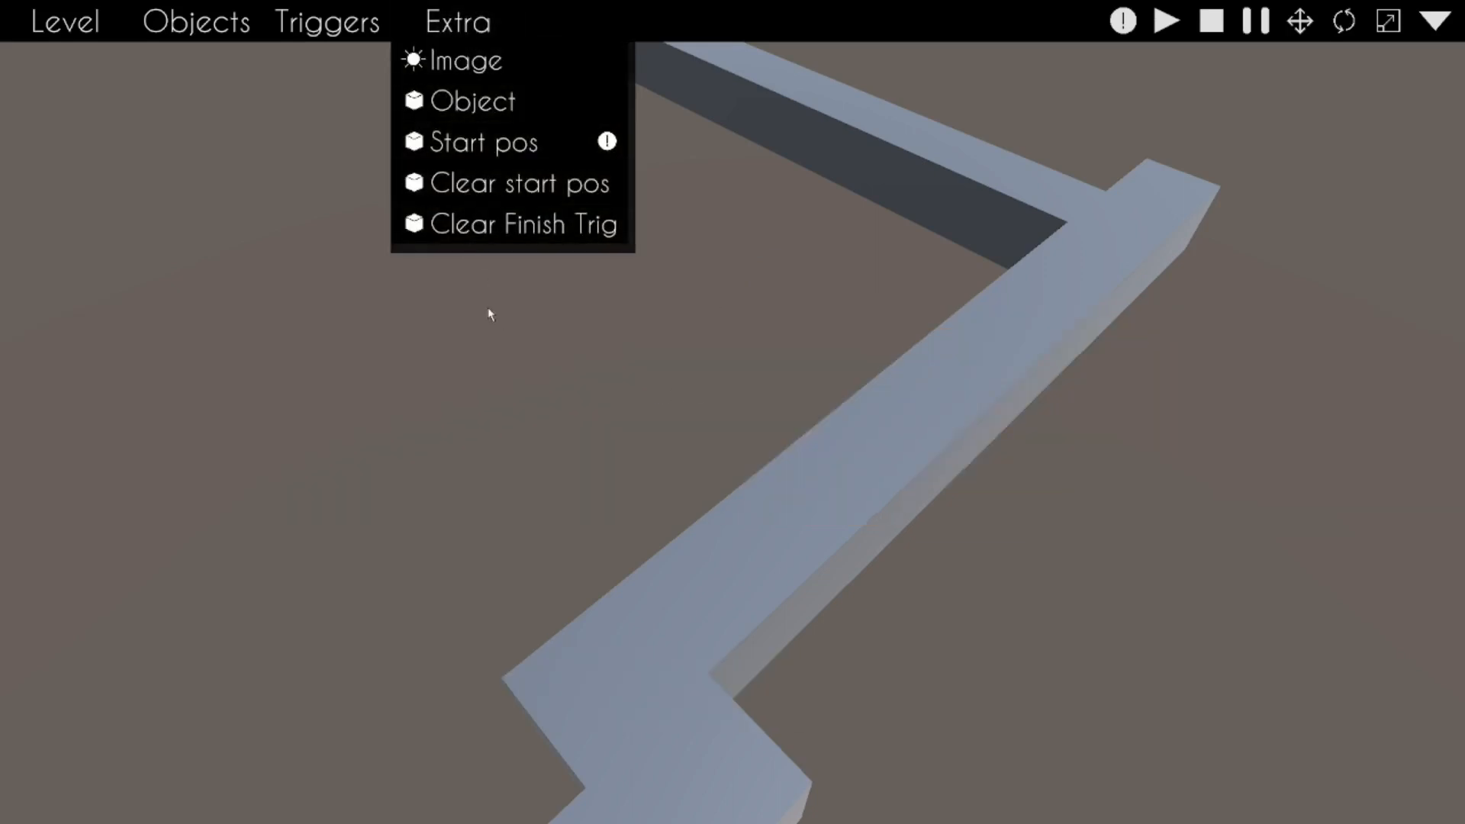
left_click(457, 100)
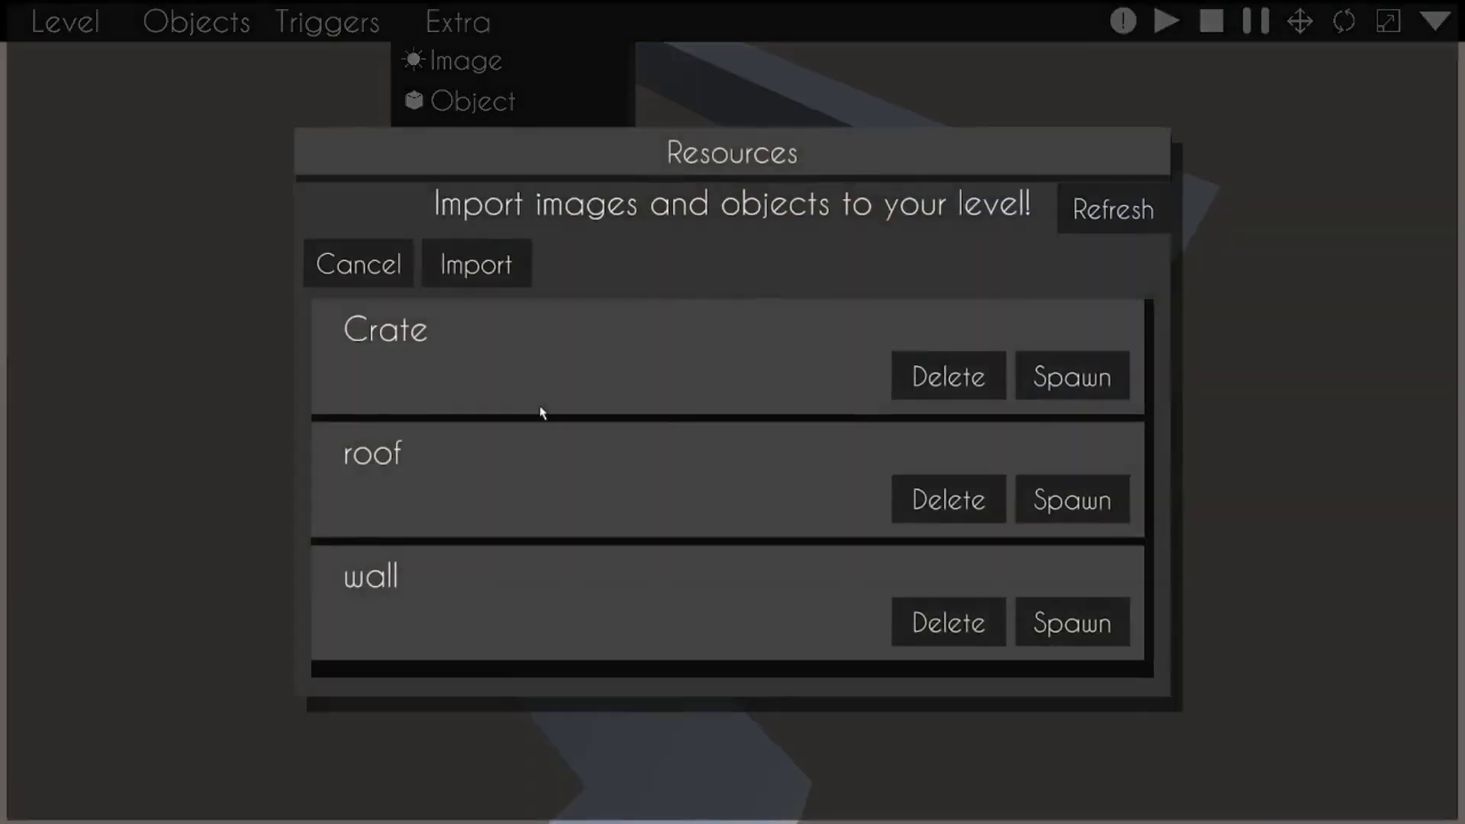
mouse_move(554, 526)
left_mouse_down()
mouse_move(599, 393)
mouse_move(549, 544)
left_mouse_up()
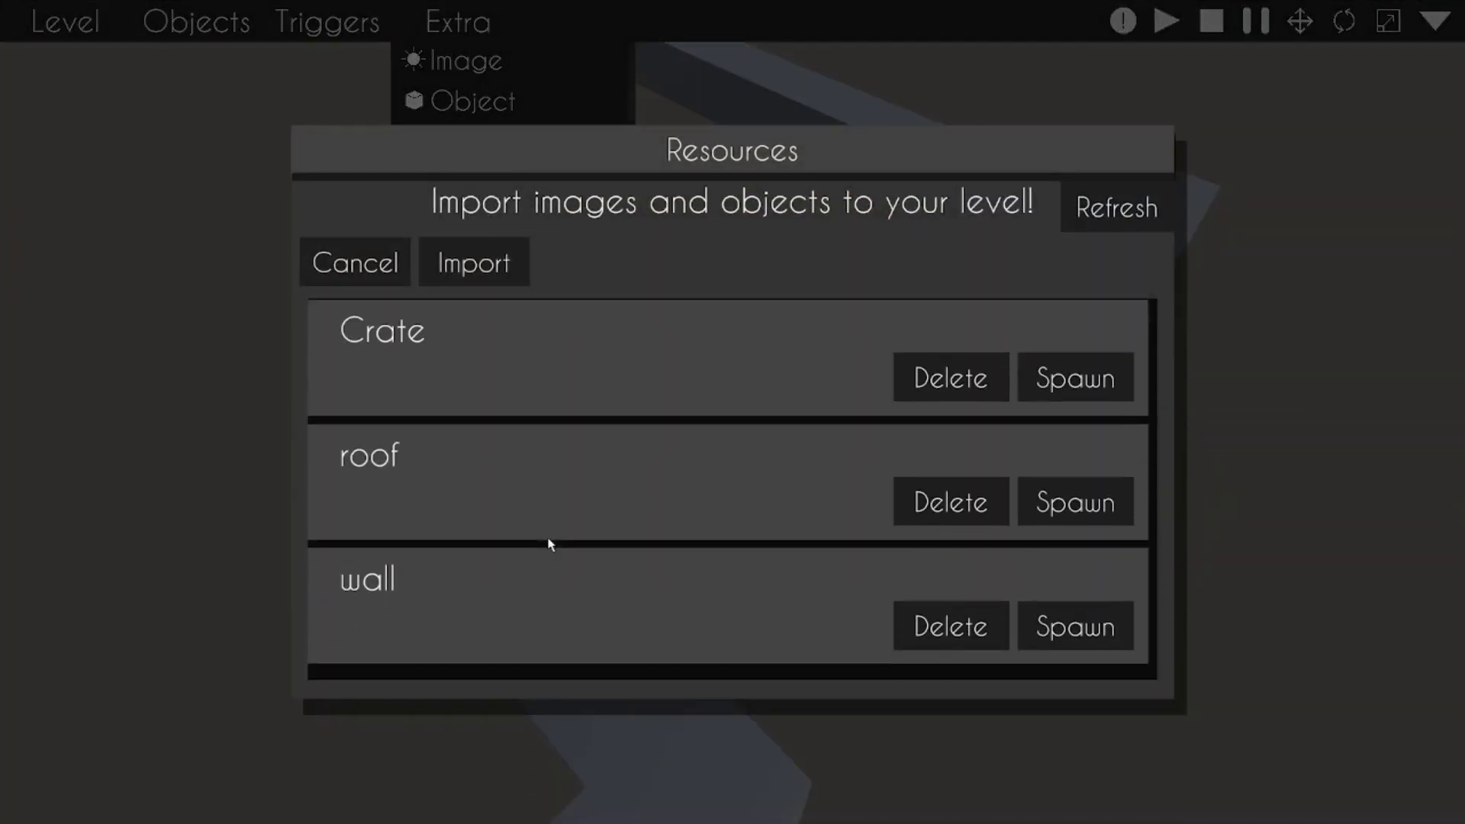
left_click_drag(574, 469, 573, 501)
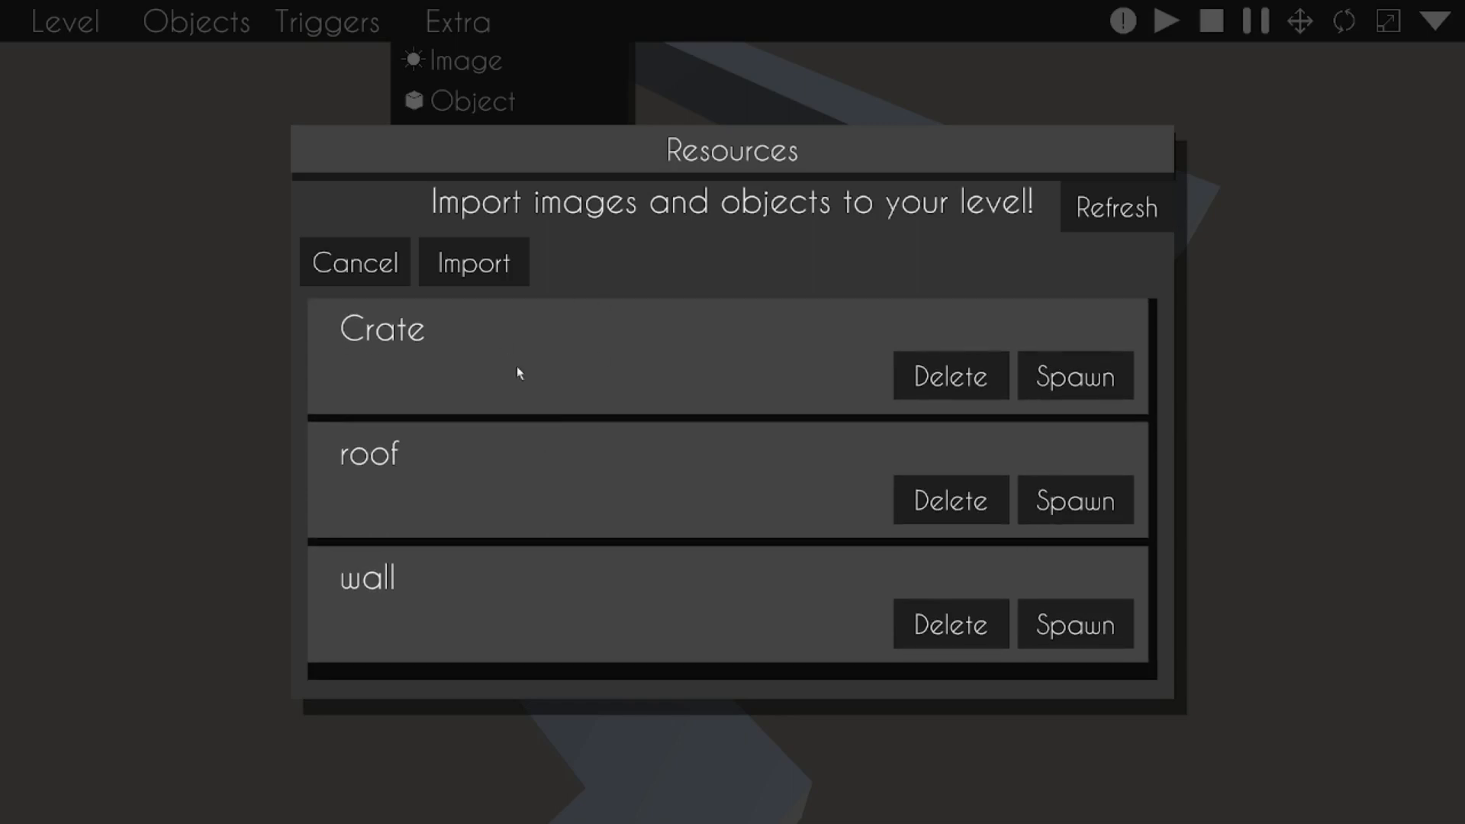
left_click(518, 269)
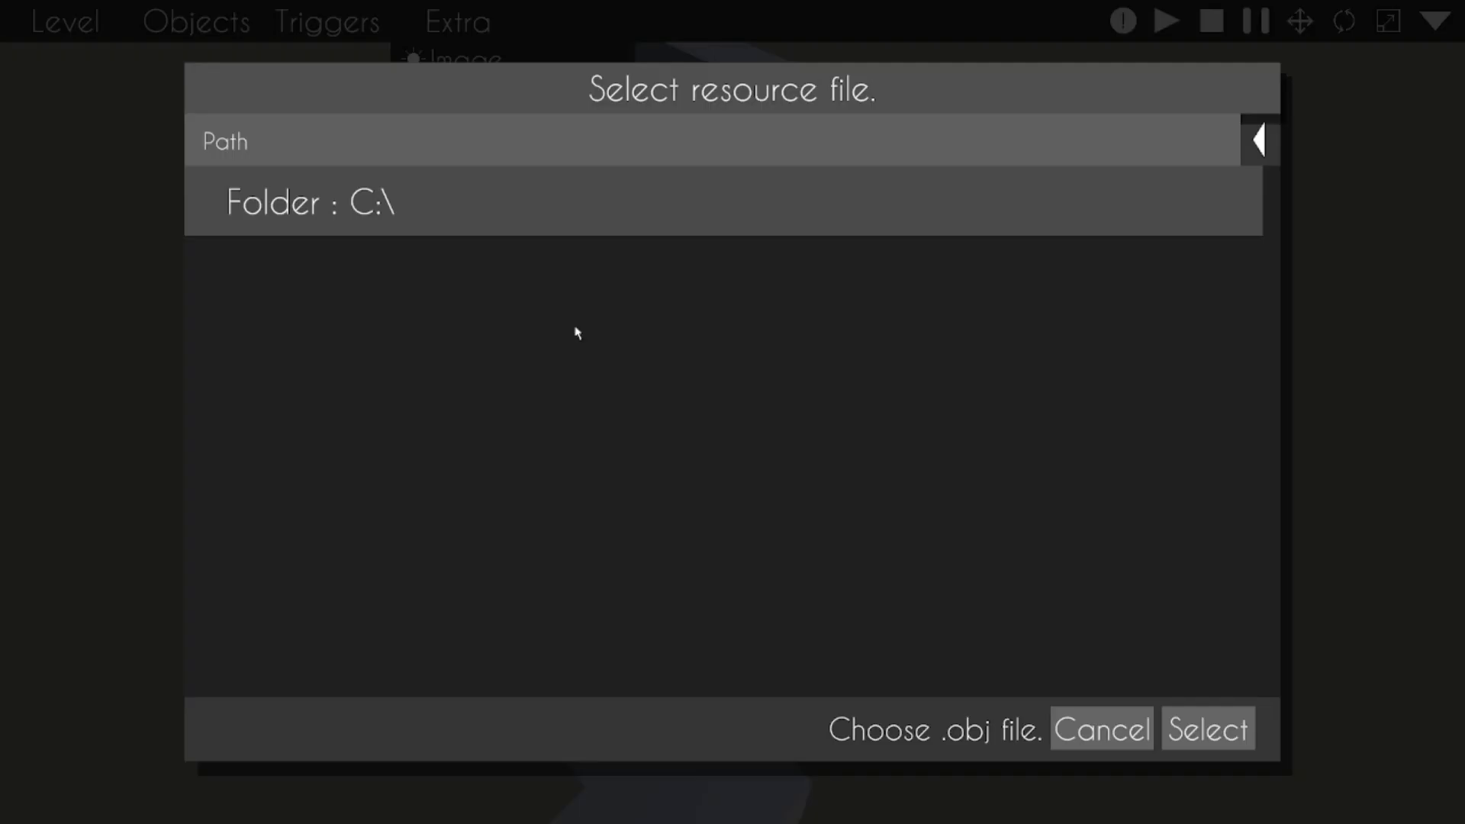
left_click(433, 225)
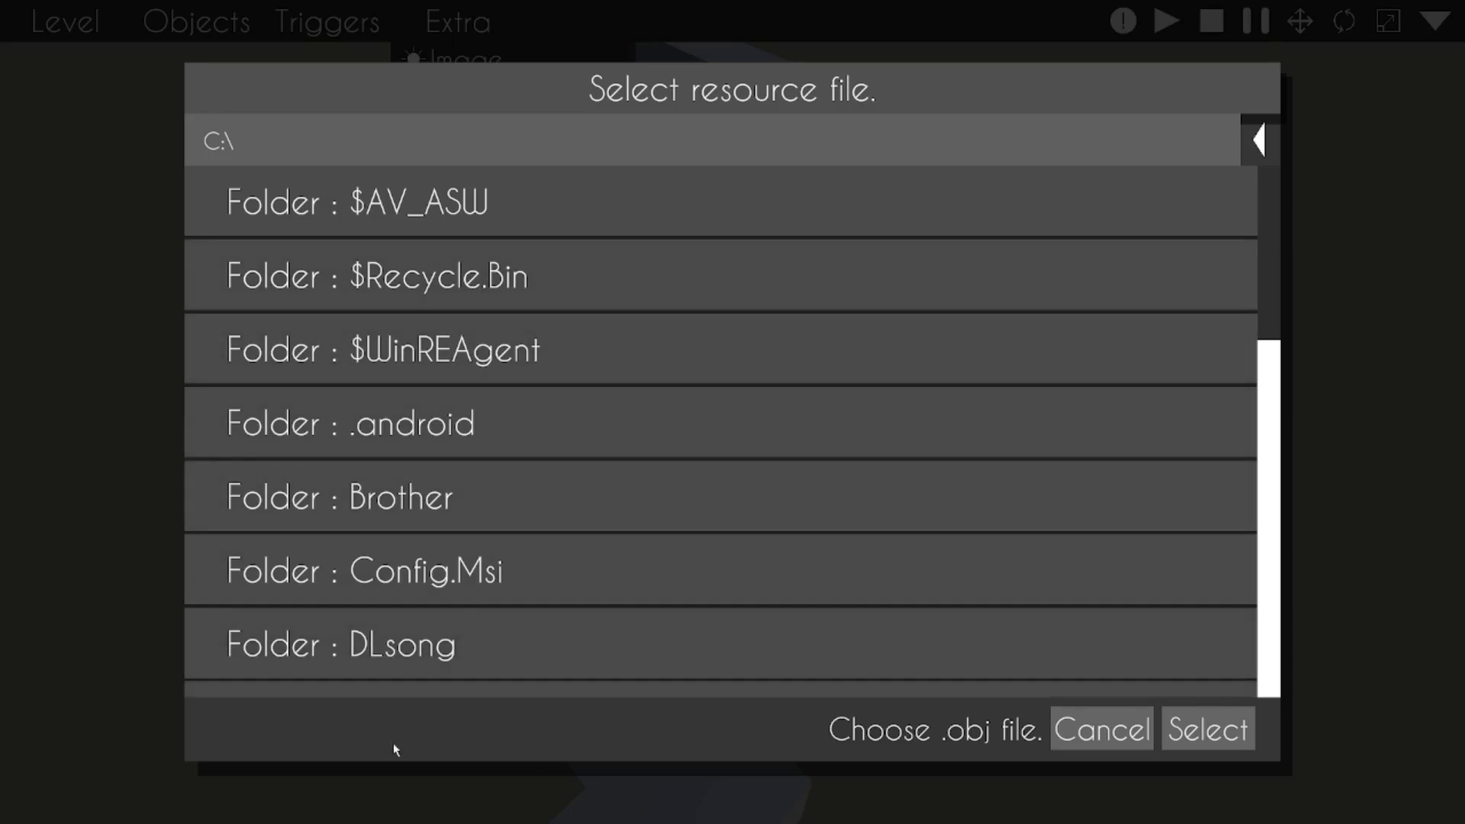
scroll(540, 517, "down", 3)
scroll(428, 560, "up", 2)
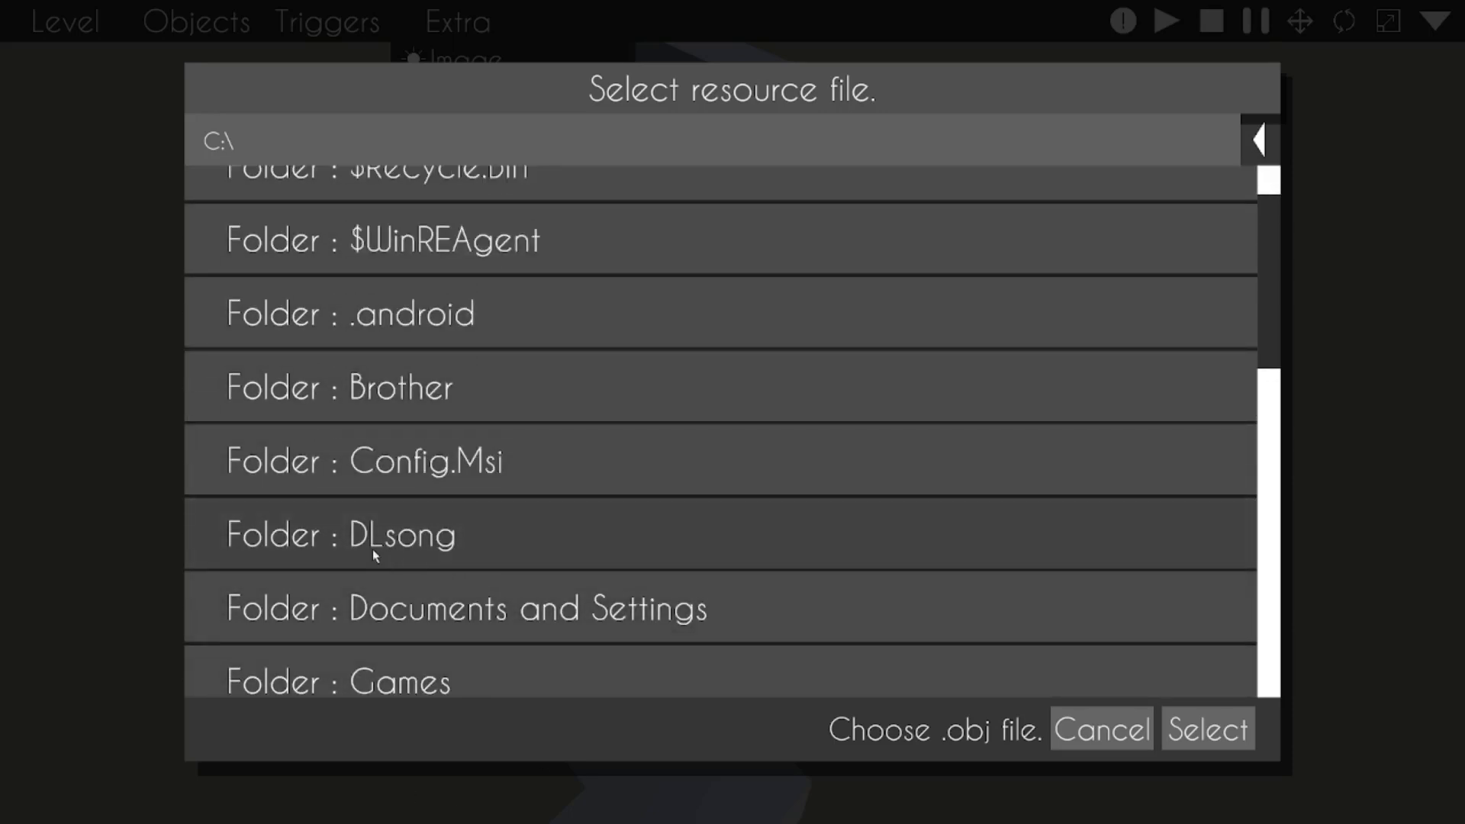
left_click(473, 552)
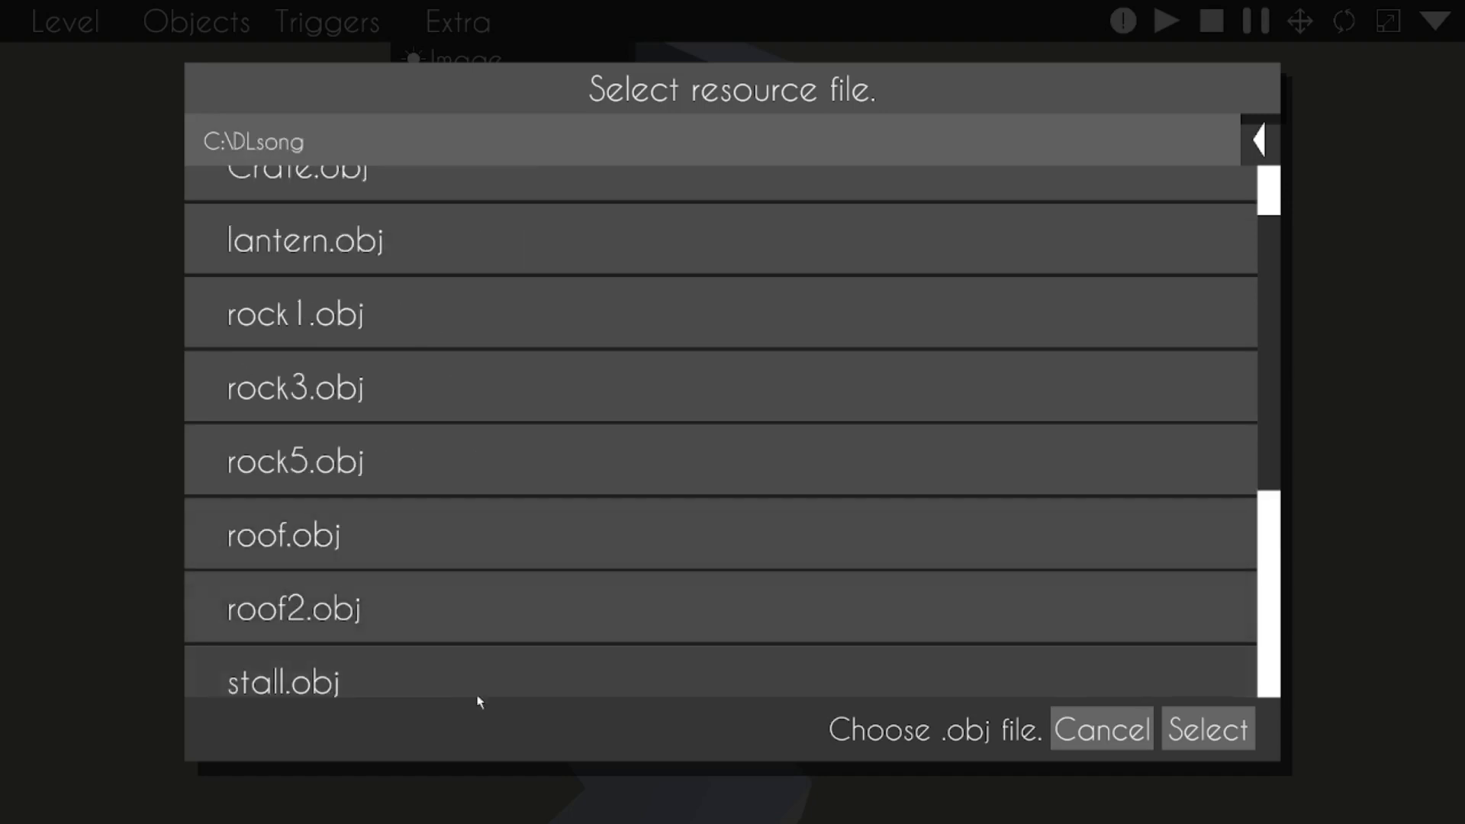
Step: Import barrel.obj from the DLsong folder into the level's resources
scroll(631, 331, "down", 5)
scroll(523, 376, "up", 5)
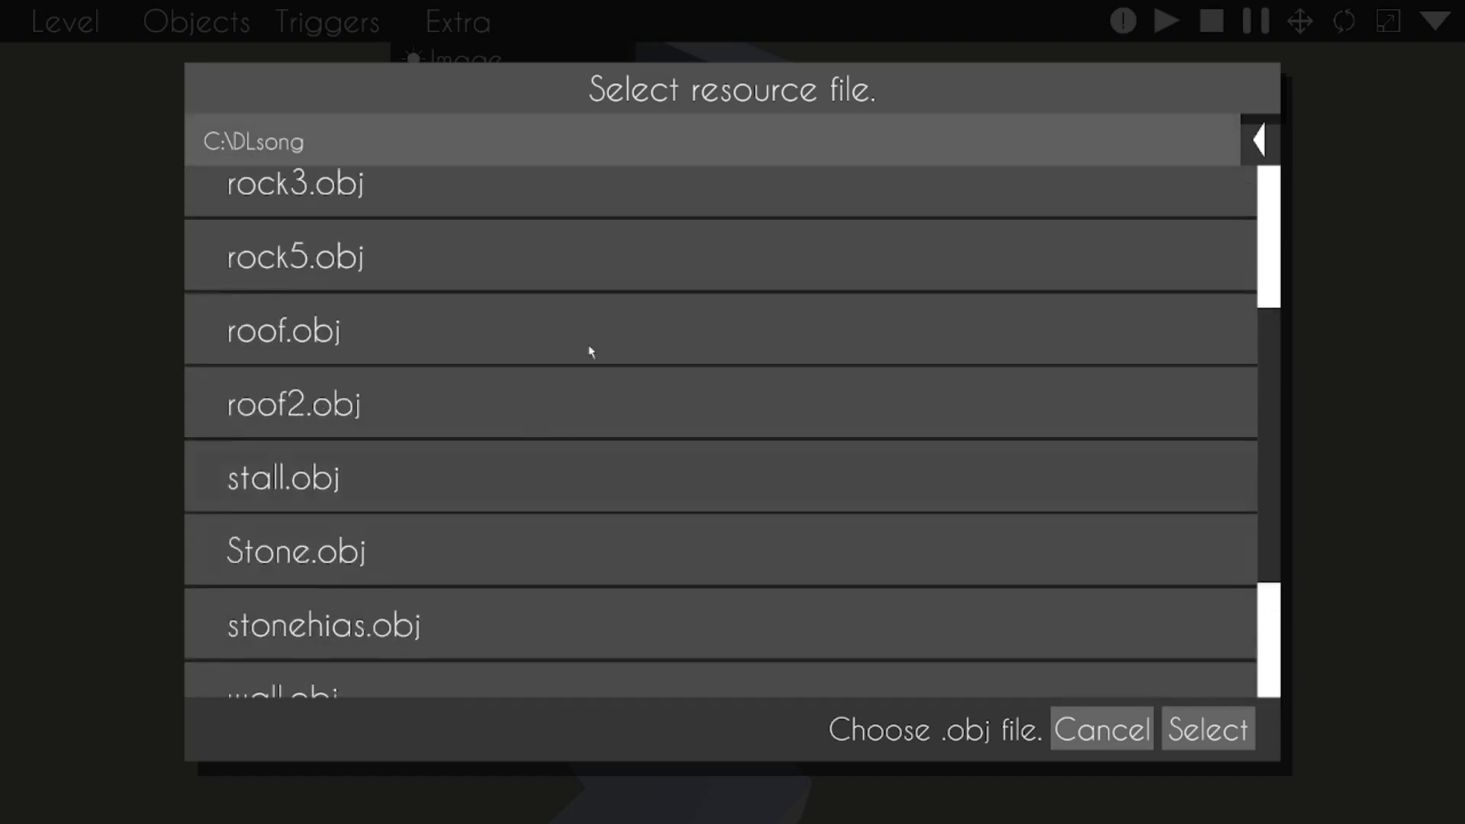
scroll(582, 325, "up", 1)
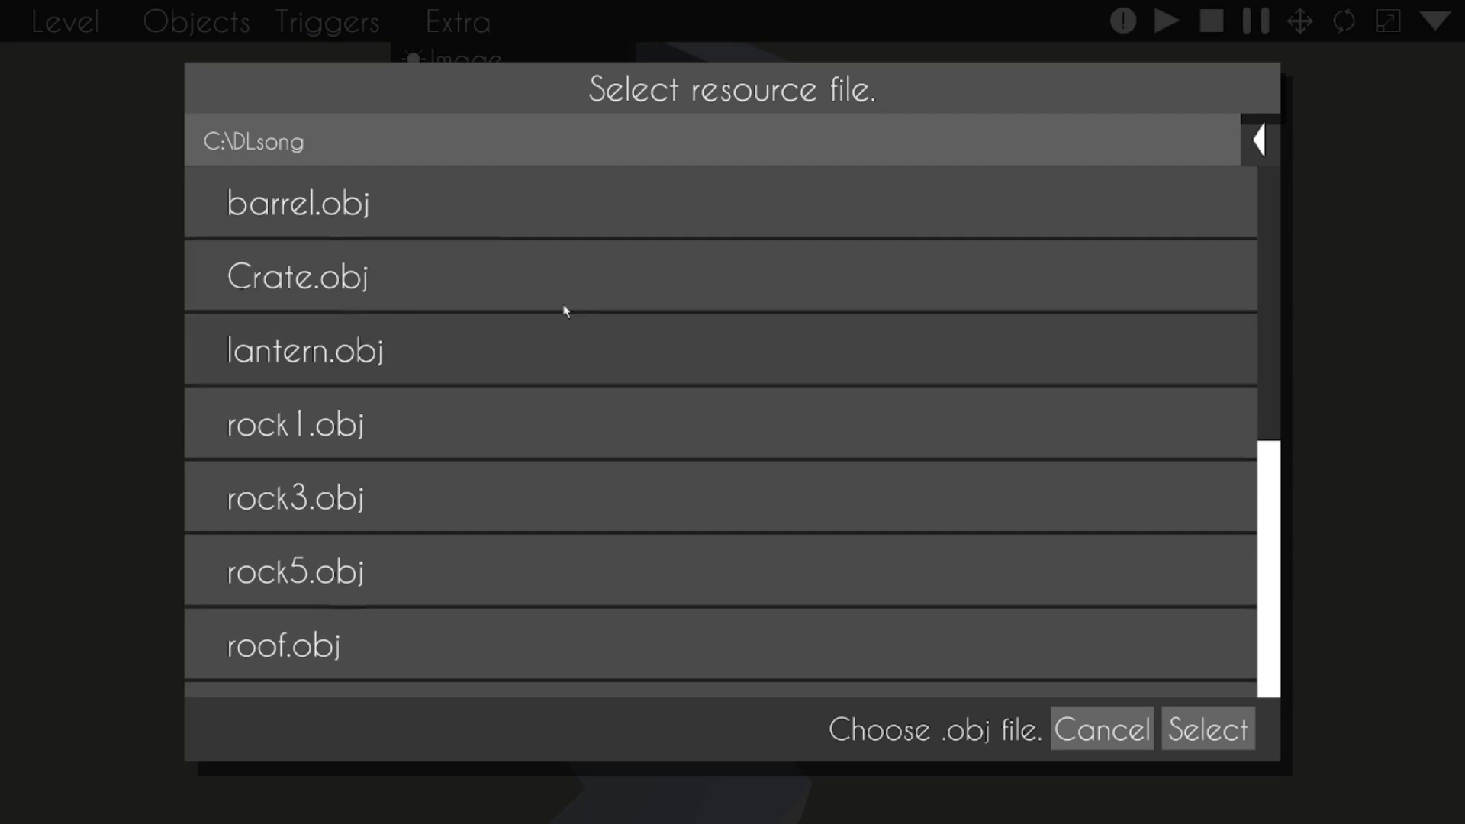
left_click(561, 504)
scroll(553, 206, "down", 4)
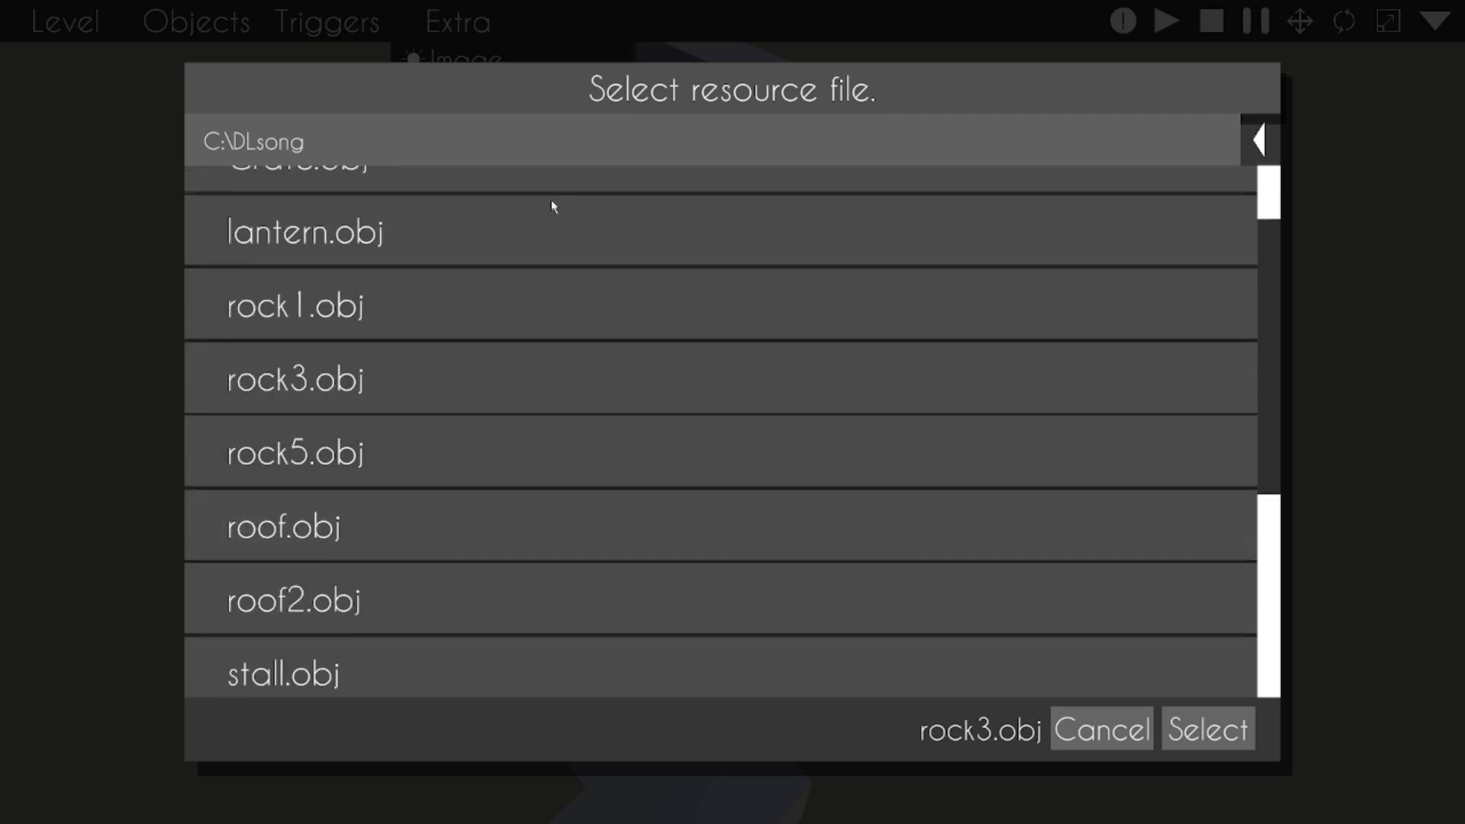
scroll(781, 686, "up", 2)
scroll(781, 687, "up", 3)
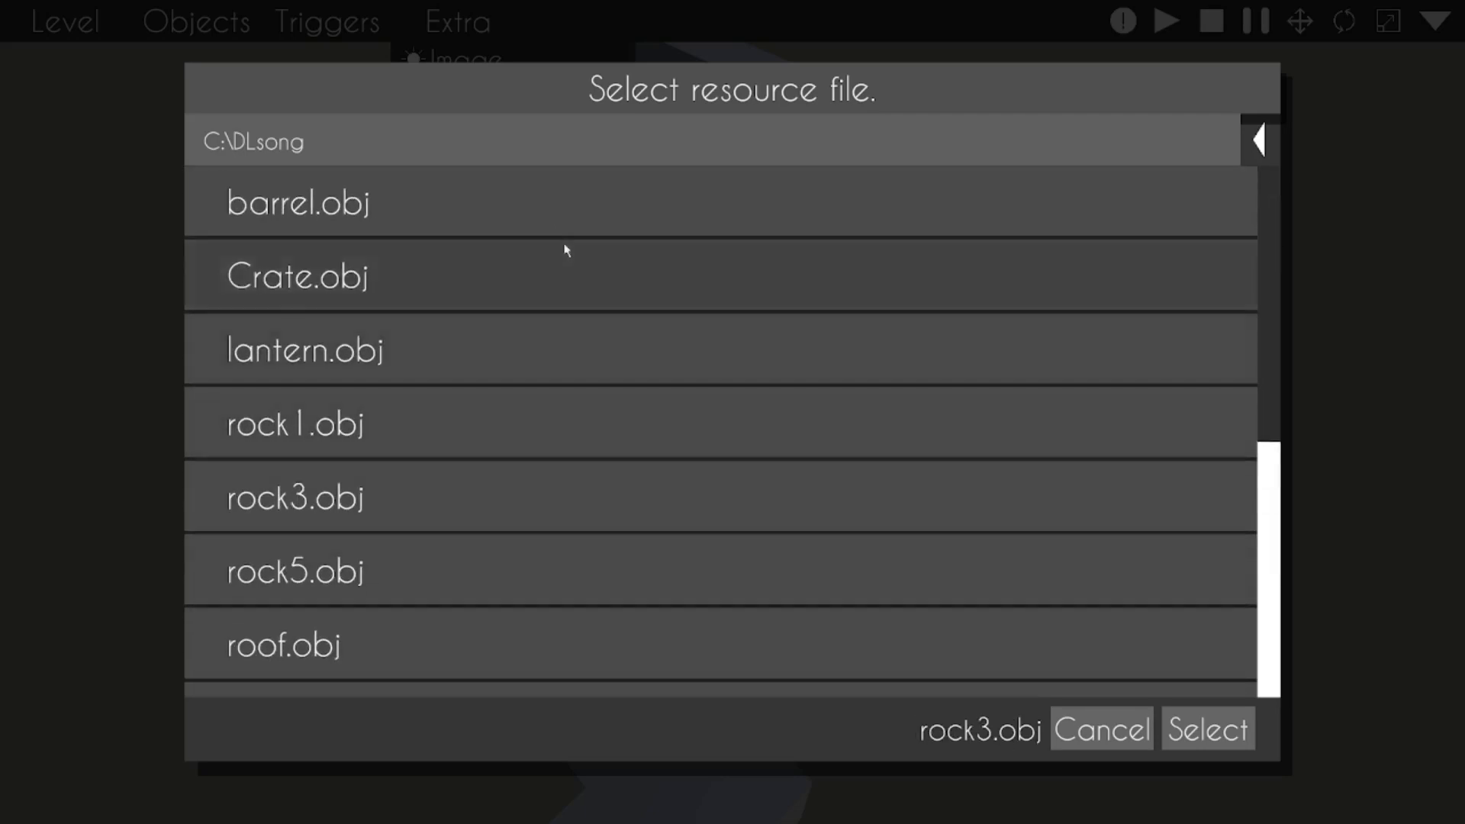
left_click(573, 228)
left_click(1208, 729)
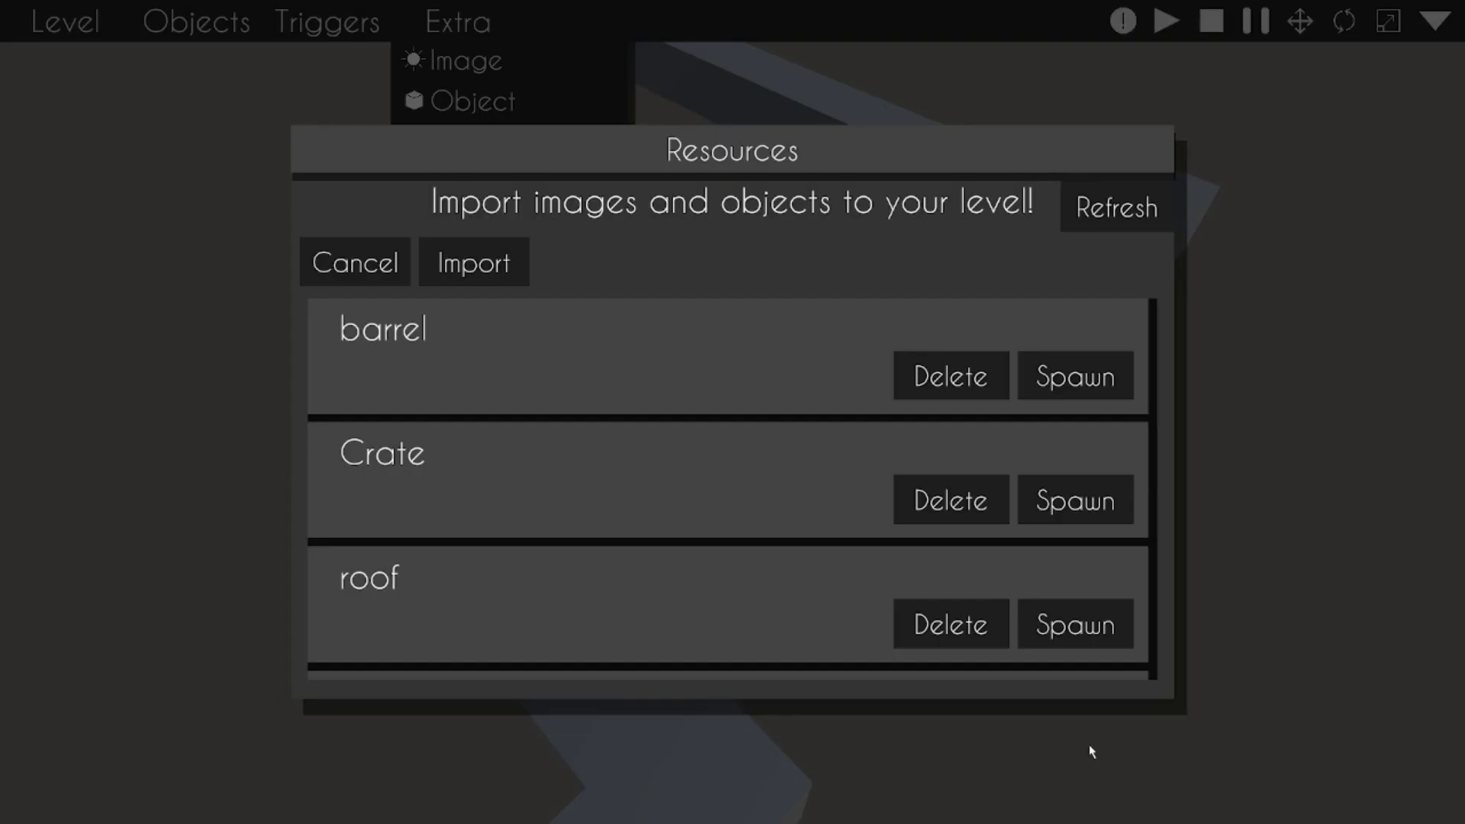
Step: Spawn the Crate object from the level's resources
left_click_drag(664, 599, 375, 569)
scroll(771, 489, "down", 3)
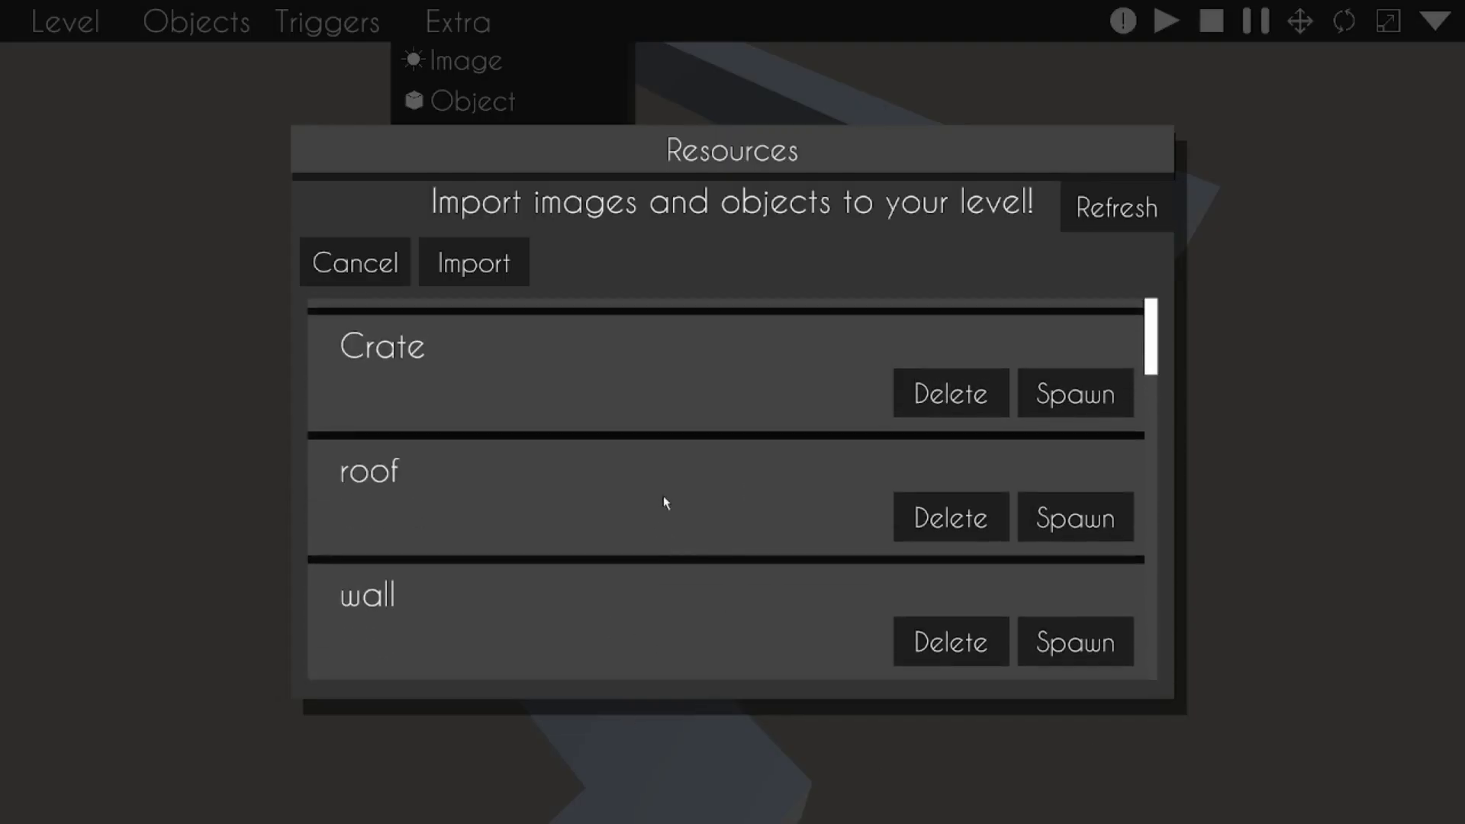
scroll(922, 543, "up", 3)
left_click(1062, 519)
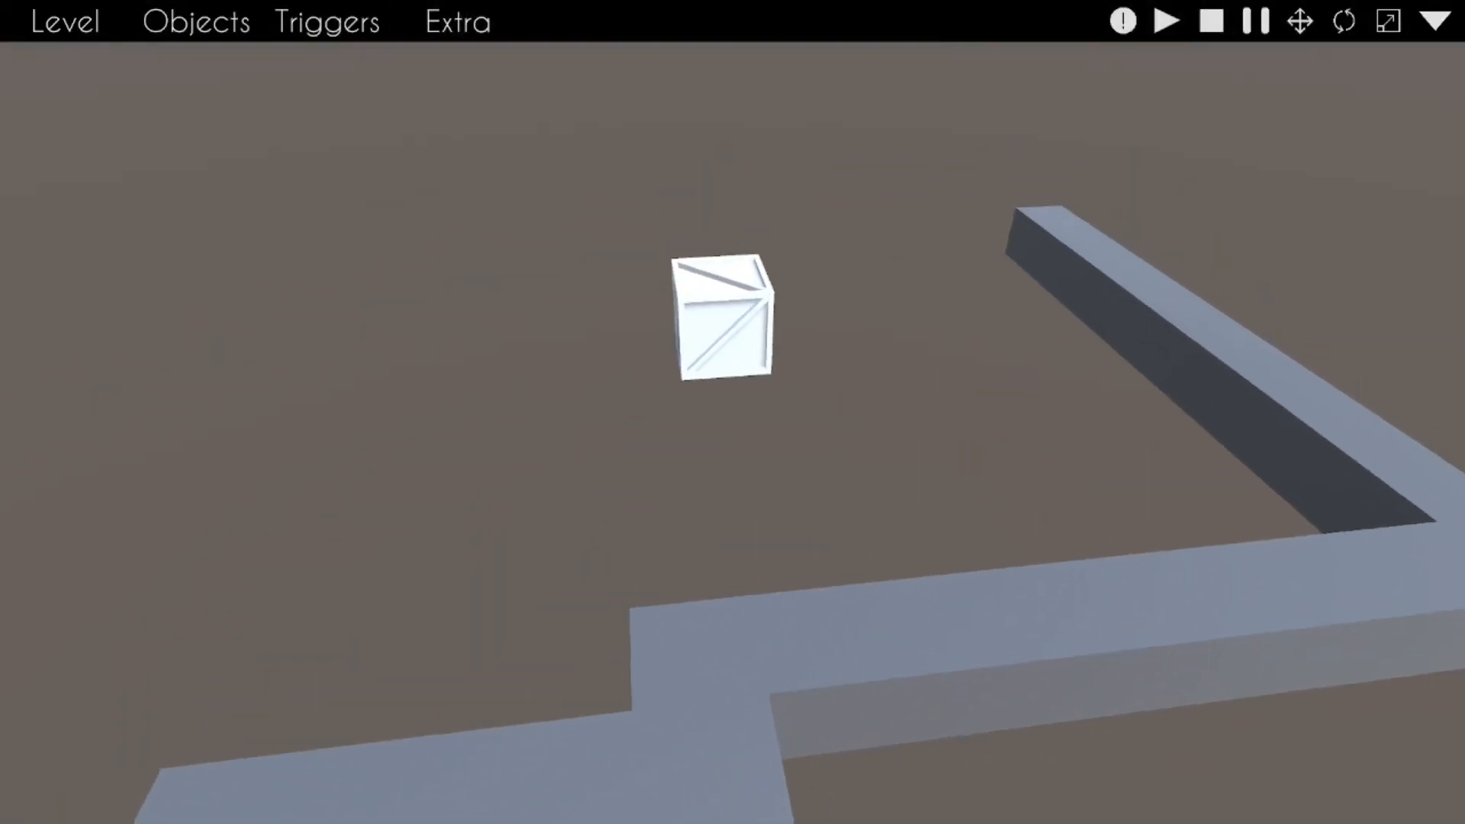
Step: Recolor the spawned crate yellow, mark it as an obstacle and apply the settings
left_click(693, 413)
left_click(1436, 21)
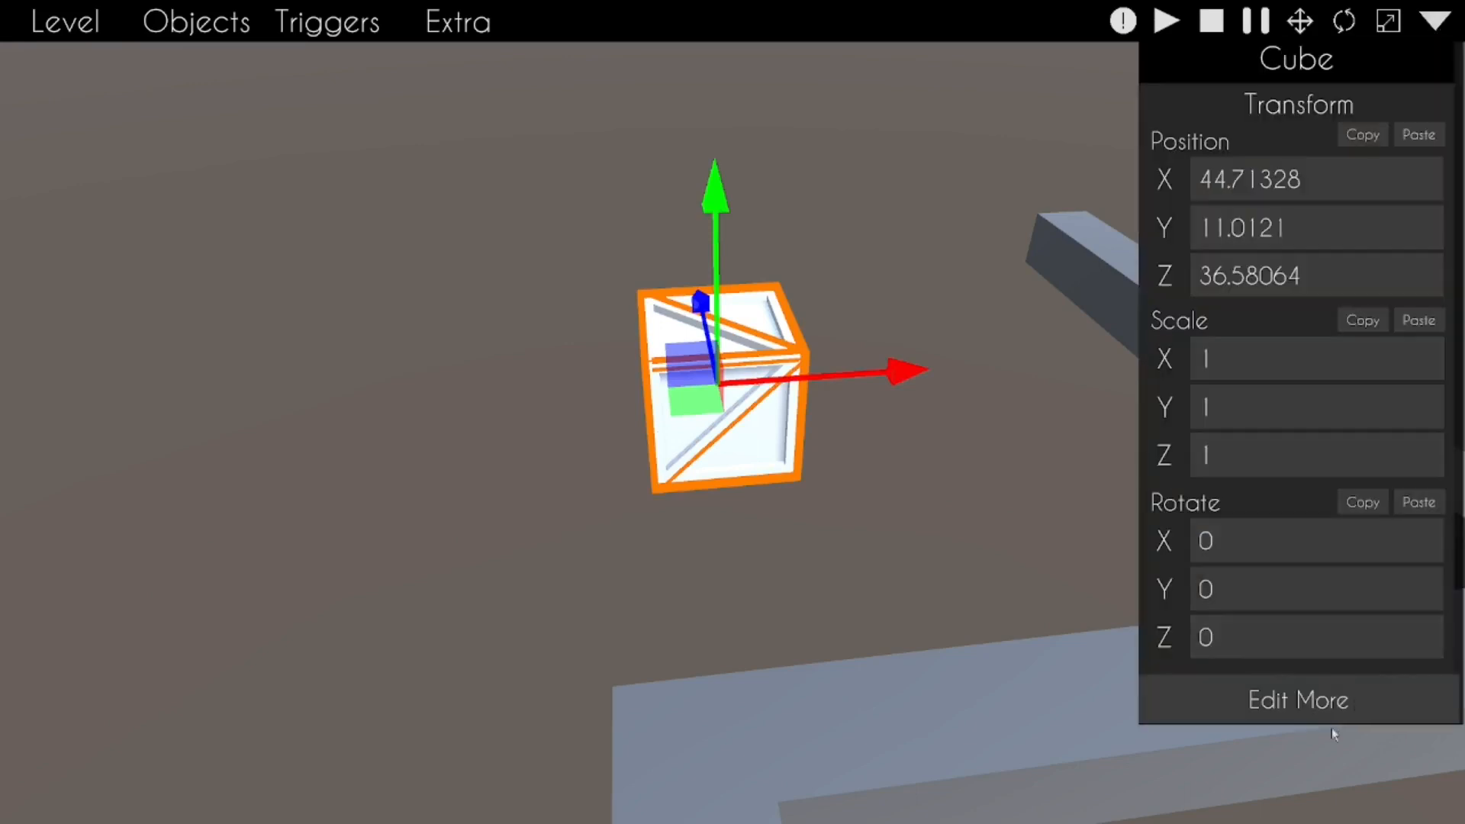
left_click(1331, 718)
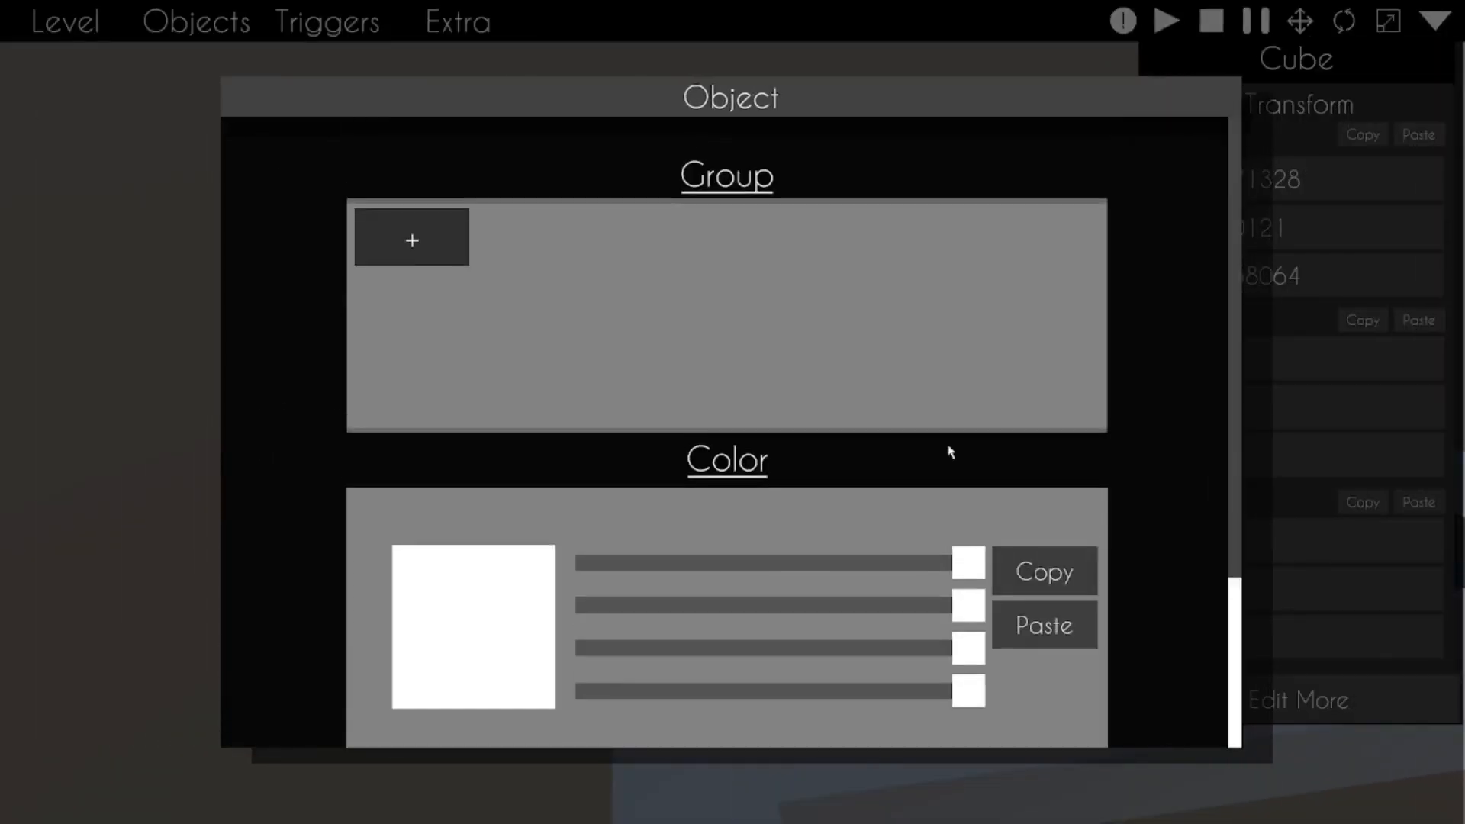
scroll(916, 458, "down", 3)
left_click_drag(794, 475, 652, 482)
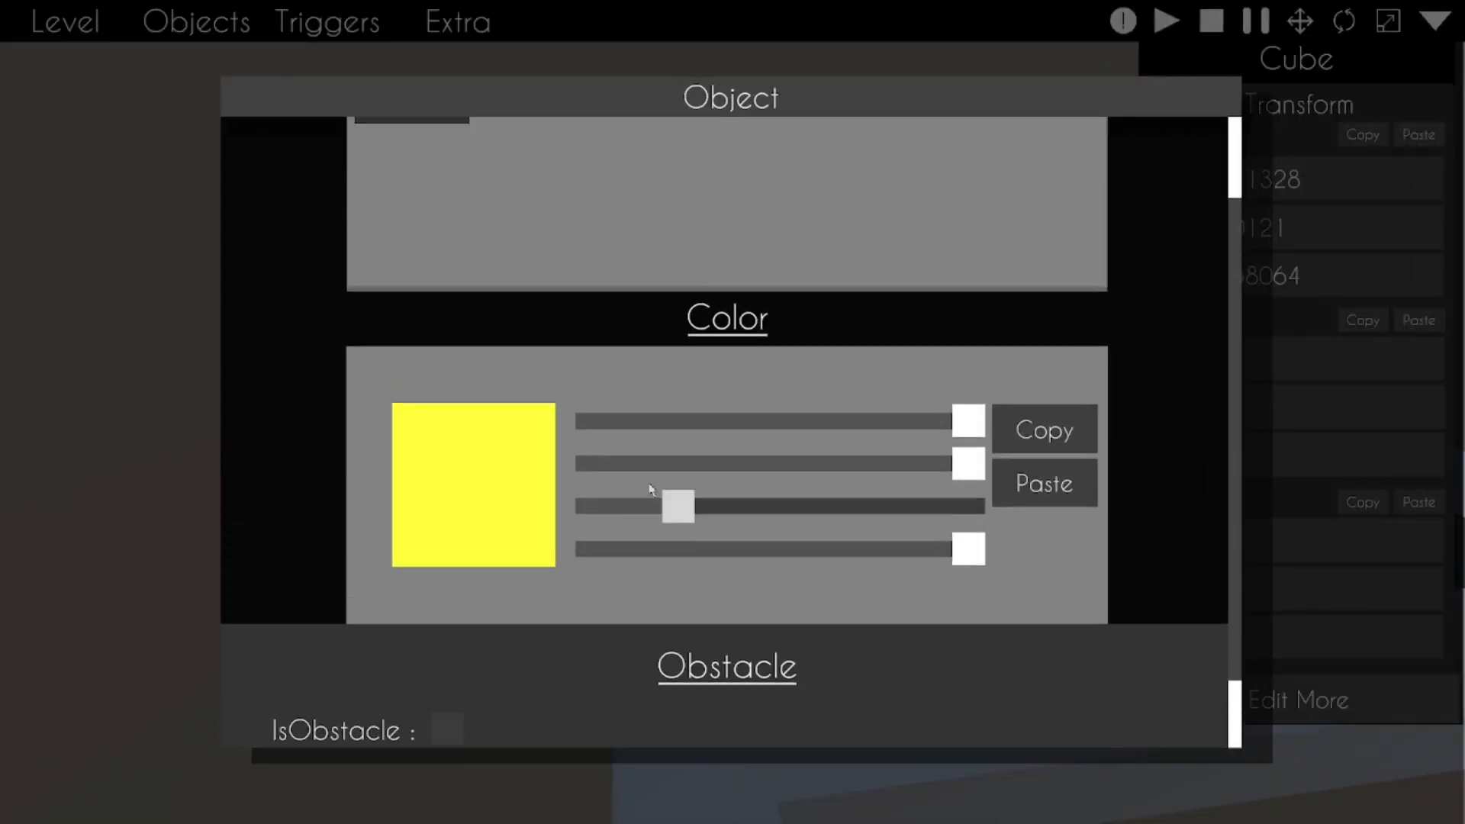
scroll(580, 602, "down", 2)
left_click(445, 636)
scroll(1118, 615, "up", 3)
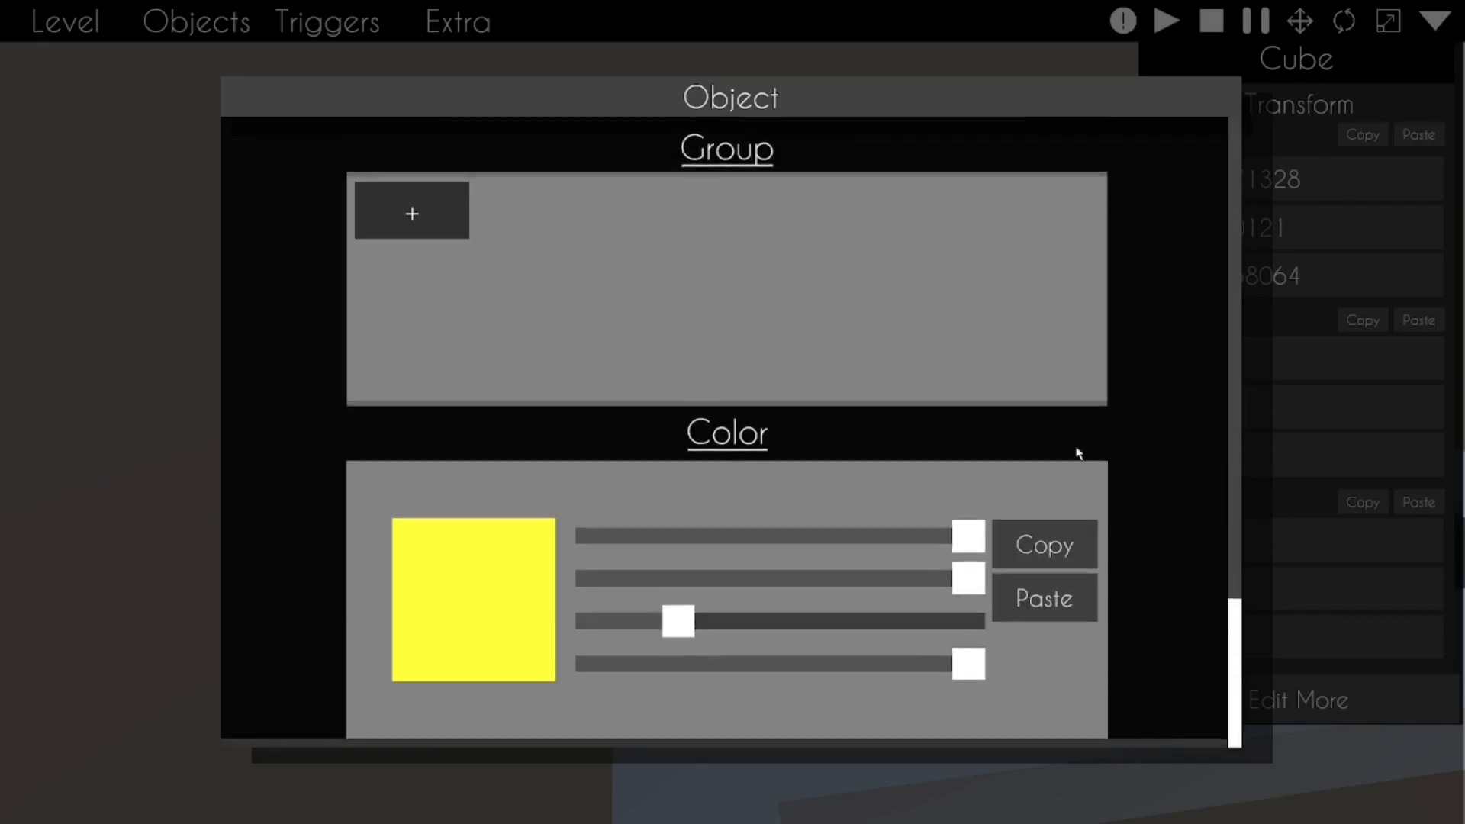
scroll(785, 608, "down", 3)
left_click(817, 691)
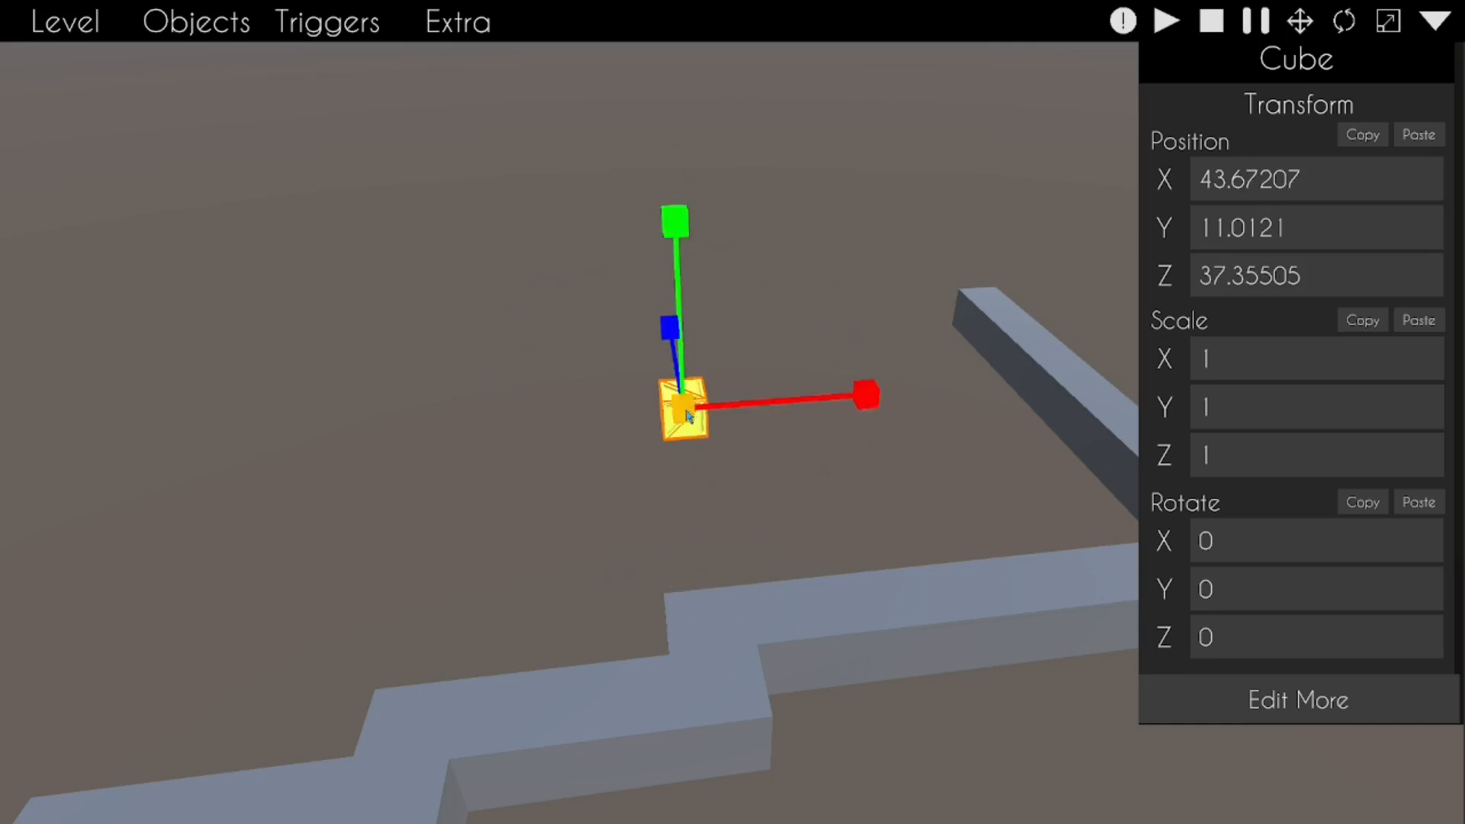
Step: Stretch the crate to a scale of about 16.66 × 1.21 × 4.84, rotate it freely and delete it
left_click_drag(847, 398, 1359, 378)
left_click_drag(675, 222, 681, 367)
key("e")
left_click_drag(702, 496, 1002, 396)
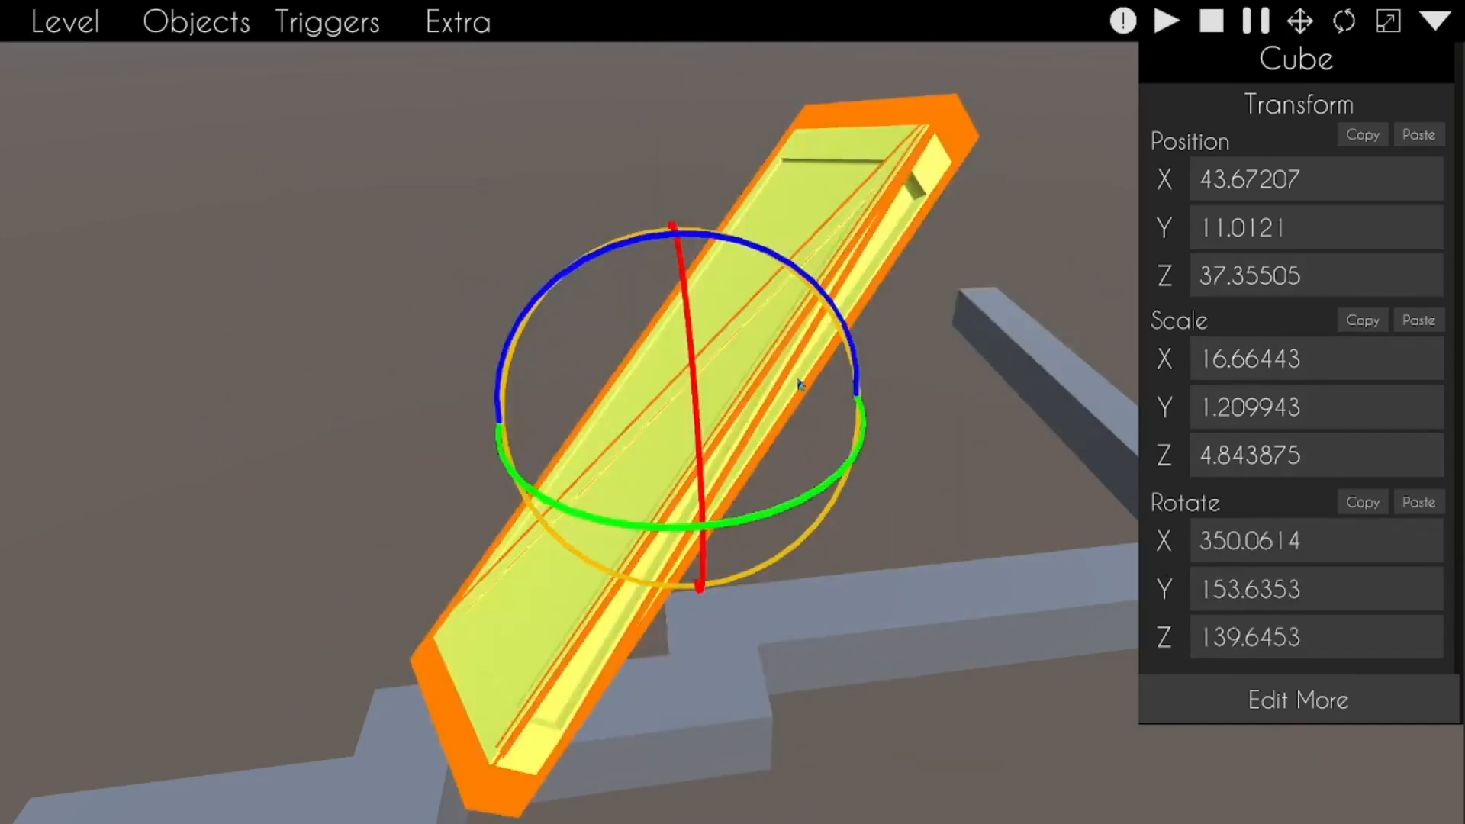
key("Delete")
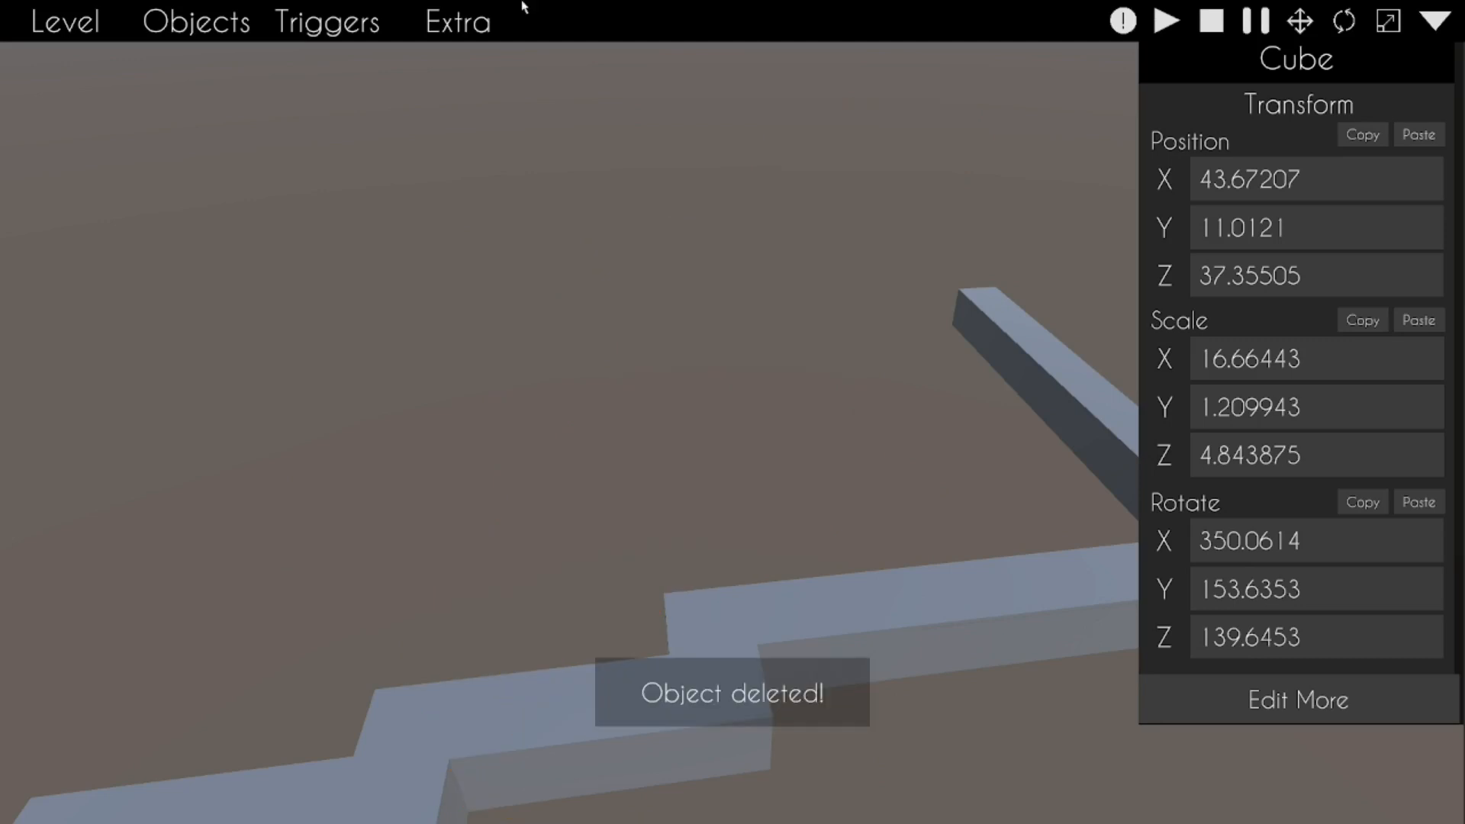
Step: Spawn the wall and roof objects from the level's resources
left_click(515, 23)
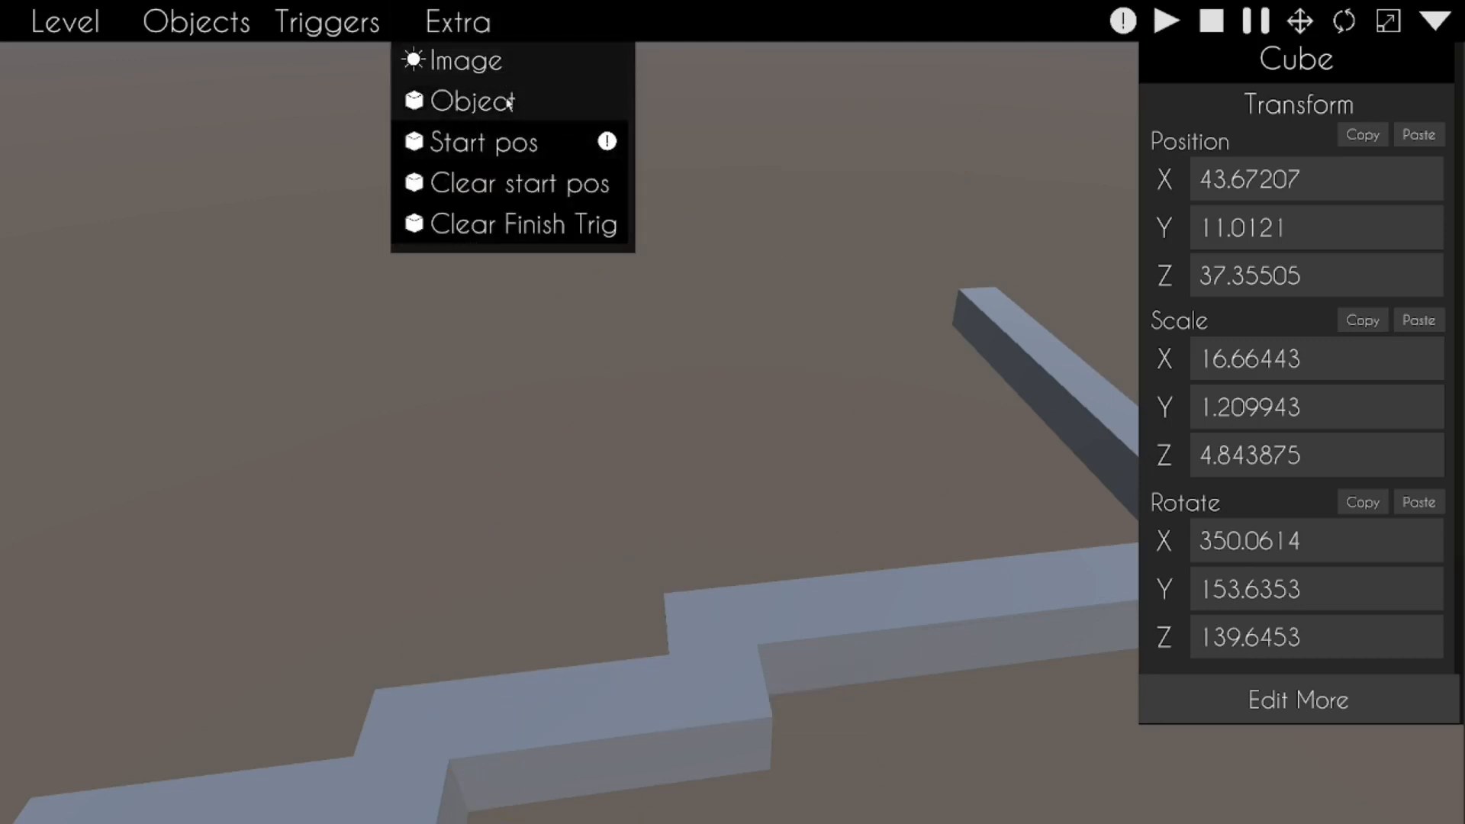
left_click(509, 103)
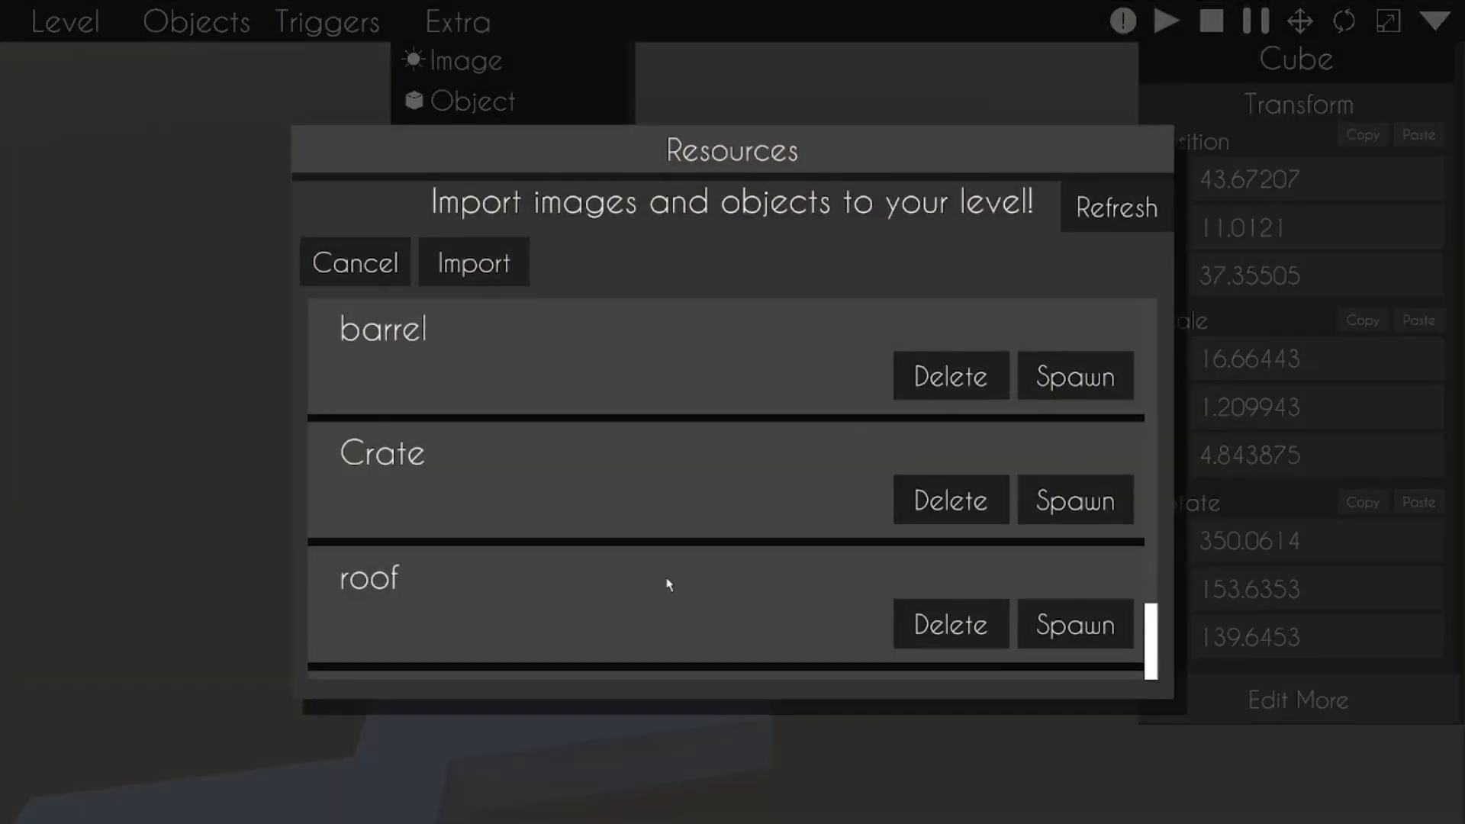
scroll(714, 538, "down", 3)
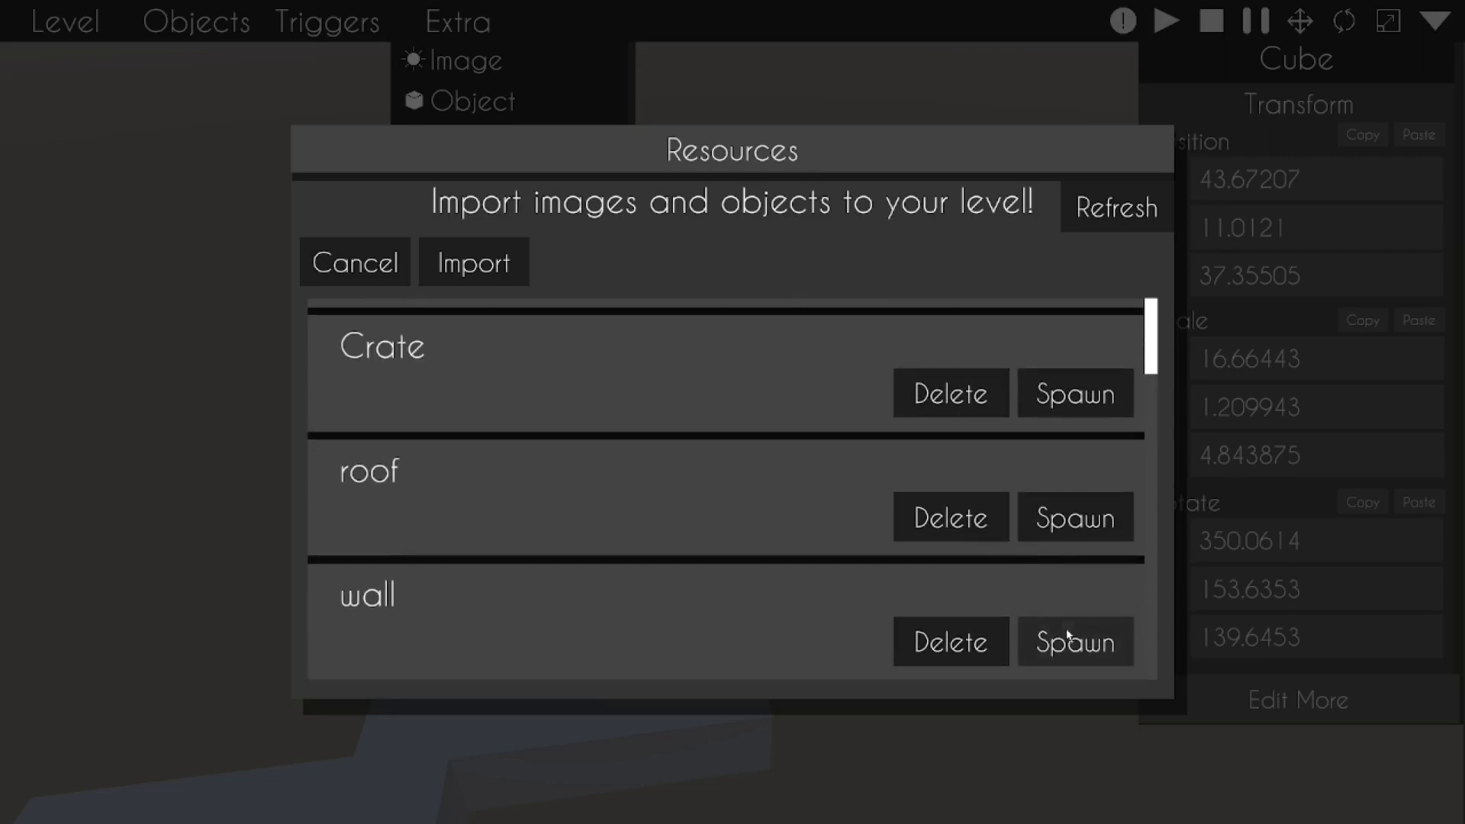
left_click(1074, 641)
left_click(464, 101)
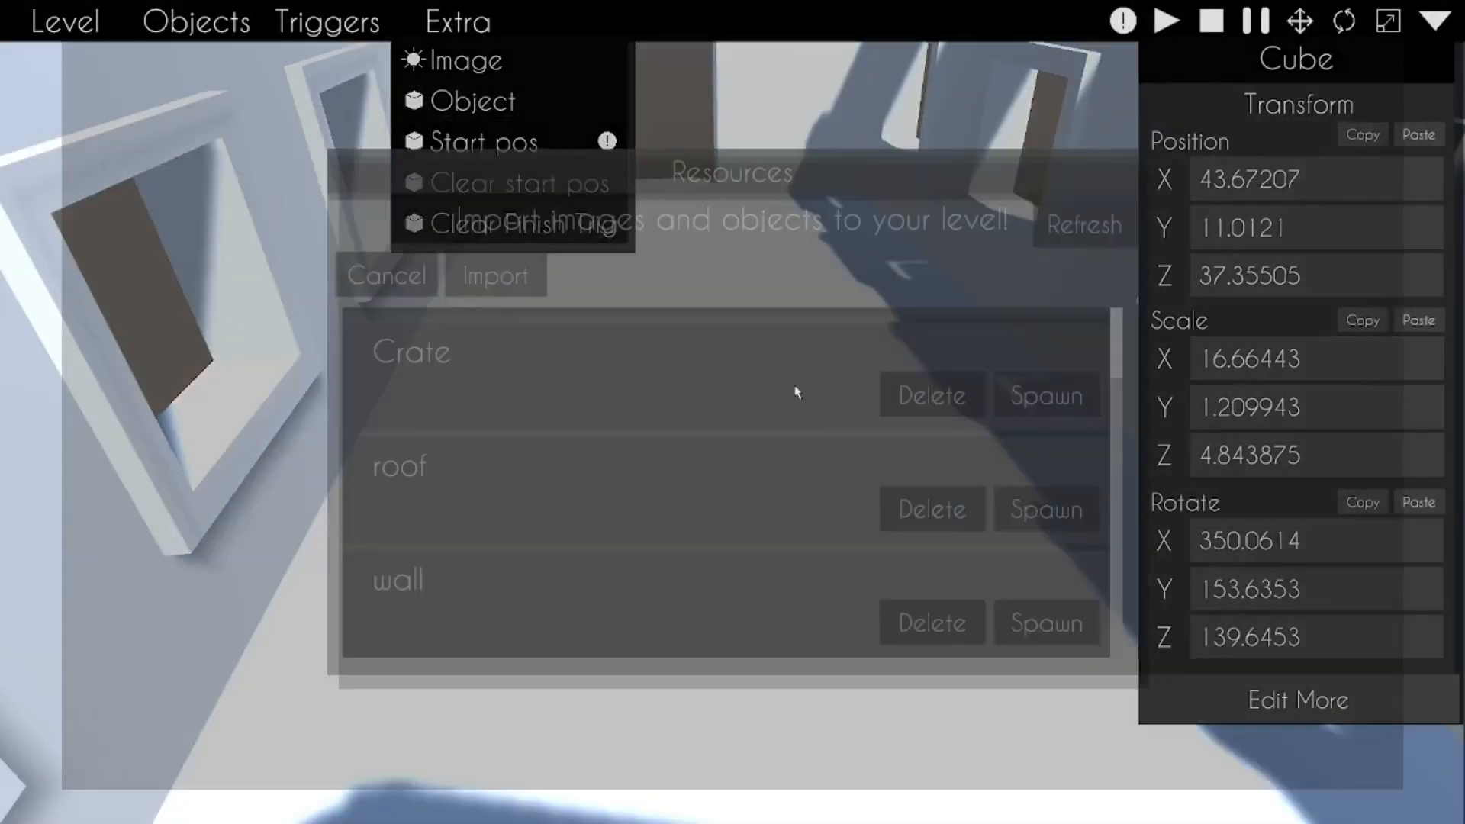
left_click(1072, 518)
Step: Lift the roof object onto the walls, to a Y position of about 20.6
key("s")
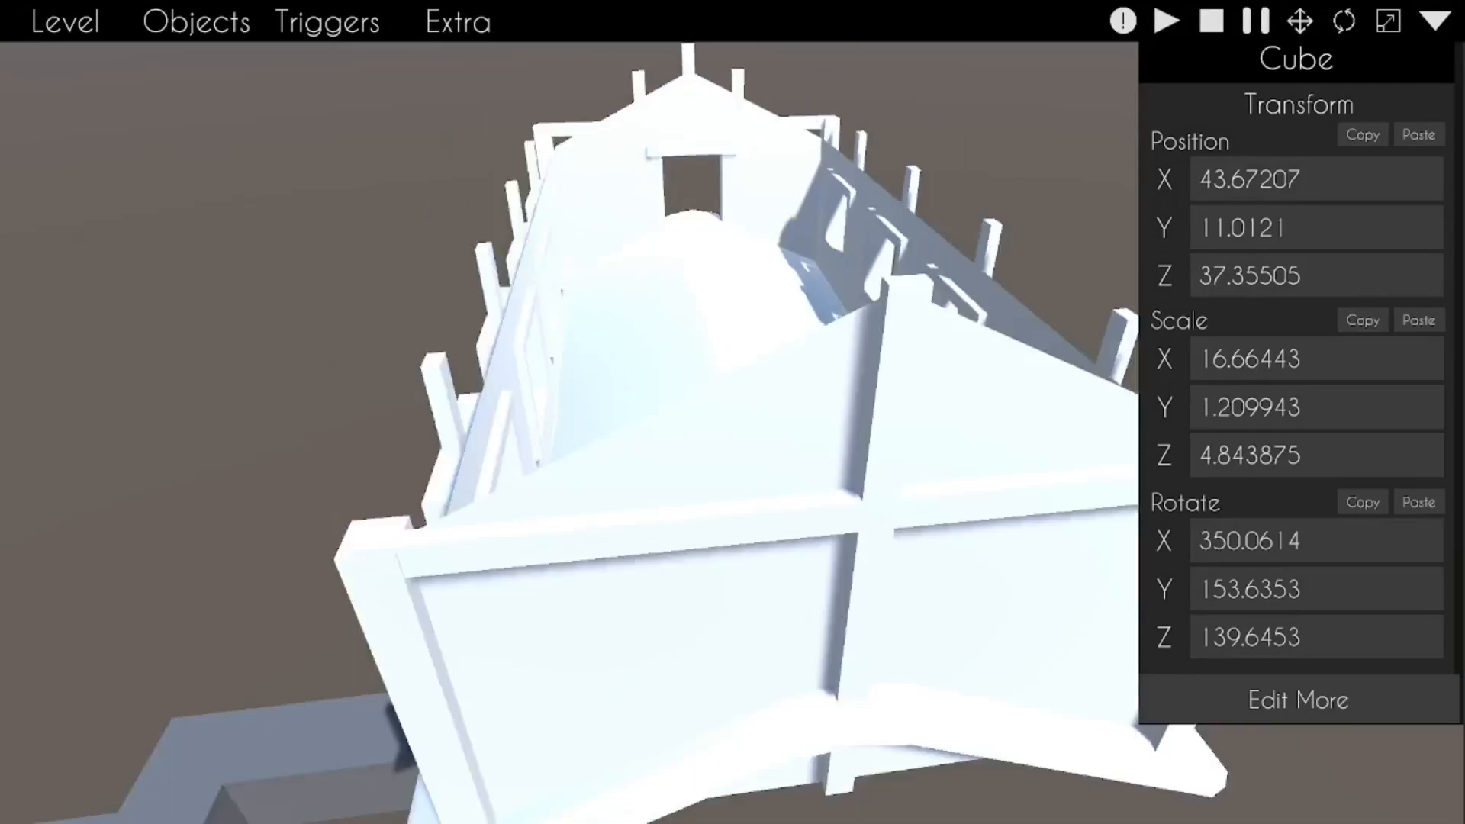
right_click_drag(733, 412, 742, 561)
left_click(741, 564)
key("s")
key("a")
right_click_drag(725, 464, 634, 325)
key("w")
left_click_drag(634, 324, 631, 182)
left_click(603, 181)
Step: Examine how the roof fits the walls from outside and inside the house
right_click_drag(603, 182, 534, 68)
key("a")
right_click_drag(733, 412, 846, 309)
key("w")
key("s")
key("d")
right_click_drag(1328, 52, 1264, 63)
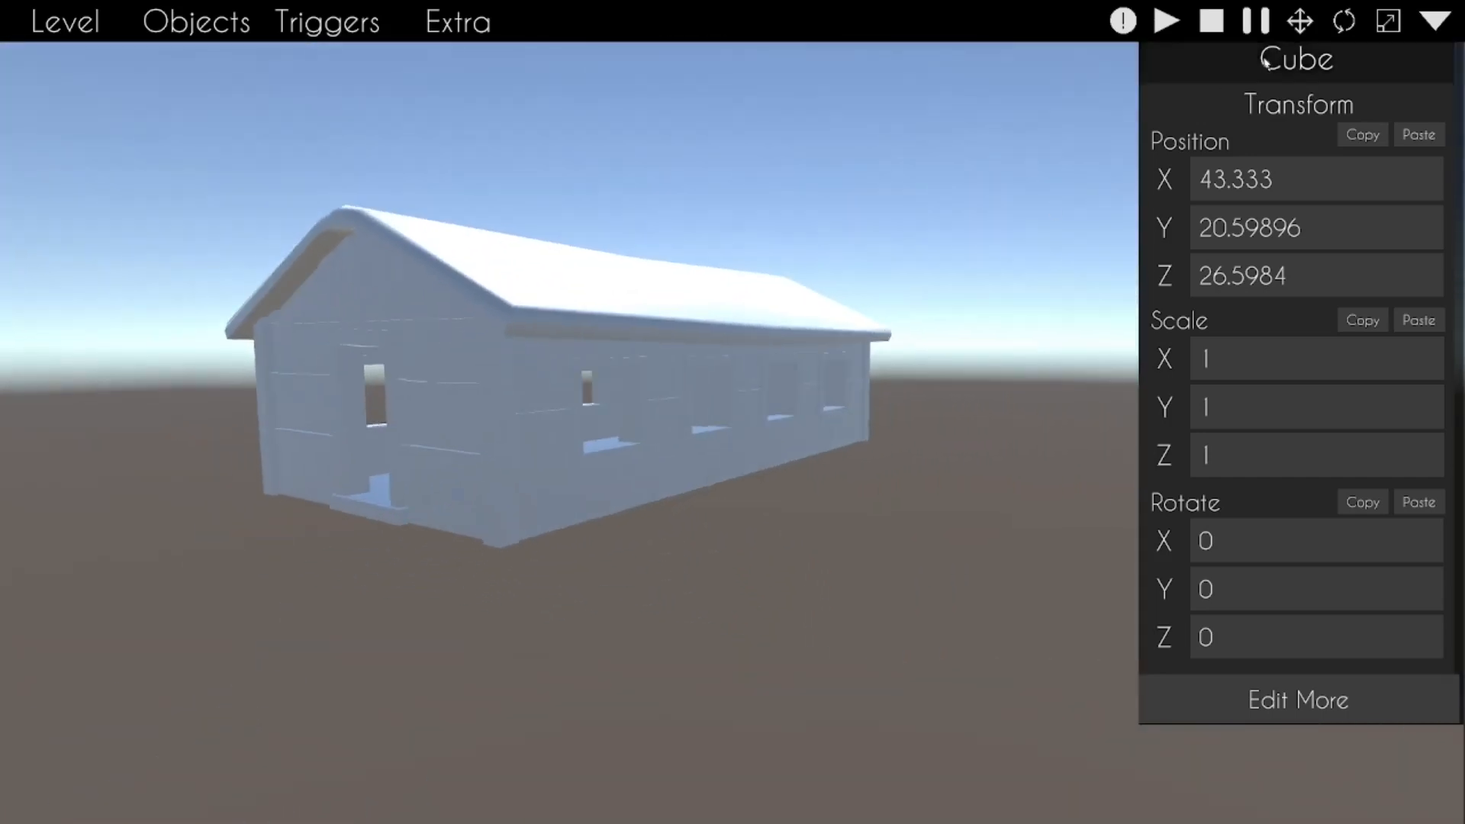
left_click(1440, 18)
right_click_drag(733, 412, 682, 260)
key("w")
key("e")
key("a")
key("q")
key("w")
key("w")
key("e")
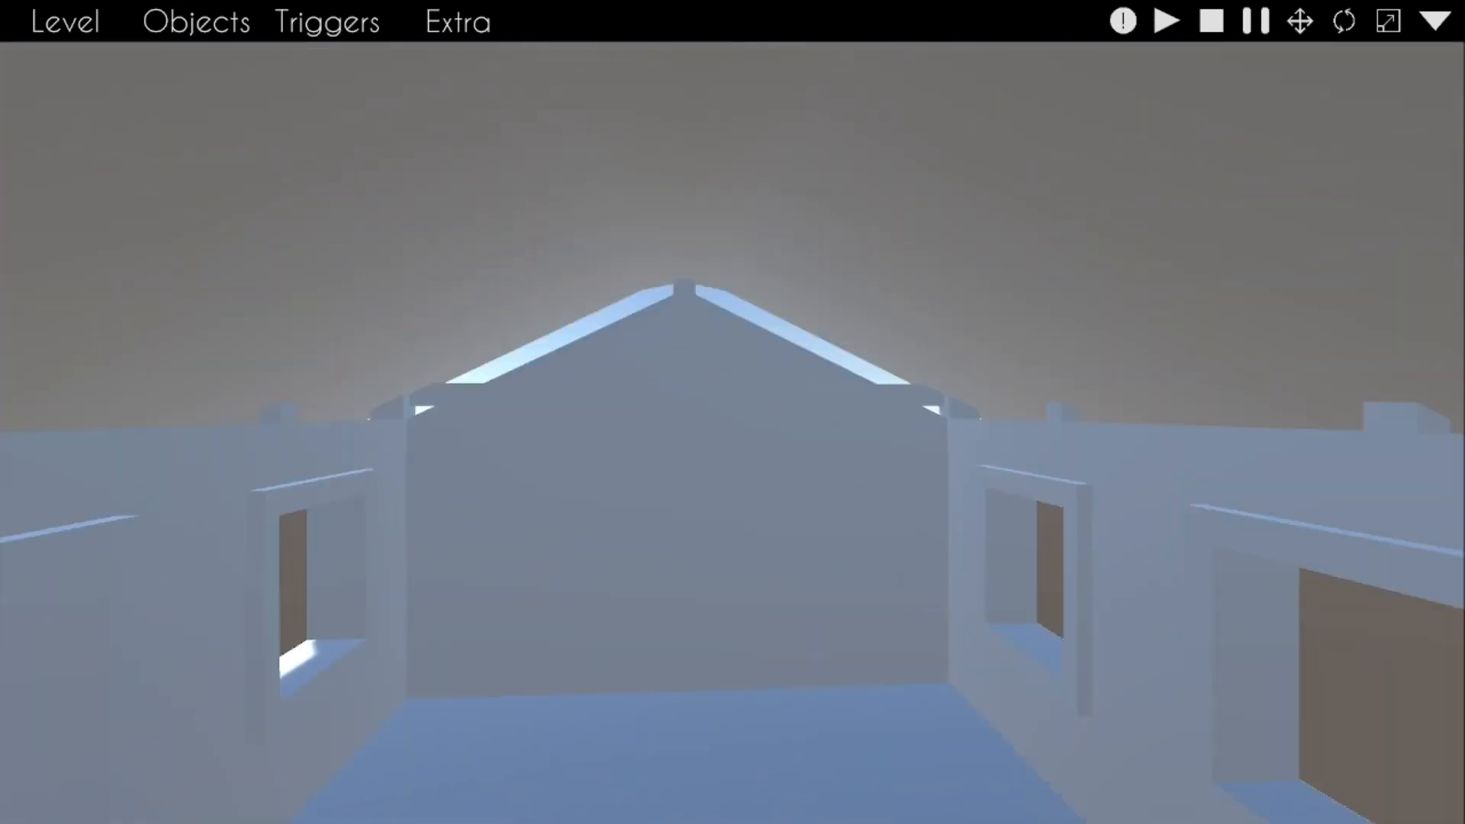
Step: Raise the roof slightly to a Y position of about 20.66
left_click(682, 257)
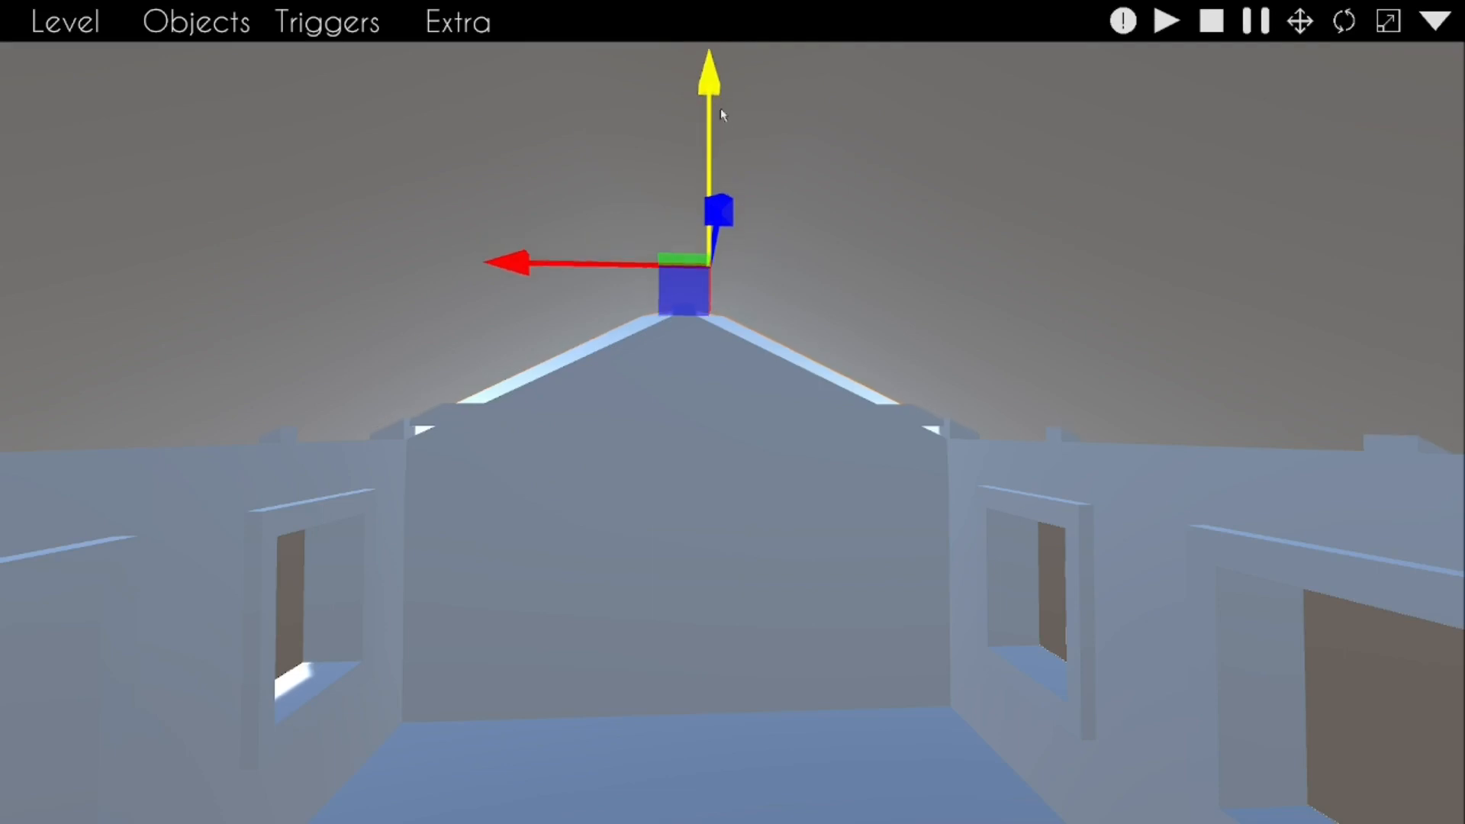
key("e")
right_click_drag(735, 200, 723, 407)
key("d")
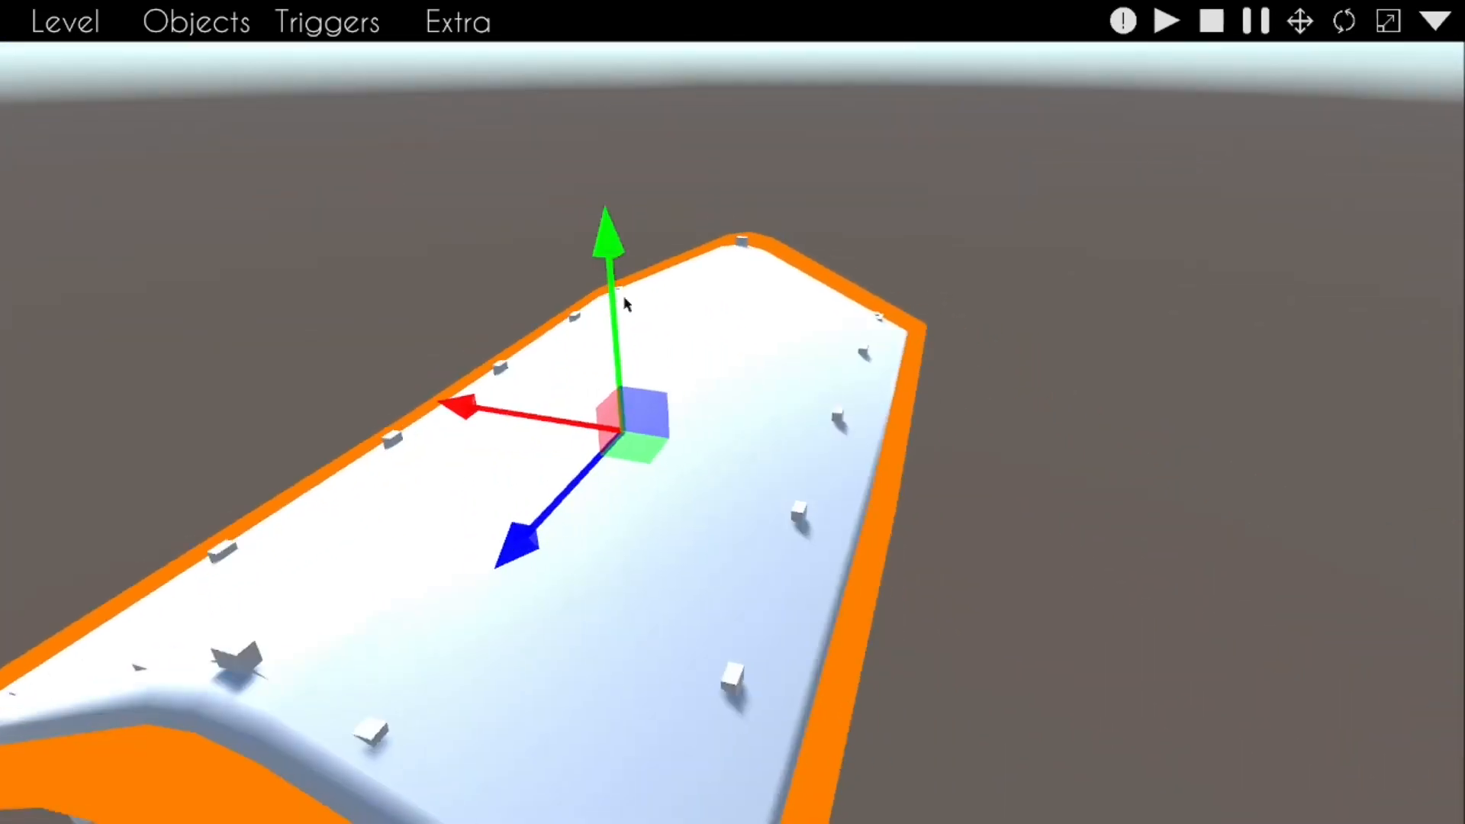
left_click_drag(613, 287, 612, 264)
Step: Recolor the house's wall object red and apply the change
left_click(1114, 474)
key("d")
right_click_drag(1114, 474, 1008, 503)
key("d")
right_click_drag(977, 568, 1068, 412)
key("w")
key("a")
key("w")
key("s")
key("d")
left_click(954, 359)
left_click(1434, 25)
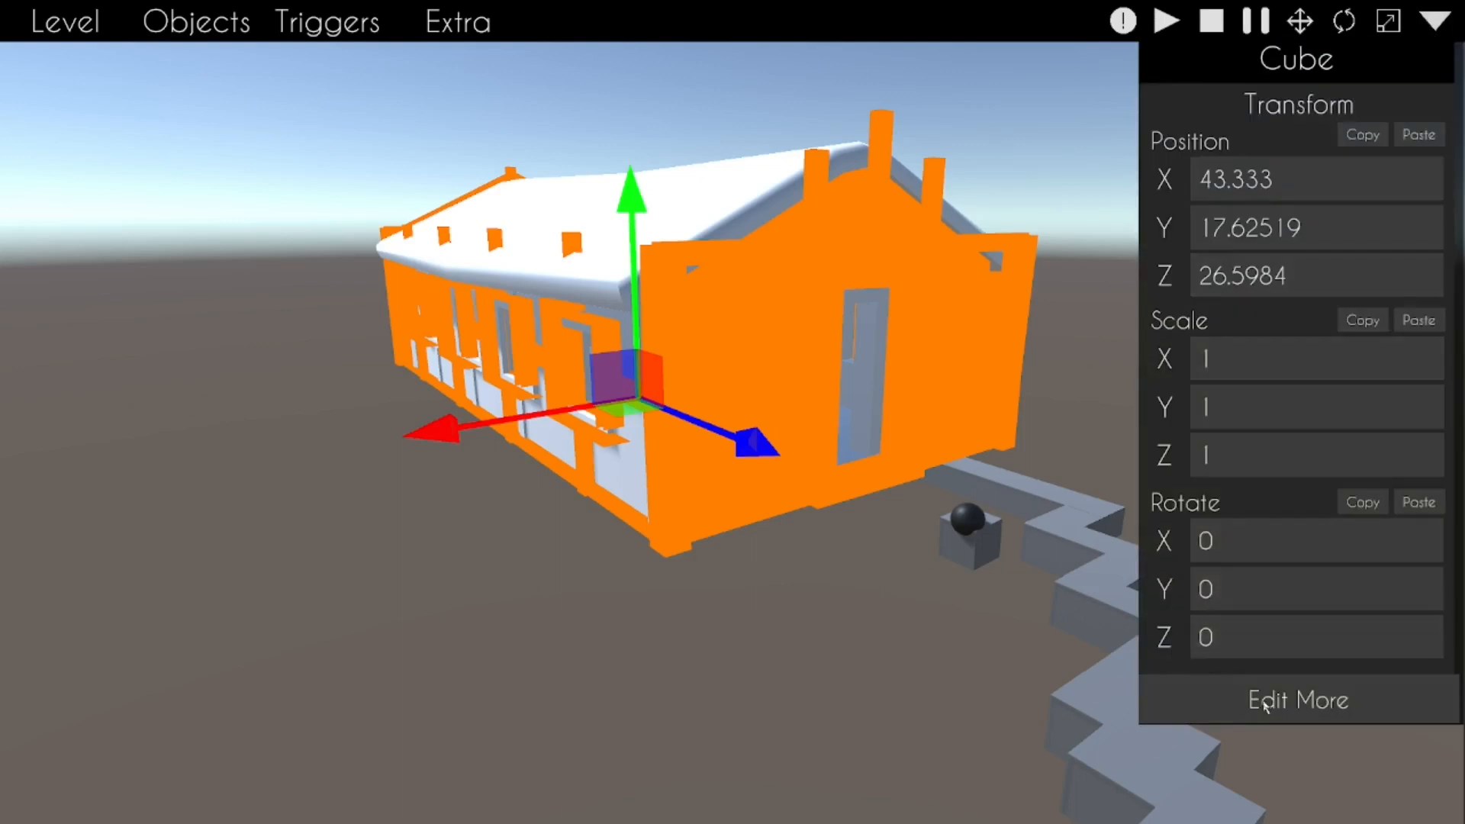
left_click(1265, 705)
left_click_drag(967, 369, 843, 370)
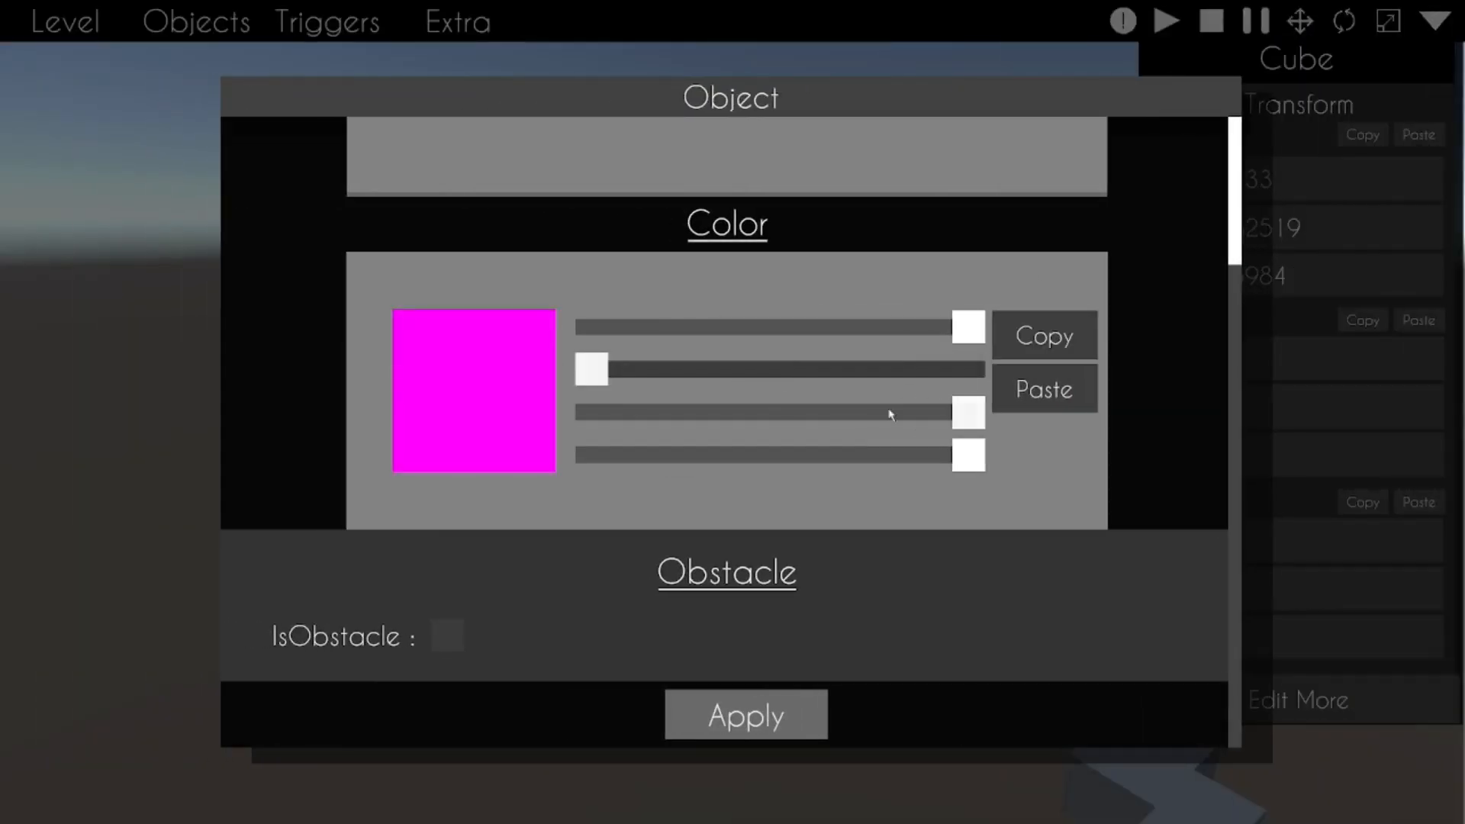
left_click(700, 698)
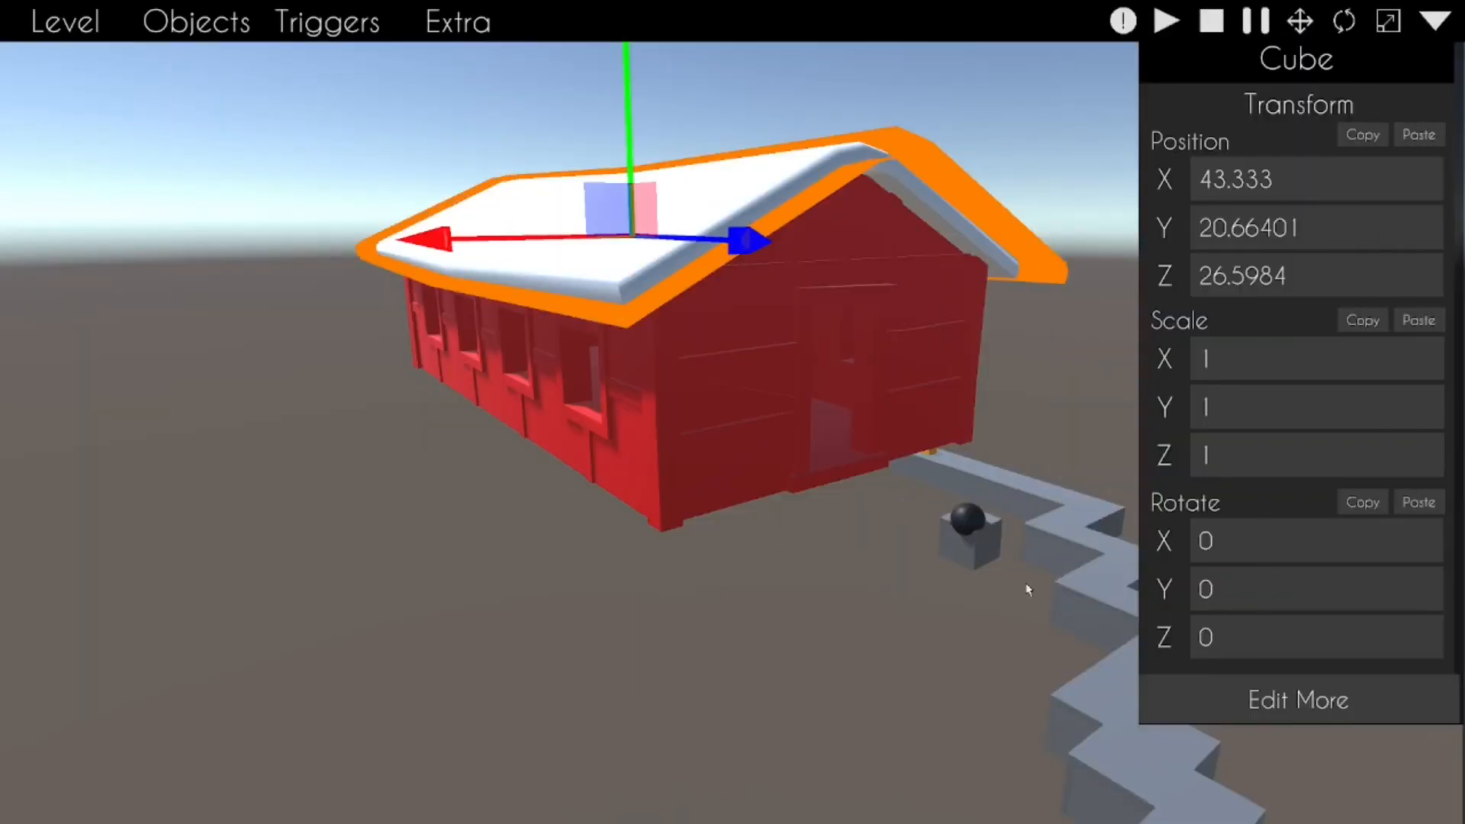
Step: Recolor the roof object red to match the walls and apply the change
left_click(1231, 696)
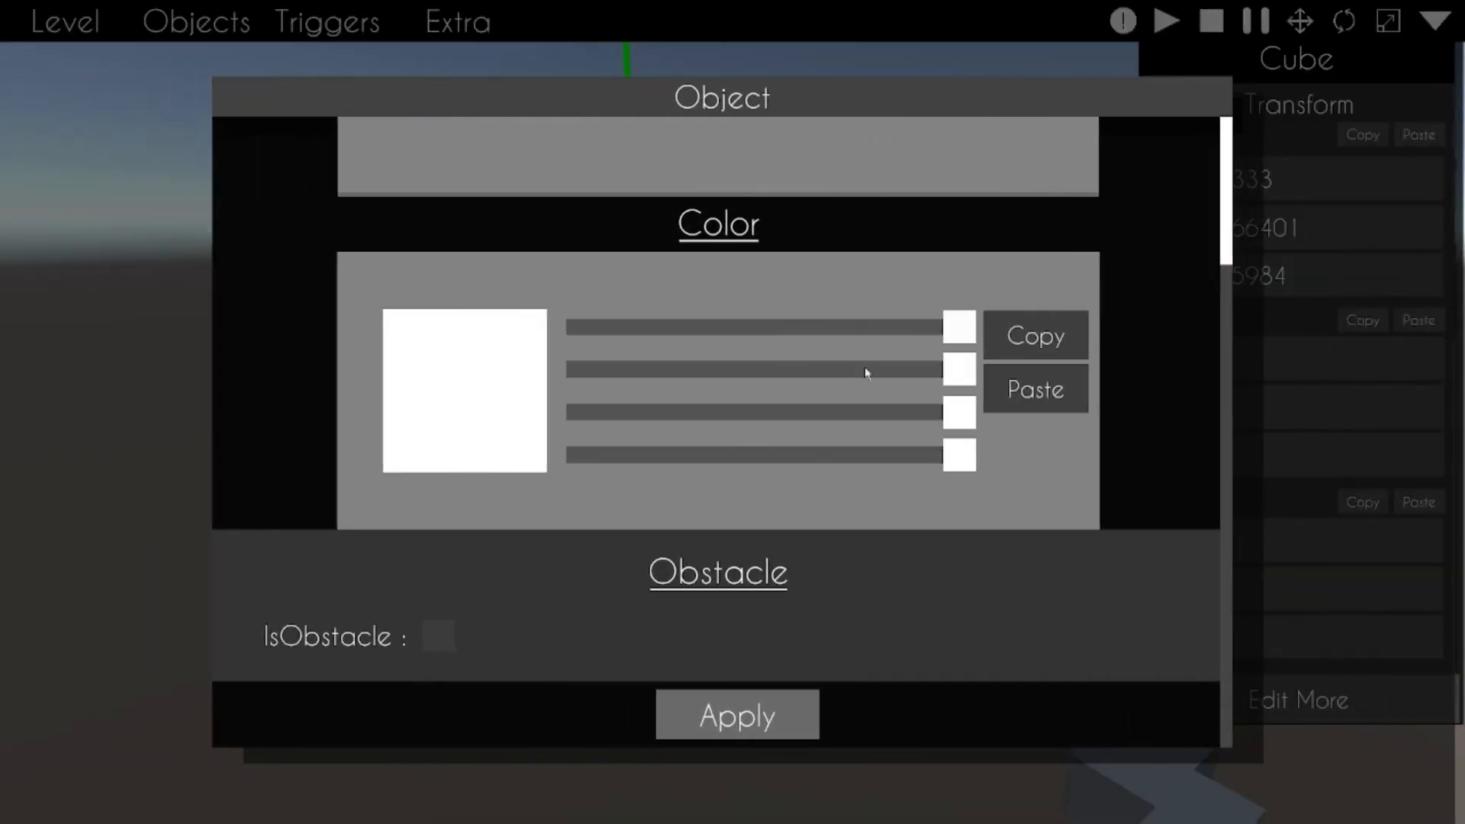
left_click(750, 731)
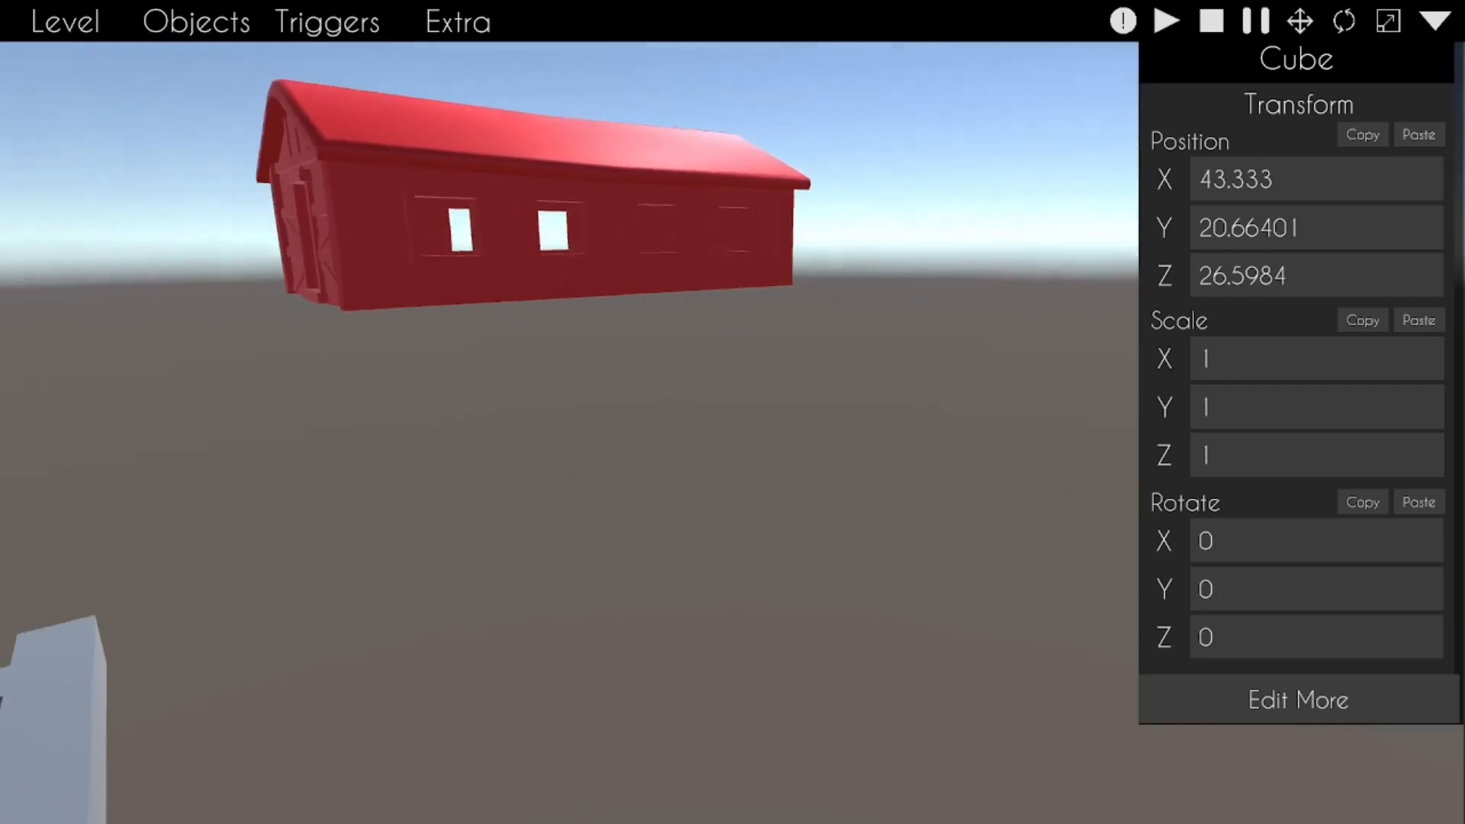
key("w")
key("a")
key("s")
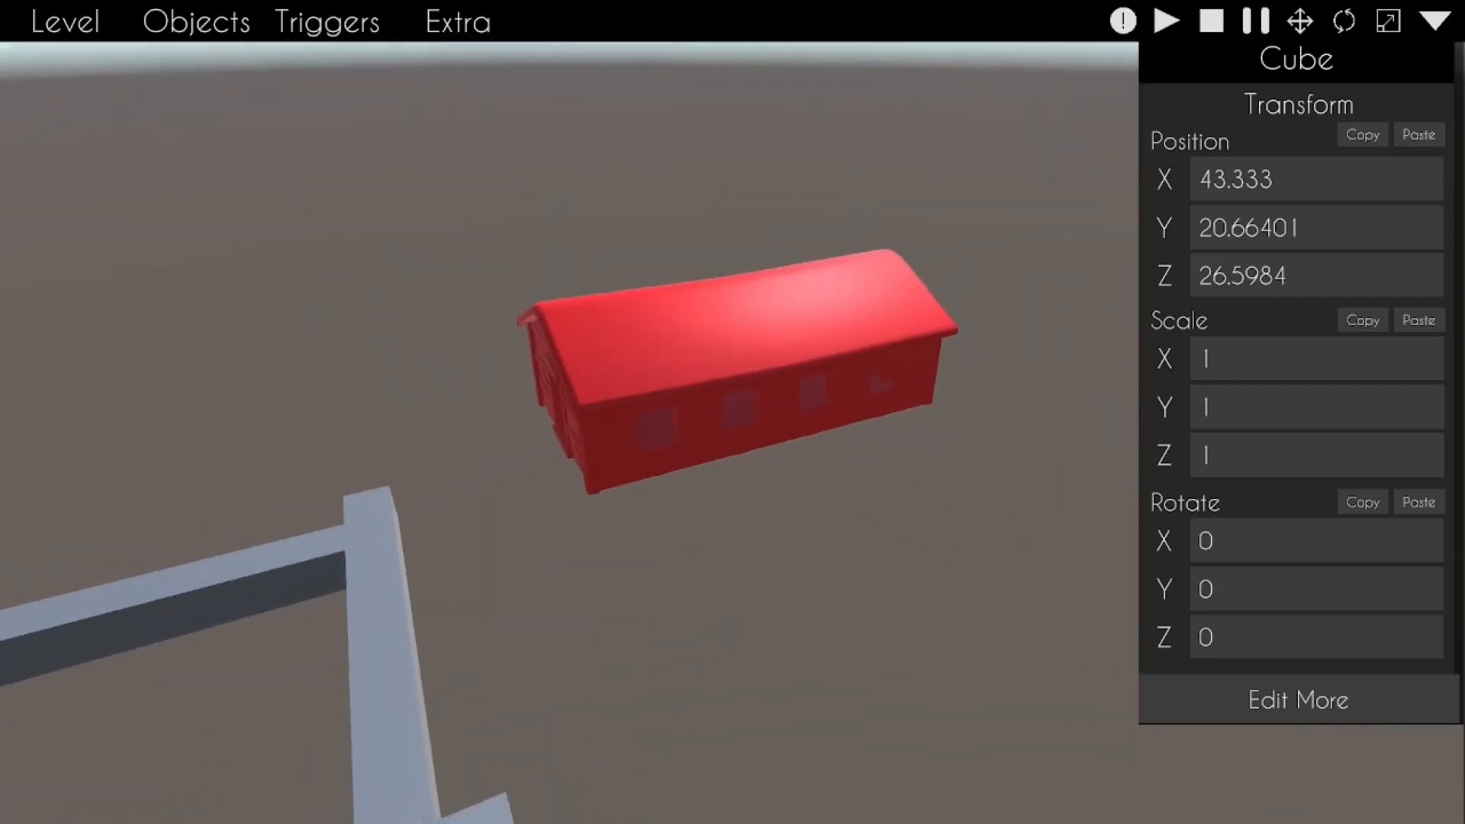
Step: Examine the red house from outside and inside, checking the gaps between the roof and walls
key("w")
key("a")
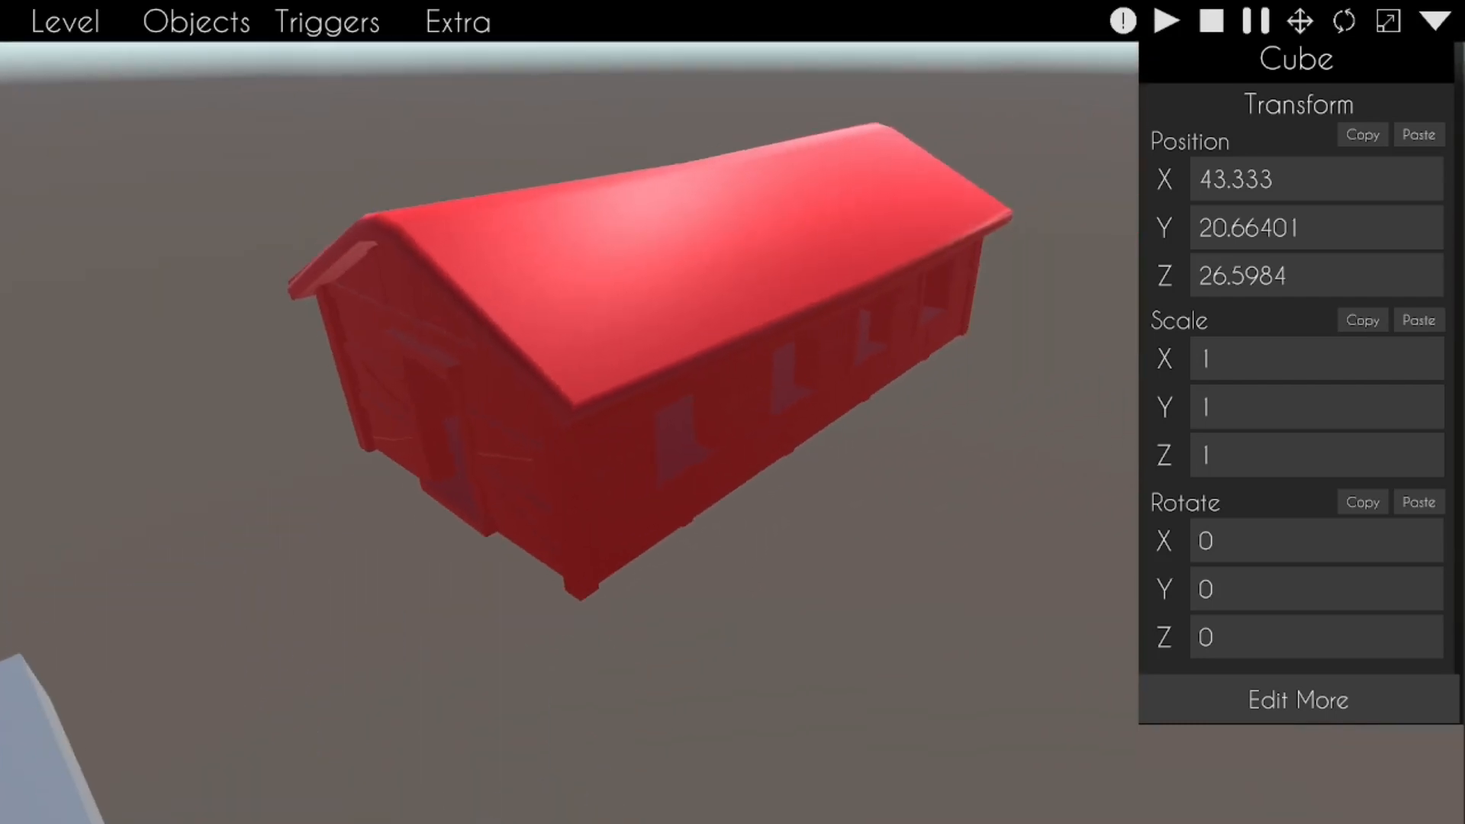
key("a")
left_click(737, 408)
left_click(1012, 647)
key("a")
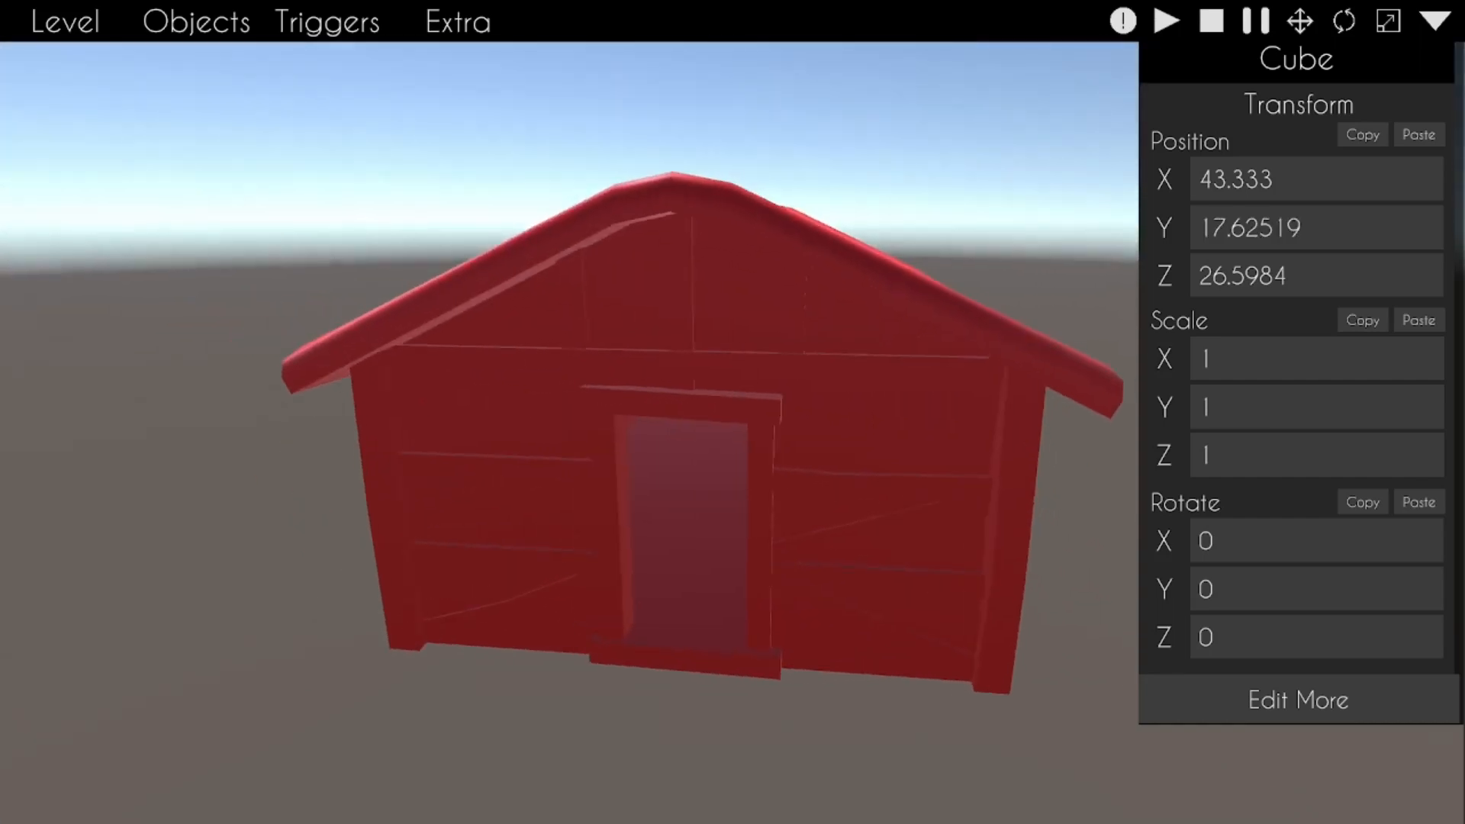
key("w")
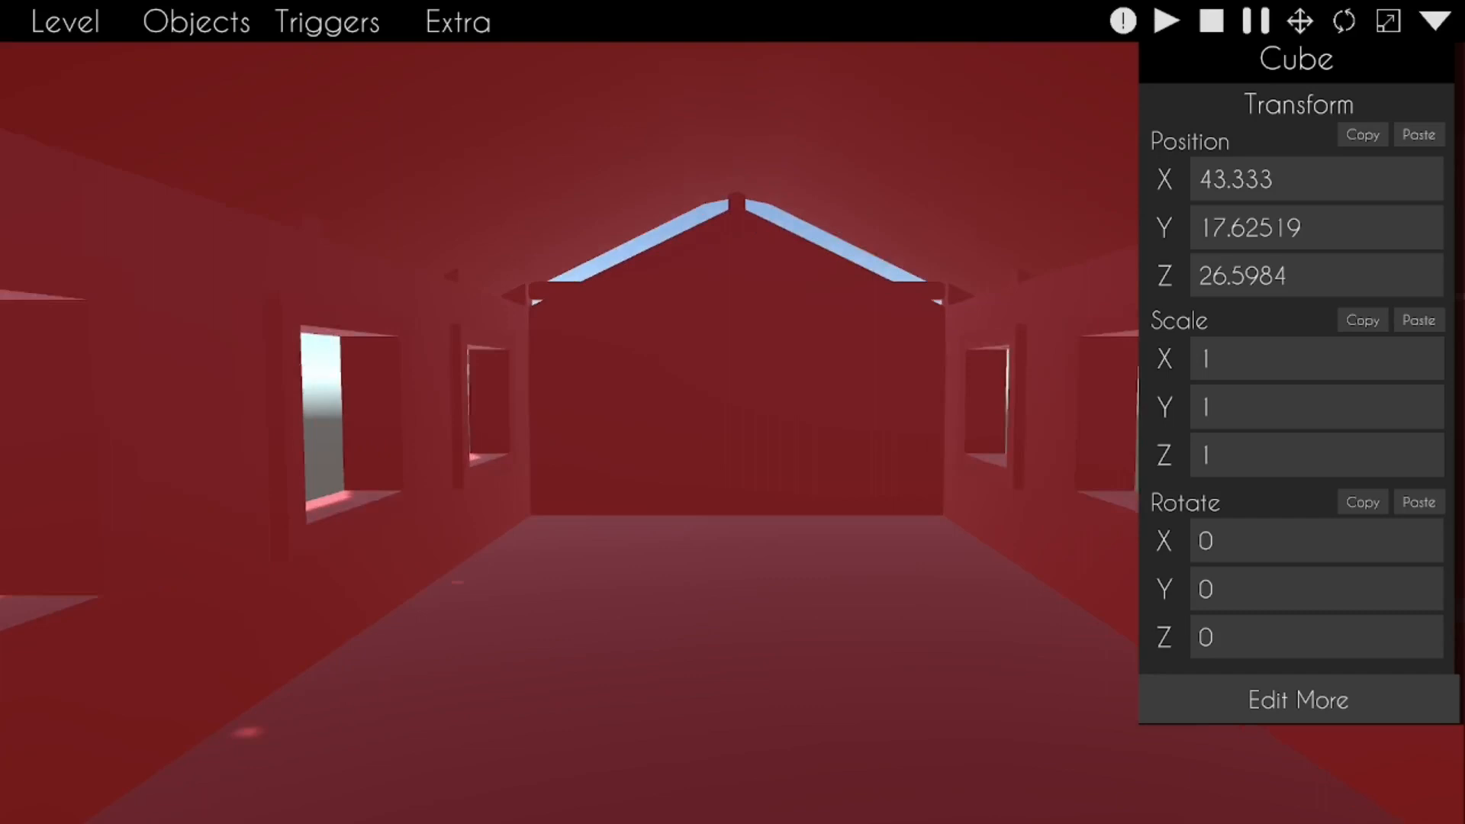
key("e")
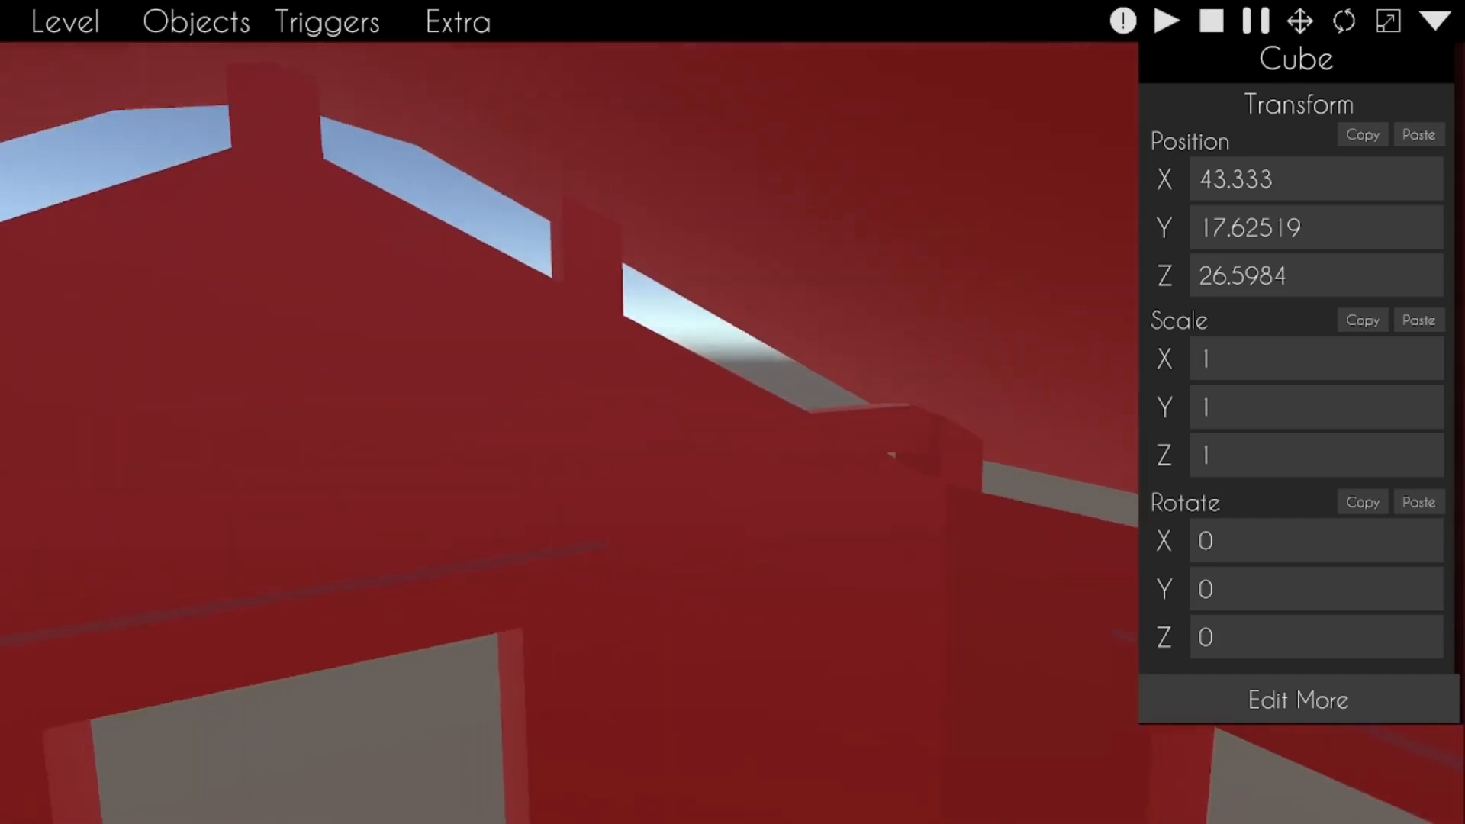
key("s")
key("a")
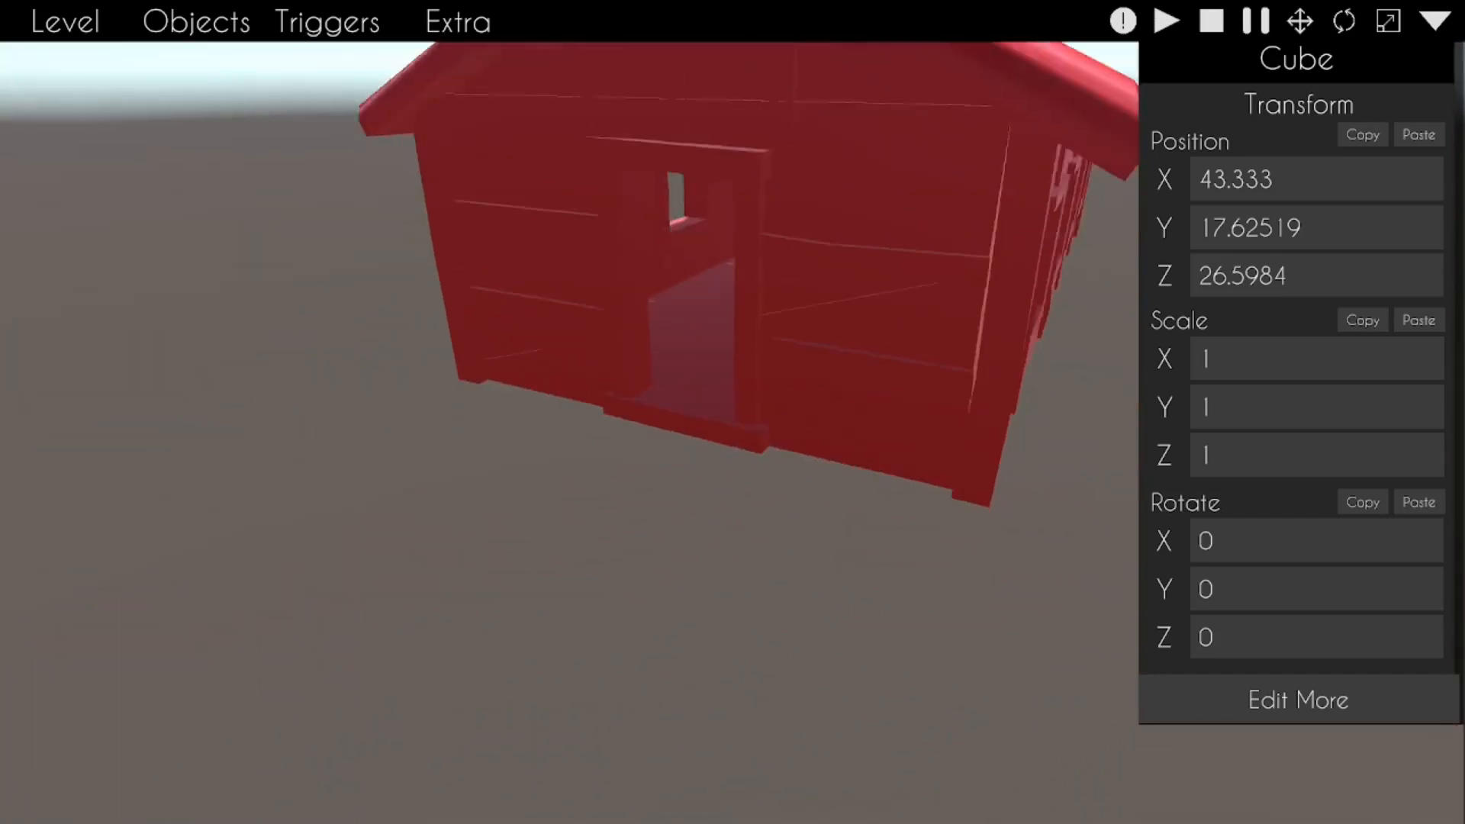
key("w")
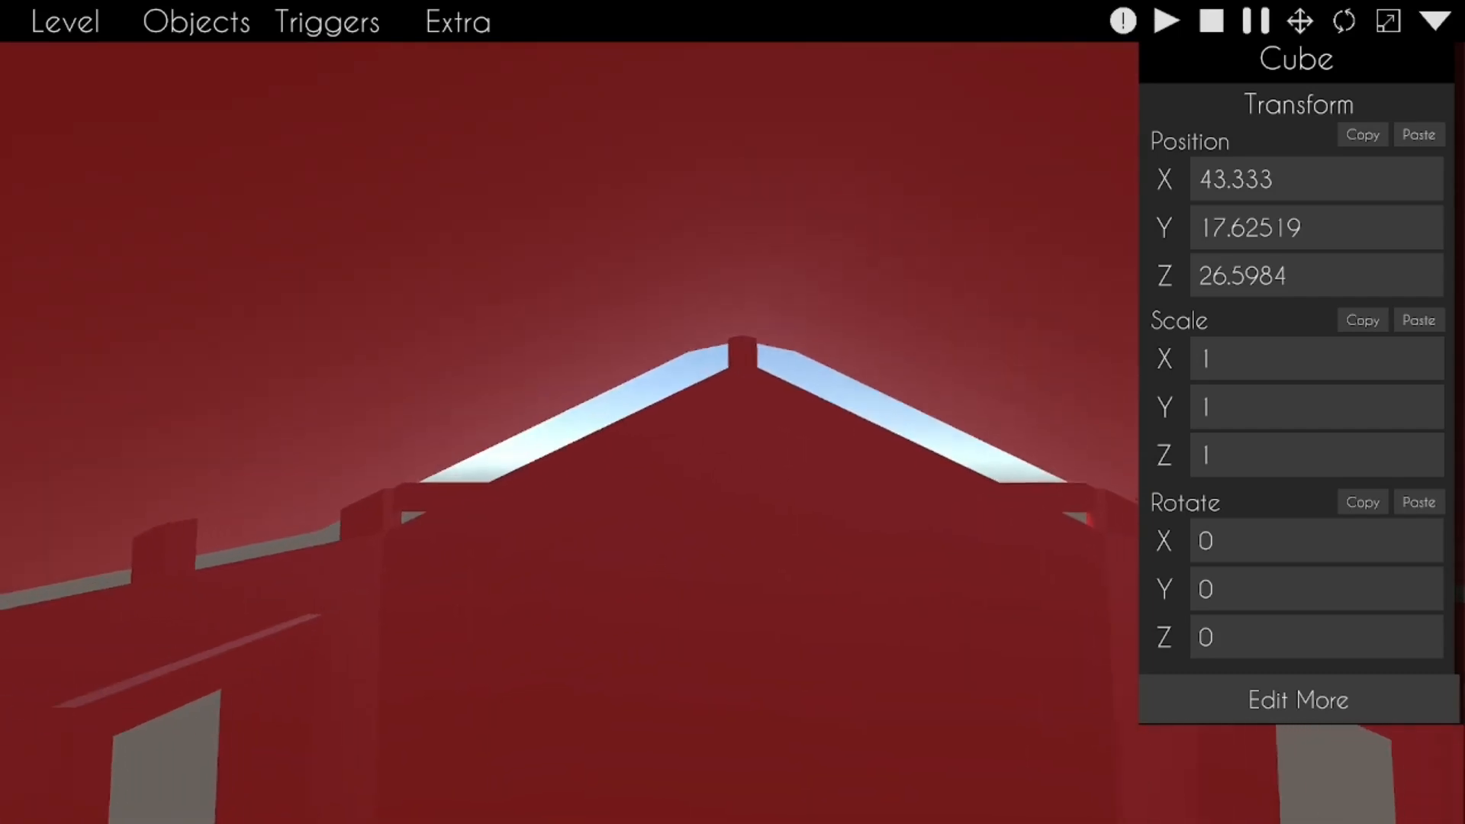
key("w")
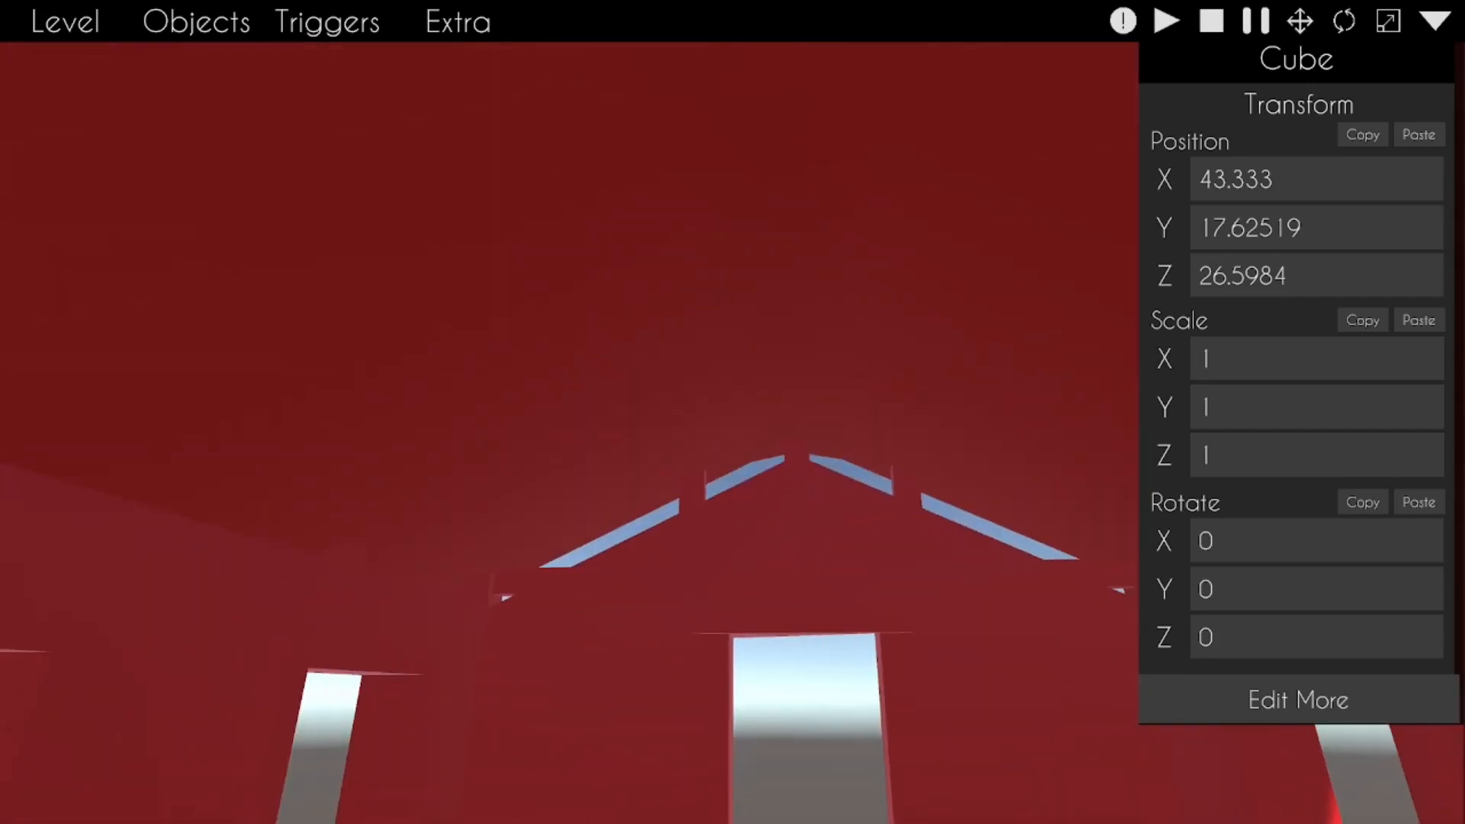
key("s")
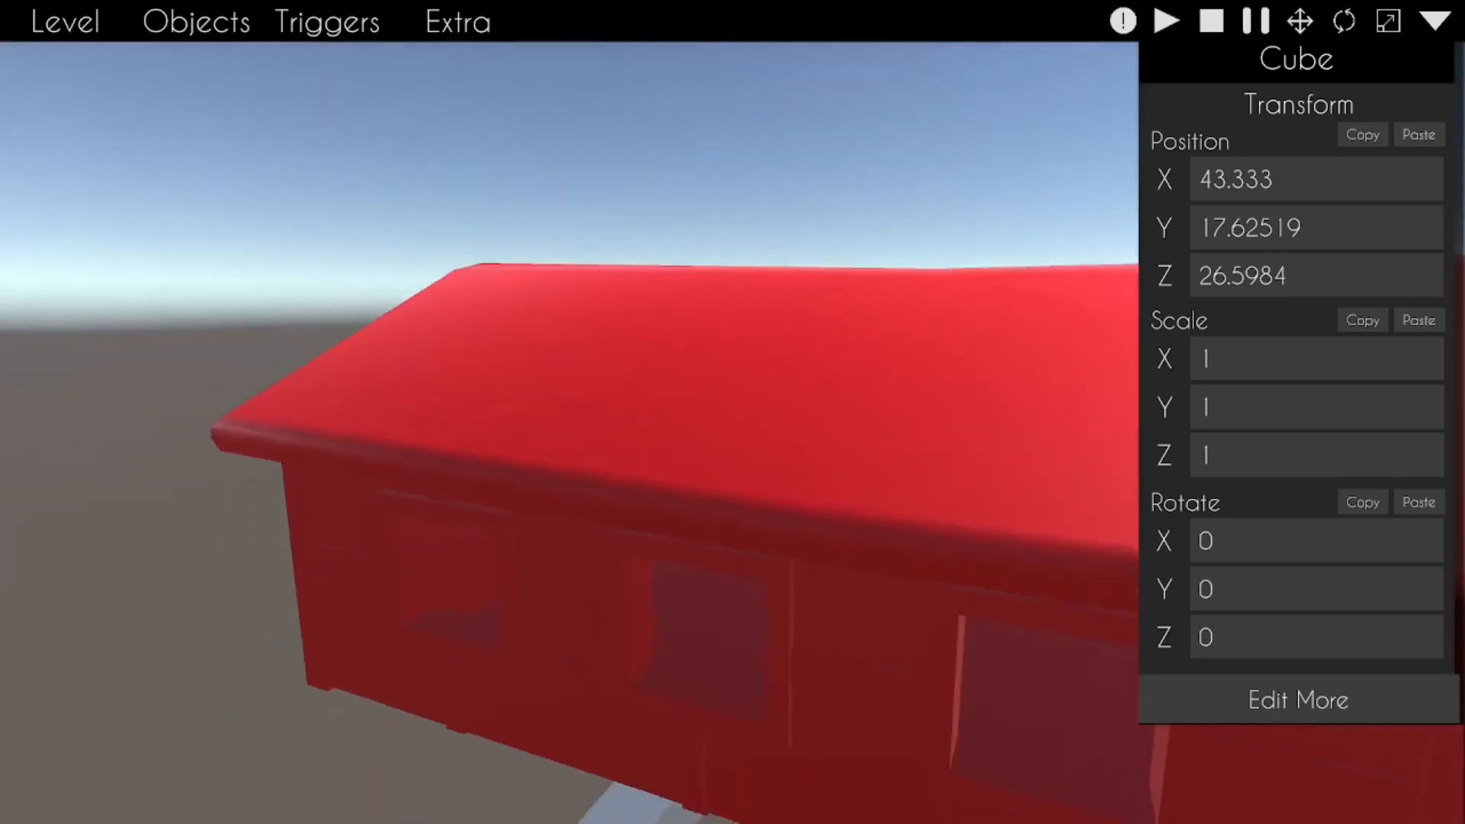
key("s")
right_click_drag(514, 706, 526, 564)
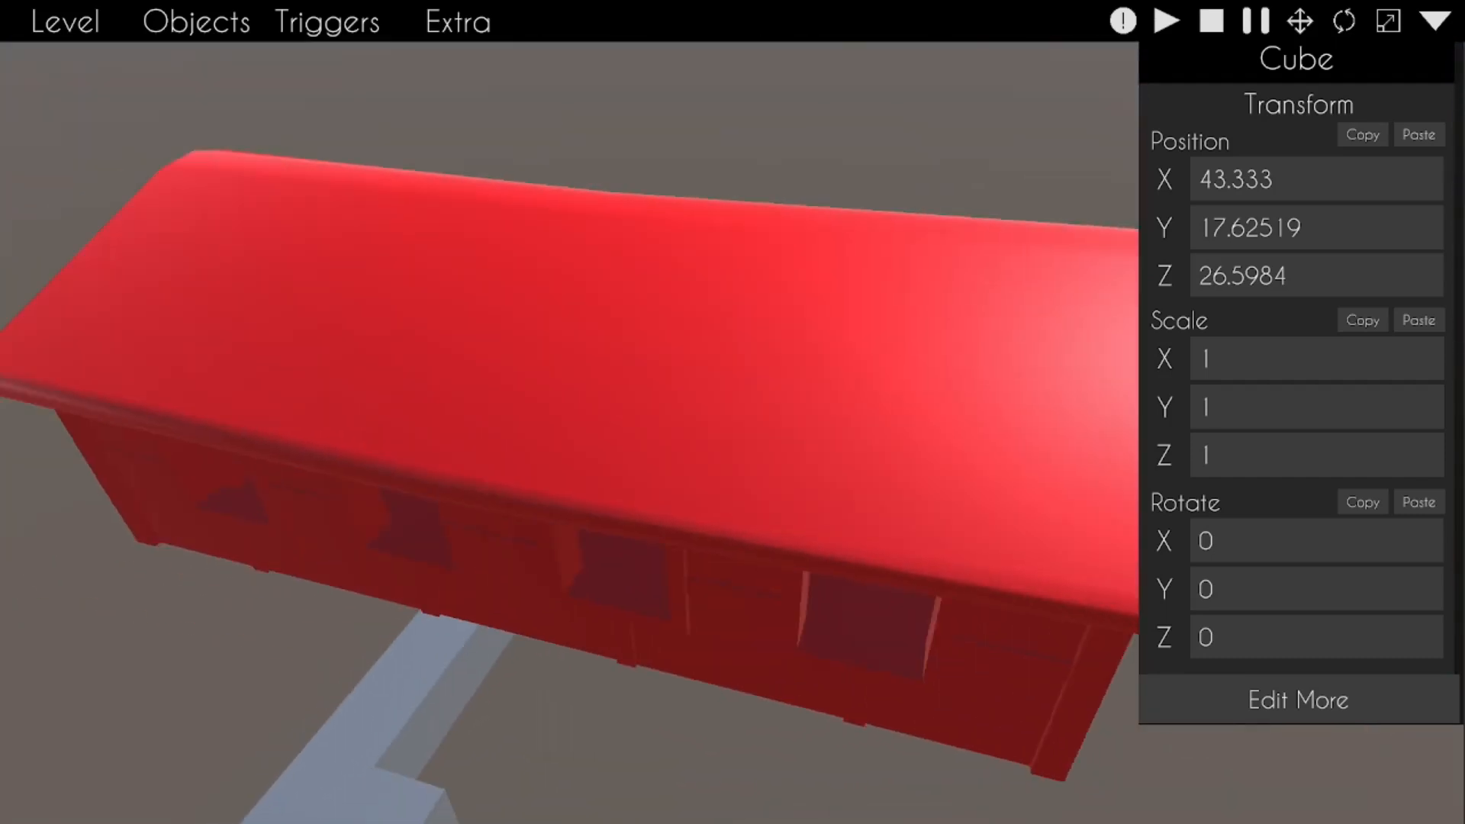
Step: Select the roof object, recolor it yellow and apply the change
left_click(1443, 26)
key("w")
right_click_drag(909, 301, 824, 229)
left_click(812, 229)
key("s")
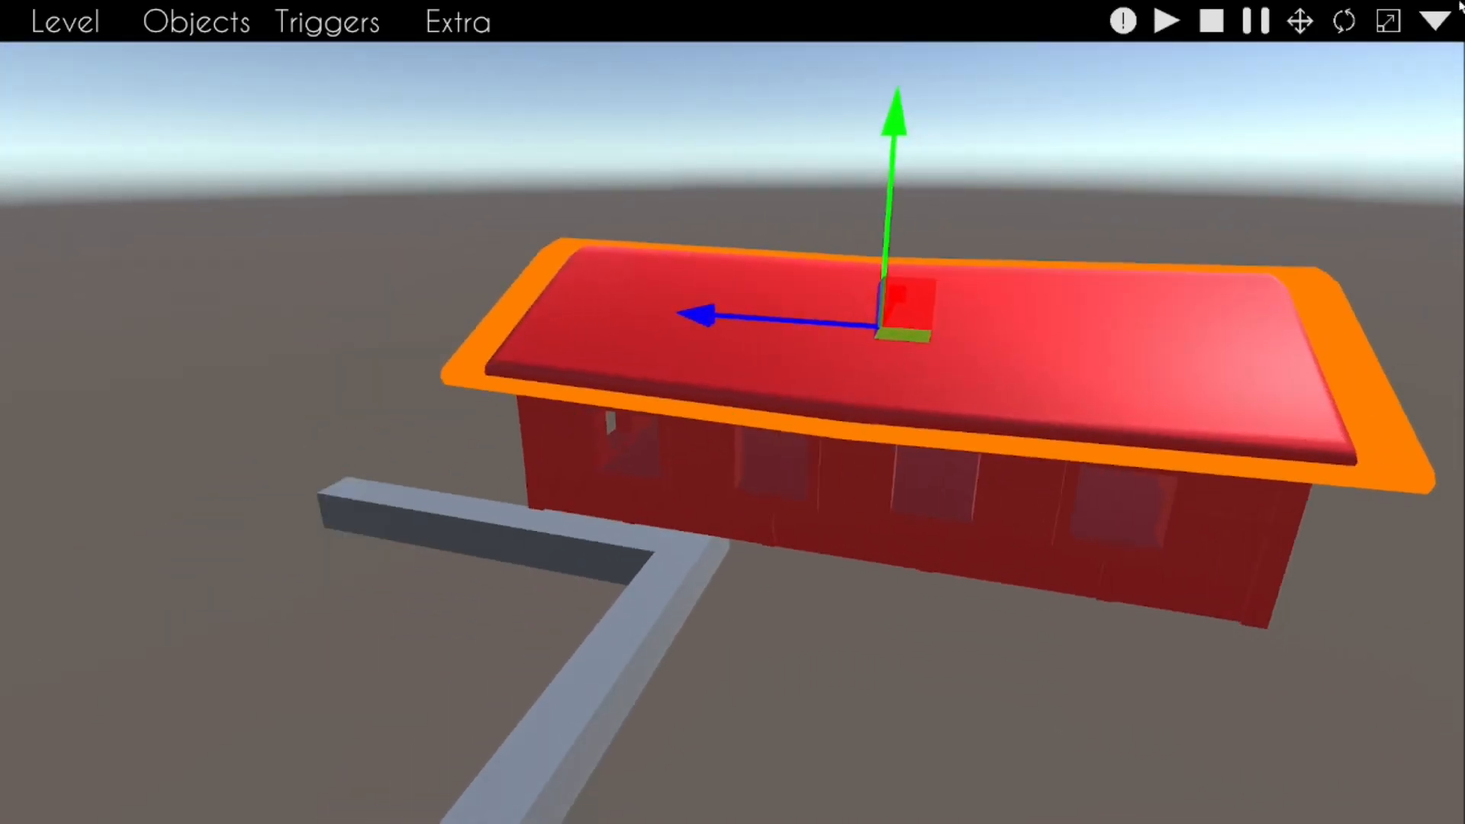
left_click(1442, 22)
left_click(1352, 701)
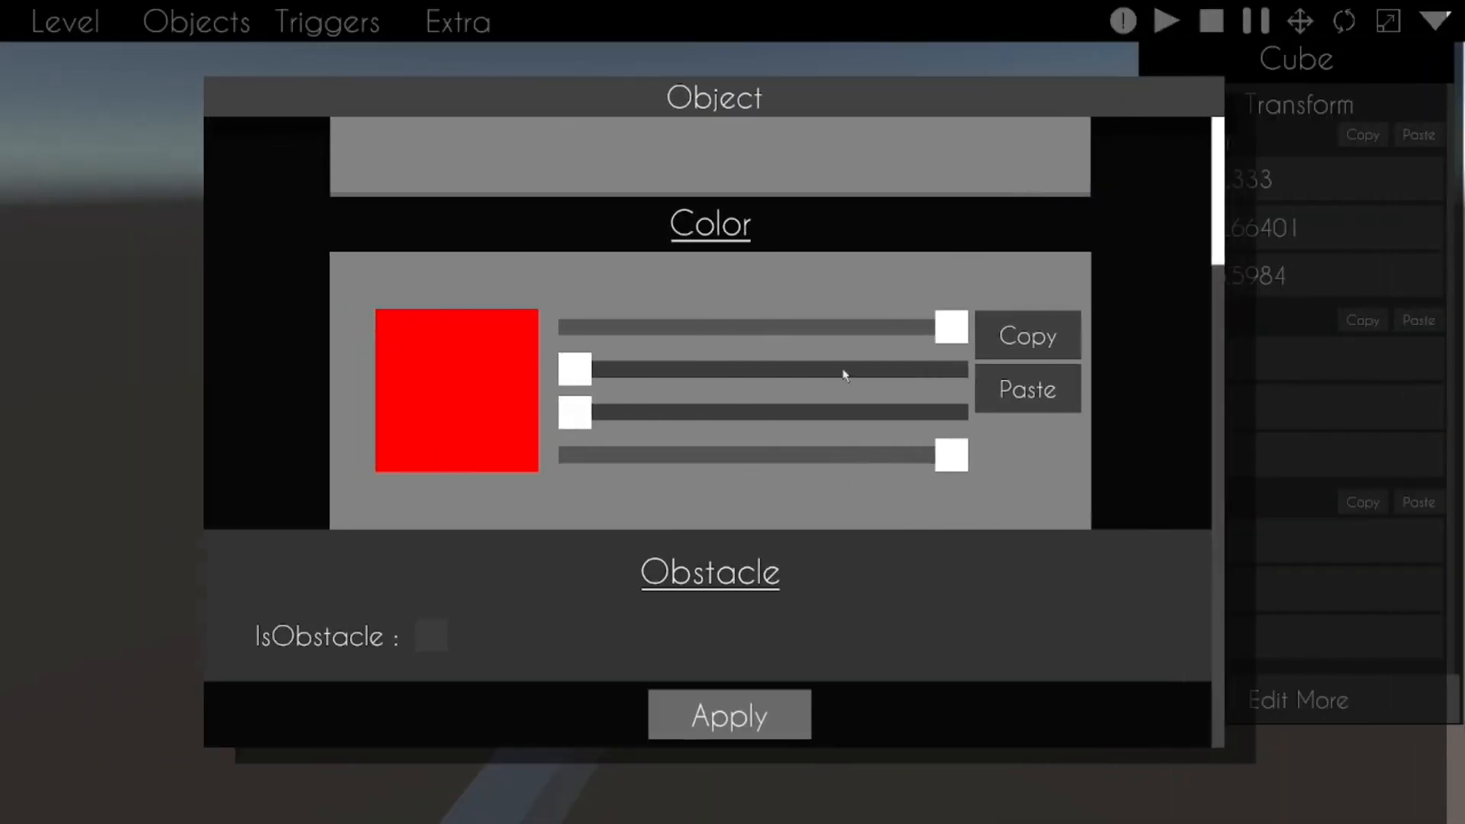
left_click_drag(844, 374, 731, 377)
left_click(827, 710)
left_click(829, 708)
Step: Inspect the yellow roof and red walls from several sides and through the windows, selecting each part in turn
key("w")
right_click_drag(829, 708, 763, 710)
key("a")
key("d")
key("s")
key("w")
key("a")
right_click_drag(733, 412, 770, 416)
key("w")
left_click(596, 510)
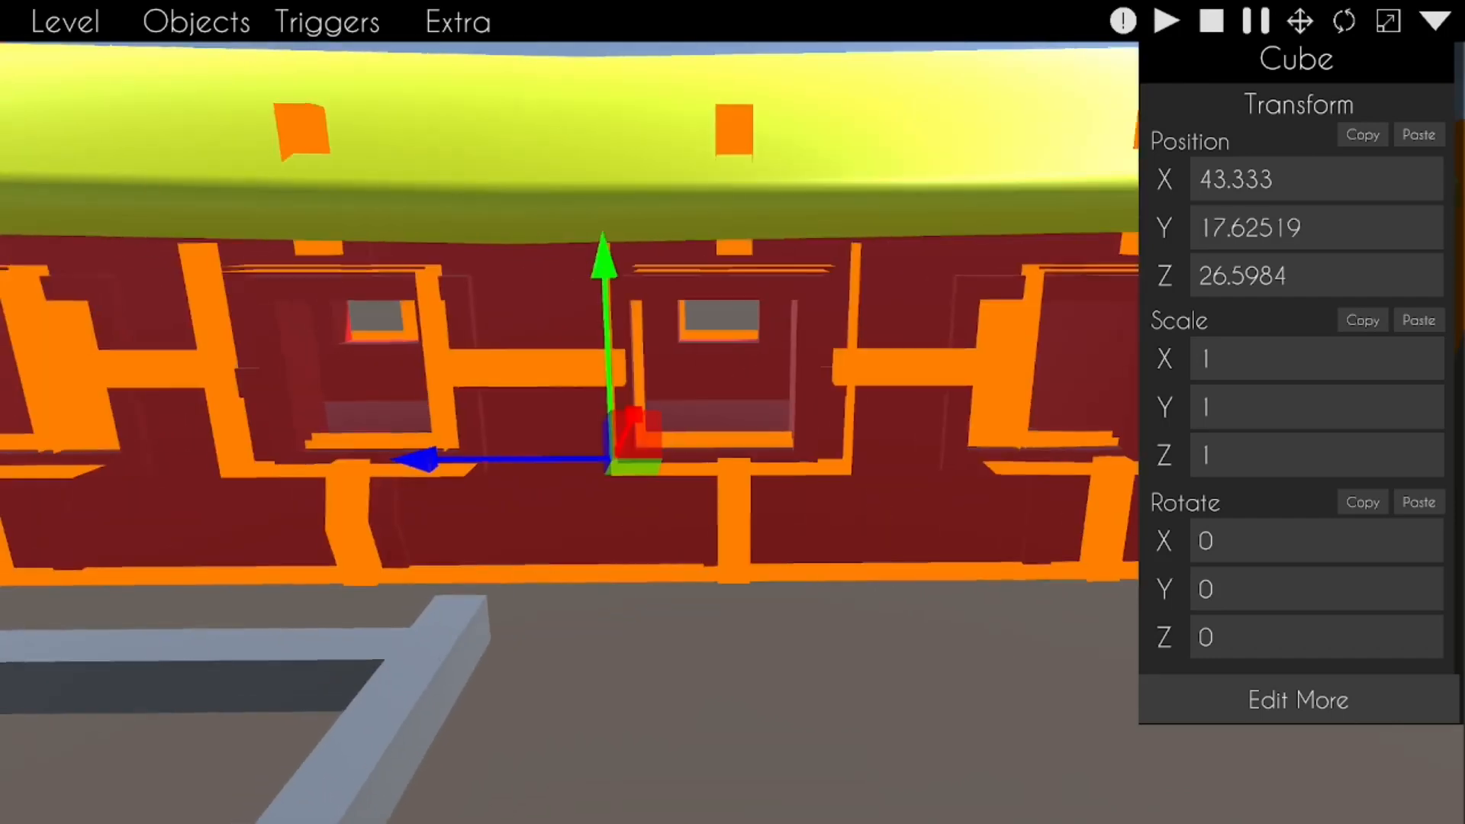
right_click_drag(596, 510, 603, 477)
key("s")
left_click(683, 218)
left_click(447, 136)
mouse_move(448, 135)
right_mouse_down()
mouse_move(336, 157)
mouse_move(443, 164)
mouse_move(335, 151)
mouse_move(458, 145)
right_mouse_up()
key("s")
key("a")
key("w")
key("w")
key("d")
right_click_drag(763, 237, 839, 243)
key("a")
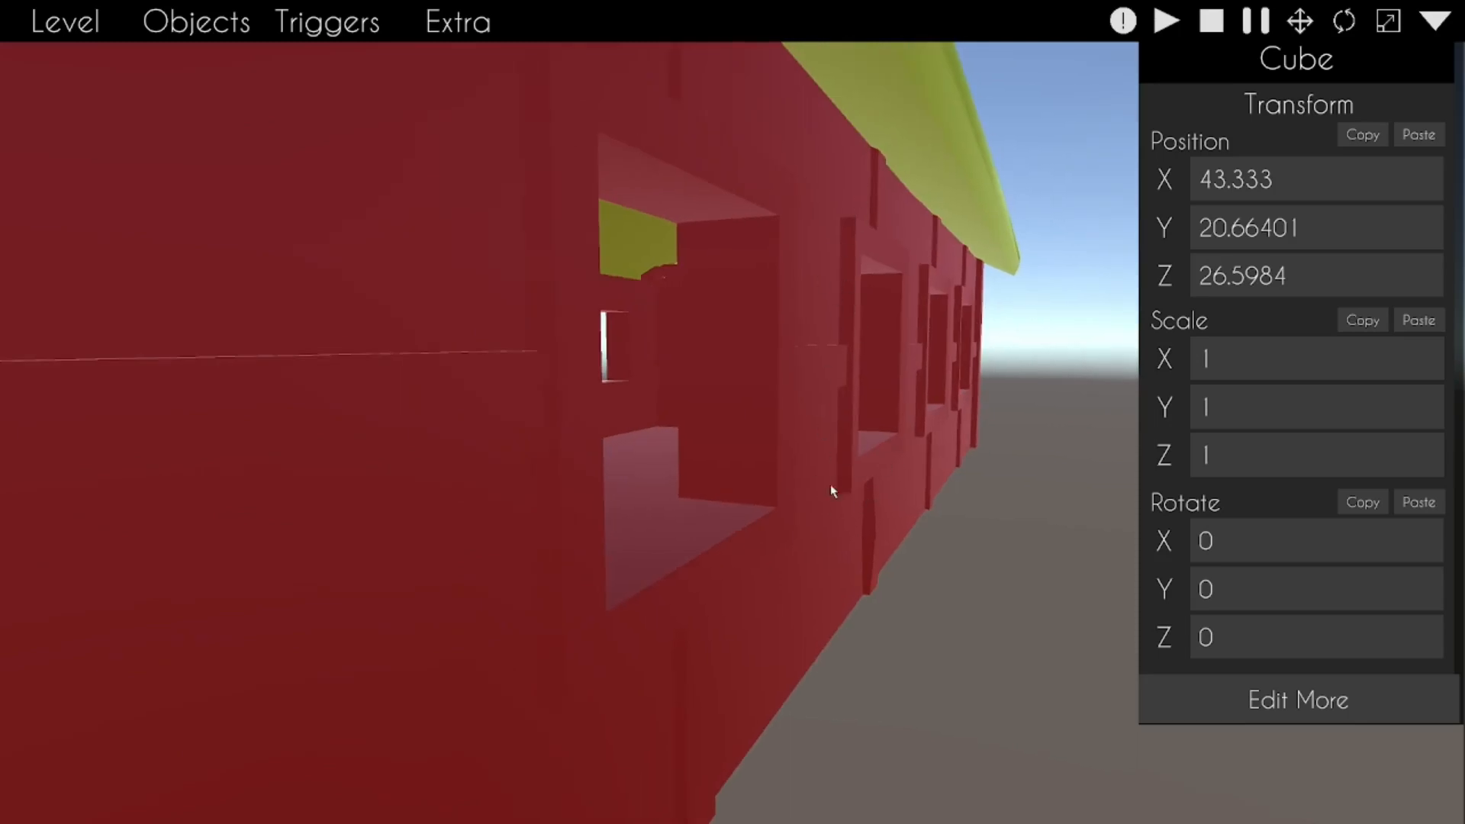
right_click_drag(923, 331, 734, 379)
key("s")
key("w")
key("s")
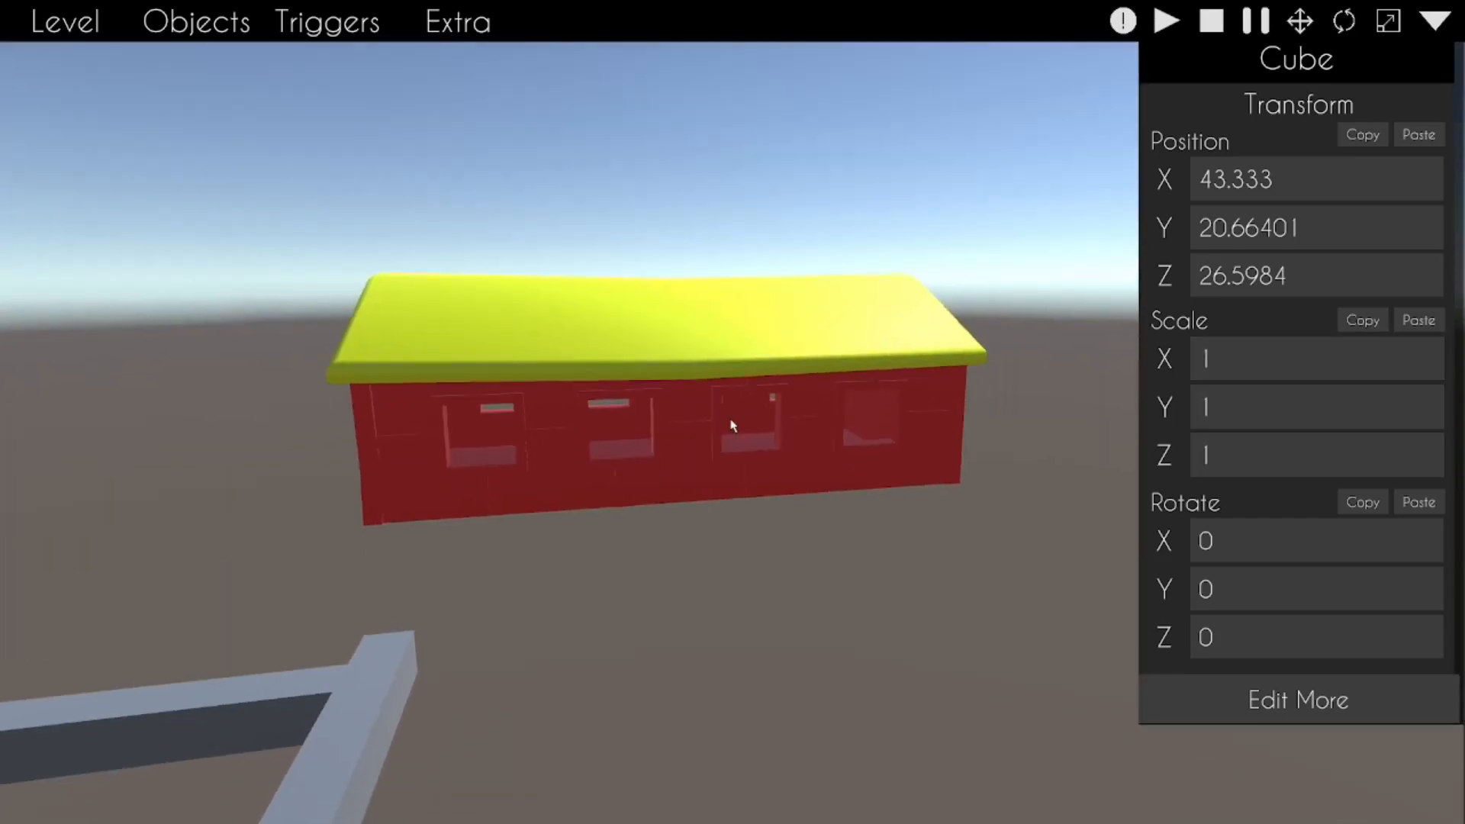
Step: Delete the house from the level
left_click(733, 418)
key("Delete")
right_click_drag(685, 348, 595, 317)
key("w")
key("w")
Step: Spawn the imported cloud image into the level
left_click(456, 24)
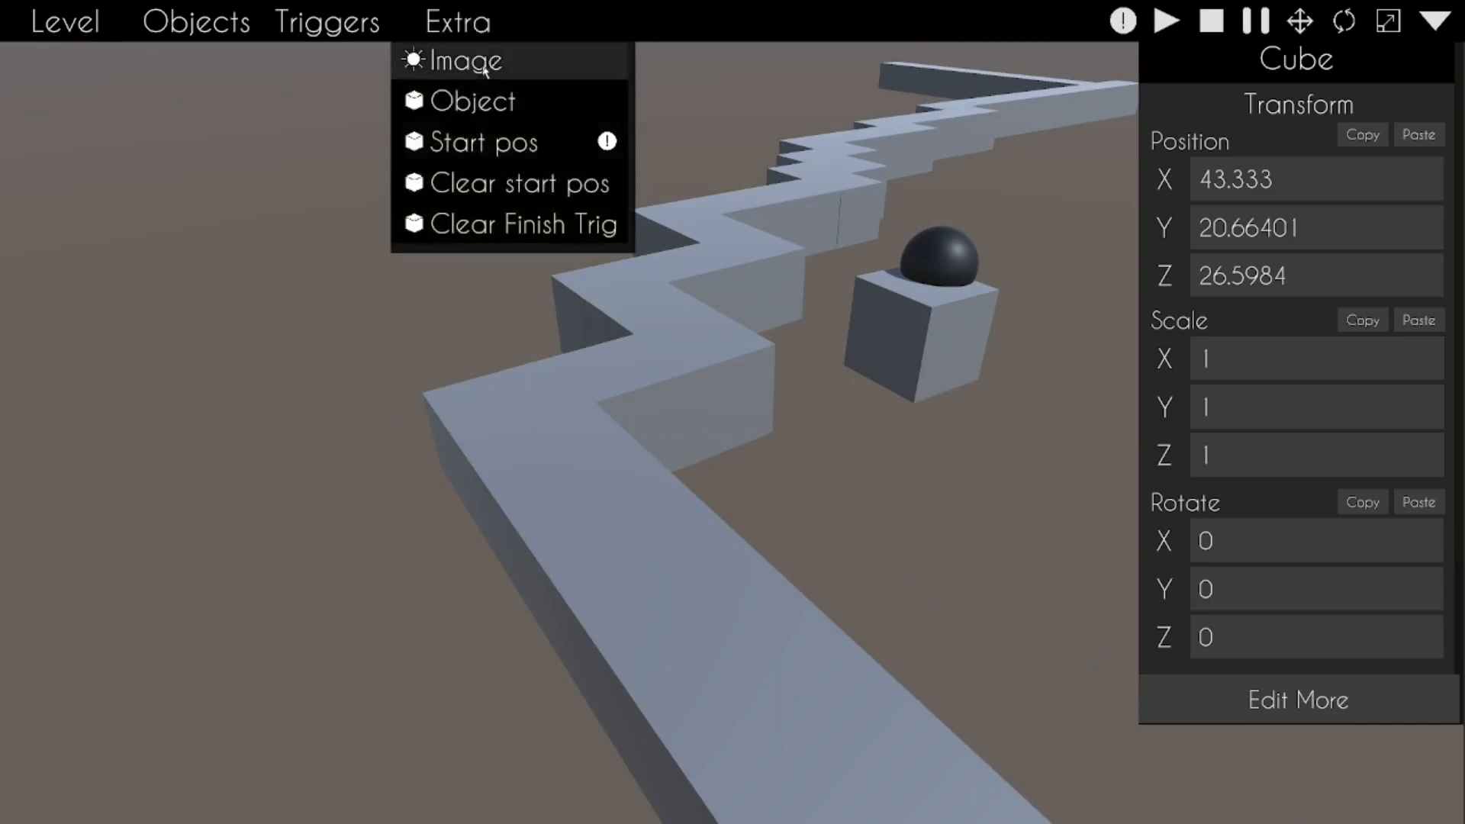
left_click(482, 64)
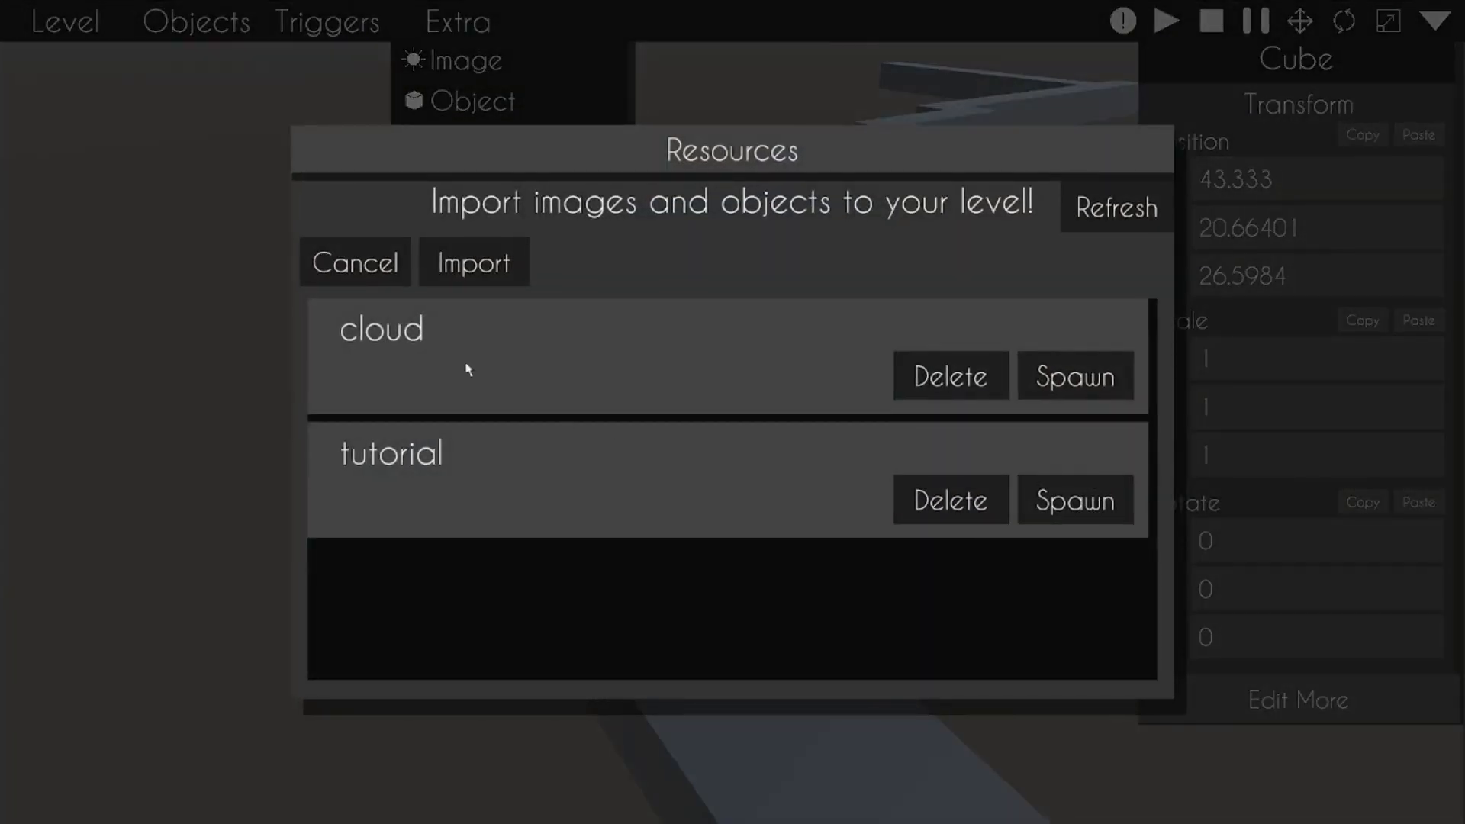
left_click(1045, 363)
left_click(461, 24)
Step: Shift the cloud image horizontally near the start of the path and delete it
right_click_drag(711, 268, 685, 227)
key("s")
key("w")
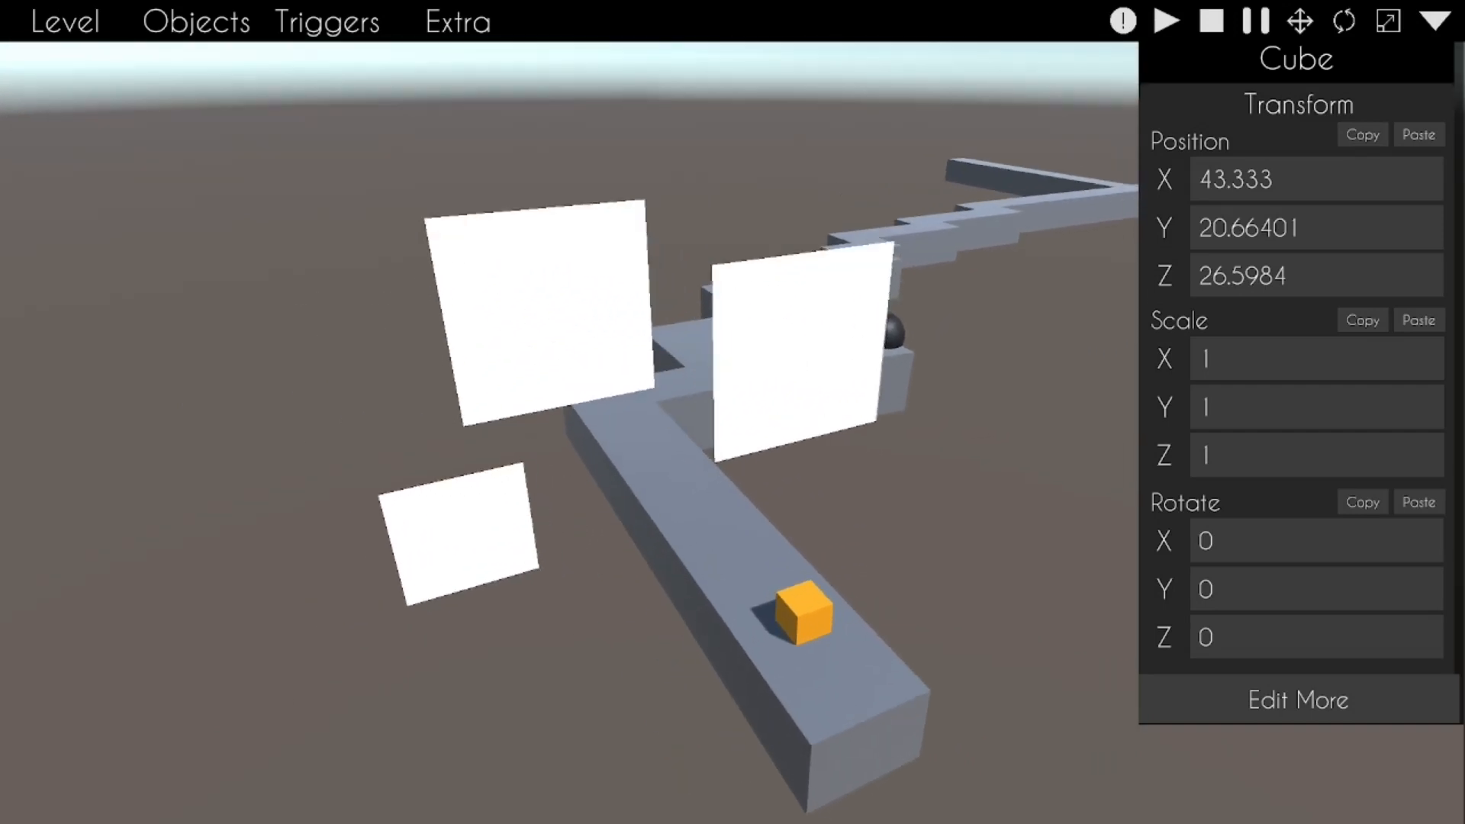
left_click_drag(660, 389, 693, 334)
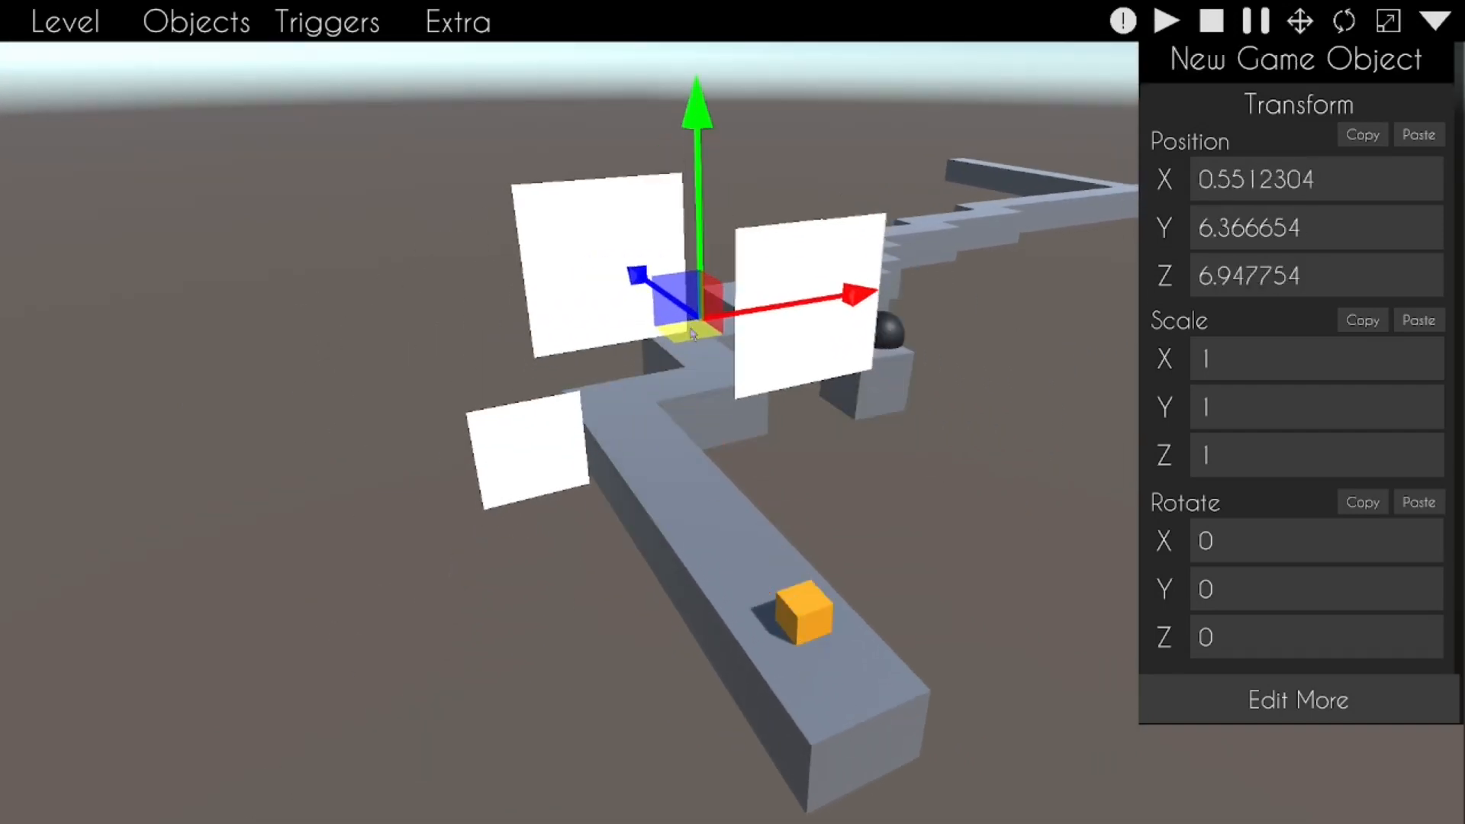
key("Delete")
Step: Import Opaque.png from the C:\DLsong folder as an image resource and spawn it into the level
left_click(458, 21)
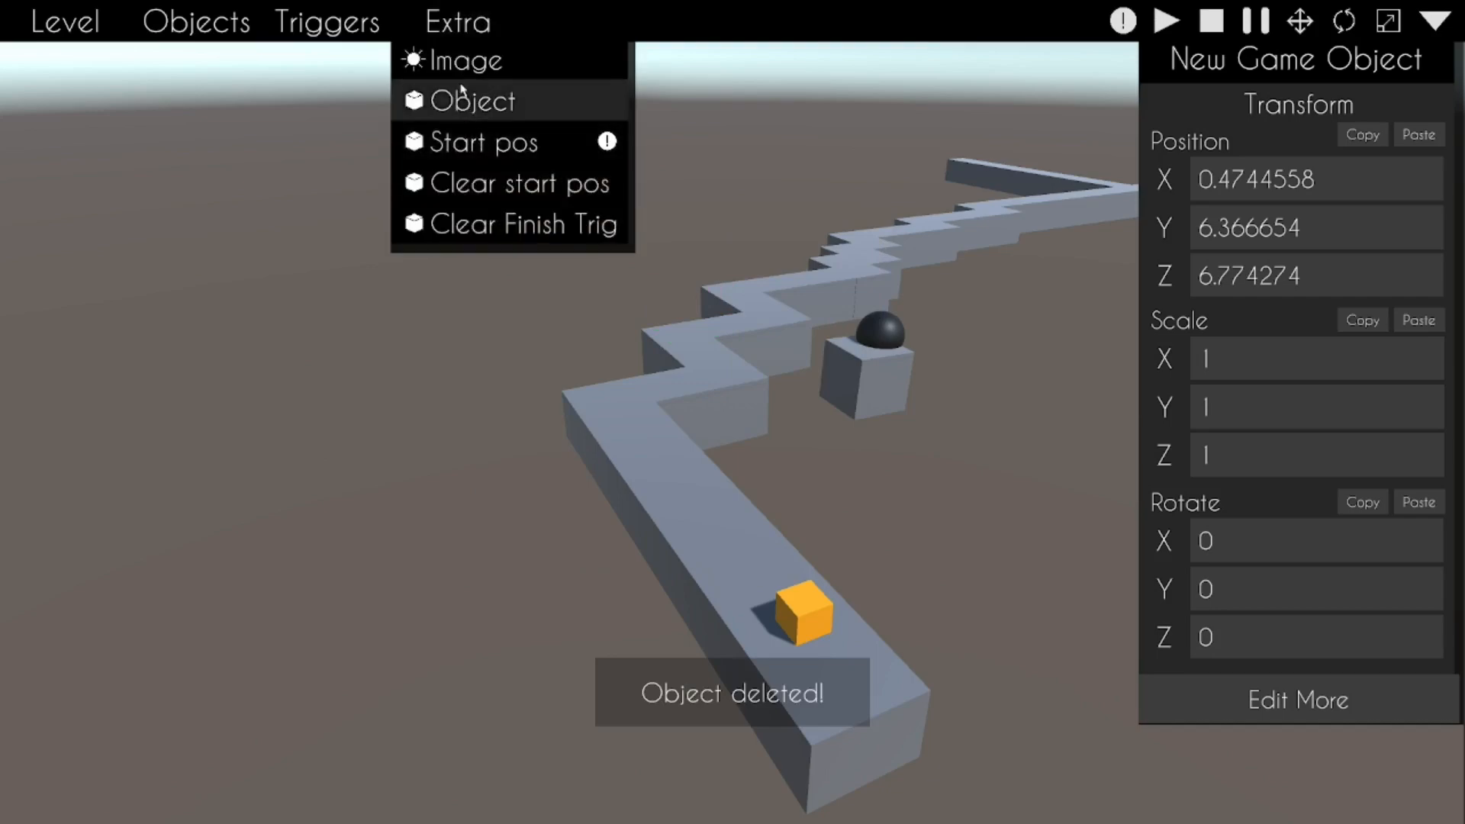
left_click(450, 60)
left_click(487, 275)
left_click(400, 216)
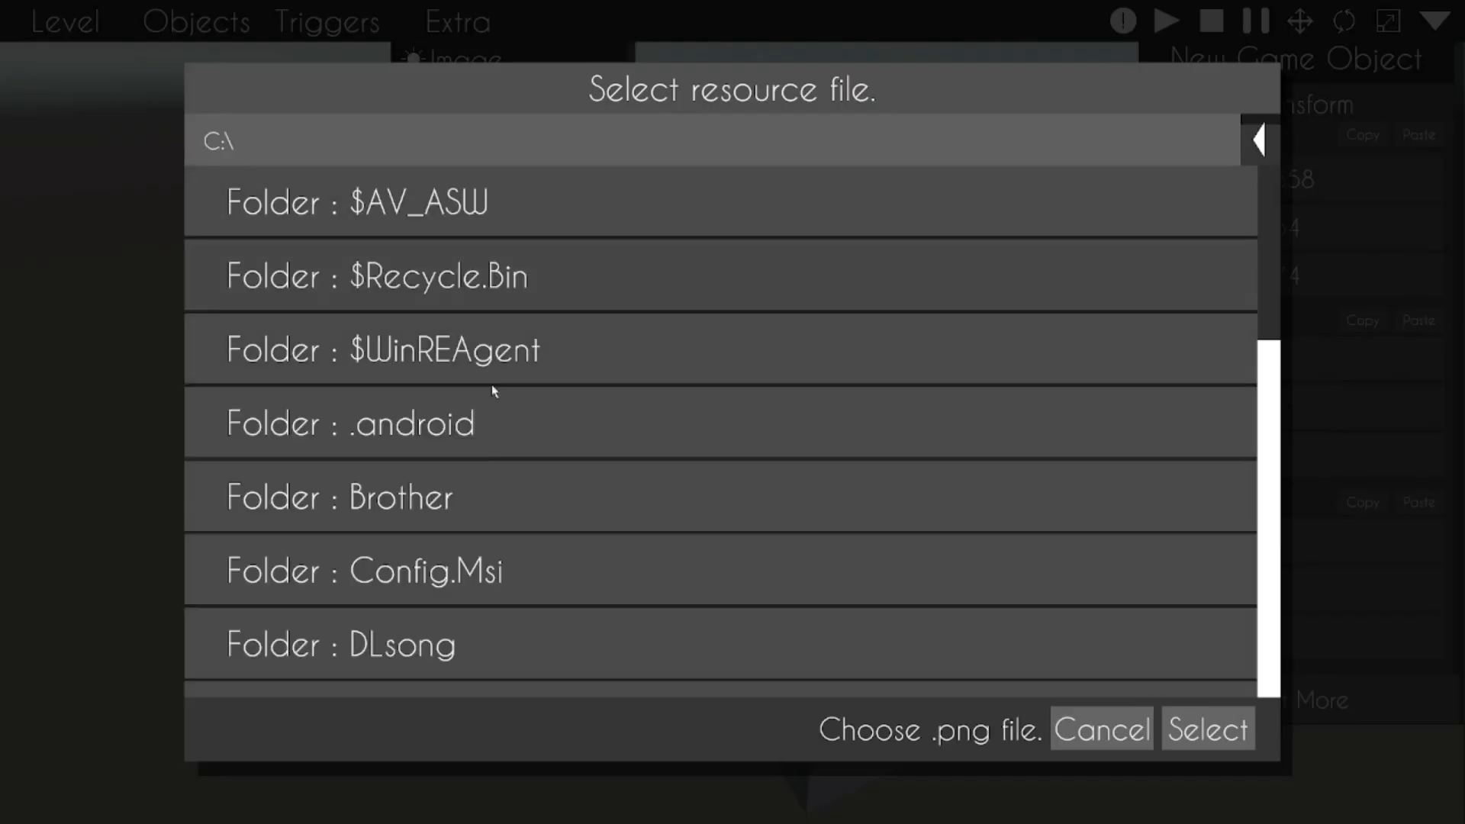
left_click(484, 637)
scroll(543, 275, "down", 2)
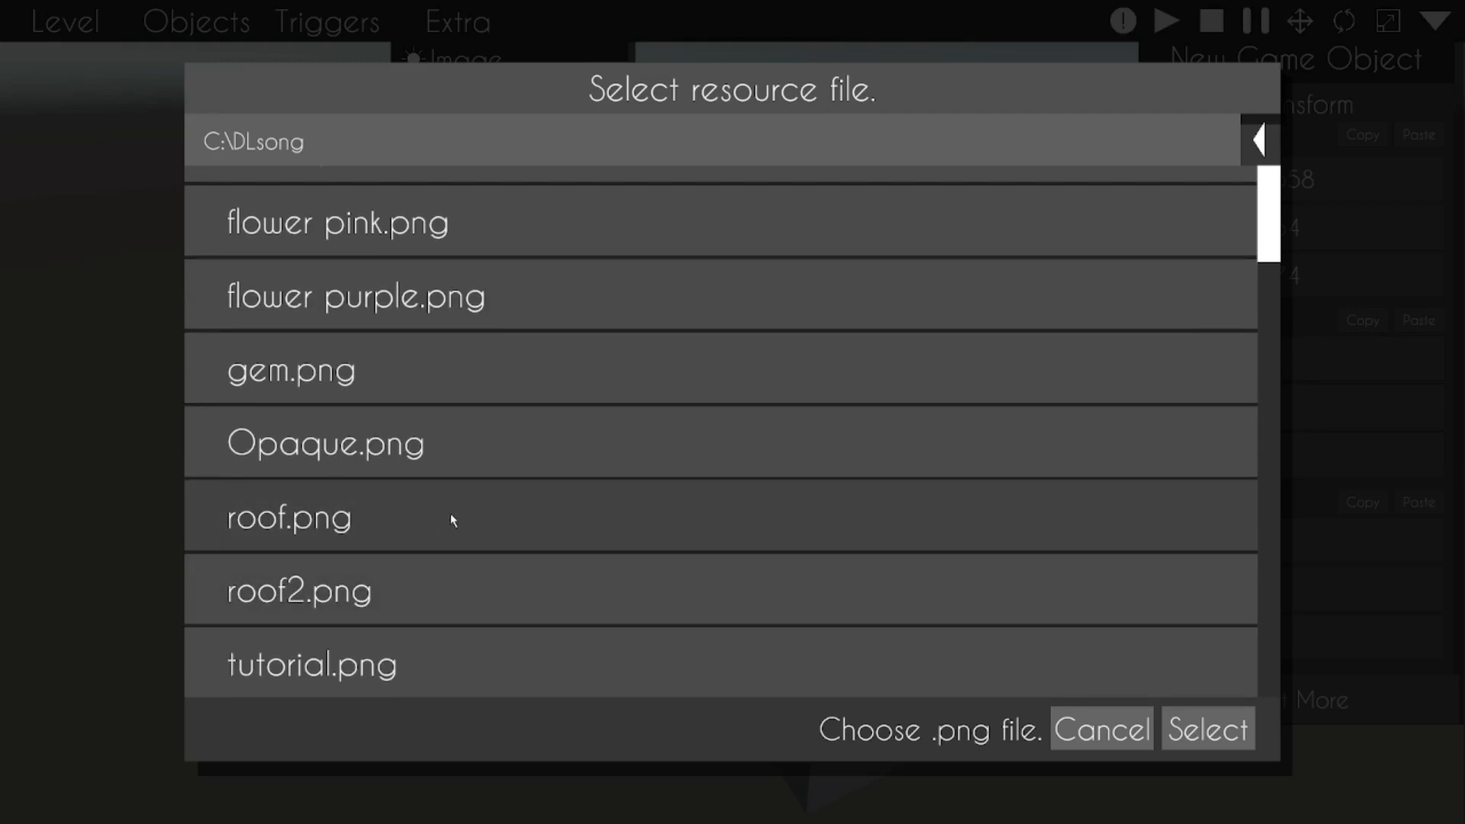
left_click(1221, 721)
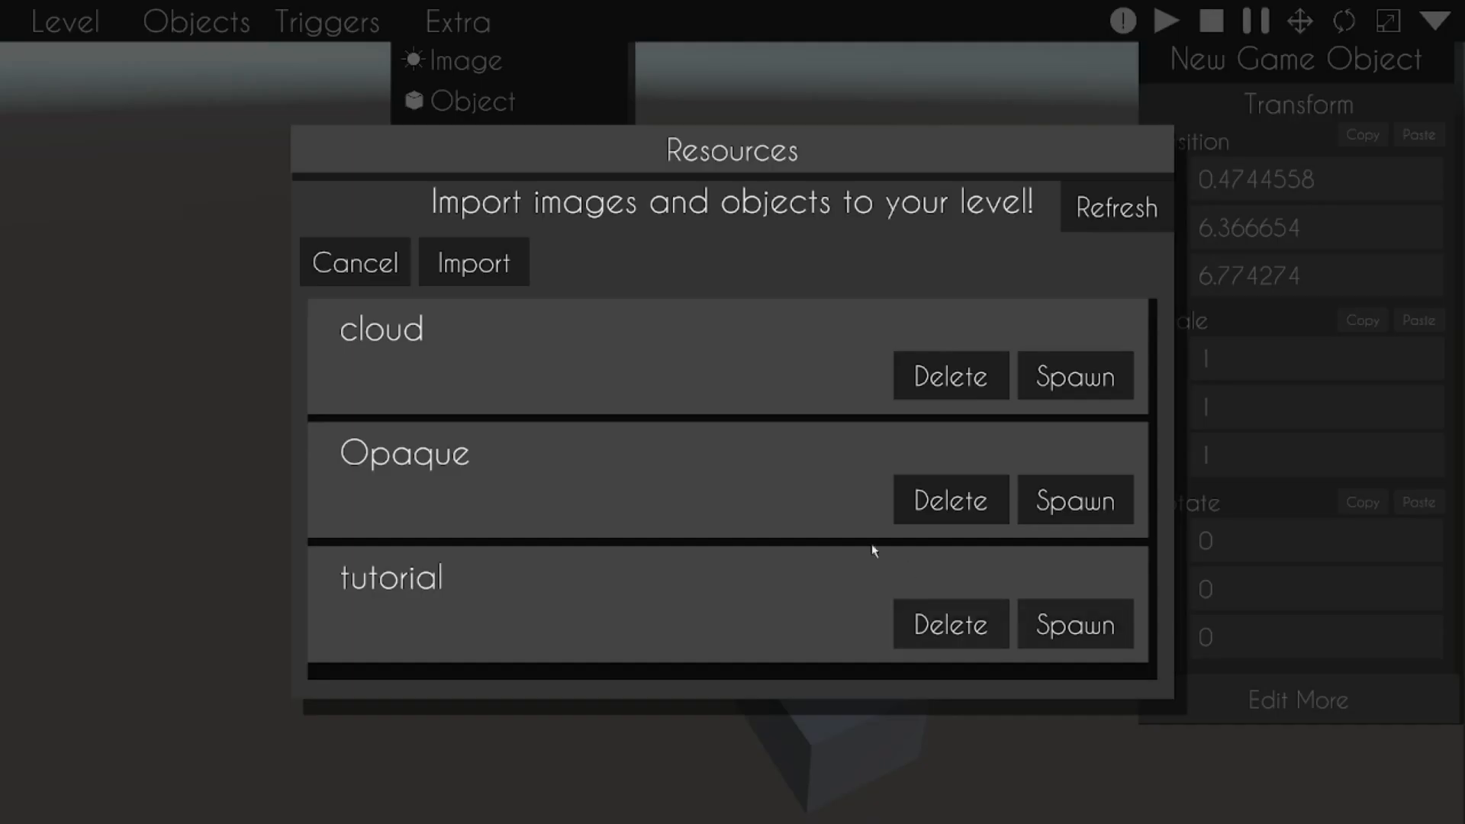
left_click(1053, 488)
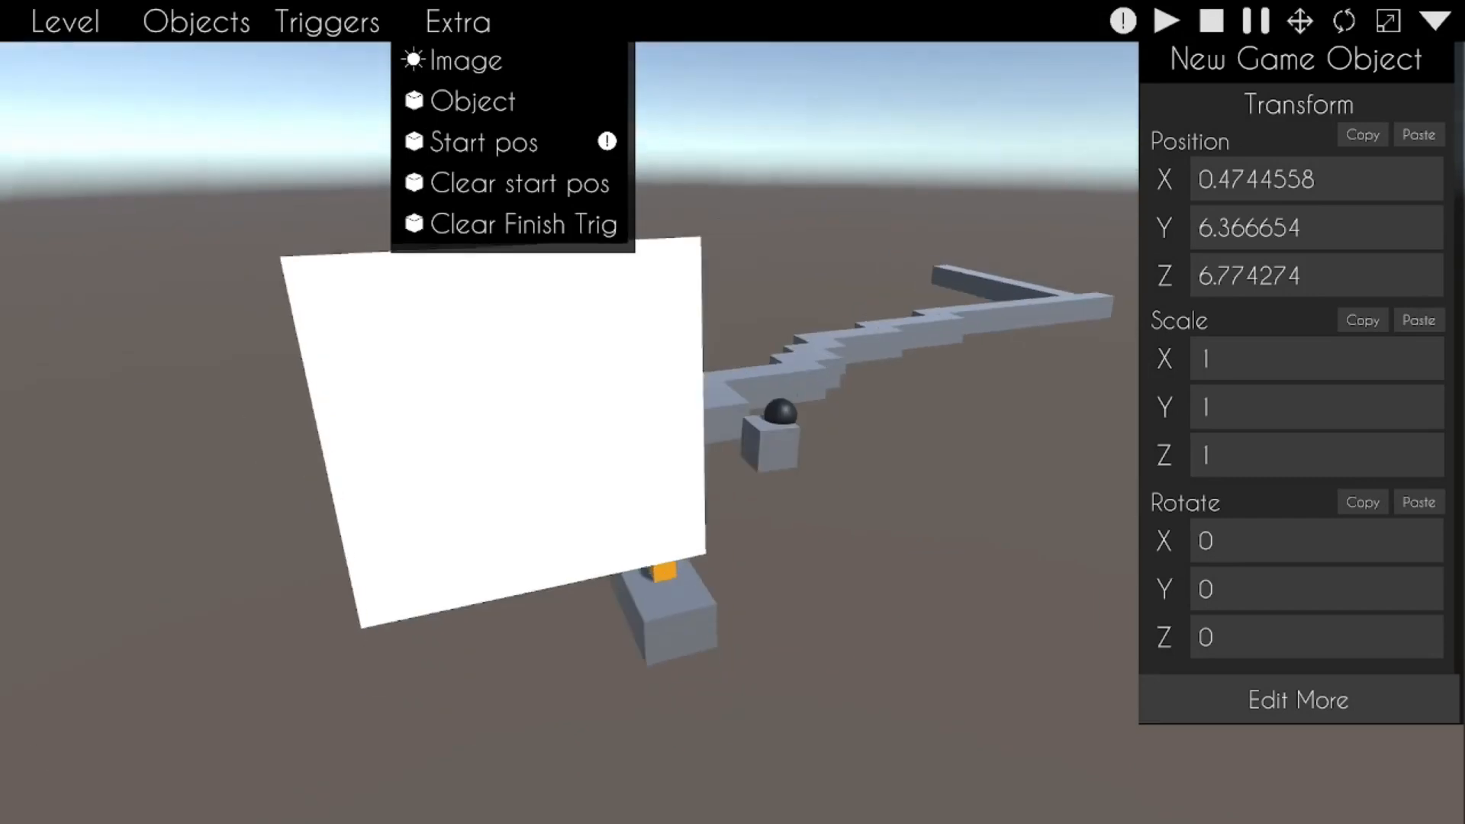
Step: Move the Opaque image along the first platform to about X 0.19, Y 4.37, Z 9.17
left_click(422, 419)
left_click_drag(435, 412, 600, 503)
right_click_drag(583, 469, 817, 542)
key("w")
key("a")
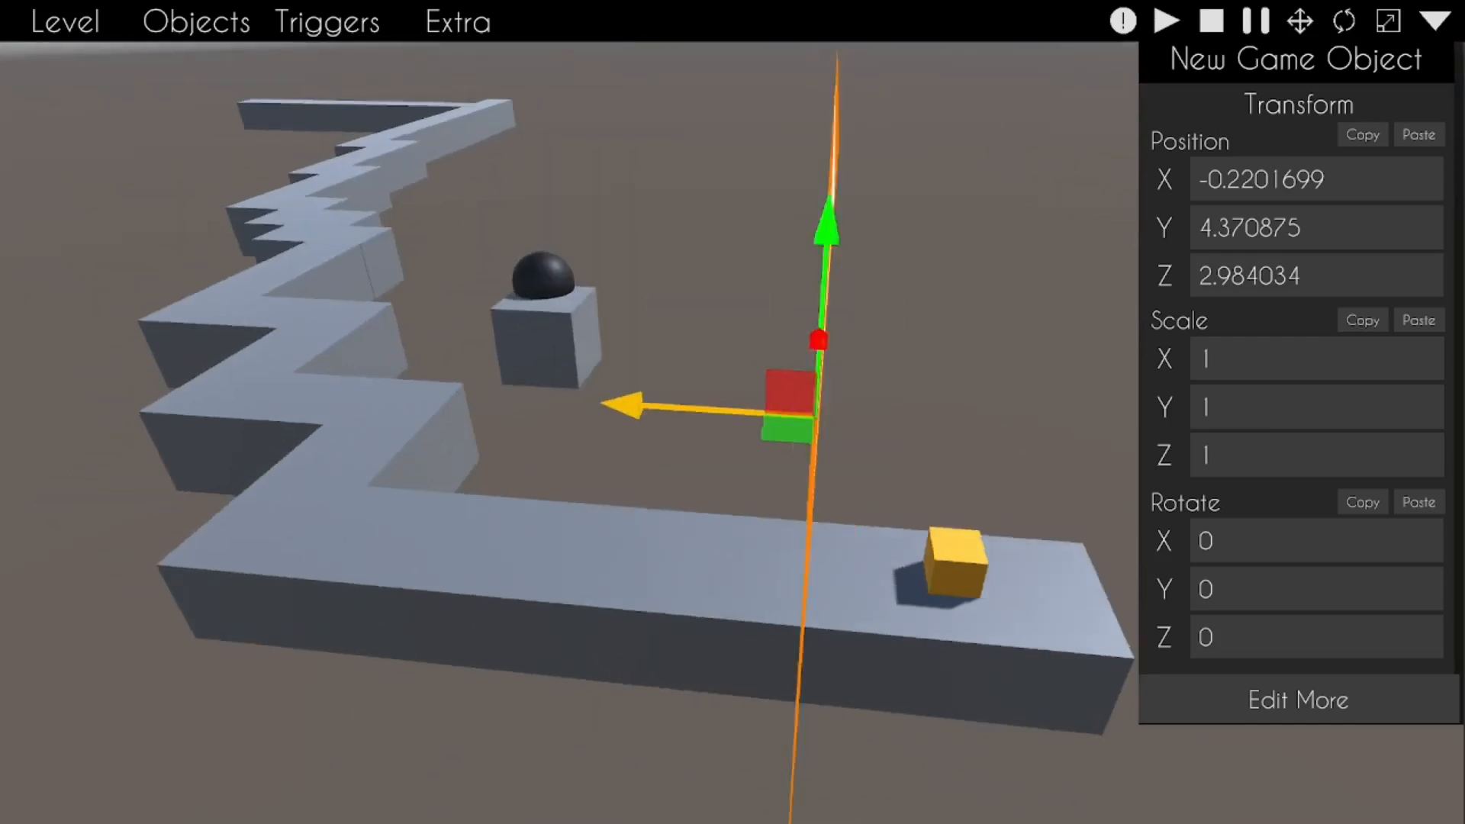
right_click_drag(816, 419, 644, 419)
key("d")
left_click_drag(519, 424, 380, 326)
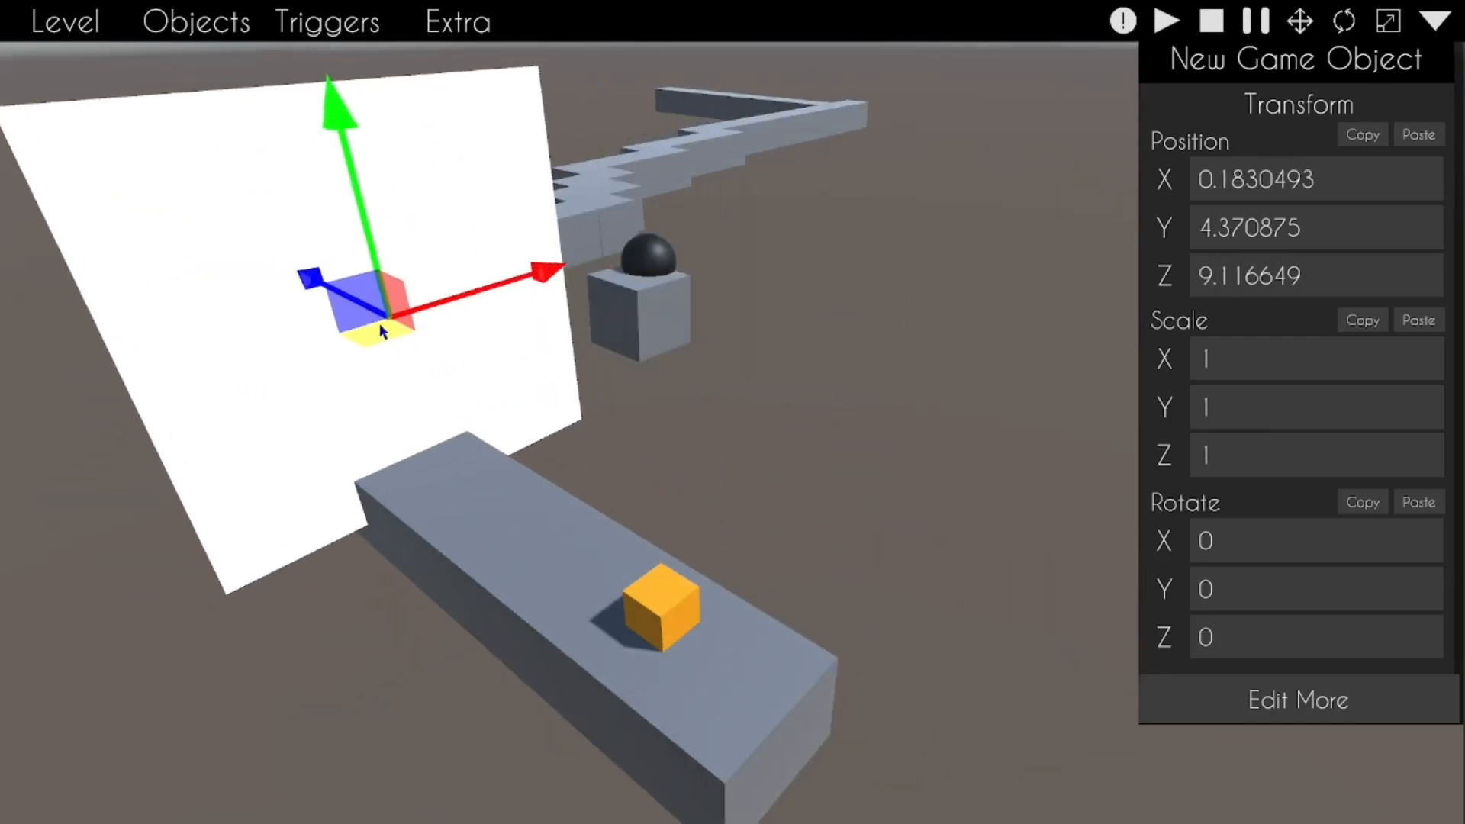
Step: Spawn the tutorial image and move it away from the path to about X -28.15, Y 8.43, Z -2.51
left_click(432, 23)
left_click(458, 60)
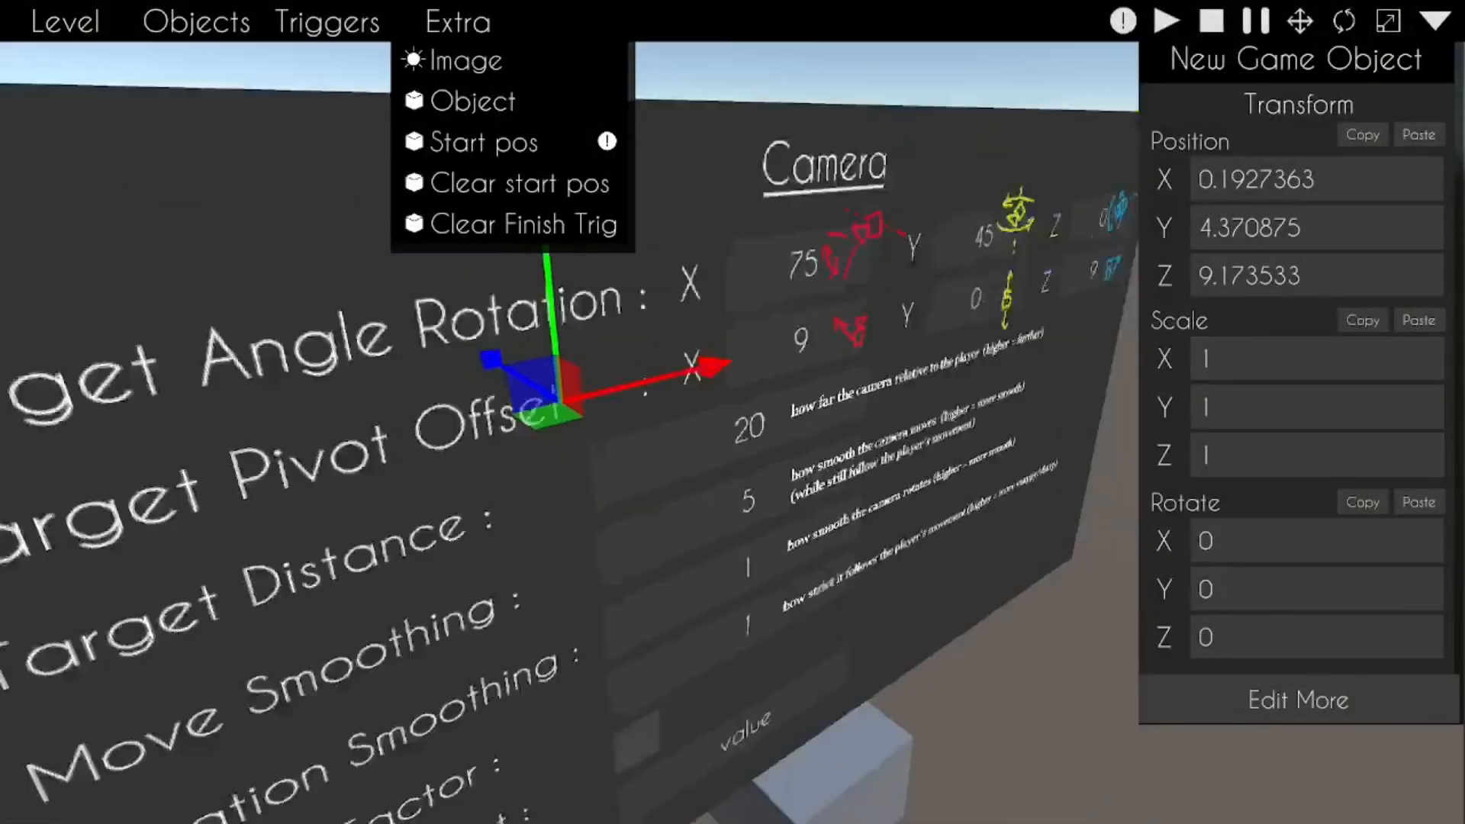
scroll(735, 418, "down", 5)
left_click_drag(738, 367, 179, 360)
right_click_drag(379, 494, 152, 443)
key("w")
key("w")
key("s")
Step: Browse the C:\DLsong folder for another .png image to import
right_click_drag(462, 92, 467, 68)
right_click_drag(488, 221, 599, 235)
left_click(496, 71)
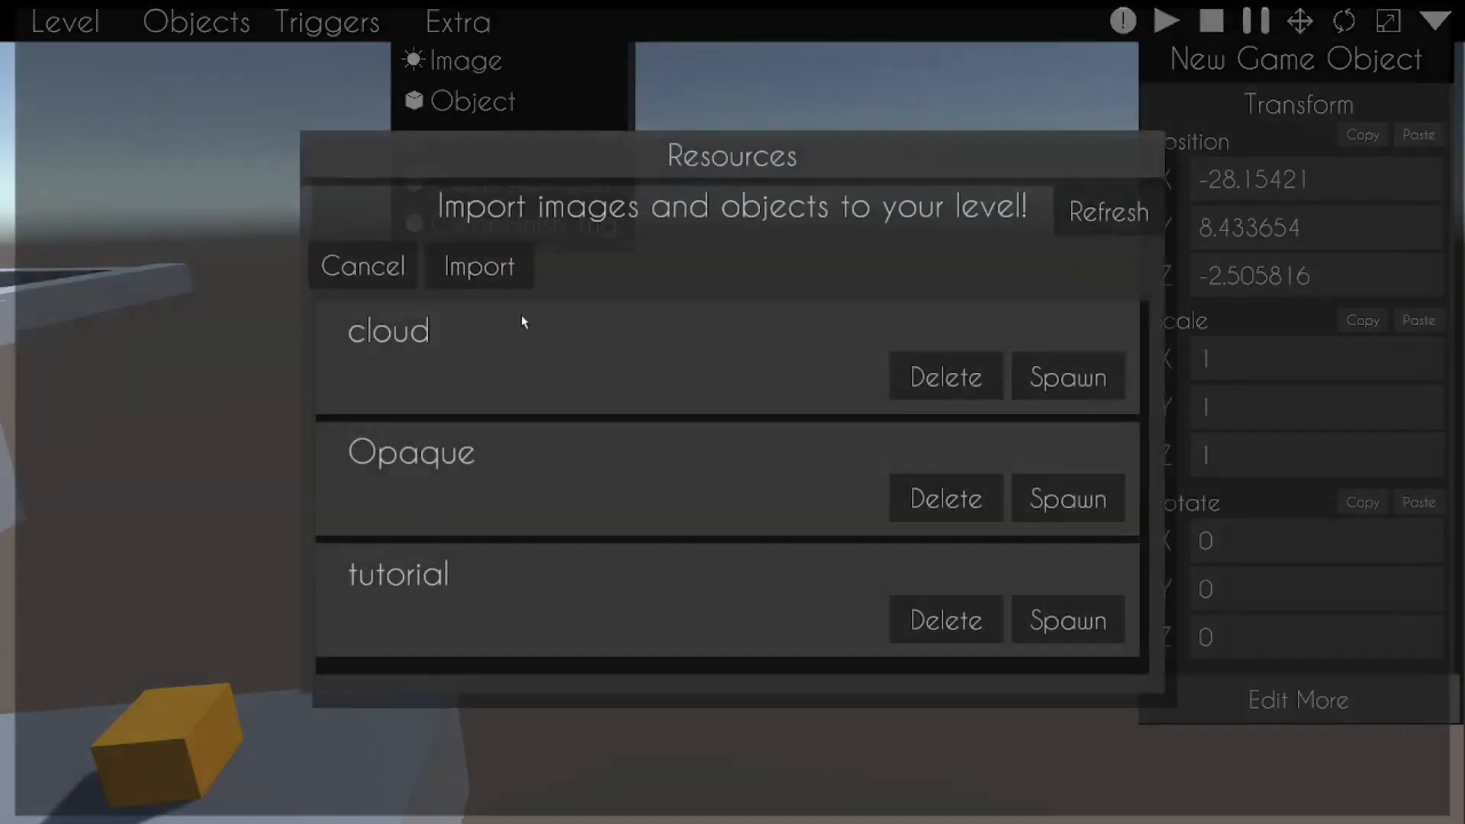
left_click(474, 262)
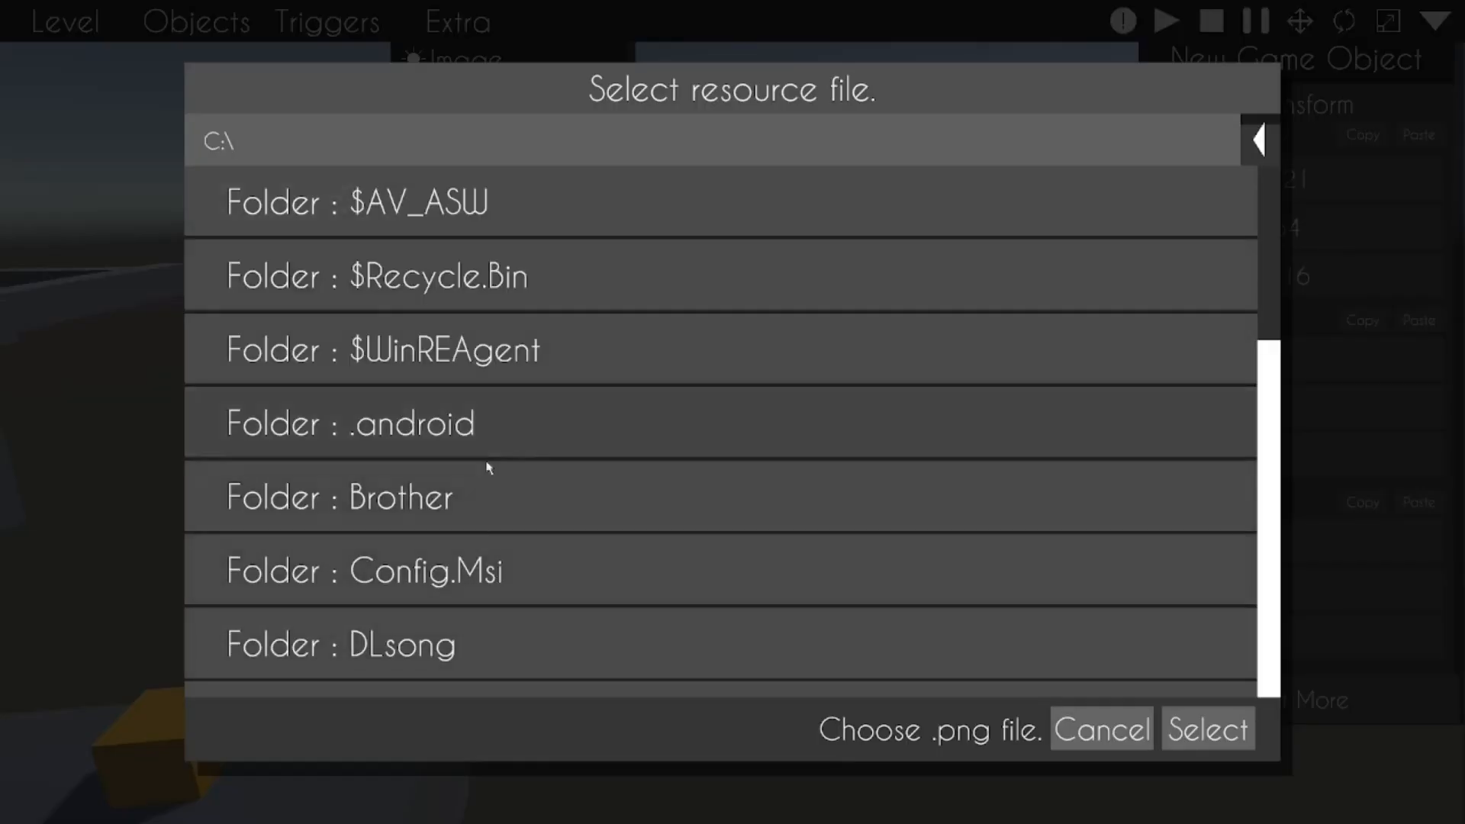
left_click(736, 626)
scroll(732, 428, "down", 3)
scroll(556, 425, "up", 1)
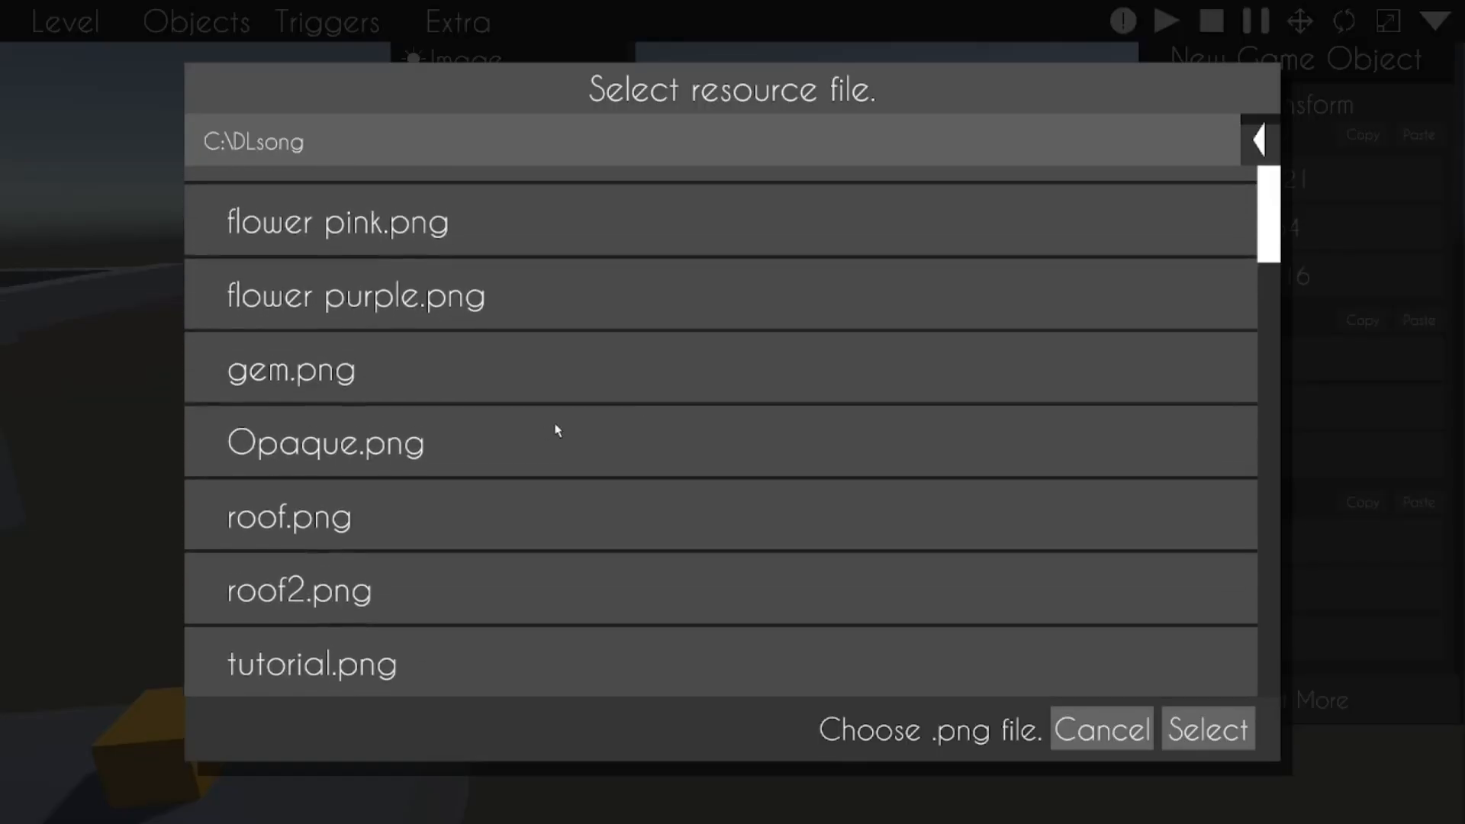
Step: Import flower purple.png from the DLsong folder as a resource and spawn it in the level
scroll(534, 442, "up", 1)
scroll(527, 489, "up", 1)
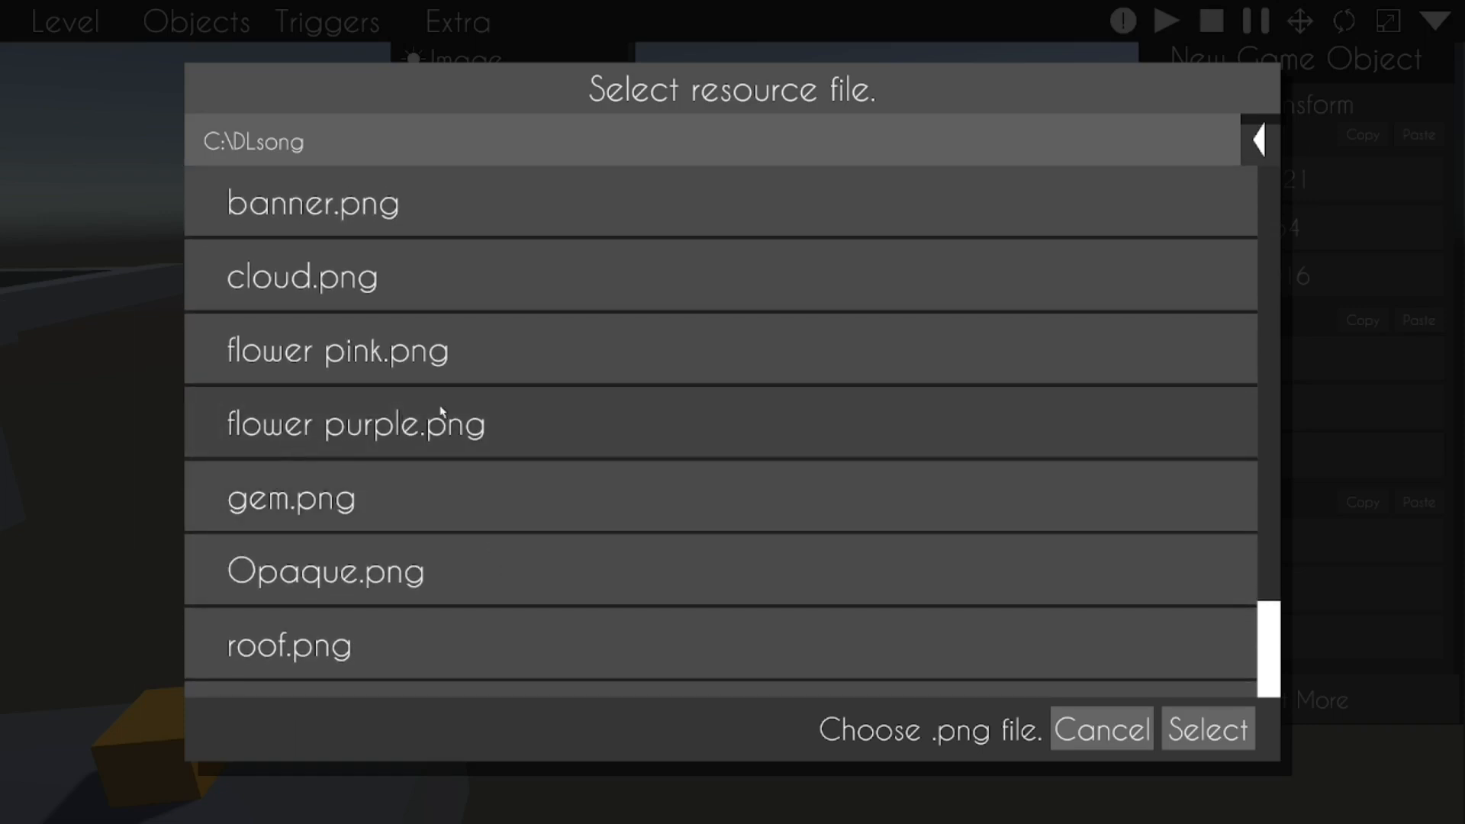
left_click(473, 427)
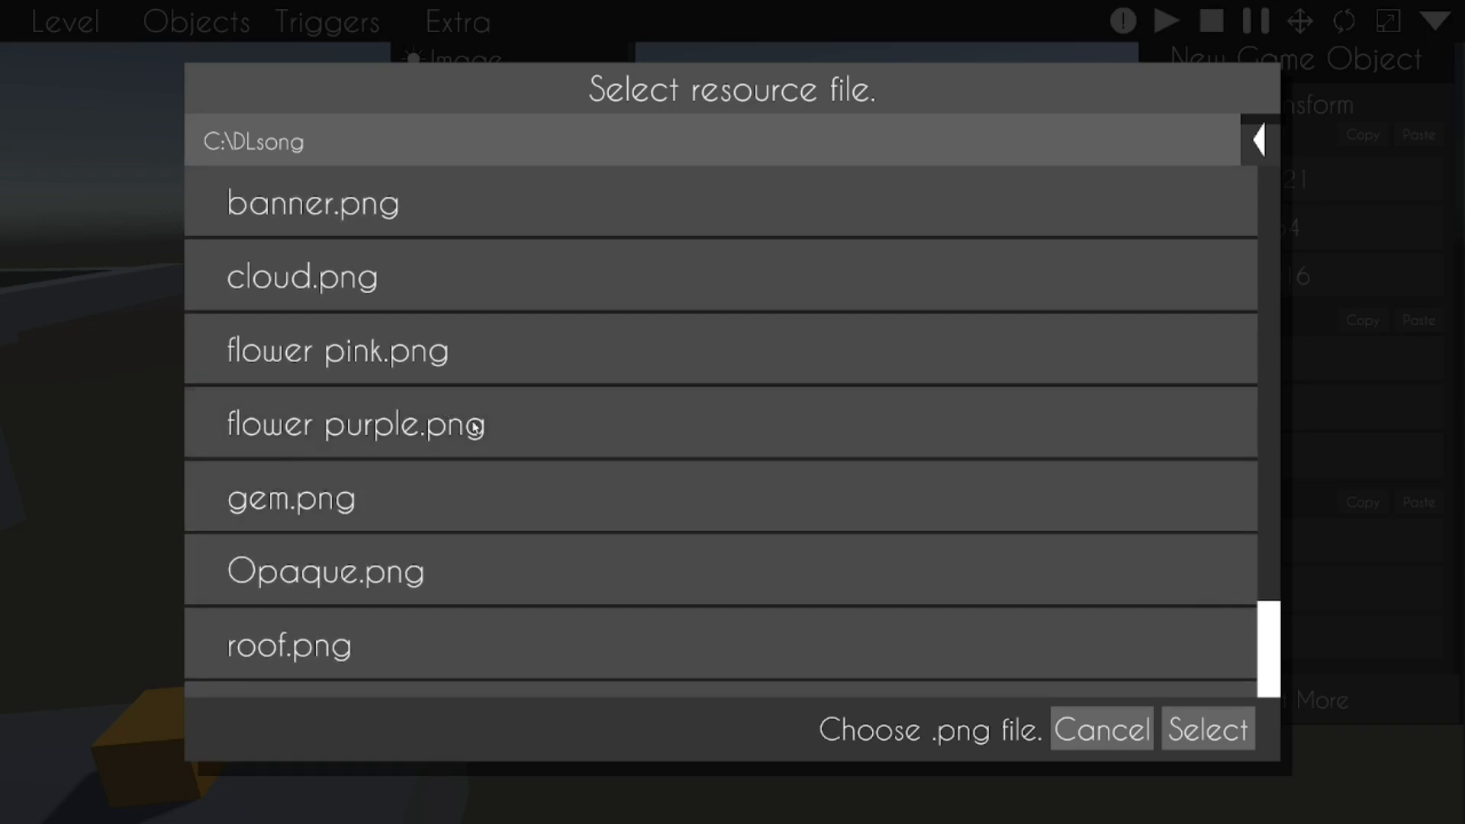
left_click(1233, 734)
left_click(1044, 504)
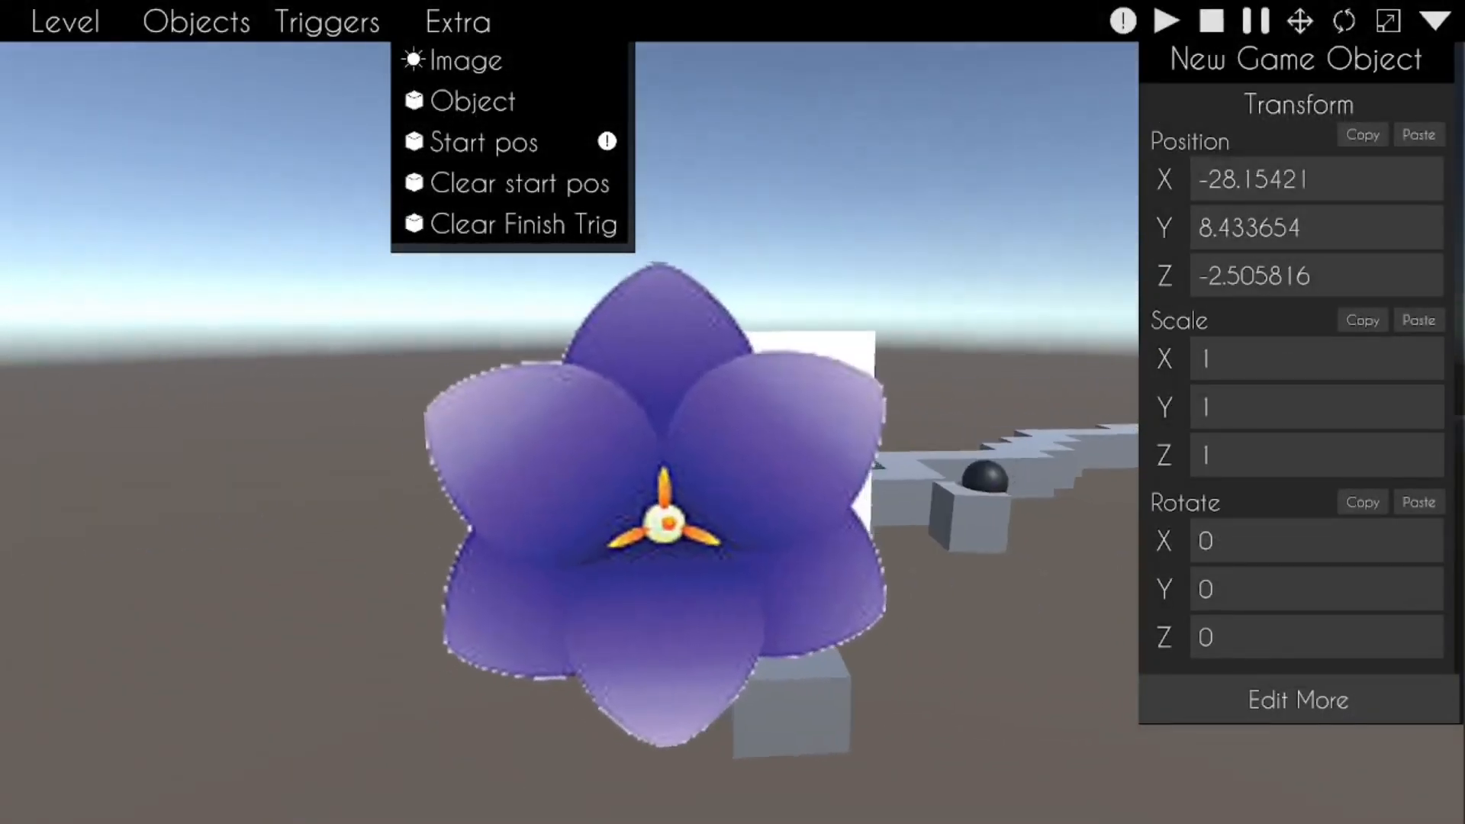
key("w")
right_click_drag(727, 406, 599, 355)
right_click_drag(570, 522, 656, 541)
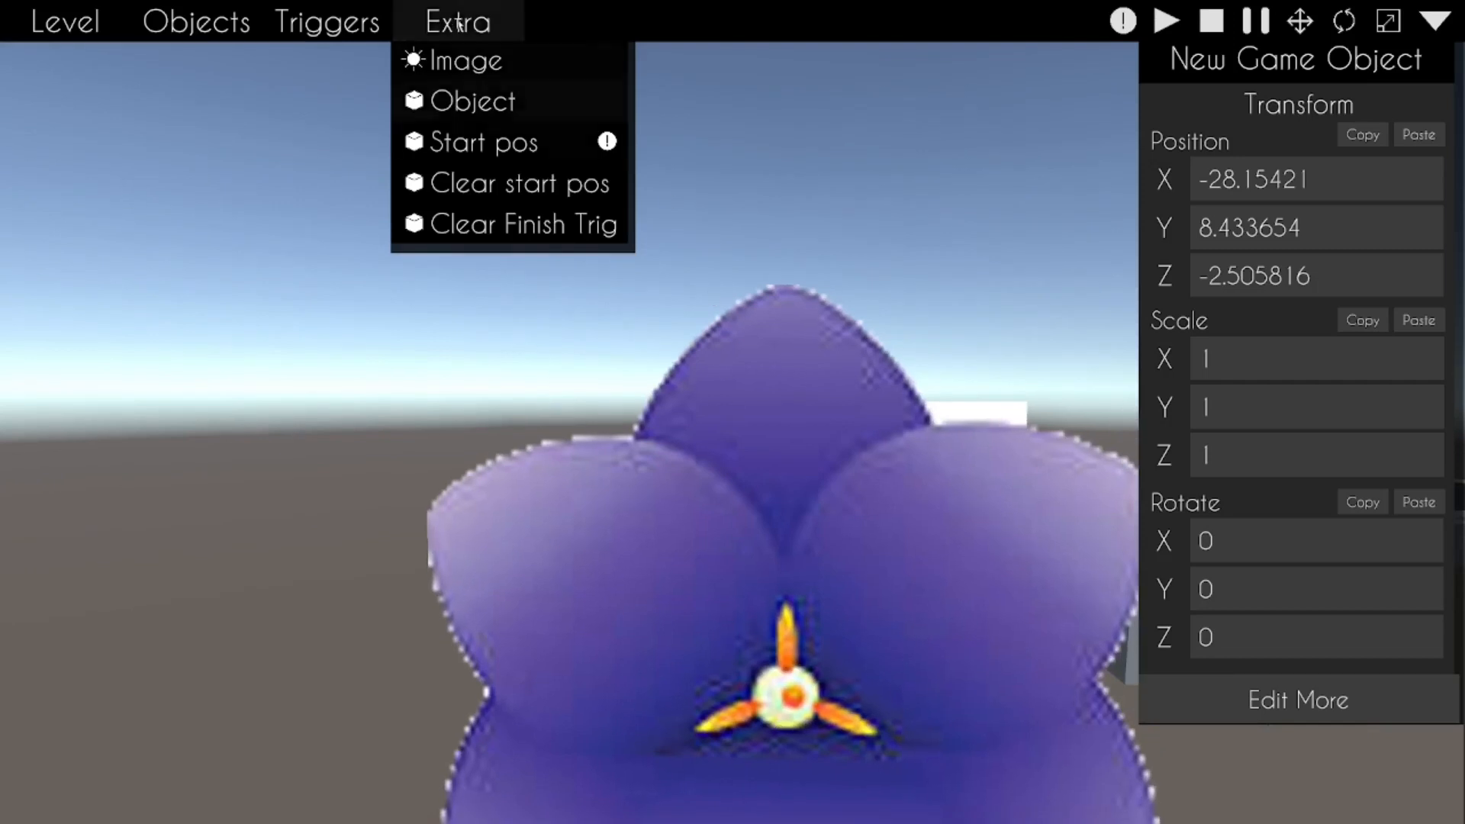
left_click(463, 23)
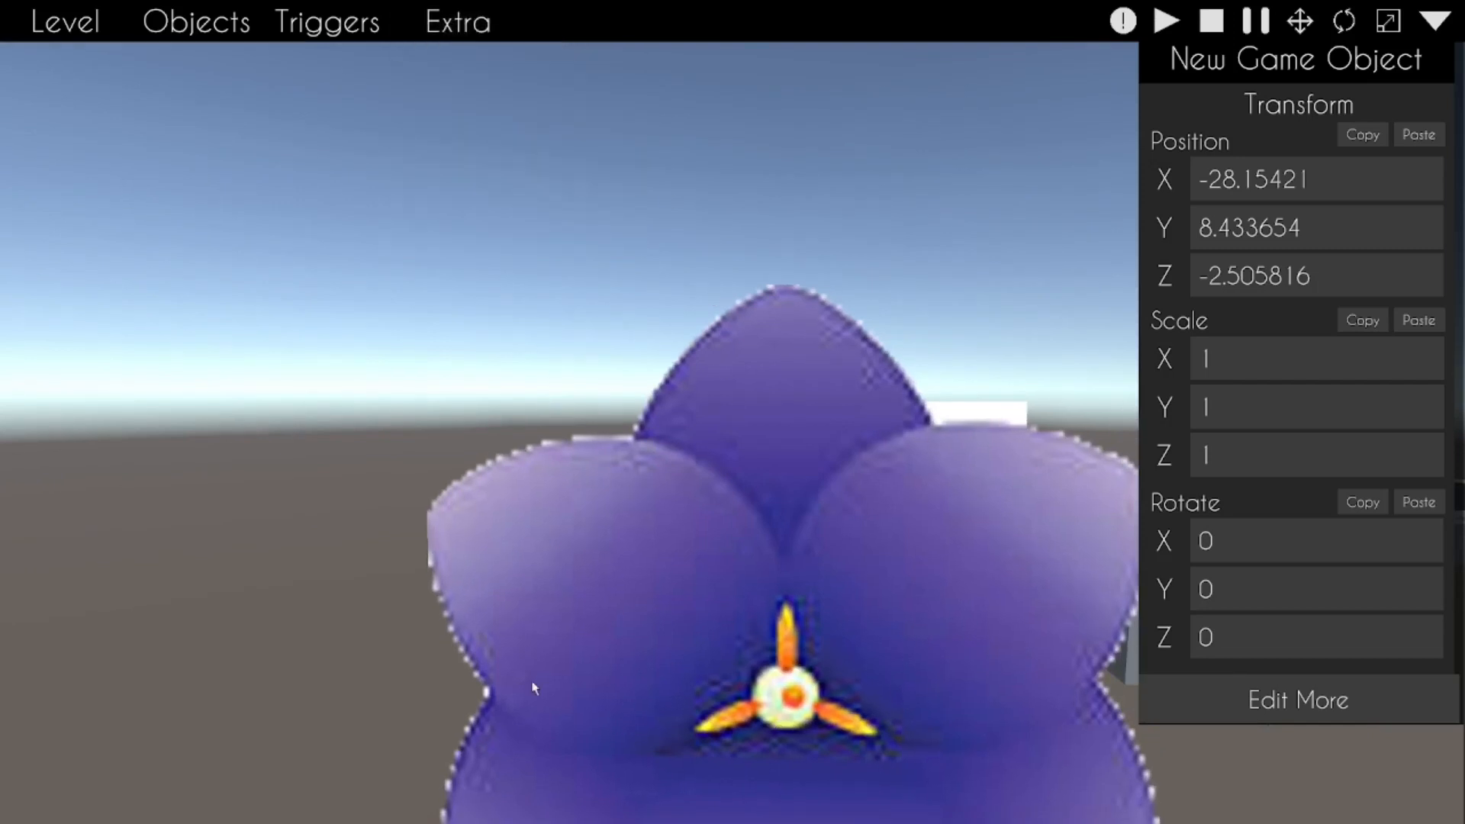
Step: Delete the purple flower image from the scene
right_click_drag(925, 303, 734, 427)
key("s")
key("d")
key("Delete")
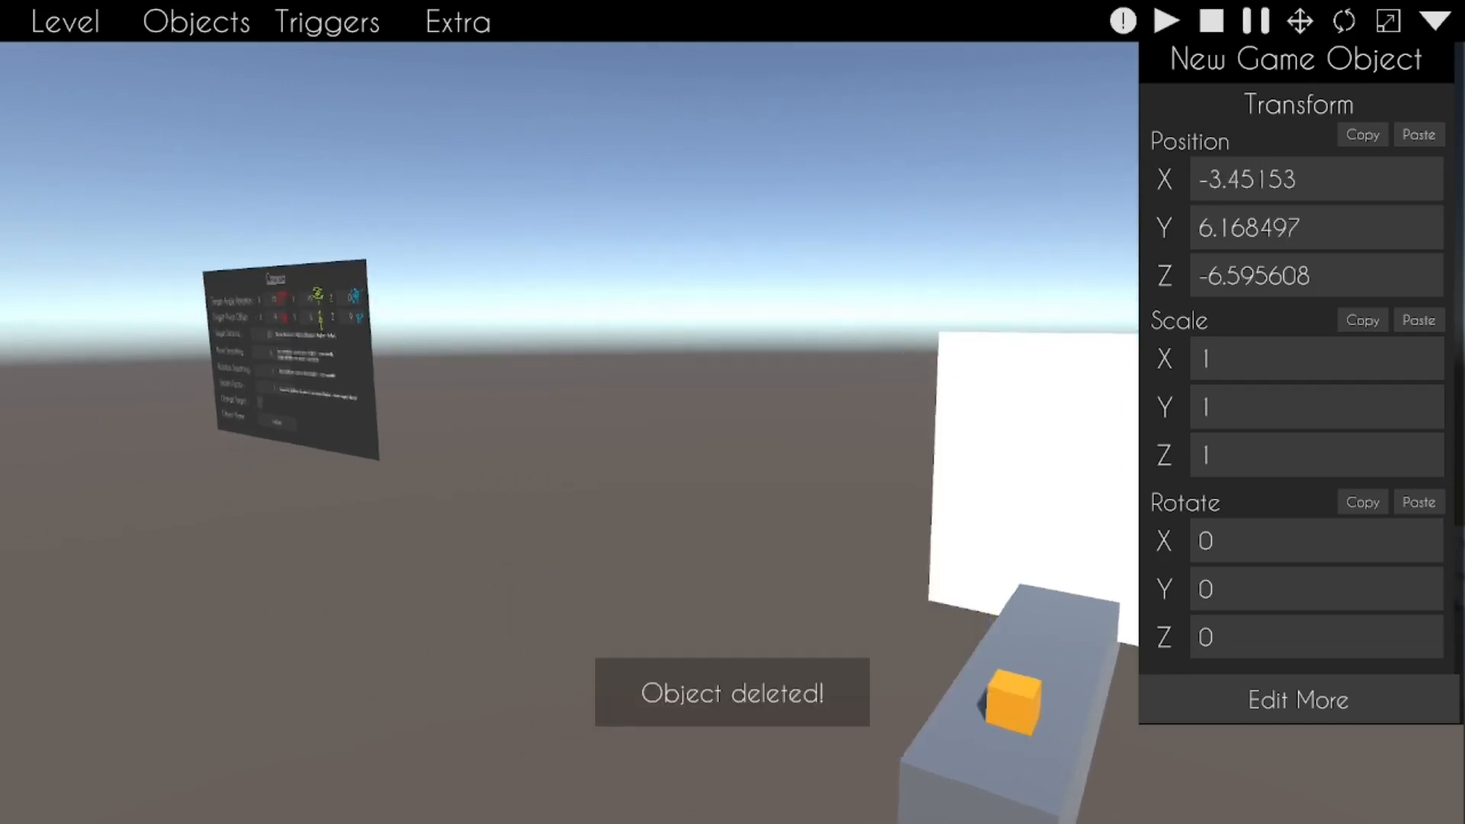
Step: Recolour the white image panel at the path's first corner to cyan with red at zero, and apply it
key("w")
right_click_drag(718, 576, 1181, 613)
key("s")
key("w")
left_click(1323, 722)
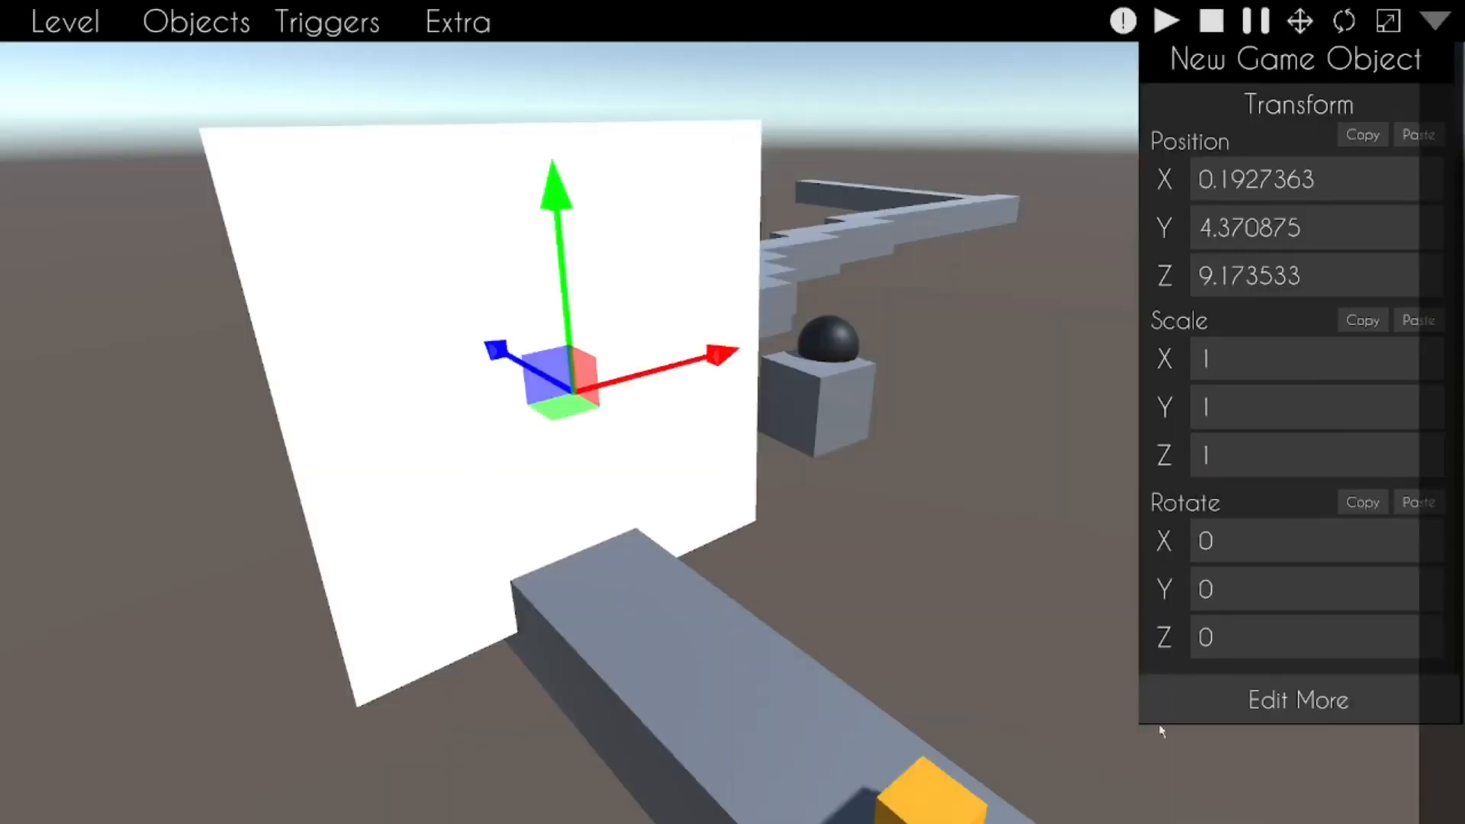
left_click(1154, 721)
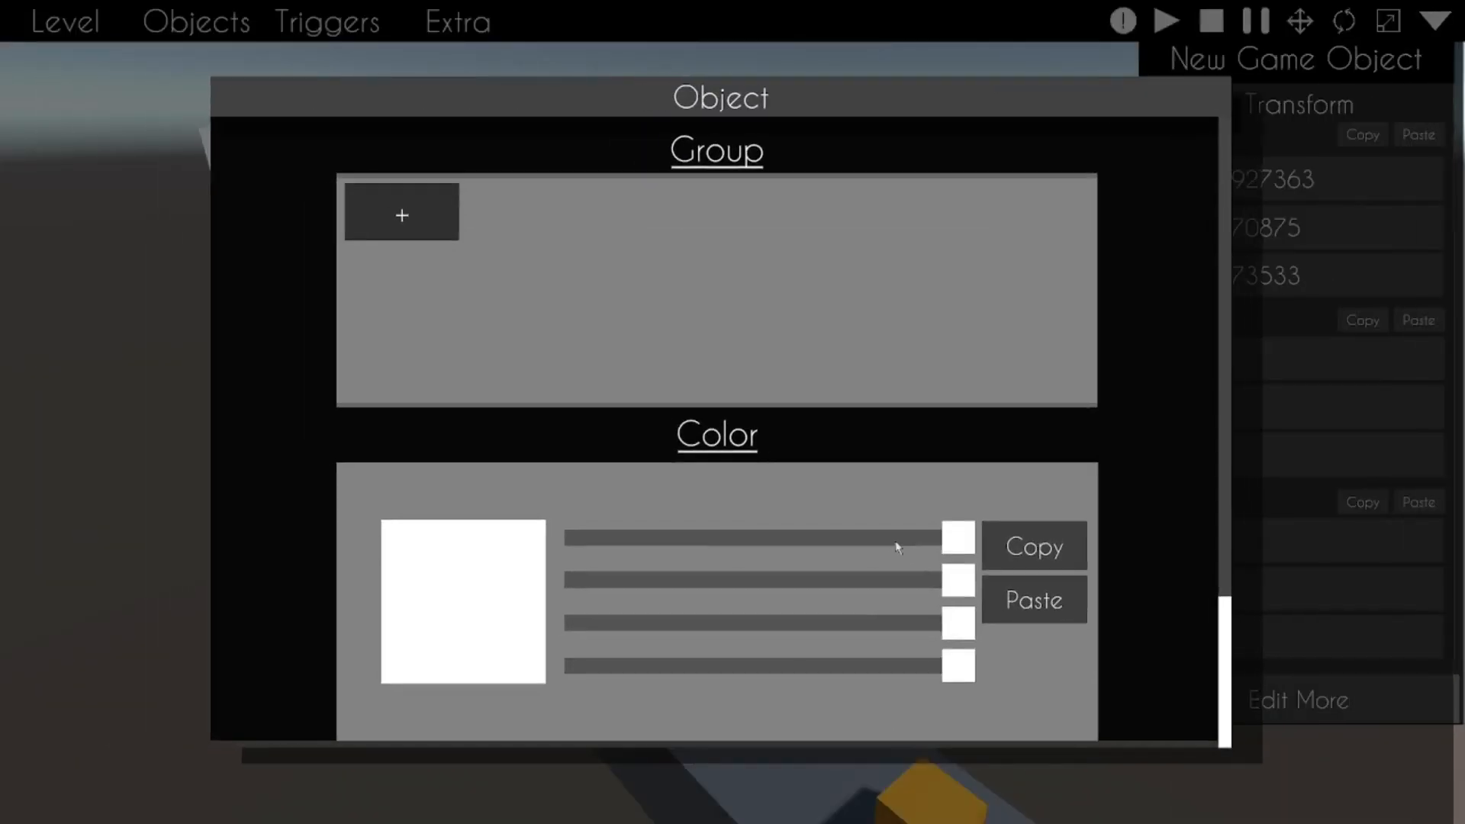
left_click_drag(980, 616, 424, 645)
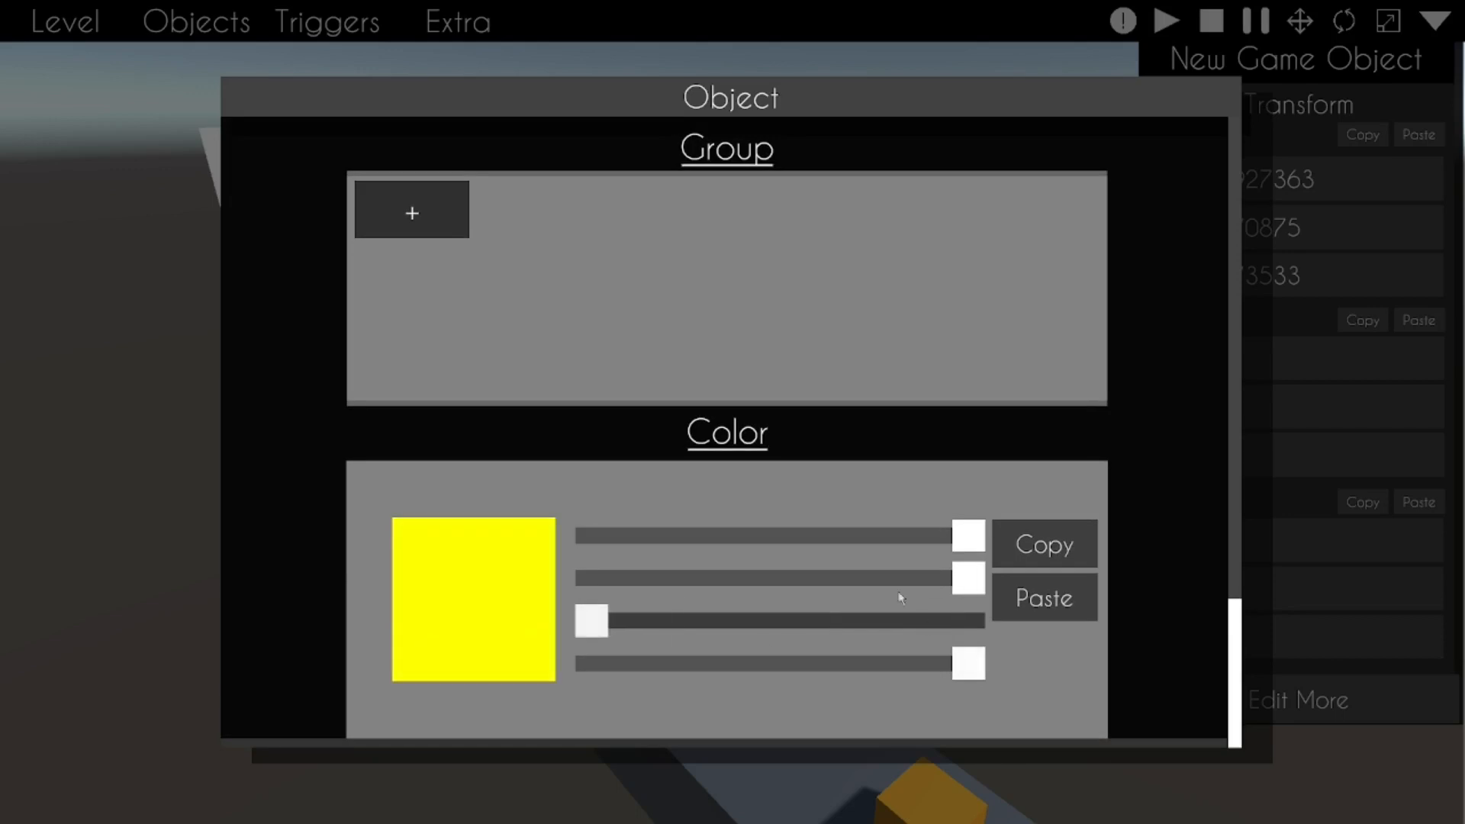
left_click_drag(769, 638, 984, 620)
left_click_drag(967, 537, 587, 537)
scroll(733, 562, "down", 3)
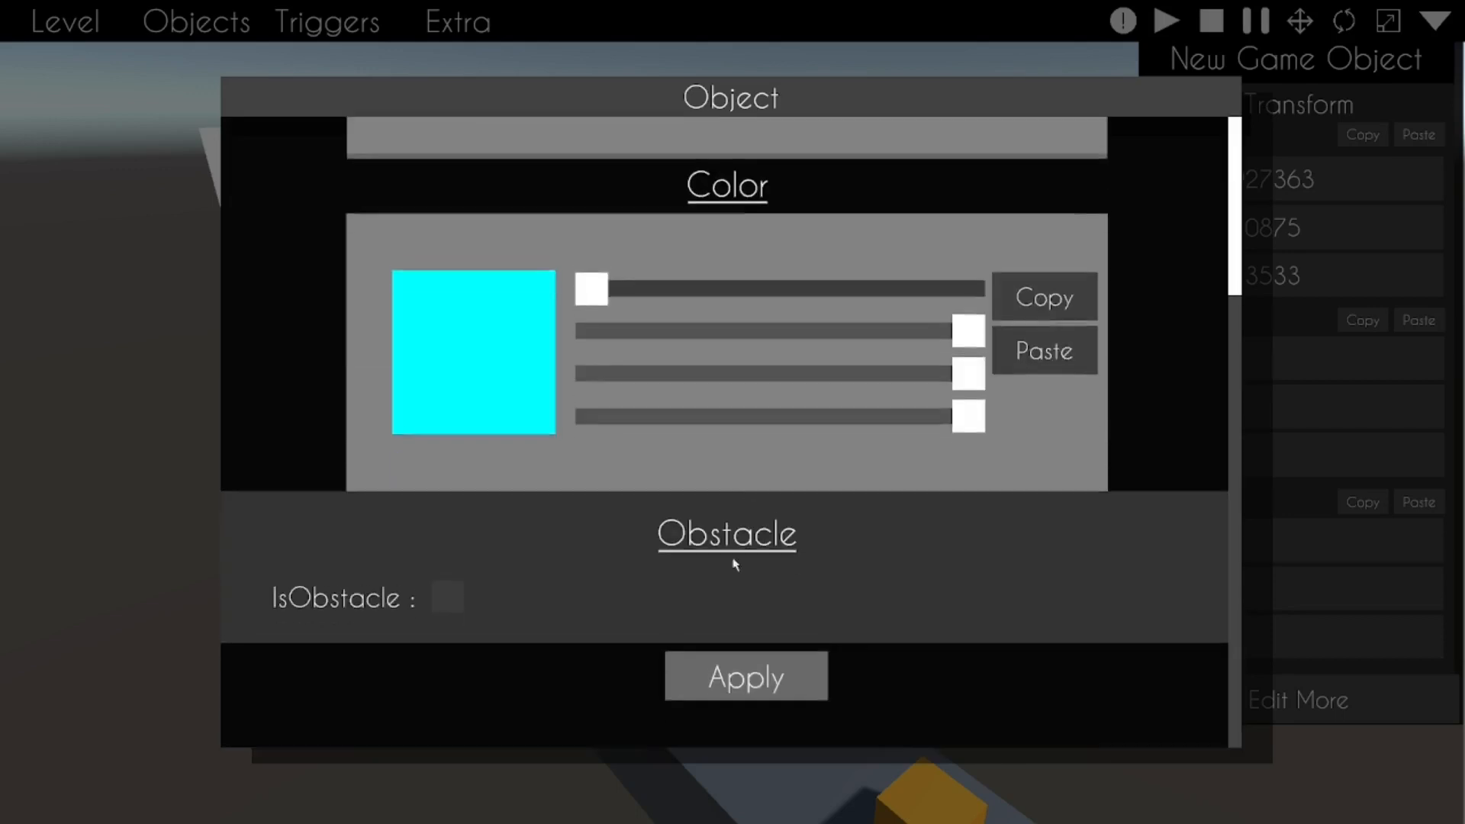
left_click(744, 706)
Step: Tint the camera tutorial image yellow by reducing its blue to zero, and apply the colour
right_click_drag(635, 618, 504, 625)
right_click_drag(724, 398, 527, 408)
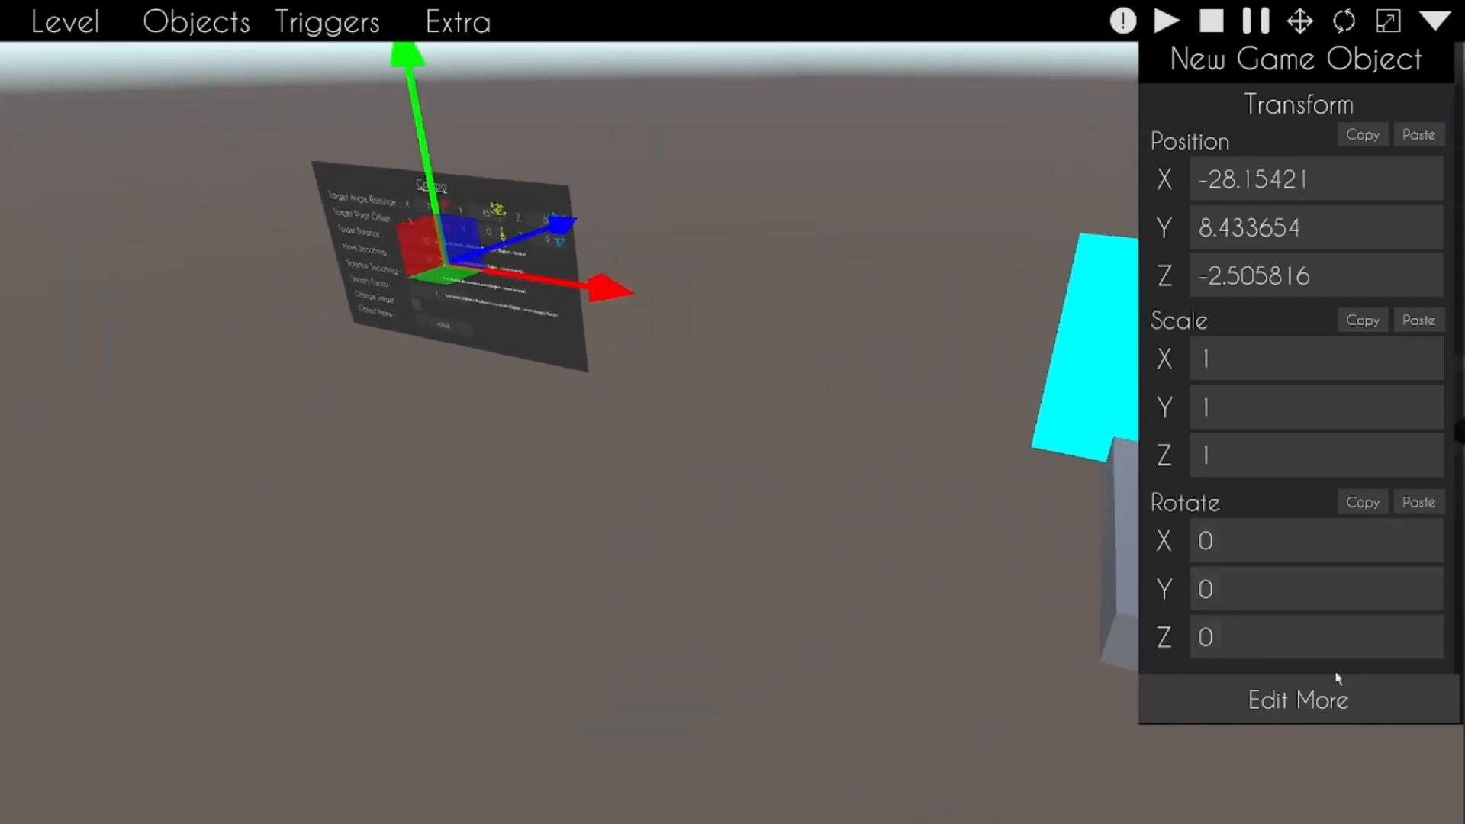
left_click(1337, 683)
left_click_drag(965, 416, 479, 443)
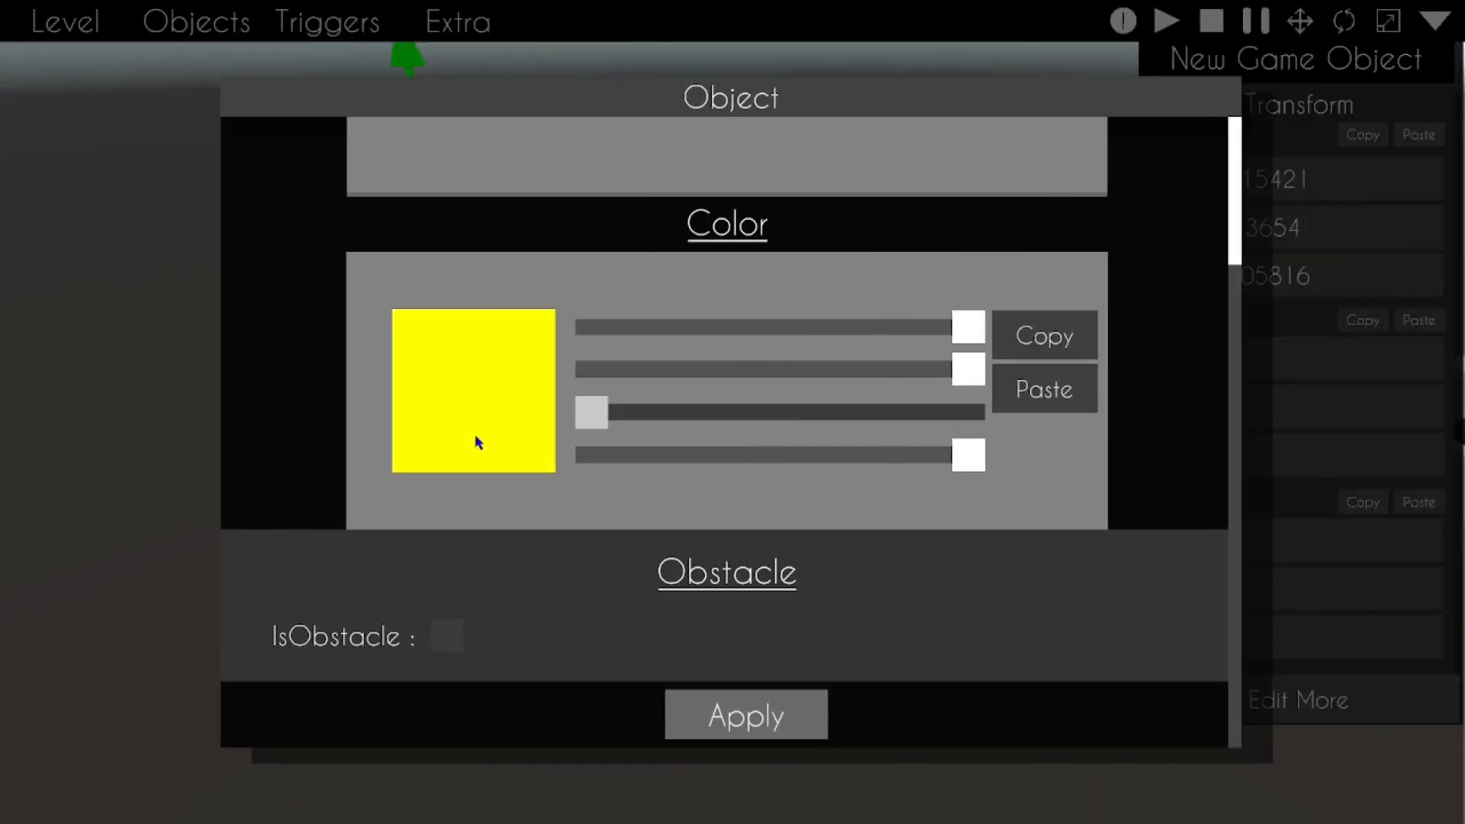
left_click(734, 717)
Step: Restore the camera tutorial image's blue to full and apply the colour
left_click(1283, 706)
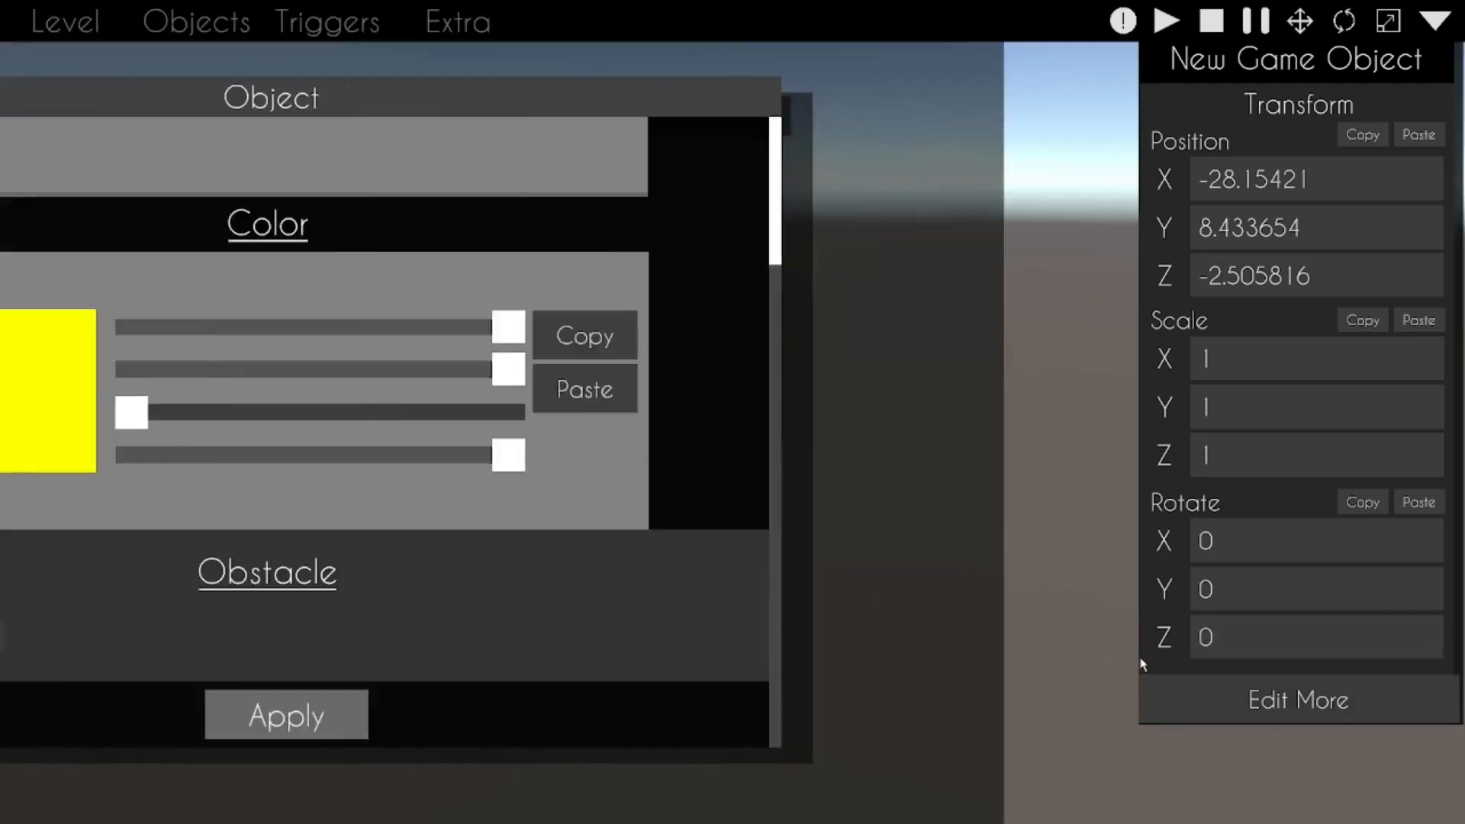
left_click_drag(588, 412, 969, 413)
left_click(771, 694)
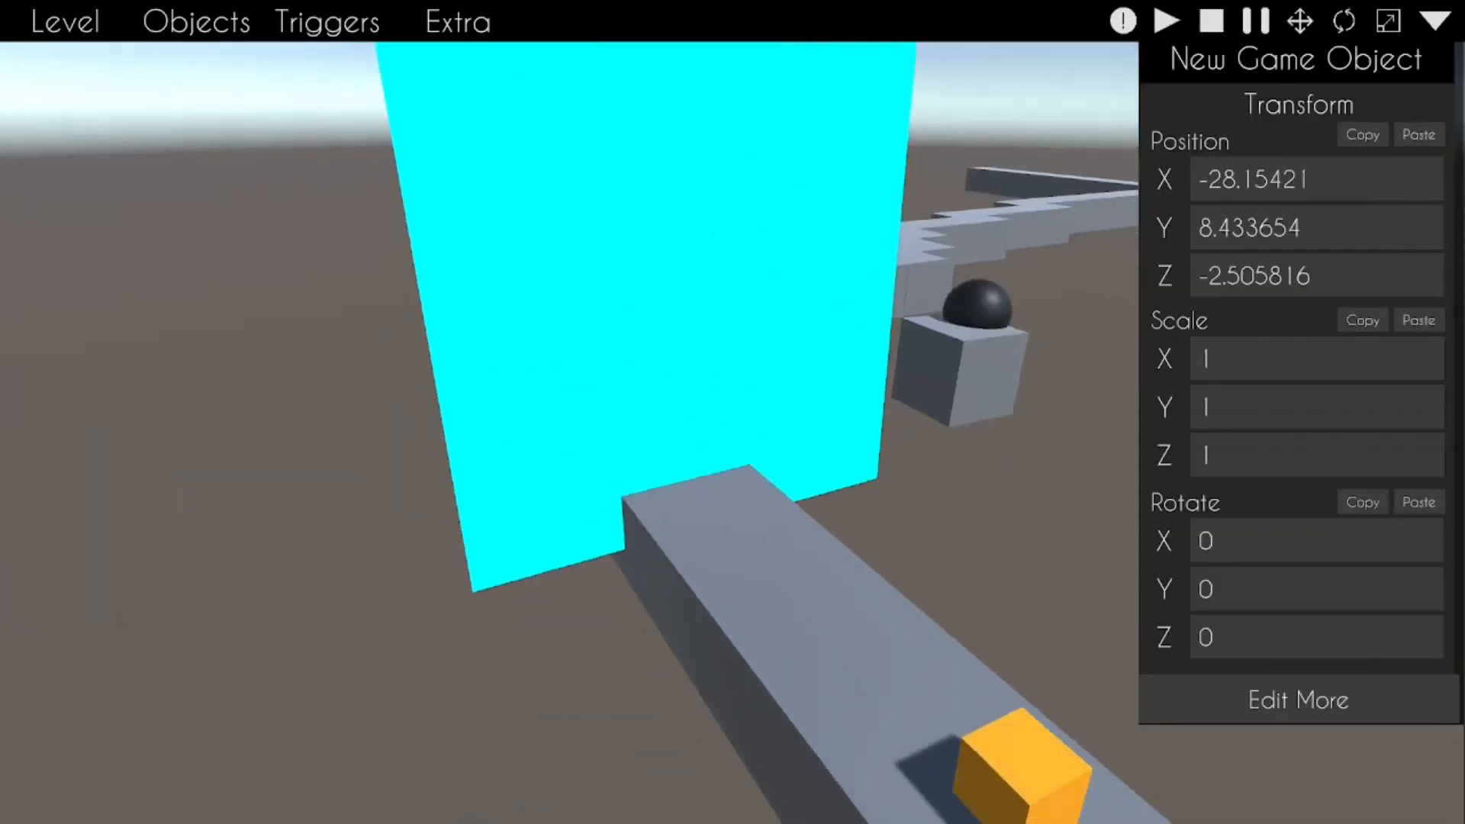
Step: Playtest the level briefly to see the cyan panel in game lighting
left_click(1001, 758)
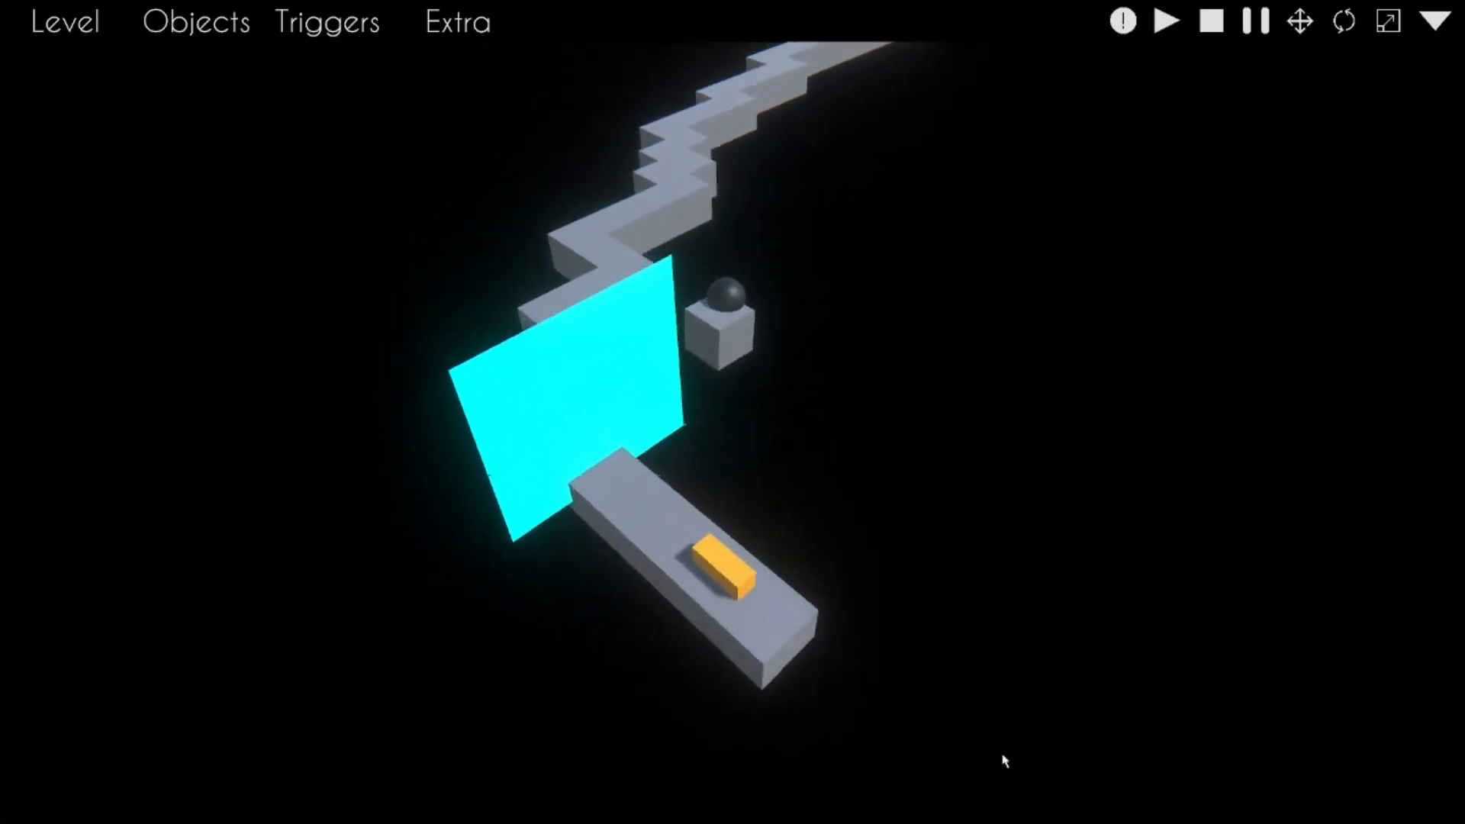
left_click(986, 758)
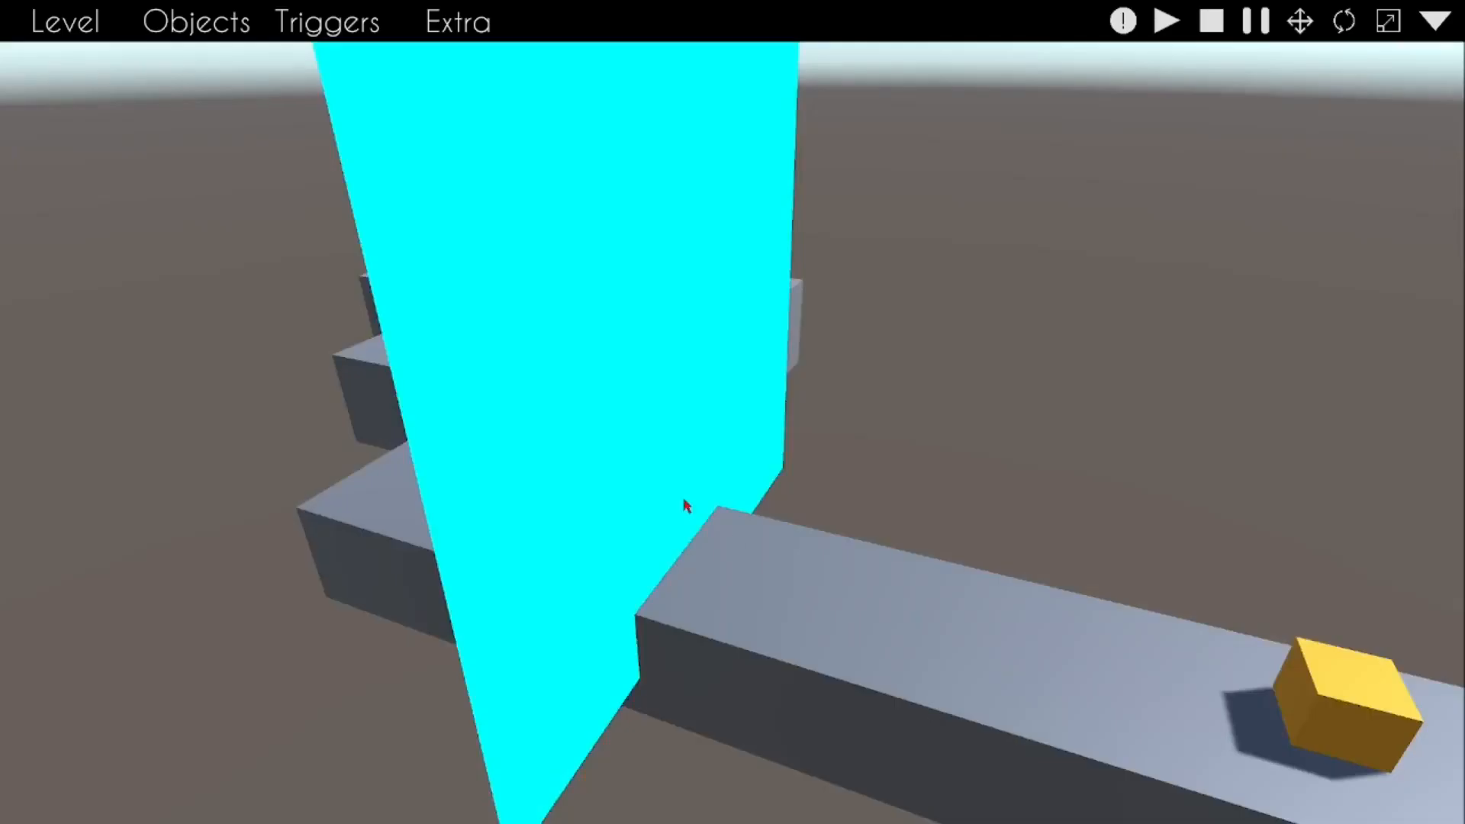
Step: Rotate the cyan panel 90 degrees about X to lie flat and move it down beside the path's first corner
right_click_drag(686, 393, 734, 431)
left_click(713, 378)
key("e")
left_click_drag(802, 531, 608, 139)
left_click_drag(794, 365, 662, 145)
left_click_drag(747, 288, 454, 329)
key("w")
left_click_drag(438, 206, 454, 252)
left_click_drag(482, 438, 488, 443)
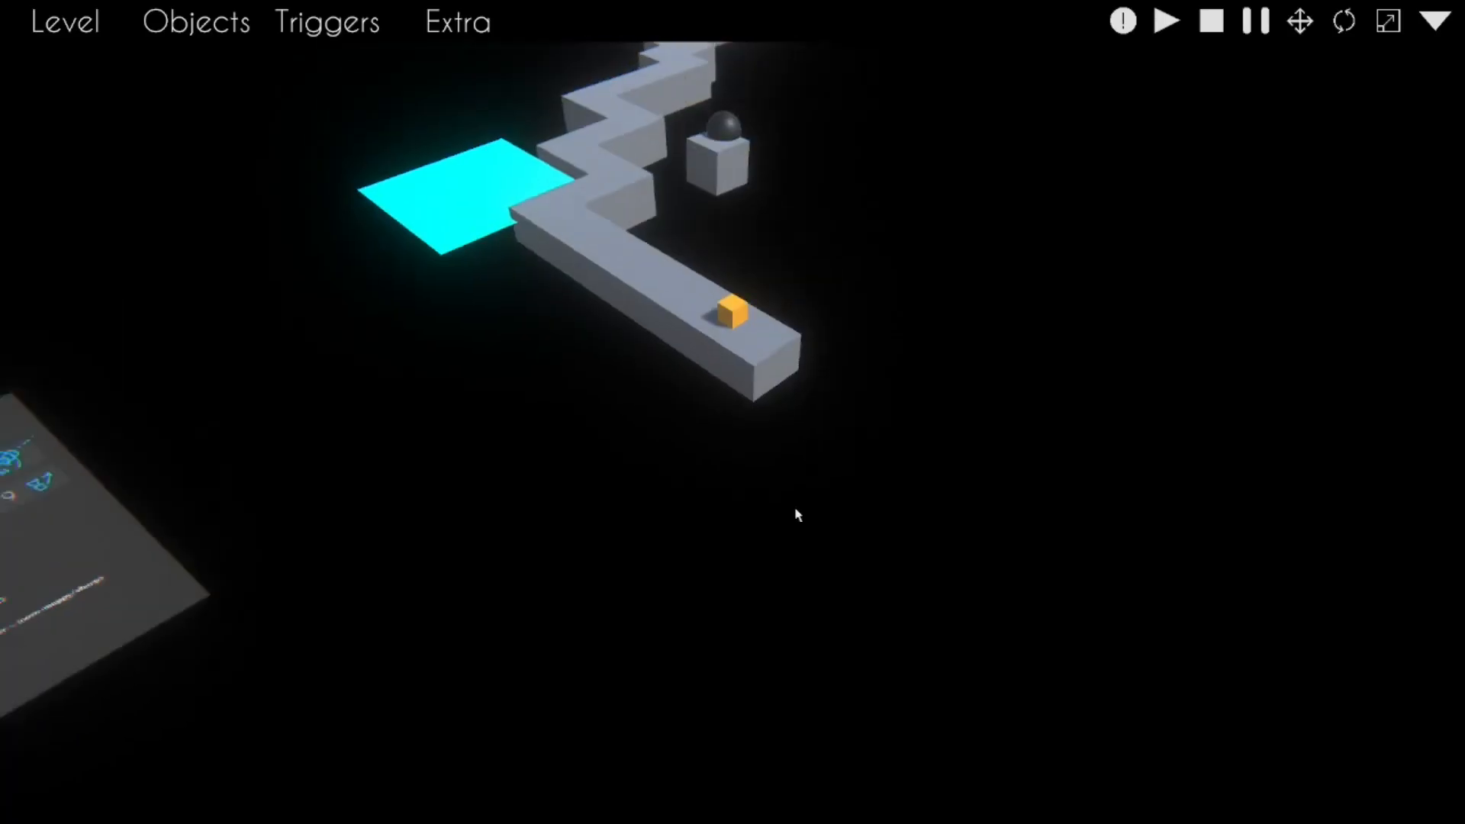
Step: Run the level again to check the flat cyan panel beside the path, and return to editing
left_click(795, 515)
left_click(628, 573)
left_click(640, 596)
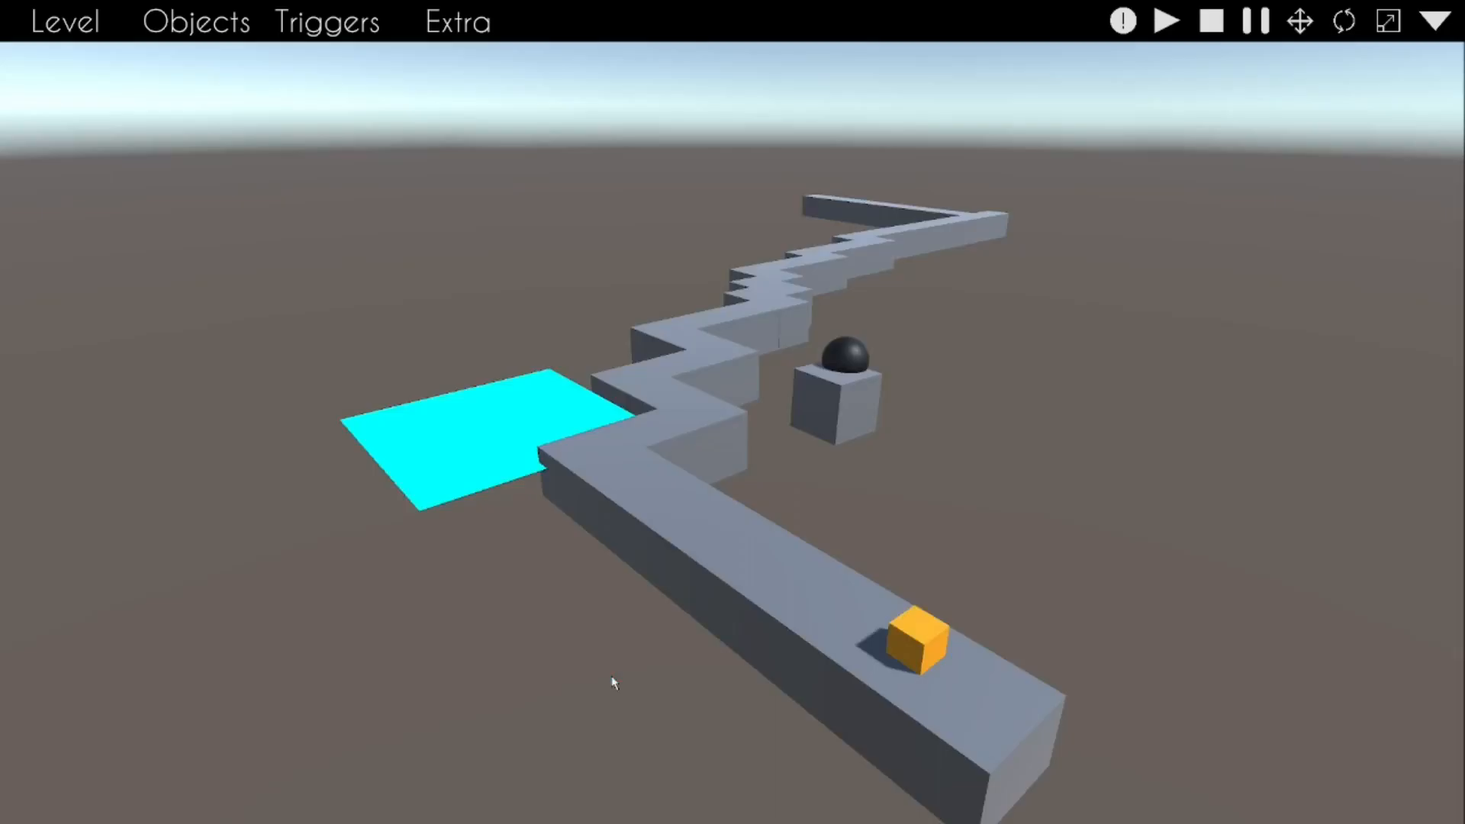
Step: Move the flat cyan panel over the first corner of the path
left_click(662, 639)
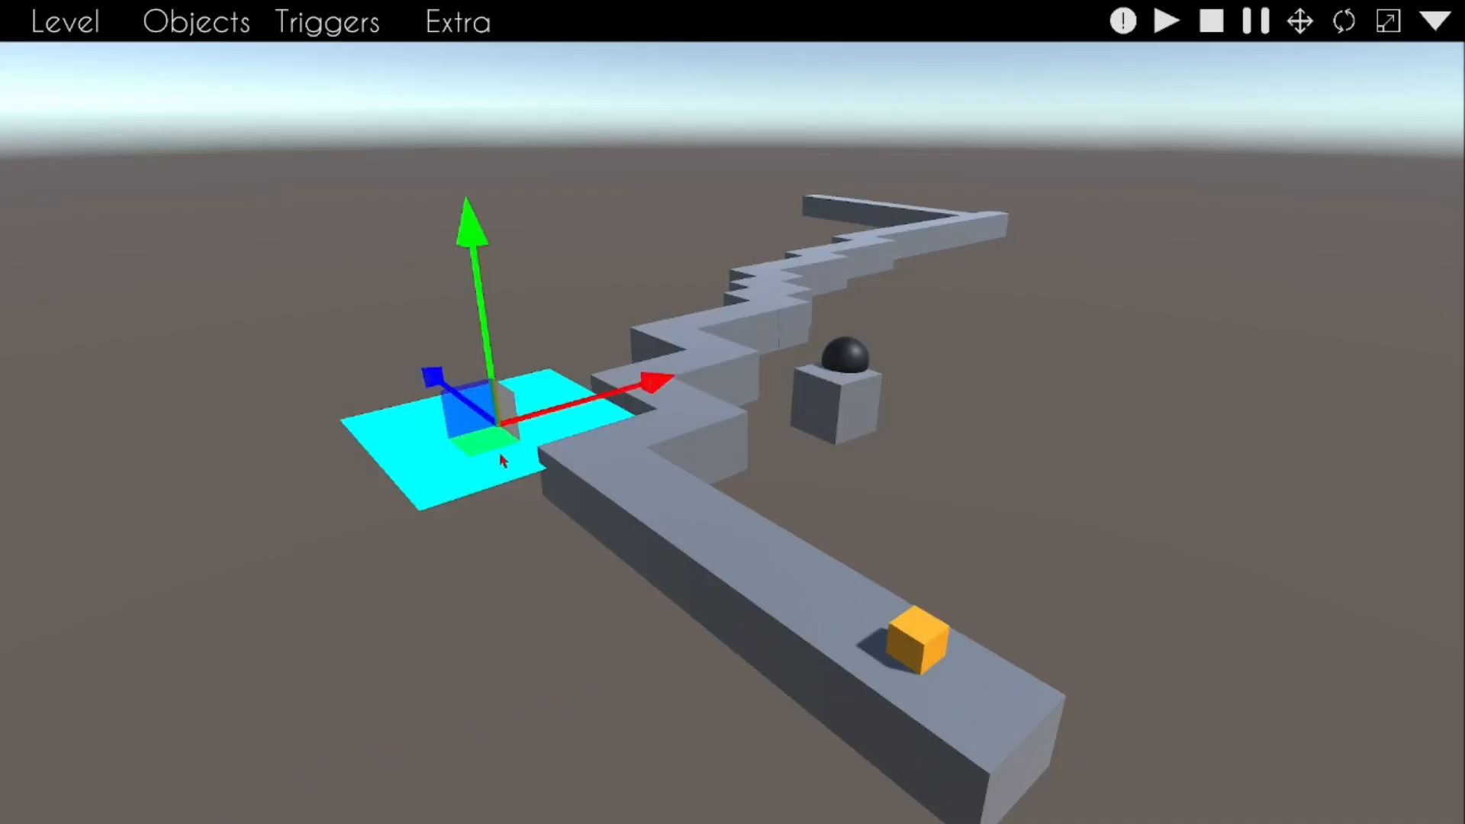
left_click_drag(509, 407, 628, 458)
right_click_drag(882, 513, 890, 310)
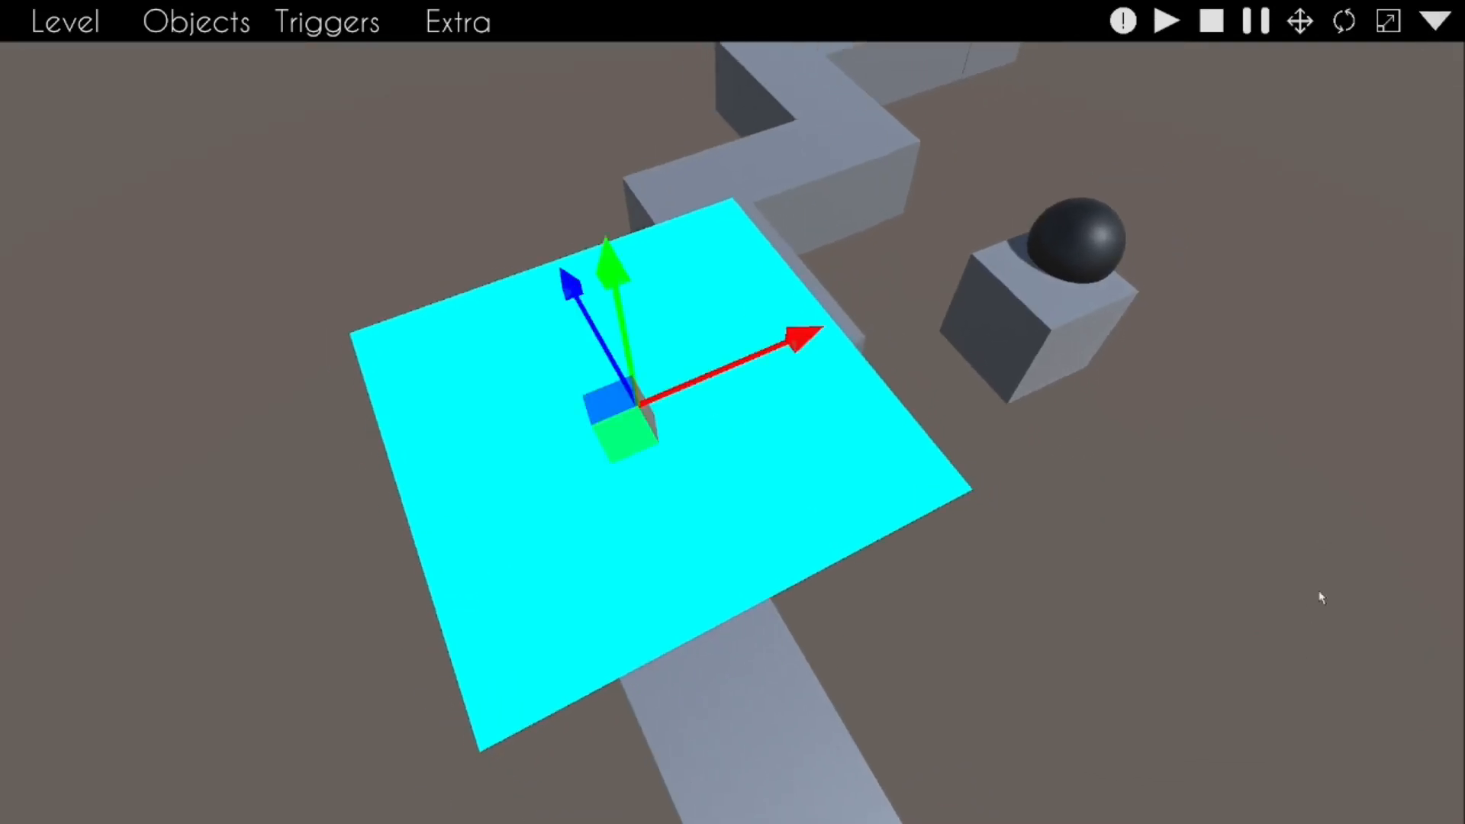
Step: Lower the cyan panel's opacity until it is mostly transparent and apply the change
left_click(1434, 18)
left_click(1302, 699)
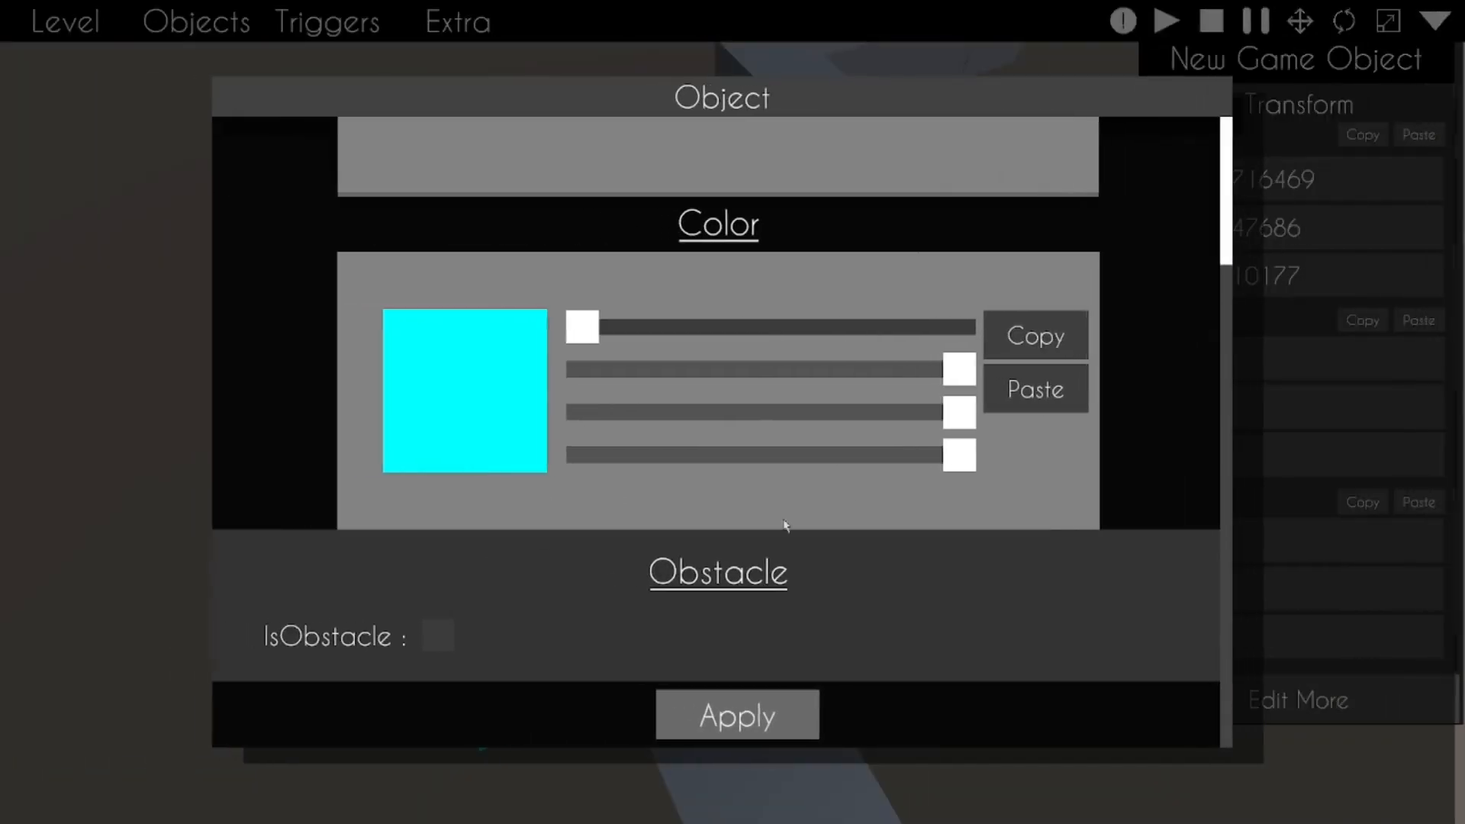
left_click_drag(972, 462, 516, 499)
left_click_drag(664, 490, 597, 463)
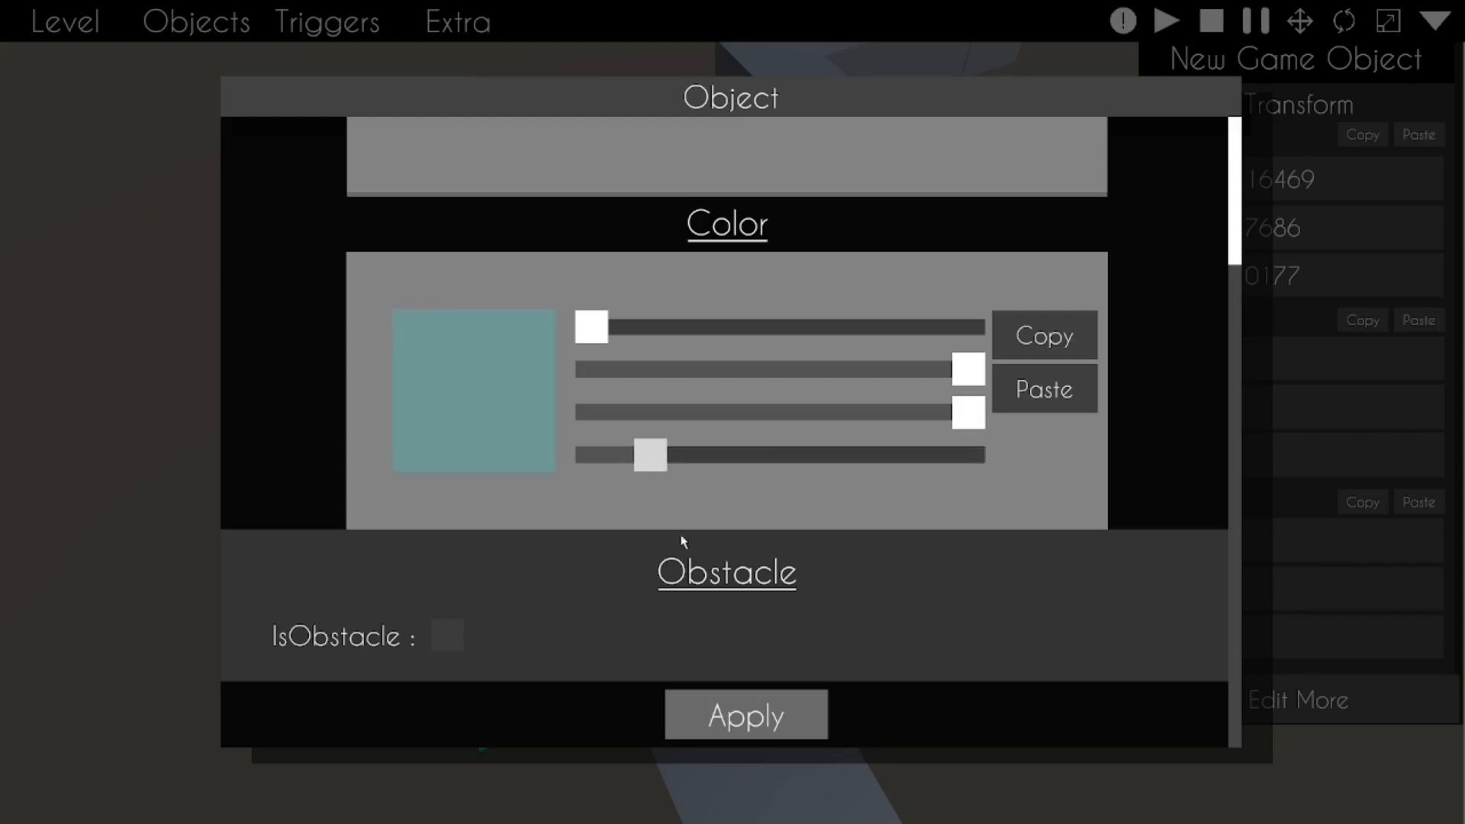
left_click(755, 715)
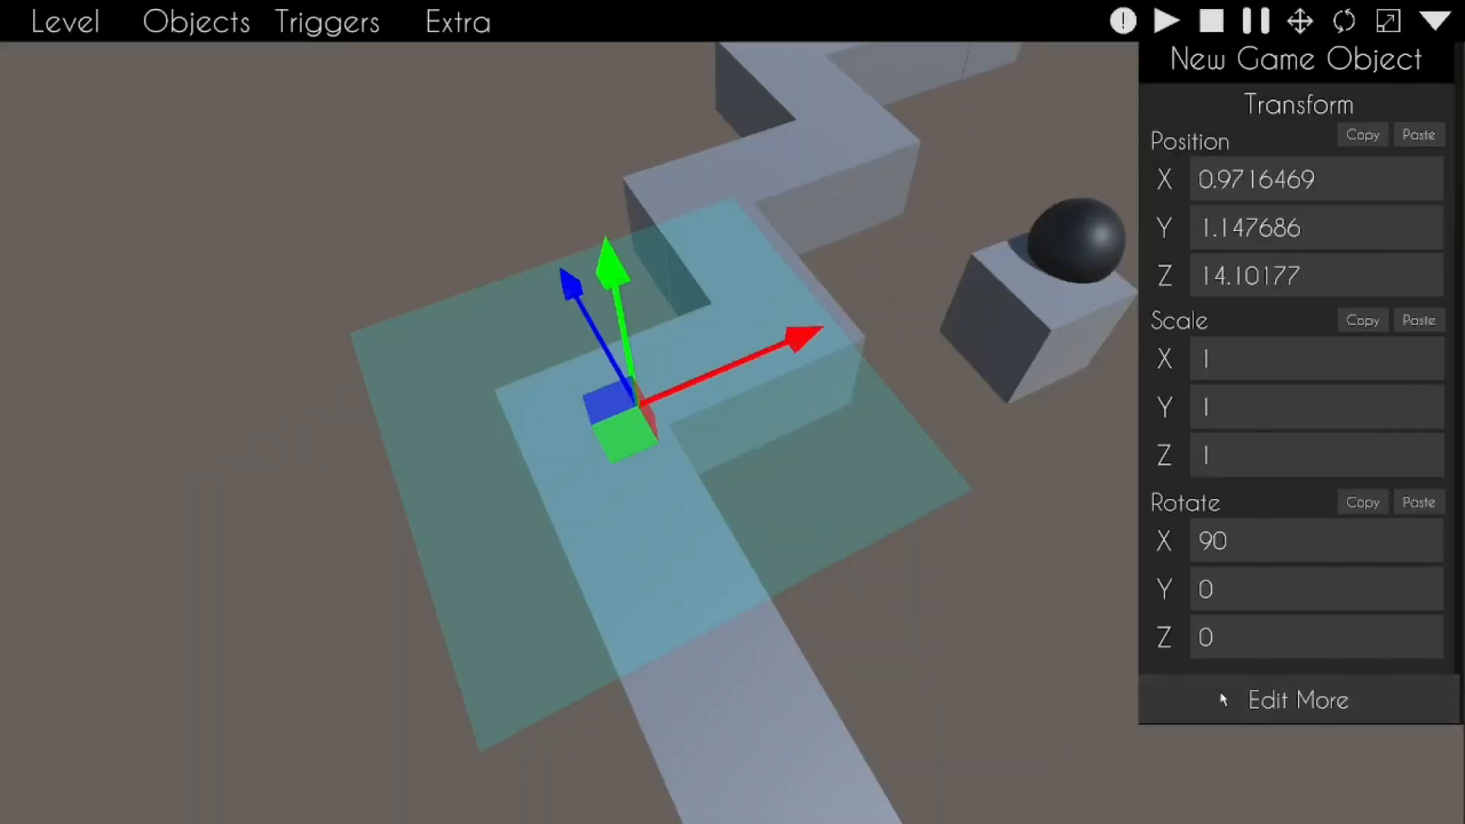
Step: Reopen the cyan panel's colour settings, reduce the opacity to an even fainter level, and apply it
left_click(1224, 699)
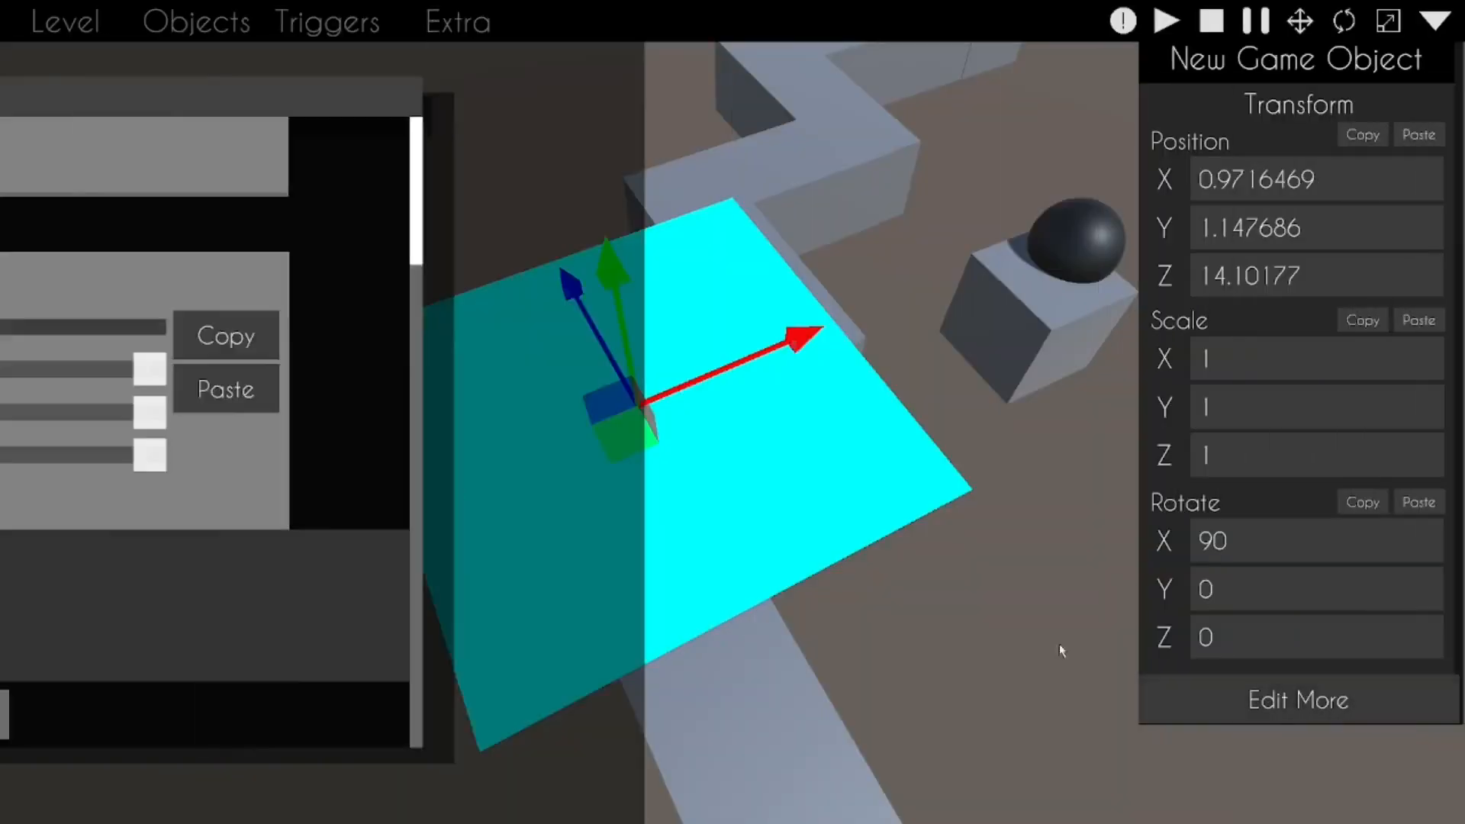
left_click_drag(969, 483, 632, 483)
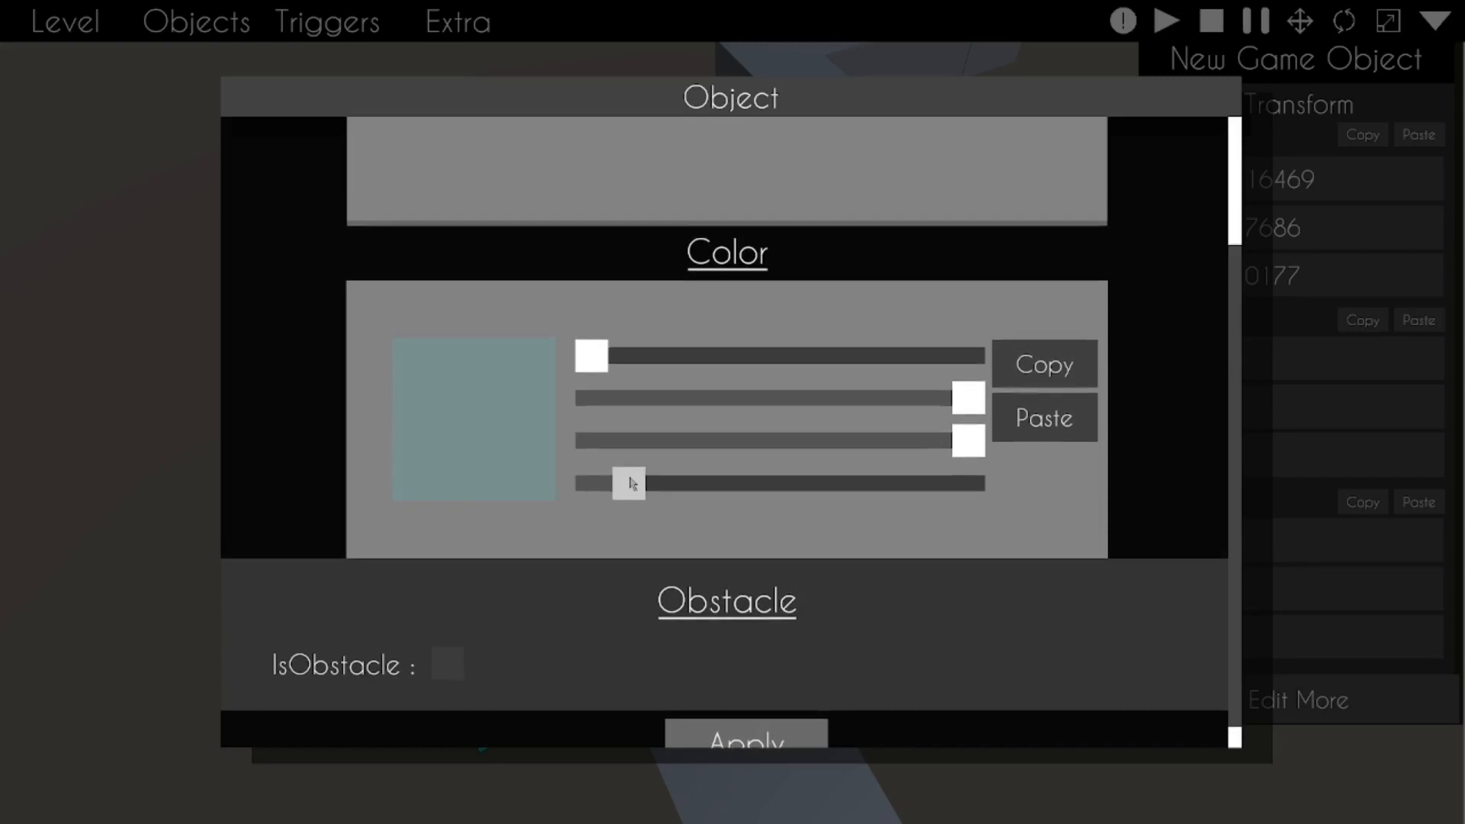
scroll(795, 699, "down", 1)
left_click(759, 709)
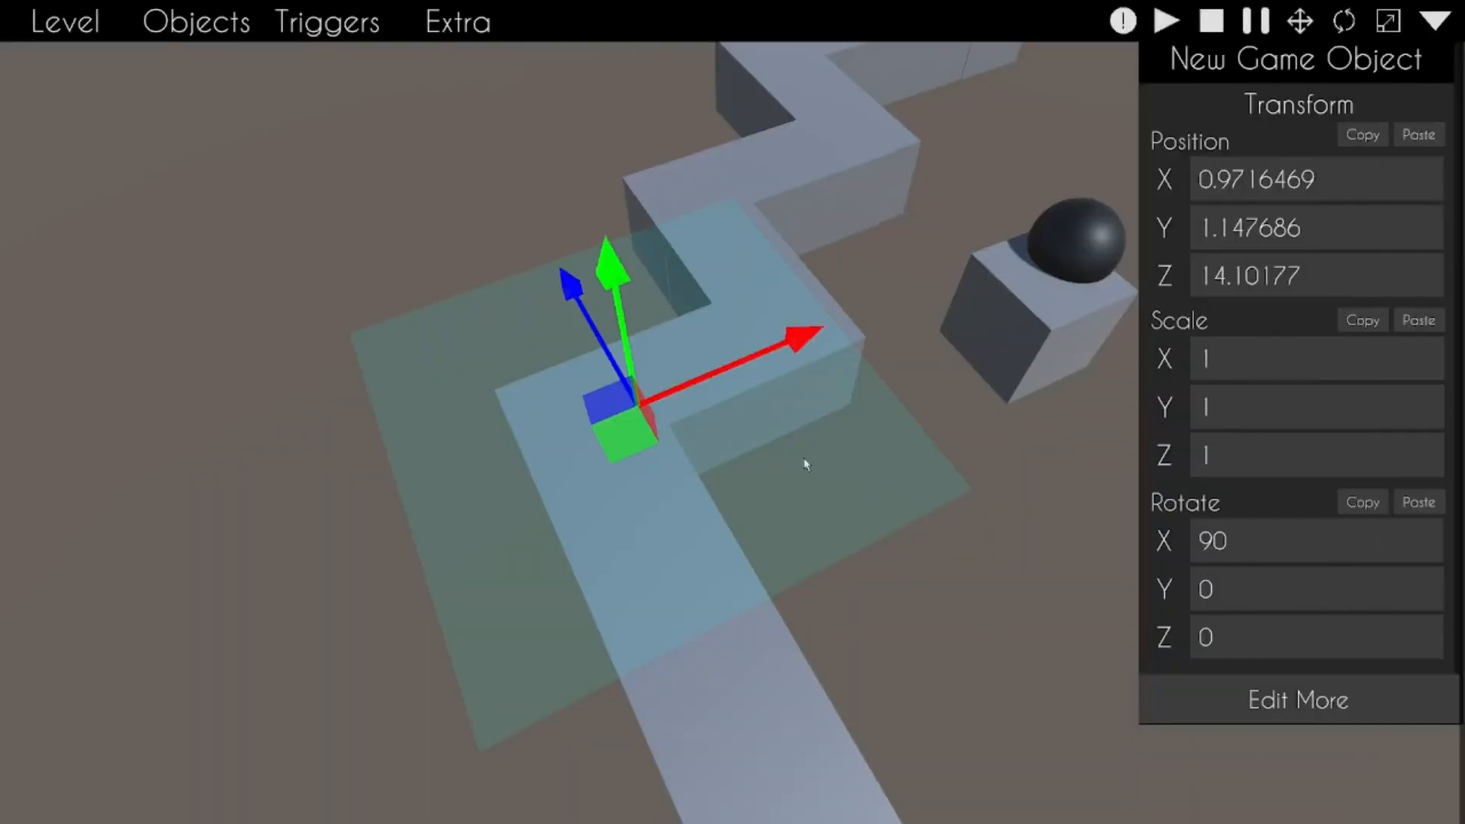
Step: Duplicate the translucent cyan panel four times, staggering the copies upward and sideways above the path corner
key("ctrl+d")
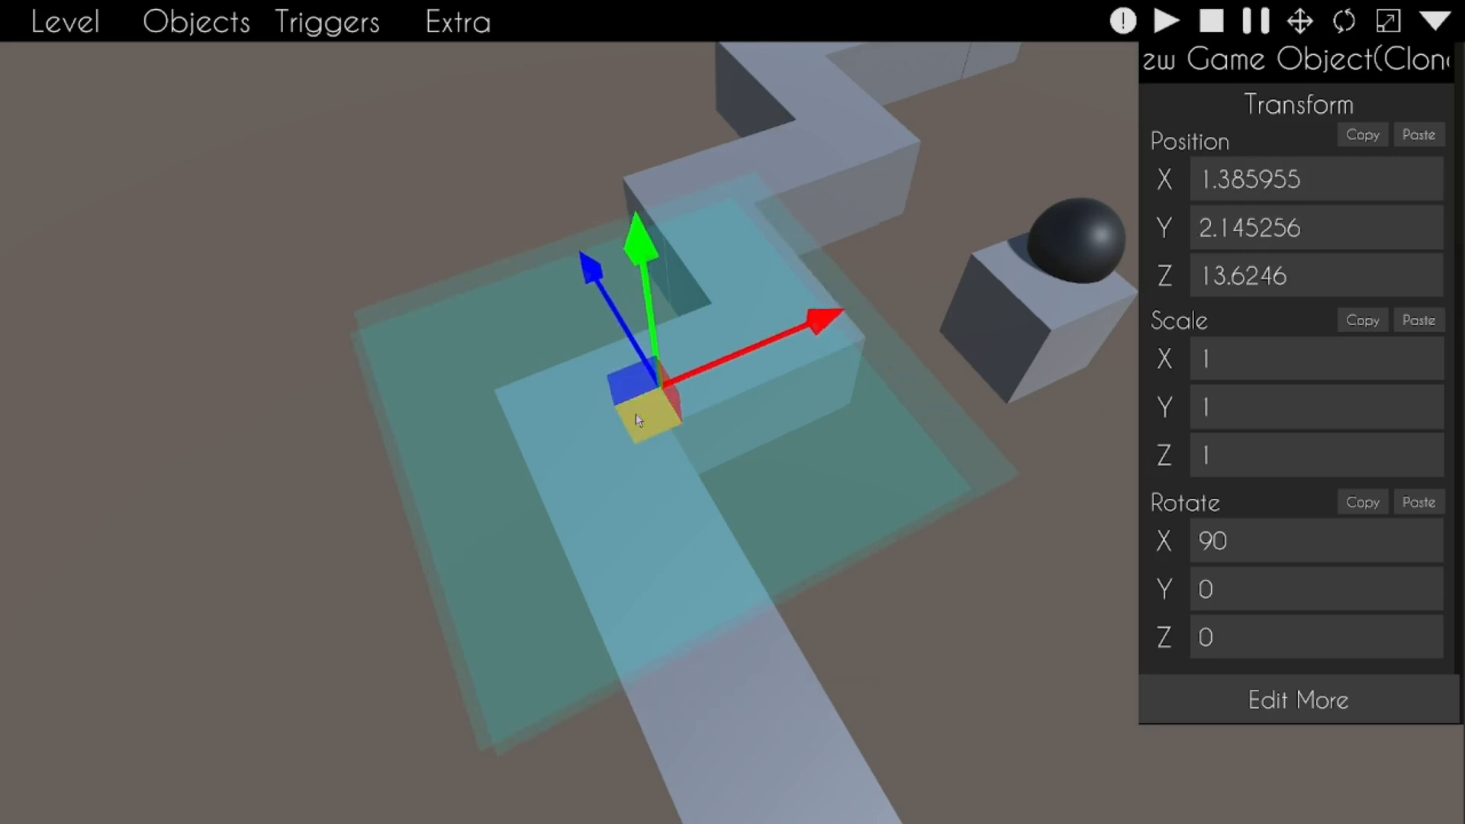
key("ctrl+d")
mouse_move(638, 420)
left_mouse_down()
mouse_move(627, 365)
mouse_move(697, 371)
mouse_move(693, 245)
mouse_move(714, 350)
mouse_move(753, 367)
left_mouse_up()
key("ctrl+d")
right_click_drag(808, 489, 732, 419)
key("ctrl+d")
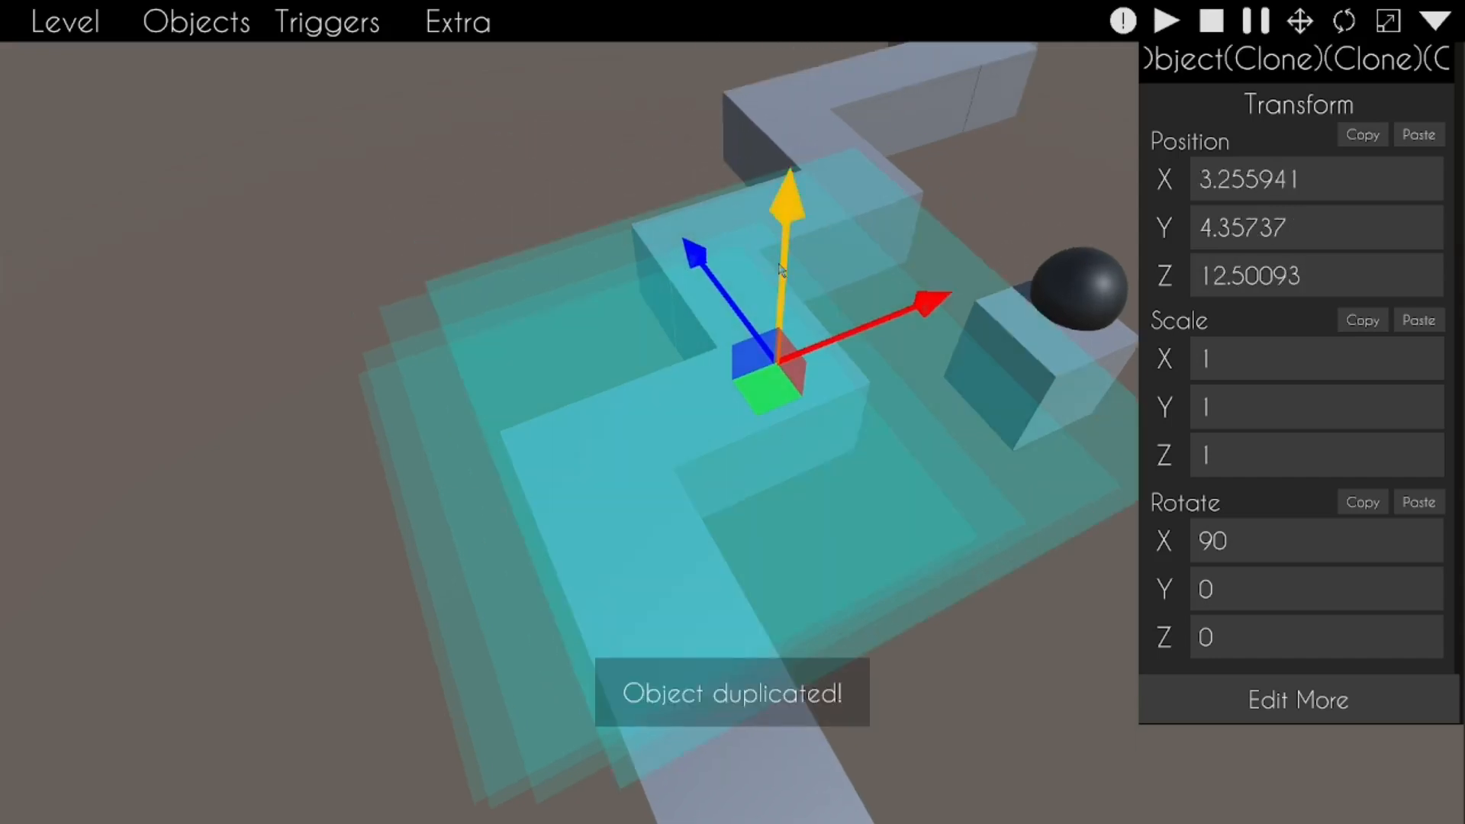
left_click_drag(785, 229, 785, 205)
left_click_drag(767, 370, 830, 349)
Step: Playtest the level, steering the line through the stacked translucent panels and around the following corners
key("ctrl+p")
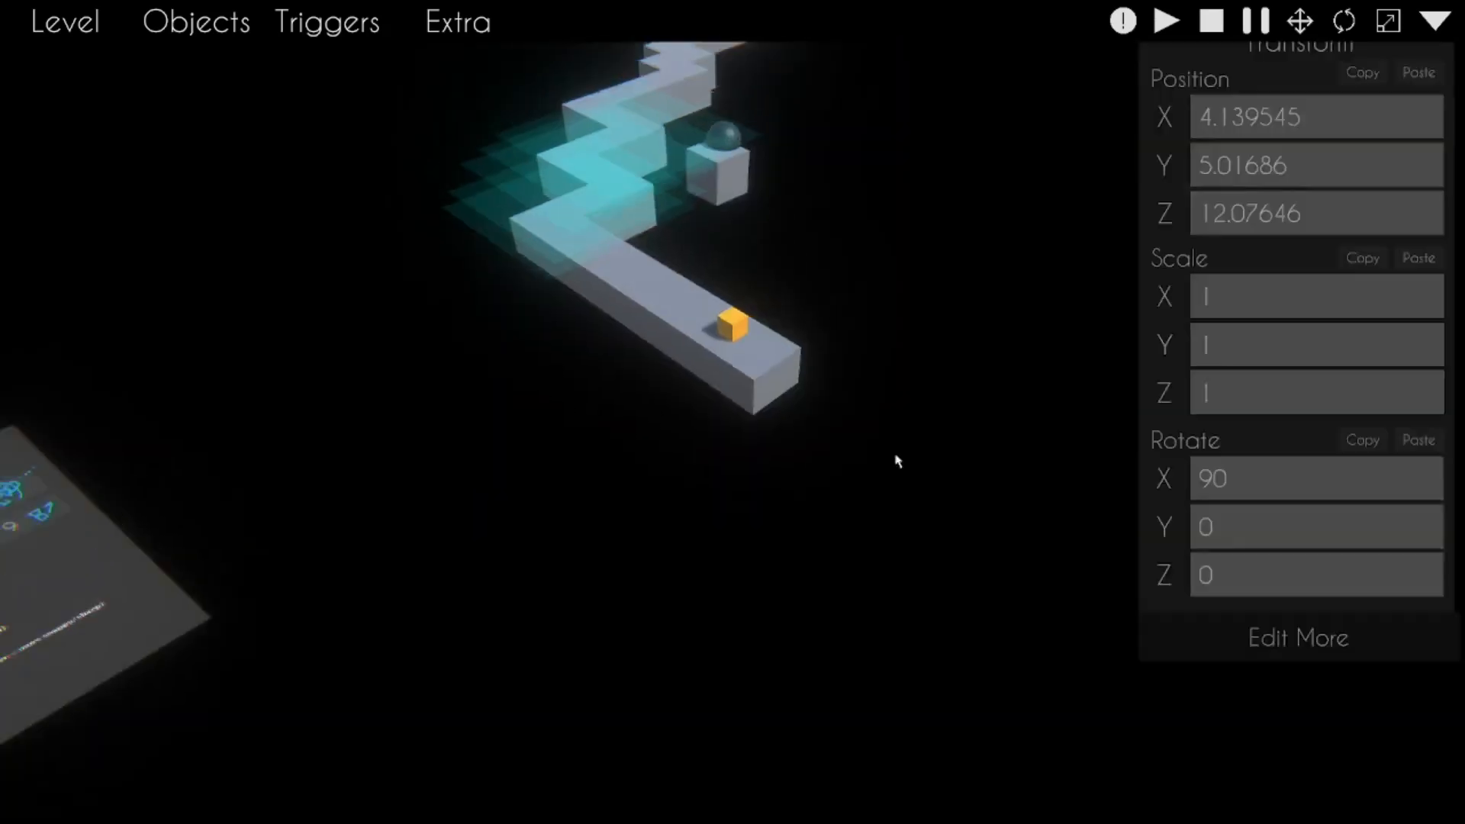
left_click(1016, 627)
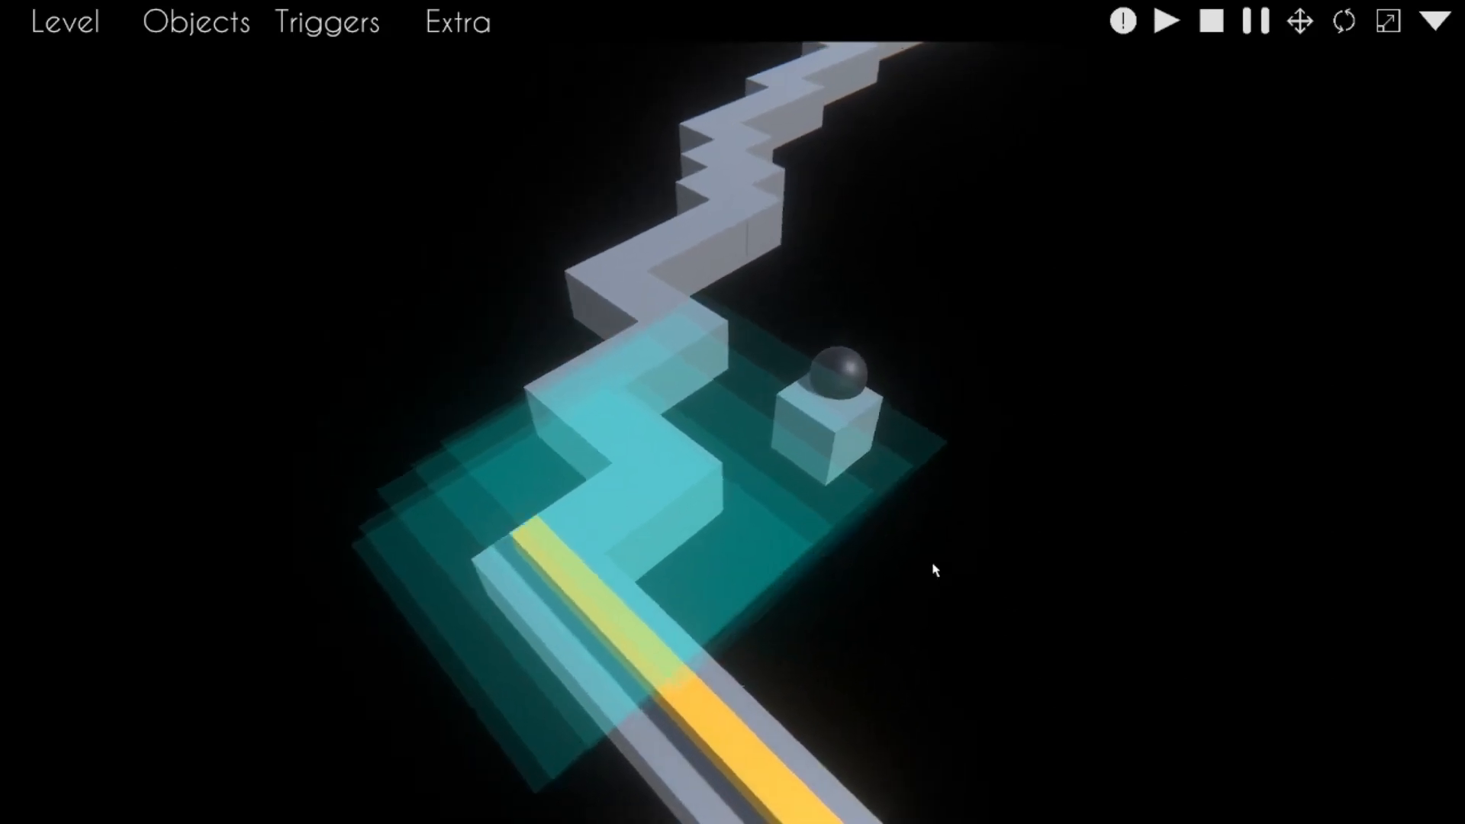
left_click(932, 566)
left_click(953, 559)
left_click(955, 558)
left_click(954, 558)
left_click(954, 558)
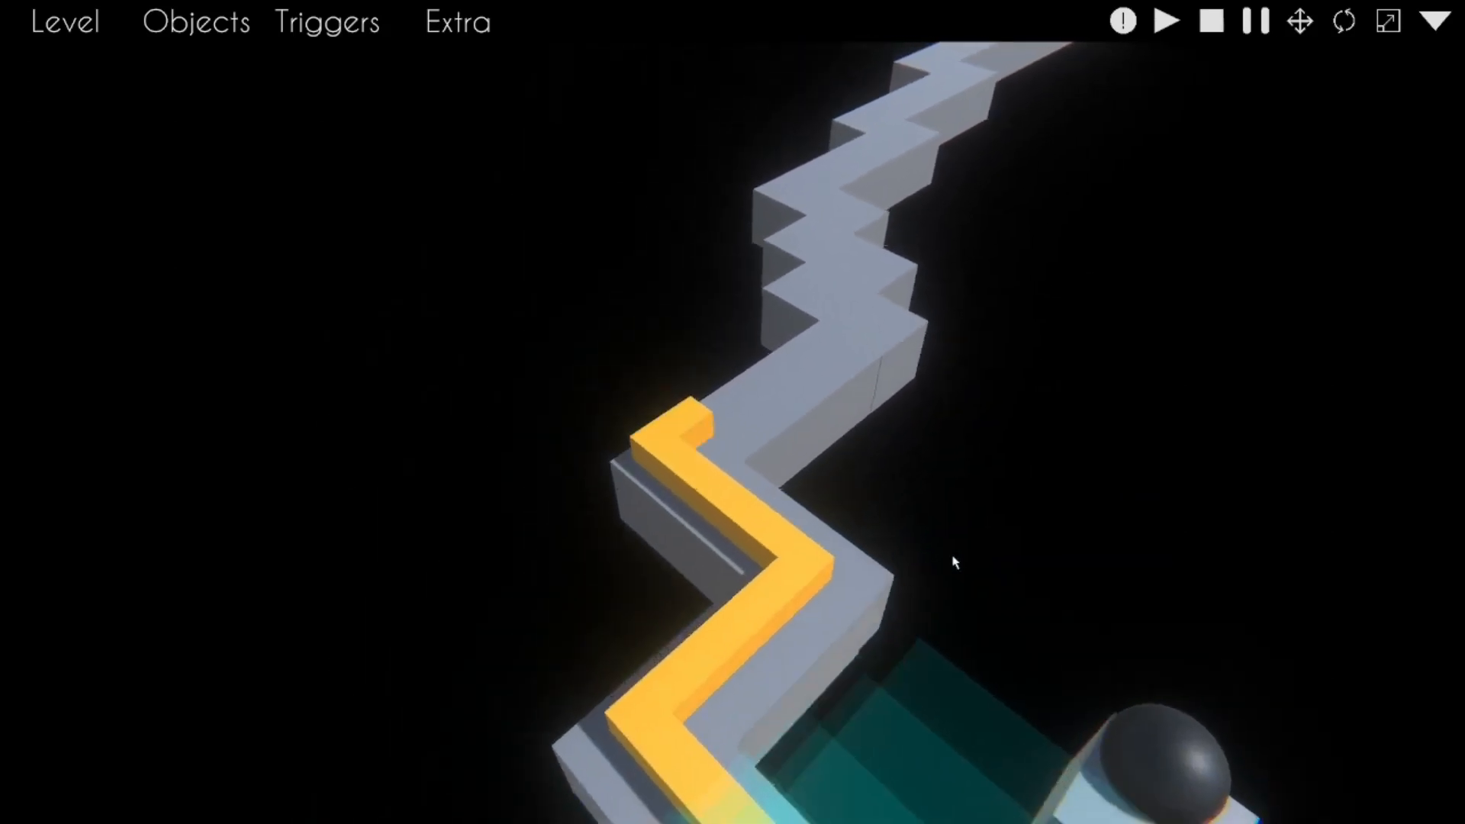
Step: Stop the playtest and delete the stacked cyan panels
key("ctrl+p")
key("Delete")
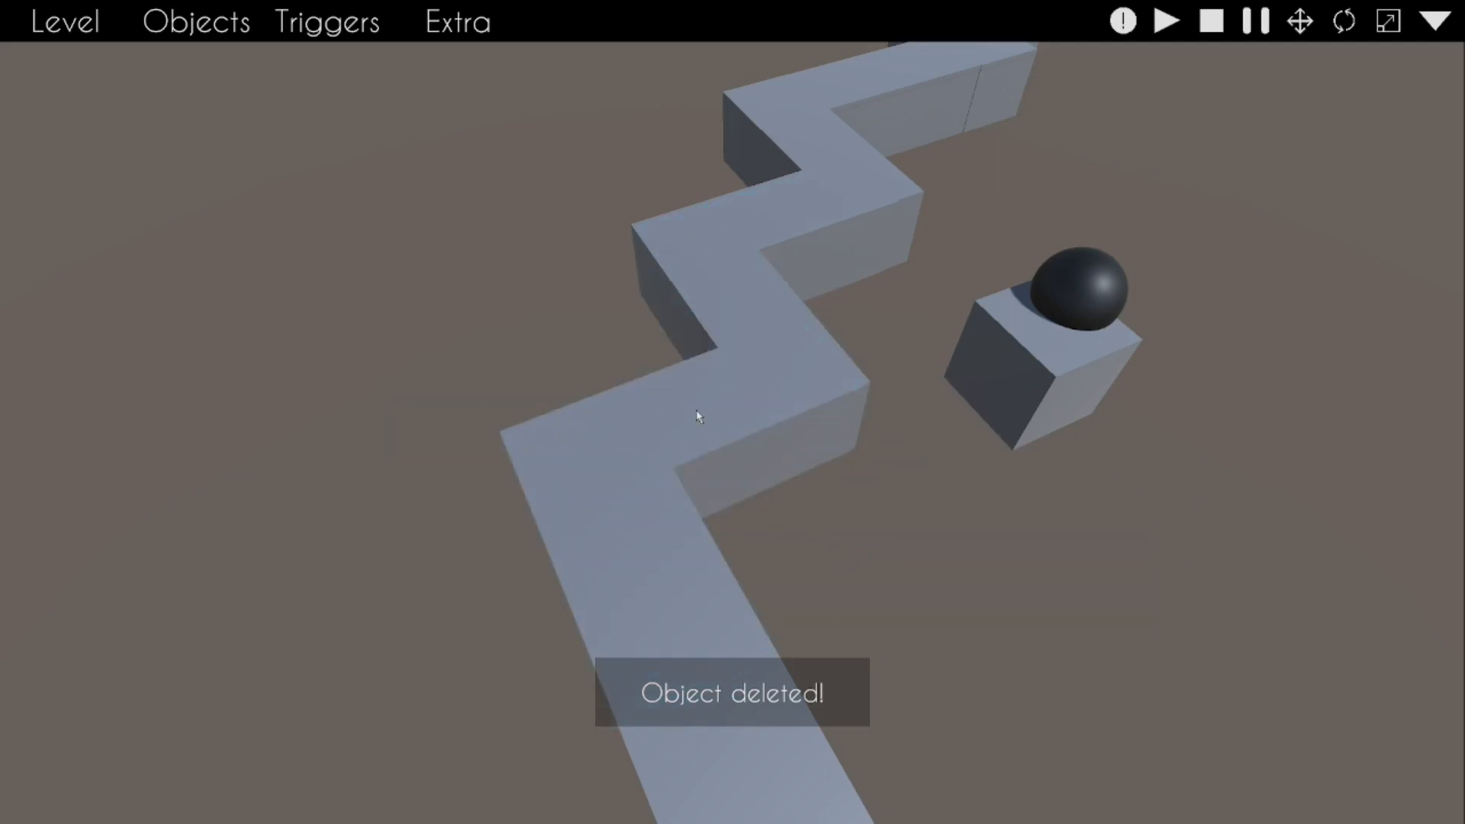
Step: Spawn an imported image from the level's resources and select a white image panel above the path
left_click(450, 29)
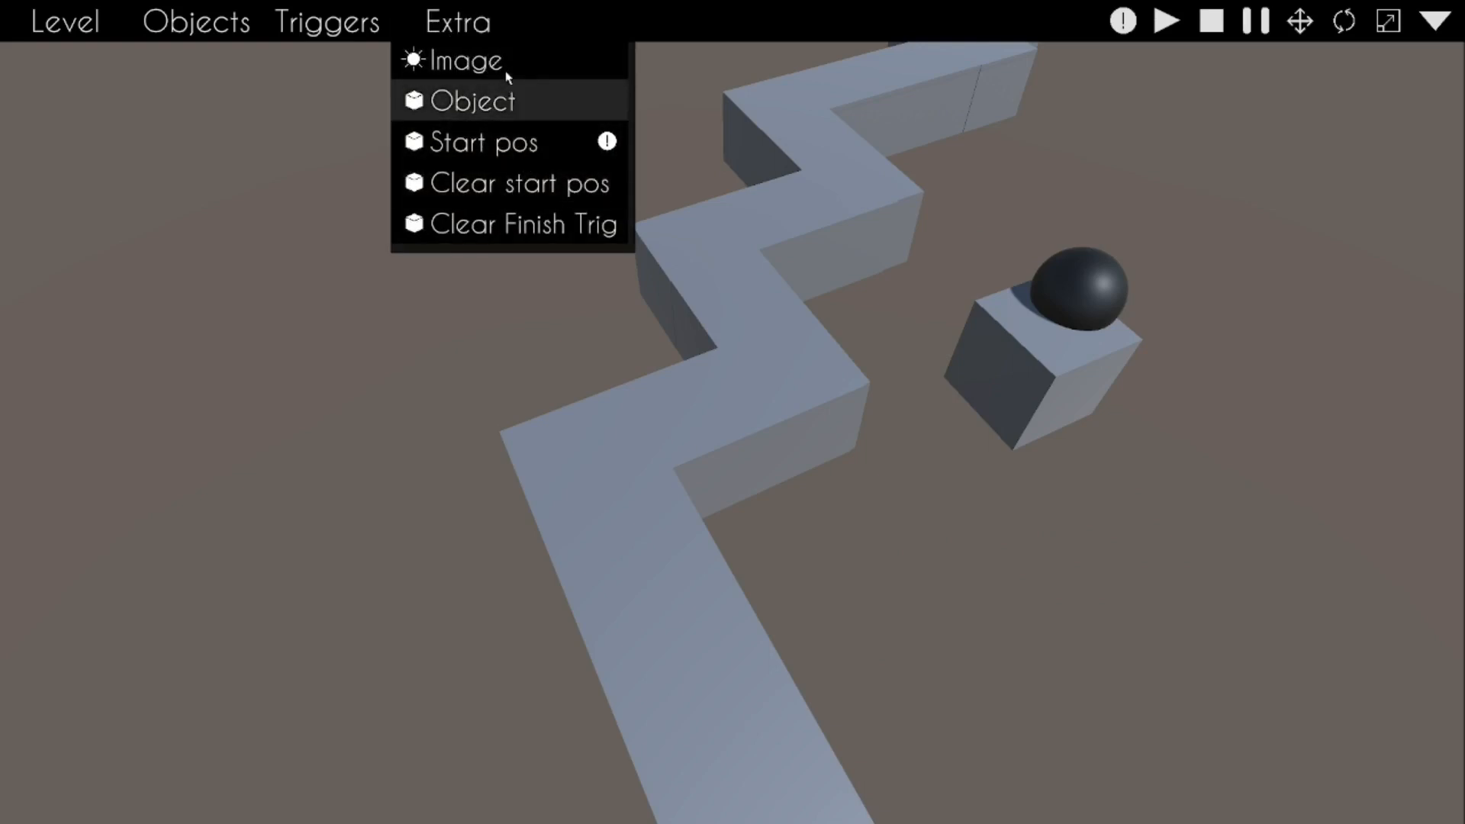
left_click(510, 99)
scroll(550, 583, "down", 2)
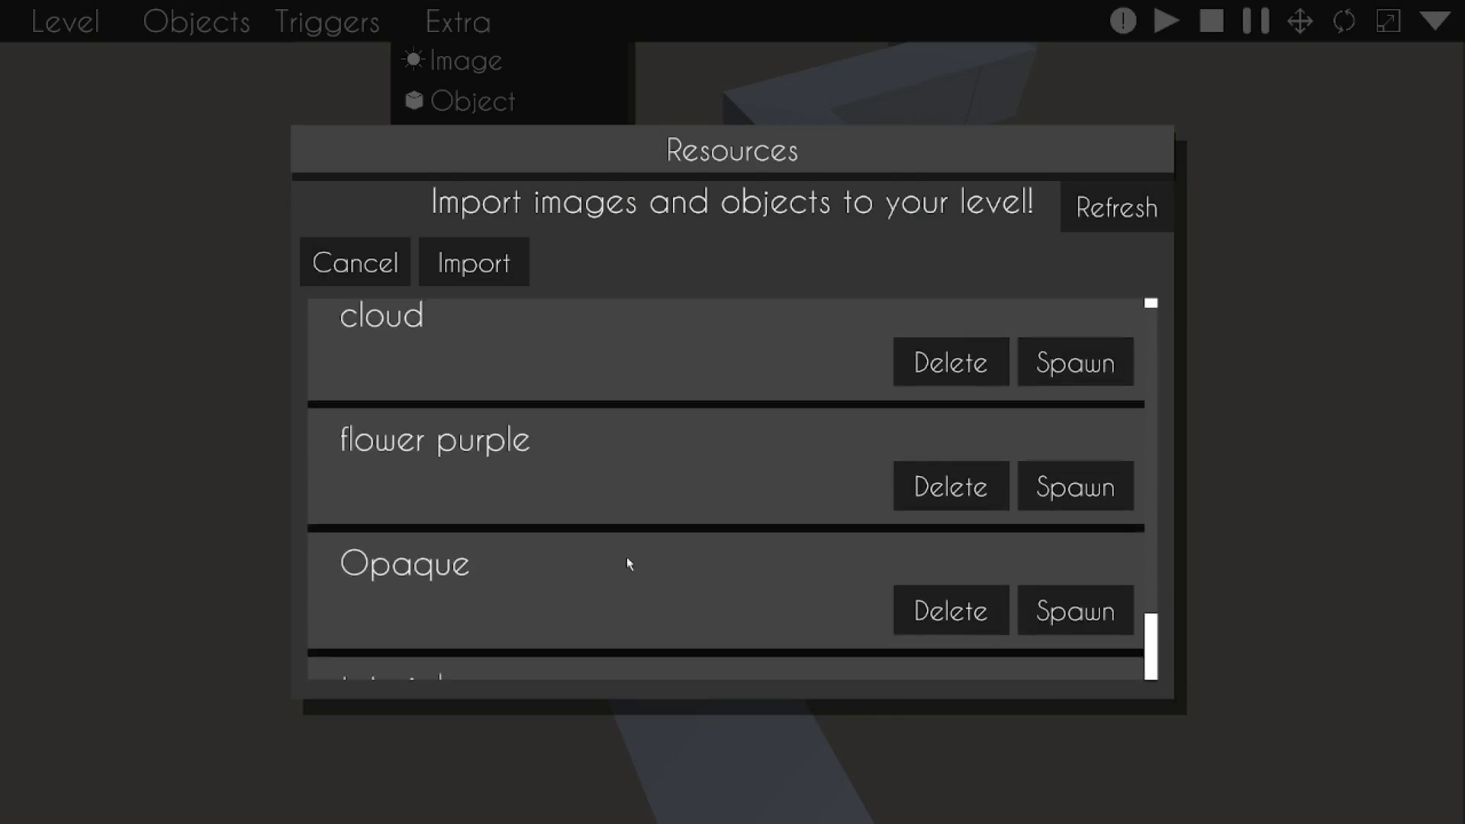
scroll(657, 564, "up", 1)
left_click(1059, 380)
left_click(458, 21)
right_click_drag(641, 321, 671, 233)
left_click(671, 233)
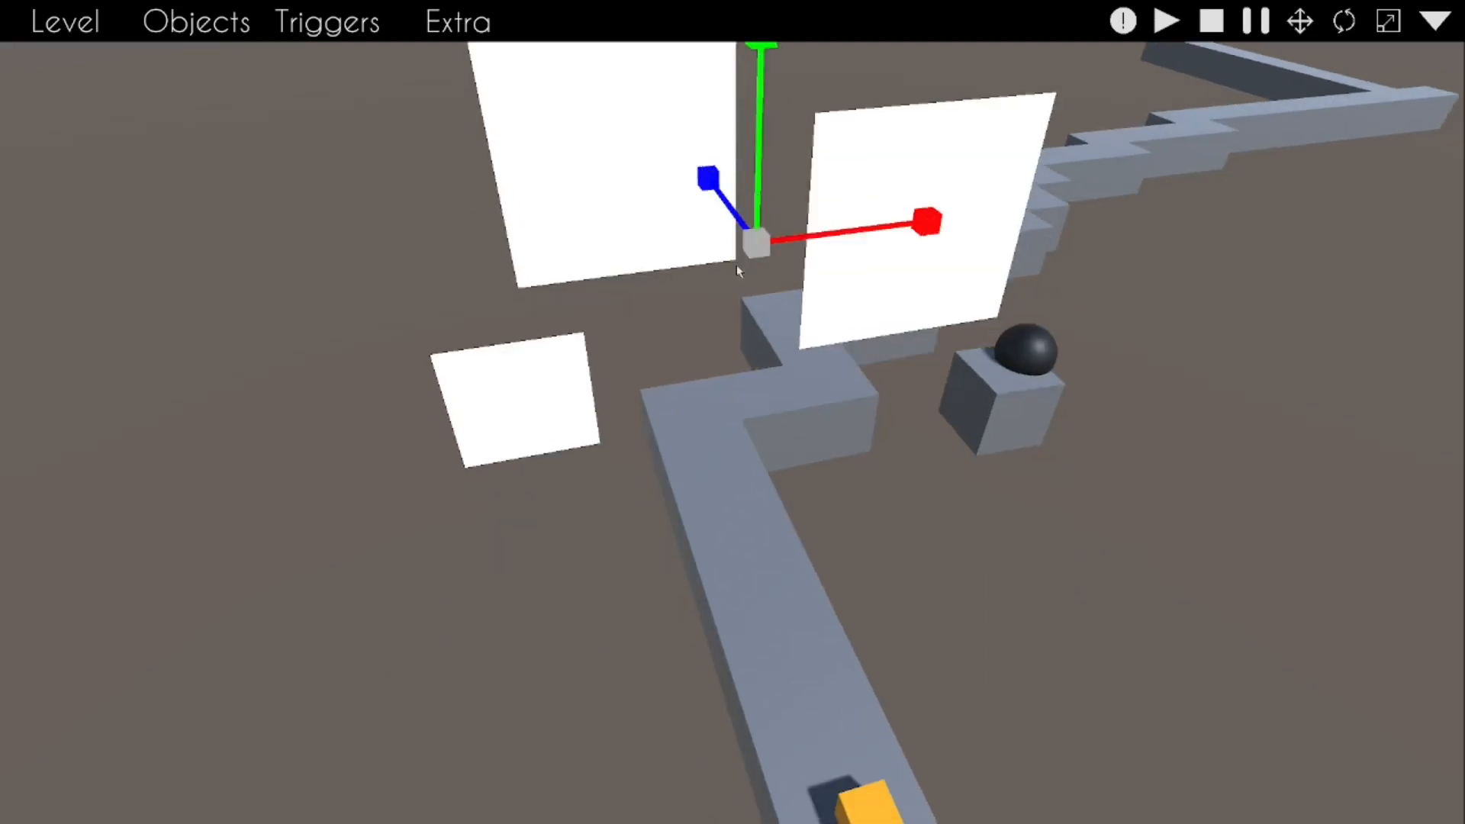
Step: Turn the three white image panels flat and place them level with each other beside the path
left_click_drag(816, 156, 820, 405)
left_click_drag(821, 292, 763, 418)
right_click_drag(710, 416, 744, 415)
left_click_drag(994, 271, 824, 158)
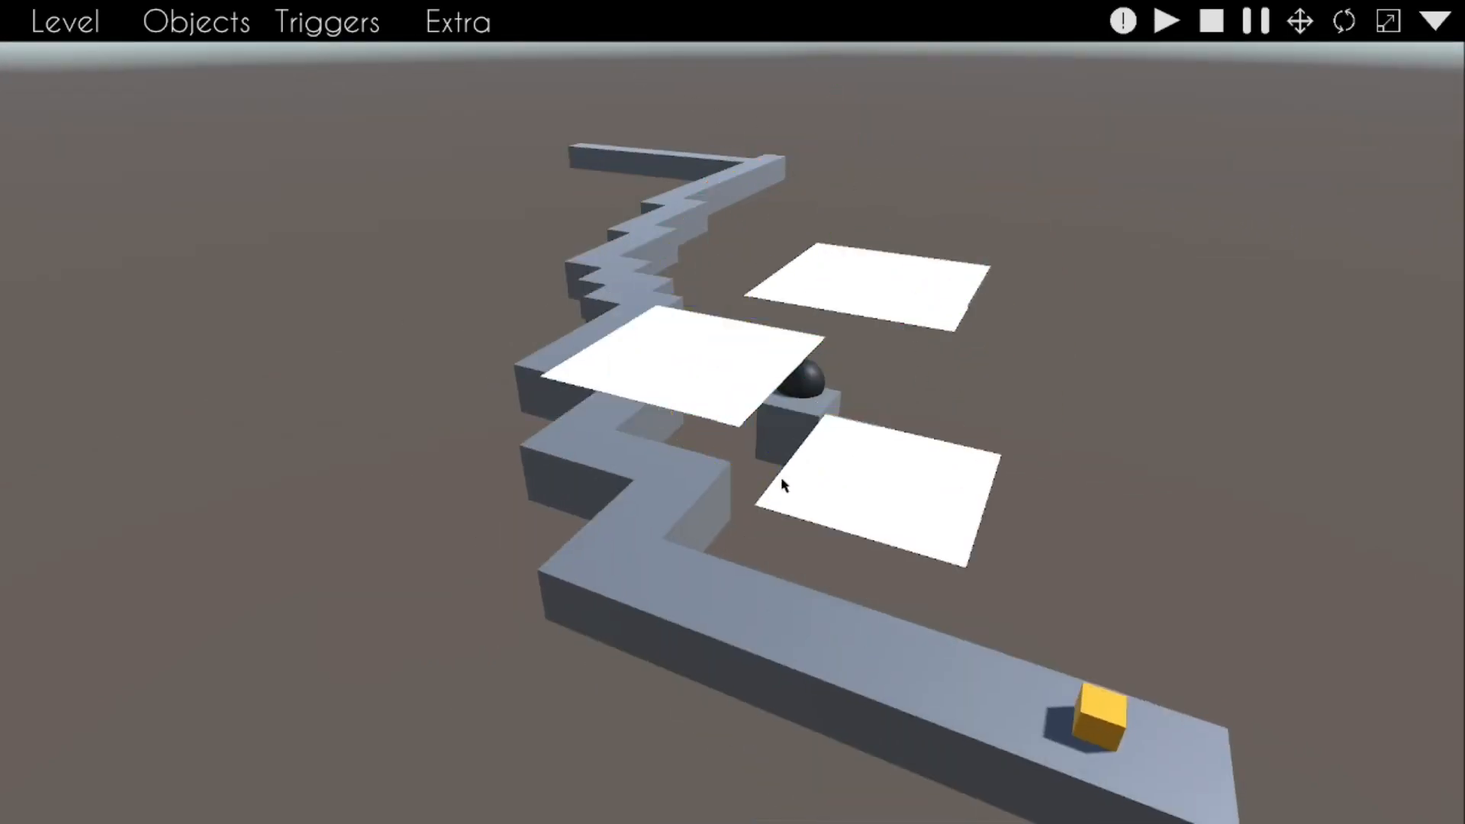
Step: Rescale the flat white panels and lower them to about path height around the first corner
left_click_drag(874, 273, 994, 162)
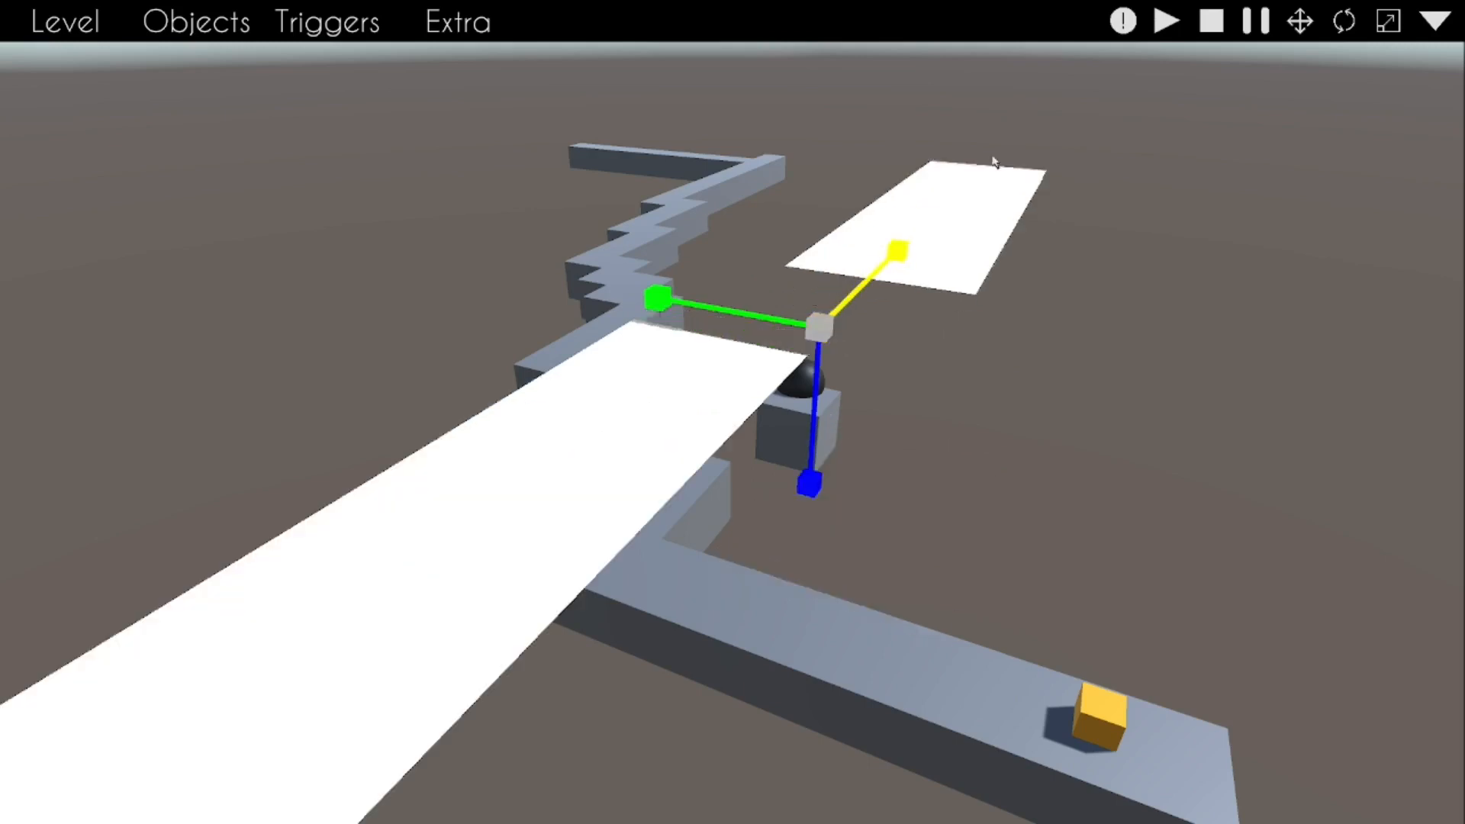
left_click_drag(1110, 68, 729, 328)
left_click_drag(880, 271, 949, 235)
mouse_move(660, 297)
left_mouse_down()
mouse_move(393, 237)
mouse_move(663, 302)
left_mouse_up()
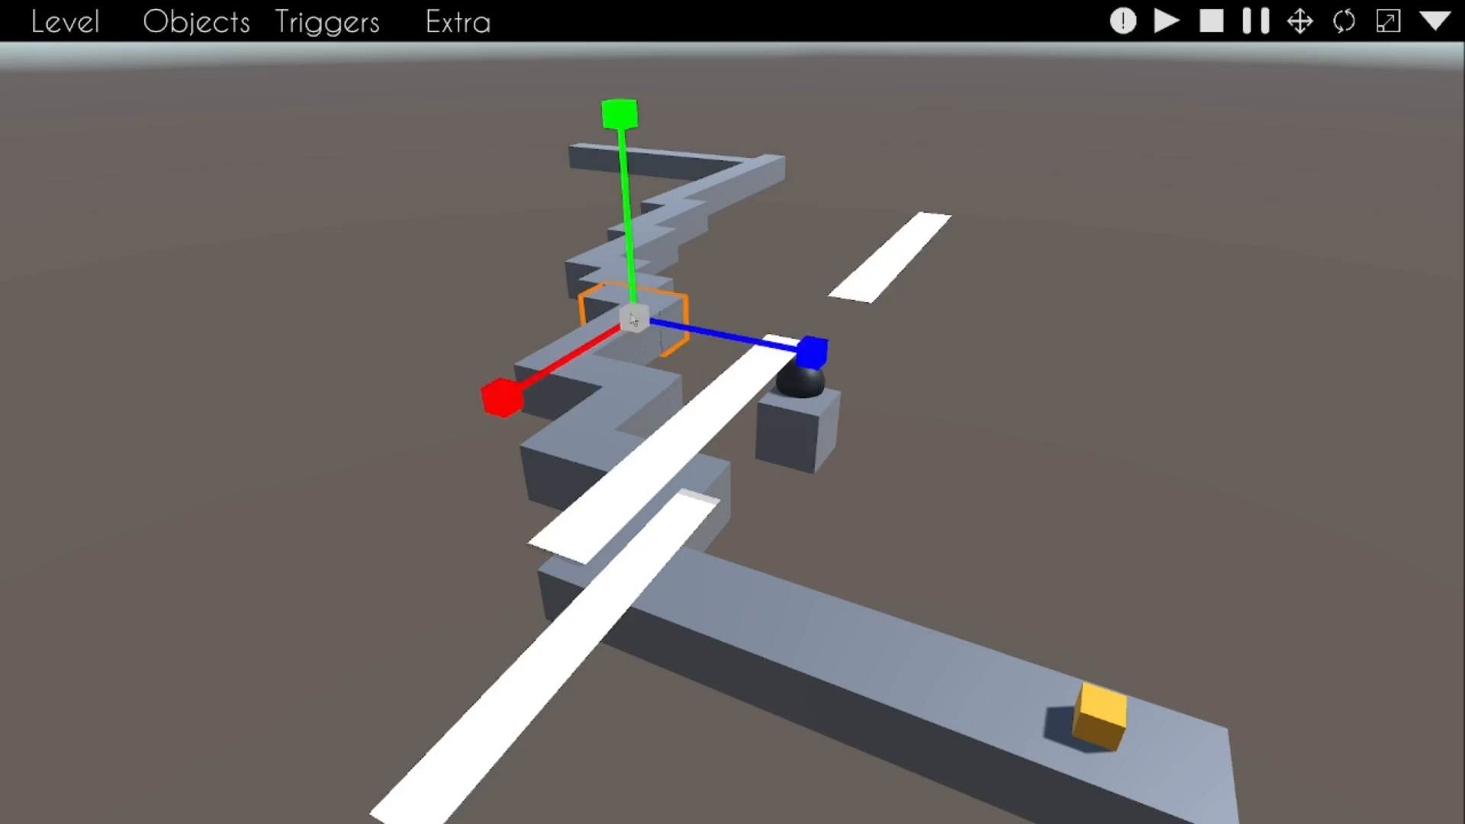
left_click_drag(663, 305, 603, 290)
left_click_drag(843, 312, 795, 505)
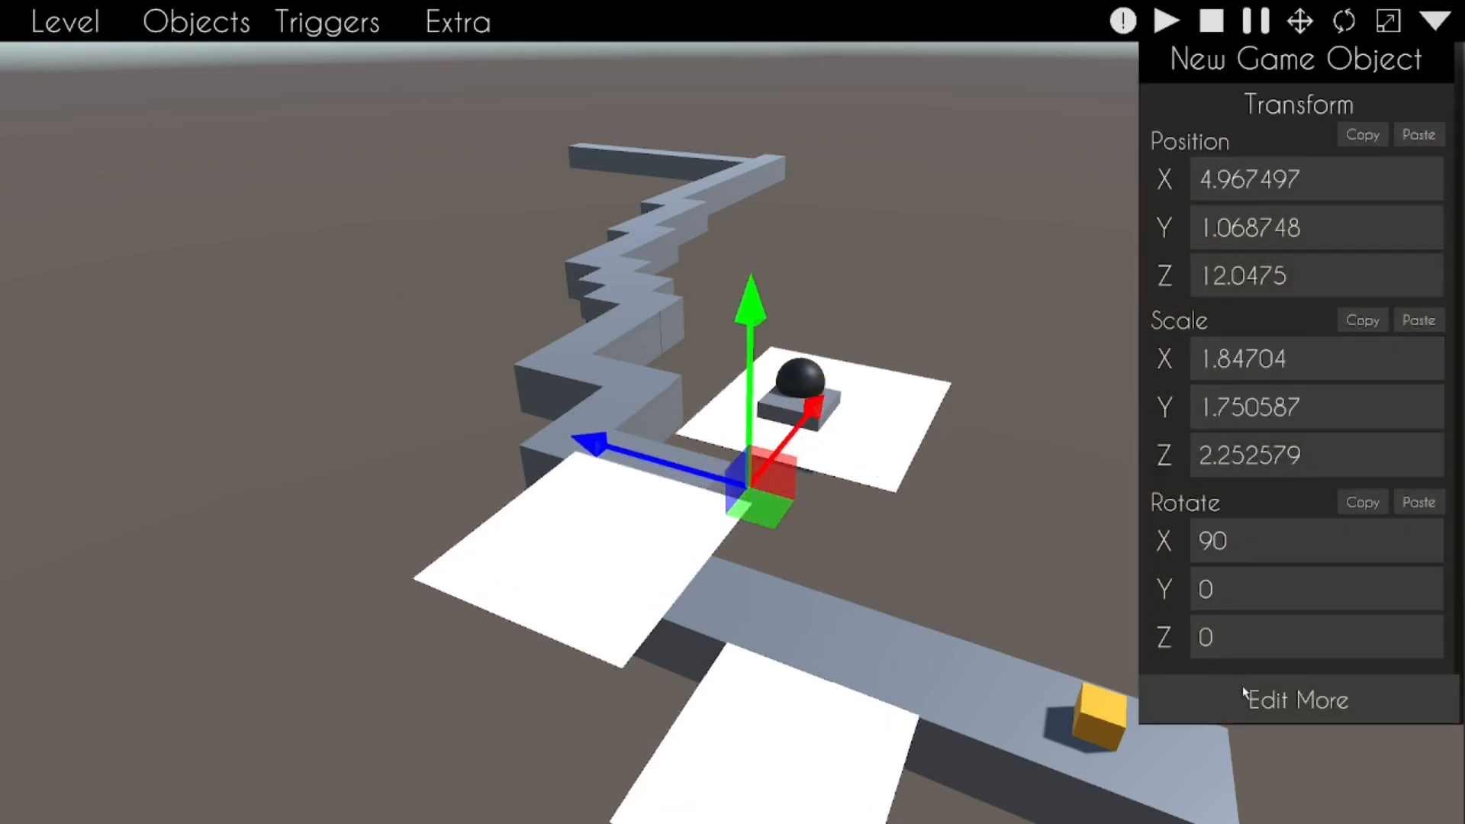
Step: Lower the opacity of the white panels until they are nearly transparent, apply it, and delete the panels
left_click(1297, 699)
left_click(636, 456)
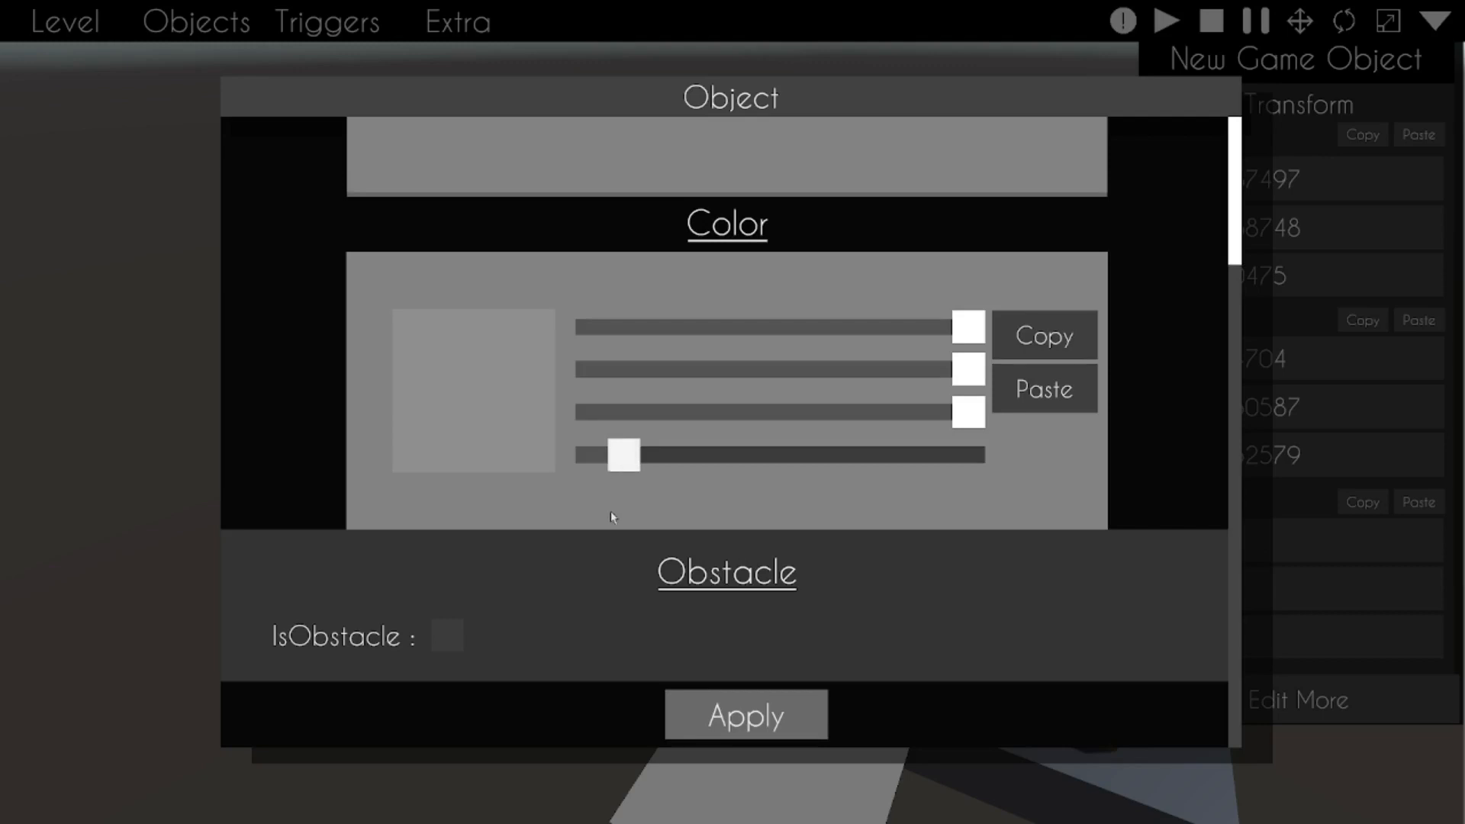
left_click(716, 718)
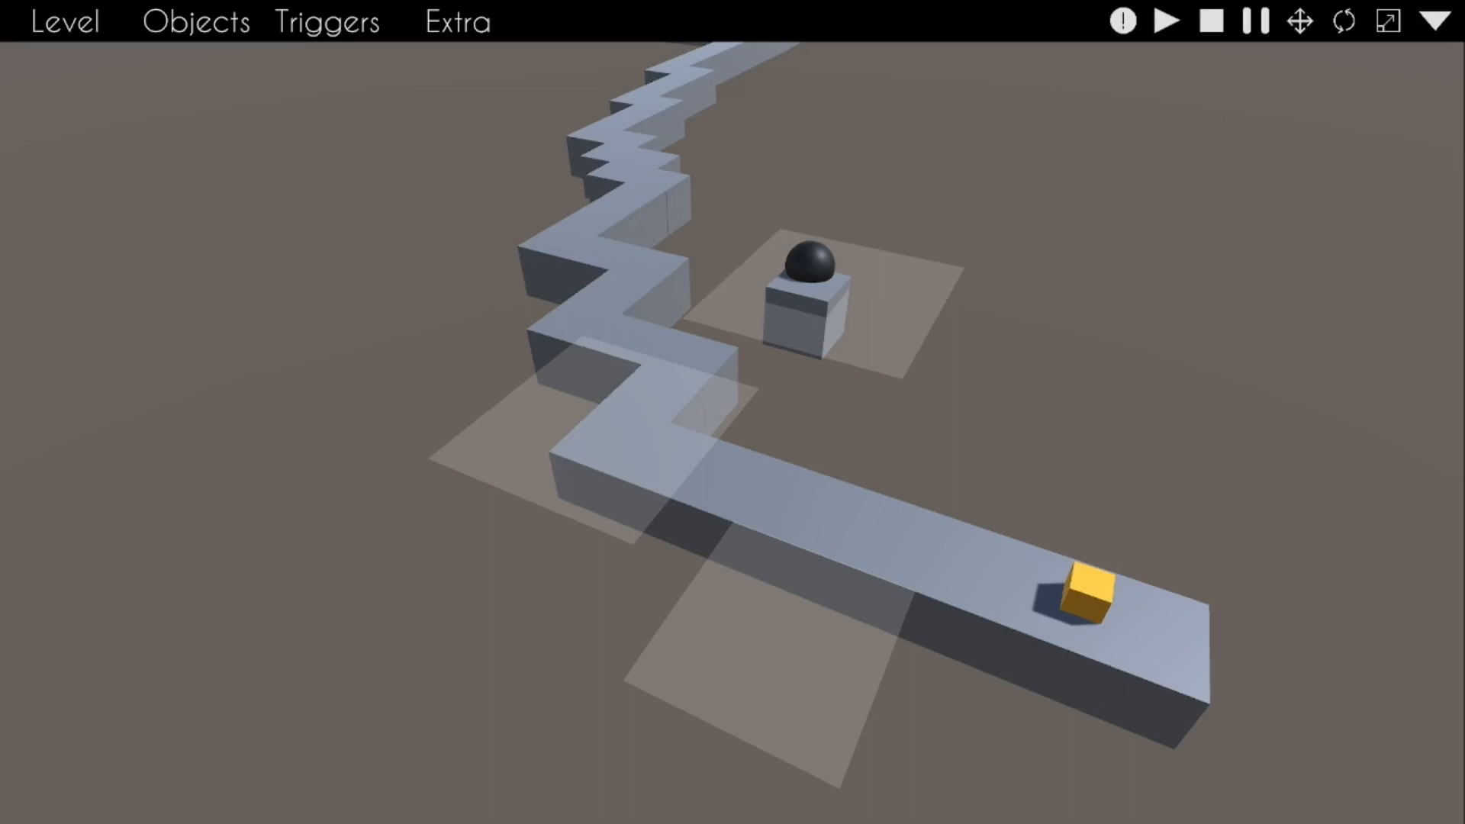
right_click_drag(732, 412, 768, 402)
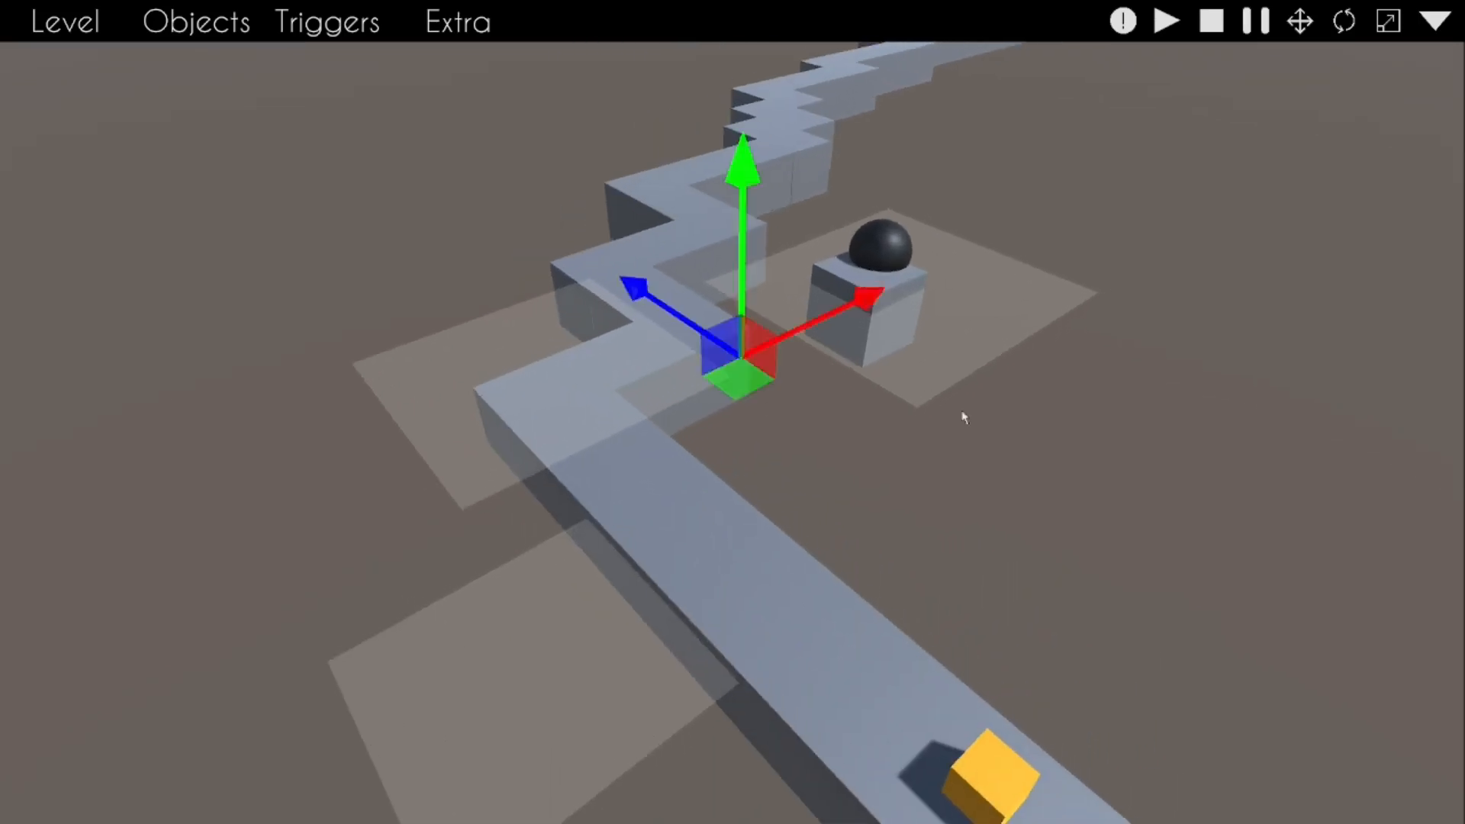
key("Delete")
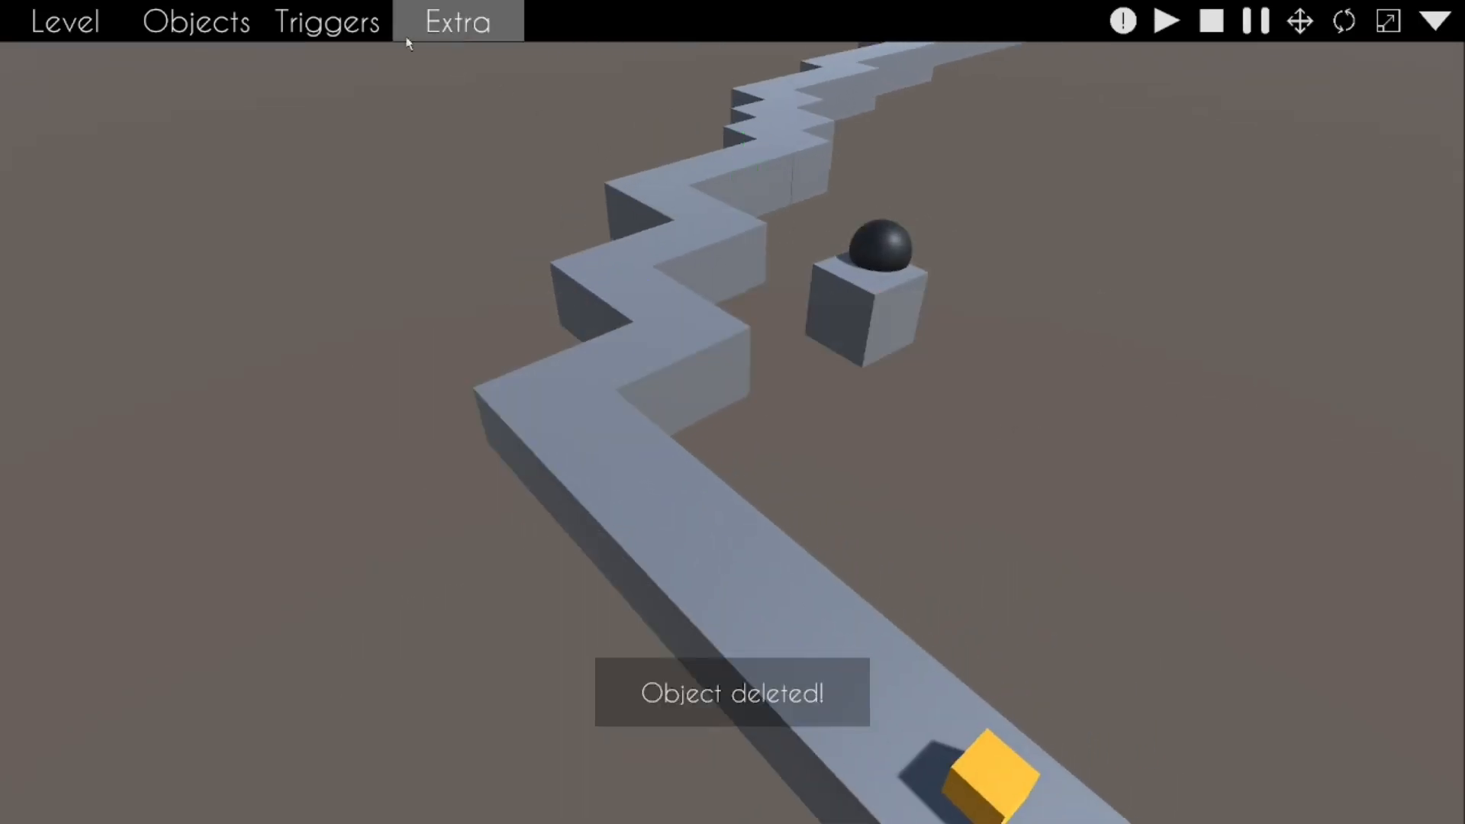
Step: Examine the list of available trigger types, from Camera down to Analog Glitch
left_click(357, 25)
scroll(480, 140, "up", 3)
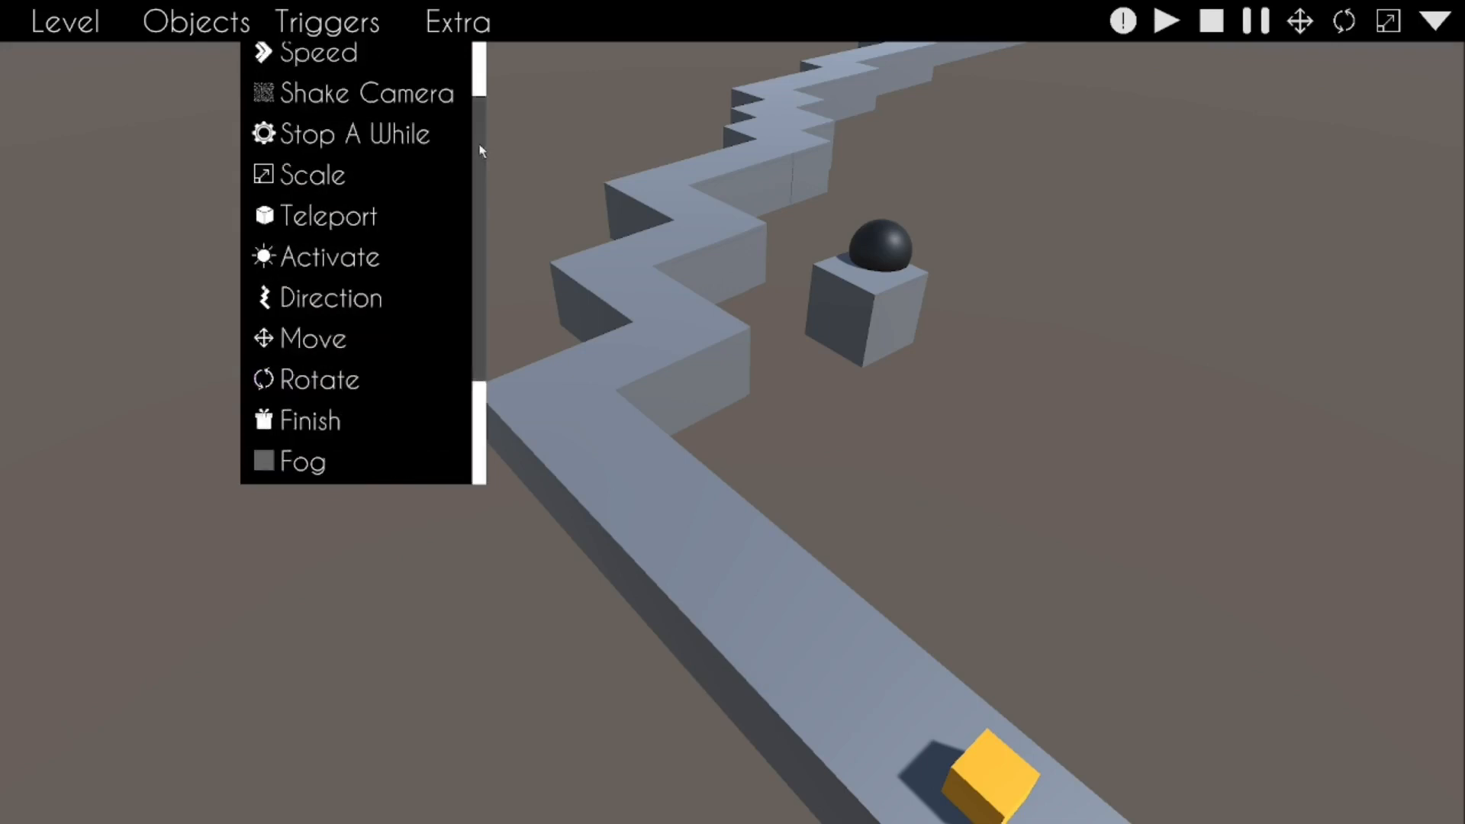
scroll(464, 353, "down", 3)
scroll(484, 212, "up", 4)
scroll(492, 114, "down", 2)
scroll(492, 92, "up", 2)
scroll(477, 343, "down", 5)
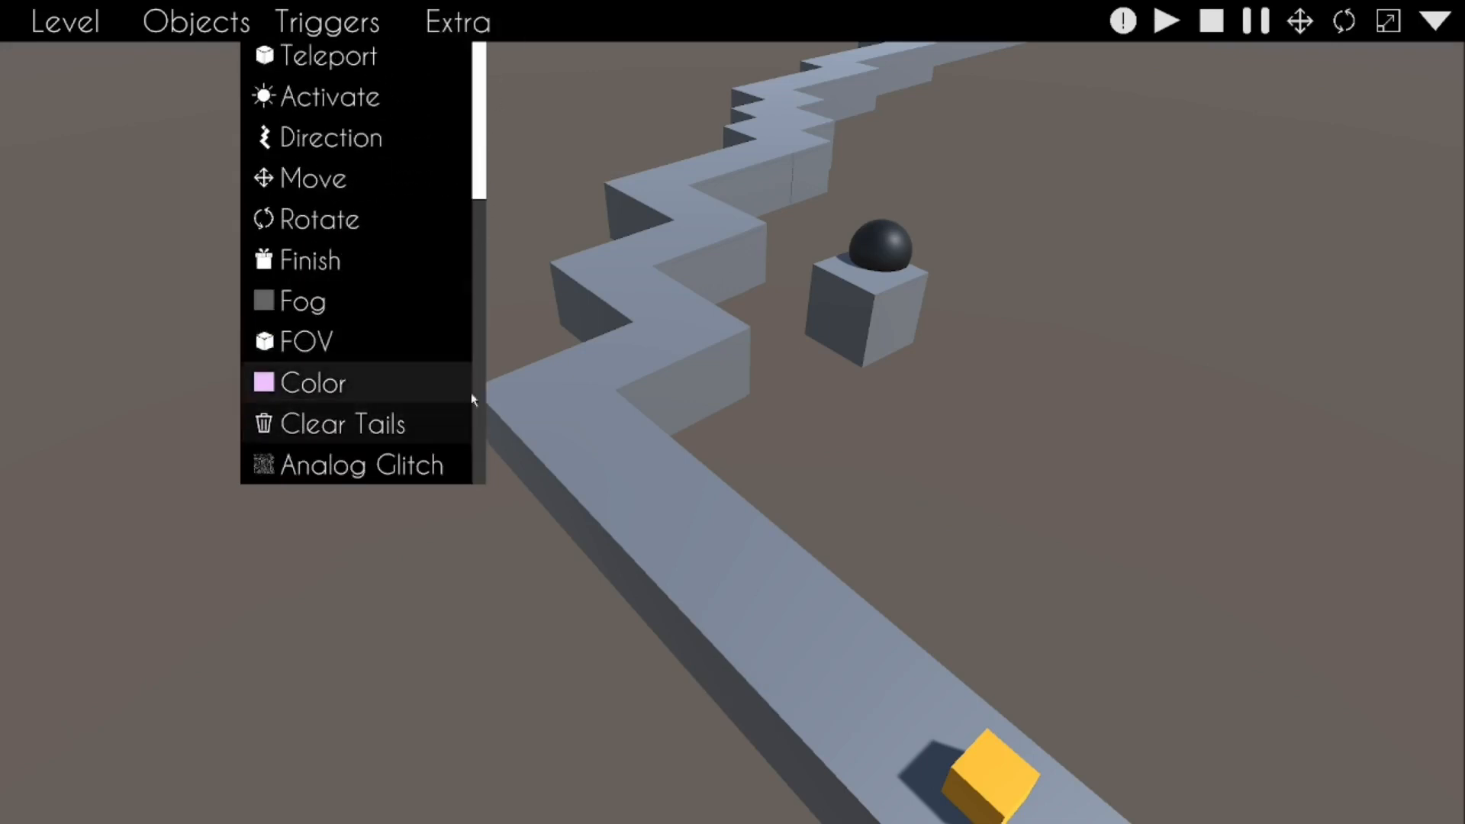
scroll(482, 290, "up", 5)
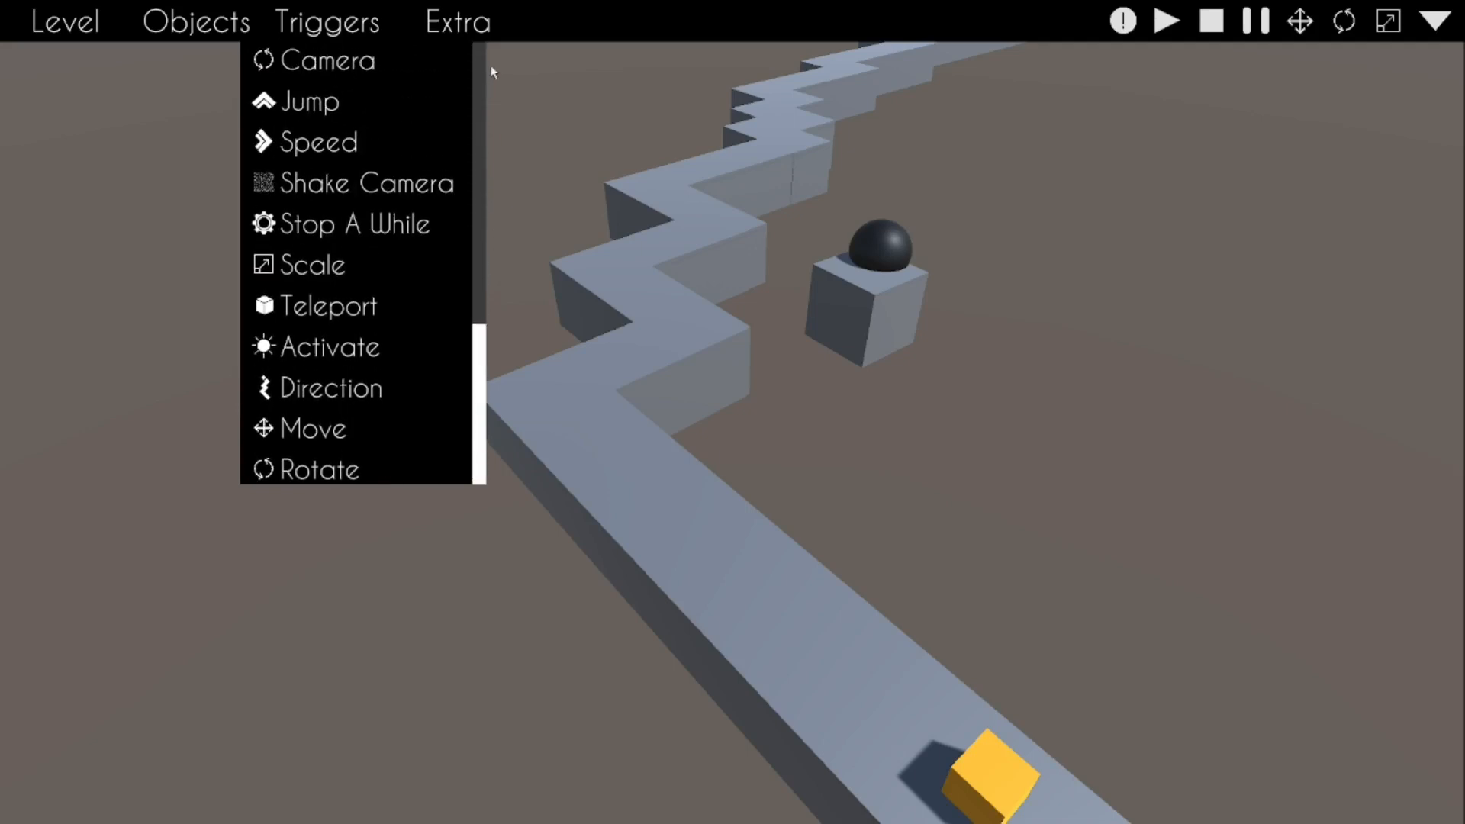
Step: Add a Camera trigger to the level near the Camera settings reference board
right_click_drag(1008, 481, 679, 321)
key("w")
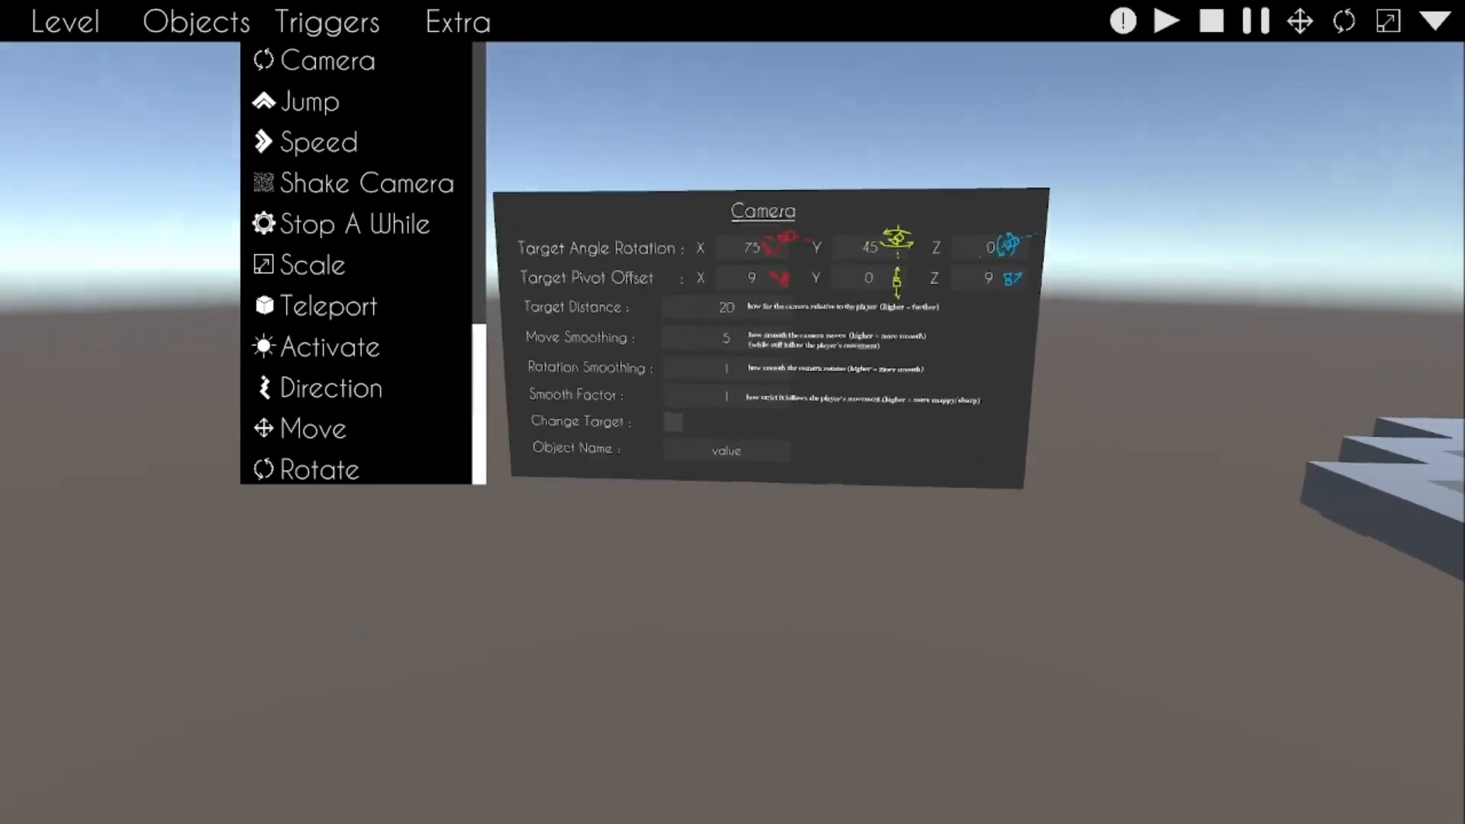
left_click(328, 64)
right_click_drag(897, 251, 954, 262)
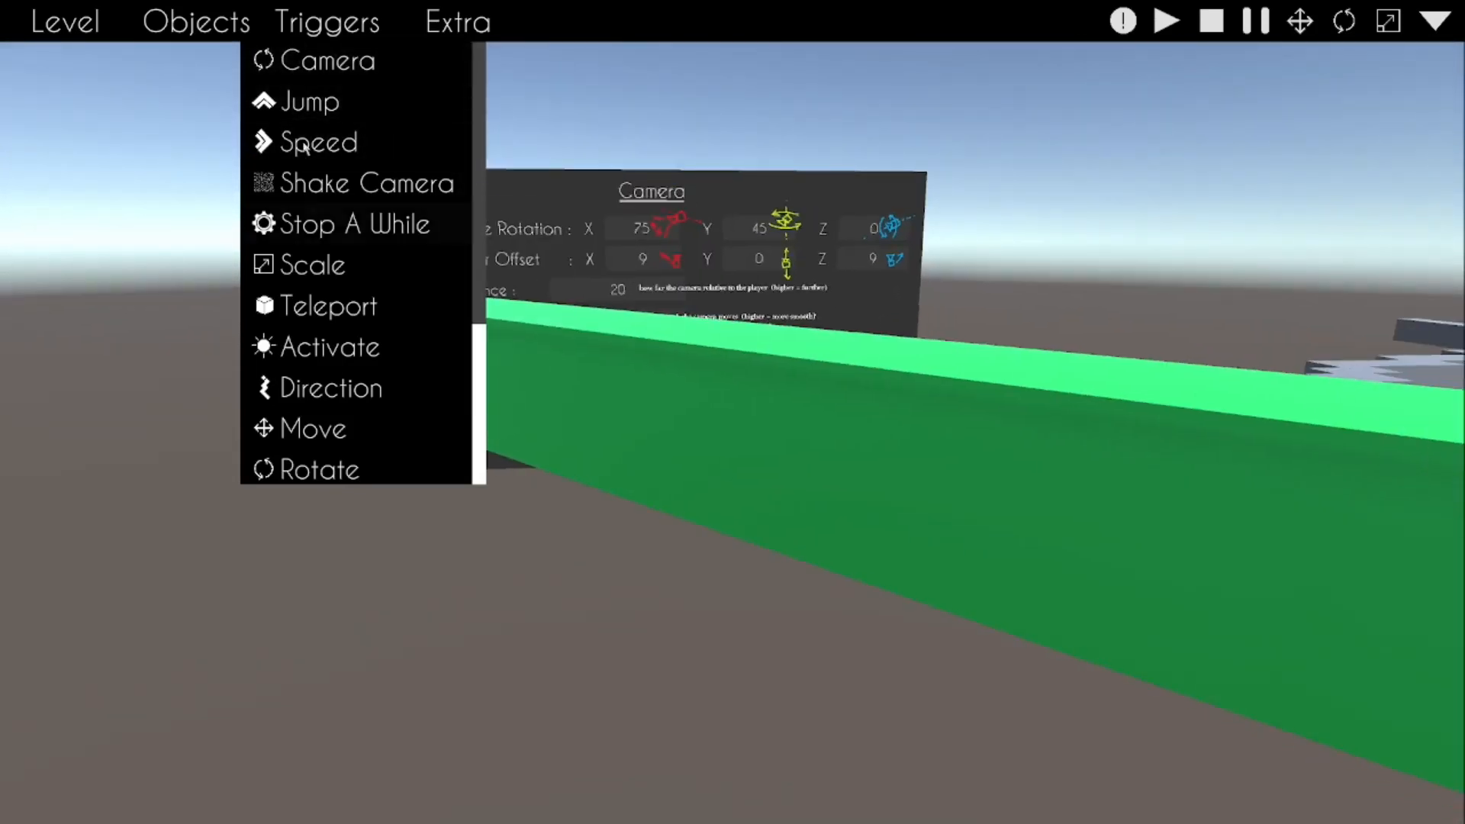
left_click(334, 39)
right_click_drag(566, 175, 1228, 101)
key("s")
left_click(1433, 19)
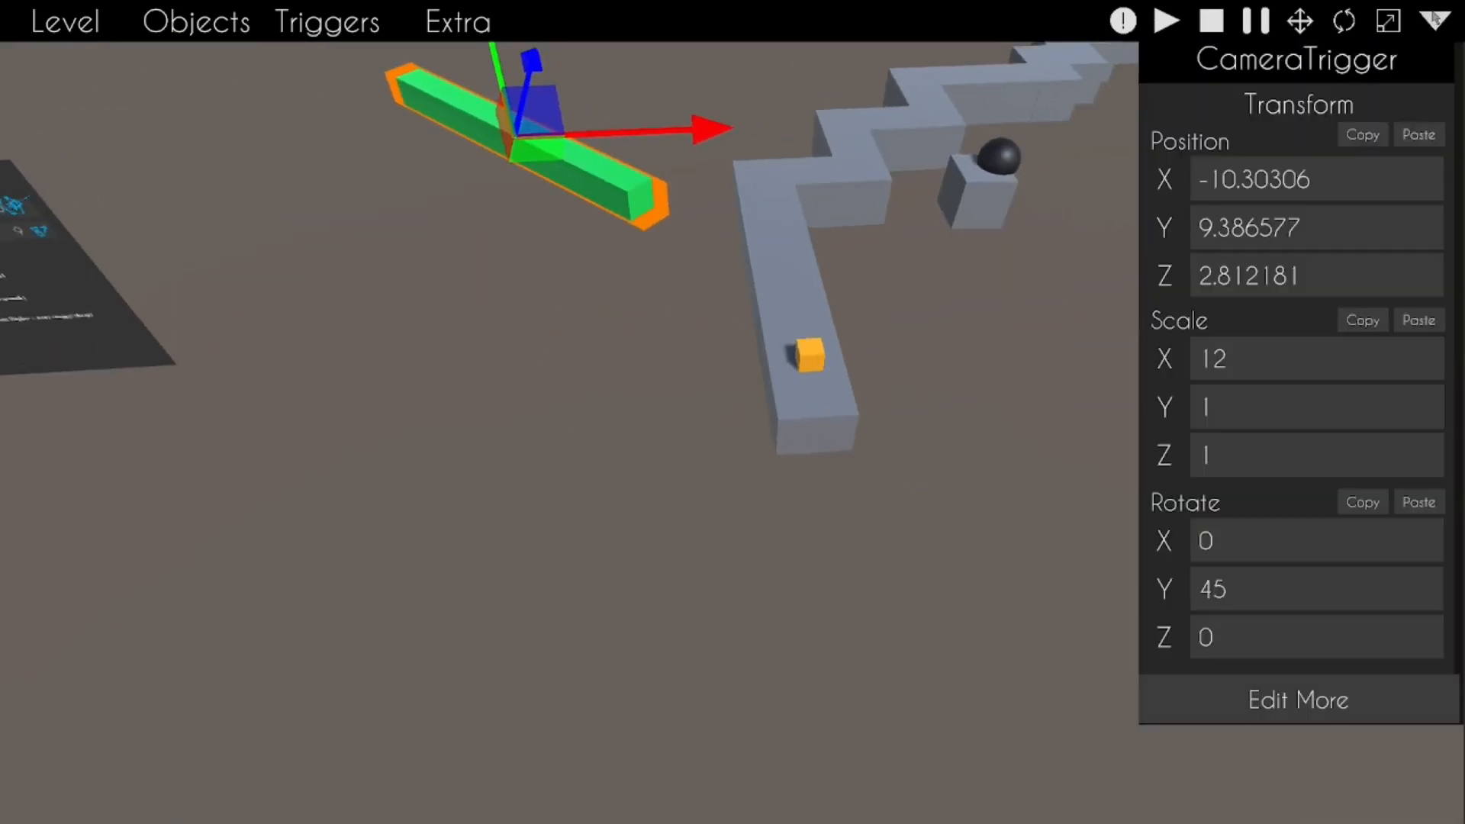
left_click(1432, 23)
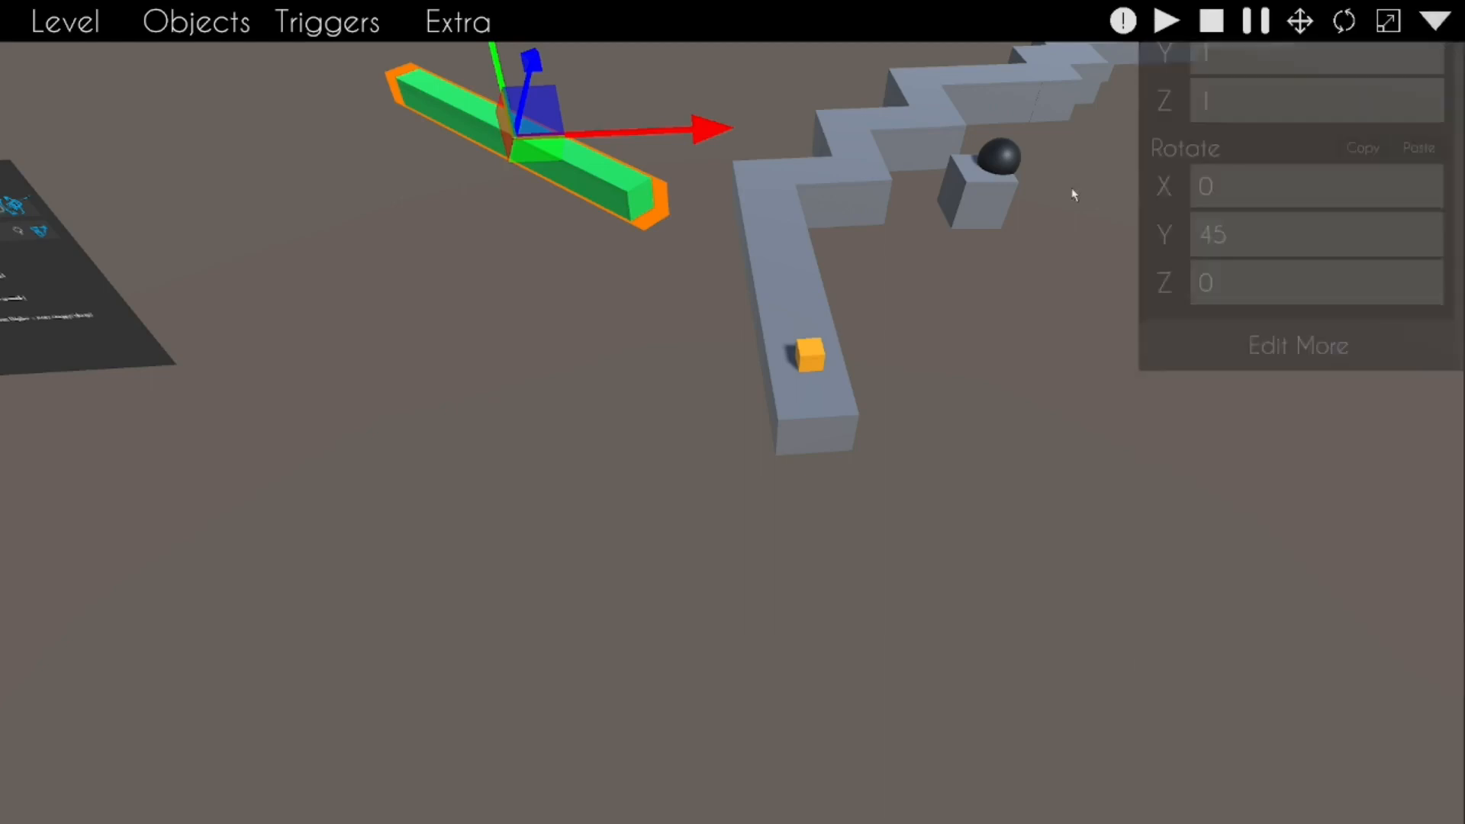
Step: Move the green Camera trigger bar onto the path and lower it across the first corner
right_click_drag(1073, 193, 1074, 115)
key("w")
left_click_drag(463, 530, 960, 282)
right_click_drag(960, 282, 1099, 358)
key("a")
key("s")
right_click_drag(874, 778, 846, 662)
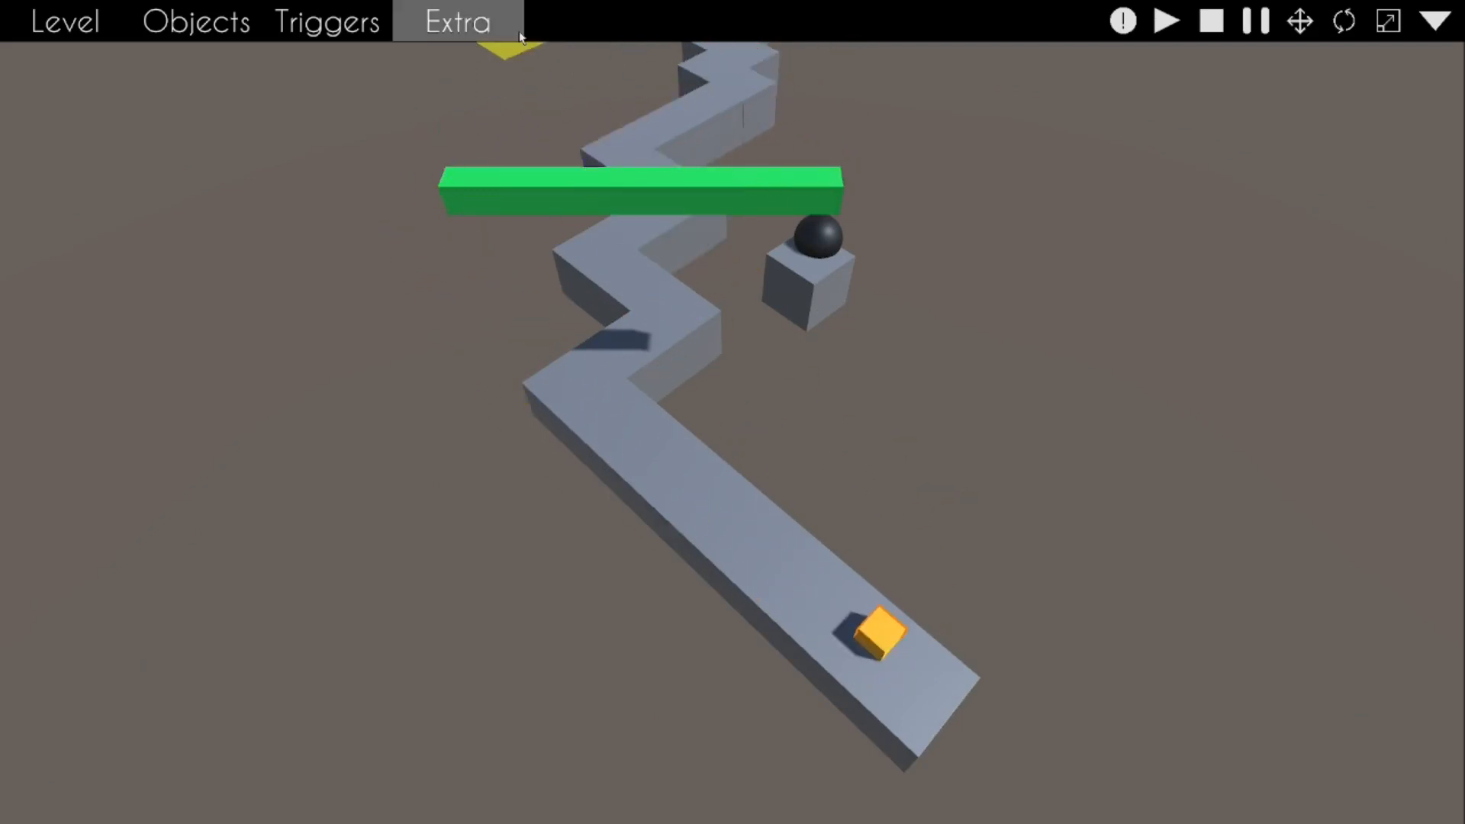
left_click(655, 189)
left_click_drag(669, 547, 682, 795)
left_click_drag(729, 509, 719, 291)
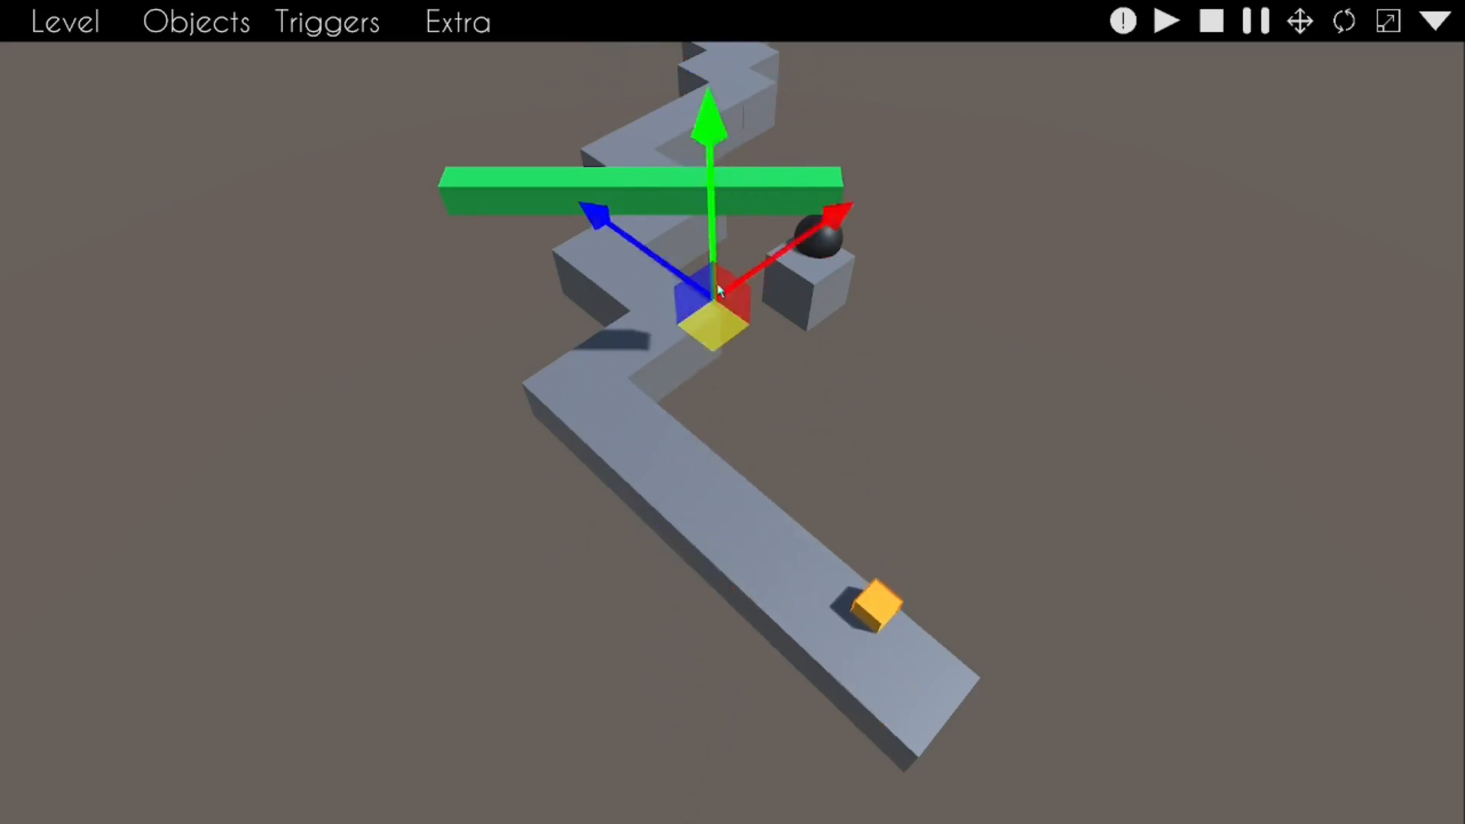
left_click_drag(630, 78, 626, 353)
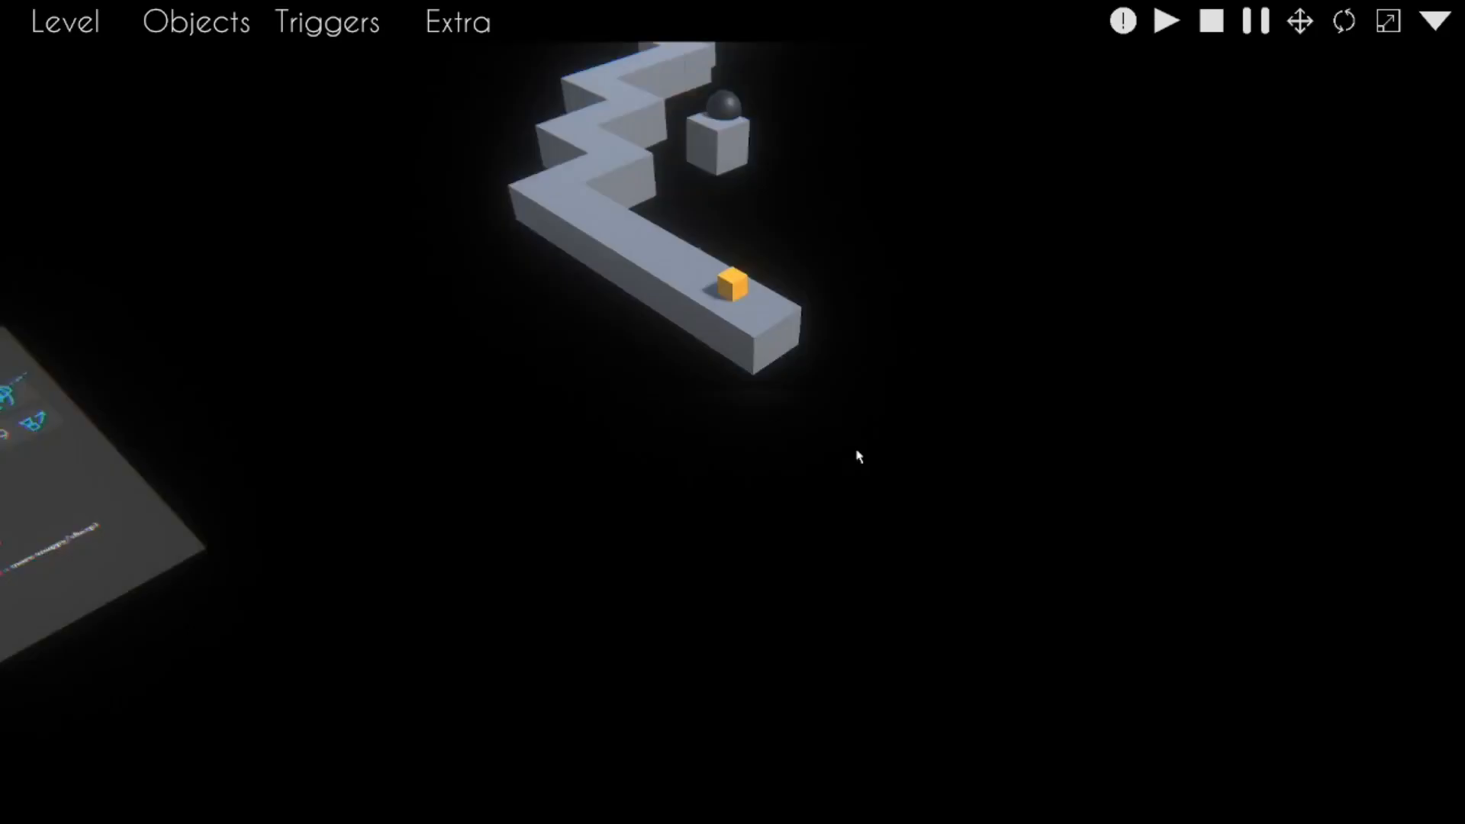
Step: Playtest the level, running the line along the first stretch and through the Camera trigger at the corner
left_click(858, 459)
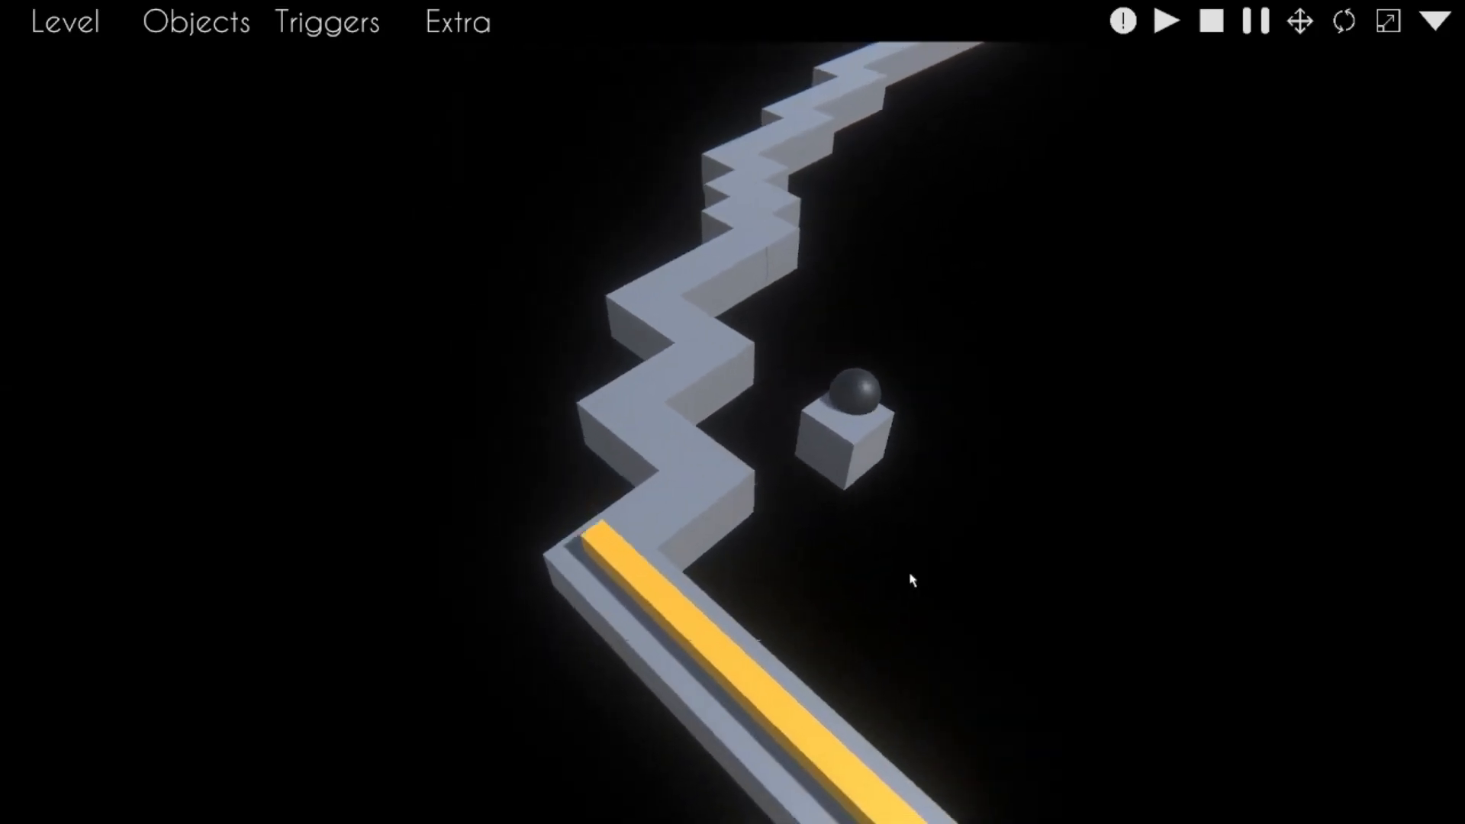
left_click(910, 575)
left_click(910, 577)
left_click(911, 574)
left_click(915, 569)
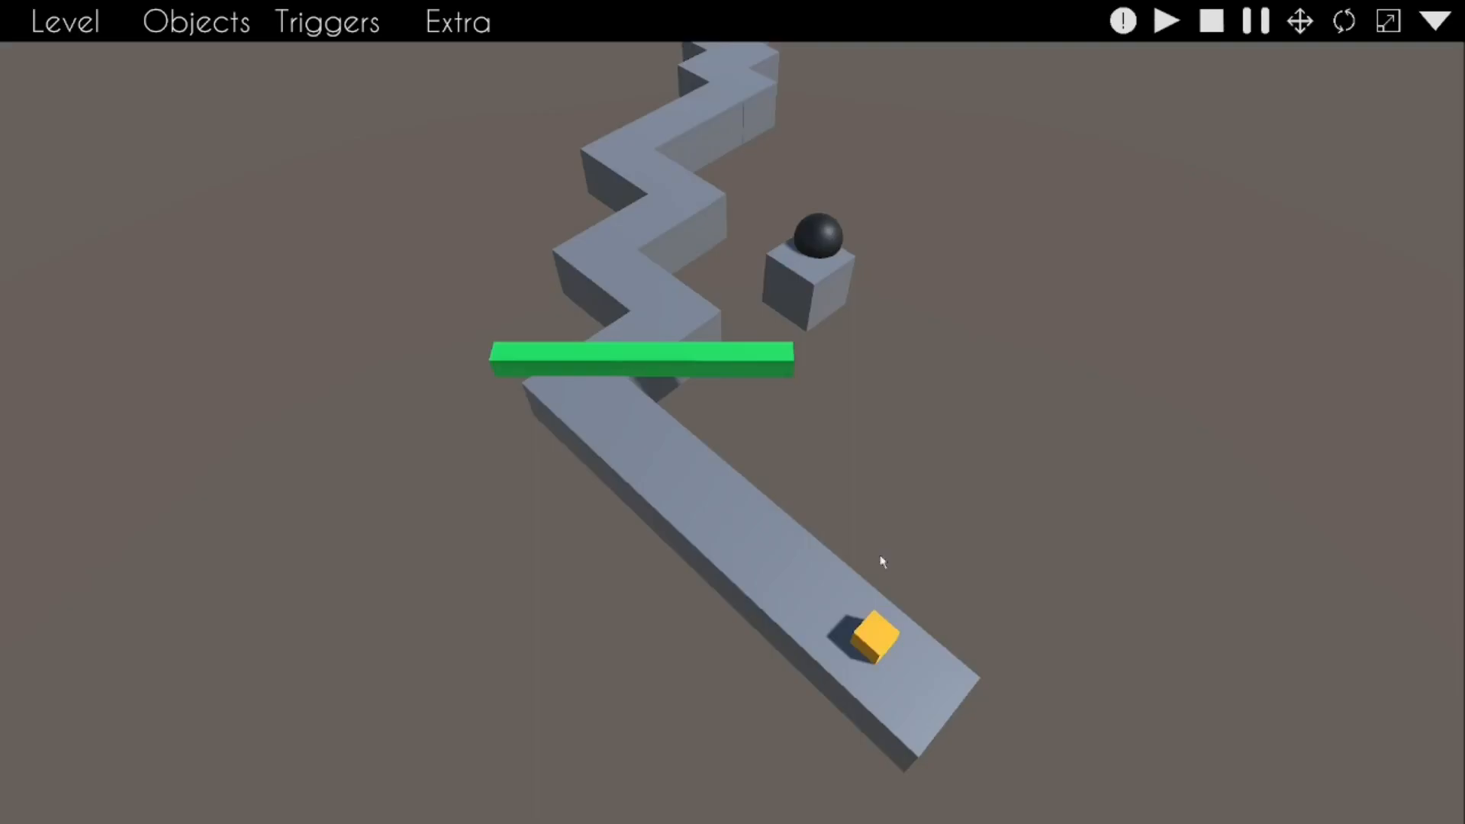
Step: Review the Camera trigger's angle rotation, pivot offset, distance, smoothing and target settings
left_click(1445, 20)
left_click(1340, 696)
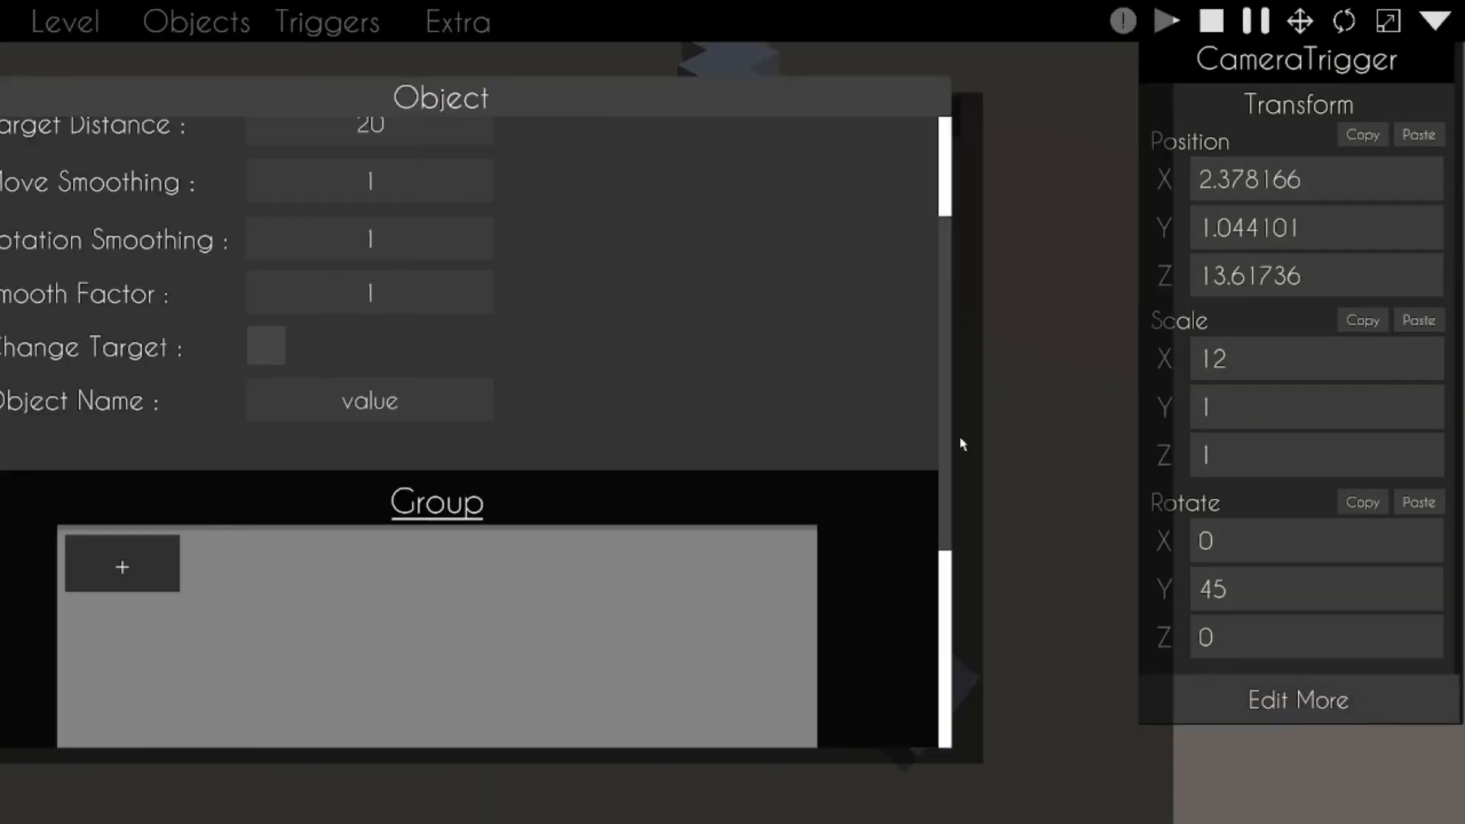
scroll(1134, 547, "down", 5)
scroll(1134, 546, "up", 6)
scroll(1132, 547, "up", 2)
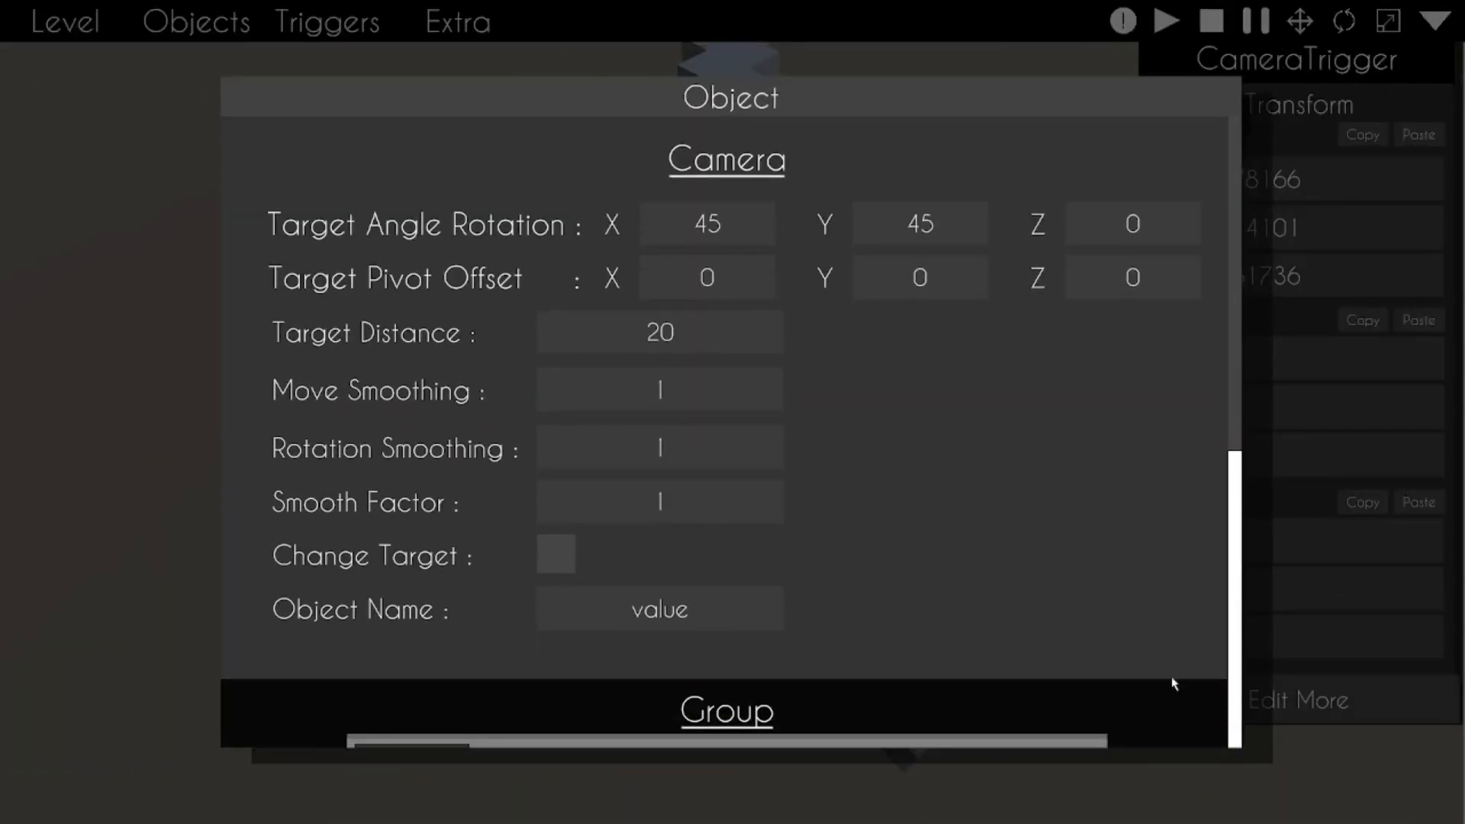
scroll(1173, 683, "down", 10)
left_click(775, 713)
Step: Spawn a cube in front of the Camera settings reference board and lower it to the board's bottom edge
mouse_move(734, 418)
right_mouse_down()
mouse_move(687, 397)
mouse_move(675, 290)
mouse_move(713, 316)
right_mouse_up()
key("w")
left_click(1438, 21)
right_click_drag(1066, 418, 1022, 446)
left_click(291, 33)
left_click(289, 32)
left_click(200, 28)
left_click(170, 73)
left_click_drag(747, 367, 778, 811)
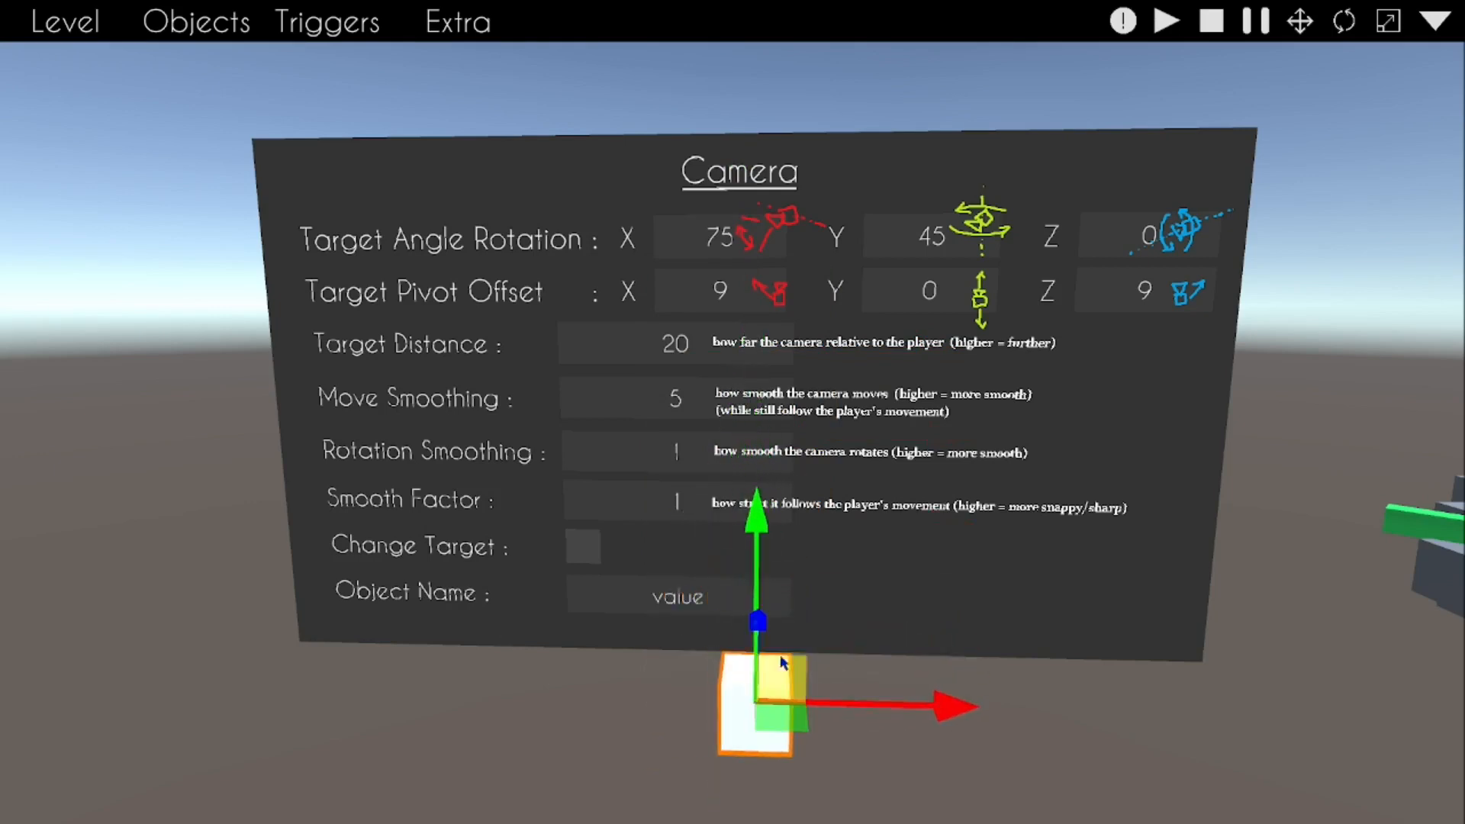
Step: Raise the cube in front of the reference board's lower rows, near Change Target
right_click_drag(900, 392, 733, 418)
key("s")
left_click_drag(744, 419, 745, 261)
right_click_drag(745, 261, 725, 469)
key("r")
left_click_drag(721, 482, 840, 583)
key("q")
right_click_drag(943, 715, 937, 513)
key("e")
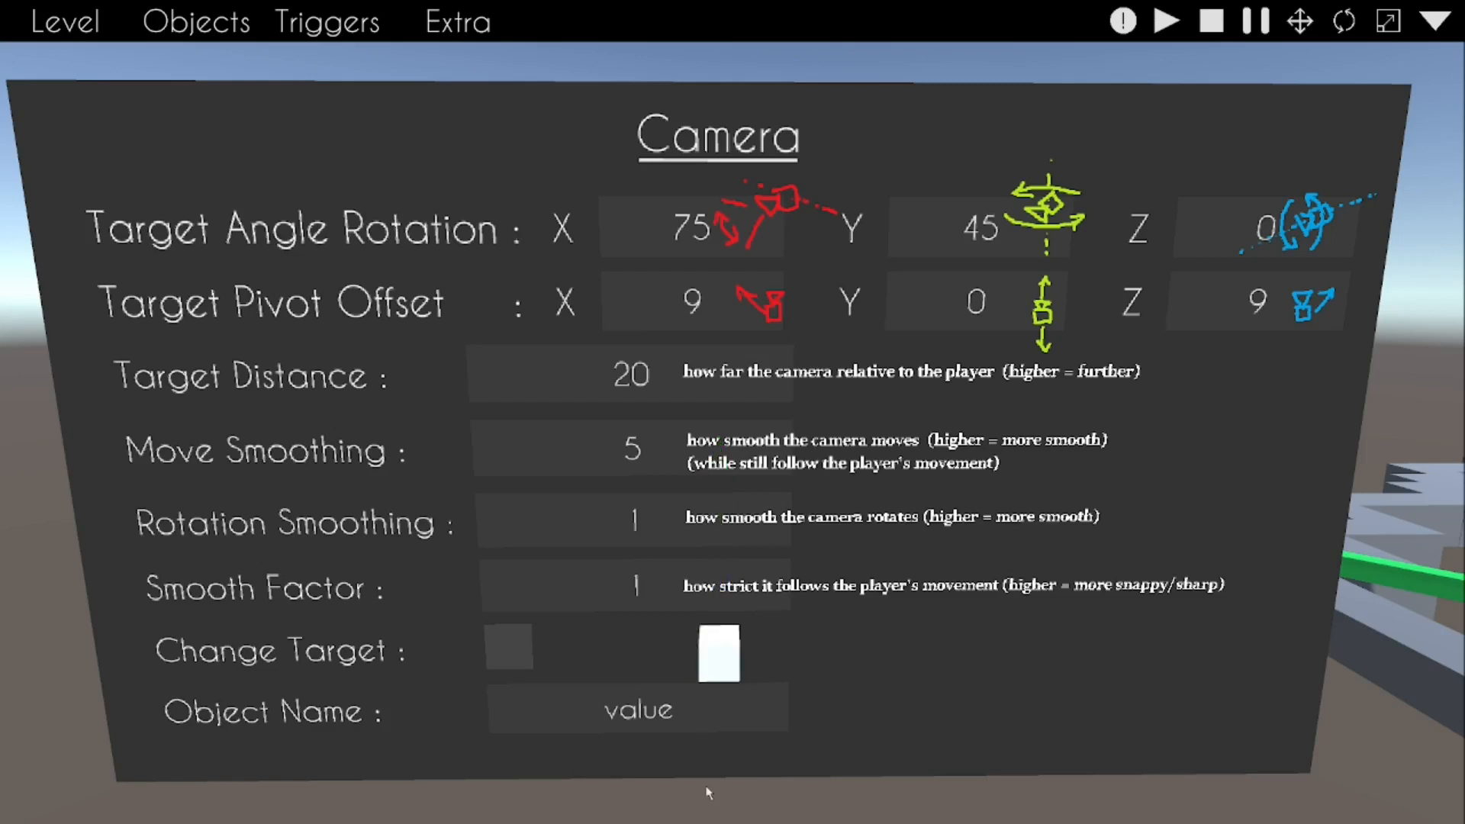
right_click_drag(734, 766, 720, 794)
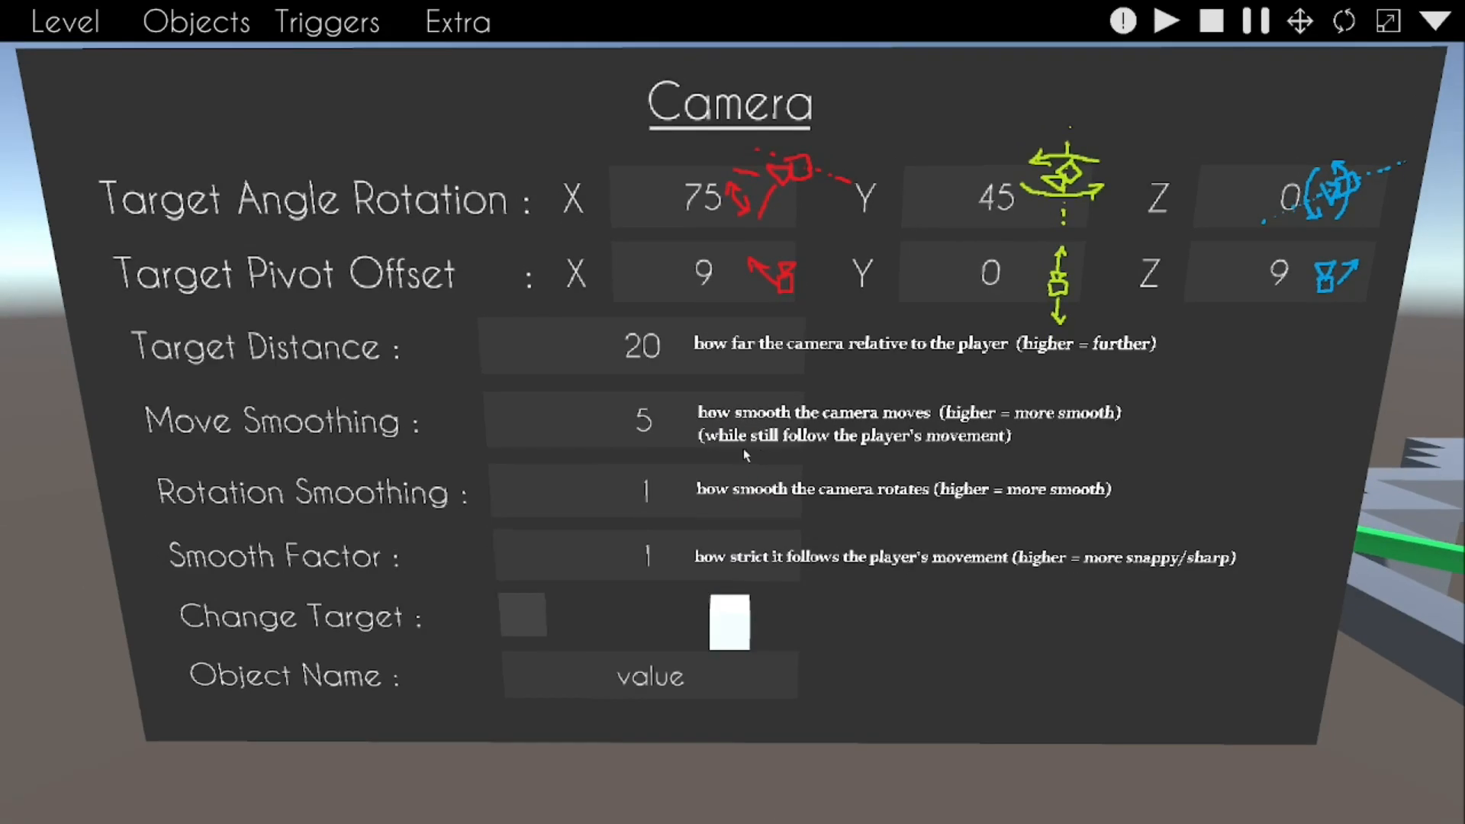
Step: Examine the Target Angle Rotation and Target Pivot Offset rows and their axis sketches on the reference board
right_click_drag(758, 518, 729, 402)
key("w")
key("d")
key("w")
right_click_drag(612, 375, 833, 366)
key("w")
key("s")
key("w")
key("s")
key("w")
key("s")
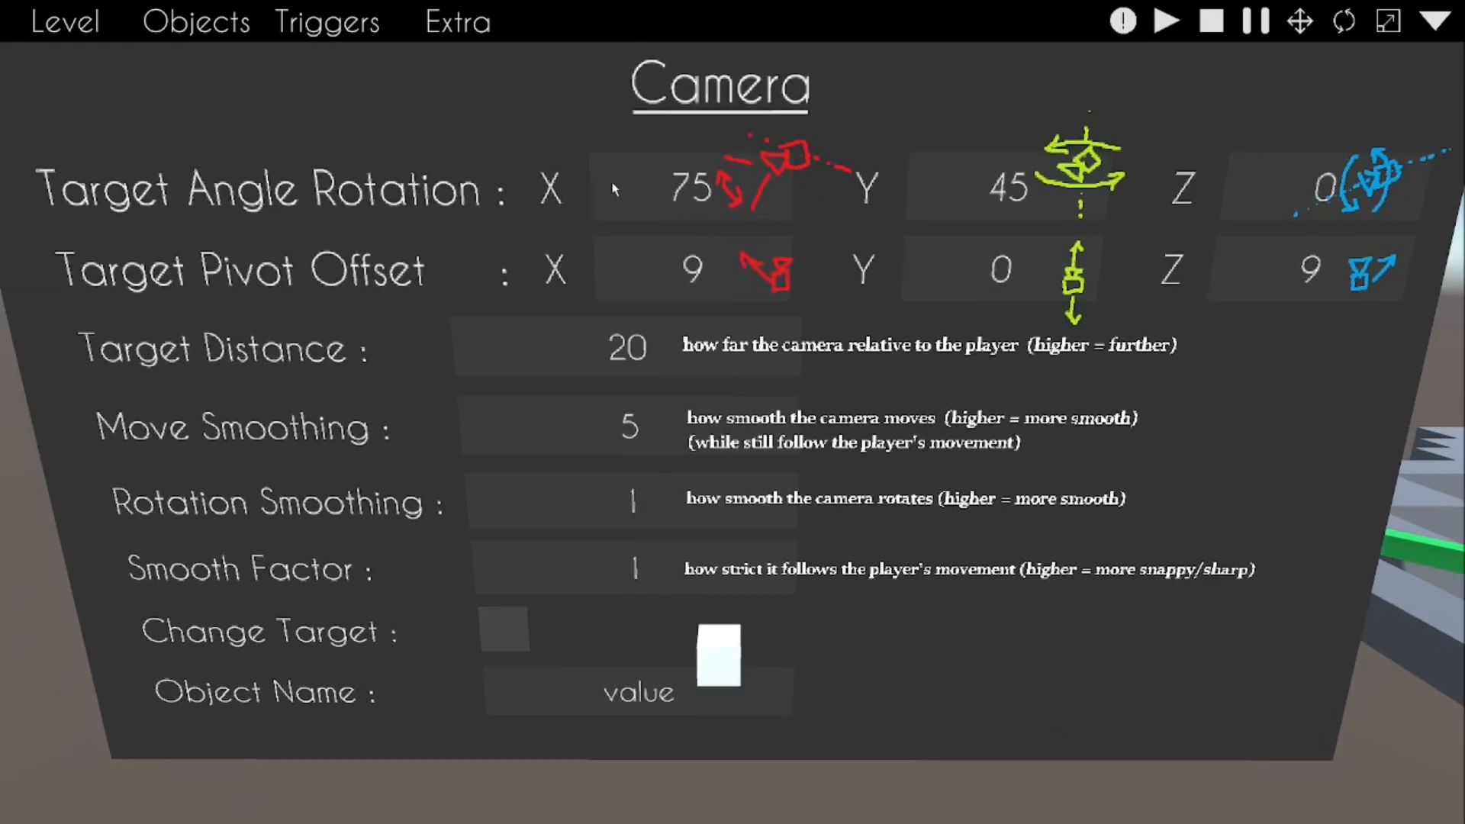
key("w")
Step: View the cube from the side with its rotation rings to illustrate the camera's X angle rotation
right_click_drag(1001, 637, 989, 668)
key("w")
key("d")
right_click_drag(623, 555, 618, 555)
key("a")
key("d")
mouse_move(856, 360)
right_mouse_down()
mouse_move(879, 357)
mouse_move(870, 366)
right_mouse_up()
right_click_drag(675, 591, 824, 602)
key("a")
key("a")
right_click_drag(732, 412, 718, 412)
key("d")
right_click_drag(488, 531, 625, 538)
key("a")
key("r")
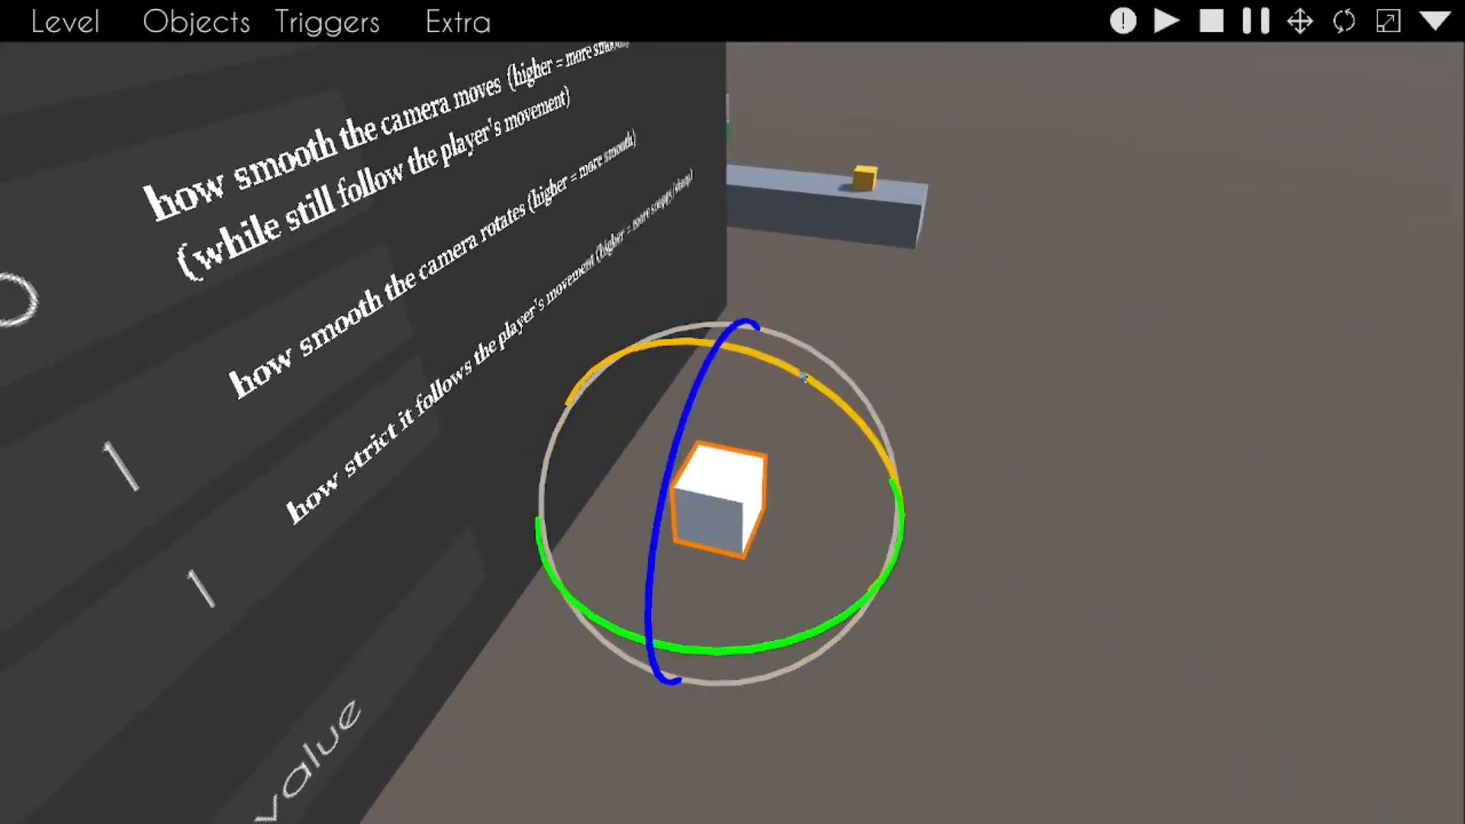
Step: Switch the cube to its move handles and look along its X axis to illustrate the X pivot offset
right_click_drag(1034, 522, 885, 519)
key("s")
key("d")
key("w")
key("w")
key("d")
key("w")
key("s")
key("w")
key("e")
right_click_drag(774, 359, 965, 363)
key("a")
key("d")
key("a")
key("s")
key("w")
key("q")
key("w")
right_click_drag(732, 412, 735, 403)
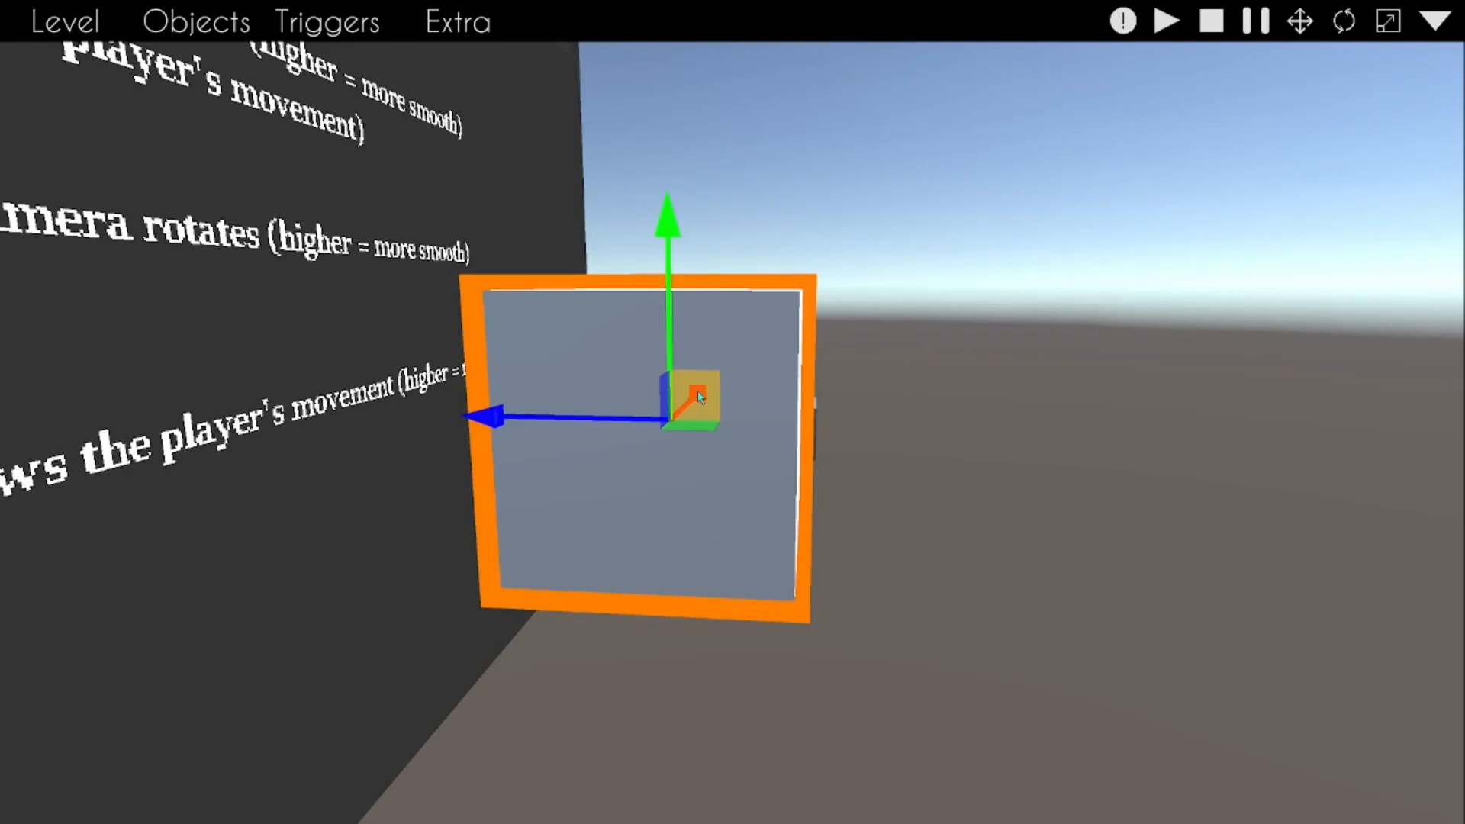
Step: Compare the cube's X rotation ring and Y move handle with the rows on the reference board
key("d")
right_click_drag(801, 298, 632, 274)
key("s")
right_click_drag(739, 458, 742, 492)
key("e")
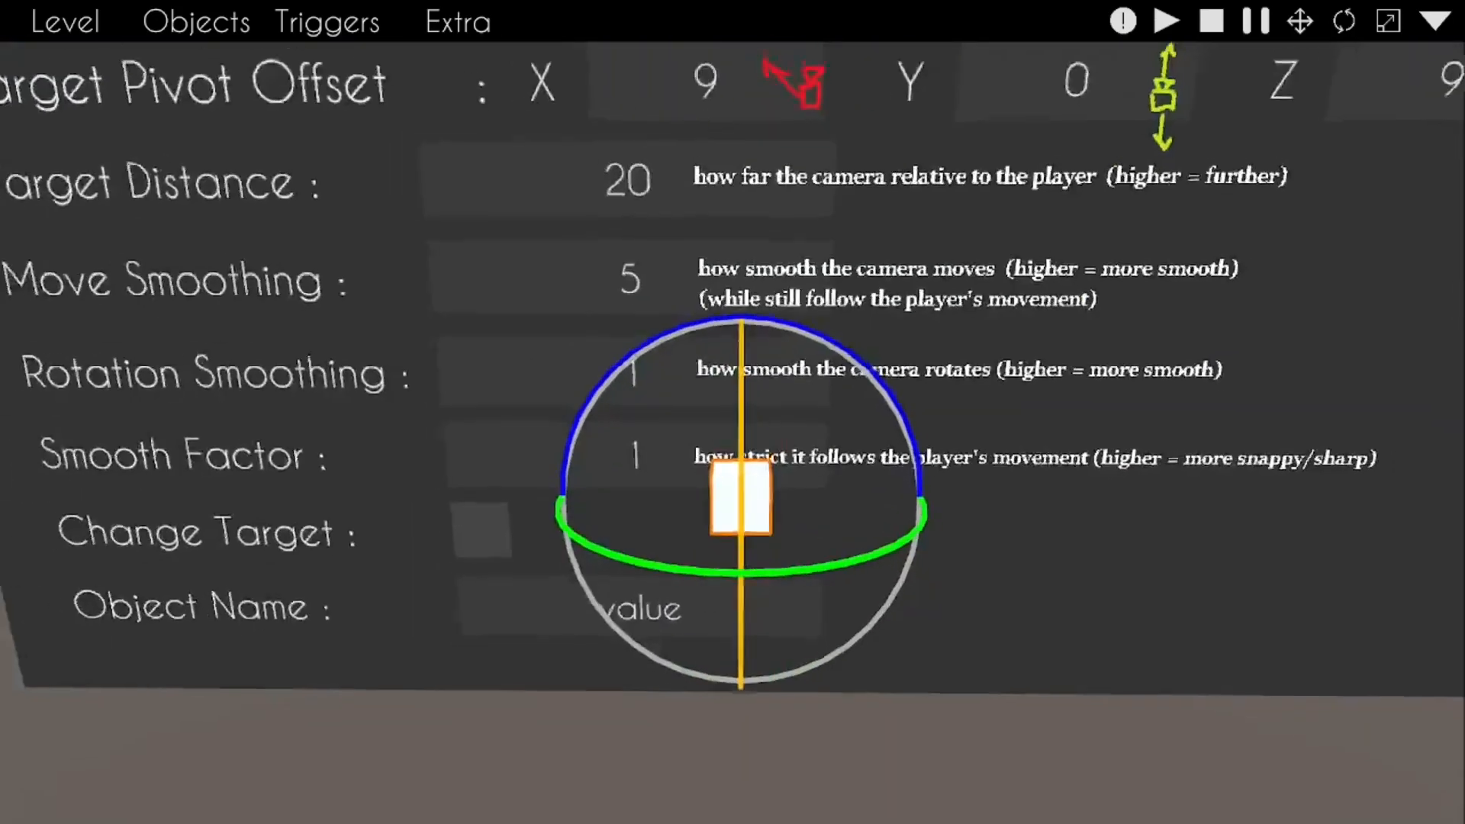
key("a")
right_click_drag(906, 420, 961, 442)
left_click(771, 654)
key("d")
right_click_drag(771, 654, 777, 702)
key("s")
key("w")
left_click(714, 368)
right_click_drag(714, 368, 712, 332)
key("w")
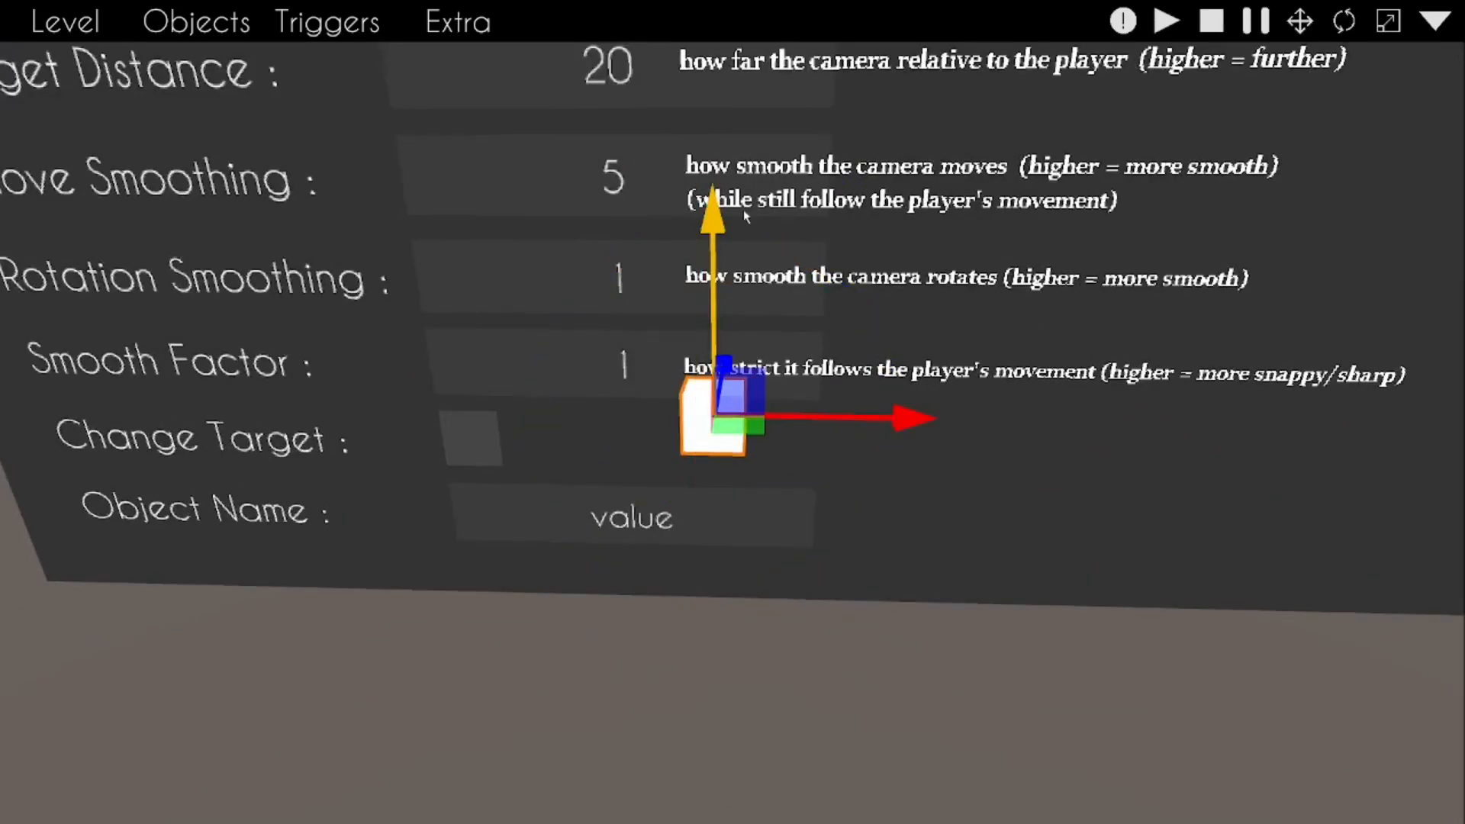
Step: Rotate the cube about its Y axis and about its Z axis to illustrate the camera's angle rotations
right_click_drag(733, 702, 744, 417)
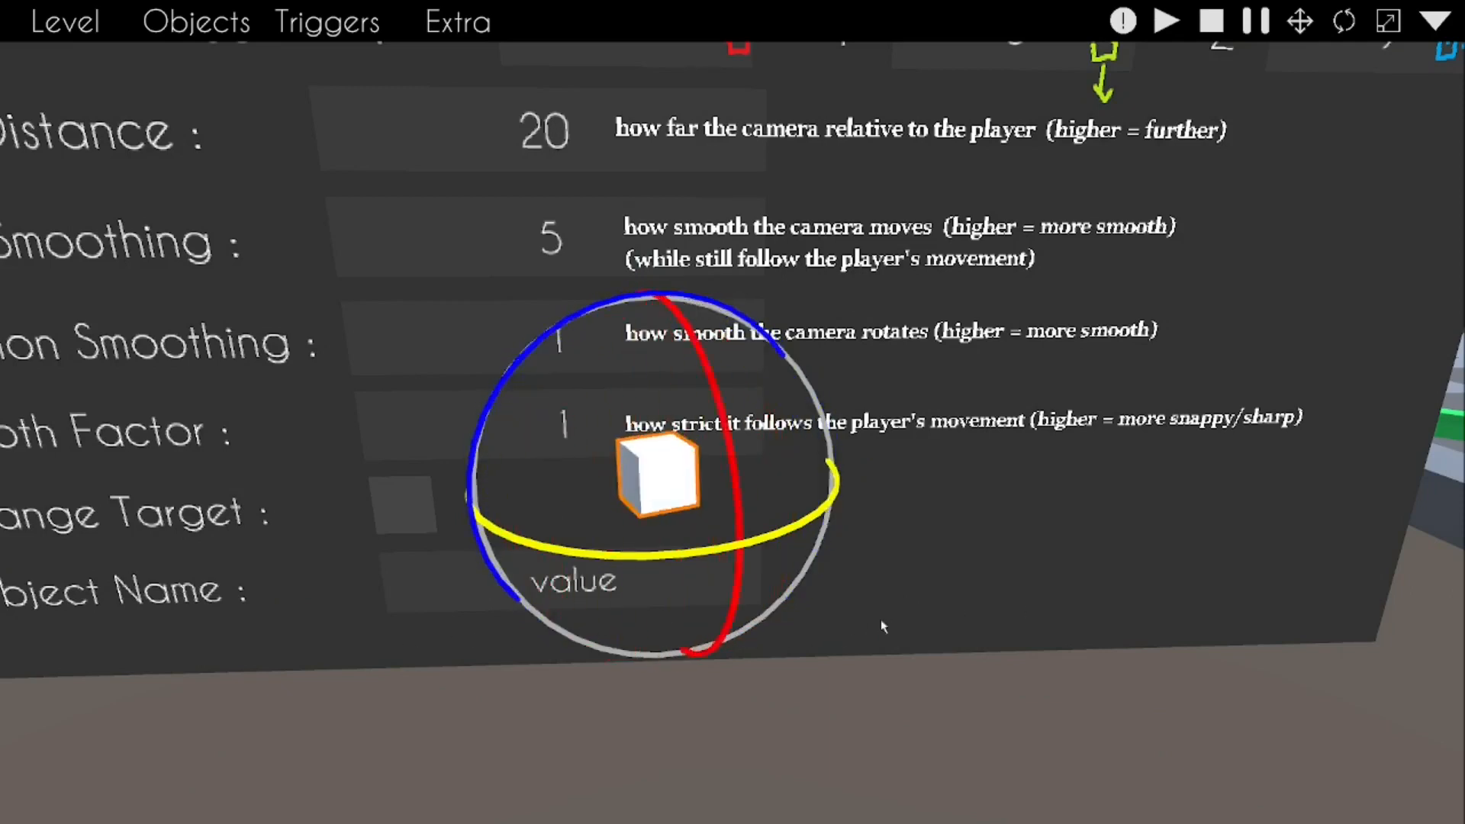
right_click_drag(704, 717, 711, 608)
left_click(695, 599)
right_click_drag(732, 412, 1134, 427)
key("w")
key("r")
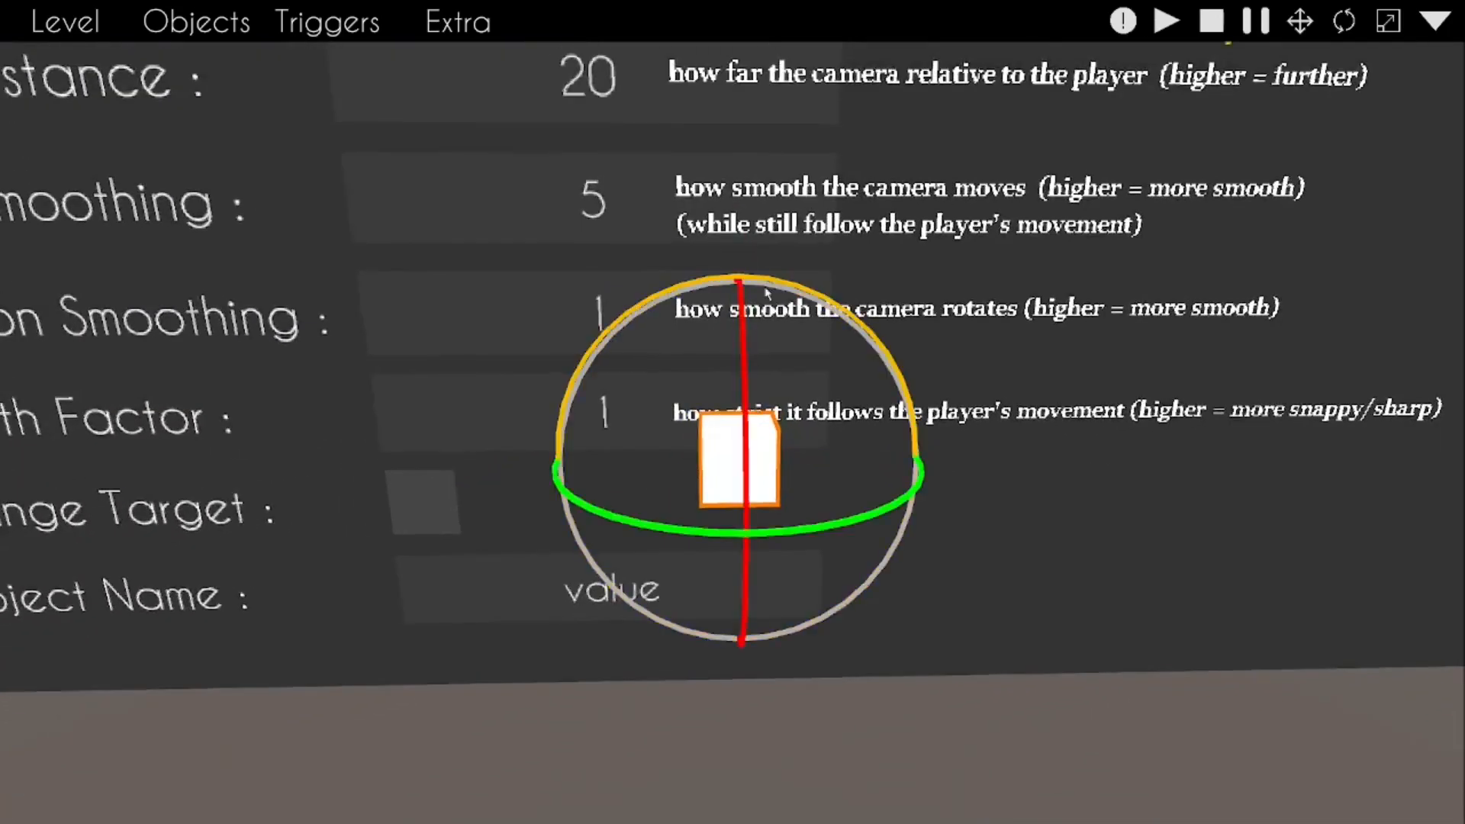
right_click_drag(830, 363, 831, 313)
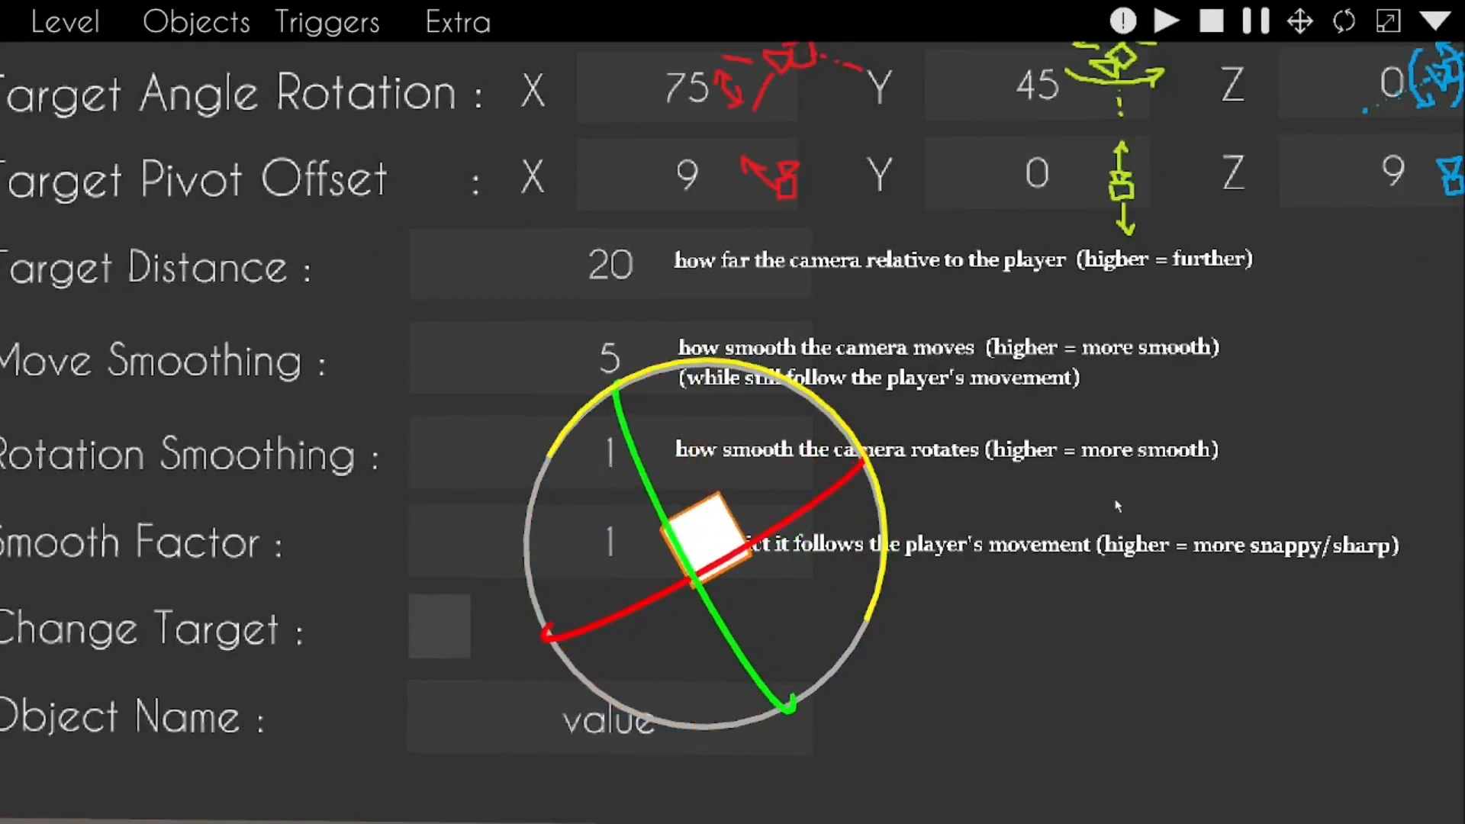
Step: Examine the Target Distance, smoothing and Smooth Factor rows on the Camera reference board
key("s")
right_click_drag(788, 319, 678, 447)
key("w")
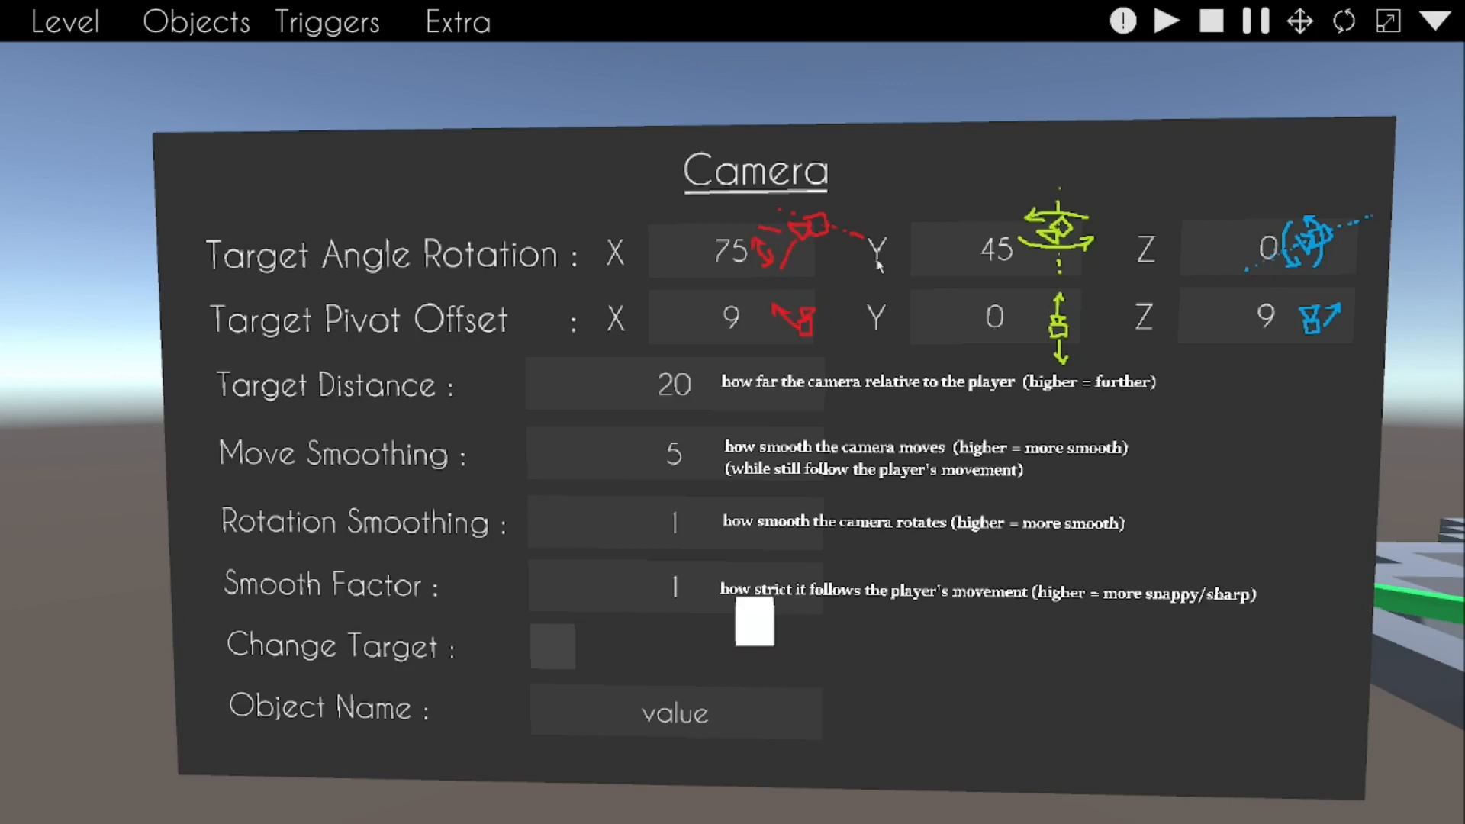
right_click_drag(733, 412, 710, 527)
key("w")
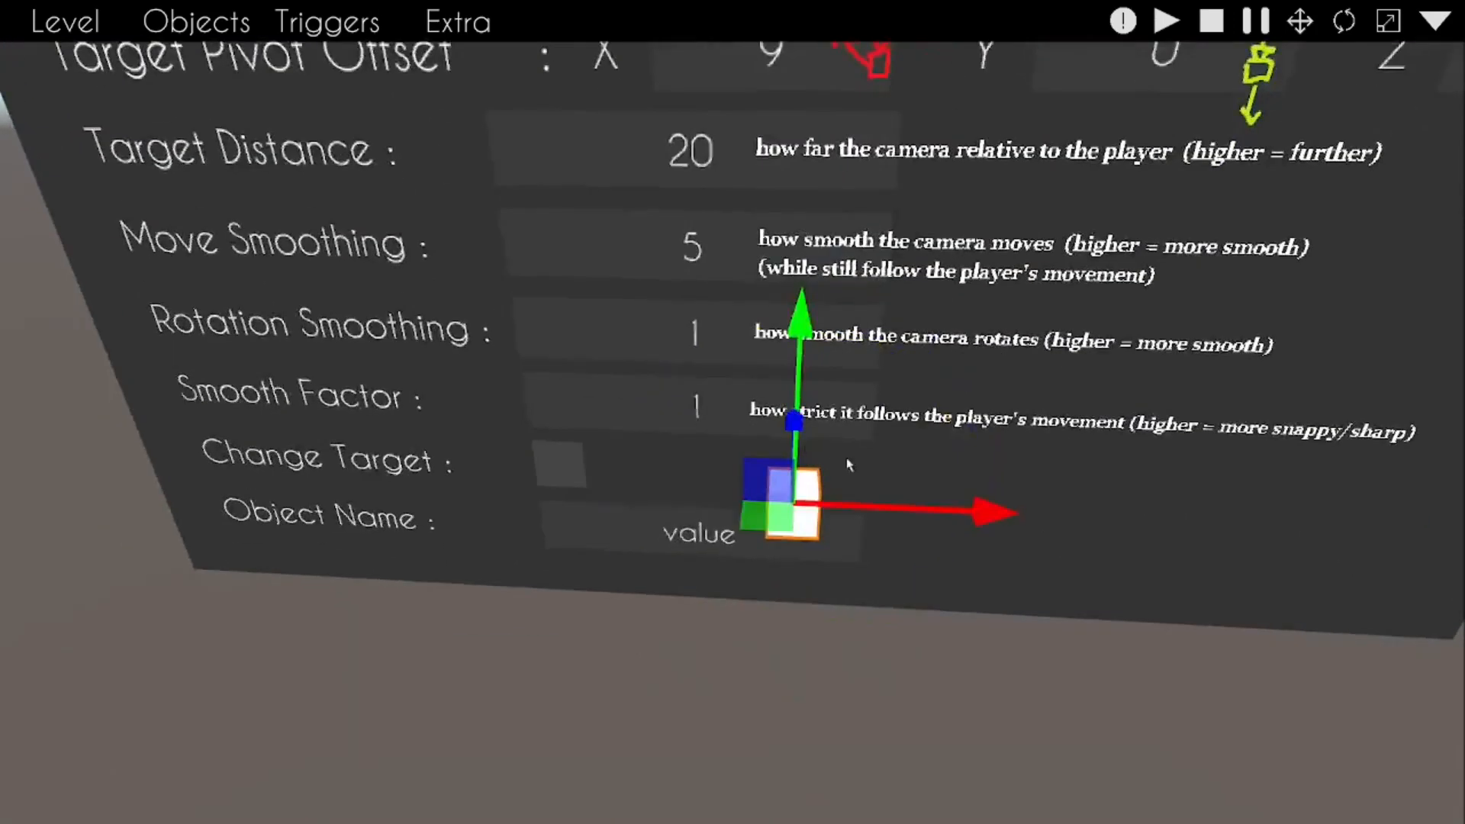
right_click_drag(920, 599, 907, 412)
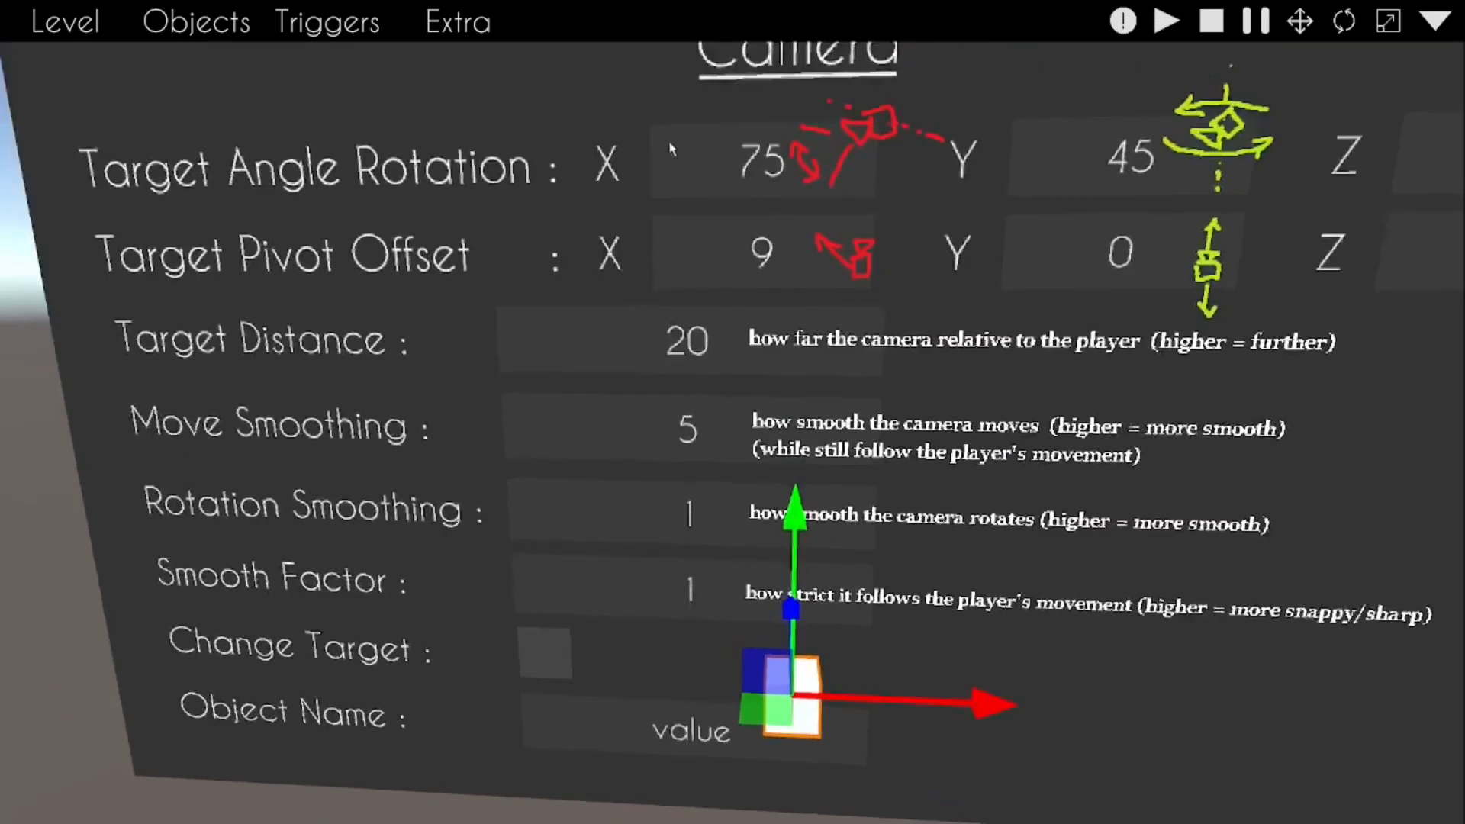
right_click_drag(753, 252, 750, 395)
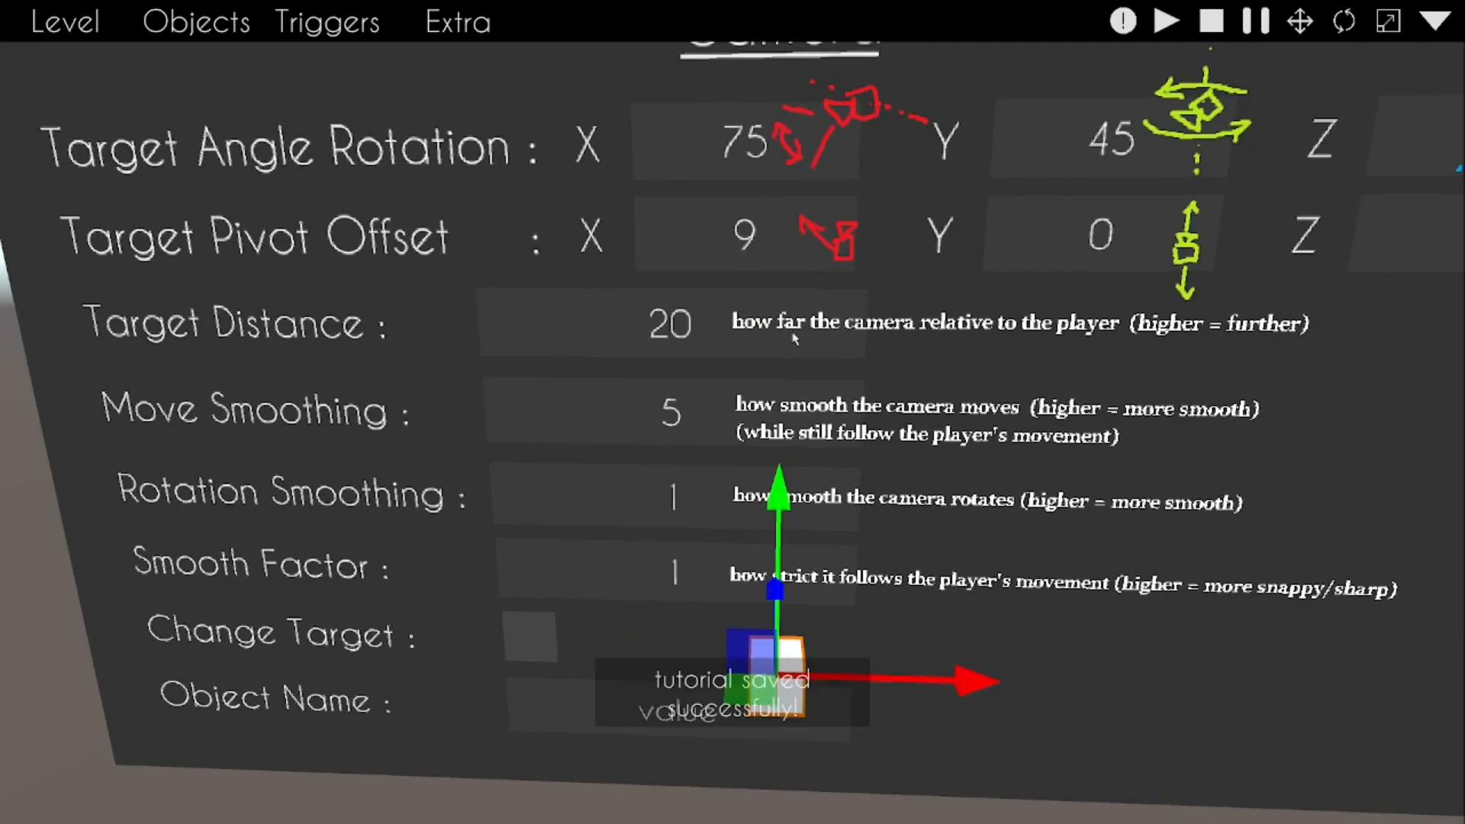
scroll(824, 306, "down", 5)
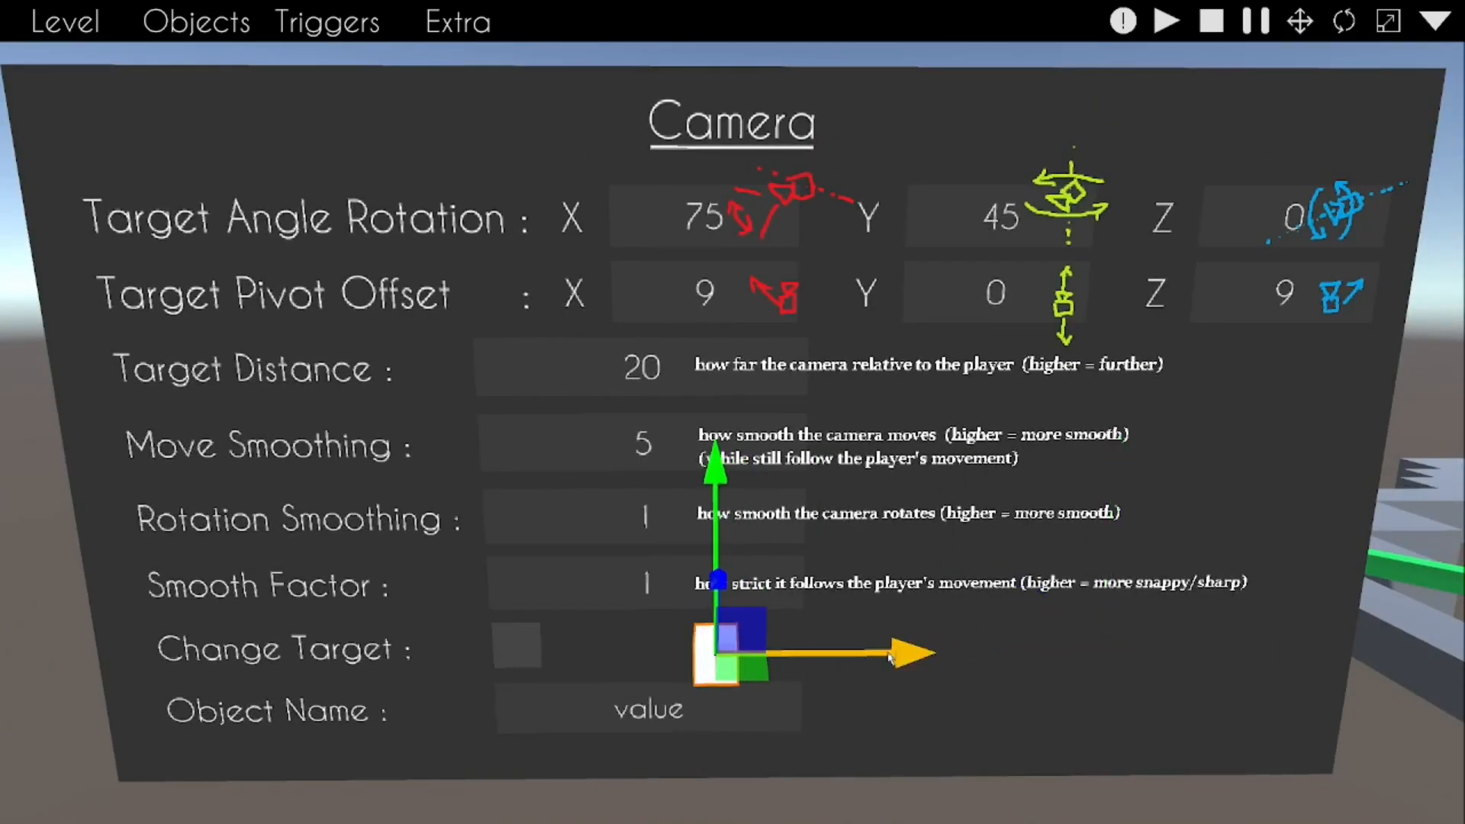
Step: Move the cube around in front of the board to illustrate the distance between the camera and the player
right_click_drag(853, 615, 712, 423)
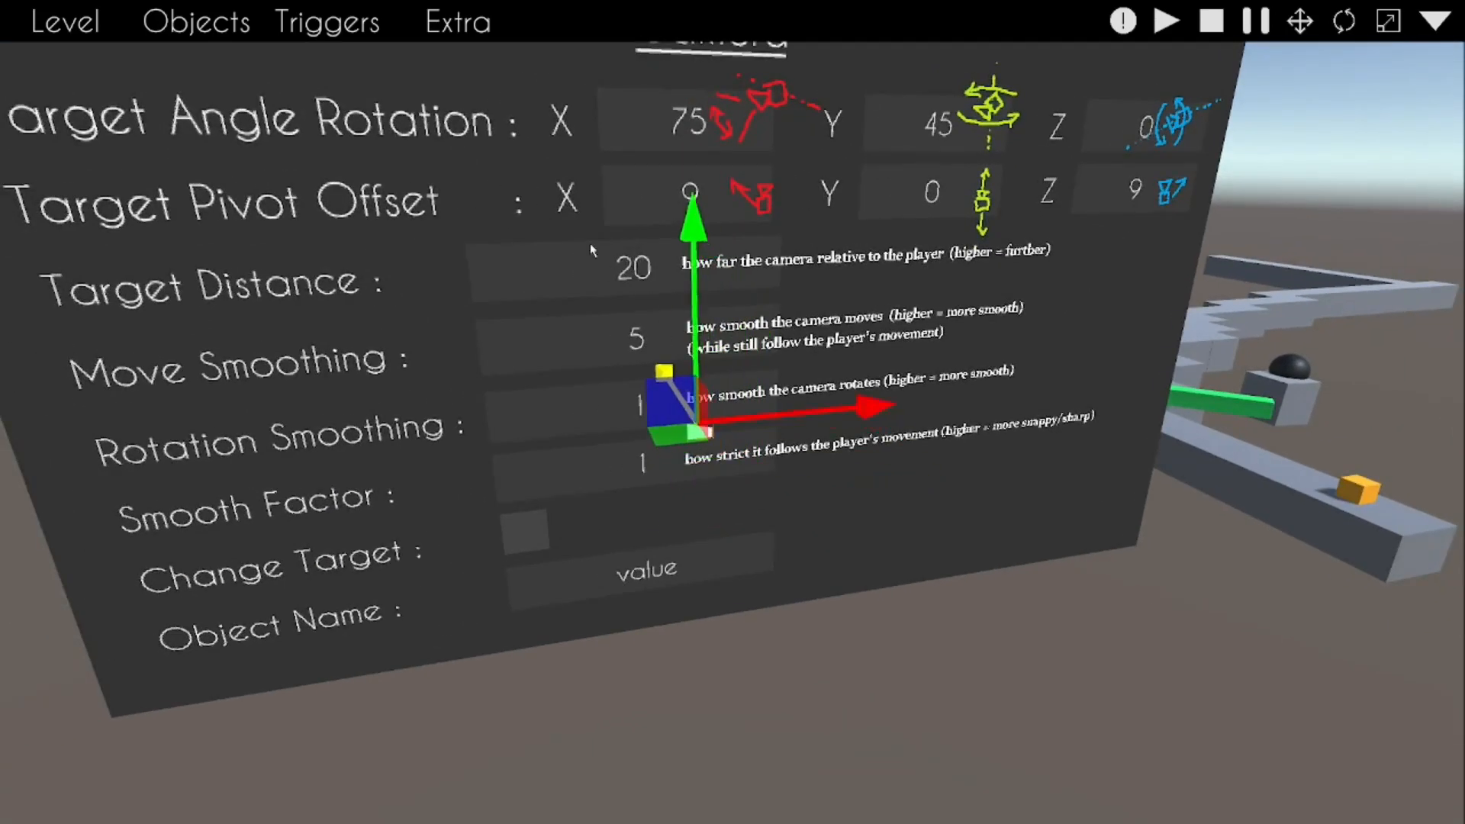
left_click_drag(931, 735, 763, 488)
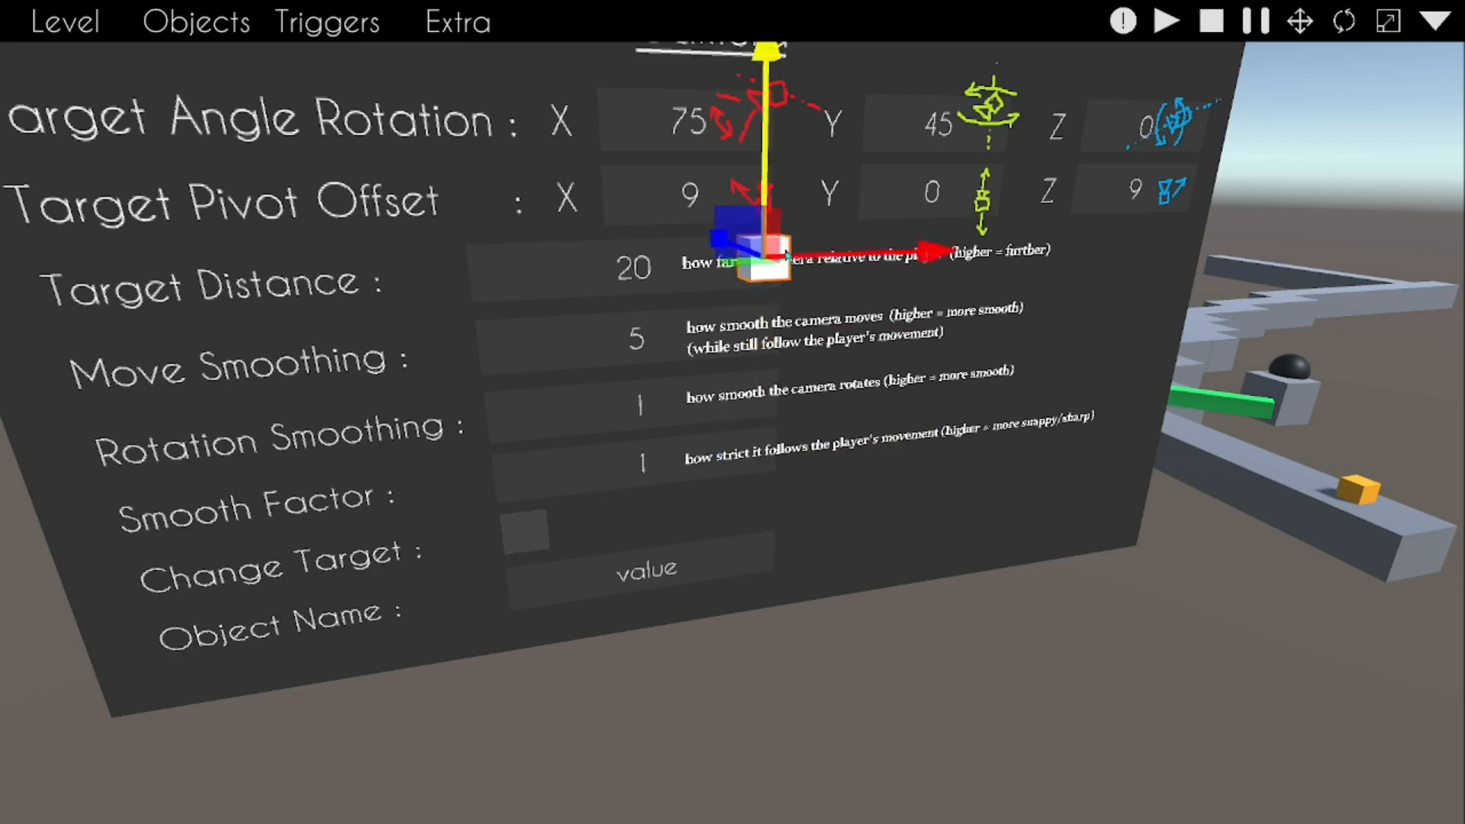
left_click(836, 658)
right_click_drag(836, 659, 610, 360)
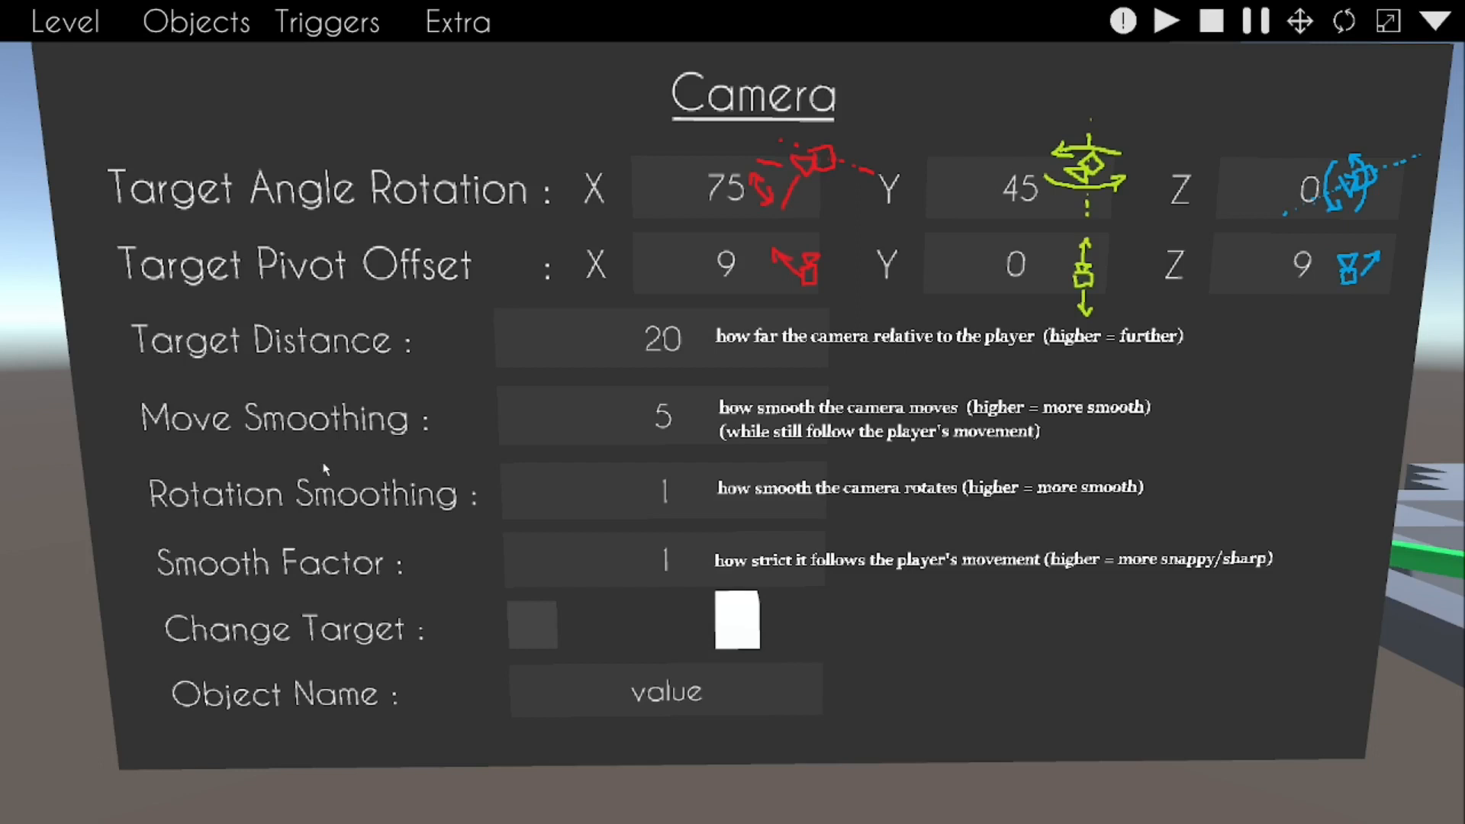
Step: Set the Target Distance of the green Camera trigger on the track to 5 and apply it
right_click_drag(239, 394, 435, 515)
key("w")
key("w")
key("s")
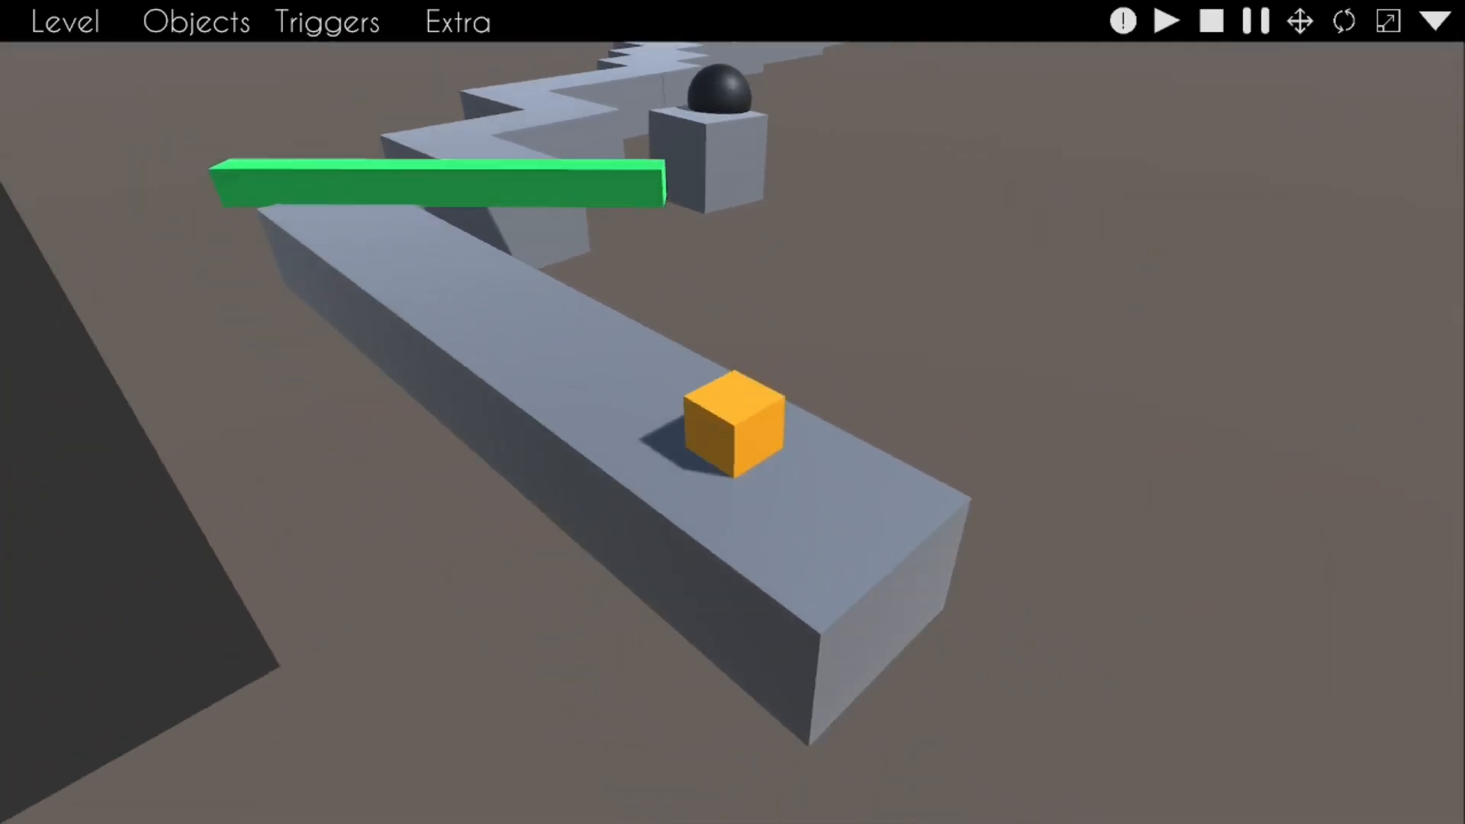
left_click(1434, 22)
left_click(1290, 698)
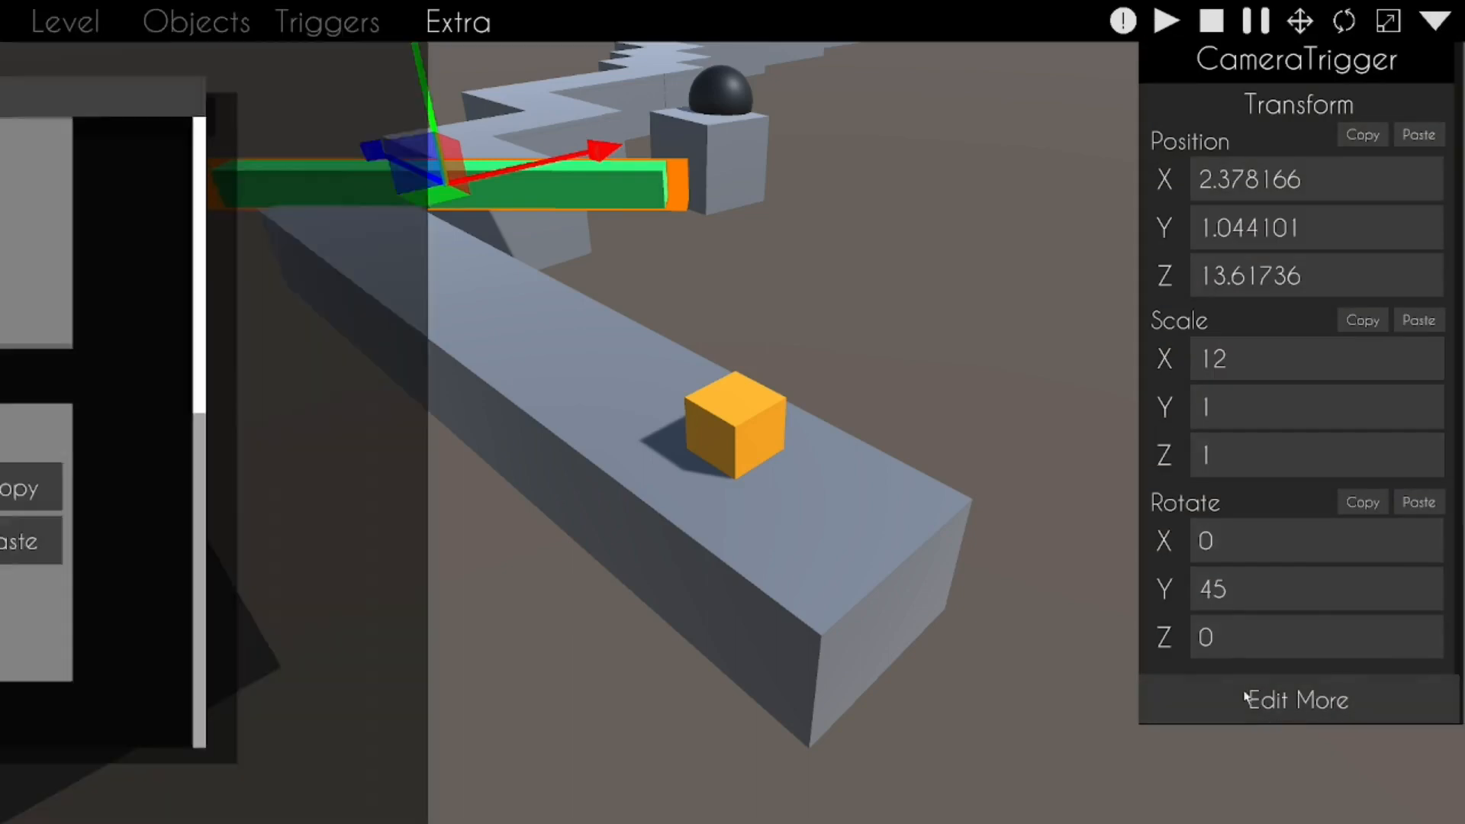
scroll(984, 392, "down", 1)
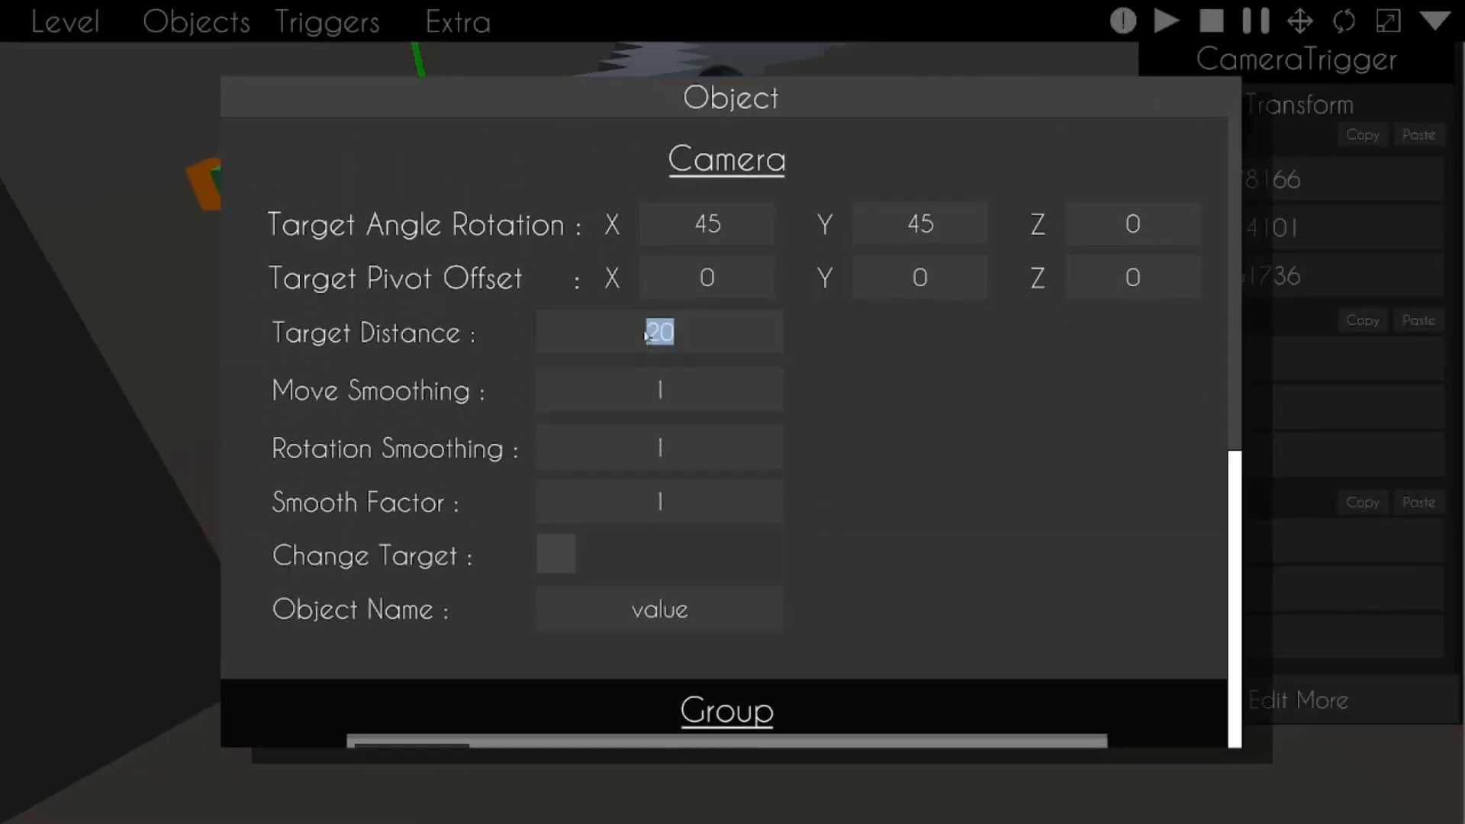
scroll(889, 680, "down", 5)
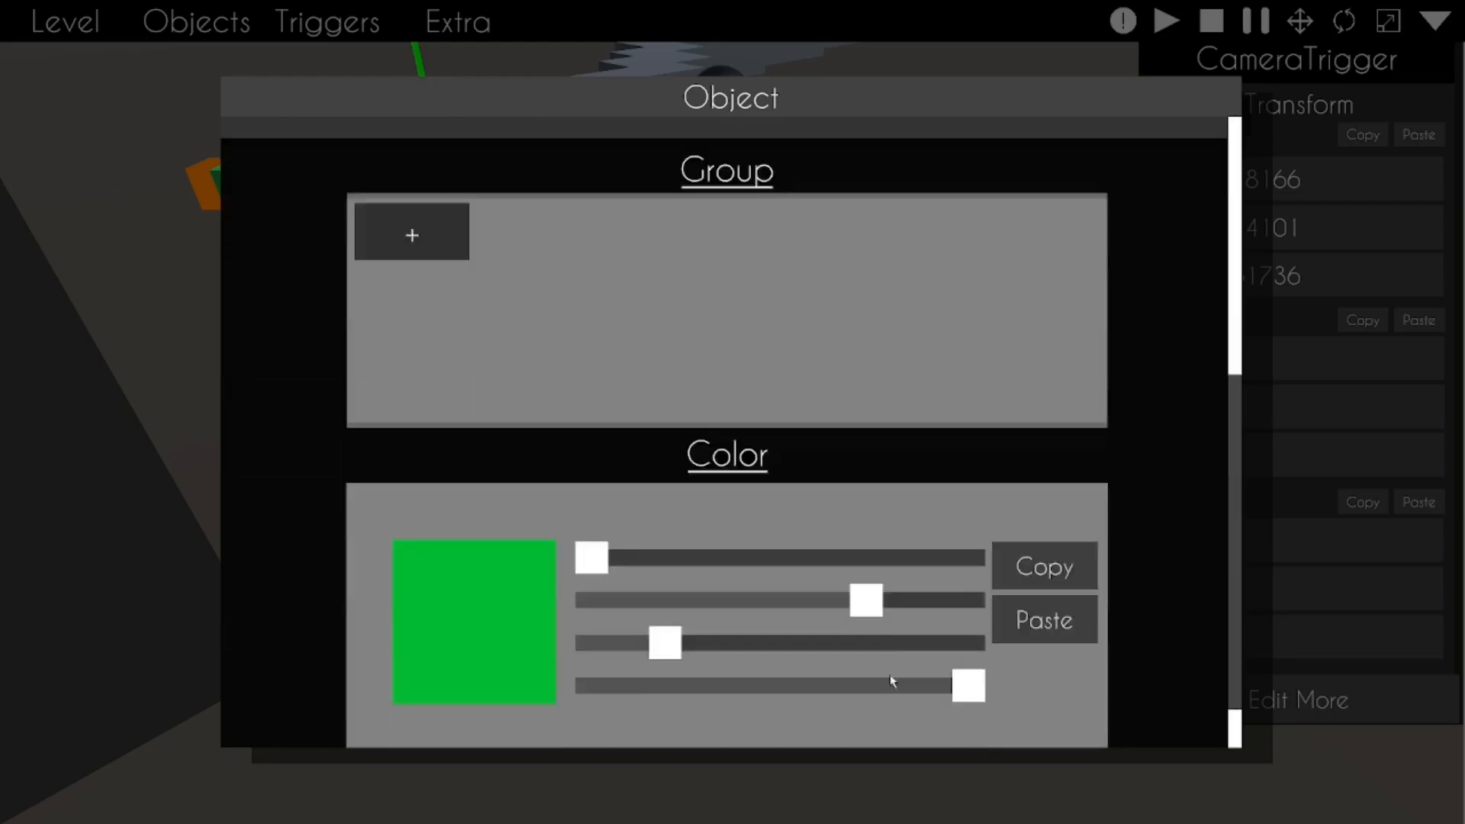
key("Escape")
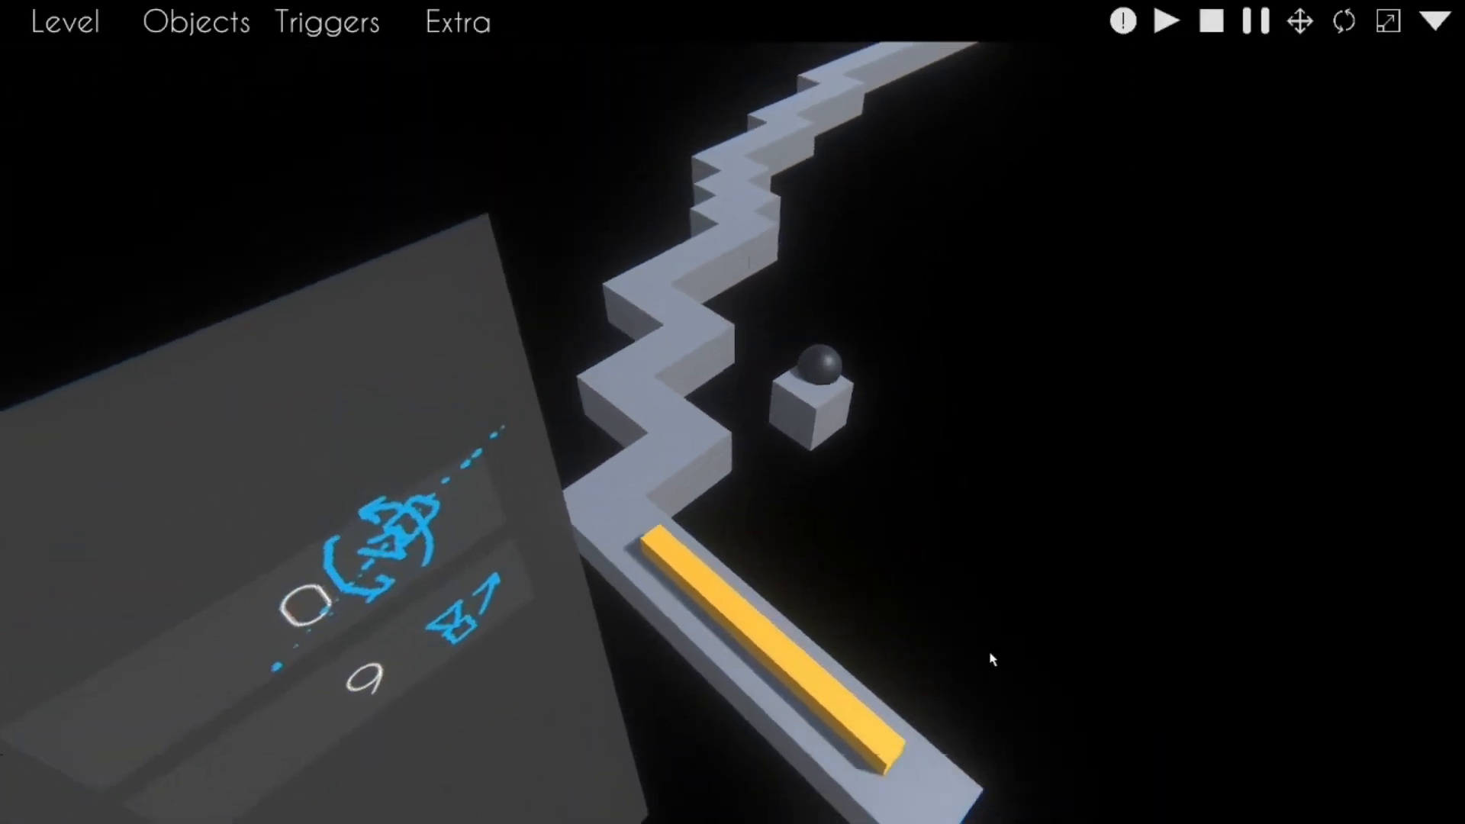
Step: Playtest the level, turning the player along the zigzag track past the Camera trigger
left_click(992, 658)
left_click(992, 658)
left_click(992, 658)
left_click(992, 658)
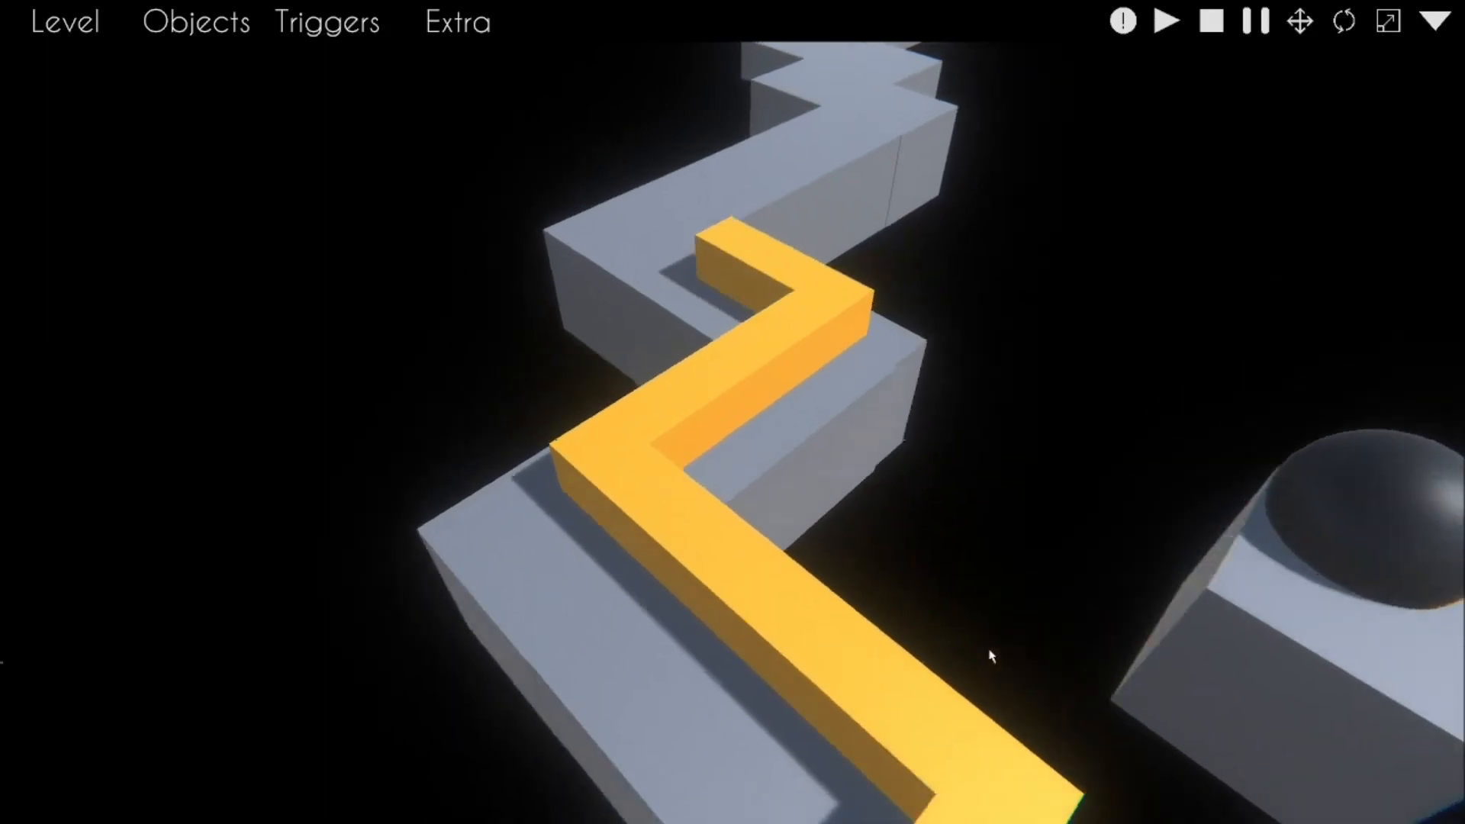
left_click(992, 657)
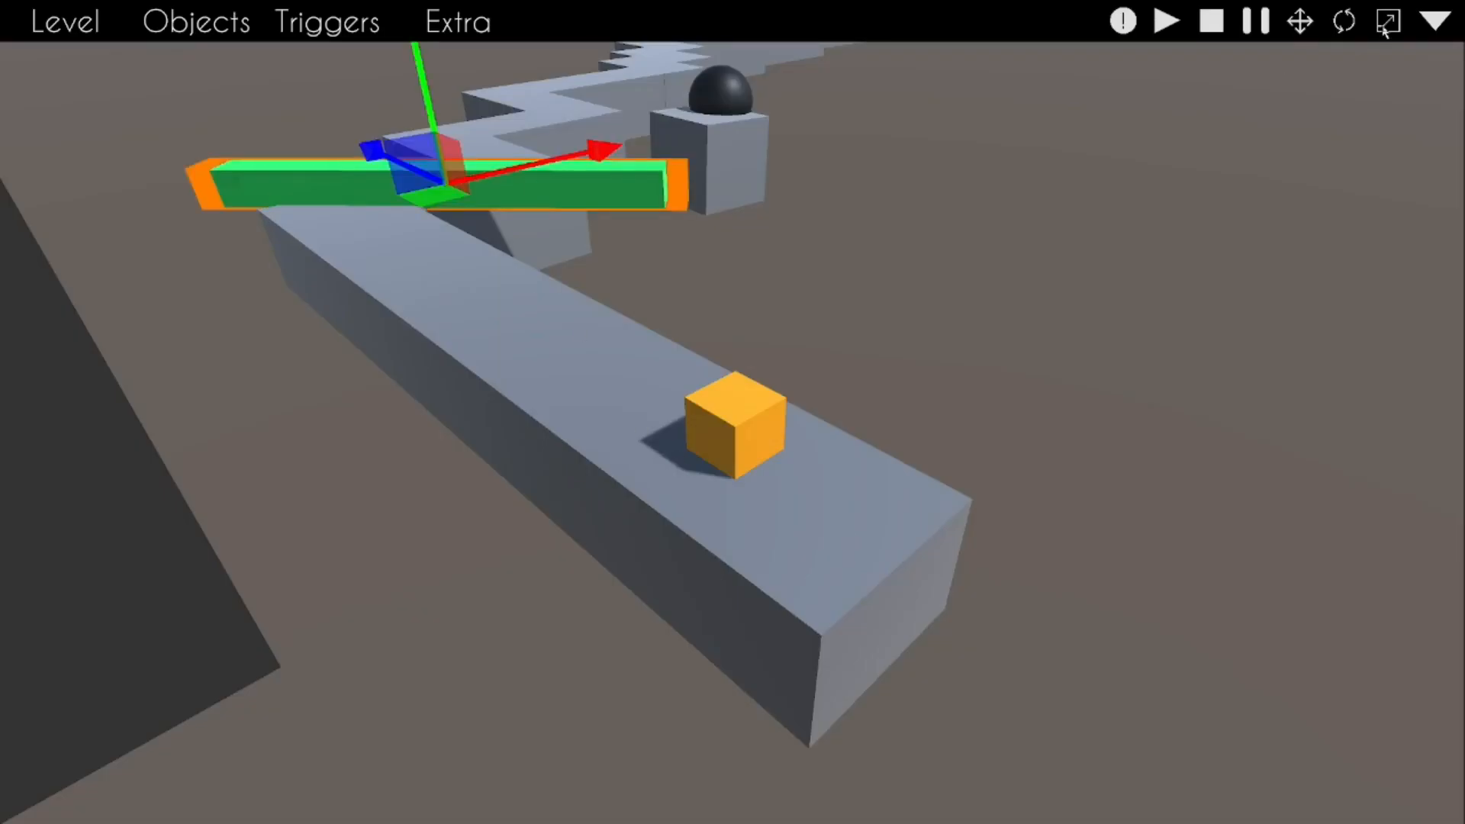
Step: Set the Camera trigger's Target Distance to 50 and apply it
left_click(1435, 20)
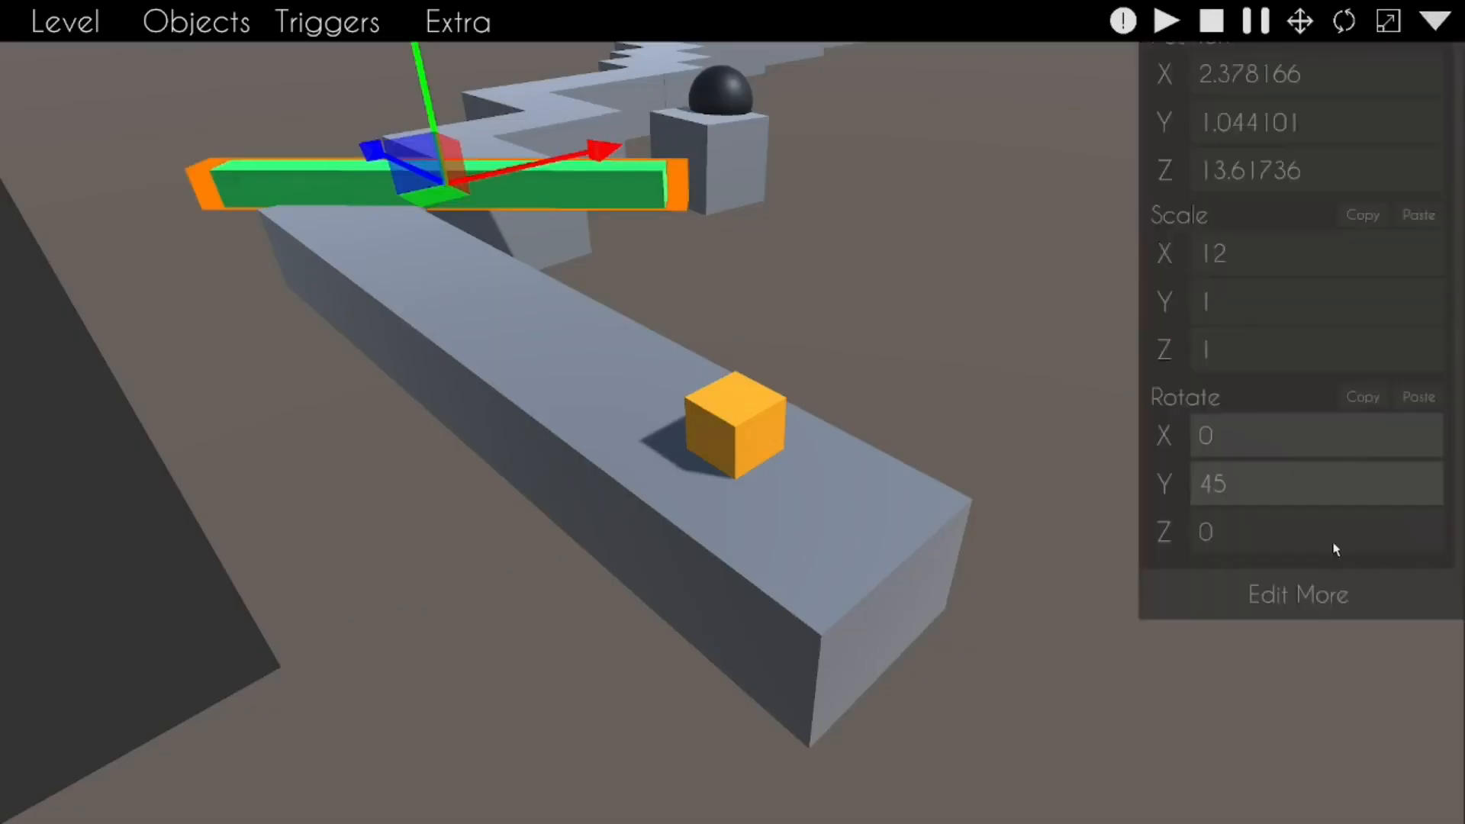
left_click(1297, 700)
scroll(726, 361, "down", 5)
left_click(710, 337)
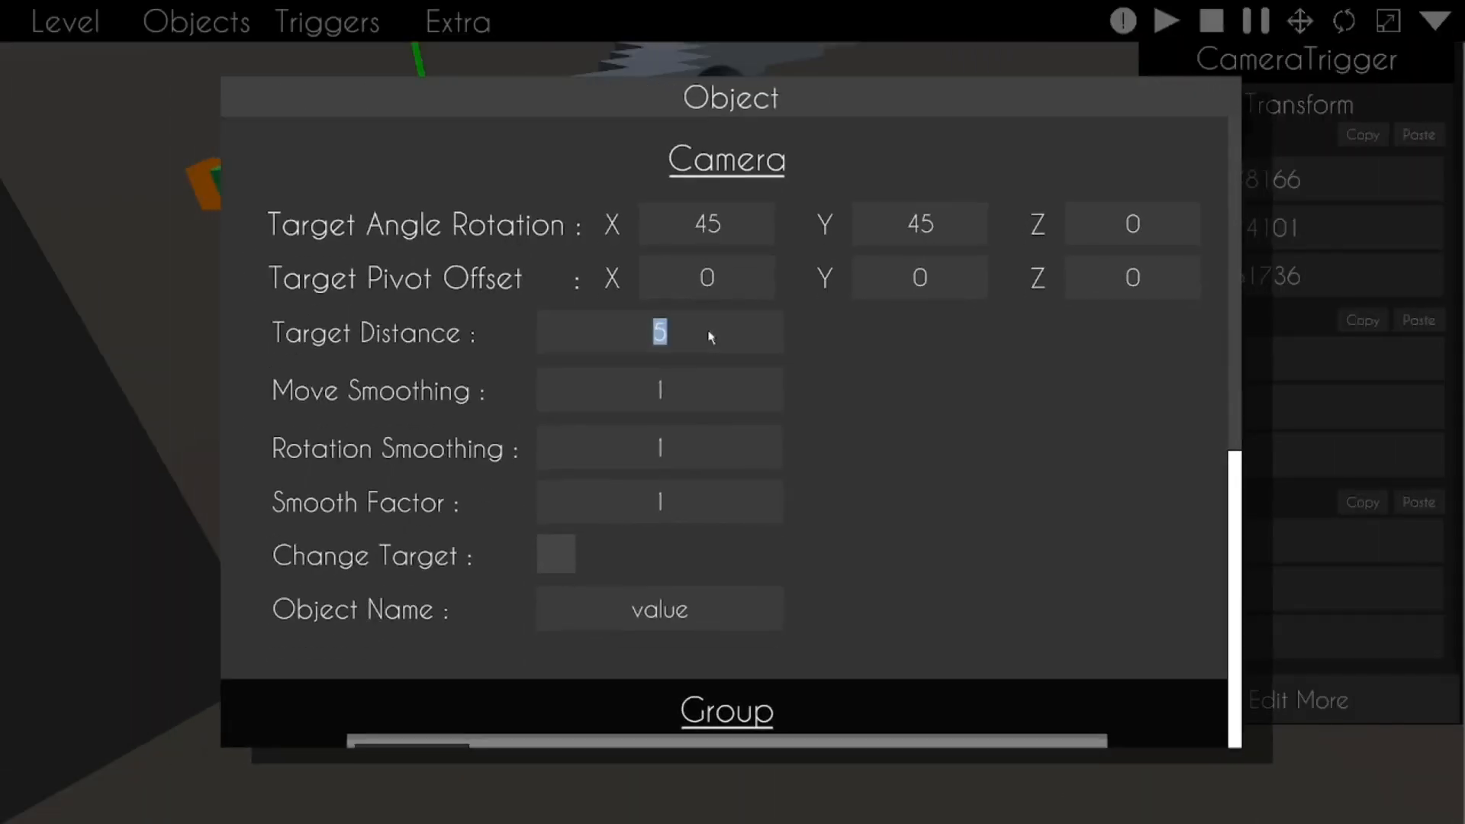
type("50")
scroll(754, 351, "down", 10)
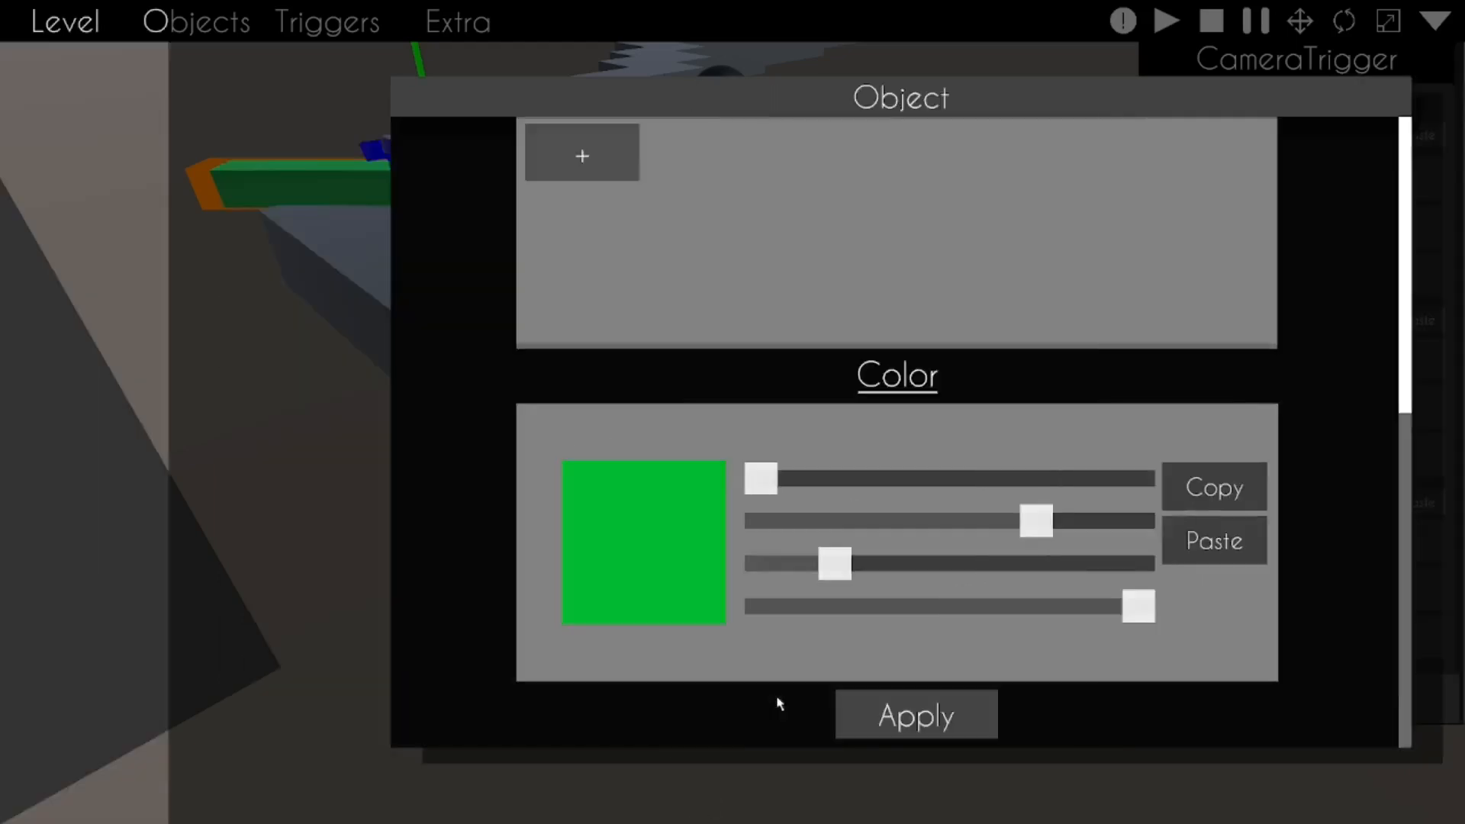
left_click(870, 705)
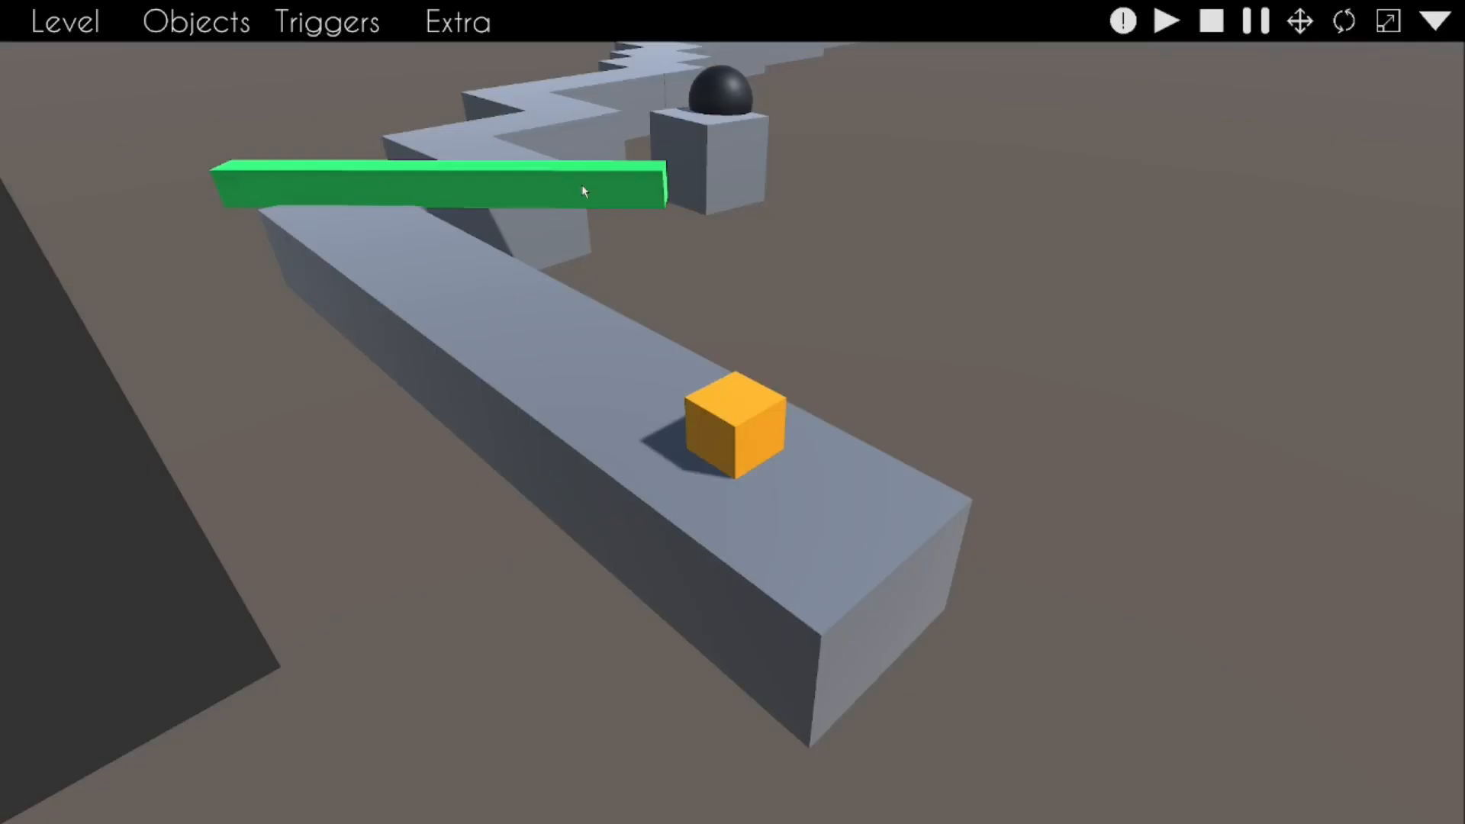
Step: Duplicate the Camera trigger and place the copy so that its end overlaps the player's starting cube
left_click(584, 191)
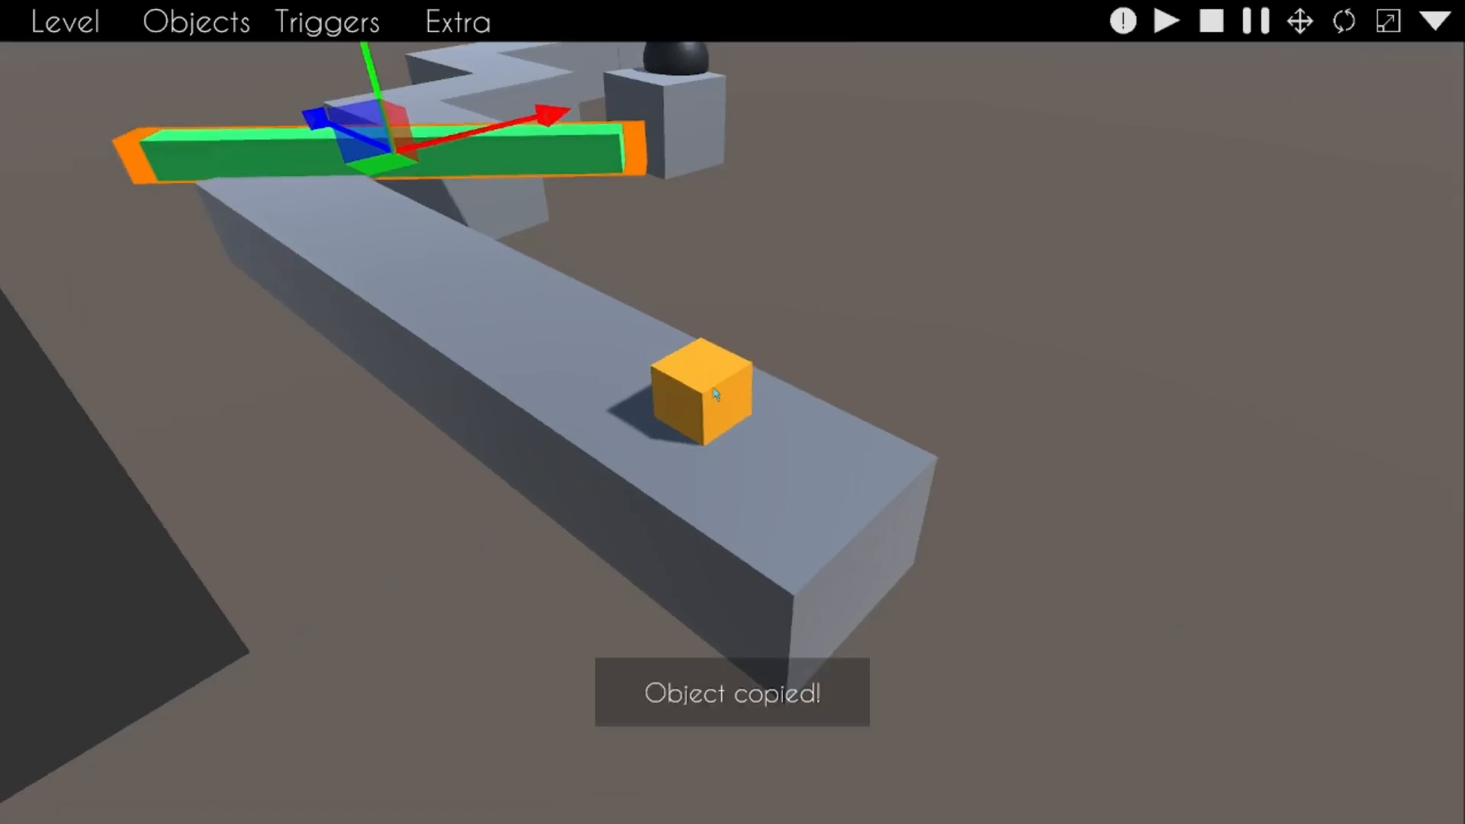
left_click_drag(387, 158, 1119, 433)
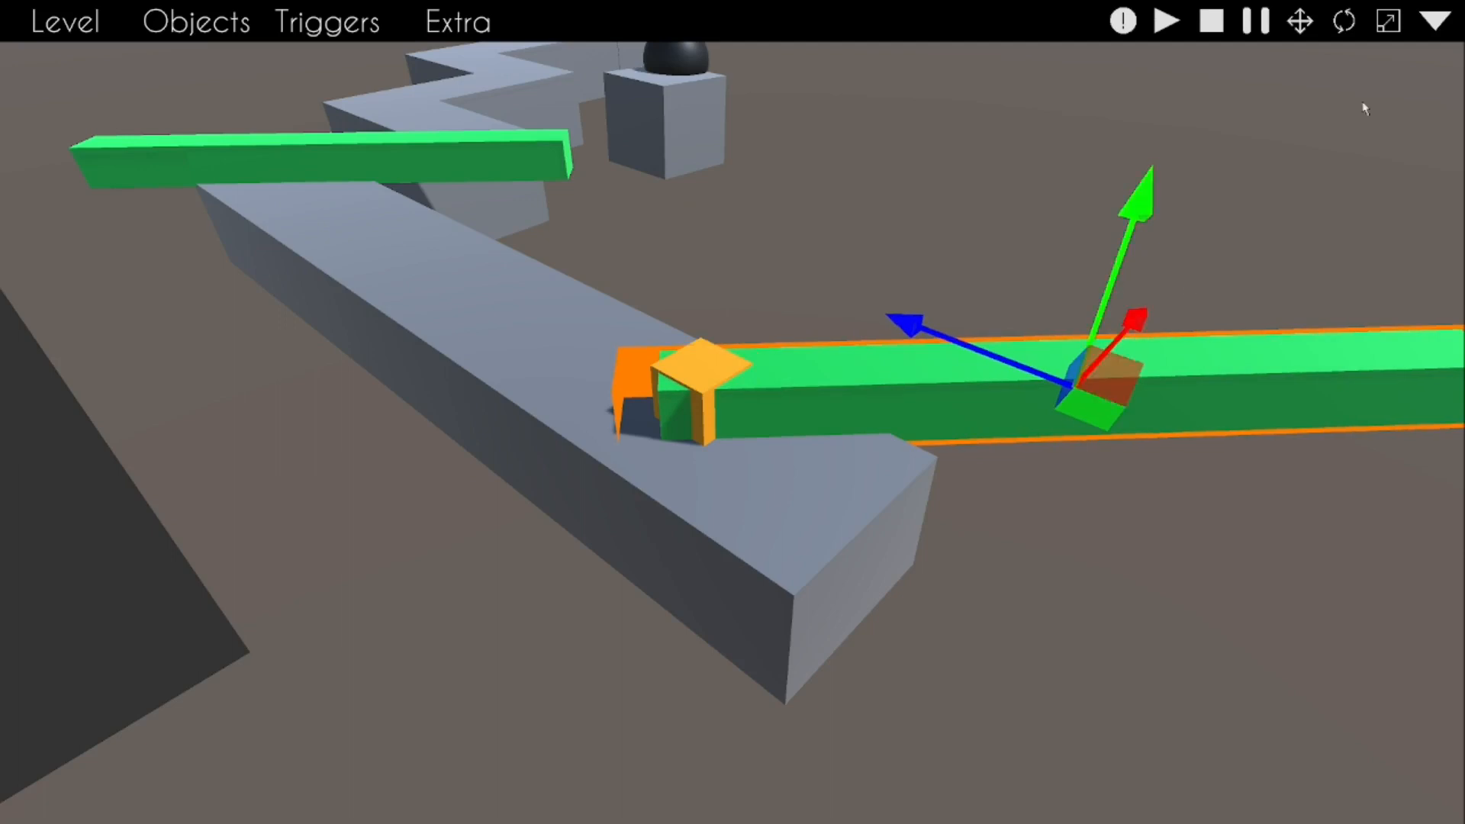
Step: Set the copied trigger's Move Smoothing, Rotation Smoothing and Smooth Factor to 0 and its Target Distance to 20, and apply
left_click(1437, 29)
left_click(1355, 696)
scroll(1200, 698, "up", 6)
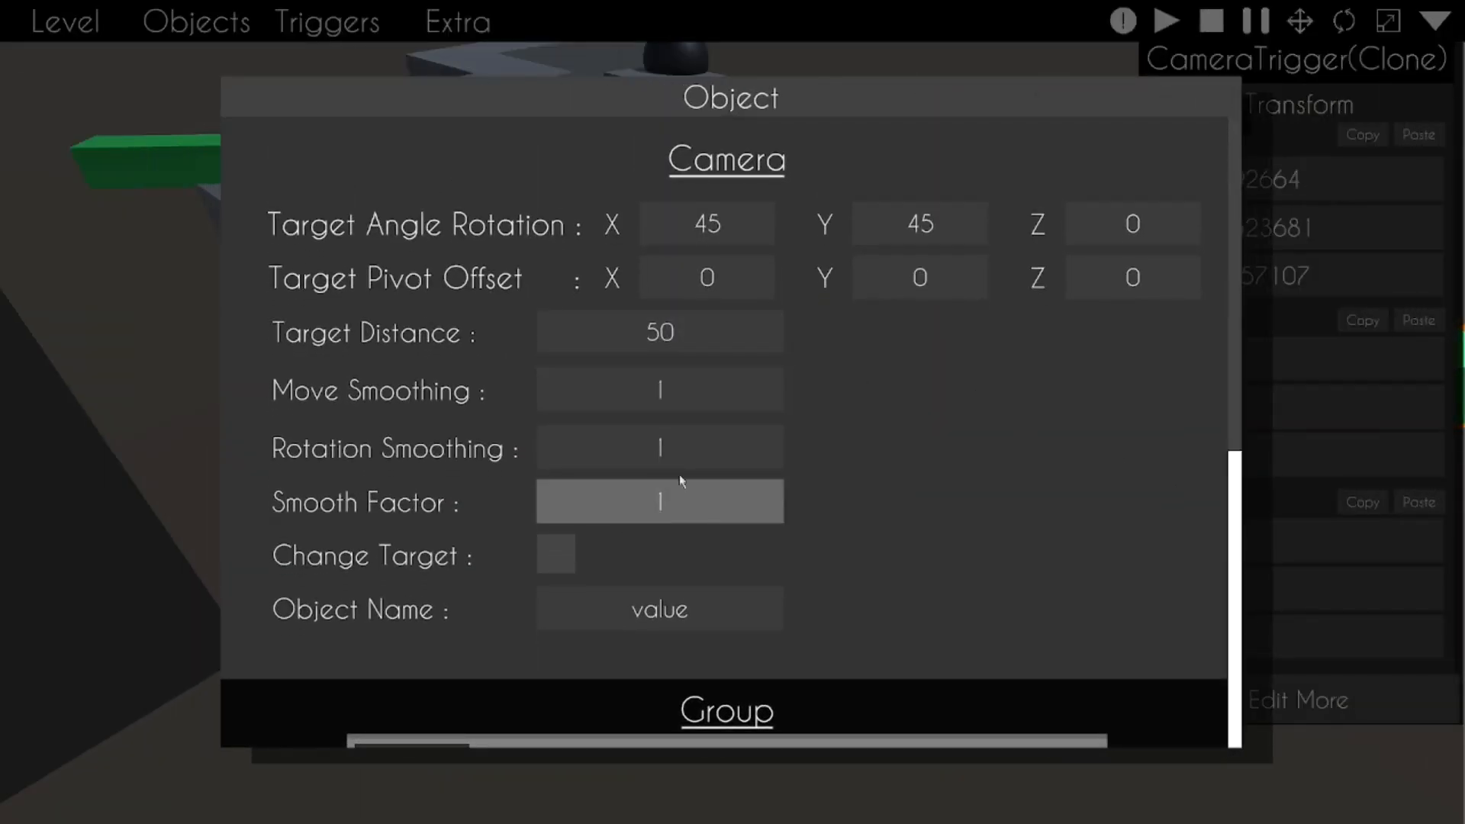
left_click(684, 494)
type("0")
left_click(685, 448)
type("0")
left_click(693, 391)
type("0")
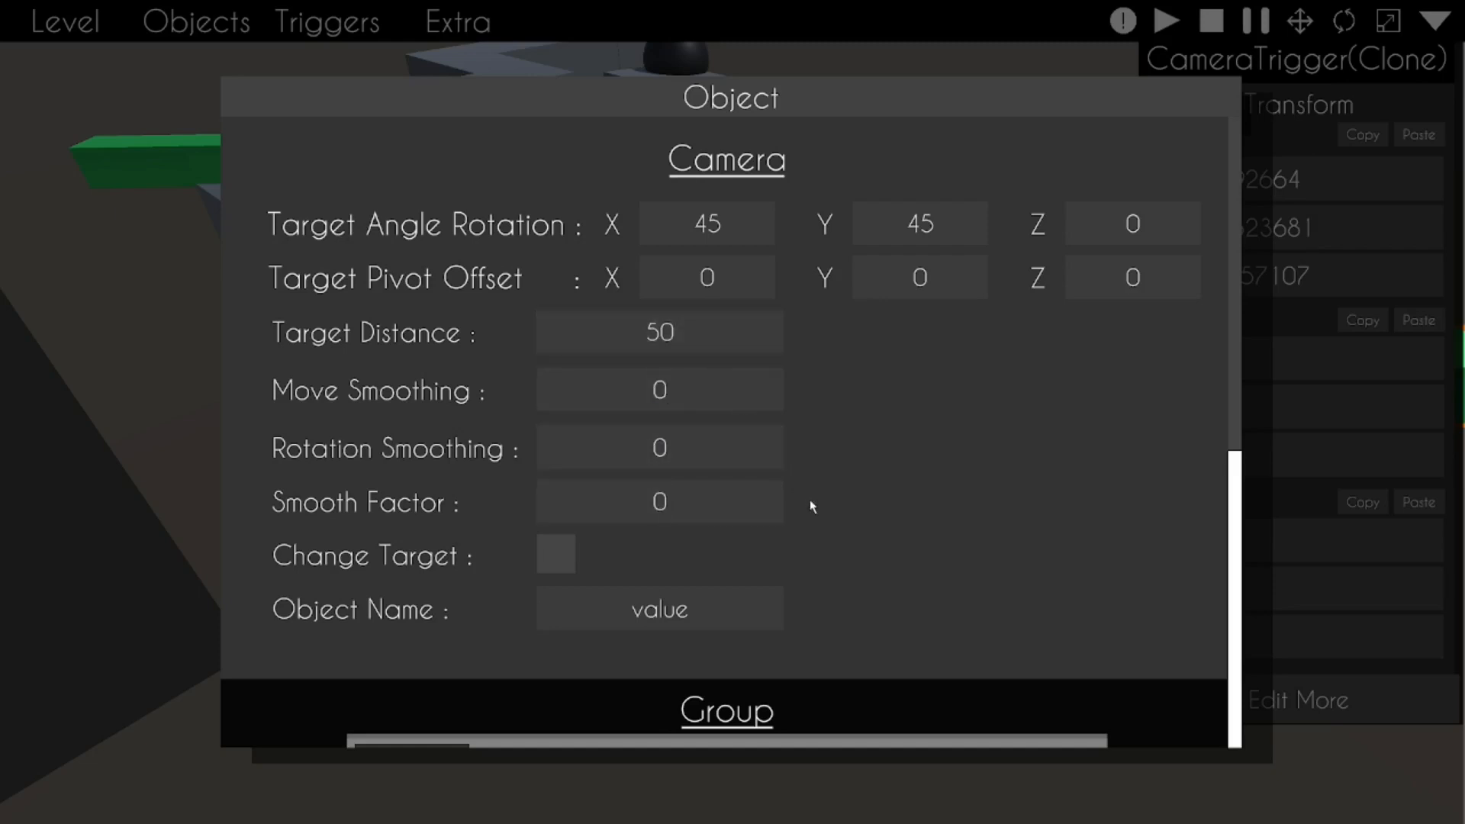
left_click(690, 328)
type("2")
scroll(908, 533, "down", 5)
scroll(762, 716, "down", 3)
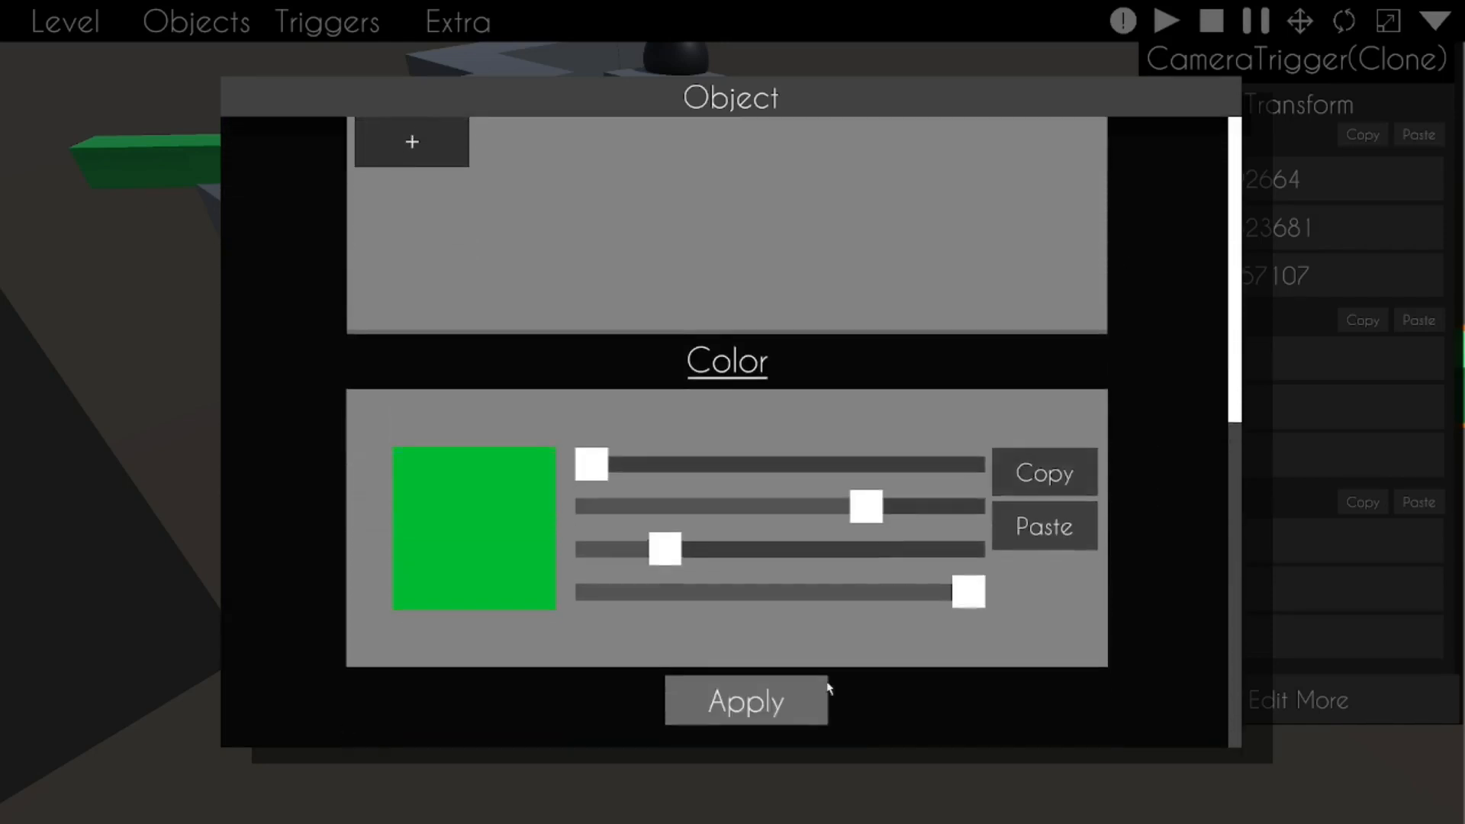
left_click(758, 706)
left_click(853, 633)
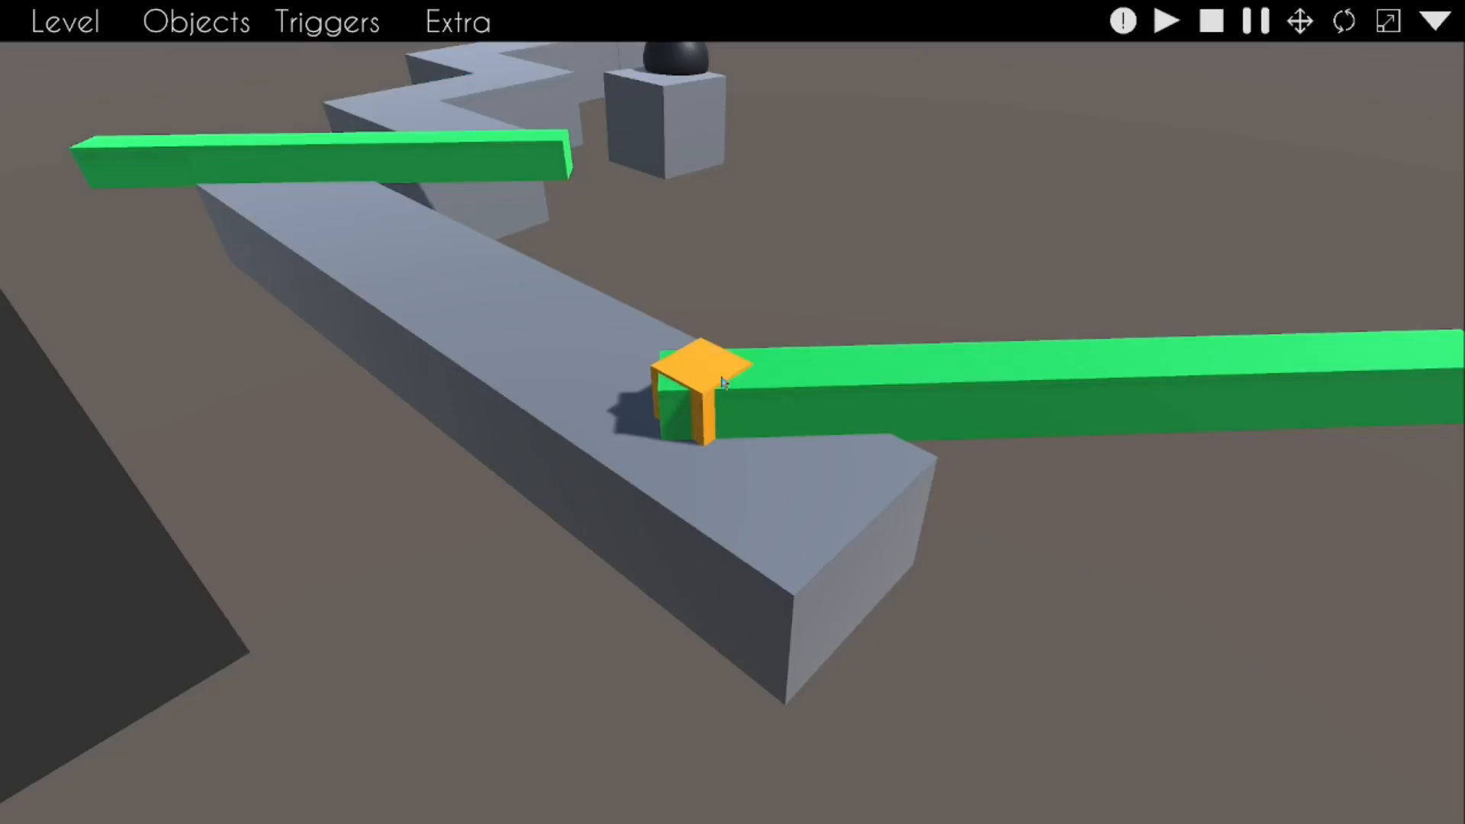
Step: Look through the player's object settings and close them
left_click(1295, 699)
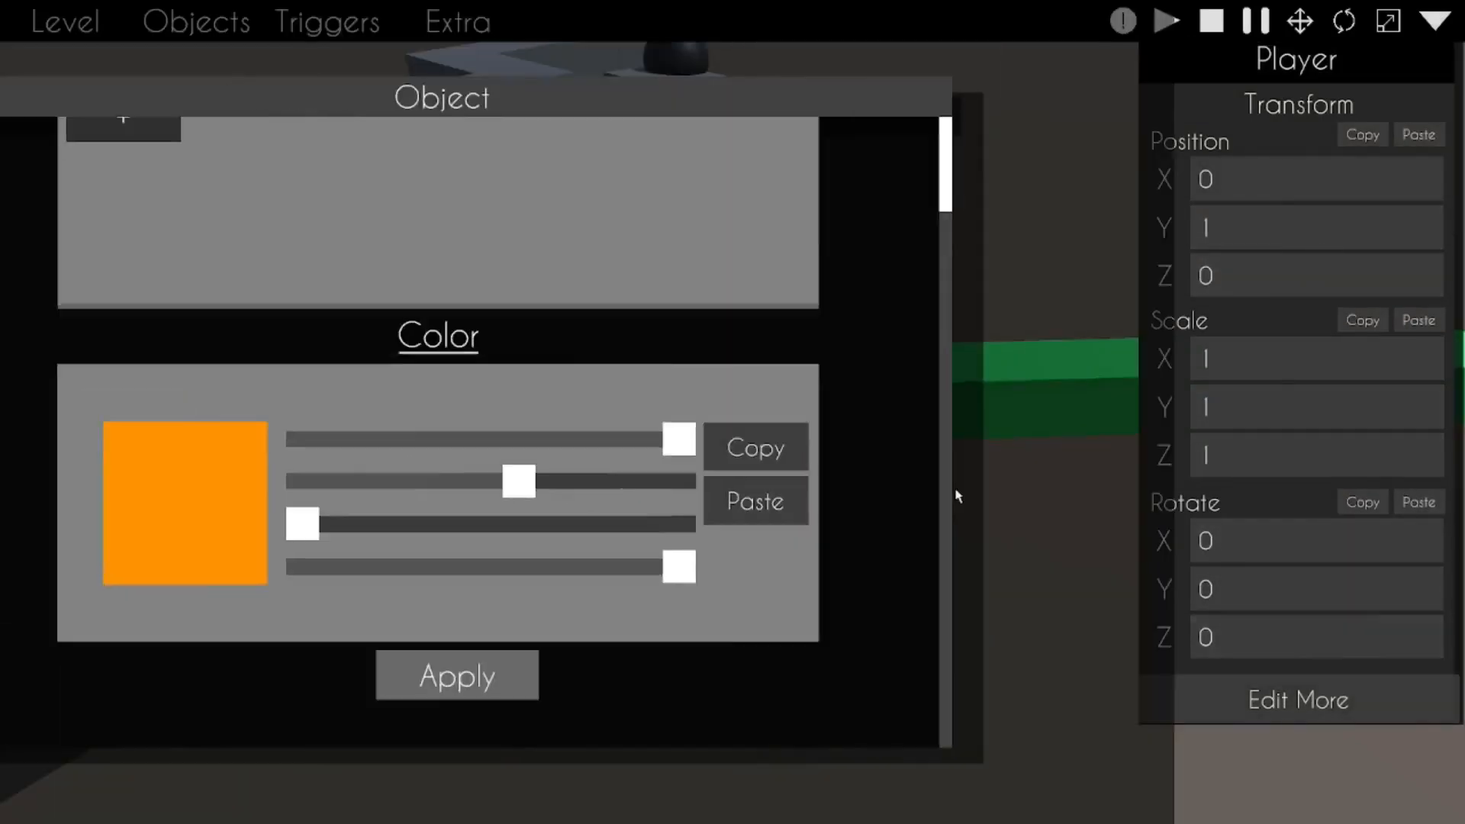
scroll(905, 696, "down", 3)
left_click(814, 709)
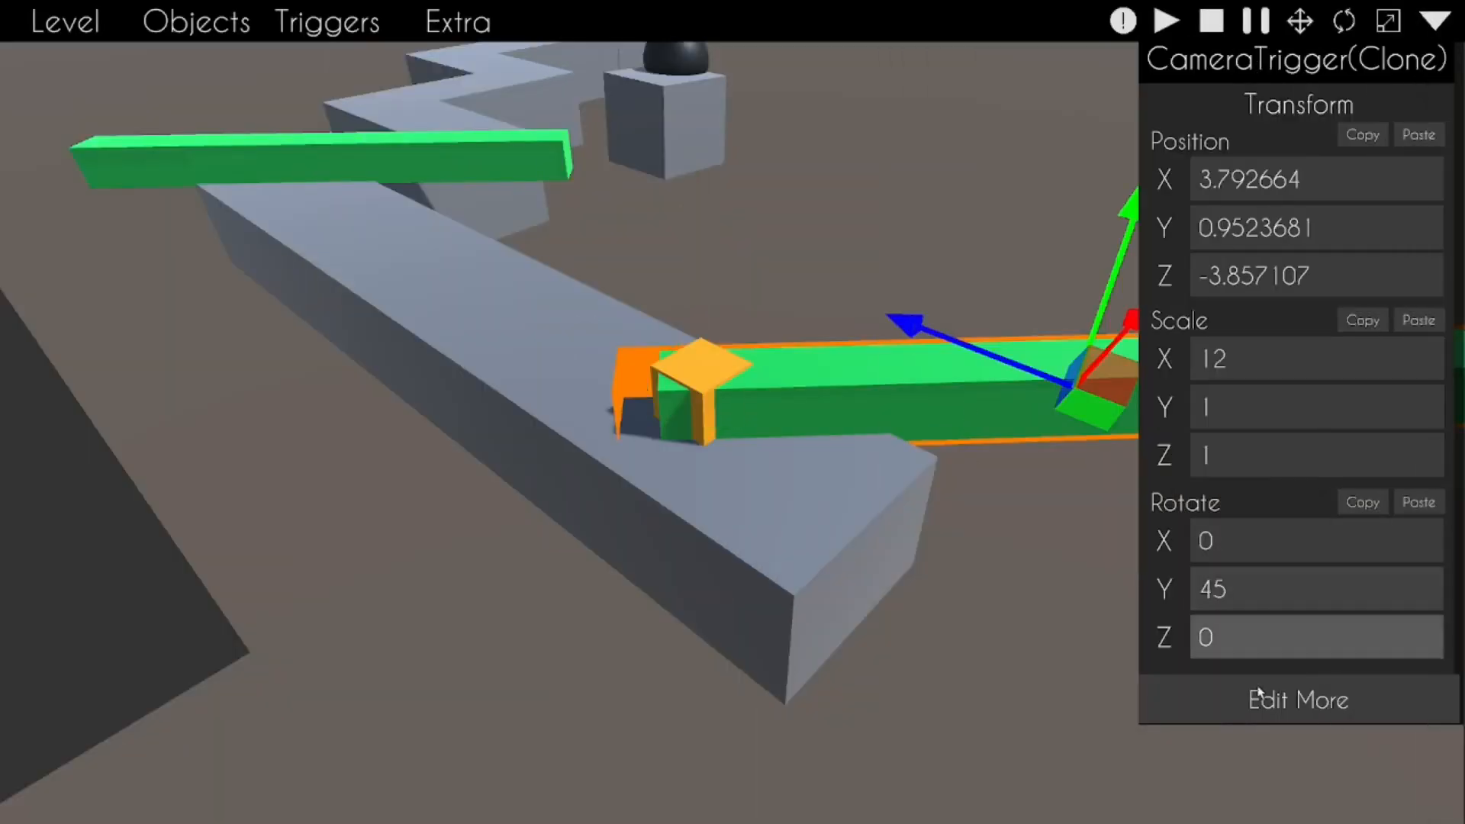
Step: Set the copied Camera trigger's Smooth Factor to 10 and apply it
left_click(1259, 696)
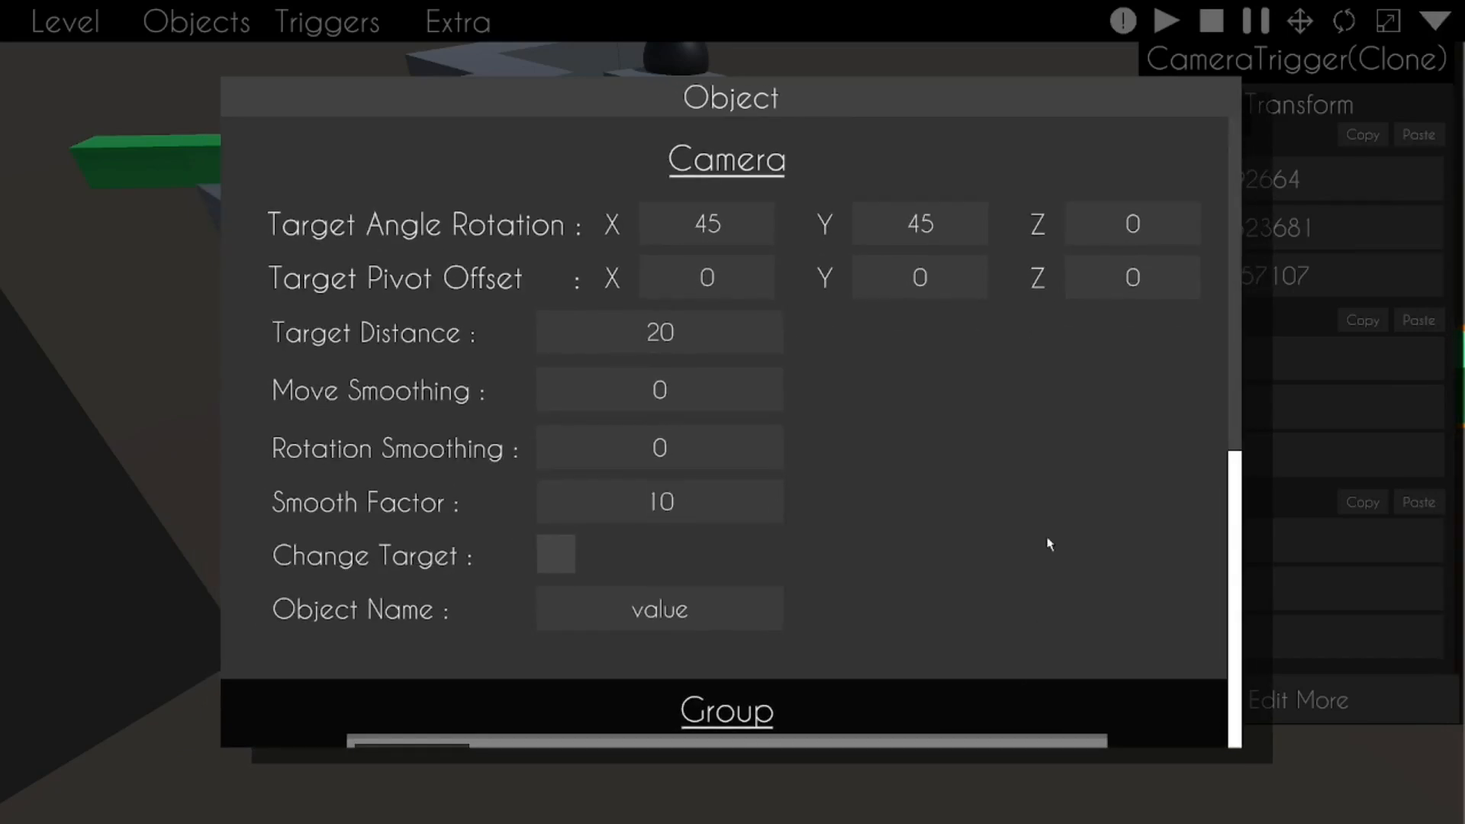
scroll(1068, 572, "down", 5)
left_click(786, 718)
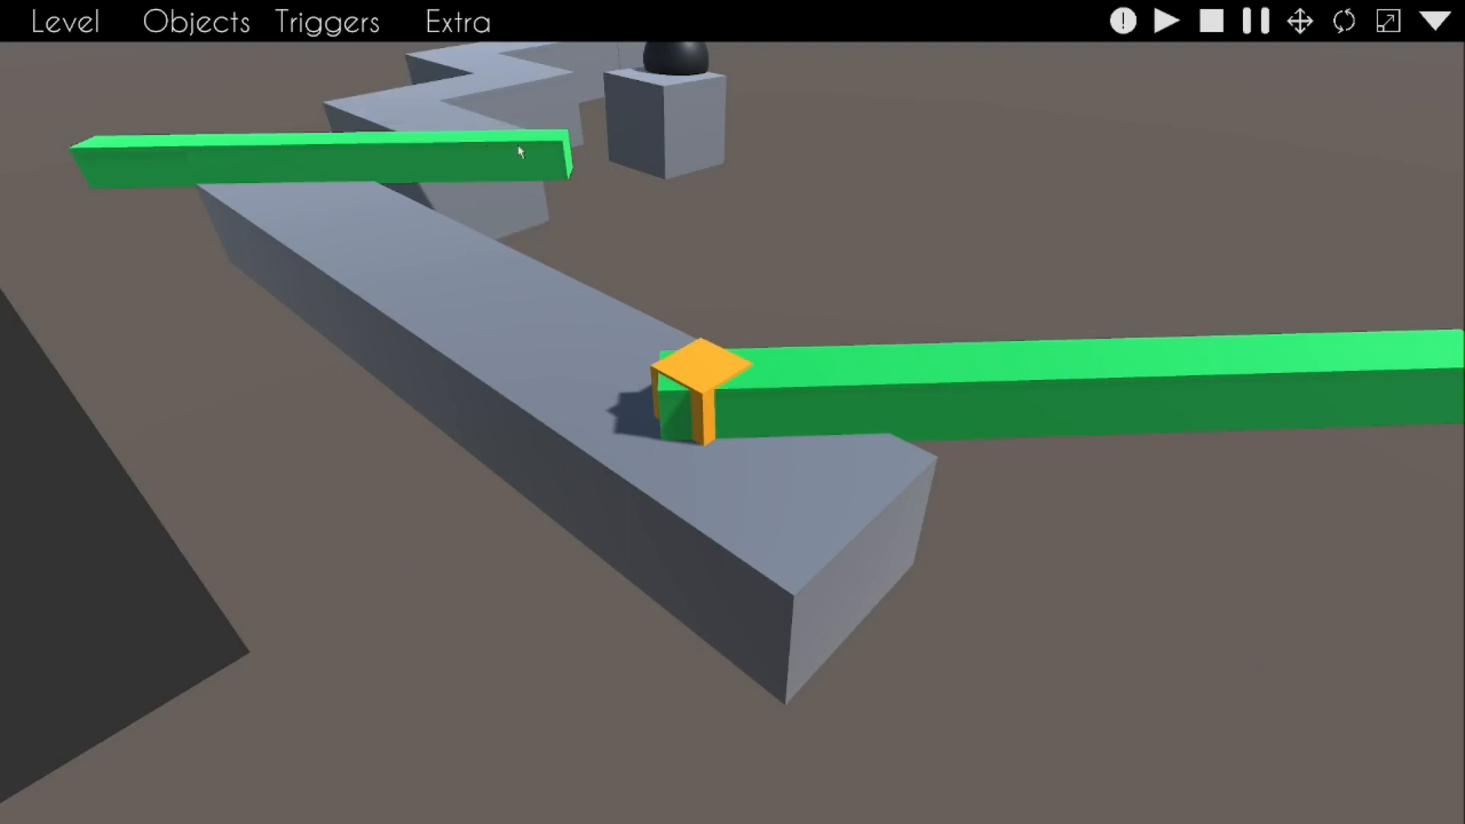
Step: Move the original Camera trigger along the track to just ahead of the player, beside the copied trigger
left_click_drag(333, 176, 709, 366)
right_click_drag(703, 371, 854, 389)
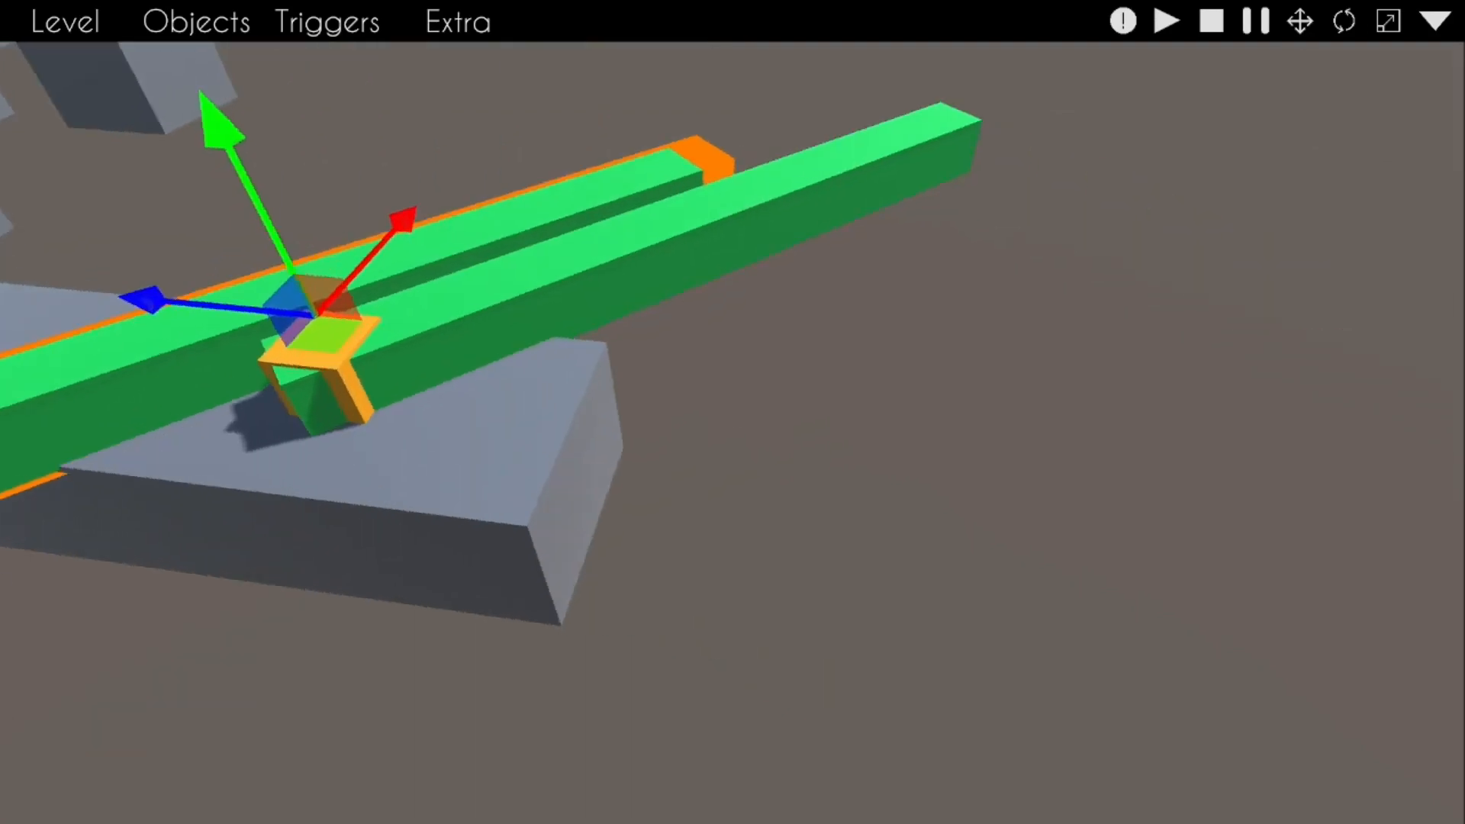
right_click_drag(428, 468, 733, 416)
key("a")
key("a")
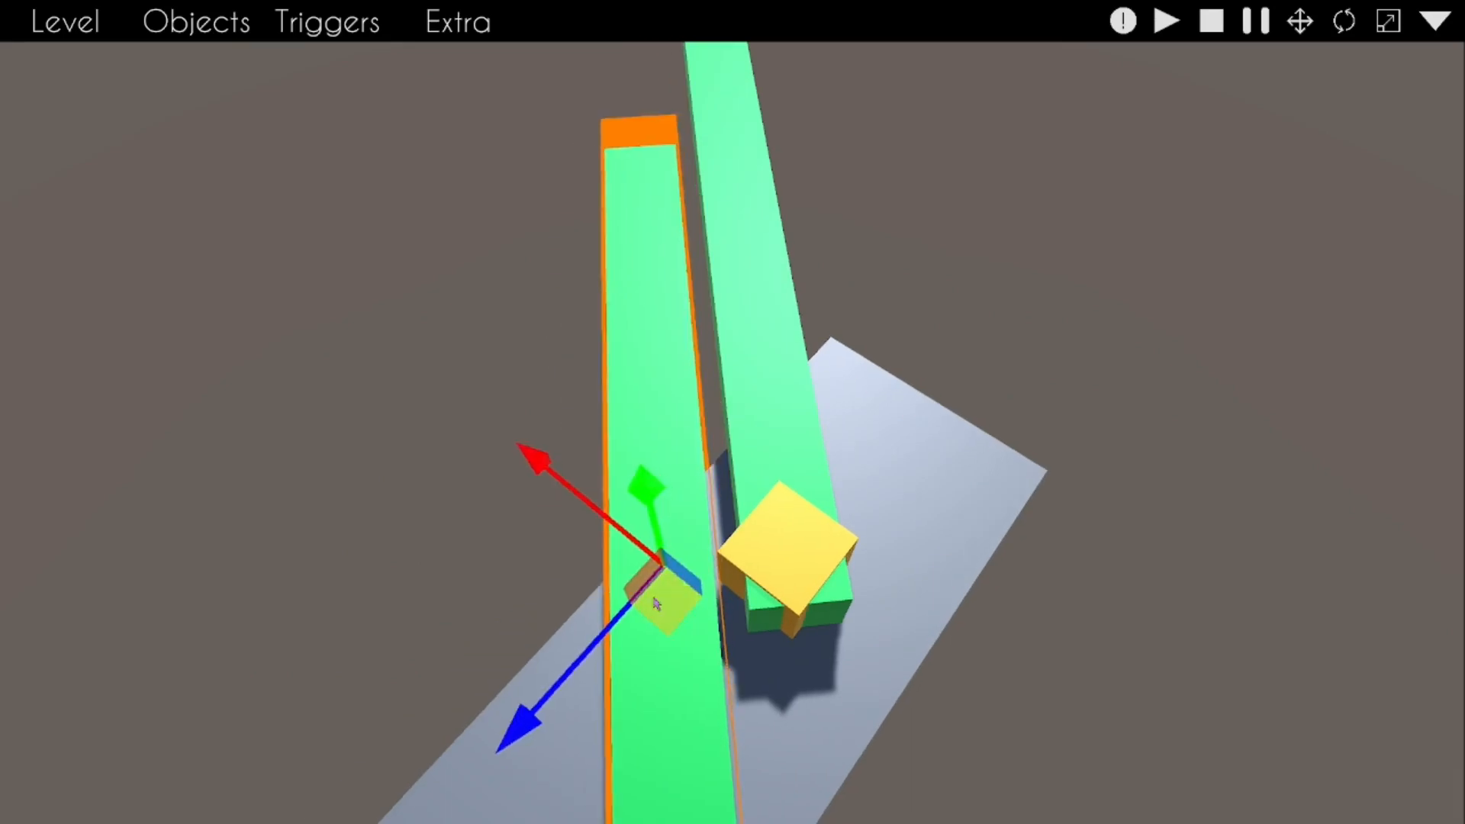
right_click_drag(732, 412, 808, 427)
right_click_drag(809, 427, 885, 458)
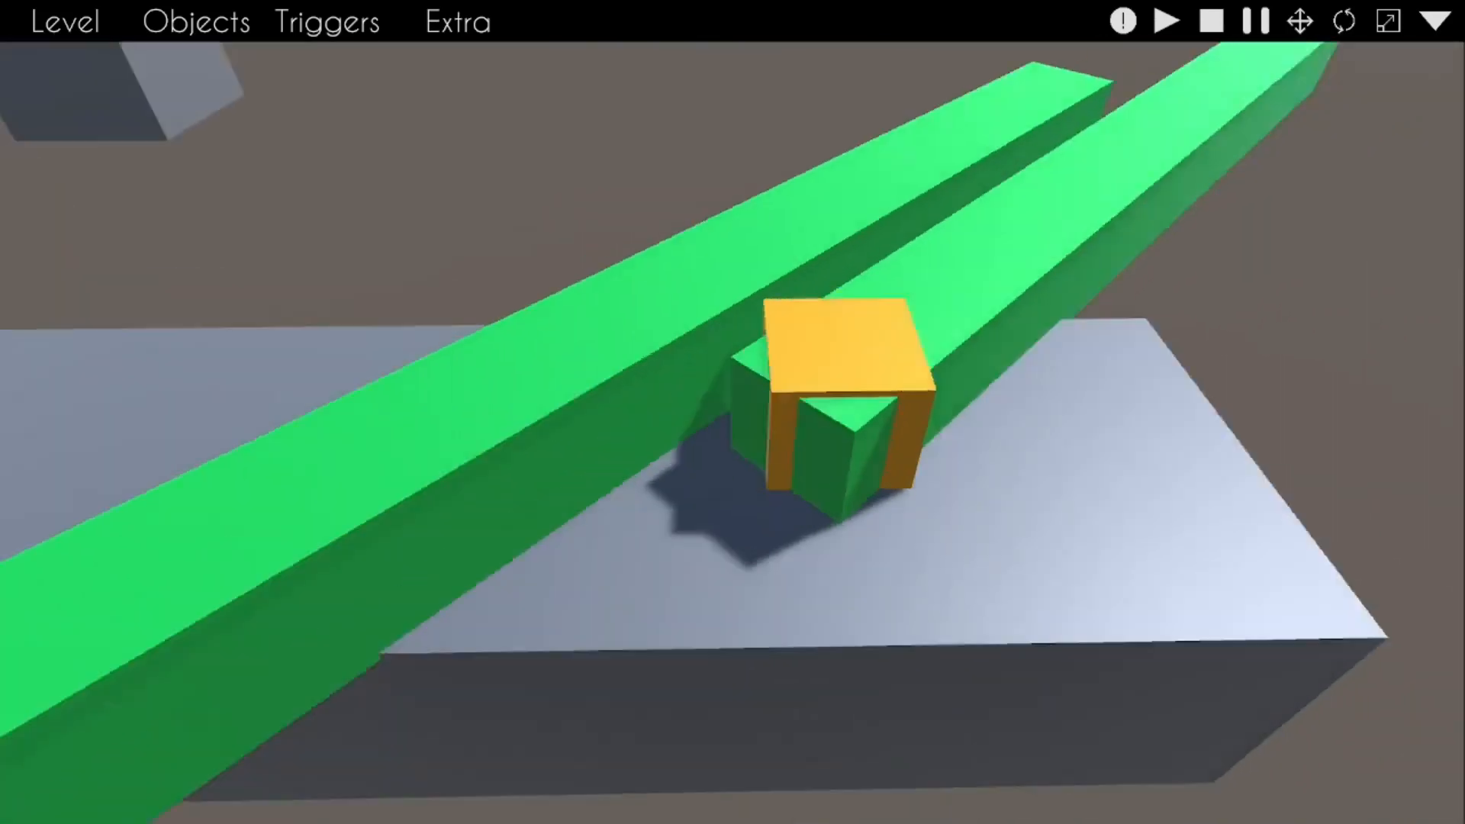
Step: Shift the reference board slightly farther from the Camera triggers and deselect it
mouse_move(732, 412)
right_mouse_down()
mouse_move(824, 412)
mouse_move(900, 366)
mouse_move(750, 416)
right_mouse_up()
left_click(749, 415)
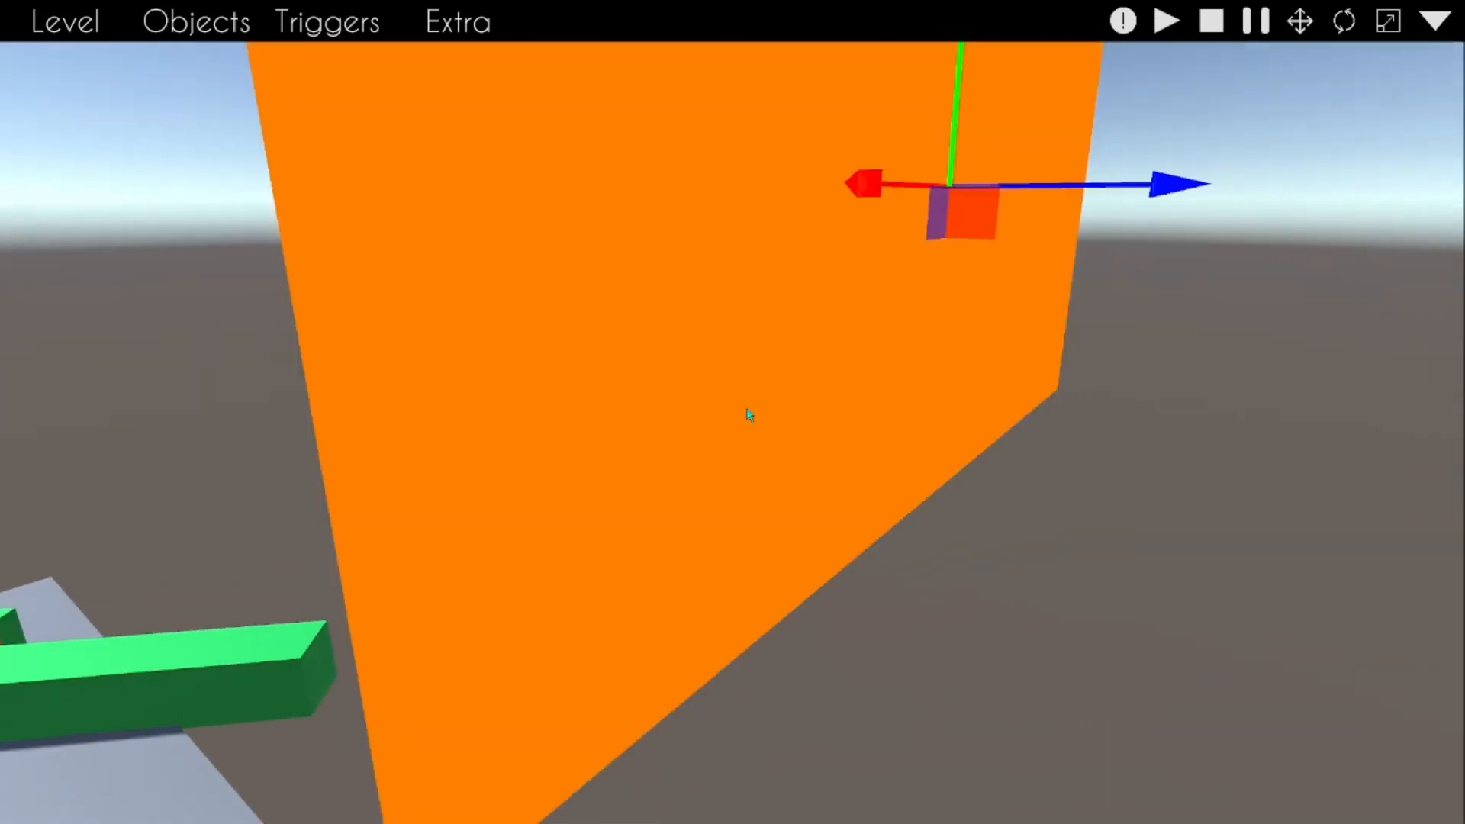
left_click_drag(944, 233, 1009, 213)
left_click(853, 634)
right_click_drag(854, 634, 580, 717)
Step: Playtest the level, turning the player at each corner of the zigzag track to watch the camera's behaviour
key("w")
right_click_drag(733, 412, 736, 415)
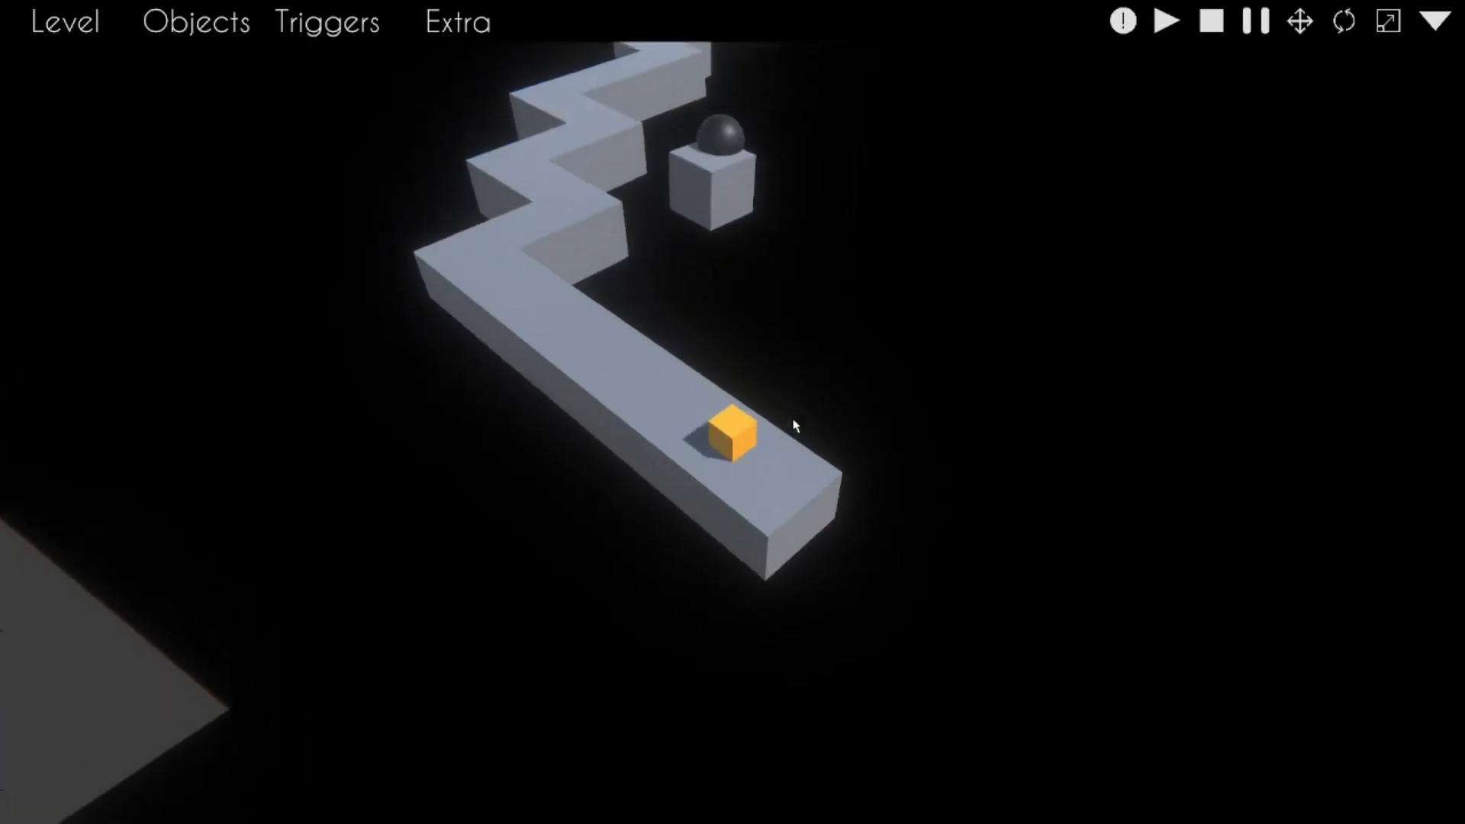
left_click(826, 466)
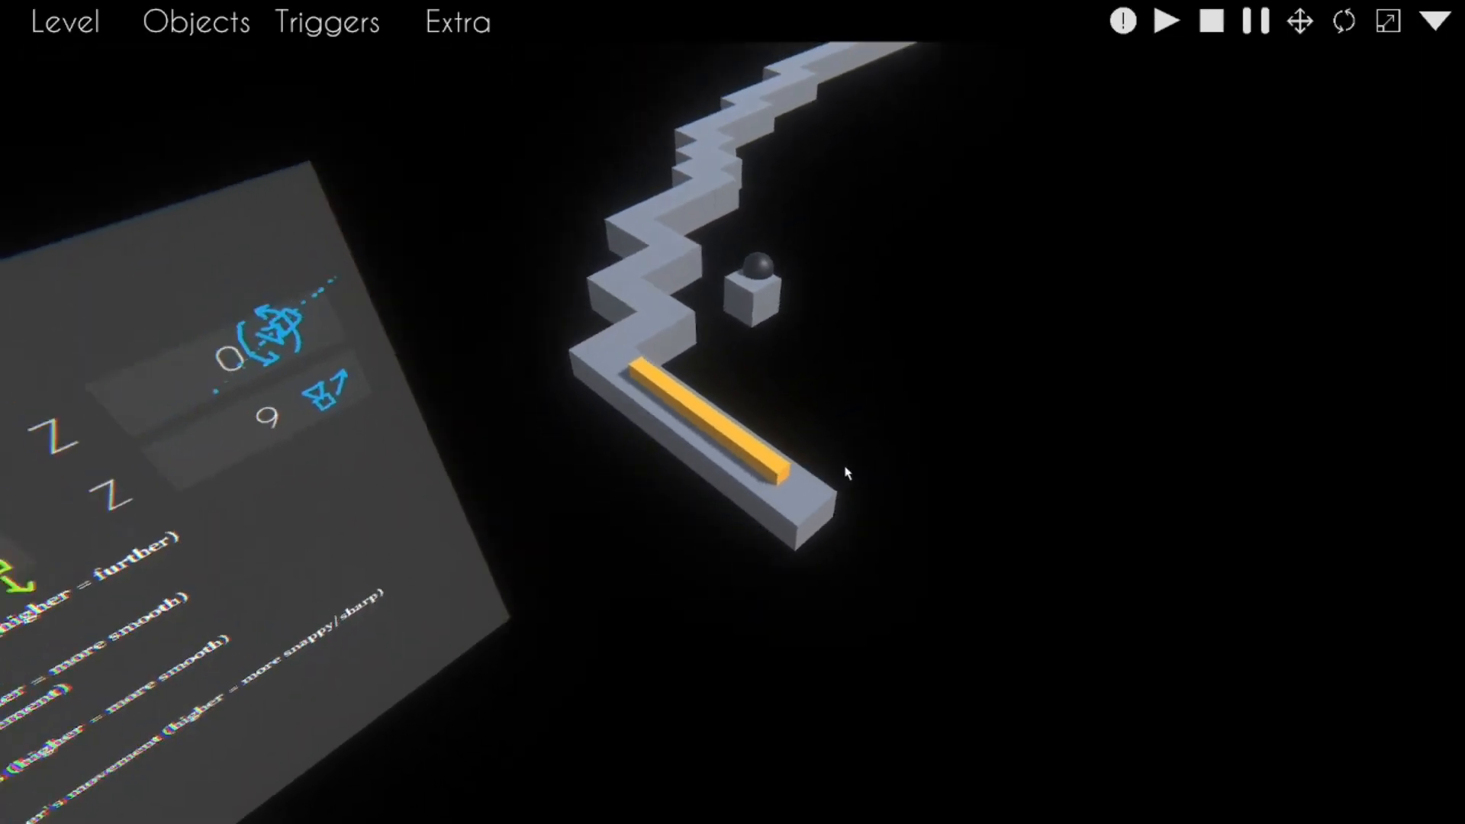
left_click(858, 479)
left_click(965, 501)
left_click(967, 501)
left_click(969, 500)
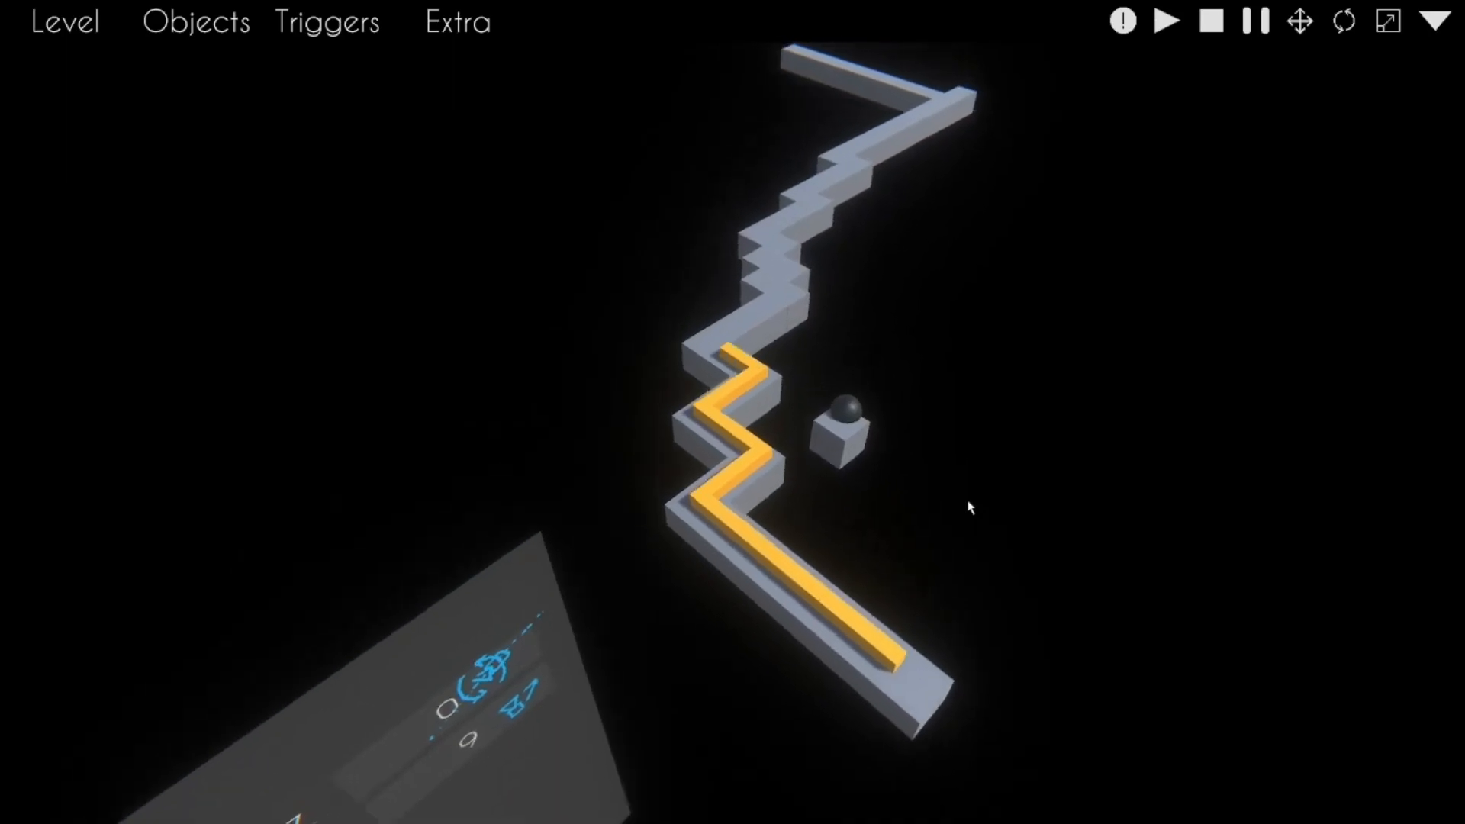
left_click(971, 500)
left_click(976, 502)
left_click(980, 498)
left_click(981, 497)
left_click(981, 497)
left_click(978, 494)
left_click(974, 491)
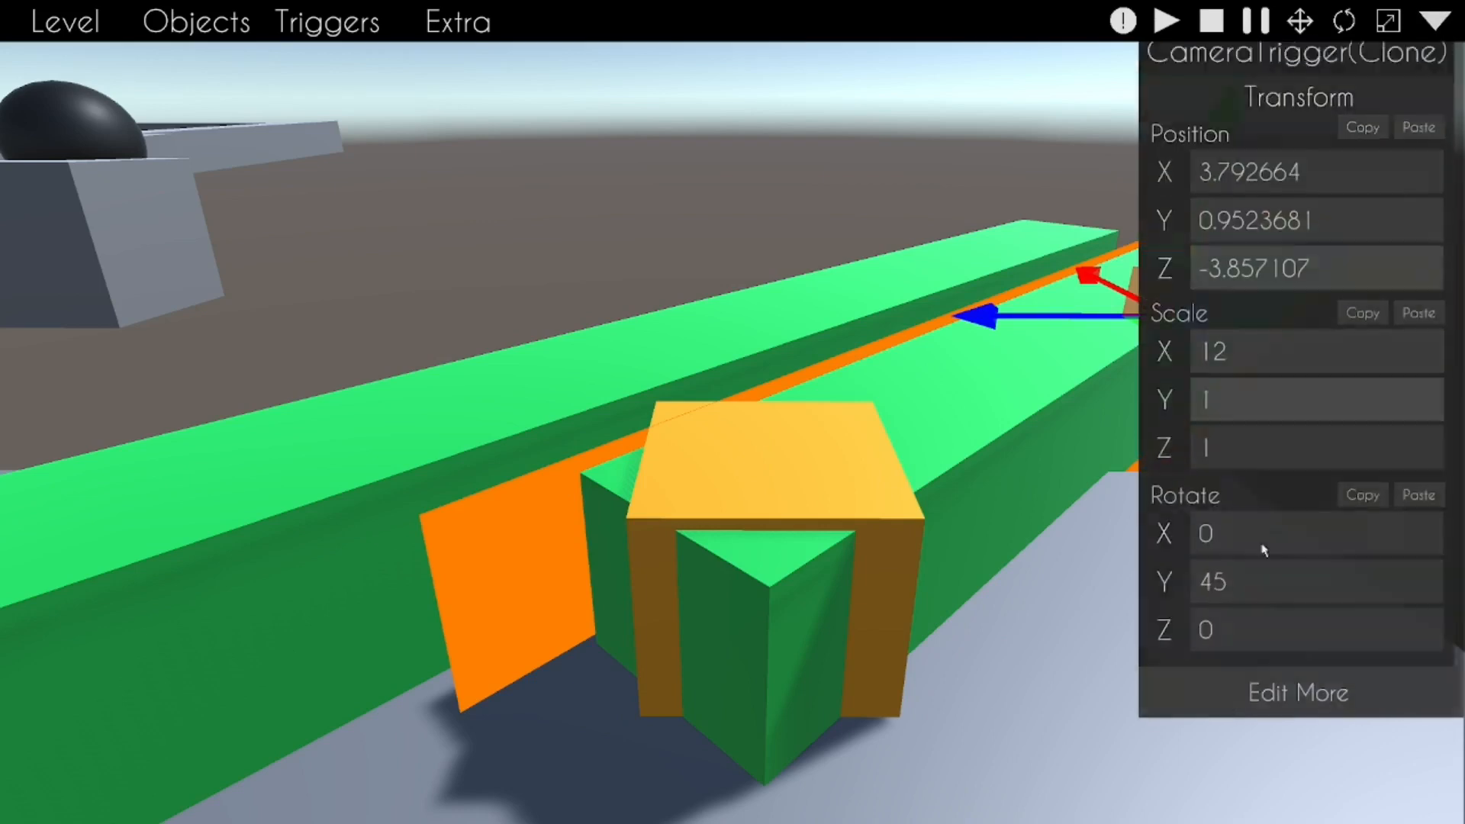
Step: Set the copied Camera trigger's Target Distance to 2 and apply it
left_click(1300, 699)
scroll(1066, 580, "down", 10)
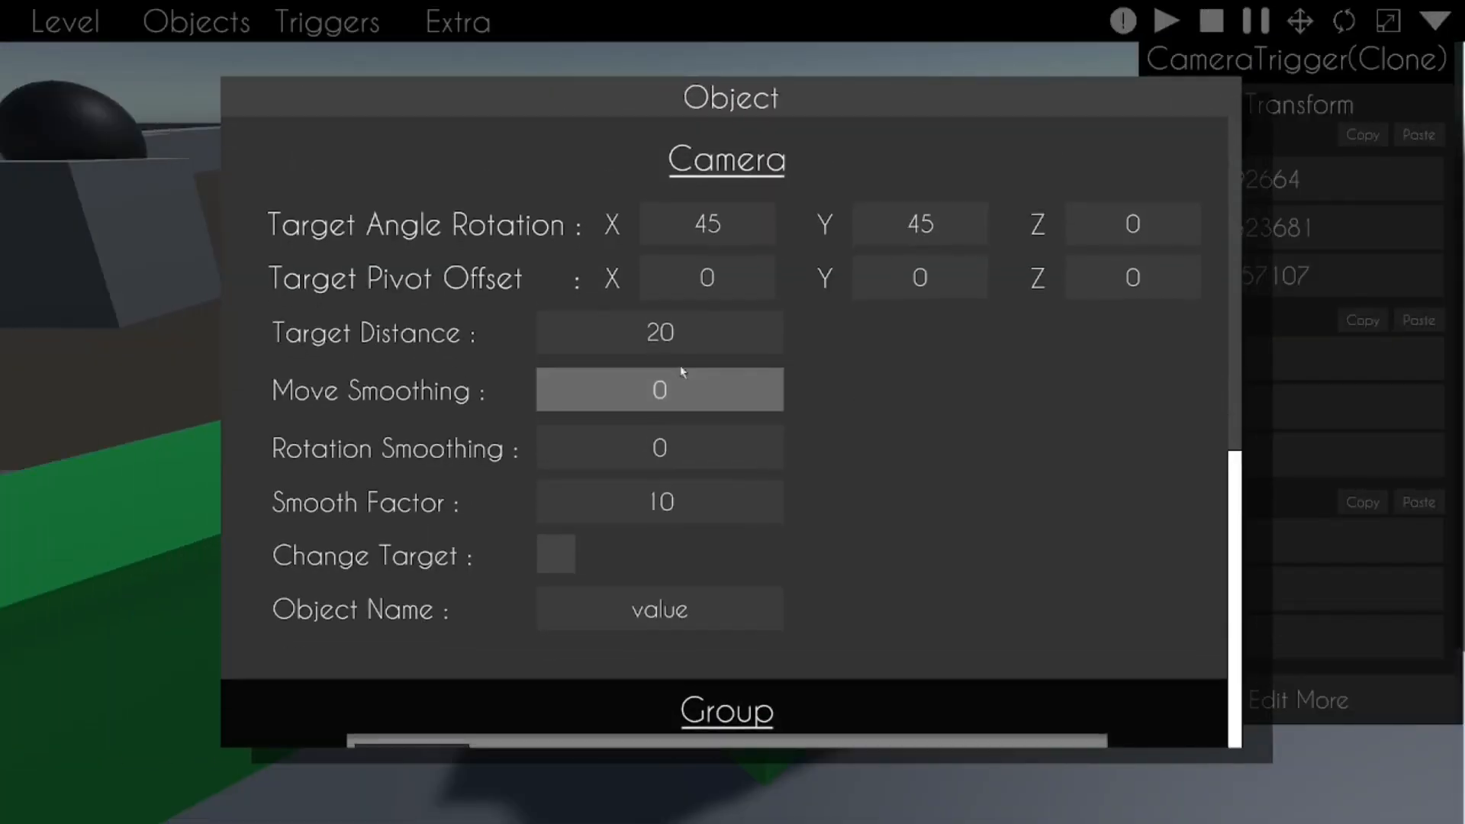
scroll(885, 336, "down", 8)
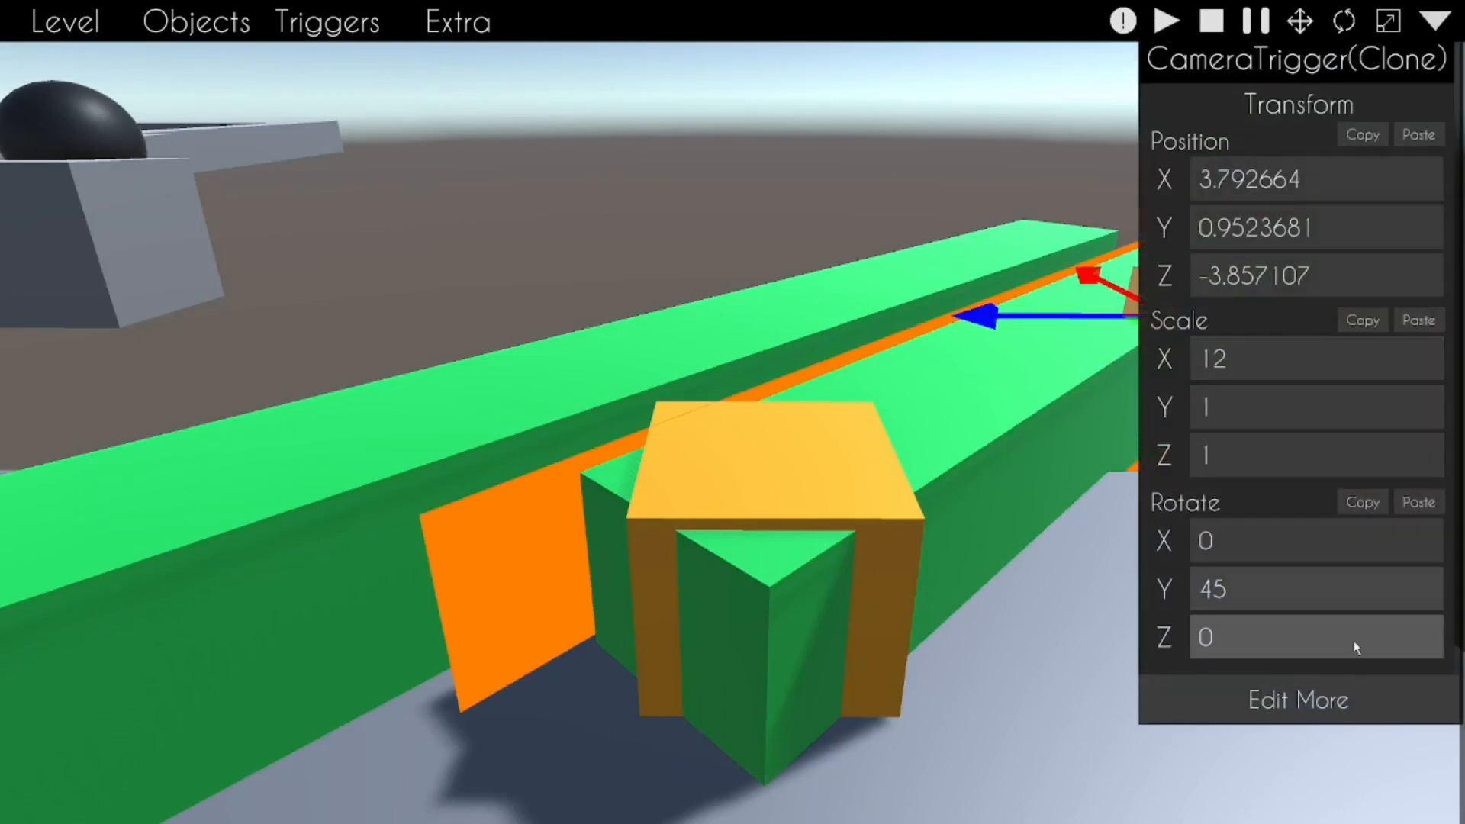
left_click(1297, 699)
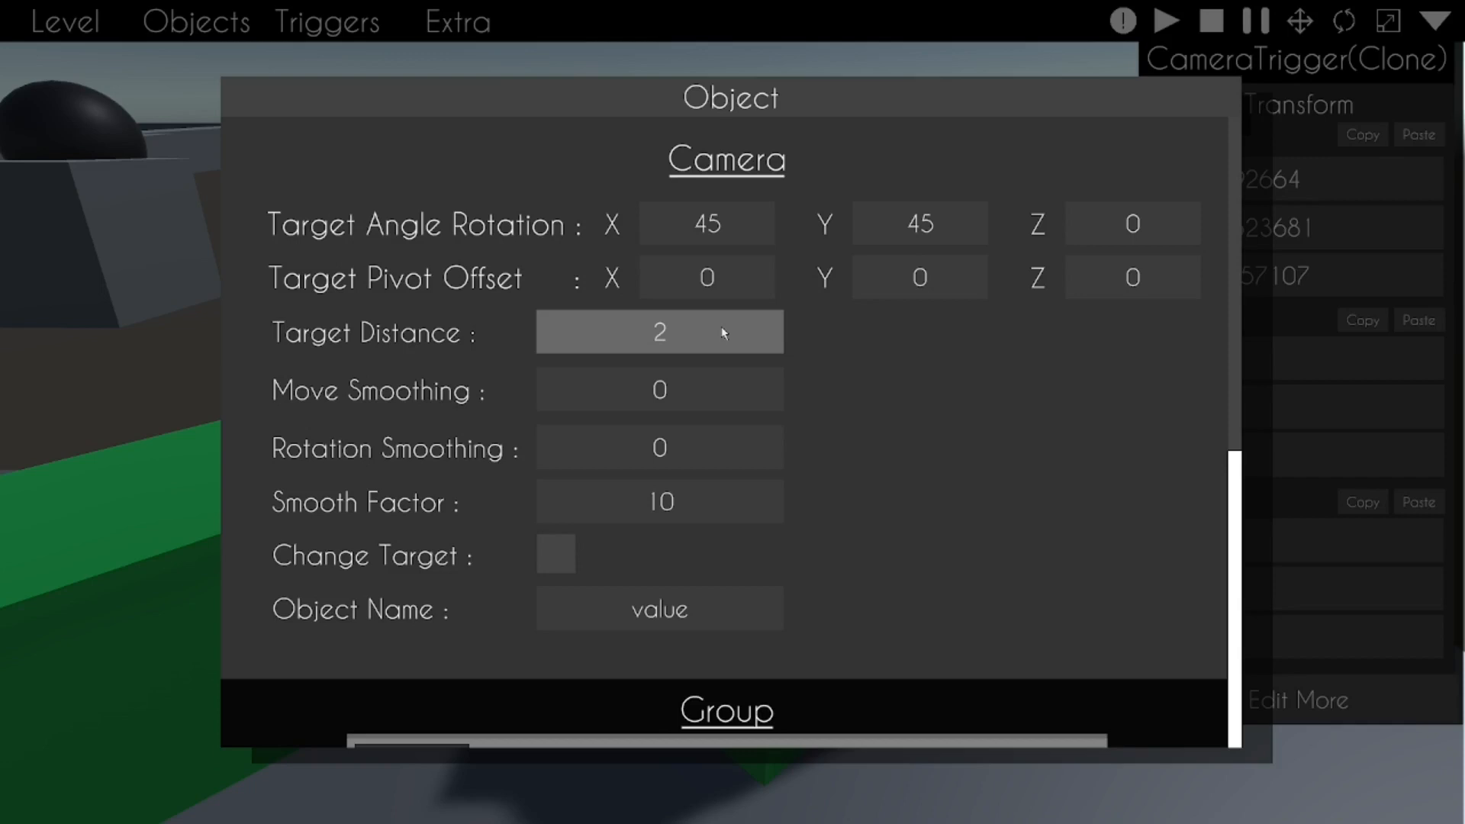
left_click(657, 393)
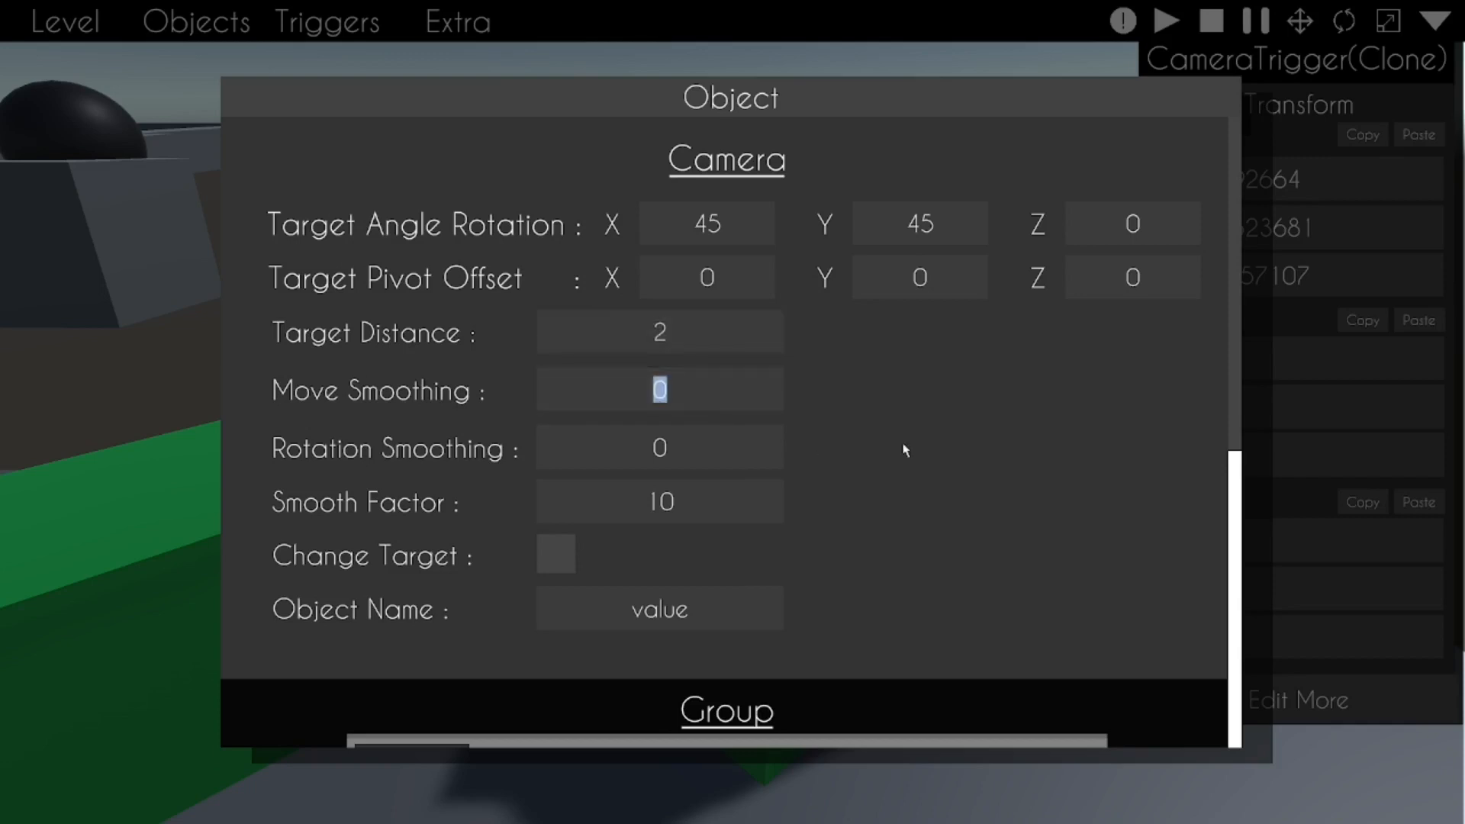
scroll(879, 458, "down", 10)
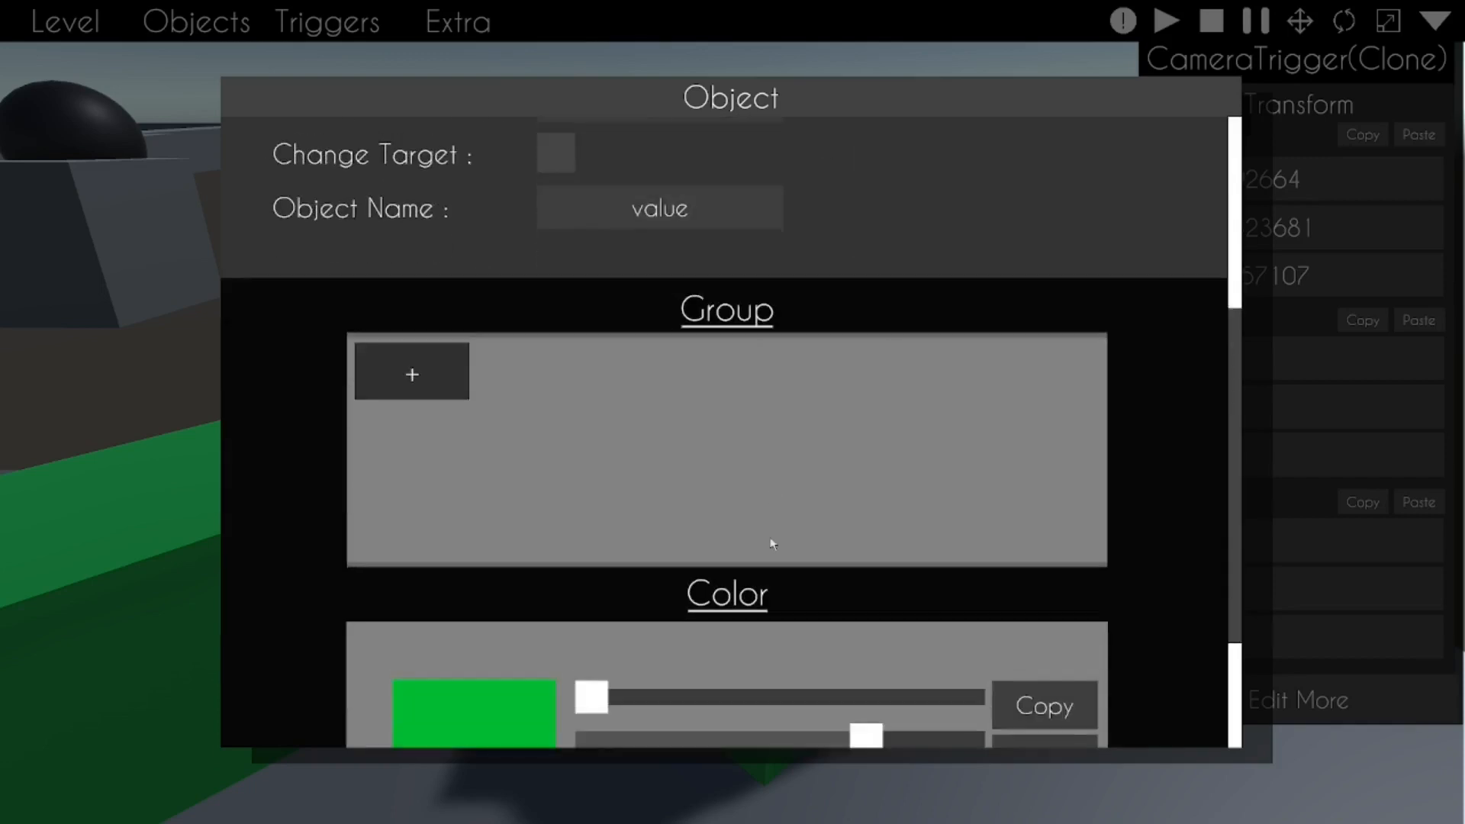
left_click(749, 710)
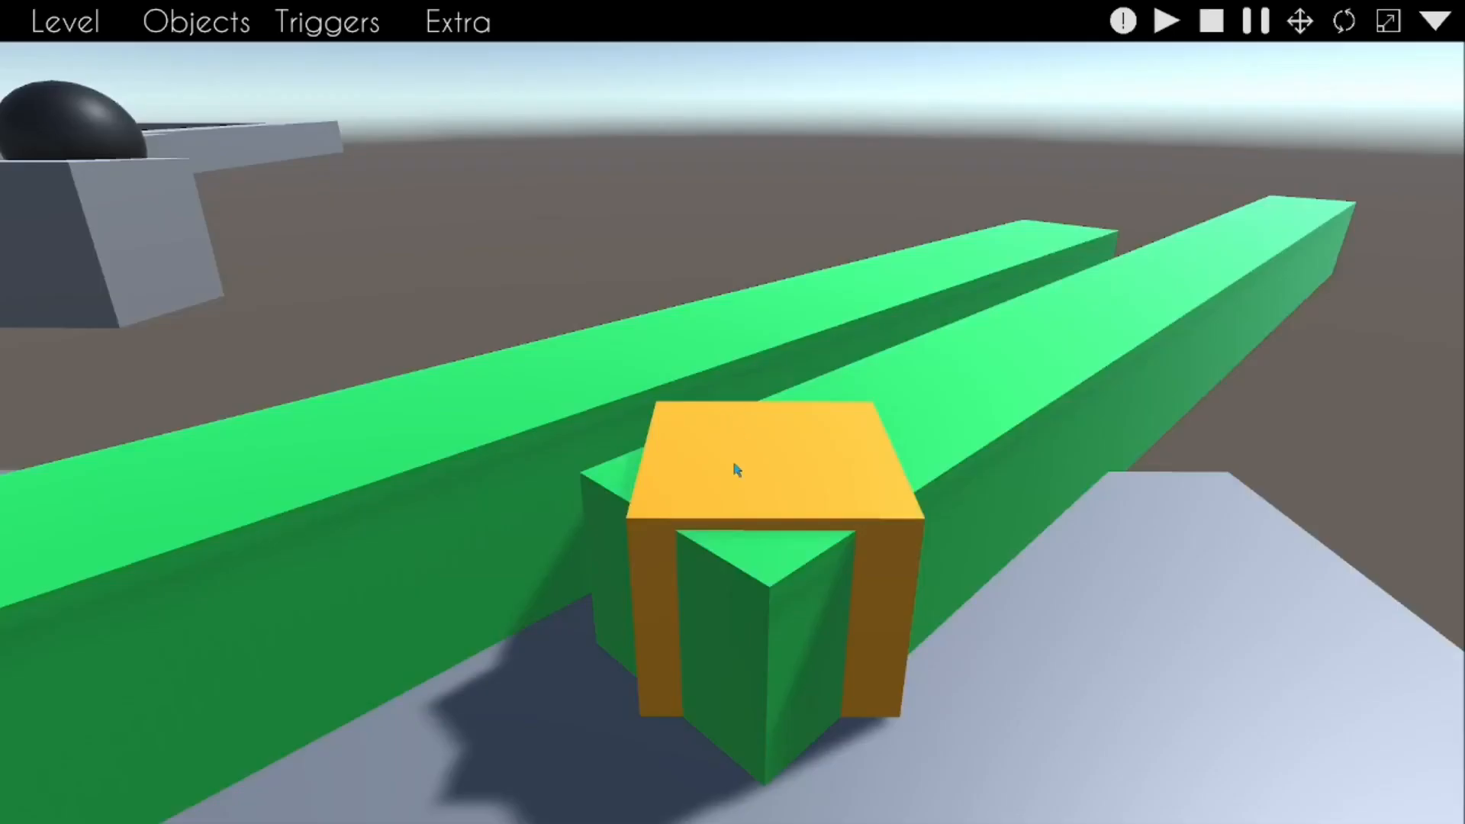
Step: Edit the copied Camera trigger's Move Smoothing value and apply the change
left_click(1156, 353)
left_click(1436, 21)
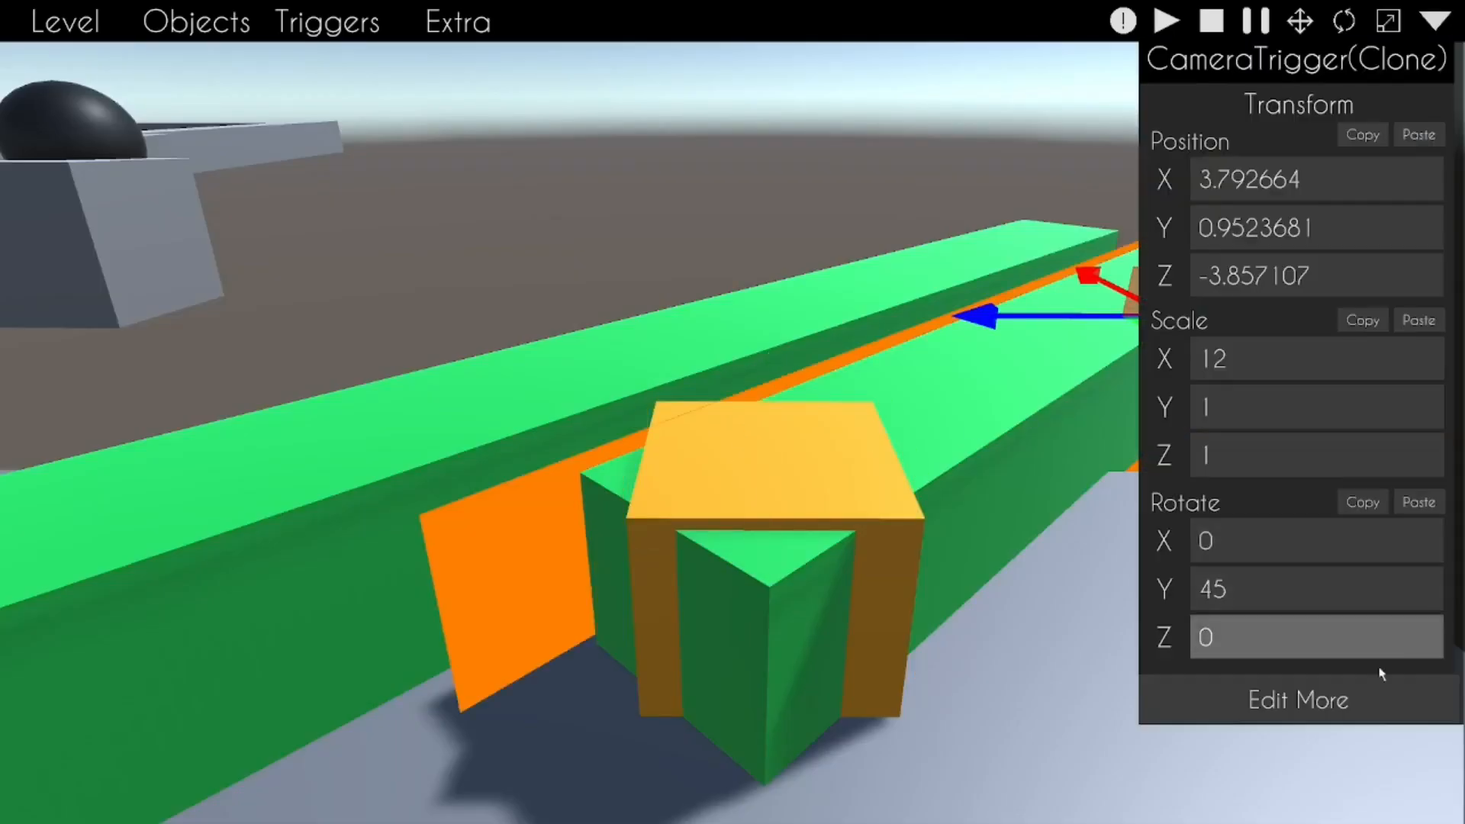
left_click(1376, 679)
scroll(1018, 455, "down", 10)
type("1")
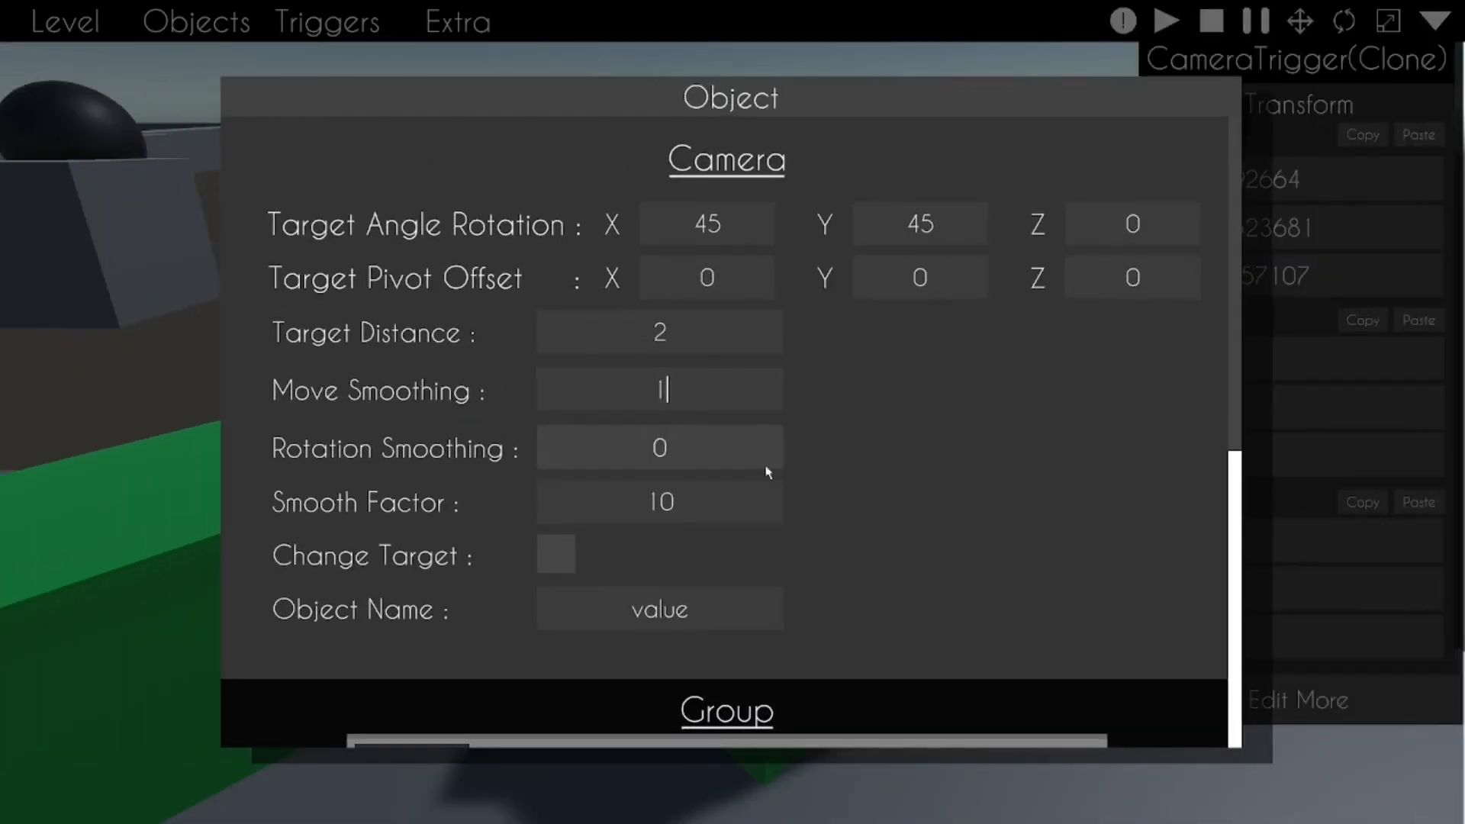
type("0")
scroll(767, 474, "down", 10)
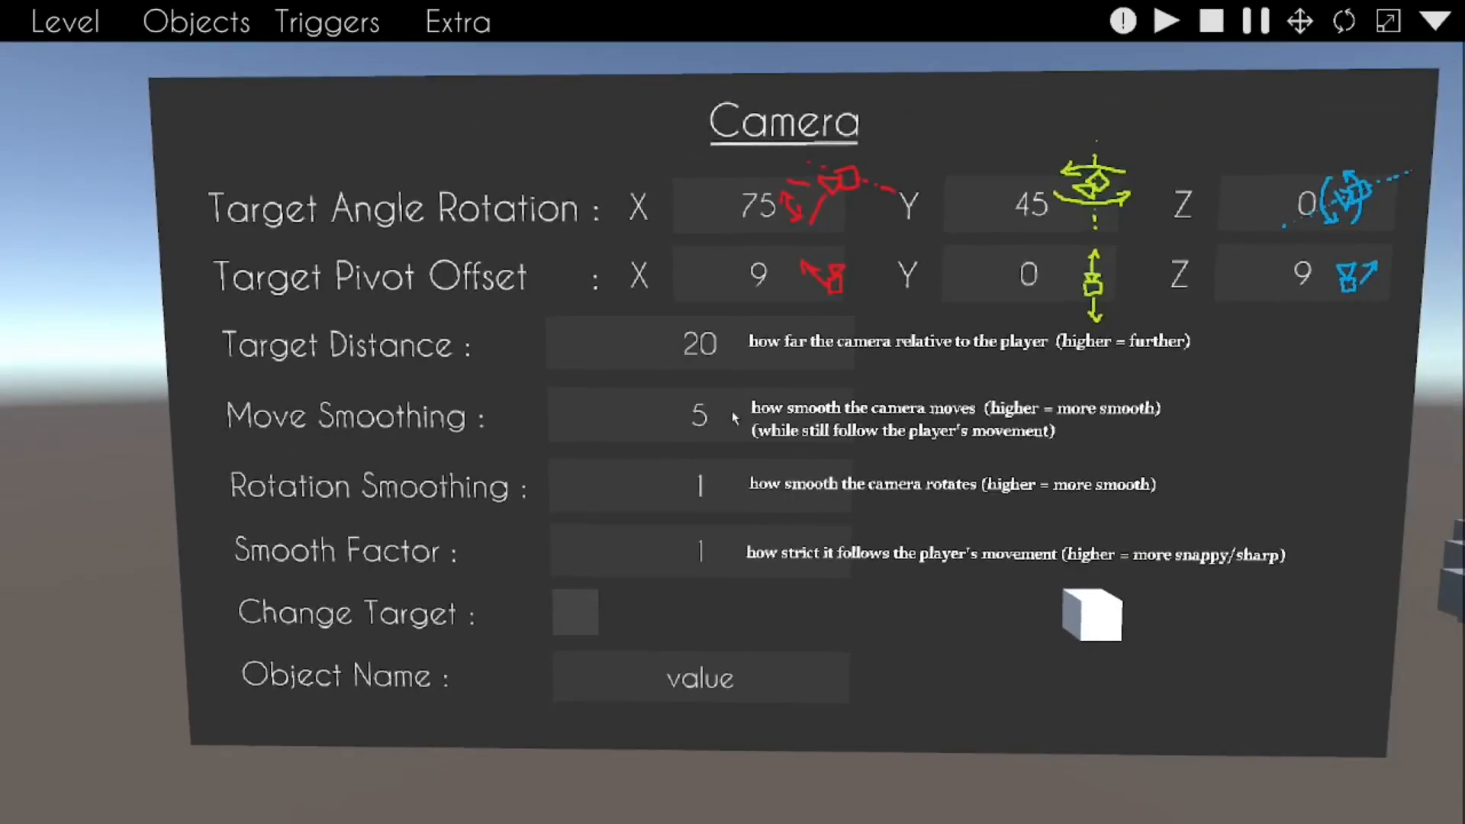
Step: Examine the reference board's notes on distance and smoothing, and survey the zigzag track around the player
right_click_drag(619, 379, 730, 416)
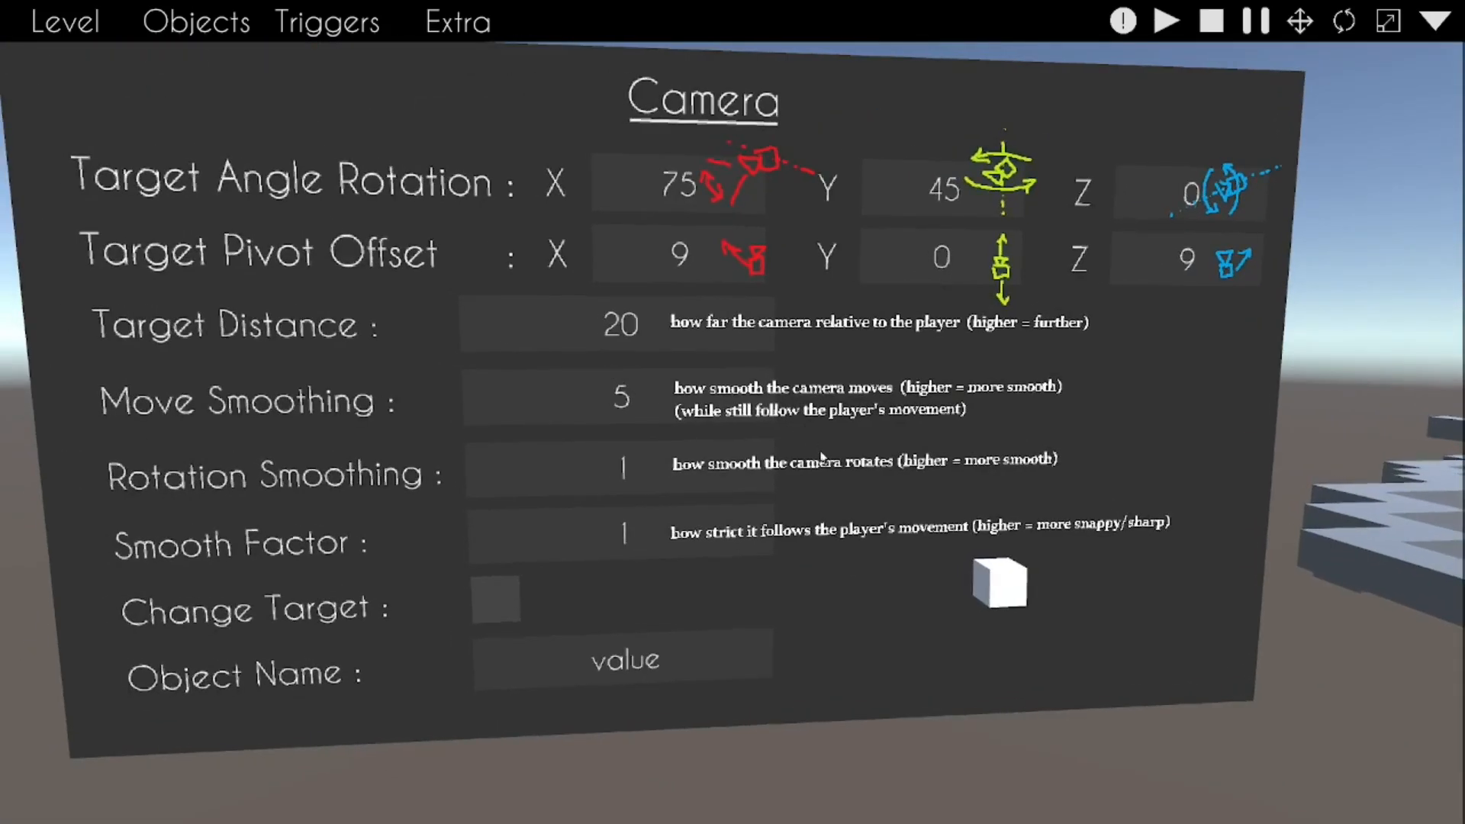
right_click_drag(835, 464, 970, 526)
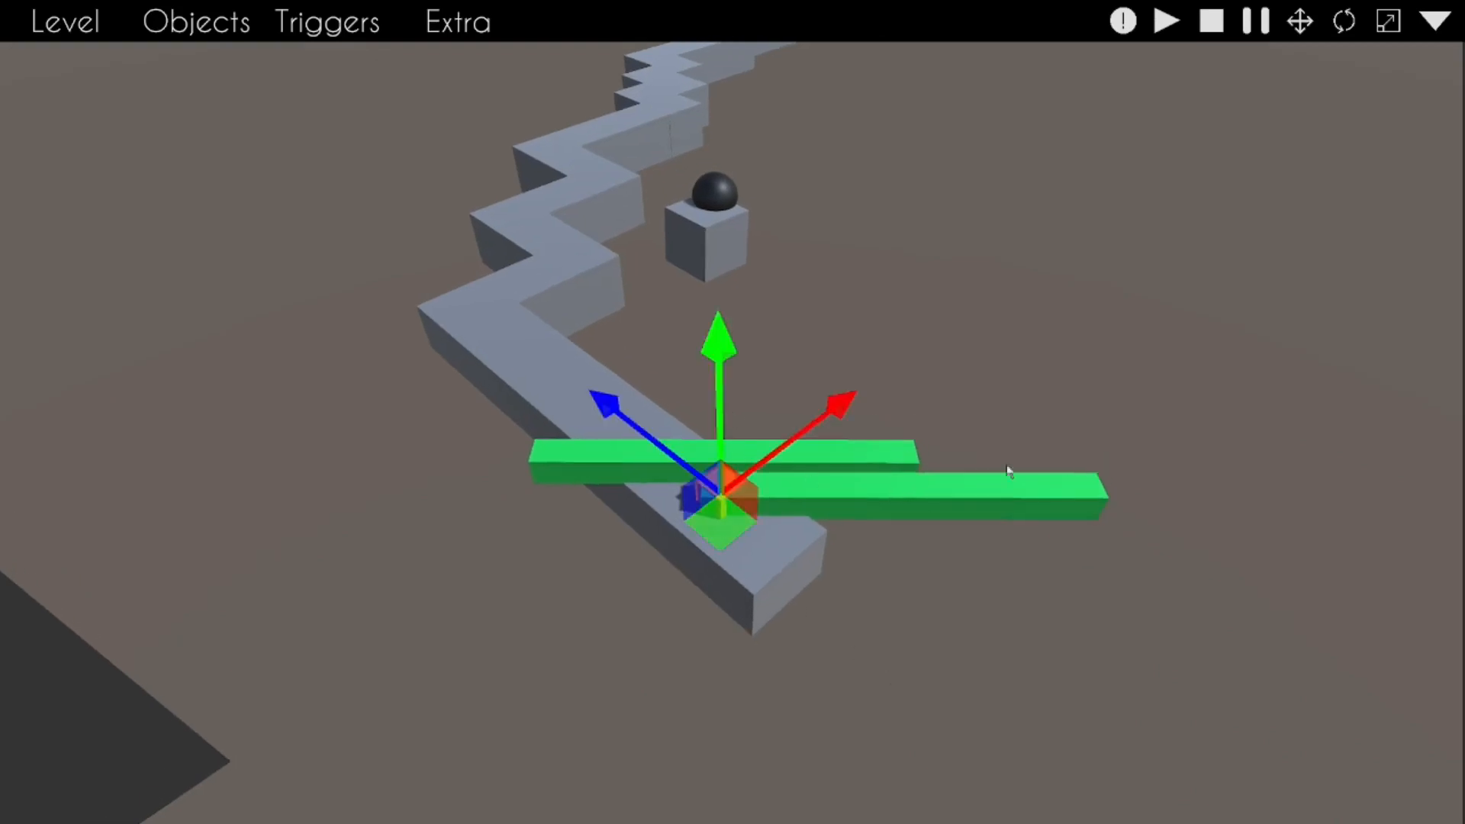
right_click_drag(732, 412, 488, 587)
key("w")
key("d")
key("s")
key("q")
key("w")
key("a")
key("e")
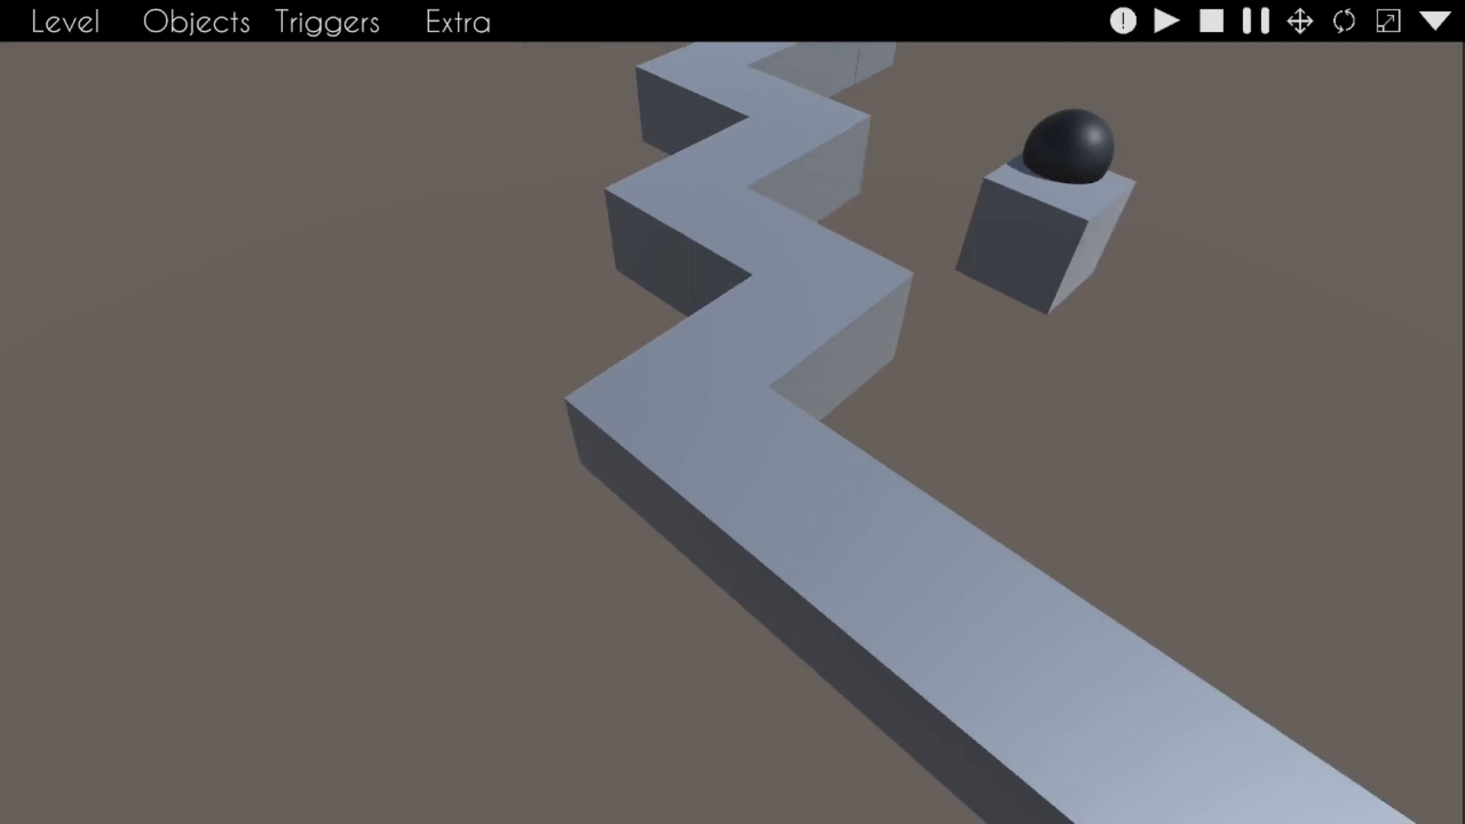
key("s")
key("d")
key("q")
key("w")
right_click_drag(733, 412, 733, 160)
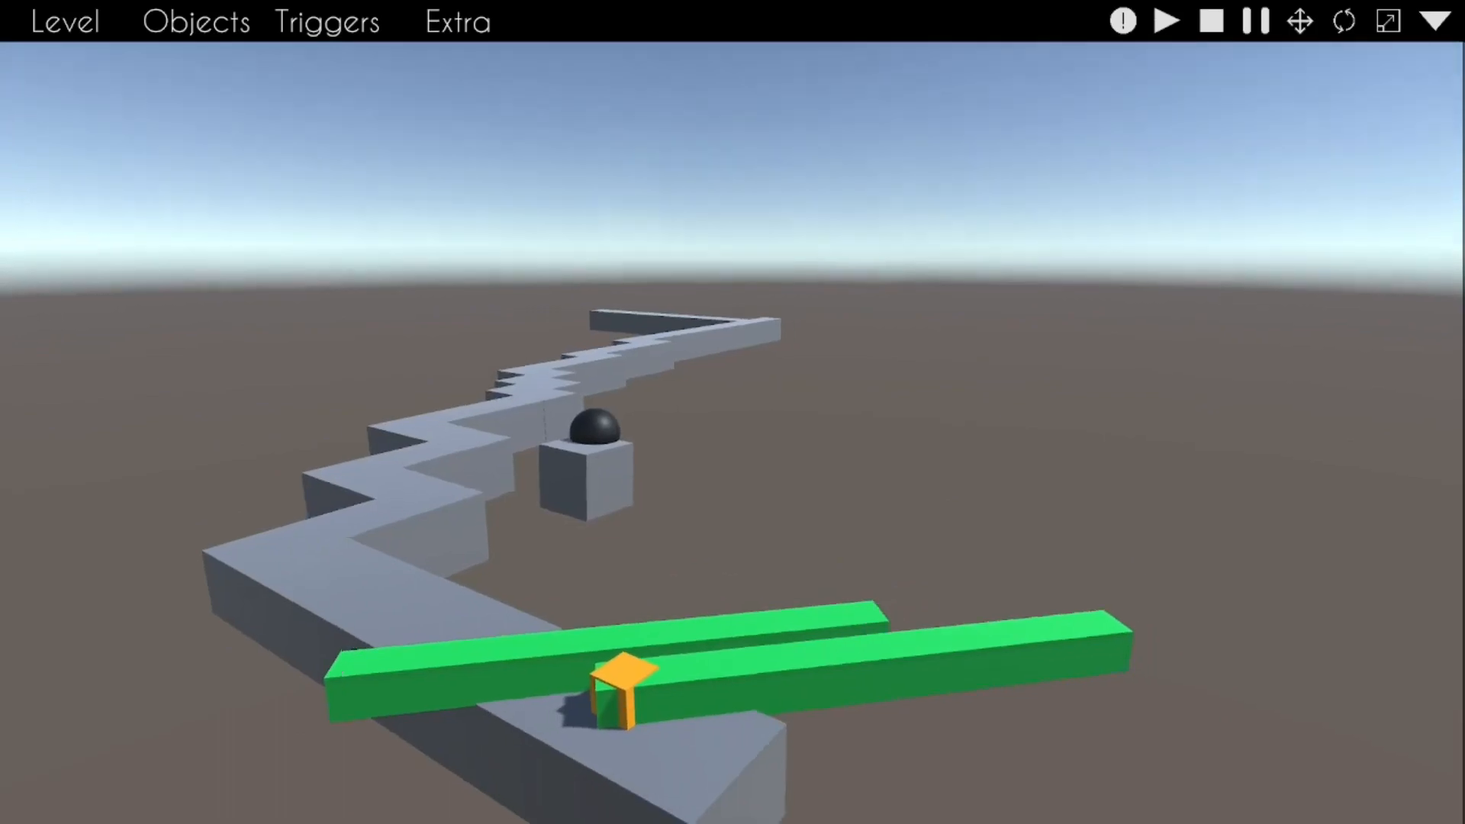
Step: View the two Camera triggers at the track's start and the reference board from several angles
right_click_drag(733, 412, 700, 431)
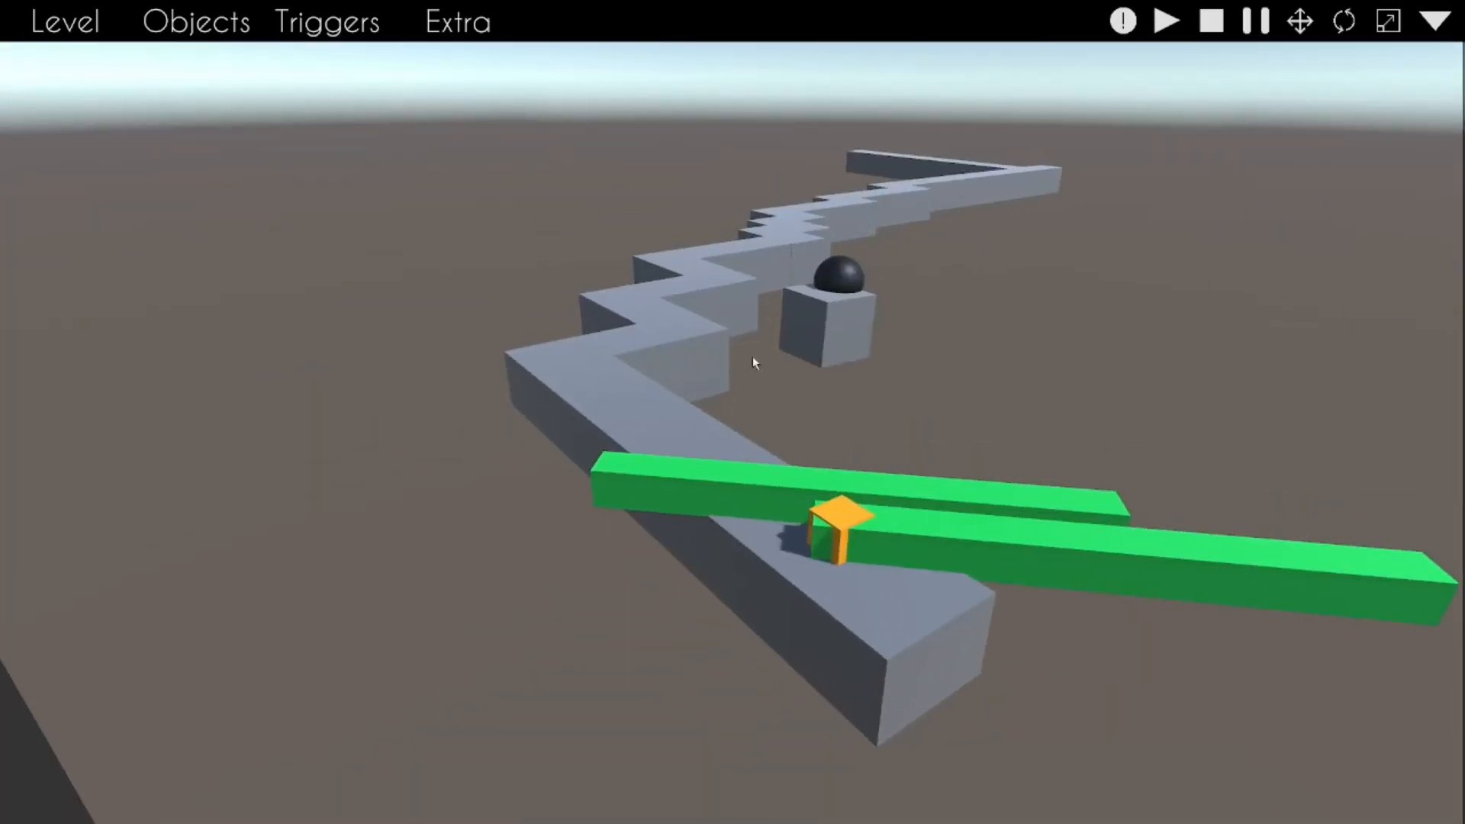
right_click_drag(833, 369, 788, 339)
key("a")
right_click_drag(676, 390, 962, 397)
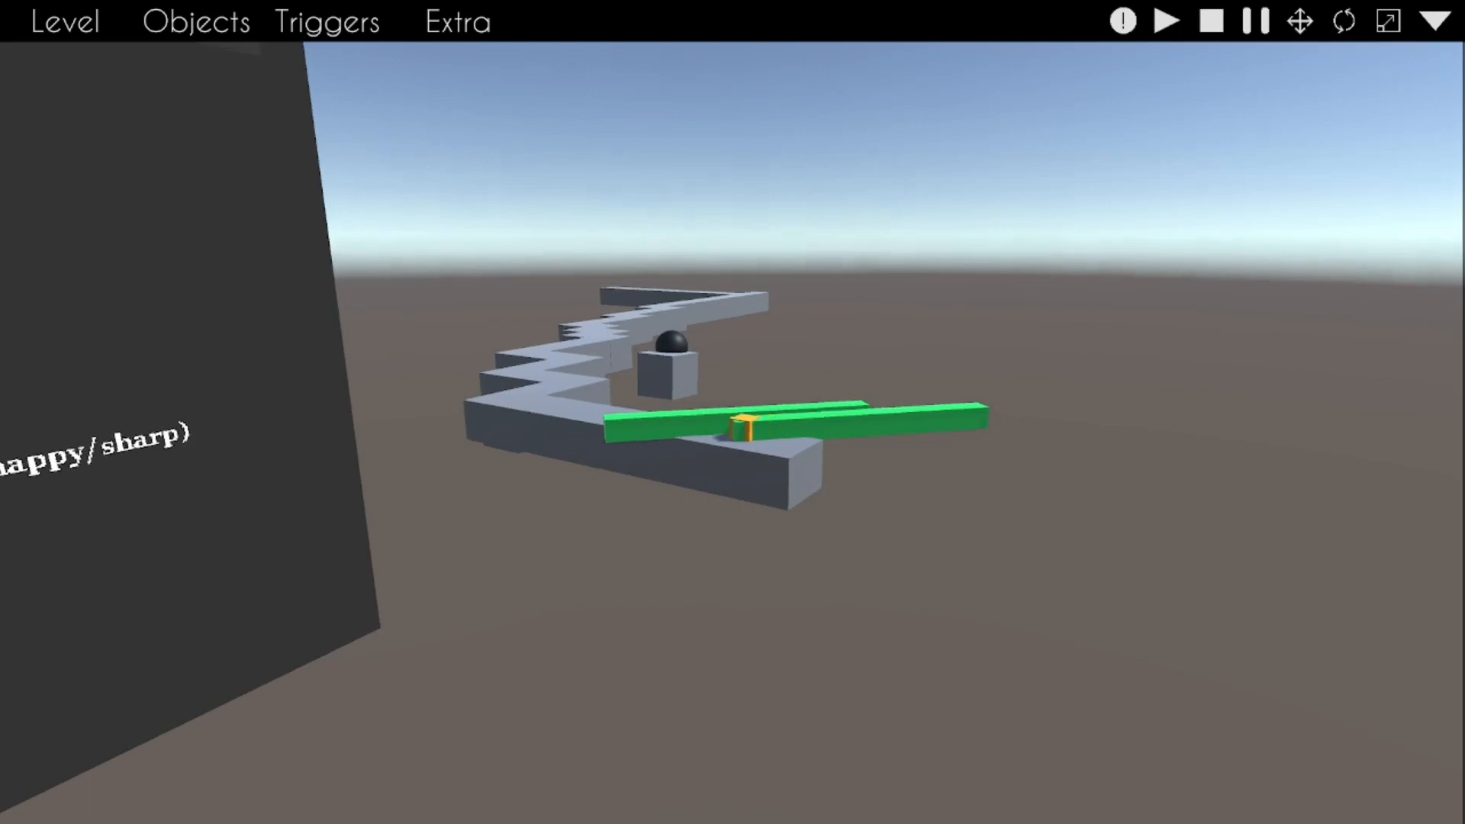
right_click_drag(733, 412, 844, 382)
mouse_move(733, 412)
right_mouse_down()
mouse_move(474, 410)
mouse_move(961, 412)
mouse_move(709, 417)
right_mouse_up()
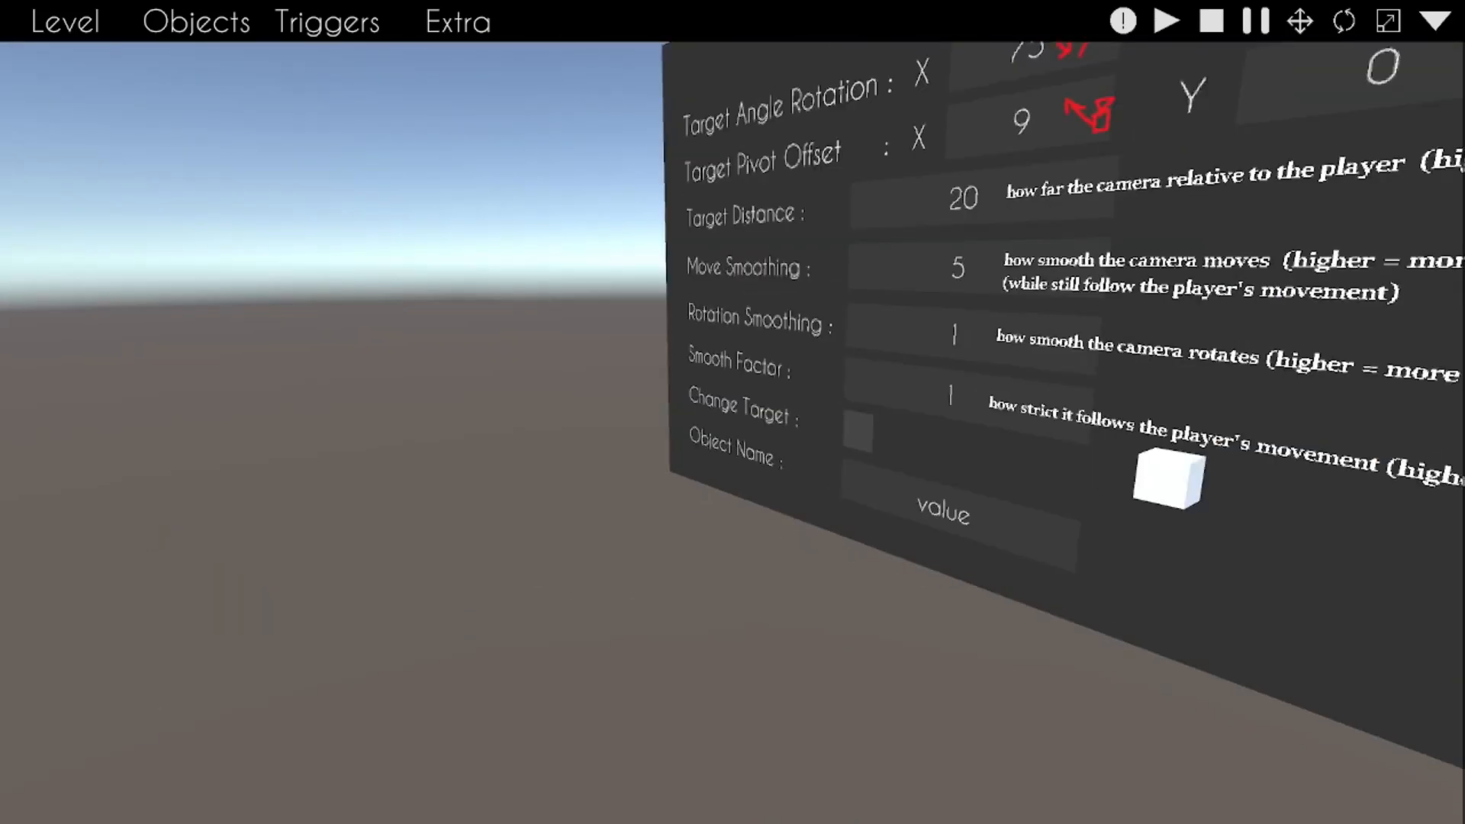
right_click_drag(366, 450, 412, 461)
key("s")
key("w")
right_click_drag(732, 412, 672, 476)
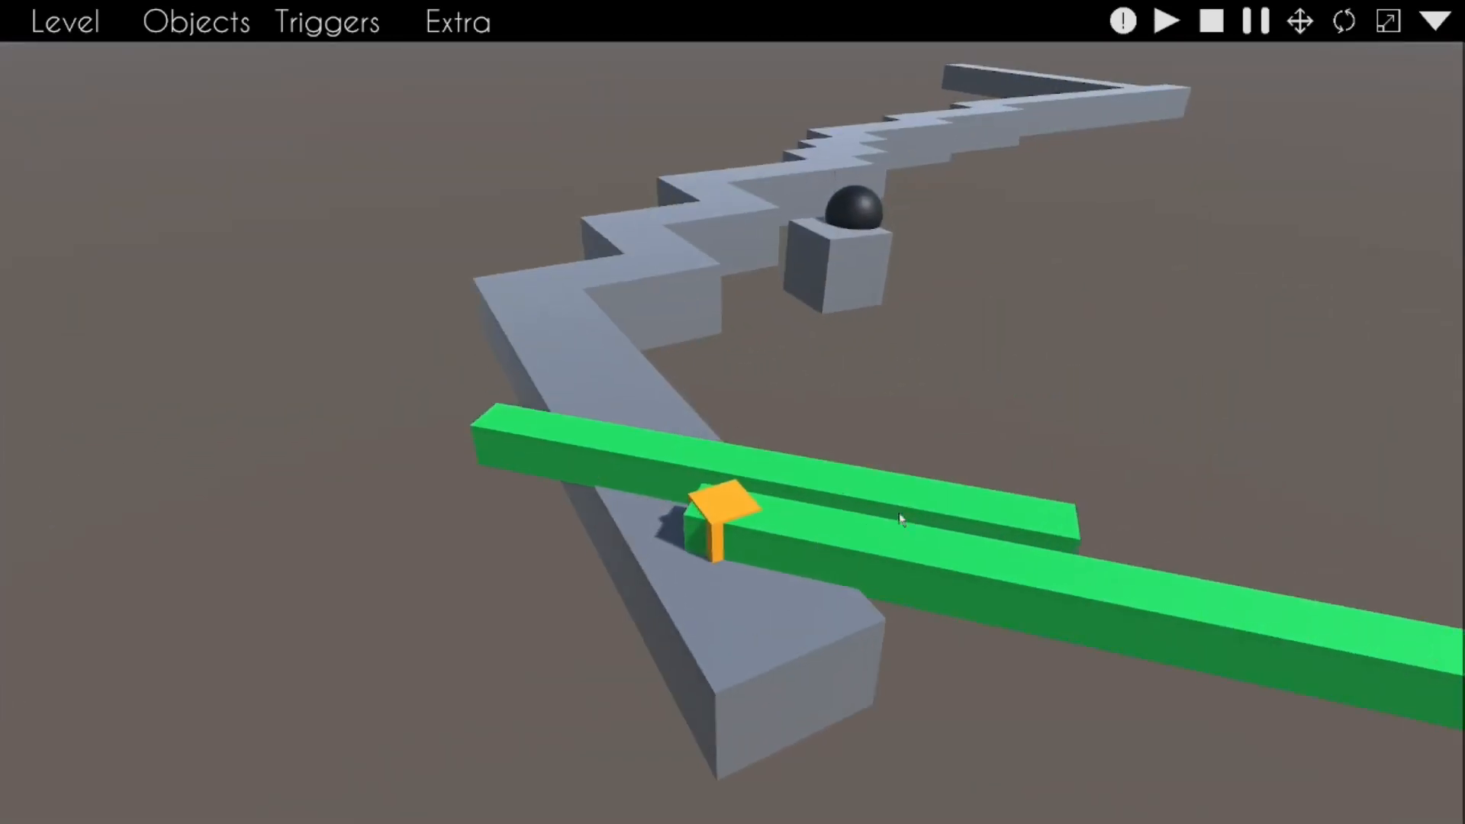
Step: Edit the original Camera trigger's Target Angle Rotation Y value and apply its settings
left_click(1434, 21)
left_click(1297, 700)
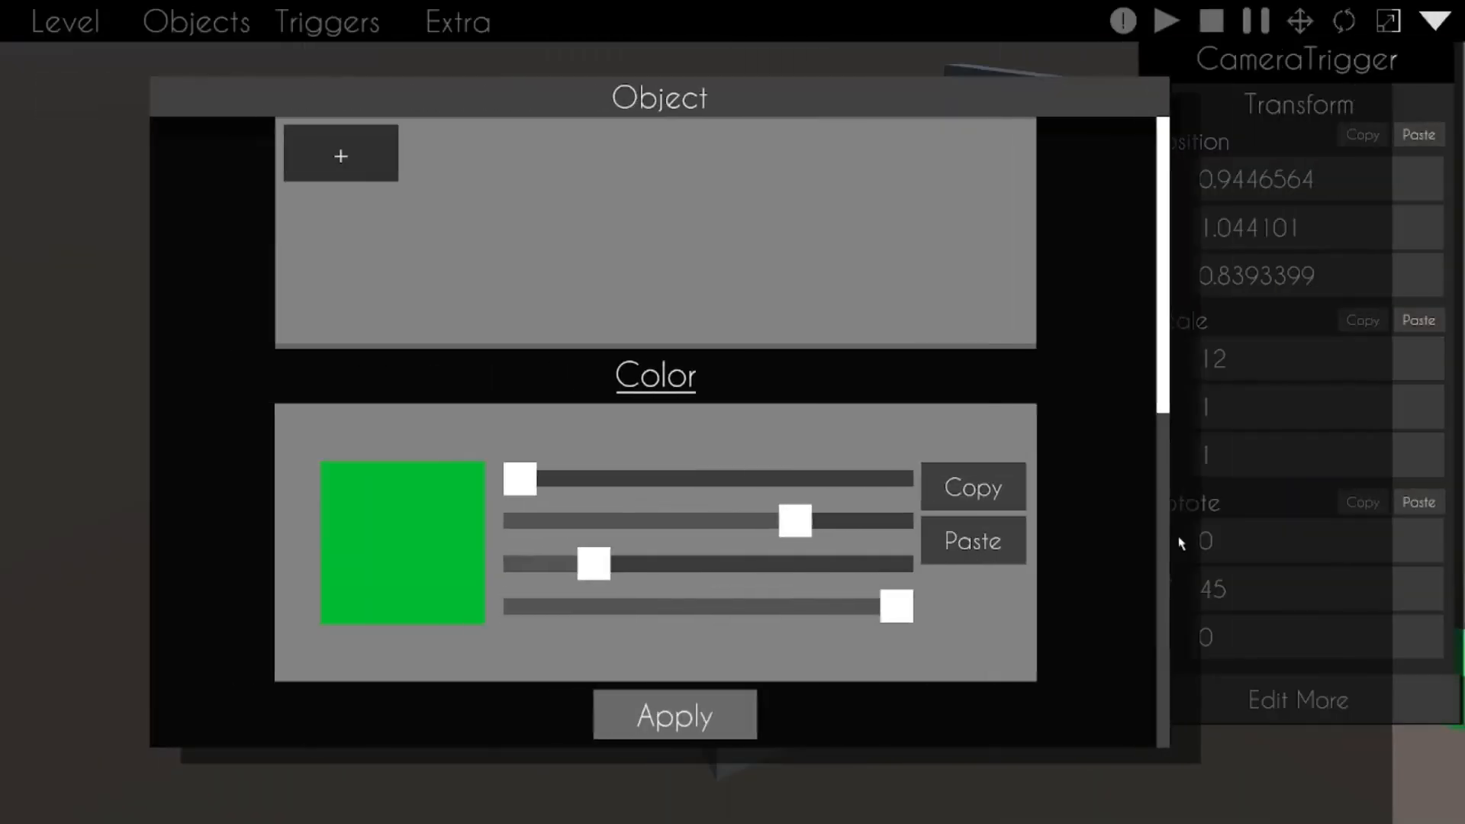
scroll(772, 559, "down", 5)
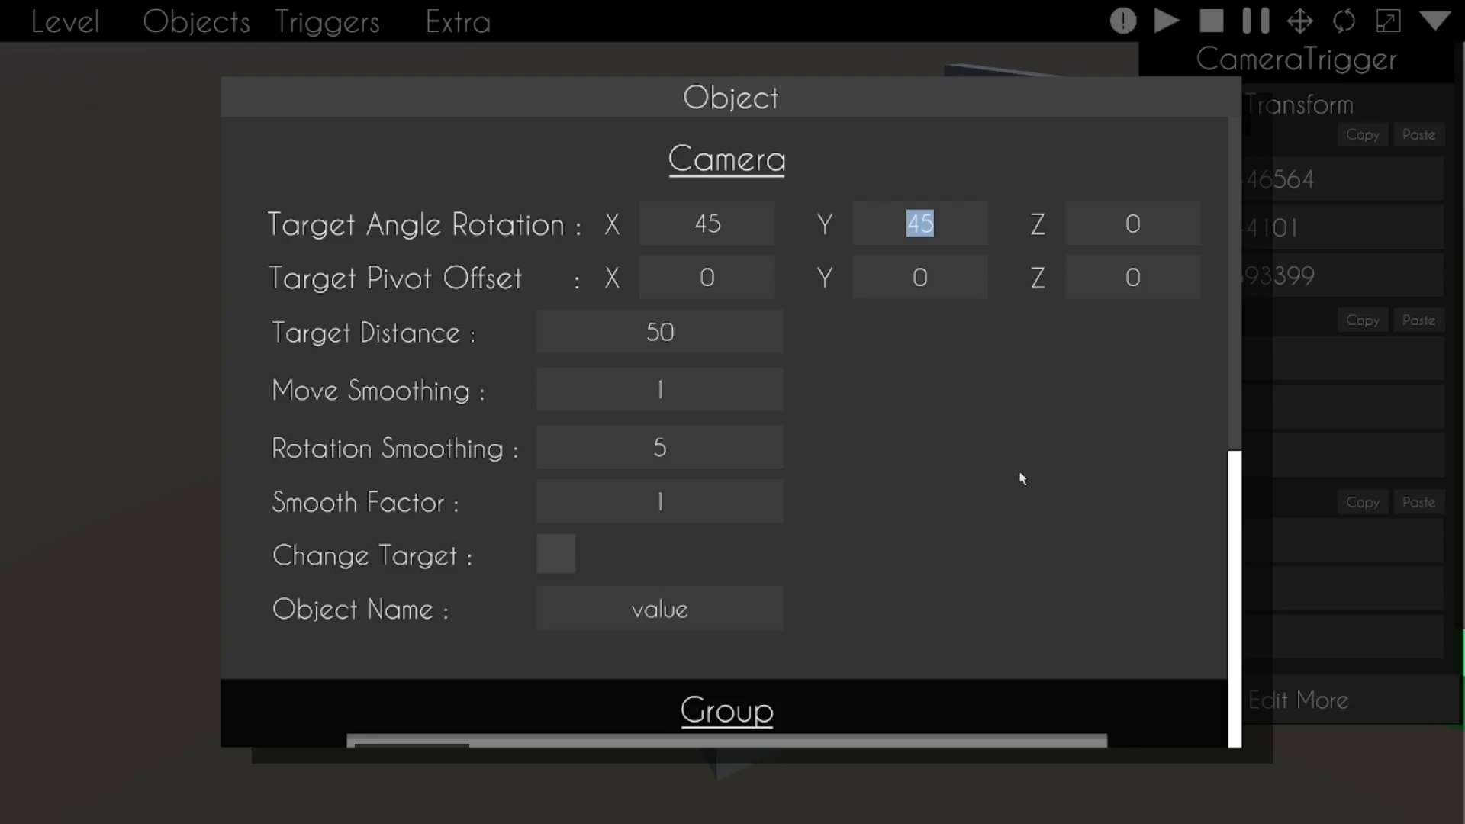
scroll(1018, 470, "down", 6)
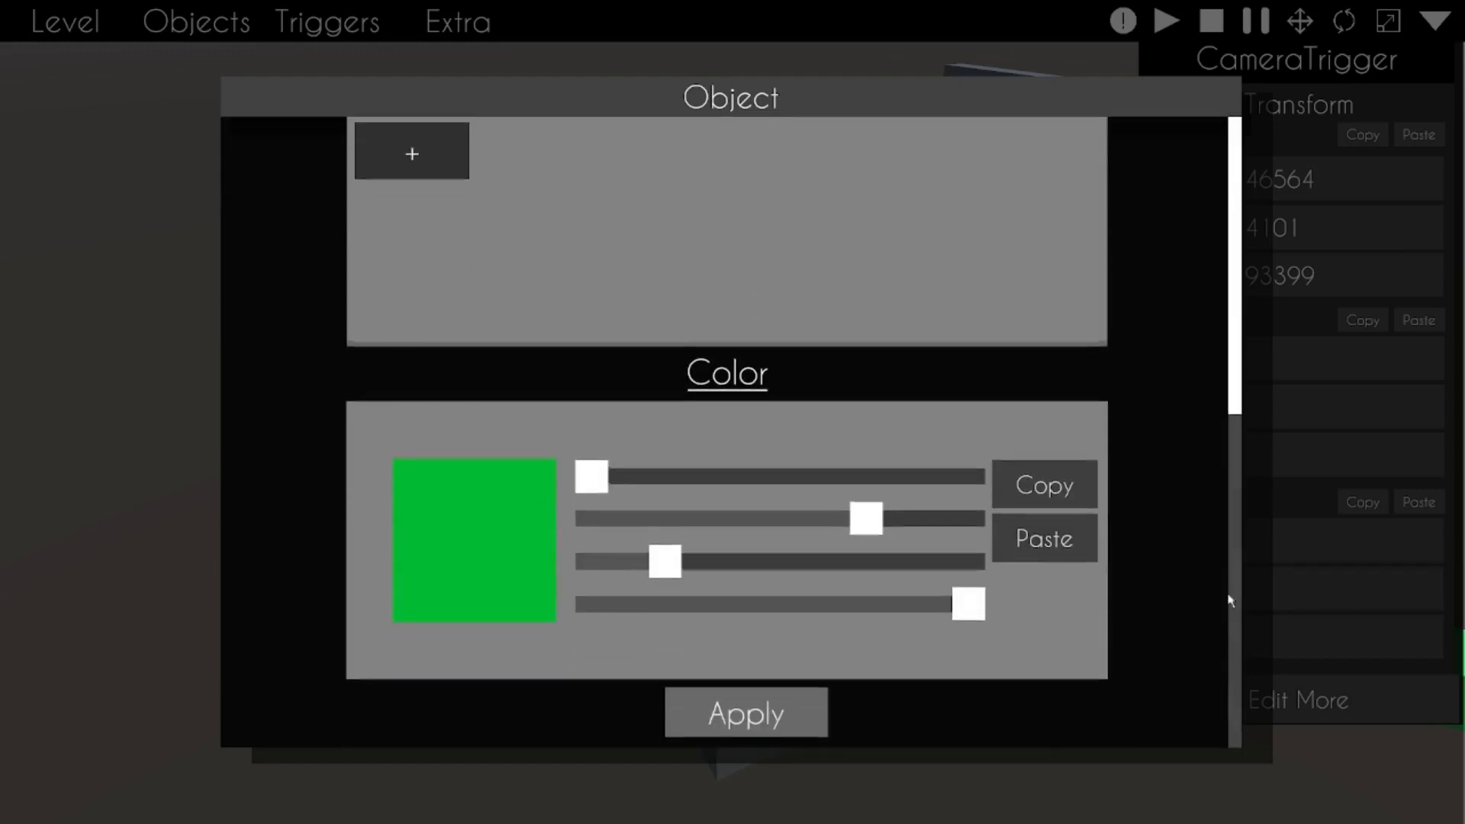
left_click(769, 703)
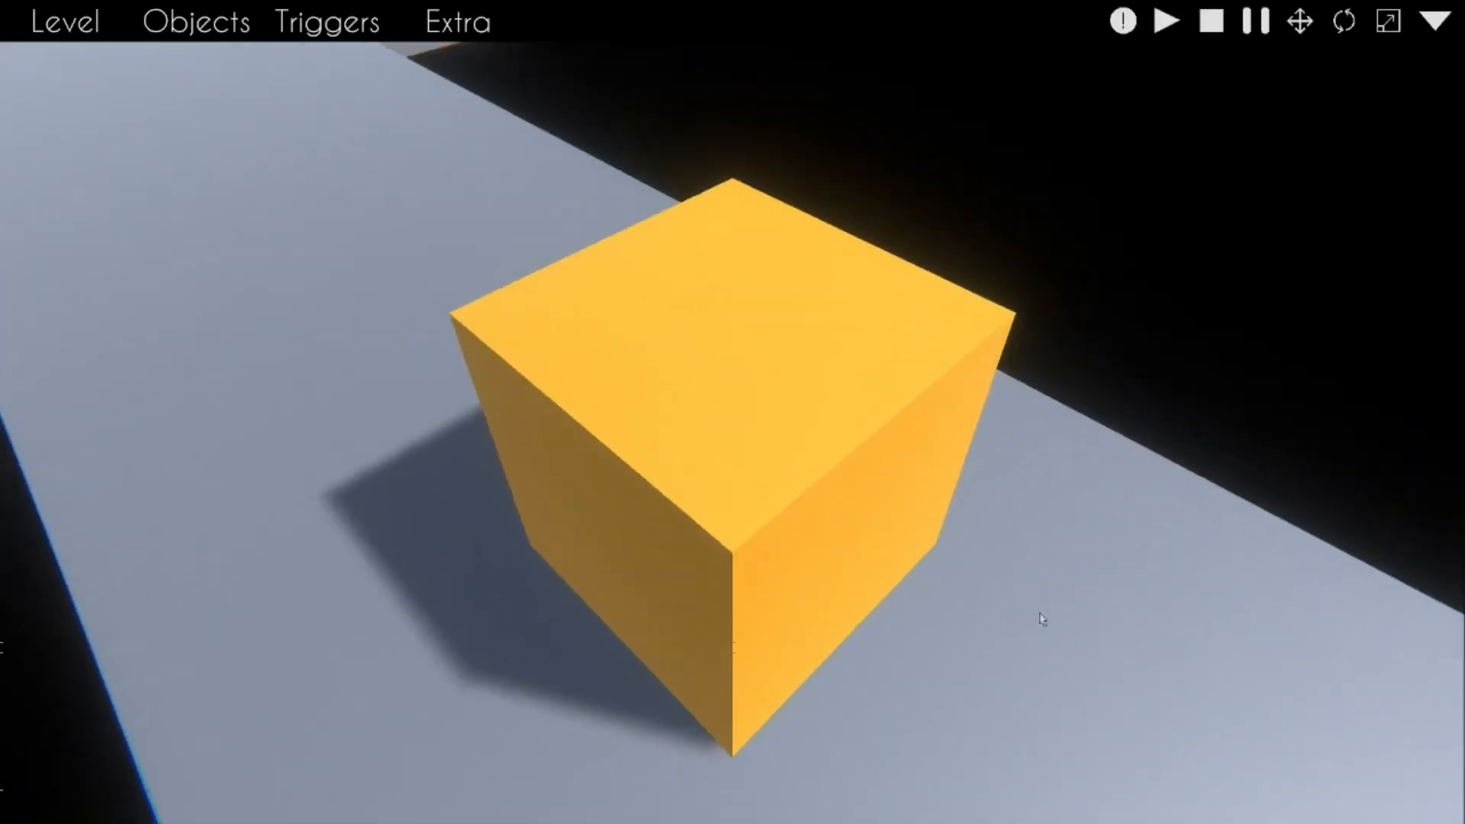
Step: Playtest the level through the track's corners to check the camera's zoom-out and rotation, and end the test
left_click(1038, 615)
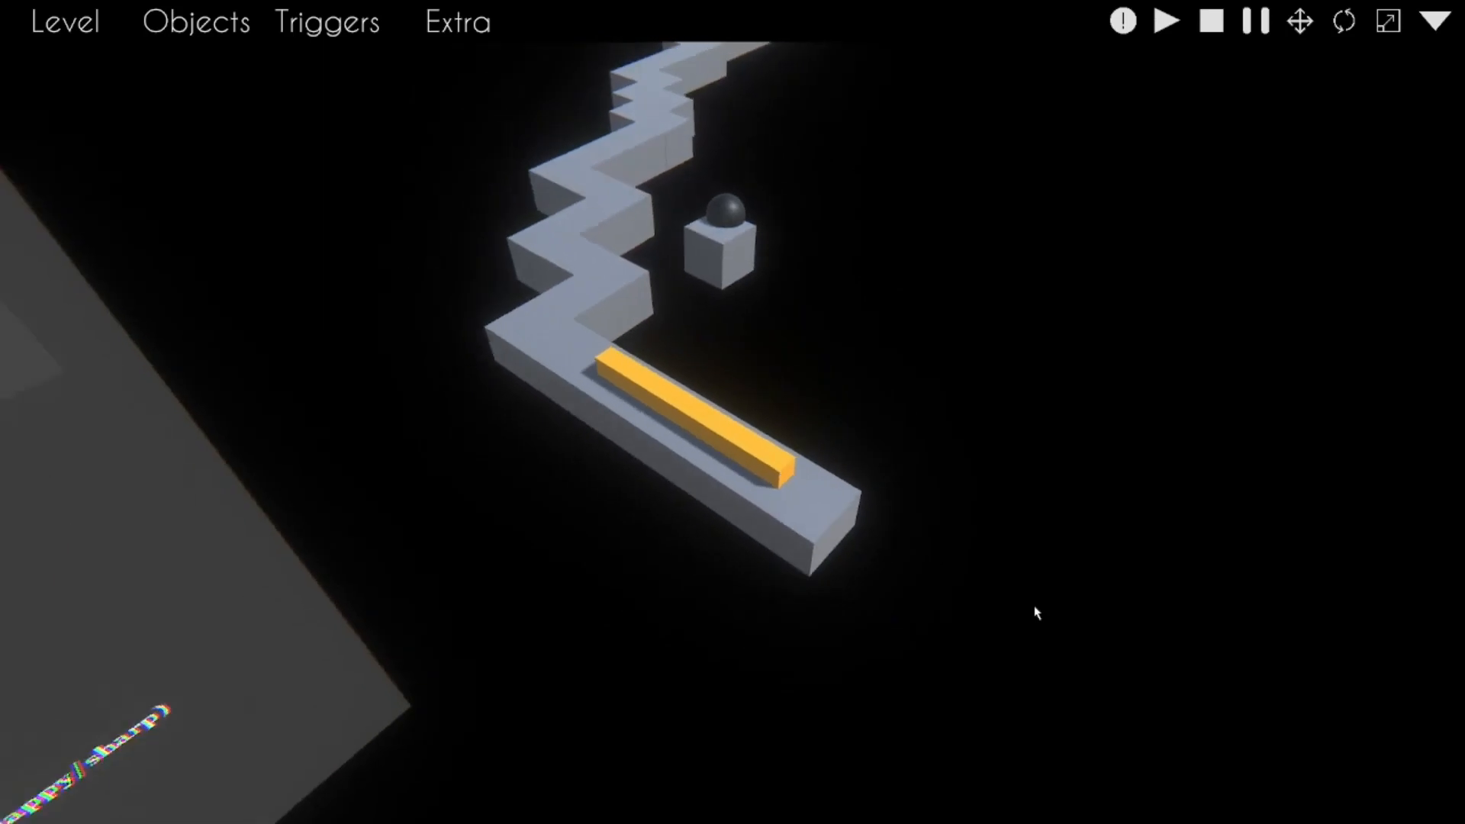
left_click(1035, 613)
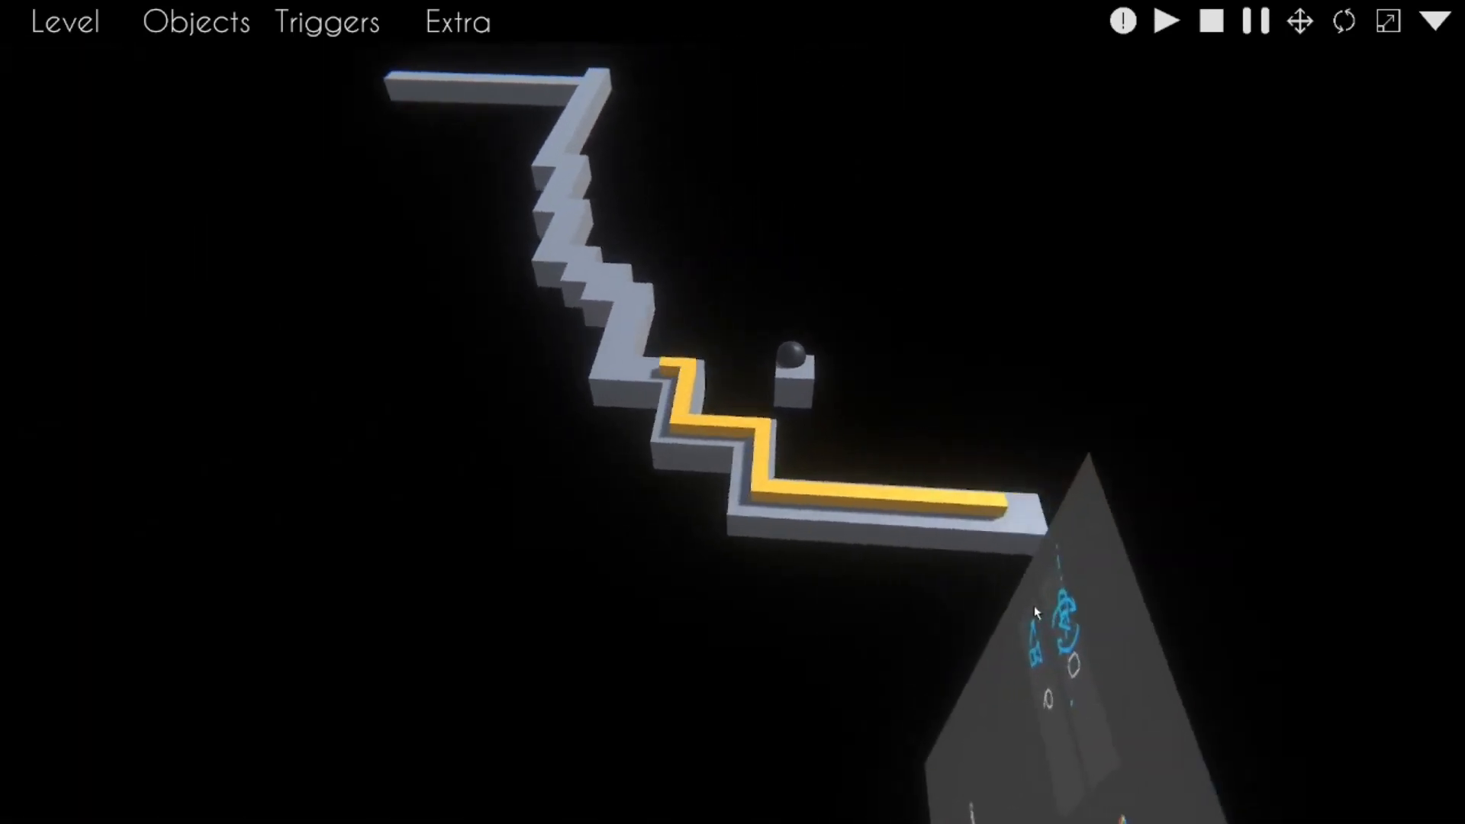
left_click(1036, 612)
left_click(1035, 613)
left_click(1036, 613)
left_click(1035, 613)
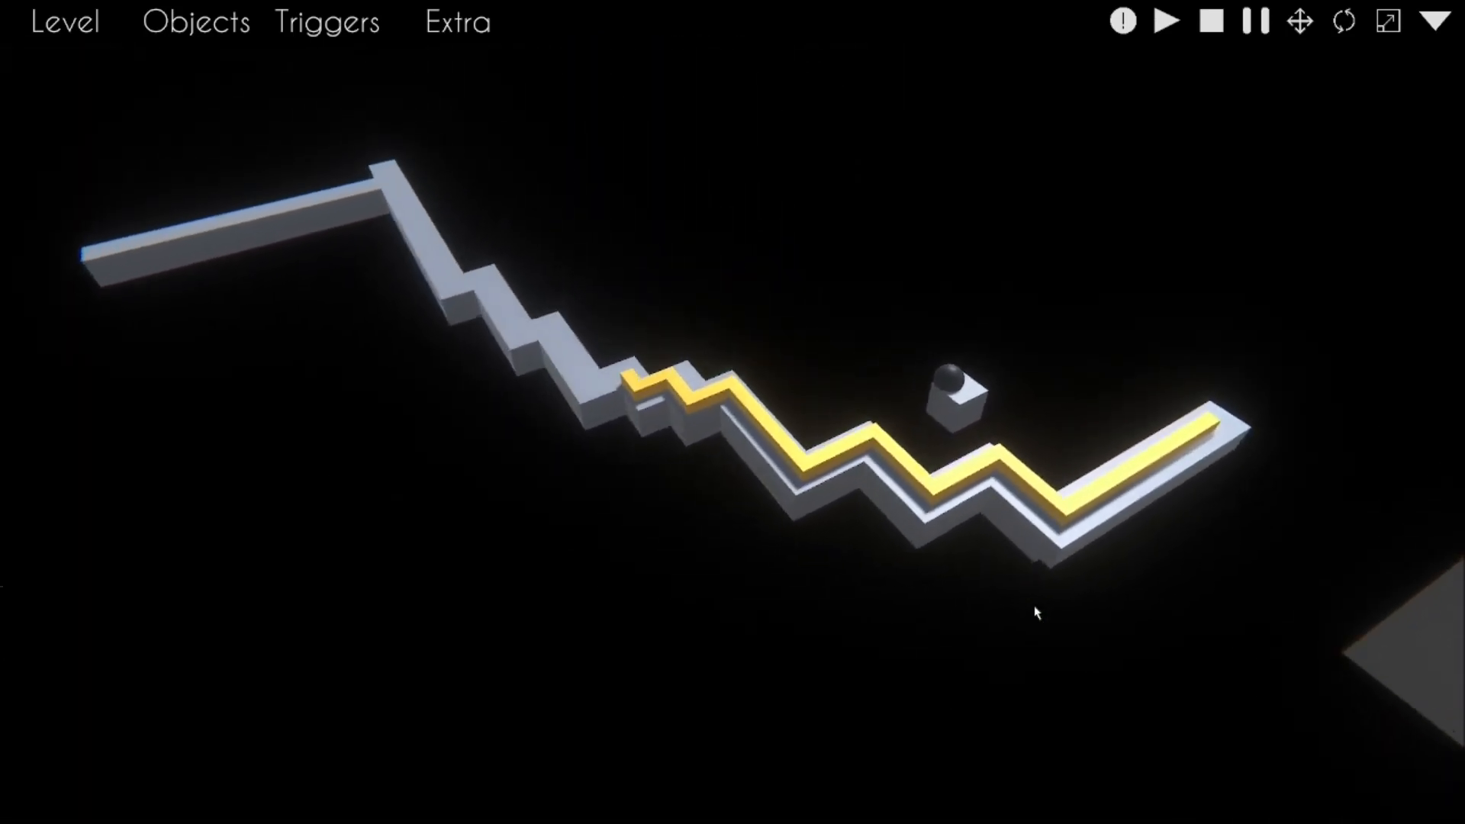
left_click(1036, 613)
left_click(1036, 613)
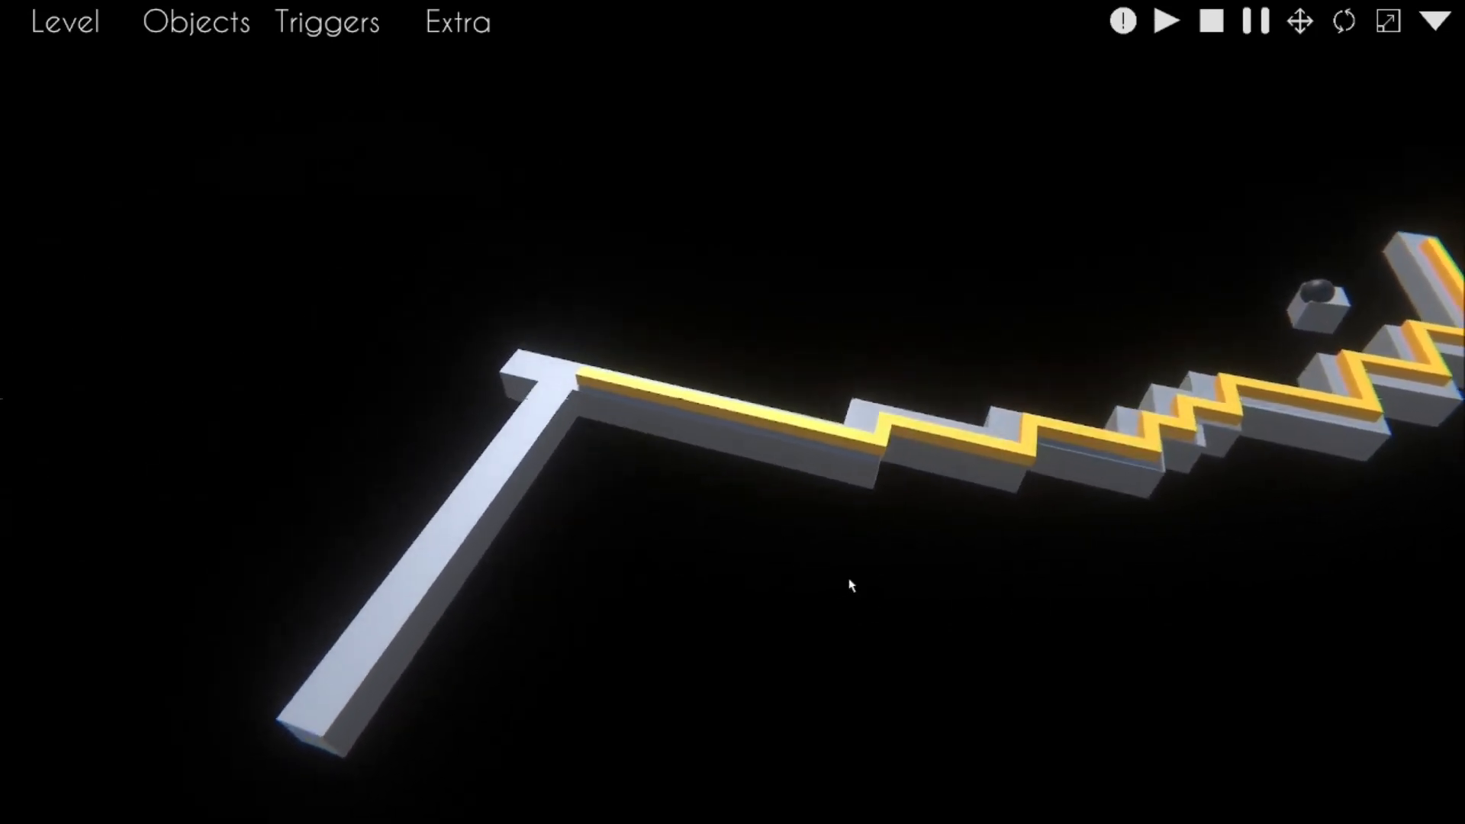
key("Escape")
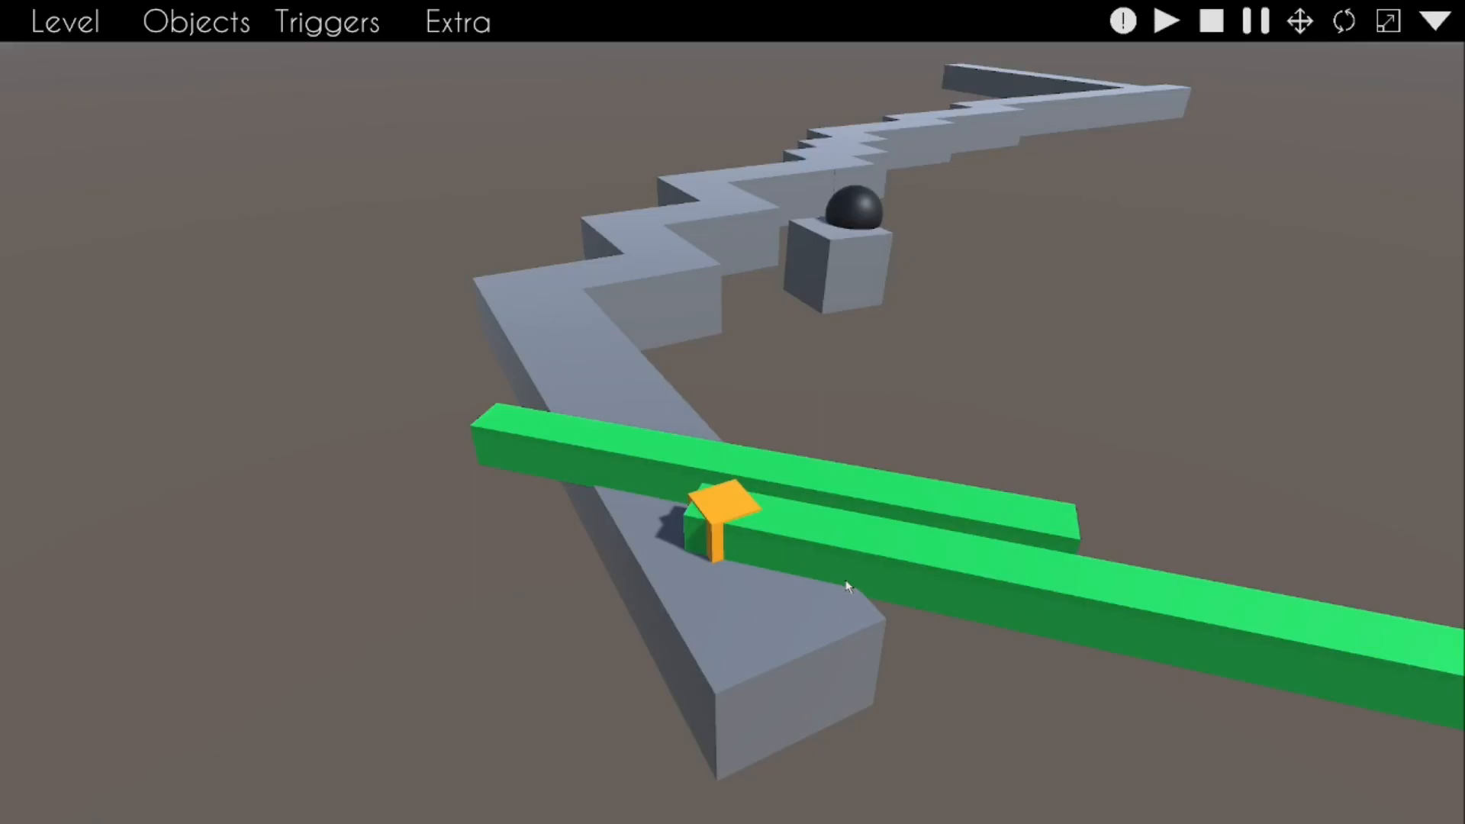
Step: Set the original Camera trigger's Smooth Factor to 100 and apply it
left_click(858, 515)
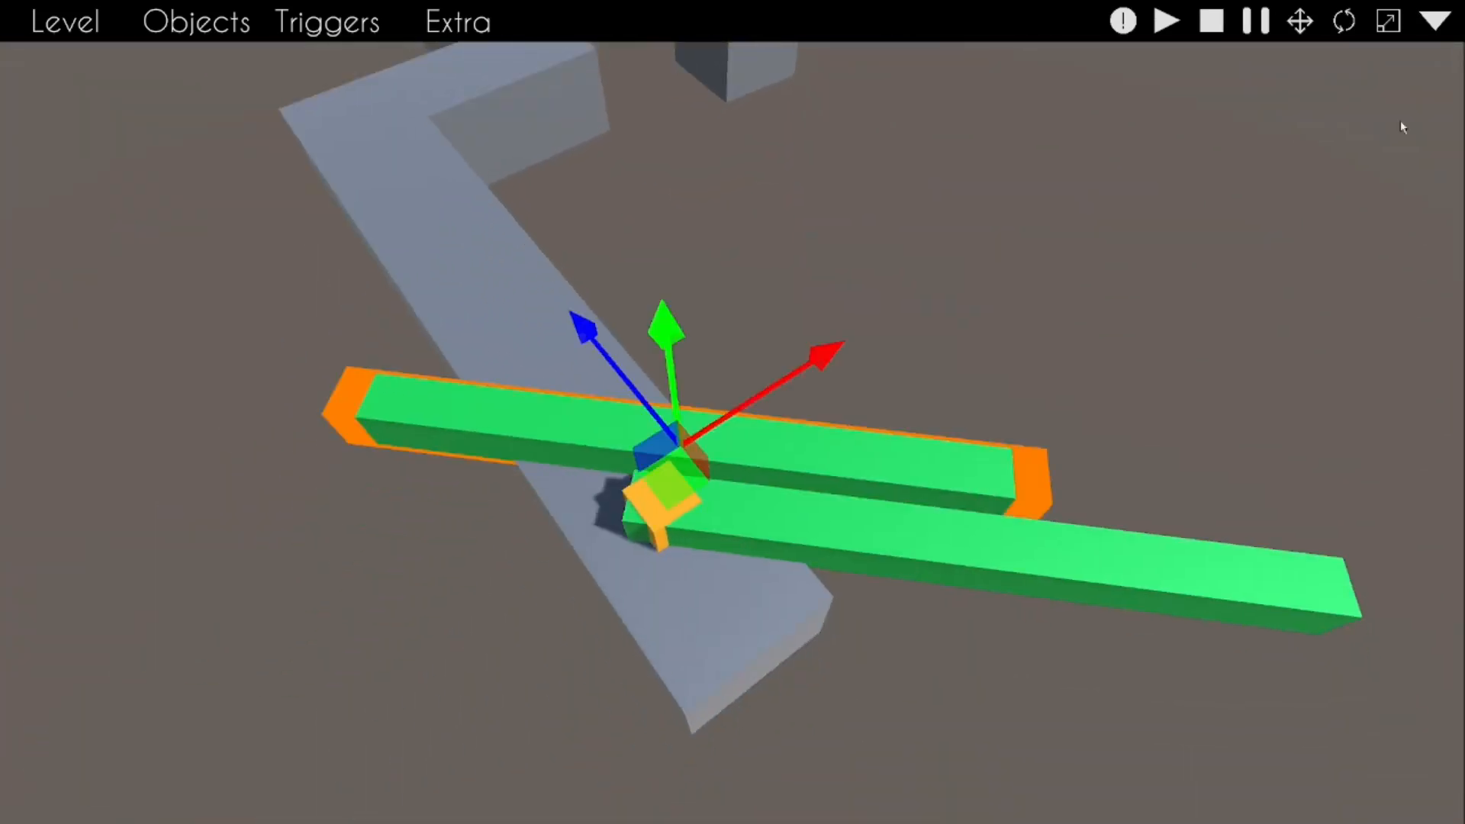
left_click(1435, 22)
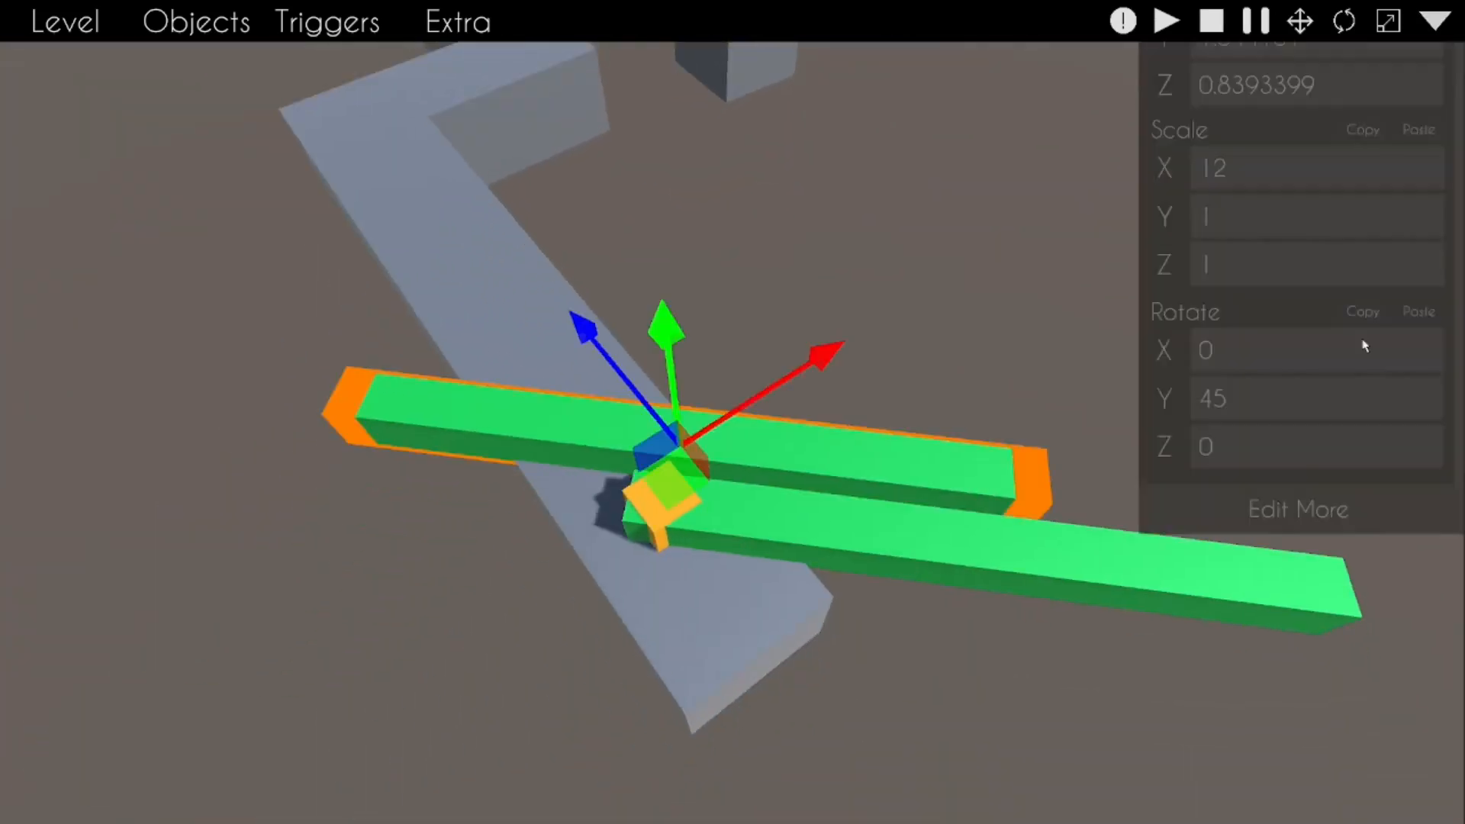
left_click(1298, 726)
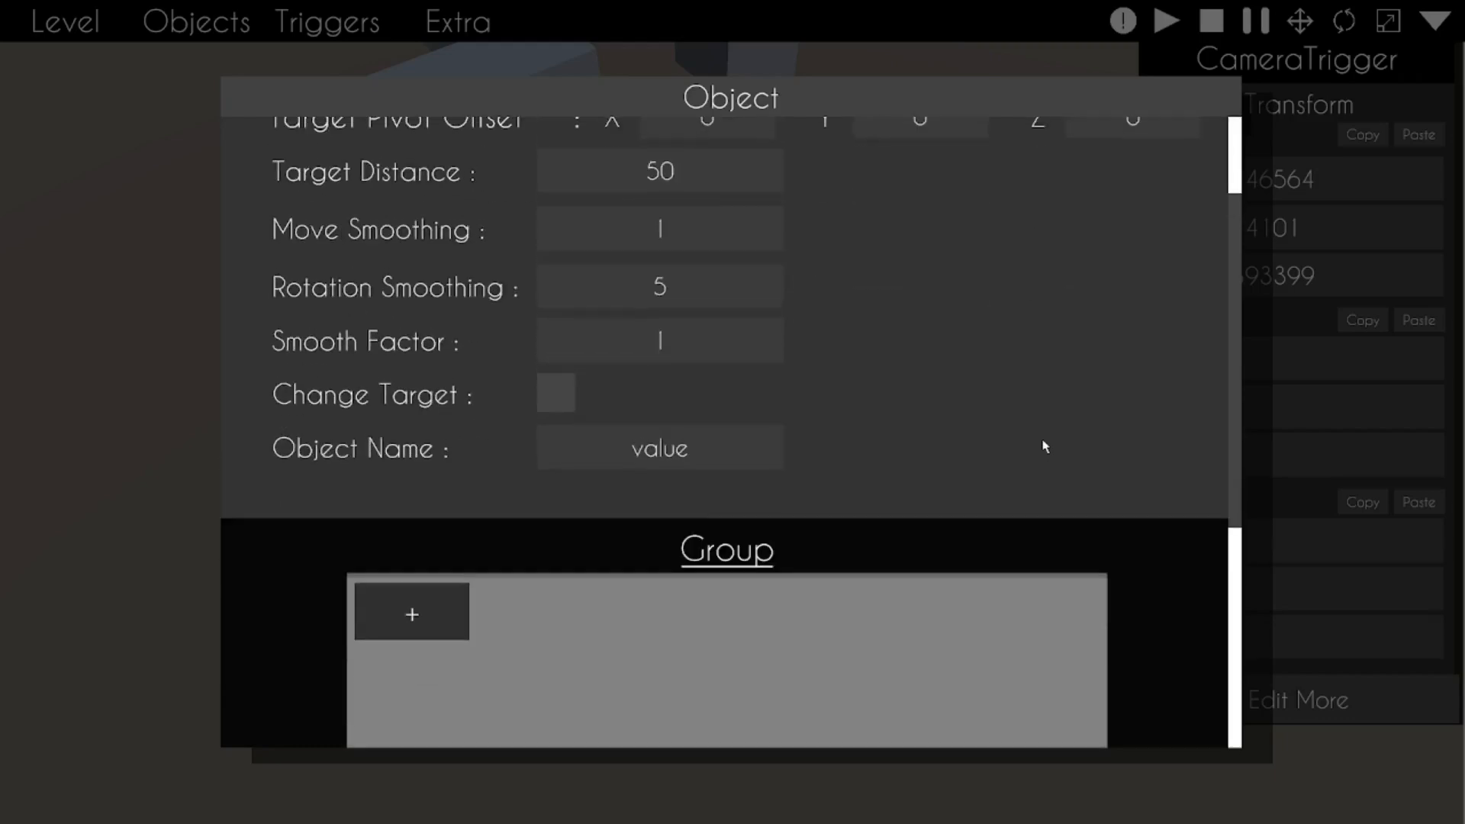
left_click(713, 458)
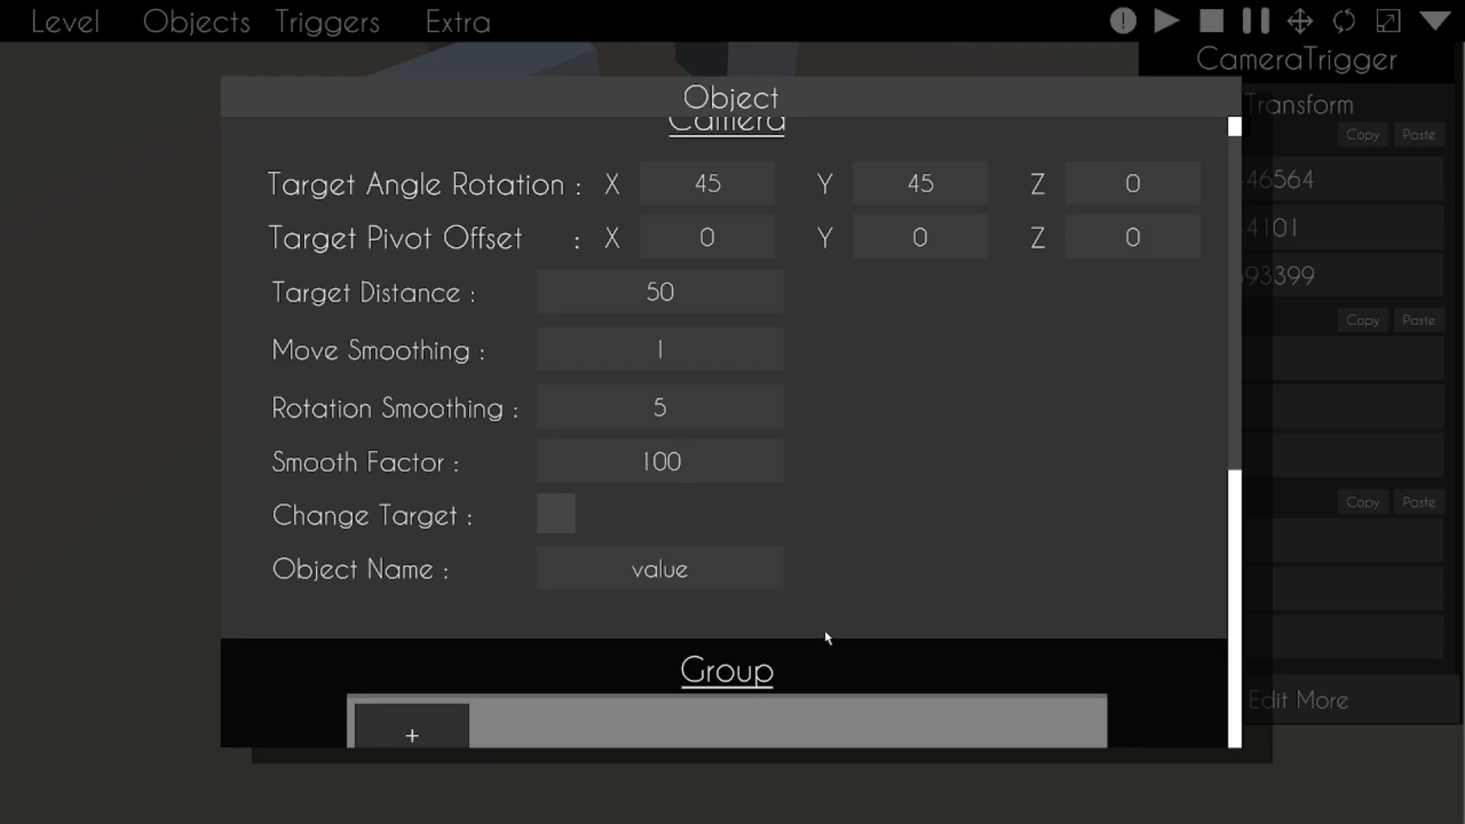
scroll(895, 610, "down", 5)
left_click(769, 690)
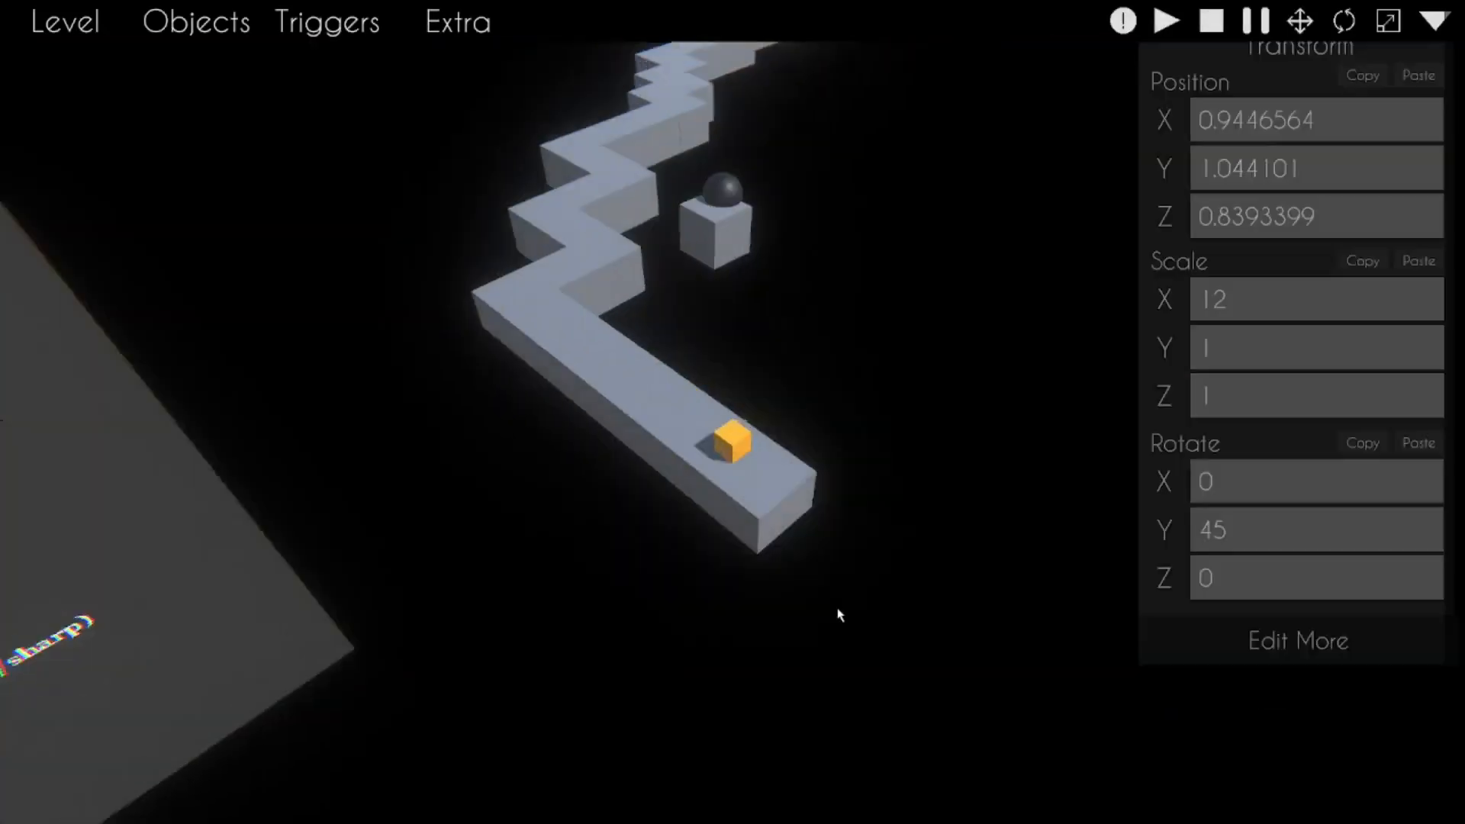
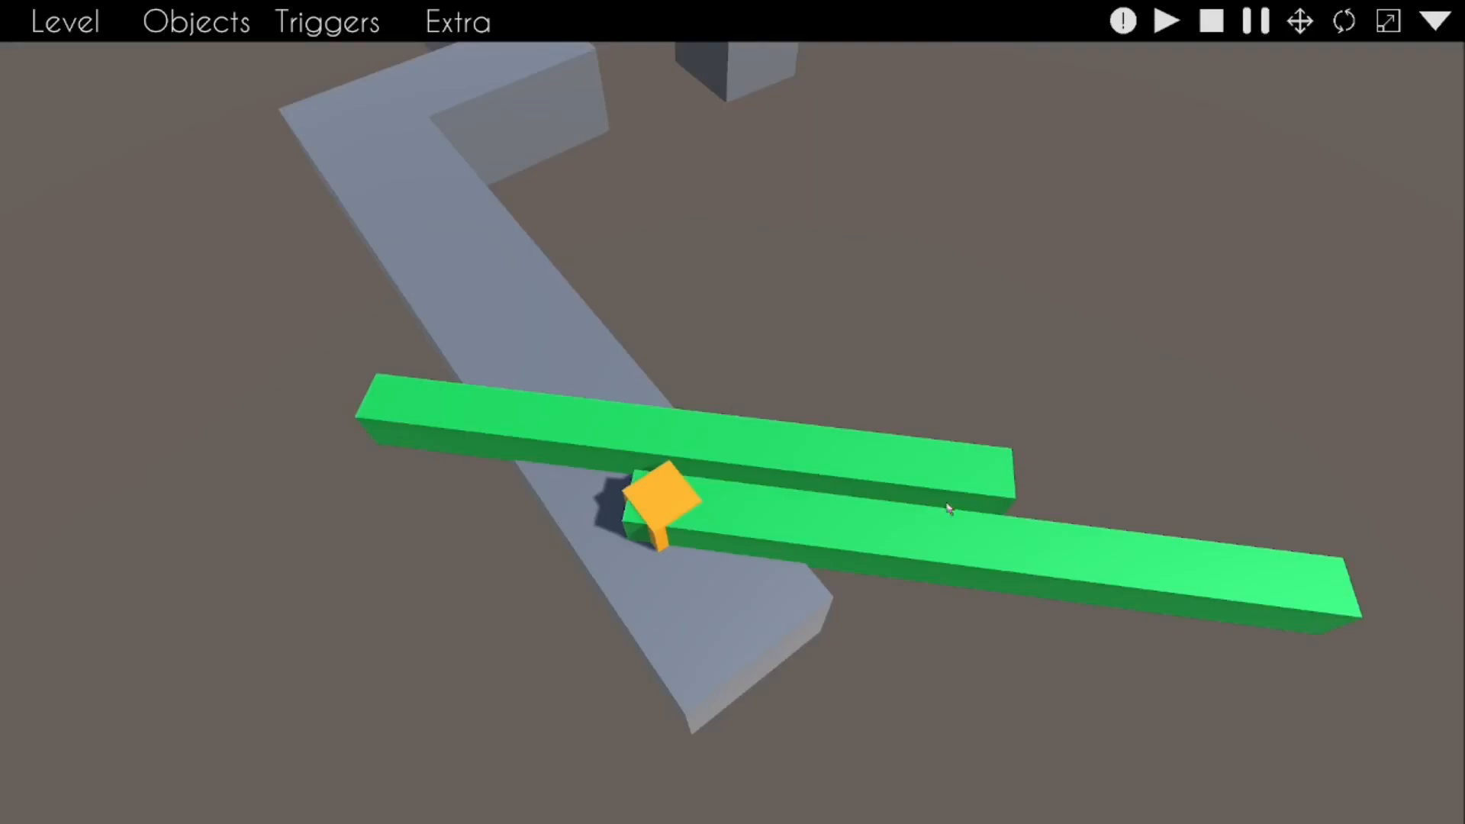
Step: Set the original Camera trigger's Smooth Factor to 0 and apply it
left_click(1438, 20)
left_click(1297, 698)
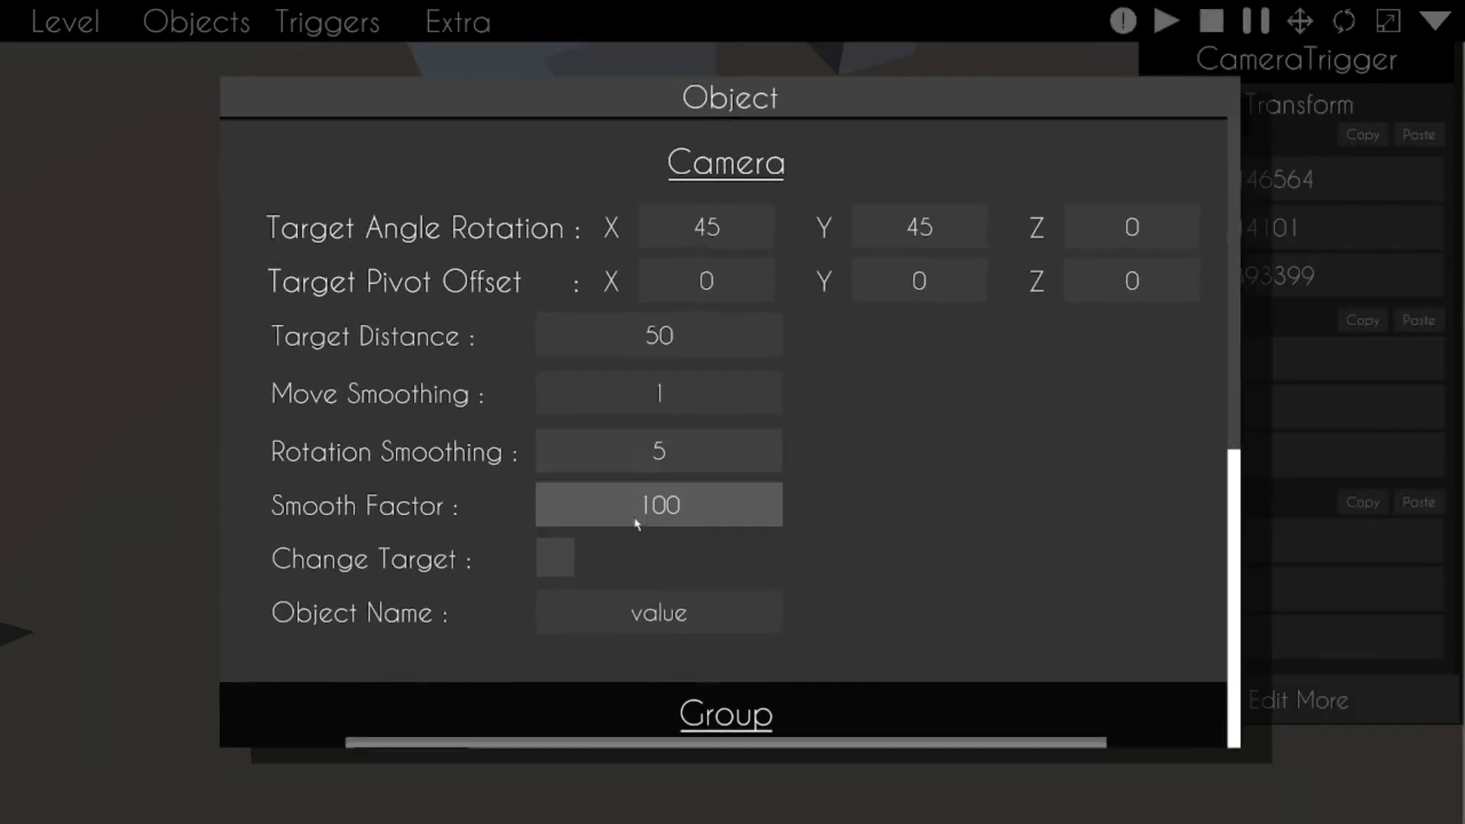
scroll(839, 672, "down", 10)
left_click(745, 693)
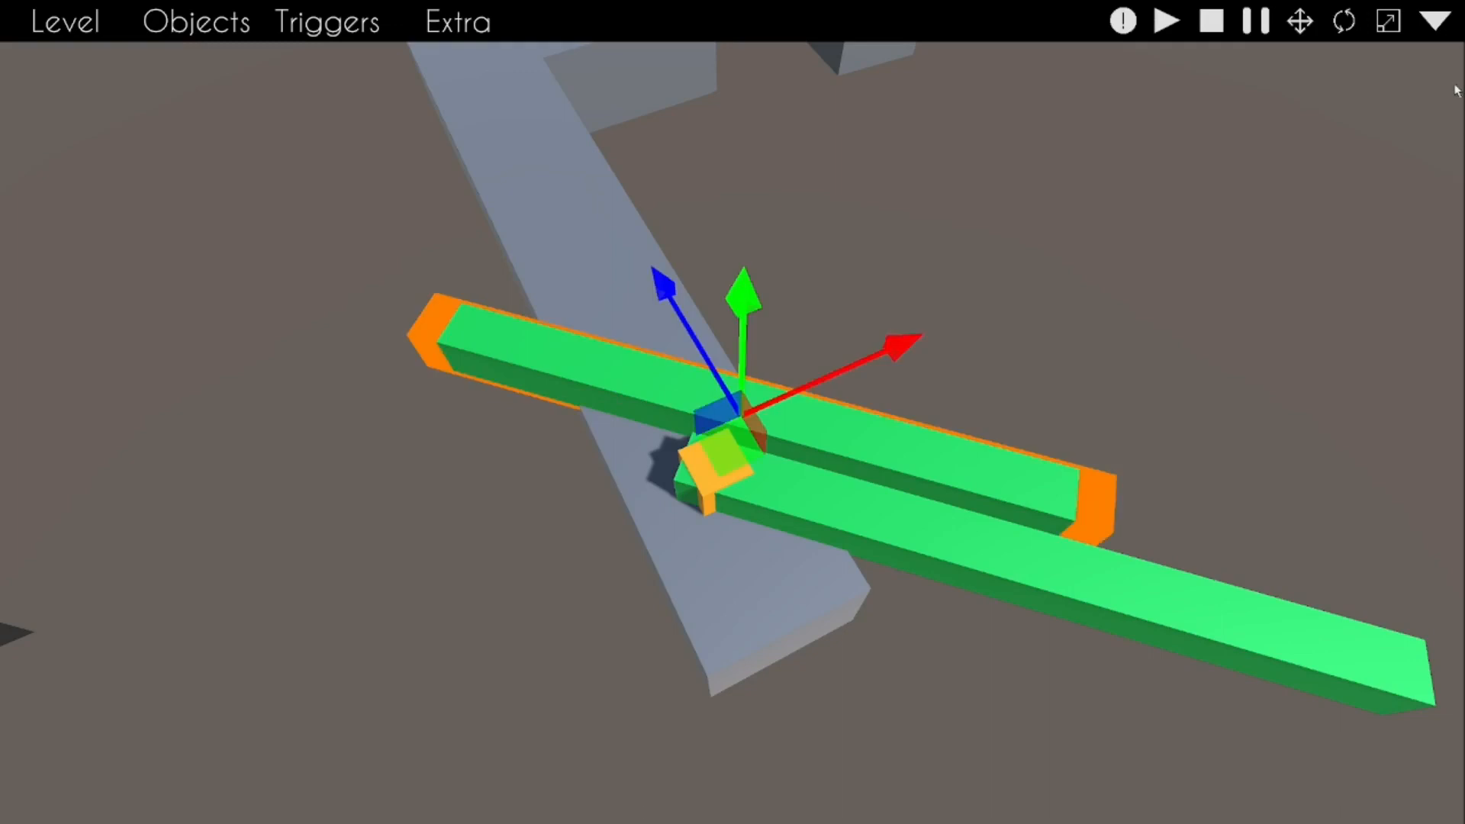
Step: Set the original Camera trigger's Smooth Factor to 0.5, apply it and playtest the level
left_click(1430, 23)
left_click(1312, 688)
scroll(641, 458, "up", 5)
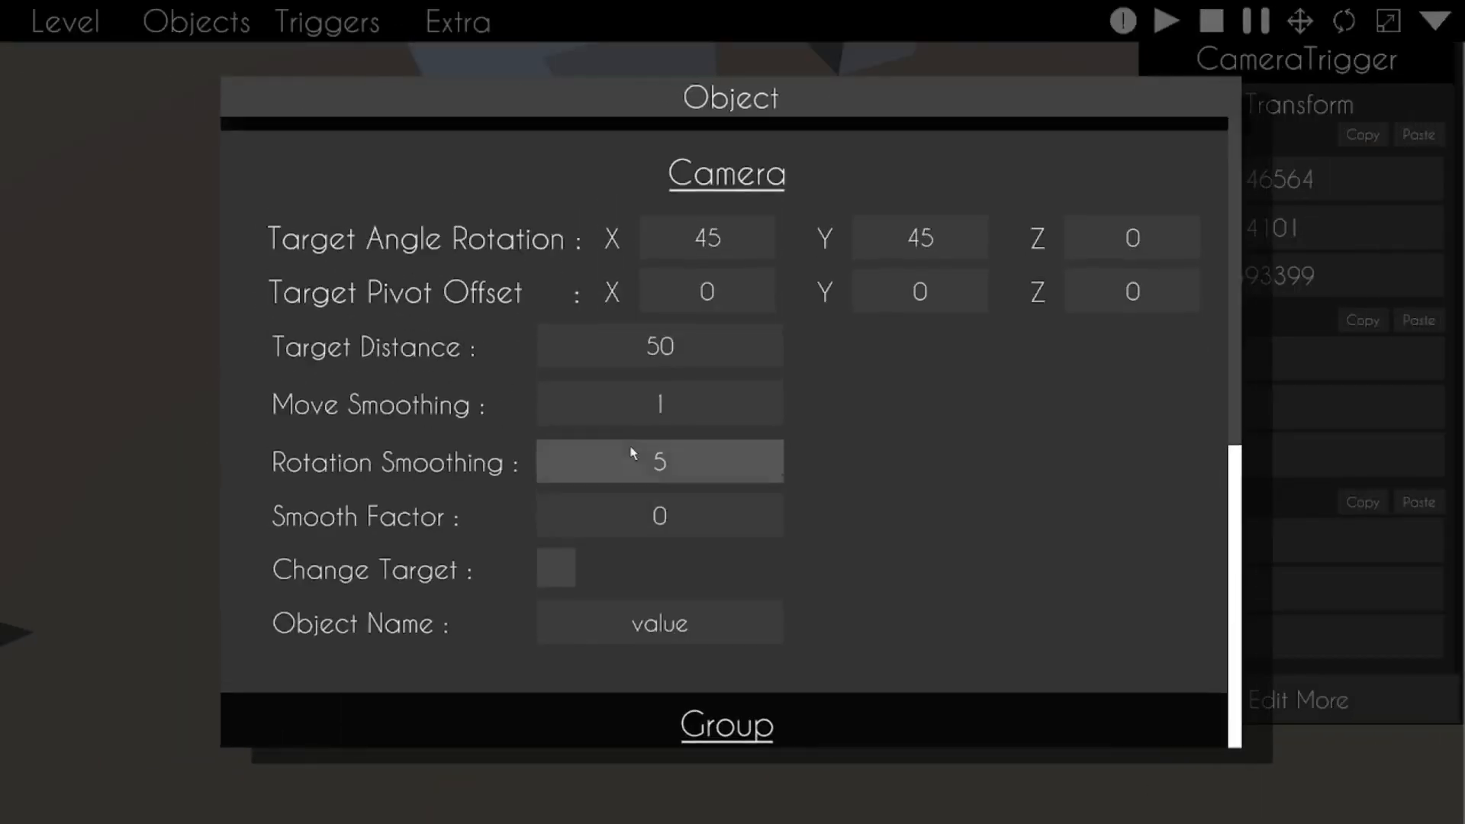
scroll(648, 473, "down", 1)
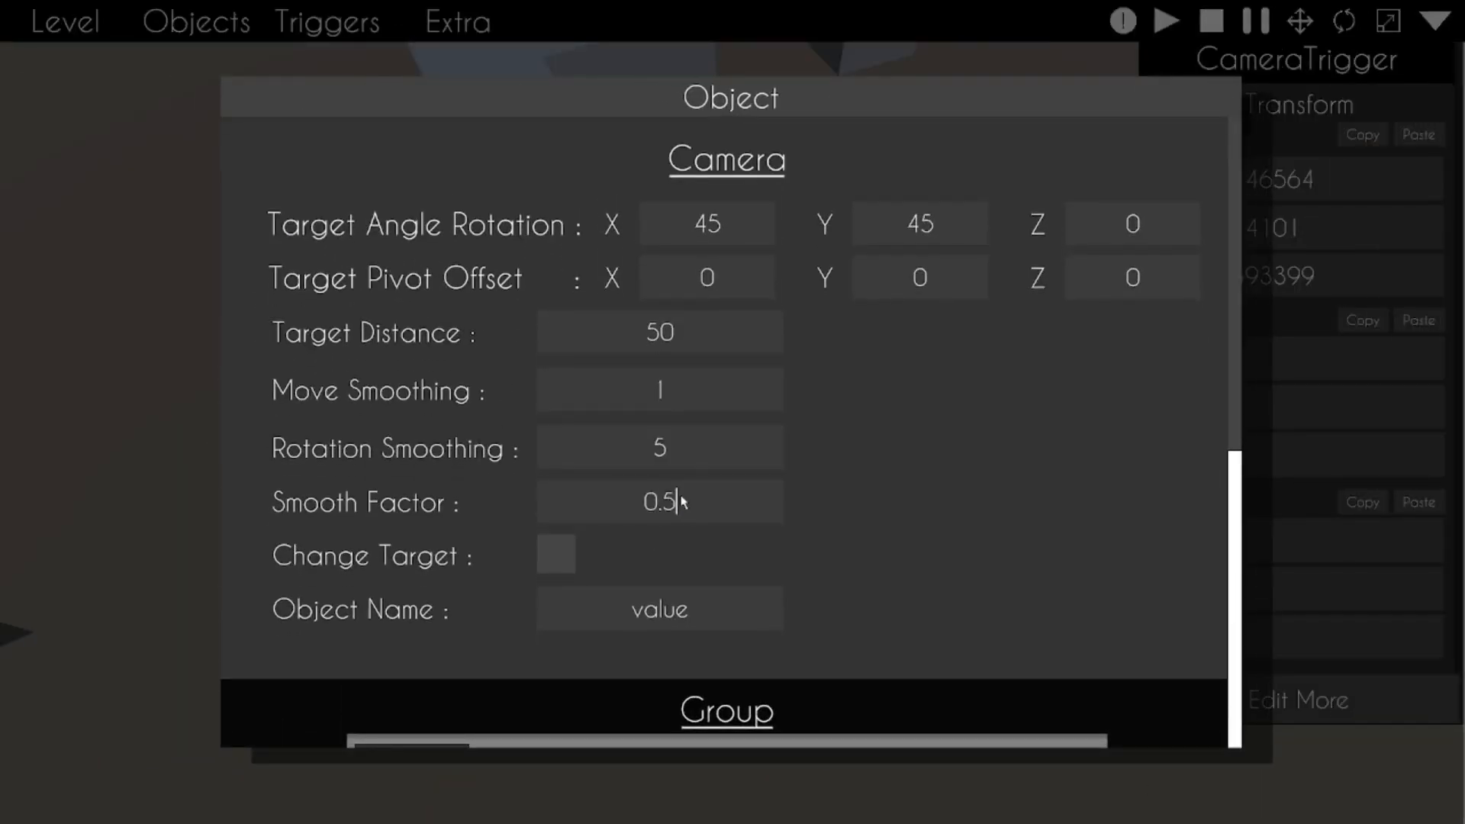
scroll(837, 200, "down", 8)
left_click(746, 713)
key("space")
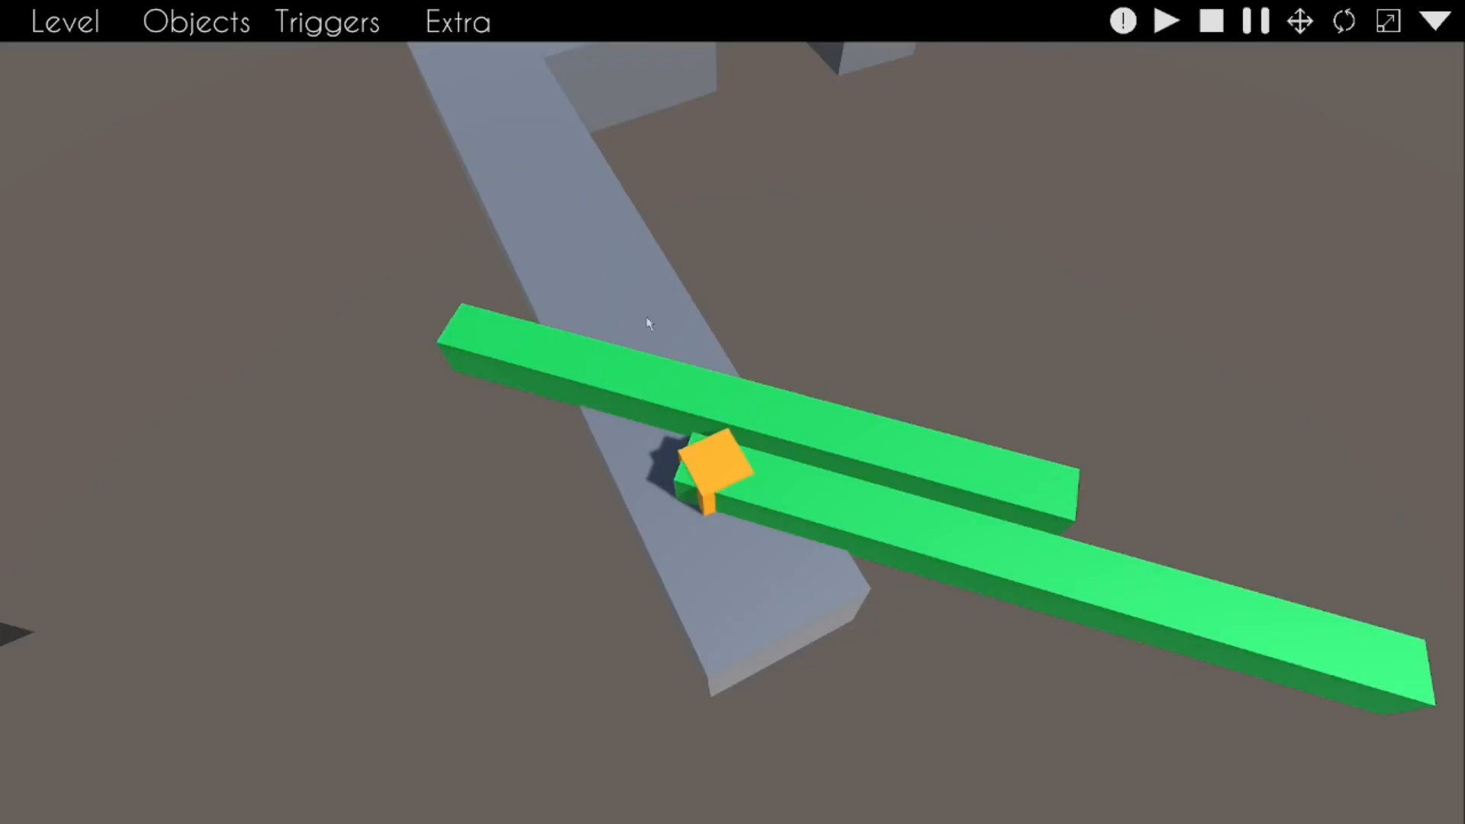
Step: Examine the Change Target and Object Name rows on the reference board and the white cube's name and transform properties
right_click_drag(647, 324, 353, 176)
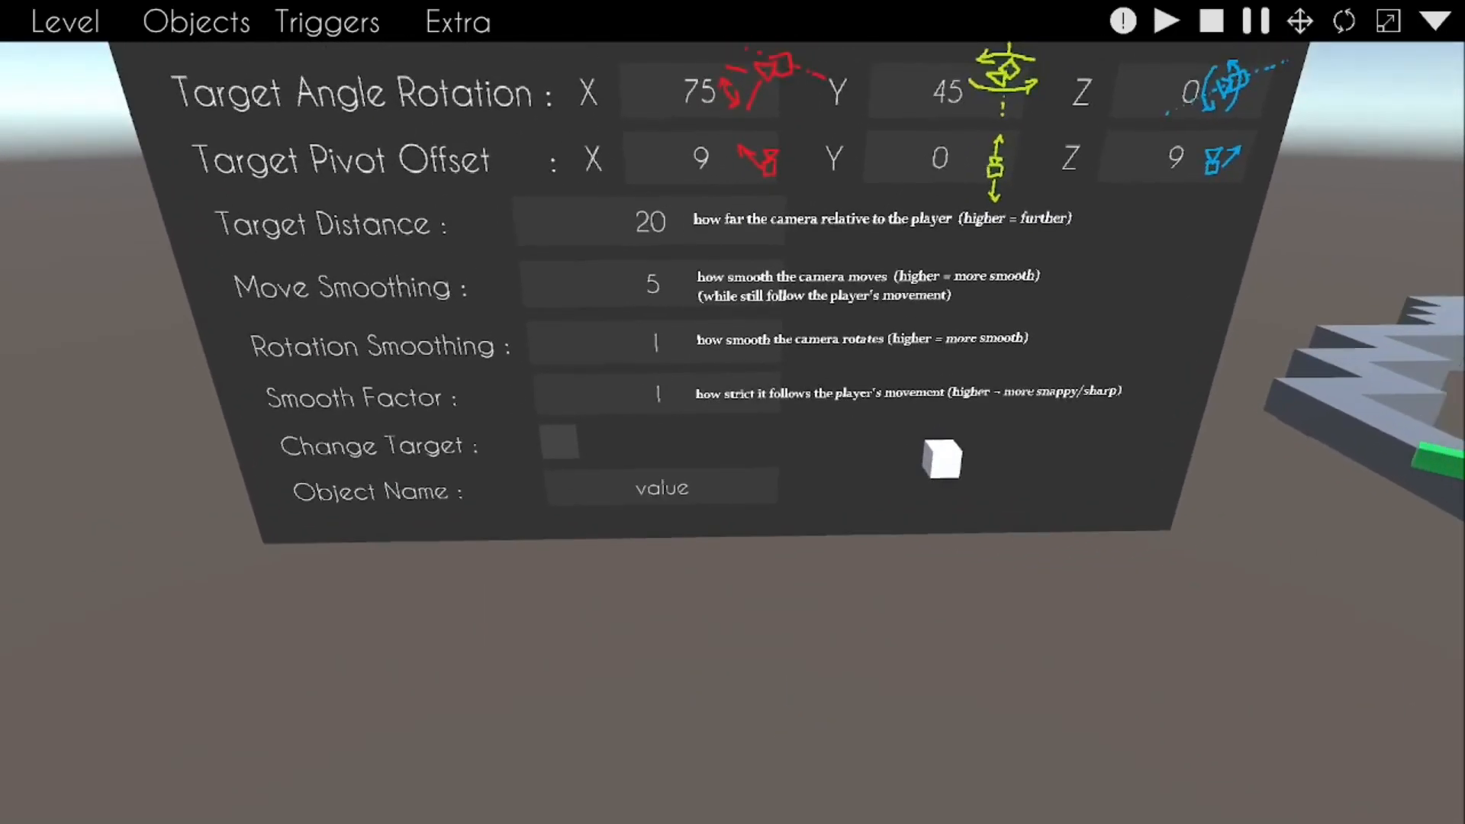
right_click_drag(608, 668, 587, 647)
right_click_drag(733, 412, 729, 410)
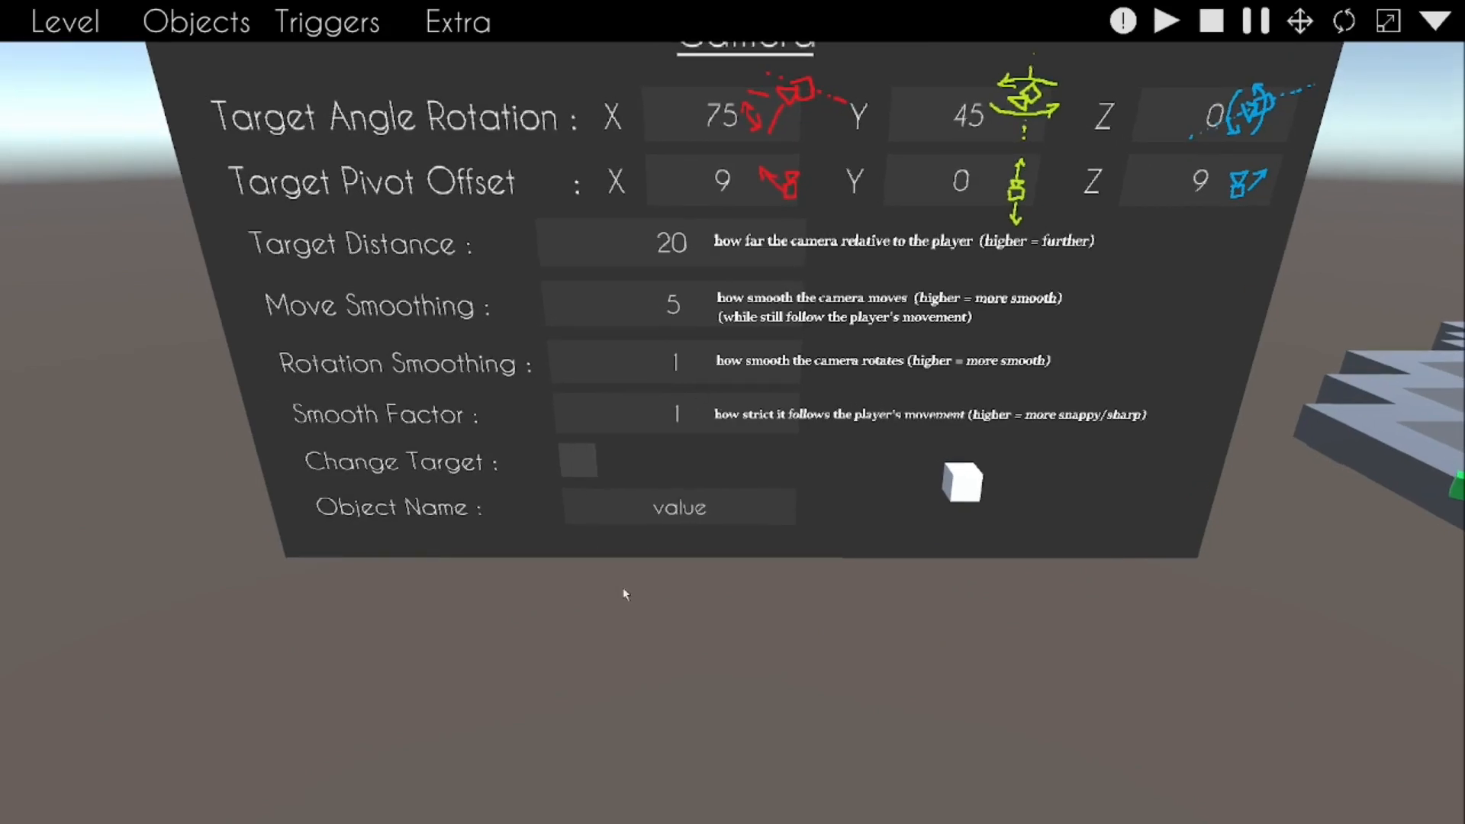
right_click_drag(585, 632, 675, 435)
left_click(663, 424)
right_click_drag(706, 519, 643, 519)
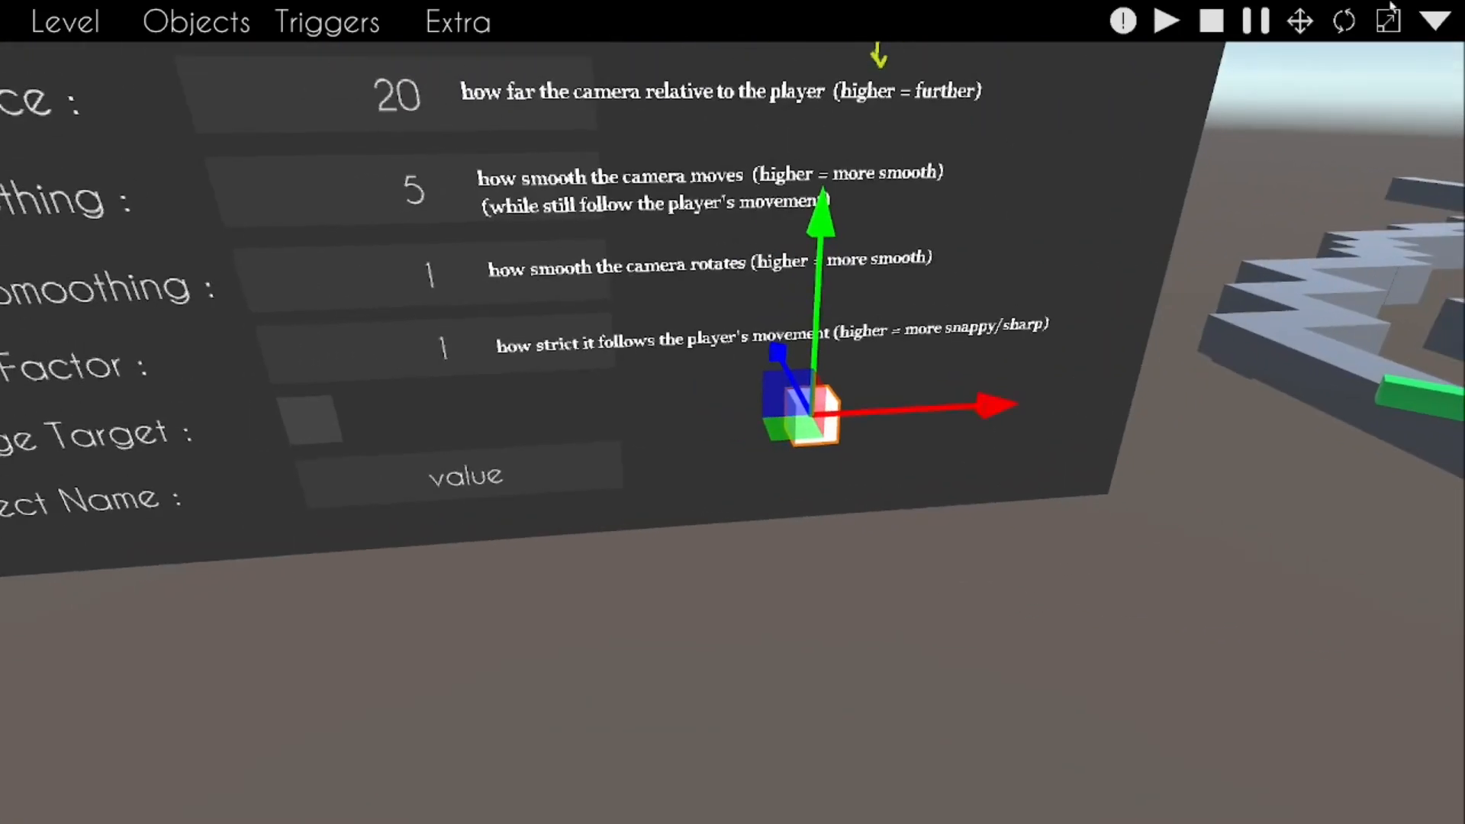
left_click(1433, 31)
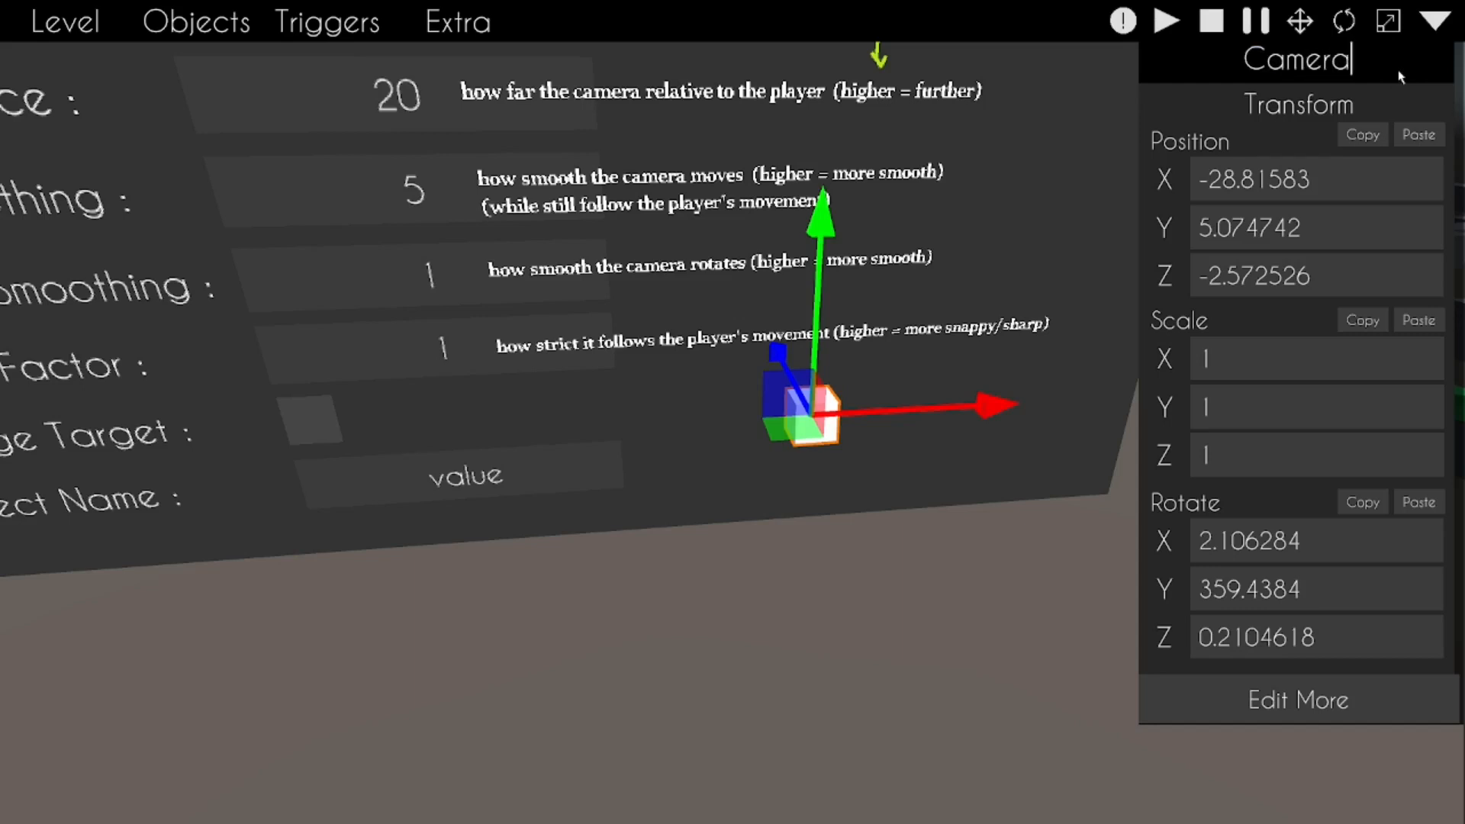
left_click(1439, 23)
left_click(989, 606)
key("s")
Step: Move the reference board behind the zigzag track and rotate it about its vertical axis to face the track's start
right_click_drag(442, 381, 513, 313)
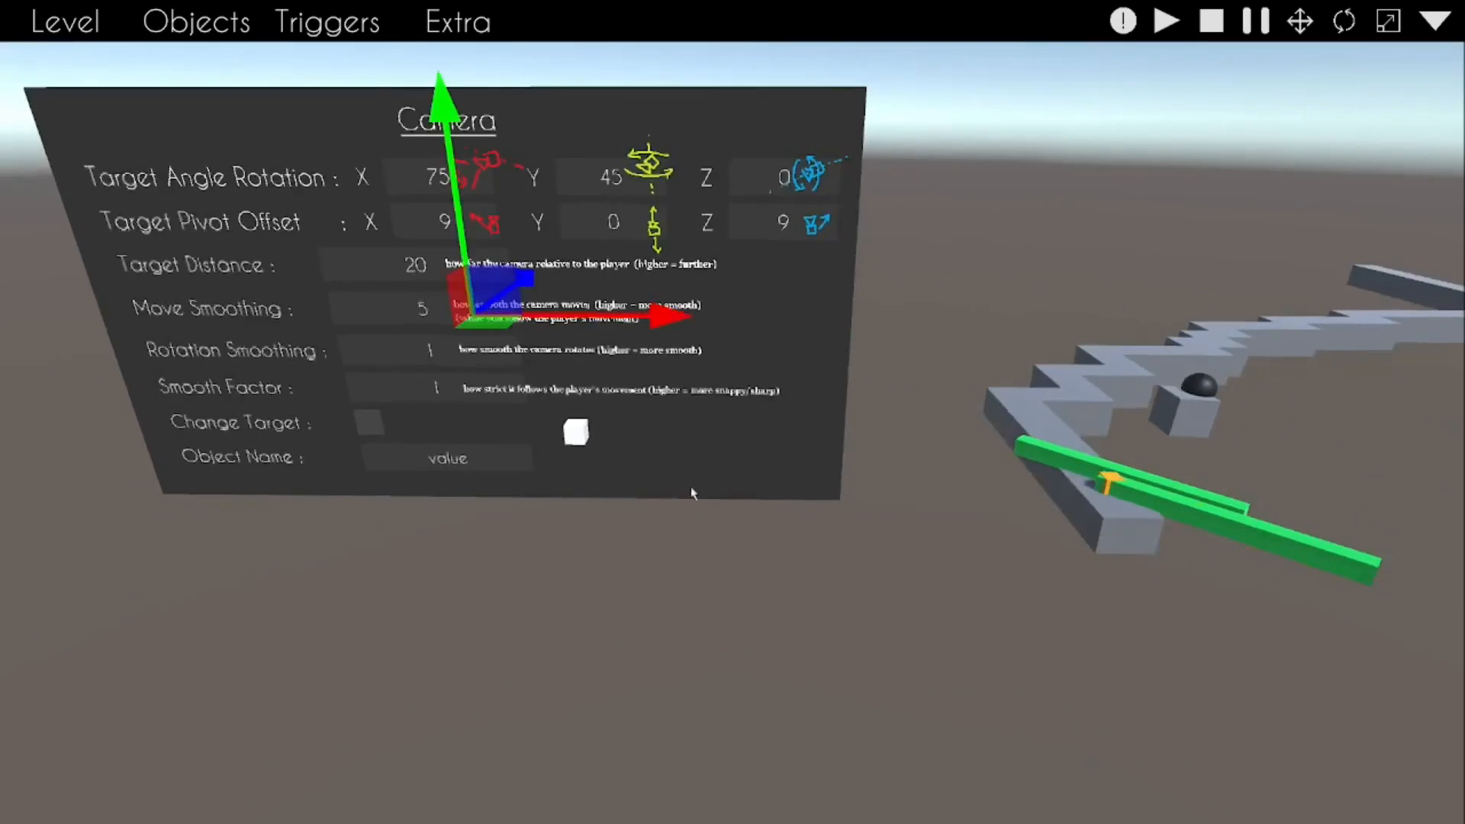
left_click(593, 521)
left_click_drag(488, 330, 1248, 210)
right_click_drag(1248, 210, 1359, 168)
key("w")
key("e")
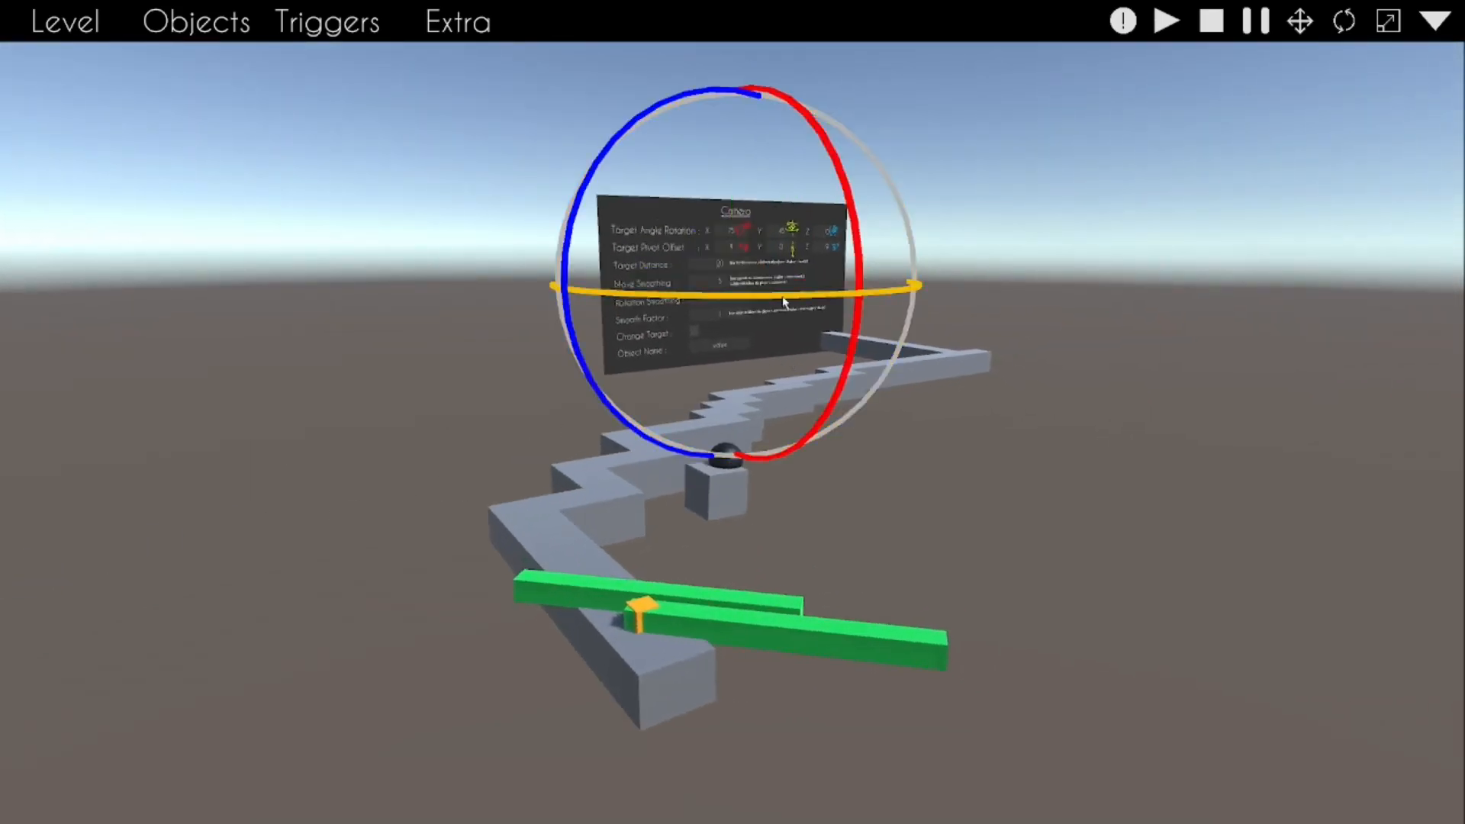
left_click_drag(742, 288, 1049, 261)
key("s")
right_click_drag(684, 368, 698, 353)
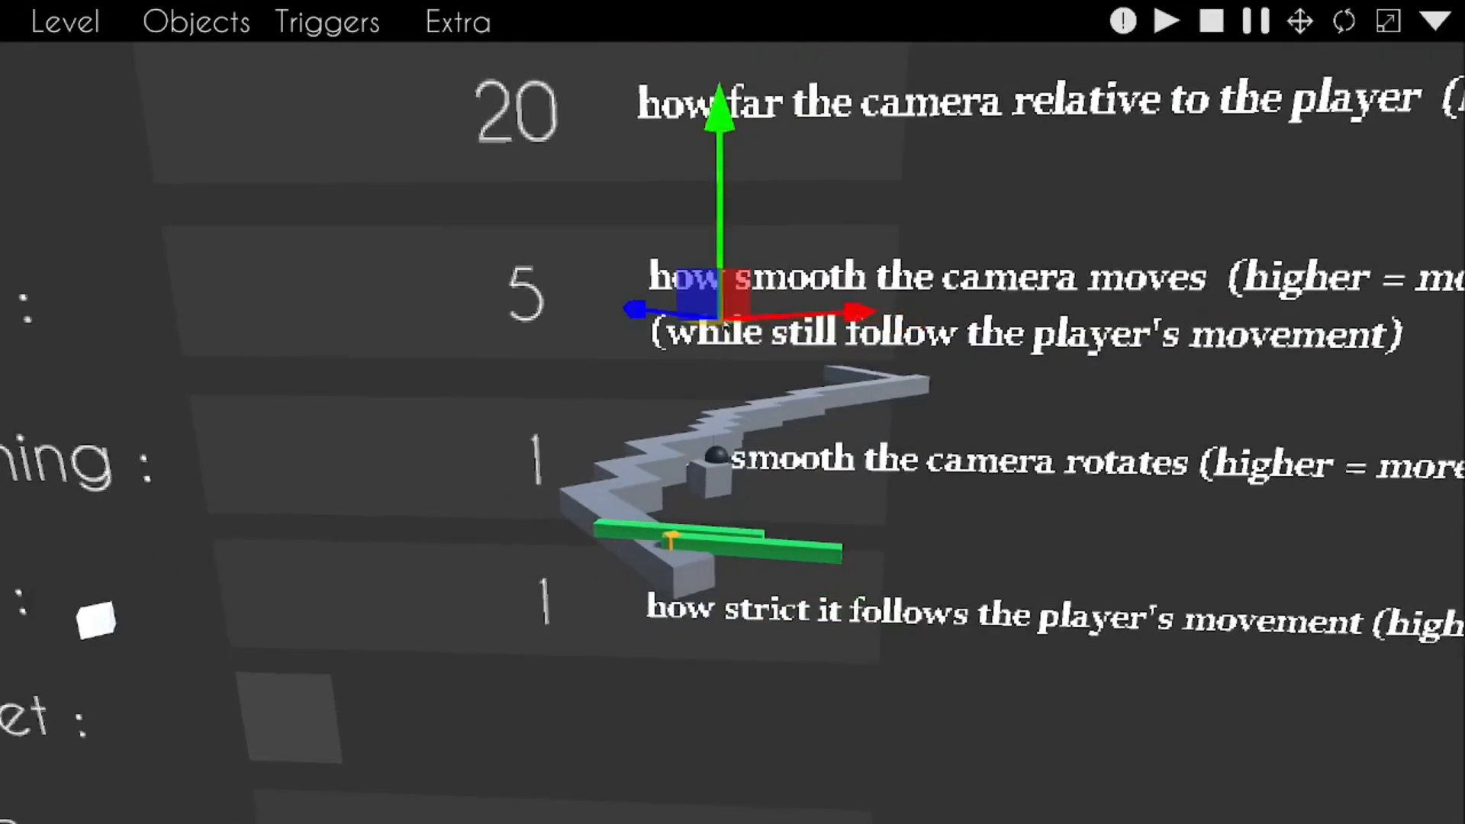
left_click_drag(711, 321, 734, 498)
right_click_drag(721, 492, 612, 460)
left_click(689, 526)
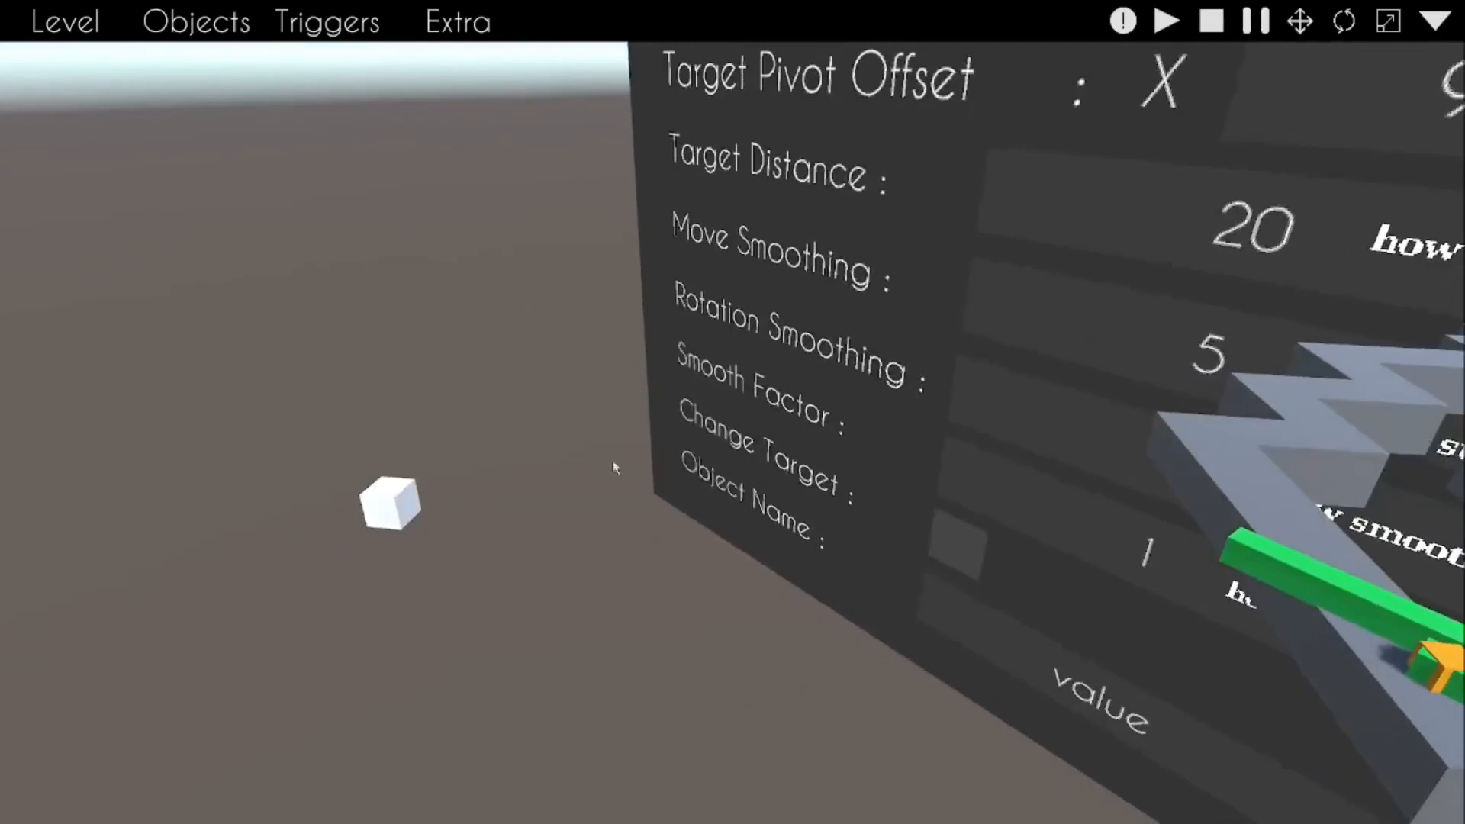
Step: Delete the white cube beside the board and both Camera triggers at the track's start
left_click(413, 514)
key("Delete")
right_click_drag(502, 551, 739, 426)
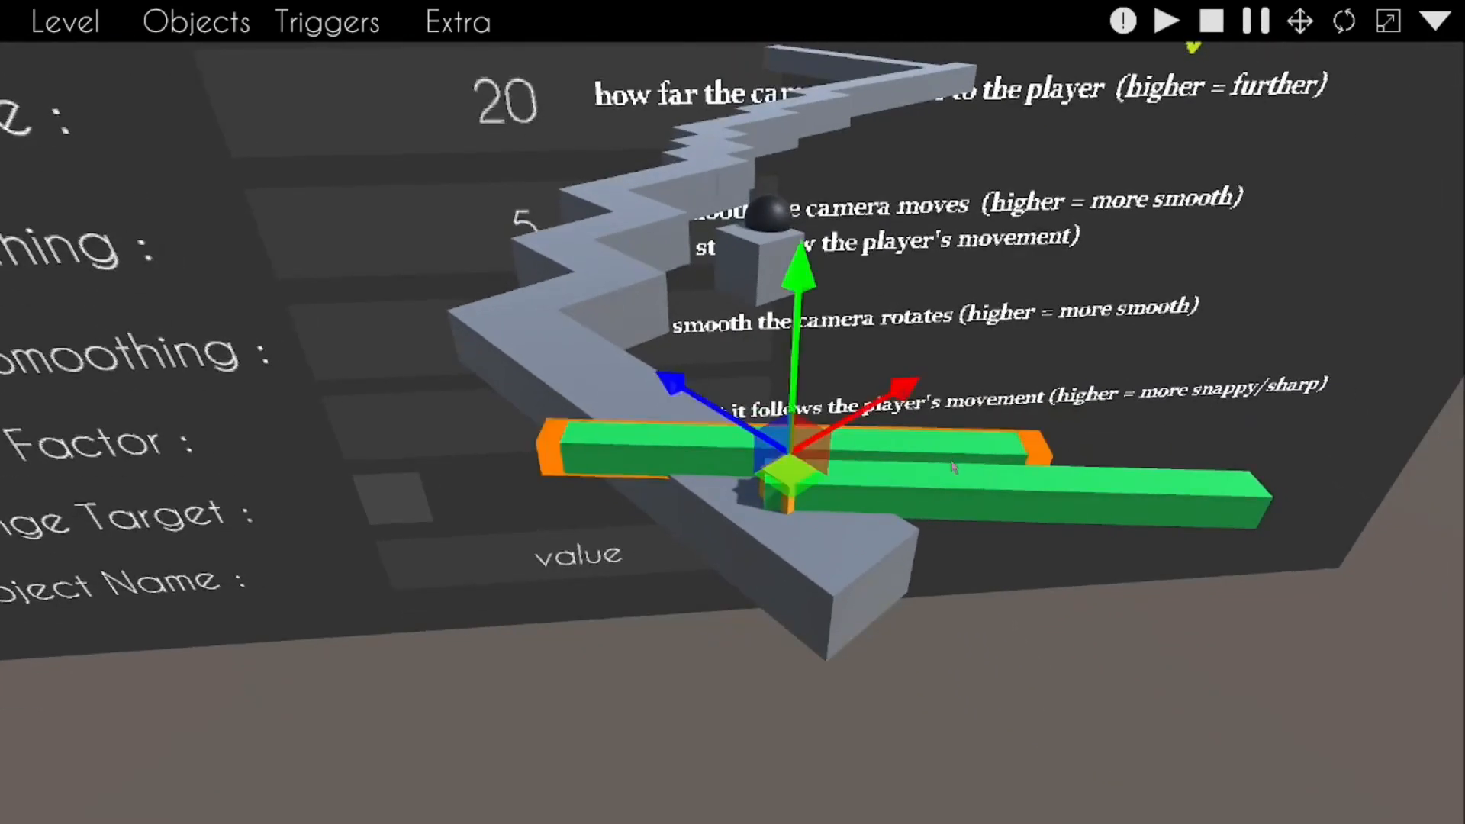
key("Delete")
key("Delete")
Step: Add a Jump trigger across the track's first segment, review its Amount setting and apply its settings
left_click(326, 22)
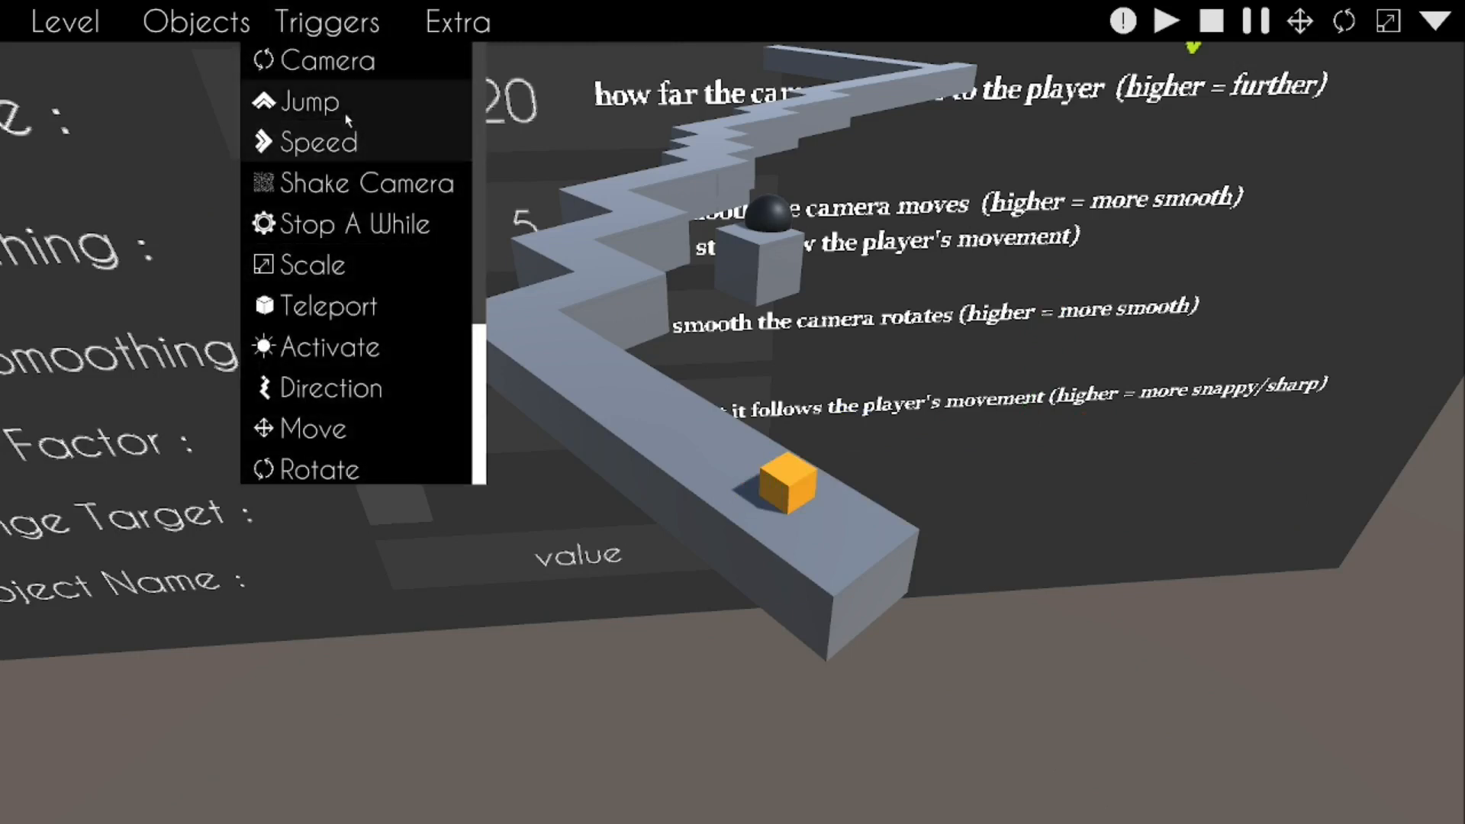
left_click(309, 101)
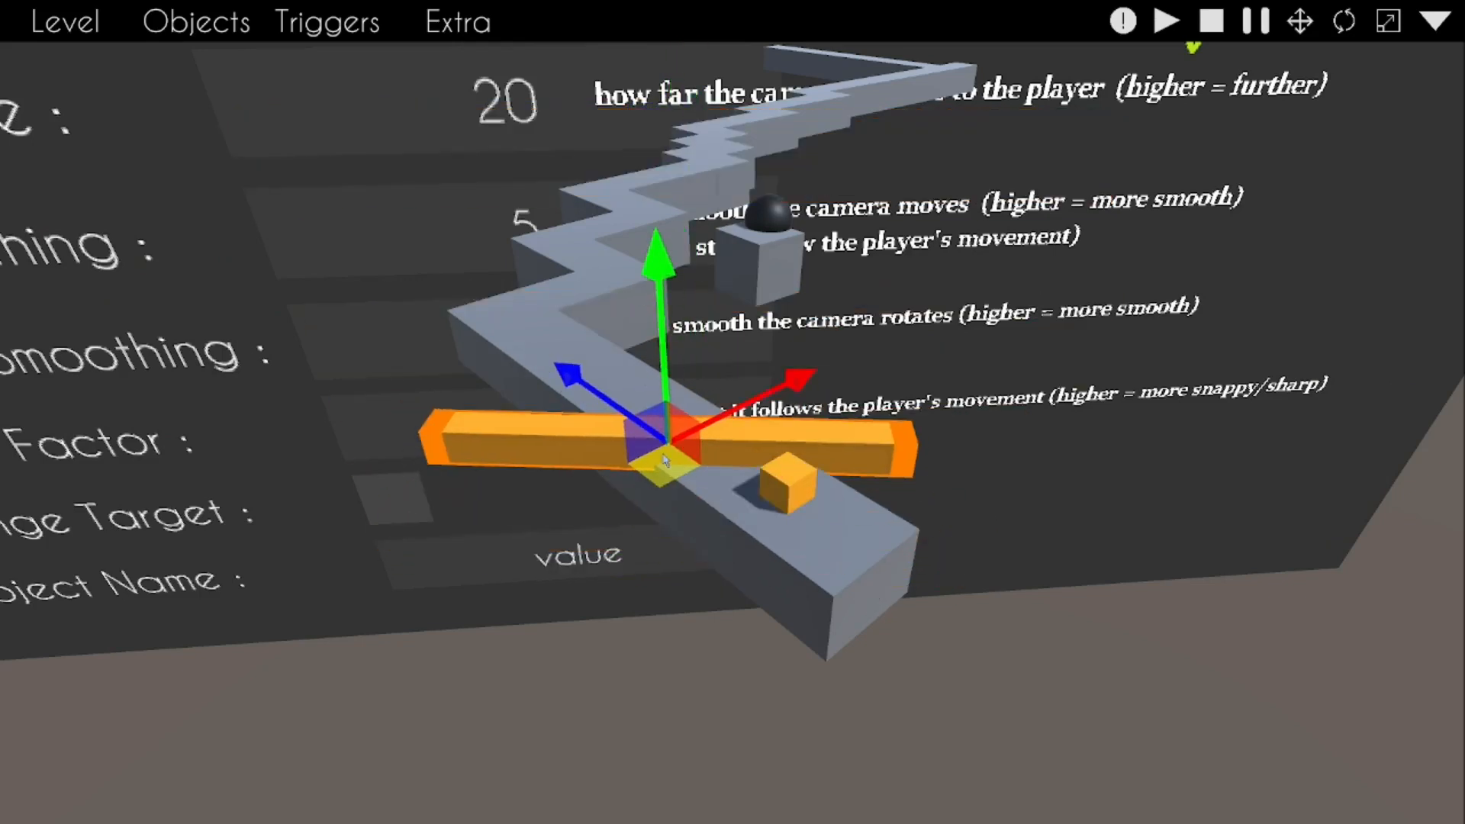
left_click(1438, 21)
left_click(1341, 696)
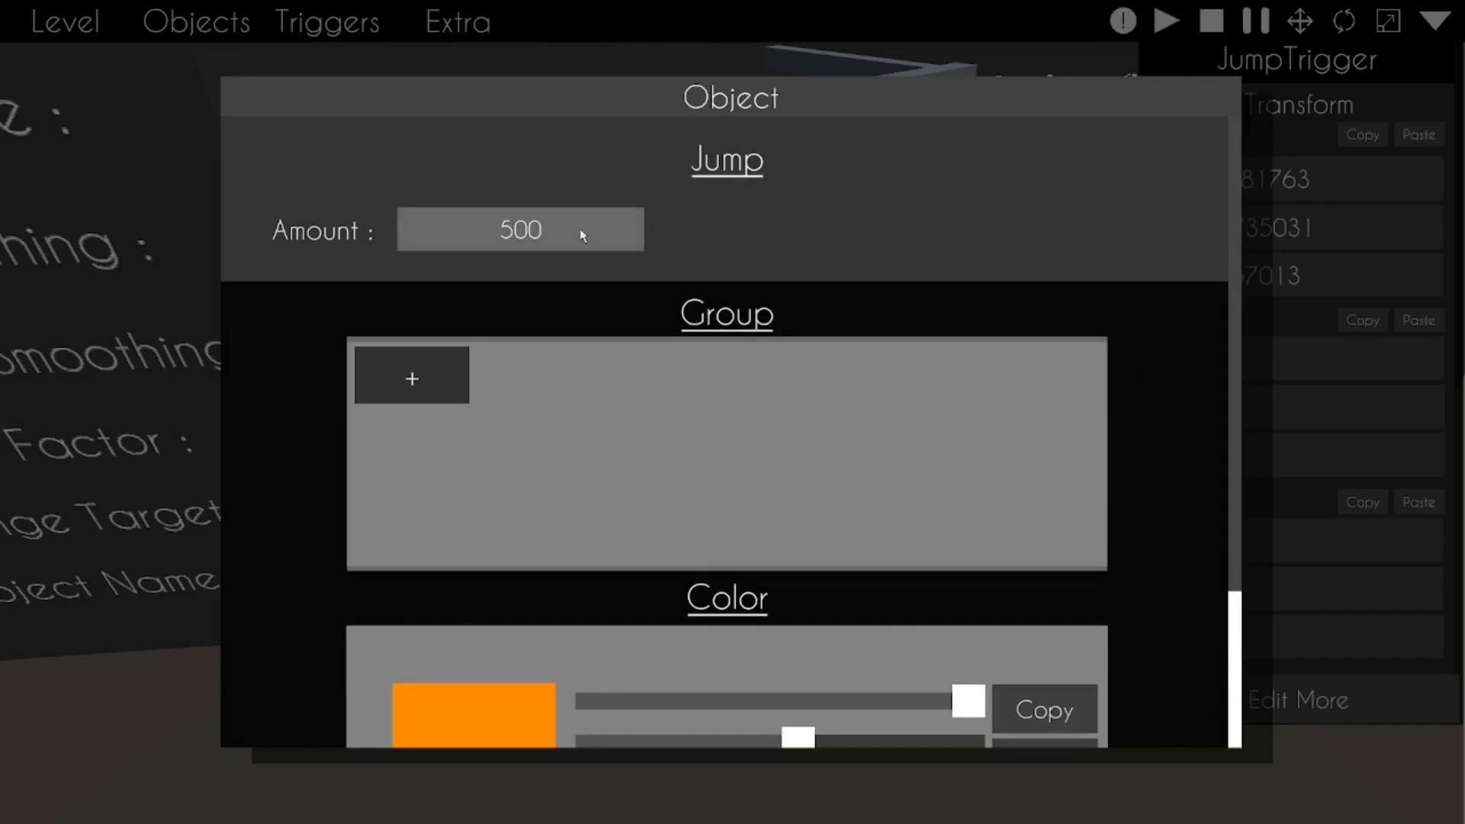
scroll(1182, 561, "down", 3)
scroll(1157, 503, "up", 3)
scroll(1158, 504, "down", 3)
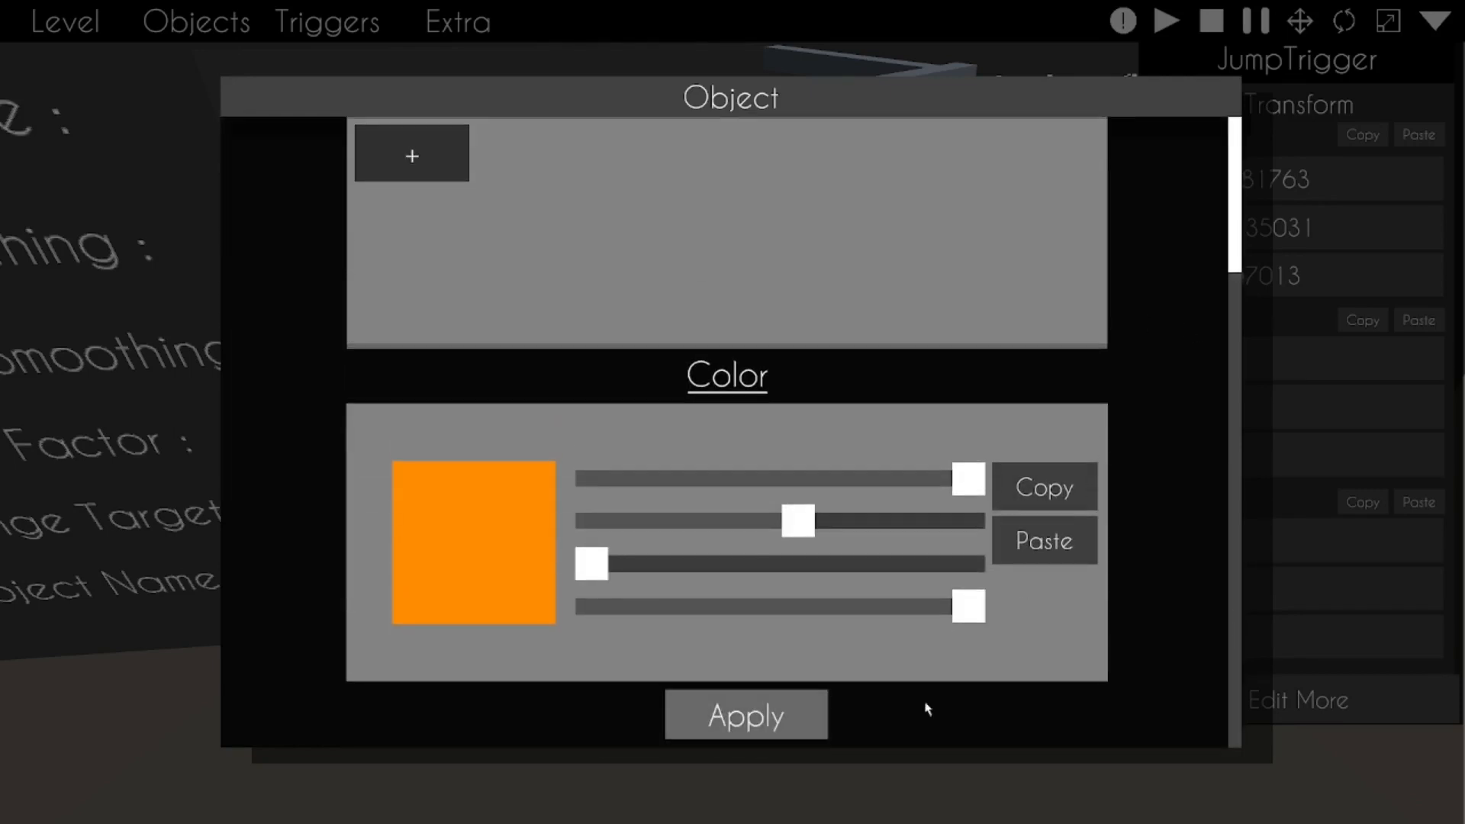
left_click(776, 719)
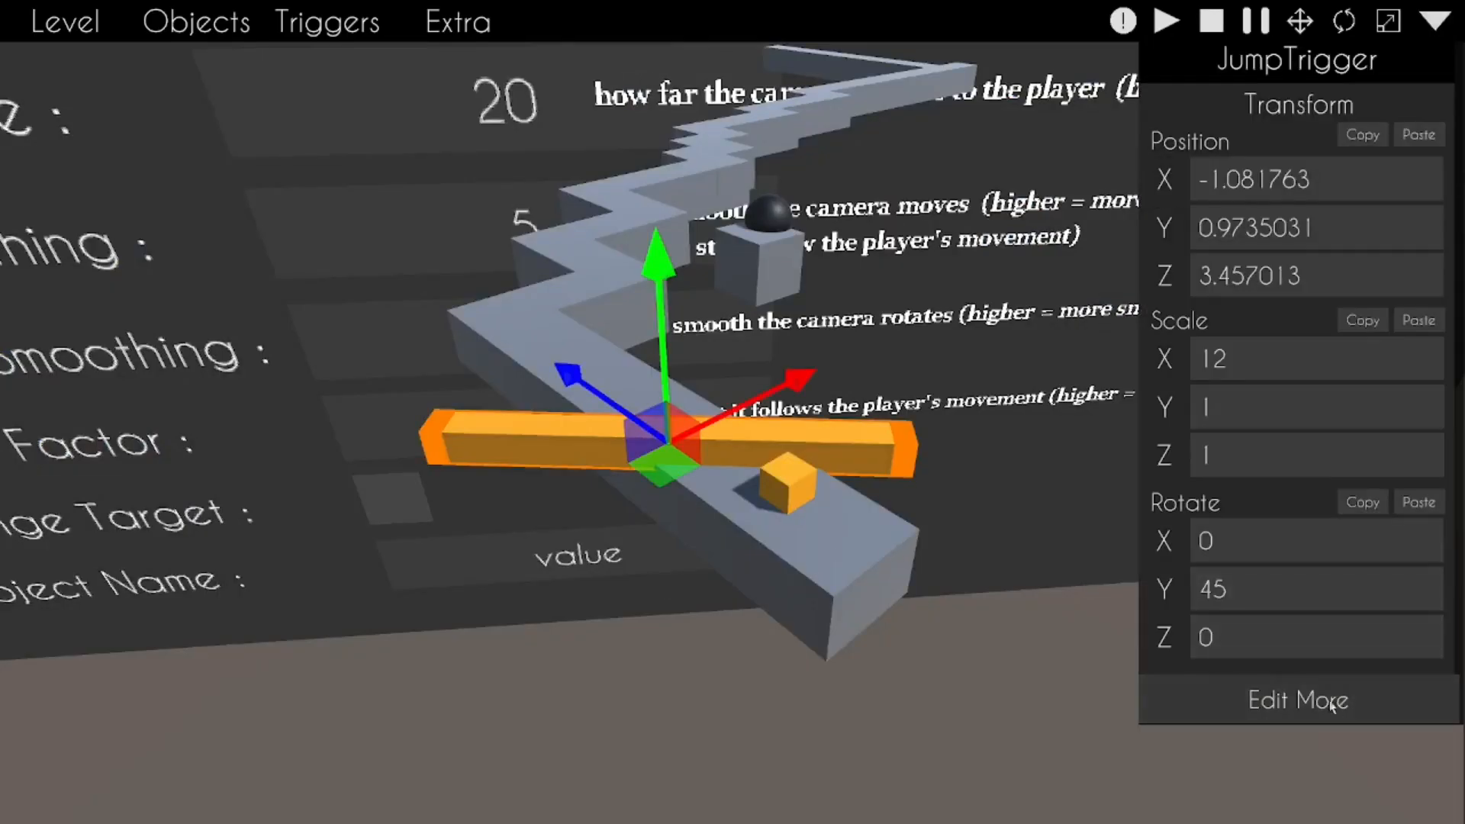
Step: Set the Jump trigger's Amount to 200 and apply it
left_click(1297, 700)
scroll(948, 497, "up", 2)
left_click(562, 245)
type("200")
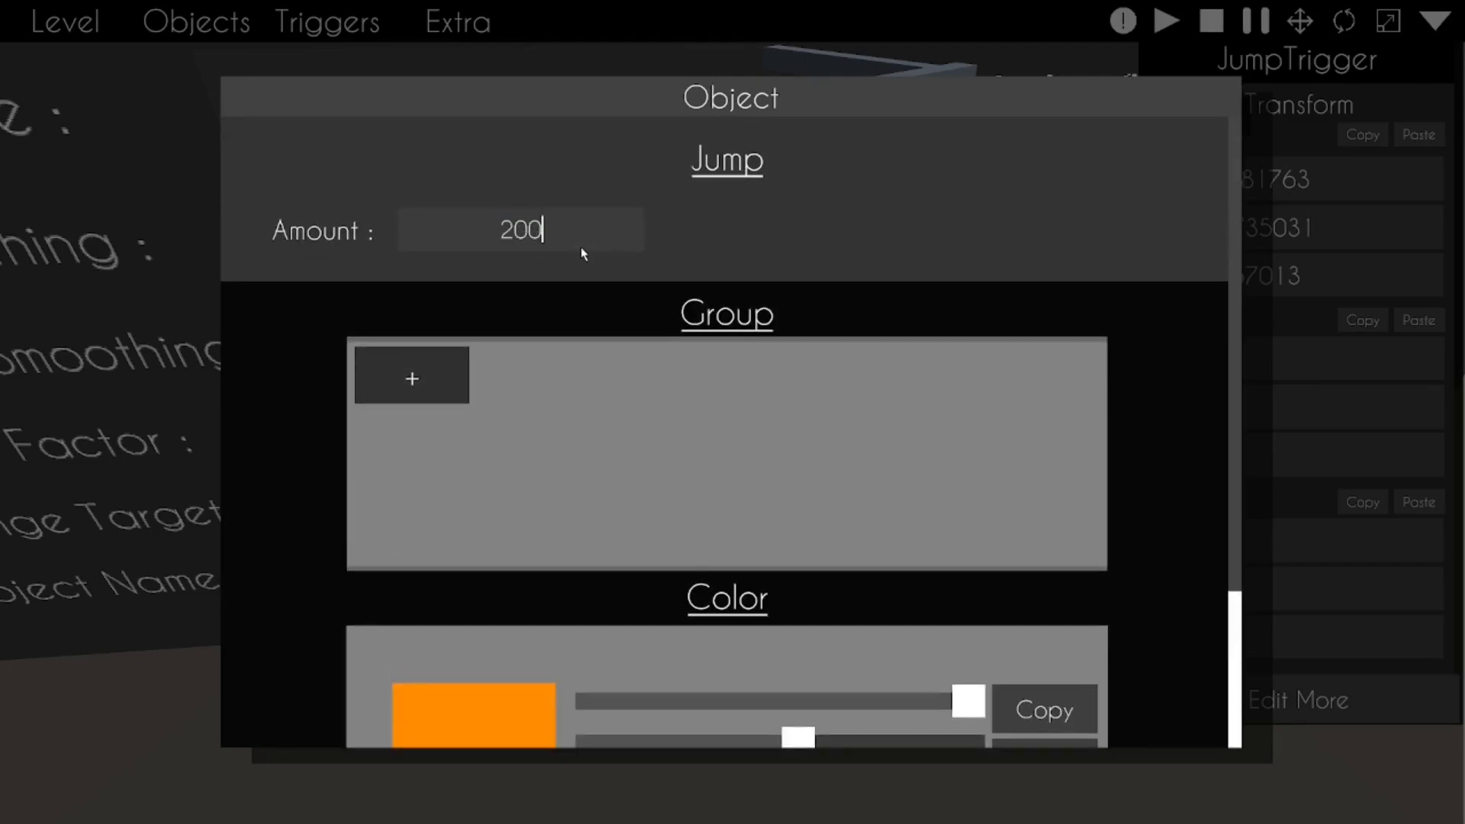
scroll(960, 523, "down", 3)
left_click(809, 696)
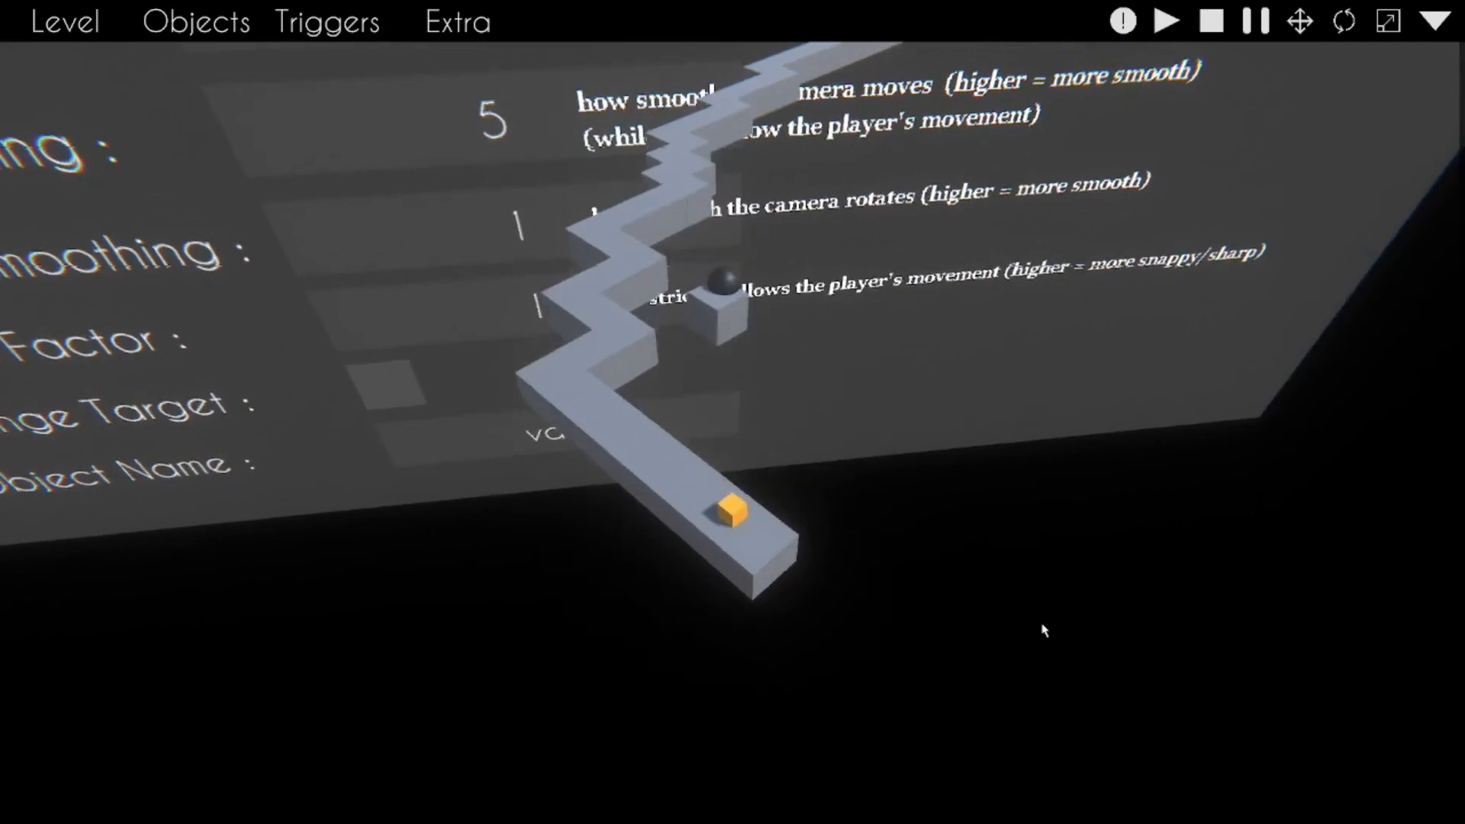
Step: Playtest the jump through the track's first corners, end the test and delete the Jump trigger
left_click(1036, 622)
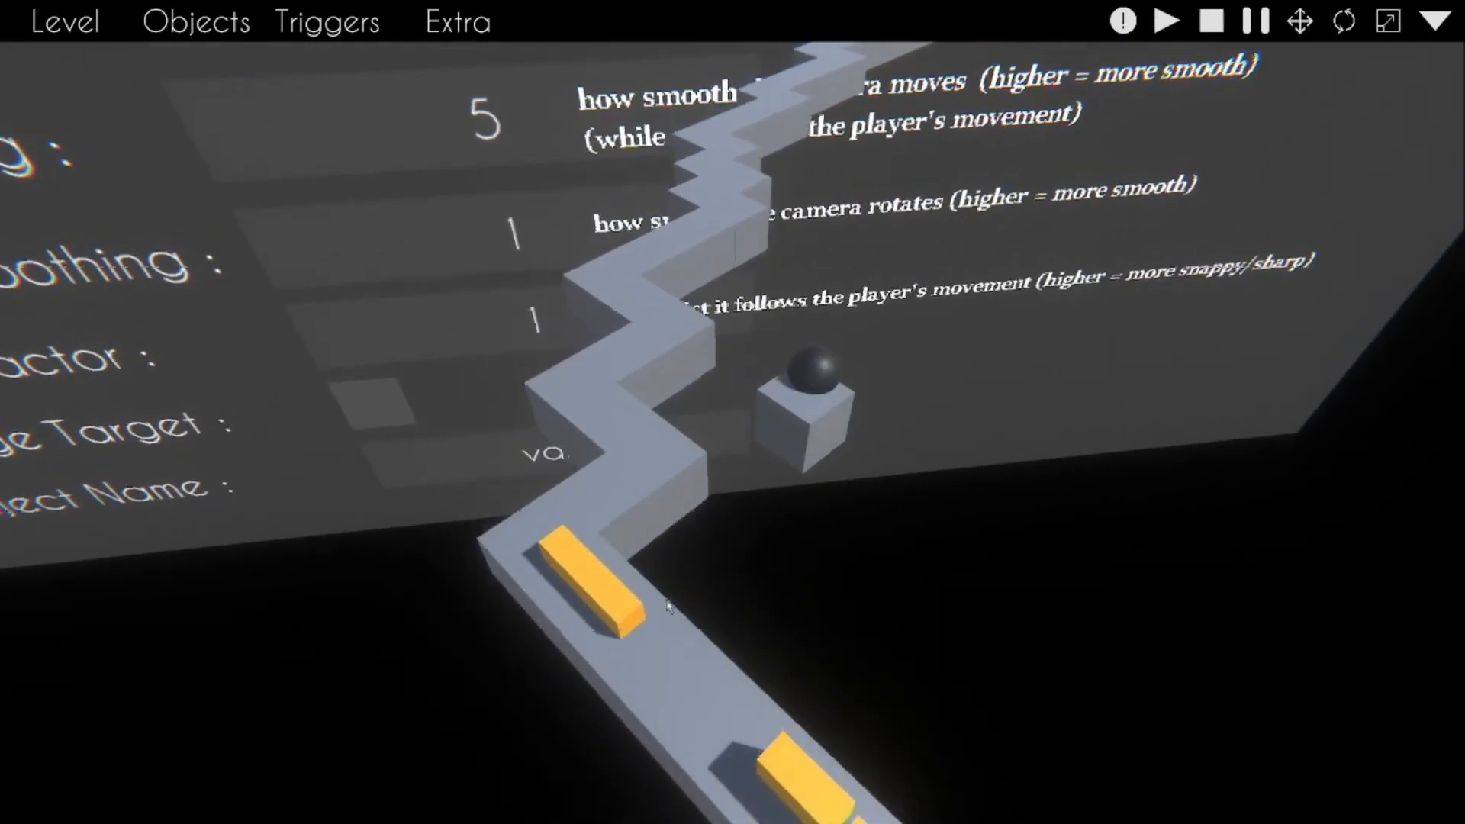
left_click(666, 600)
left_click(668, 599)
left_click(670, 598)
key("Escape")
left_click(640, 463)
key("Delete")
Step: Place a Stop A While trigger across the track's first segment, reposition it ahead of the player, and delete it
left_click(327, 22)
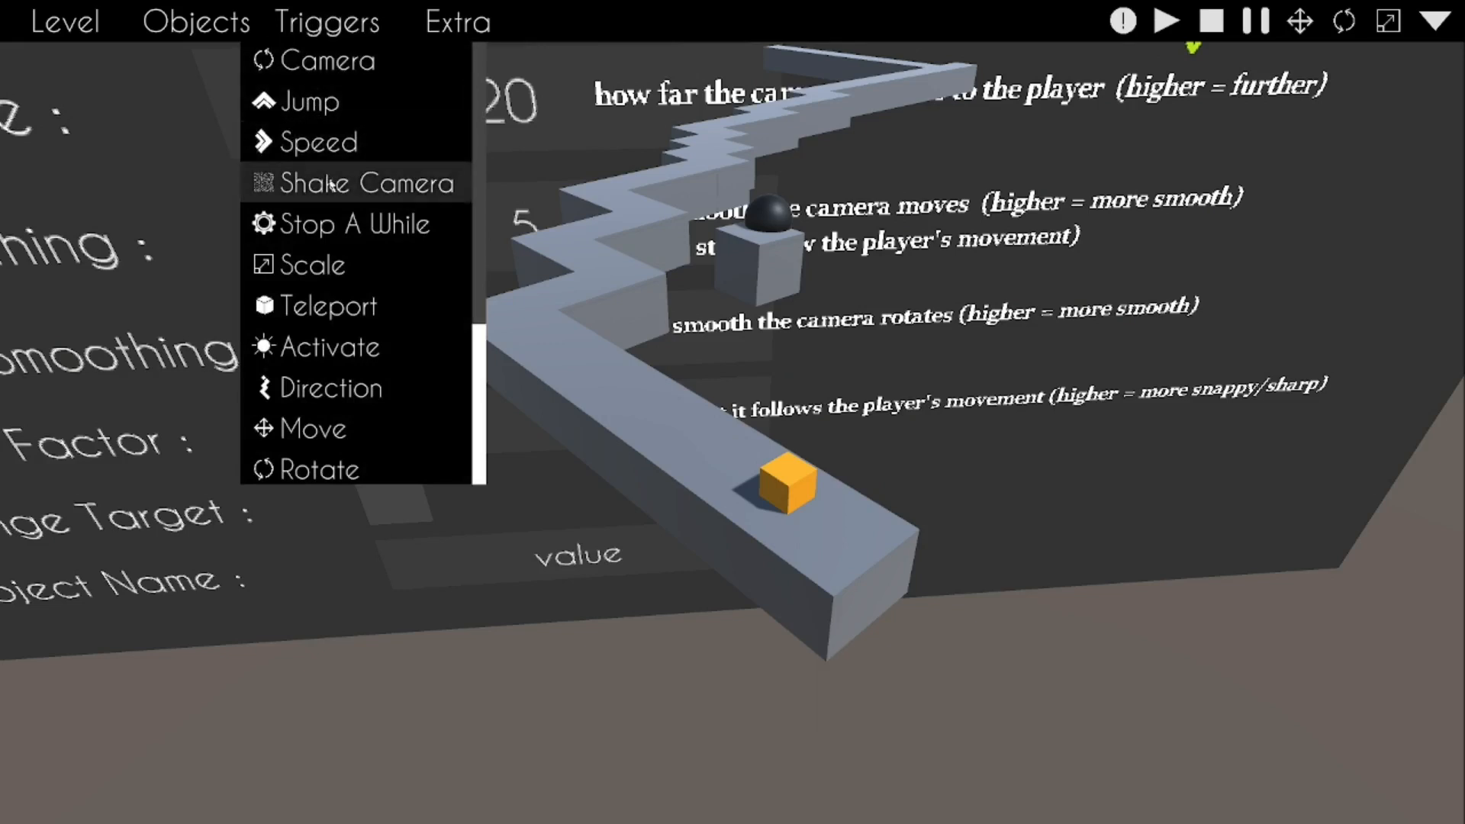
left_click(353, 33)
right_click_drag(366, 137, 389, 114)
left_click(321, 34)
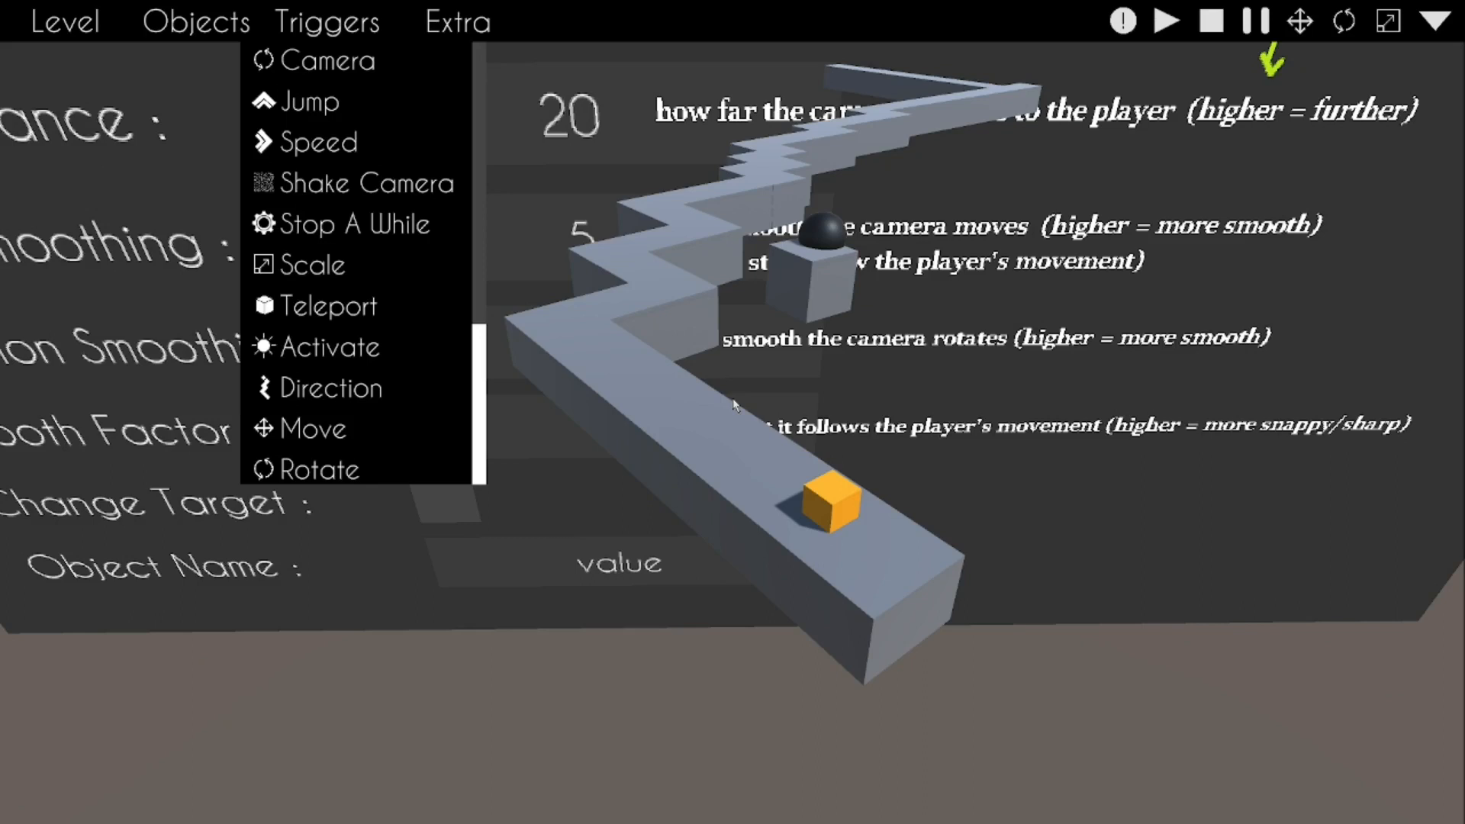
right_click_drag(799, 360, 735, 411)
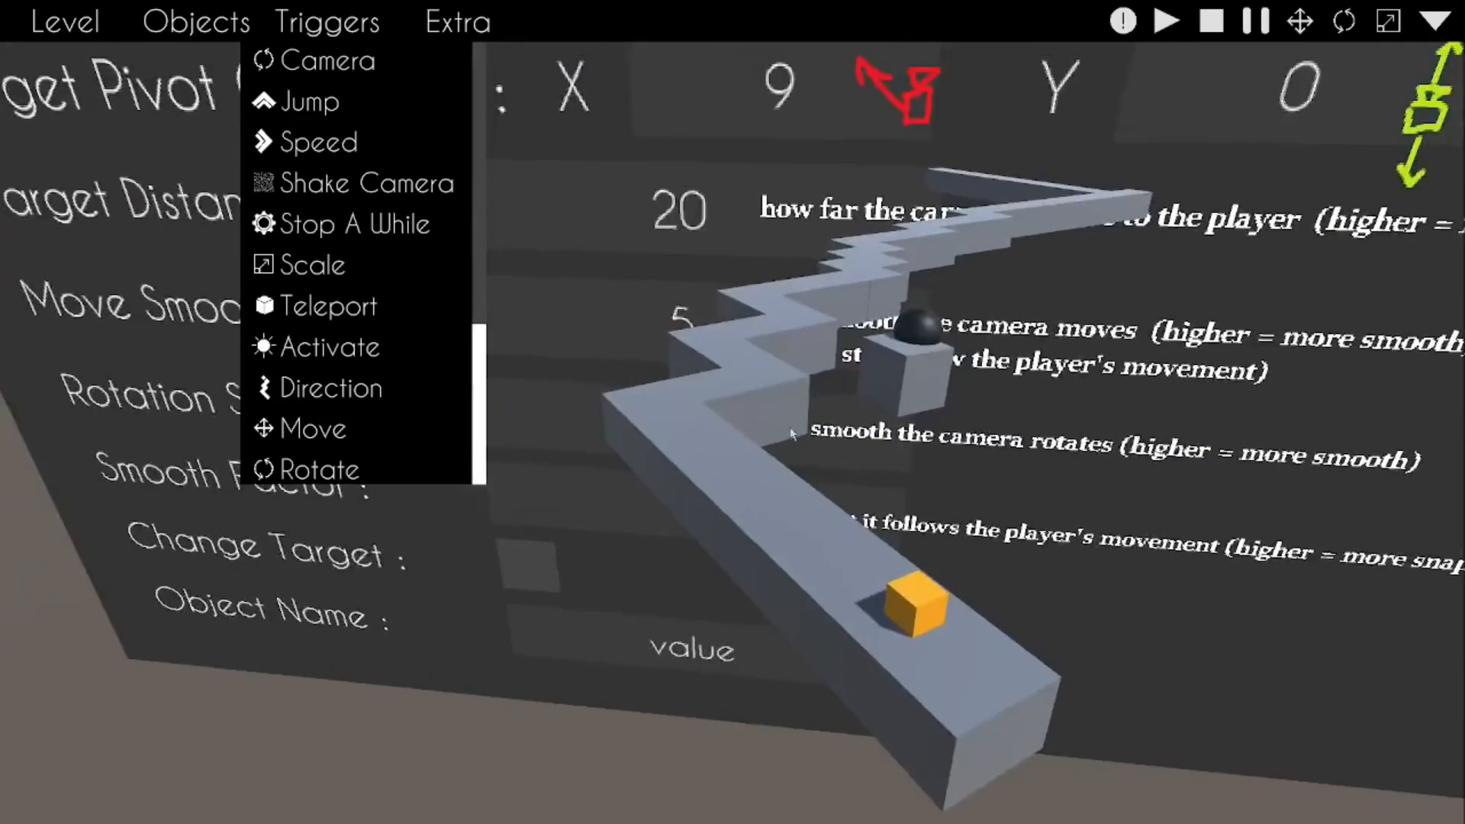
left_click(376, 240)
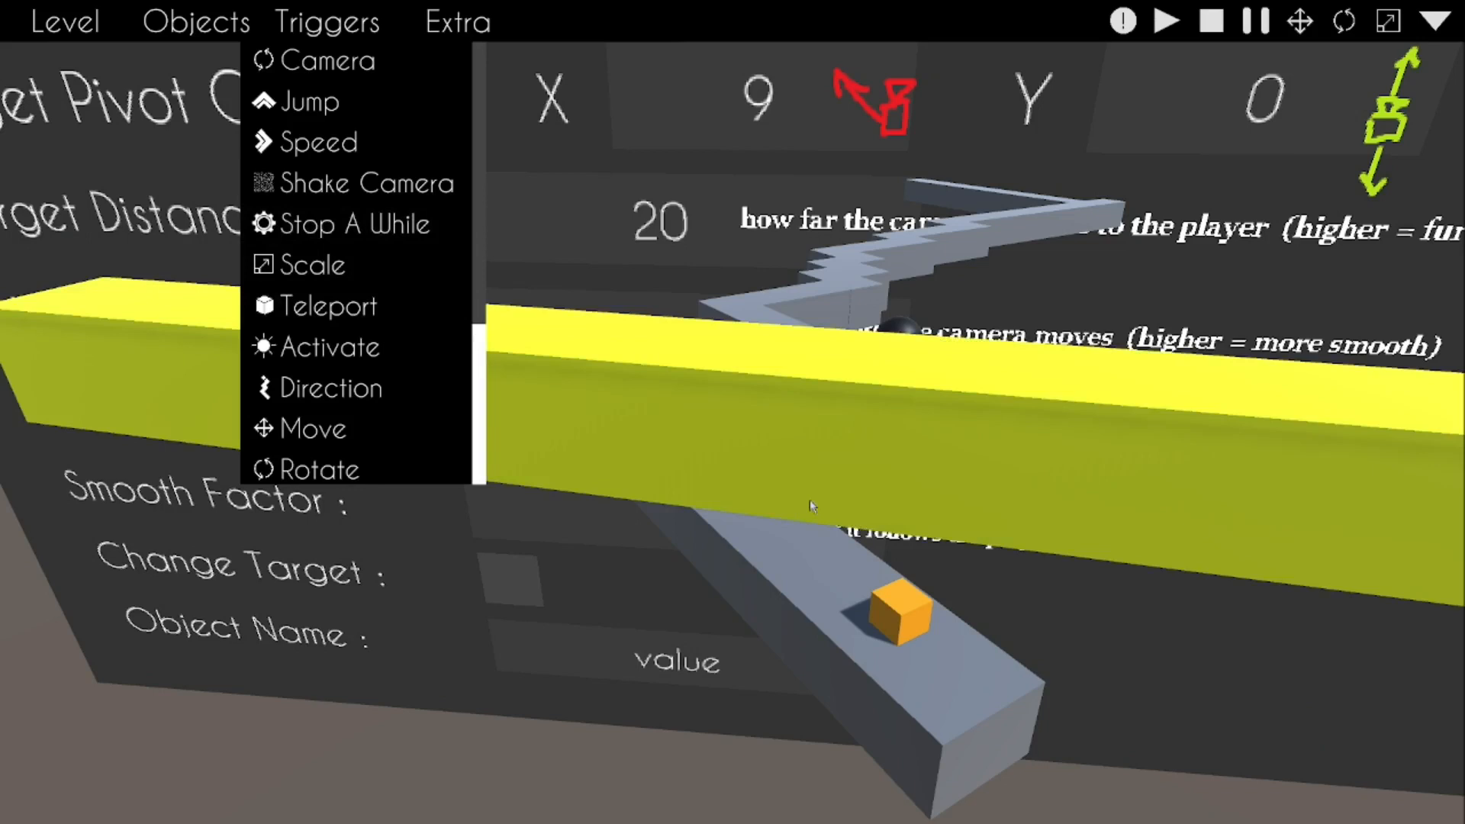
left_click(794, 416)
left_click_drag(860, 492, 828, 700)
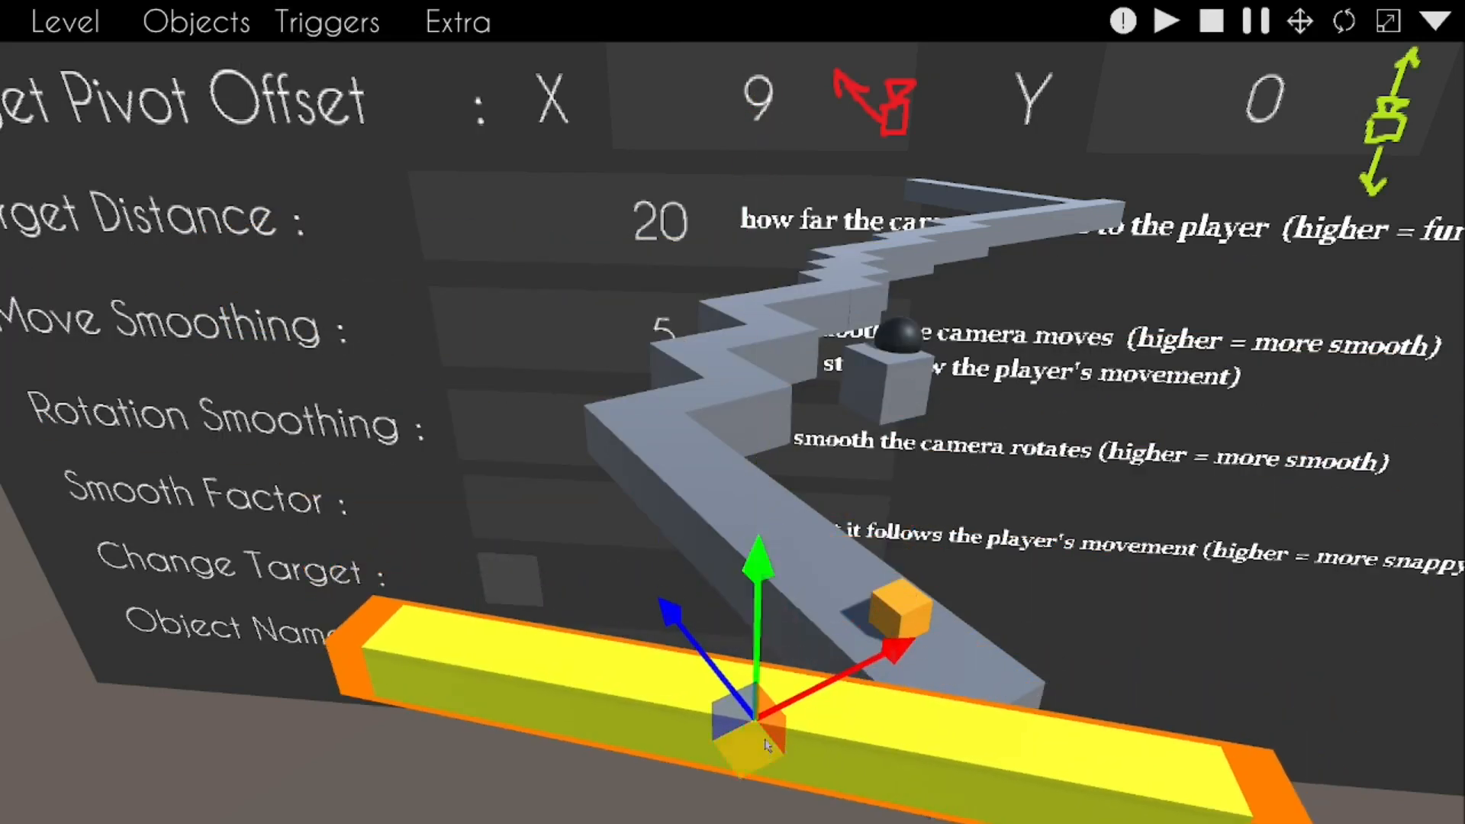
left_click_drag(766, 746, 782, 510)
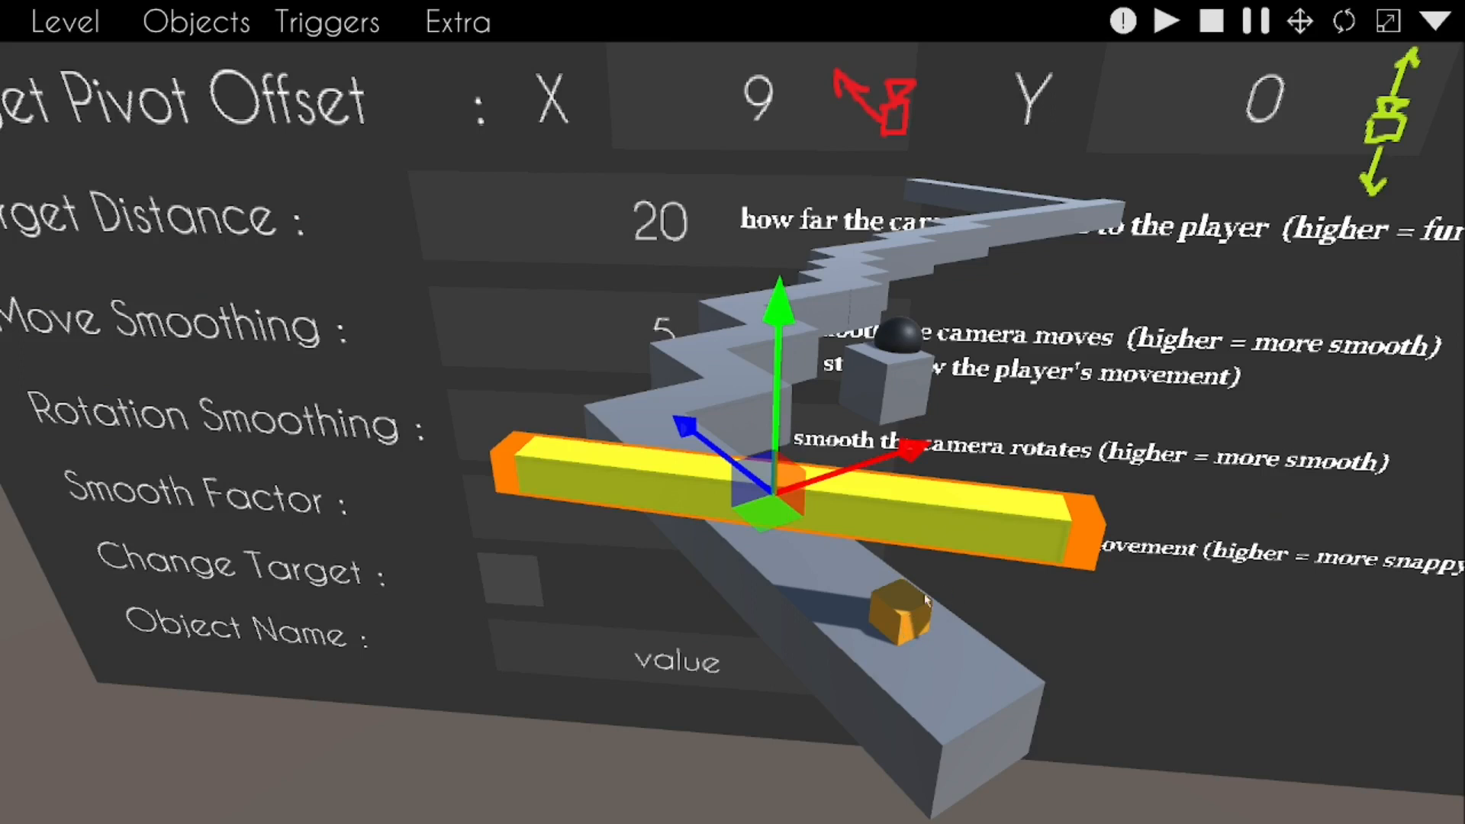
key("Delete")
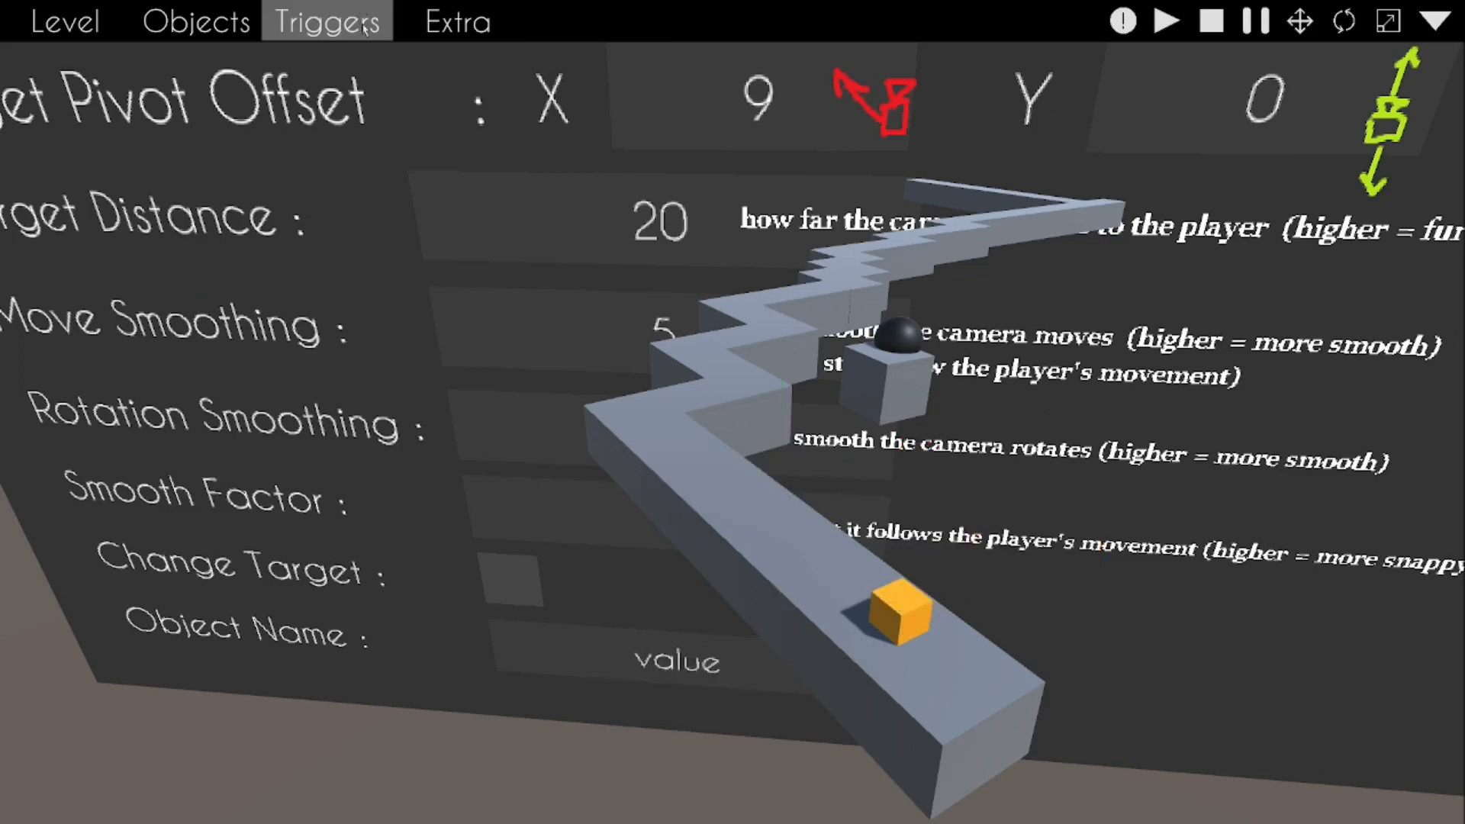
Step: Examine the list of available triggers, from Camera and Jump down to FOV, Color and Clear Tails
left_click(365, 28)
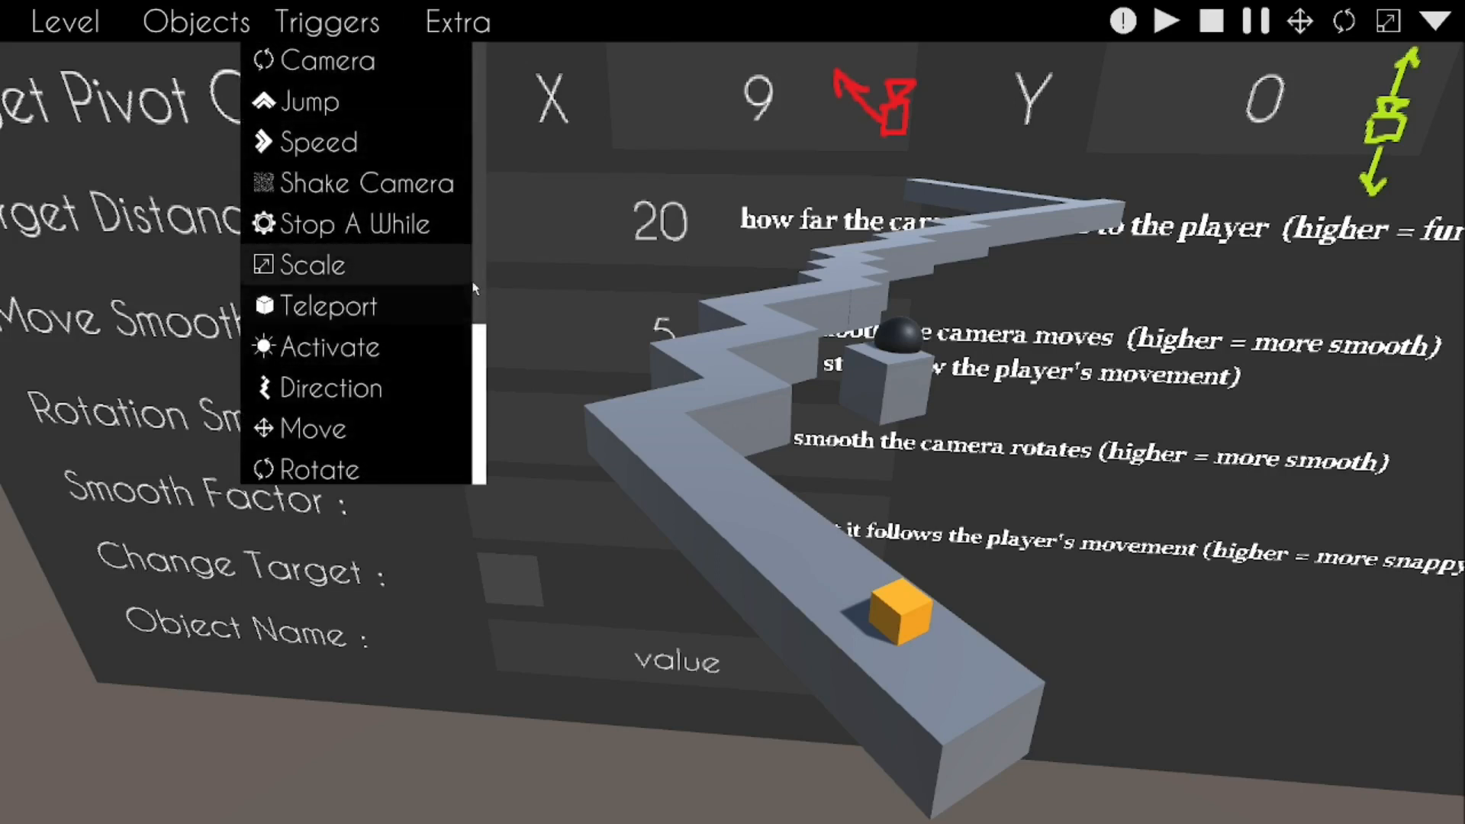
scroll(482, 244, "down", 1)
scroll(482, 314, "down", 3)
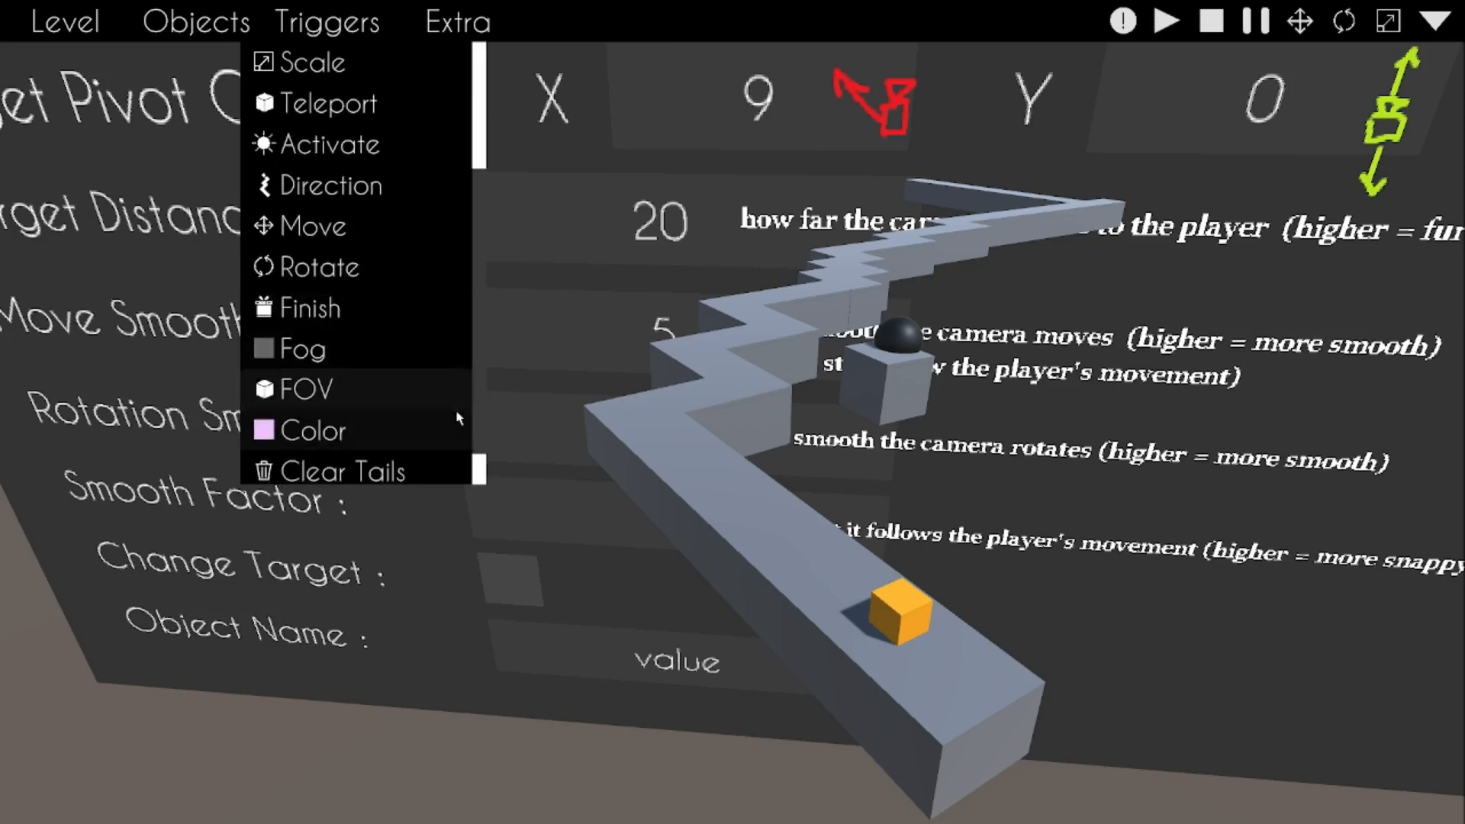
scroll(490, 325, "up", 2)
scroll(490, 325, "up", 1)
right_click_drag(537, 668, 713, 412)
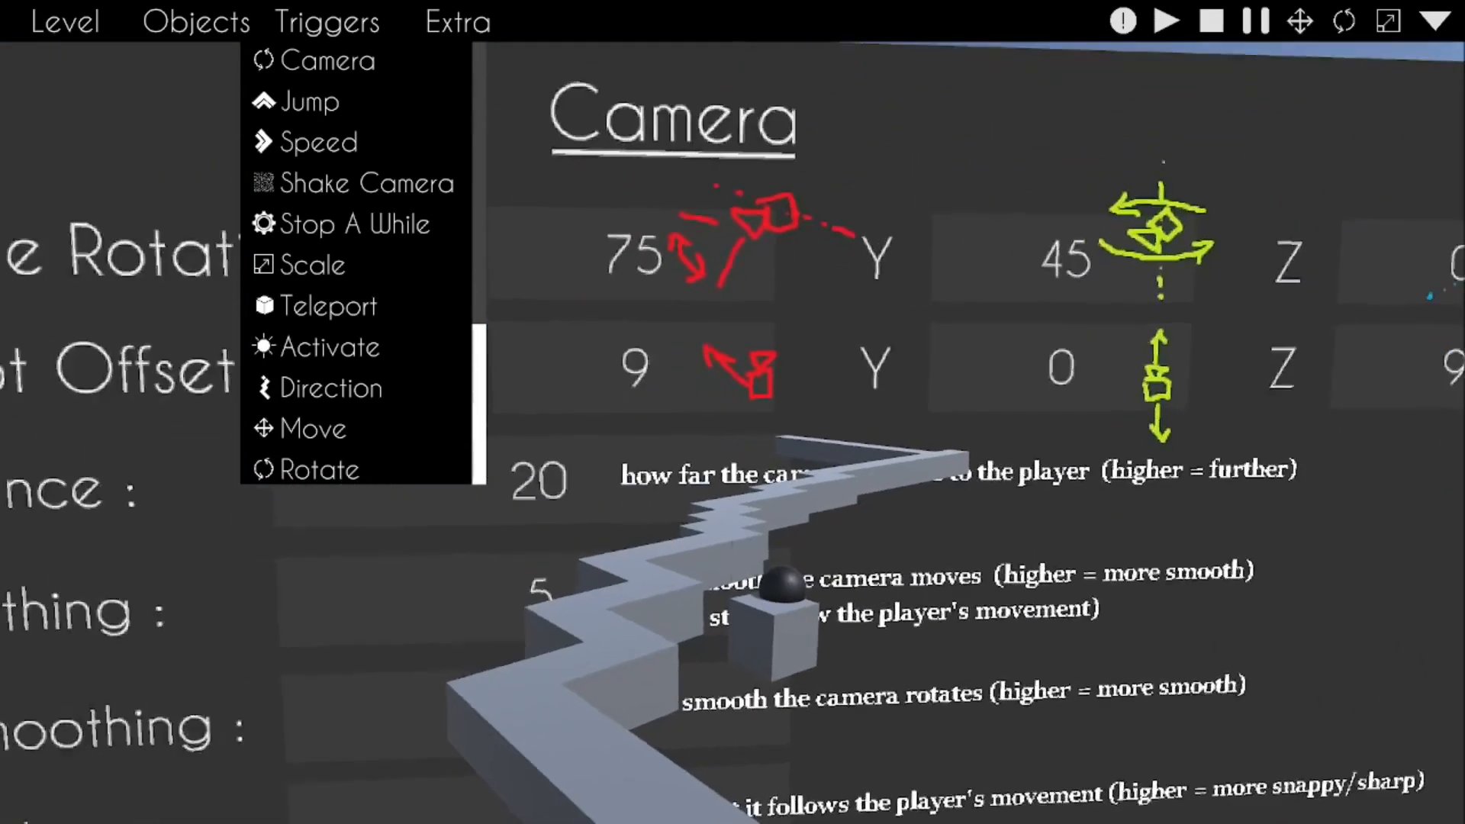
Step: Select the track's first block and open its transform properties
left_click(1429, 31)
right_click_drag(1033, 323, 859, 674)
left_click(930, 649)
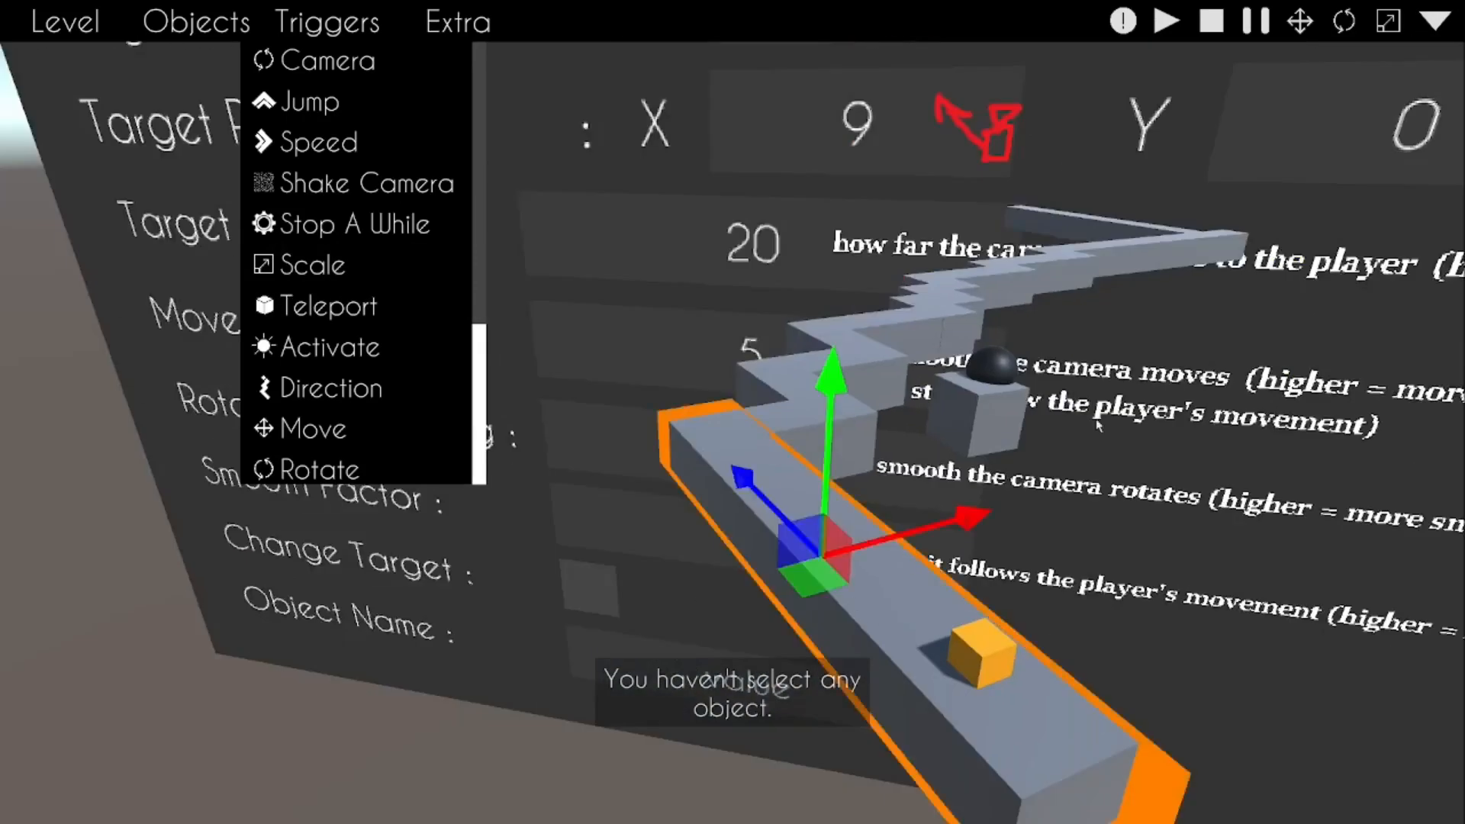
left_click(1430, 30)
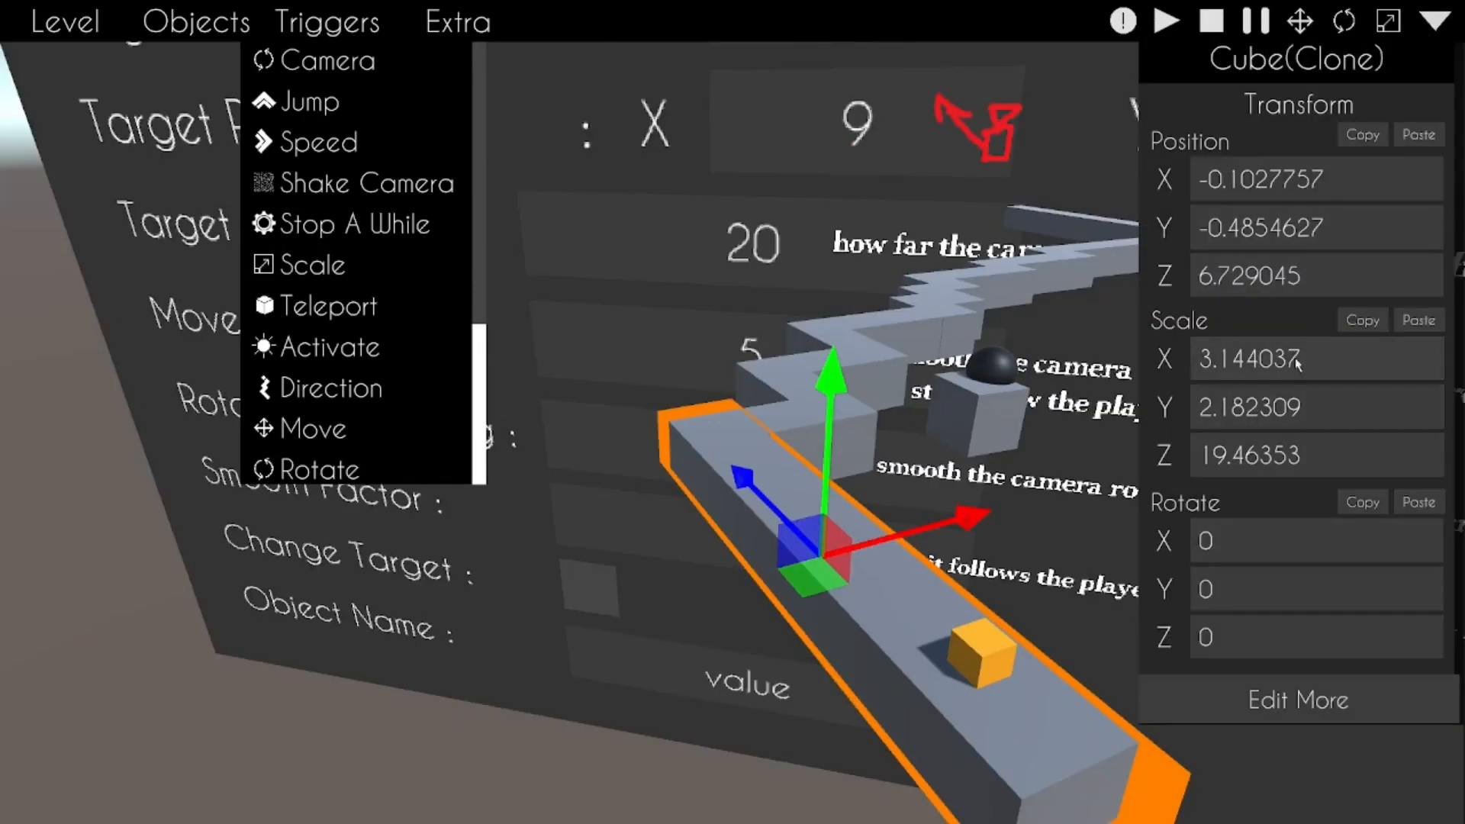
Step: Close the block's transform properties and review the available trigger types from Camera down to FOV
left_click(1433, 23)
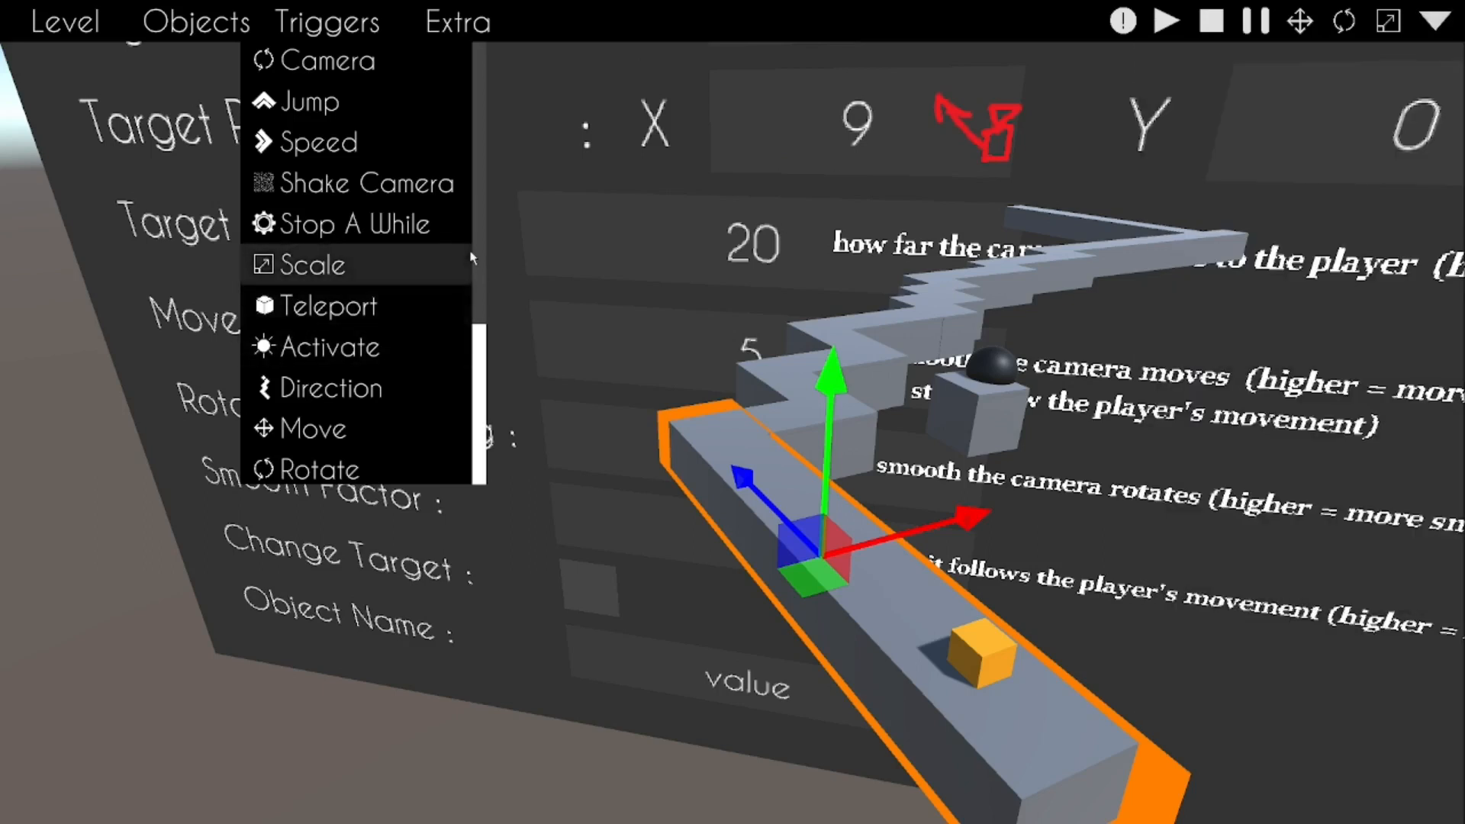
scroll(475, 267, "down", 1)
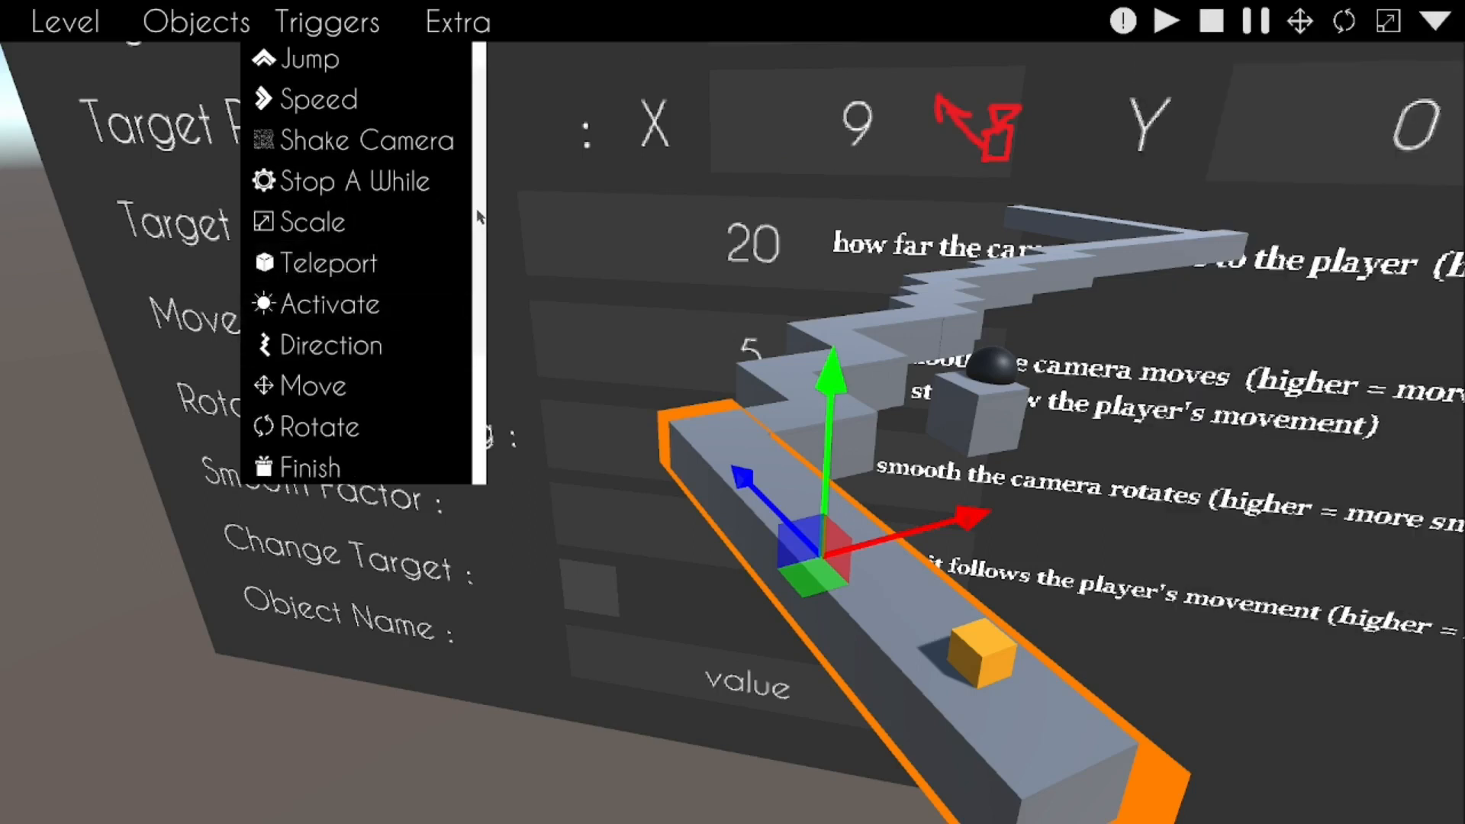
scroll(478, 216, "down", 1)
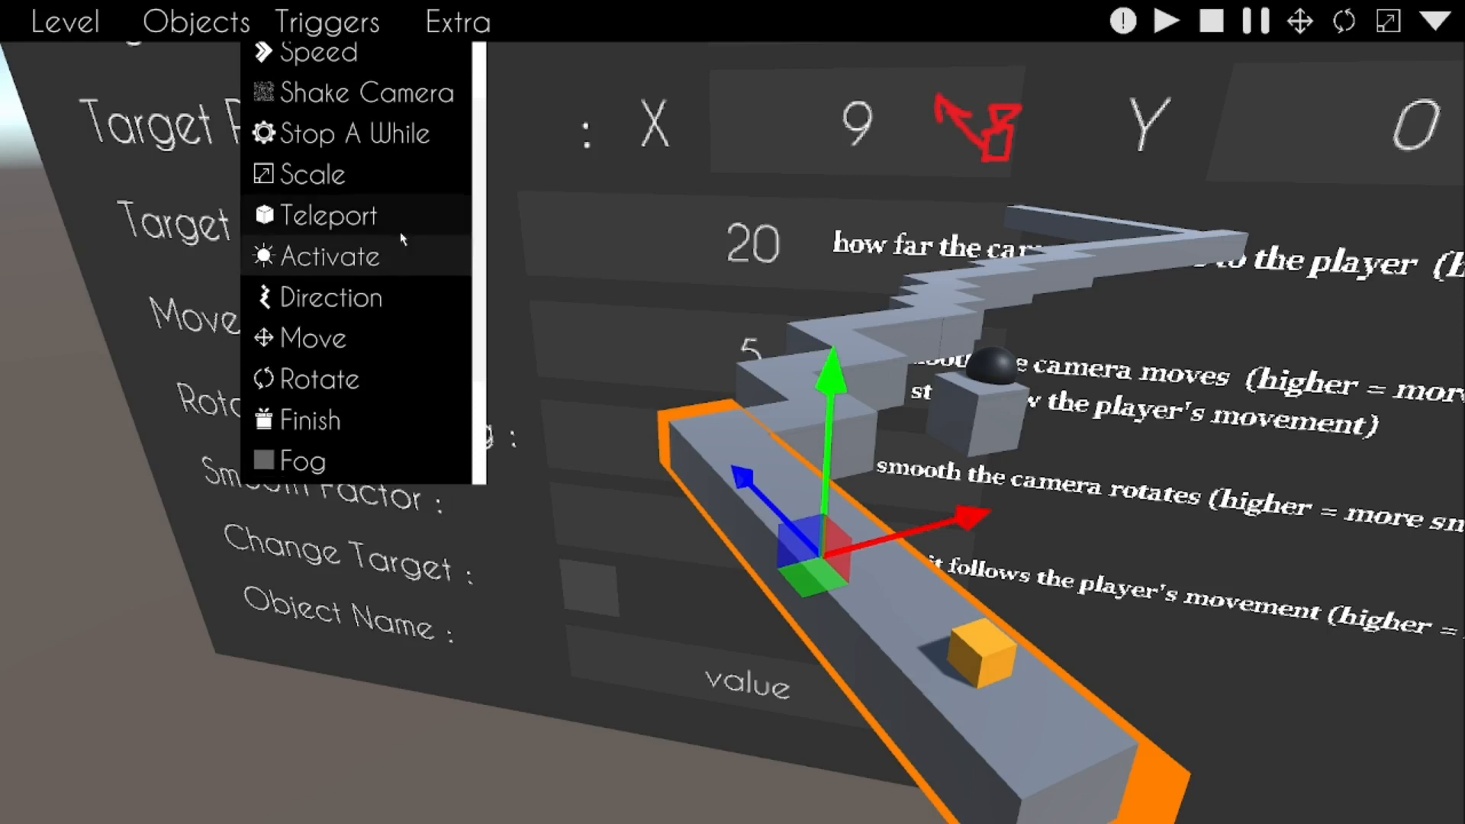
scroll(482, 204, "down", 1)
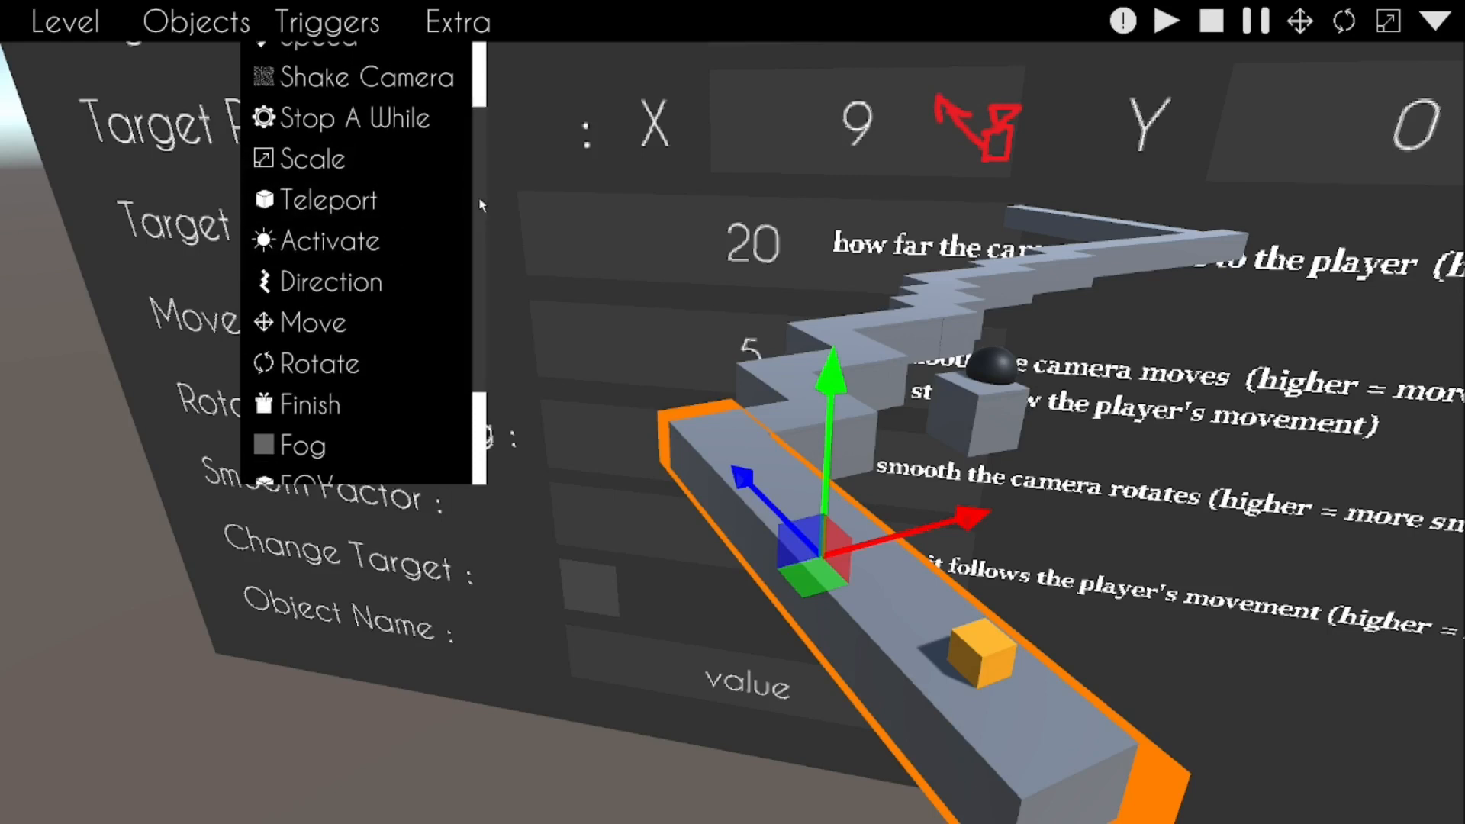
scroll(481, 206, "down", 1)
scroll(475, 212, "down", 2)
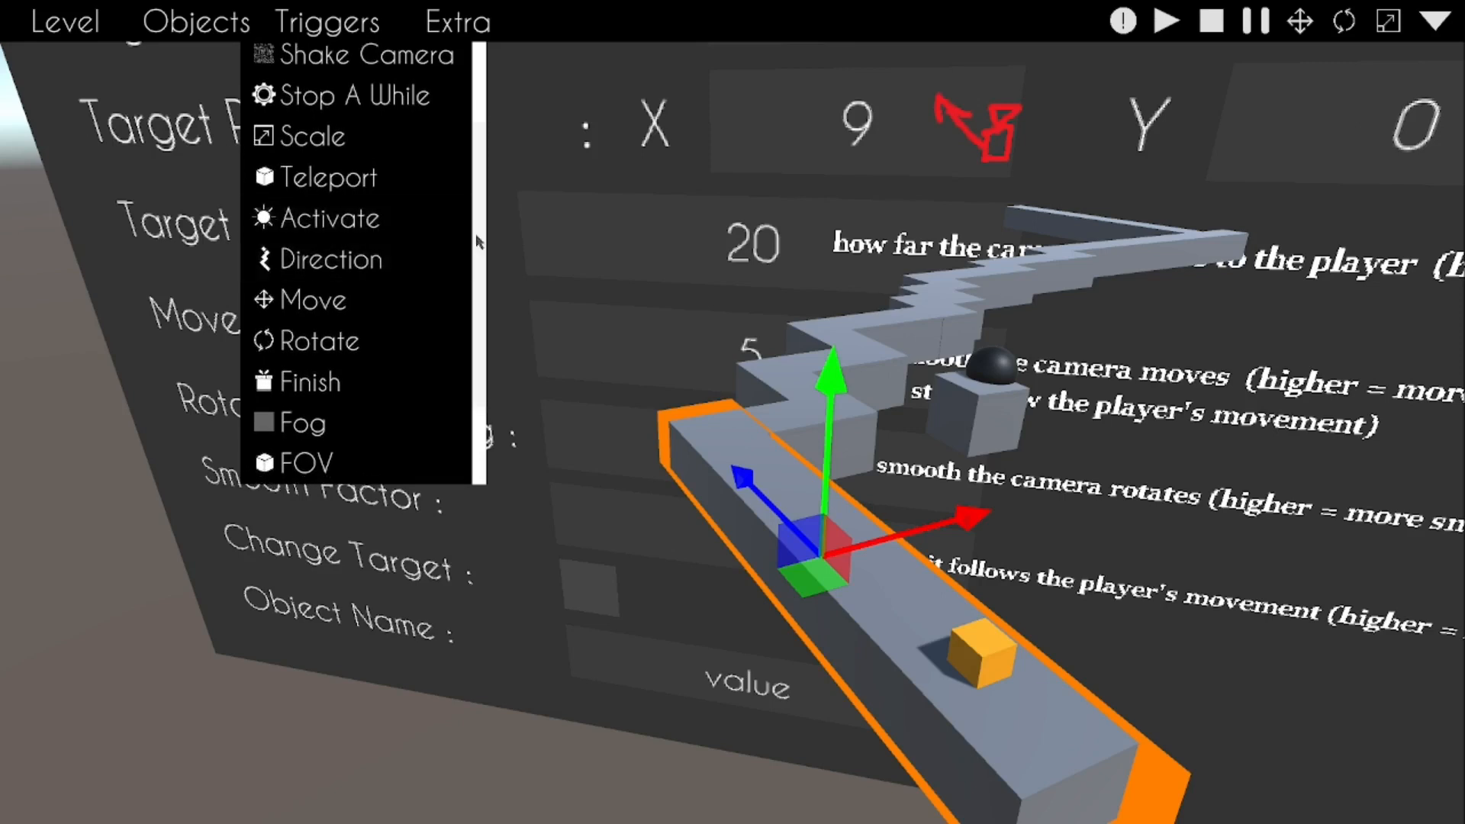
scroll(481, 143, "up", 5)
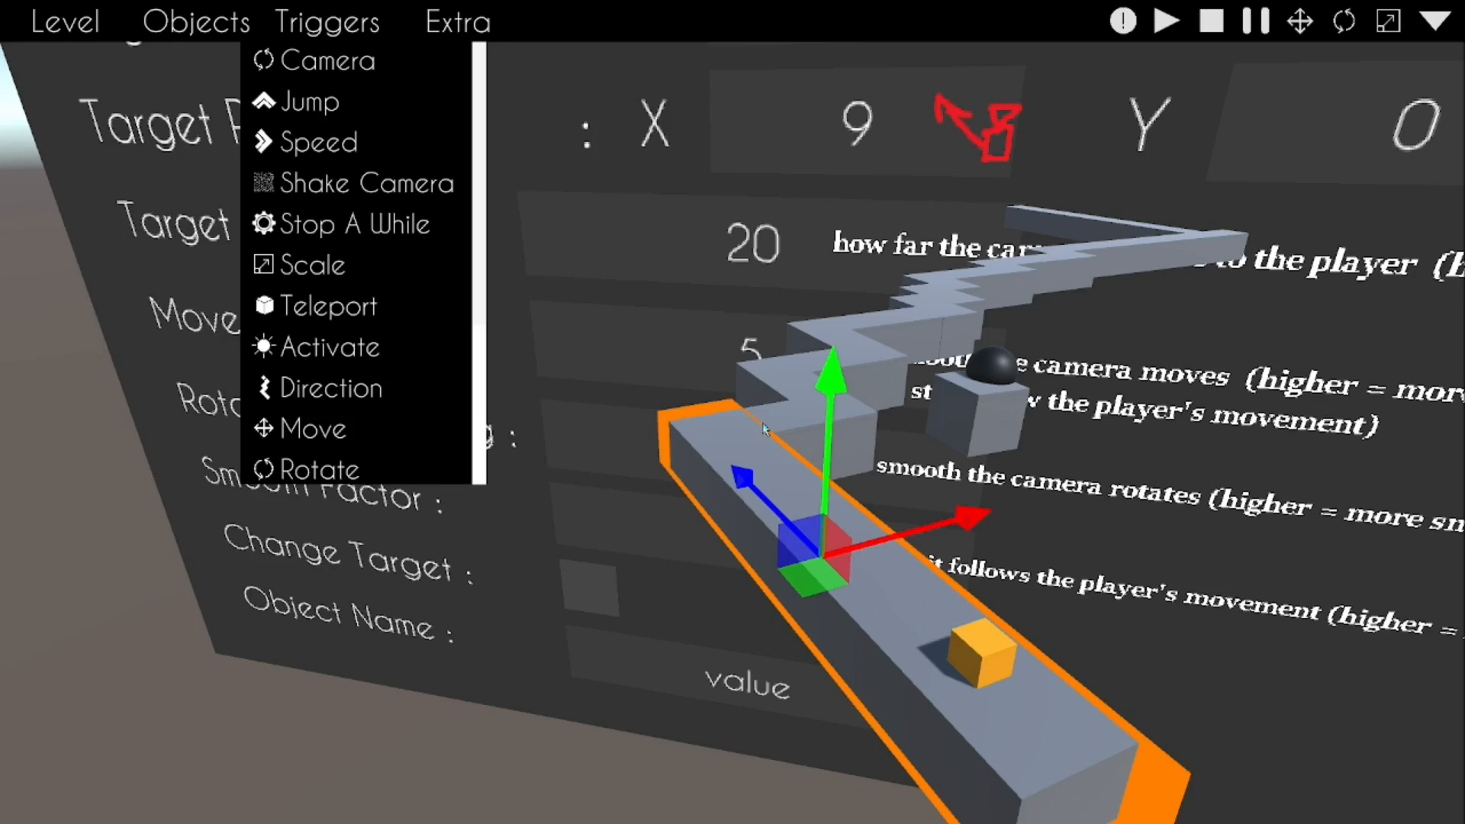
Step: Add a Jump trigger to the level and assign it to group 2 in its object settings
left_click(359, 103)
left_click(1180, 524)
left_click(1421, 27)
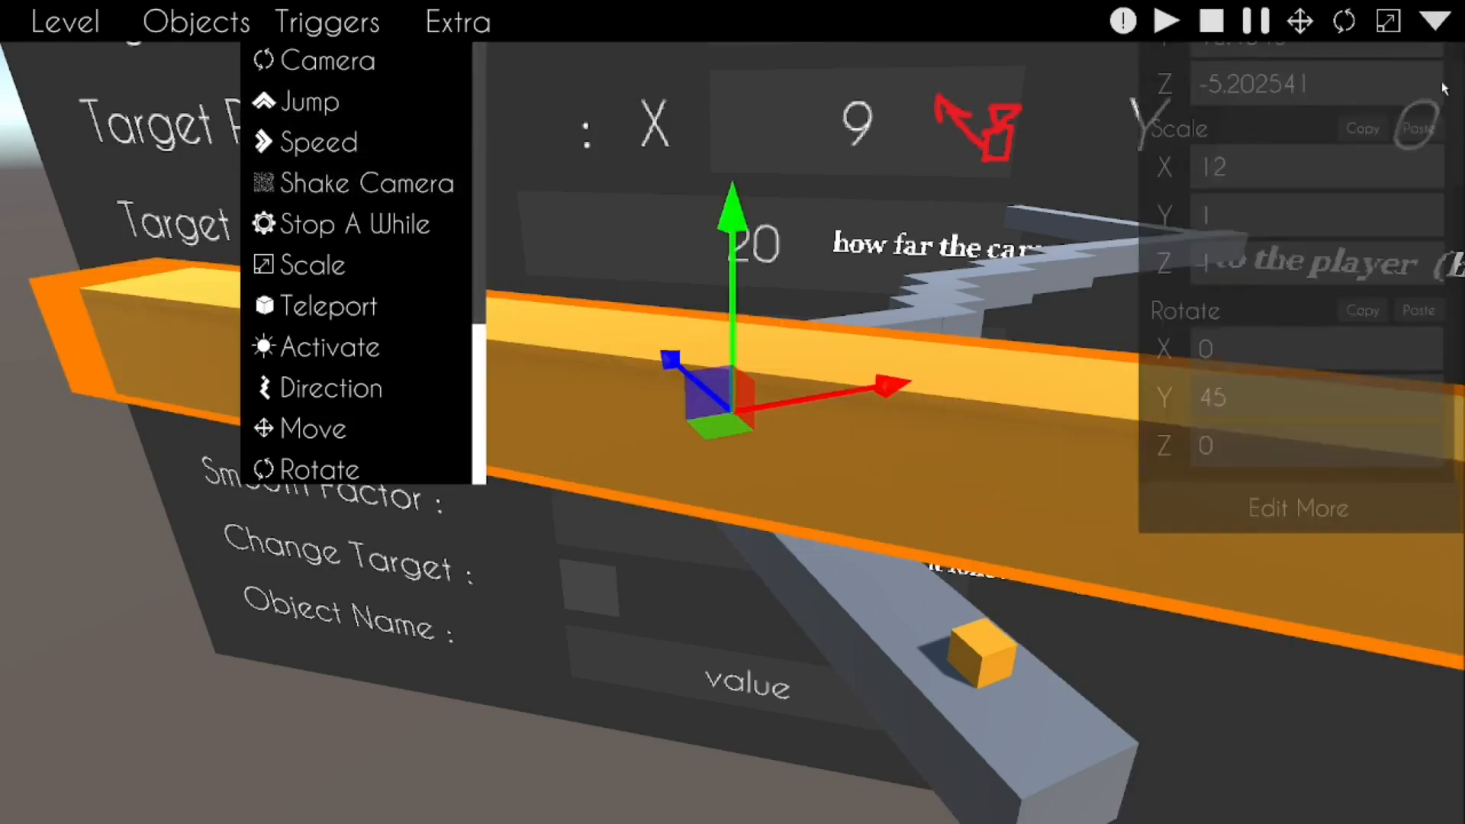
left_click(1347, 717)
left_click(1059, 560)
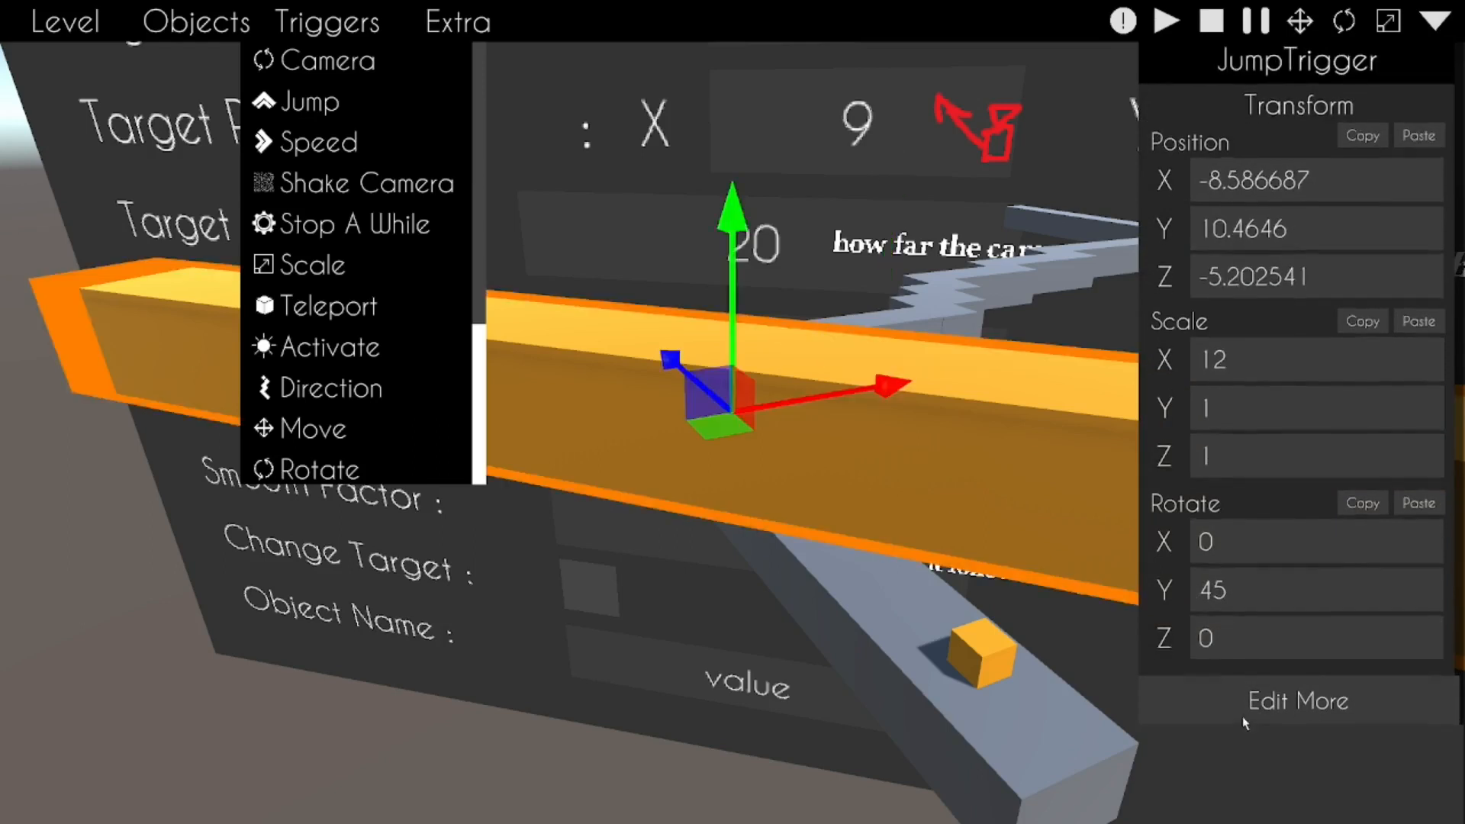
left_click(1246, 717)
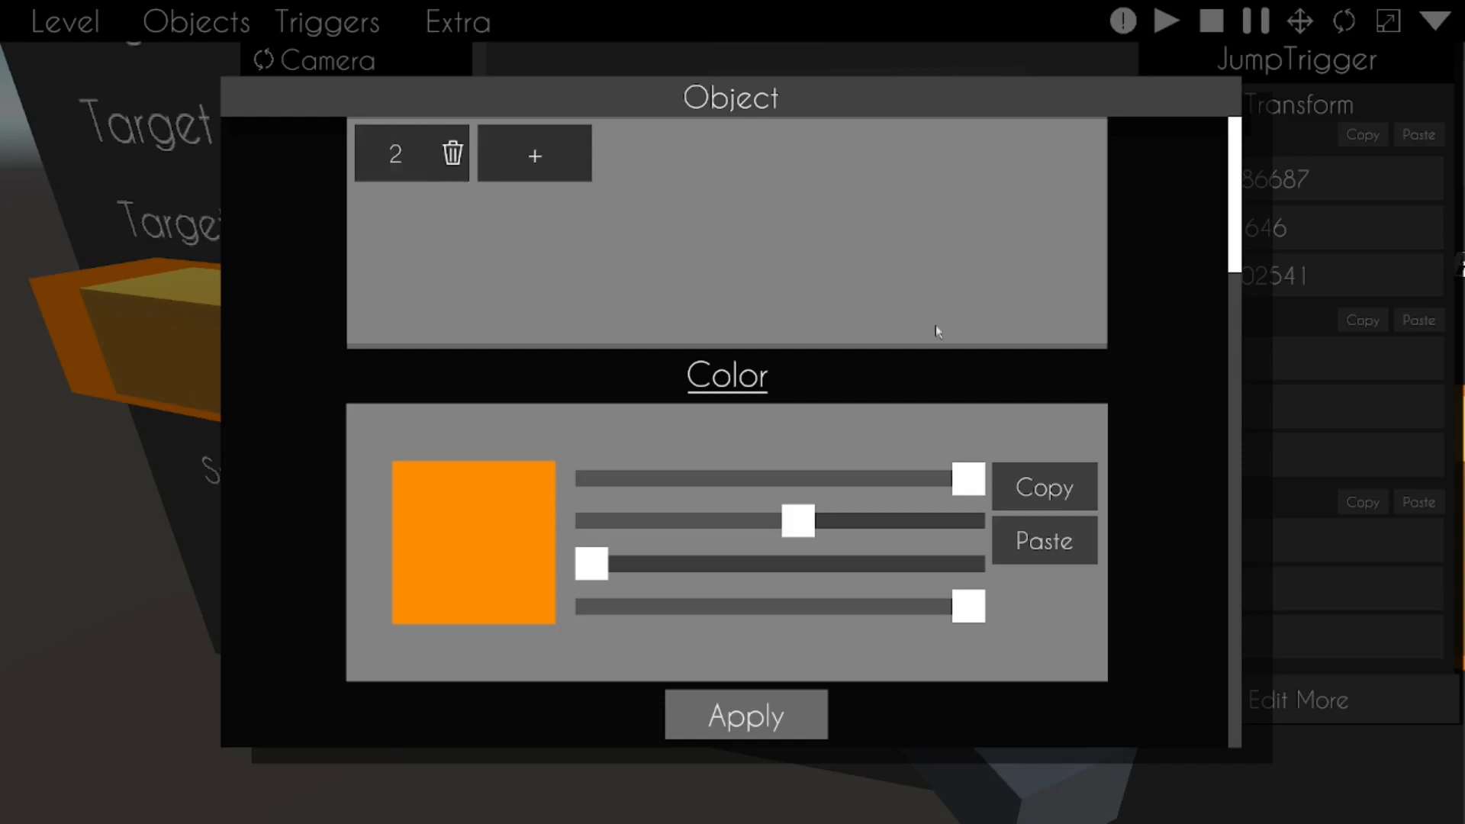
scroll(1194, 687, "up", 3)
scroll(1156, 305, "down", 3)
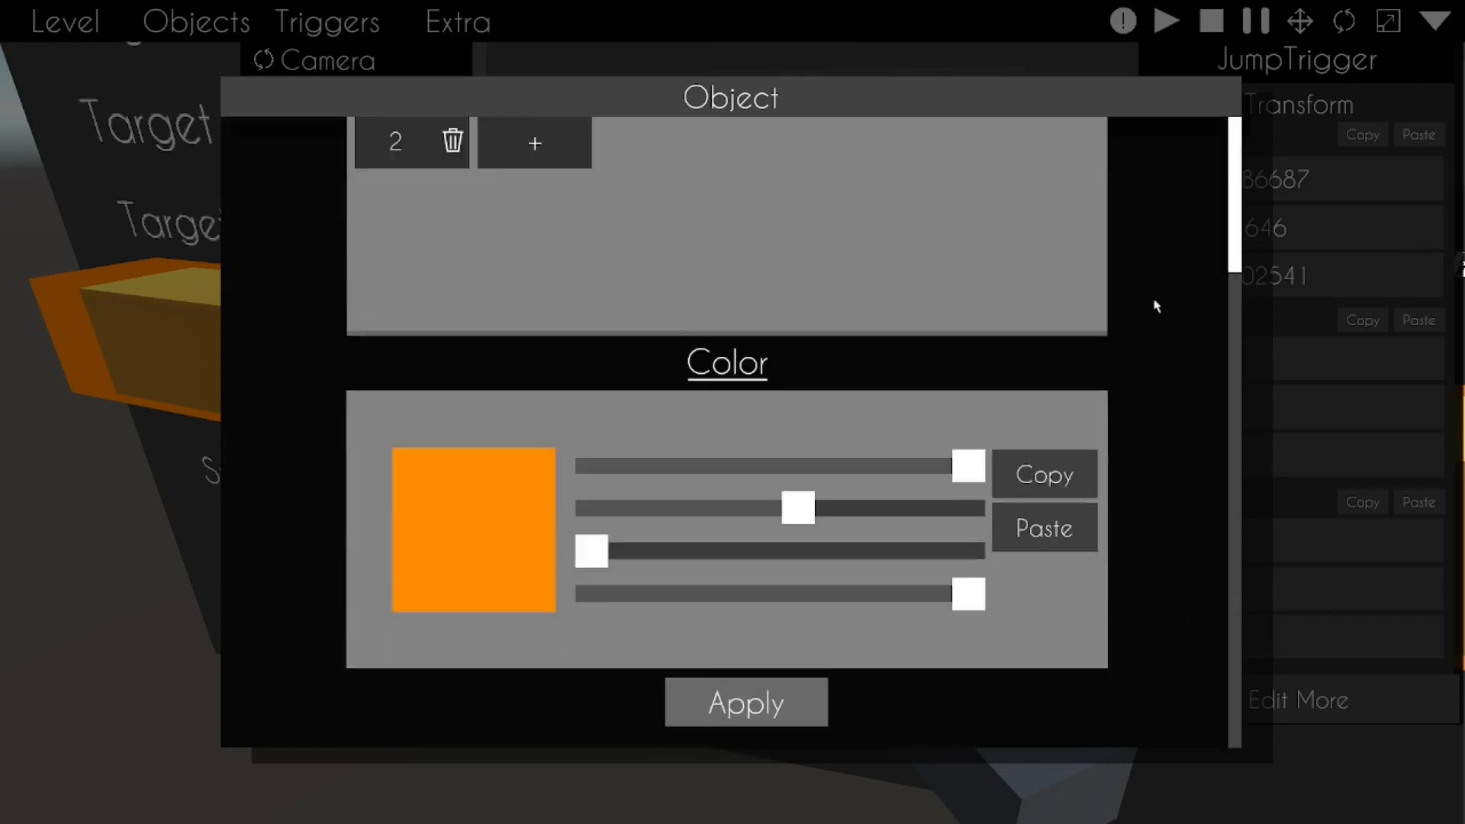
left_click(744, 718)
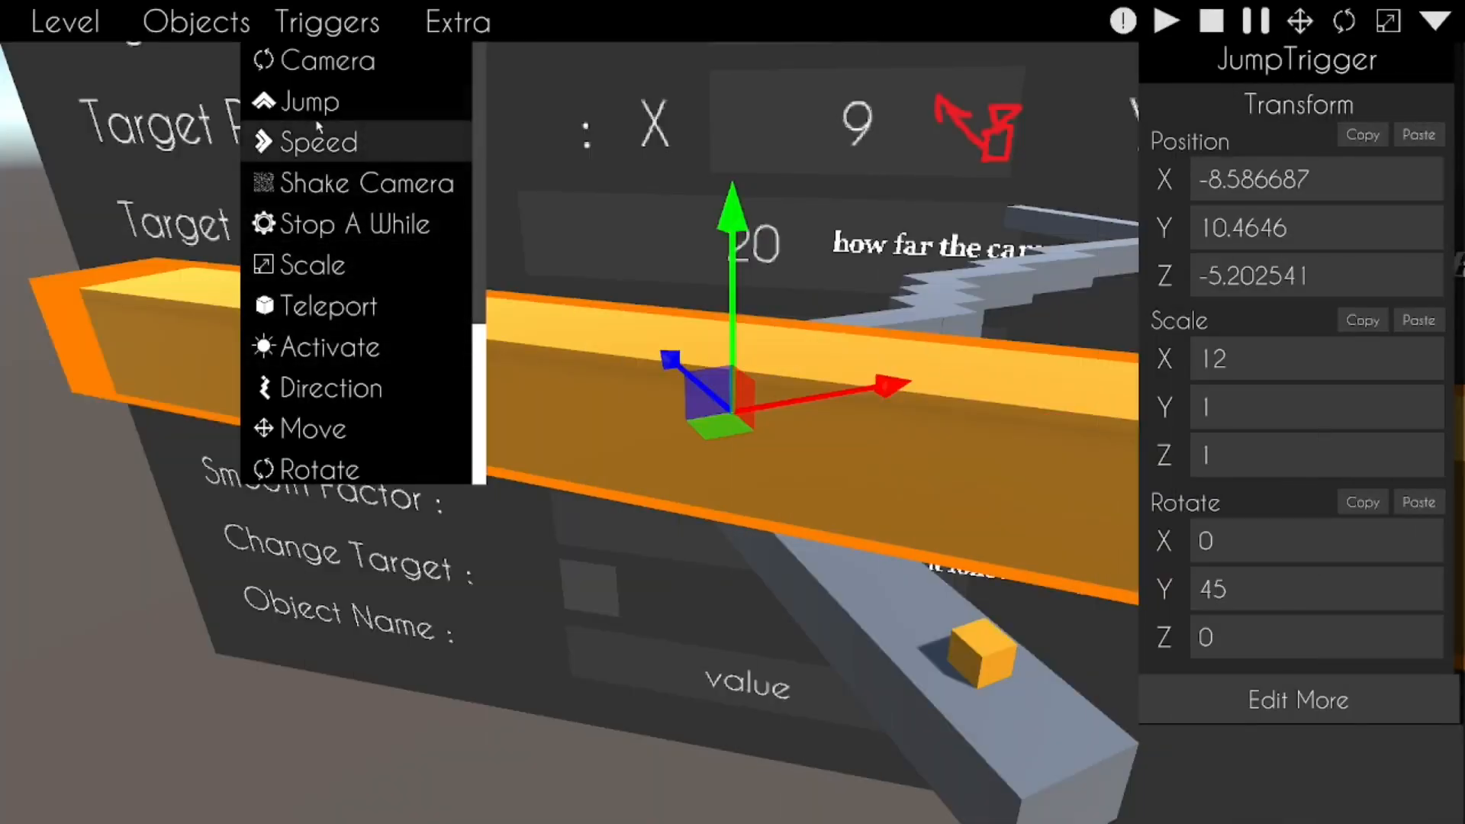
Step: Shift a copy of the Jump trigger away from the original and delete that copy
scroll(709, 643, "down", 5)
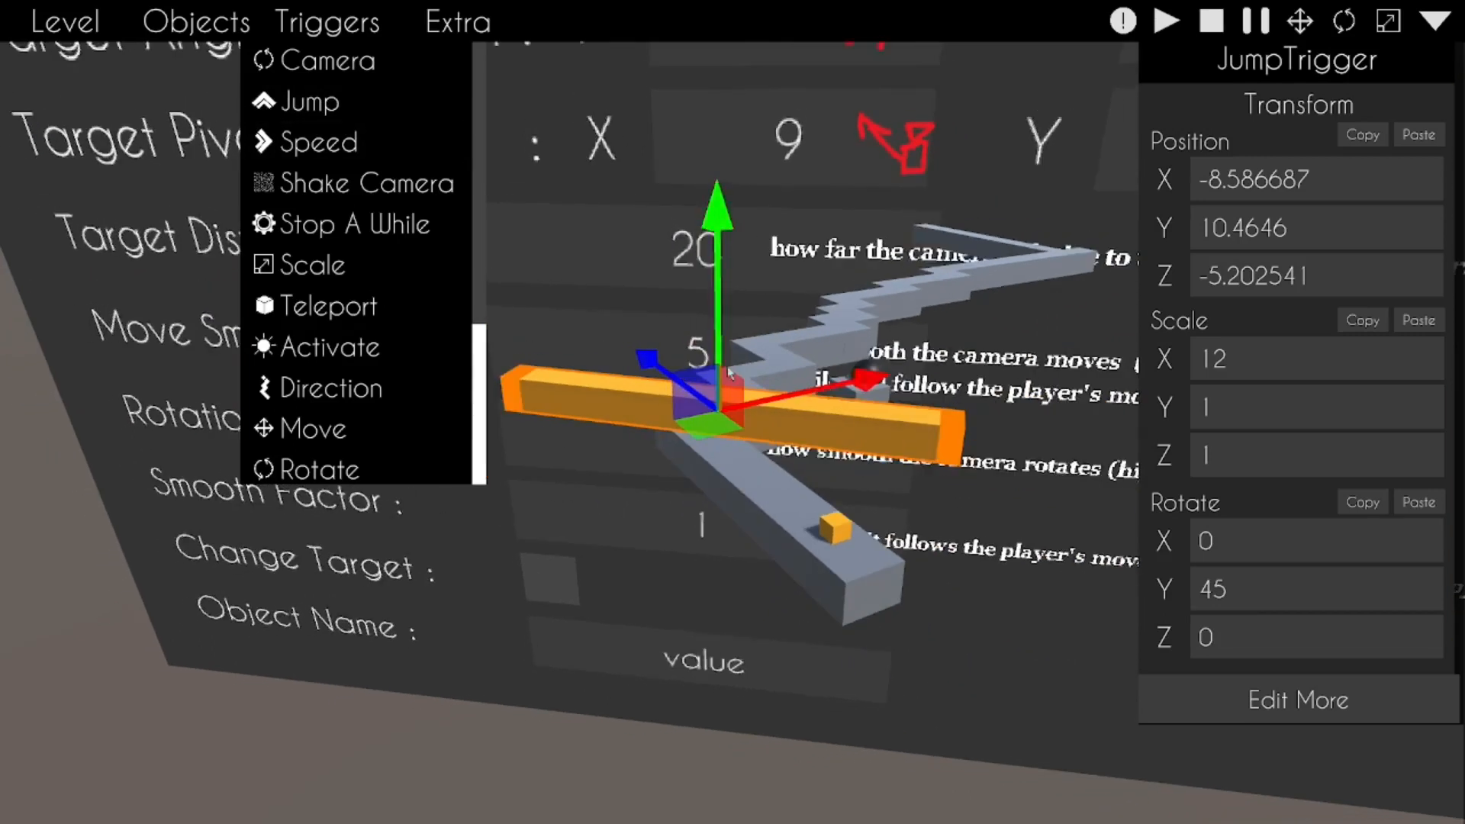
left_click_drag(716, 429, 631, 569)
key("Delete")
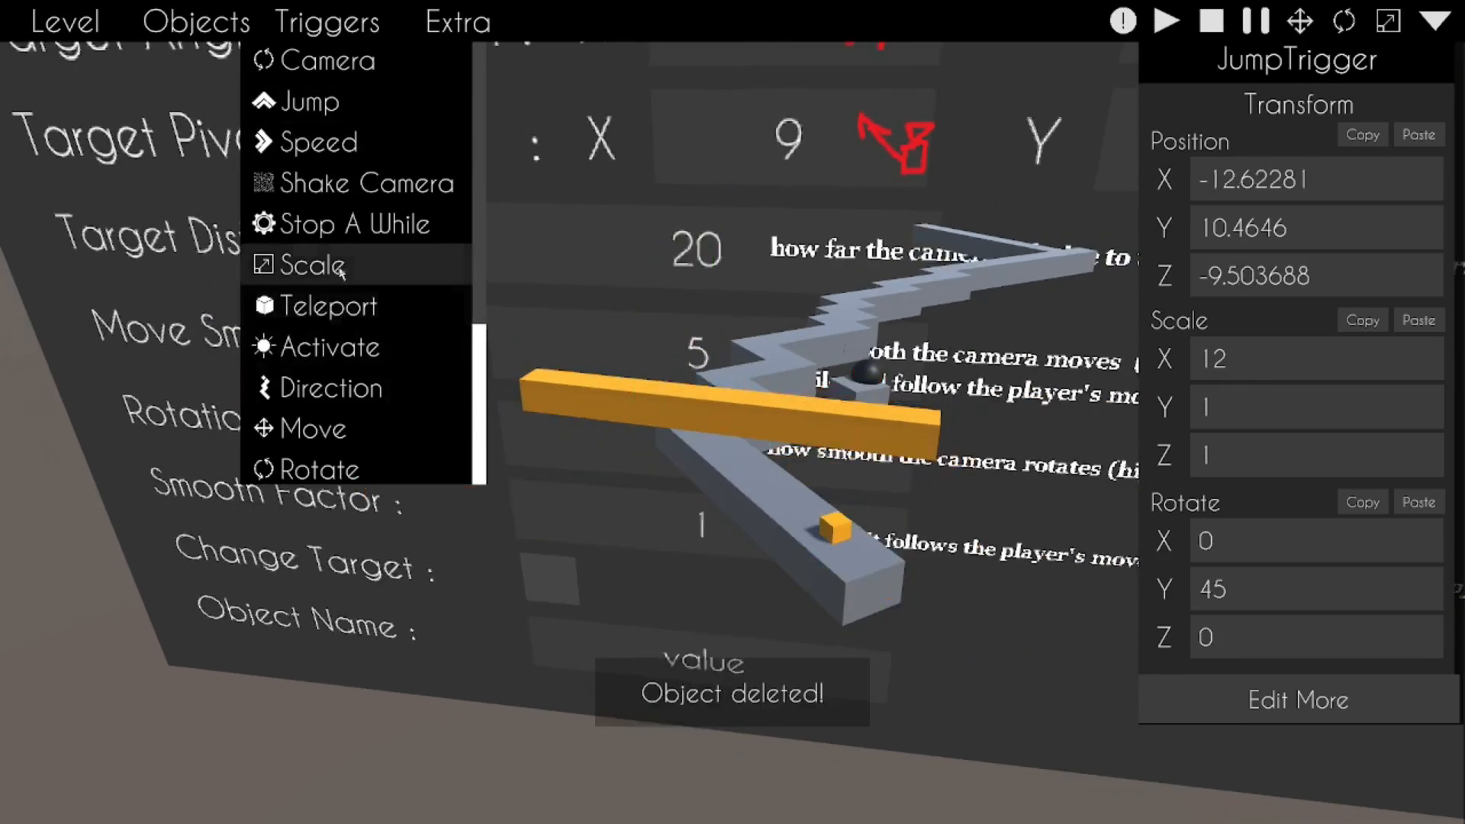
Step: Place an Activate trigger across the track's first corner, at about X 2.75 and Z 14.91
scroll(366, 328, "down", 1)
scroll(377, 393, "down", 2)
scroll(374, 400, "up", 5)
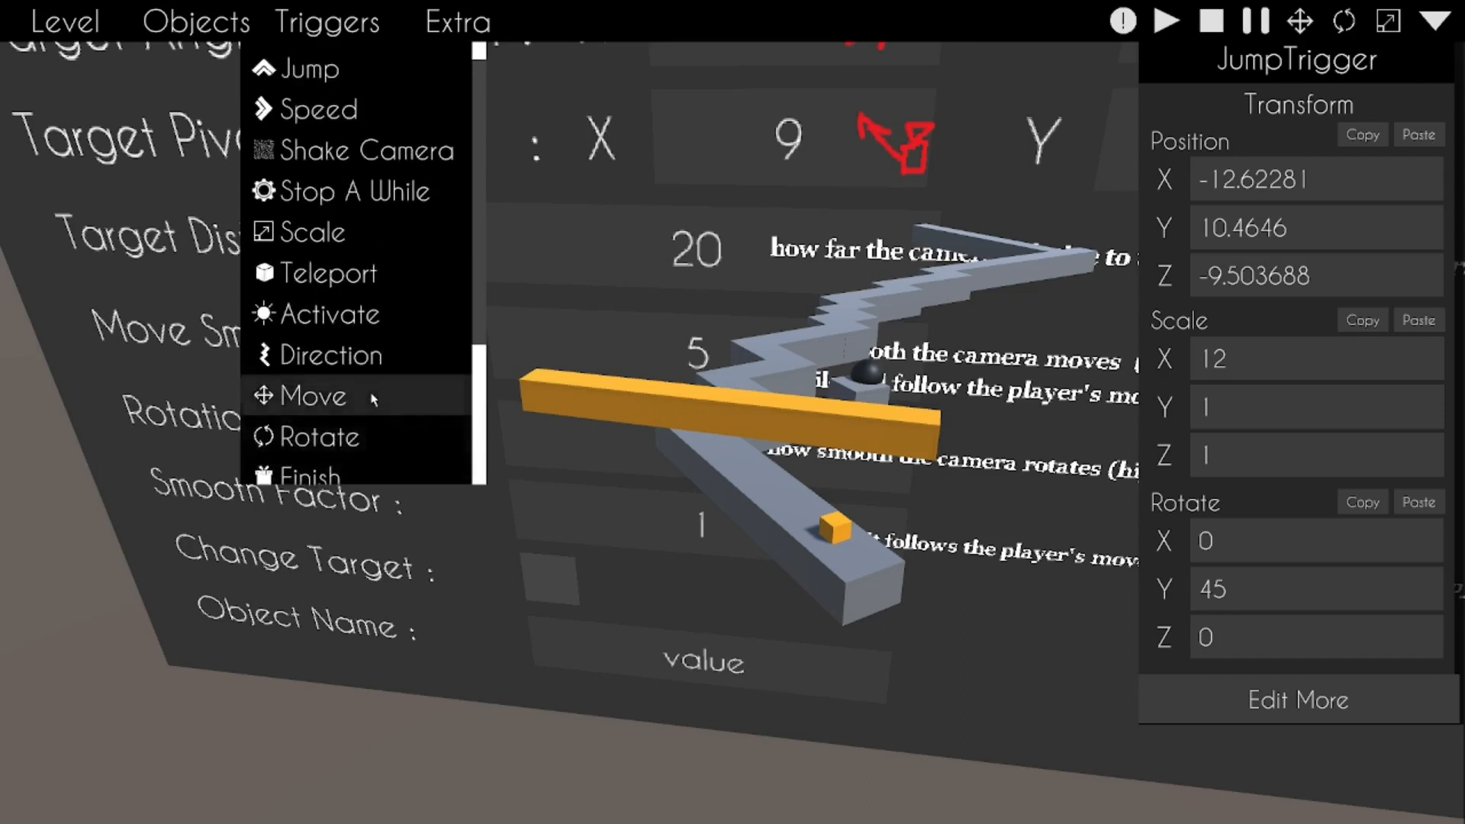
left_click(373, 387)
left_click(336, 27)
left_click(661, 421)
mouse_move(721, 430)
left_mouse_down()
mouse_move(745, 142)
mouse_move(759, 337)
mouse_move(722, 469)
mouse_move(714, 420)
left_mouse_up()
key("w")
right_click_drag(714, 420, 786, 408)
Step: Open the Activate trigger's object settings, go through them and apply them
left_click(1255, 699)
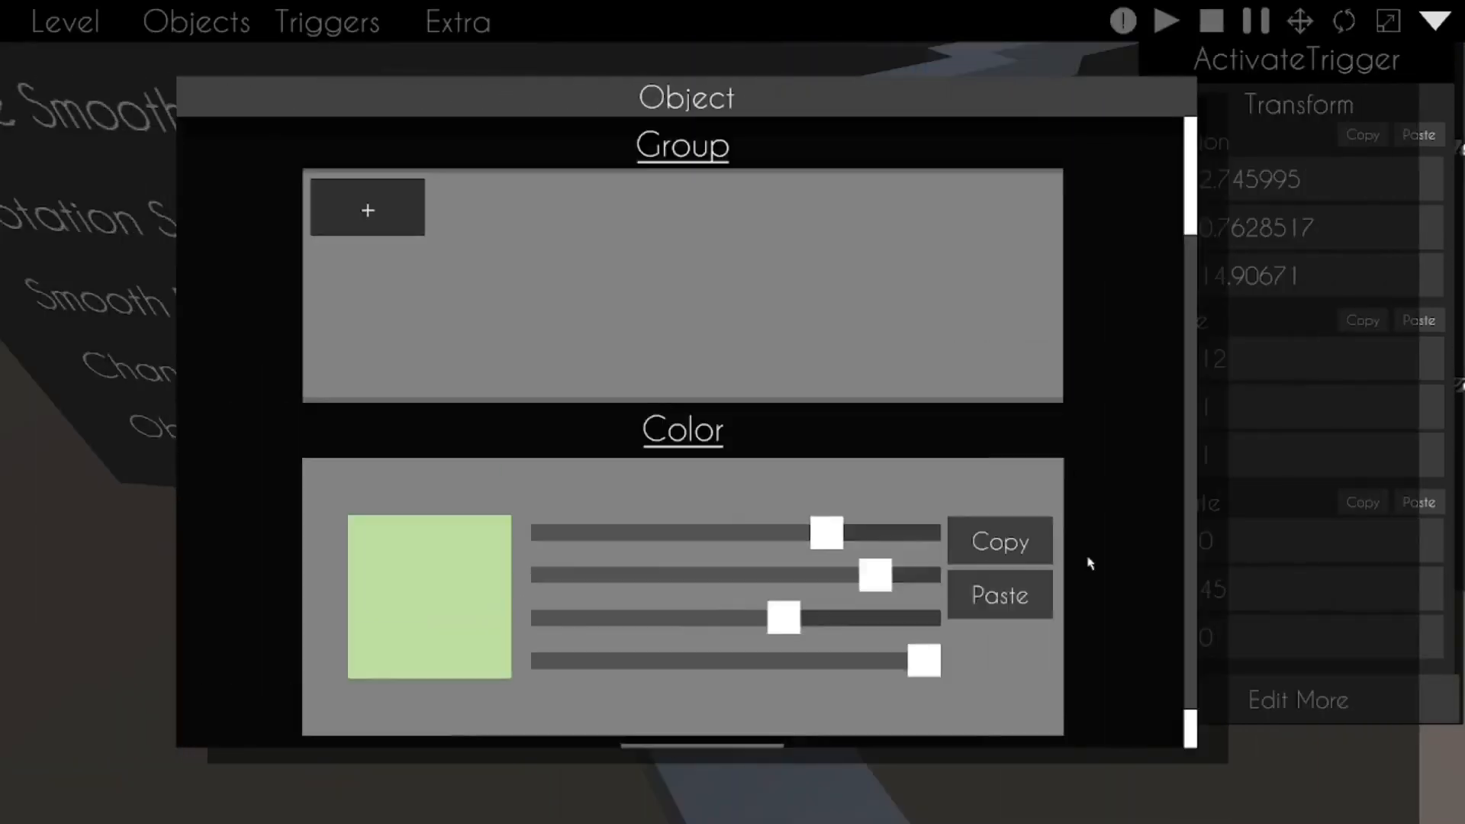
scroll(982, 496, "down", 4)
left_click(795, 714)
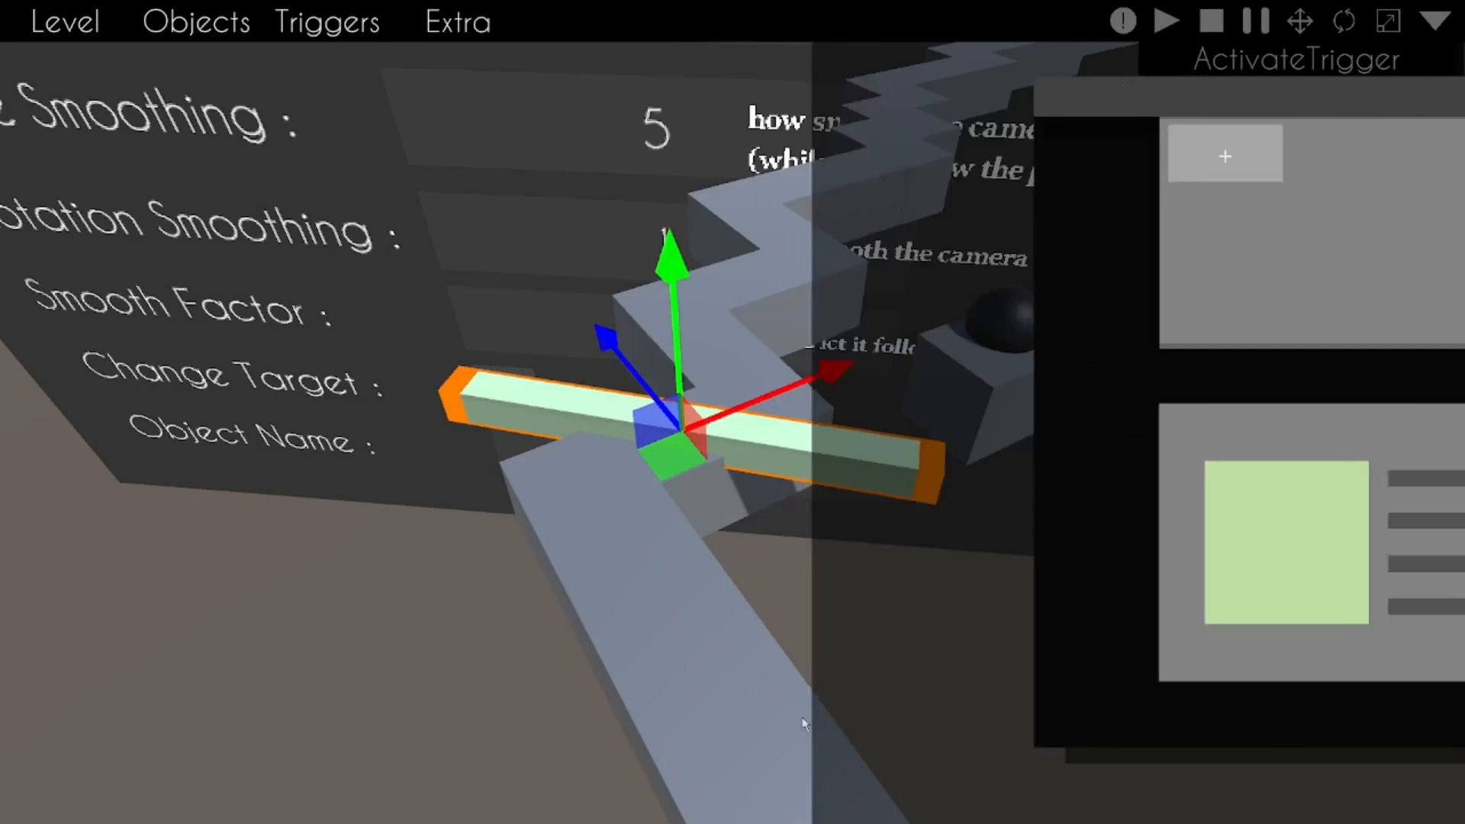
Step: Playtest the track's first segment with the Activate trigger in place and return to editing
key("space")
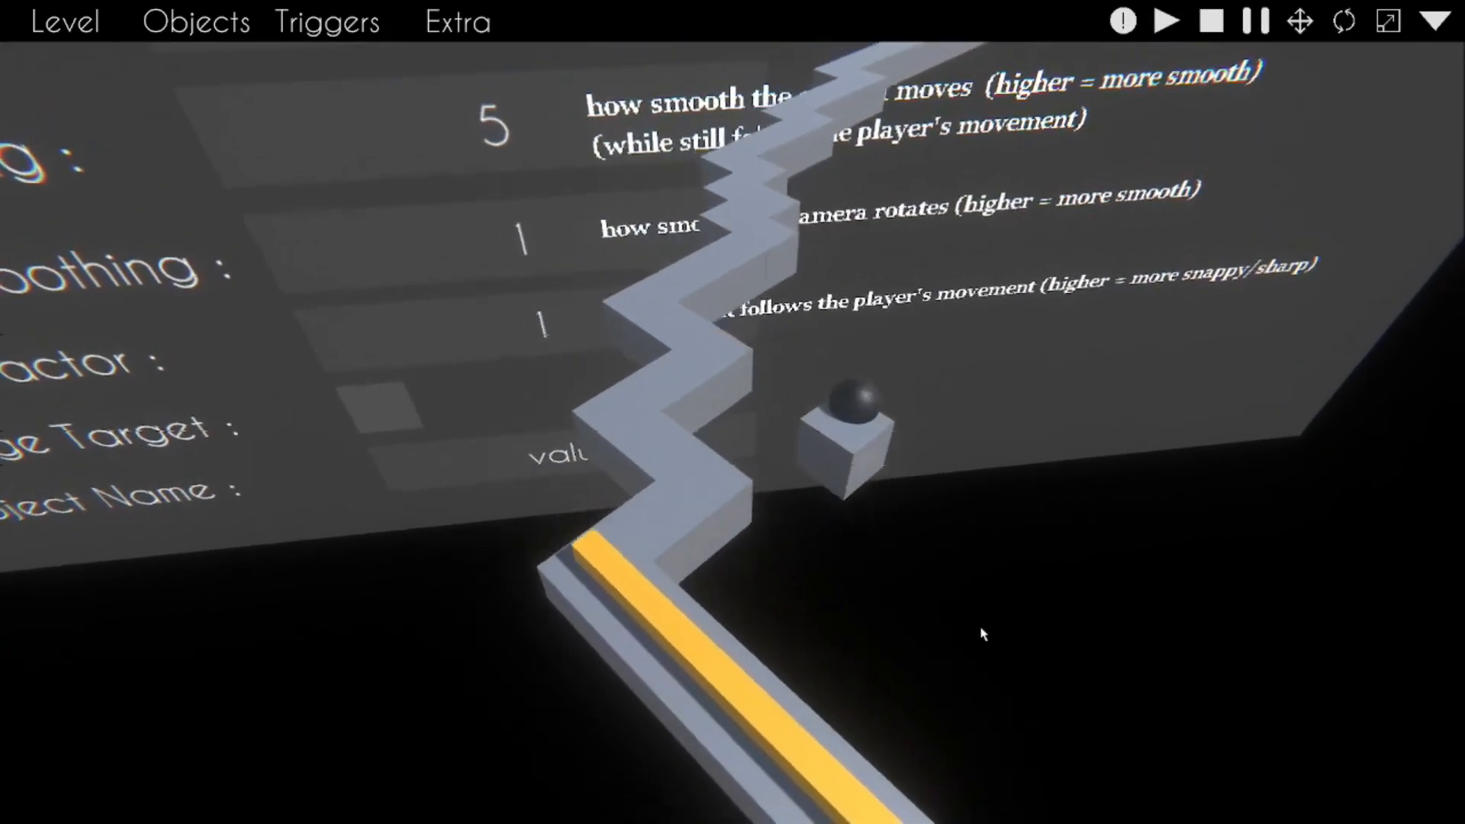
key("space")
key("space")
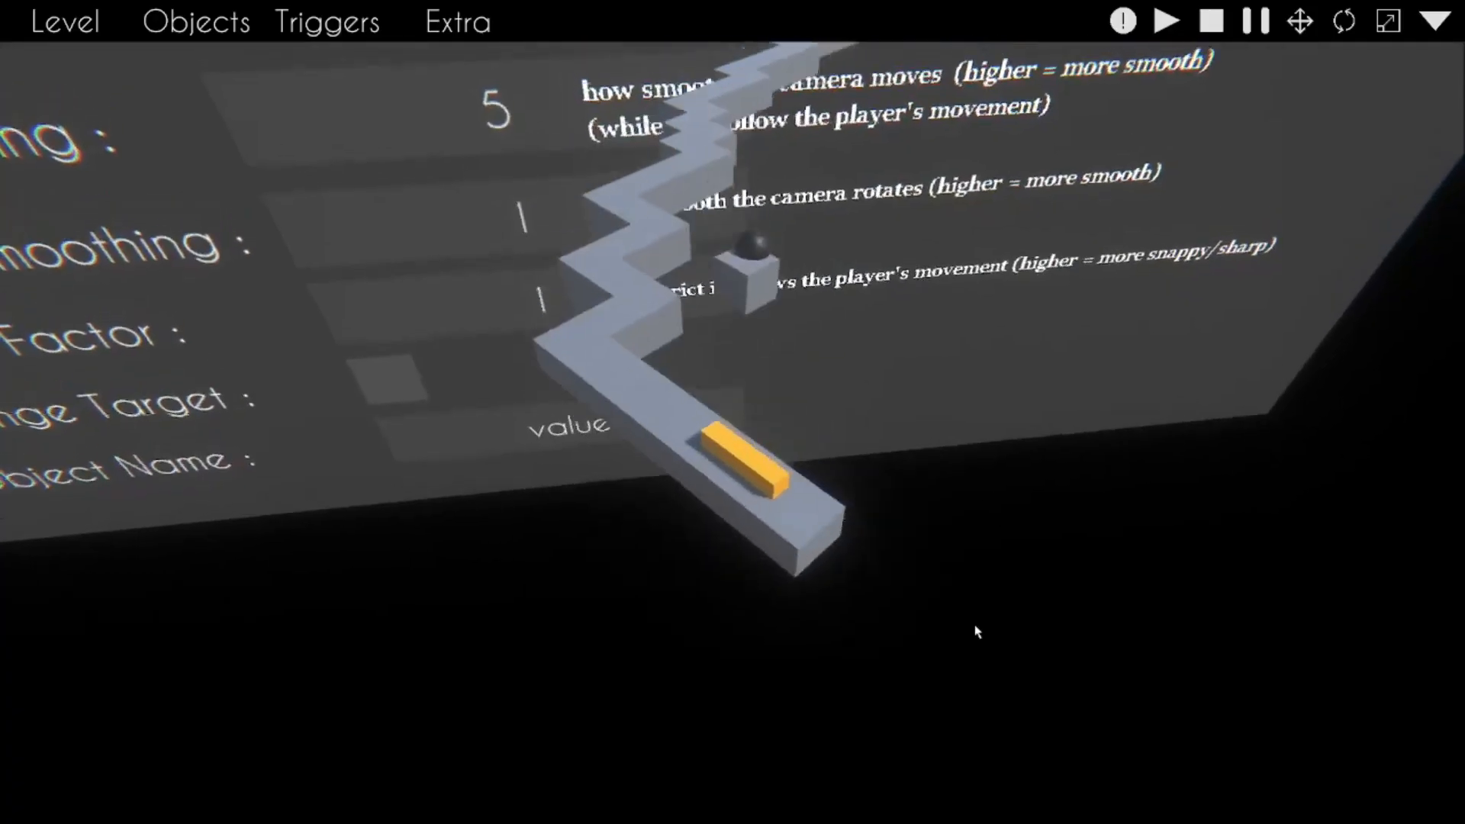
left_click(975, 629)
left_click(976, 629)
left_click(976, 629)
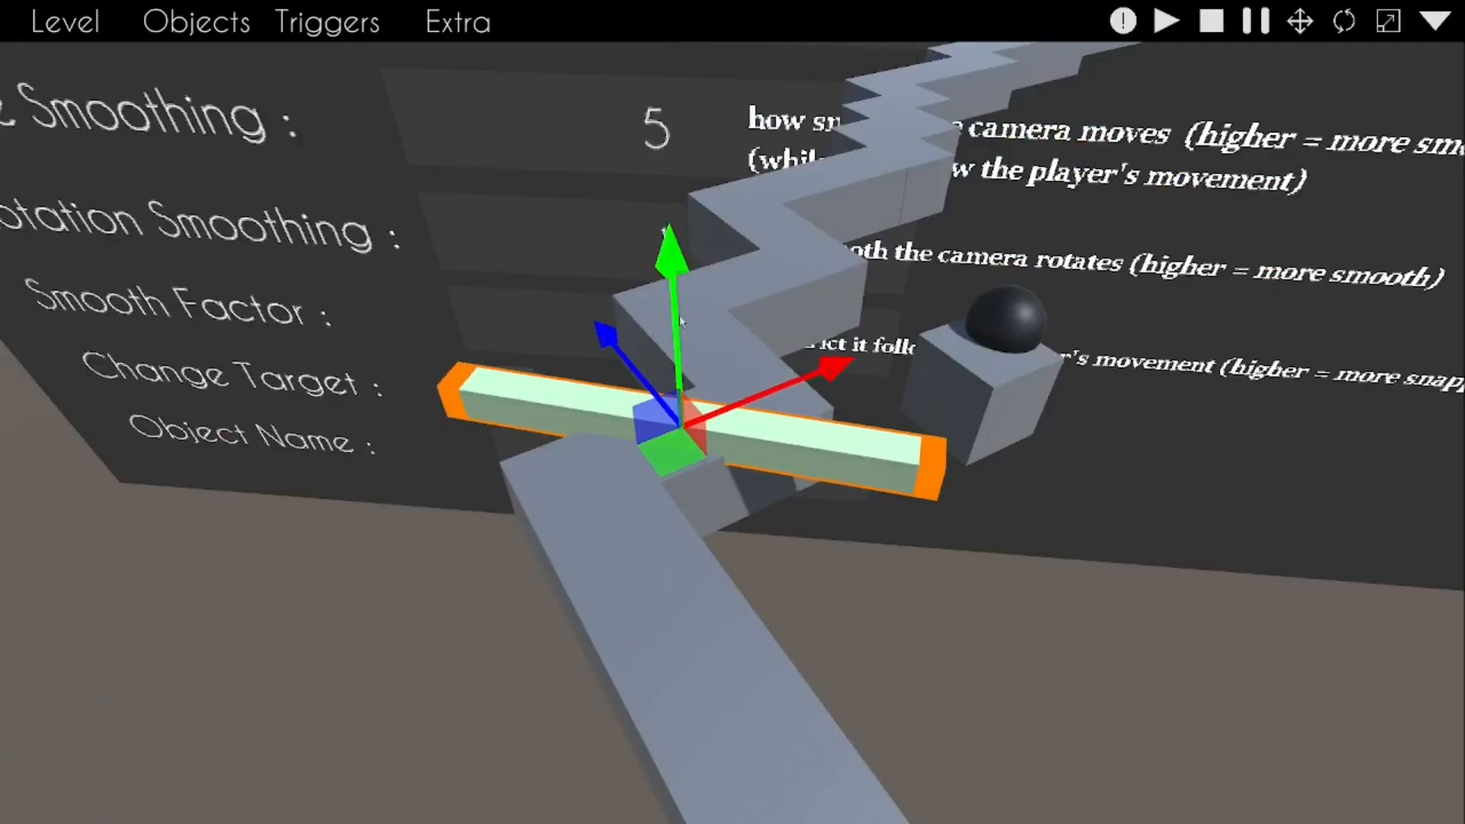
Step: Check the Jump trigger's amount and group assignment in its object settings and apply them
key("space")
left_click(1438, 22)
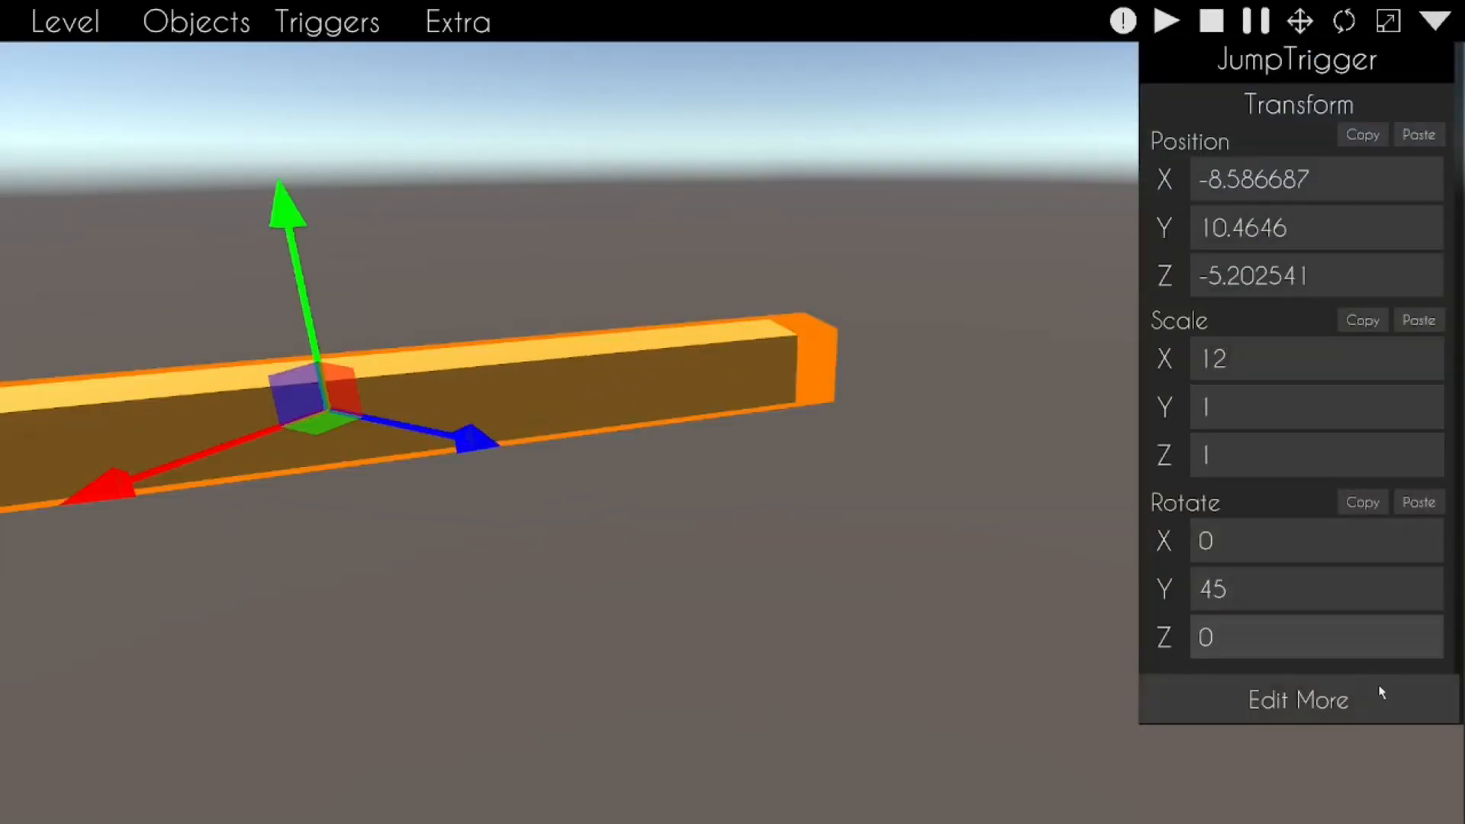
left_click(1377, 692)
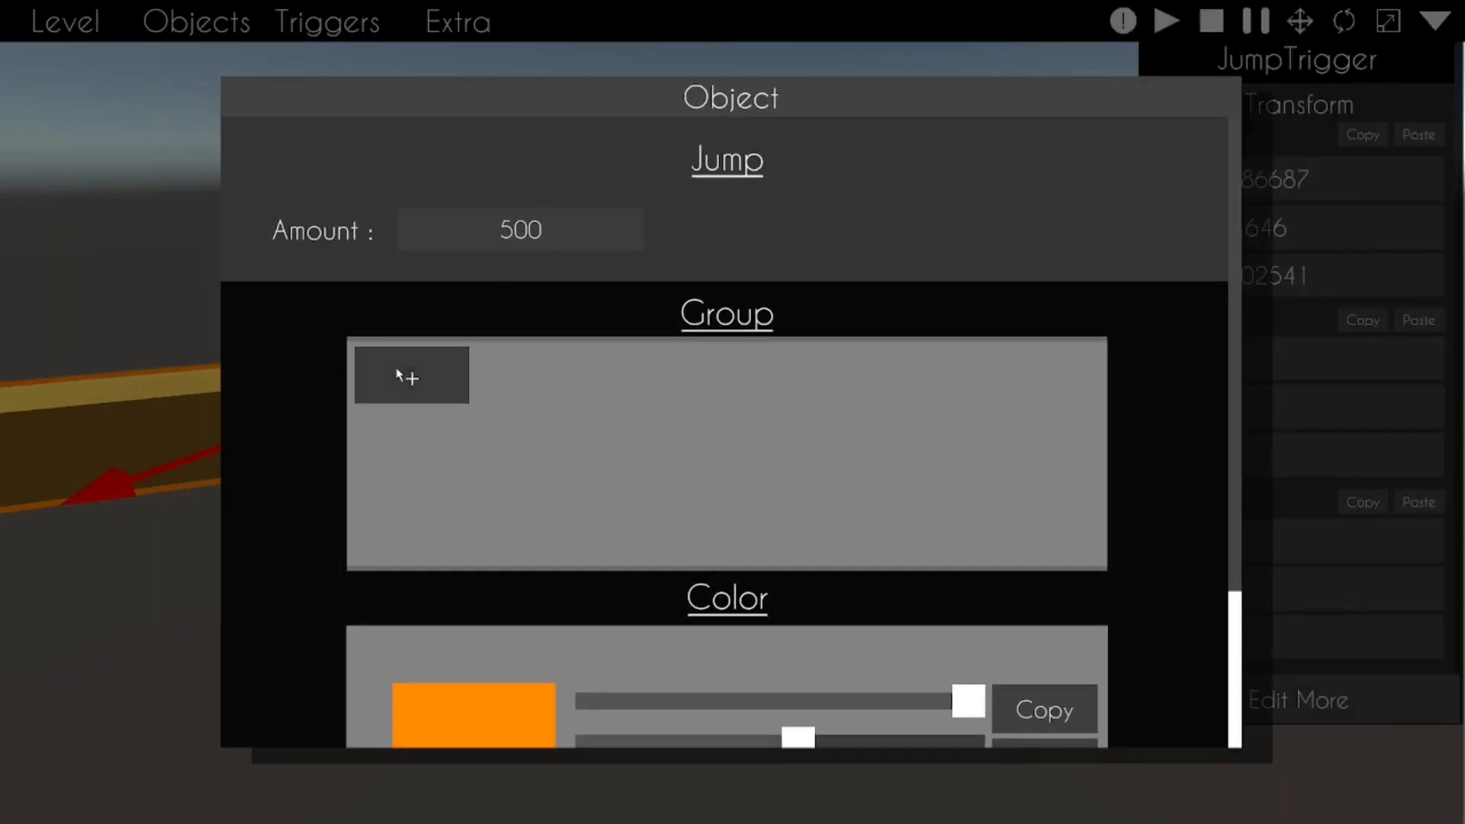
scroll(568, 459, "down", 3)
left_click(746, 712)
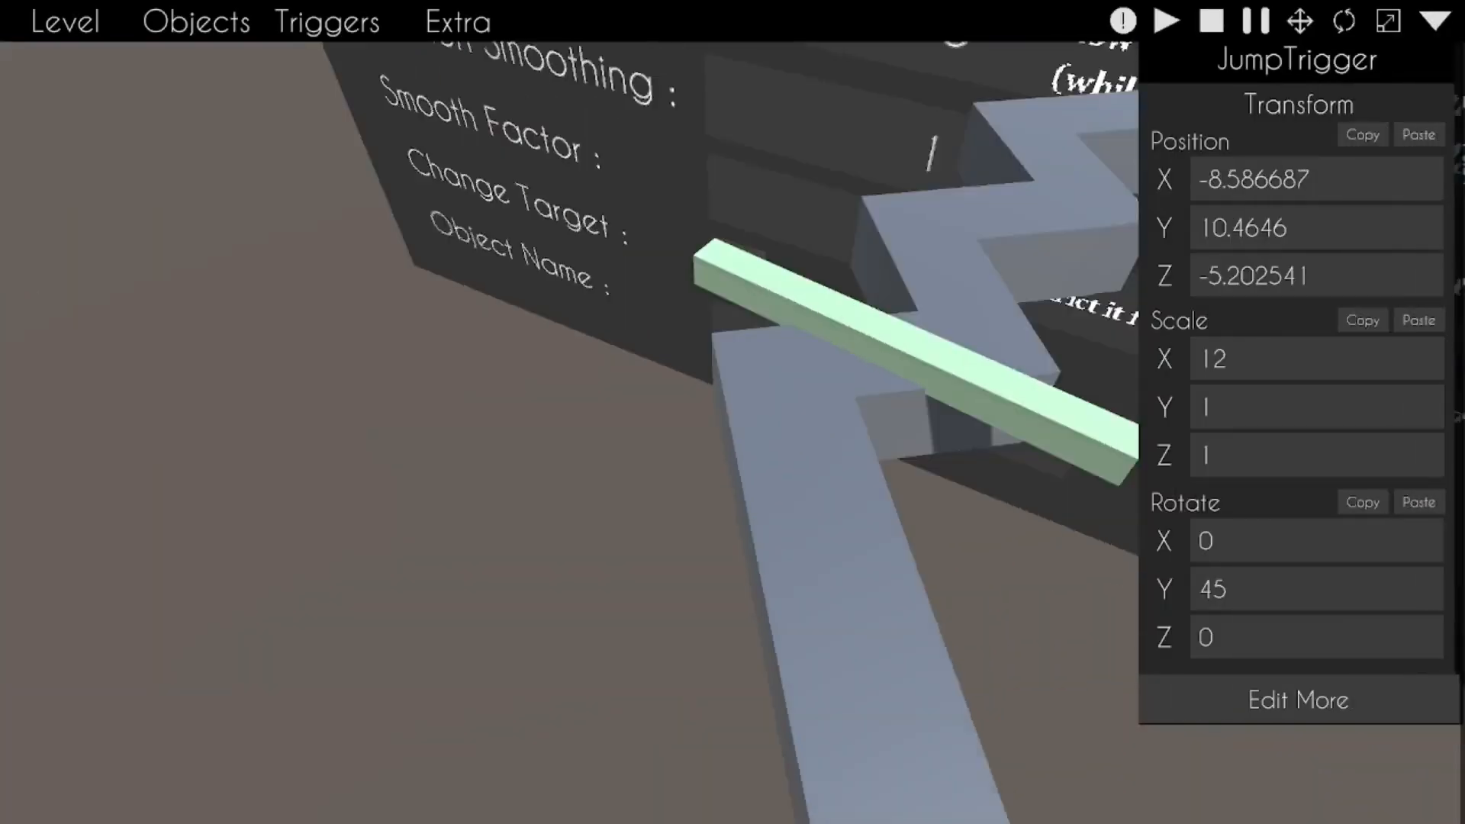
Step: Select the Activate trigger, reapply its object settings and playtest the track again
right_click_drag(733, 412, 778, 412)
left_click(779, 432)
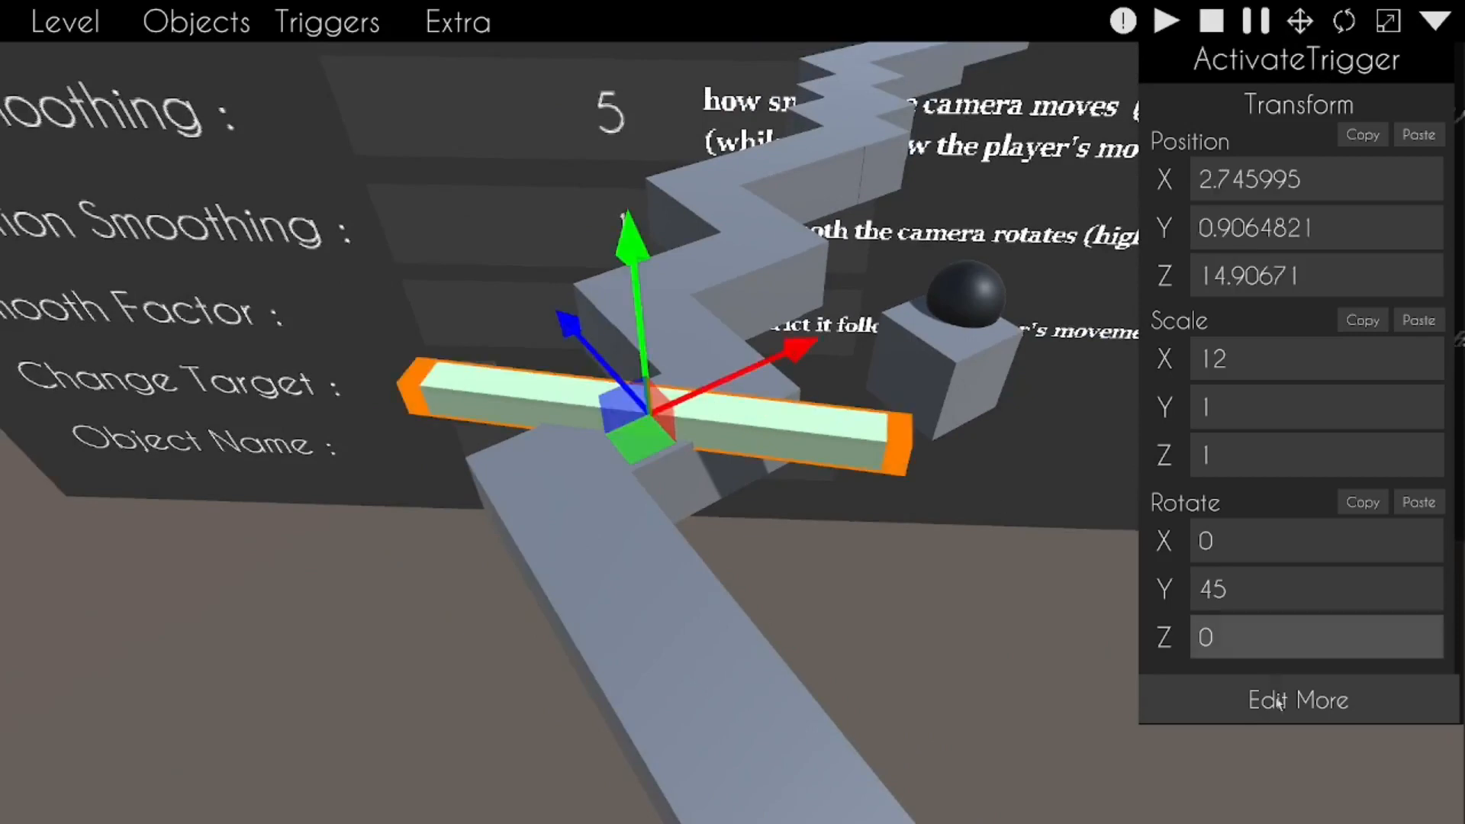
left_click(1279, 702)
scroll(1027, 196, "down", 3)
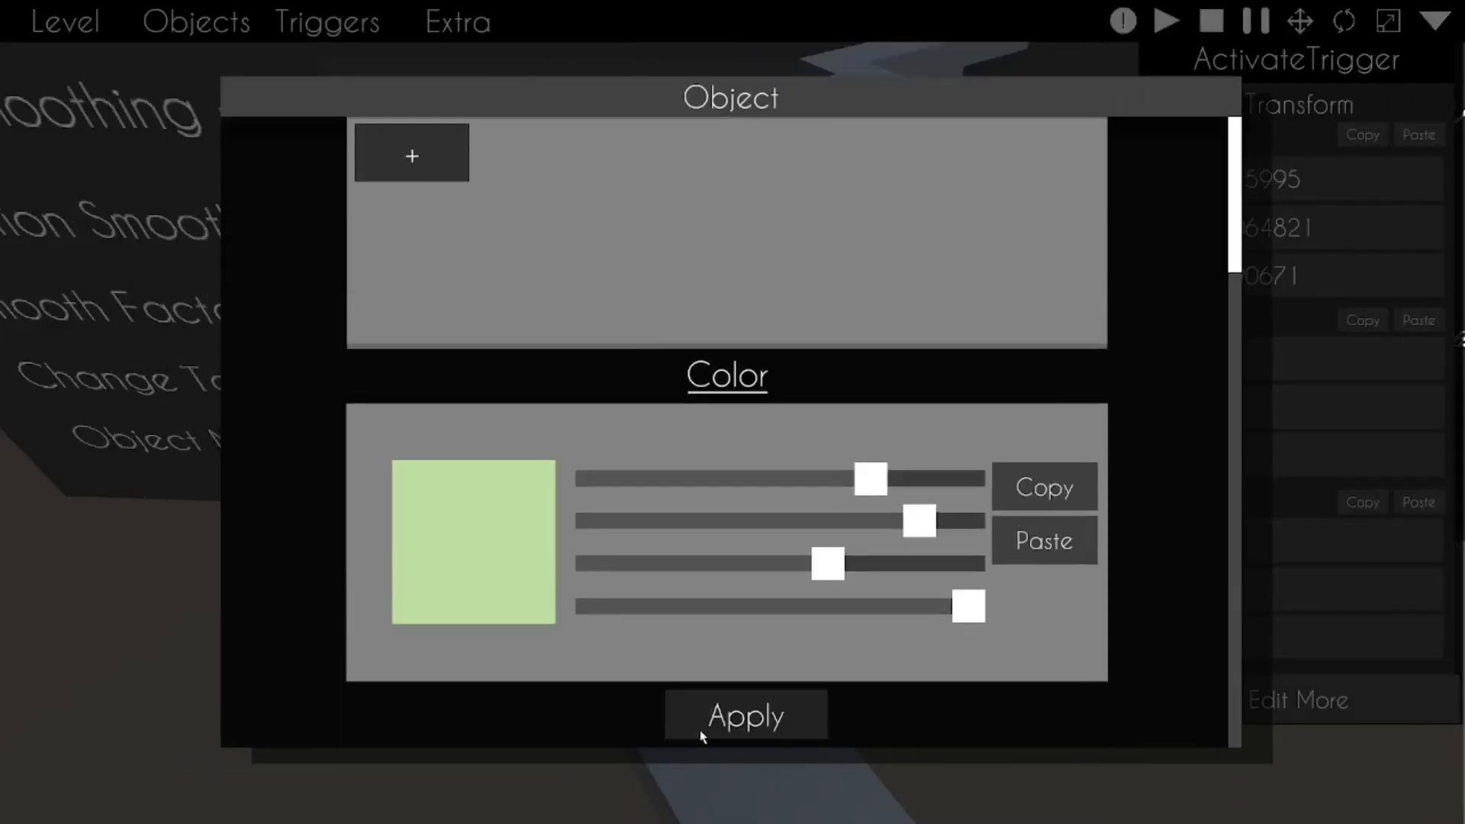
left_click(698, 724)
left_click(1075, 519)
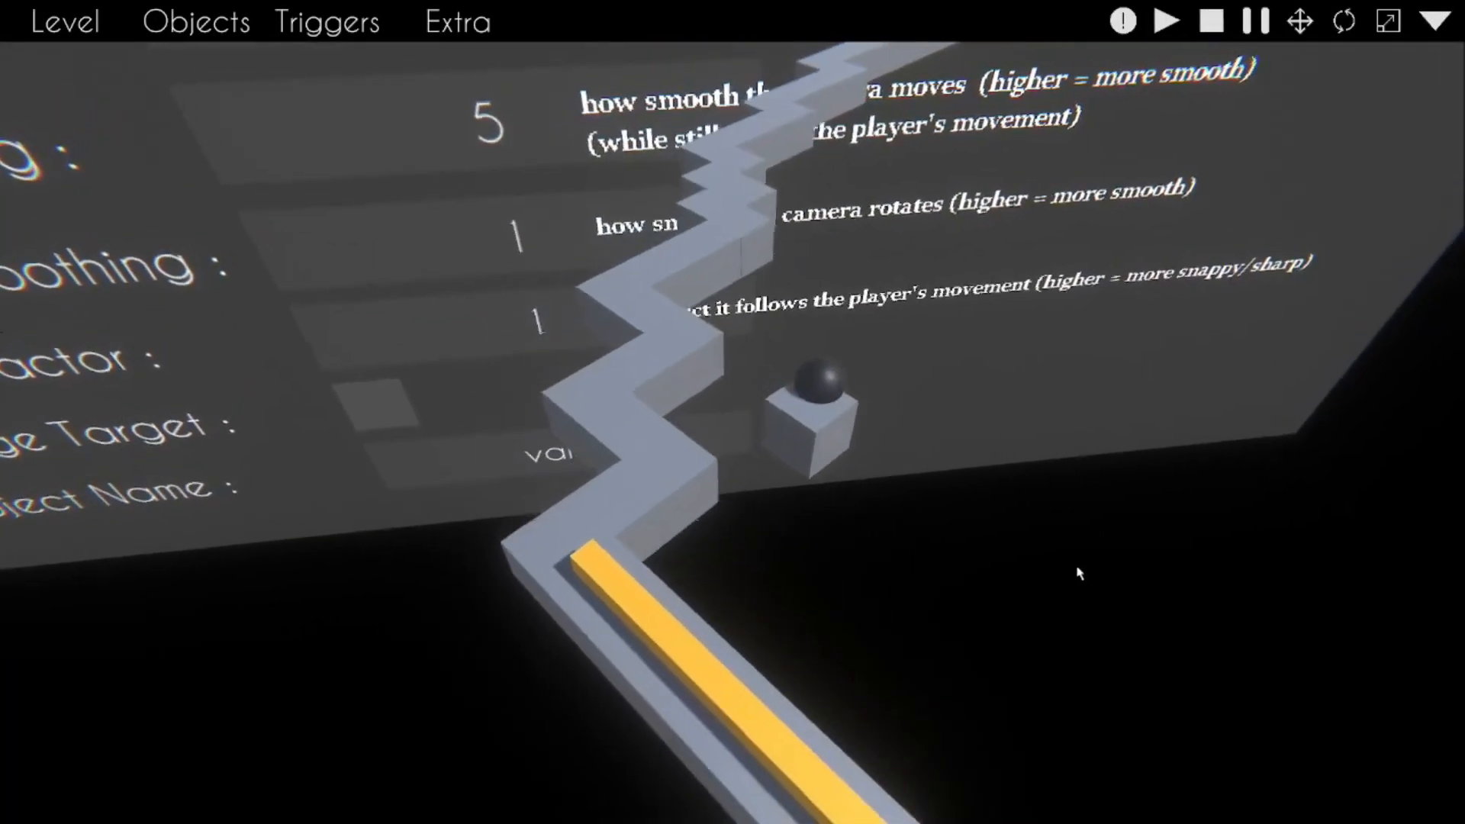
left_click(1082, 575)
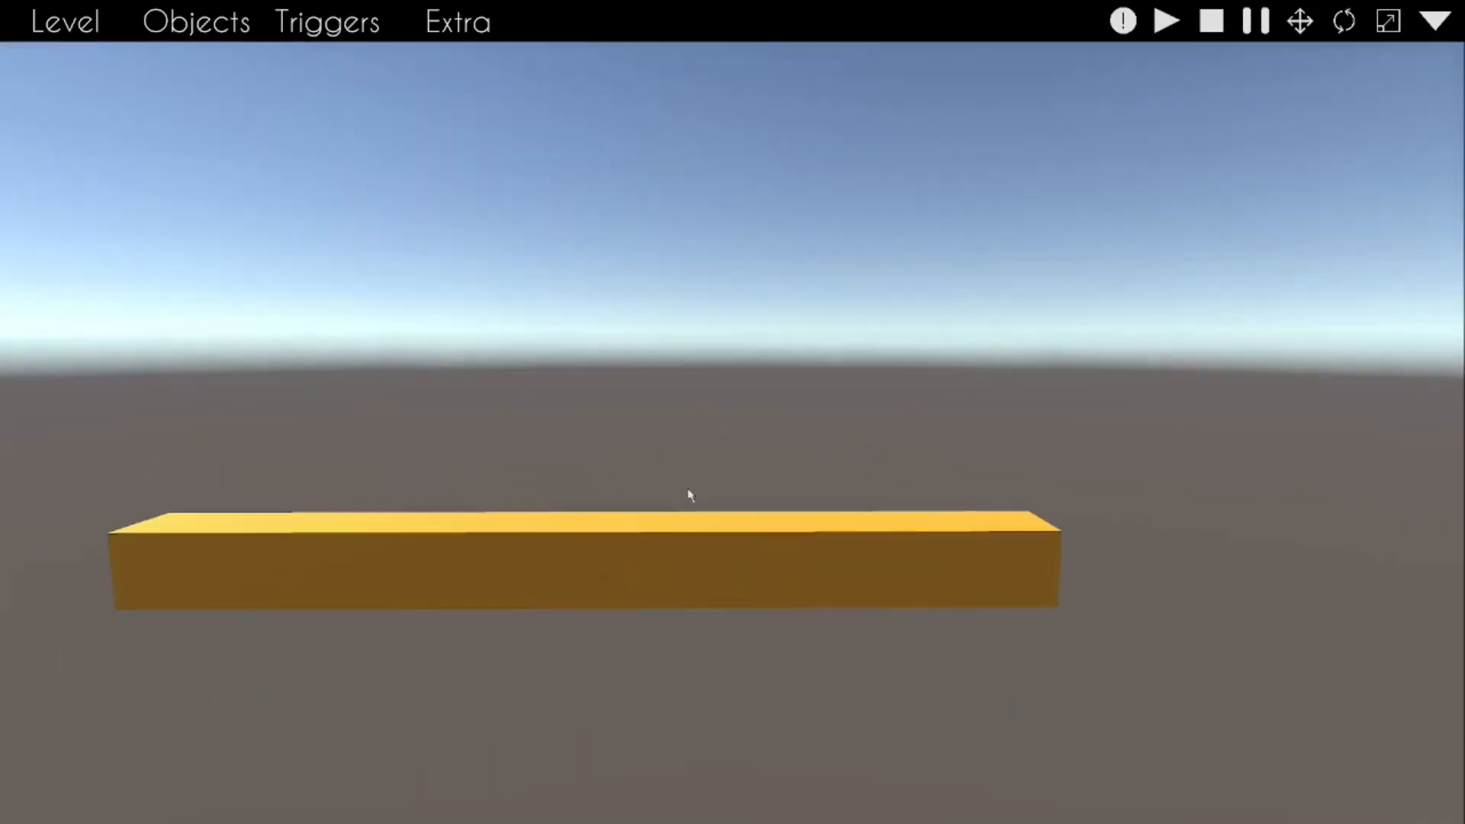
Step: Delete the Jump trigger and the Activate trigger from the level
left_click(731, 598)
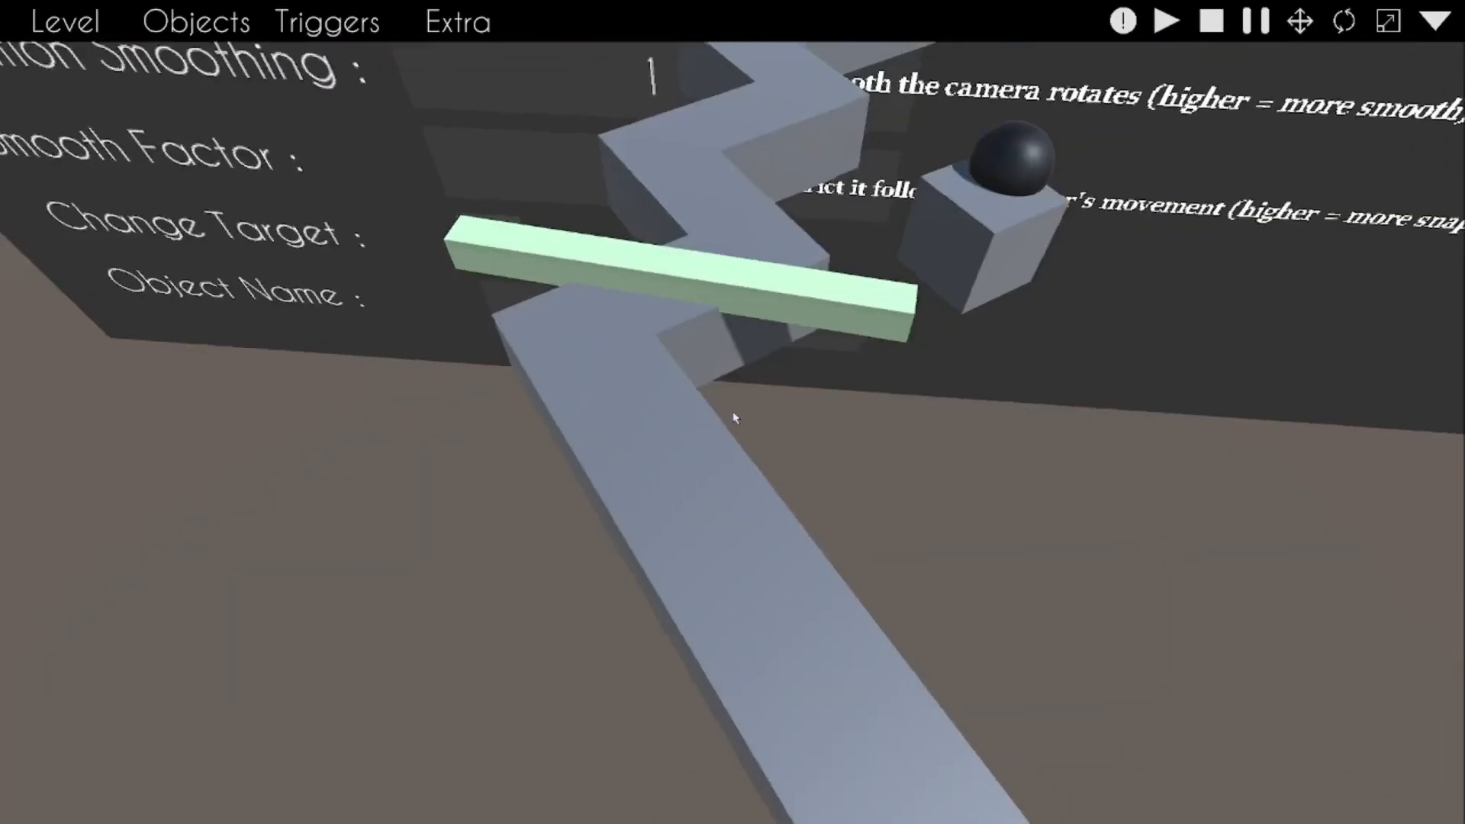
left_click(649, 287)
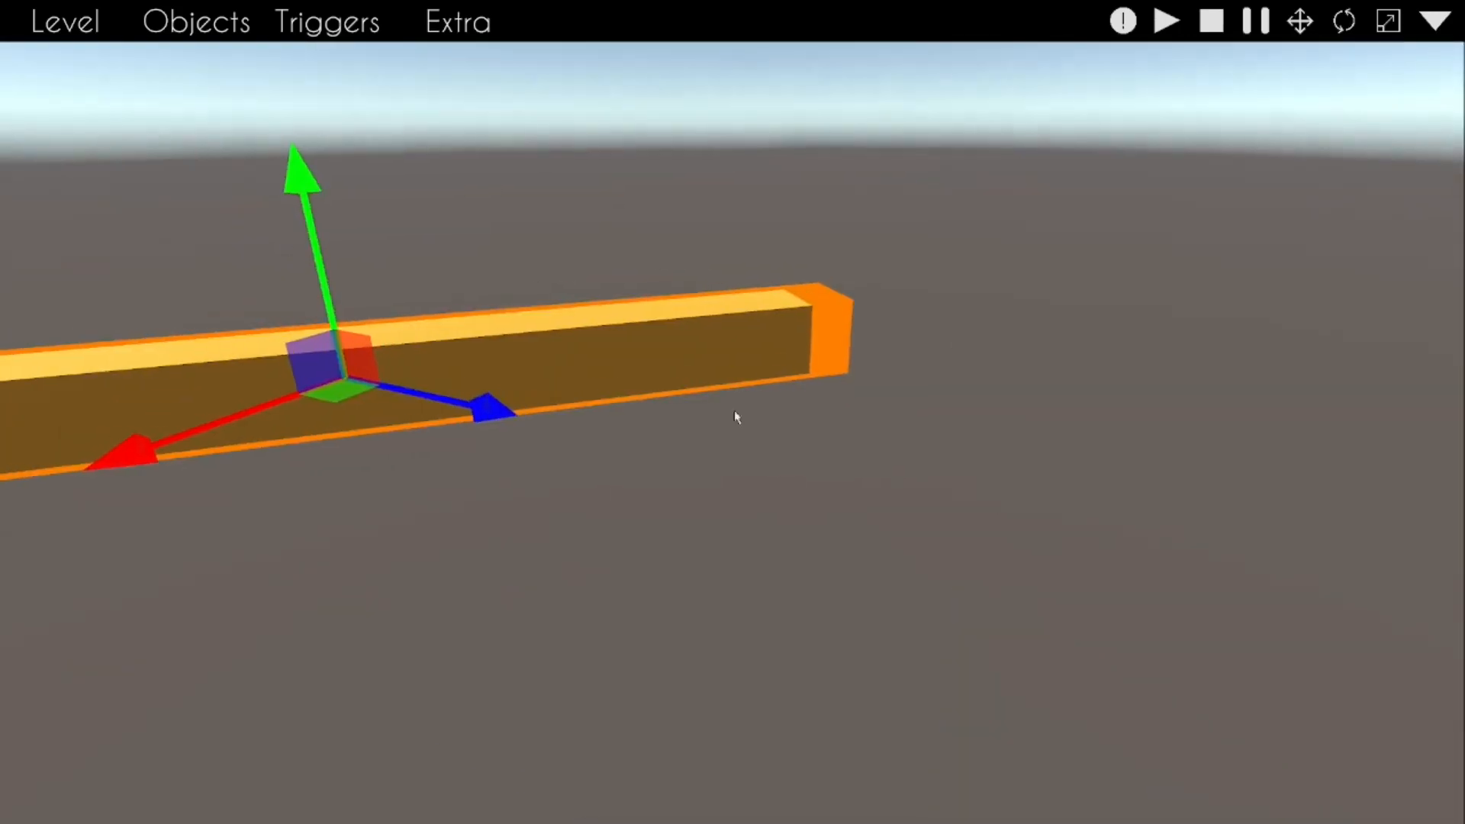
key("Delete")
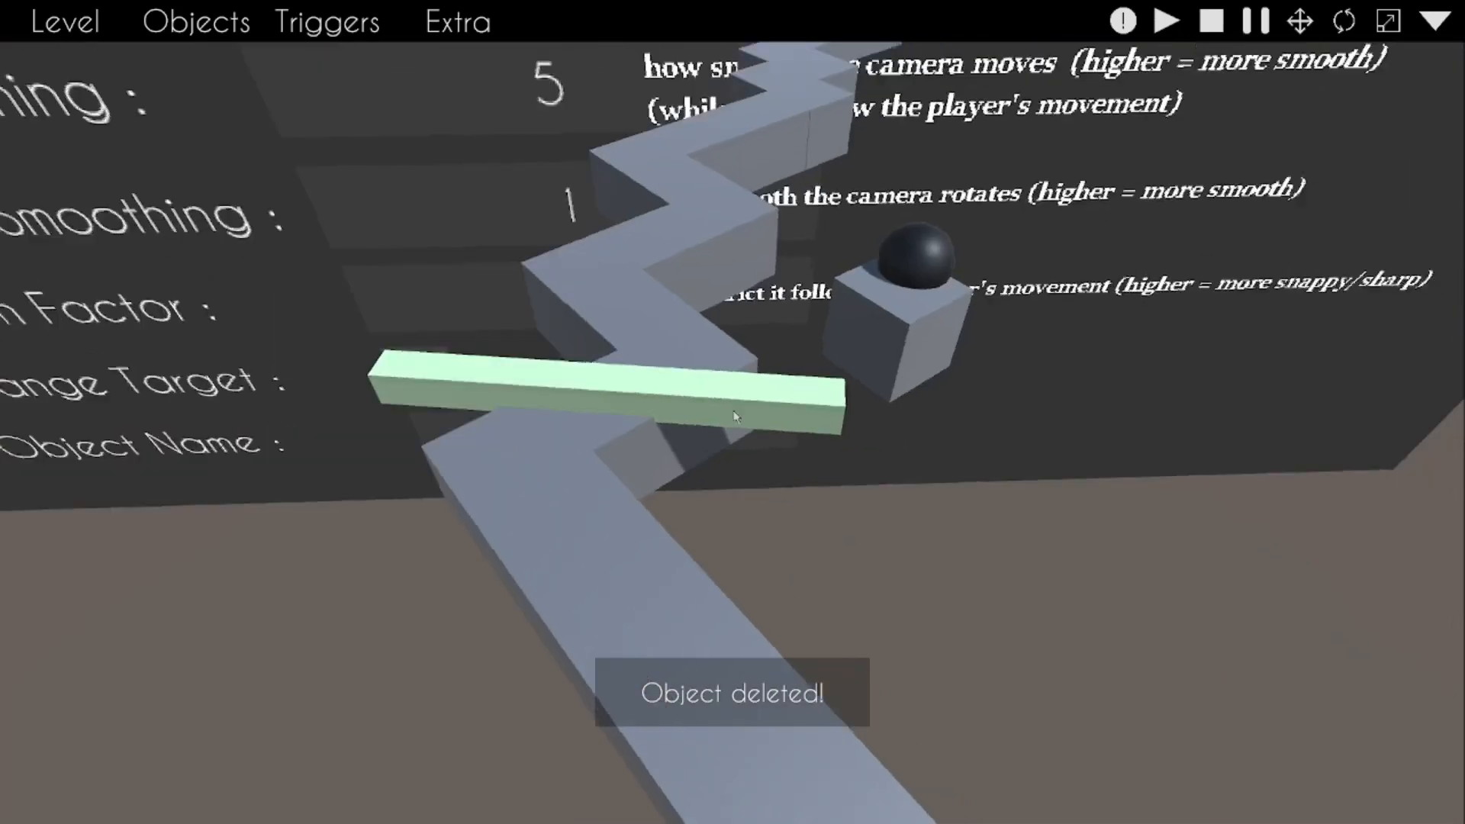
left_click(735, 416)
key("Delete")
Step: Select the track's first block and stretch it widely along the X axis with the scale tool
left_click(196, 21)
left_click(324, 27)
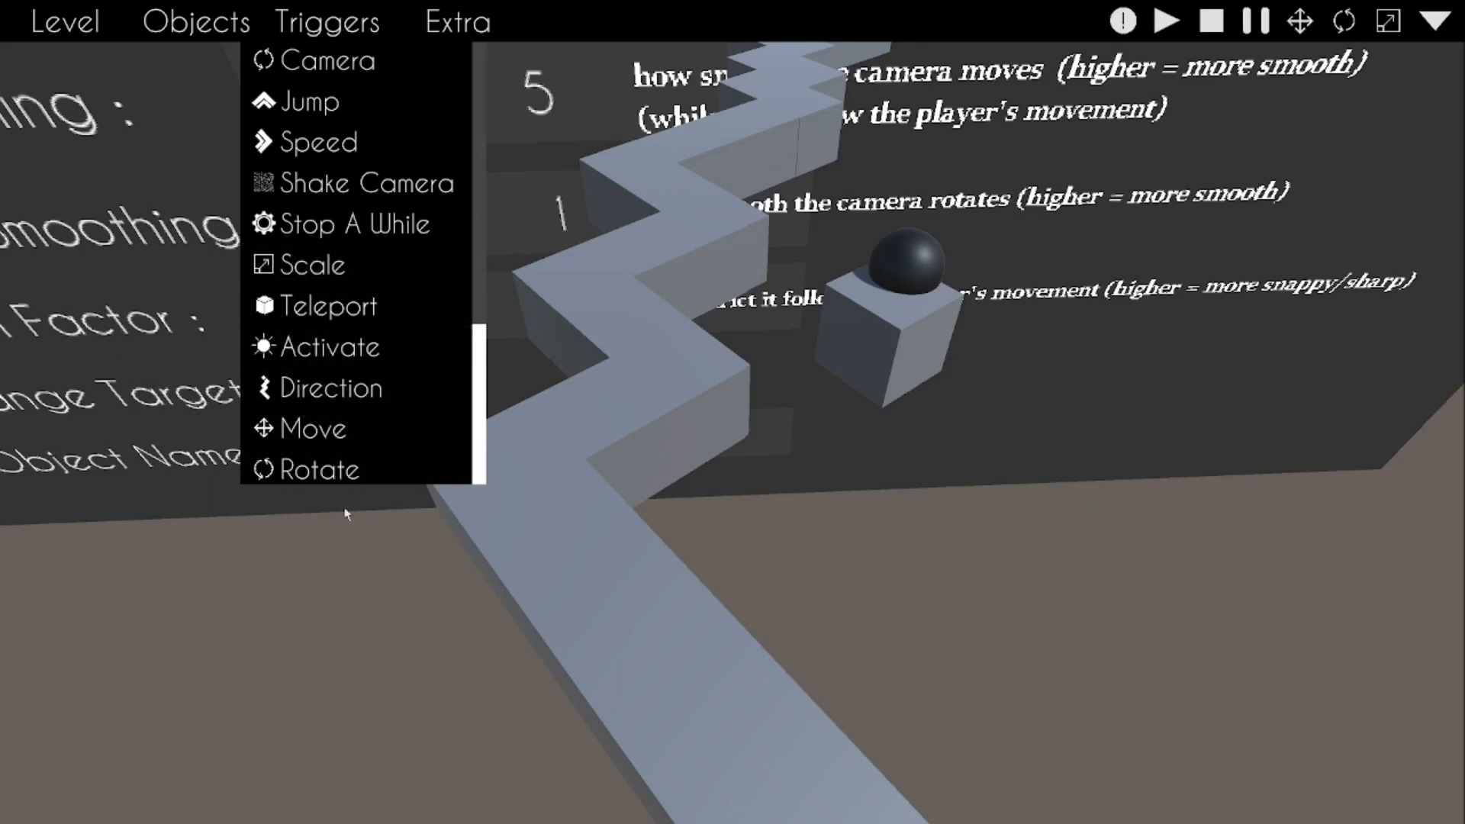
right_click_drag(551, 435, 553, 398)
key("s")
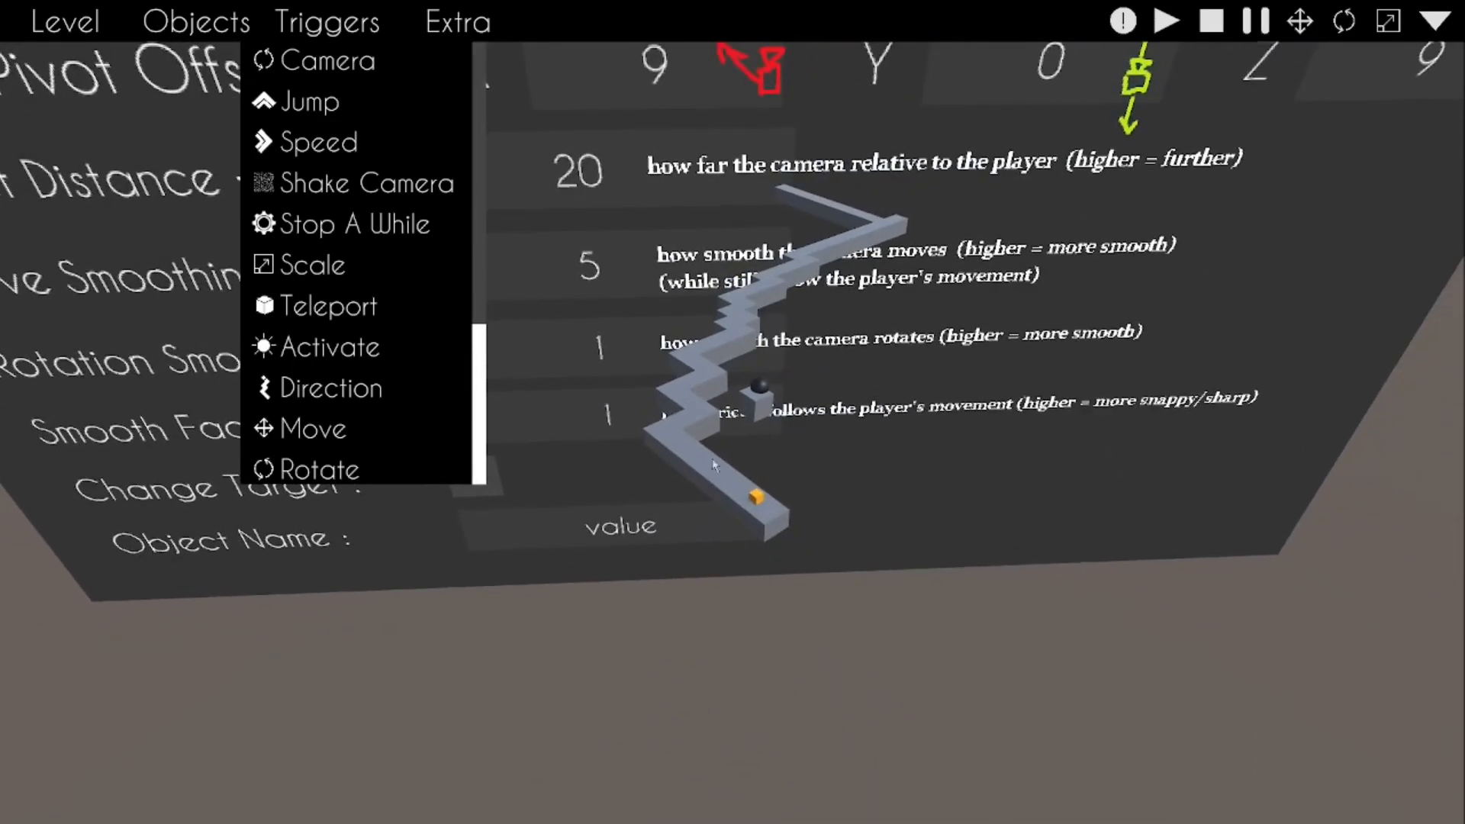
key("ctrl+d")
key("s")
right_click_drag(767, 420, 764, 410)
key("e")
key("r")
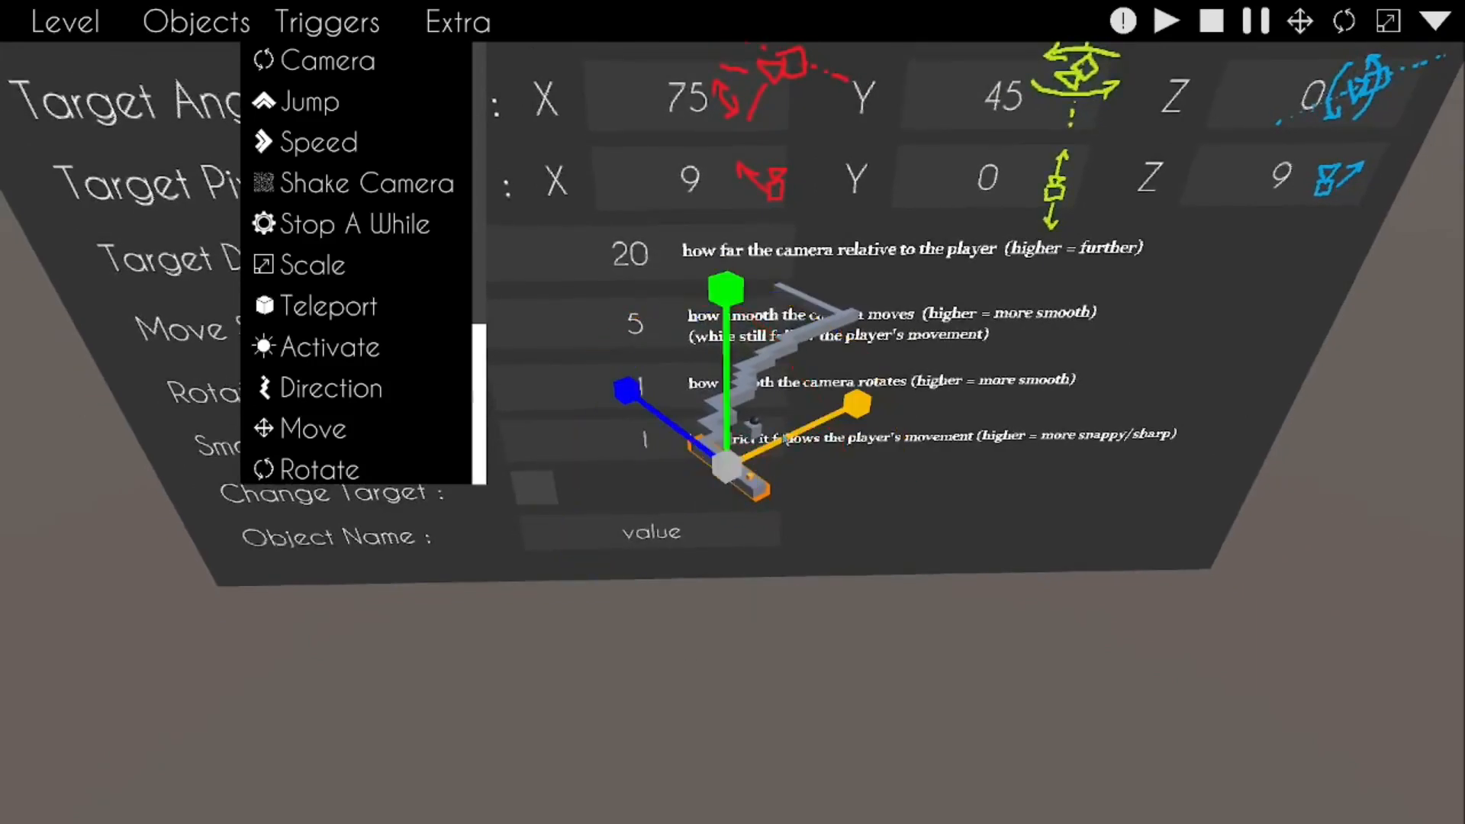
left_click_drag(857, 405, 1163, 256)
Step: Extend the widened first block along Z into a broad square platform and deselect it
left_click(328, 116)
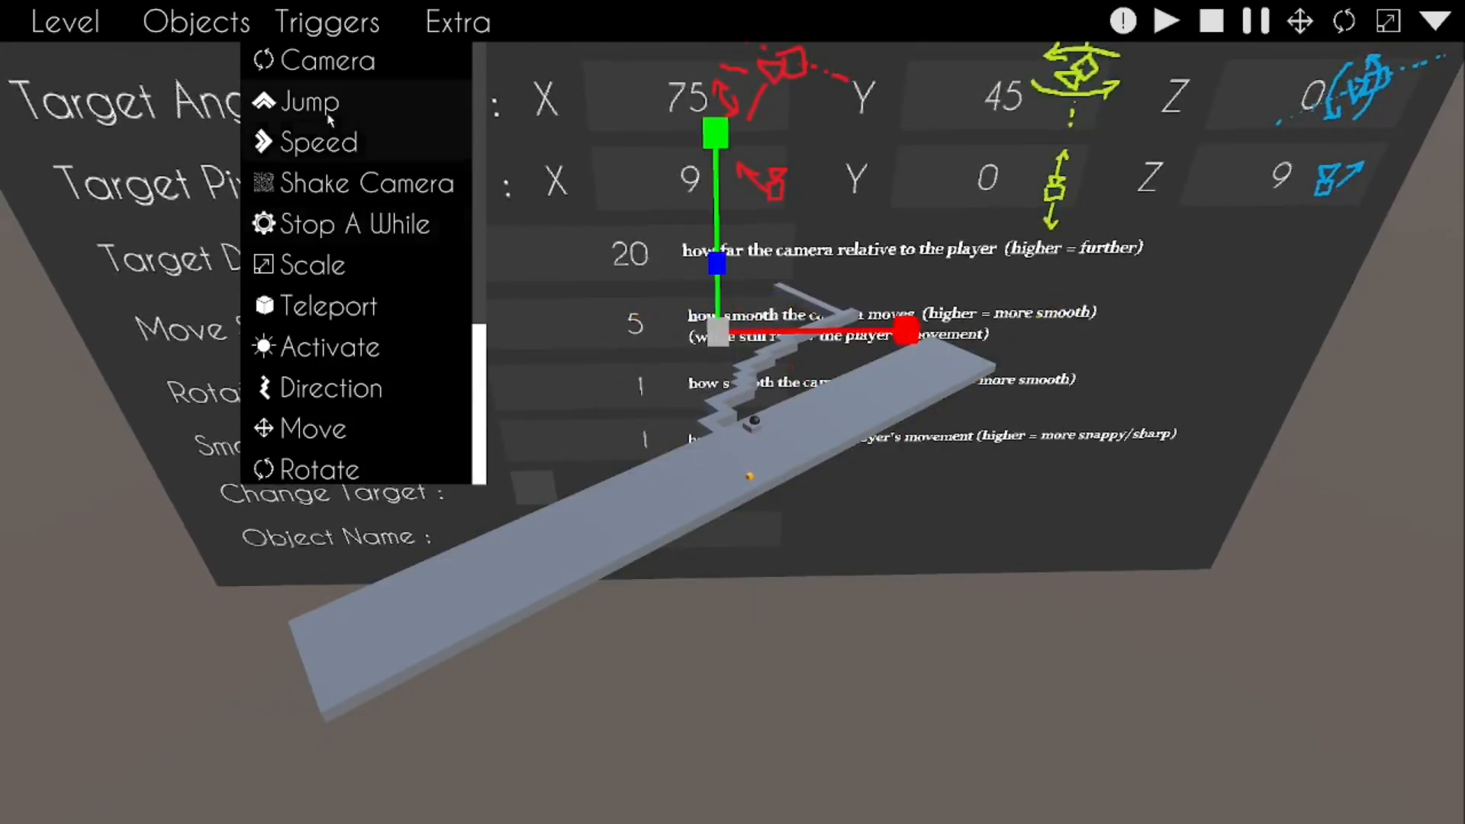
left_click(705, 500)
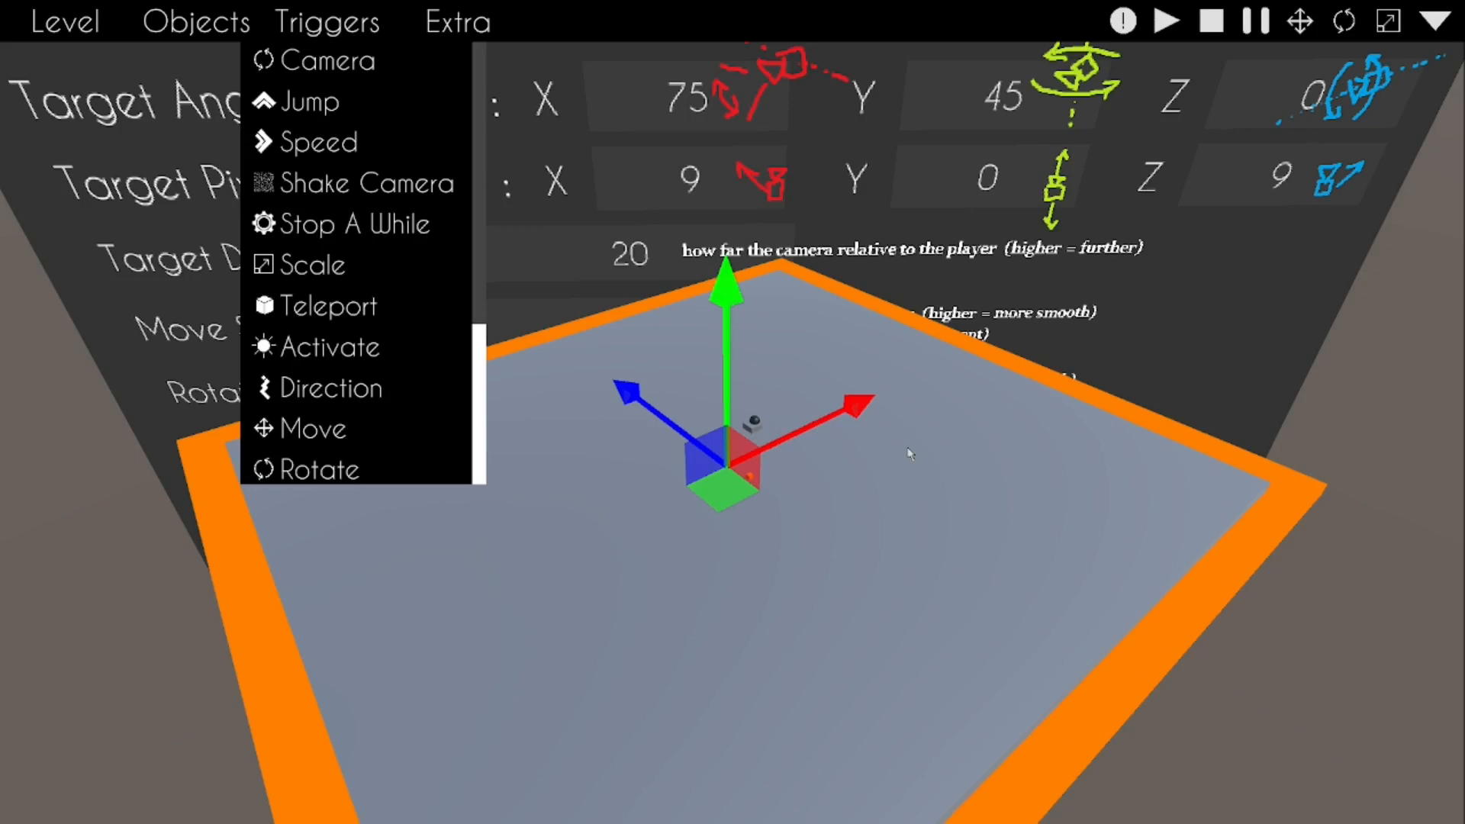
left_click(1368, 622)
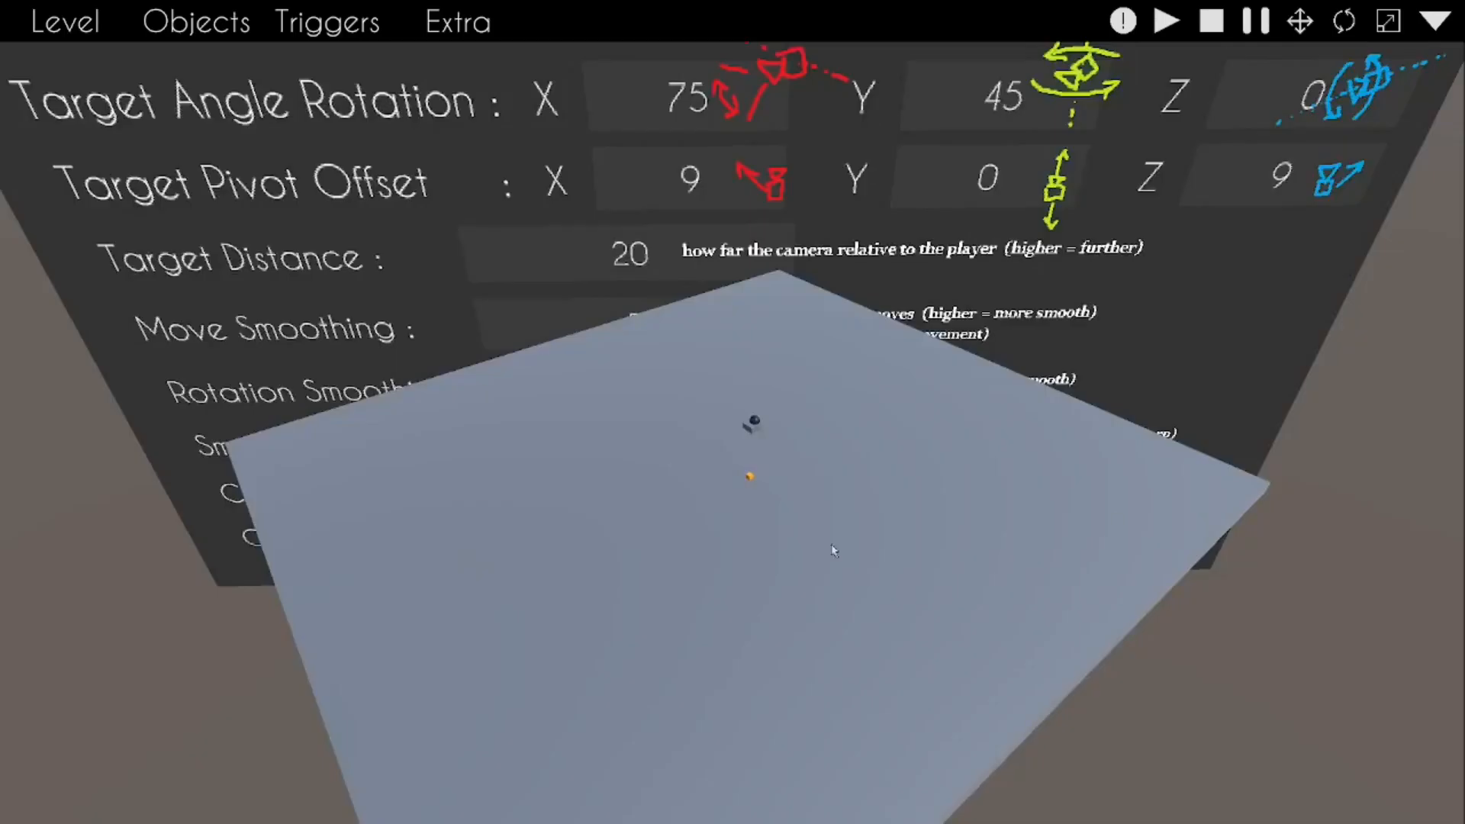
Step: Shift the square platform so the player start sits near one corner, and move the grey block and ball aside
left_click(748, 419)
left_click_drag(749, 419, 789, 312)
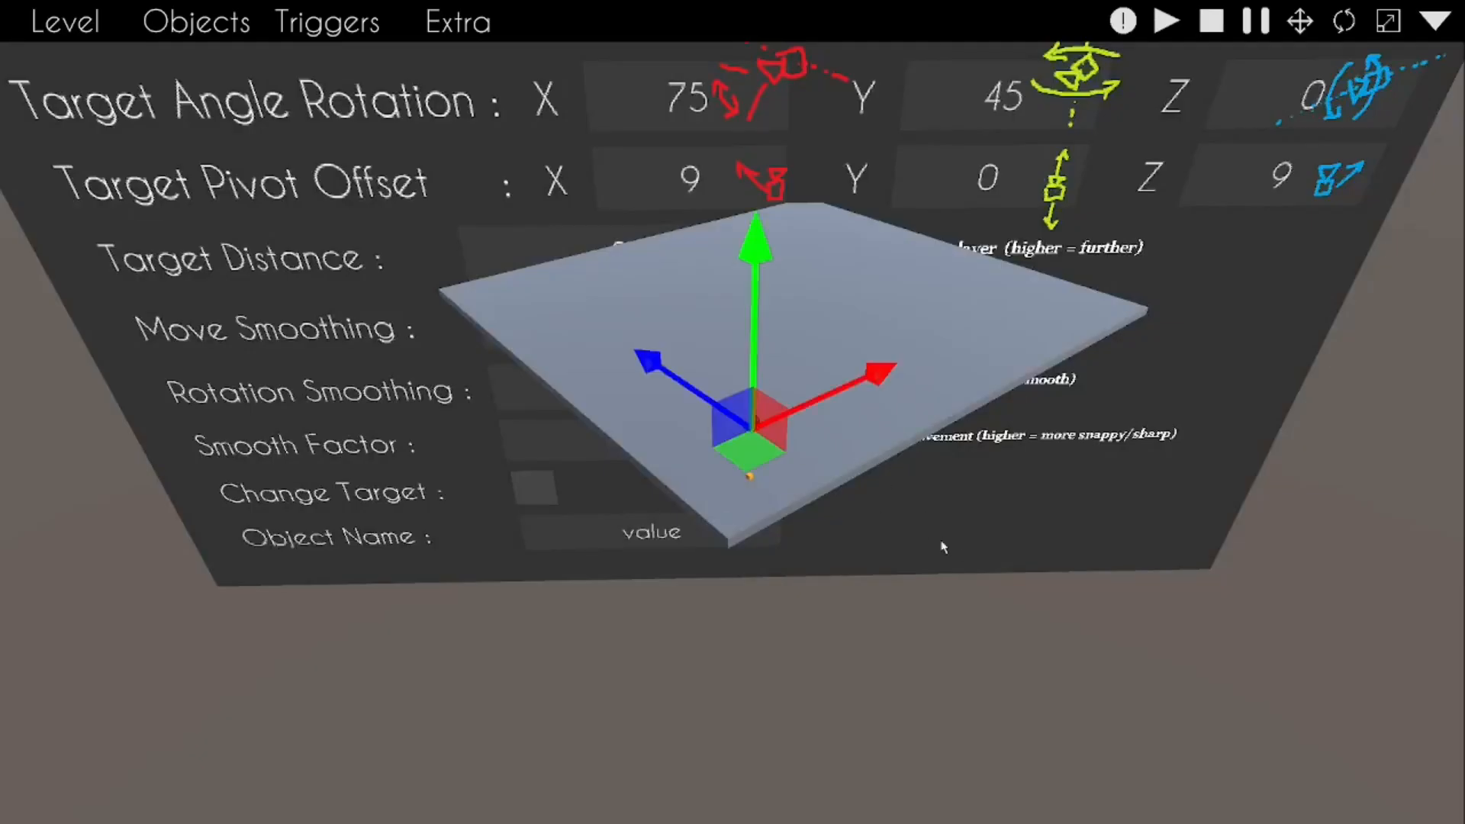
right_click_drag(943, 548, 946, 587)
key("w")
right_click_drag(733, 412, 725, 445)
left_click(734, 412)
left_click(745, 415)
key("s")
left_click_drag(698, 393, 921, 506)
left_click_drag(679, 393, 945, 505)
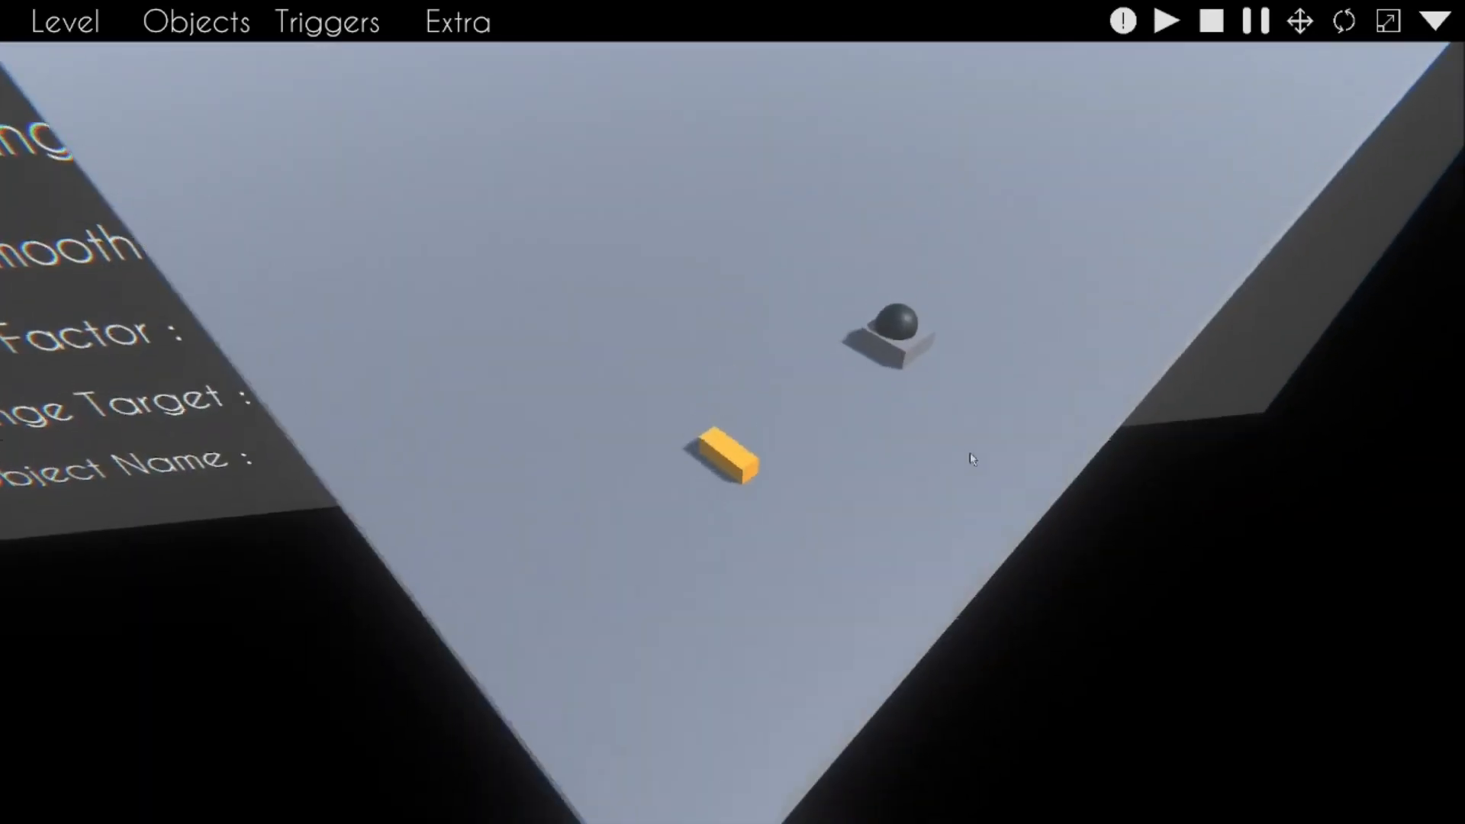
Step: Add a Direction trigger and place it just ahead of the orange player cube
right_click_drag(654, 325, 731, 412)
key("w")
key("s")
left_click(312, 29)
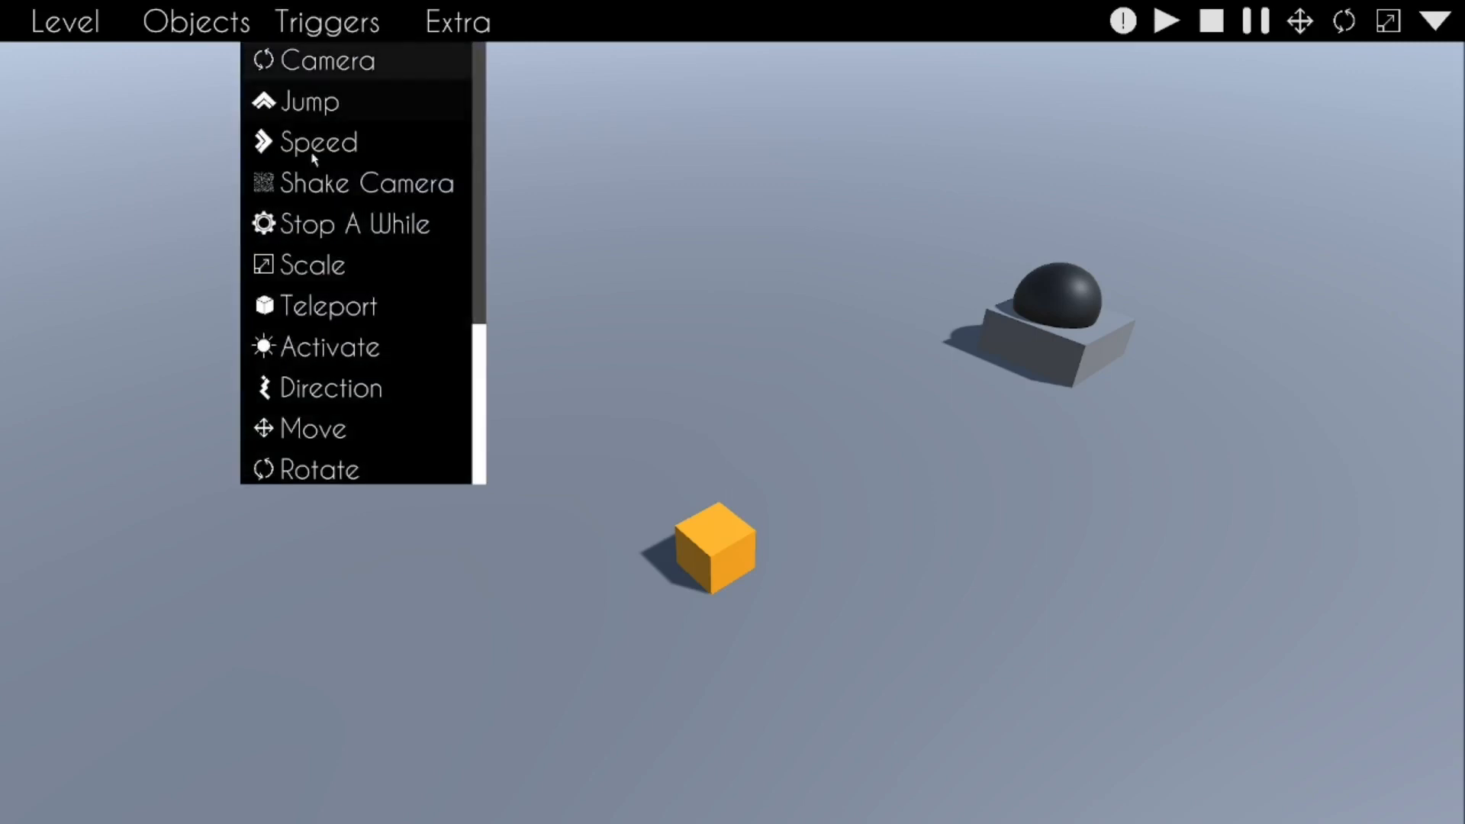
left_click(319, 405)
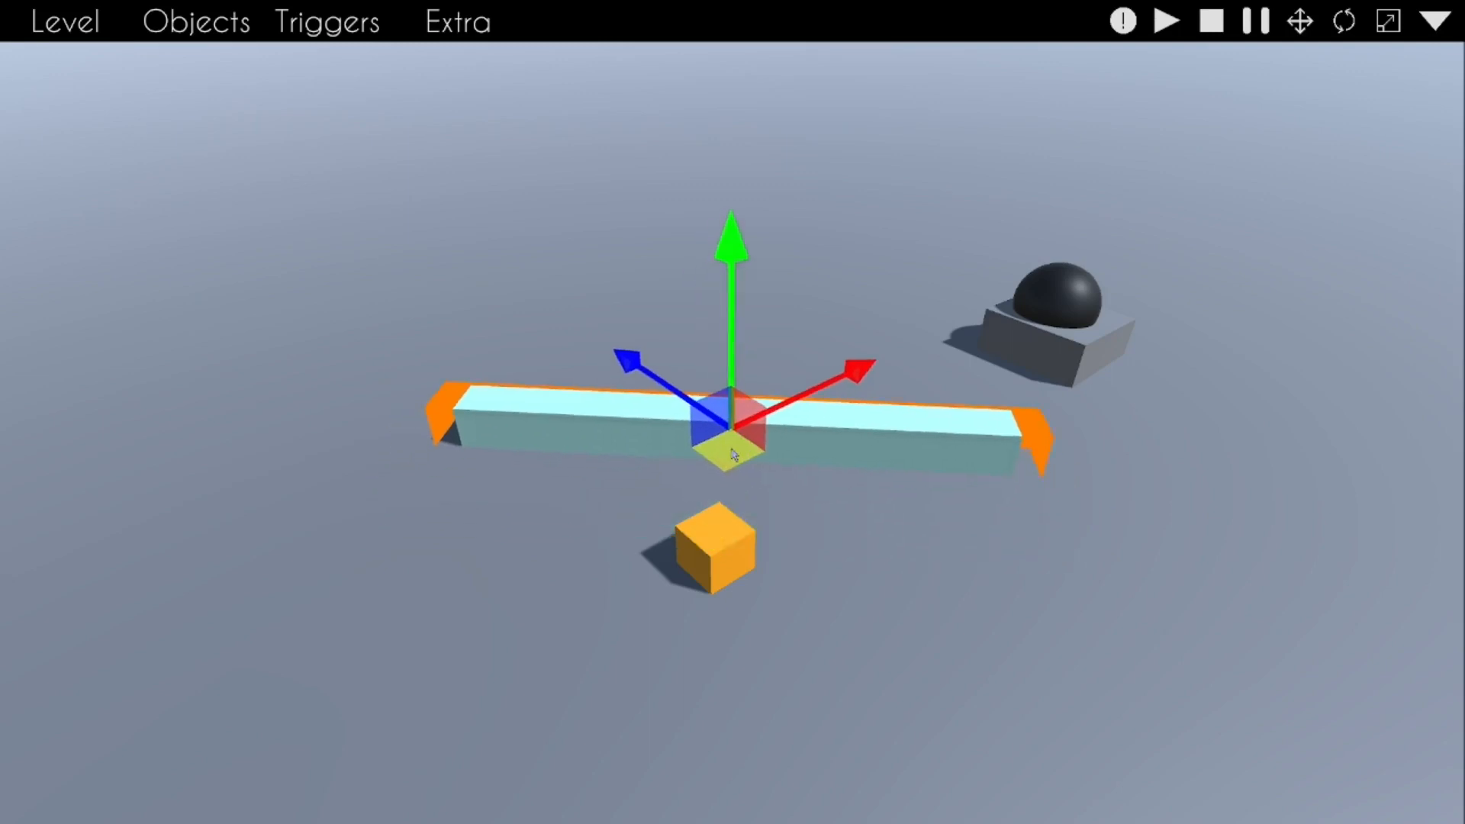
left_click_drag(717, 445, 709, 452)
Step: Examine the Direction 1 and Direction 2 values in the Direction trigger's object settings and apply them
left_click(1433, 21)
left_click(1433, 22)
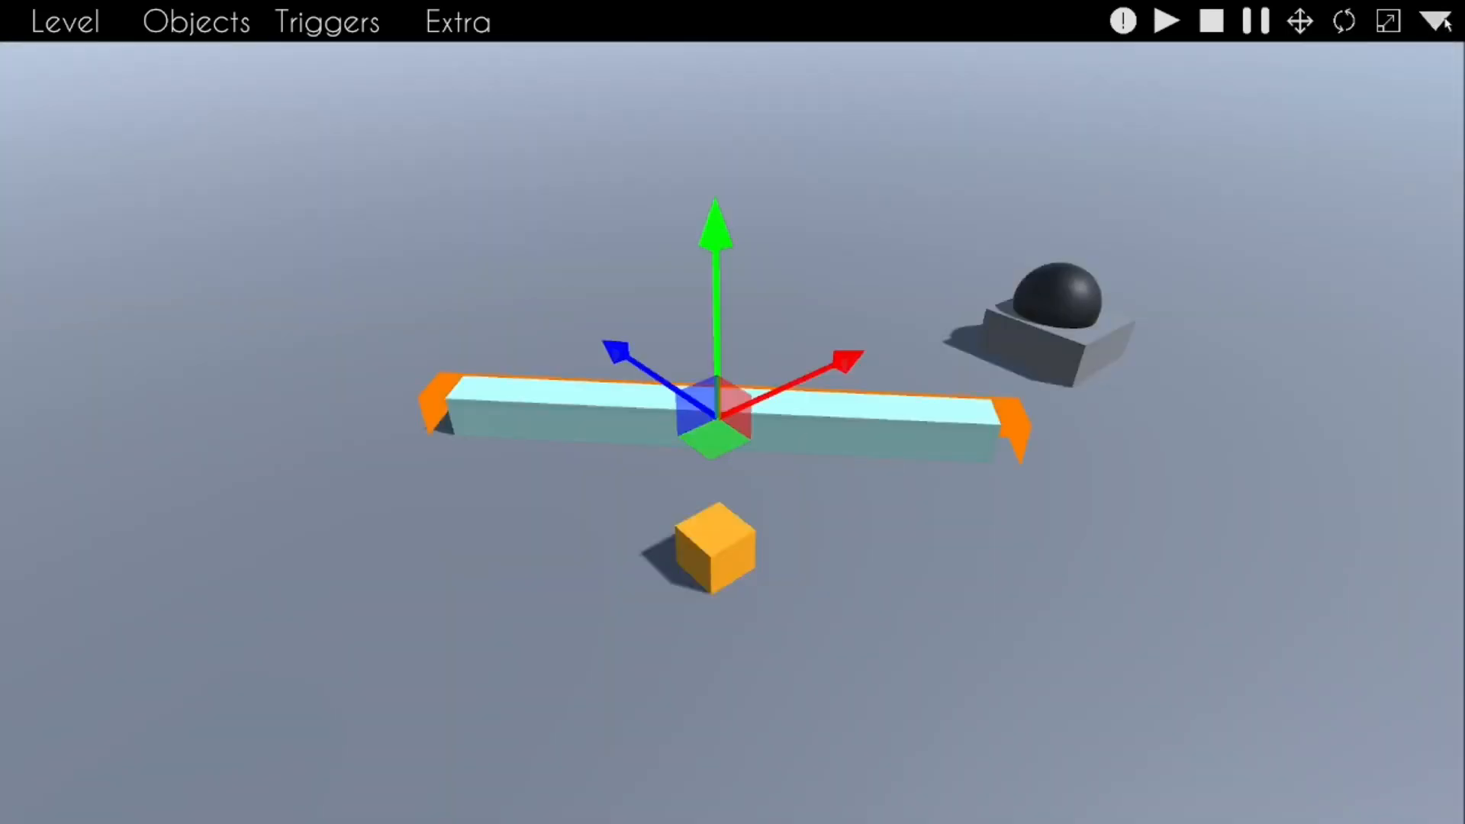
left_click(1443, 21)
left_click(1301, 704)
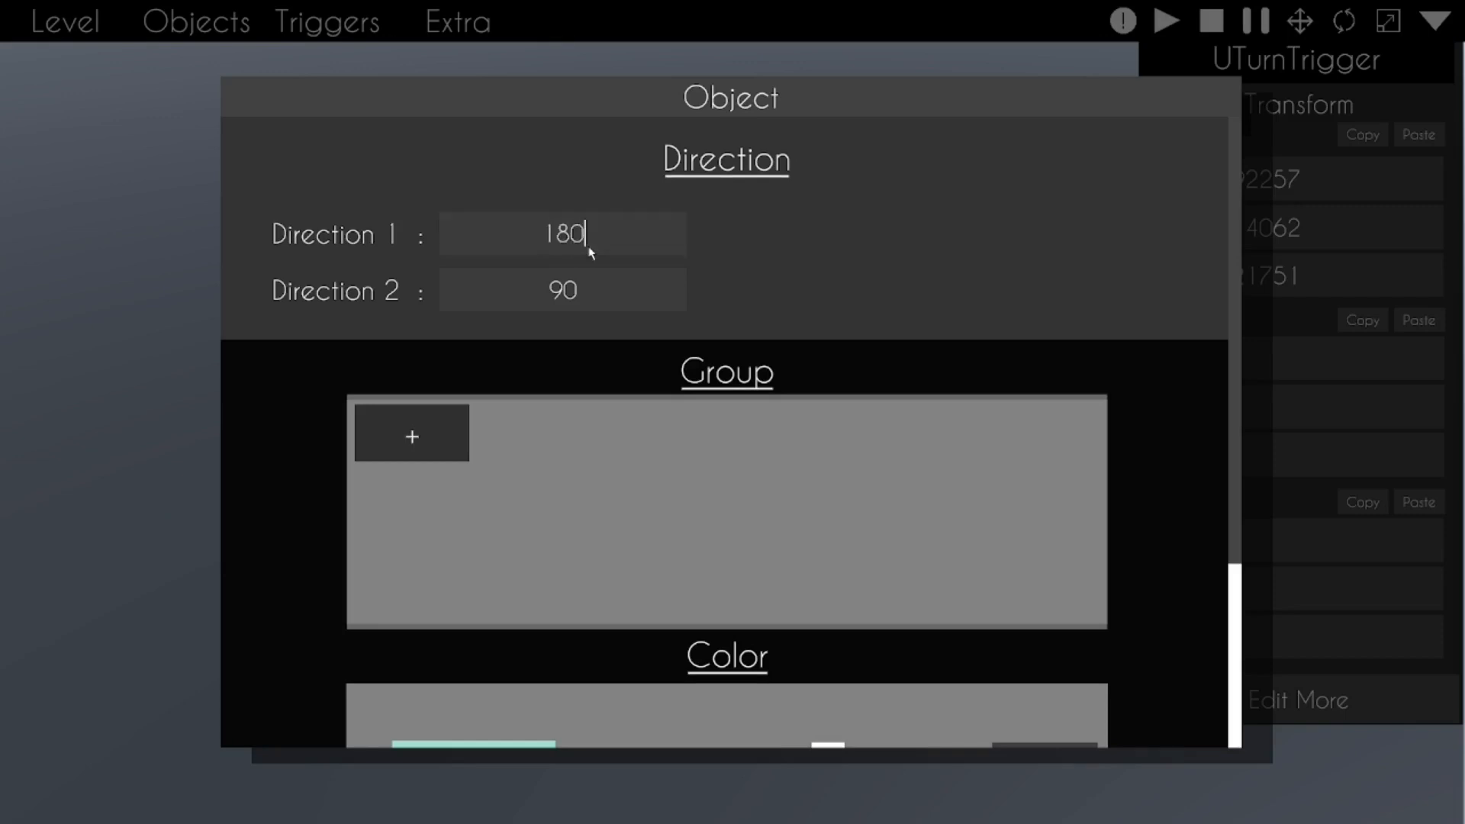
scroll(1097, 261, "down", 3)
scroll(1106, 229, "up", 3)
scroll(1118, 196, "down", 5)
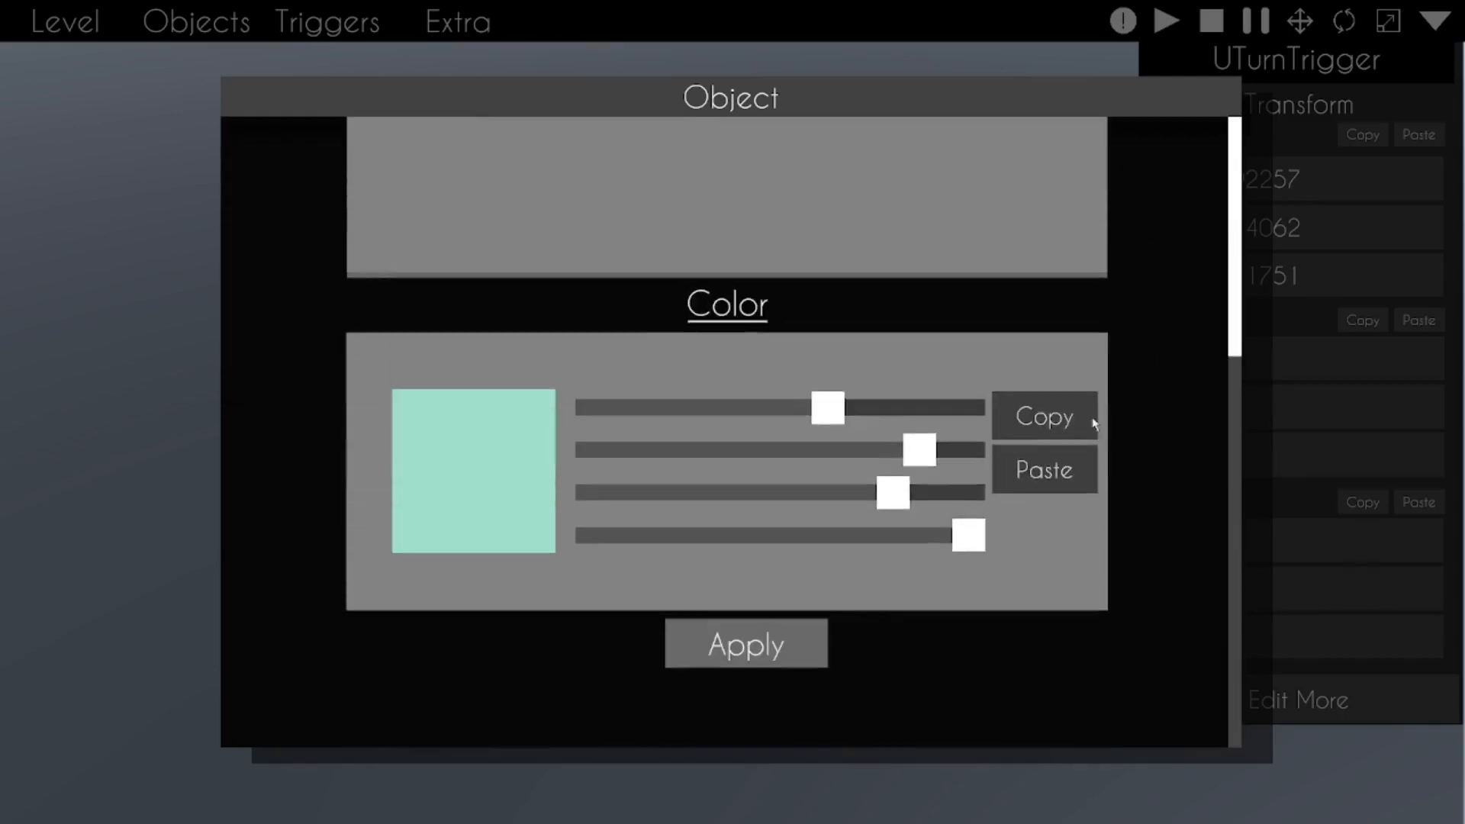
left_click(774, 727)
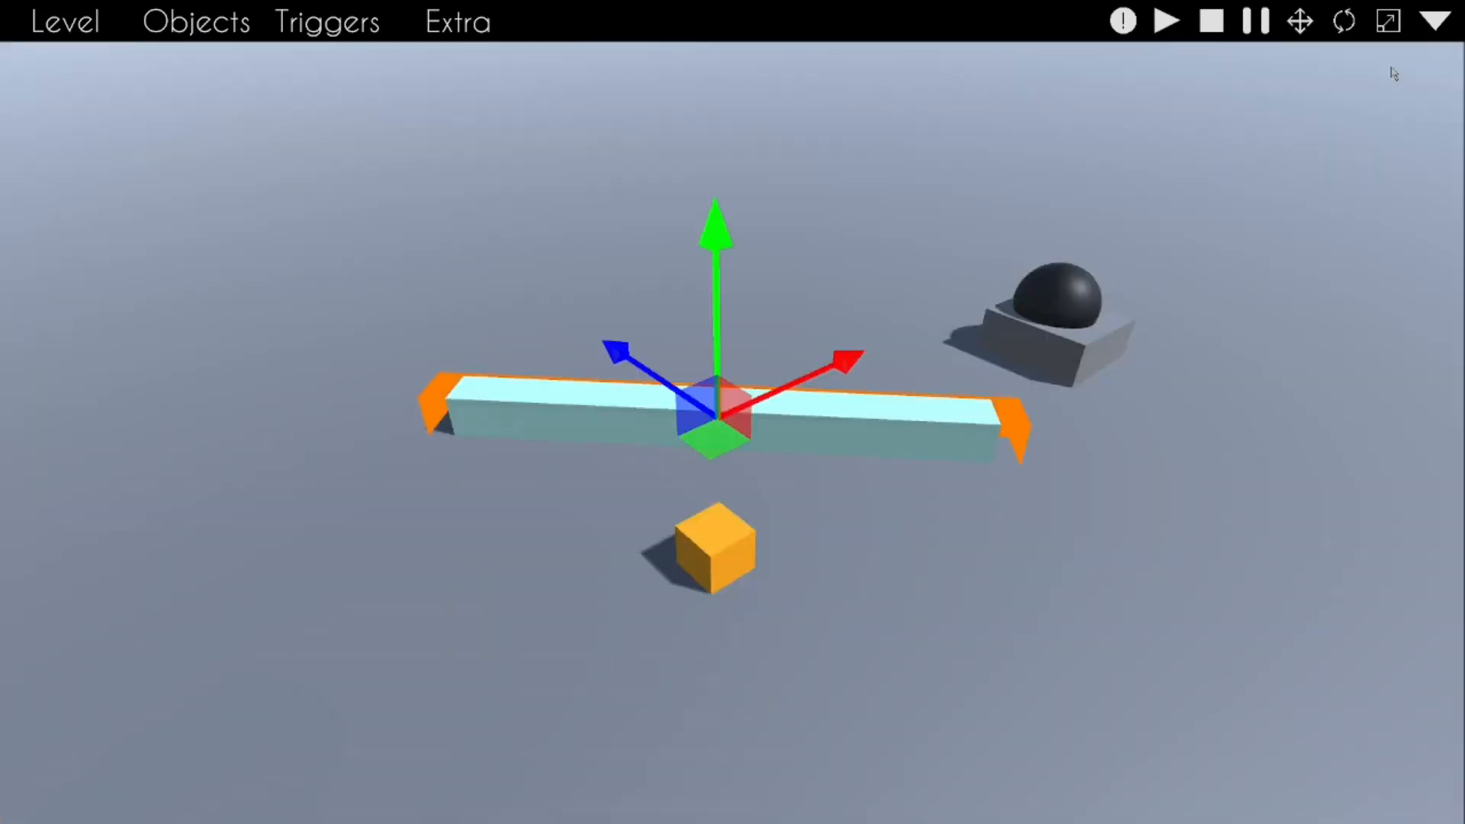
Step: Set the Direction trigger's Direction 2 to 0 and apply the settings
left_click(1435, 20)
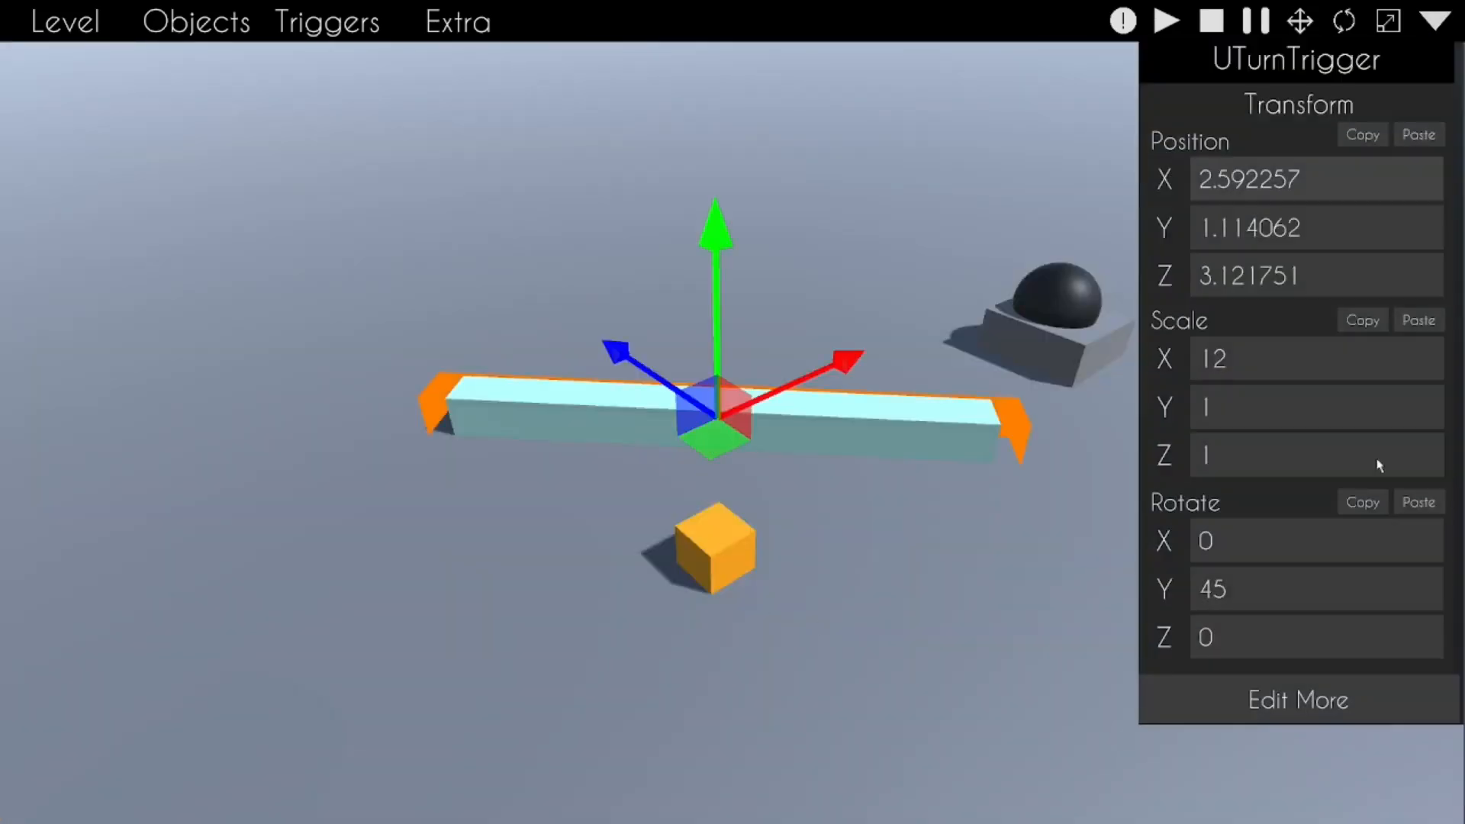
left_click(1297, 697)
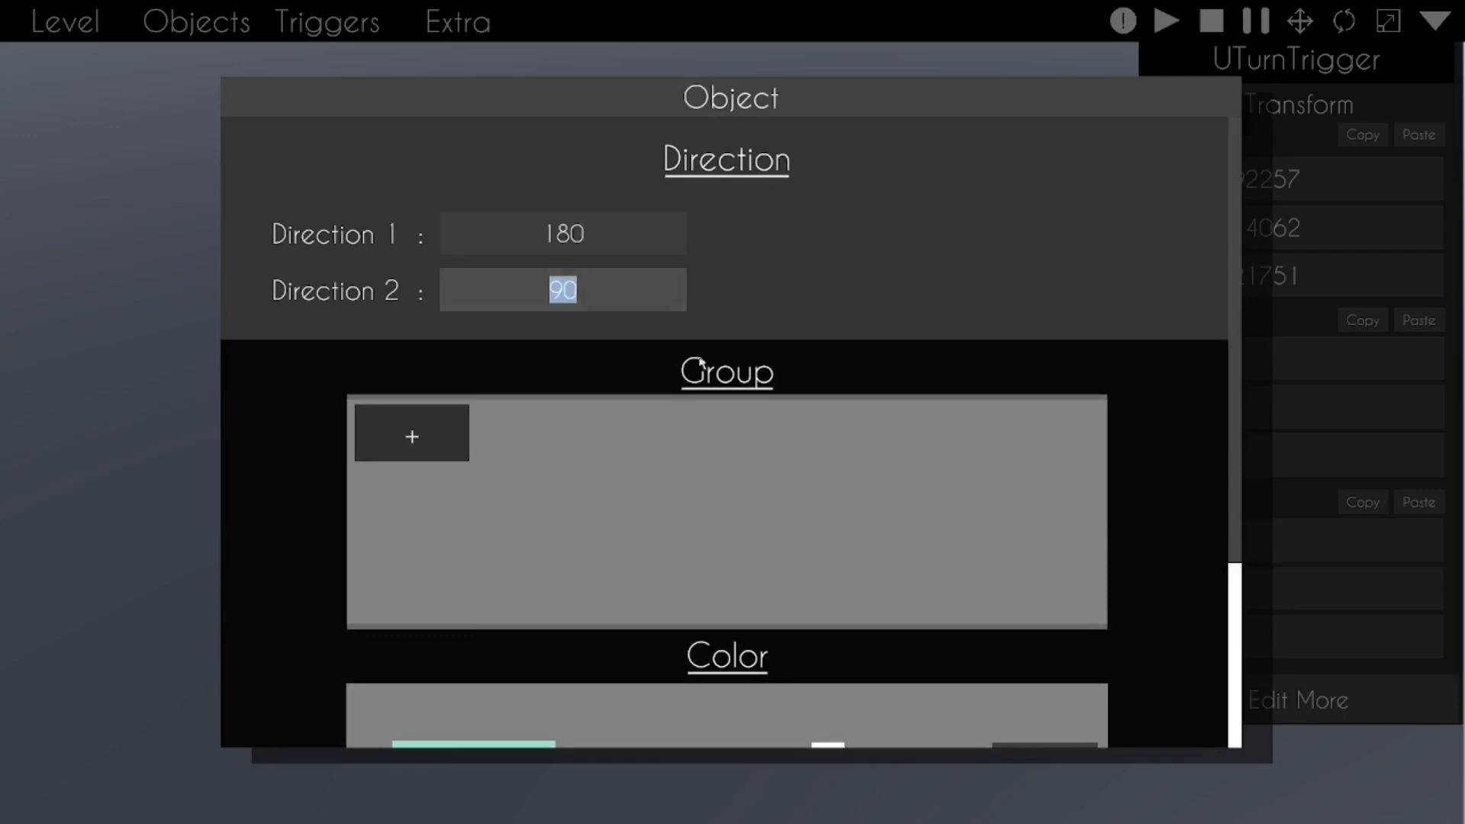
scroll(1145, 410, "down", 5)
left_click(759, 717)
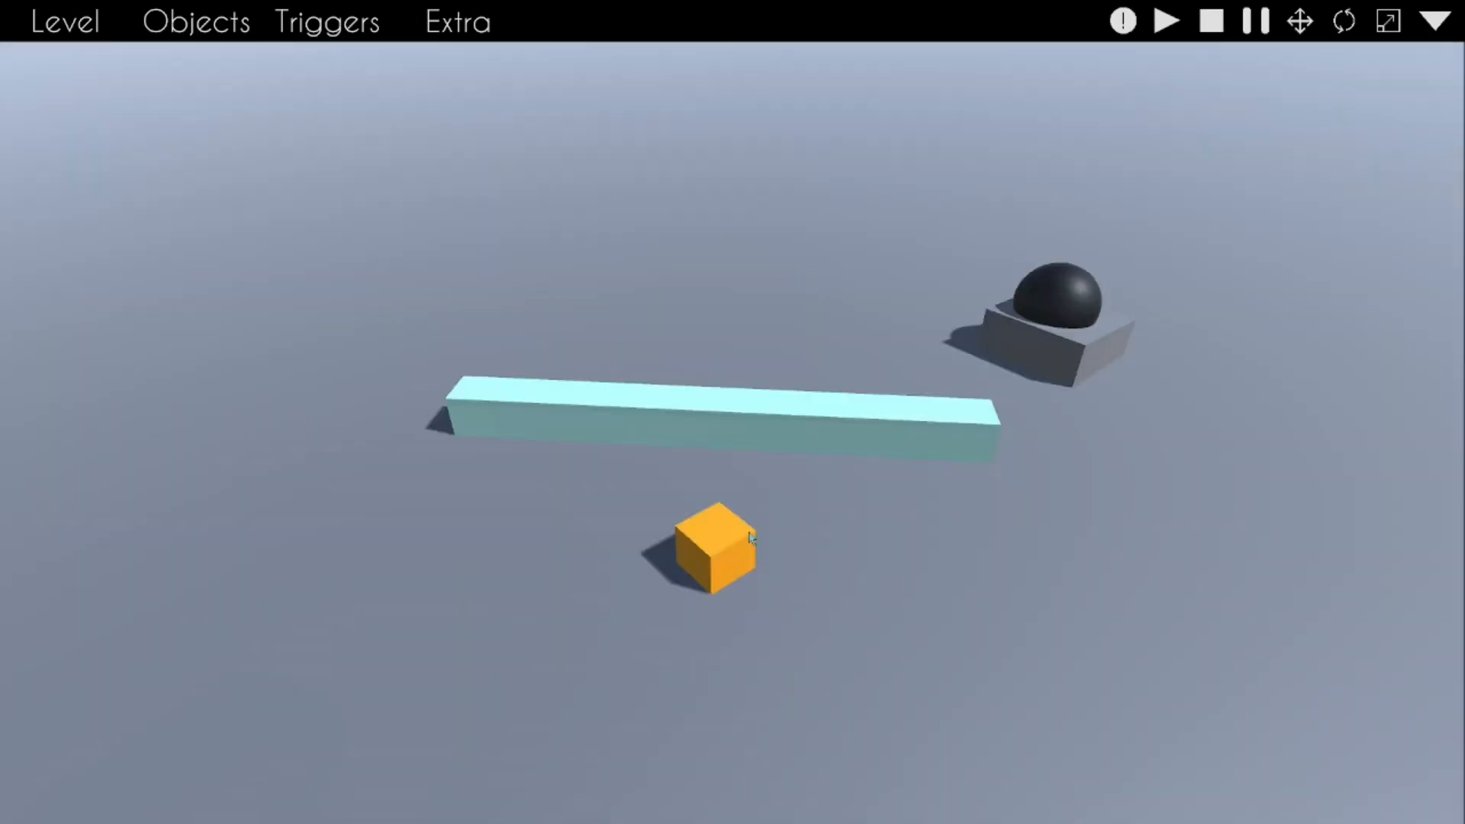
Step: Enter a new Direction 2 value for the Direction trigger and apply the settings
left_click(1435, 21)
left_click(1302, 700)
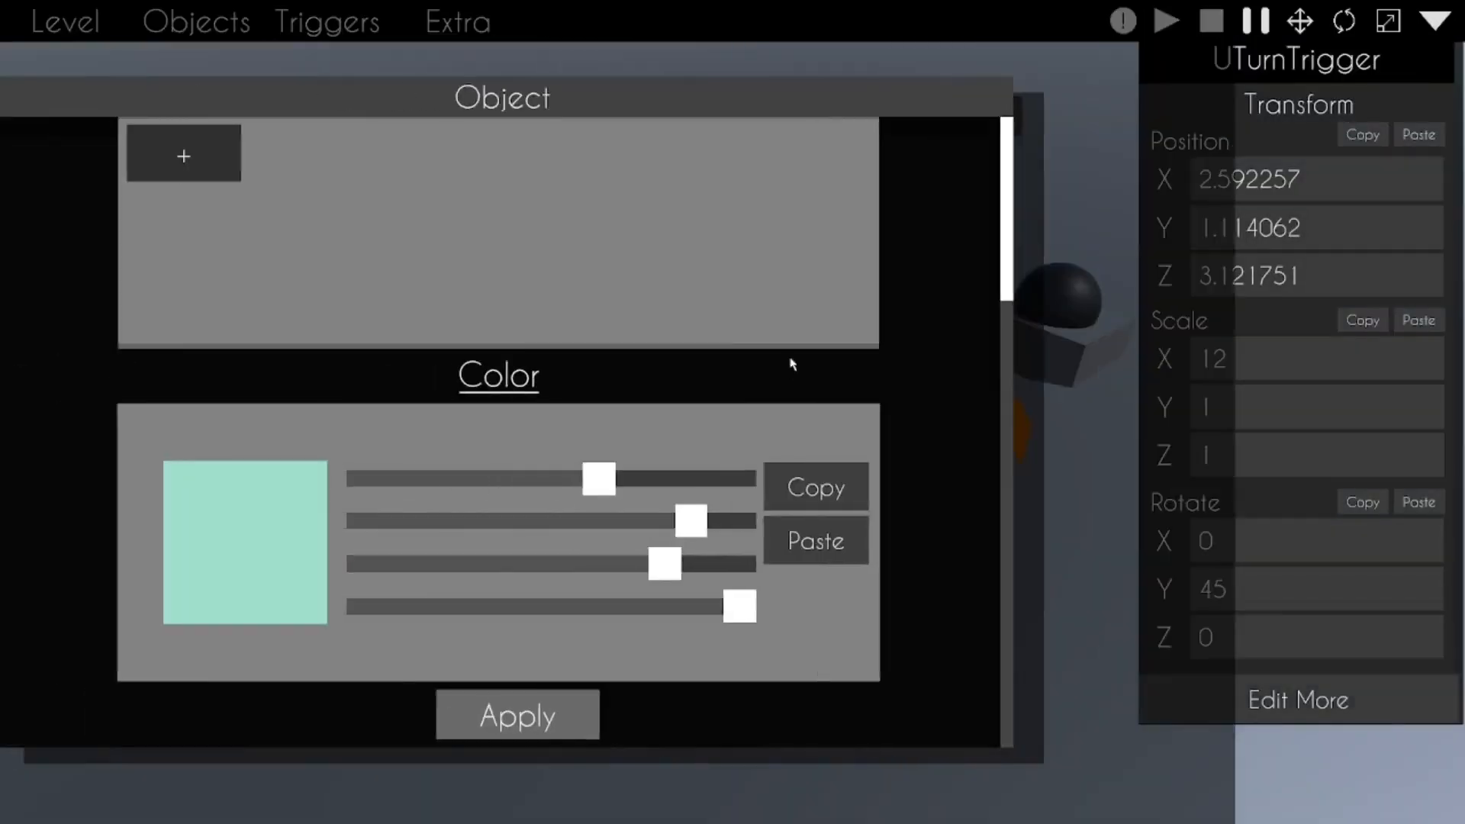
scroll(791, 366, "up", 5)
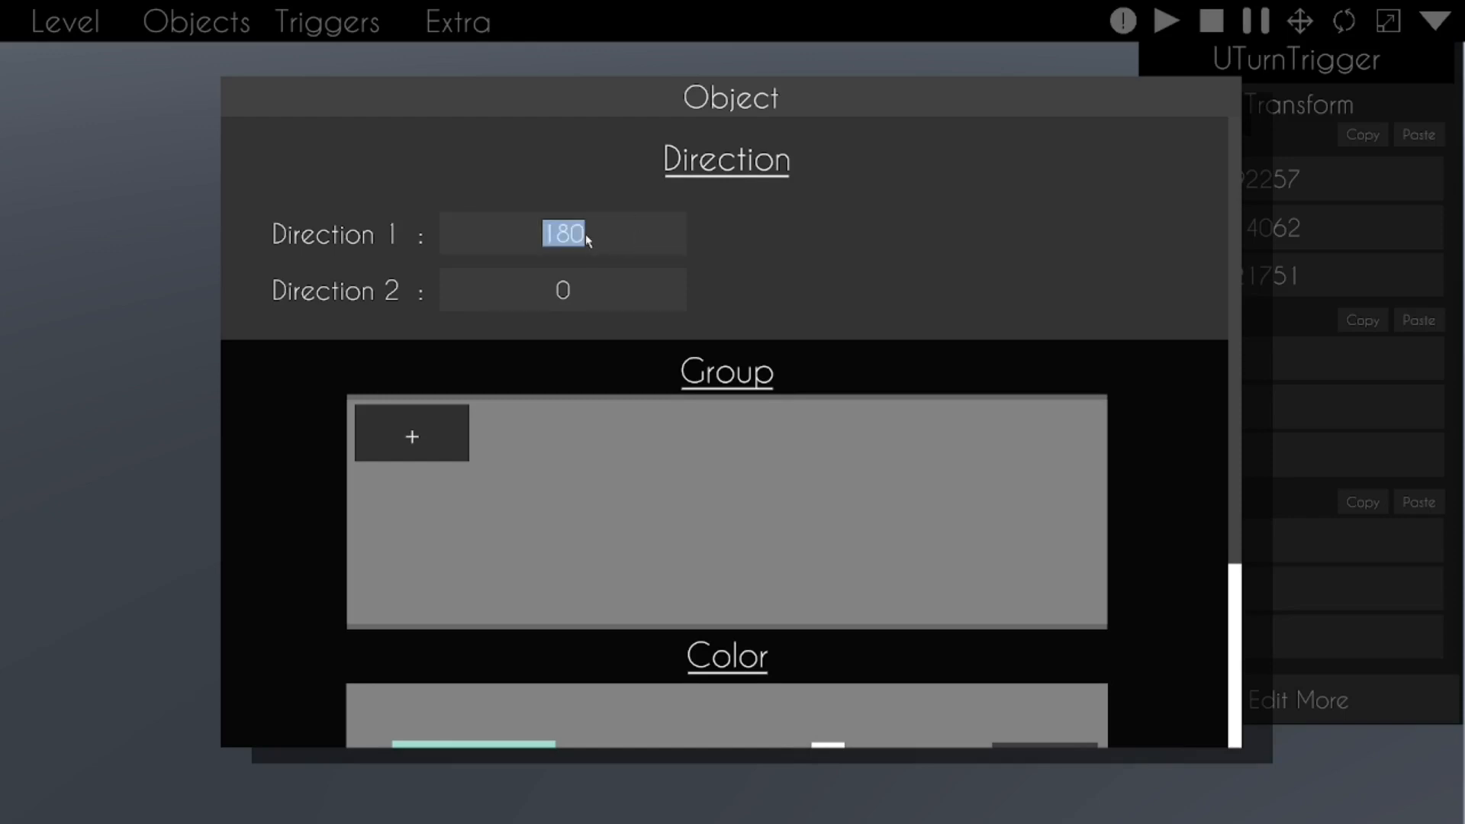
left_click(590, 289)
type("2")
scroll(795, 203, "down", 5)
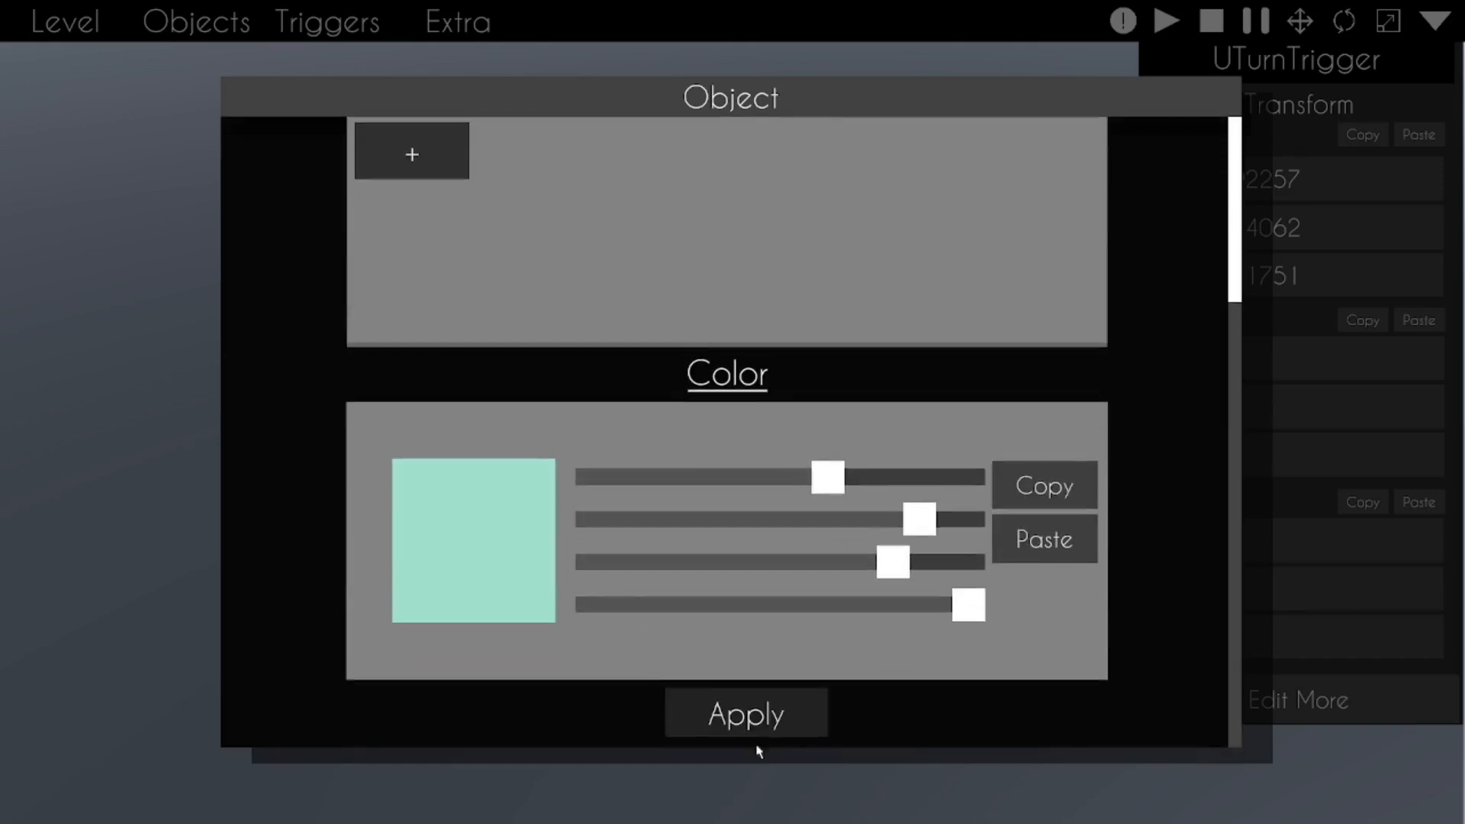
left_click(753, 725)
Step: Move the Direction trigger closer, right up against the orange player cube
left_click(743, 440)
left_click_drag(710, 446, 646, 516)
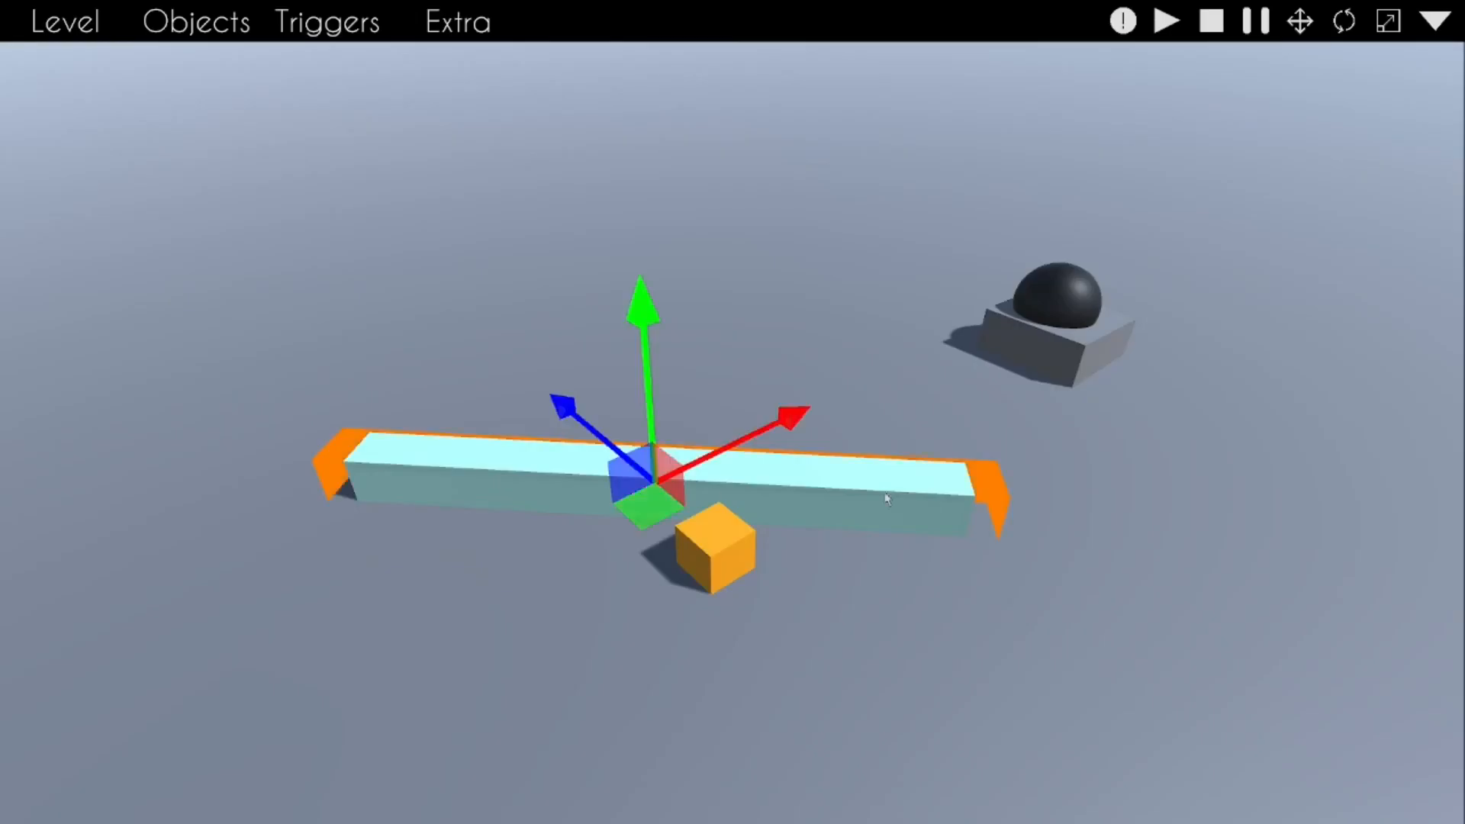
right_click_drag(886, 499, 748, 496)
right_click_drag(748, 496, 809, 496)
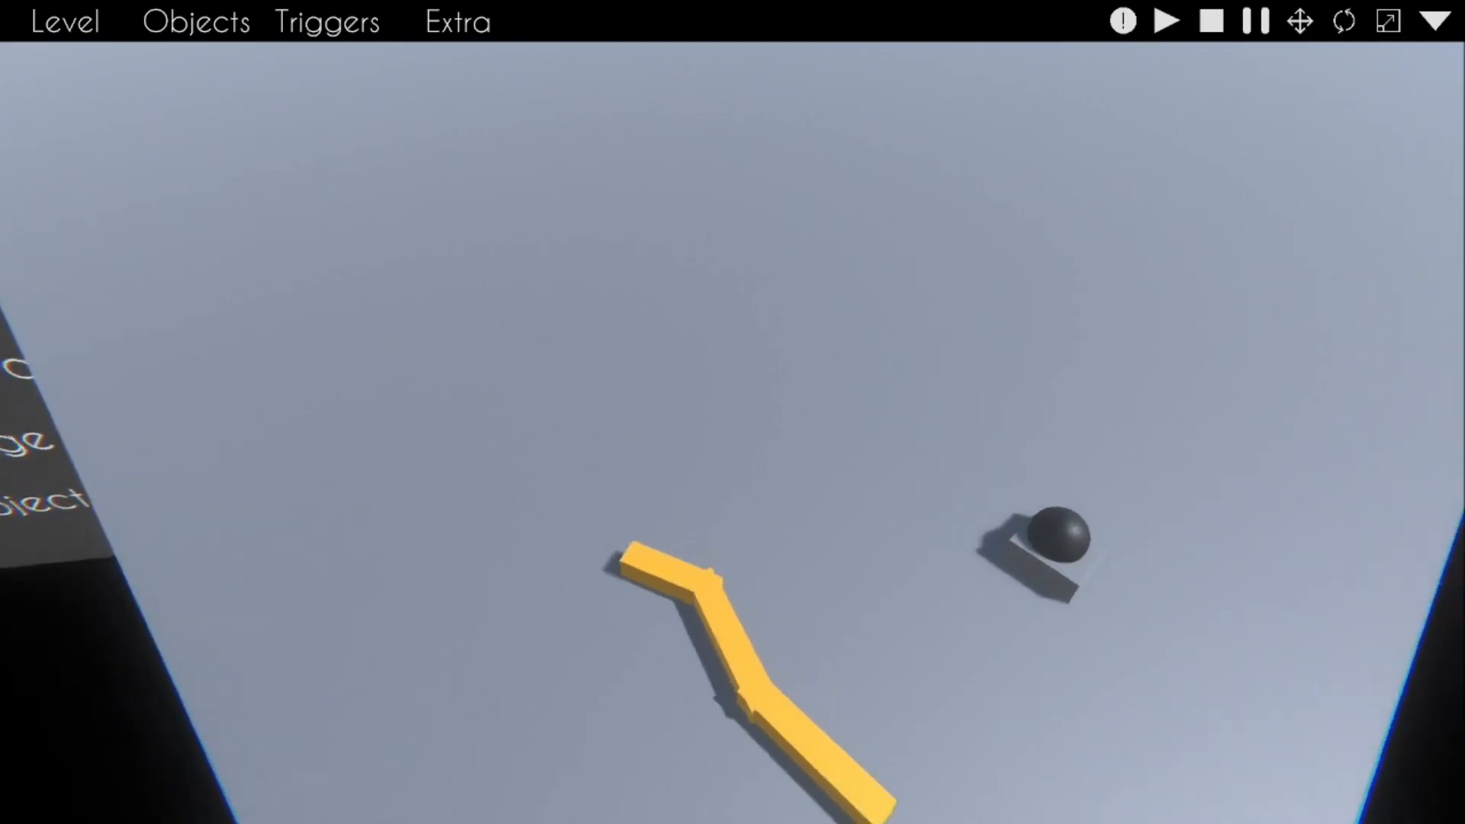
Step: Playtest the level, turning the line repeatedly to examine the changed directions
key("space")
key("space")
key("space")
key("space")
key("space")
key("space")
key("space")
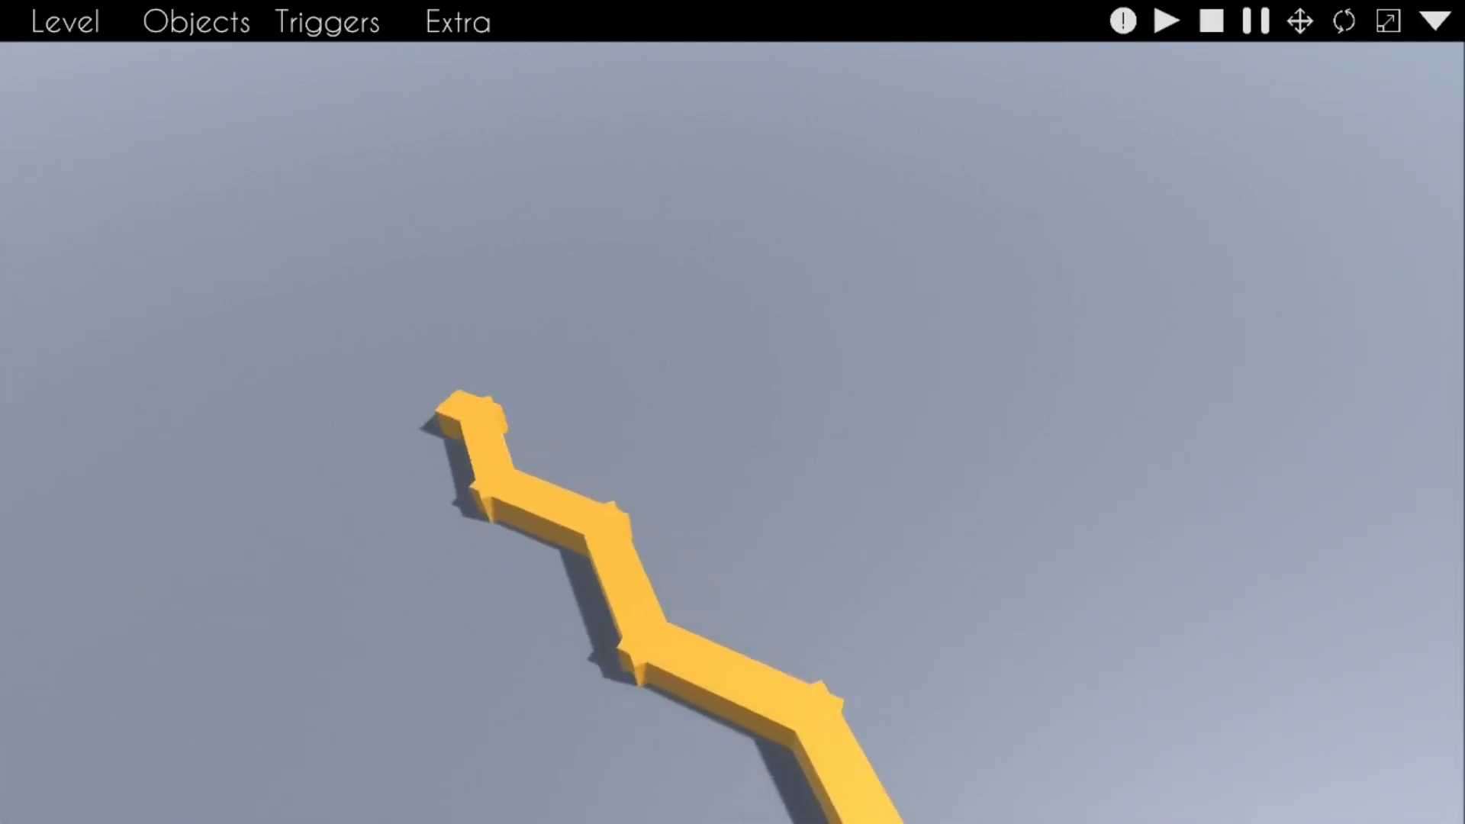
key("space")
key("space")
key("space")
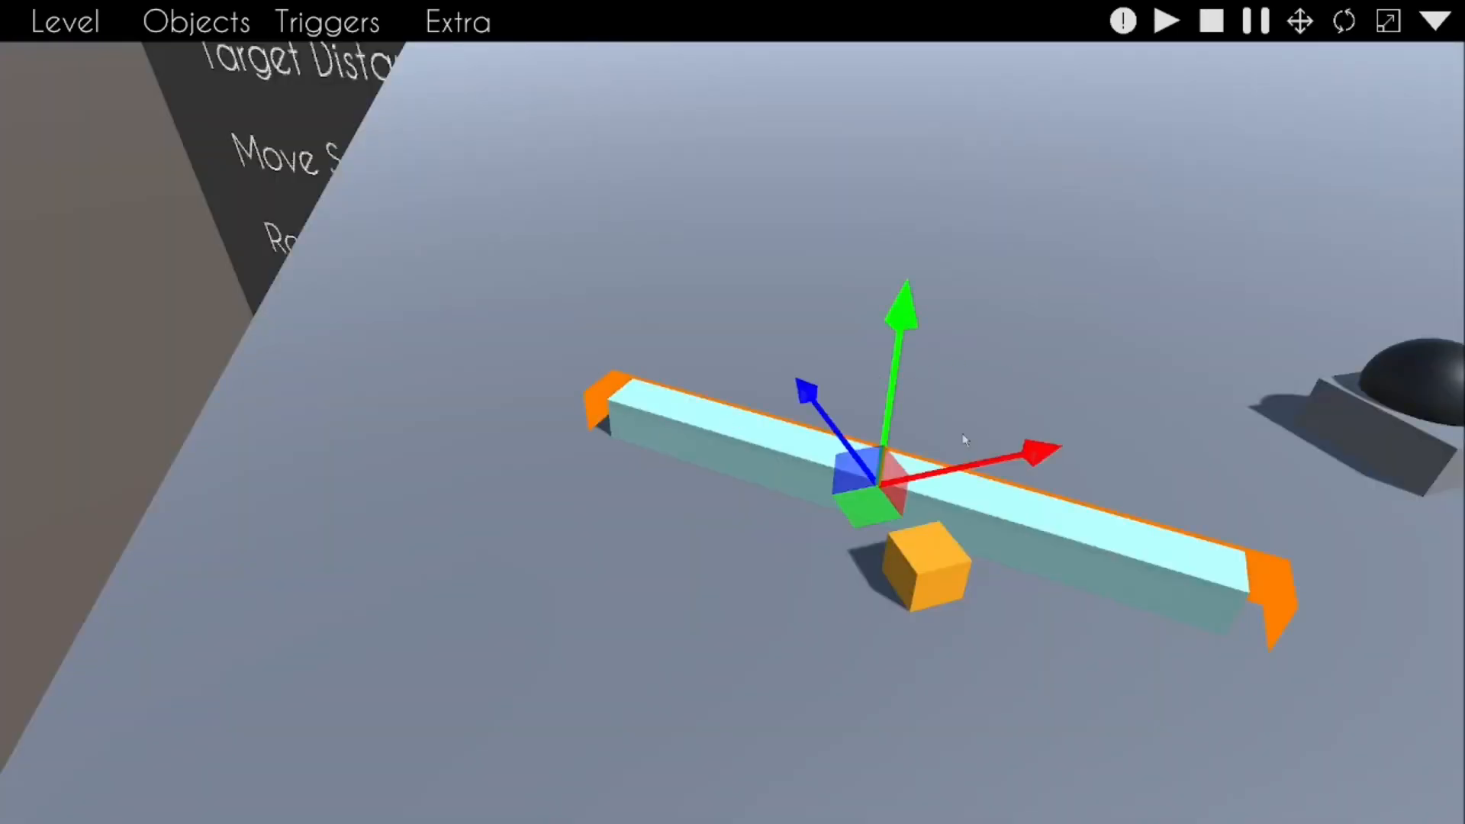
Step: Delete the Direction trigger from the platform
right_click_drag(965, 440, 1129, 440)
right_click_drag(696, 357, 705, 282)
key("Delete")
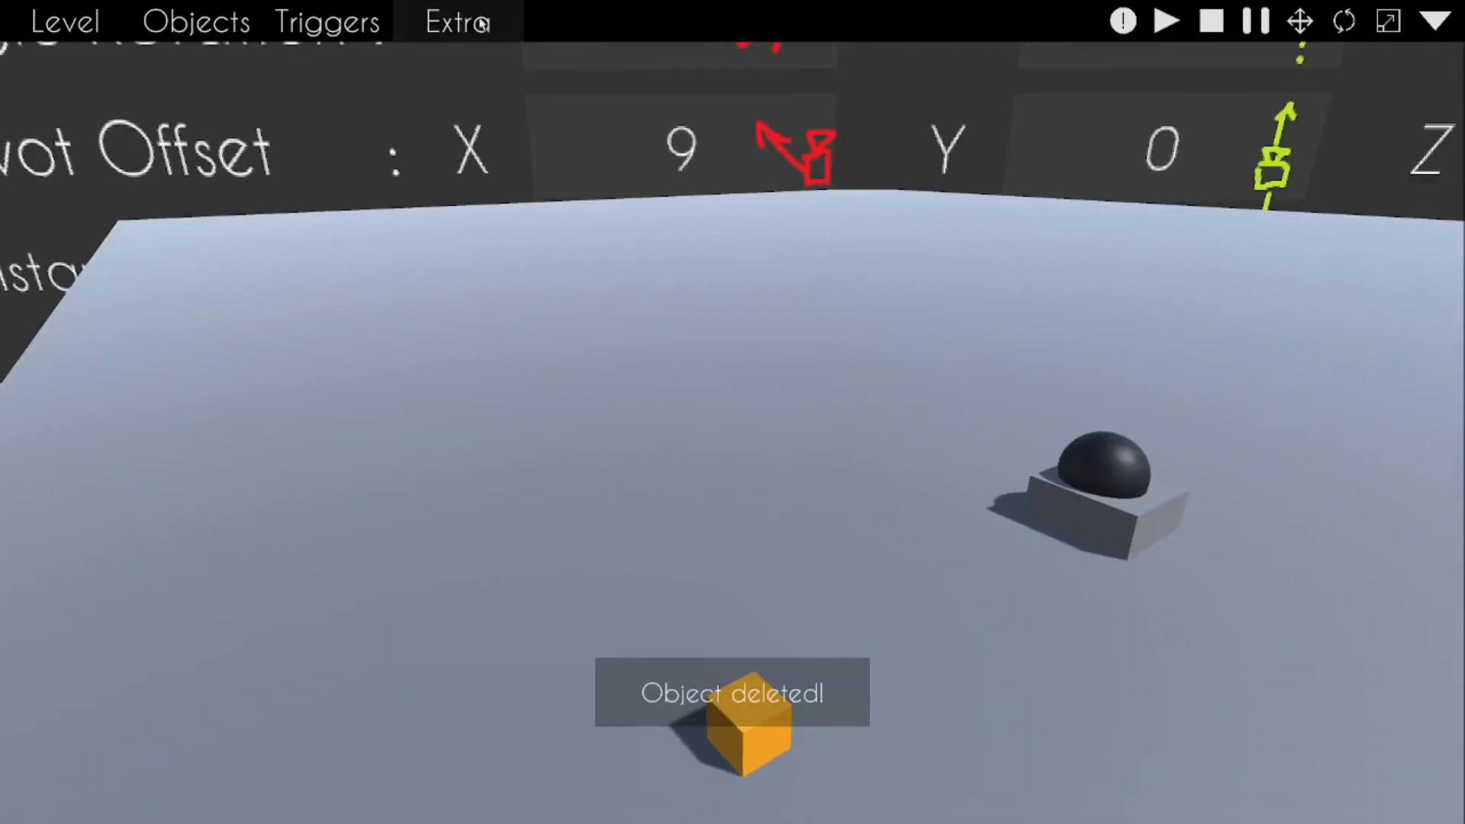
Step: Add a Color trigger and place it just ahead of the orange player cube
left_click(334, 23)
scroll(451, 336, "down", 2)
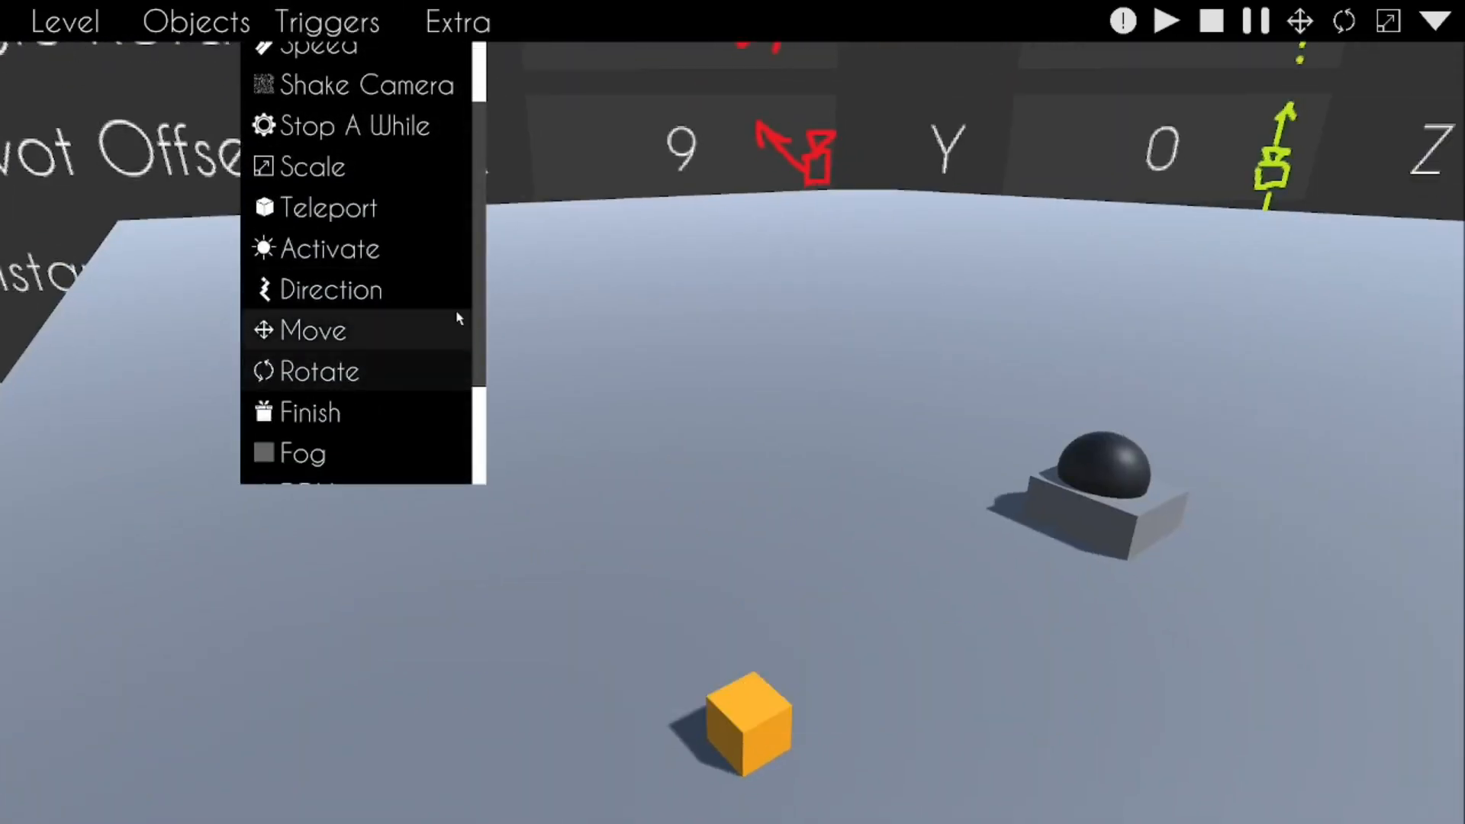
left_click_drag(478, 156, 482, 260)
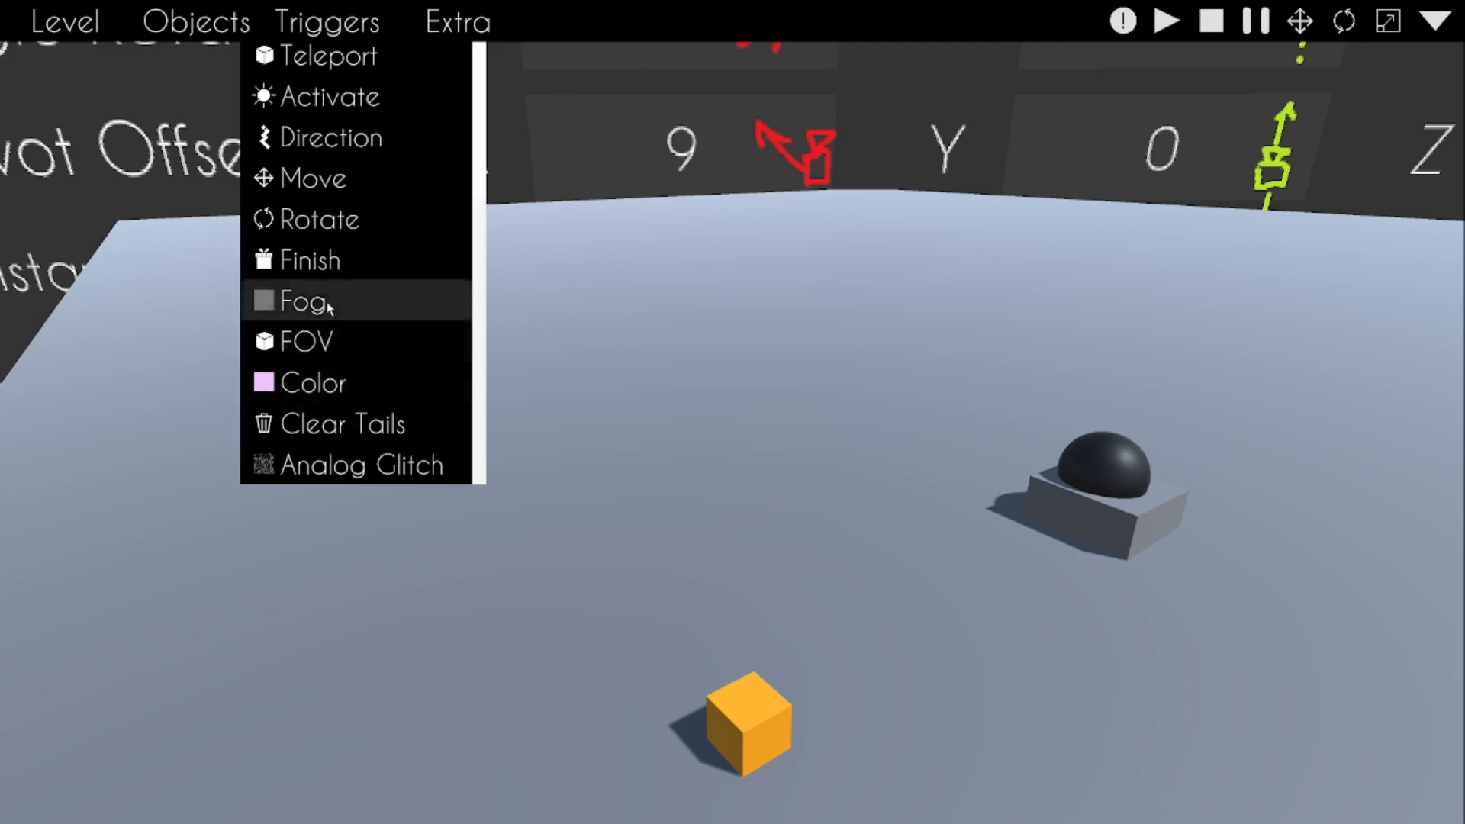
left_click(327, 389)
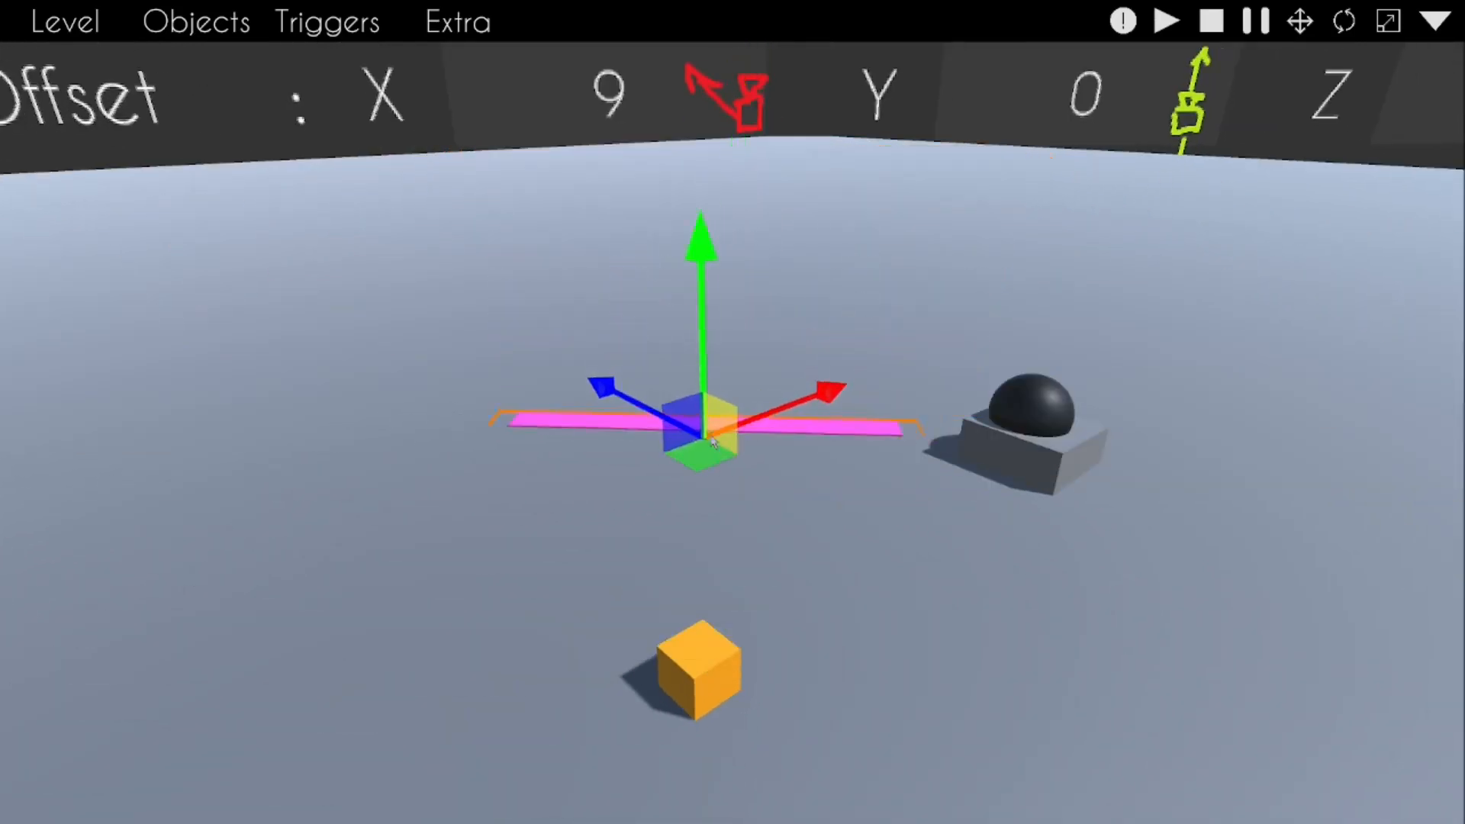
left_click_drag(703, 427, 704, 630)
Step: Move the grey block beyond the Color trigger, in line with the player cube, and put the ball back on it
right_click_drag(1099, 309, 736, 454)
left_click(815, 436)
left_click_drag(916, 473, 676, 467)
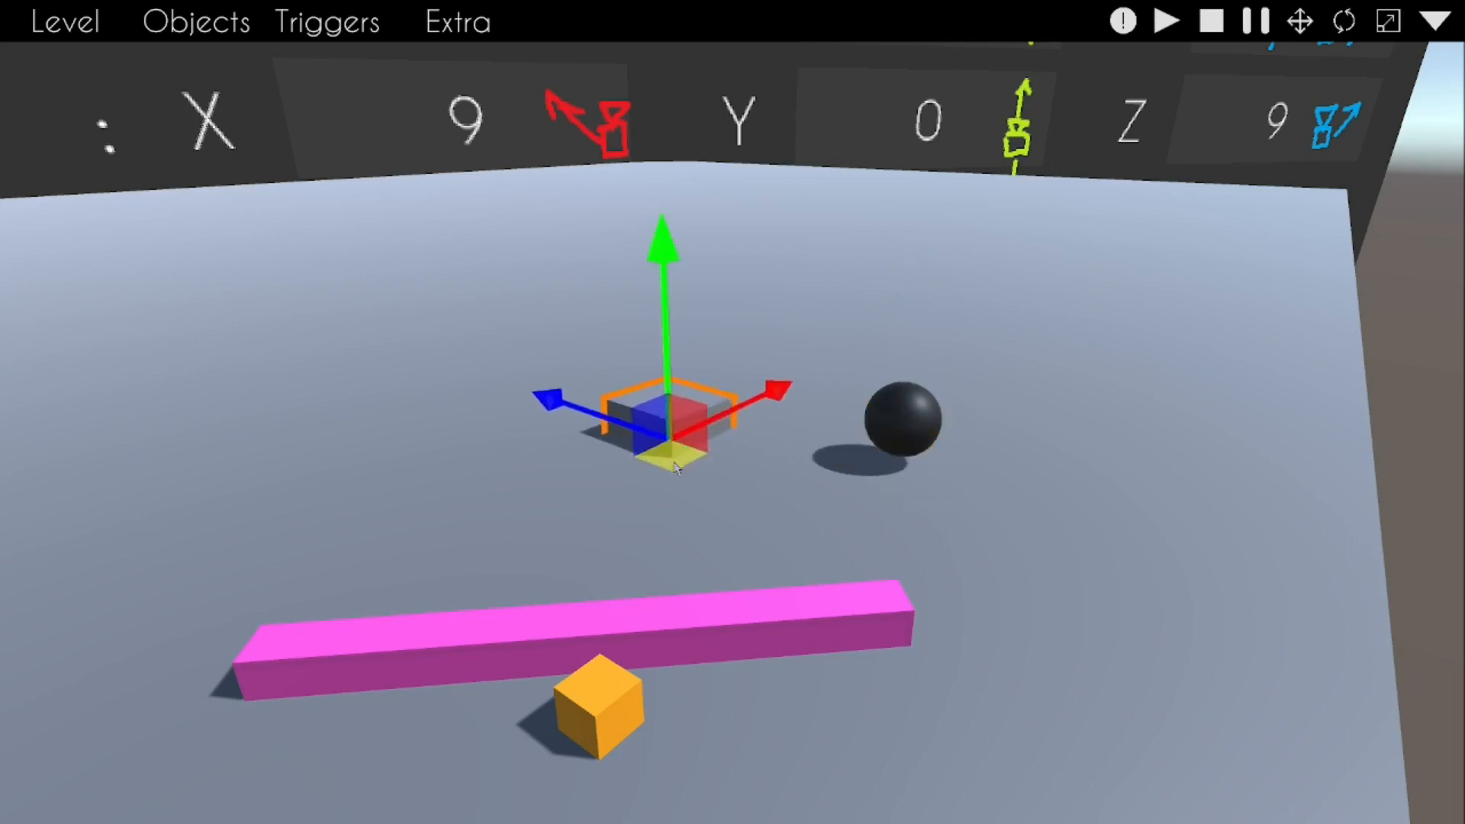
left_click_drag(897, 435, 659, 418)
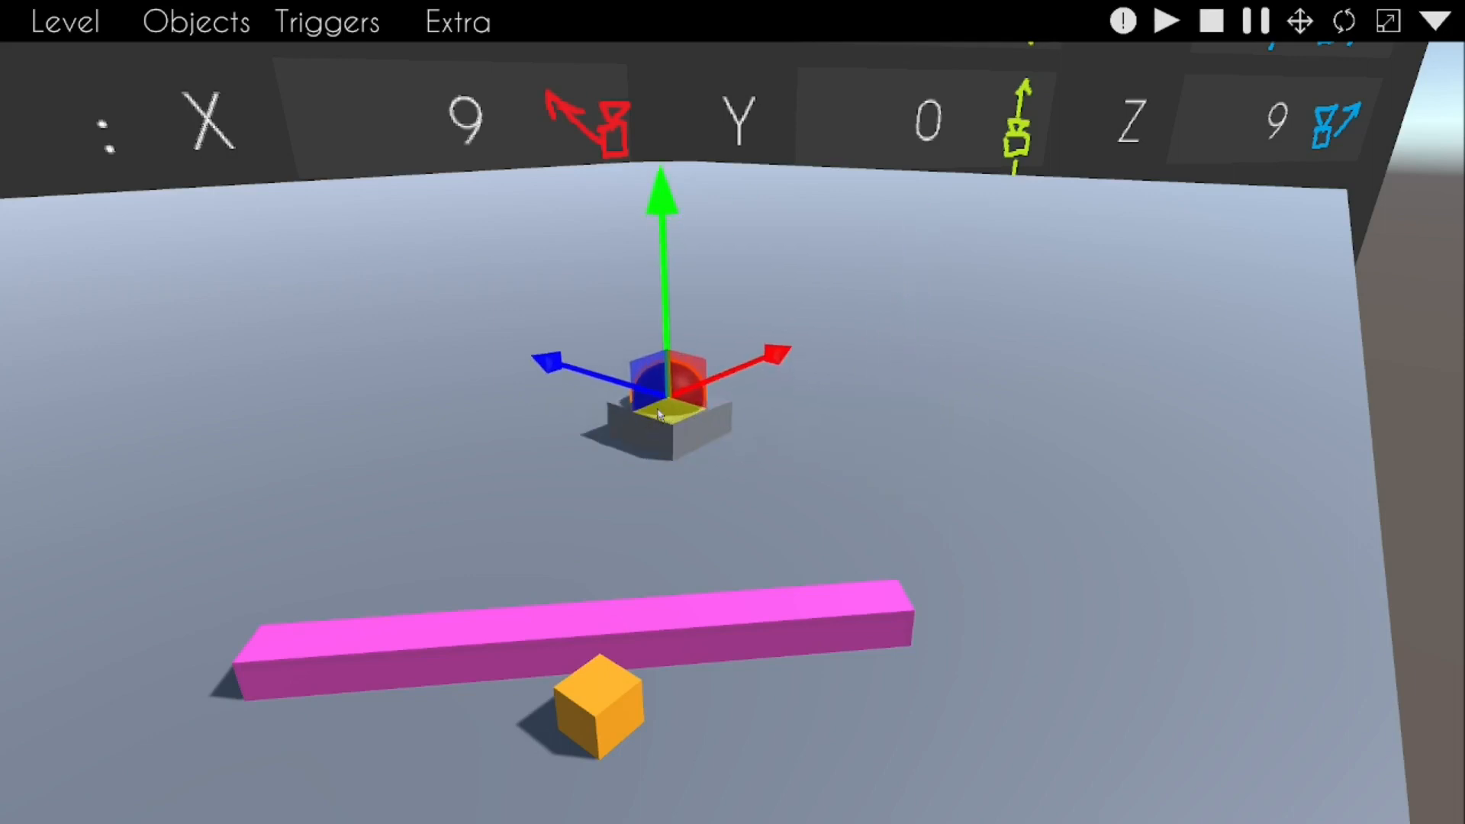
Step: Check the ball's group in its object settings and apply them
left_click(1434, 22)
left_click(1218, 695)
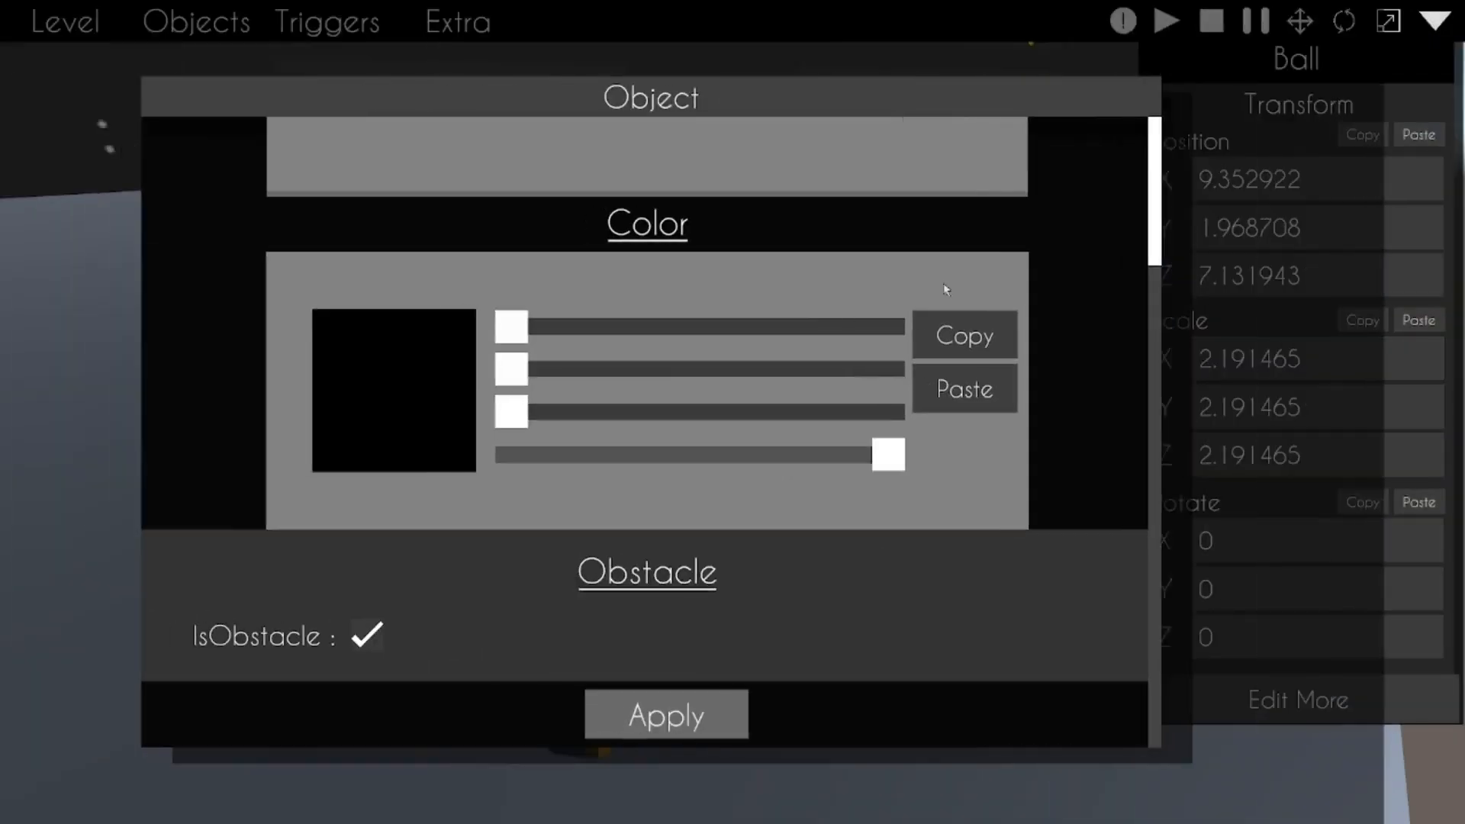
left_click(447, 225)
scroll(484, 252, "down", 5)
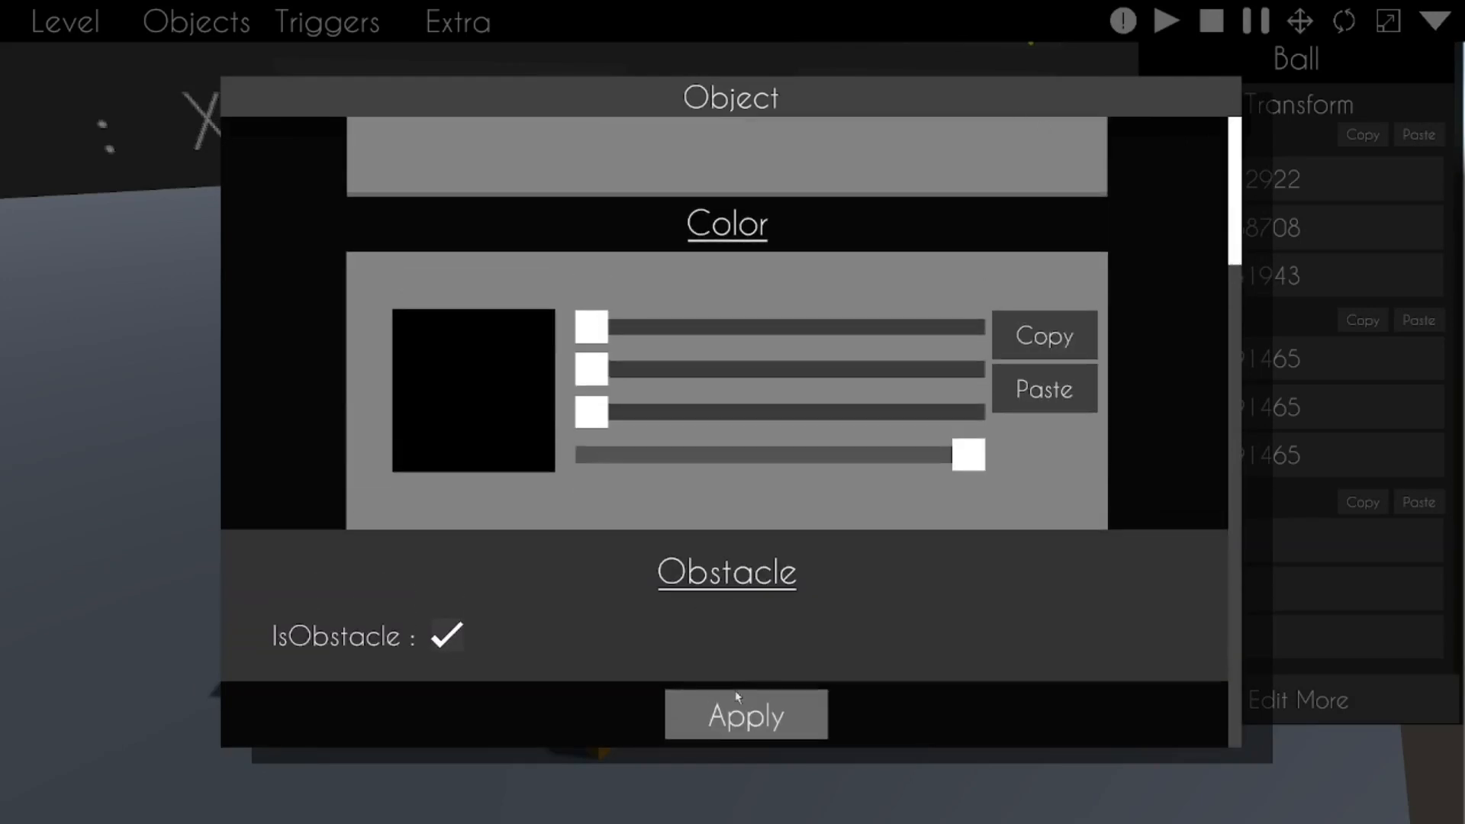
left_click(744, 713)
Step: Open the Color trigger's object settings and target group 2 with Use Group enabled
left_click(630, 649)
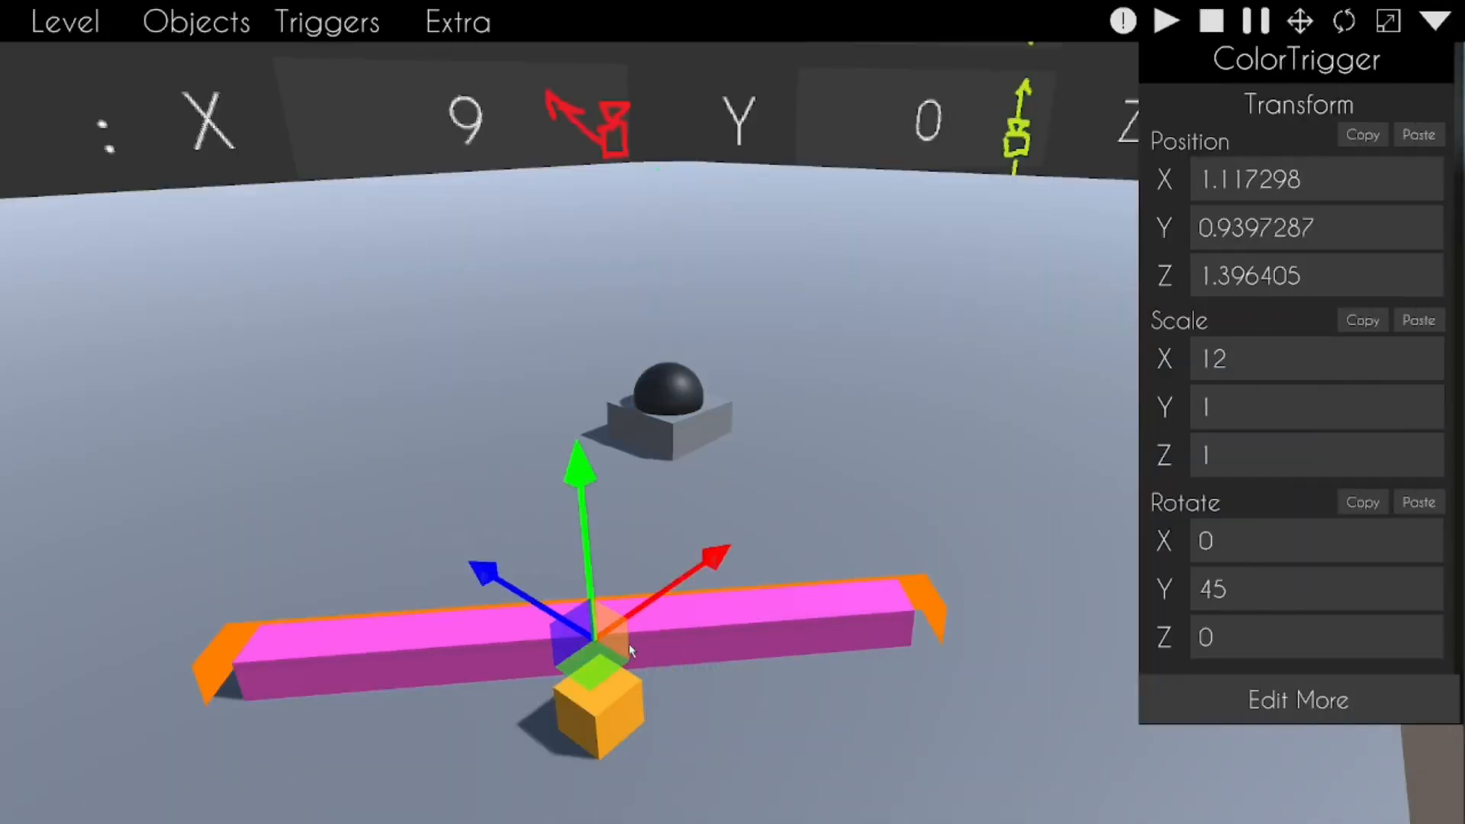
left_click(1255, 698)
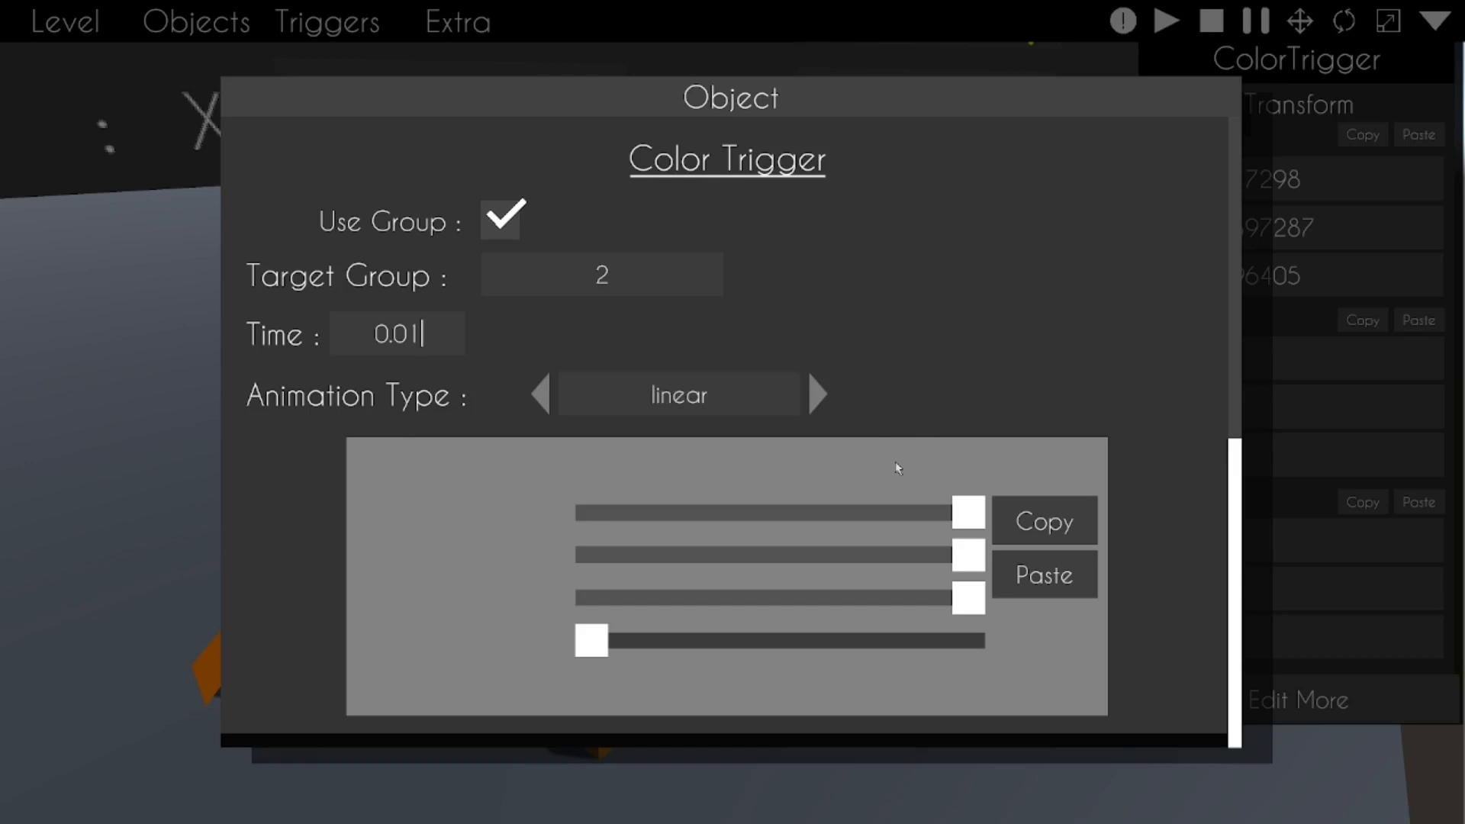
scroll(1063, 219, "down", 3)
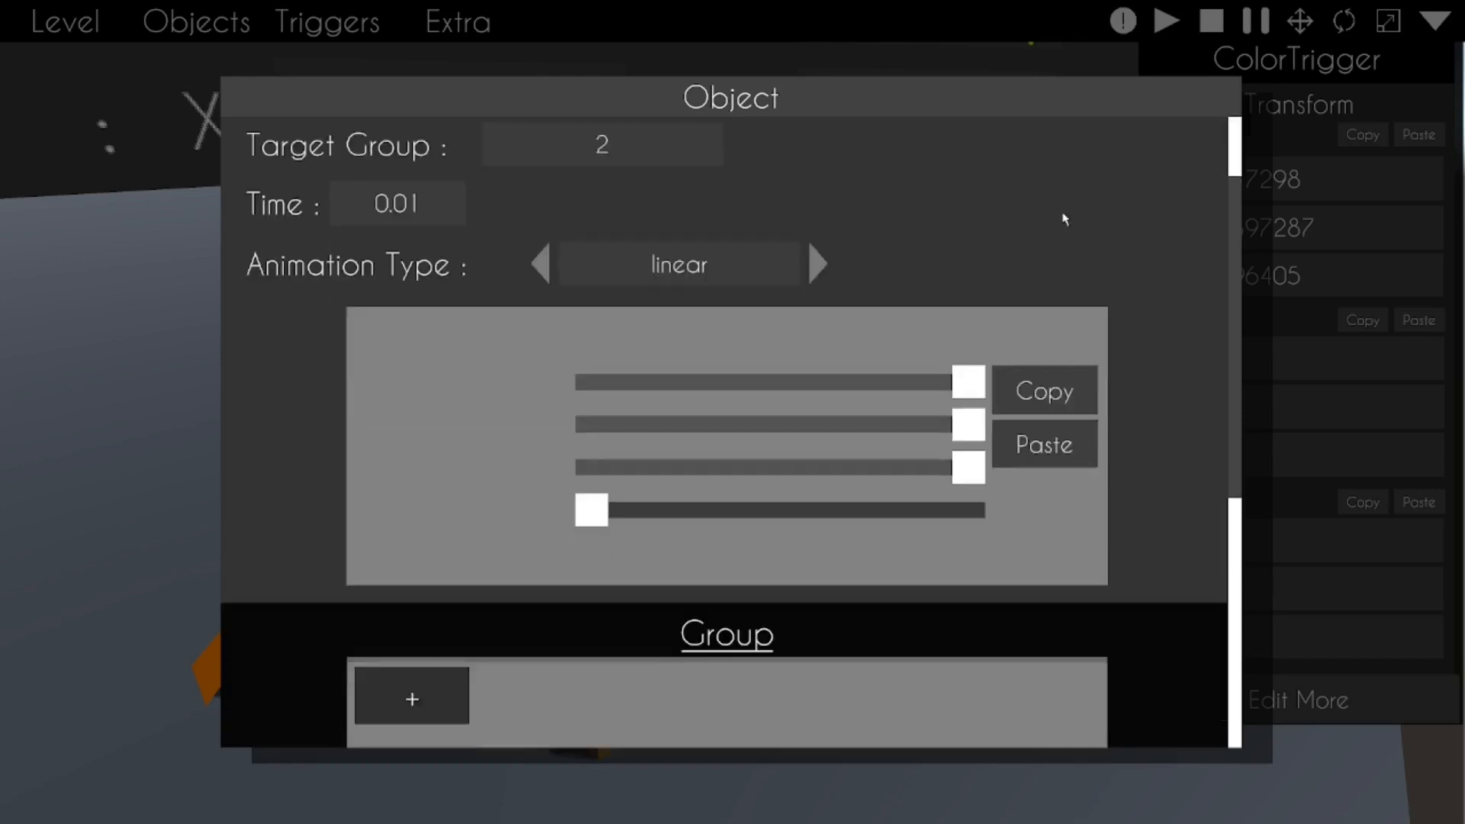
scroll(1118, 232, "up", 4)
scroll(674, 530, "down", 3)
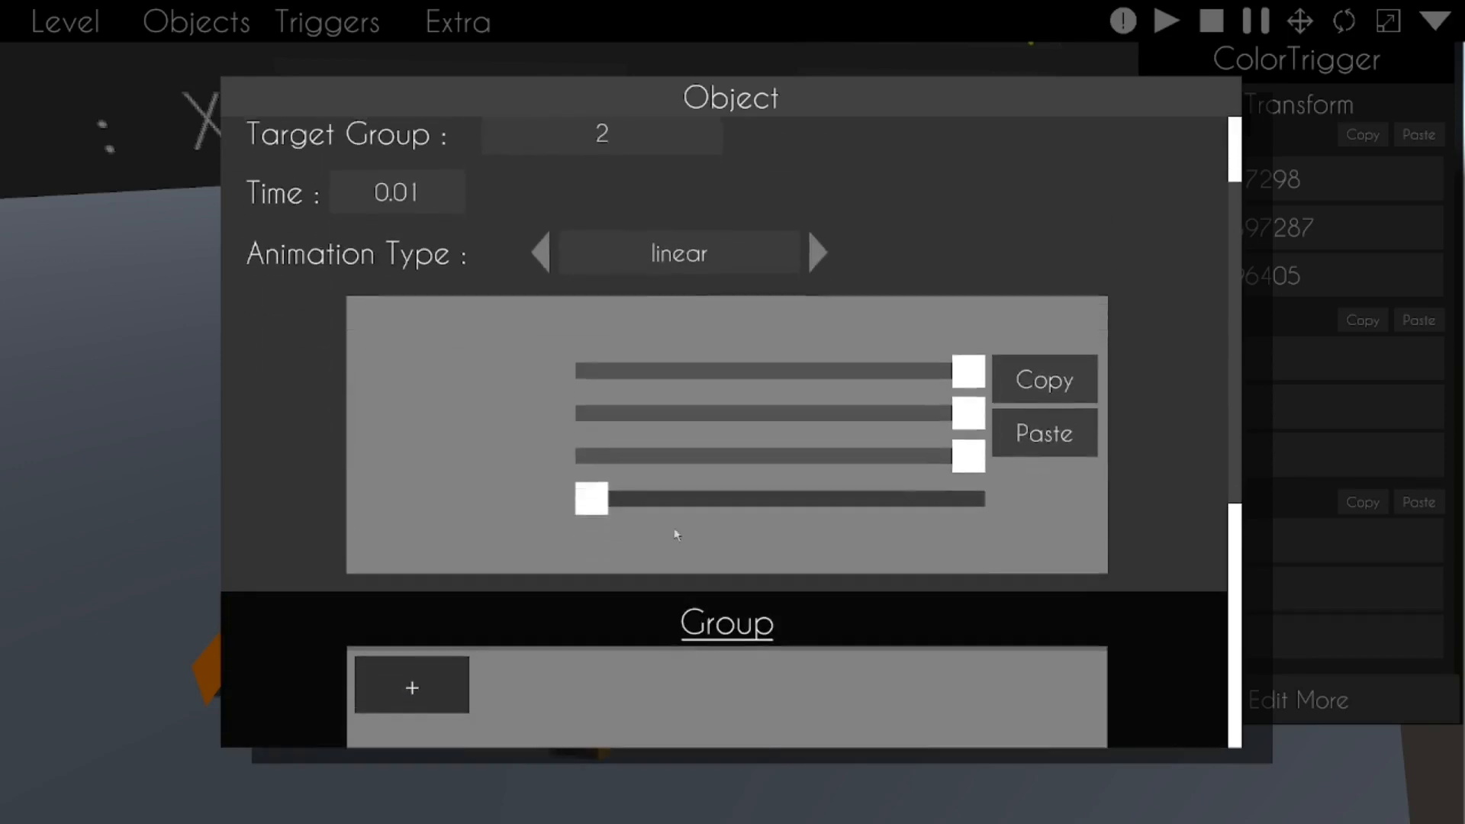
Step: Make the Color trigger's target colour fully opaque red, set its time to 1 and apply the settings
left_click_drag(592, 449, 1152, 436)
left_click_drag(966, 332, 592, 381)
left_click_drag(943, 421, 592, 418)
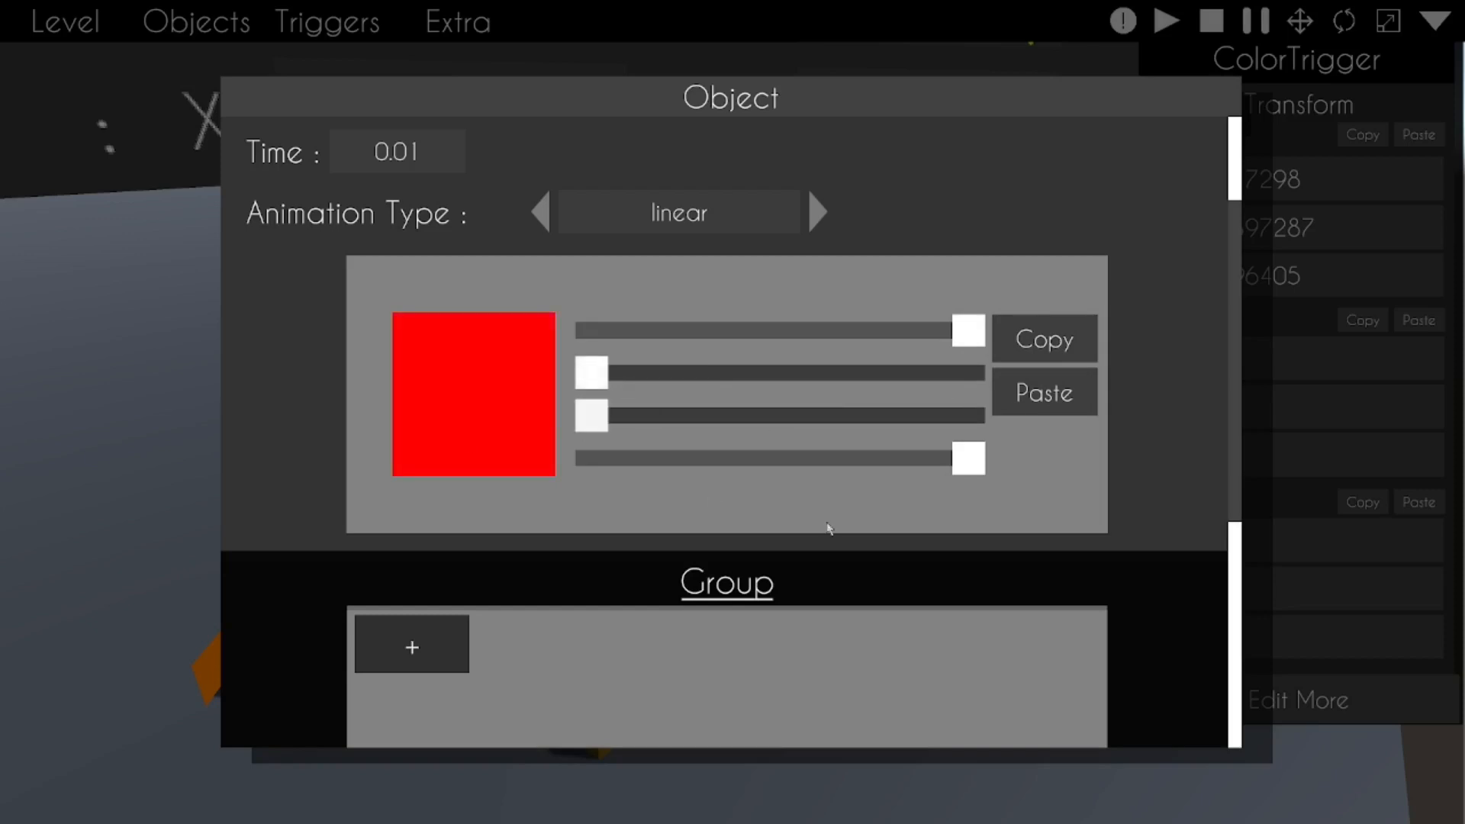
scroll(802, 331, "up", 3)
scroll(1037, 275, "down", 2)
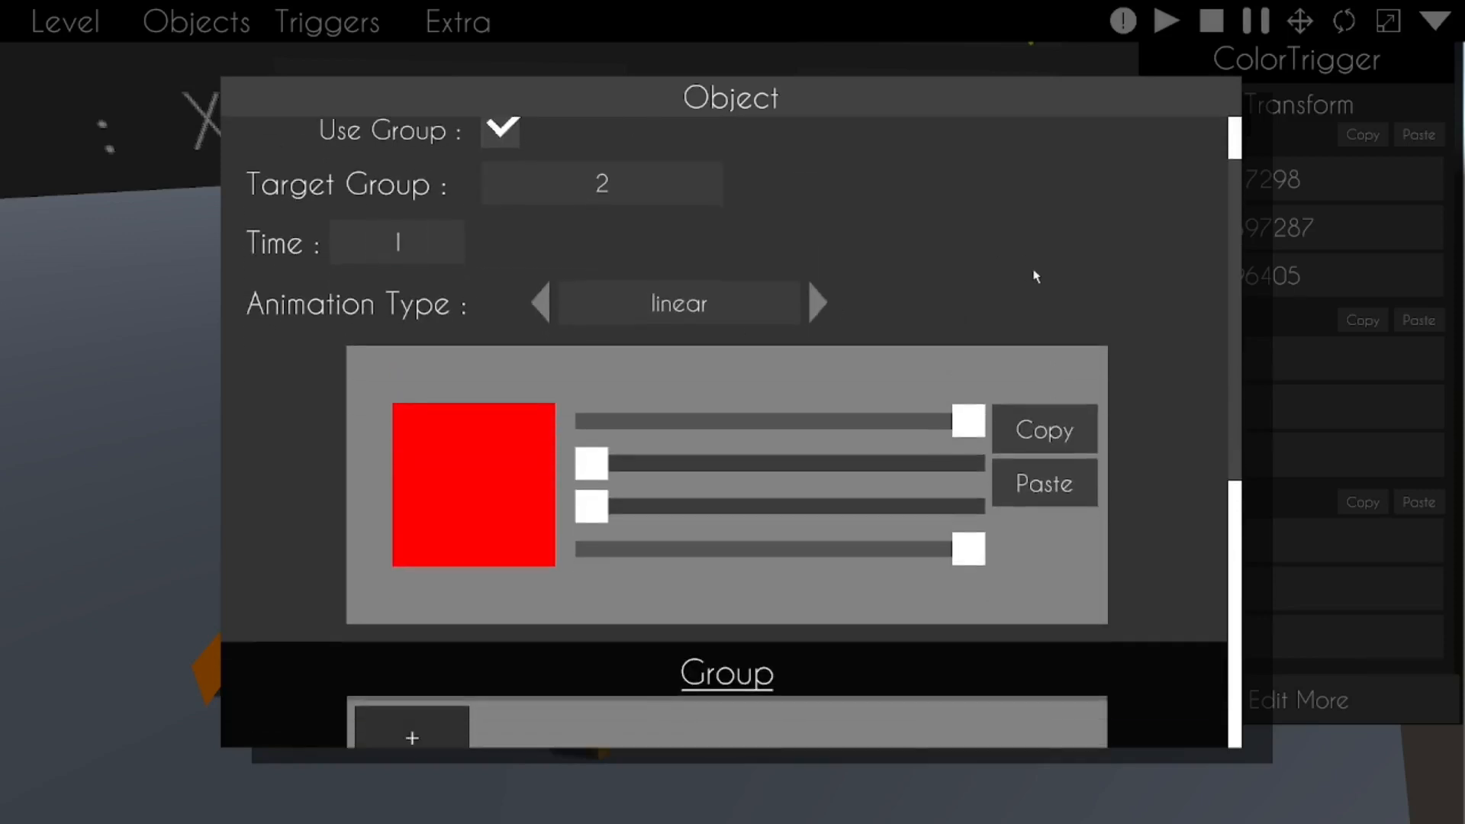
scroll(955, 621, "down", 8)
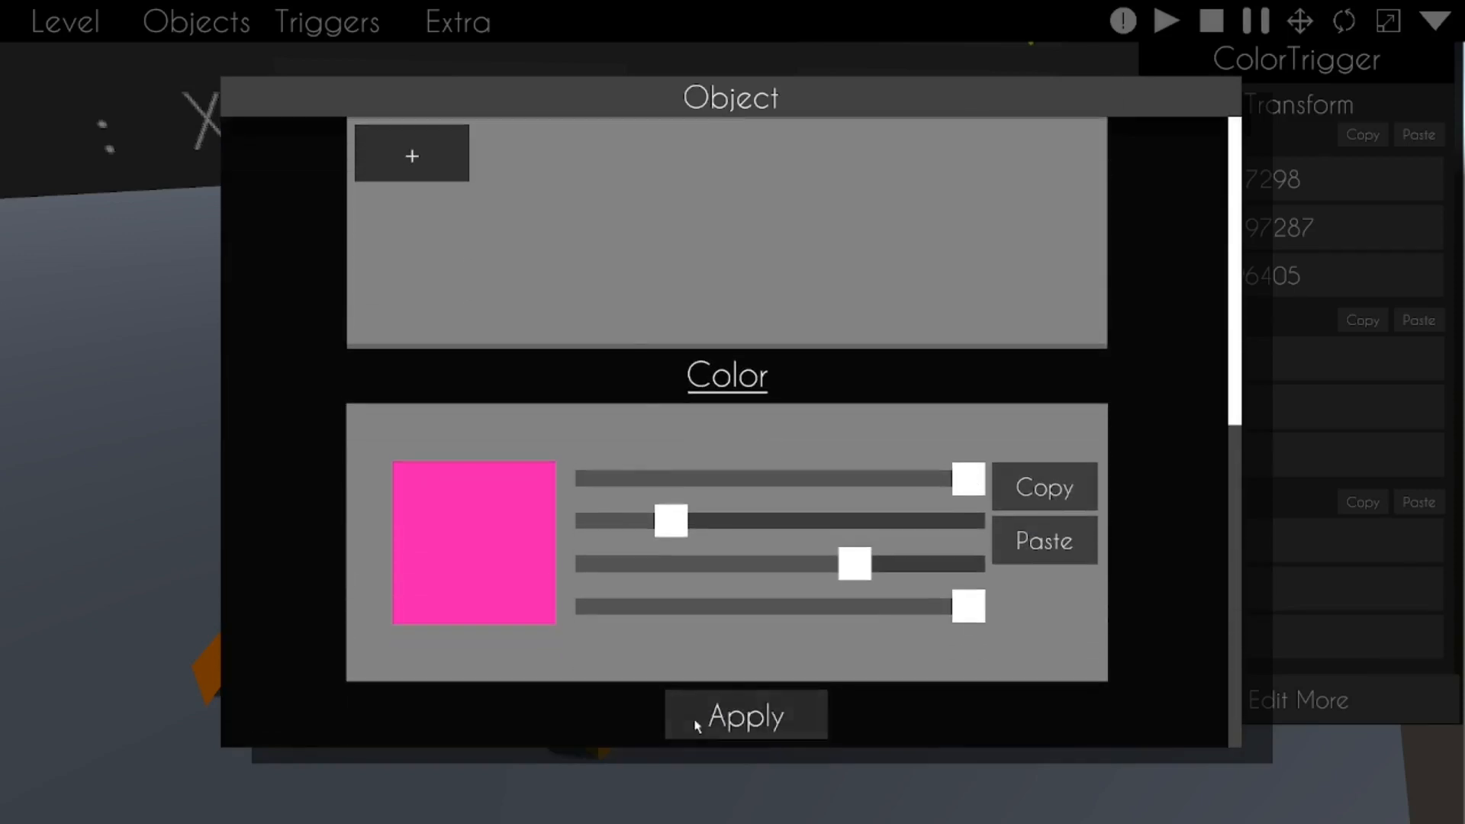
left_click(667, 713)
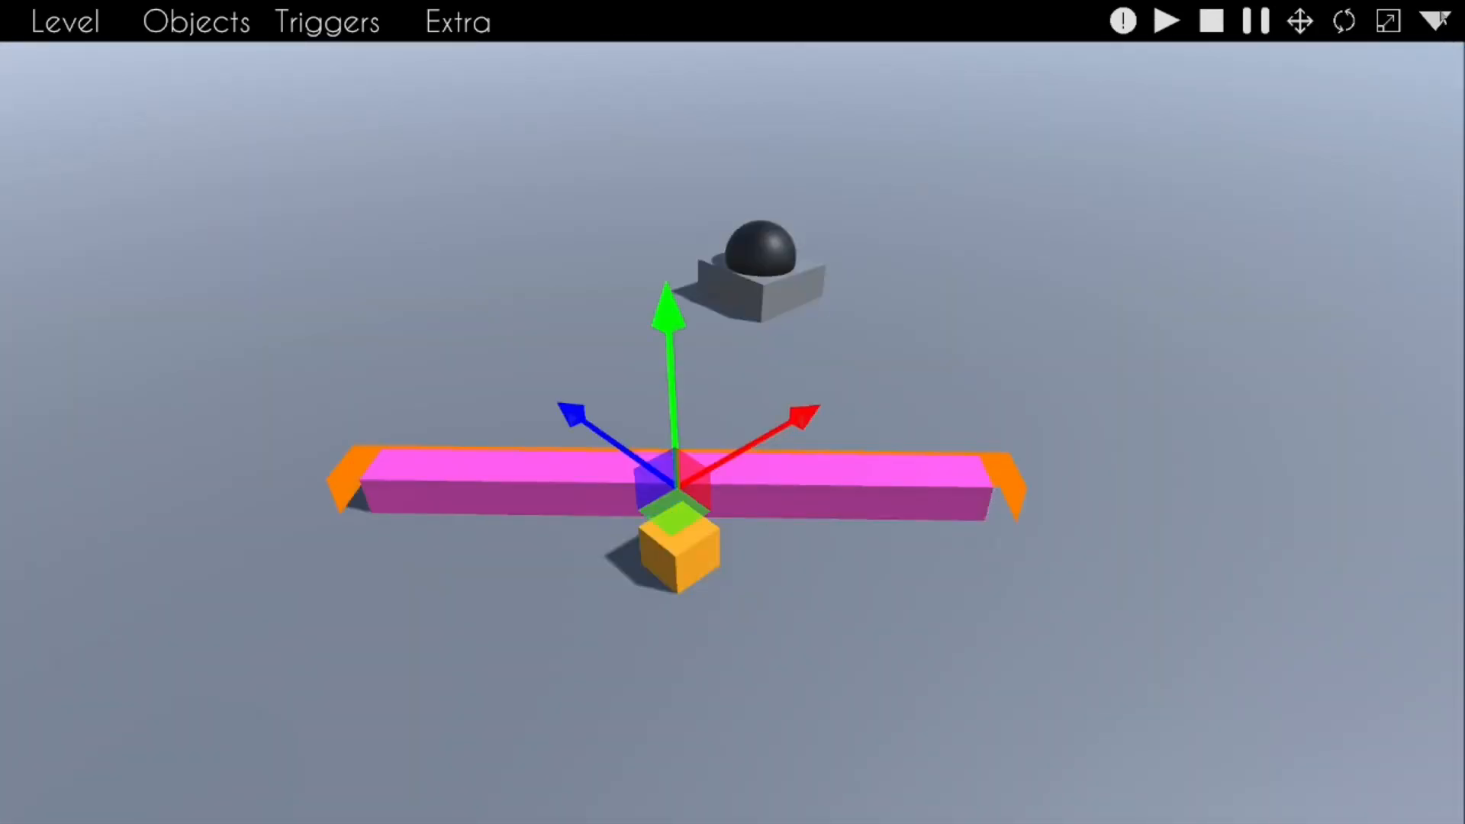
Step: Review the Color trigger's target group, time, animation type and colours in its object settings and apply them
left_click(1440, 17)
left_click(1366, 700)
scroll(992, 458, "down", 10)
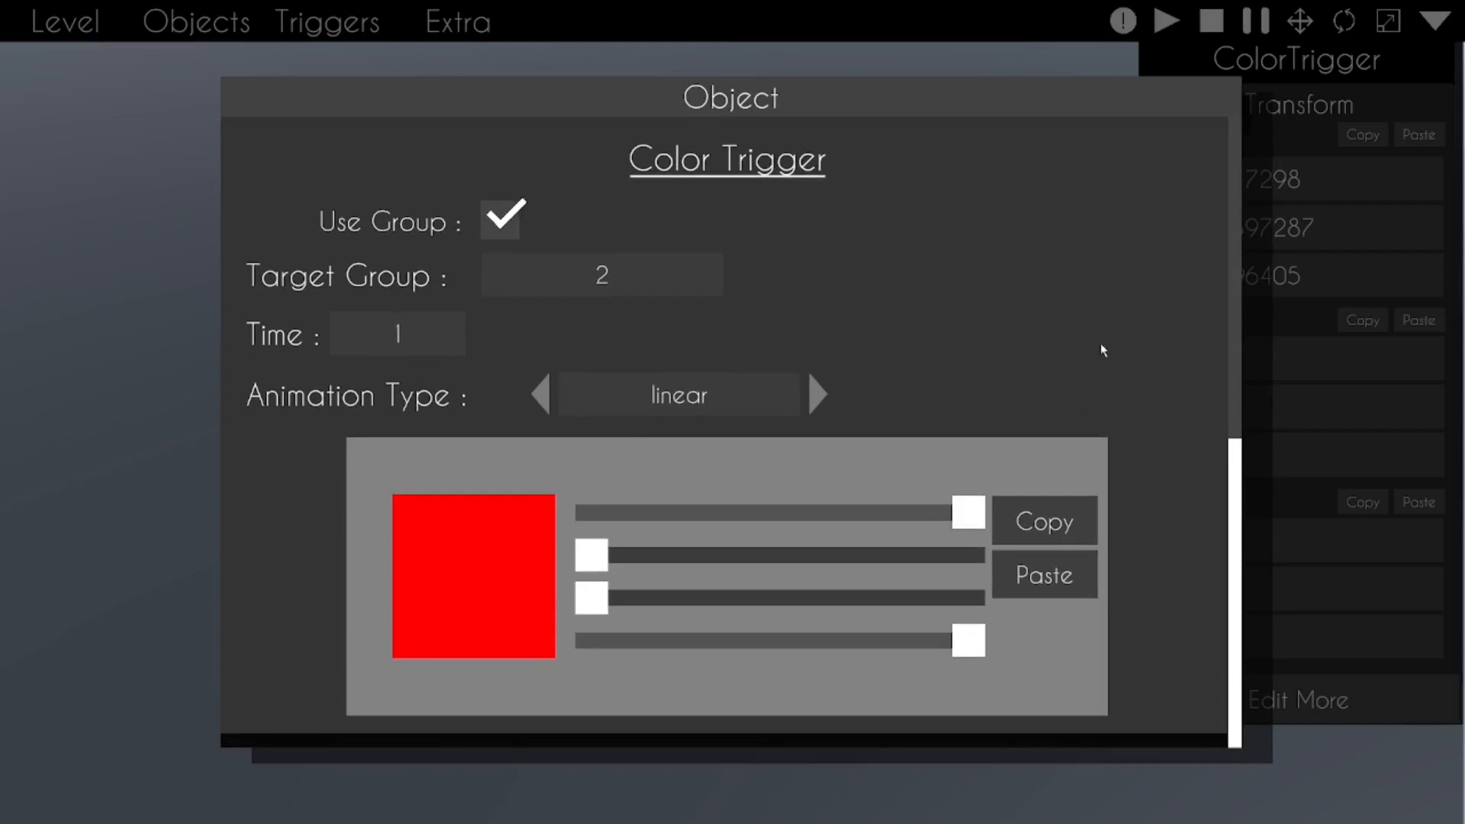
scroll(1101, 344, "down", 5)
left_click_drag(970, 368, 1085, 405)
scroll(1141, 546, "down", 5)
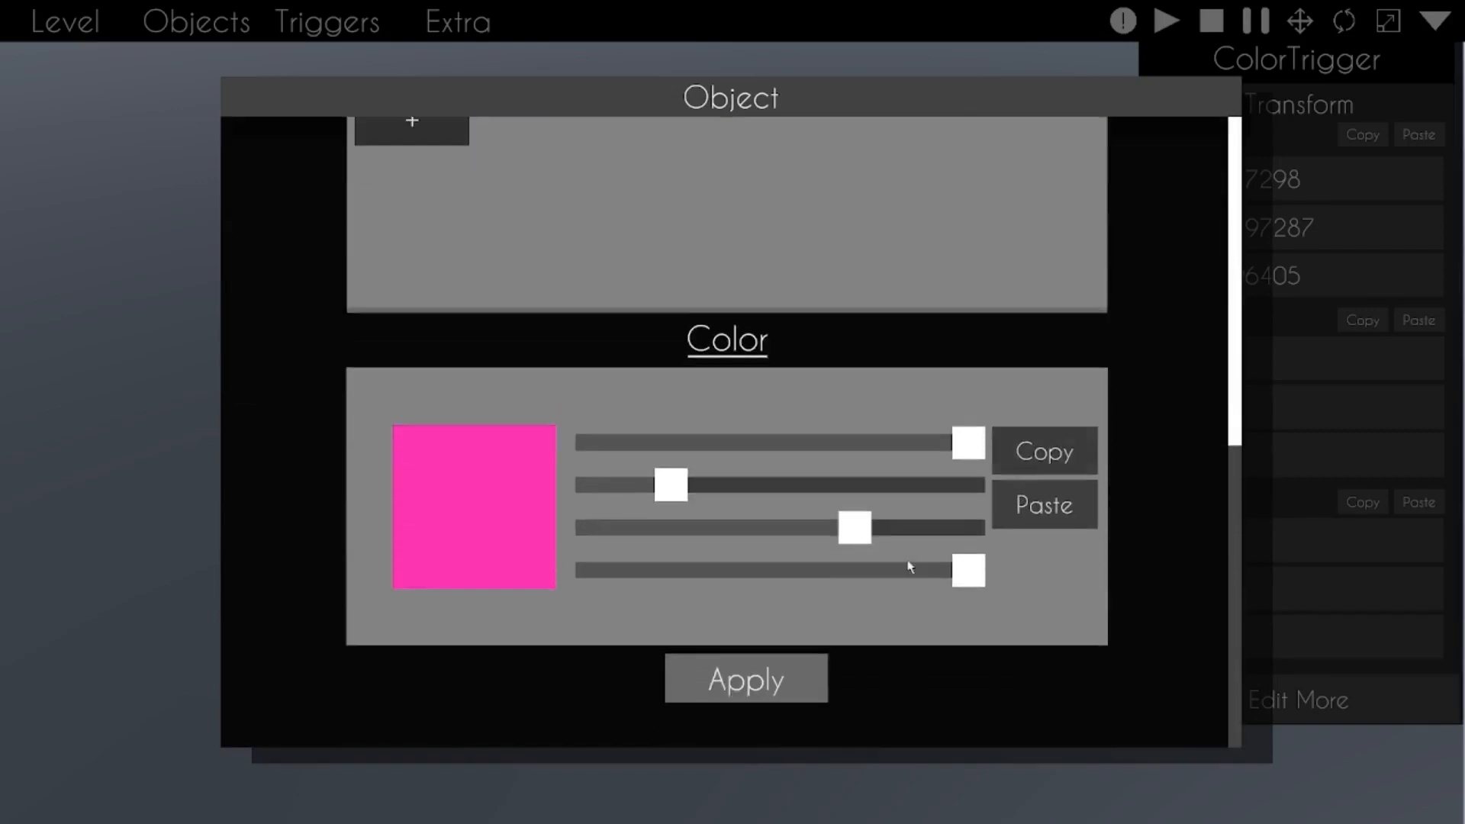
left_click(751, 718)
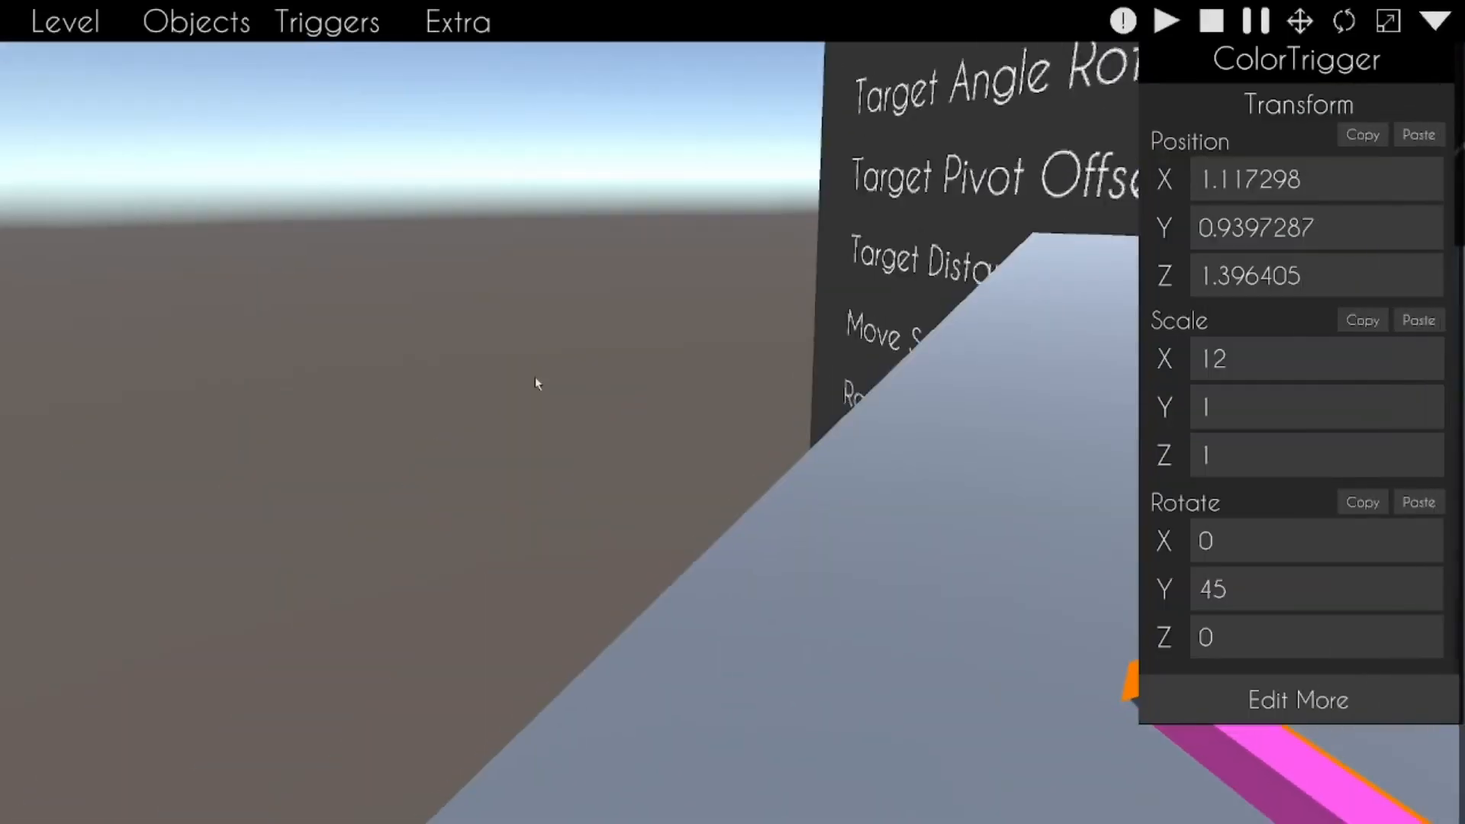
Step: Delete the Color trigger from the platform
right_click_drag(733, 412, 950, 658)
mouse_move(733, 412)
right_mouse_down()
mouse_move(905, 363)
mouse_move(723, 411)
right_mouse_up()
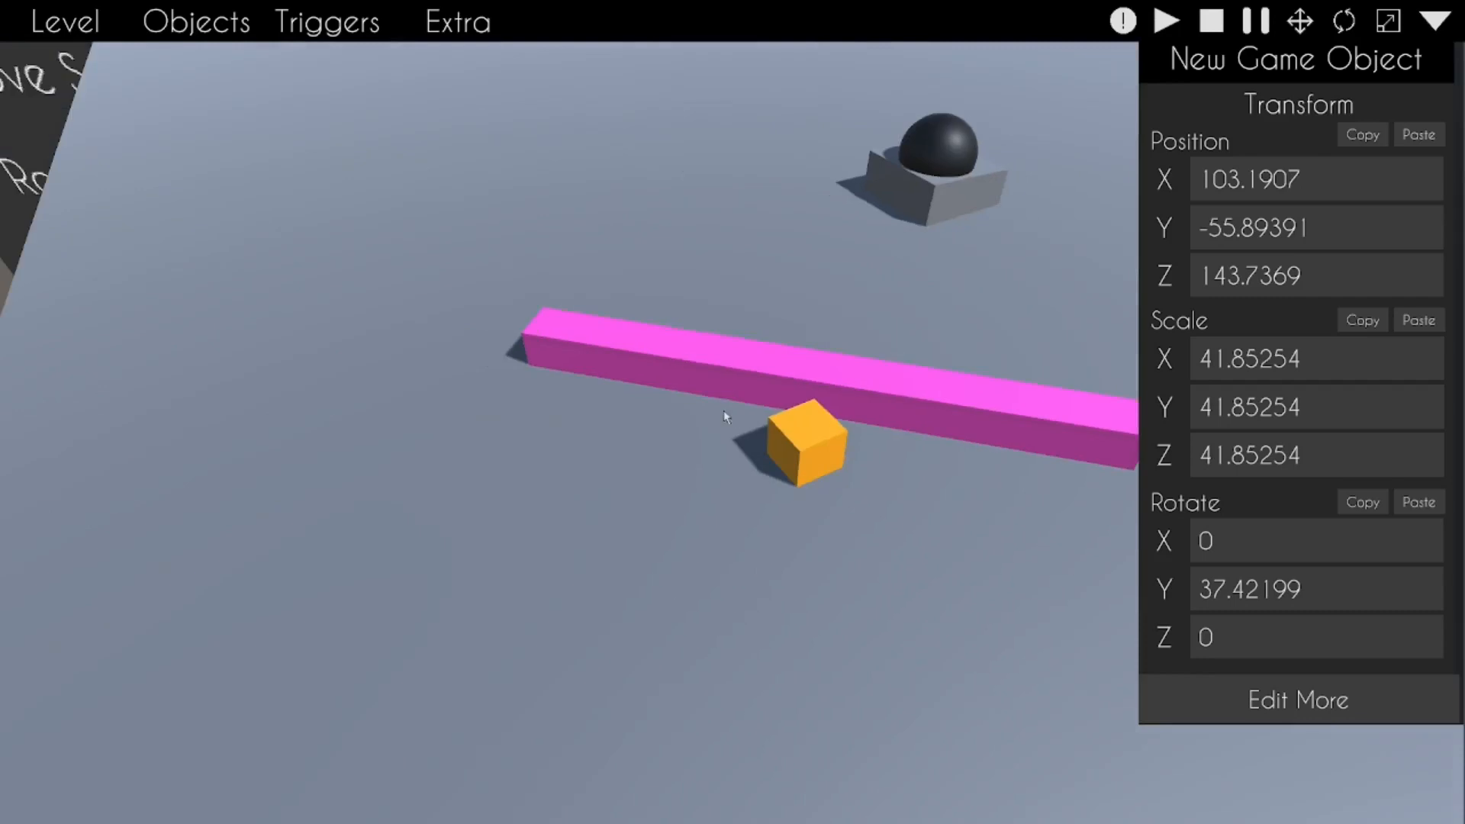
key("Delete")
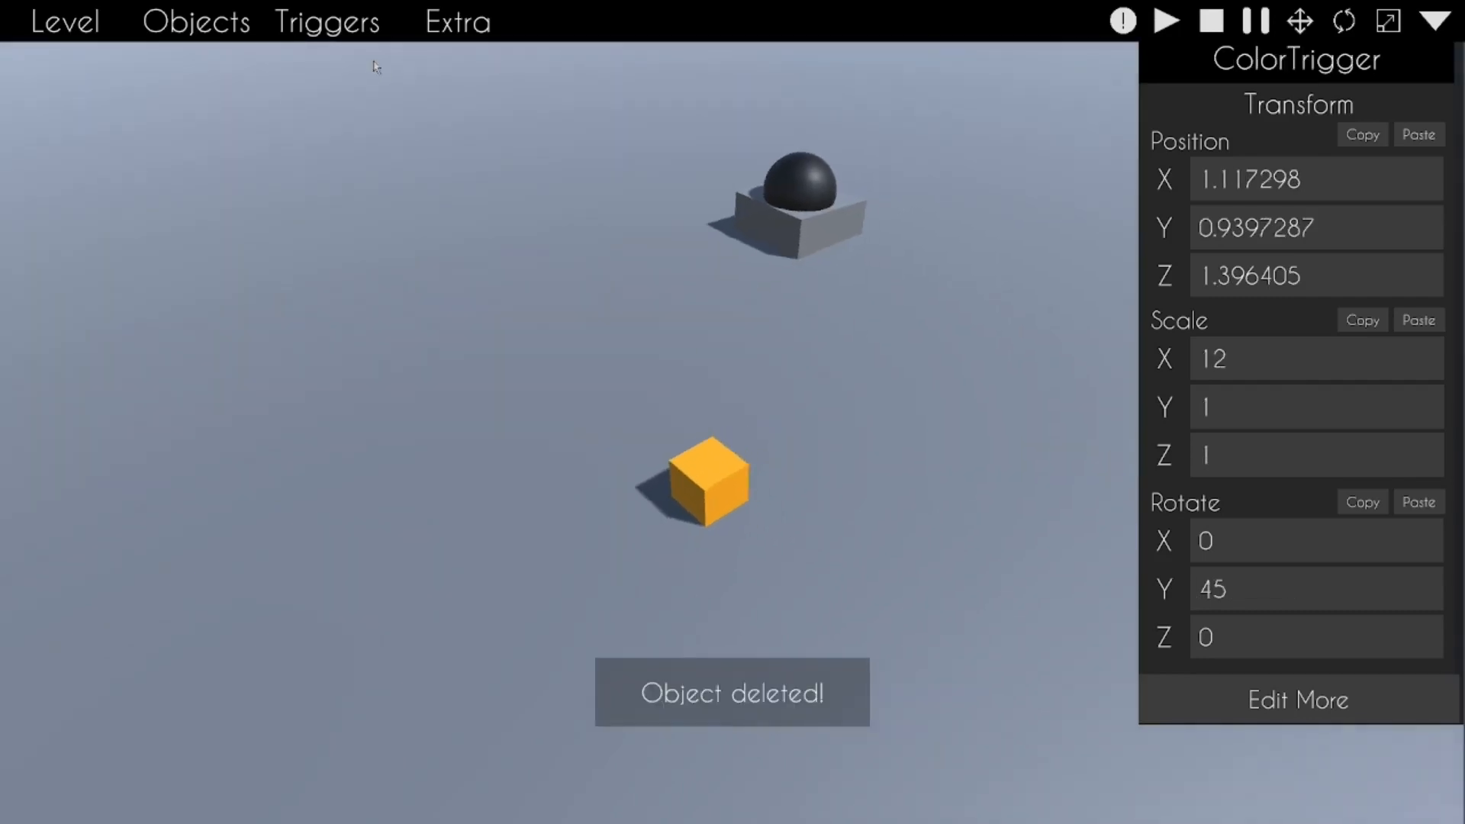
Step: Add a Fog trigger and place it across the path between the player cube and the ball
left_click(327, 22)
scroll(369, 400, "down", 1)
scroll(344, 416, "down", 4)
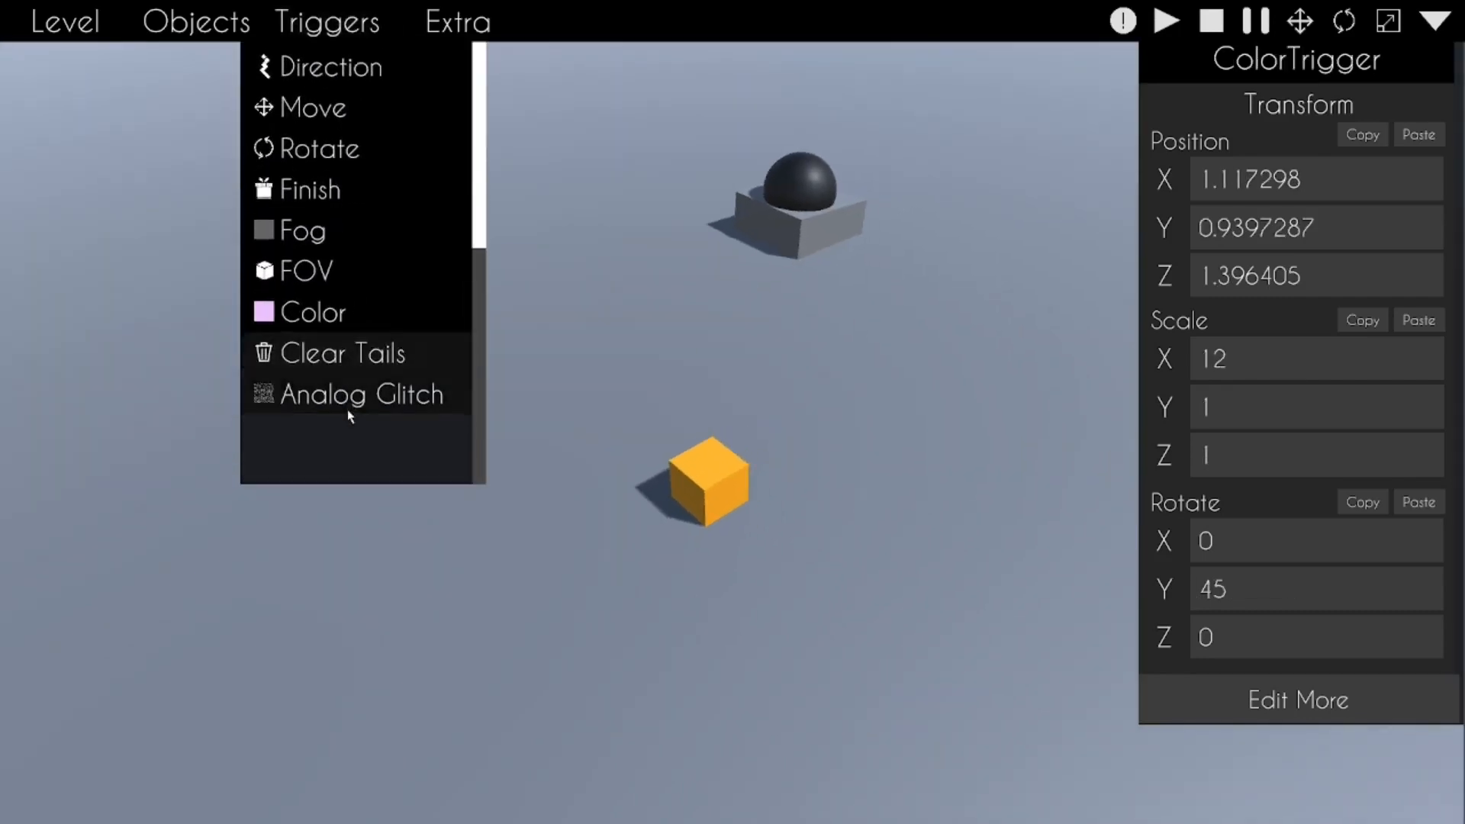
left_click(320, 309)
left_click_drag(747, 427, 739, 457)
left_click_drag(739, 458, 725, 377)
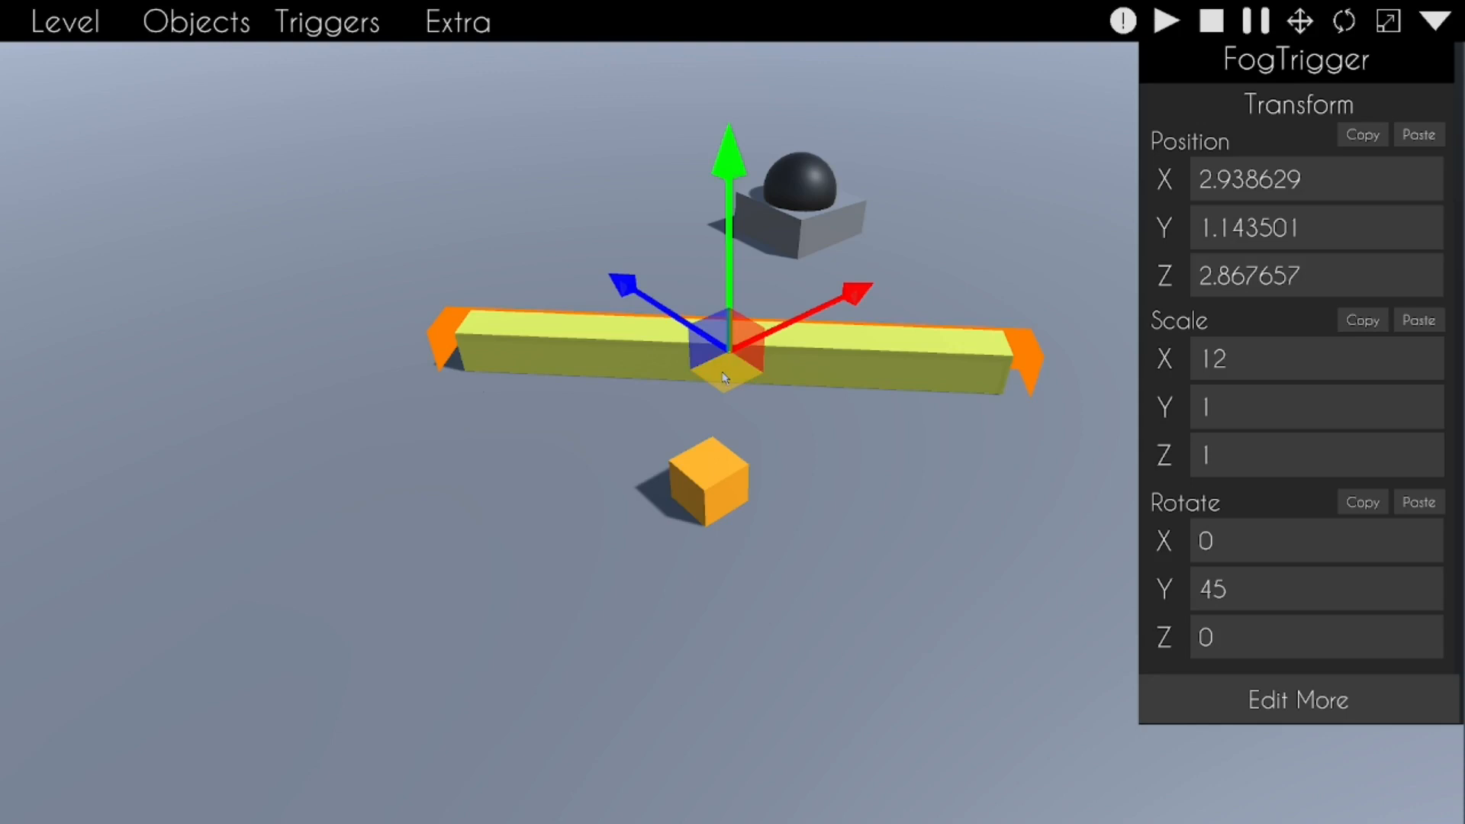
Step: Move the Fog trigger onto the player cube and lower it, to about X -0.03, Y 0.53, Z -0.03
right_click_drag(758, 396, 732, 411)
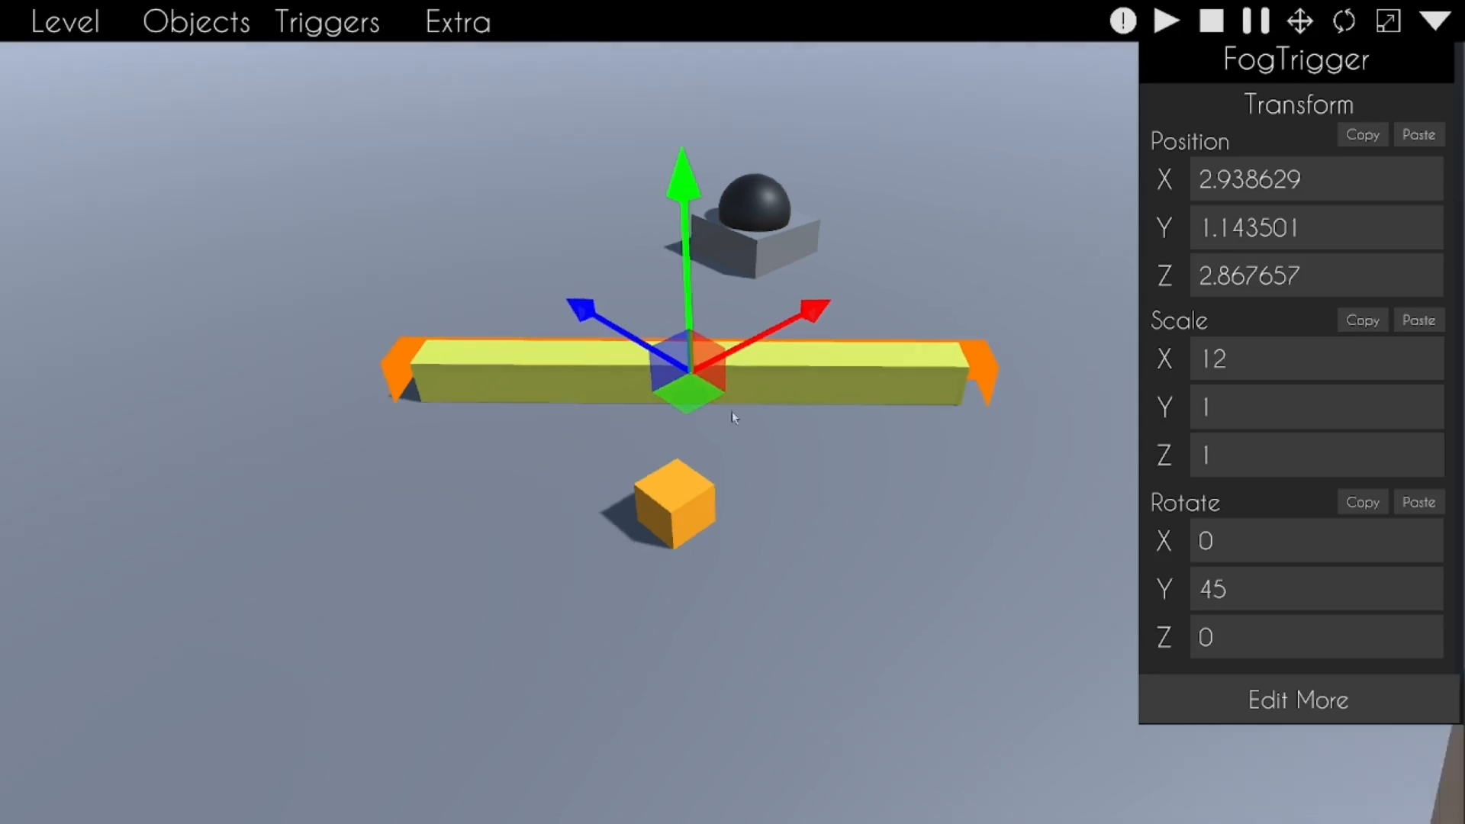
left_click_drag(701, 406, 686, 541)
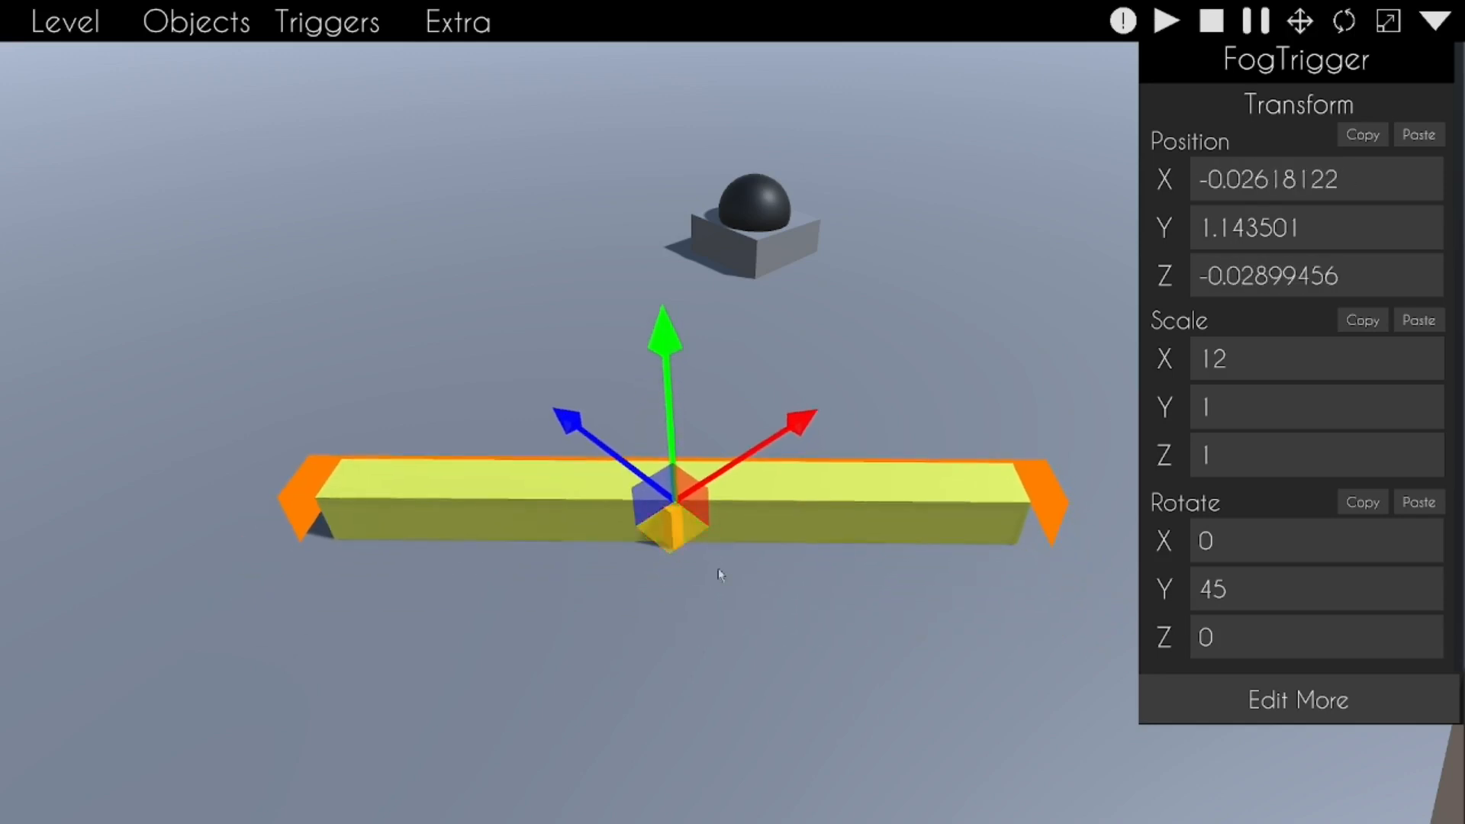
left_click_drag(670, 377, 682, 415)
right_click_drag(732, 415, 734, 431)
Step: Select the Fog trigger and open its object settings at the fog options
left_click(840, 639)
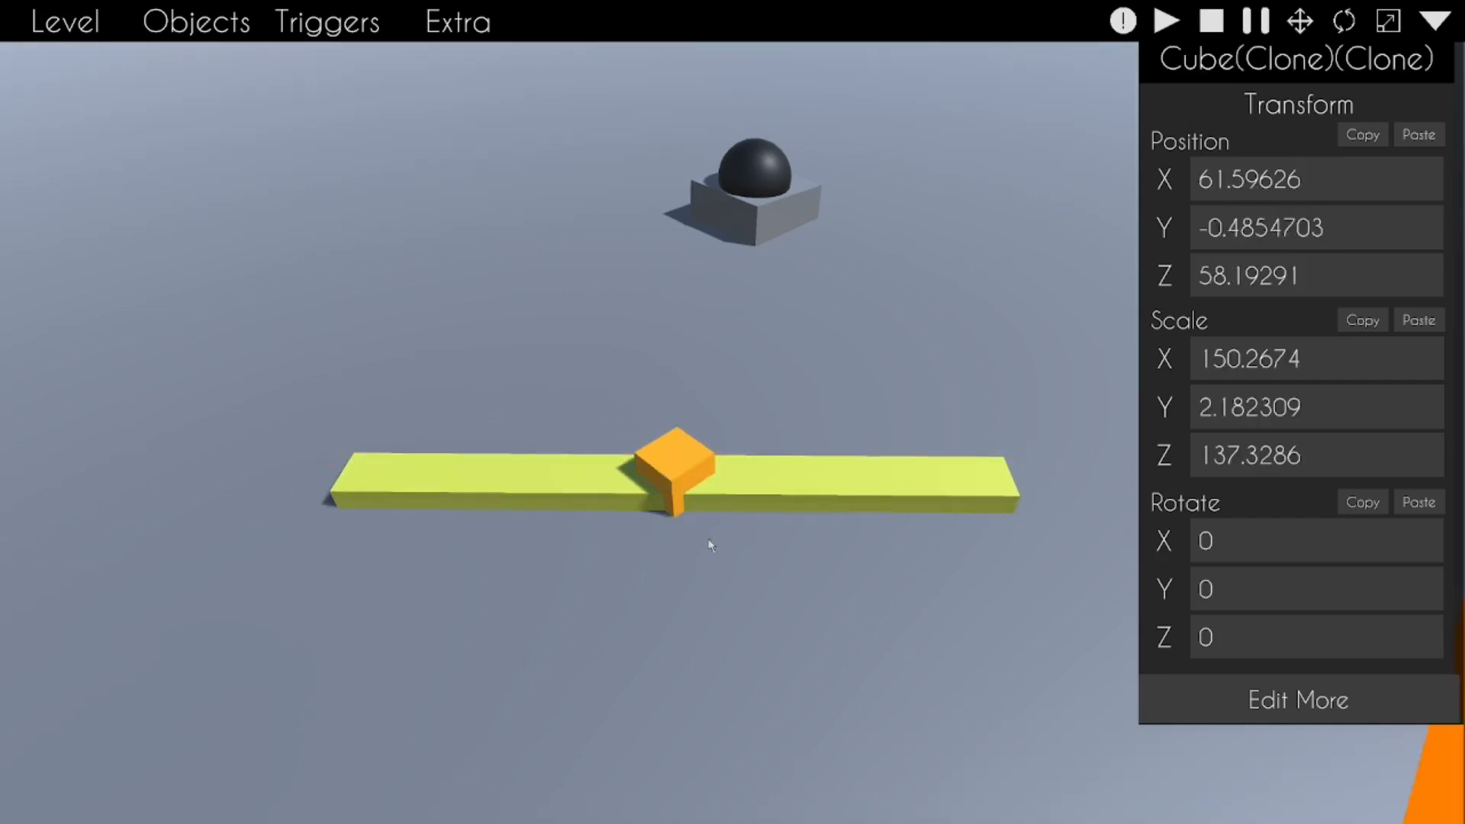
left_click(661, 471)
left_click(874, 500)
left_click(1210, 706)
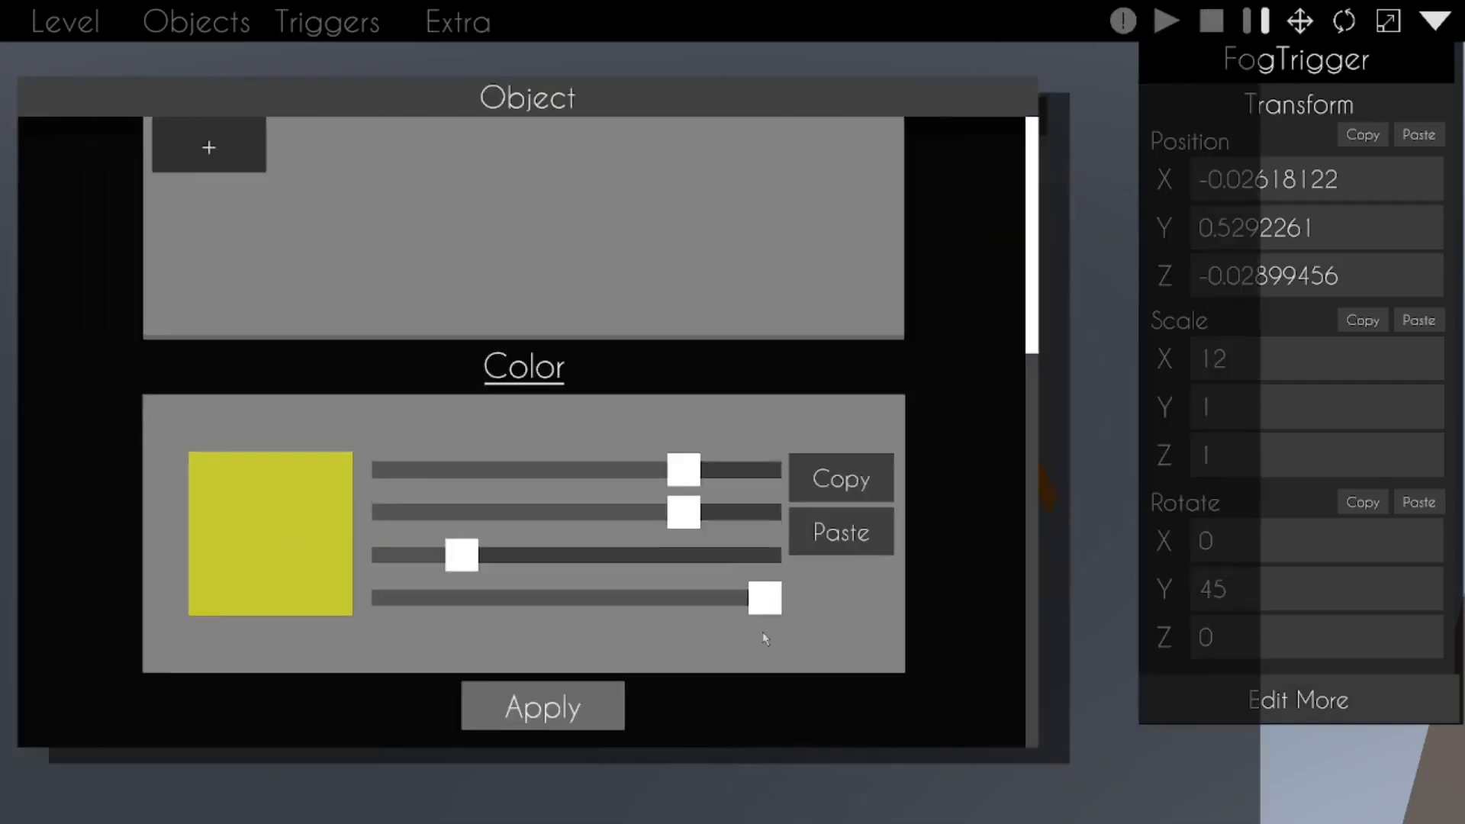
scroll(1117, 582, "down", 5)
scroll(1098, 625, "up", 1)
scroll(1096, 625, "down", 2)
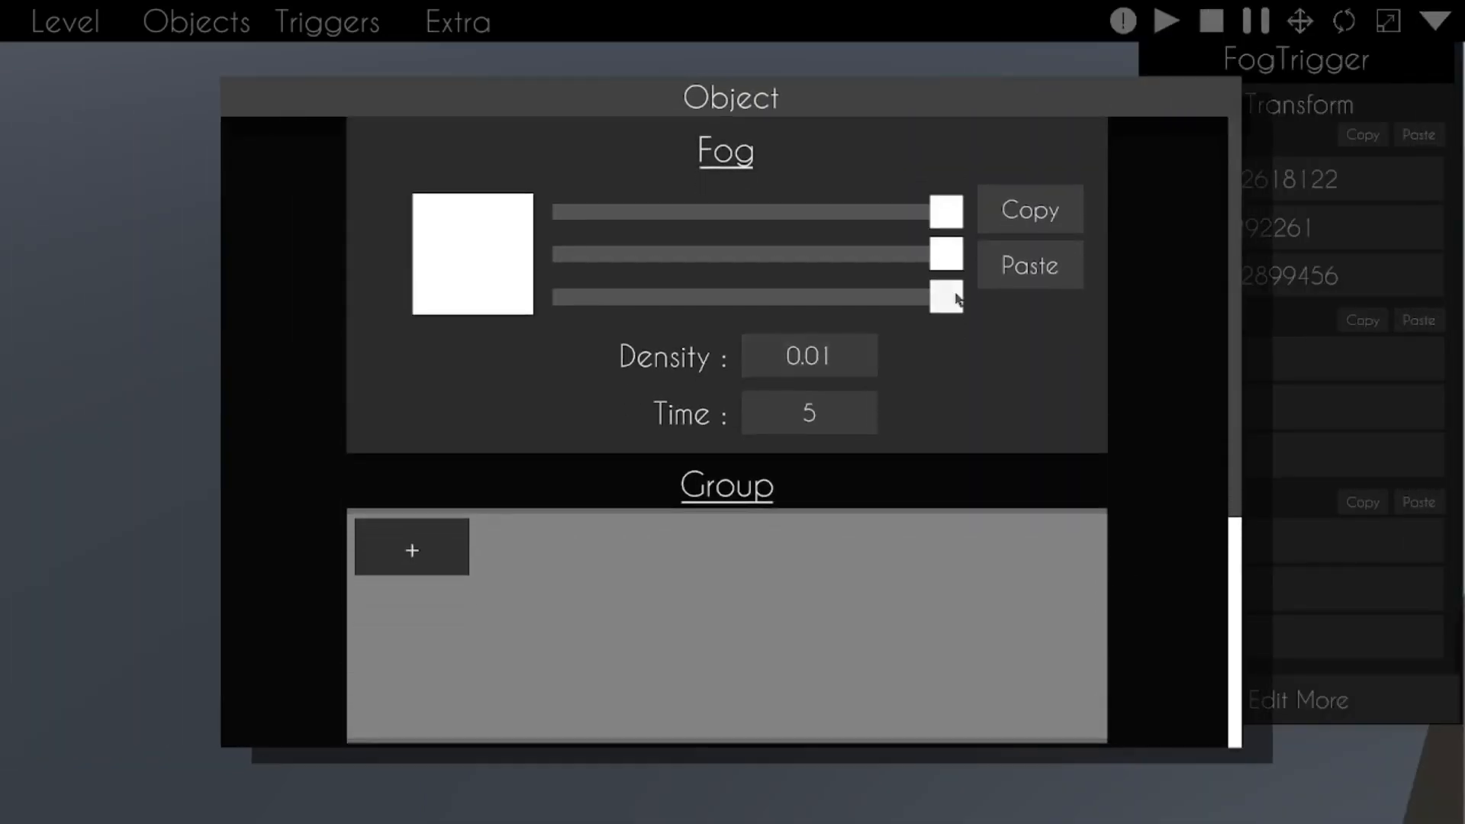
Step: Try out the fog colour channels and settle on a light blue fog colour with full blue
left_click_drag(947, 311, 568, 323)
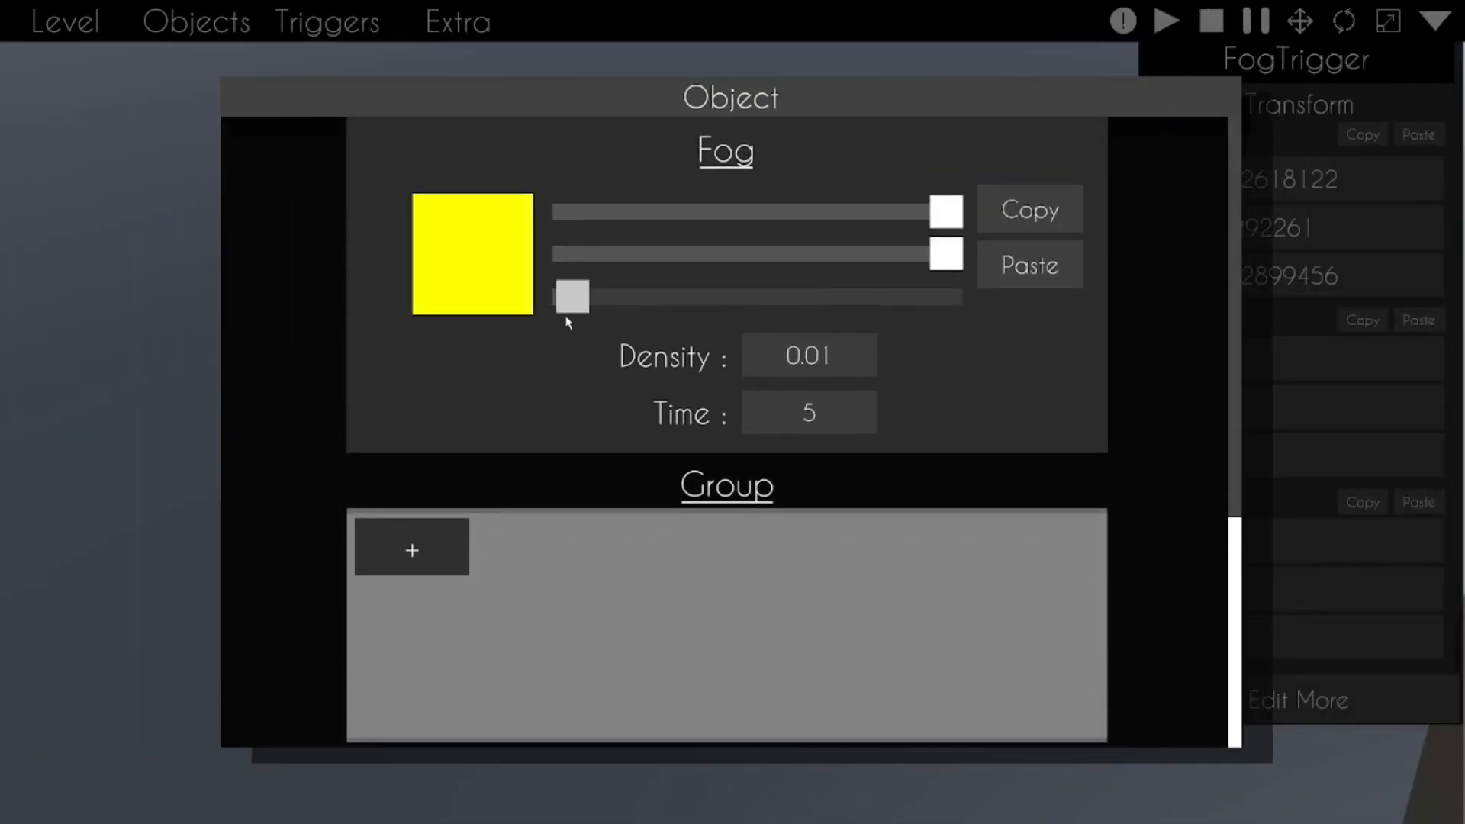
left_click_drag(938, 256, 545, 263)
left_click_drag(952, 215, 795, 308)
left_click_drag(689, 263, 850, 256)
left_click_drag(568, 212, 816, 212)
left_click_drag(850, 254, 907, 264)
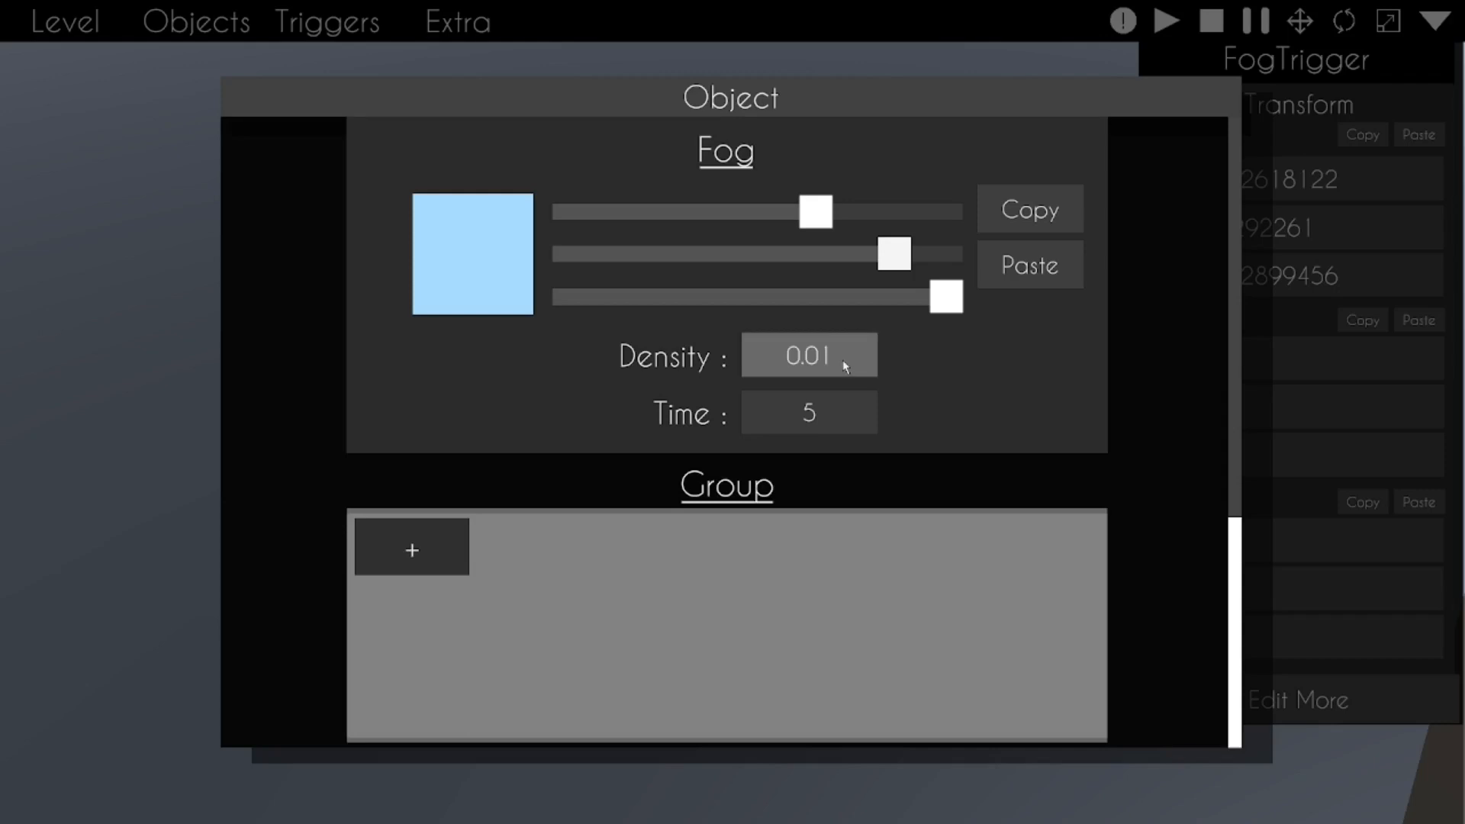
Step: Set the fog's time to 1 and apply the Fog trigger's settings
left_click(818, 432)
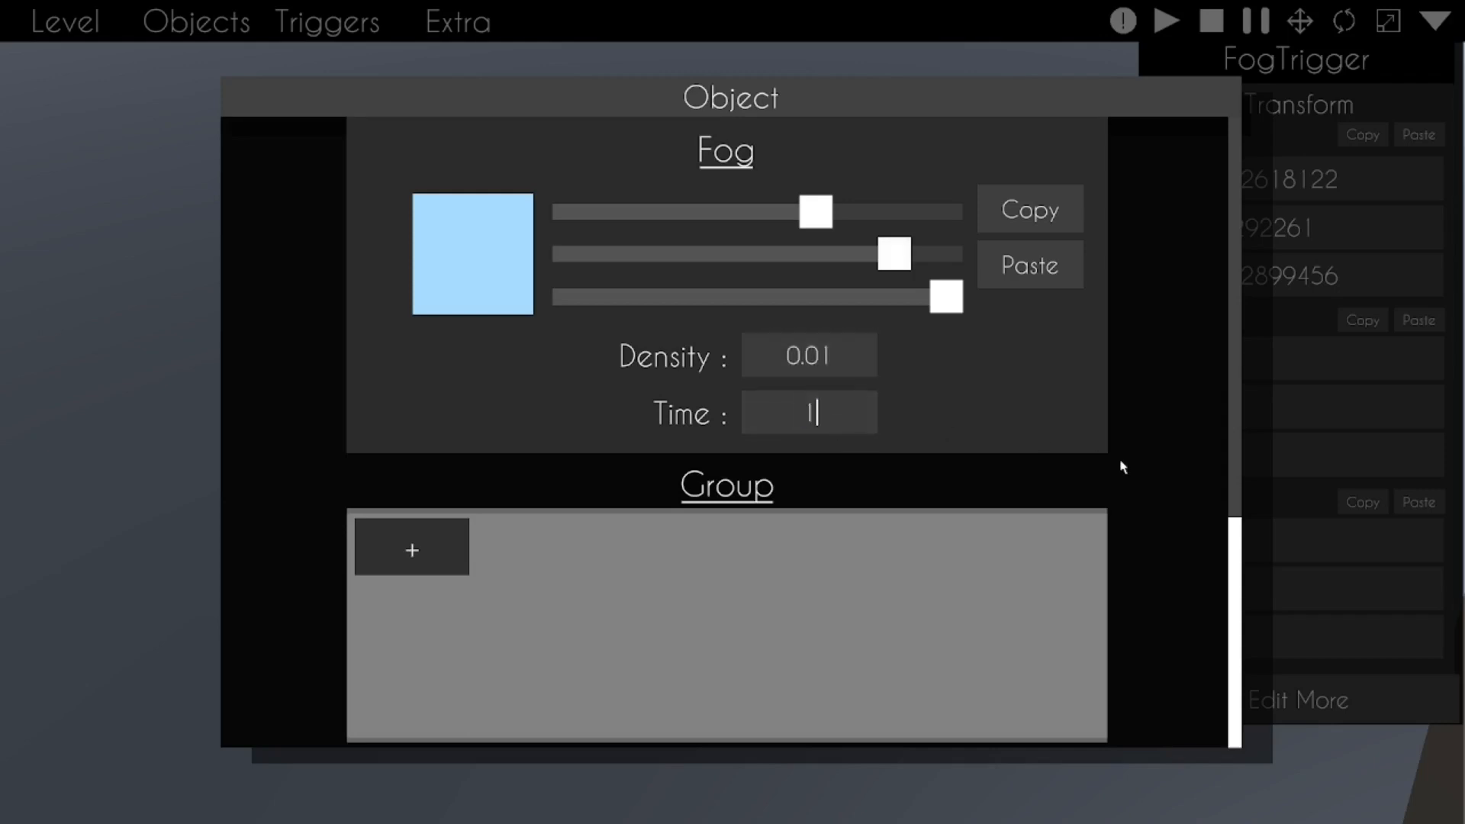
type("1")
scroll(1063, 206, "down", 5)
left_click(752, 713)
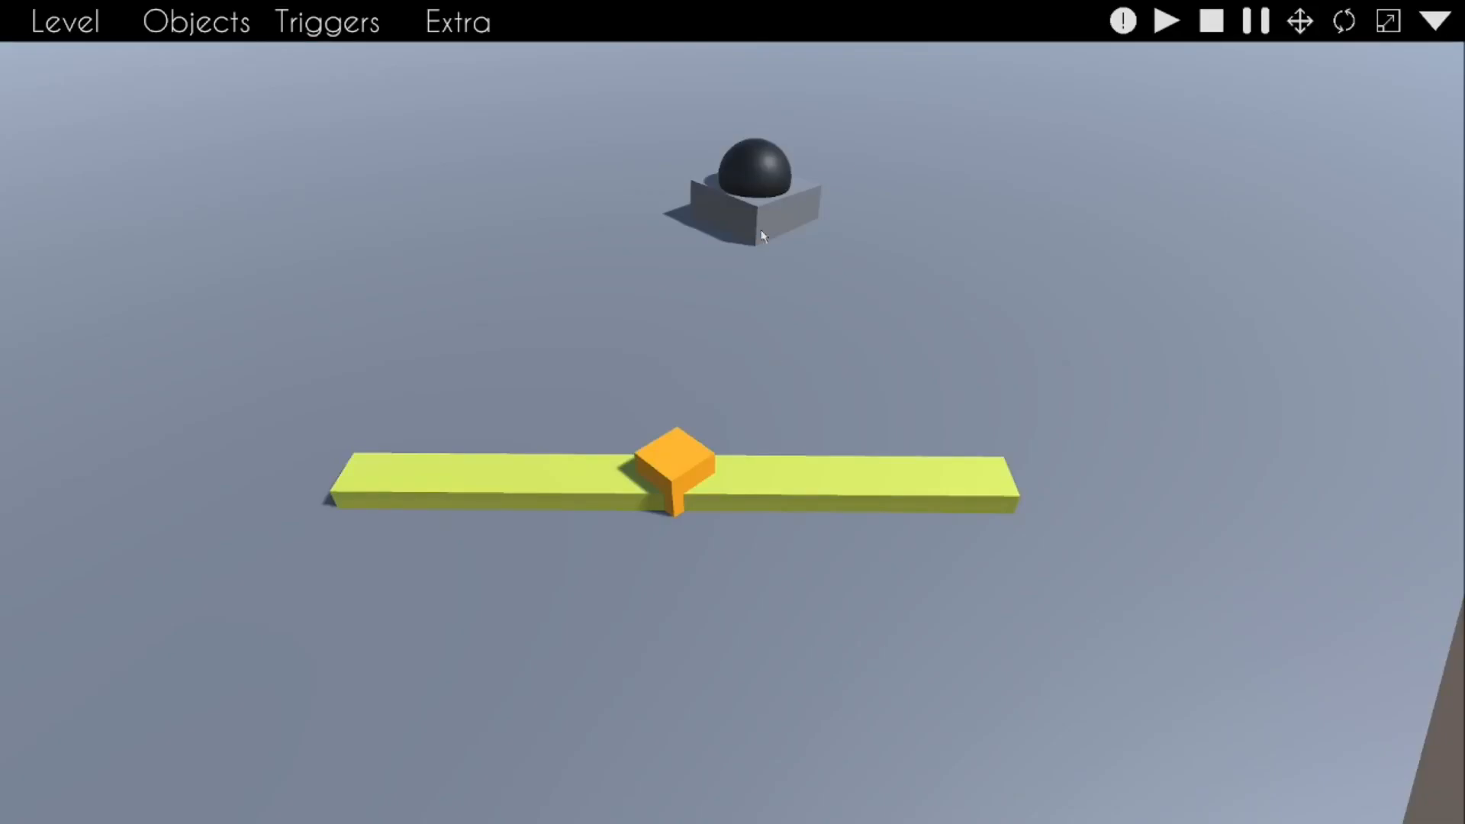
Step: Move the grey block out from under the ball, farther along the platform away from the Fog trigger
right_click_drag(732, 412, 736, 418)
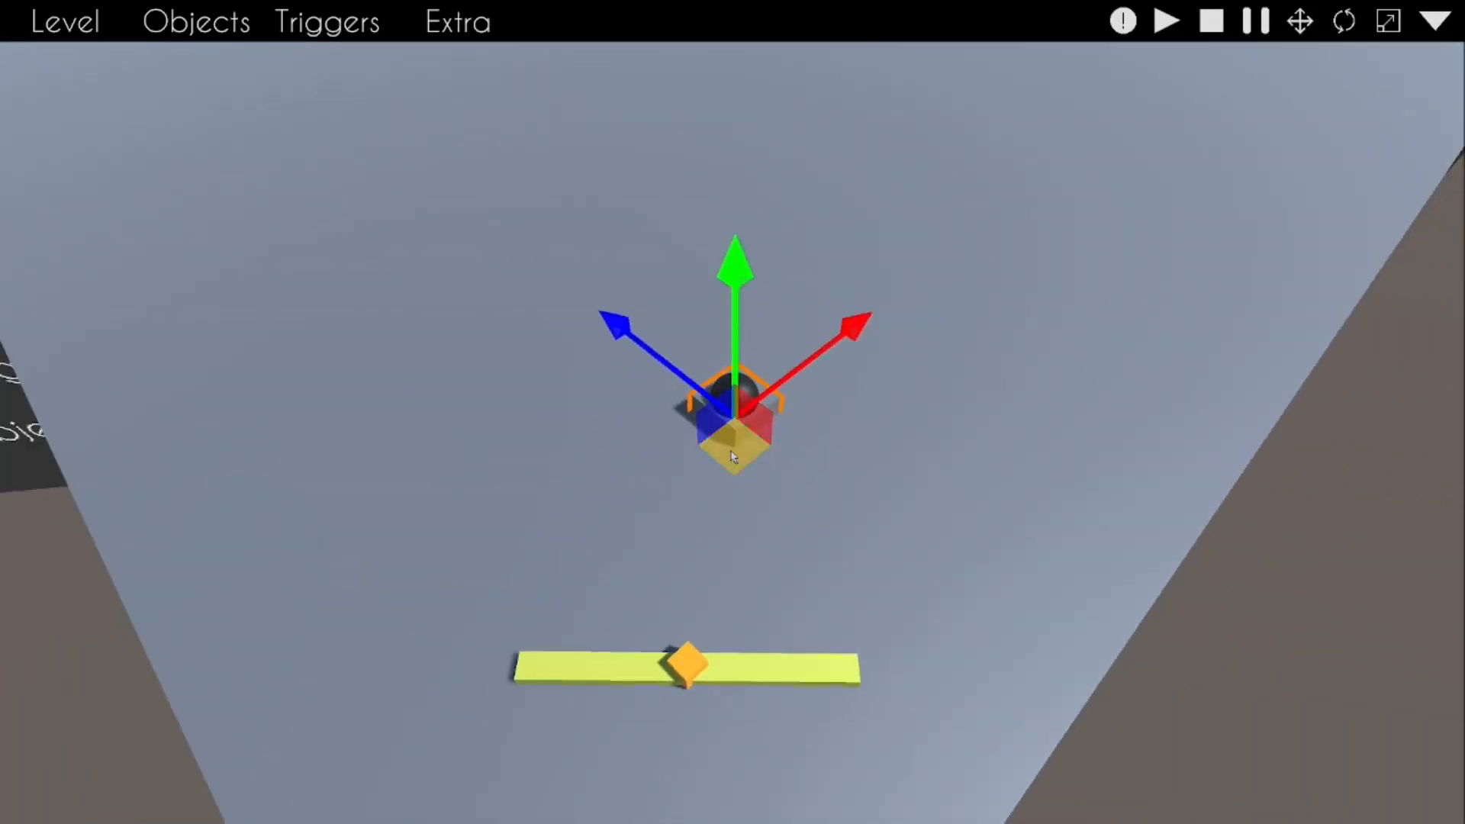
left_click_drag(733, 456, 844, 126)
key("space")
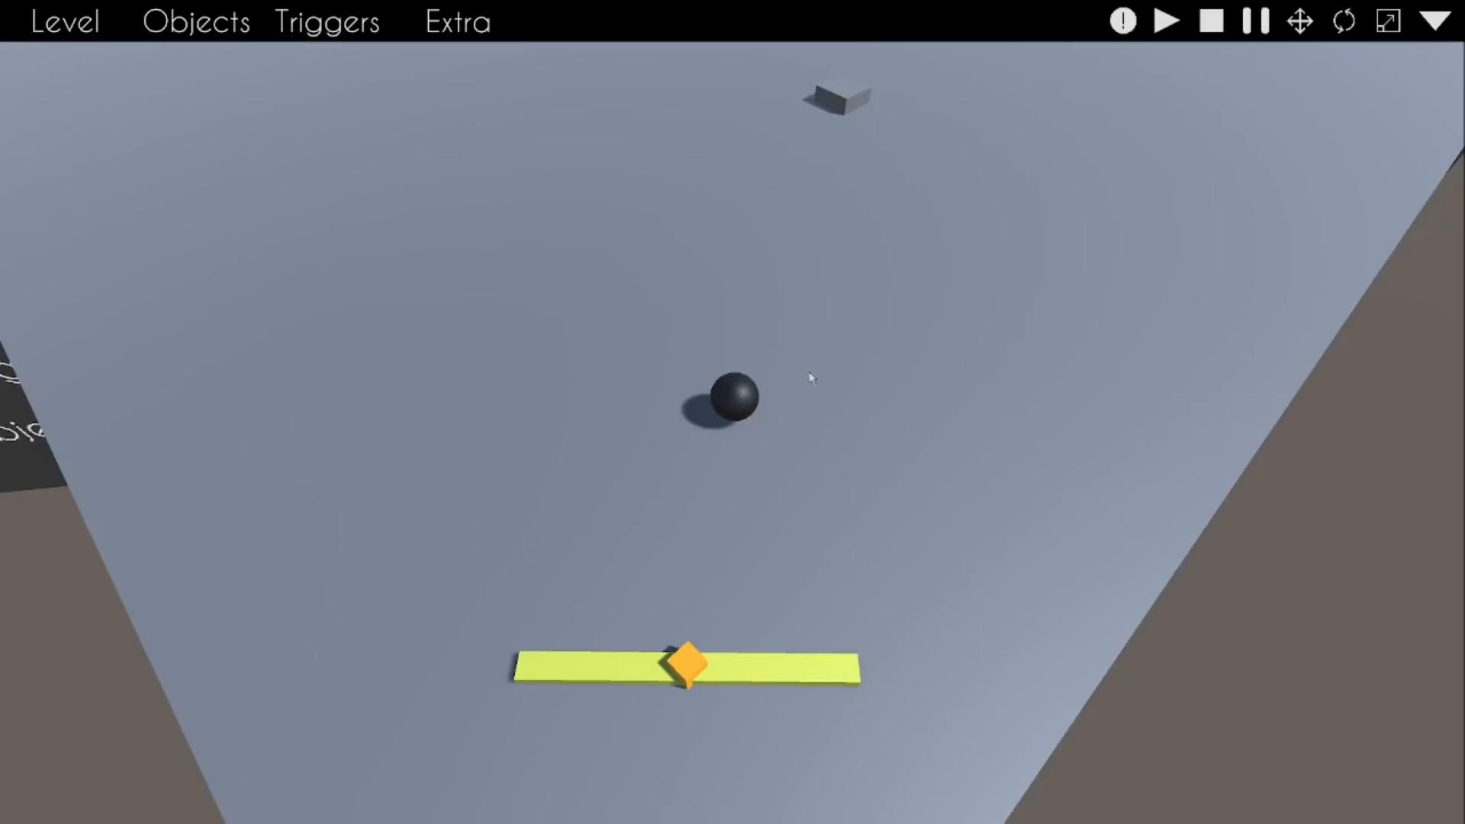
Step: Reopen the Fog trigger's object settings, set the fog density to 0.03 and apply them
left_click(1436, 21)
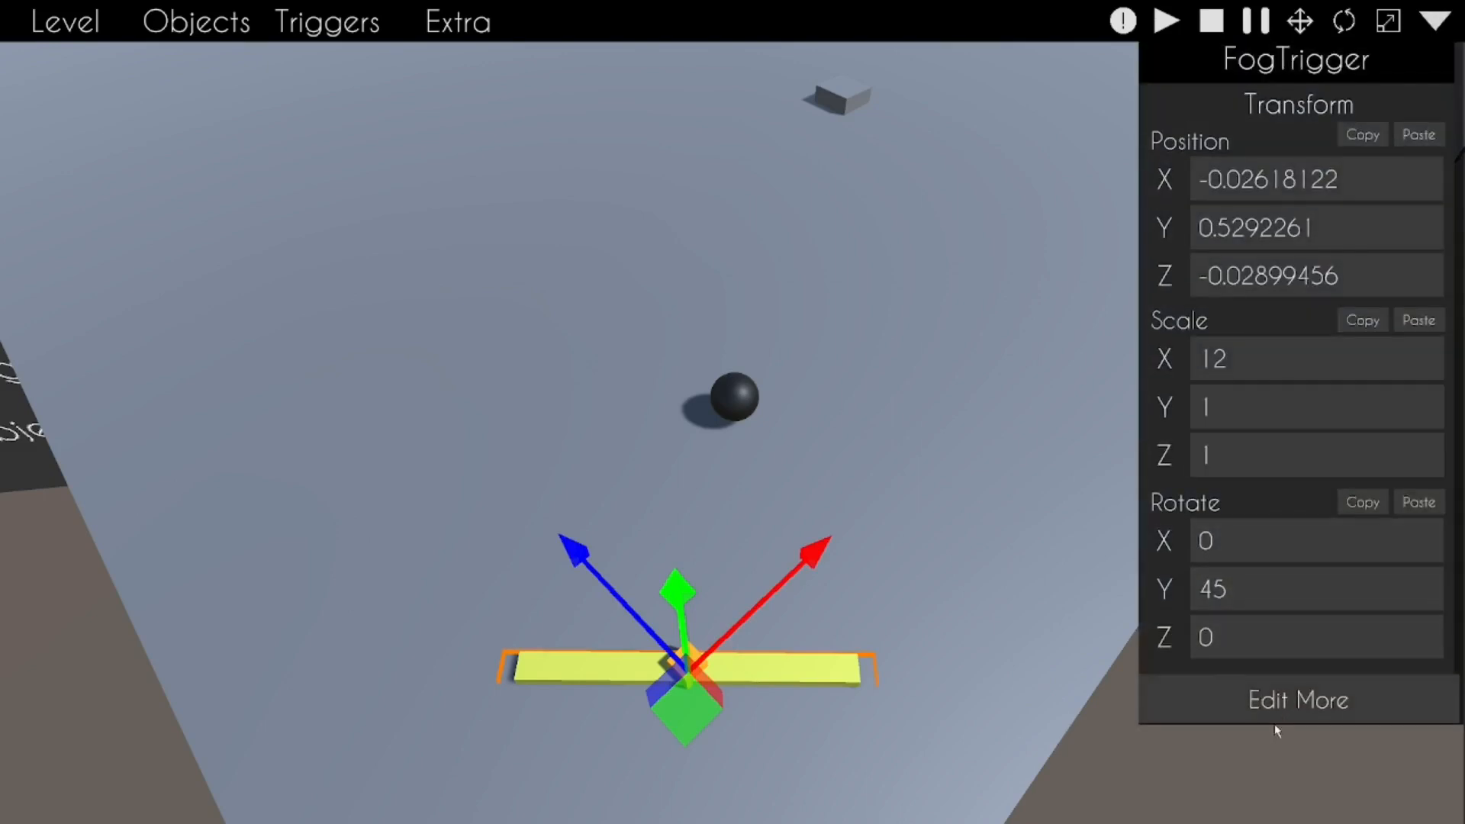
left_click(1276, 713)
scroll(1010, 405, "down", 5)
left_click(830, 361)
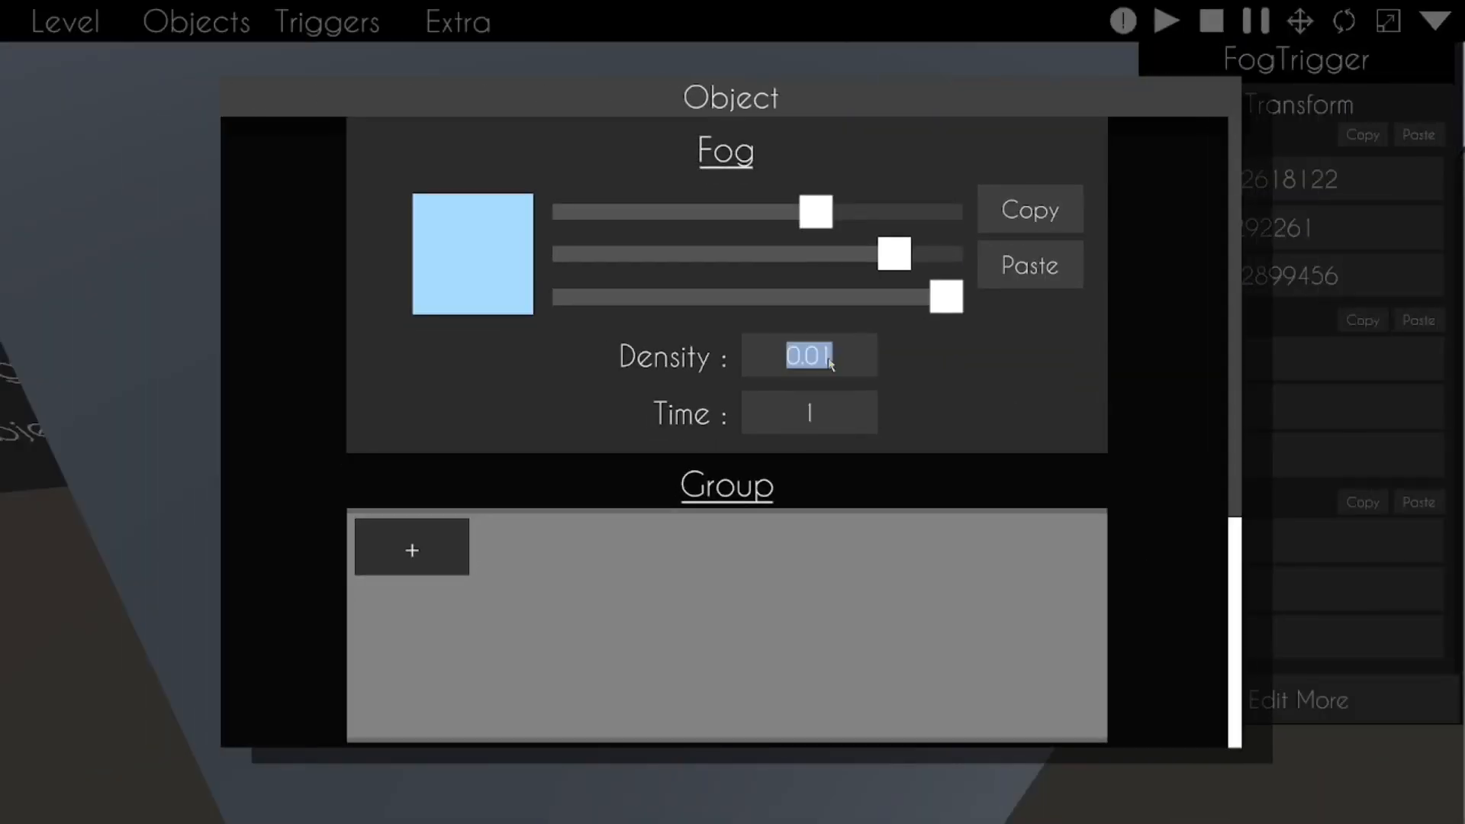
scroll(1111, 420, "down", 5)
left_click(679, 713)
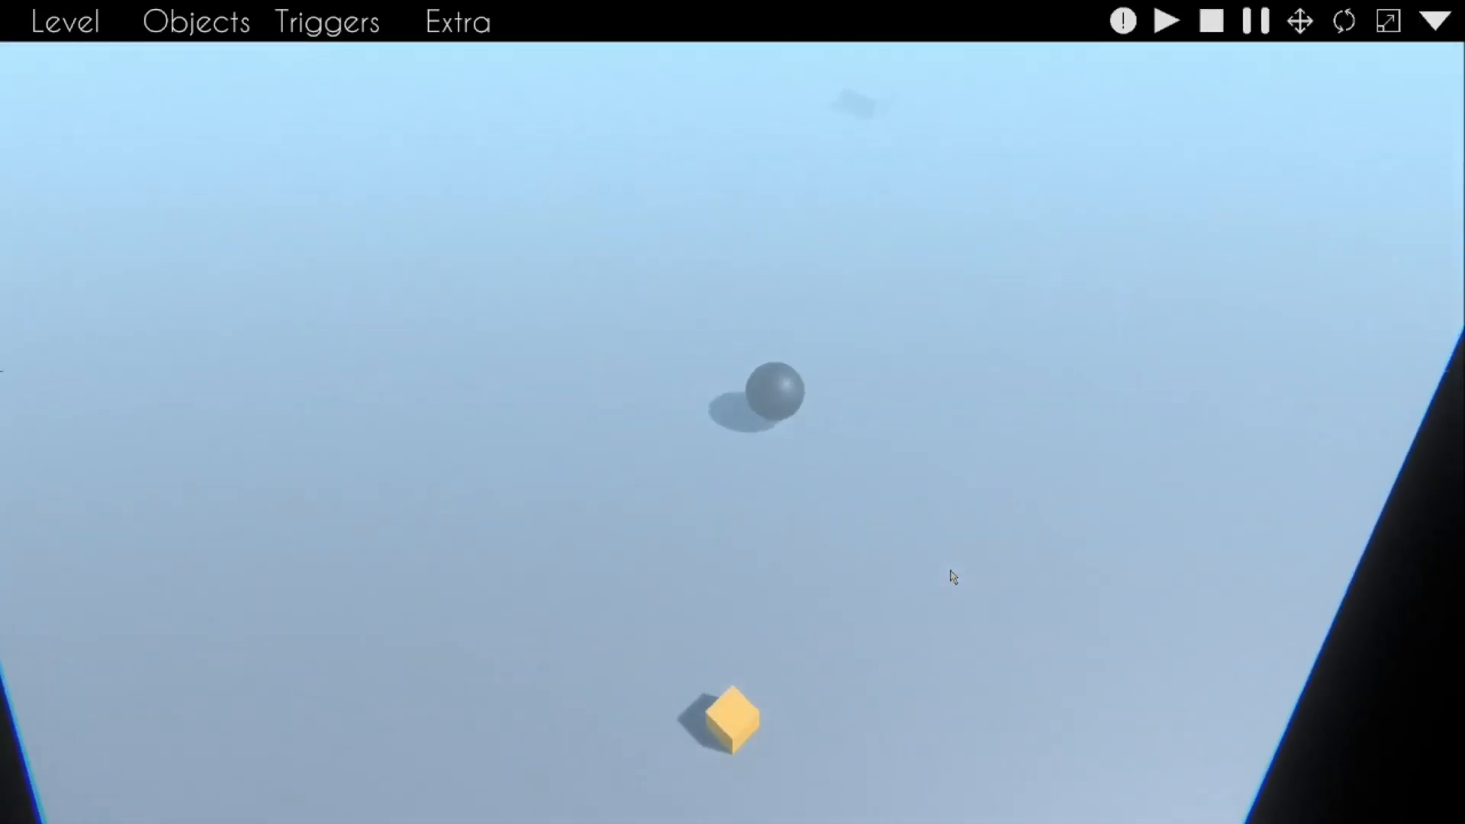
Step: Play-test the level to see the fog, turning the player cube along the way
left_click(951, 572)
left_click(950, 572)
left_click(951, 572)
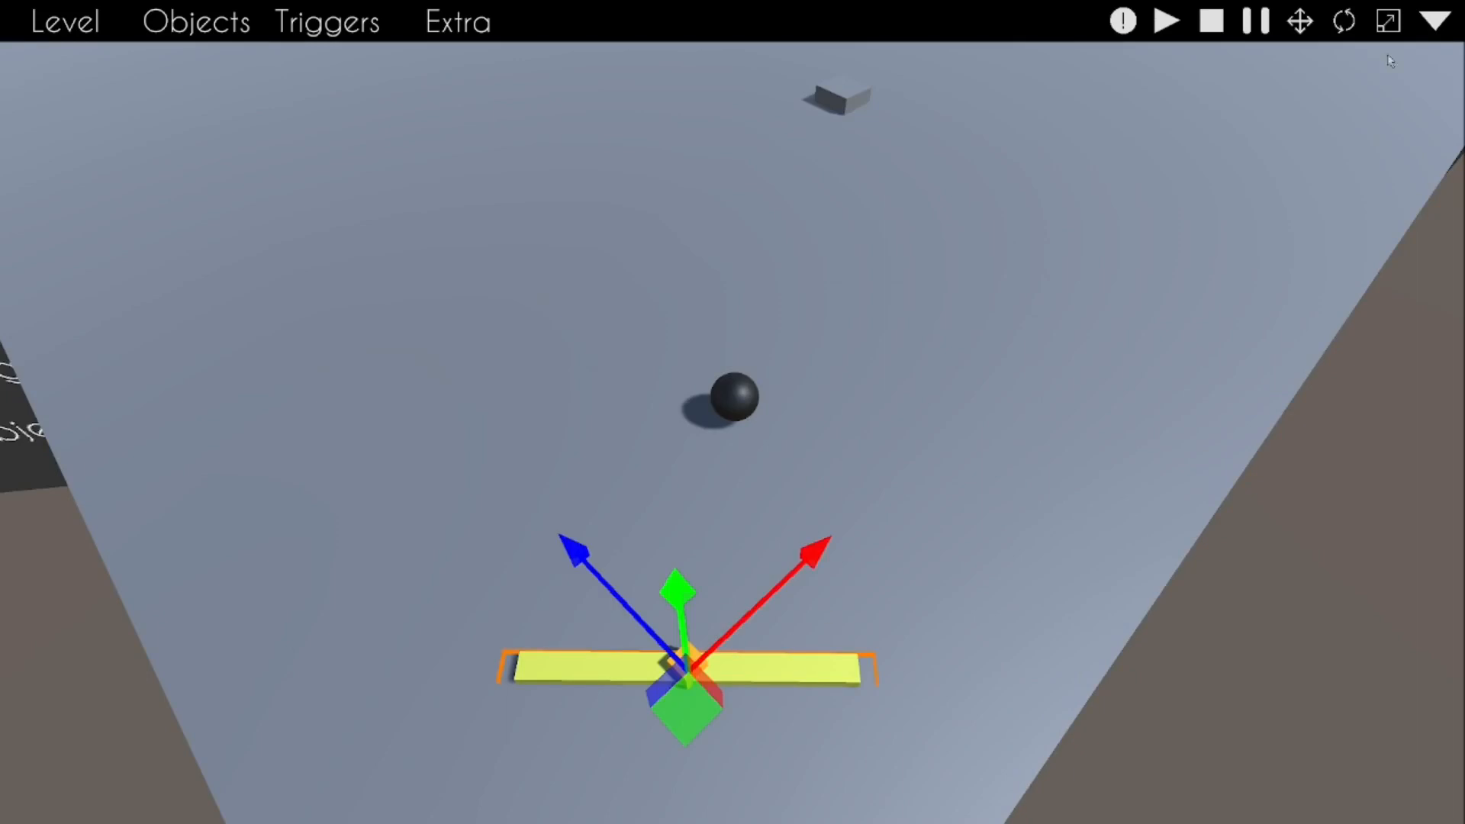
Step: Set the Fog trigger's density to 0.09, apply it and play-test the denser fog
left_click(1430, 29)
left_click(1285, 715)
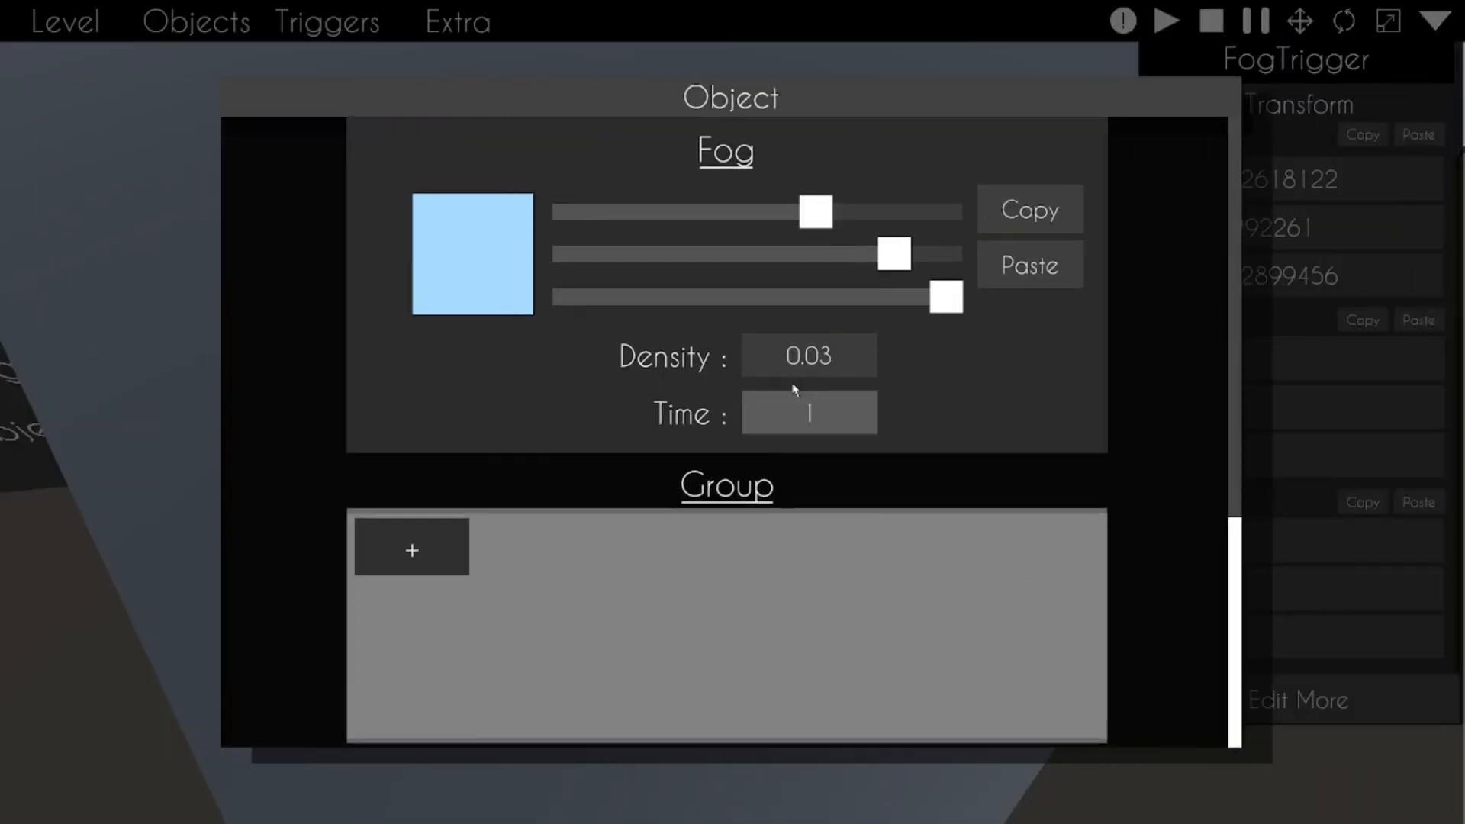
left_click(833, 368)
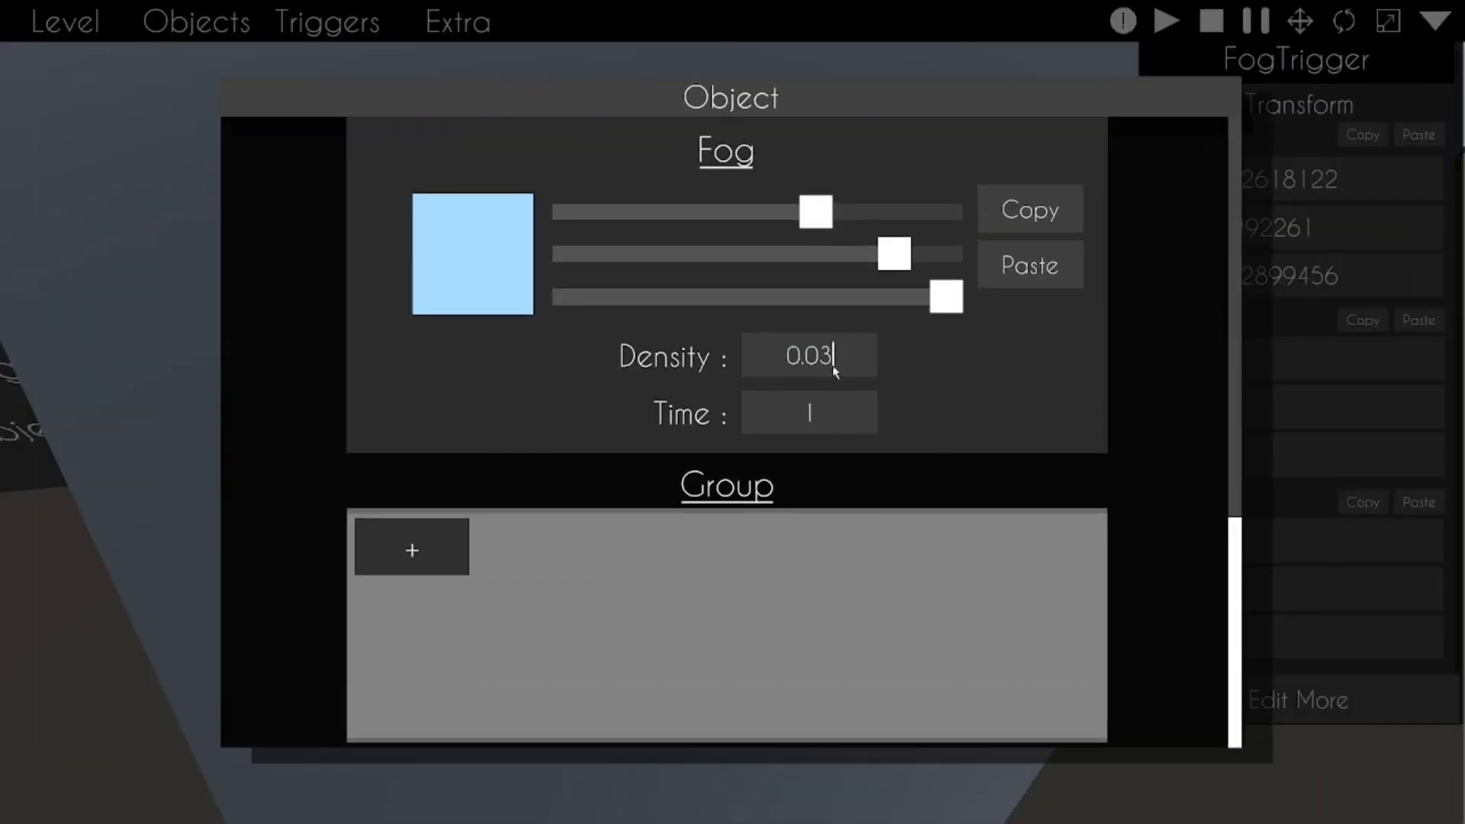
scroll(863, 605, "down", 5)
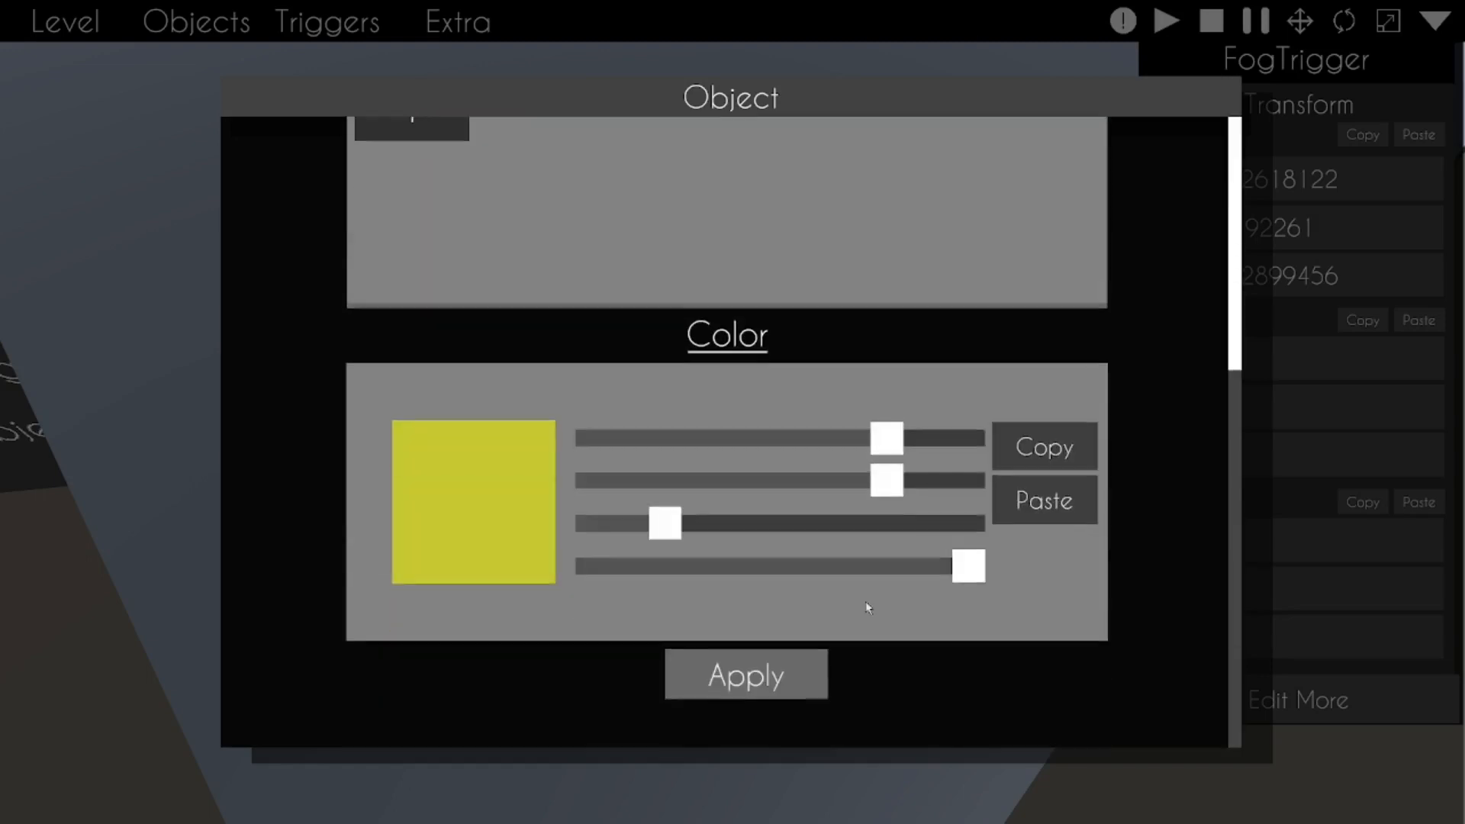
left_click(805, 677)
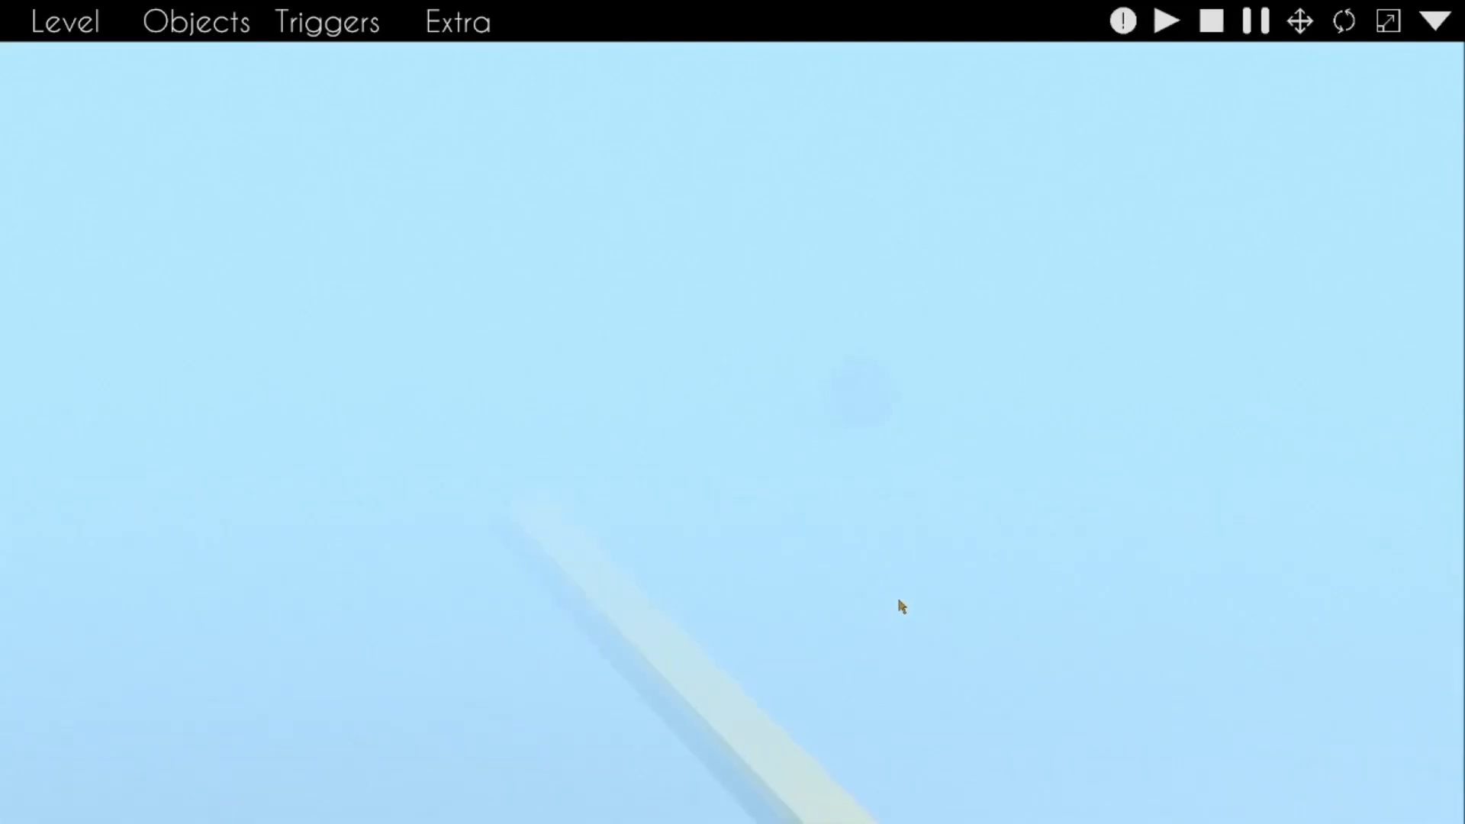
key("w")
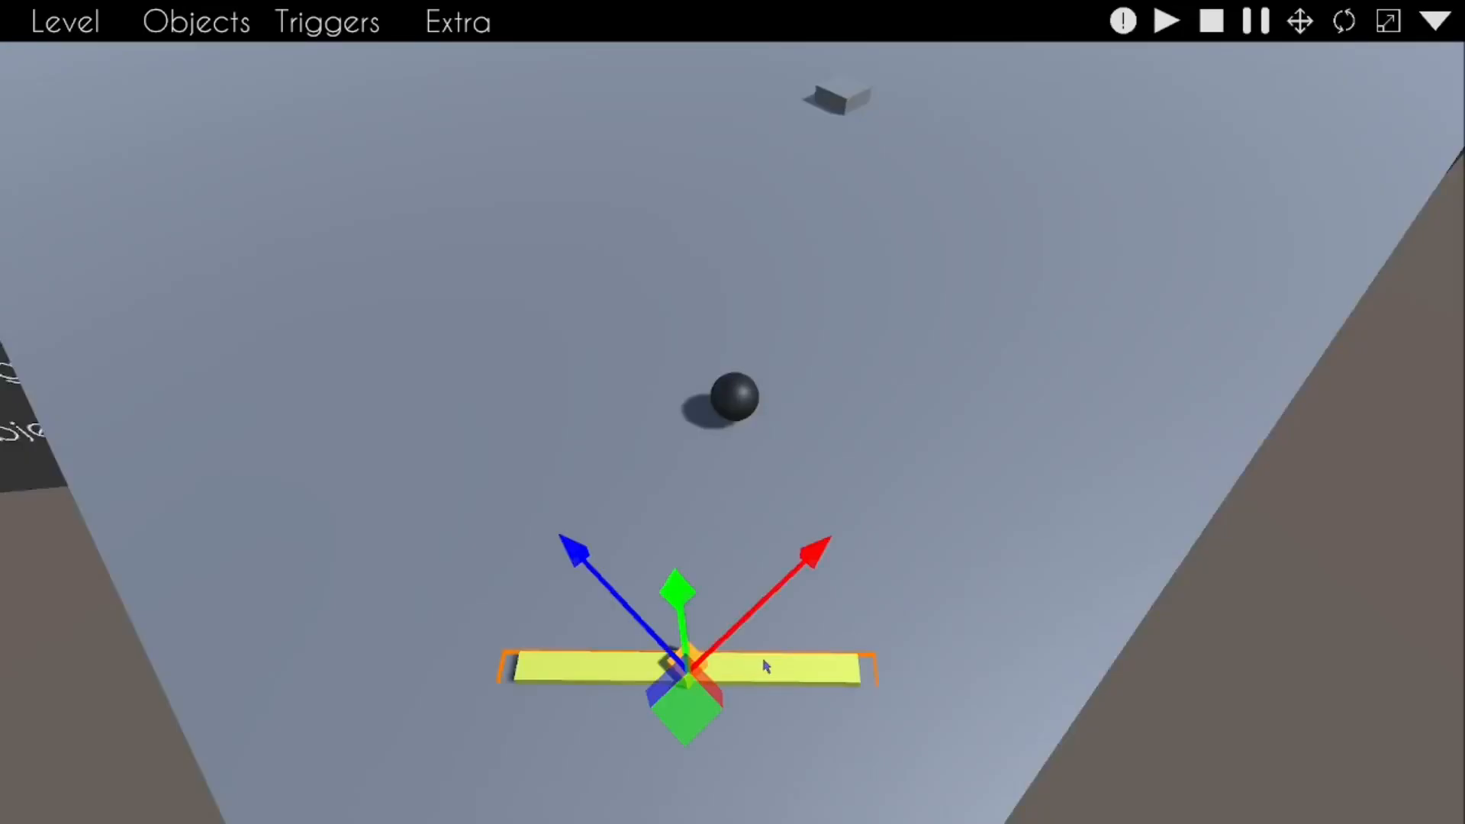
Step: Check the Fog trigger's object settings again and apply them
left_click(1436, 22)
left_click(1269, 700)
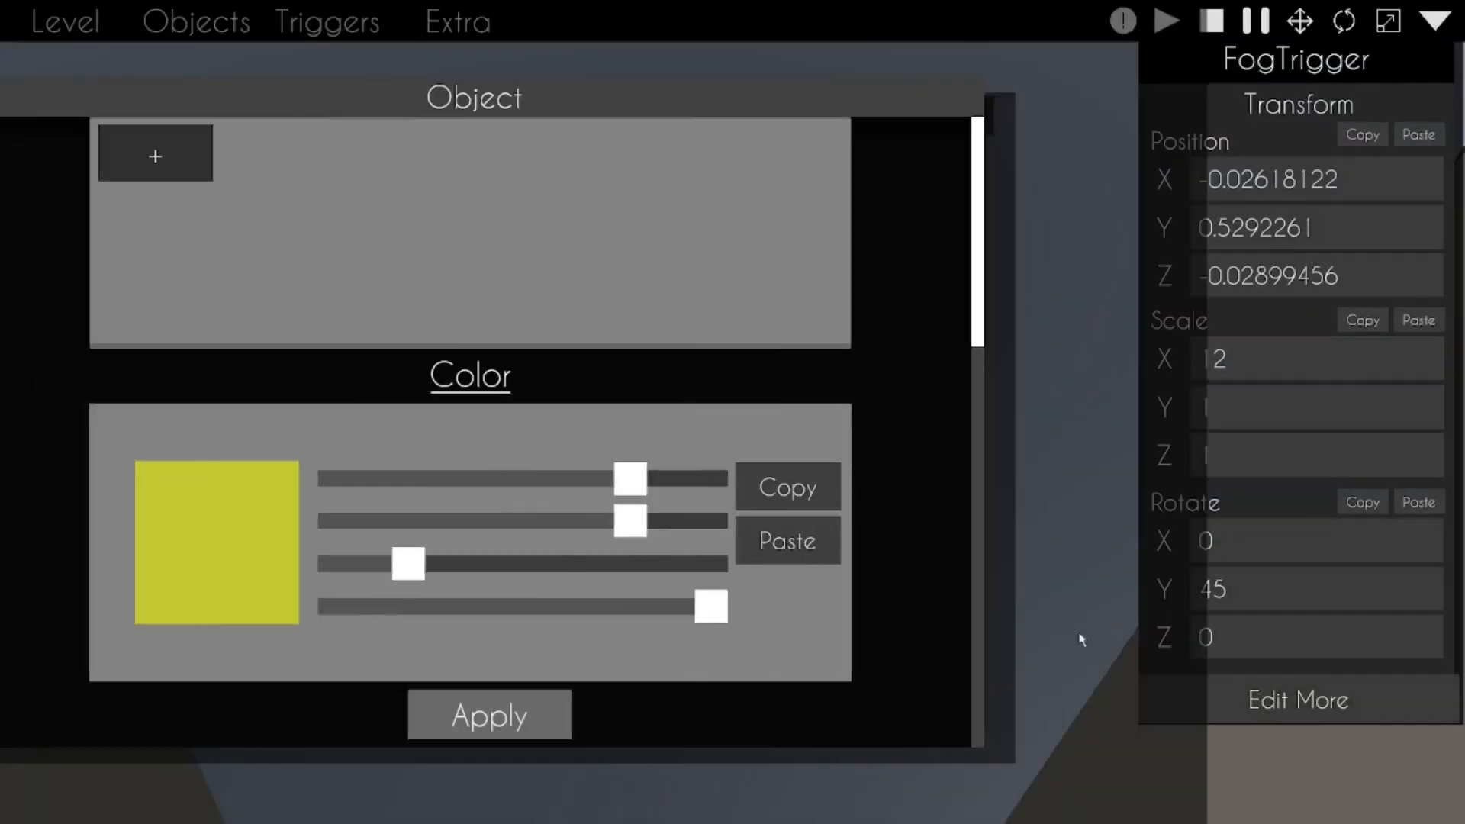
scroll(1164, 734, "up", 5)
scroll(1168, 323, "down", 5)
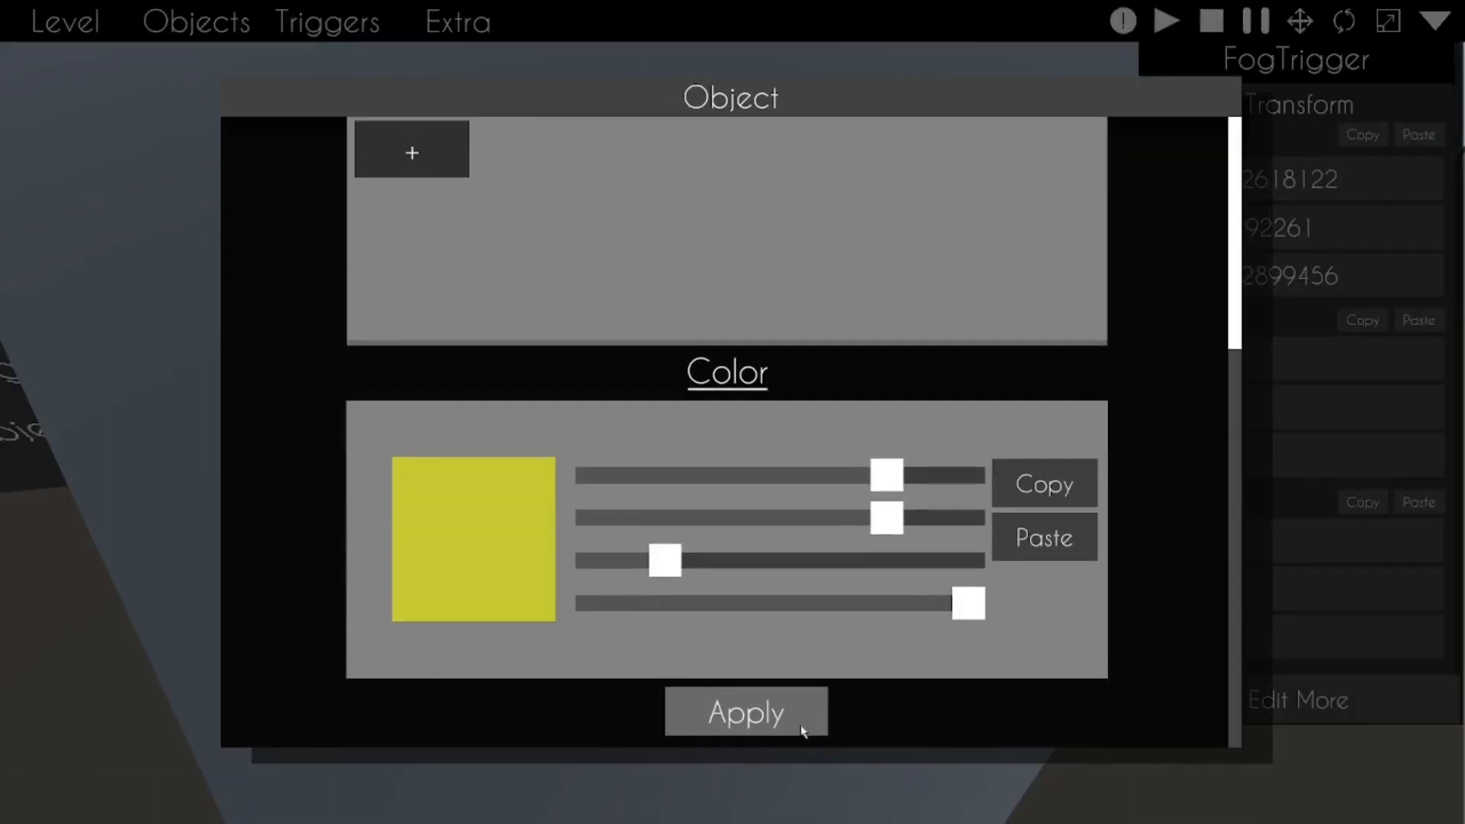
left_click(804, 721)
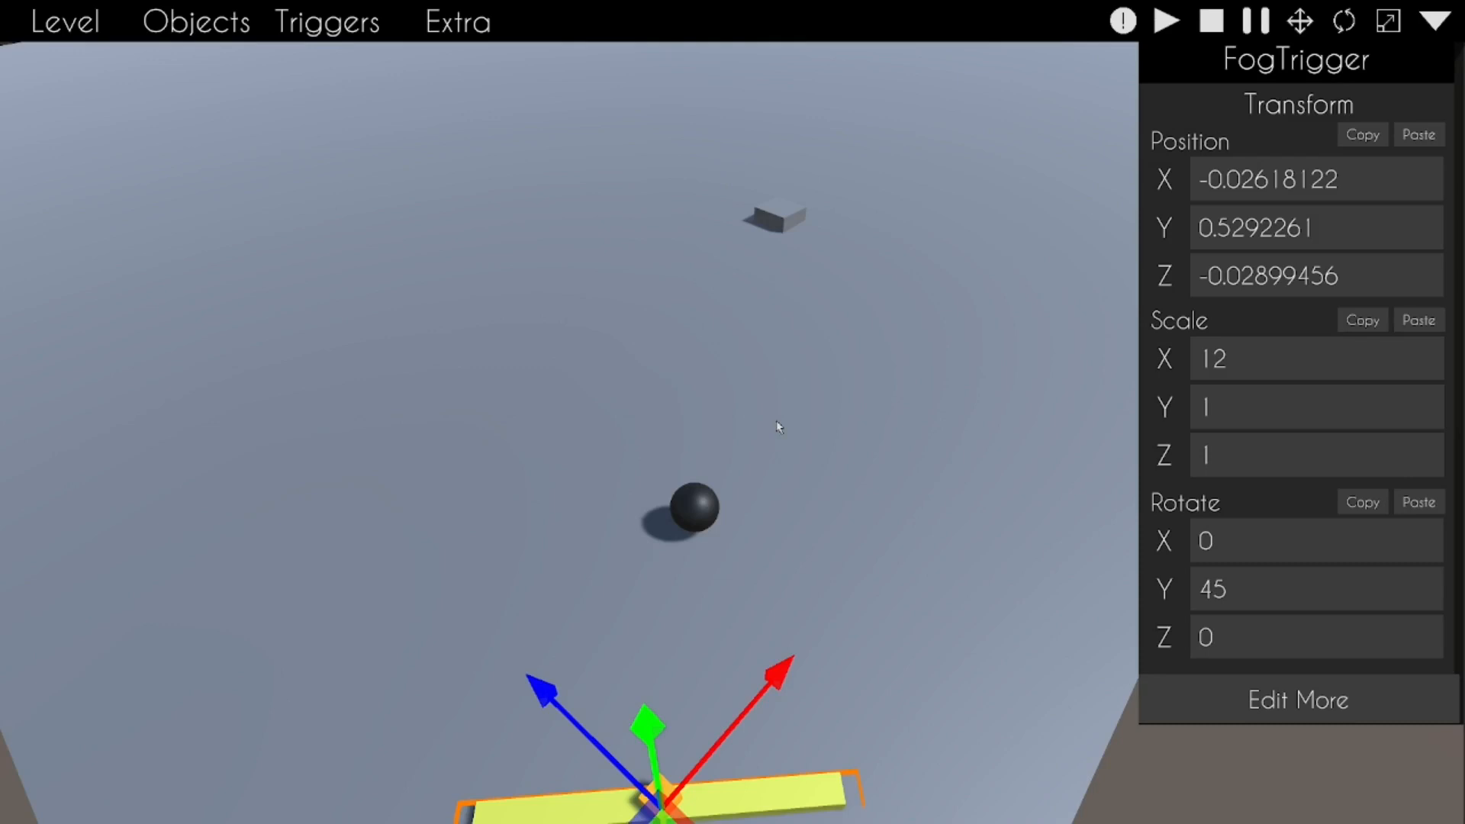
key("ctrl+s")
Step: Replace the density value in the Fog trigger's object settings and apply them
left_click(1297, 700)
scroll(1174, 419, "up", 5)
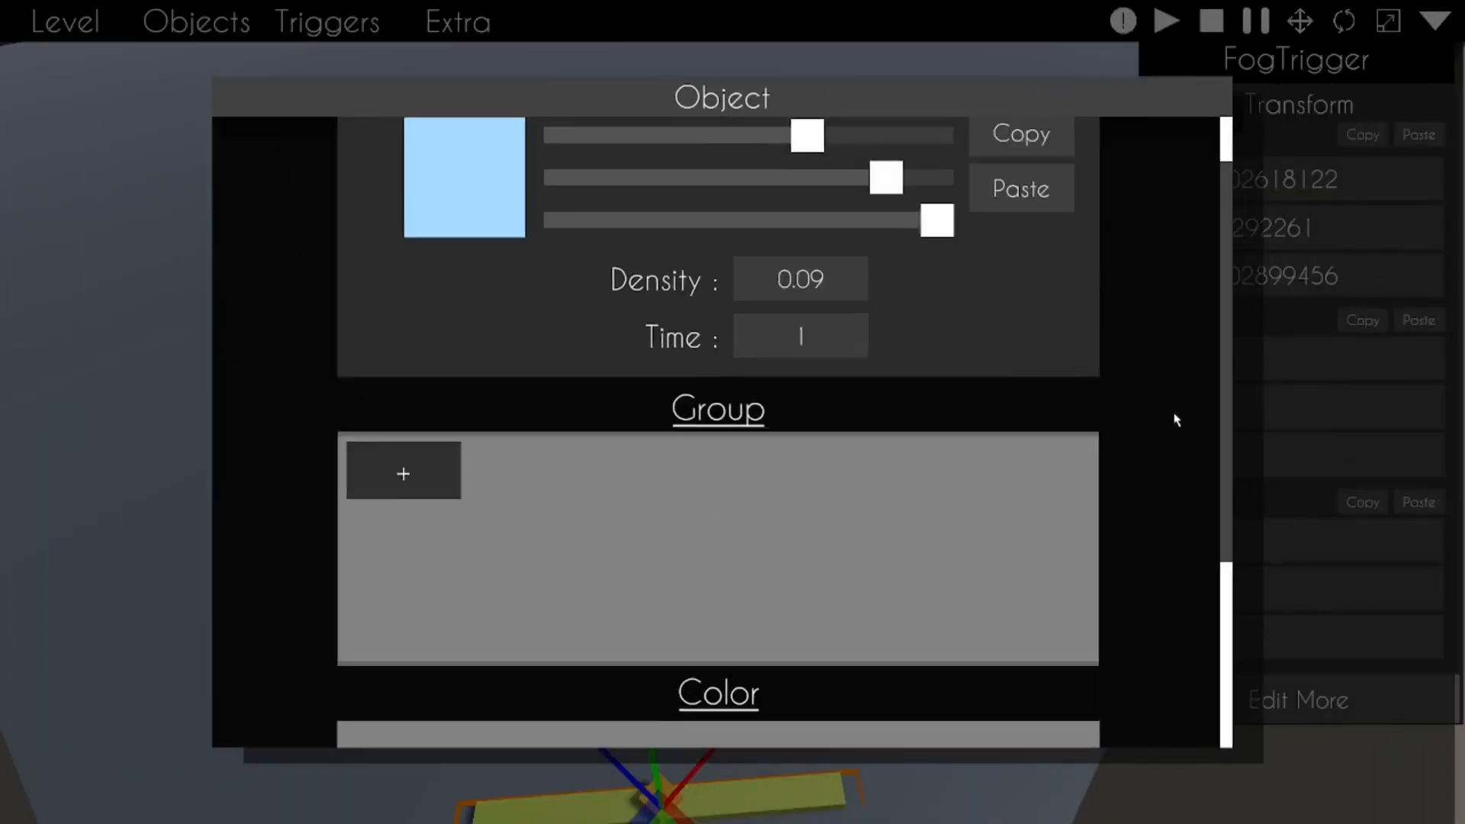
scroll(1193, 267, "down", 3)
scroll(857, 396, "up", 3)
left_click(857, 357)
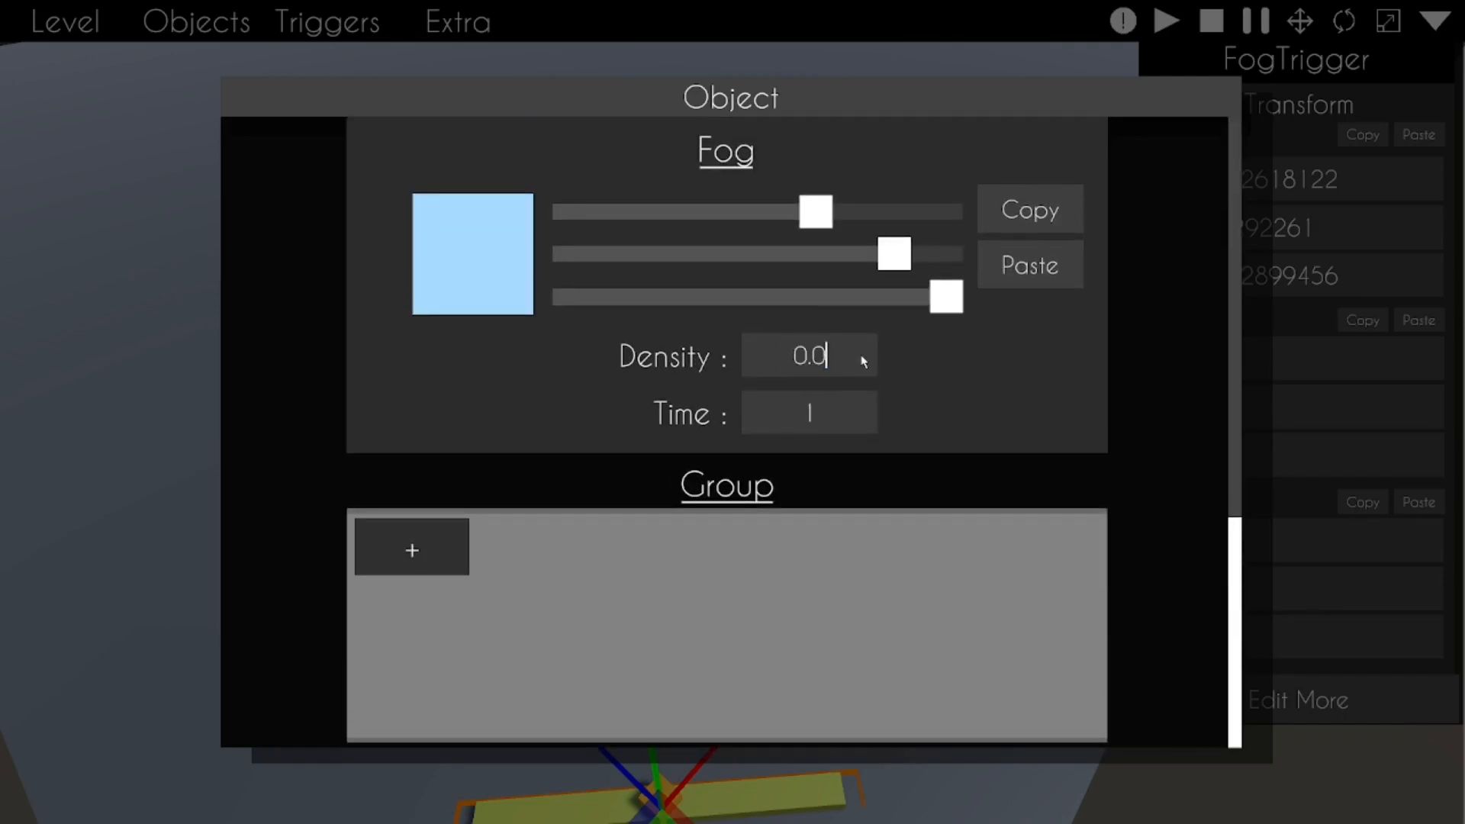
scroll(1112, 572, "down", 4)
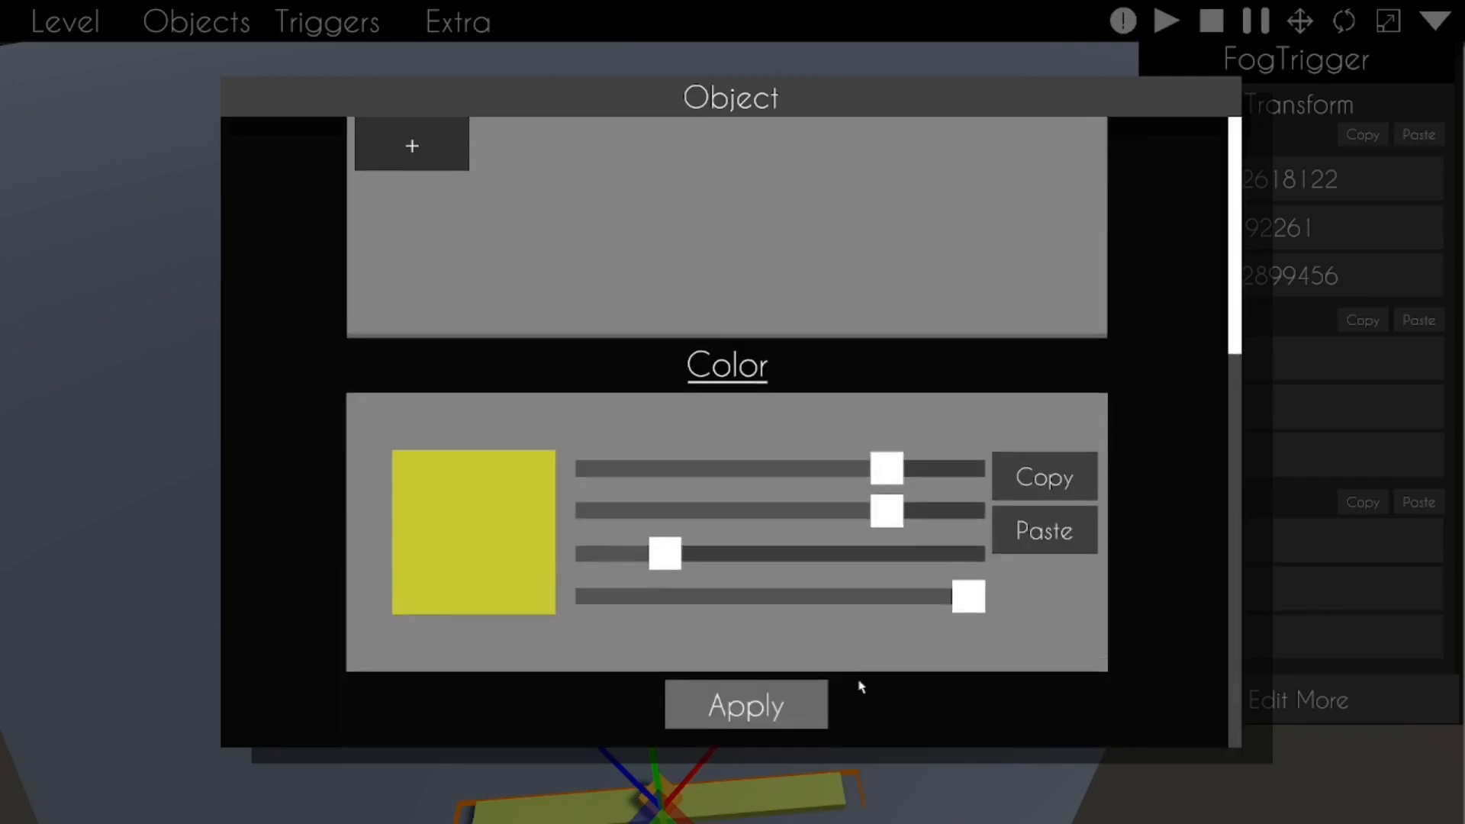
left_click(778, 698)
Step: Move the large text board behind the platform down, out of the background, and deselect it
mouse_move(768, 649)
right_mouse_down()
mouse_move(763, 526)
mouse_move(774, 633)
right_mouse_up()
key("s")
key("d")
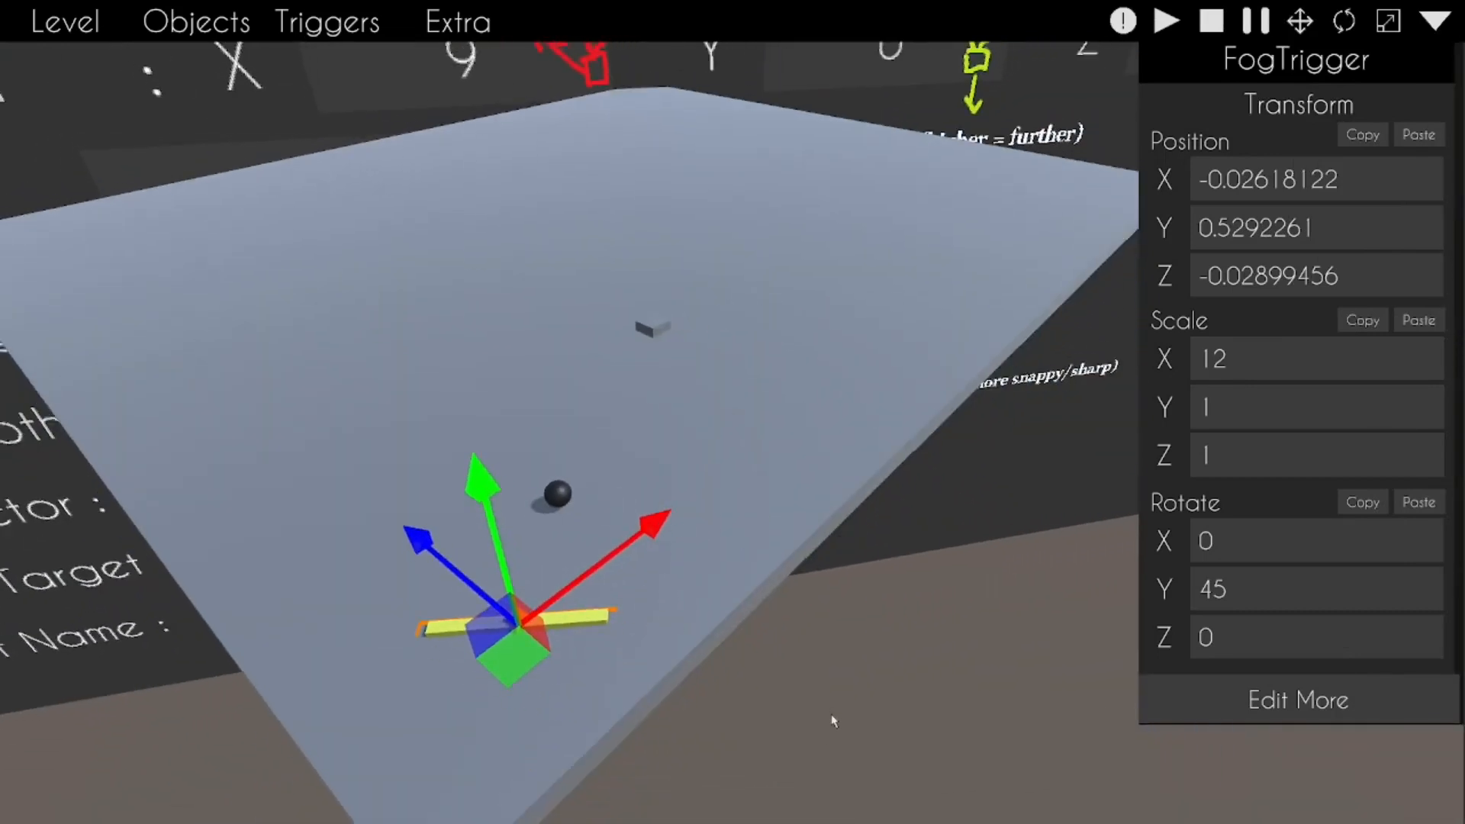
left_click(834, 719)
right_click_drag(834, 719, 734, 142)
left_click(768, 130)
left_click_drag(599, 395, 459, 811)
key("space")
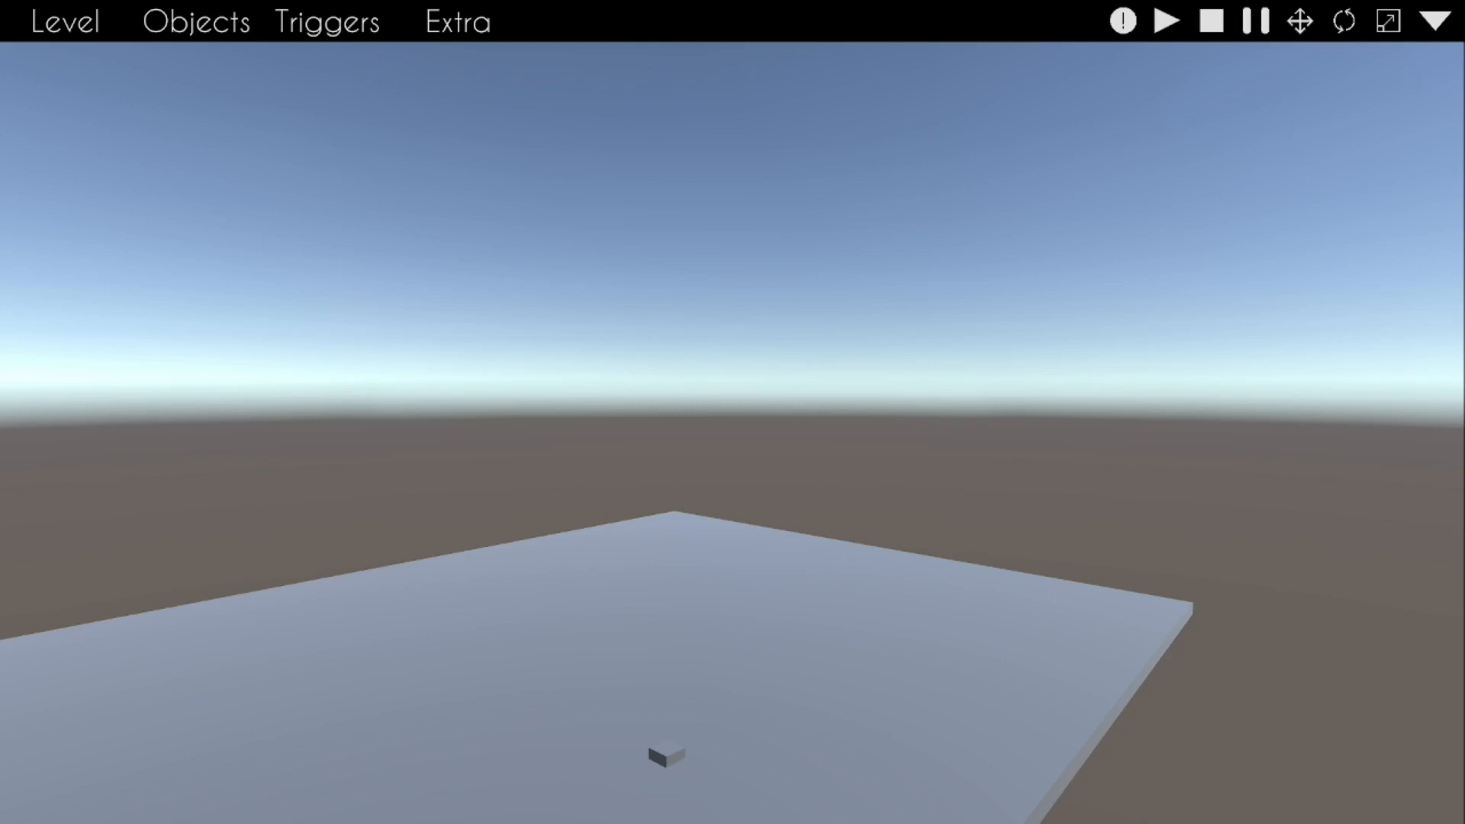
Step: Delete the broad platform and play-test the level without it
right_click_drag(626, 679, 603, 629)
key("w")
key("s")
right_click_drag(853, 444, 843, 535)
left_click(742, 388)
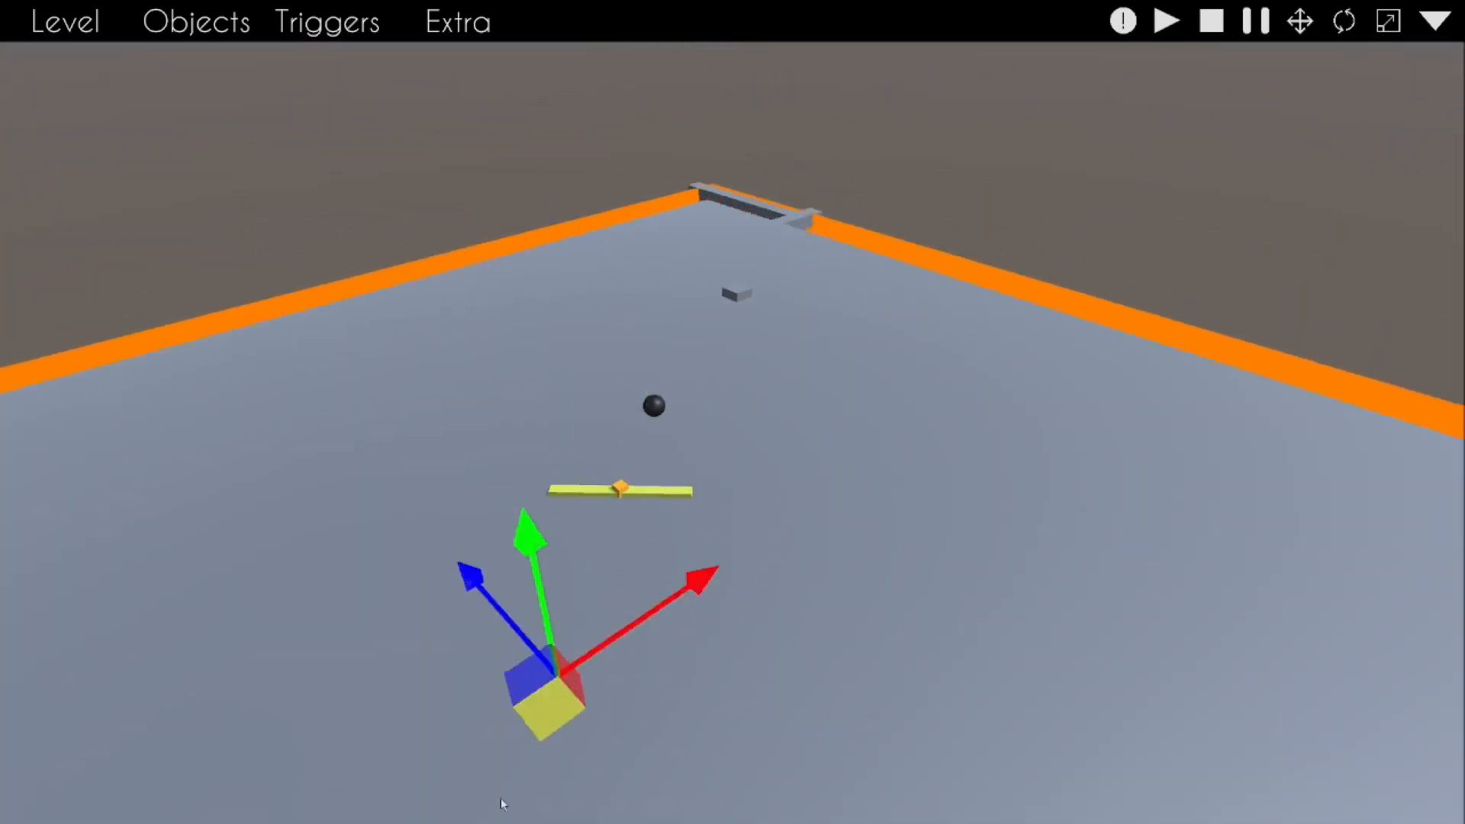
right_click_drag(677, 572, 676, 610)
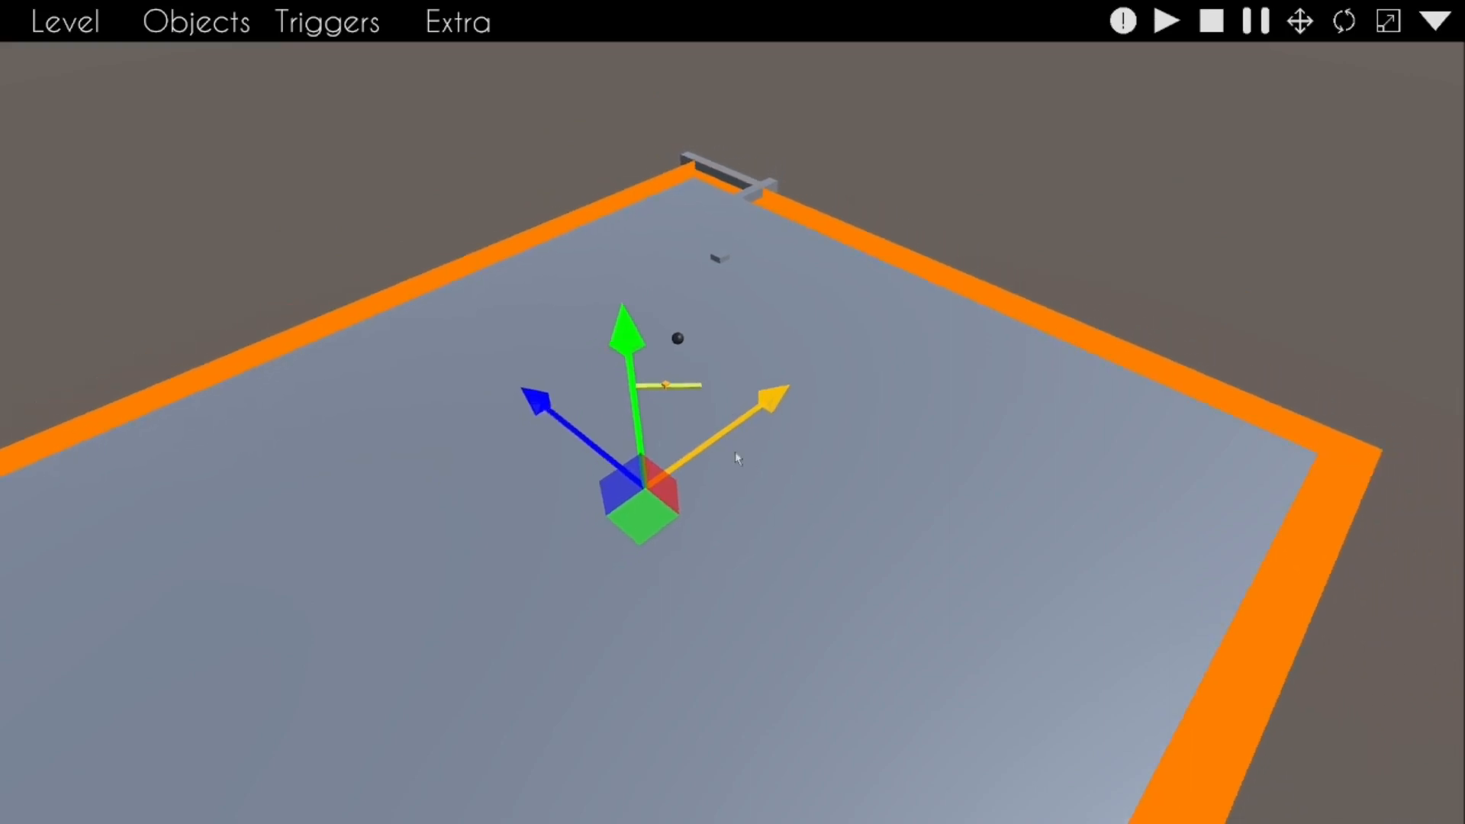
key("Delete")
key("space")
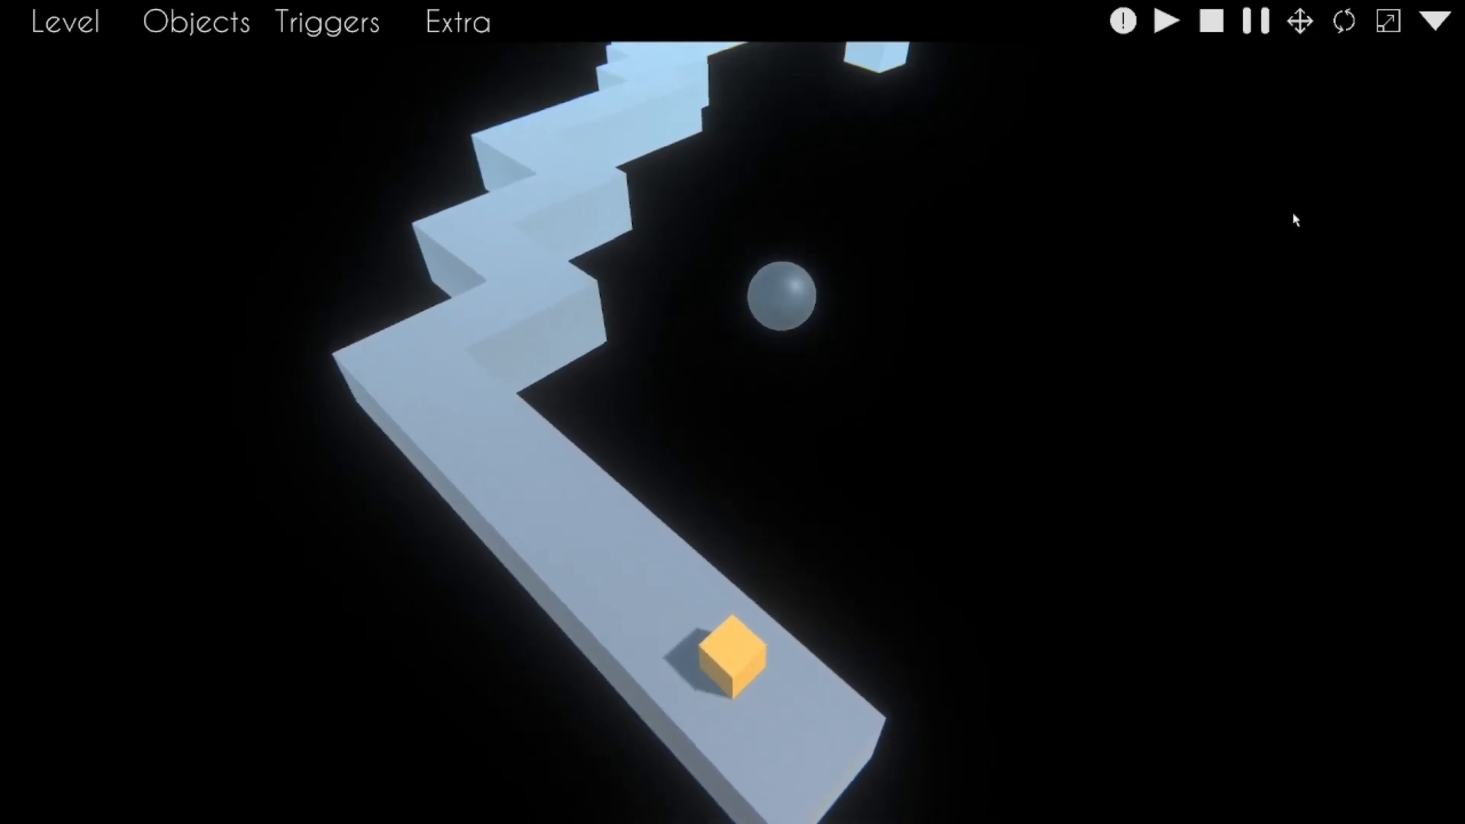
key("space")
Step: Copy the first block of the path and shift it horizontally into line with the neighbouring blocks
right_click_drag(1351, 459, 1302, 395)
key("w")
key("s")
mouse_move(599, 458)
right_mouse_down()
mouse_move(572, 460)
mouse_move(615, 440)
right_mouse_up()
key("ctrl+c")
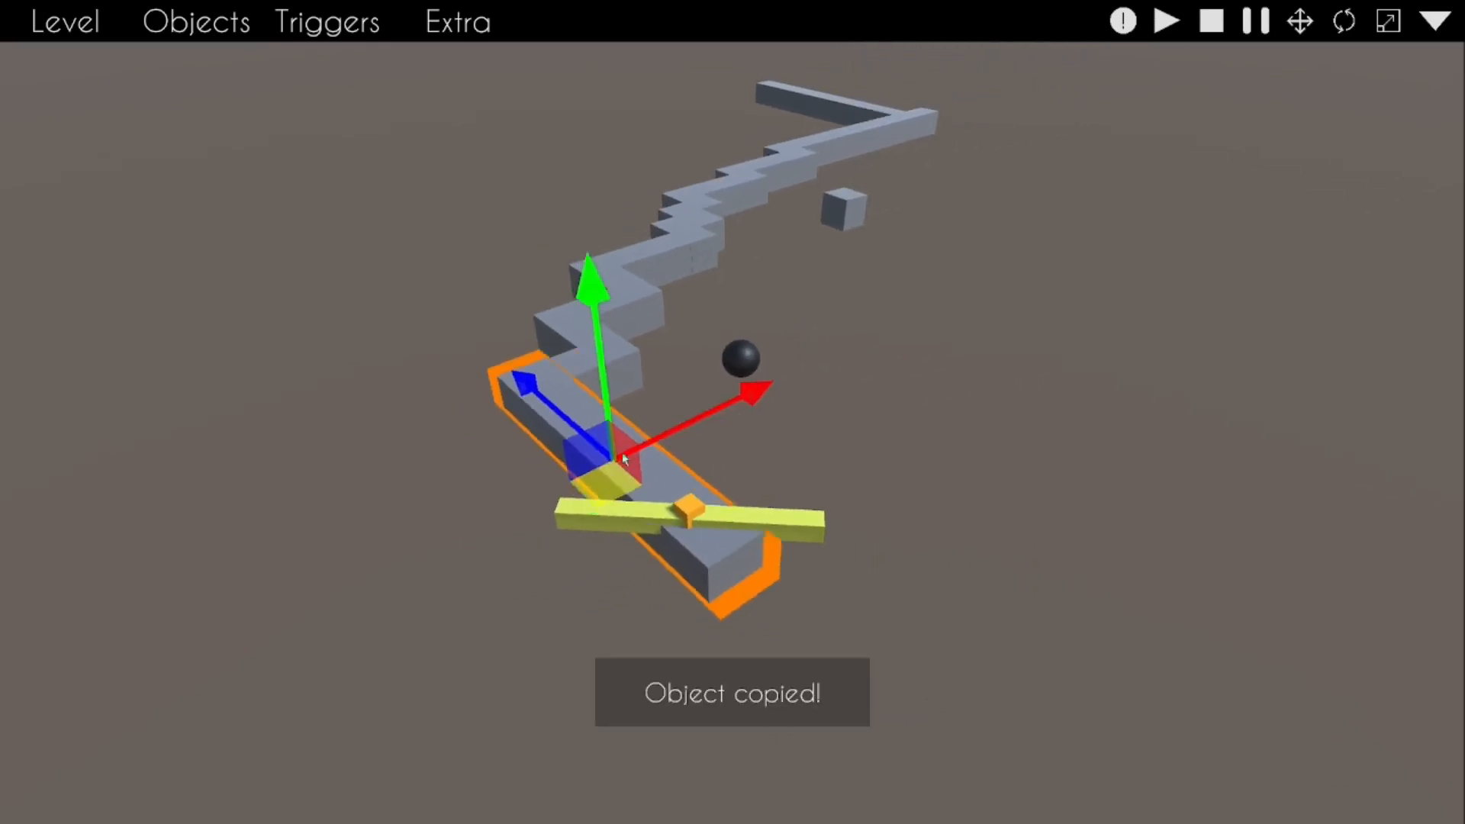
left_click_drag(624, 458, 669, 429)
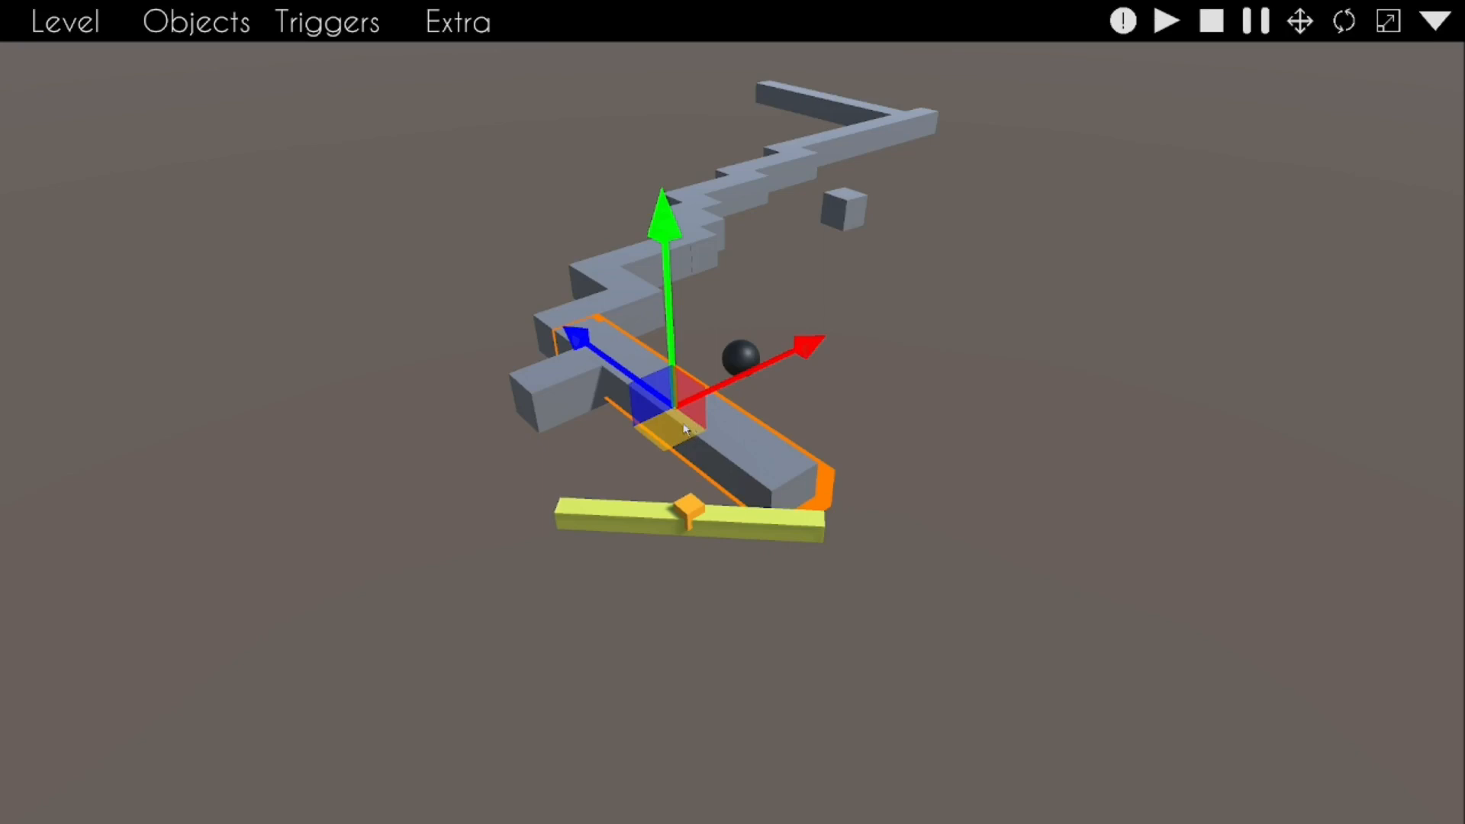
left_click_drag(671, 455, 641, 528)
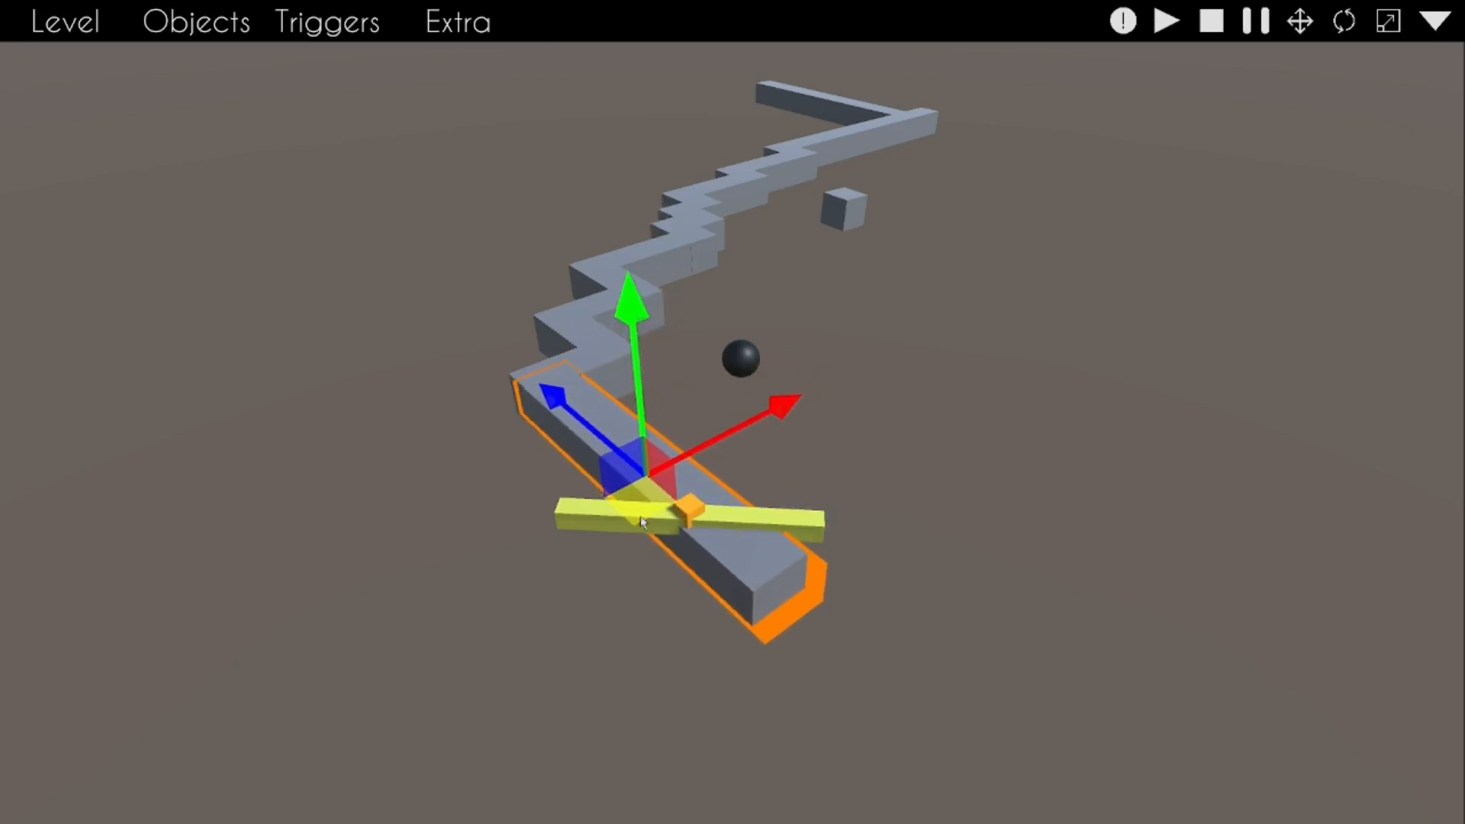
left_click_drag(649, 518, 582, 506)
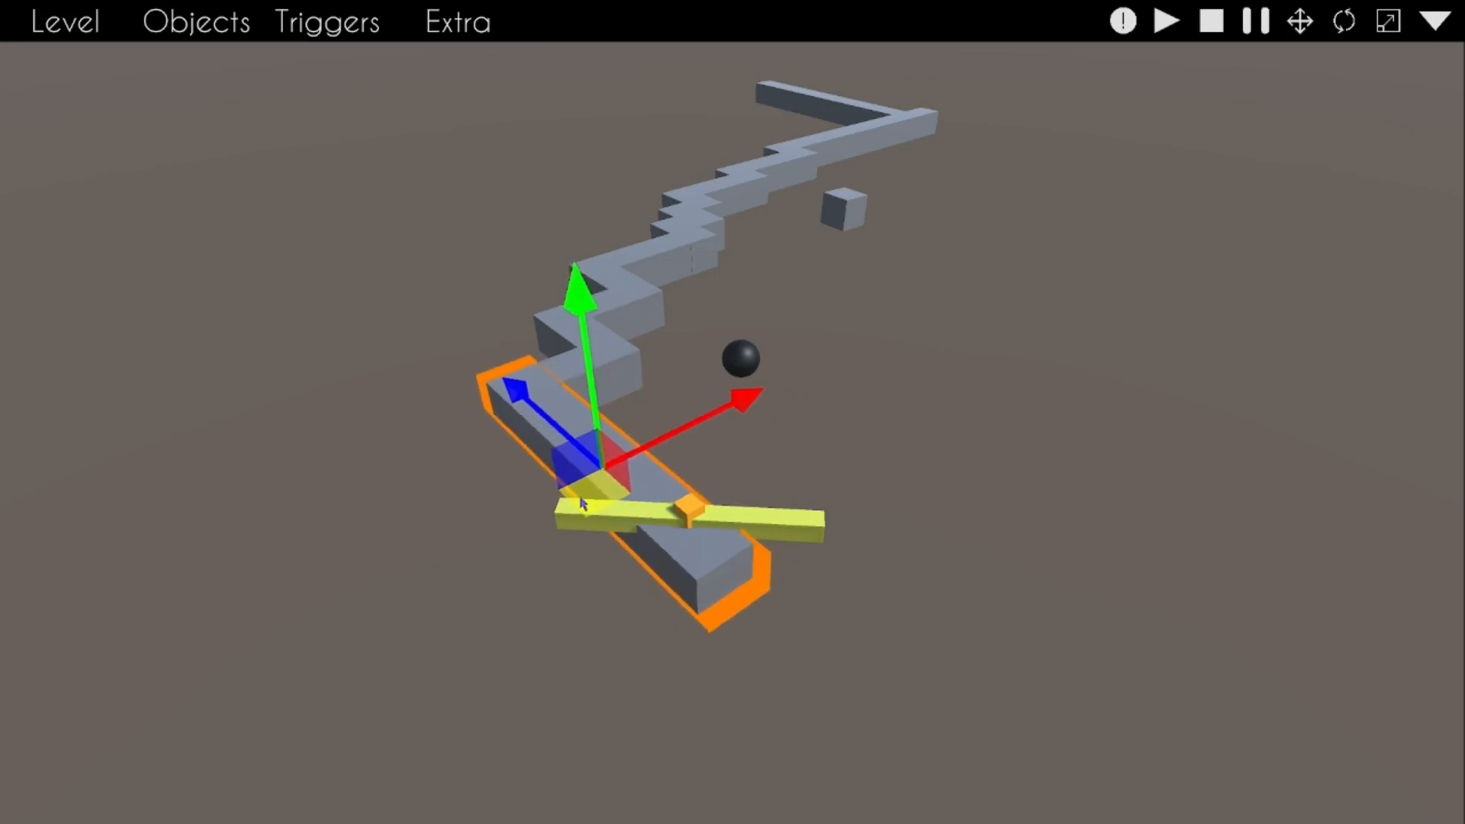
Step: Duplicate the first path block and move the duplicate well below the path
key("ctrl+d")
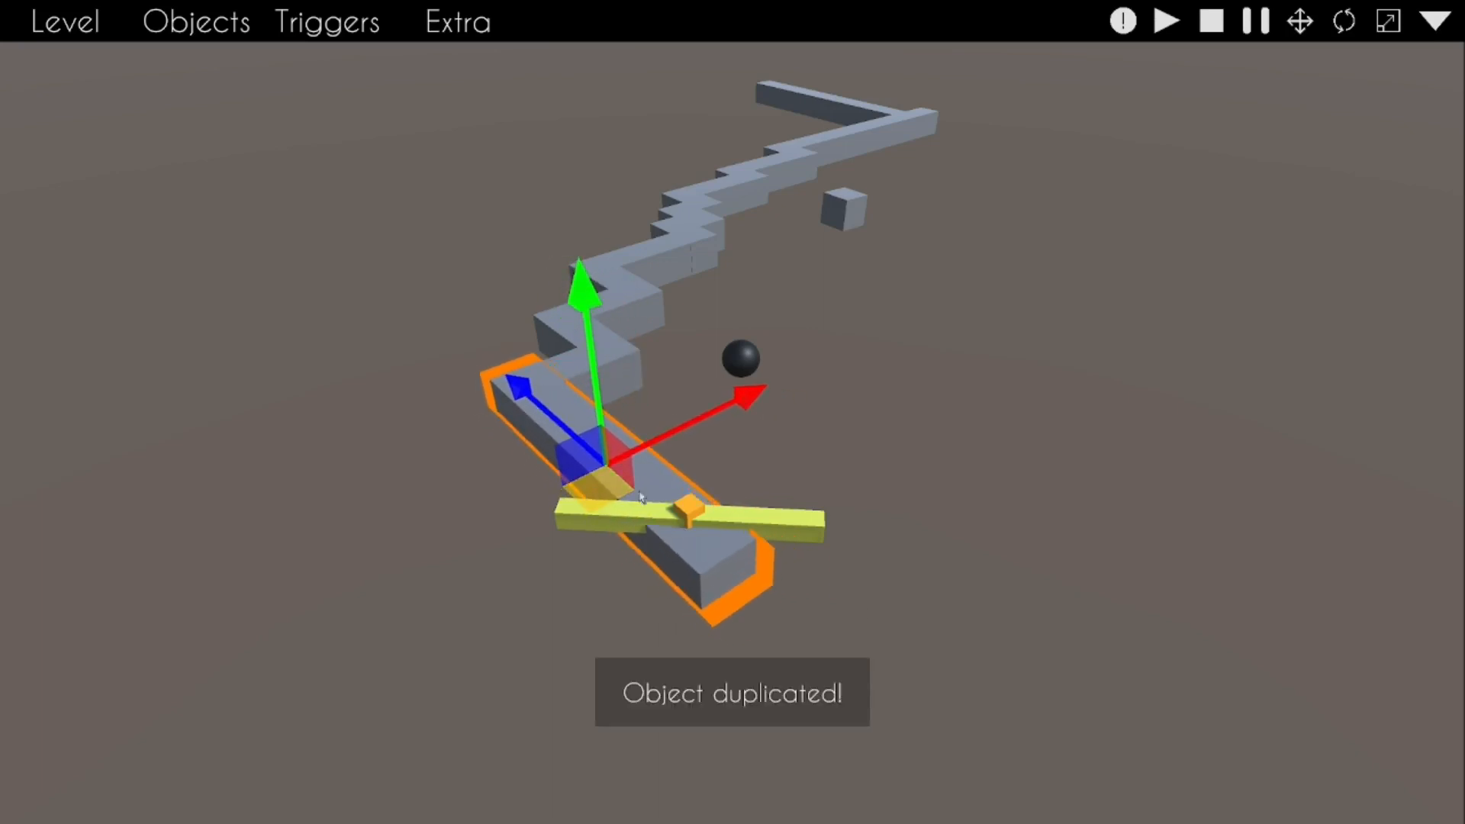
left_click_drag(603, 472, 918, 405)
key("w")
key("s")
right_click_drag(919, 404, 885, 397)
left_click_drag(537, 267, 606, 605)
key("s")
right_click_drag(607, 605, 610, 652)
left_click_drag(602, 401, 644, 469)
Step: Scale the duplicated block up into a broad platform and lower it further beneath the path
left_click_drag(650, 584, 1366, 84)
key("r")
key("s")
mouse_move(811, 327)
right_mouse_down()
mouse_move(772, 319)
mouse_move(790, 319)
right_mouse_up()
left_click_drag(657, 283, 665, 401)
left_click_drag(843, 399, 1327, 275)
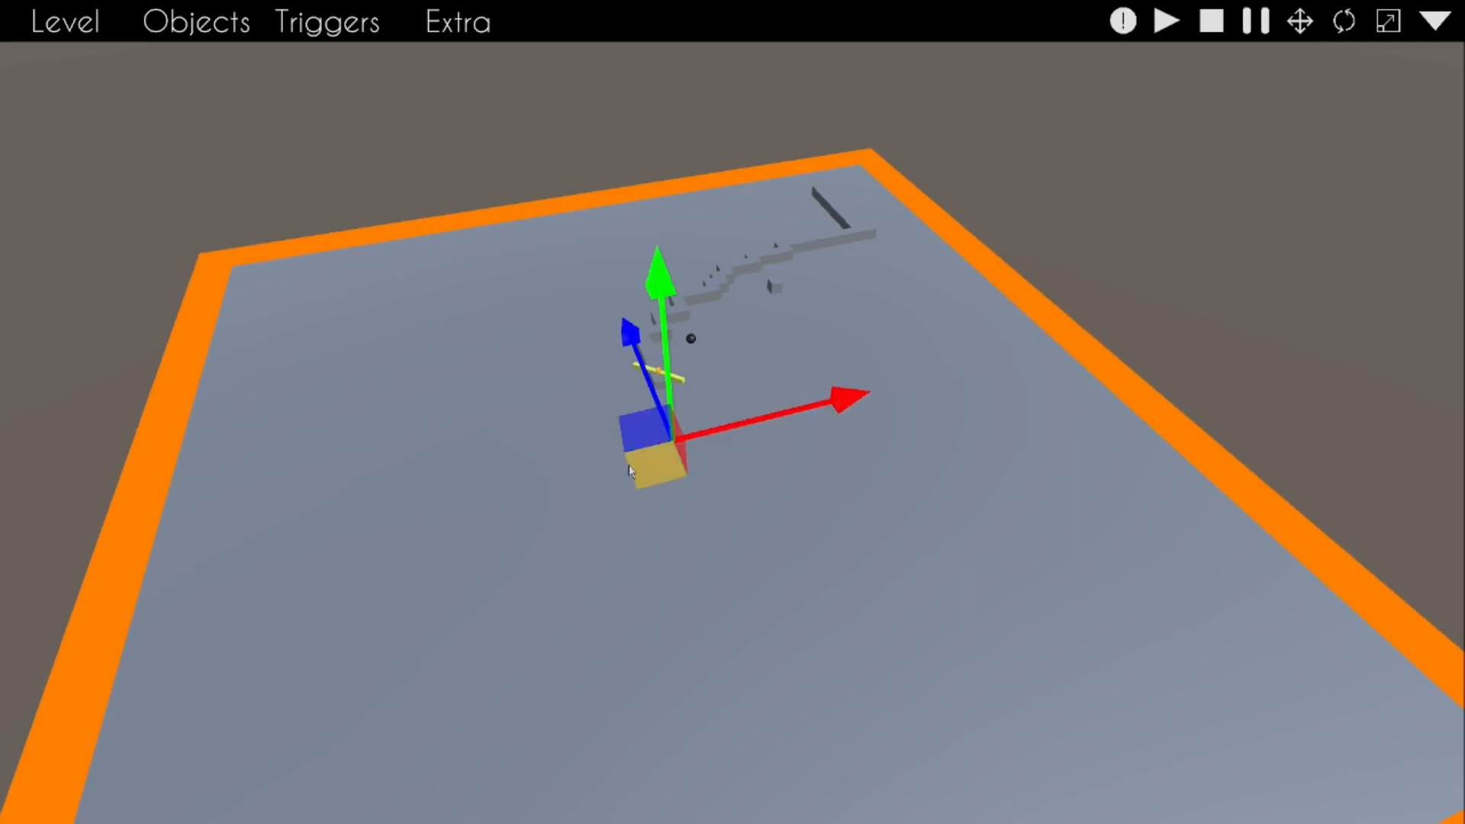
Step: Reposition the broad platform, lower it and enlarge it further so it extends around the whole path
left_click_drag(630, 471, 780, 240)
left_click_drag(785, 62, 775, 309)
key("r")
left_click_drag(772, 444, 1324, 91)
key("w")
left_click_drag(774, 351, 753, 461)
key("r")
left_click_drag(772, 412, 841, 384)
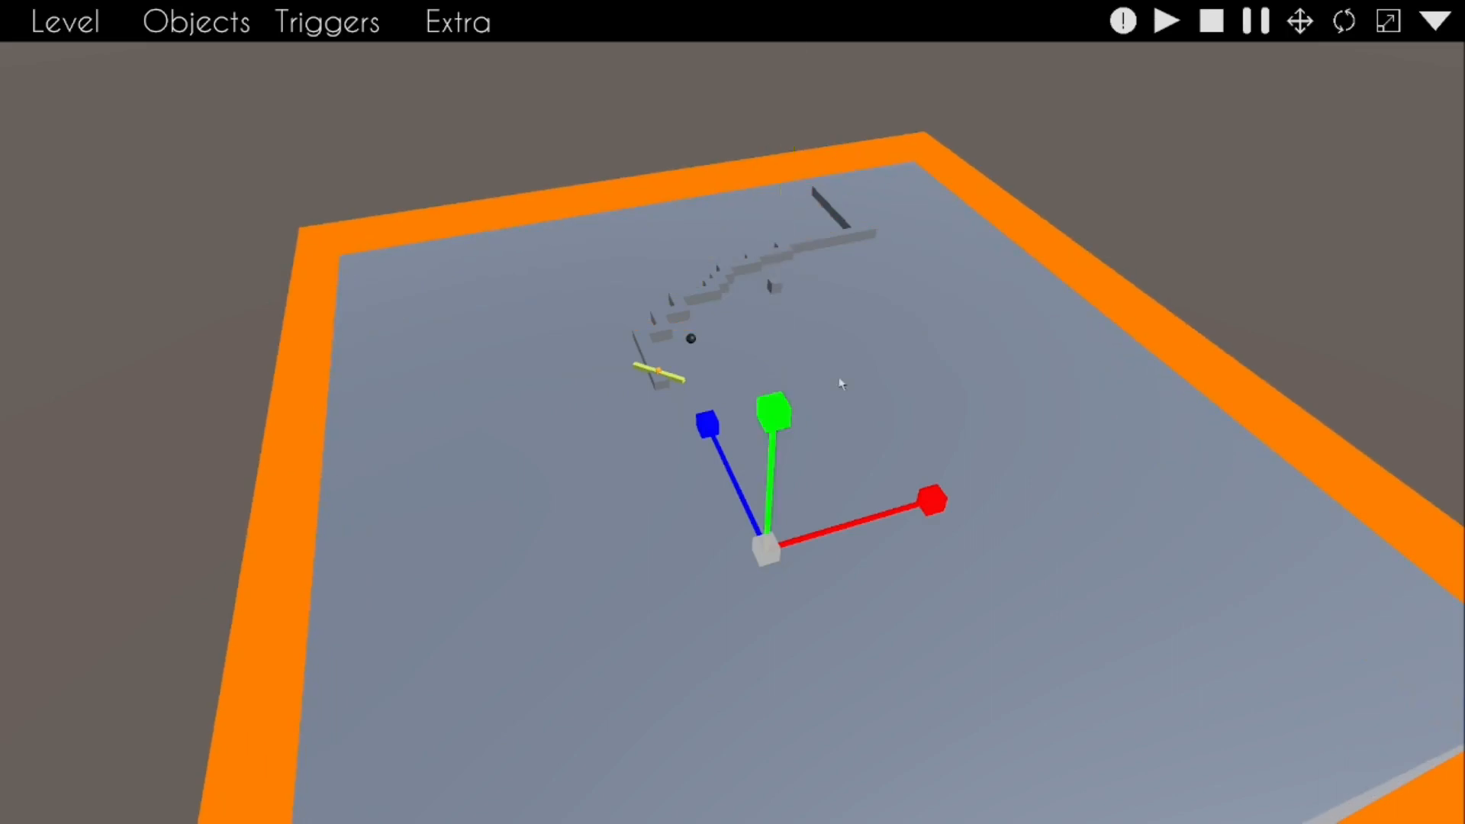
left_click_drag(788, 423, 1345, 188)
Step: Shift the enlarged platform under the path, adjust its thickness and deselect it
key("w")
left_click_drag(758, 572, 835, 294)
key("r")
left_click_drag(857, 90, 856, 228)
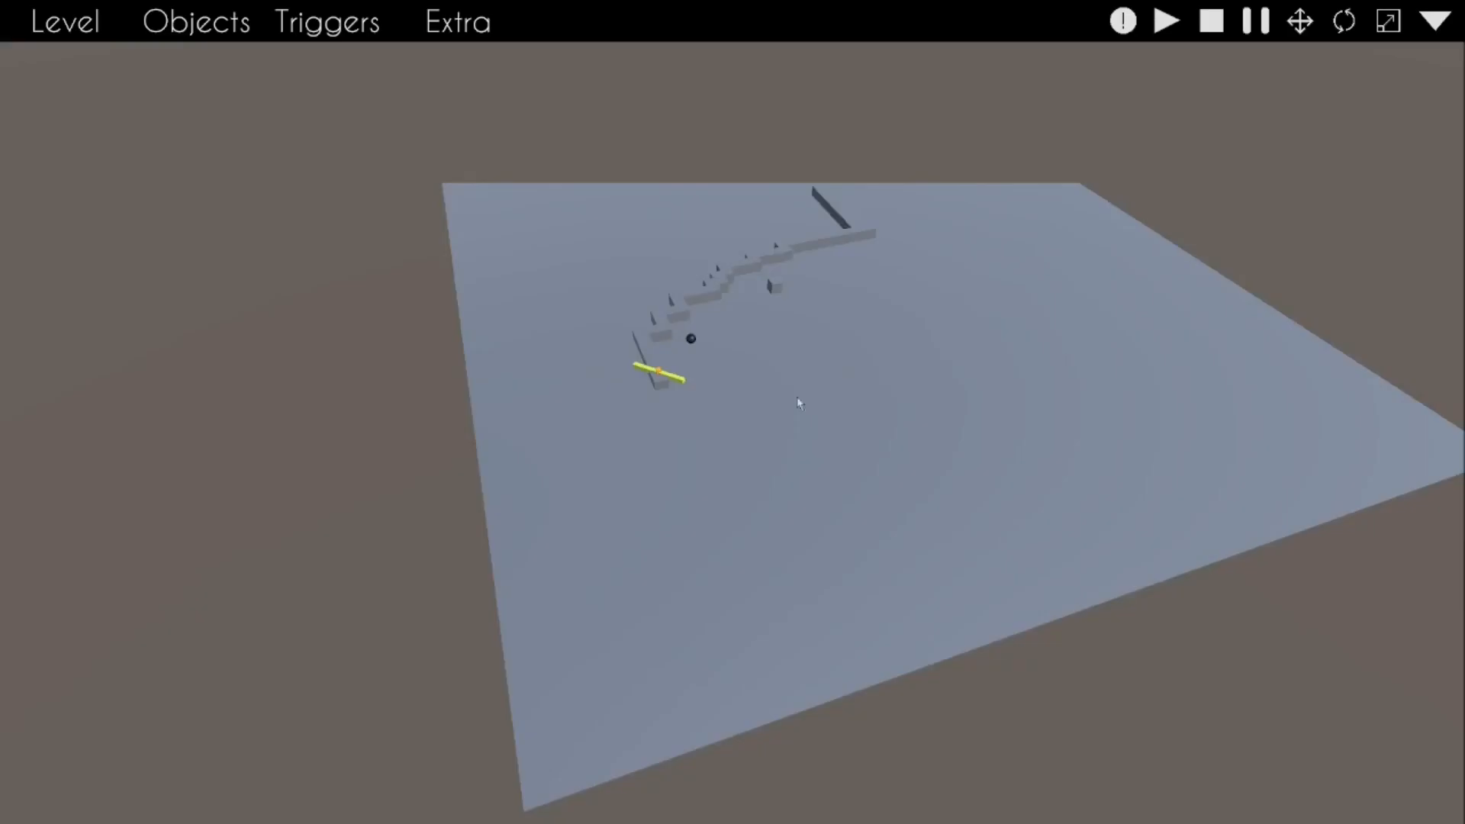
left_click(796, 396)
left_click_drag(858, 105, 862, 43)
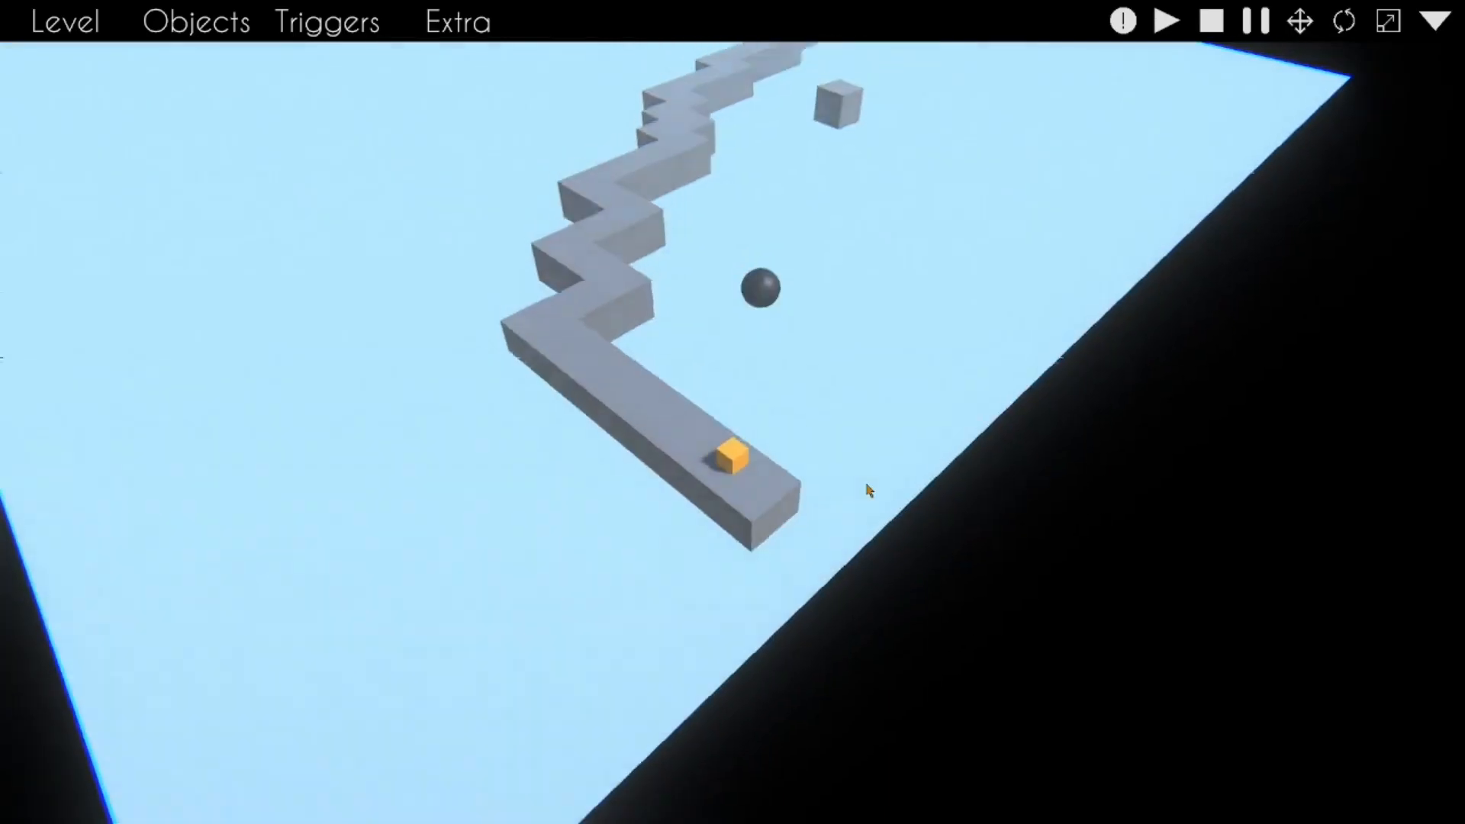
Step: Play-test the level over the broad platform, turning the line at each corner to watch the fog
key("Escape")
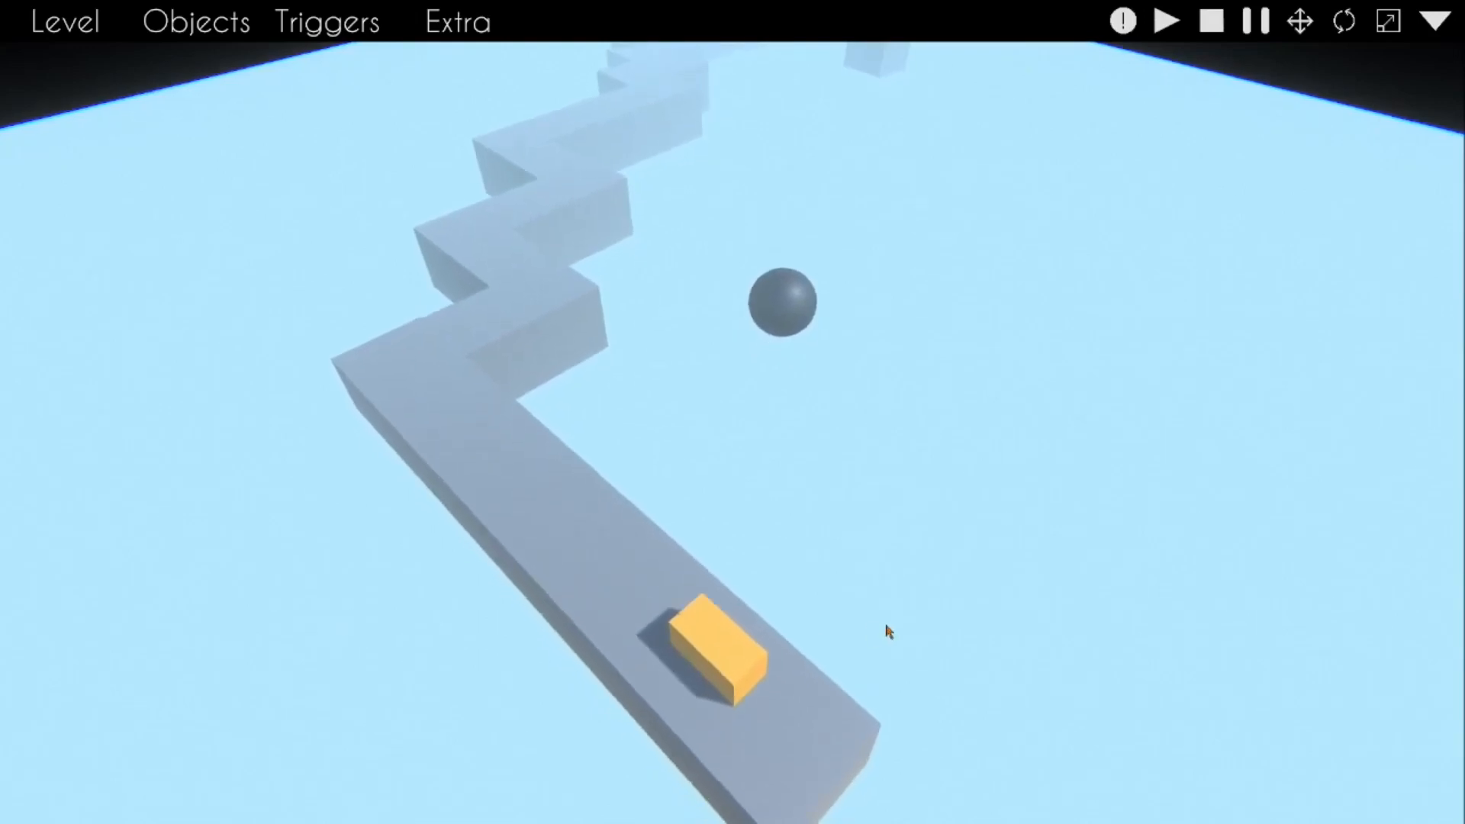
left_click(893, 667)
left_click(897, 666)
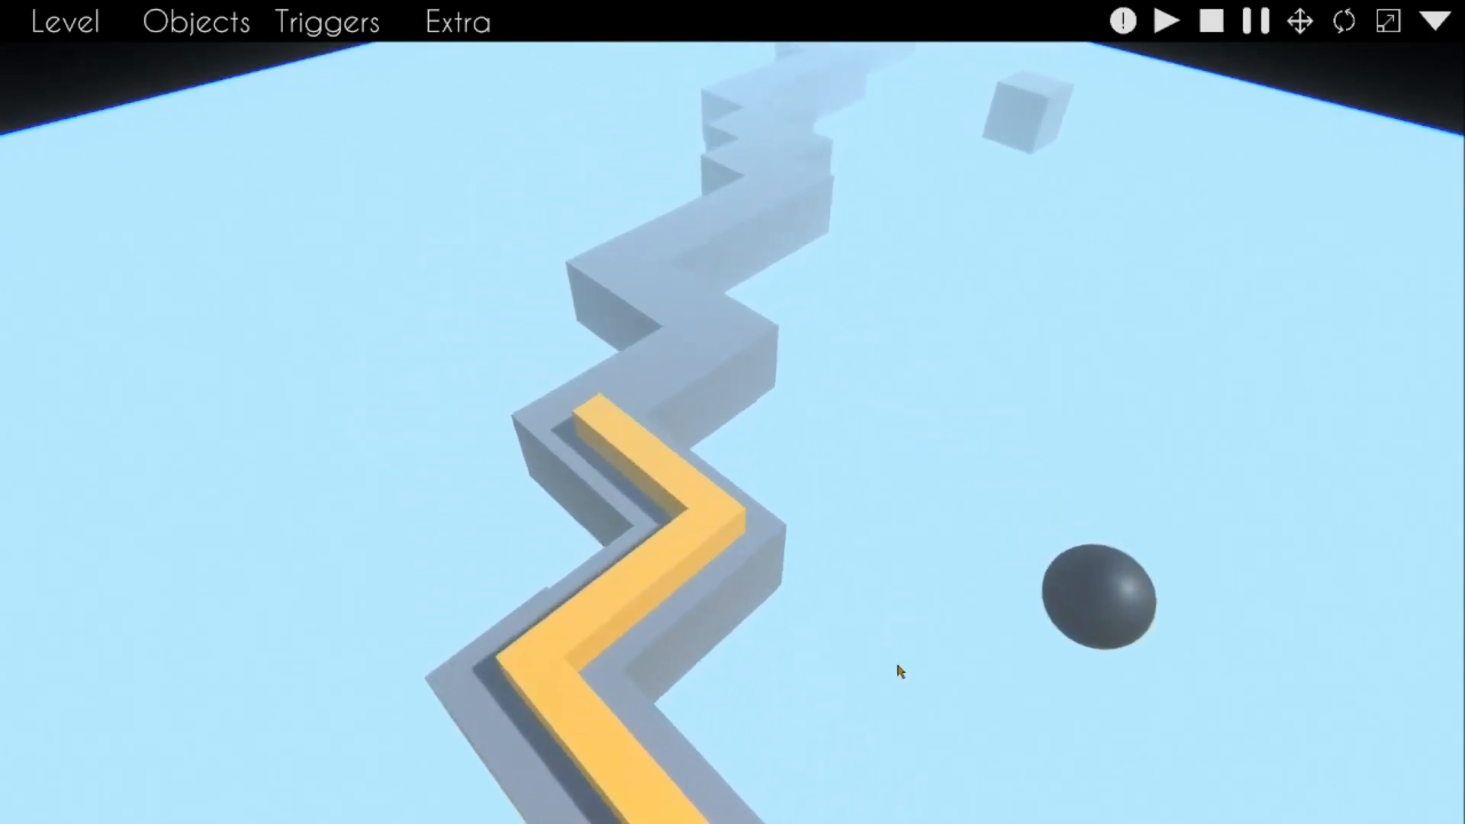
left_click(901, 670)
left_click(902, 671)
left_click(904, 670)
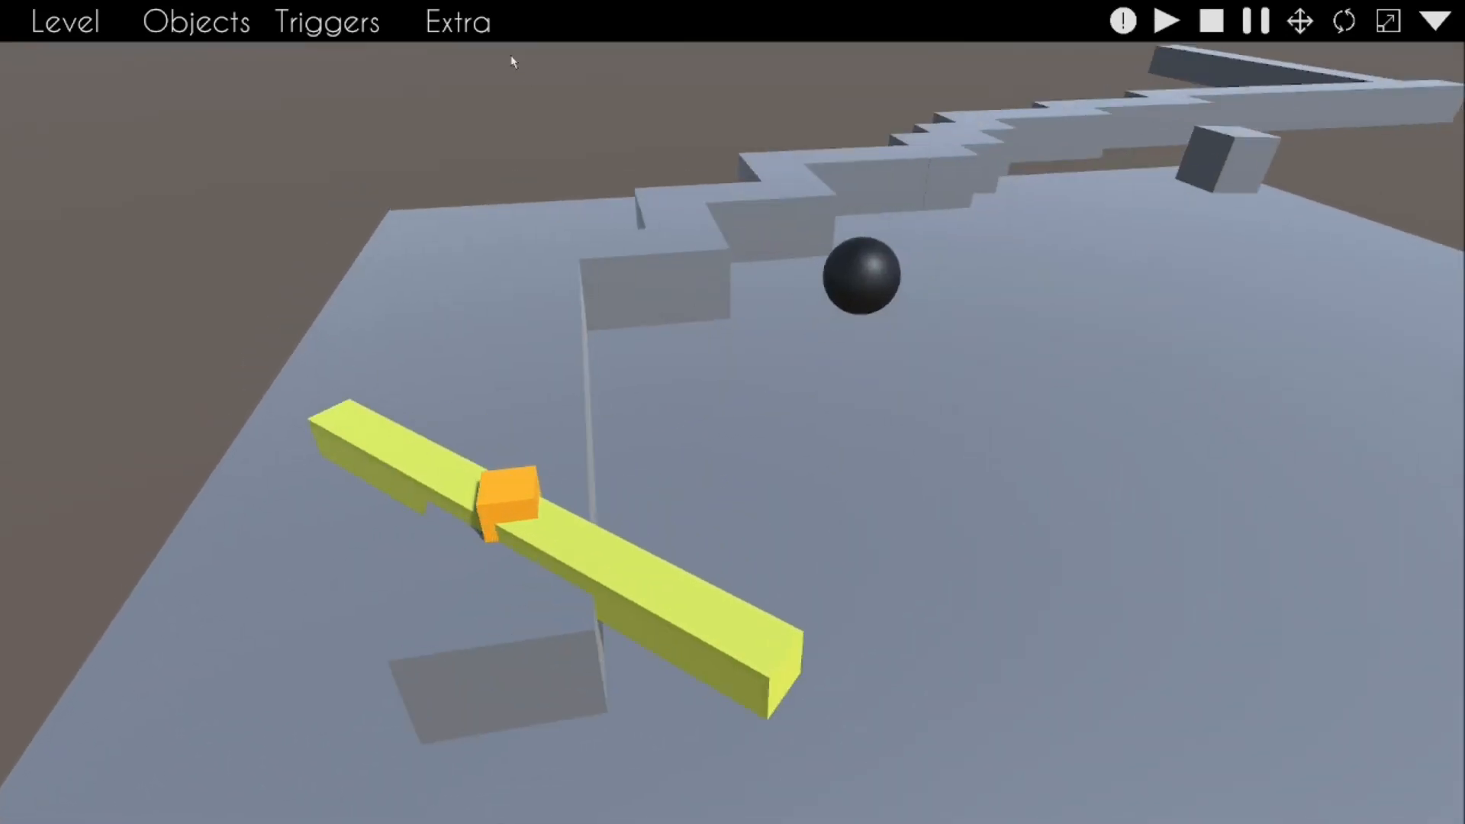
Step: Try placing a Start pos in the level
left_click(475, 26)
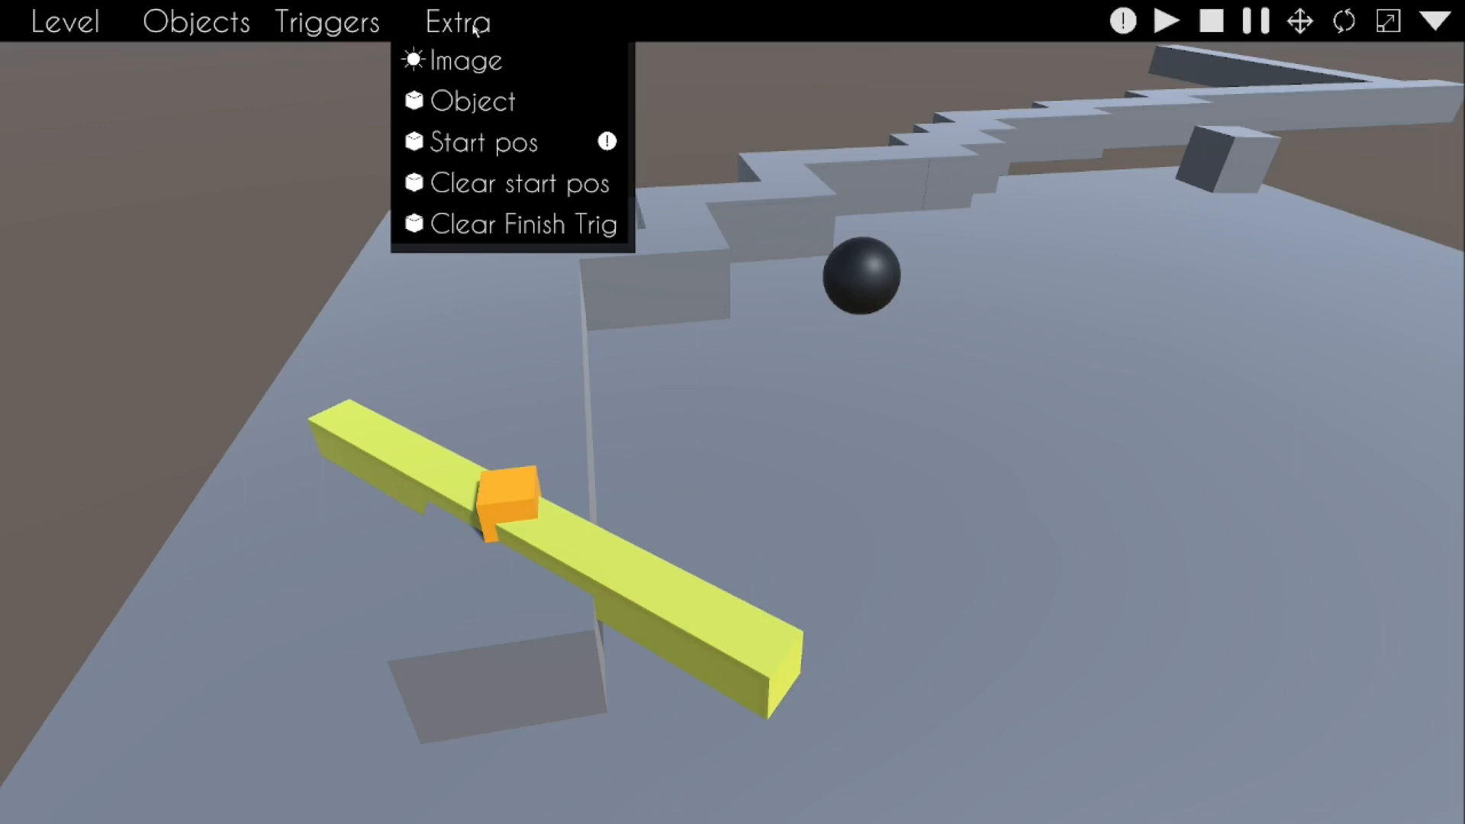
left_click(475, 137)
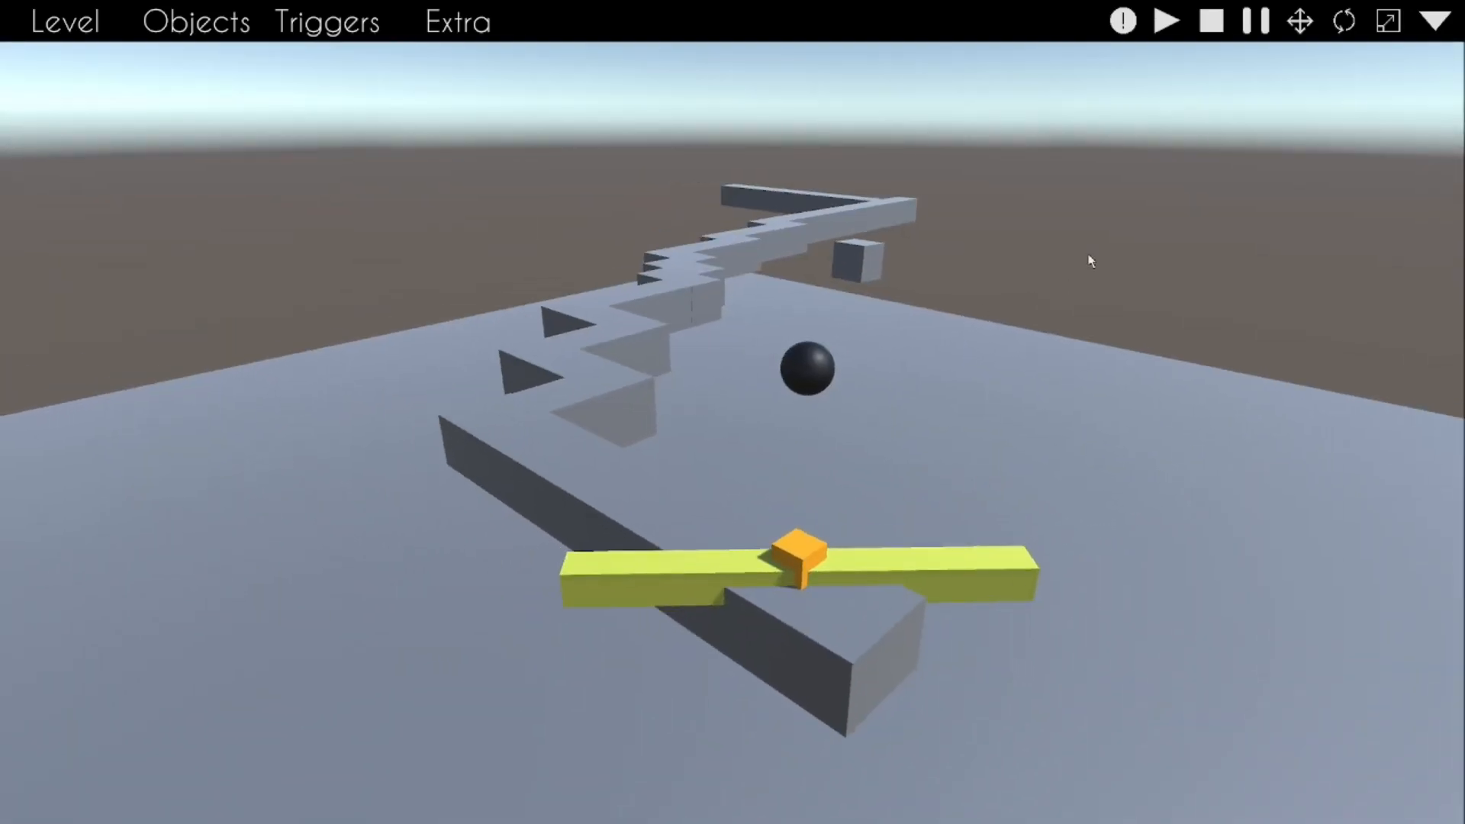
key("w")
right_click_drag(1091, 261, 1038, 389)
key("s")
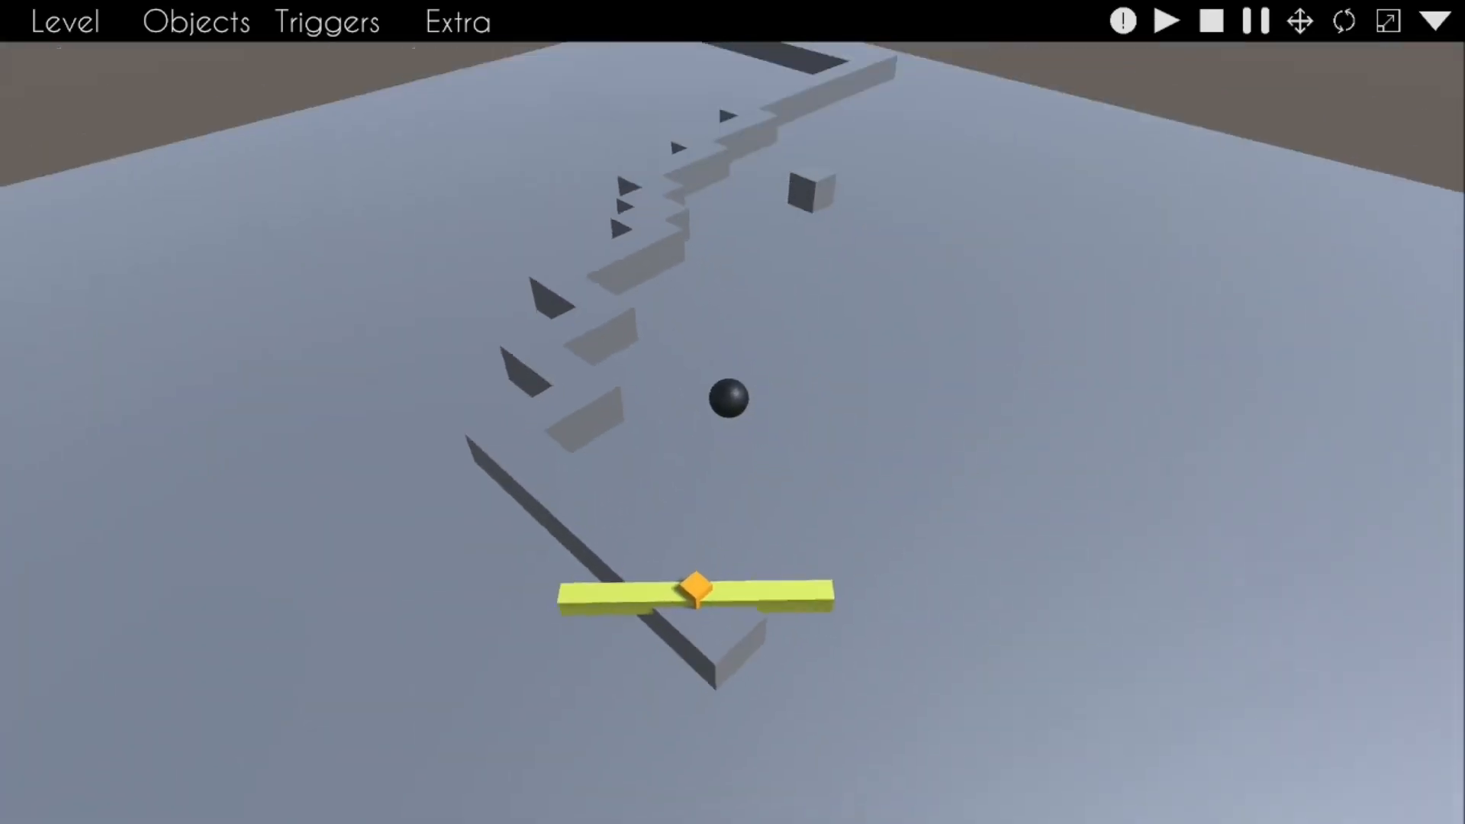
Step: Add a Finish trigger and move it forward along the path towards the far end
left_click(330, 24)
scroll(367, 337, "down", 1)
scroll(433, 367, "up", 1)
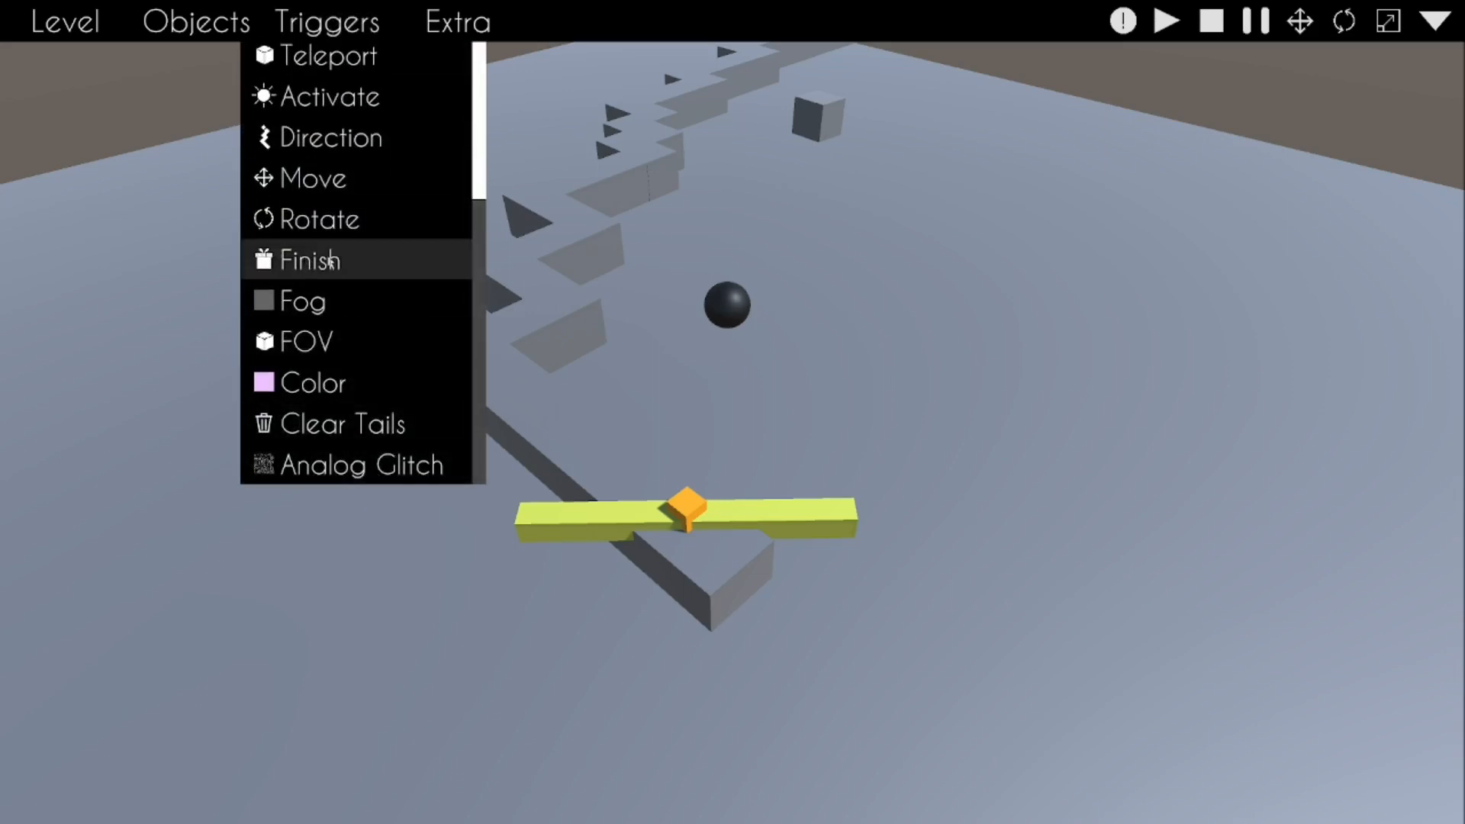
left_click(305, 263)
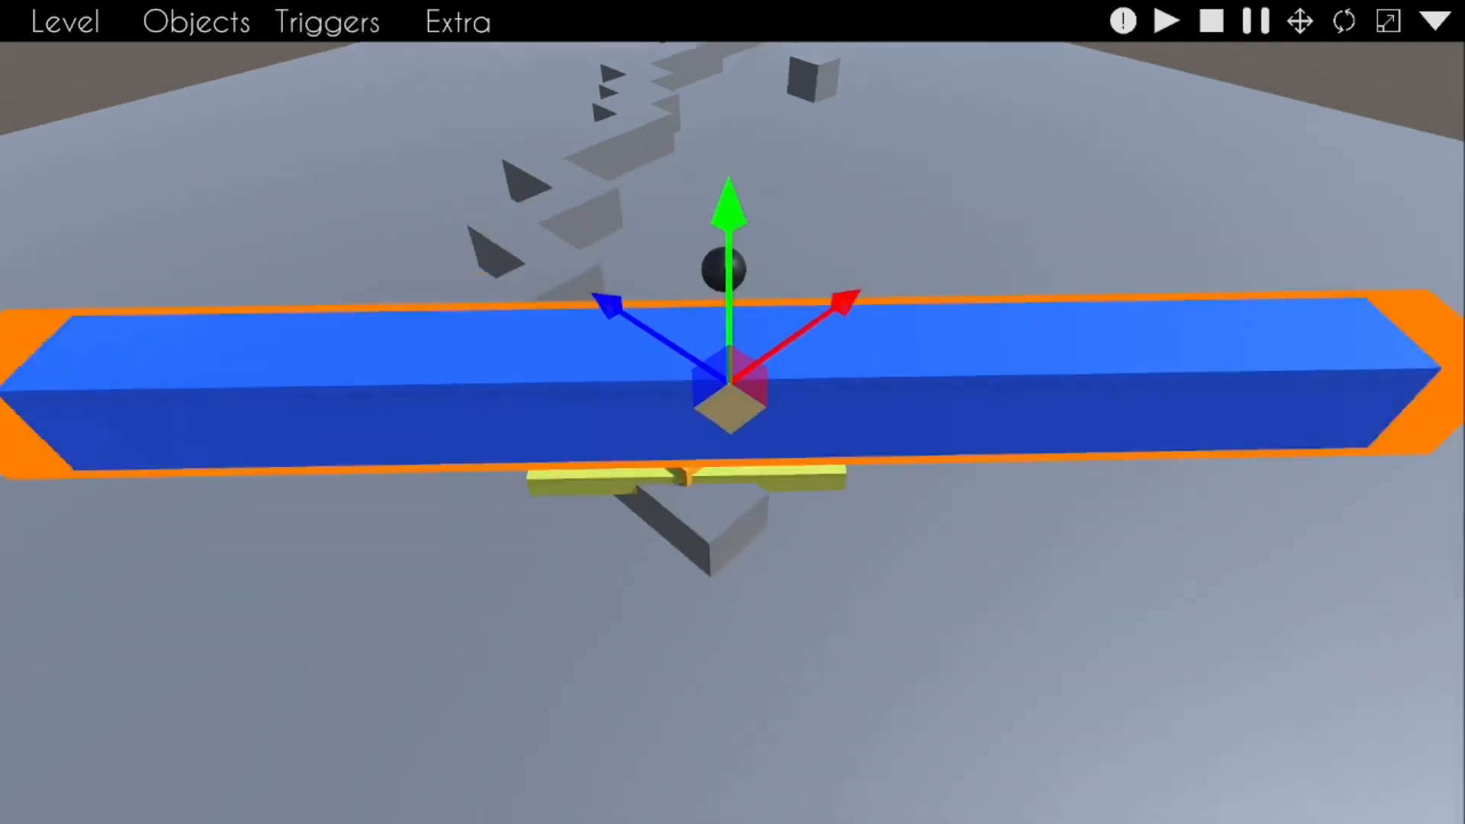
left_click_drag(722, 614, 720, 73)
right_click_drag(721, 73, 680, 655)
key("w")
left_click_drag(681, 655, 760, 139)
right_click_drag(760, 139, 733, 416)
key("w")
left_click_drag(754, 457, 739, 99)
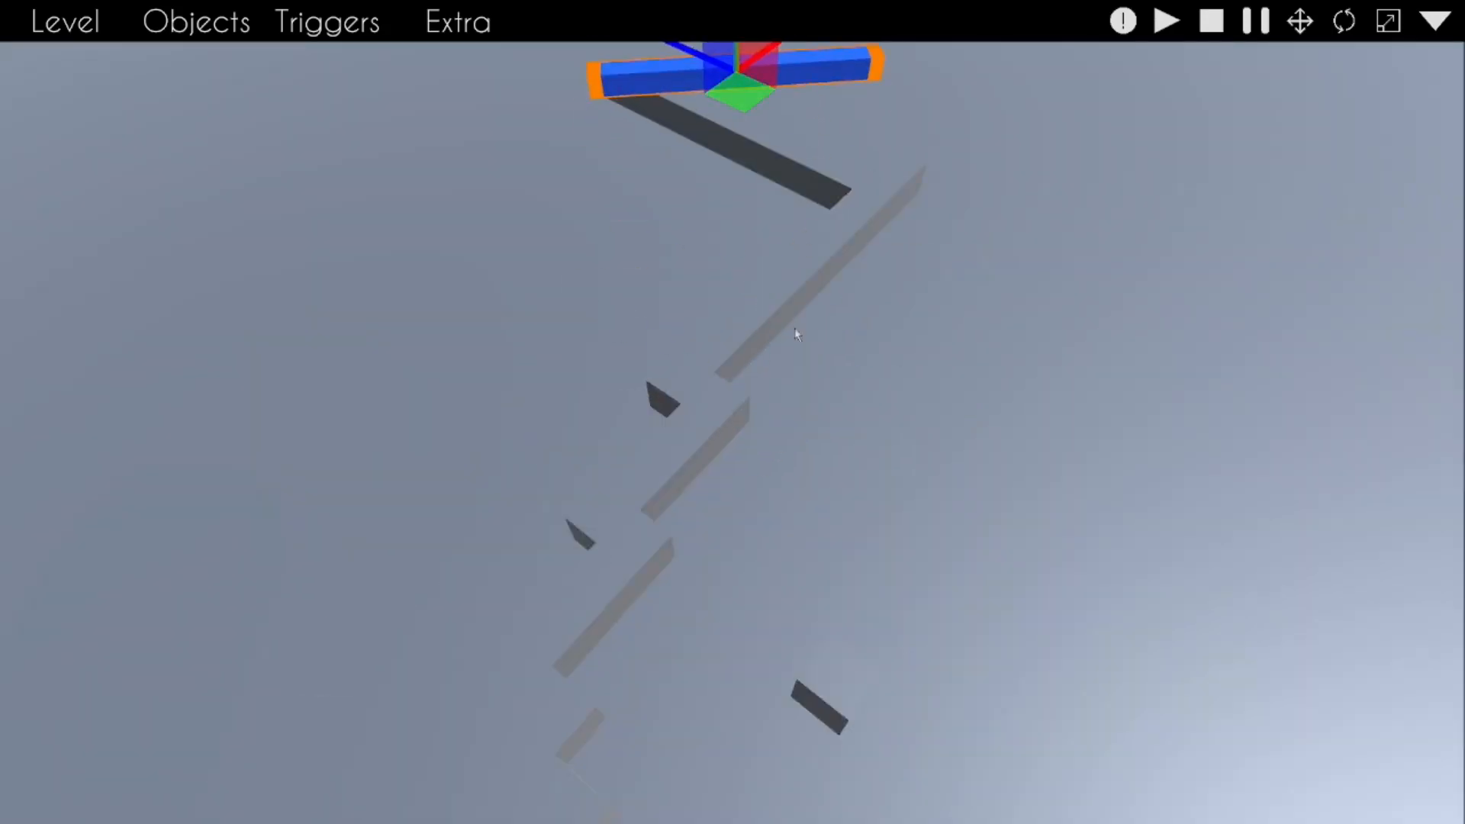
Step: Position the Finish trigger across the far end of the last path block and lower it to block height
right_click_drag(794, 328, 732, 414)
key("w")
left_click_drag(750, 446, 742, 260)
left_click_drag(739, 167, 605, 48)
right_click_drag(639, 280, 729, 402)
key("w")
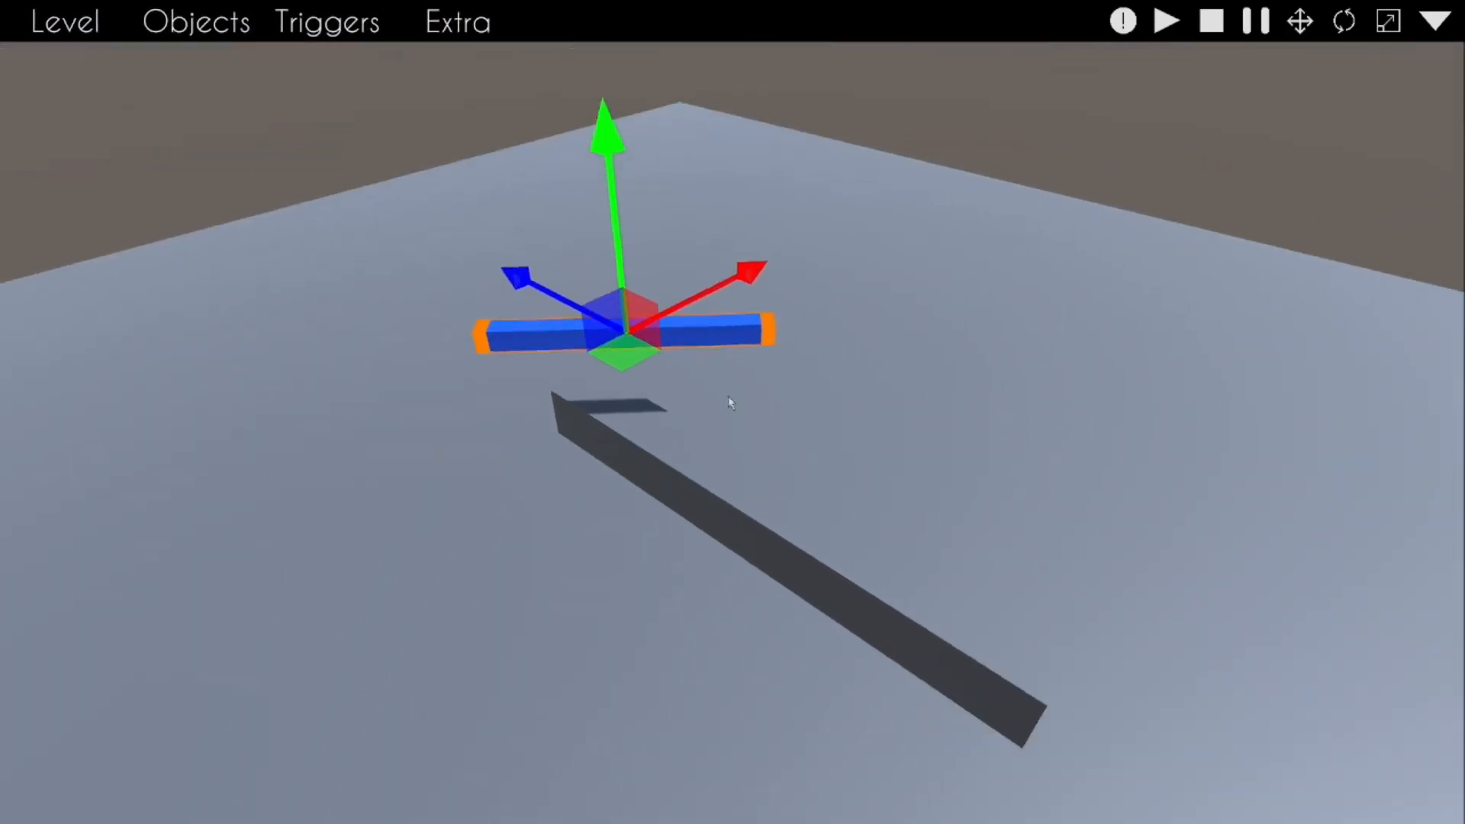
left_click_drag(610, 178, 625, 276)
left_click_drag(649, 457, 620, 397)
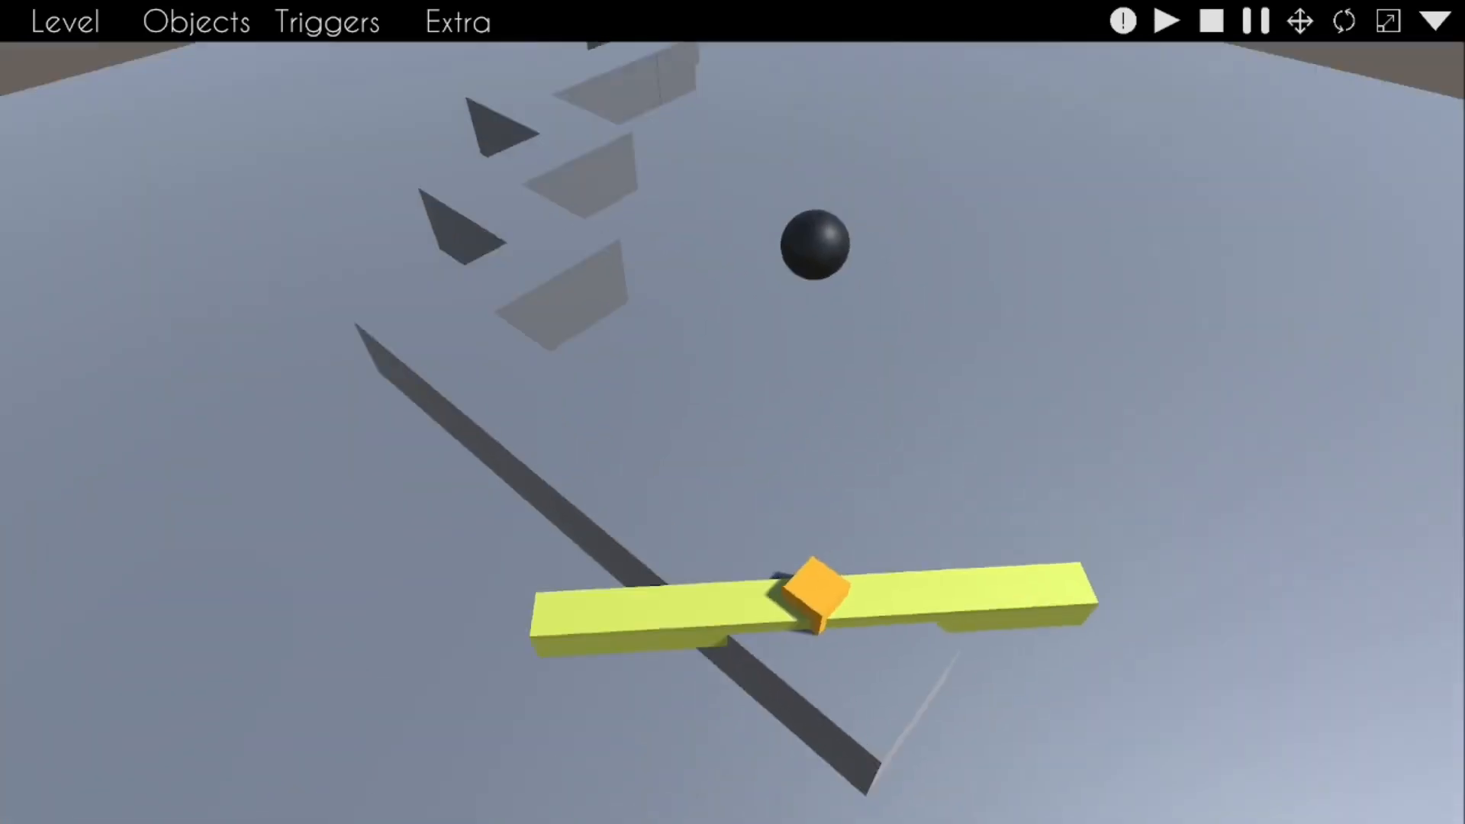
Step: Examine the full list of available triggers, from Camera to Analog Glitch
left_click(328, 22)
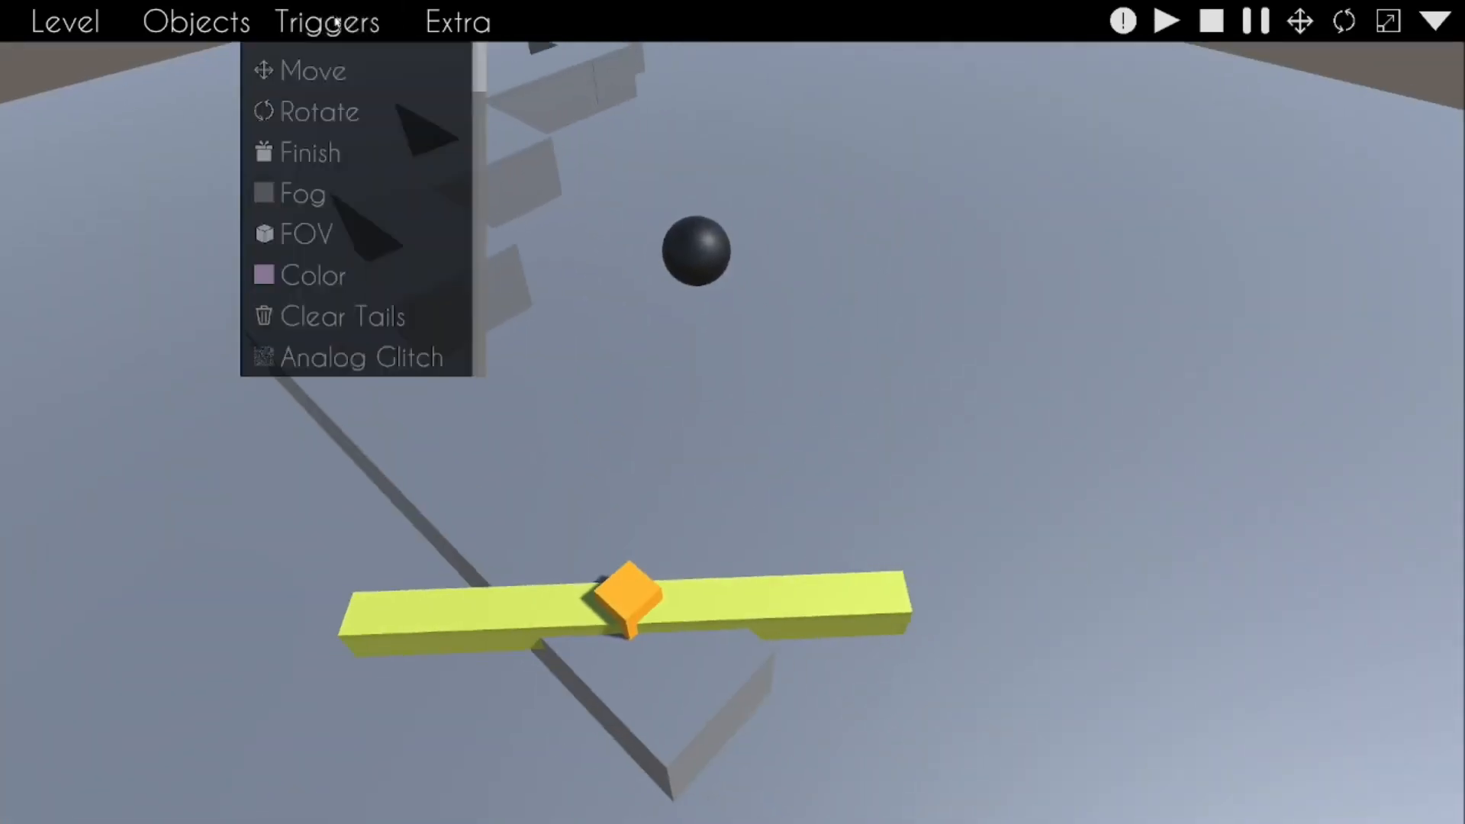
scroll(464, 138, "up", 5)
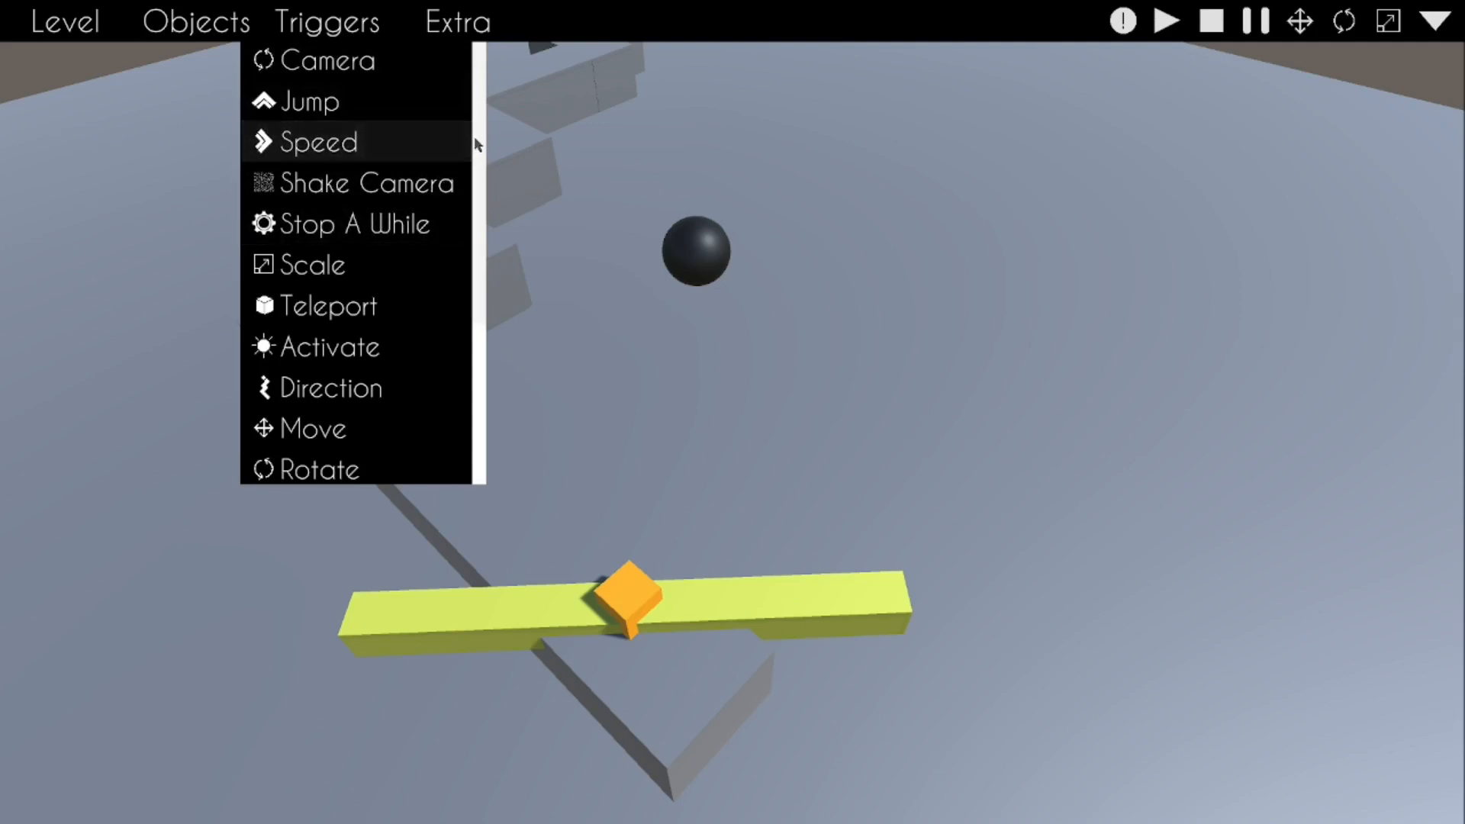
left_click_drag(474, 136, 474, 141)
left_click_drag(481, 263, 467, 316)
scroll(467, 317, "down", 2)
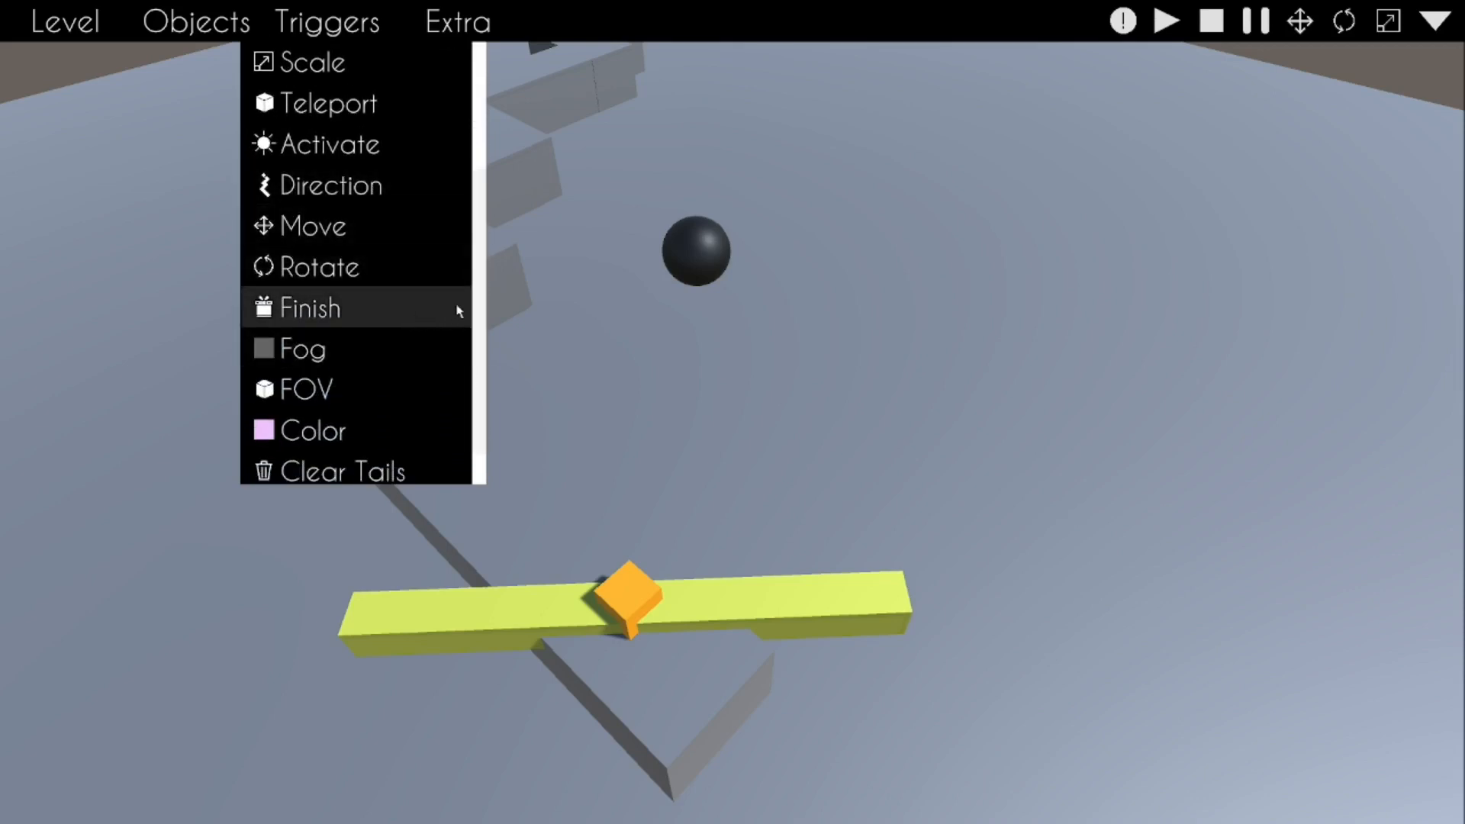
scroll(481, 305, "down", 1)
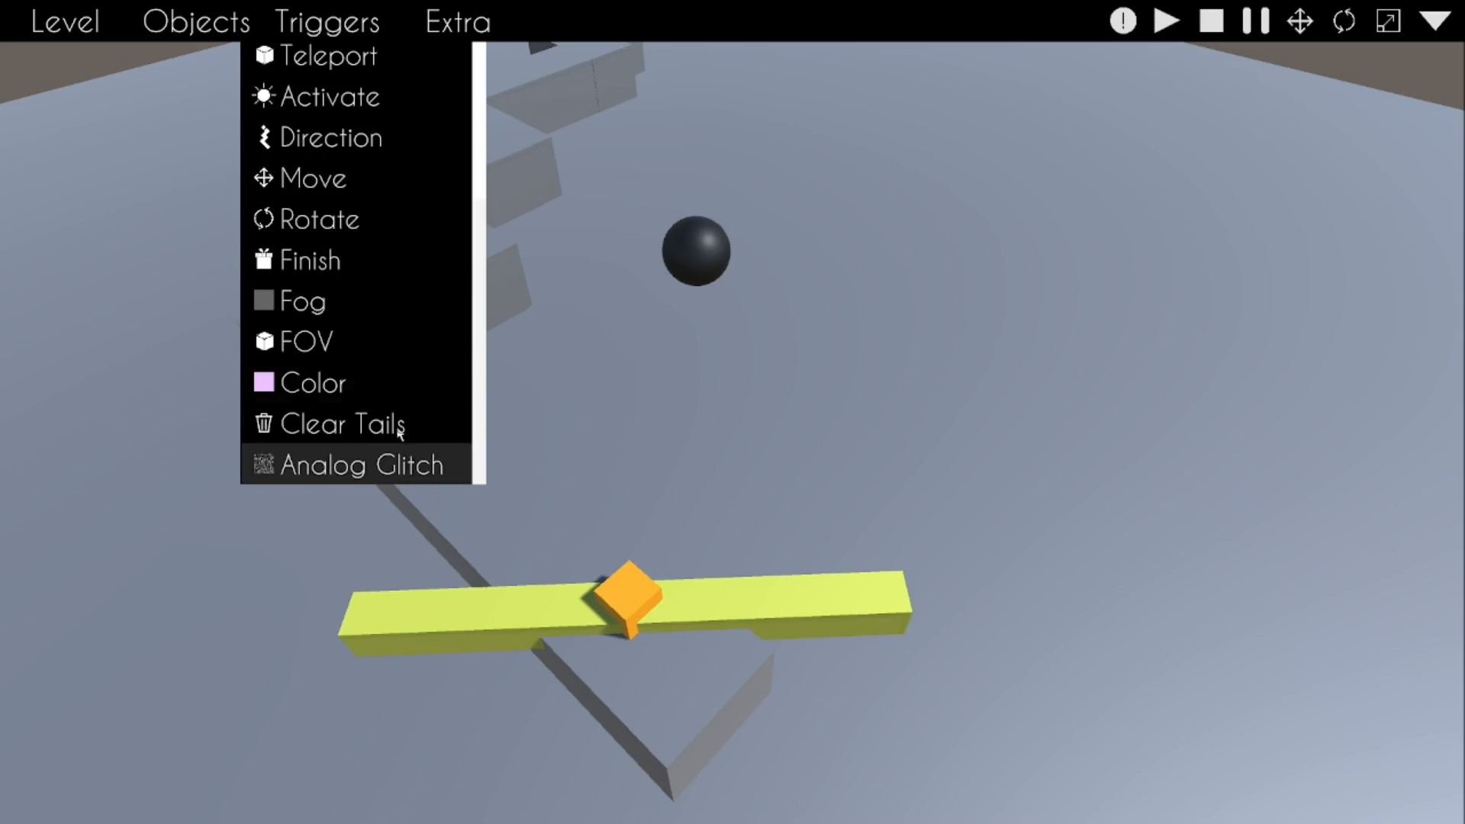
left_click_drag(481, 196, 479, 303)
left_click(365, 35)
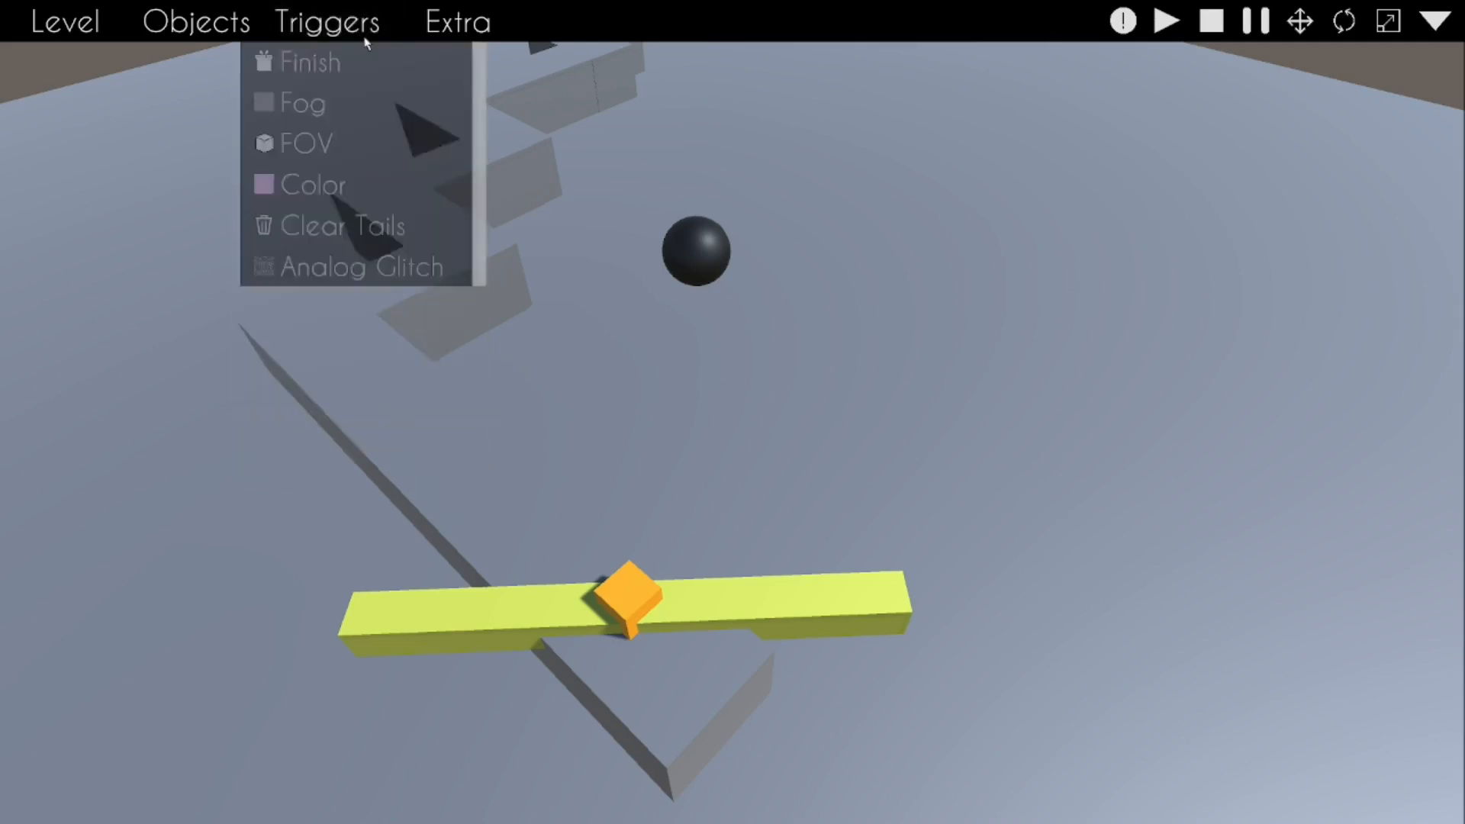
Step: Move the grey cube beside the path to directly beneath the black sphere
right_click_drag(842, 419, 866, 344)
key("s")
key("a")
key("w")
key("q")
key("w")
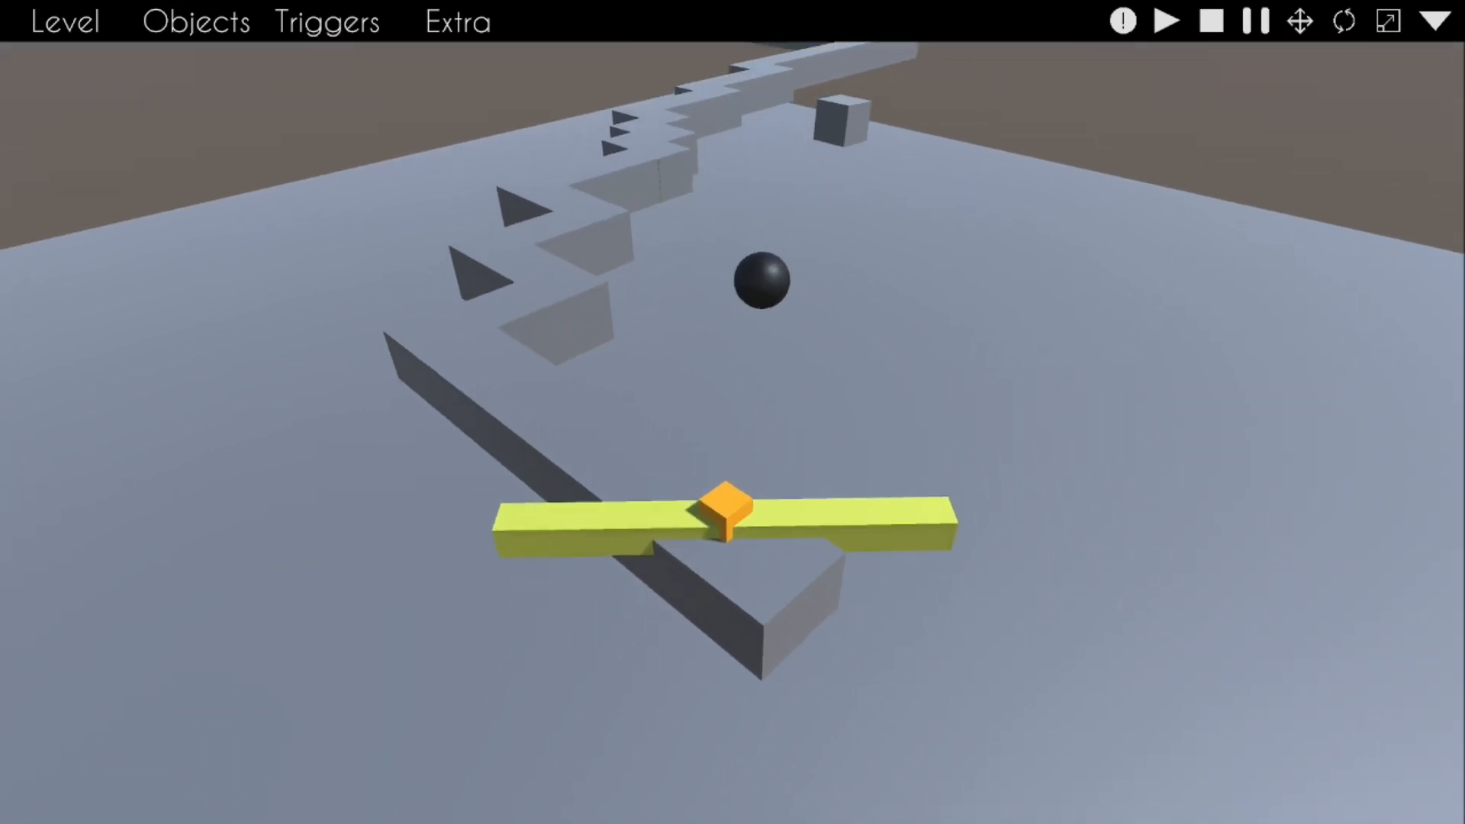
left_click_drag(847, 137, 761, 353)
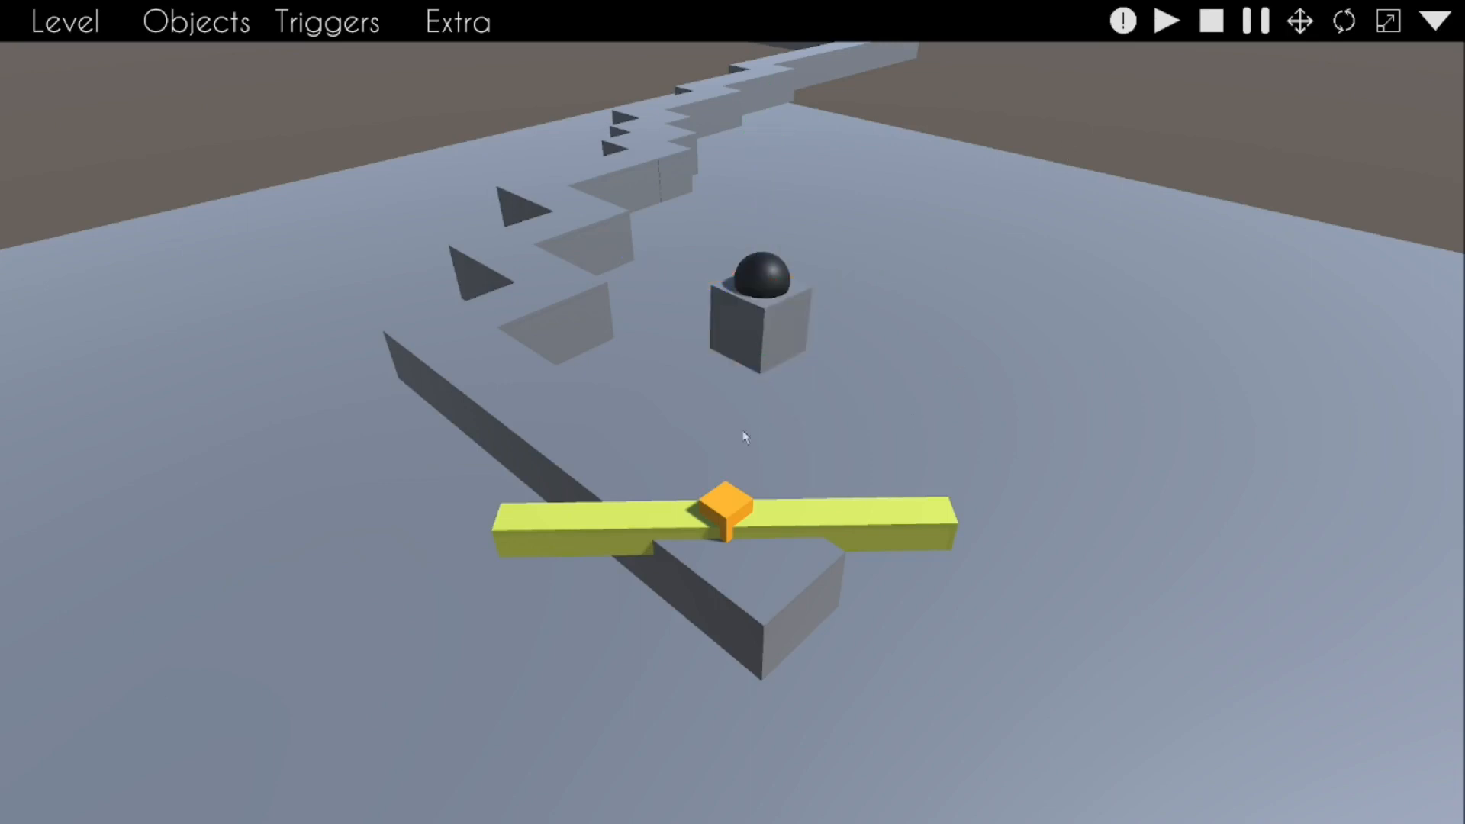
Step: Examine the path, cube and platform from several viewpoints and select the first path block
mouse_move(755, 405)
right_mouse_down()
mouse_move(706, 431)
mouse_move(755, 402)
right_mouse_up()
key("s")
key("a")
key("d")
key("w")
key("s")
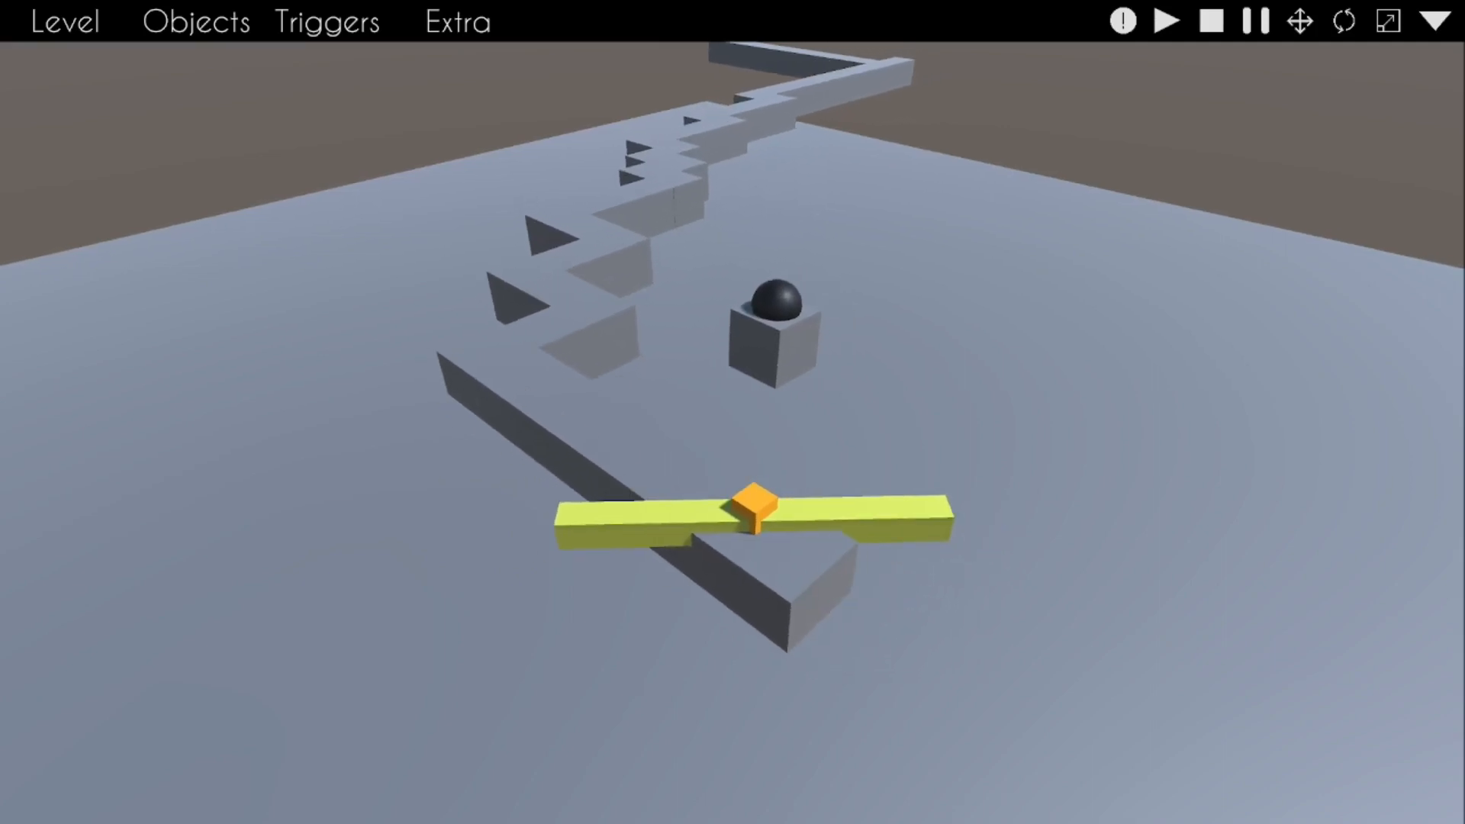
key("q")
right_click_drag(755, 402, 762, 372)
key("q")
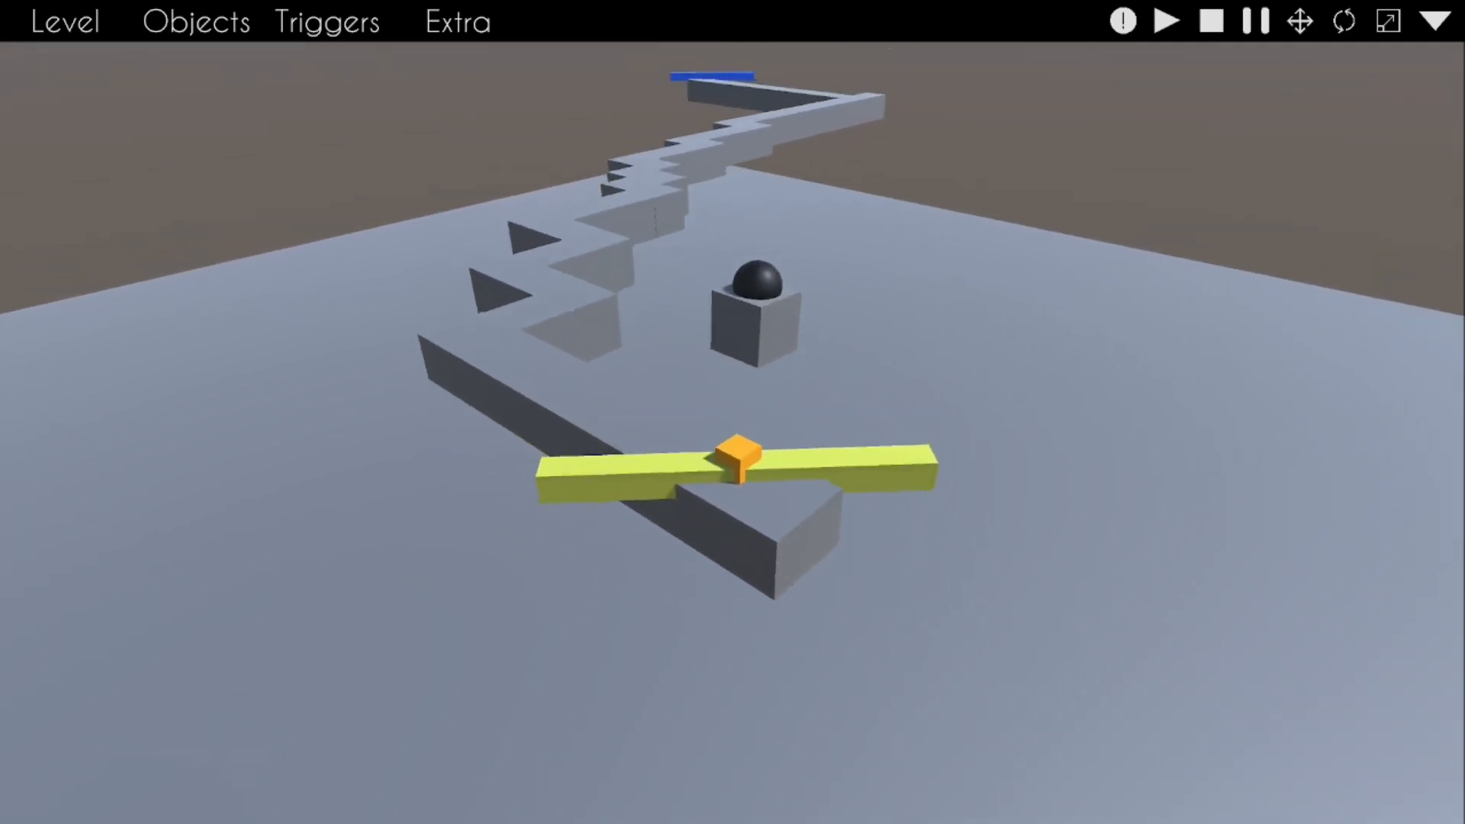
key("e")
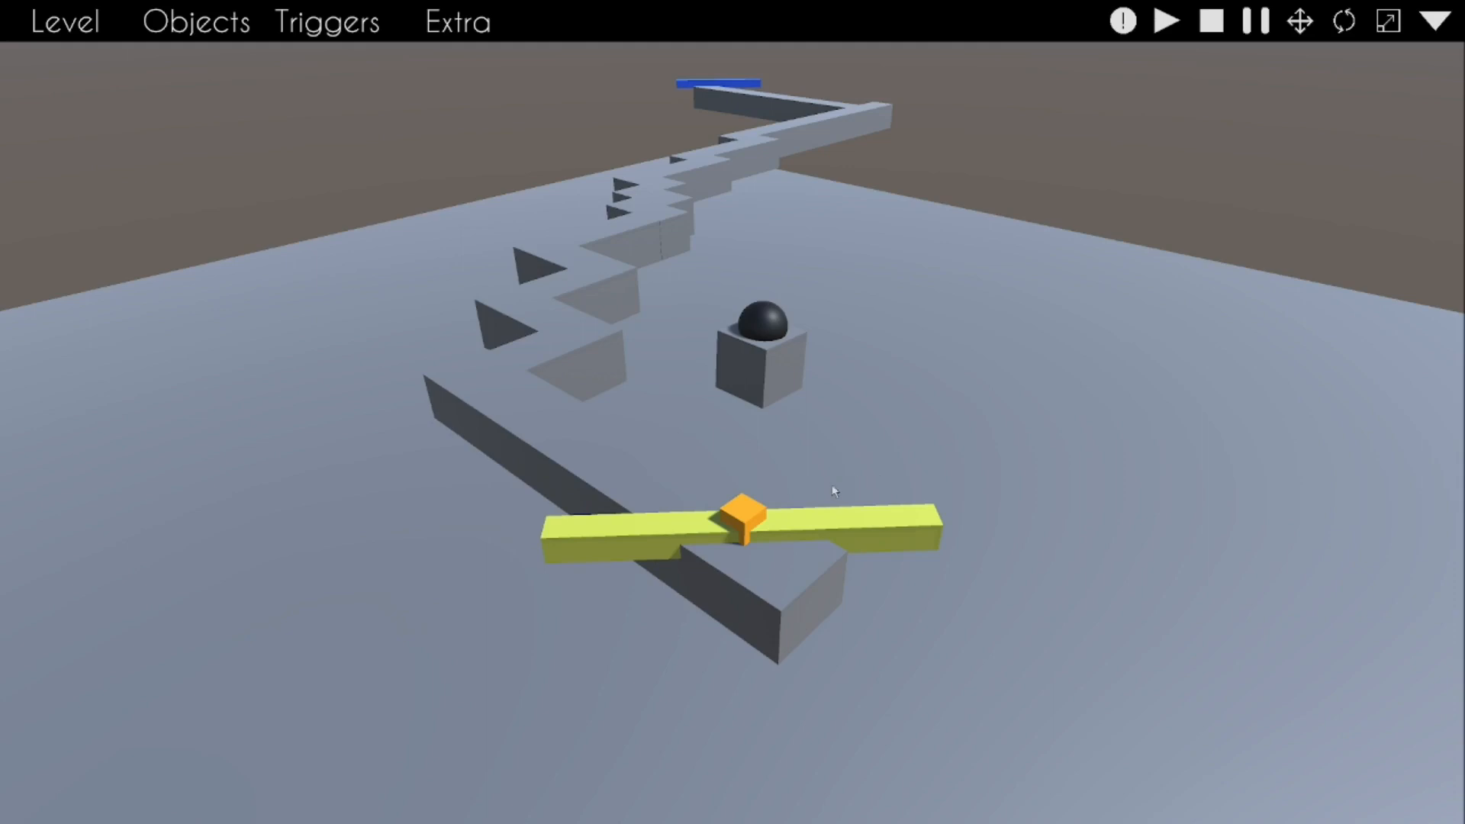
right_click_drag(687, 427, 721, 412)
right_click_drag(831, 413, 735, 403)
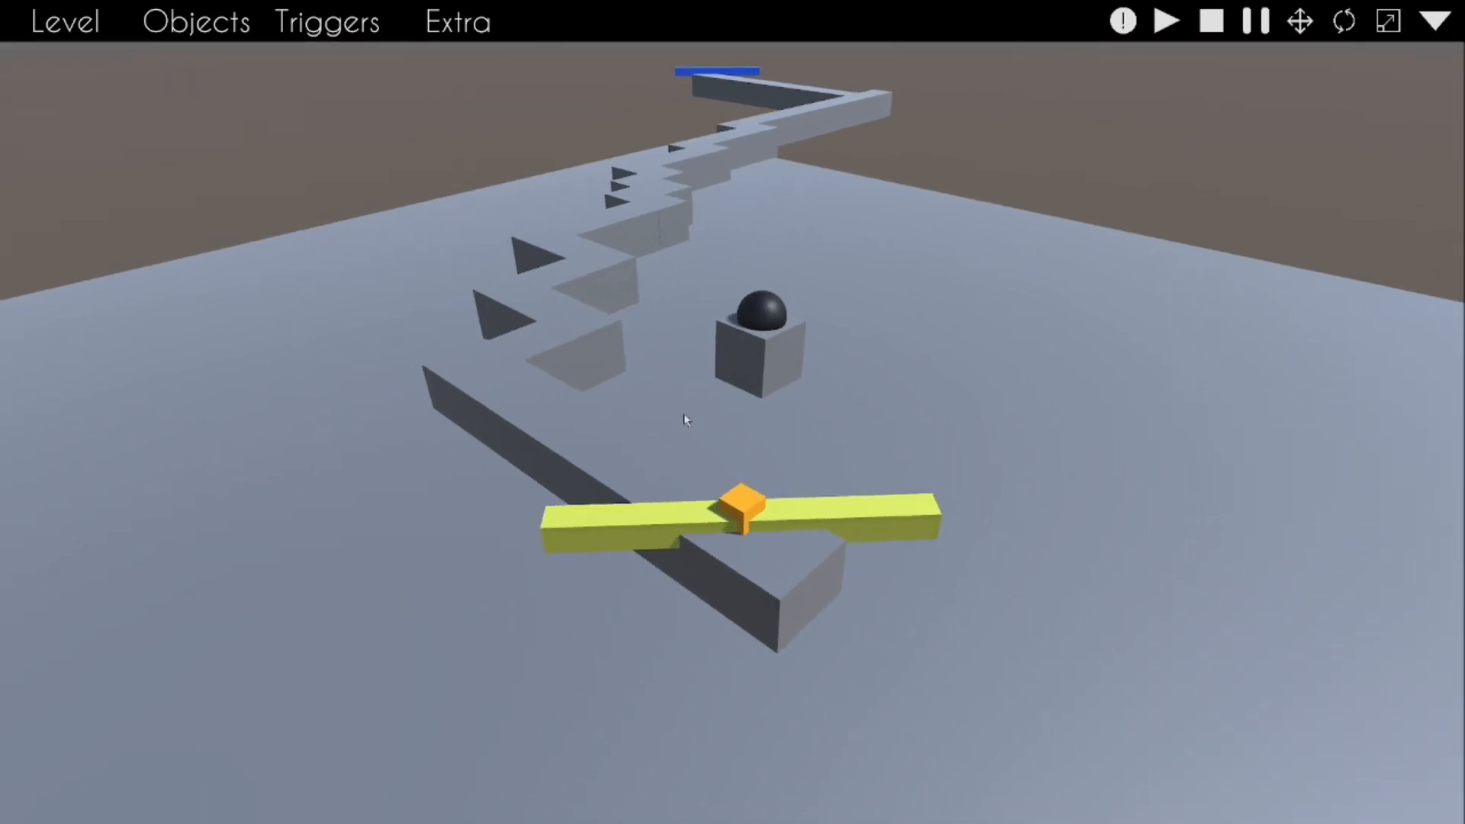
right_click_drag(992, 409, 731, 412)
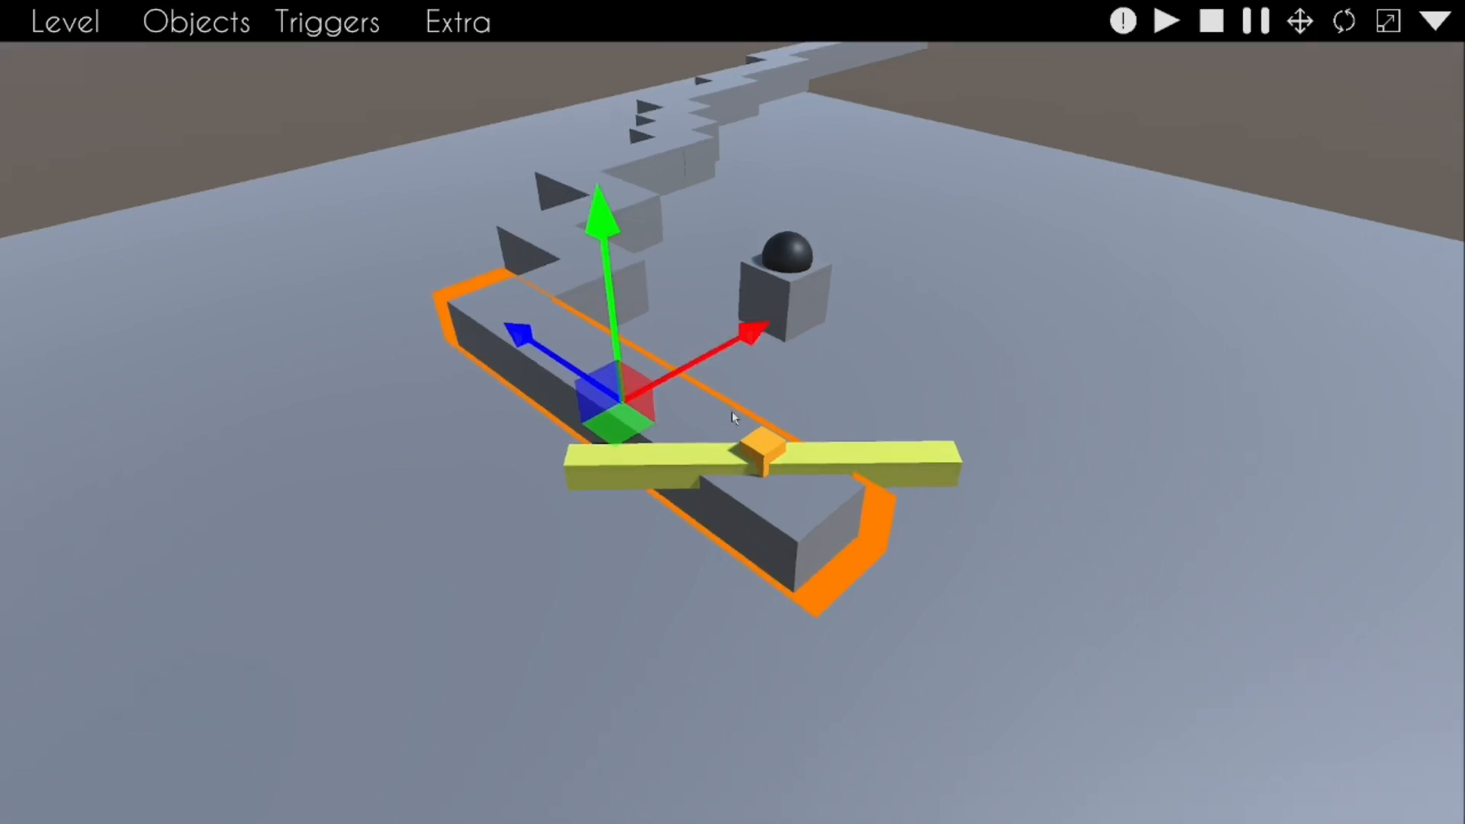
Step: Copy and paste the first path block, then delete the pasted copy
key("ctrl+c")
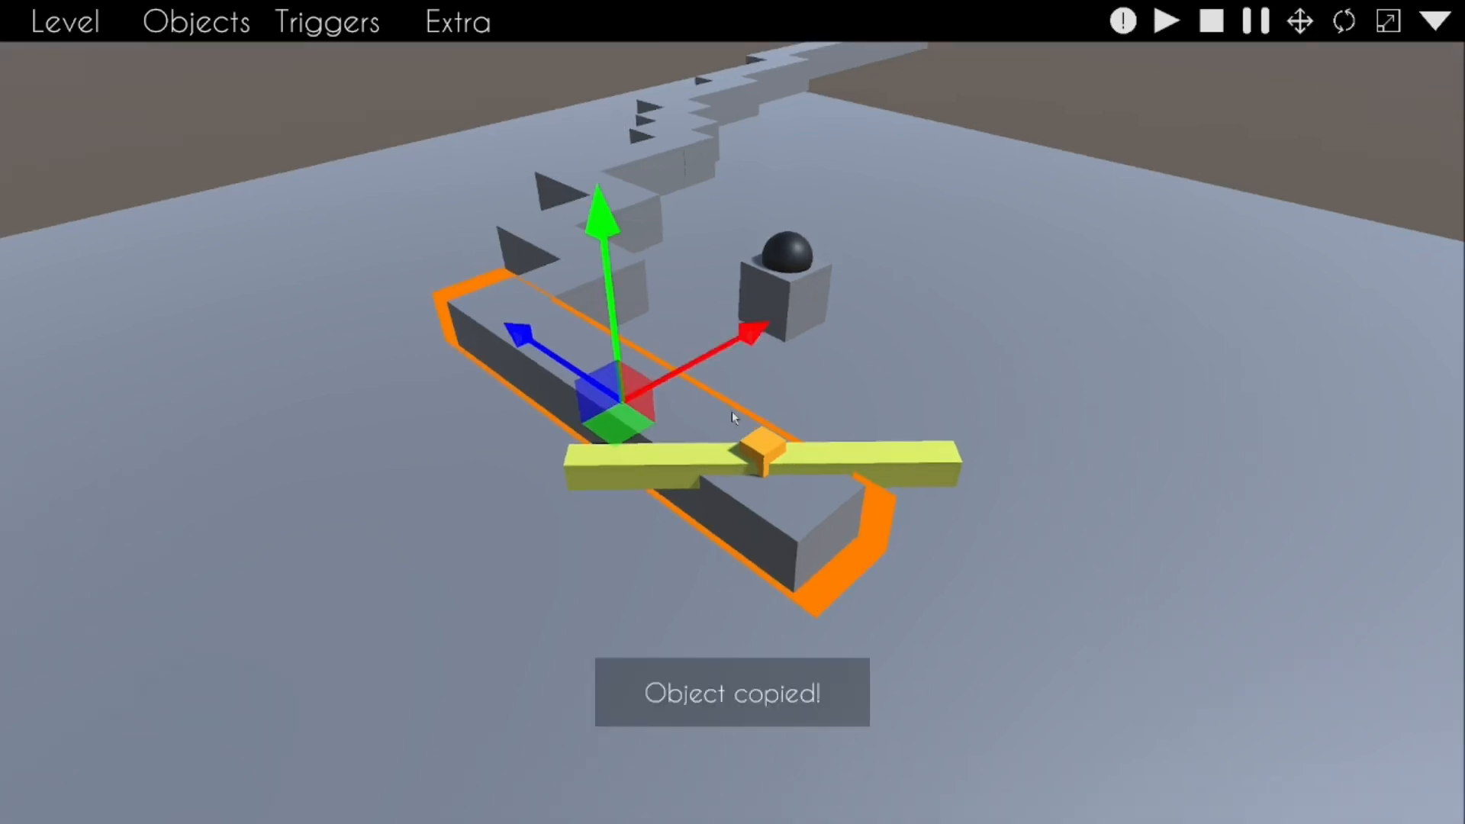
right_click_drag(731, 410, 580, 320)
key("ctrl+v")
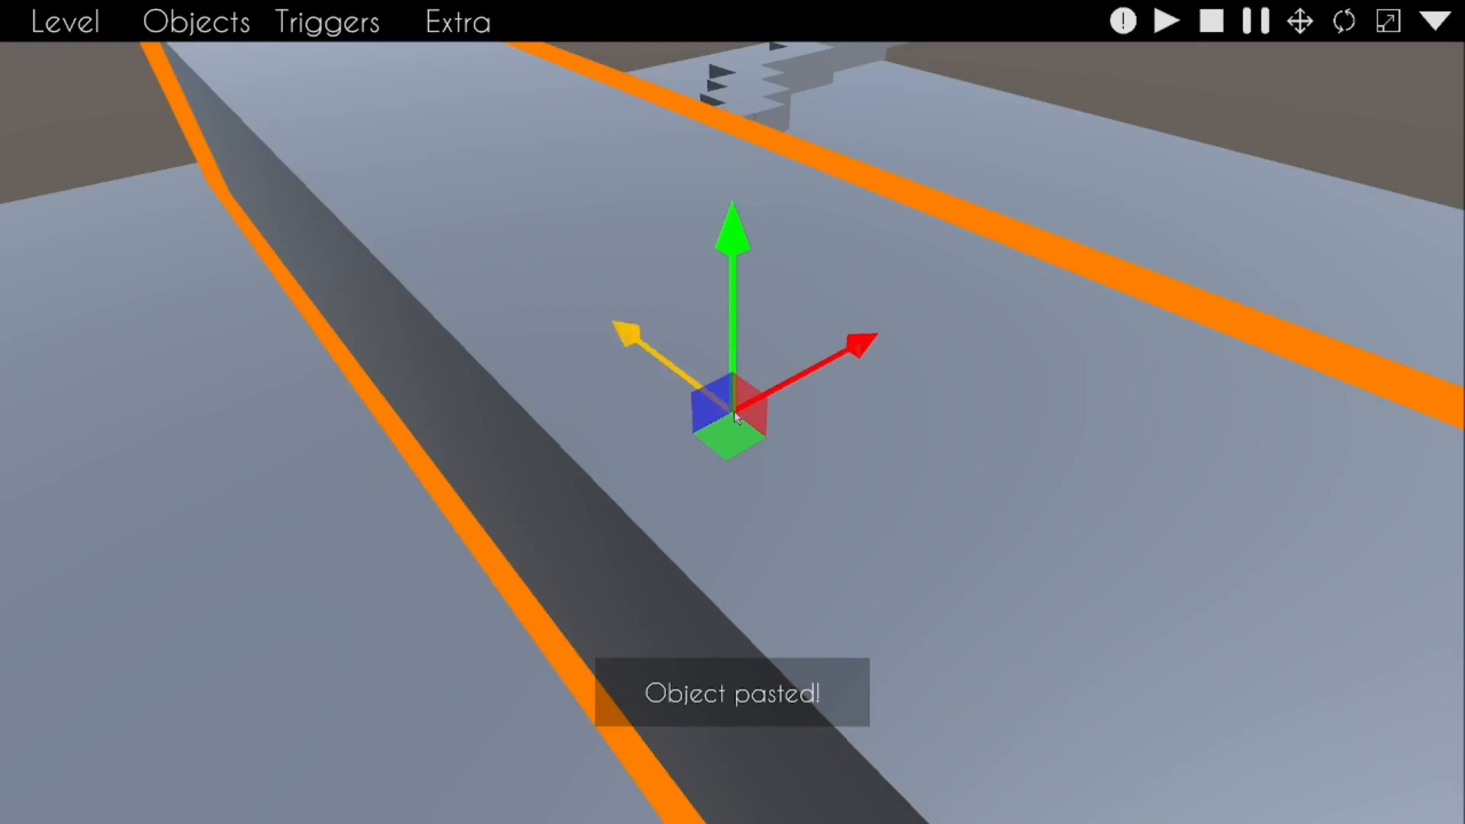
right_click_drag(880, 396, 571, 446)
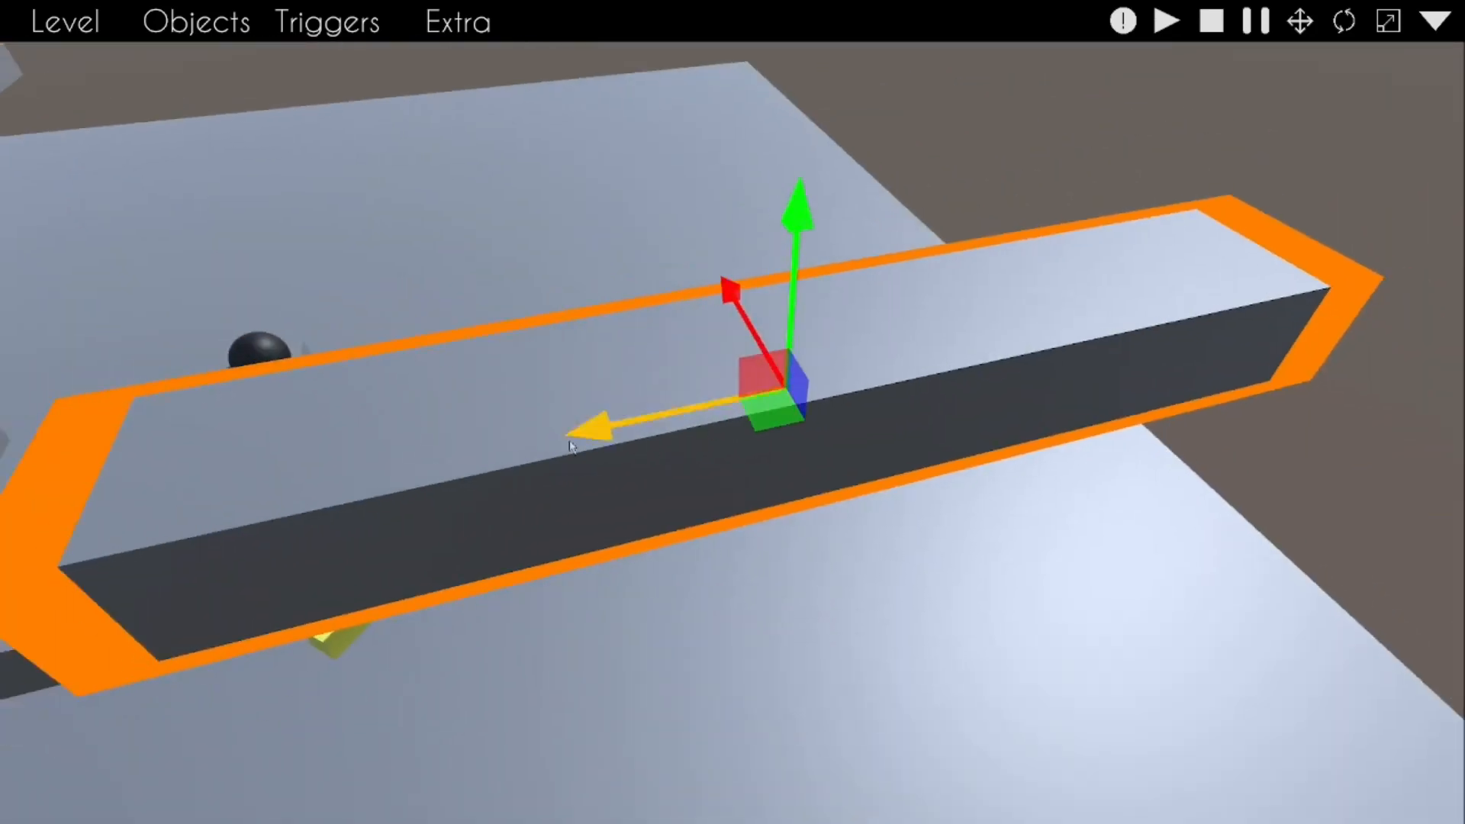
key("Delete")
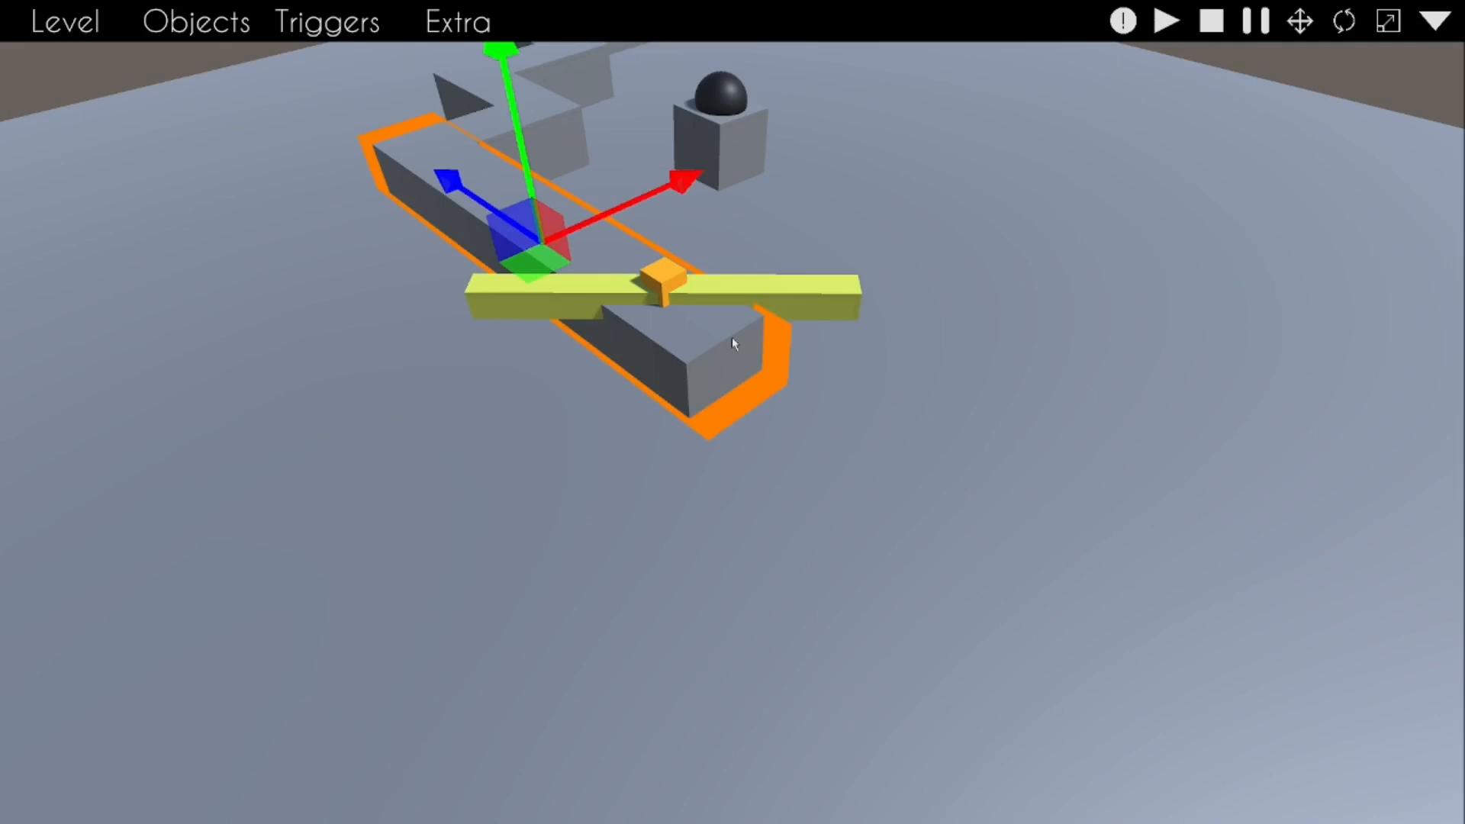
Step: Duplicate the first path block, place the copy in front of the path and rotate it about the vertical axis
key("ctrl+c")
key("ctrl+d")
left_click_drag(540, 259, 591, 520)
key("e")
left_click_drag(641, 647, 403, 601)
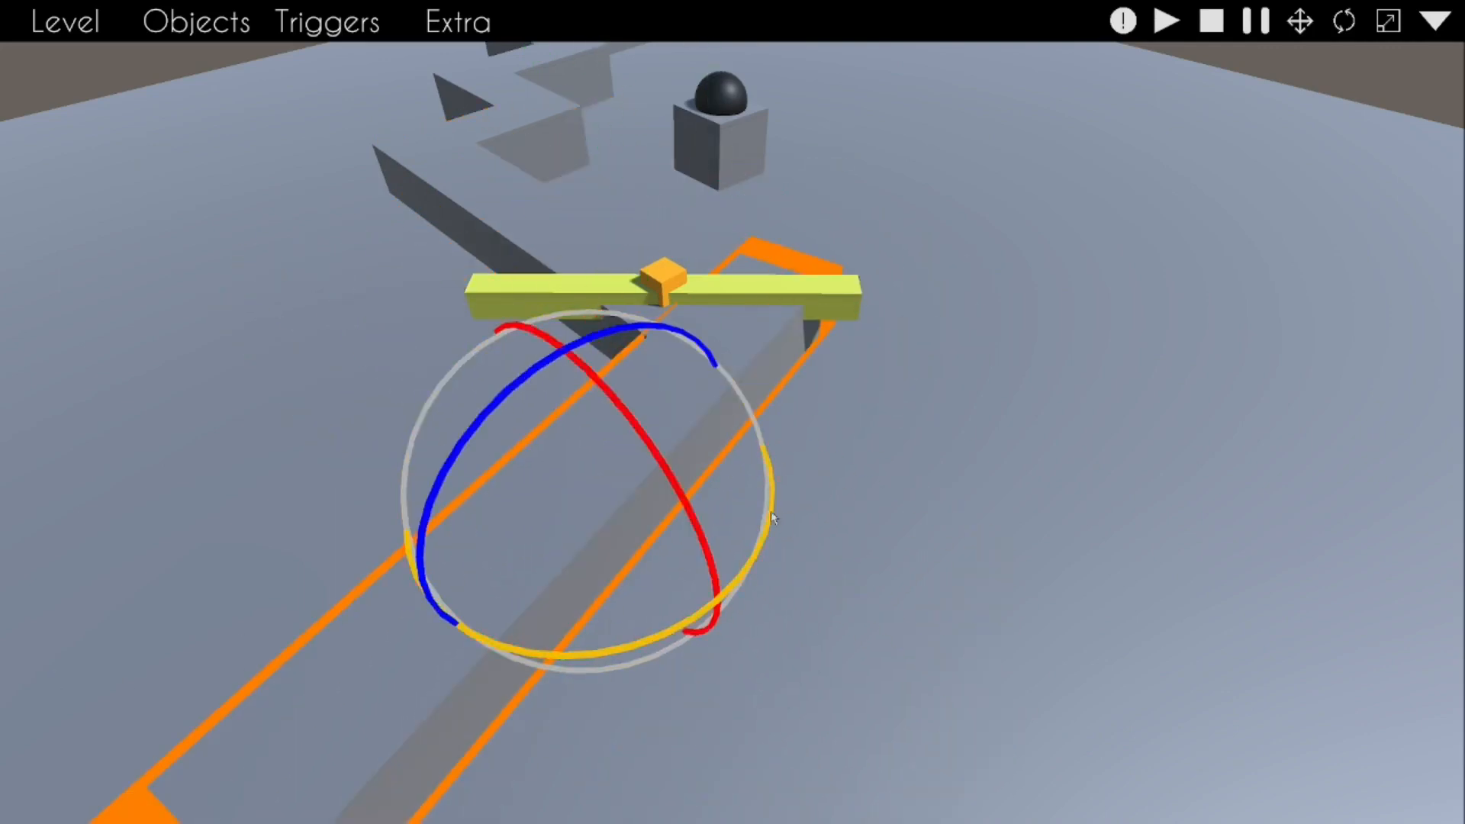
left_click_drag(773, 517, 663, 575)
Step: Move the rotated block copy clear of the path's start and delete it
key("w")
left_click_drag(583, 527, 544, 627)
key("e")
key("r")
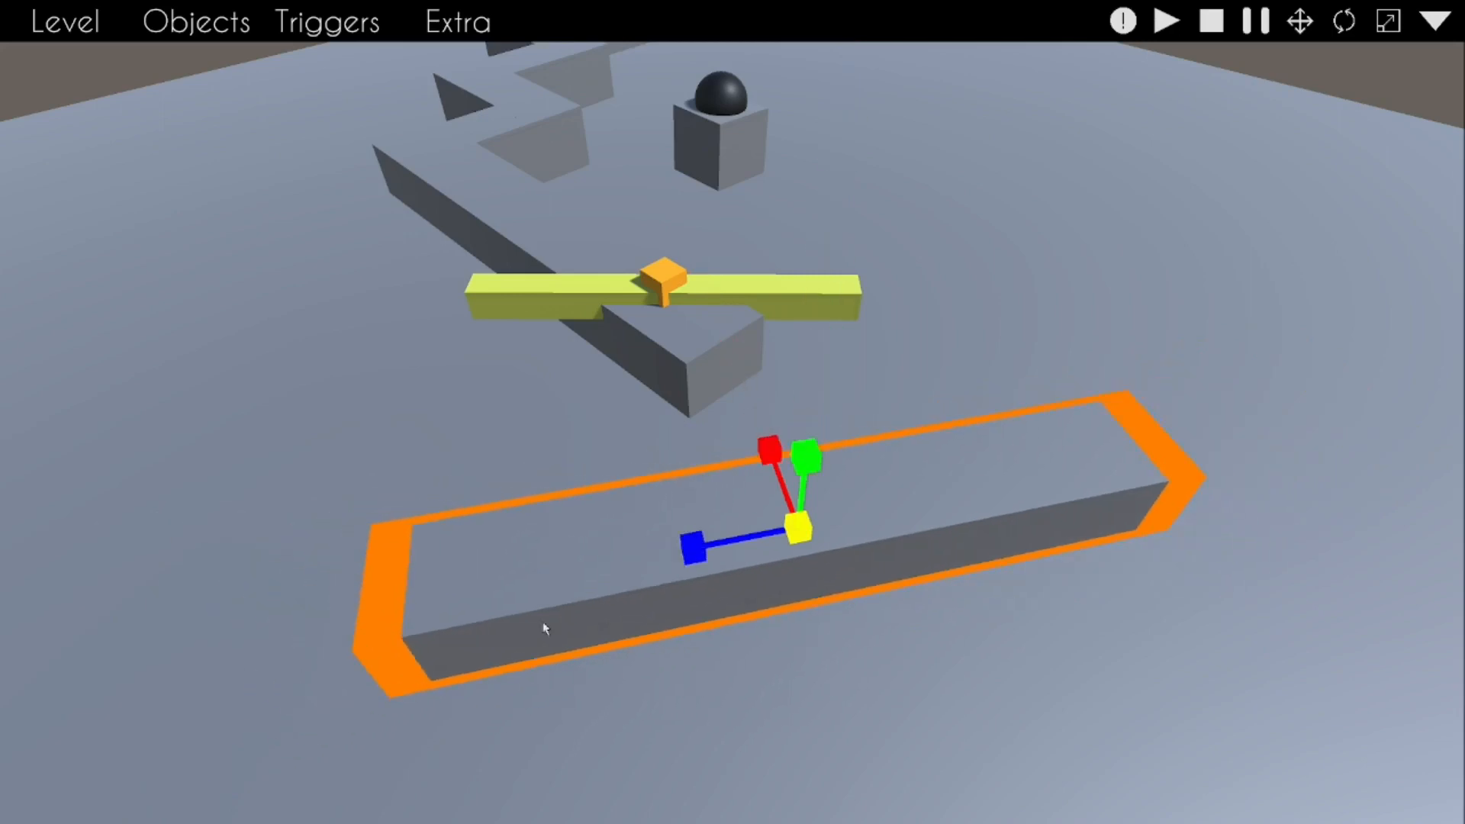
key("Delete")
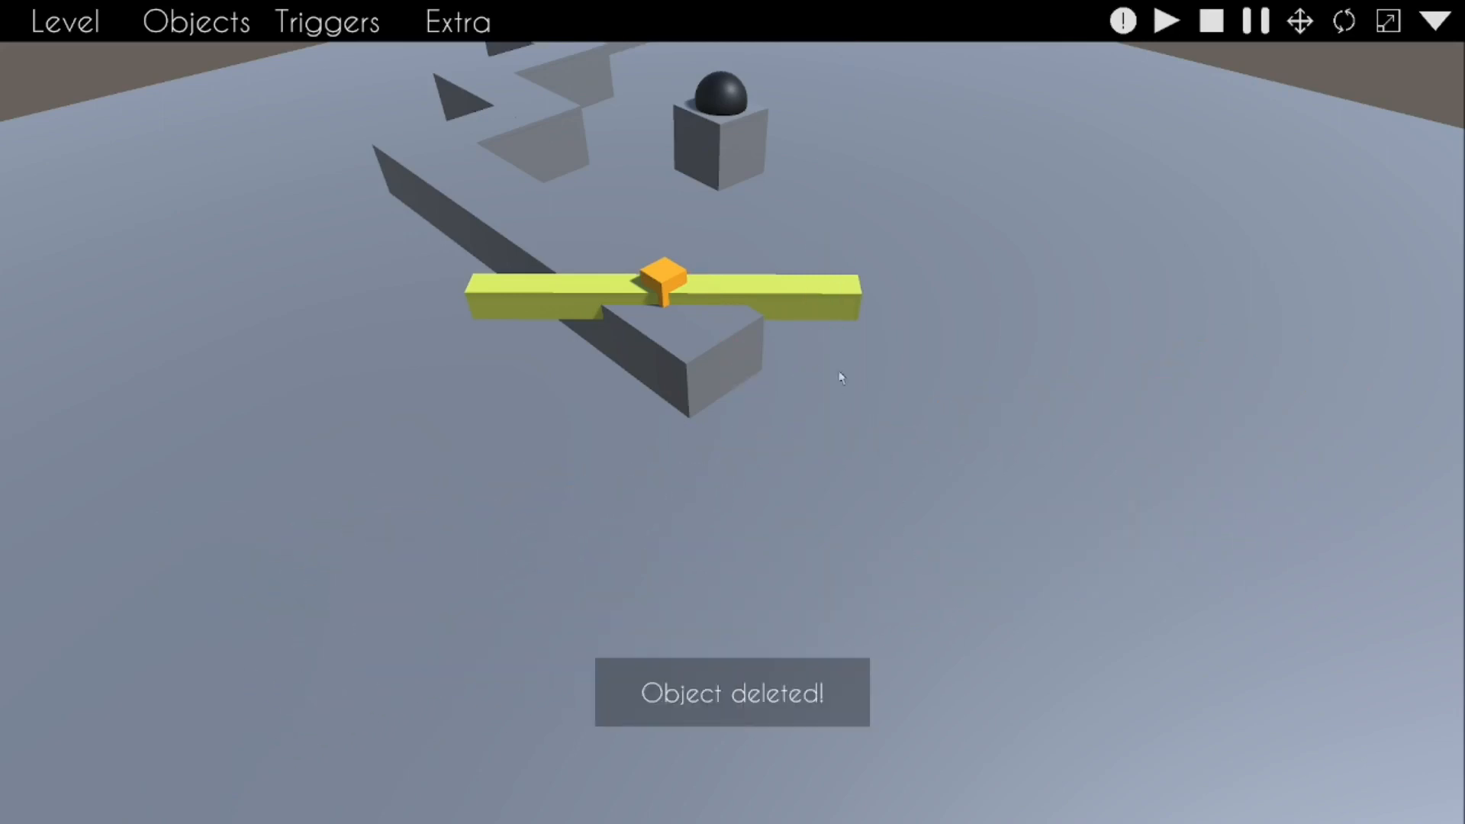
Step: Switch between the scale, rotate and move gizmos on the first path block and the orange start cube
right_click_drag(838, 373, 388, 292)
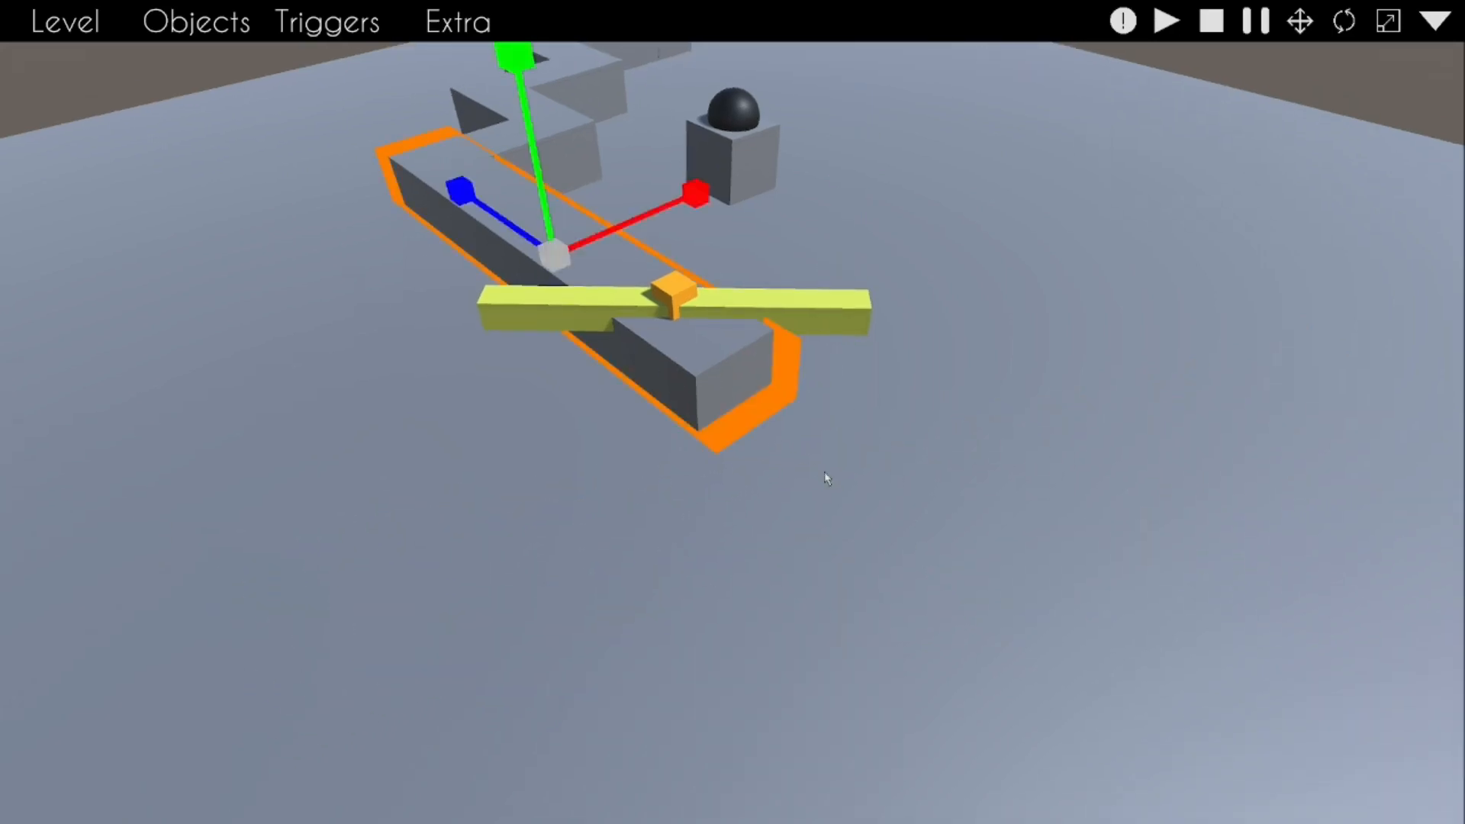
right_click_drag(826, 478, 717, 409)
key("e")
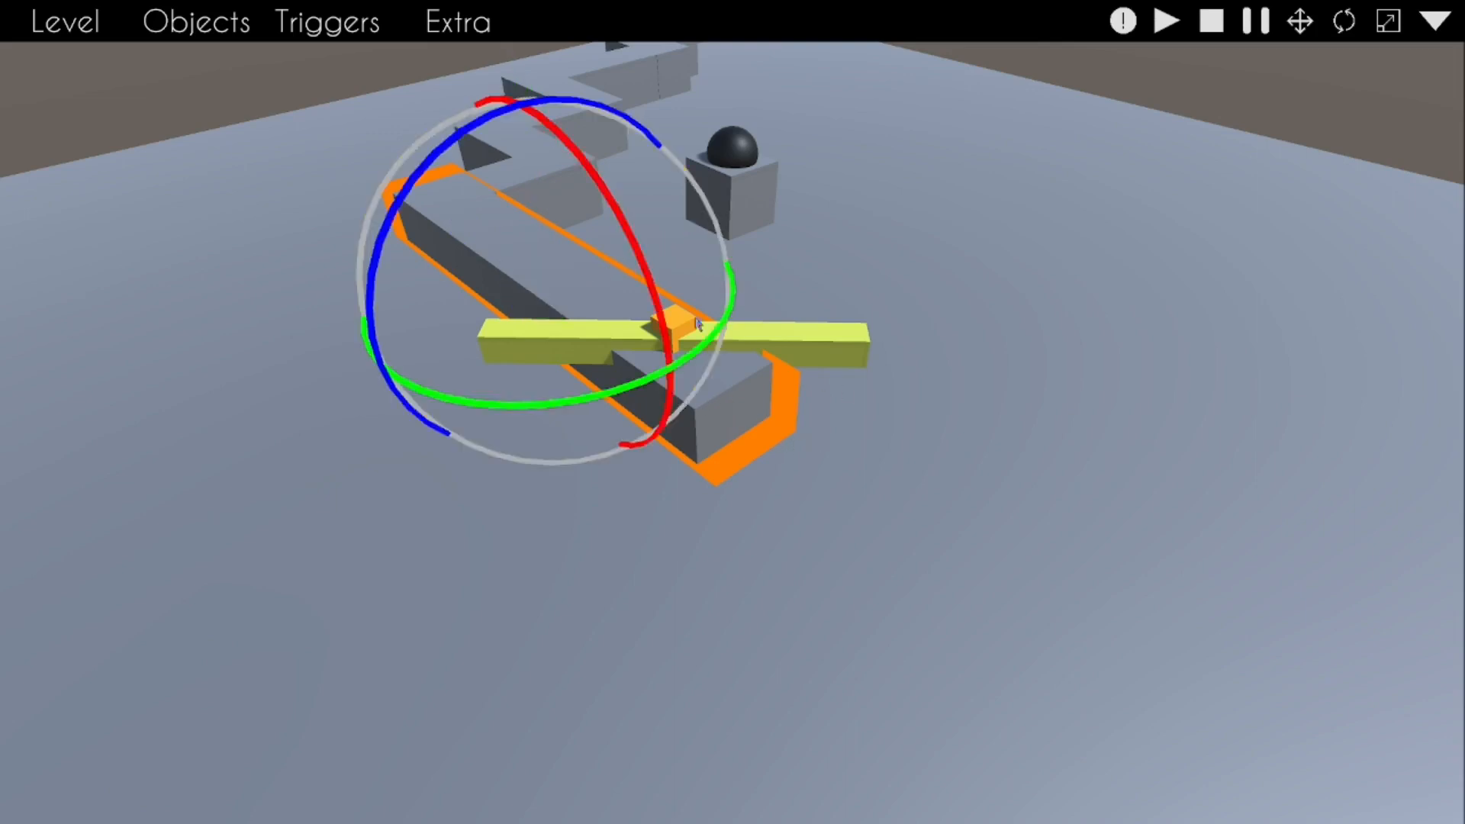
key("w")
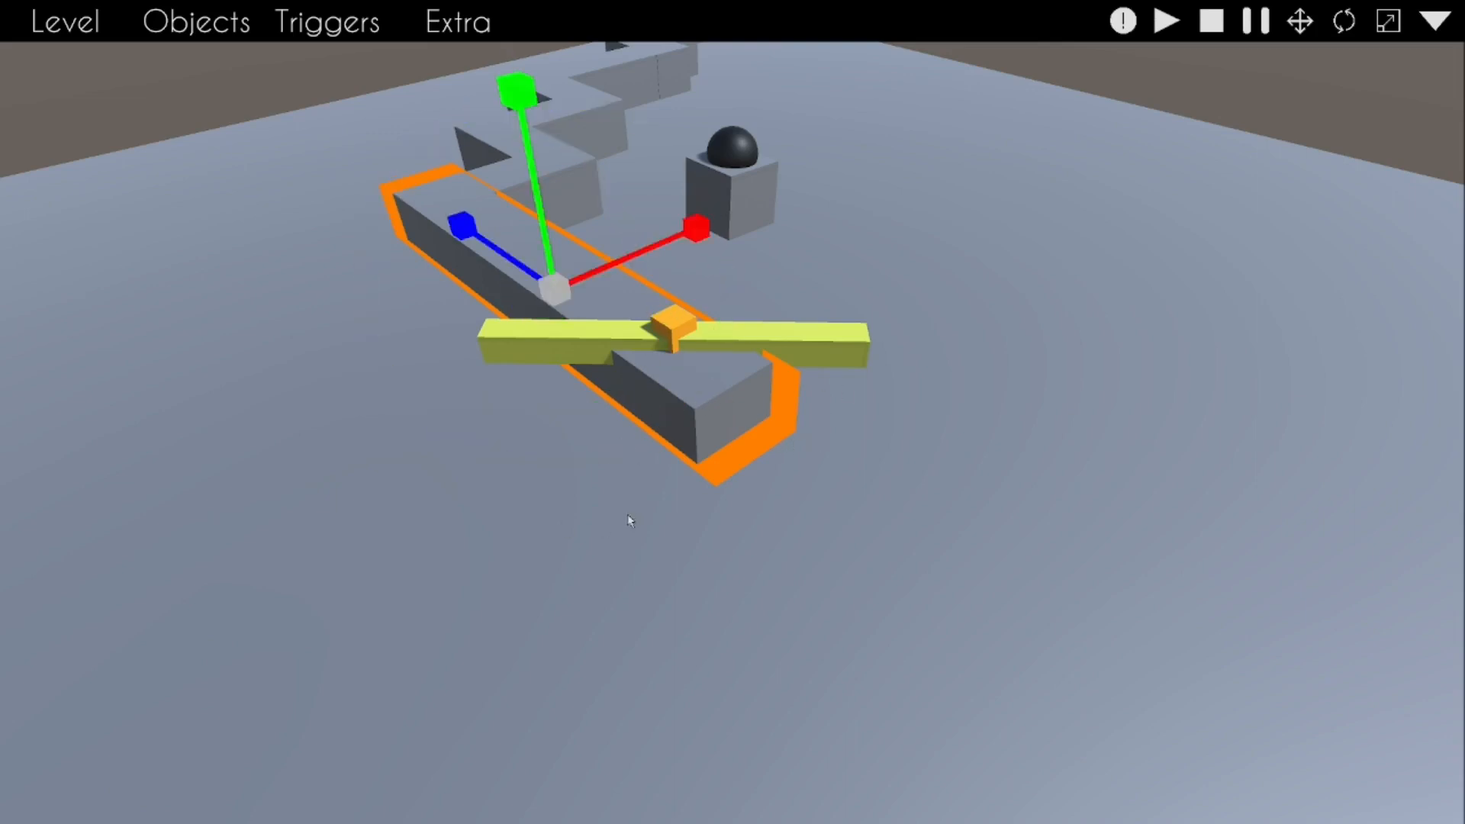
right_click_drag(514, 323, 450, 174)
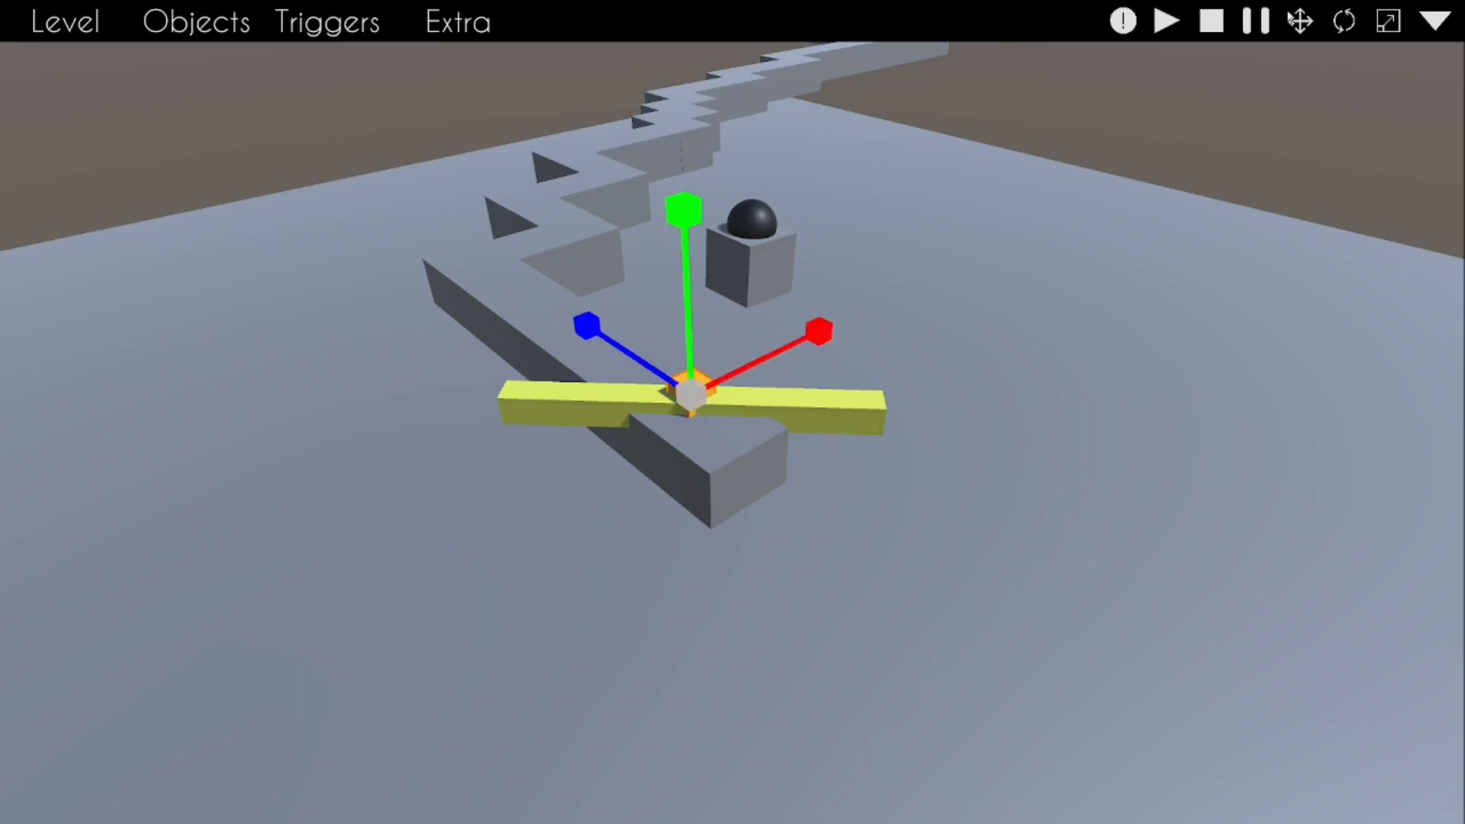
left_click(1345, 22)
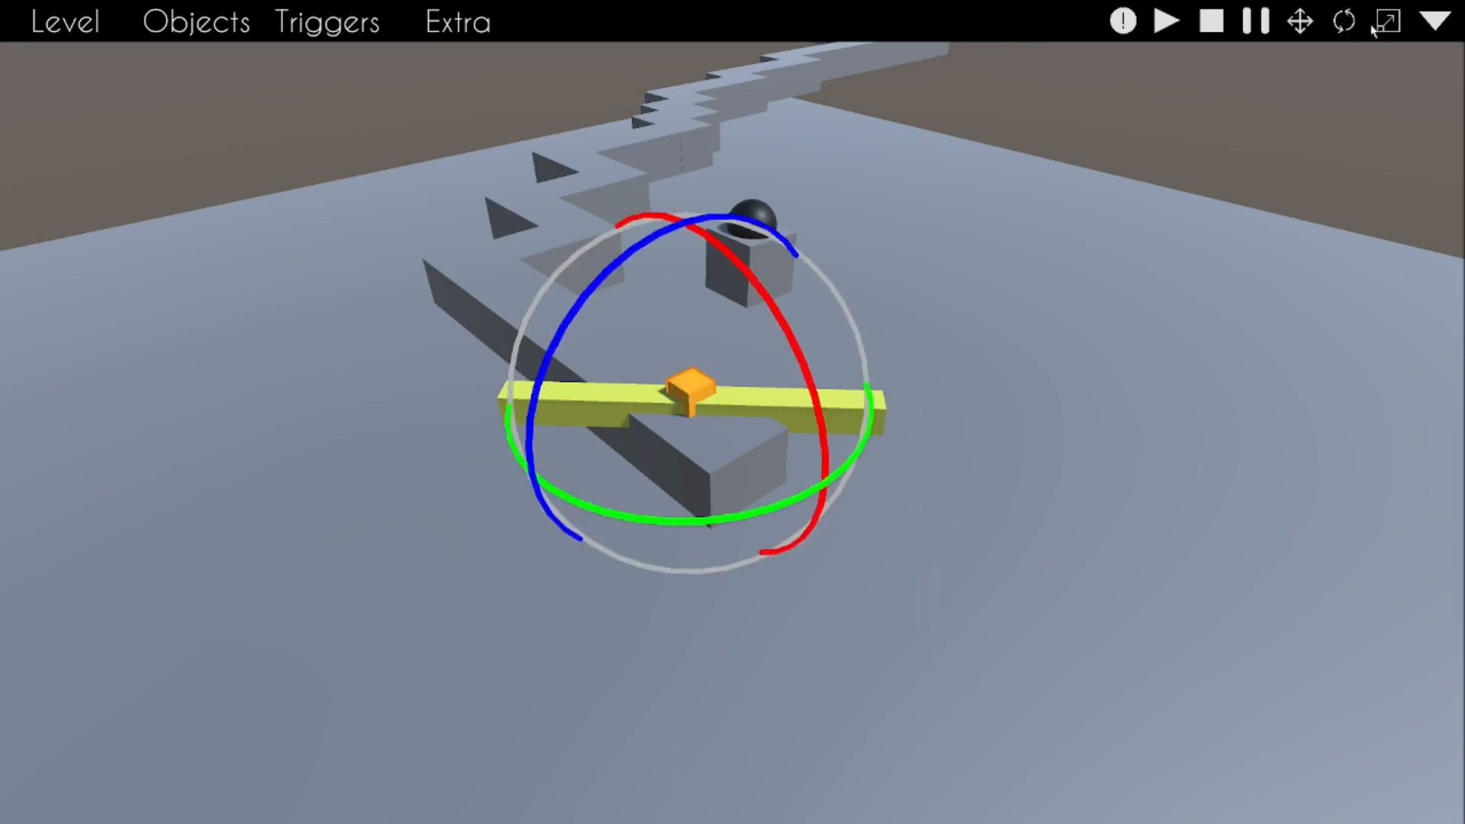
left_click(1303, 24)
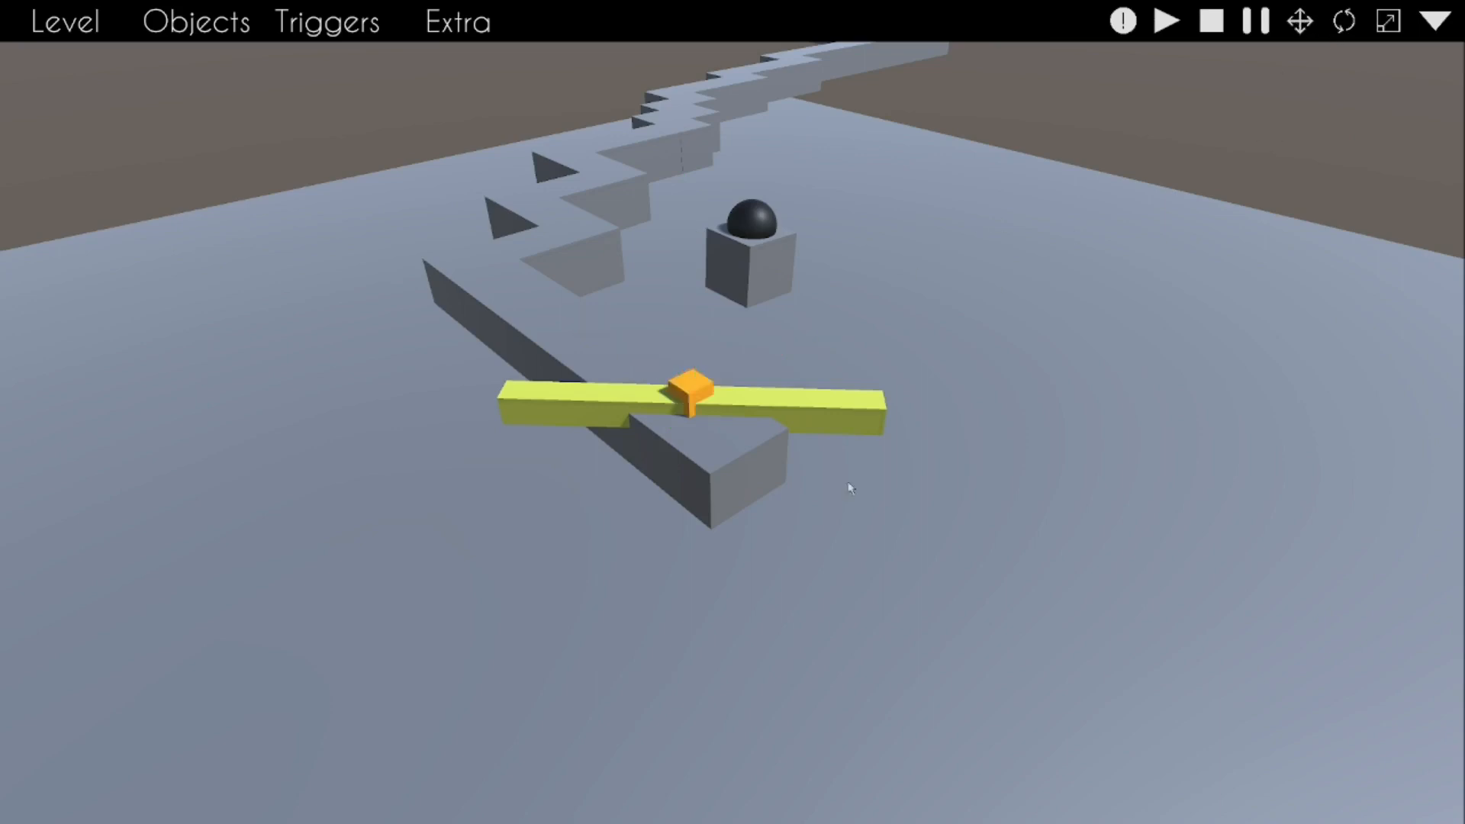
Step: Delete the grey cube beneath the black sphere
mouse_move(732, 412)
right_mouse_down()
mouse_move(687, 428)
mouse_move(729, 336)
mouse_move(744, 405)
right_mouse_up()
key("w")
left_click(733, 416)
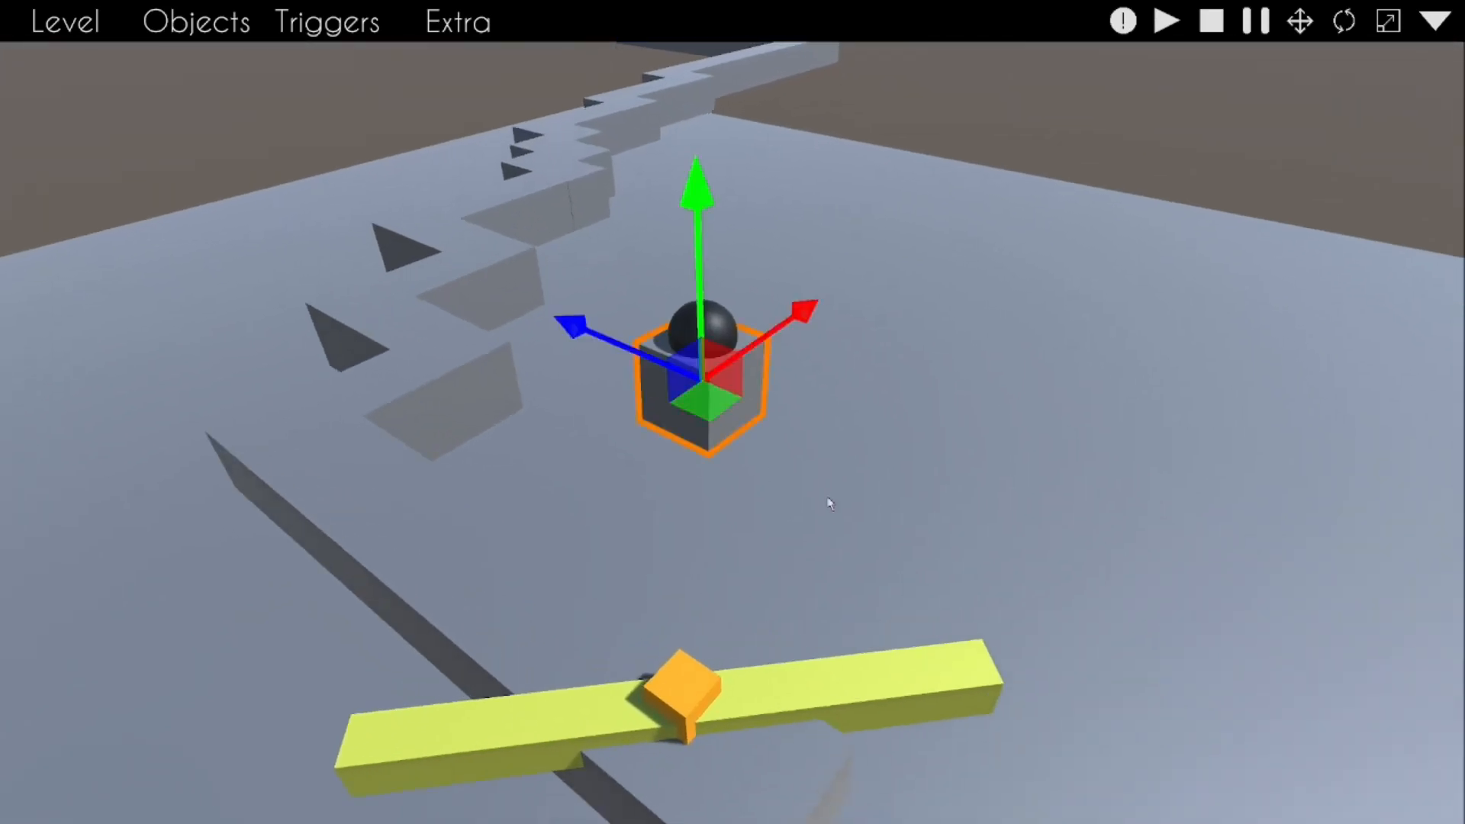
key("Delete")
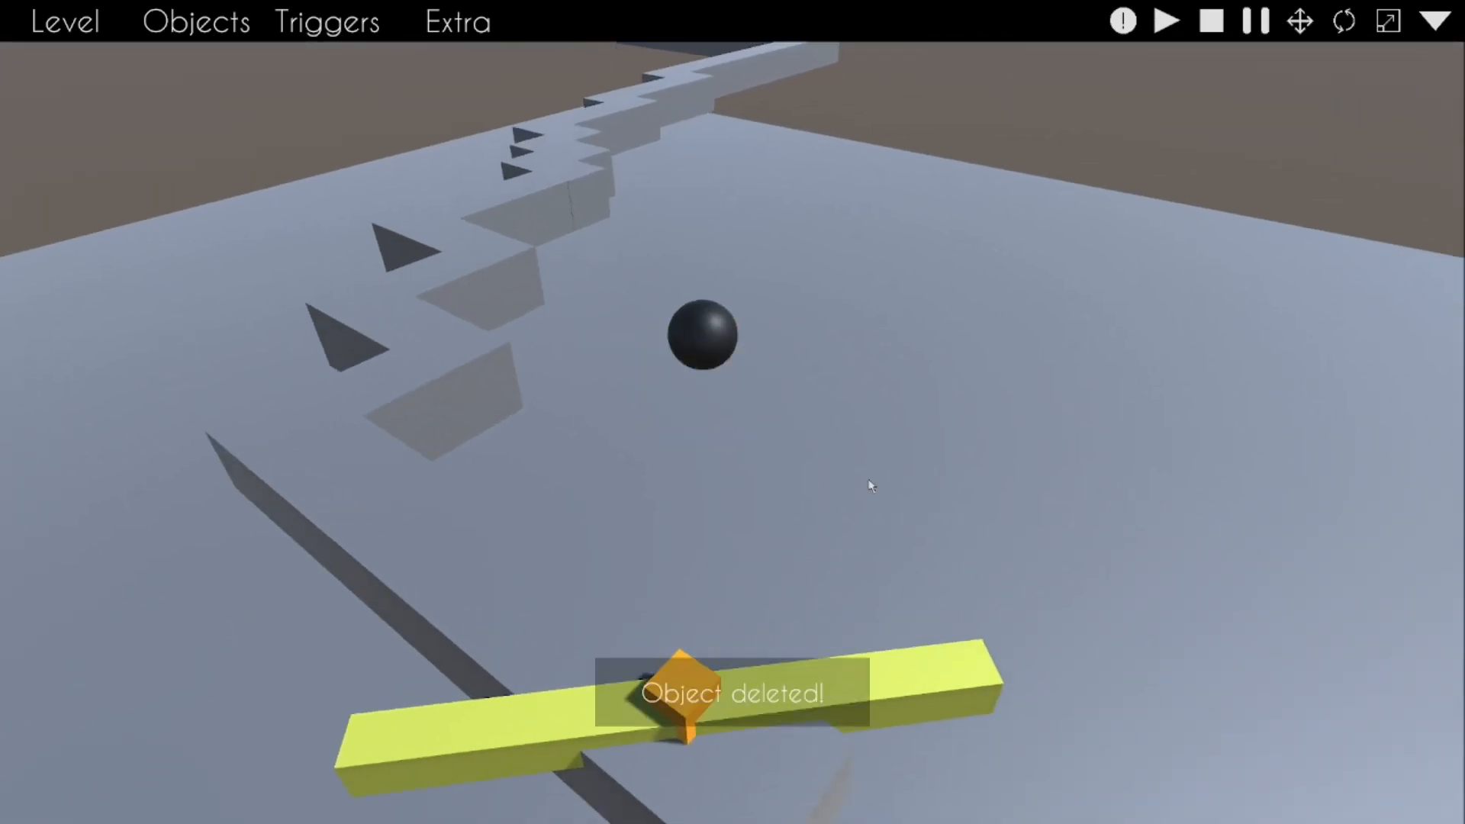
Step: Review the Help shortcuts for objects, gizmos, saving and playback, and try playback with a short test run
right_click_drag(666, 468, 626, 459)
key("s")
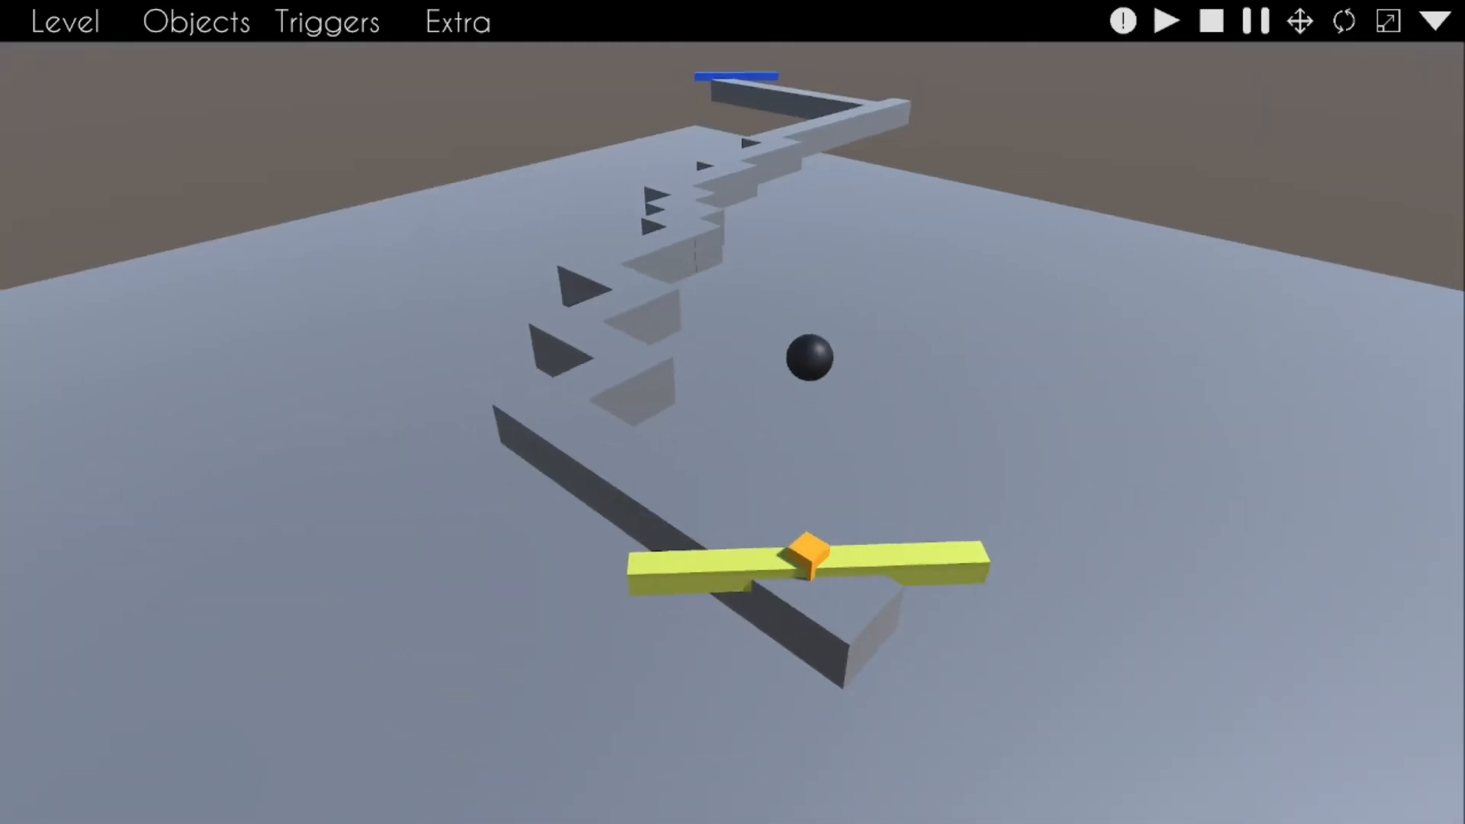
left_click(1123, 22)
scroll(879, 356, "down", 3)
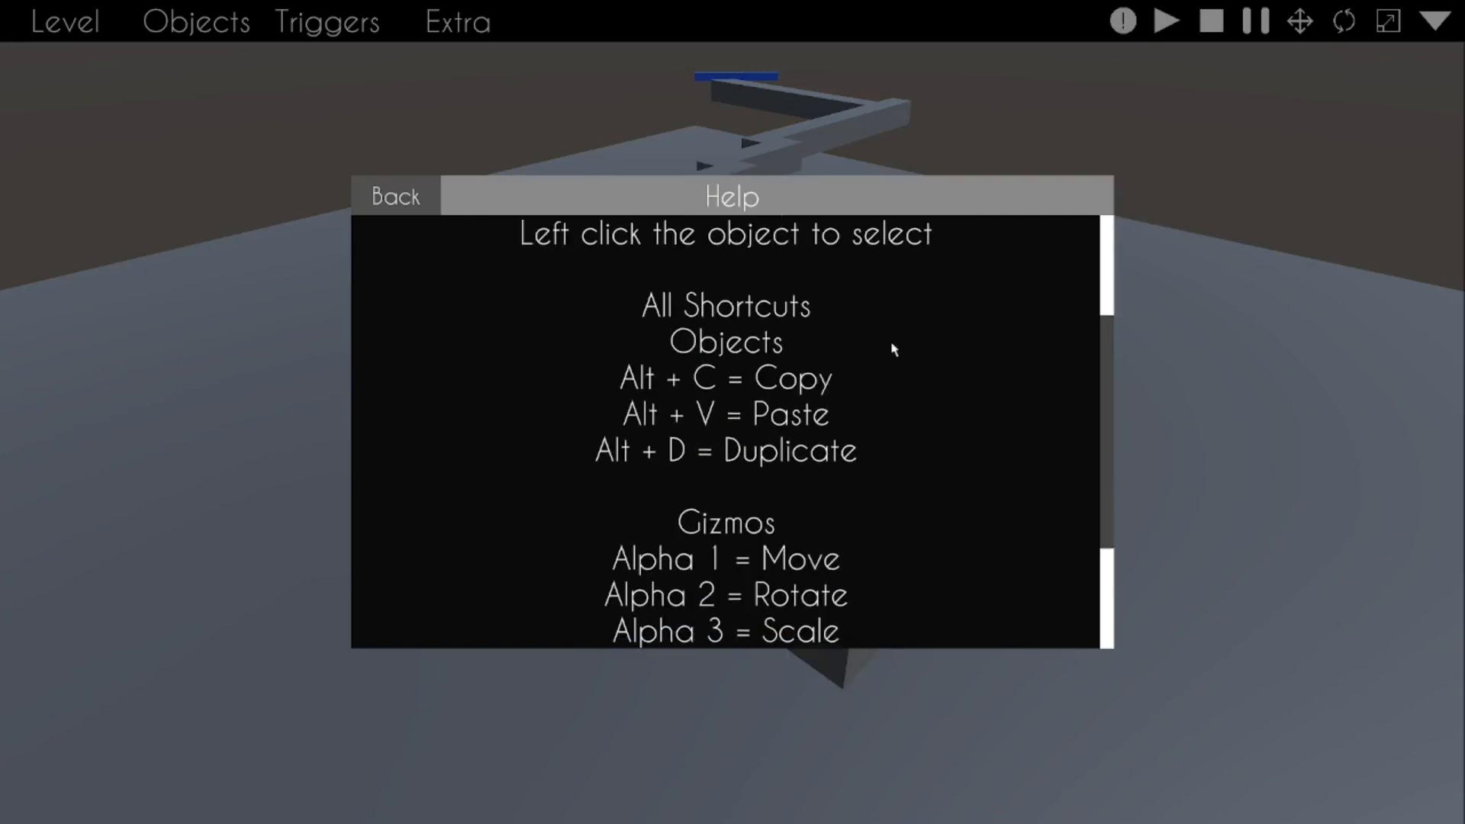
scroll(894, 349, "down", 5)
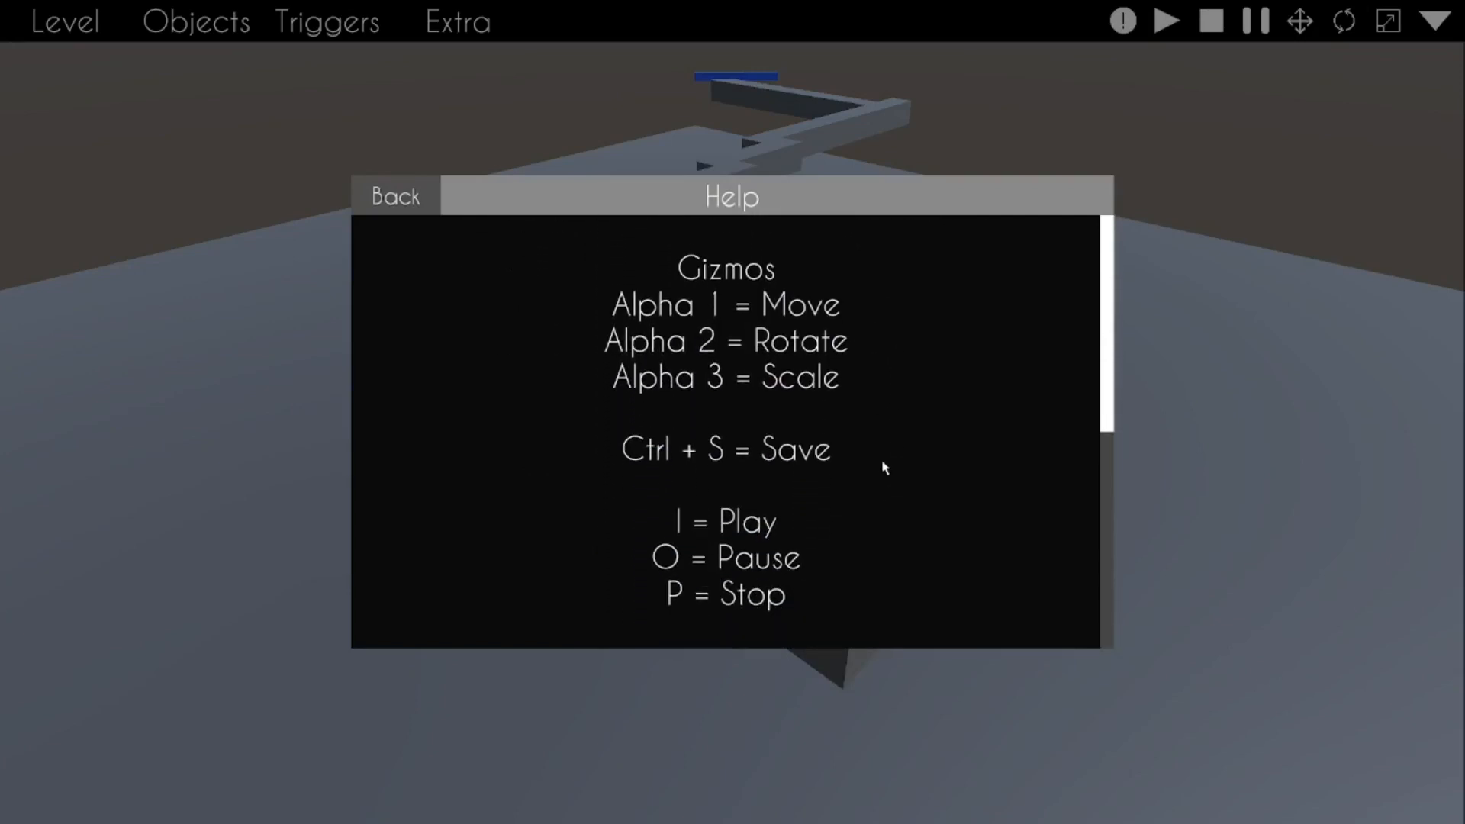
scroll(879, 469, "up", 1)
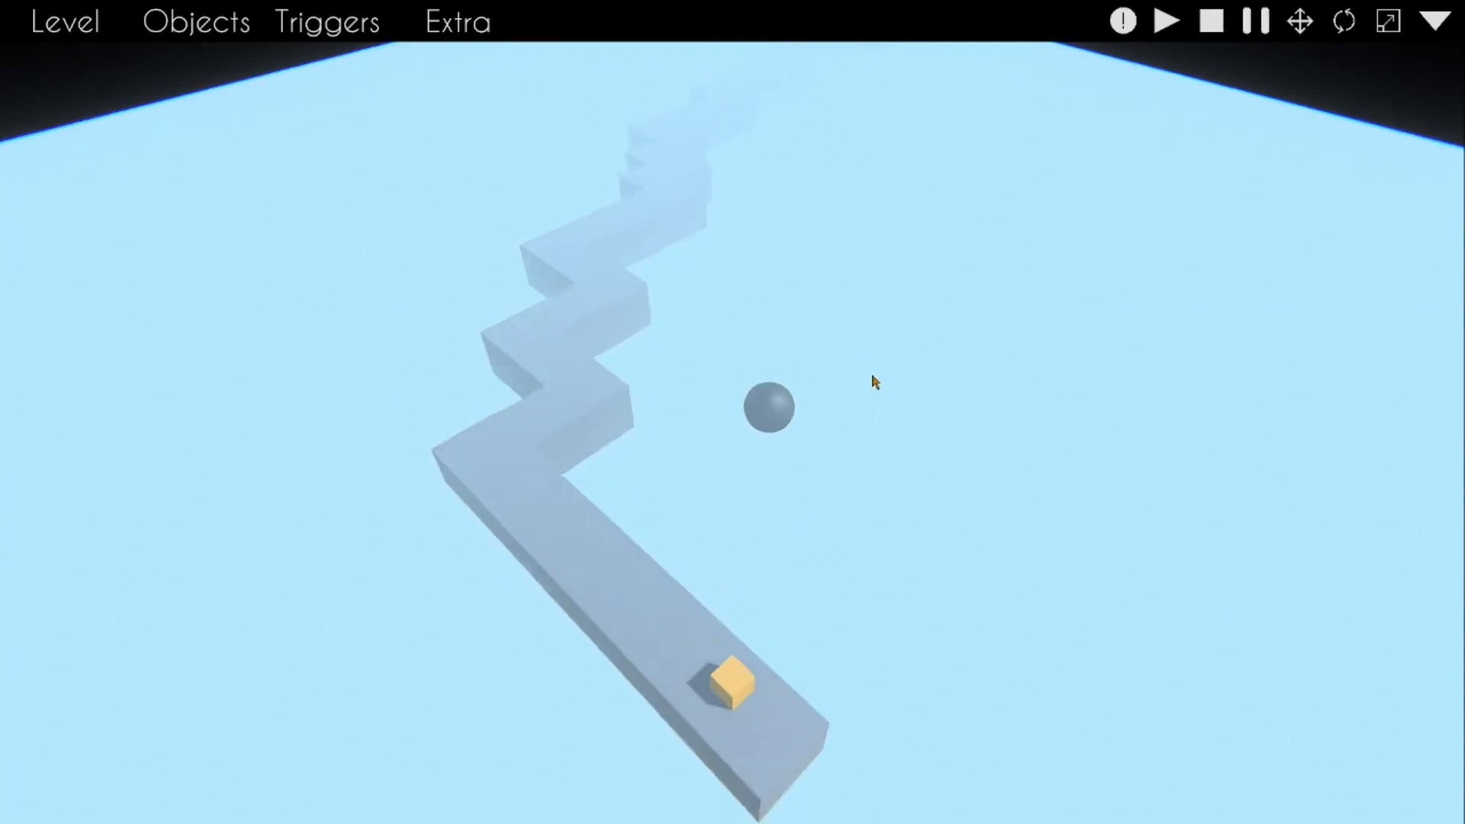
left_click(873, 377)
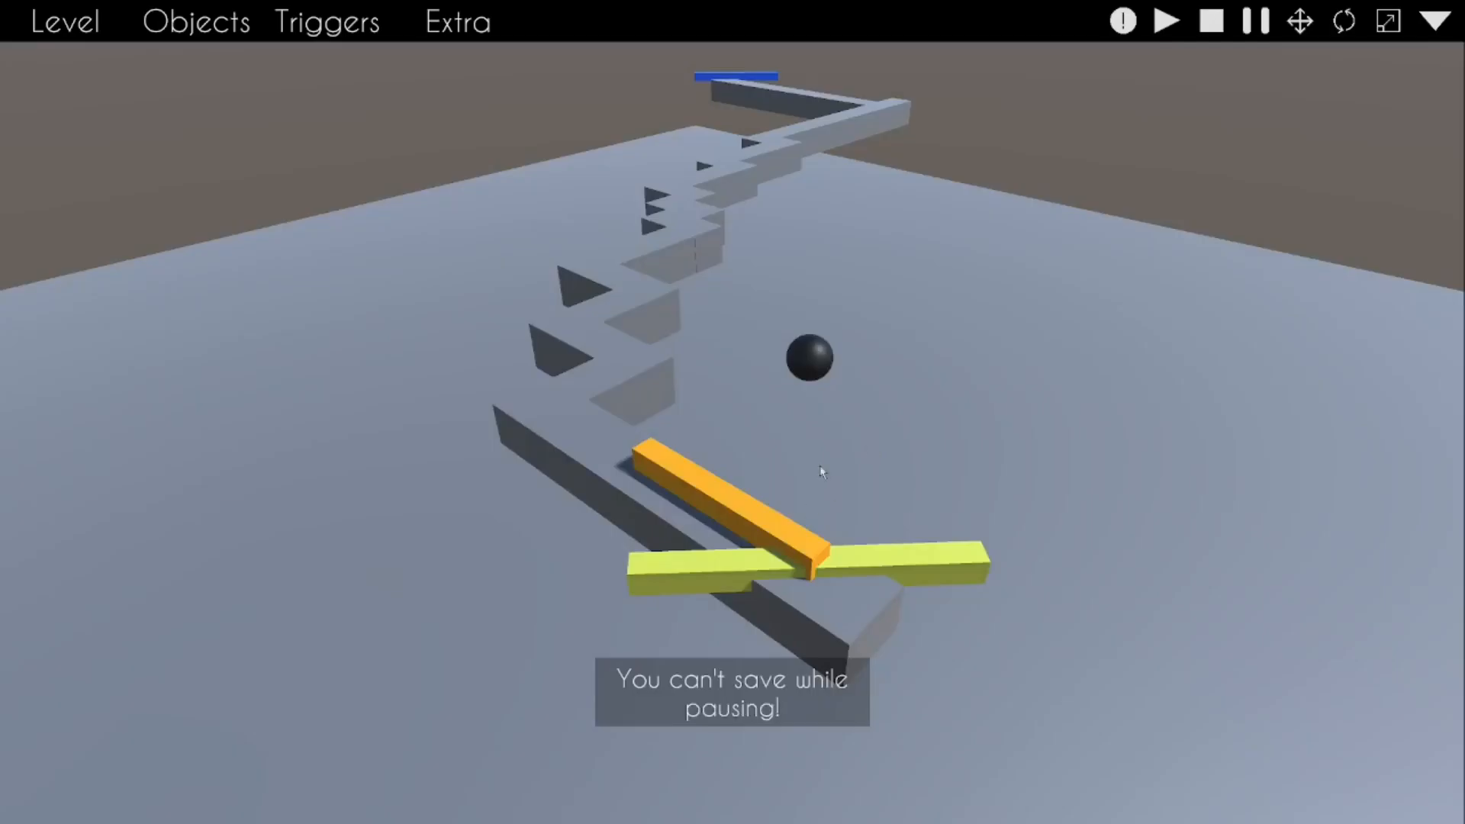
Step: Save the level and exit the level editor, choosing to save before exiting
right_click_drag(820, 470, 735, 415)
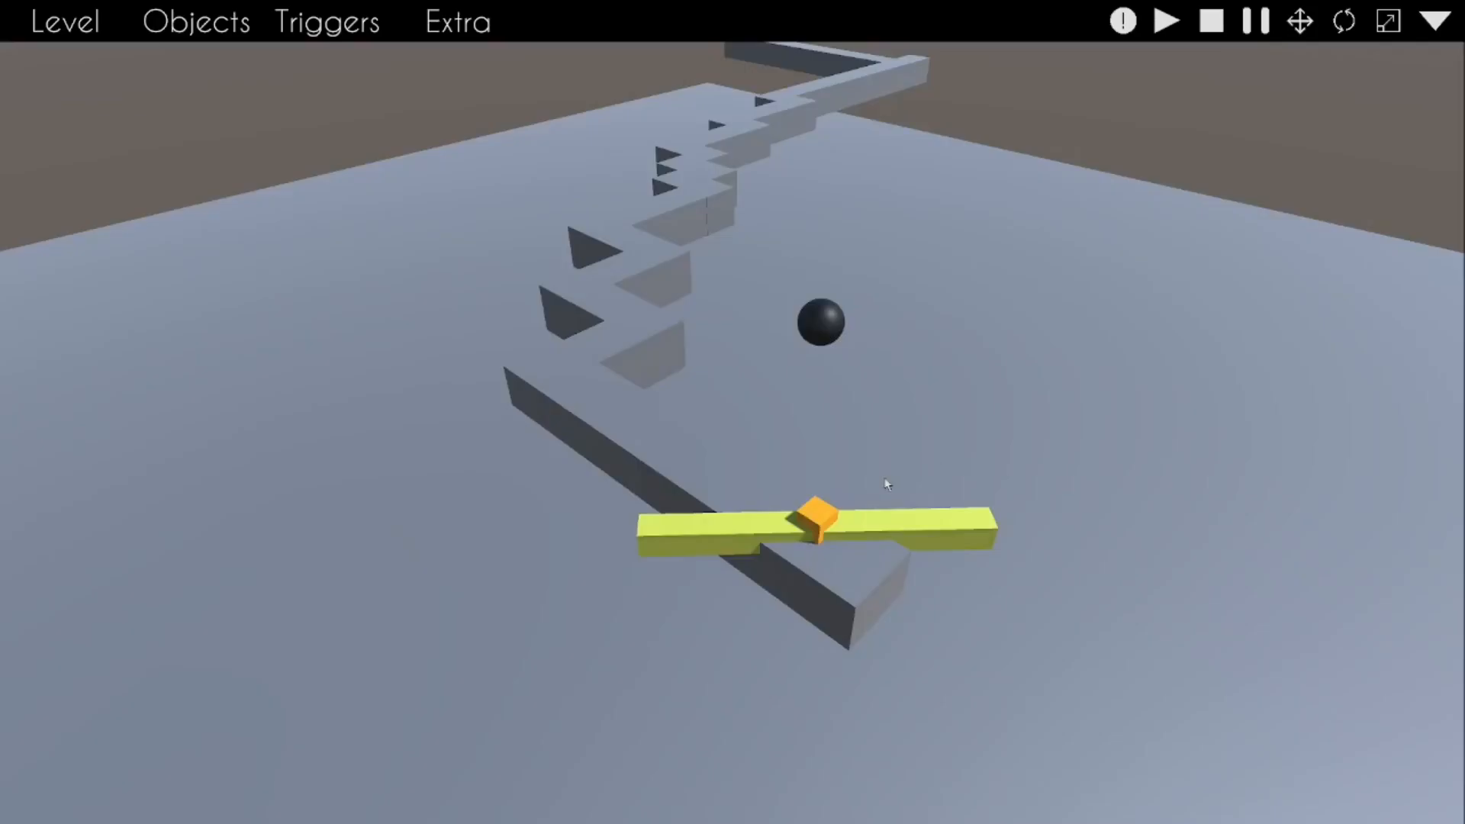
right_click_drag(898, 374, 897, 329)
key("s")
key("d")
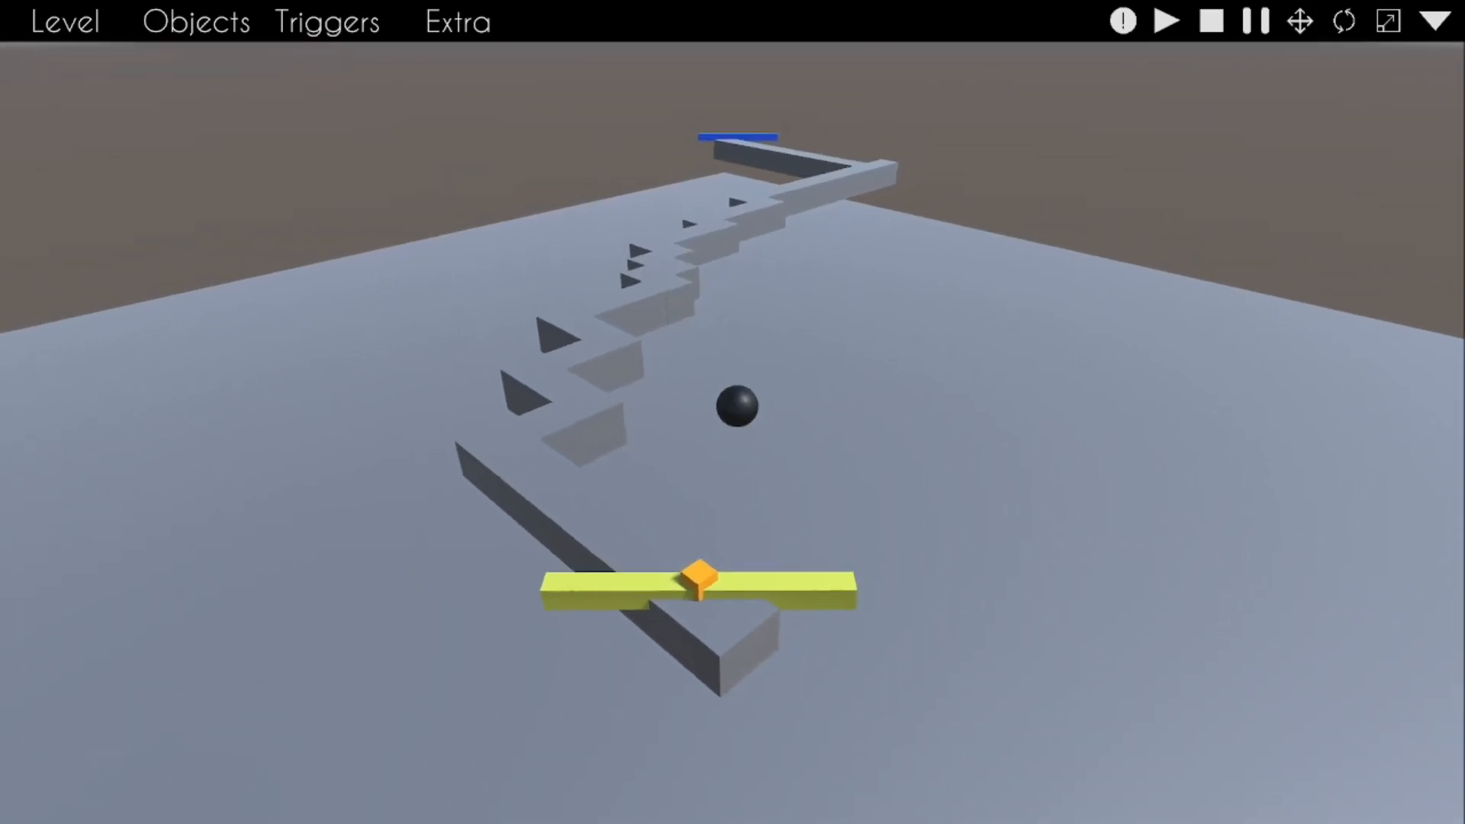
key("a")
left_click(44, 17)
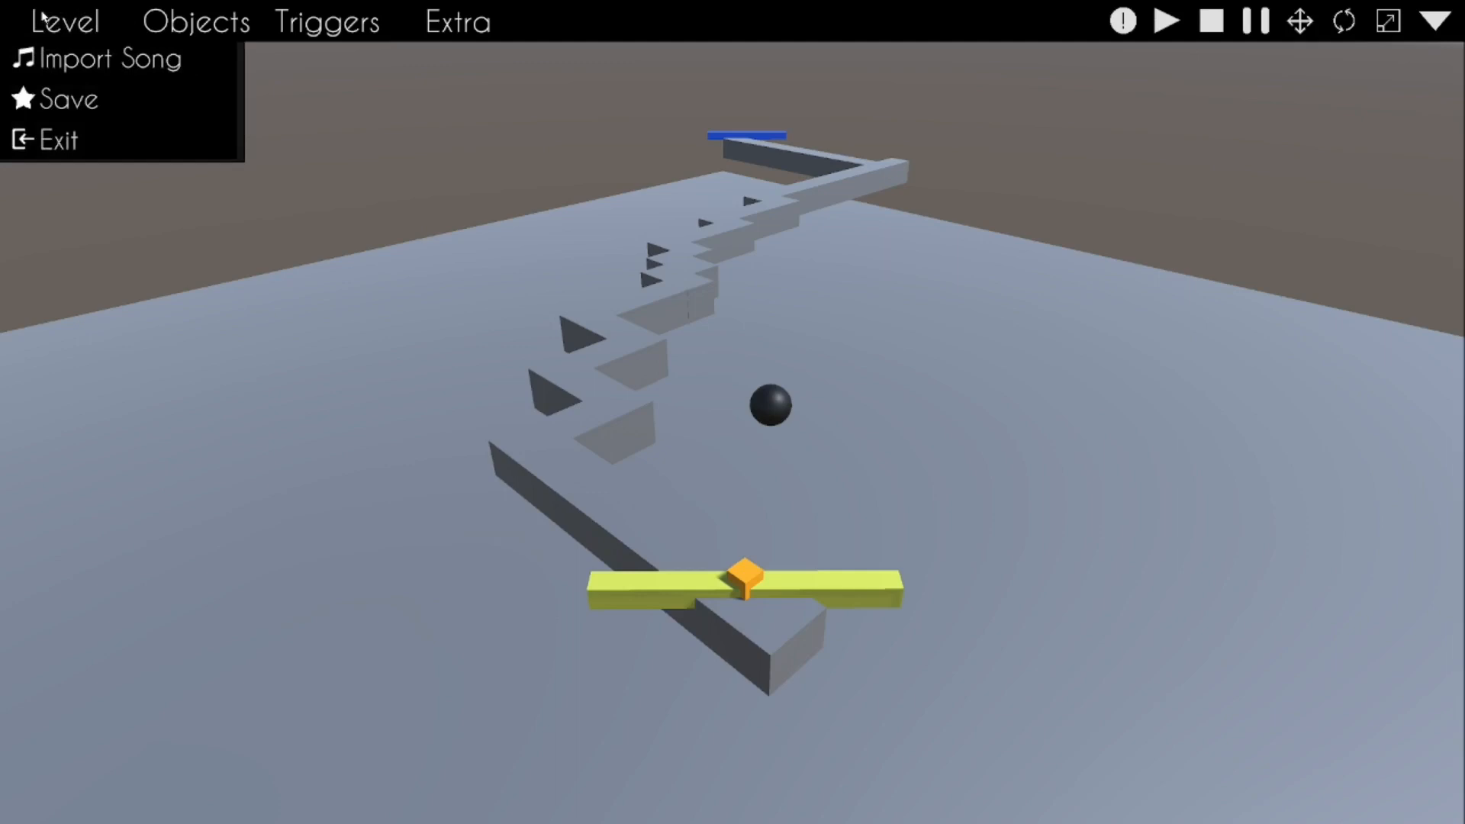
left_click(80, 112)
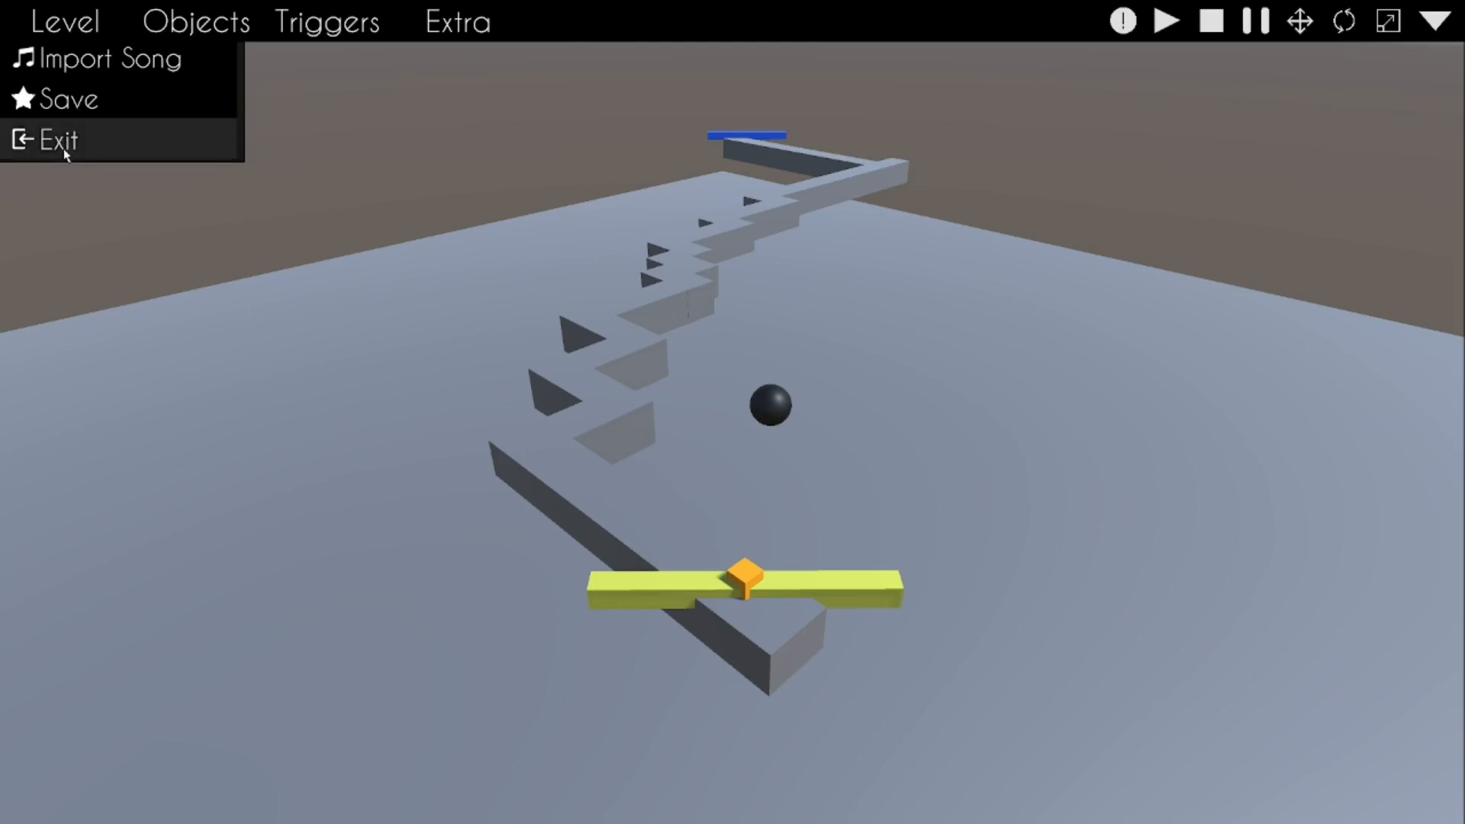
left_click(67, 149)
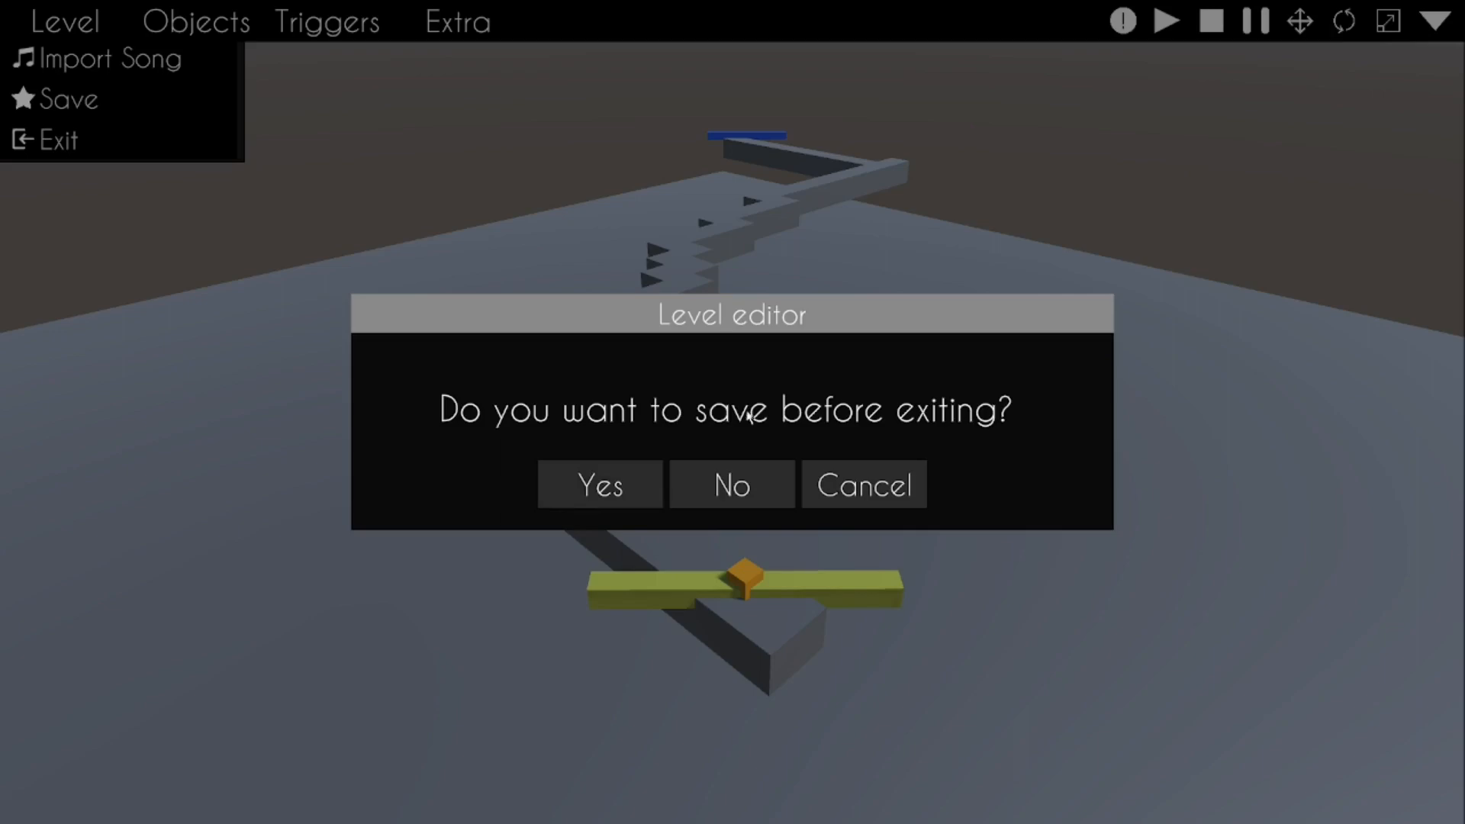
left_click(612, 487)
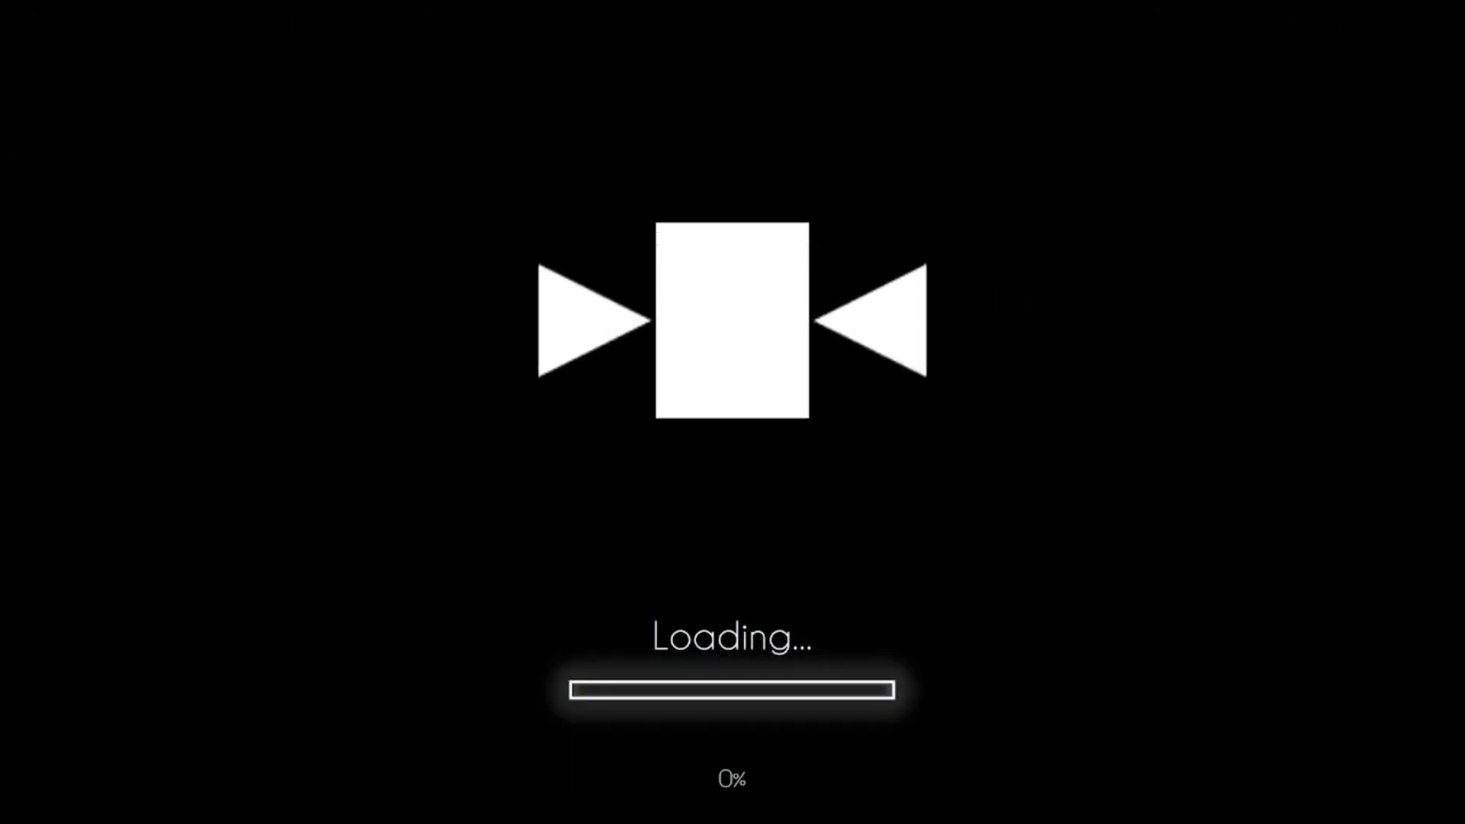